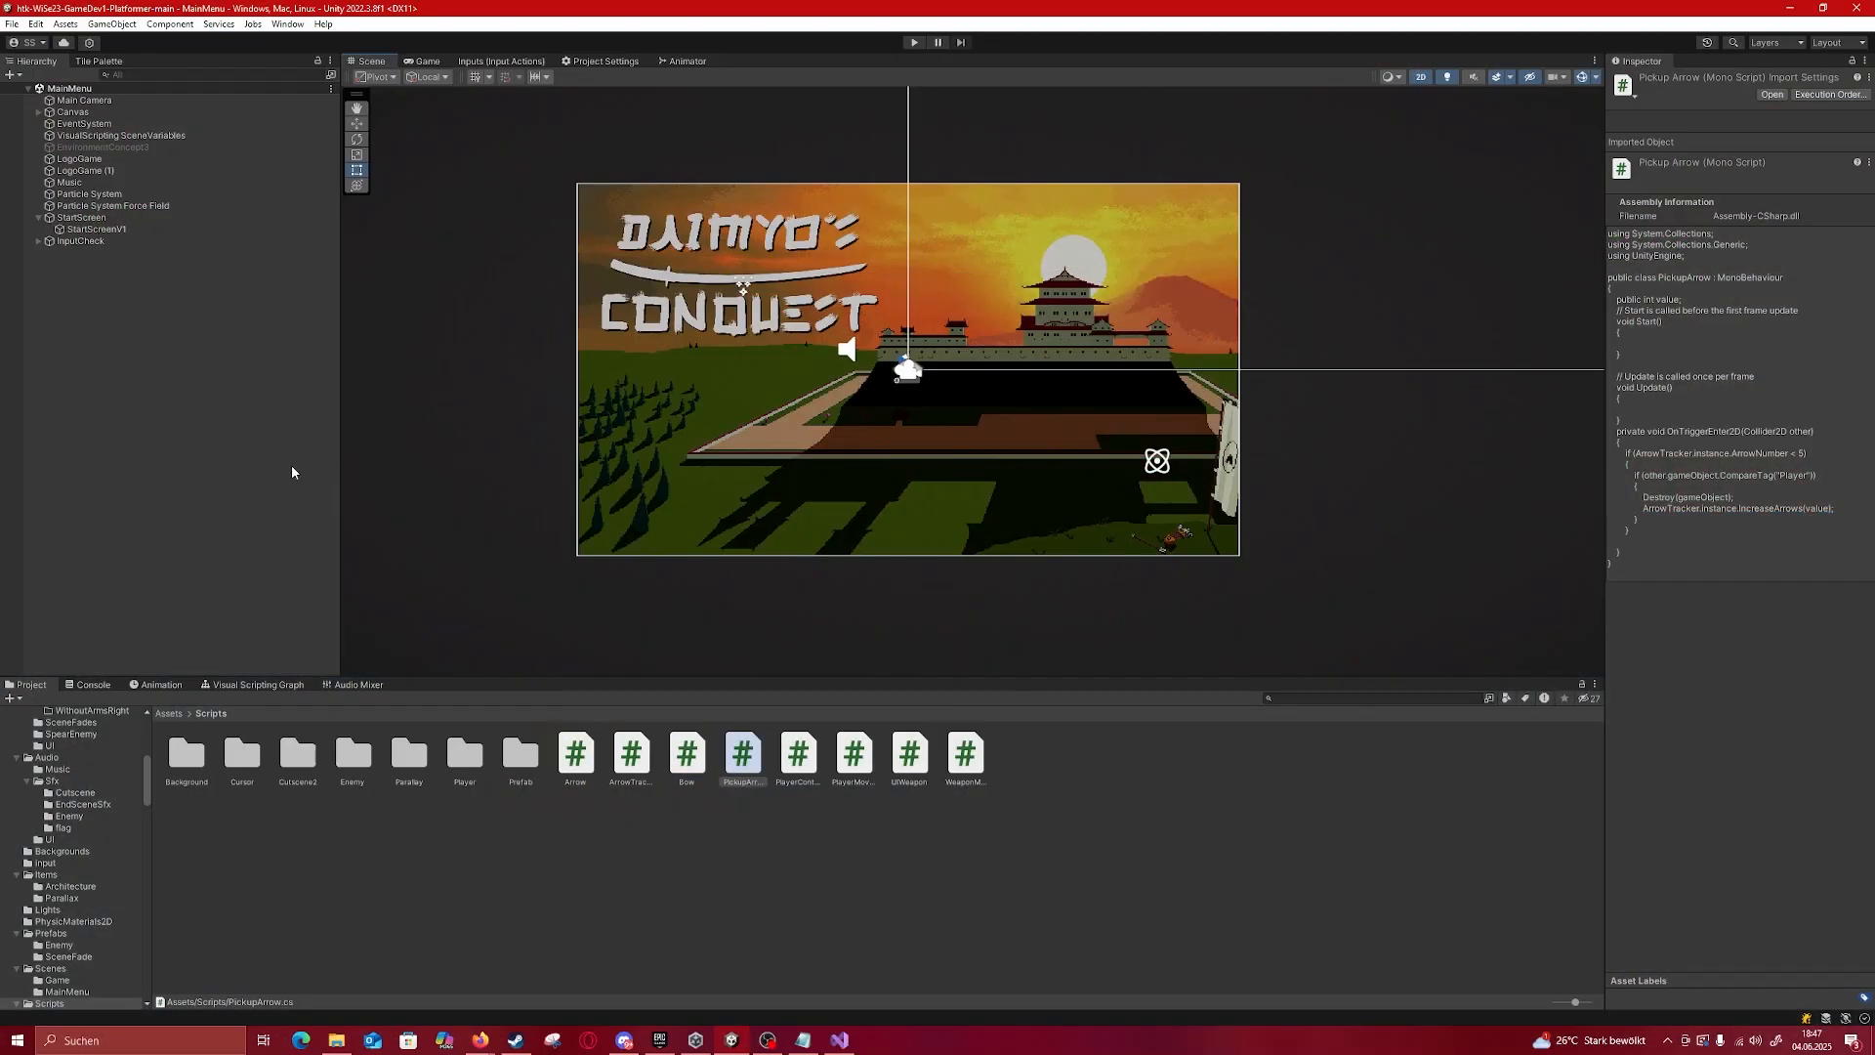
# Step: Look over the title artwork in the MainMenu scene and inspect the StartScreenV1 background sprite
pyautogui.scroll(-4, 513, 441)
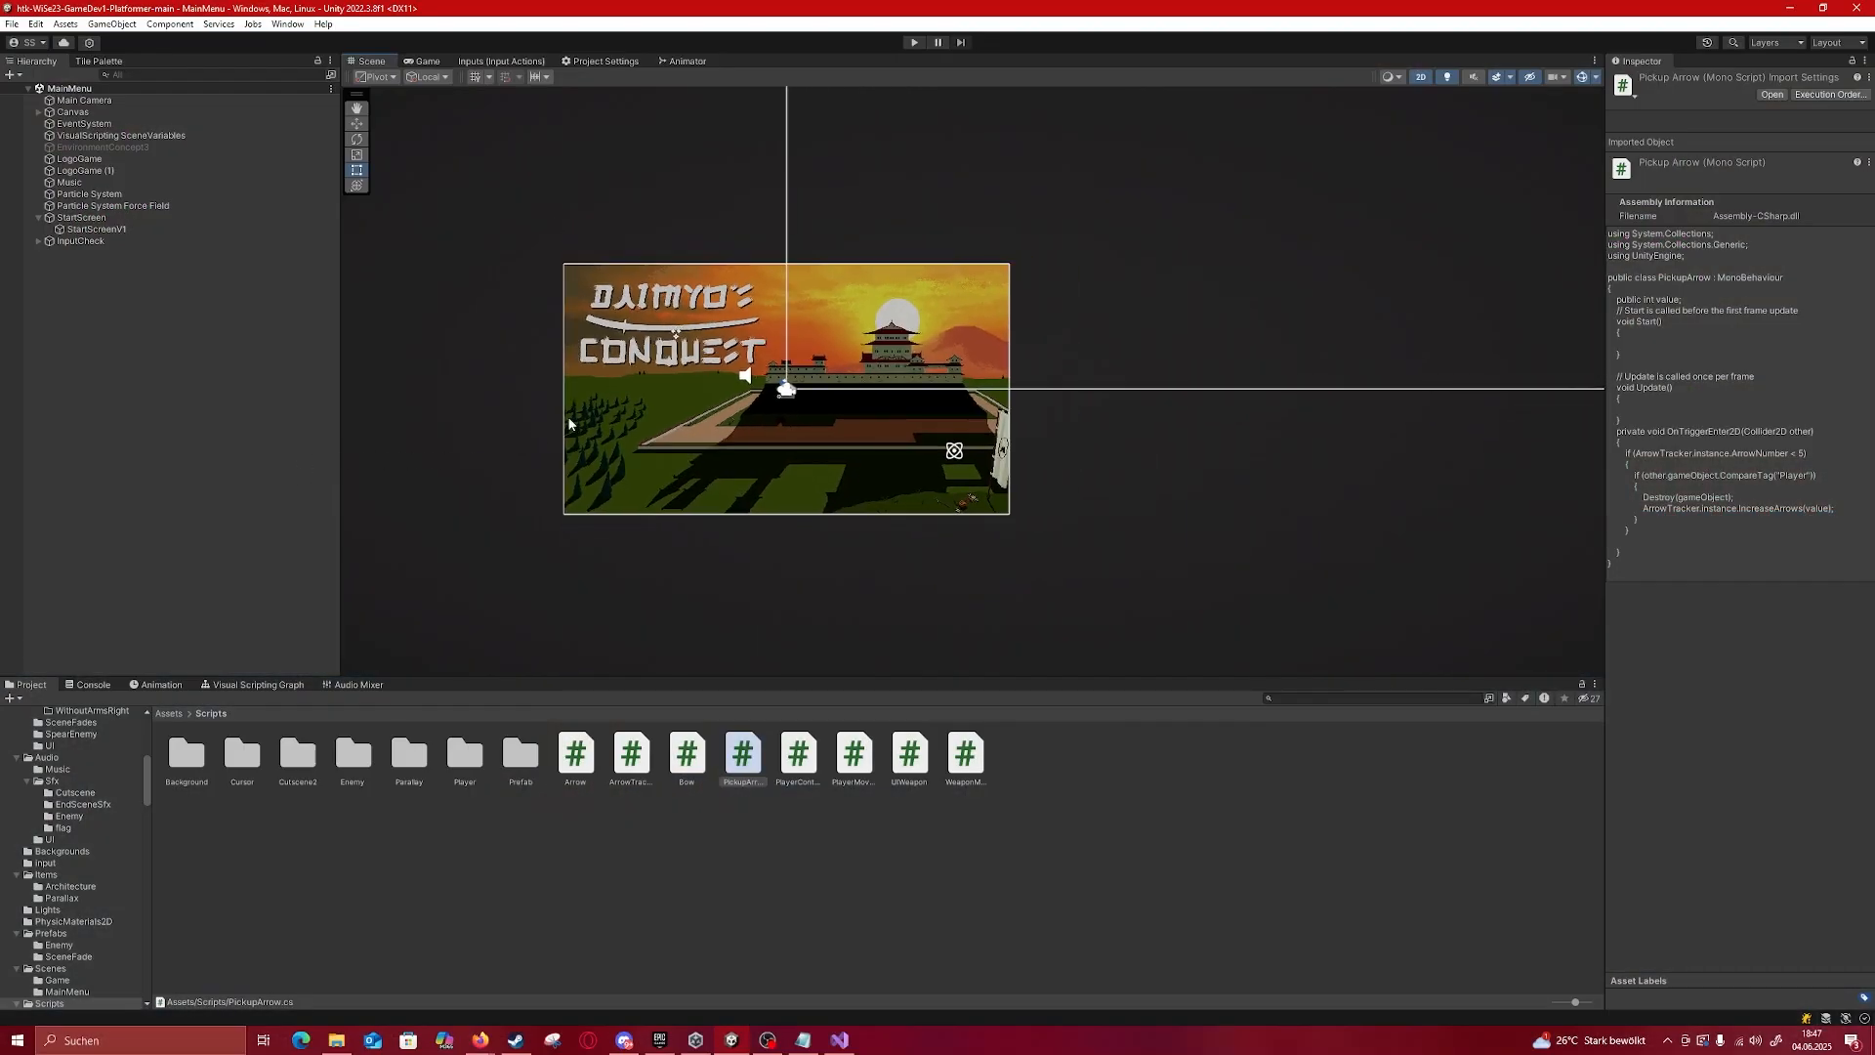
pyautogui.moveTo(914, 336); pyautogui.dragTo(864, 419, button='middle')
pyautogui.scroll(8, 698, 505)
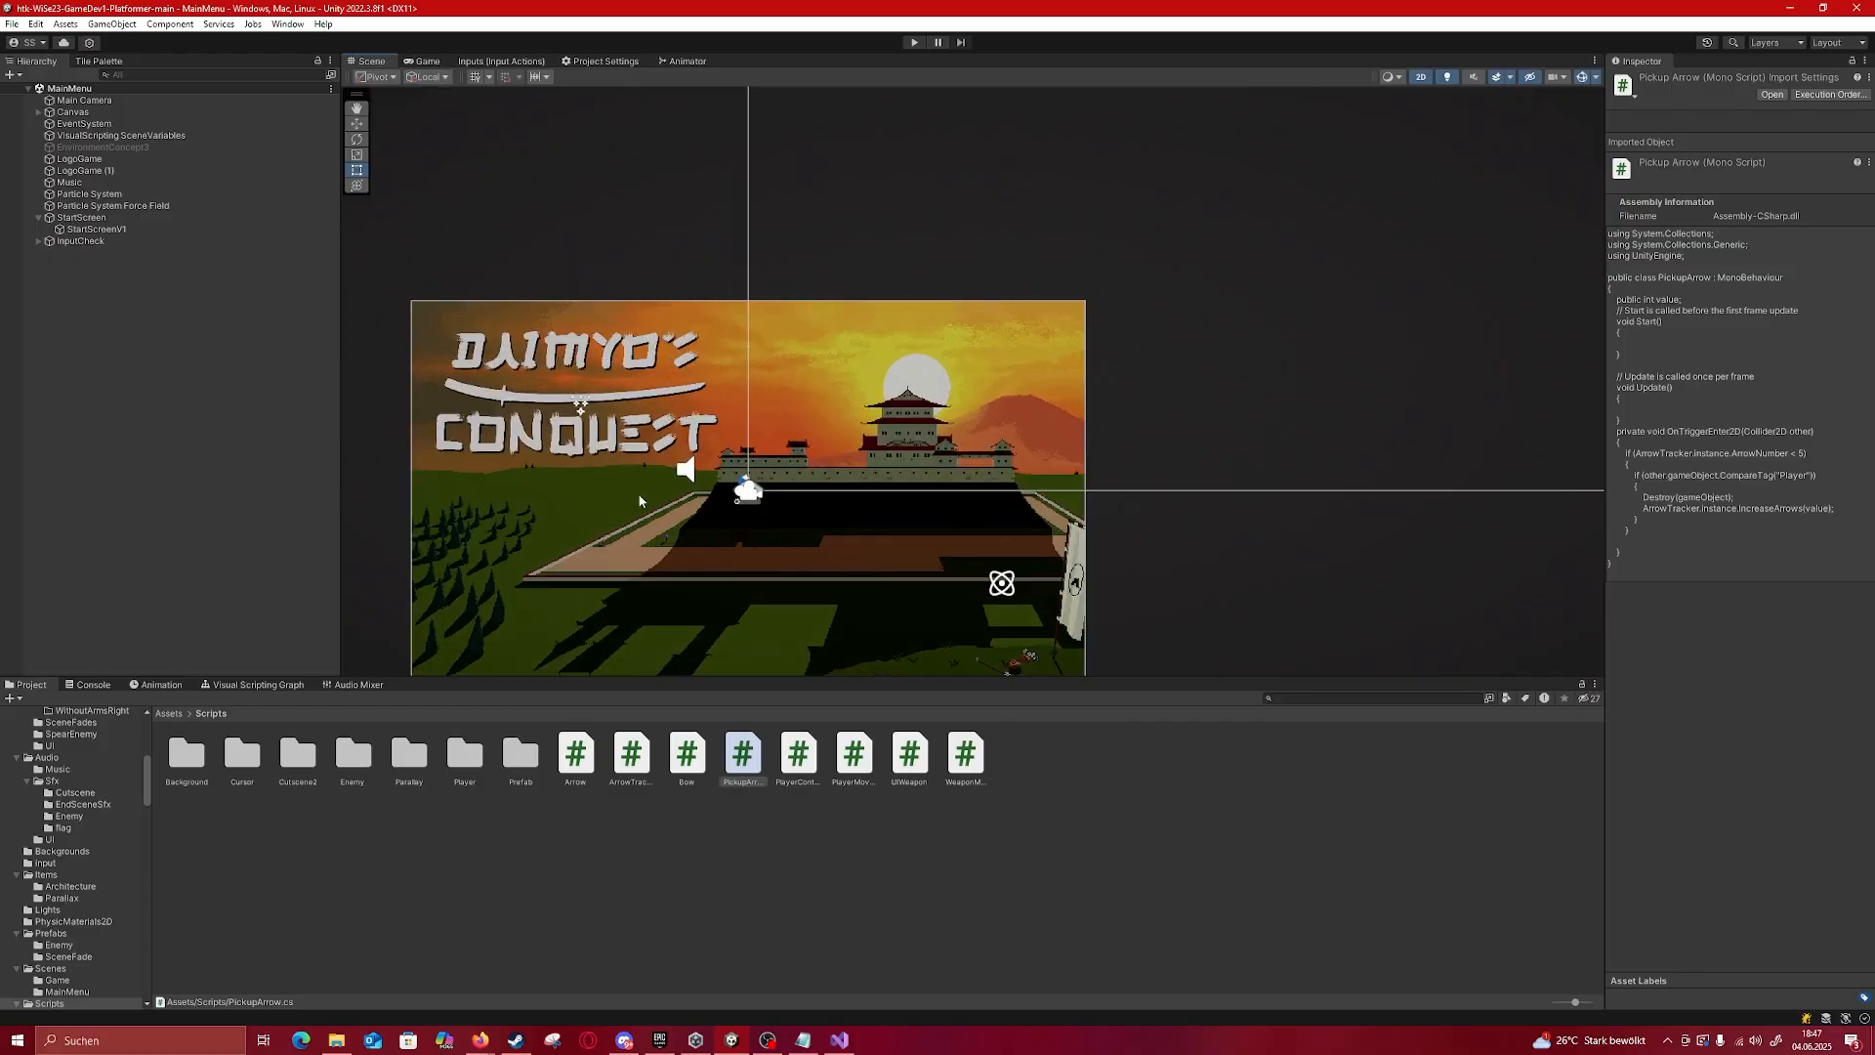
pyautogui.moveTo(567, 496); pyautogui.dragTo(718, 346, button='middle')
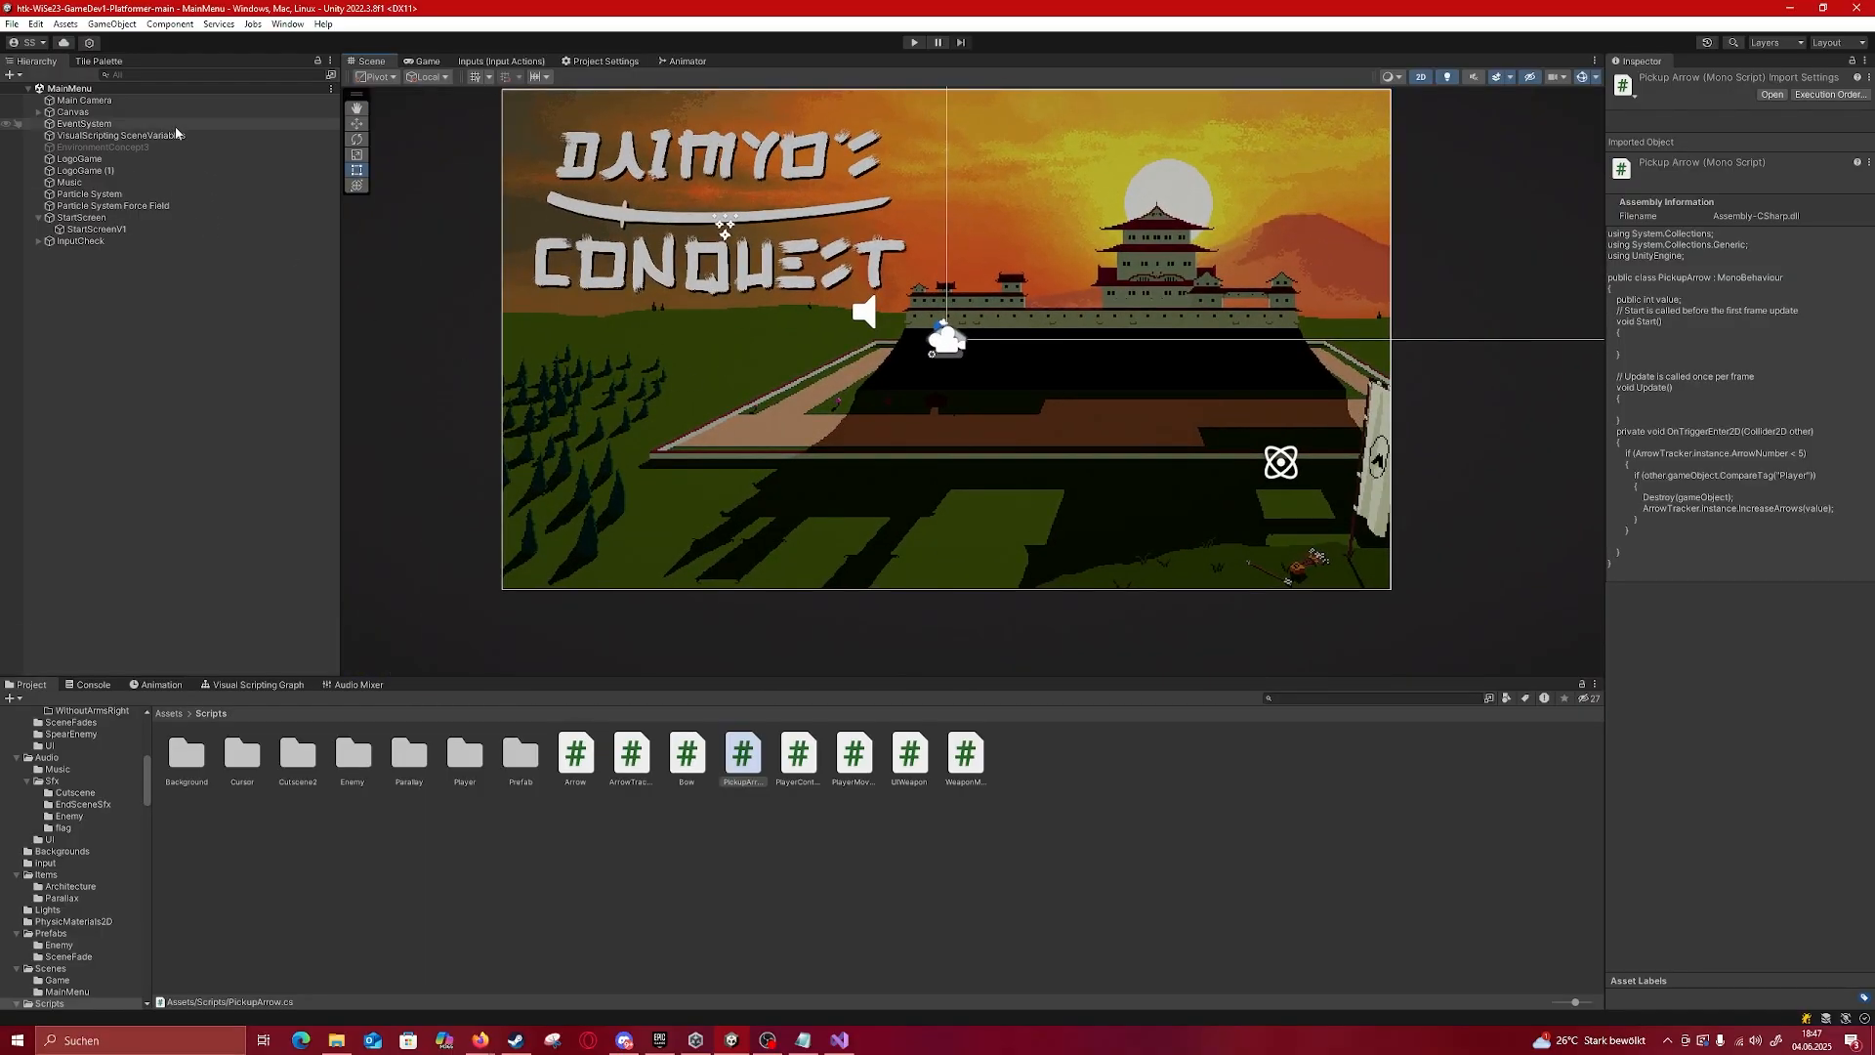
pyautogui.click(139, 229)
pyautogui.moveTo(439, 252); pyautogui.dragTo(421, 303, button='middle')
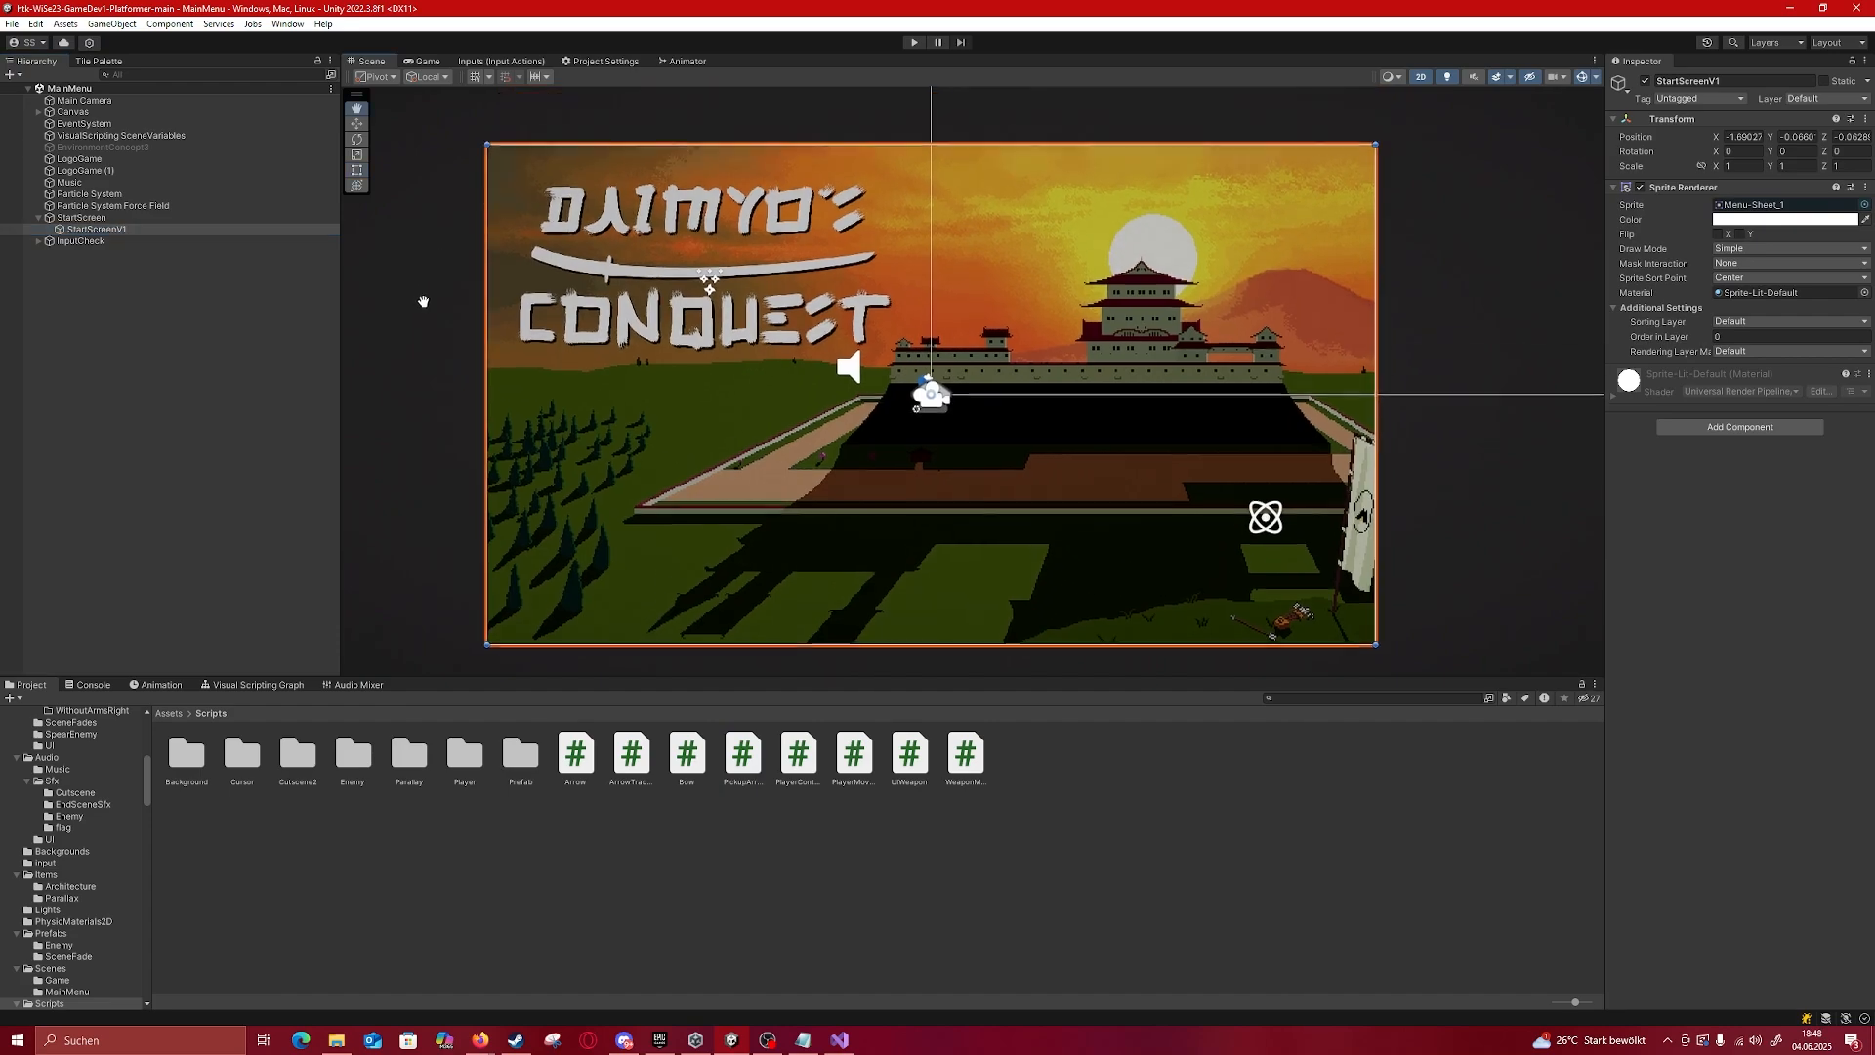
# Step: Inspect the LogoGame, LogoGame (1), Particle System and Particle System Force Field objects and their extents in the scene
pyautogui.click(174, 159)
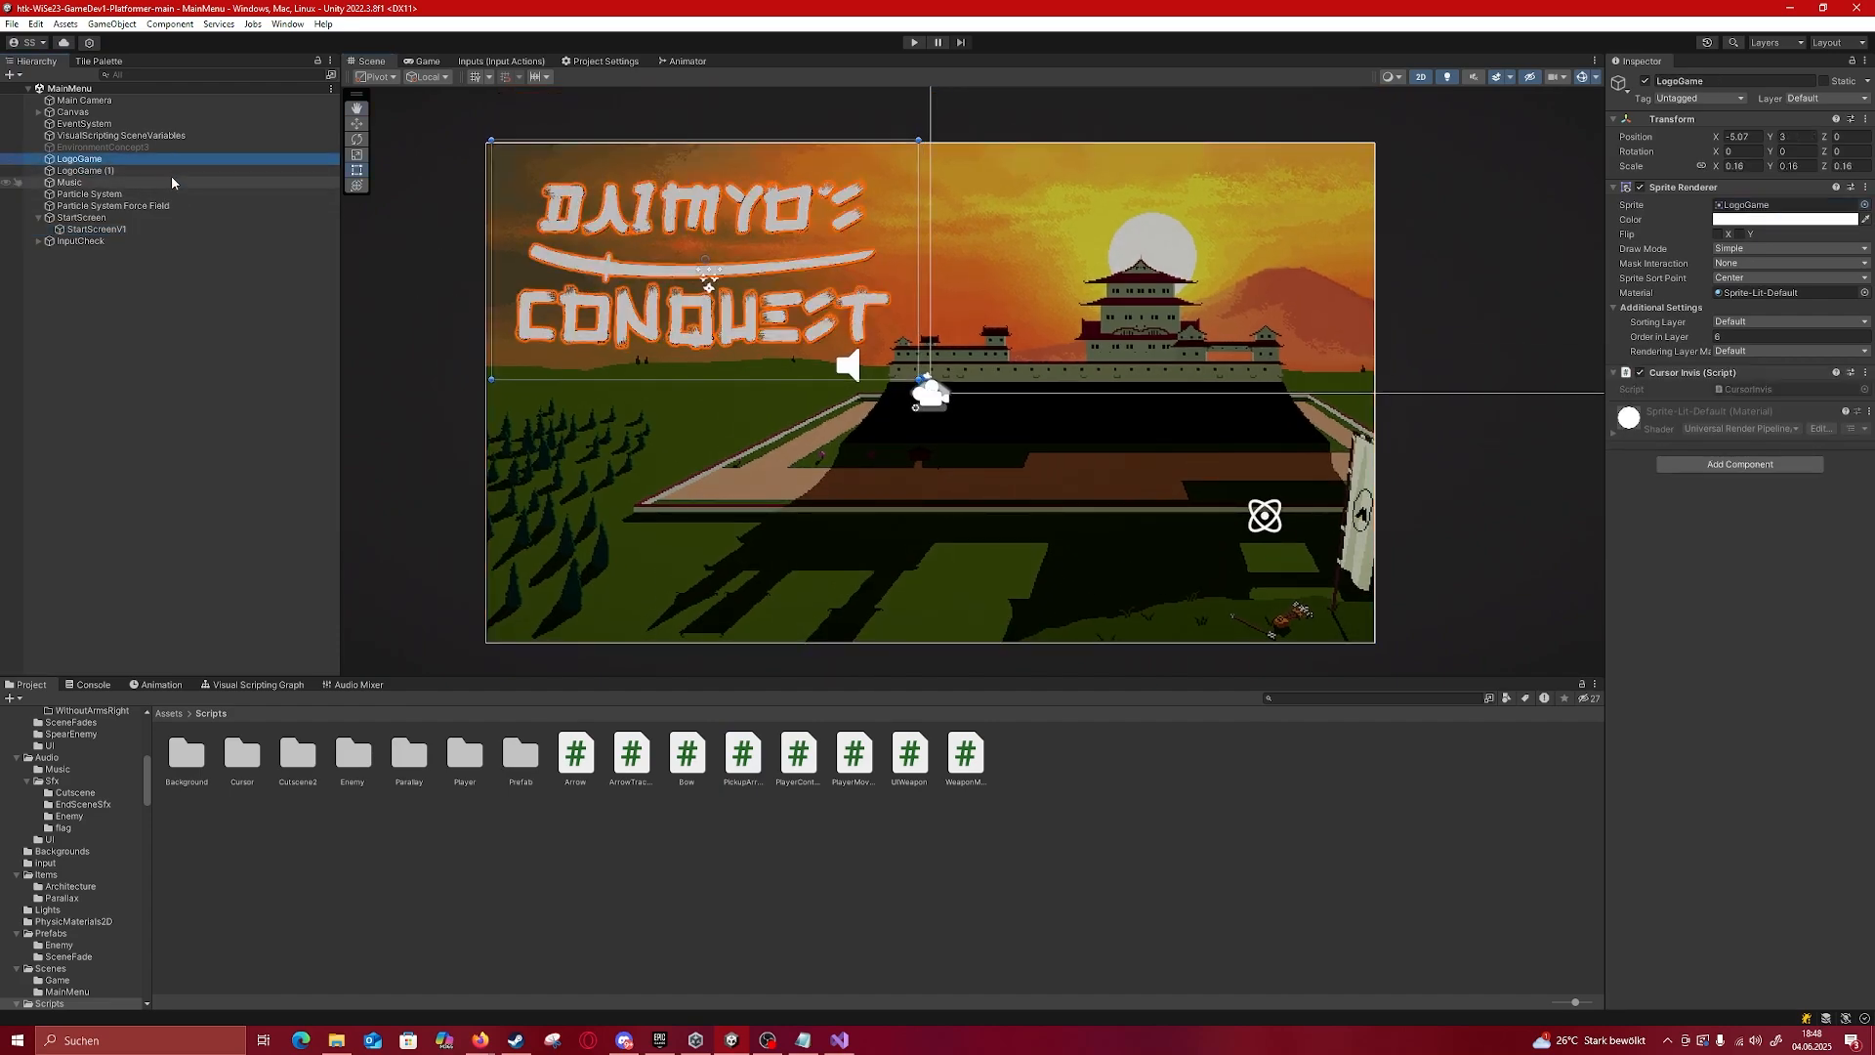
pyautogui.click(171, 172)
pyautogui.click(151, 195)
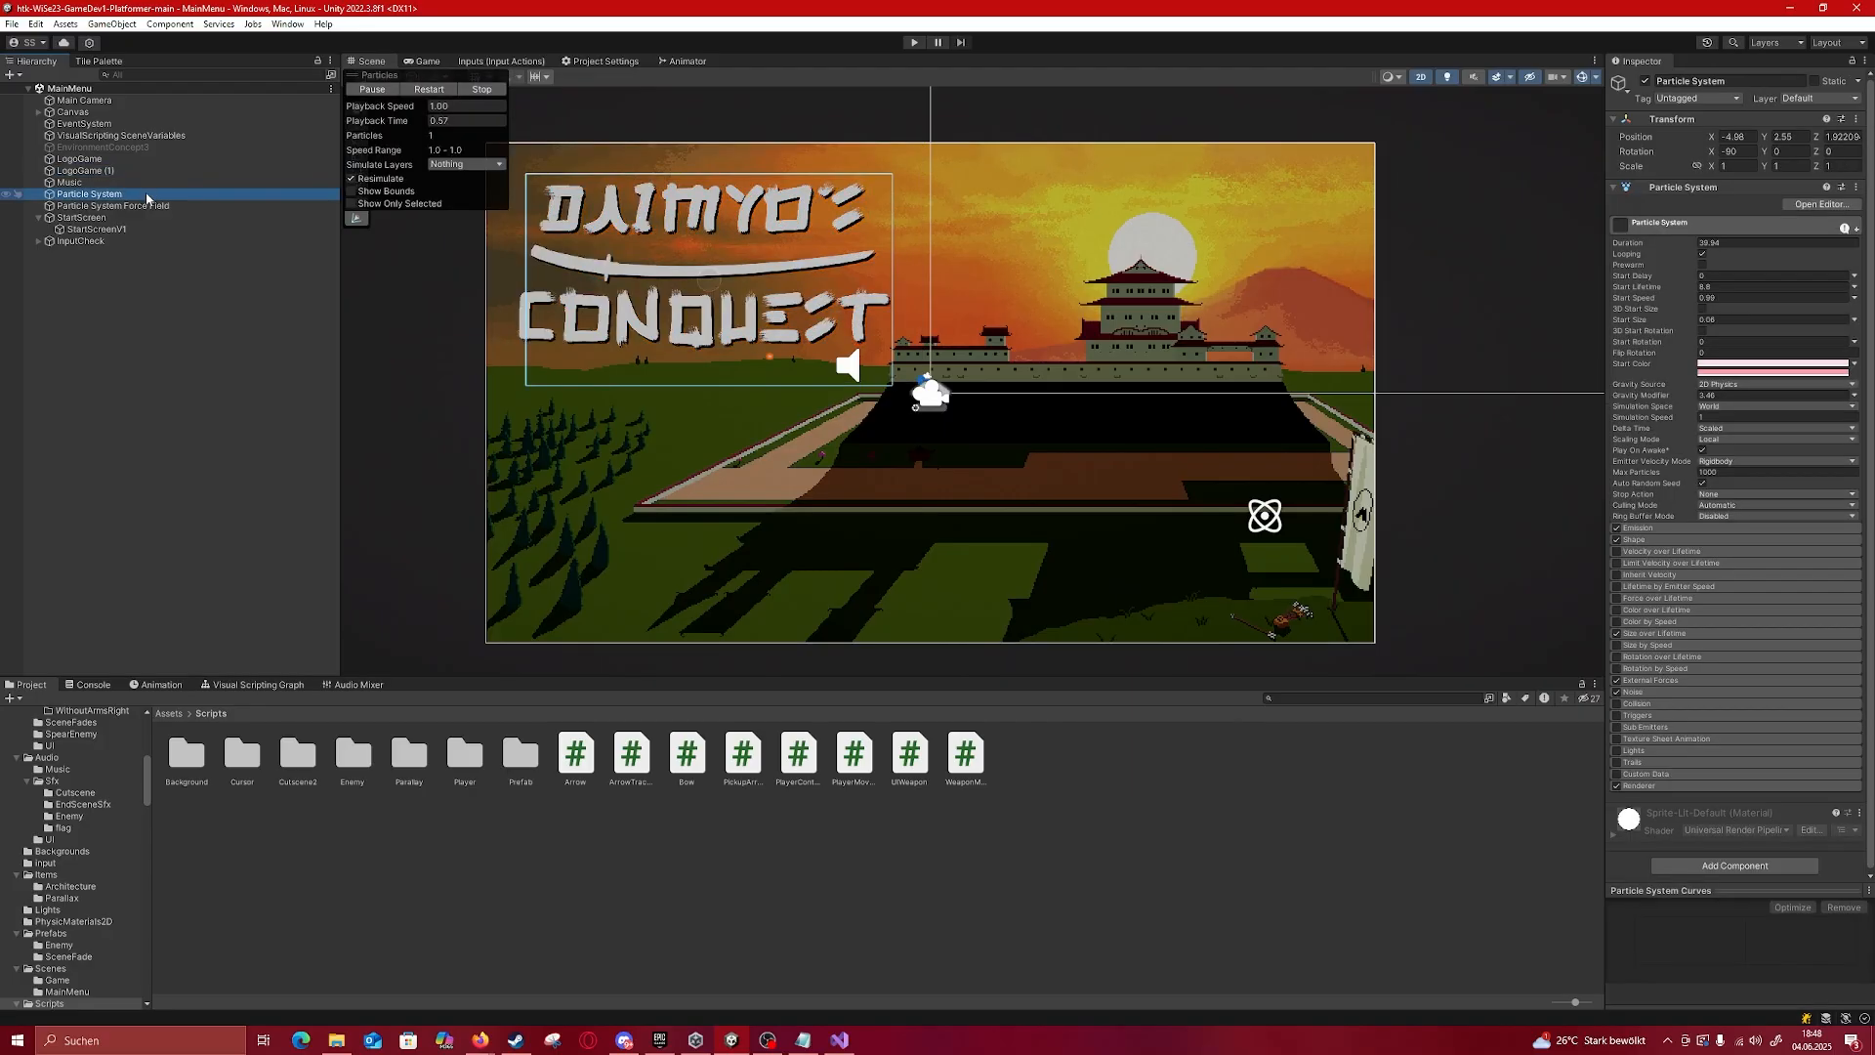
pyautogui.click(135, 208)
pyautogui.scroll(-10, 775, 360)
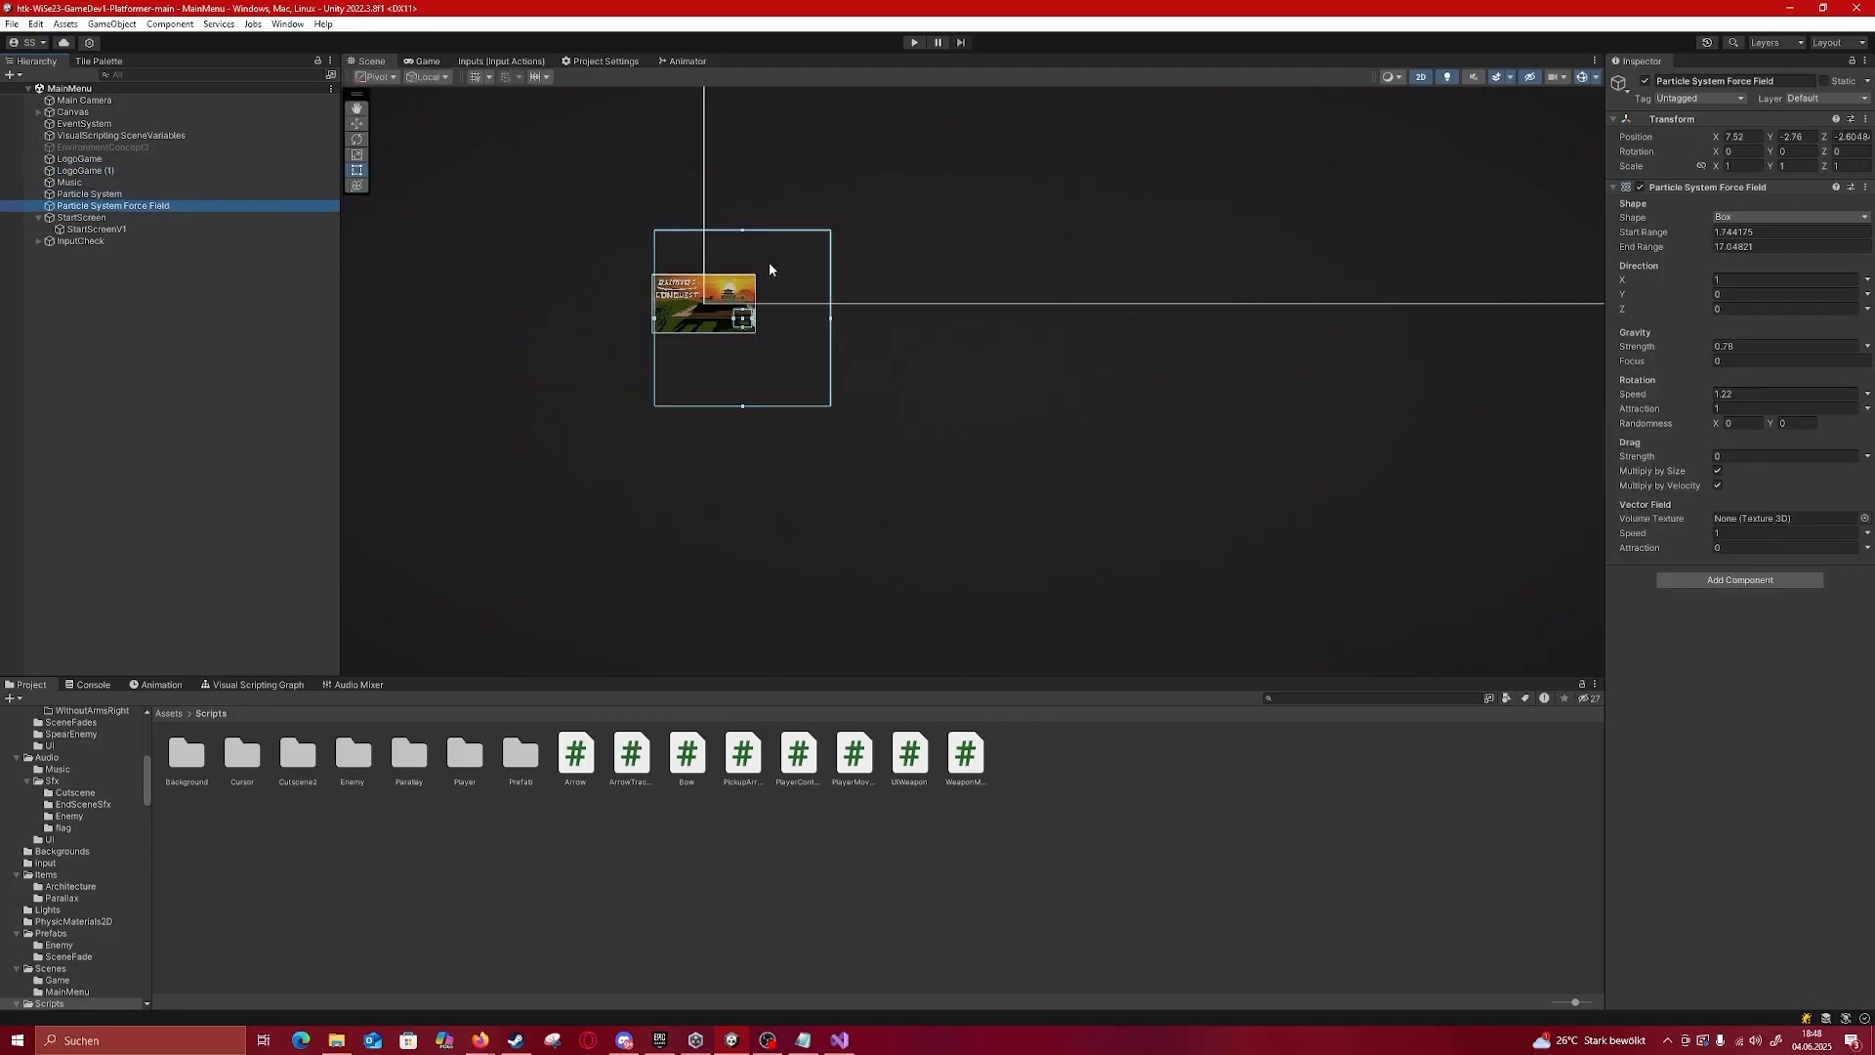
# Step: Clear the selection and view the UI canvas holding the Play, Options, Credits and Quit buttons
pyautogui.click(931, 358)
pyautogui.moveTo(894, 223); pyautogui.dragTo(574, 592, button='middle')
pyautogui.scroll(-15, 649, 554)
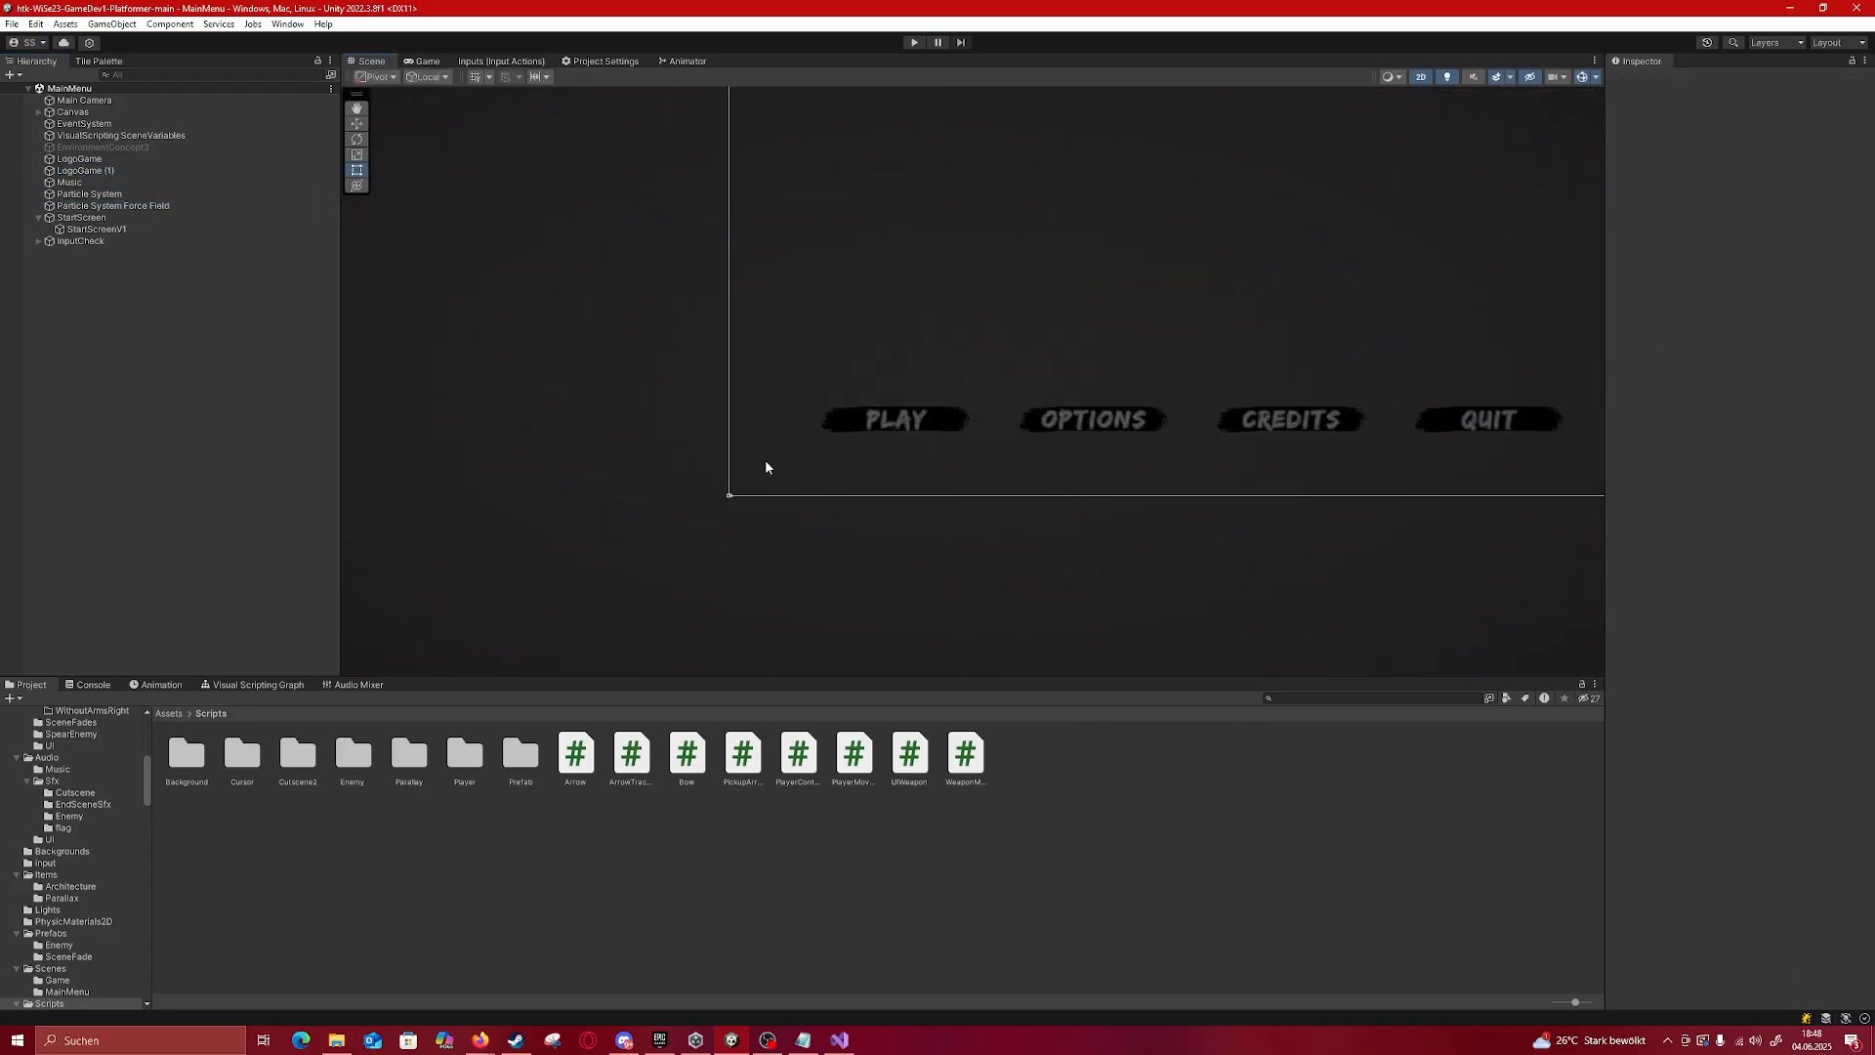
pyautogui.moveTo(981, 314); pyautogui.dragTo(712, 460, button='middle')
pyautogui.scroll(12, 783, 425)
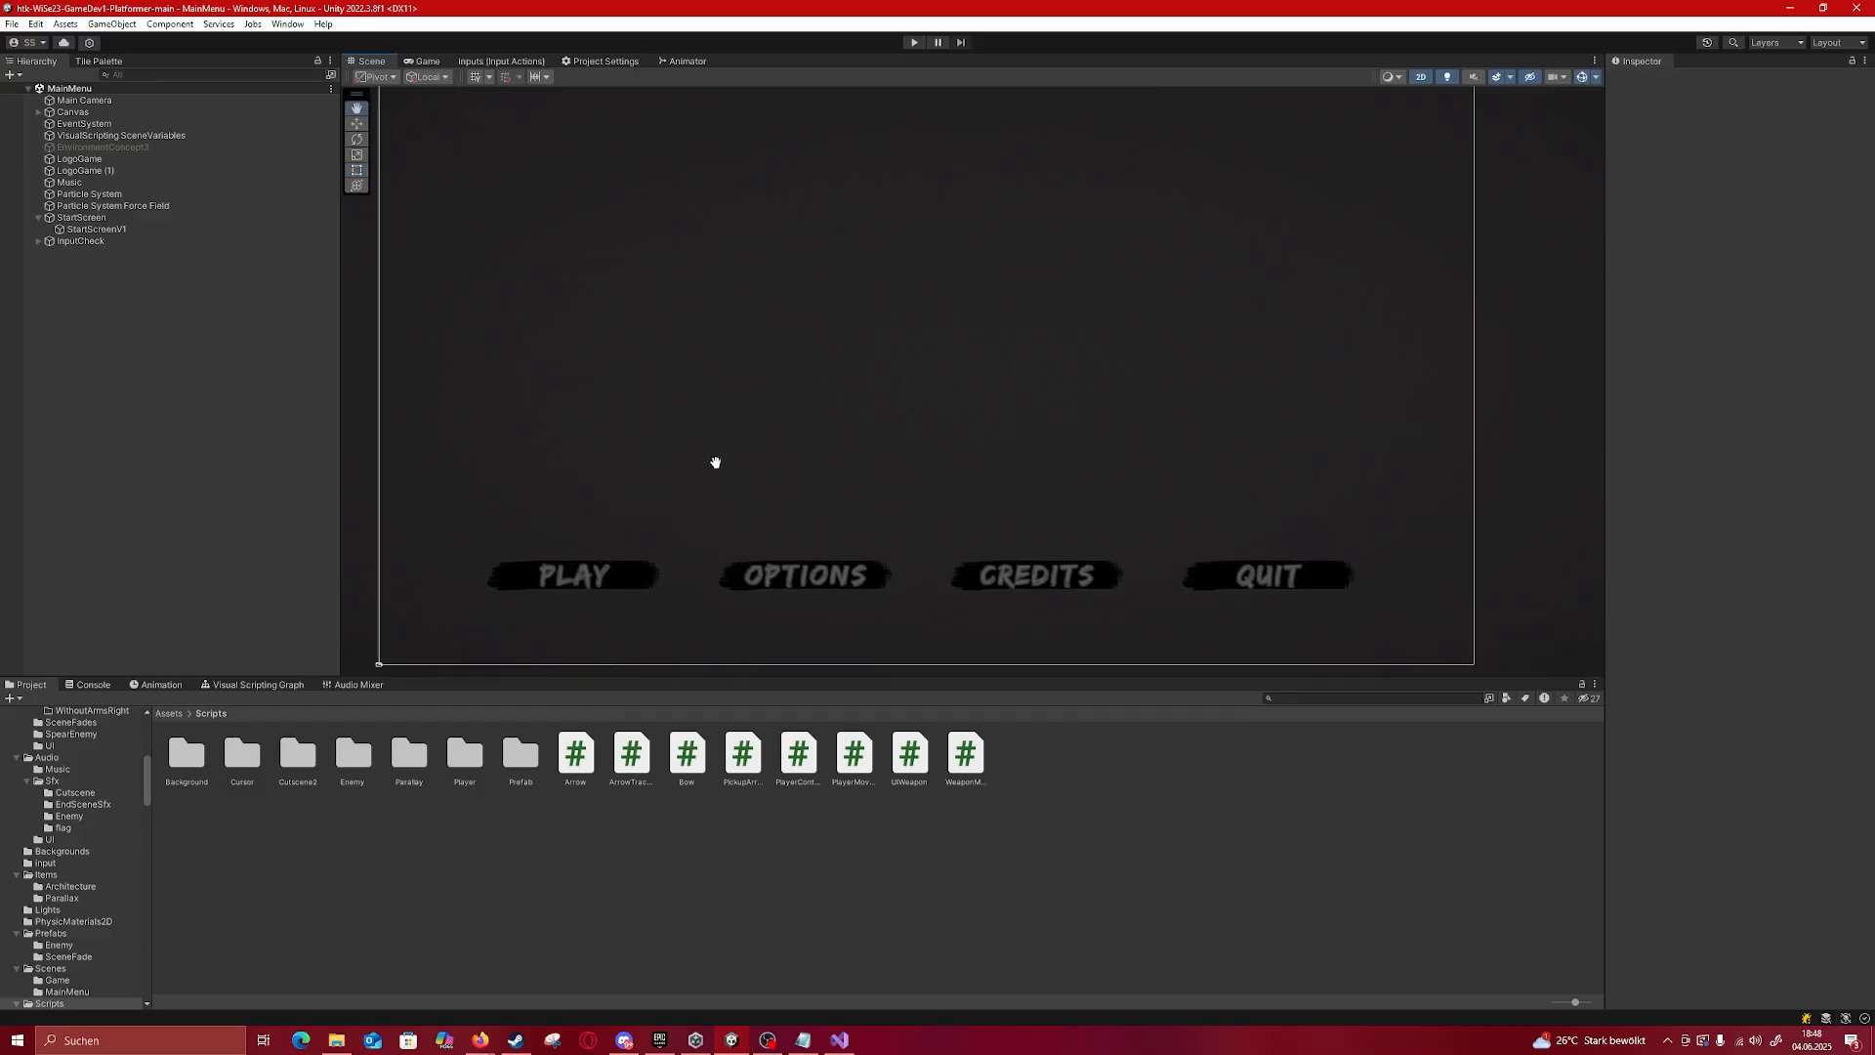
pyautogui.scroll(-4, 747, 461)
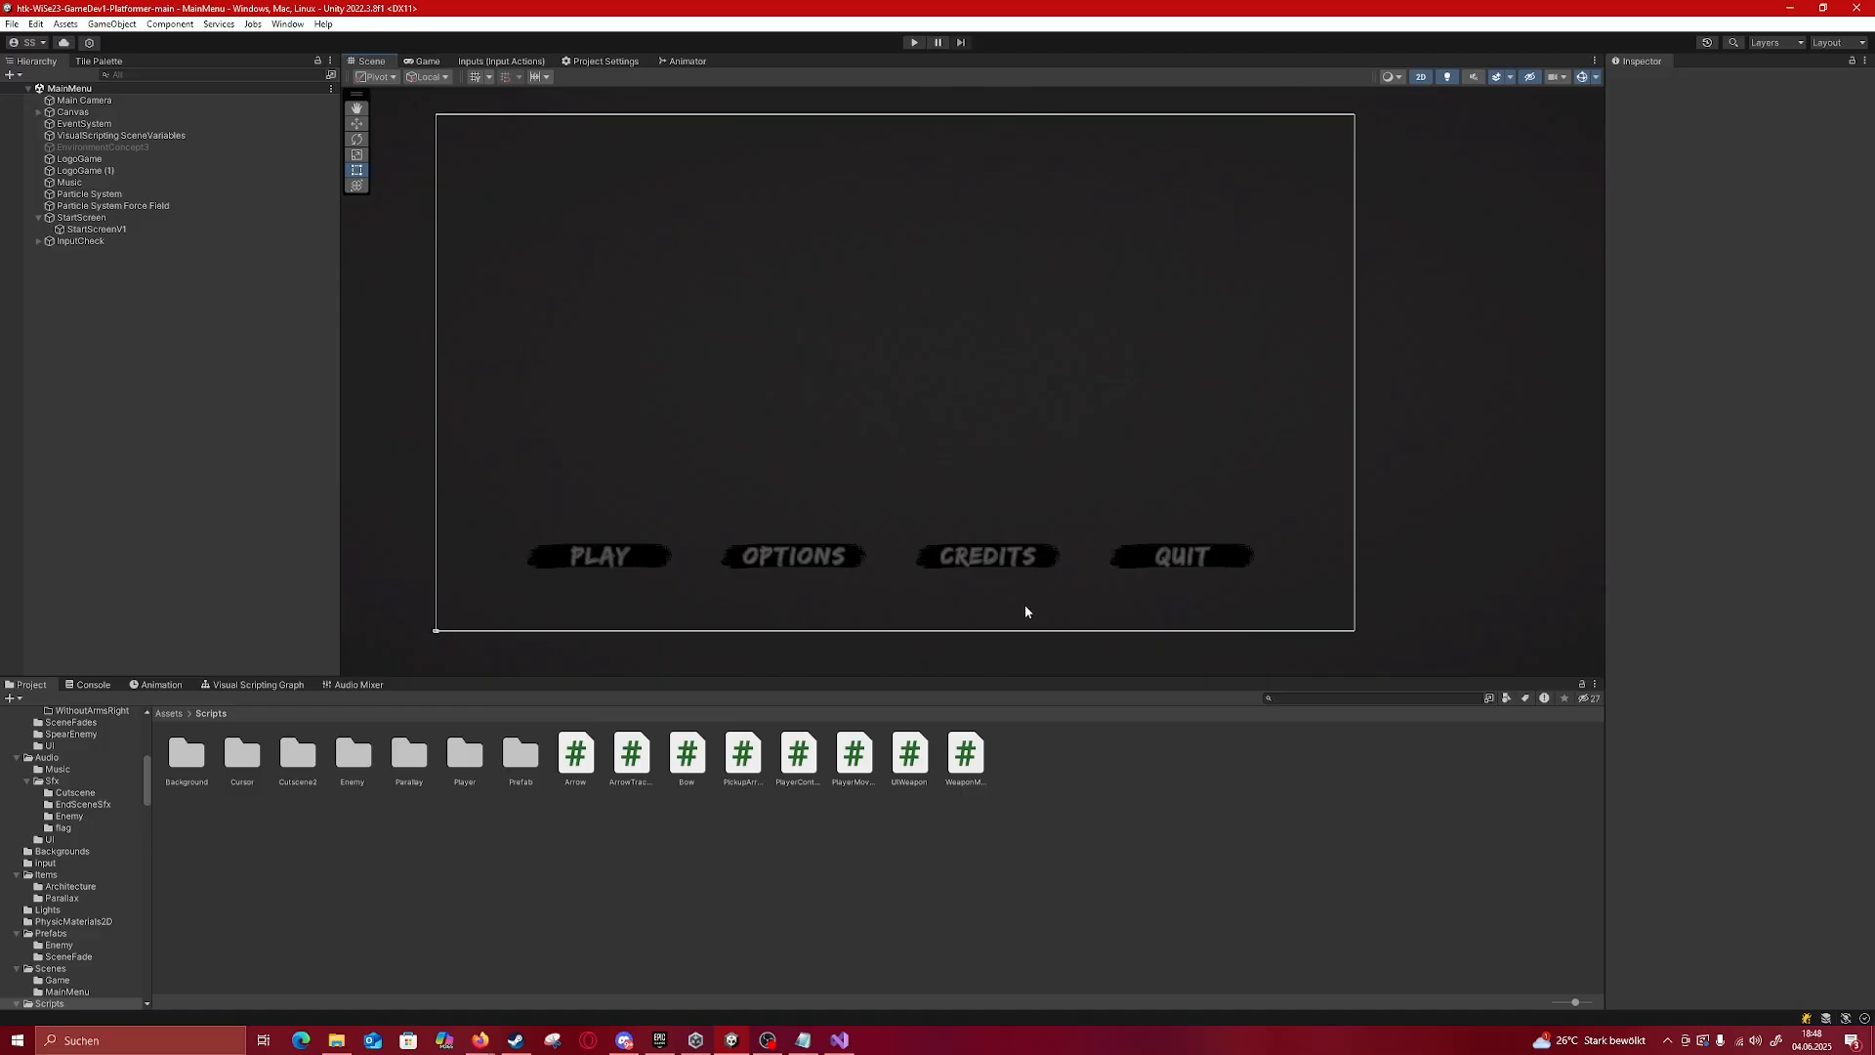
# Step: Examine the start screen artwork located at the lower-left corner of the large UI canvas
pyautogui.scroll(-2, 945, 611)
pyautogui.moveTo(578, 665); pyautogui.dragTo(841, 459, button='middle')
pyautogui.scroll(10, 791, 414)
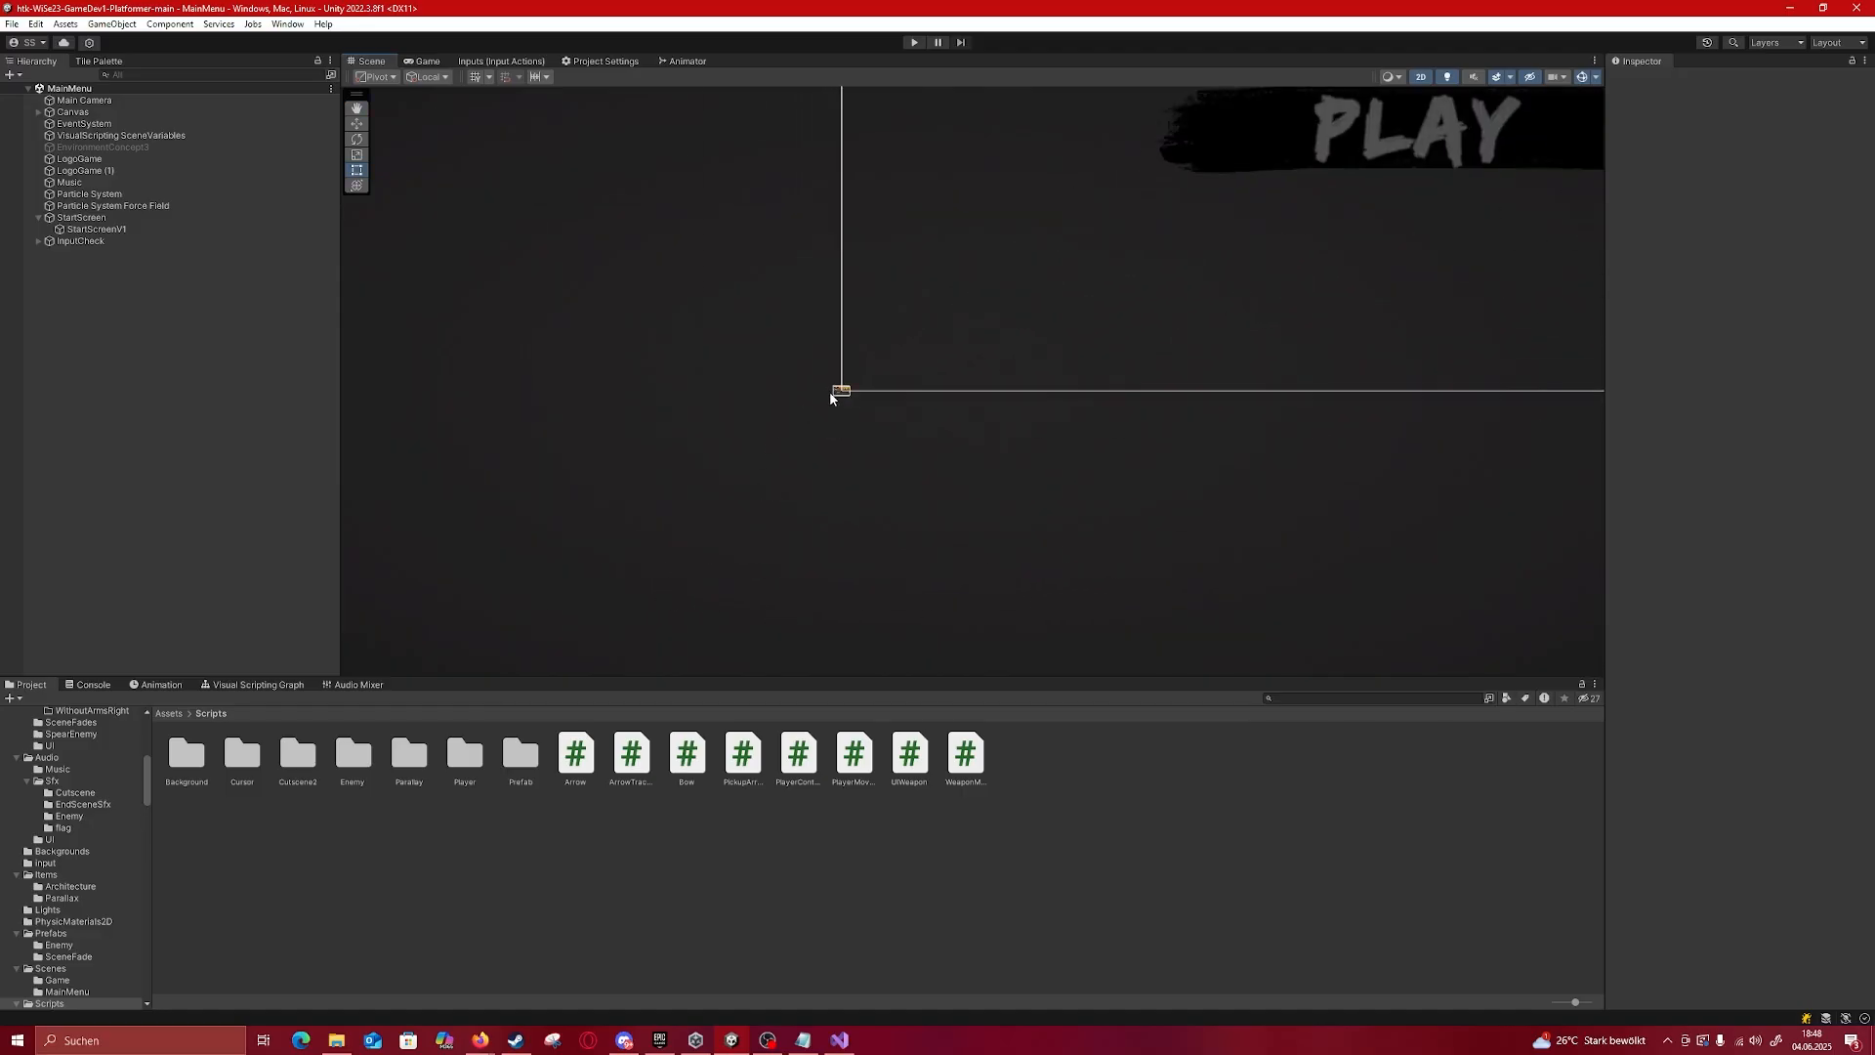
pyautogui.scroll(8, 822, 400)
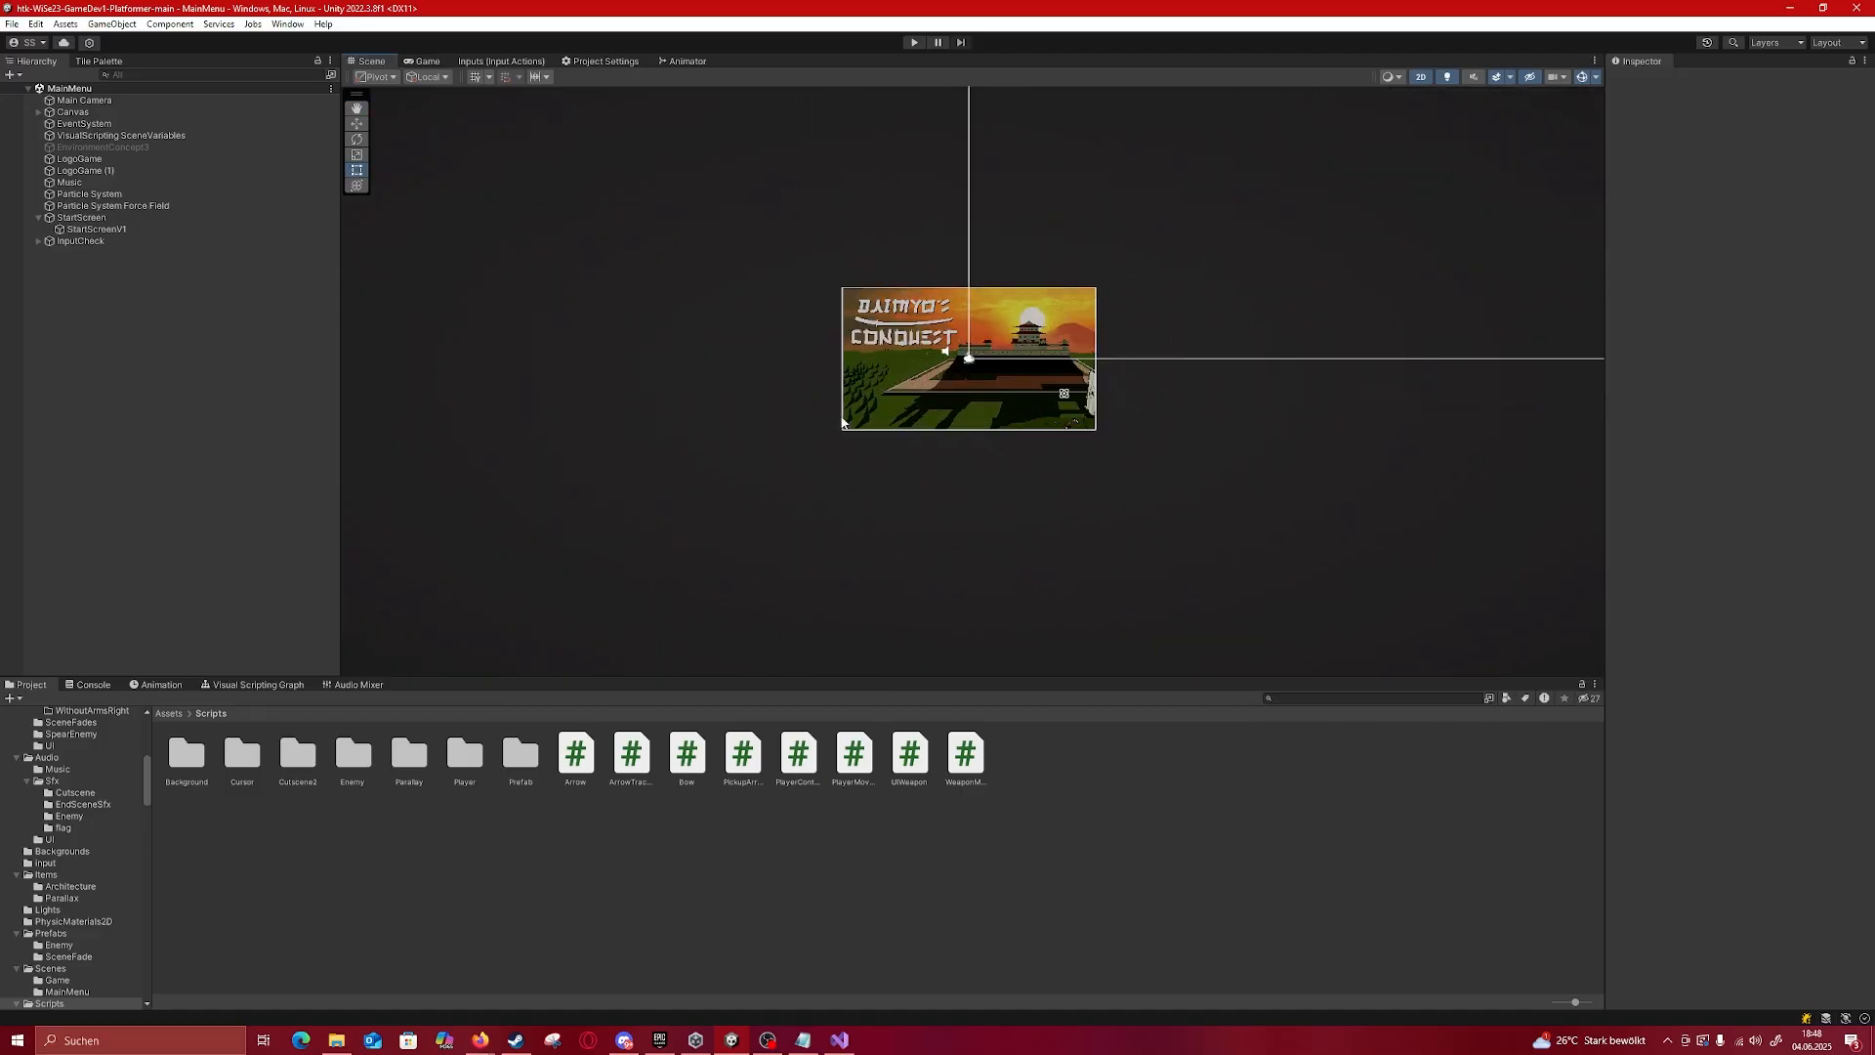
pyautogui.scroll(10, 856, 411)
pyautogui.moveTo(954, 288); pyautogui.dragTo(738, 372, button='middle')
pyautogui.scroll(6, 745, 379)
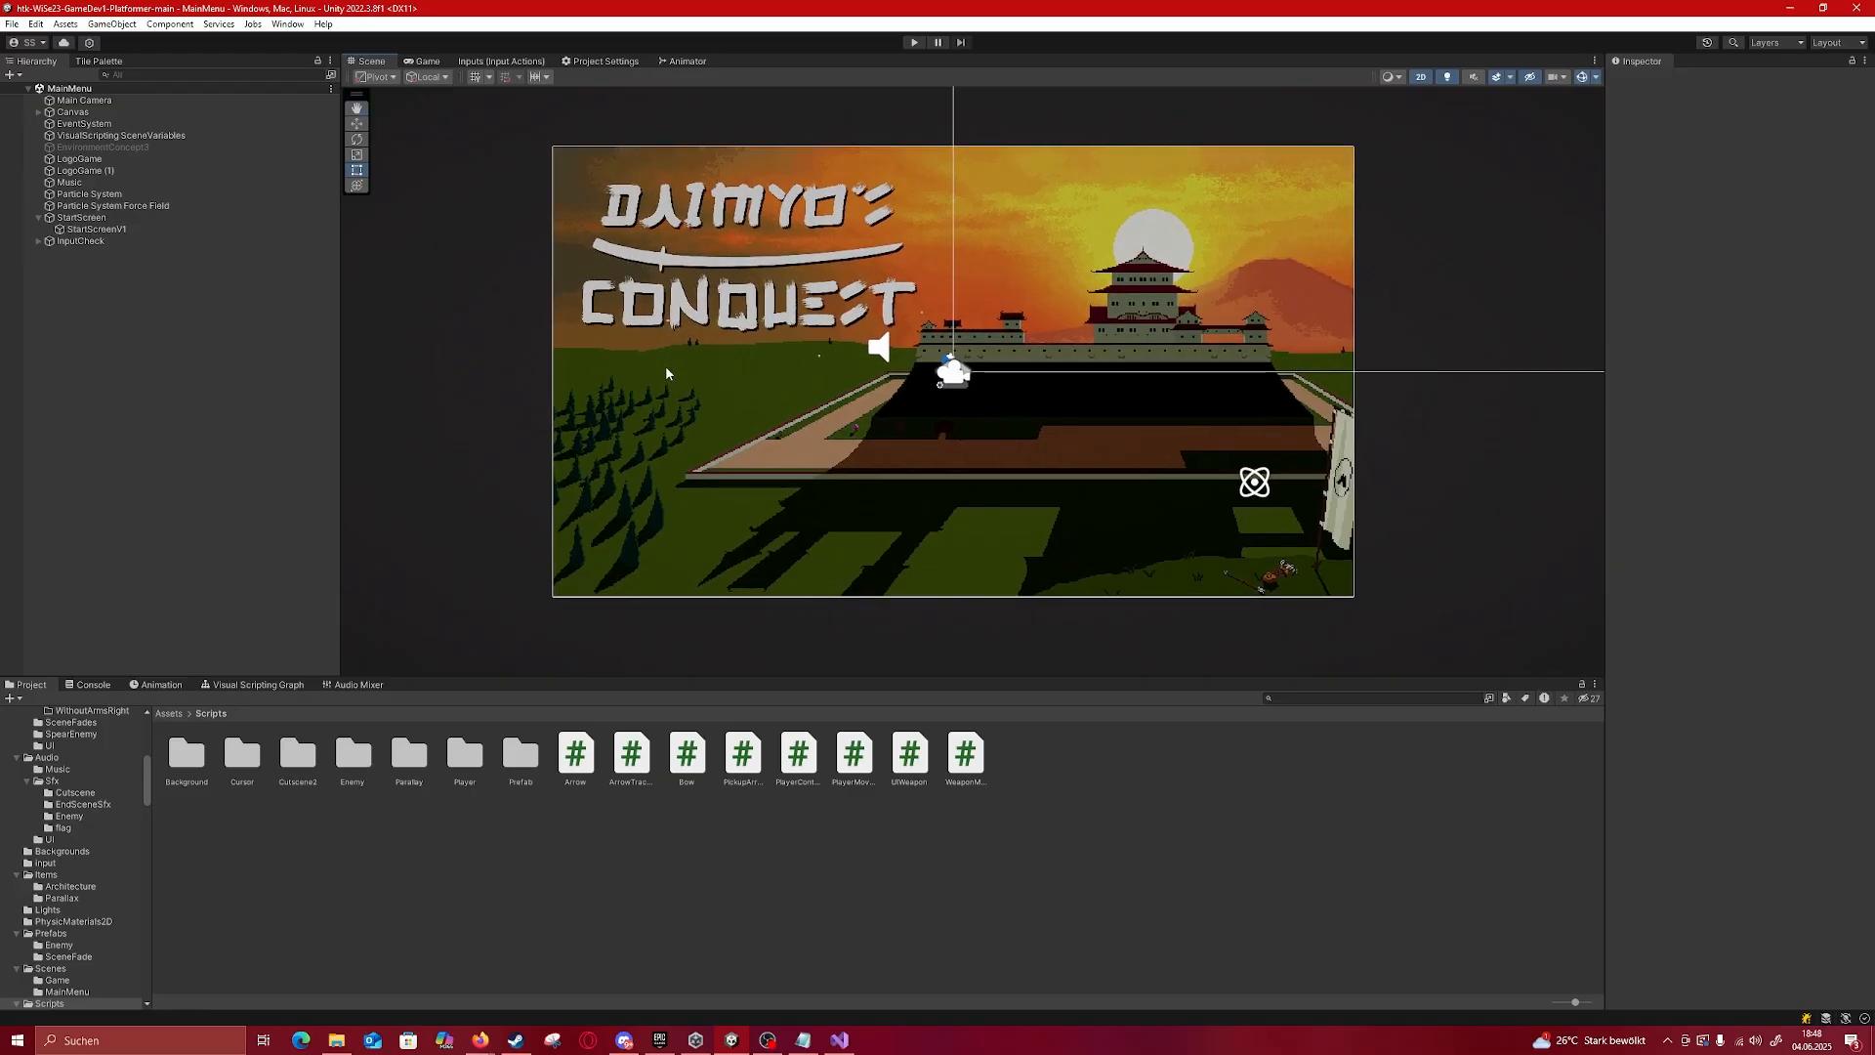
# Step: Inspect the StartScreen parent and its StartScreenV1 child, and show the child's BG animation timeline
pyautogui.click(138, 229)
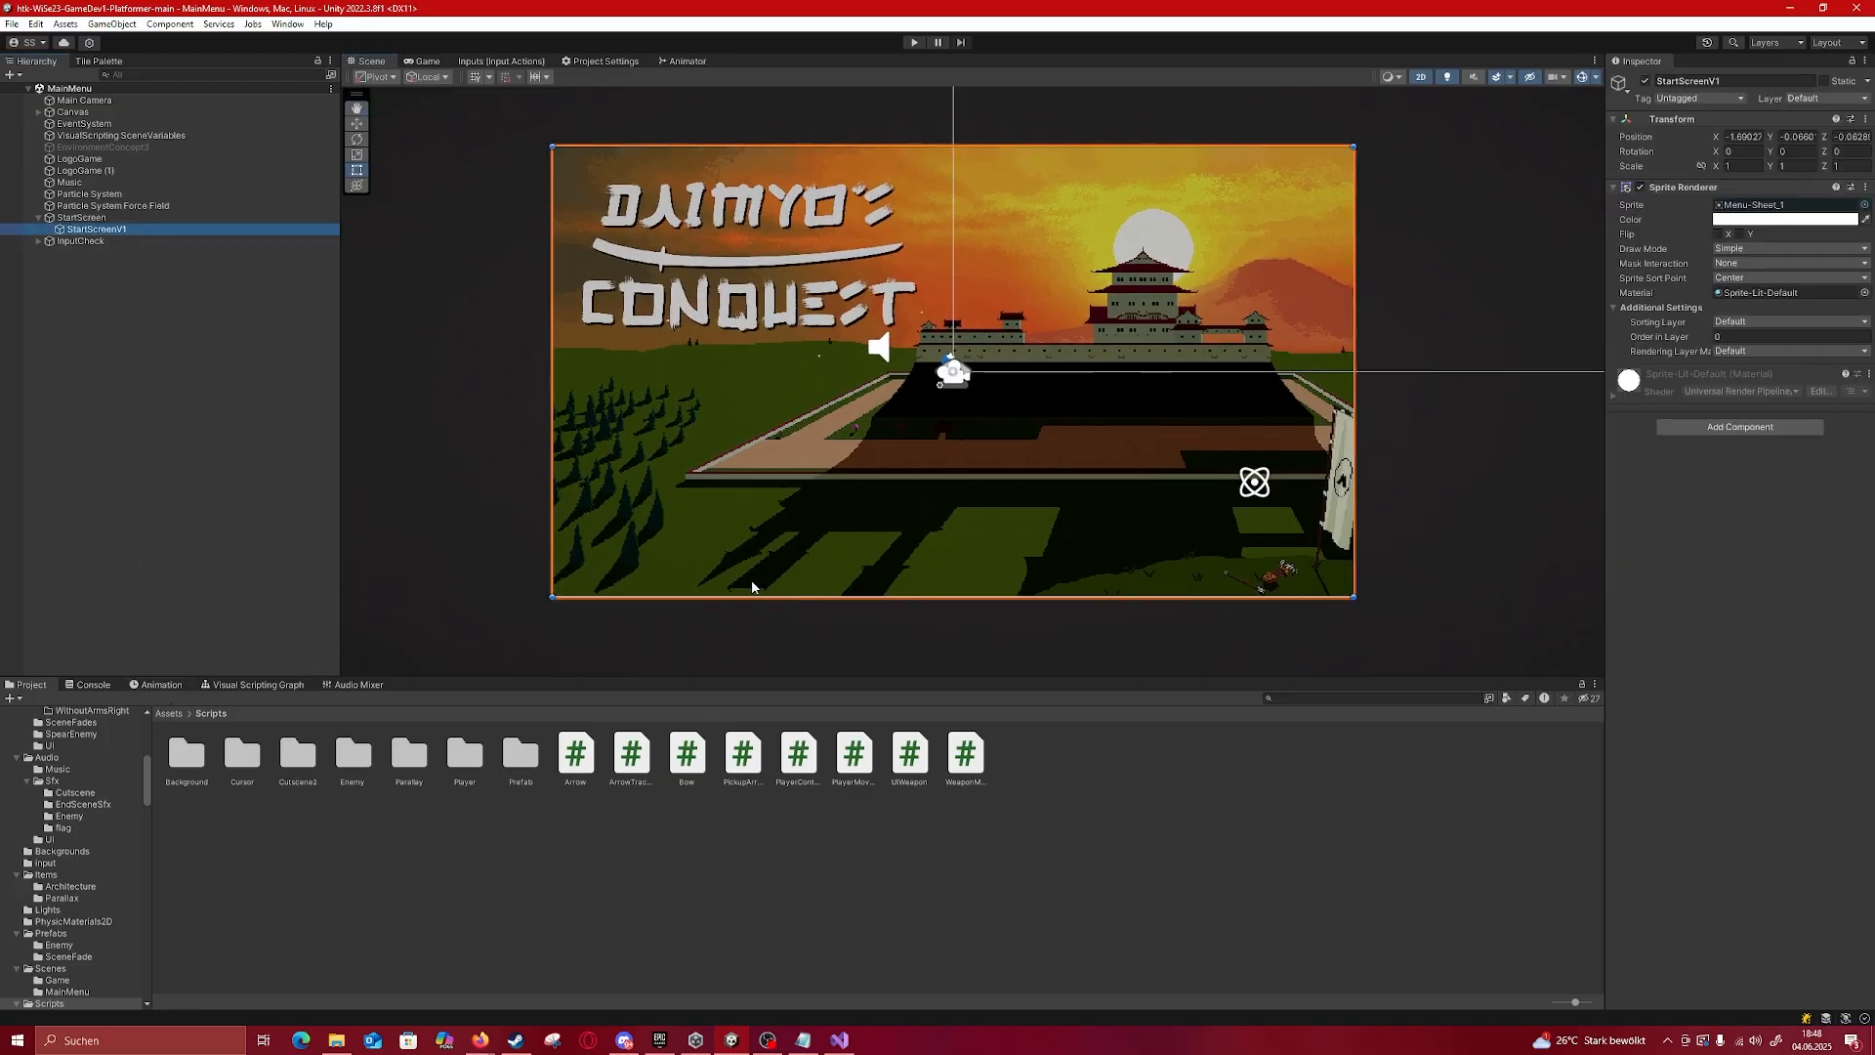
pyautogui.click(147, 218)
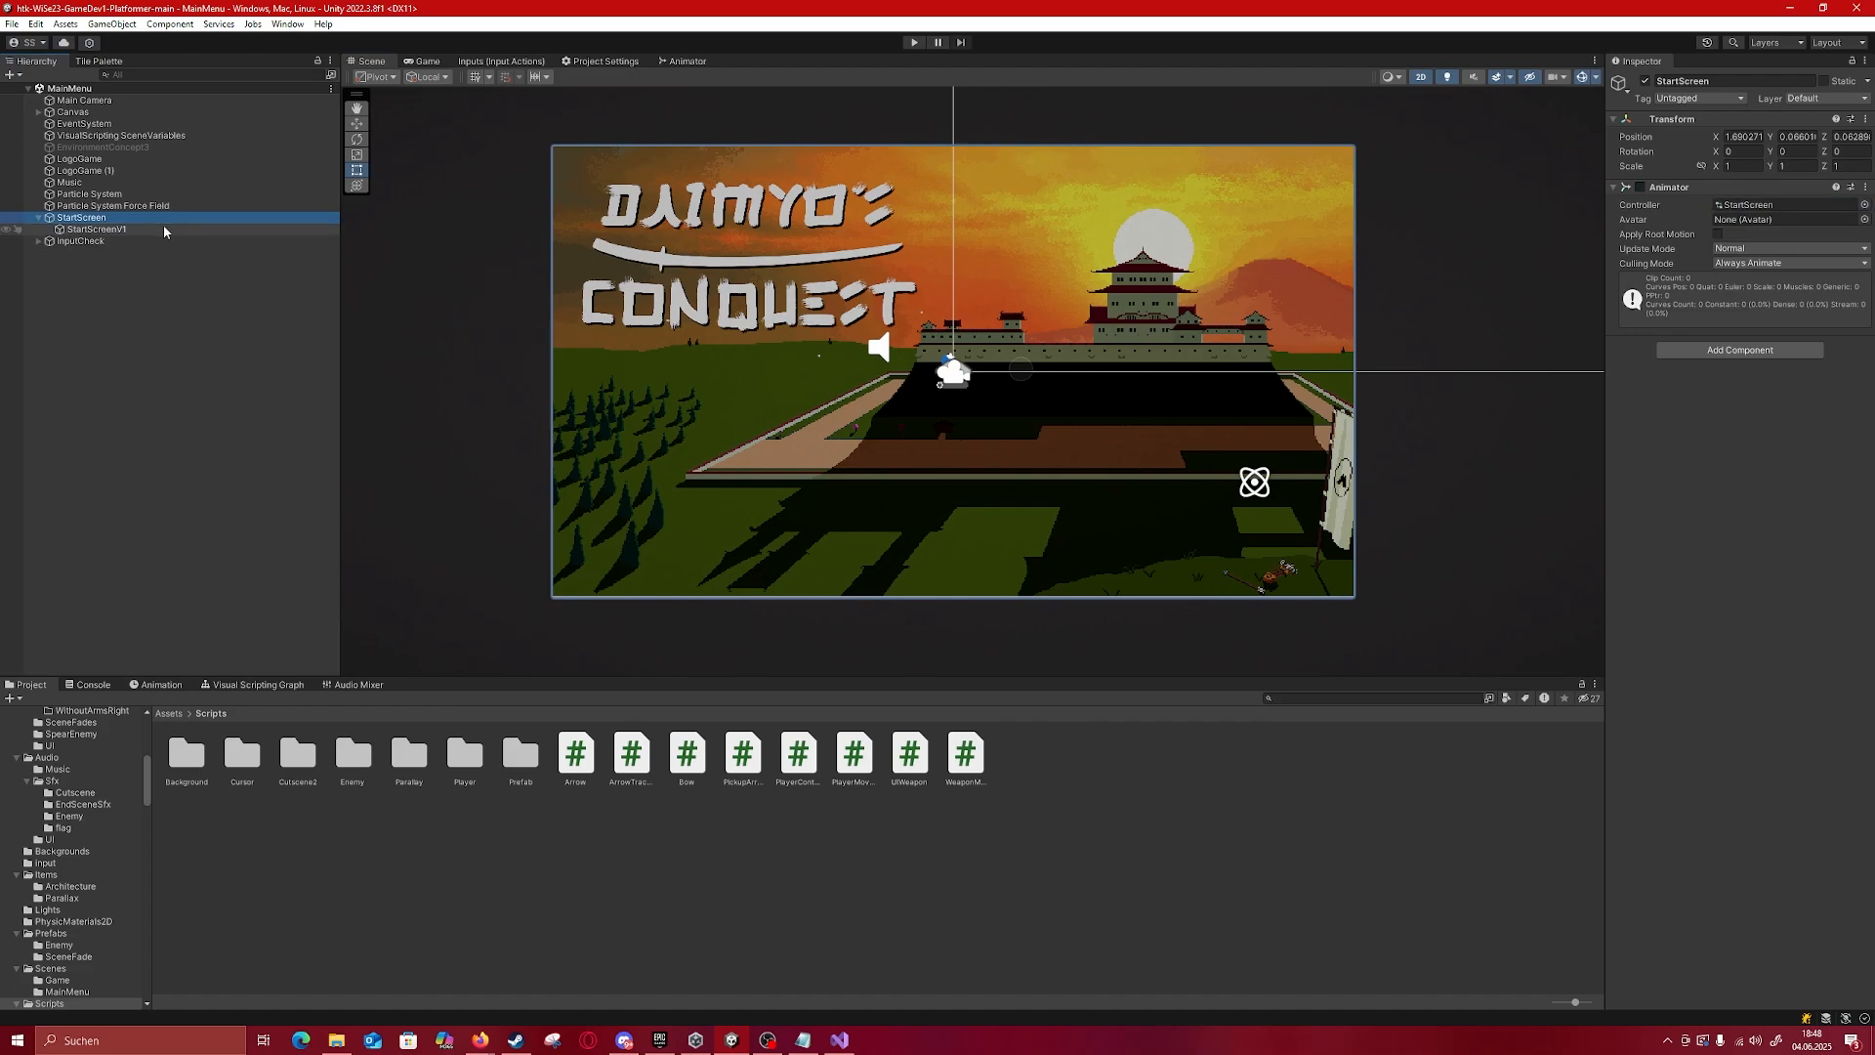
pyautogui.click(98, 230)
pyautogui.click(158, 684)
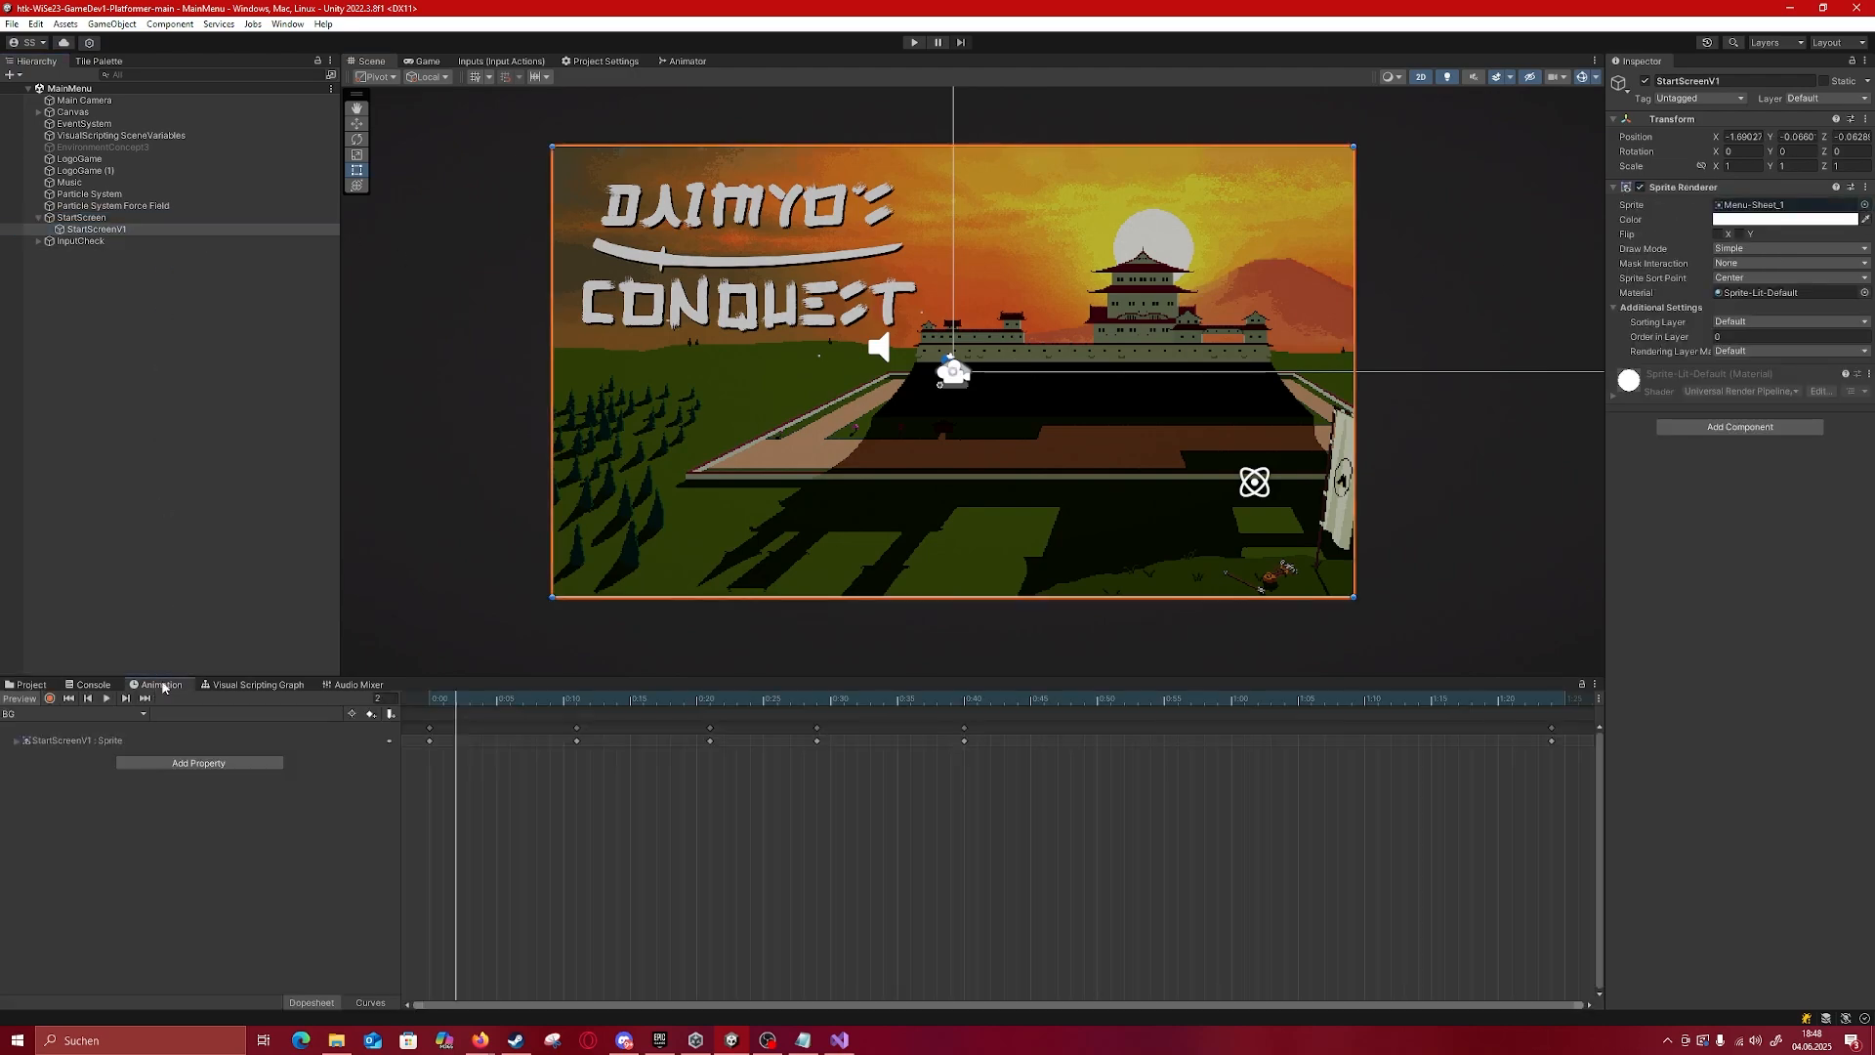
# Step: Preview the BG animation from frame 0 and examine the banner and grass area of the artwork up close
pyautogui.moveTo(458, 700); pyautogui.dragTo(430, 699)
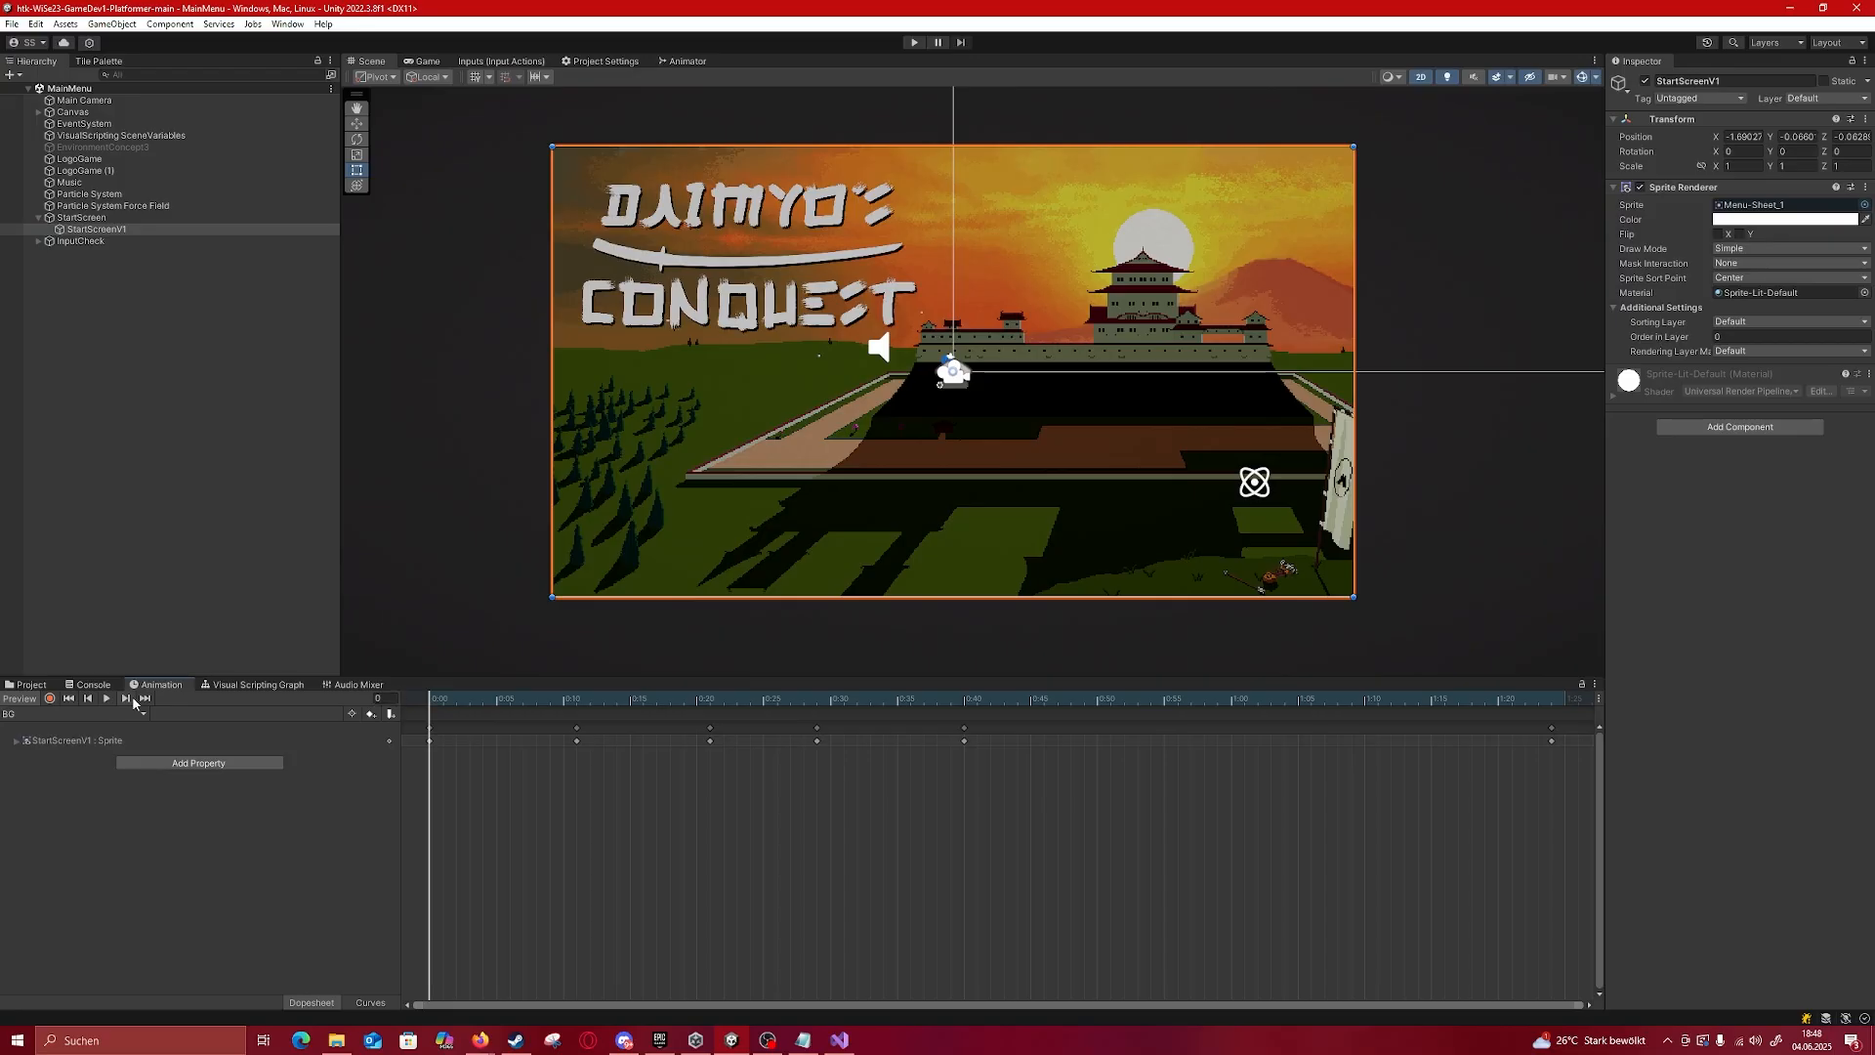
pyautogui.click(107, 698)
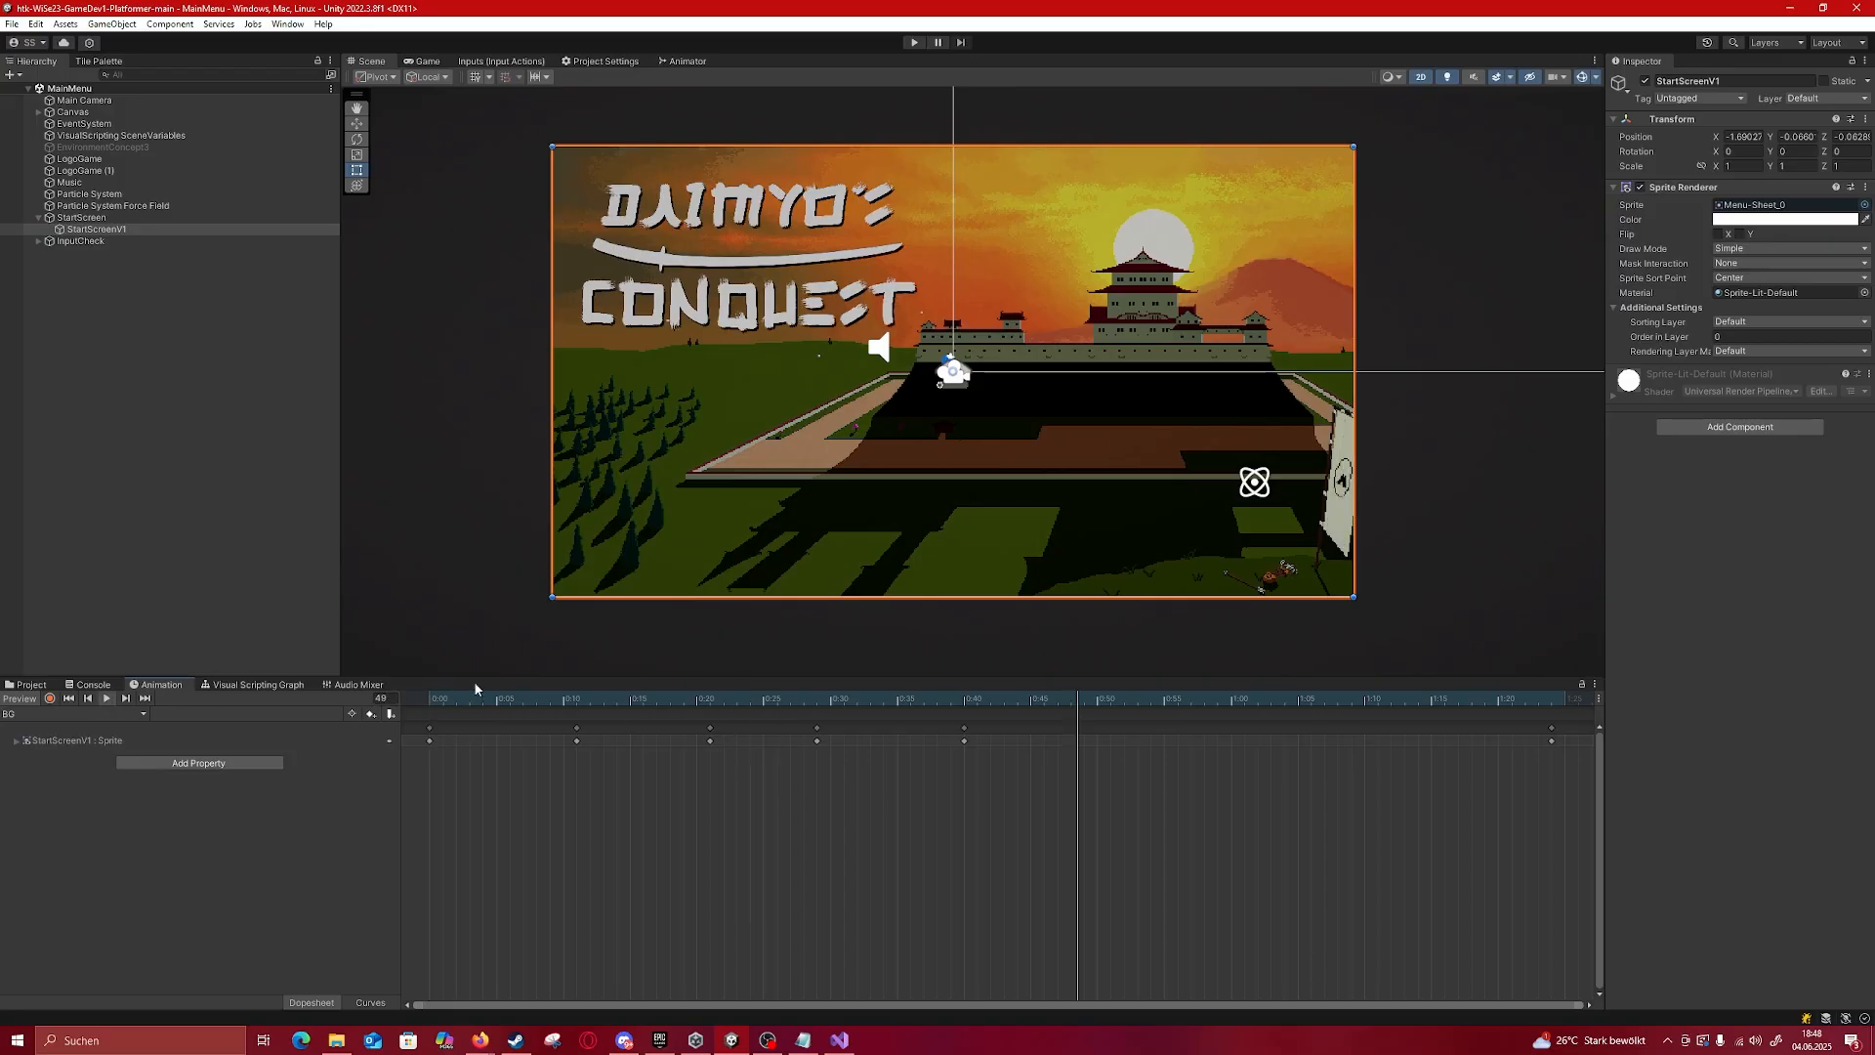
pyautogui.scroll(5, 1293, 621)
pyautogui.scroll(5, 1400, 439)
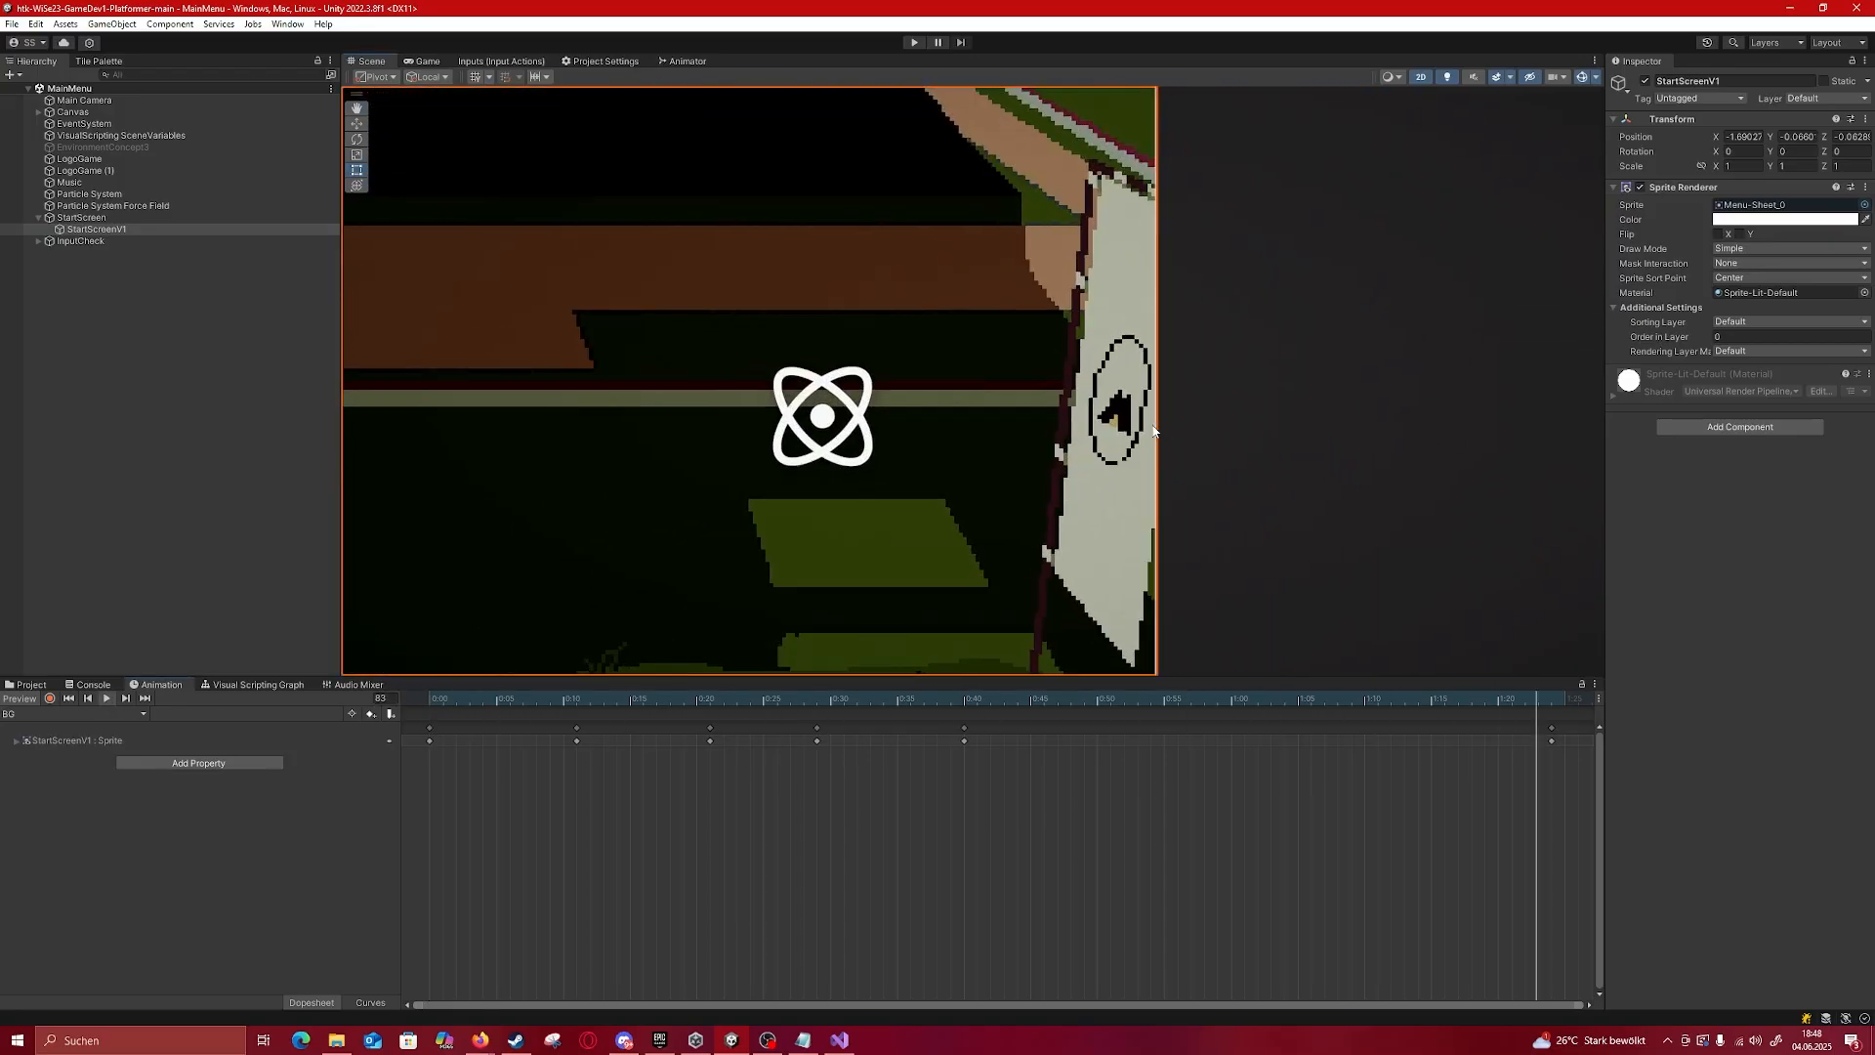
pyautogui.scroll(-3, 1098, 408)
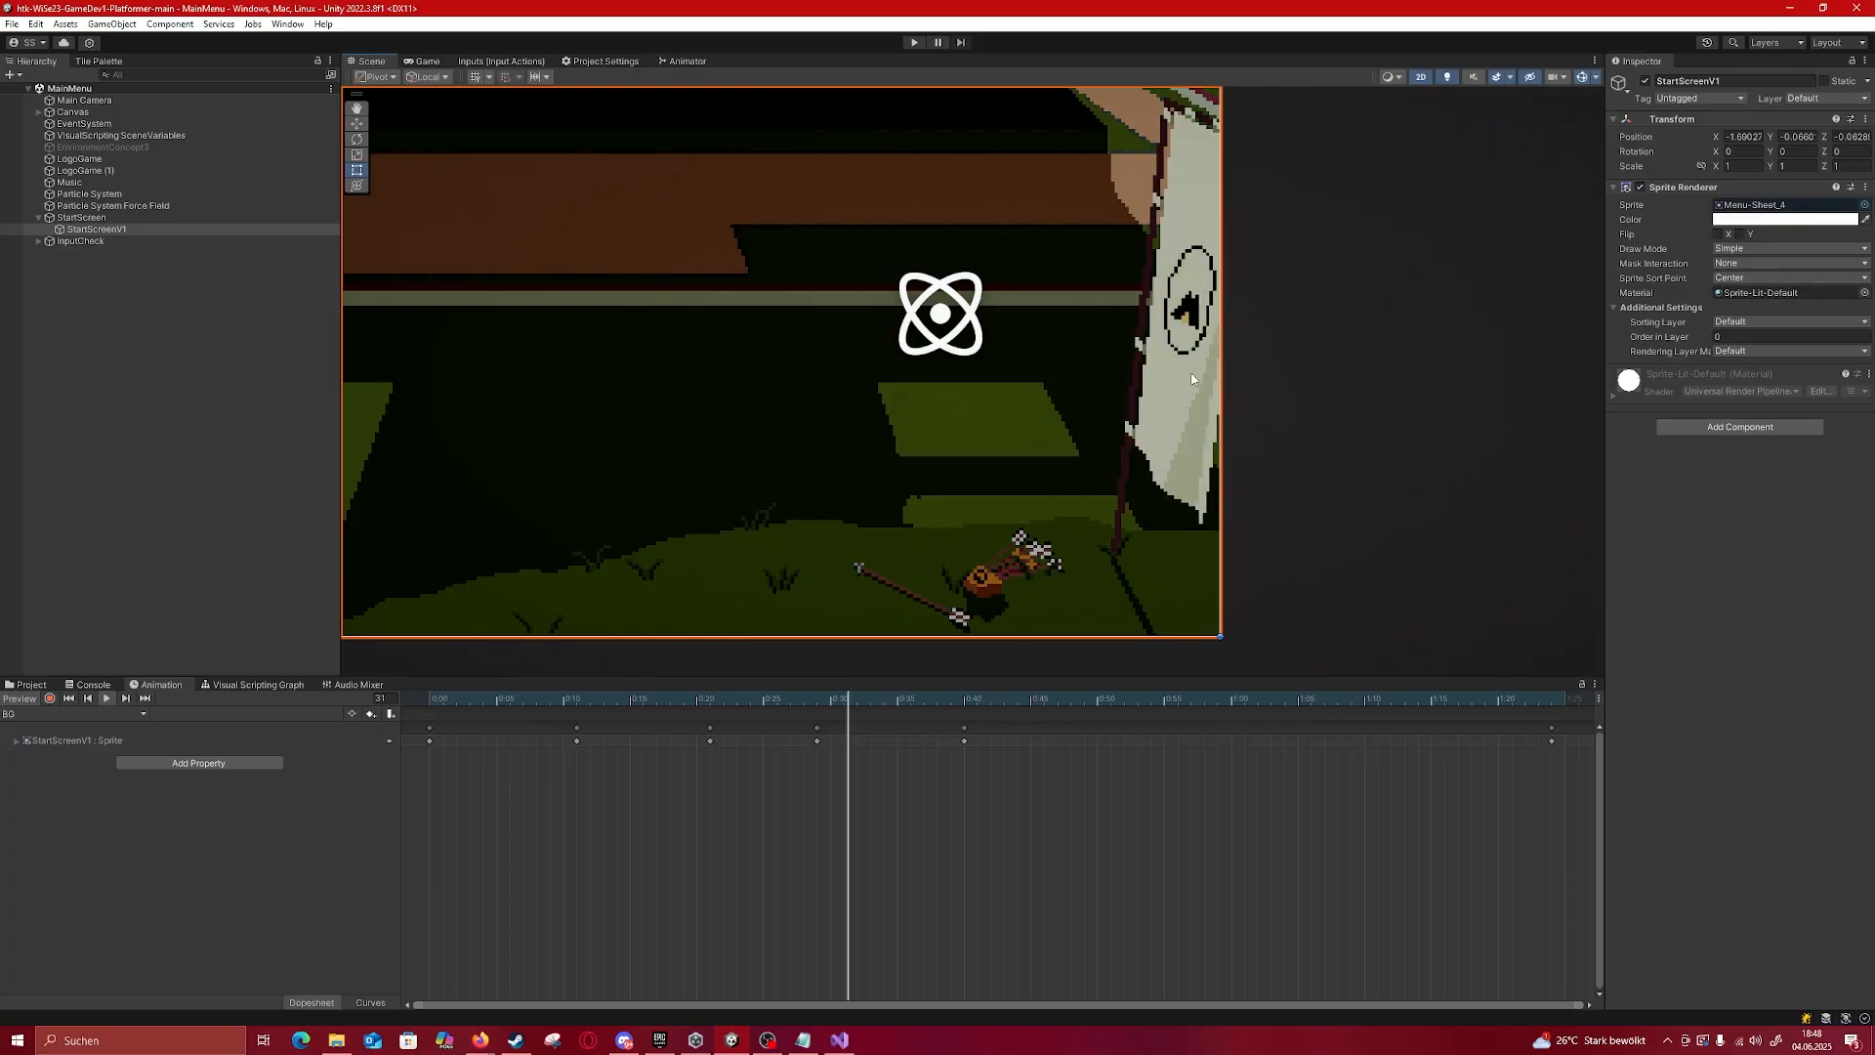
pyautogui.scroll(-2, 1162, 455)
pyautogui.scroll(-5, 1162, 455)
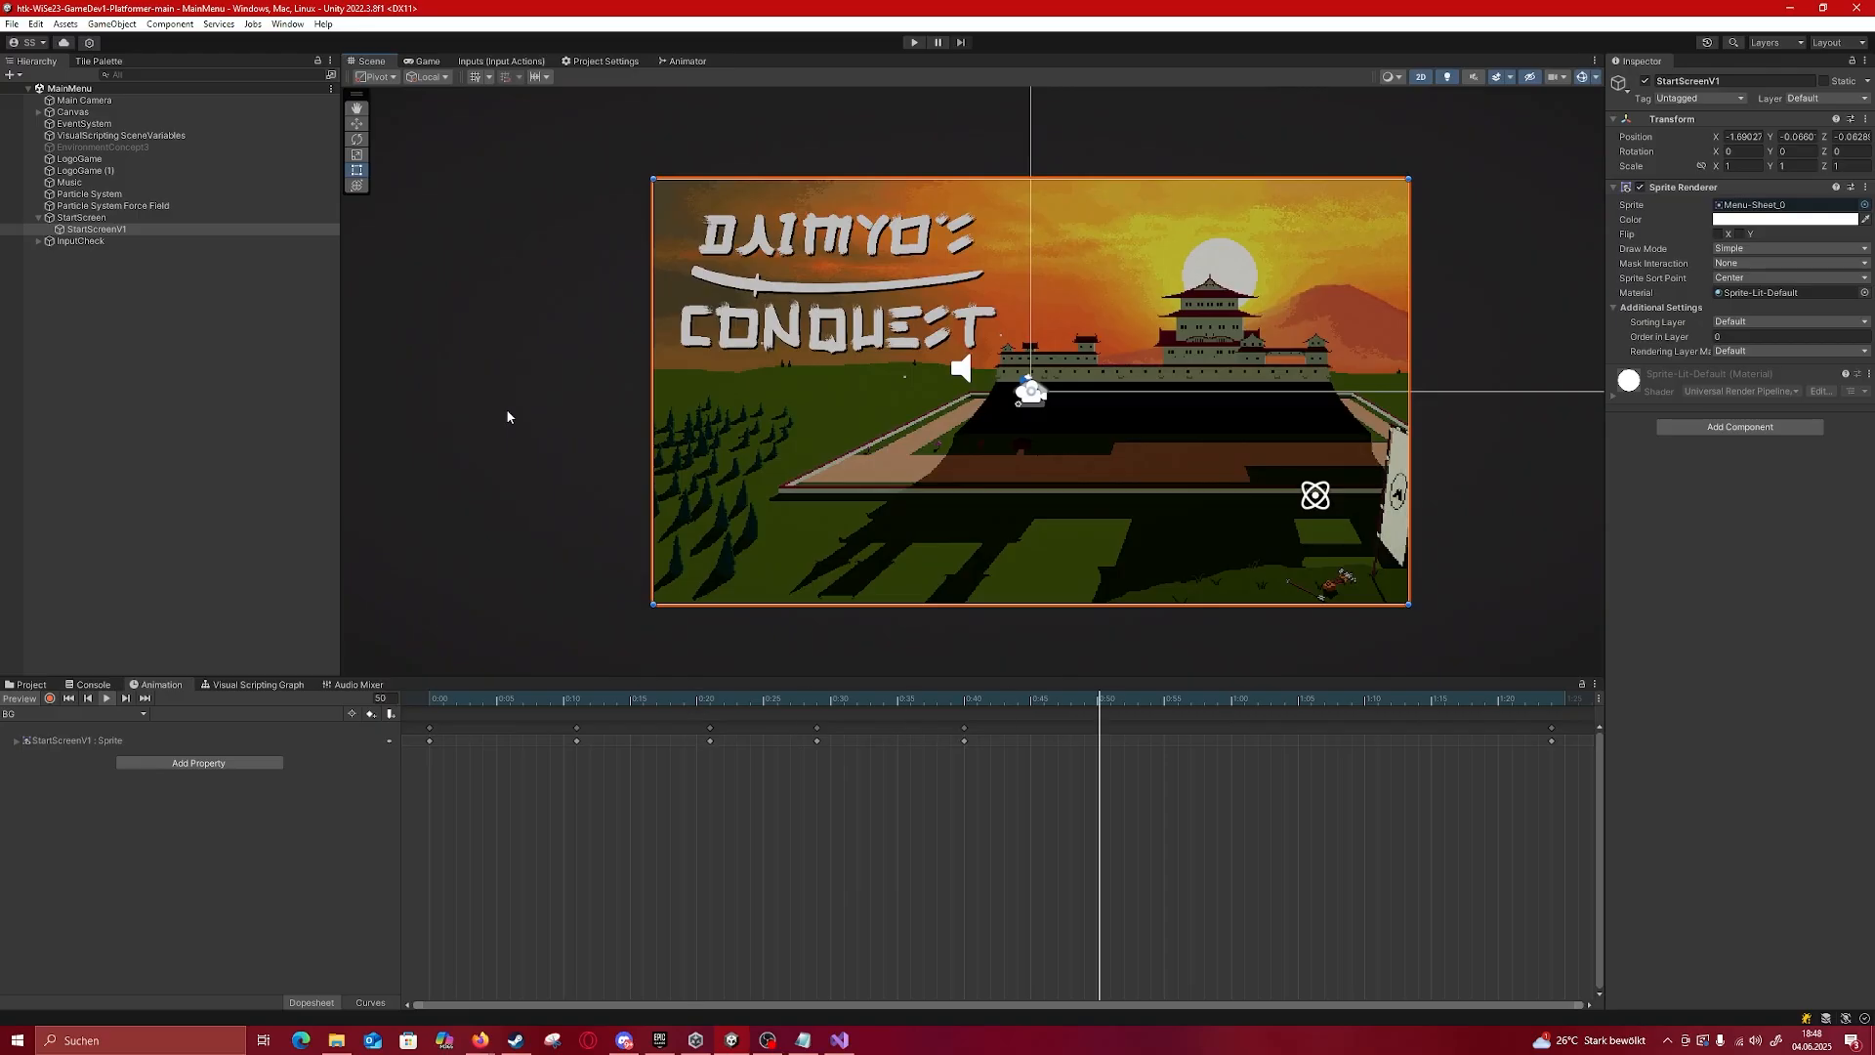
pyautogui.moveTo(652, 428); pyautogui.dragTo(611, 417, button='middle')
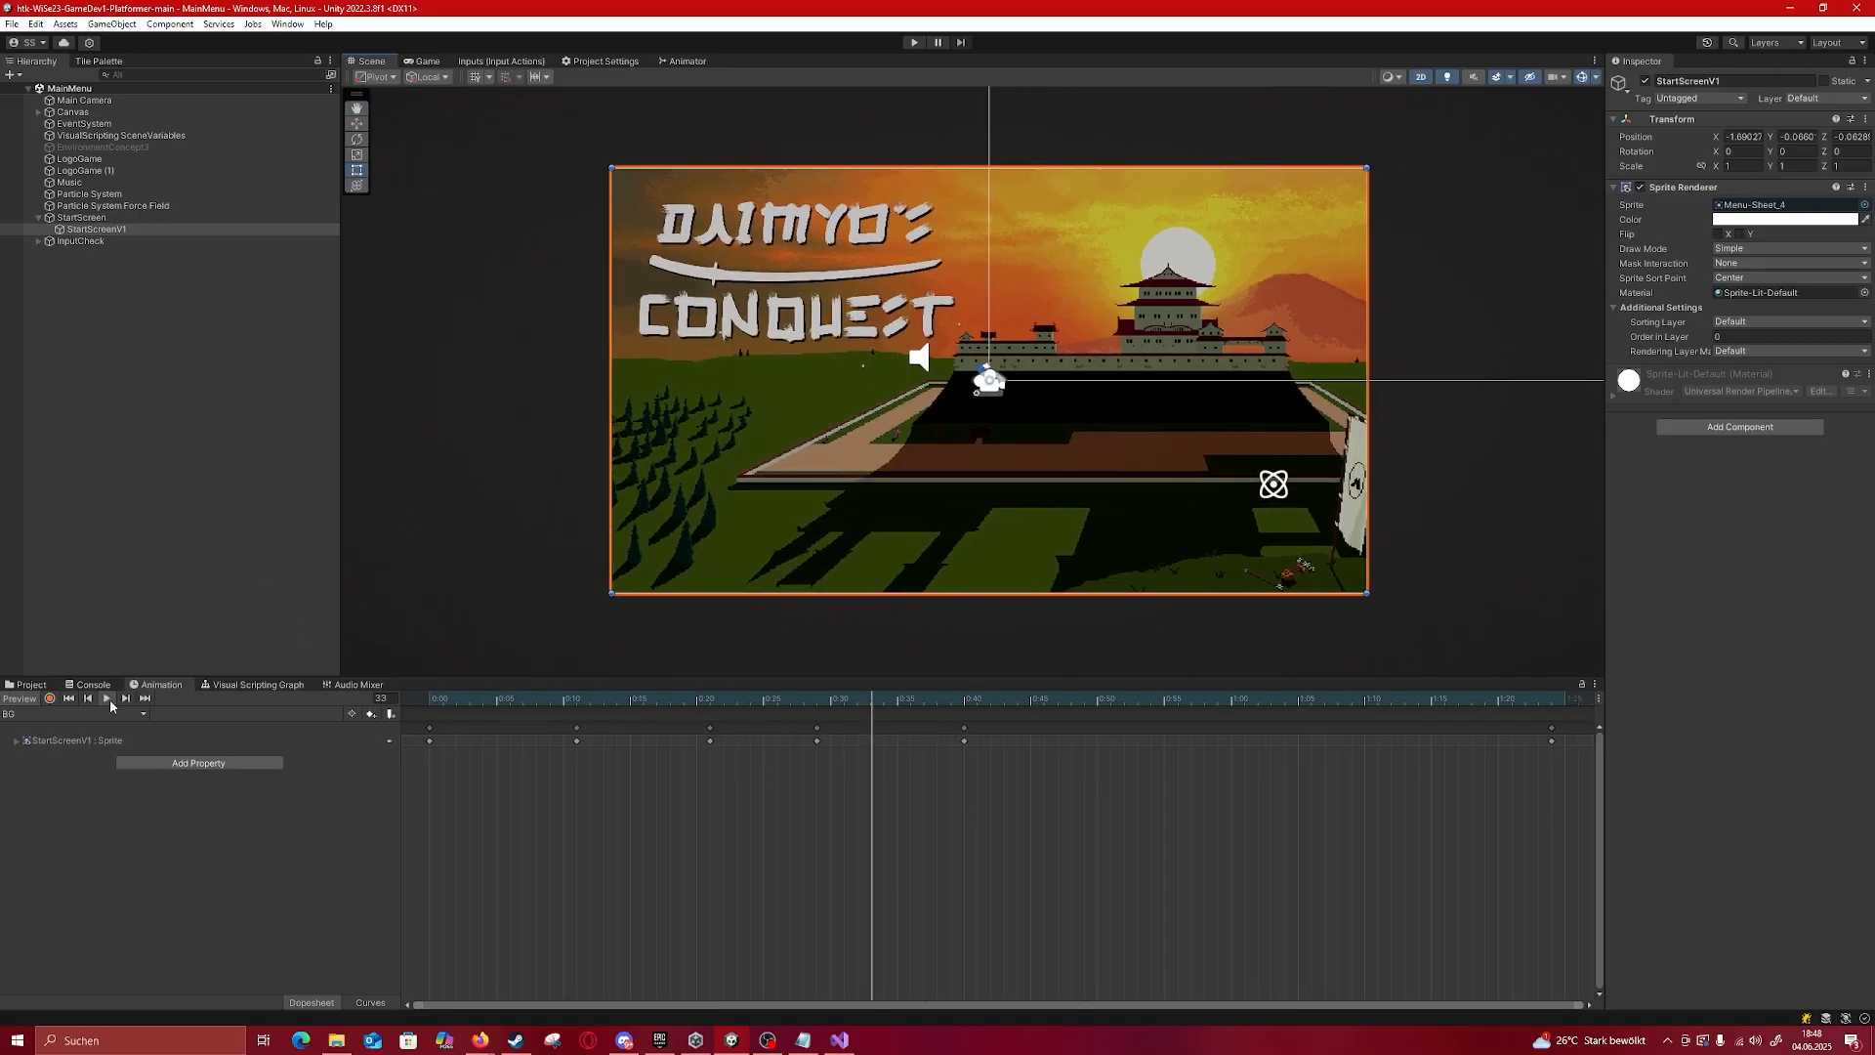
# Step: Inspect the Music object's audio source, and expand the Canvas hierarchy down to the children of Buttons
pyautogui.click(175, 439)
pyautogui.click(118, 182)
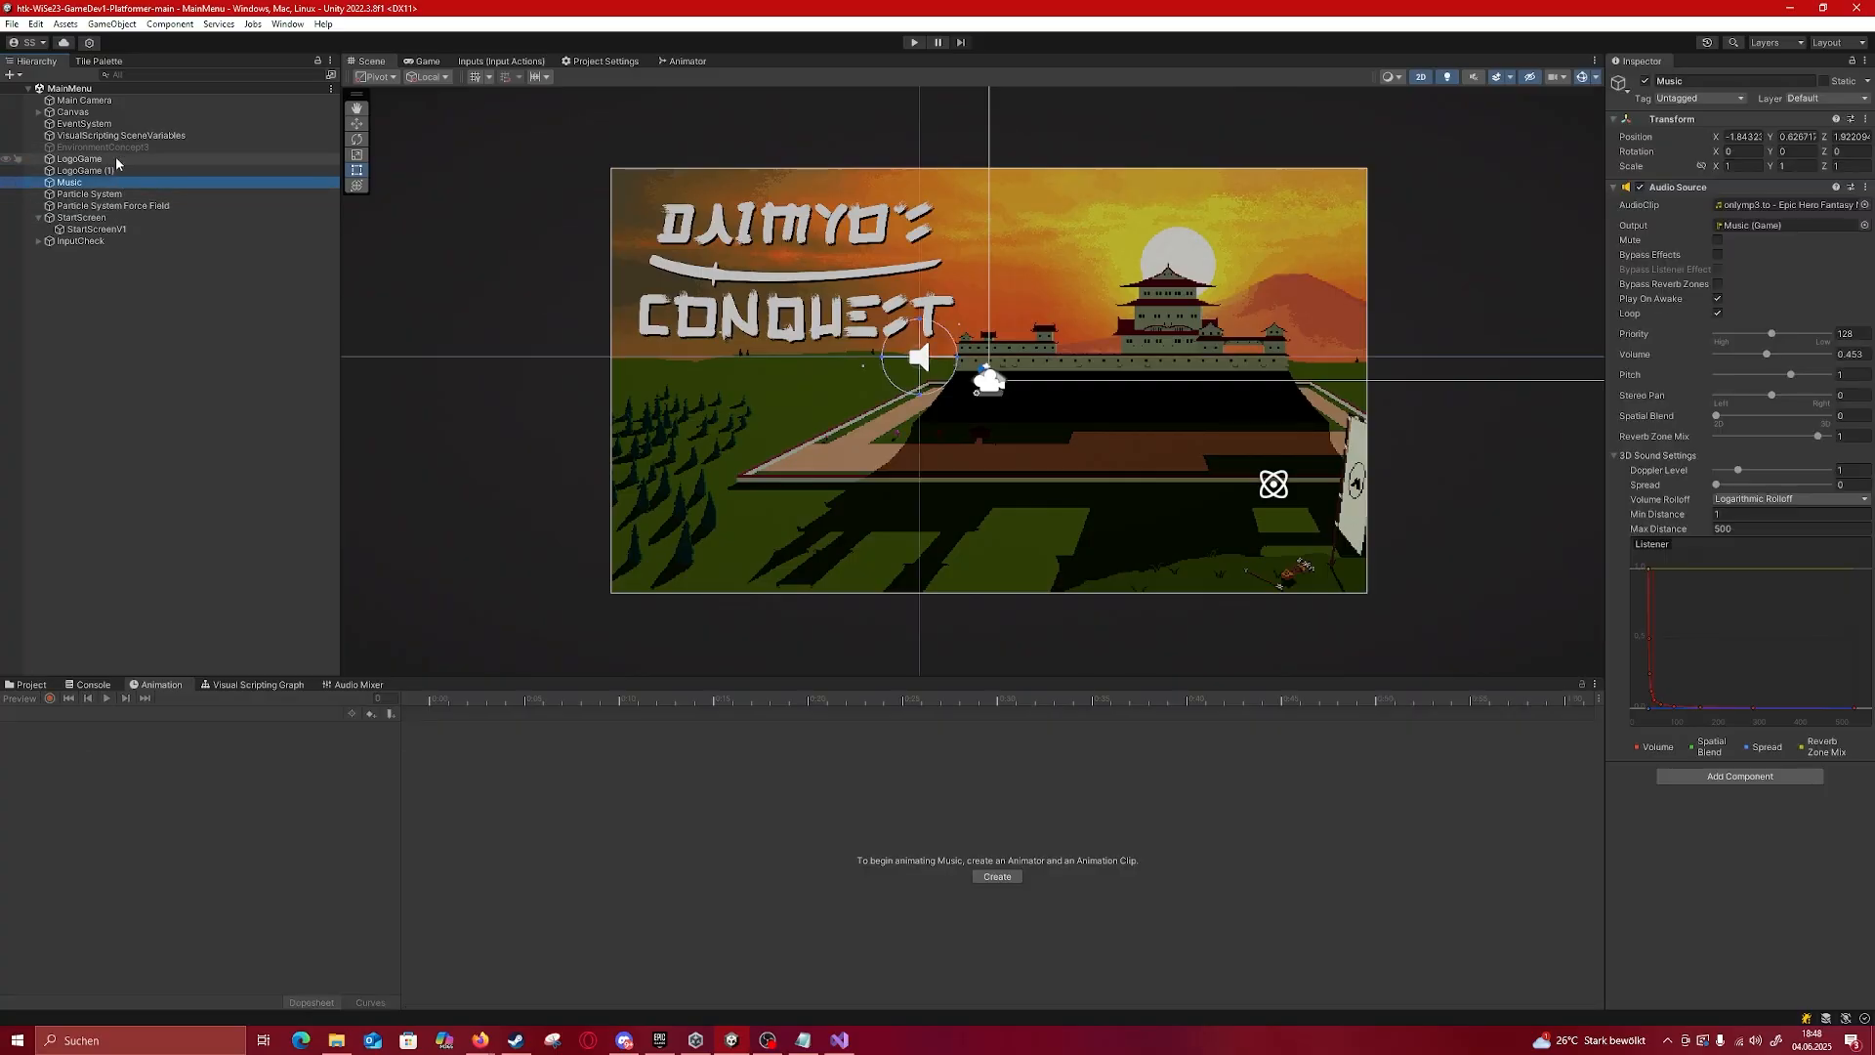
pyautogui.click(109, 114)
pyautogui.click(38, 112)
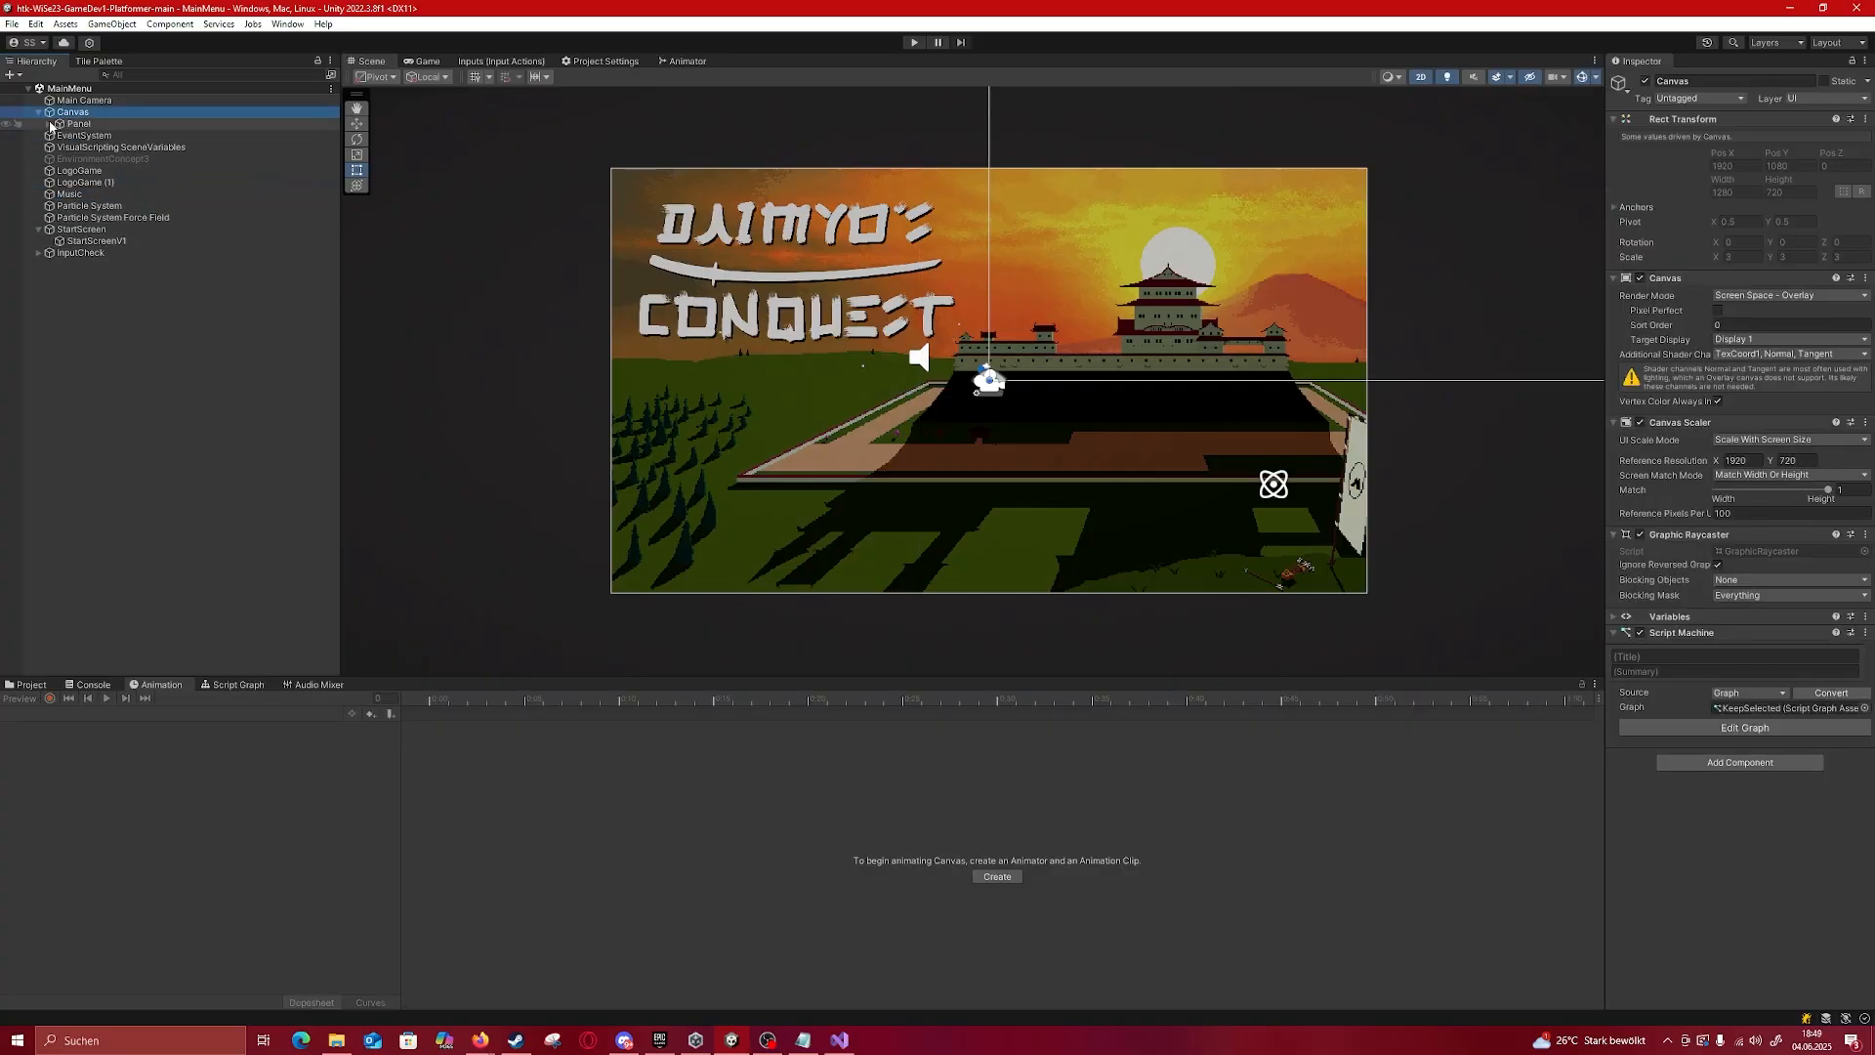
pyautogui.click(49, 124)
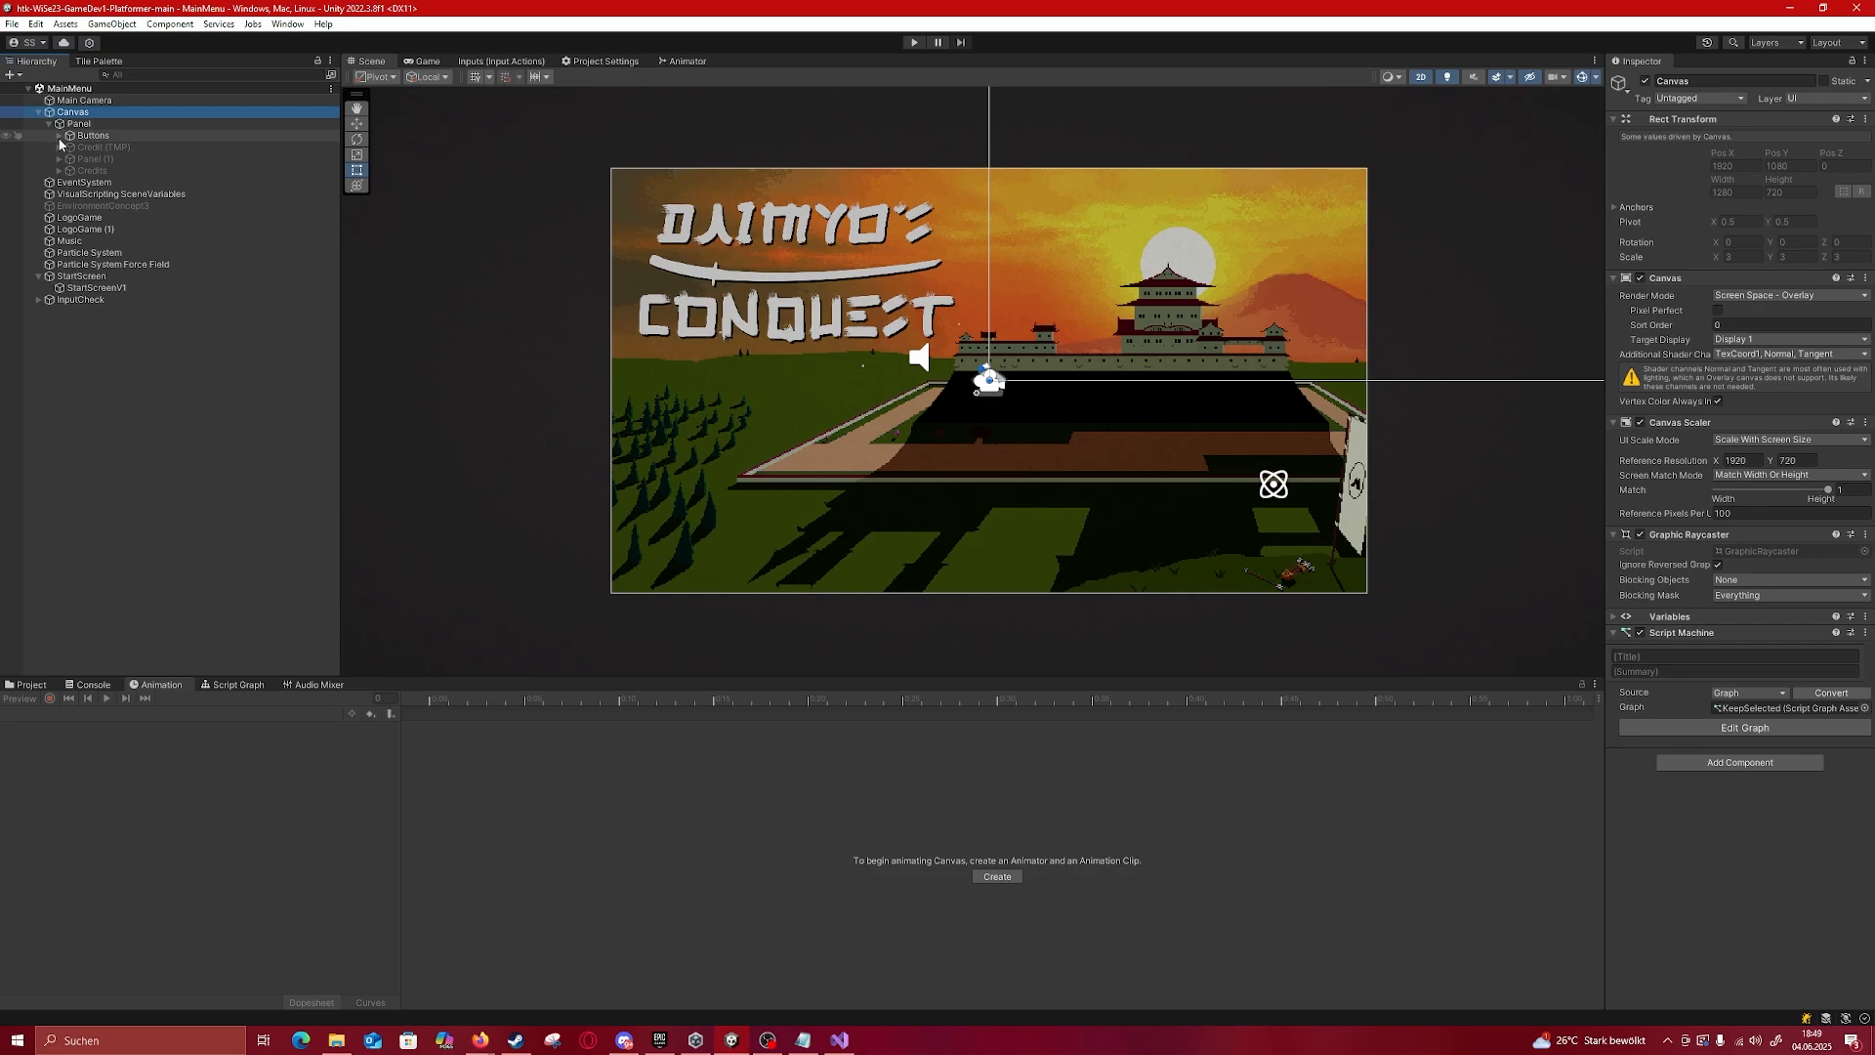
pyautogui.click(58, 137)
# Step: Examine the layout of the menu buttons on the Canvas in the scene
pyautogui.scroll(-5, 605, 324)
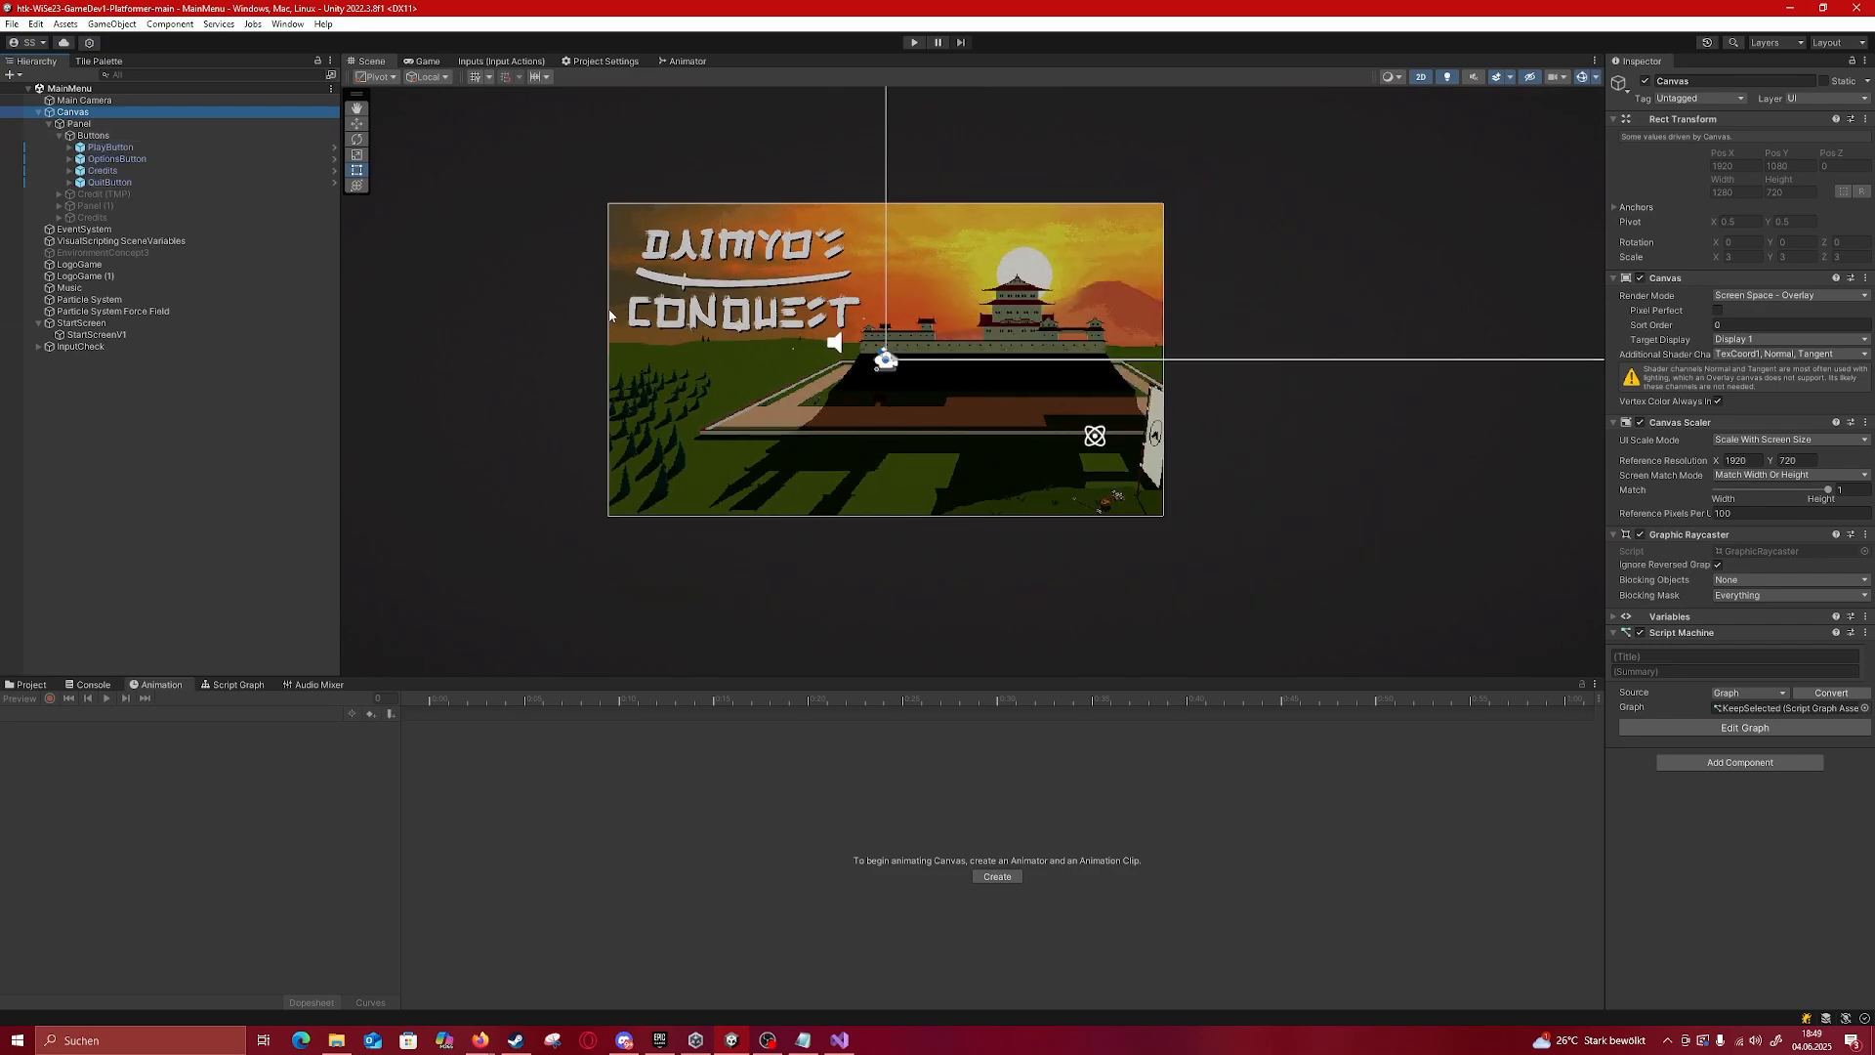
pyautogui.moveTo(573, 225); pyautogui.dragTo(506, 307, button='middle')
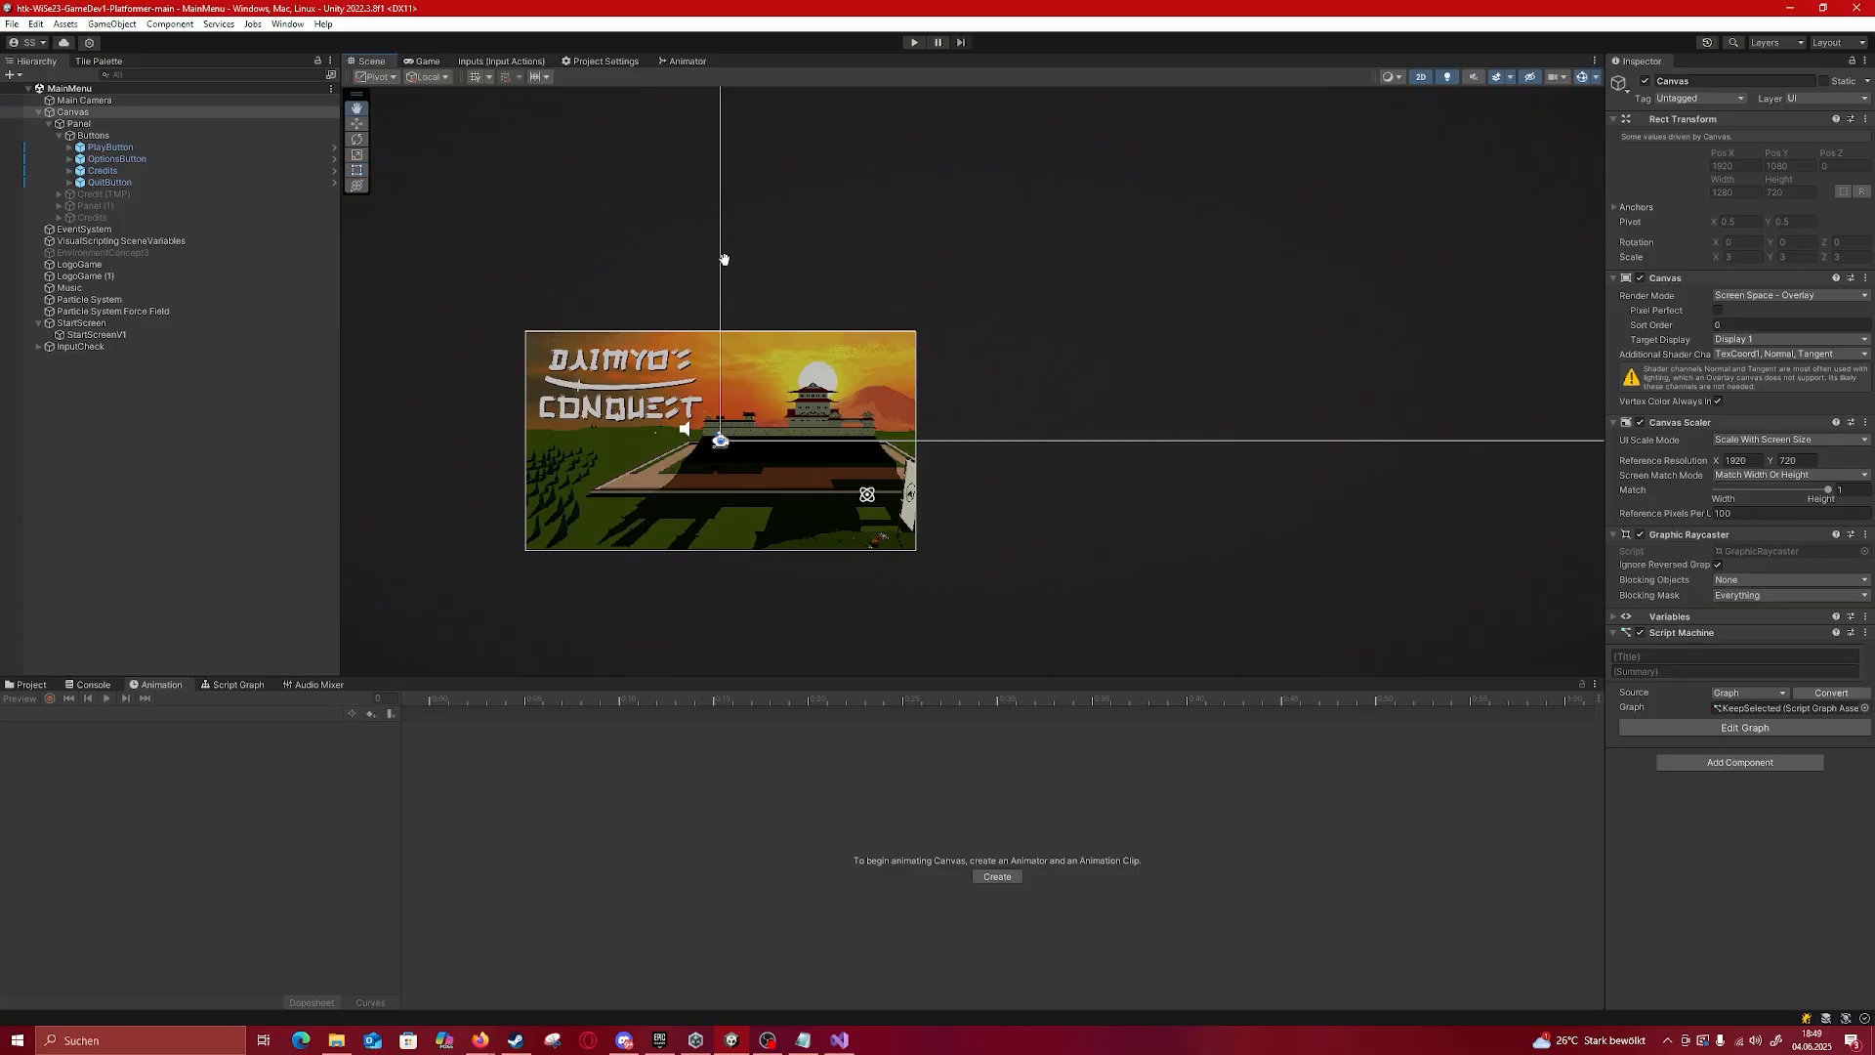
pyautogui.moveTo(724, 260); pyautogui.dragTo(570, 366, button='middle')
pyautogui.scroll(-3, 584, 360)
pyautogui.scroll(-2, 584, 360)
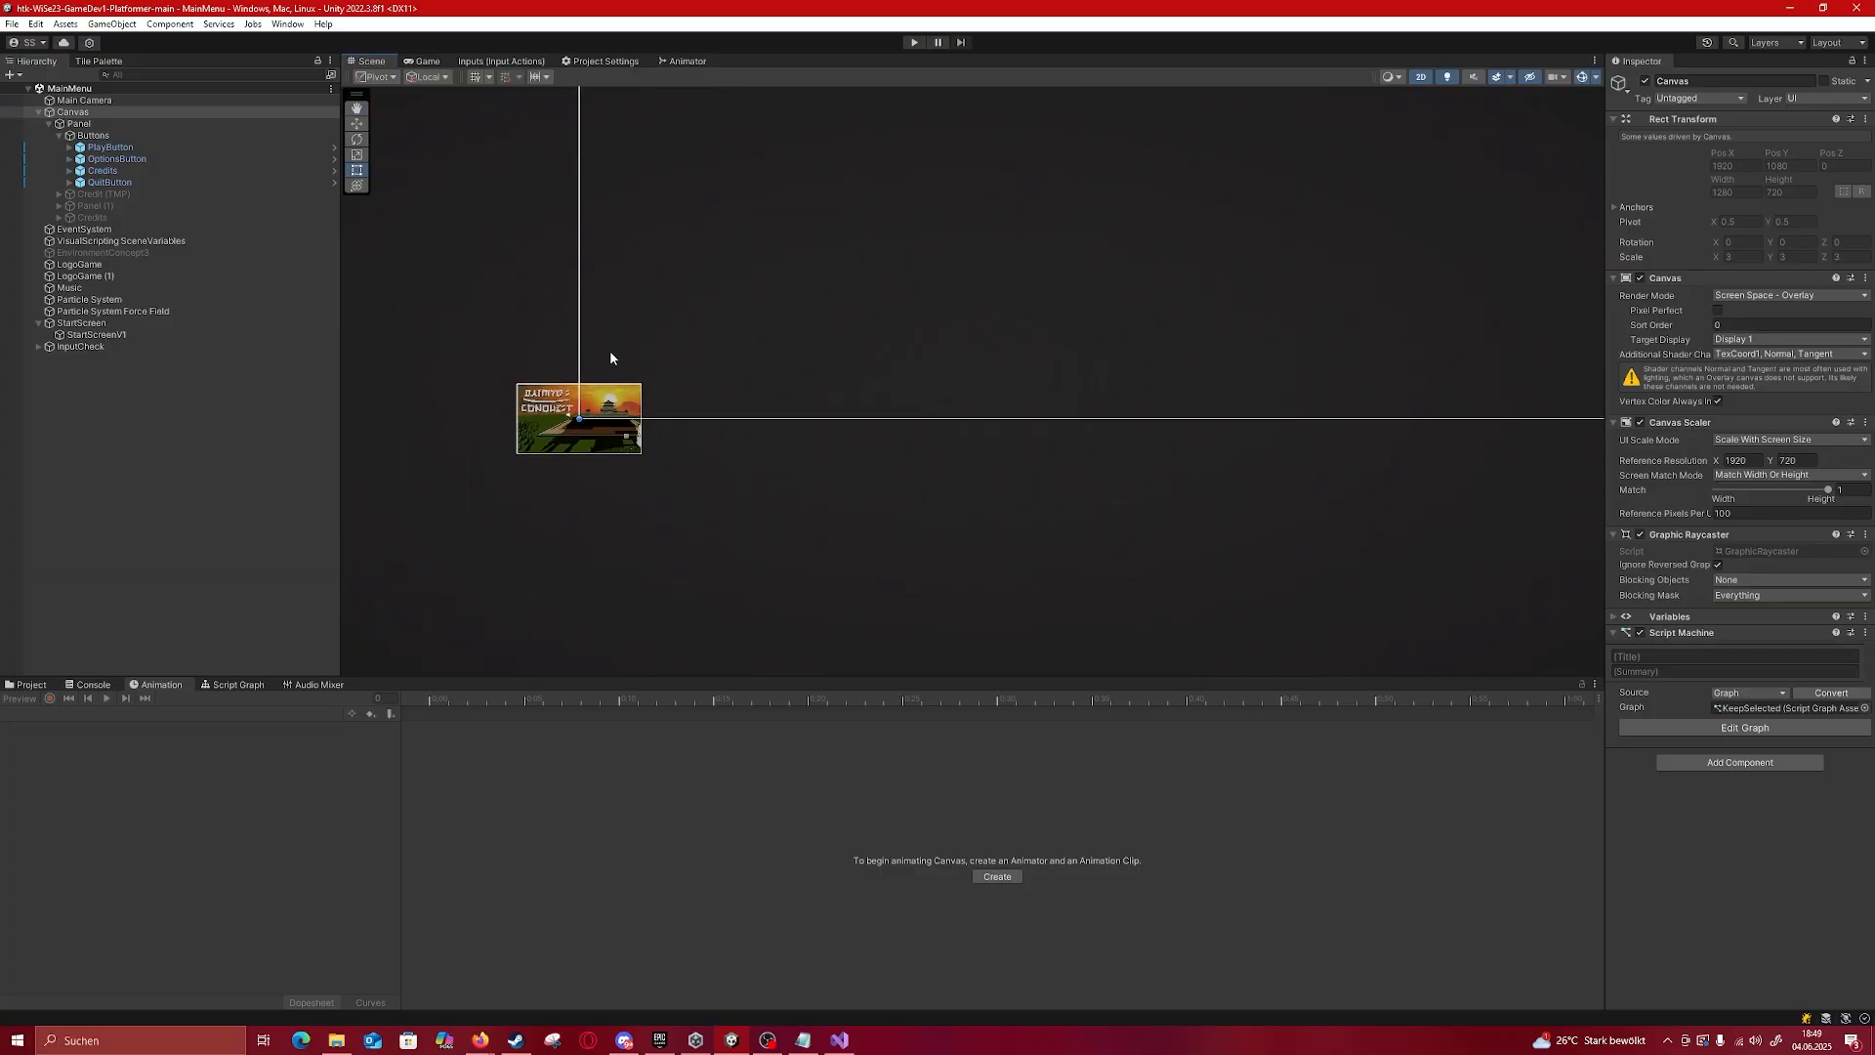
pyautogui.moveTo(765, 254); pyautogui.dragTo(558, 483, button='middle')
pyautogui.scroll(-2, 557, 483)
pyautogui.scroll(-15, 557, 478)
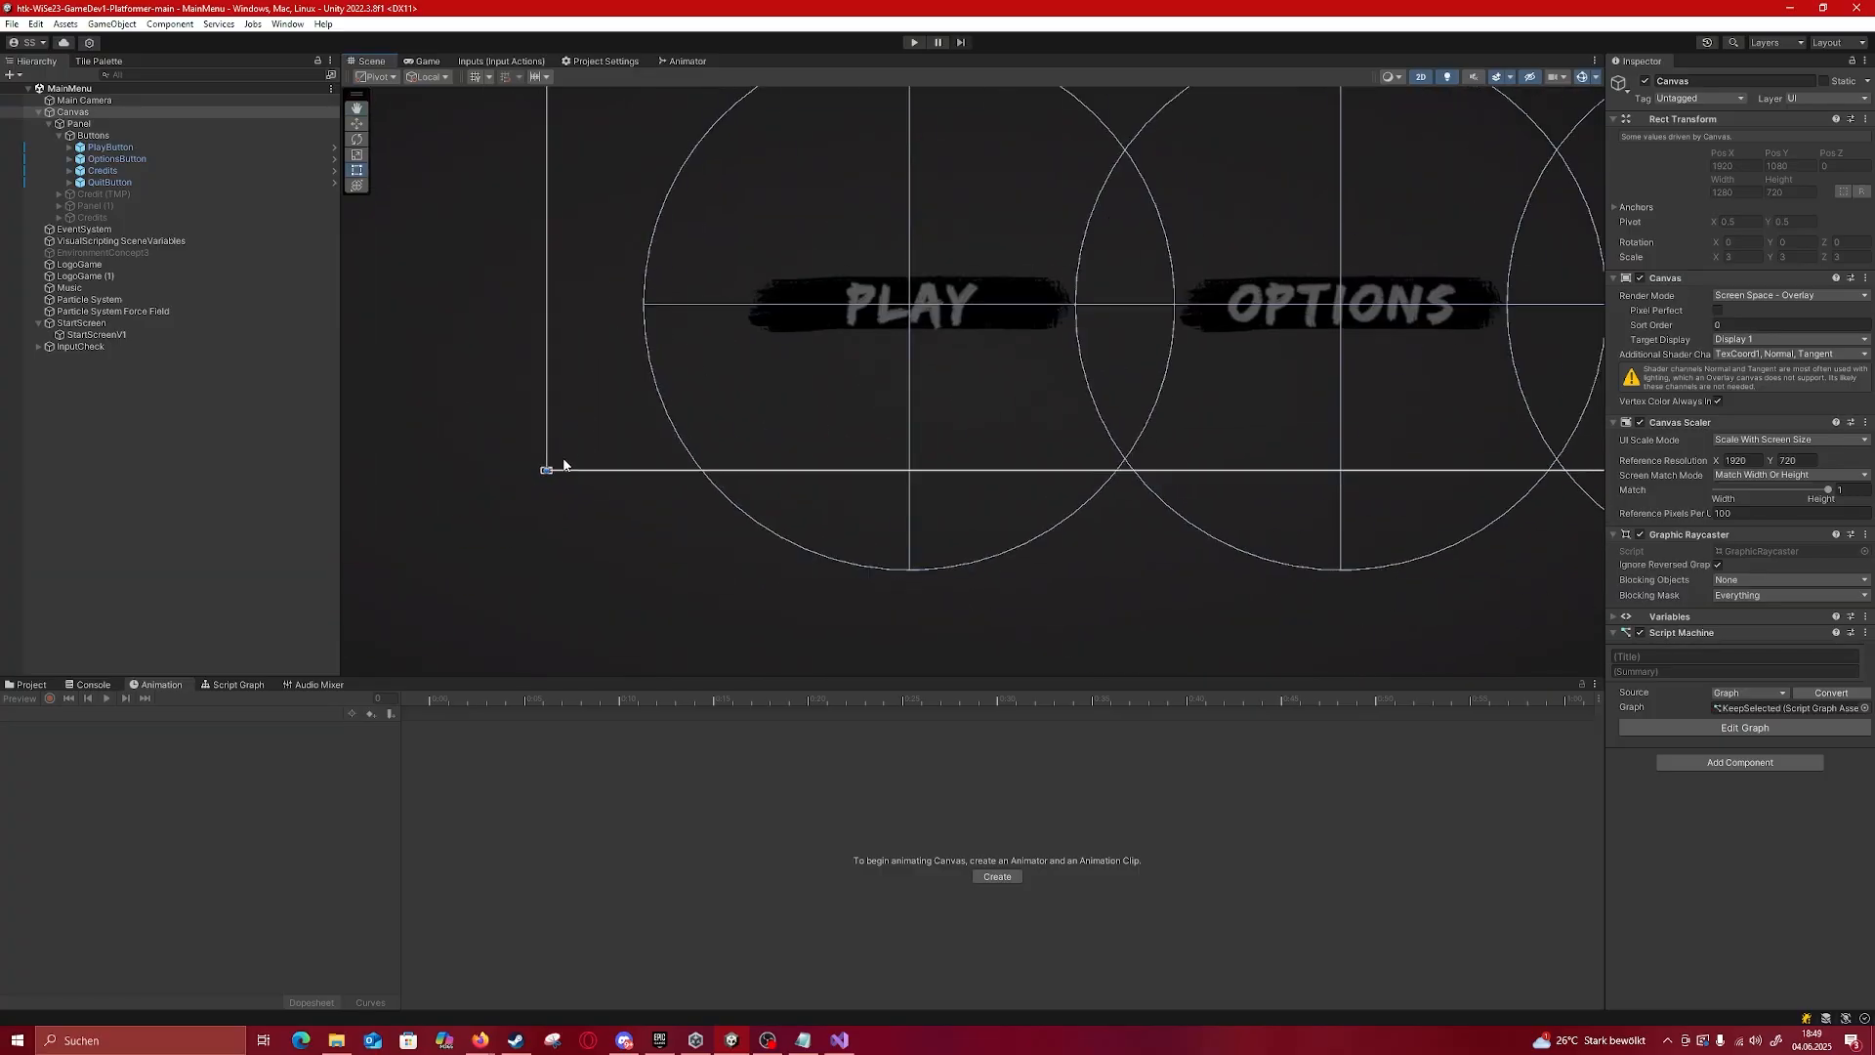
pyautogui.moveTo(848, 230); pyautogui.dragTo(472, 403, button='middle')
pyautogui.scroll(-4, 474, 408)
pyautogui.moveTo(585, 368); pyautogui.dragTo(694, 342, button='middle')
# Step: Inspect the PlayButton's component settings and its place in the button row
pyautogui.click(111, 148)
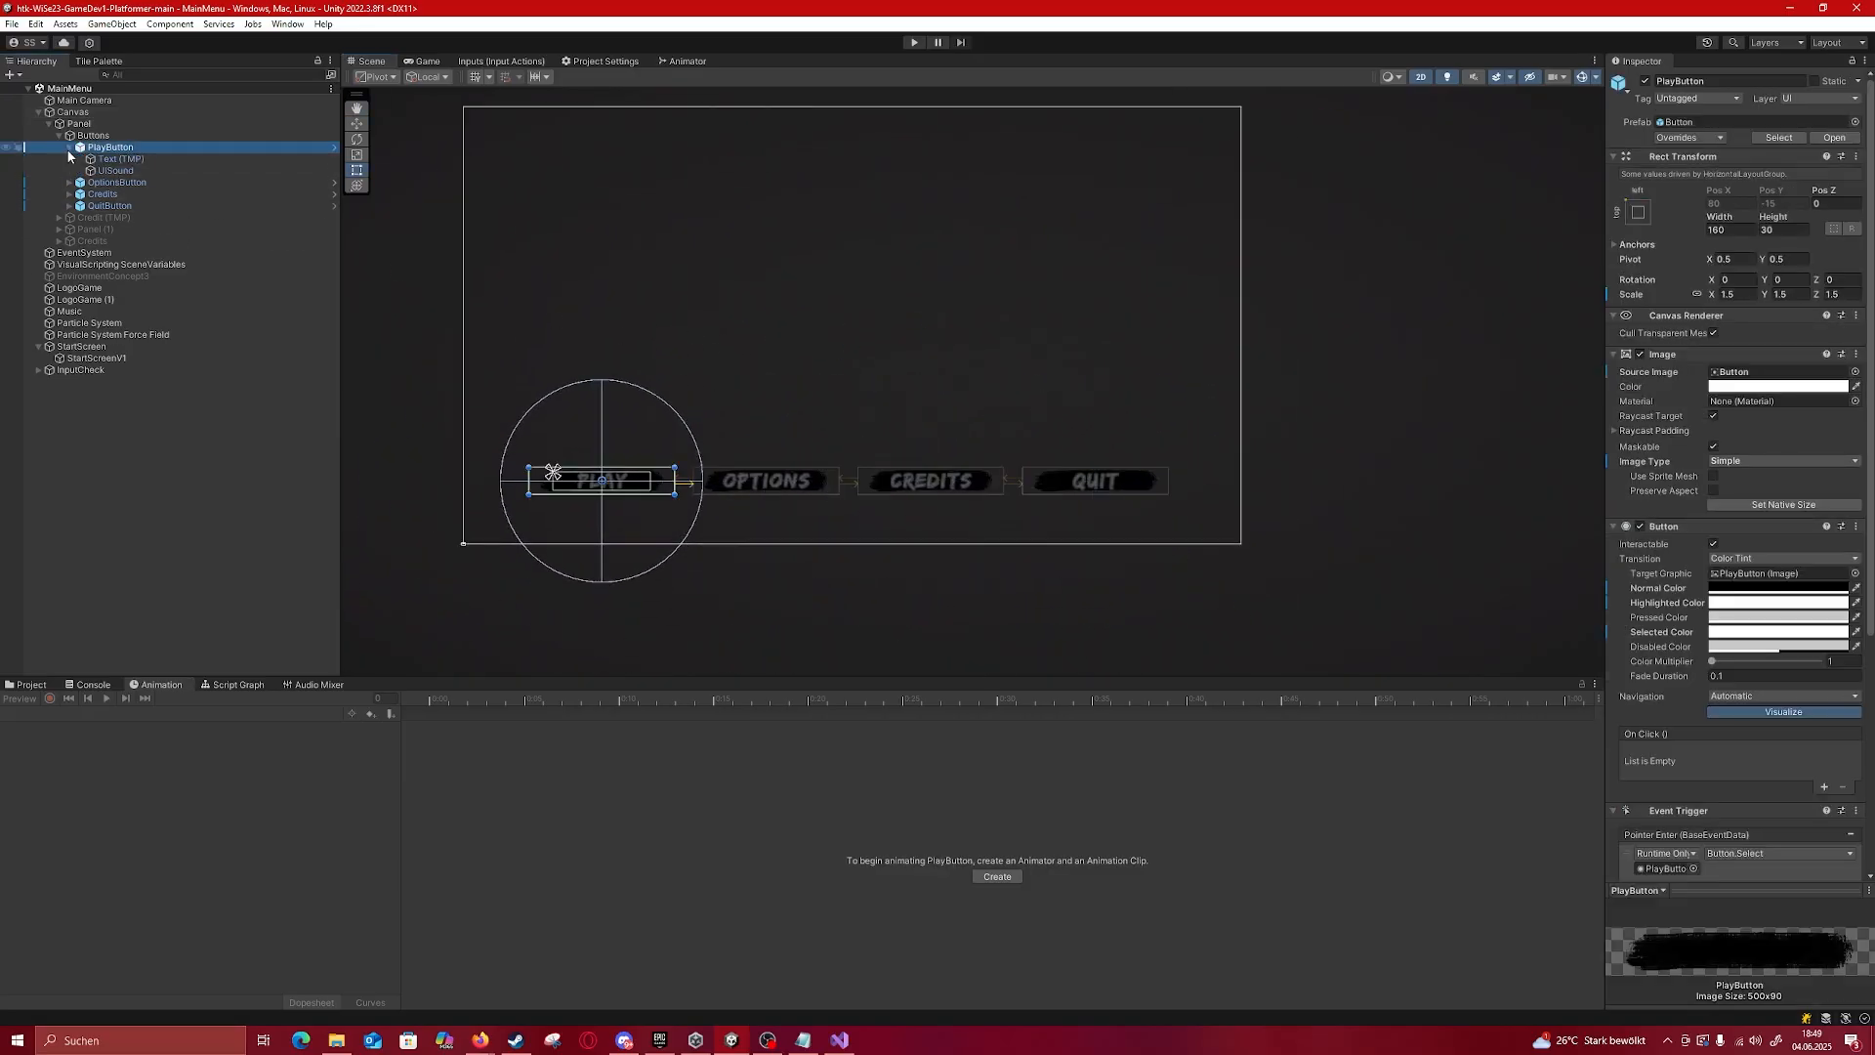
pyautogui.scroll(5, 680, 404)
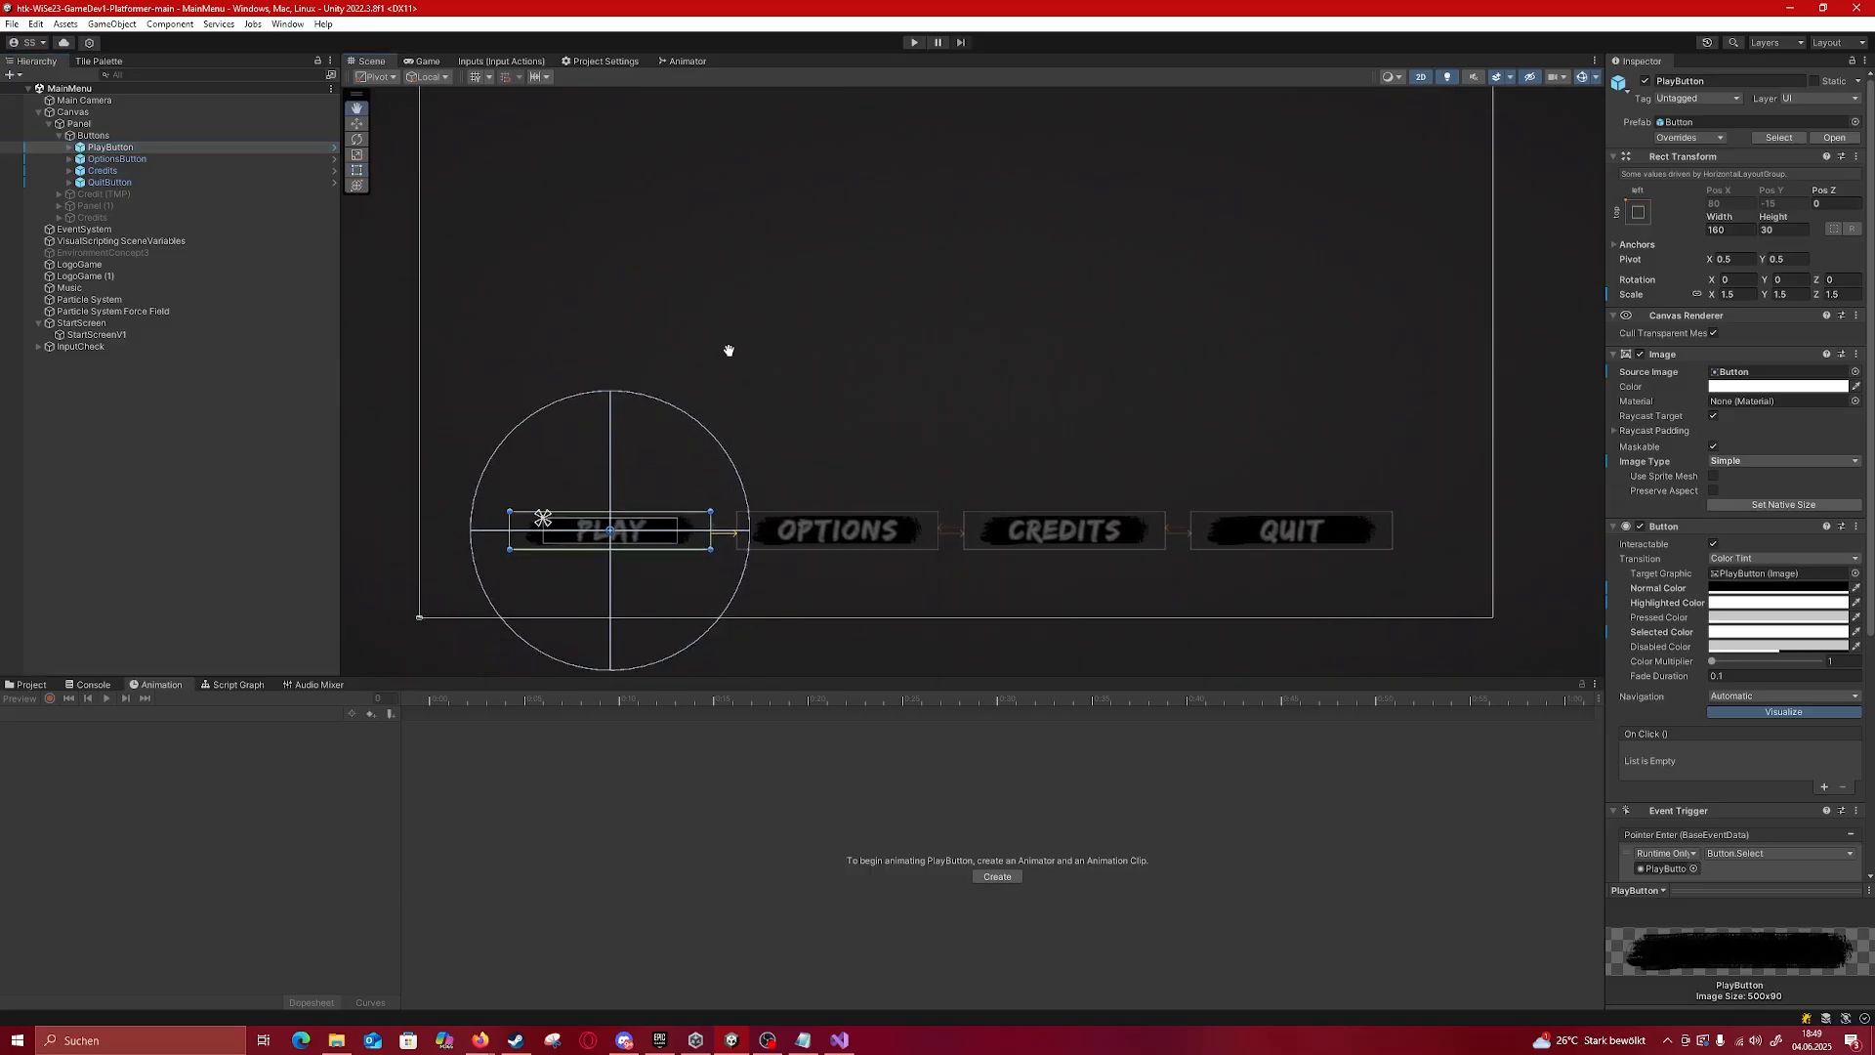
pyautogui.moveTo(793, 354); pyautogui.dragTo(557, 352, button='middle')
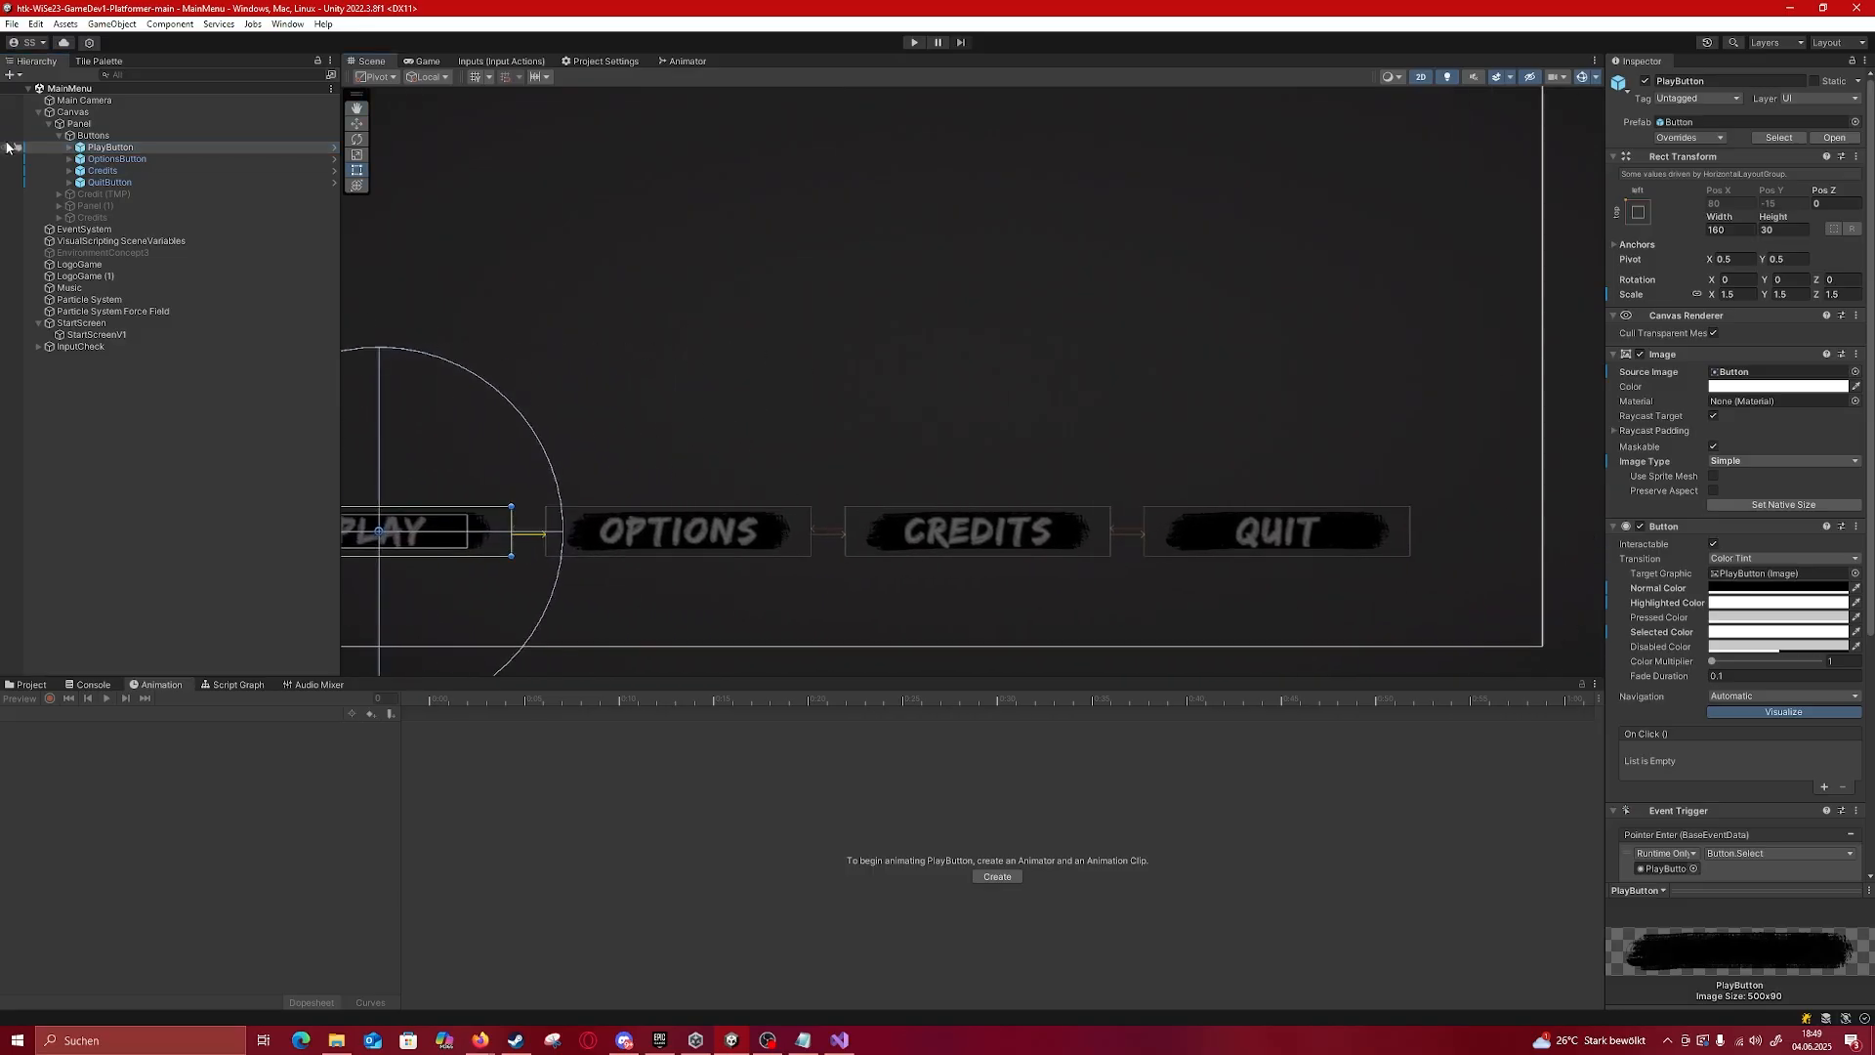
# Step: Expand the OptionsButton, inspect its On Click actions, and inspect the inactive Panel (1) they reference
pyautogui.click(69, 160)
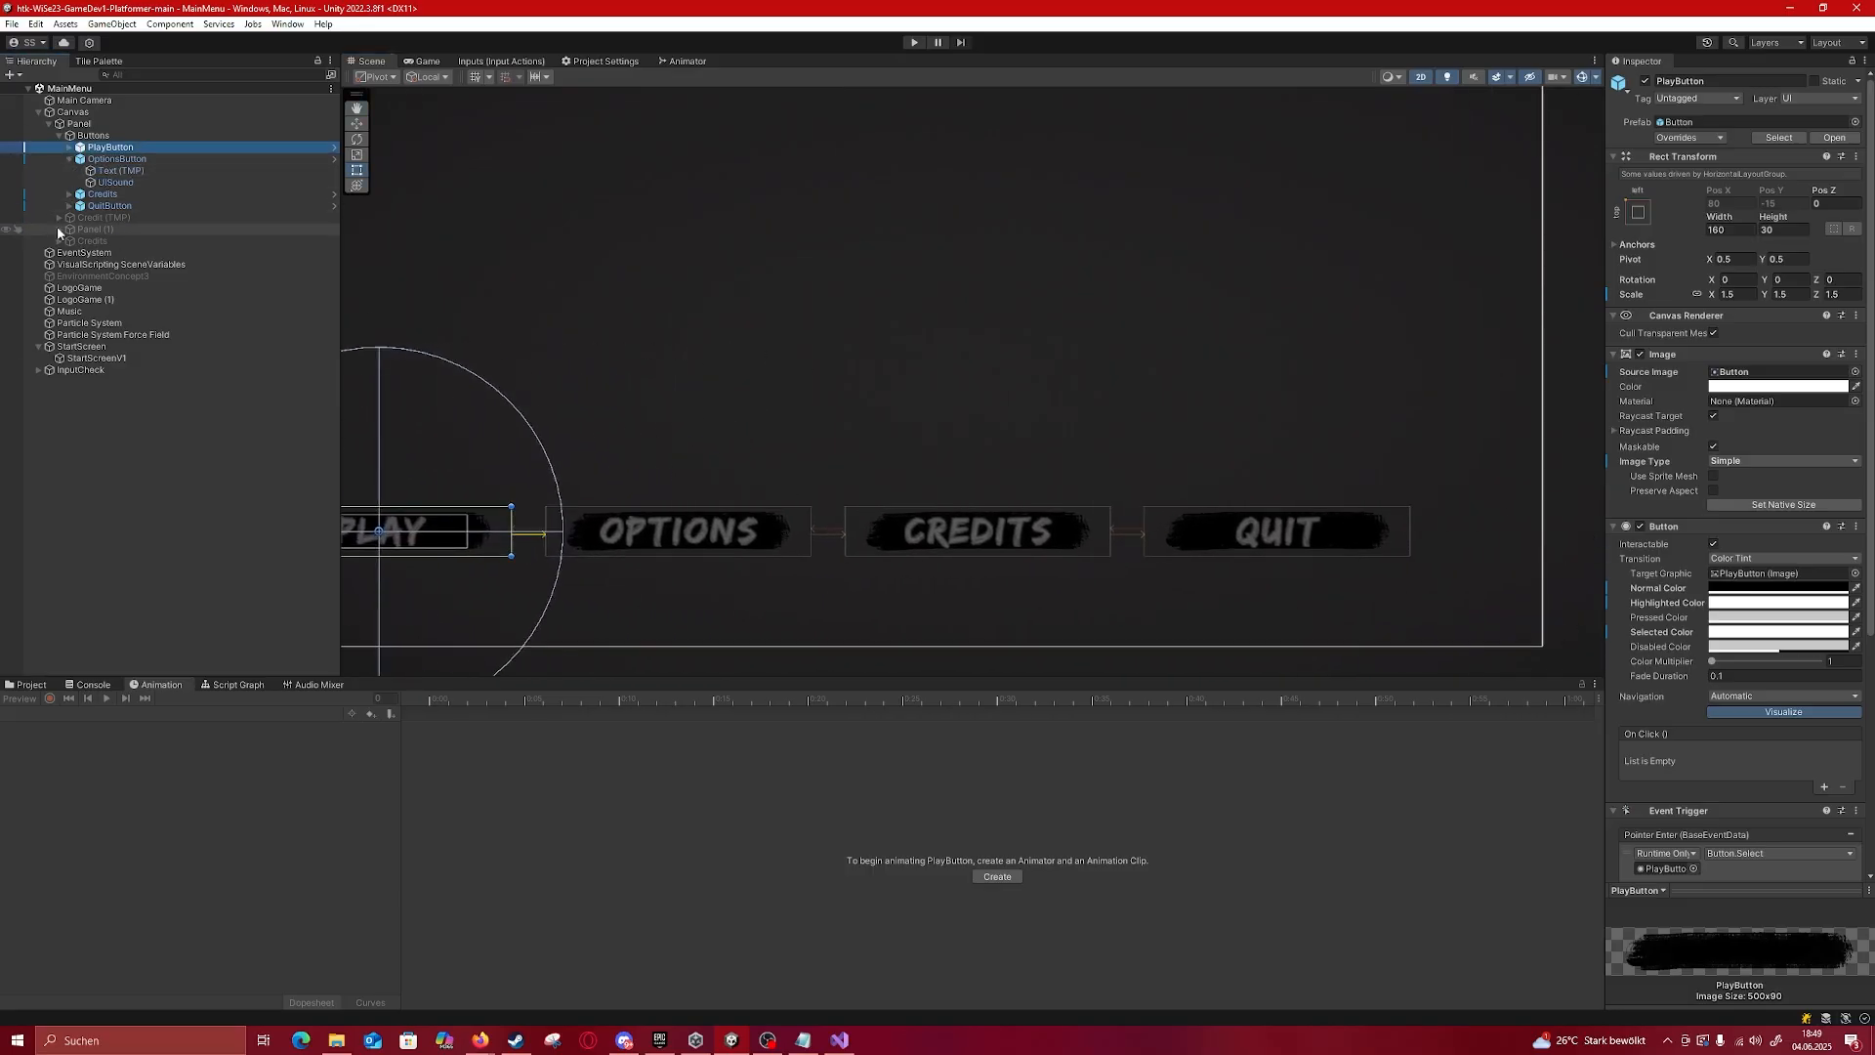
pyautogui.click(115, 159)
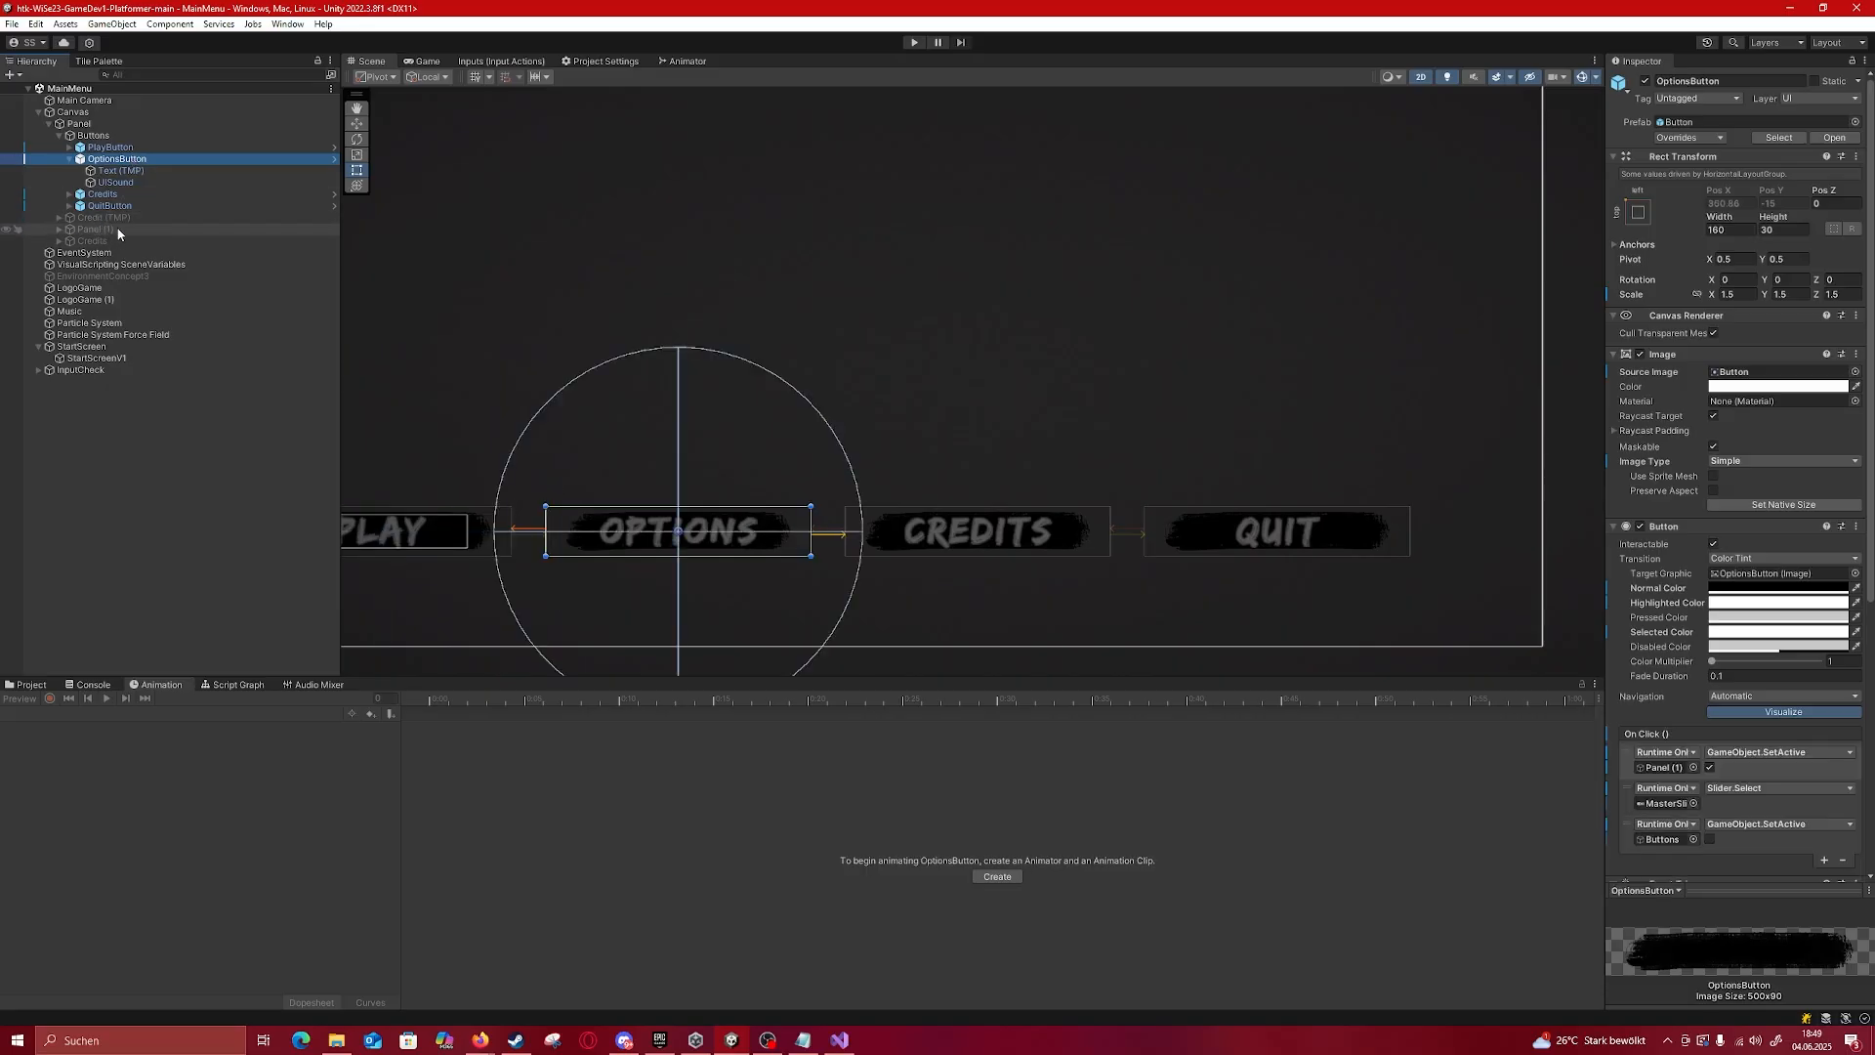
pyautogui.click(115, 229)
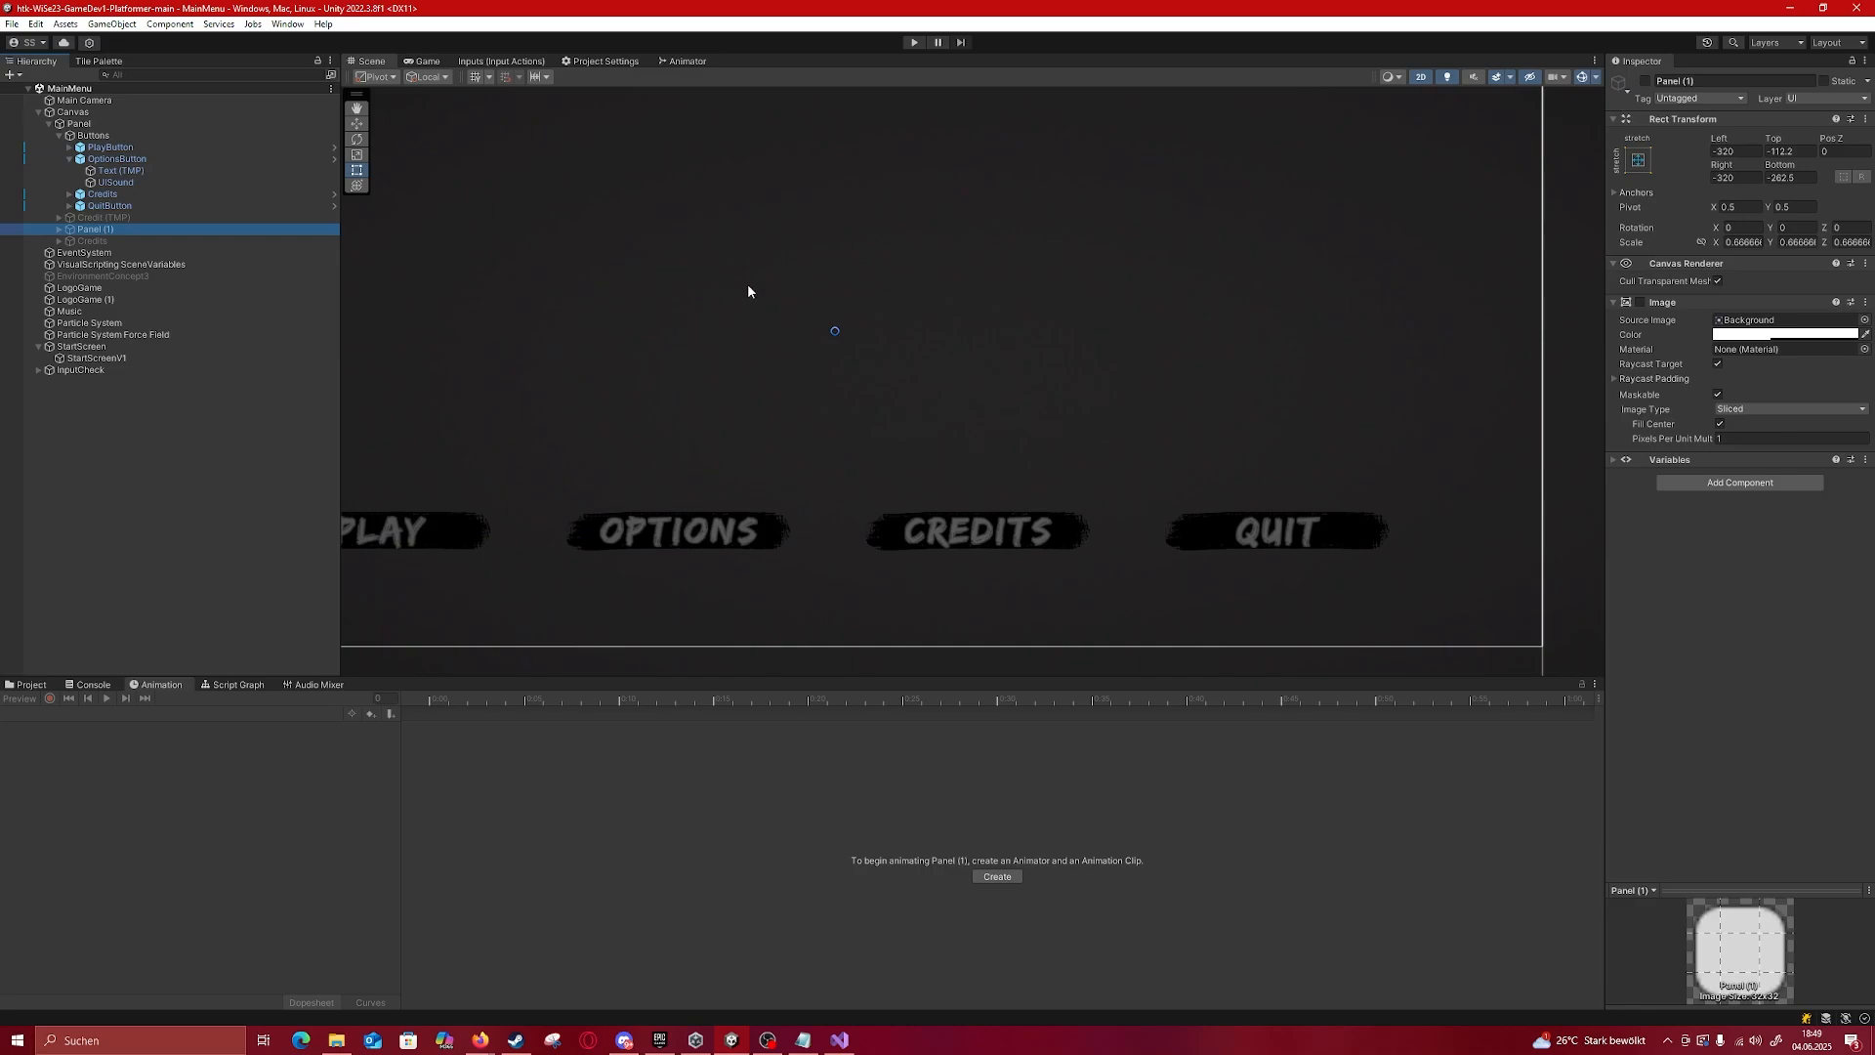
# Step: Activate Panel (1) and examine its master, music and SFX volume controls in the scene
pyautogui.click(1645, 81)
pyautogui.scroll(-3, 1031, 309)
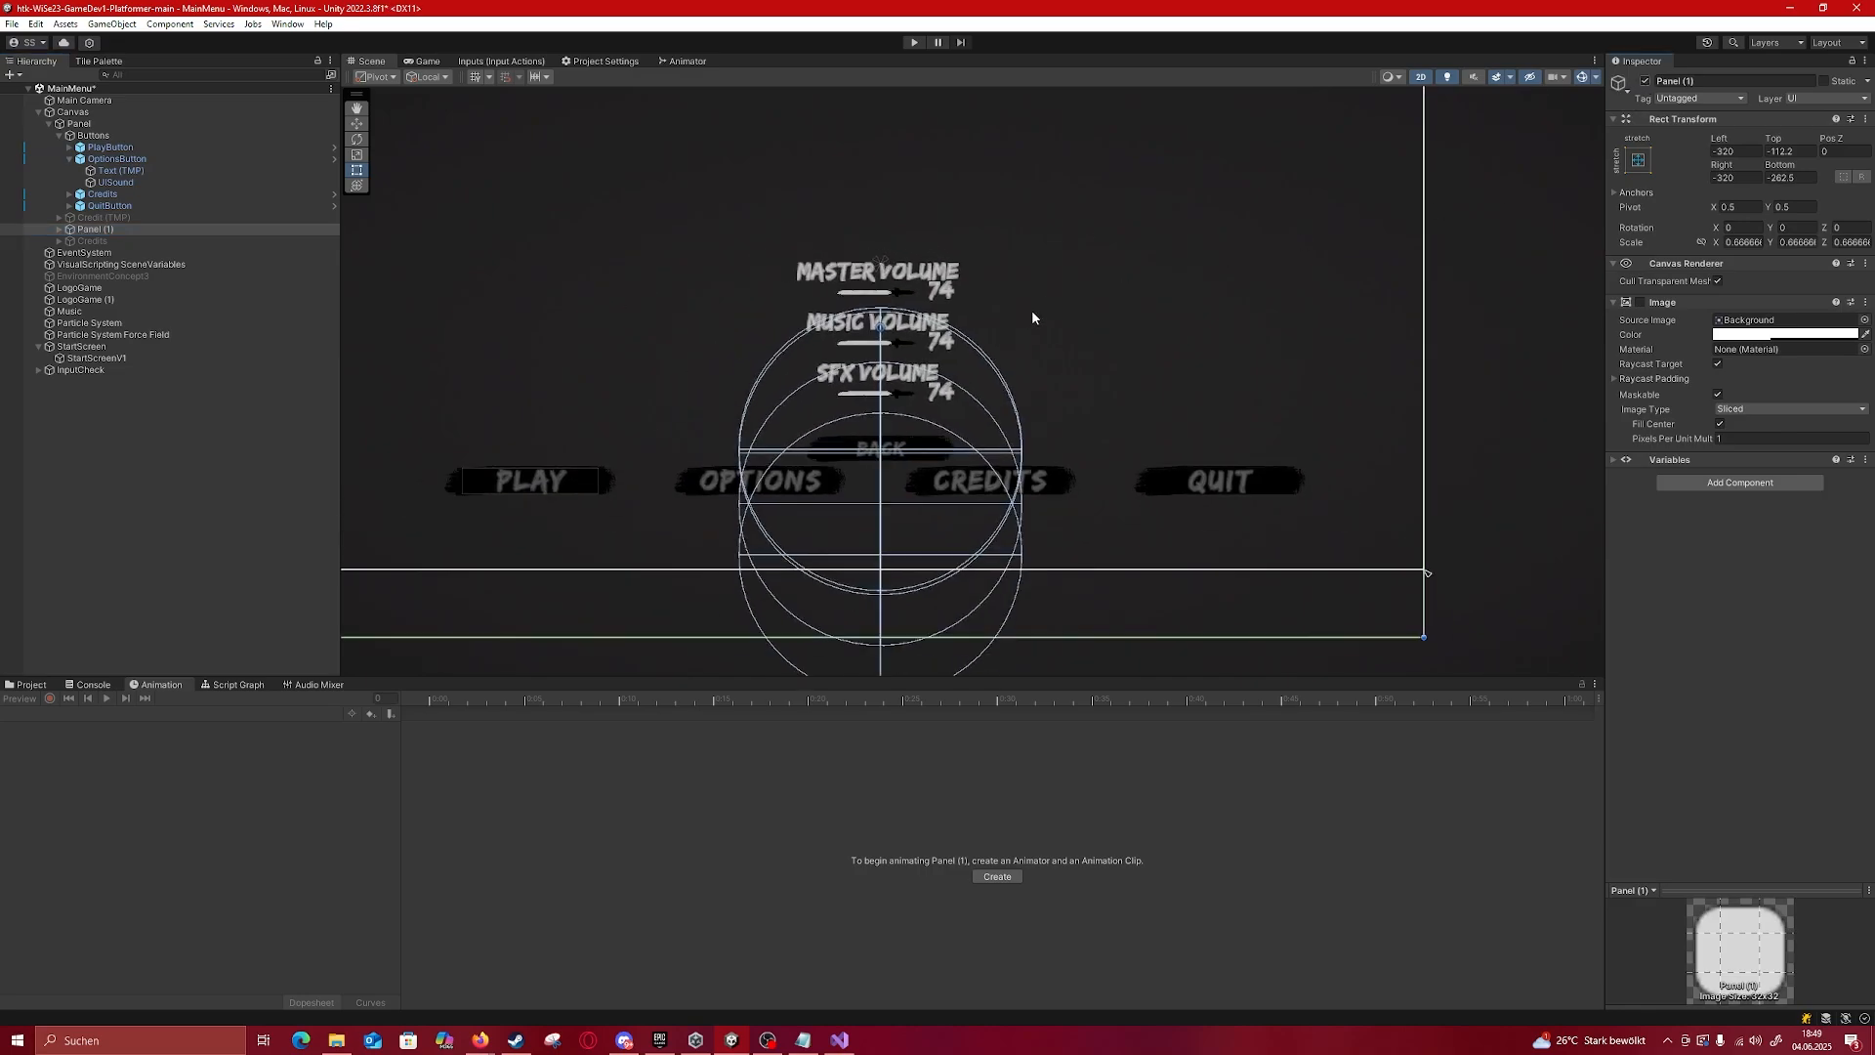
pyautogui.scroll(3, 1031, 309)
pyautogui.moveTo(1024, 295); pyautogui.dragTo(1095, 282, button='middle')
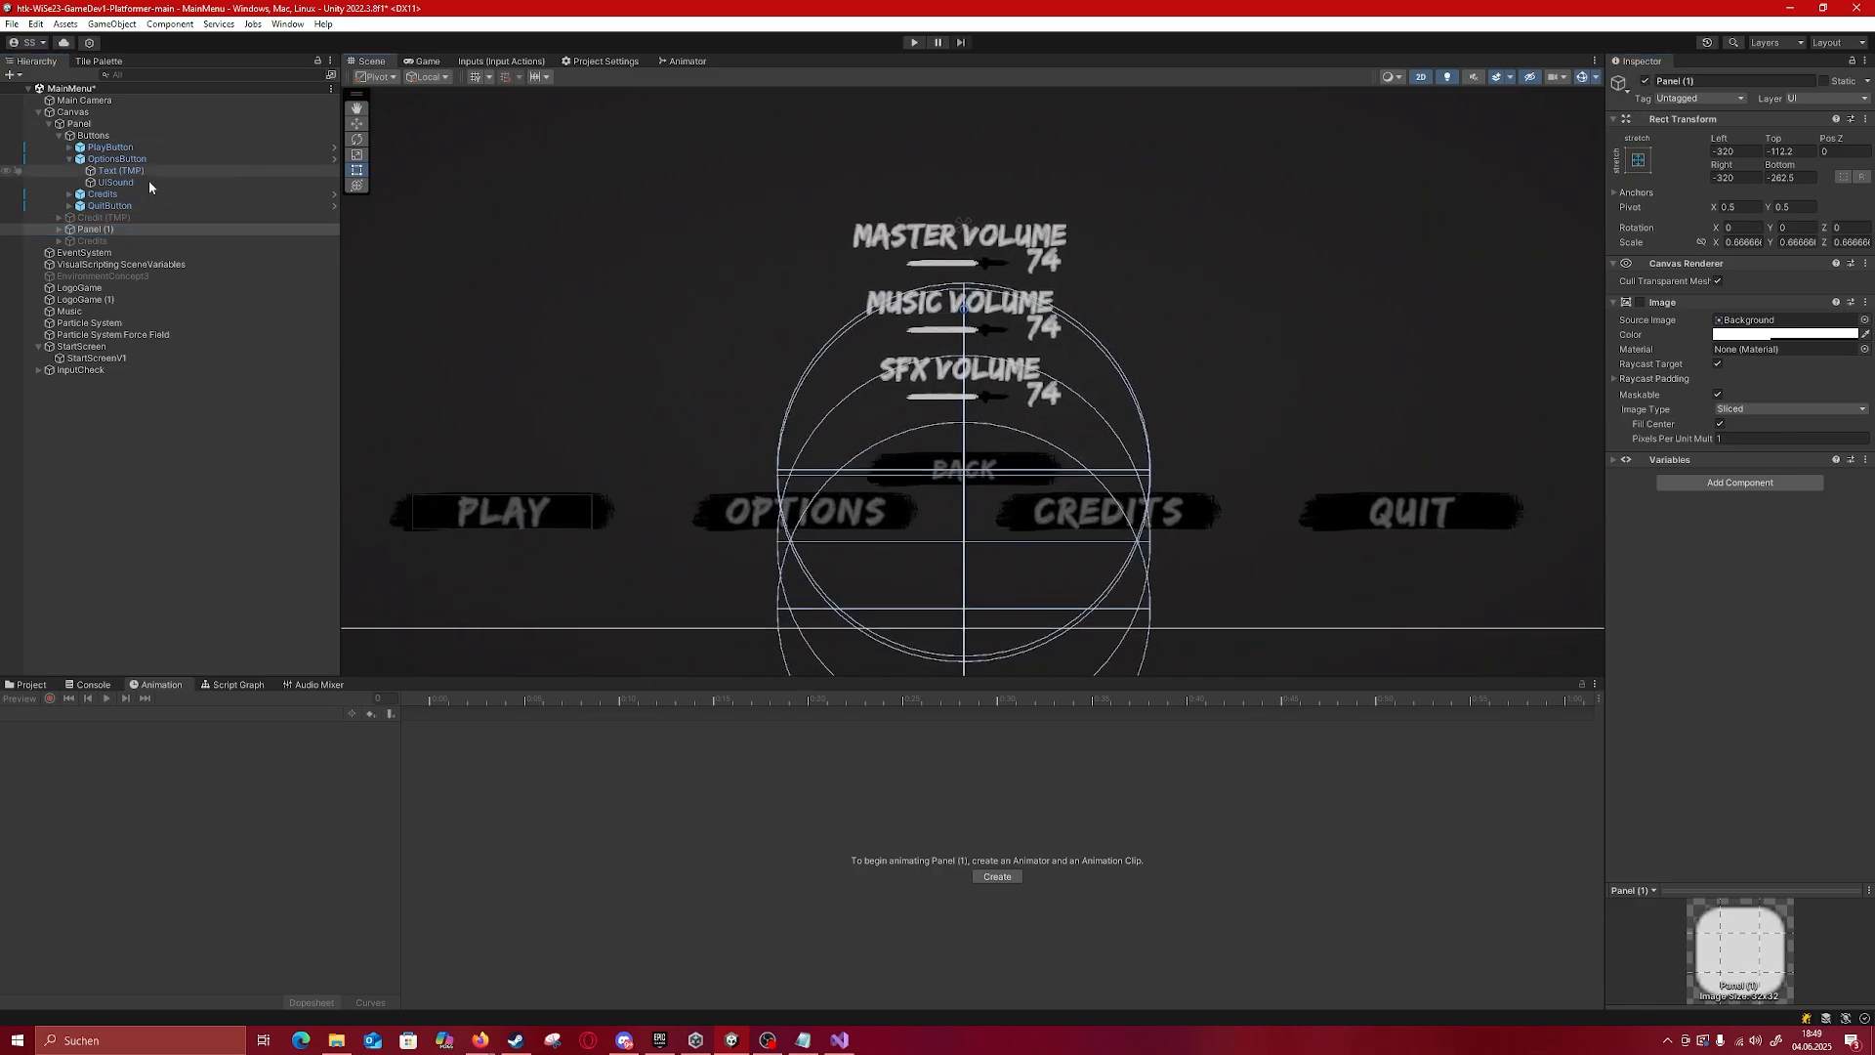
pyautogui.click(107, 230)
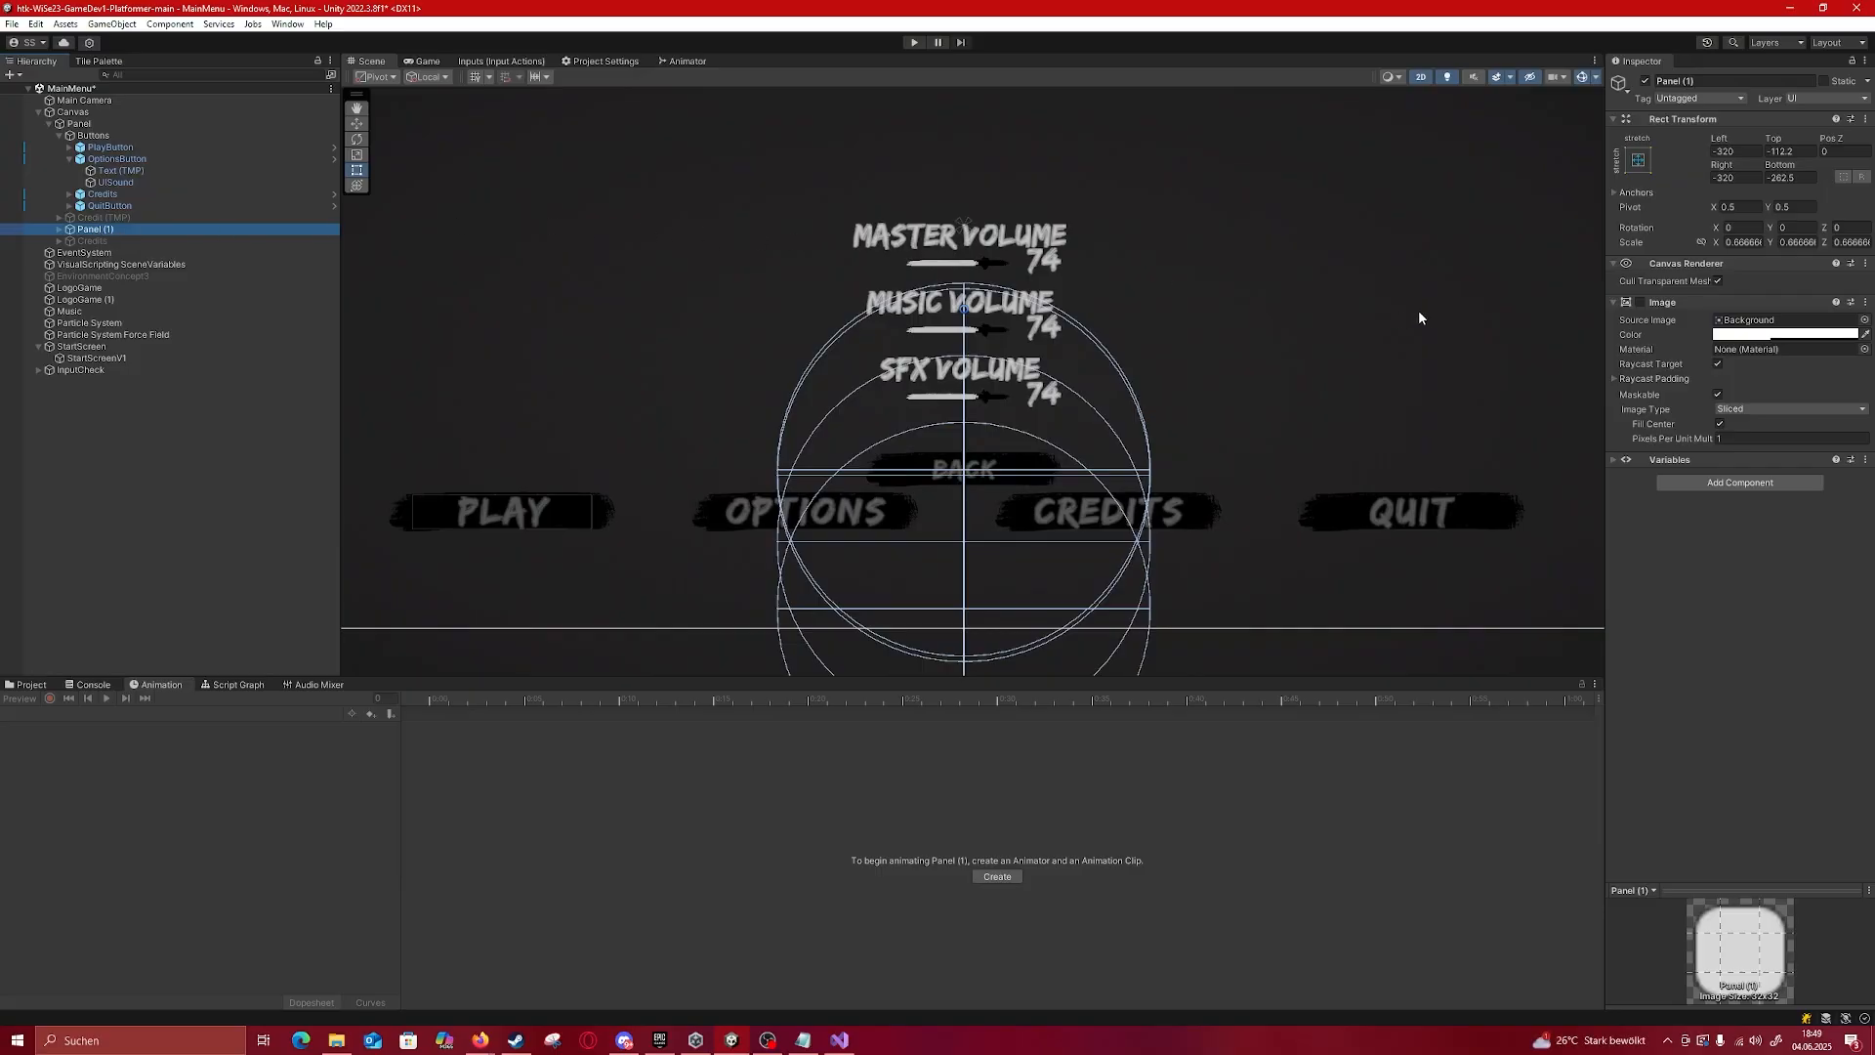
# Step: Review the OptionsButton's Button component, its On Click actions and its Event Trigger entries
pyautogui.click(245, 158)
pyautogui.scroll(-1, 1687, 395)
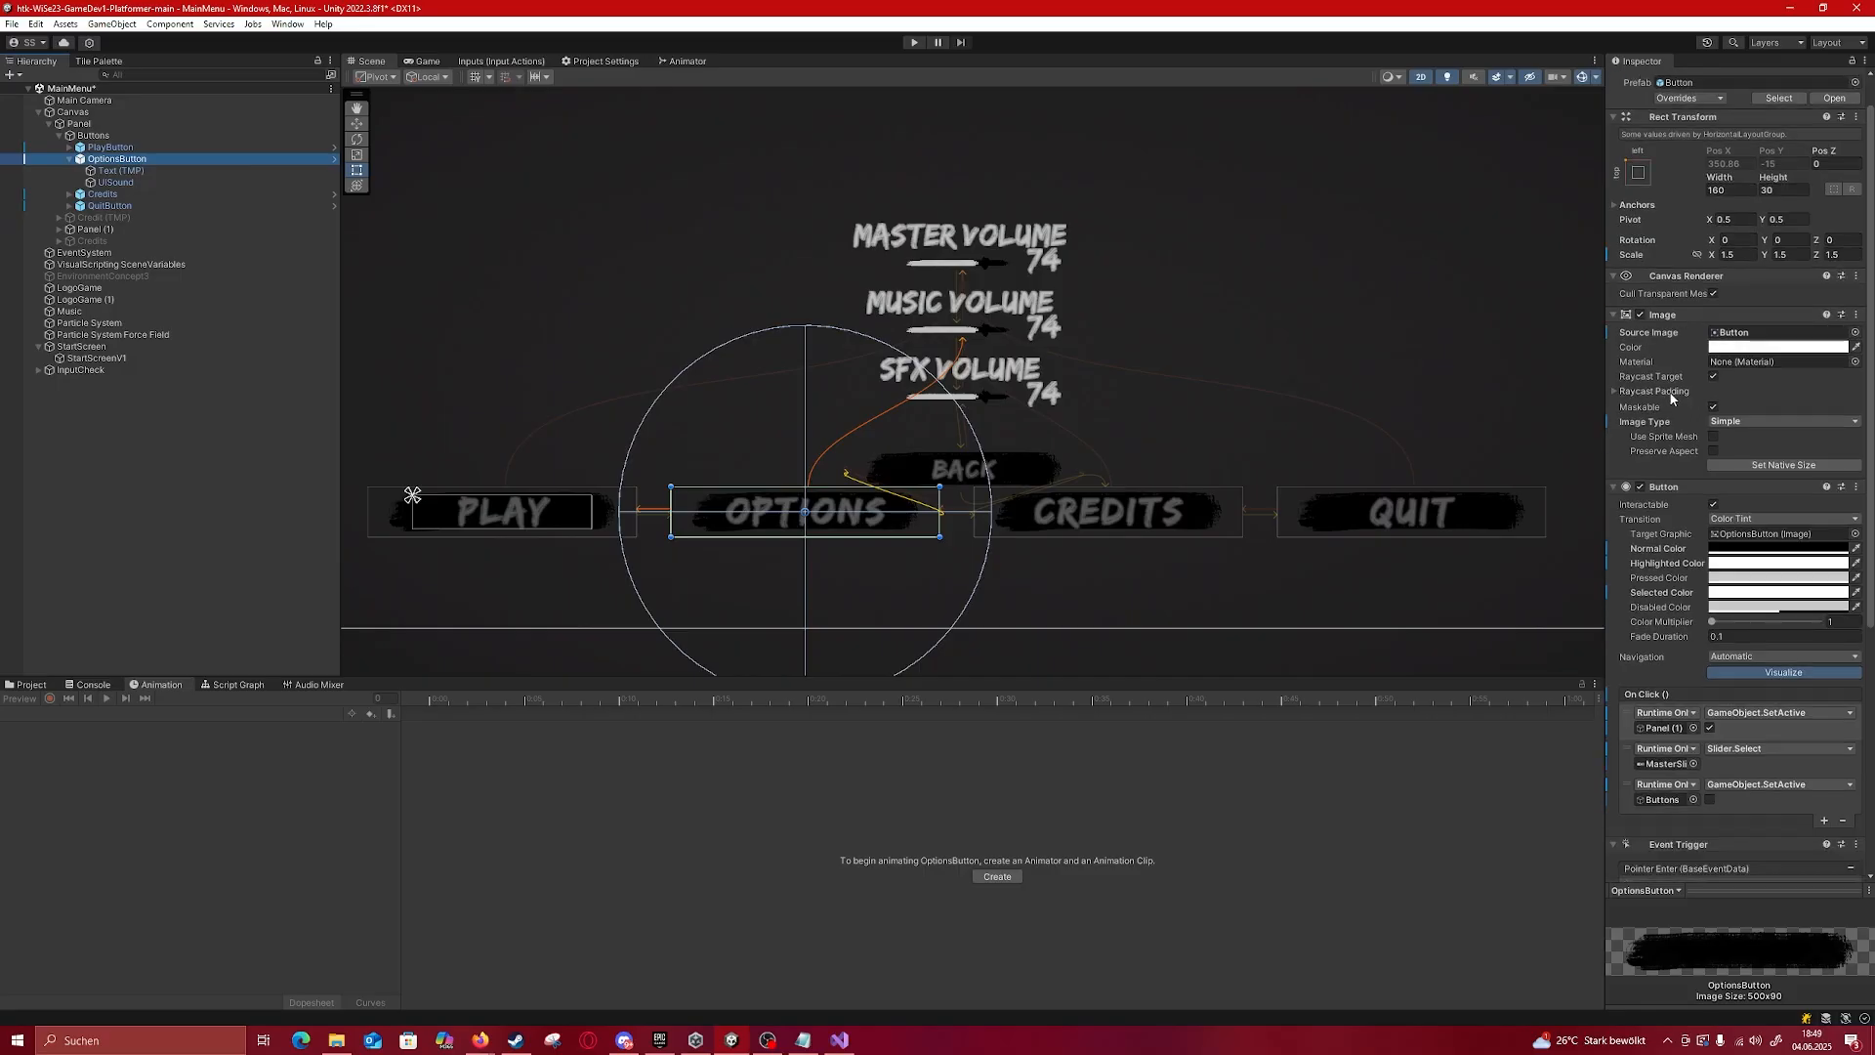
pyautogui.scroll(-3, 1747, 522)
pyautogui.scroll(4, 1718, 498)
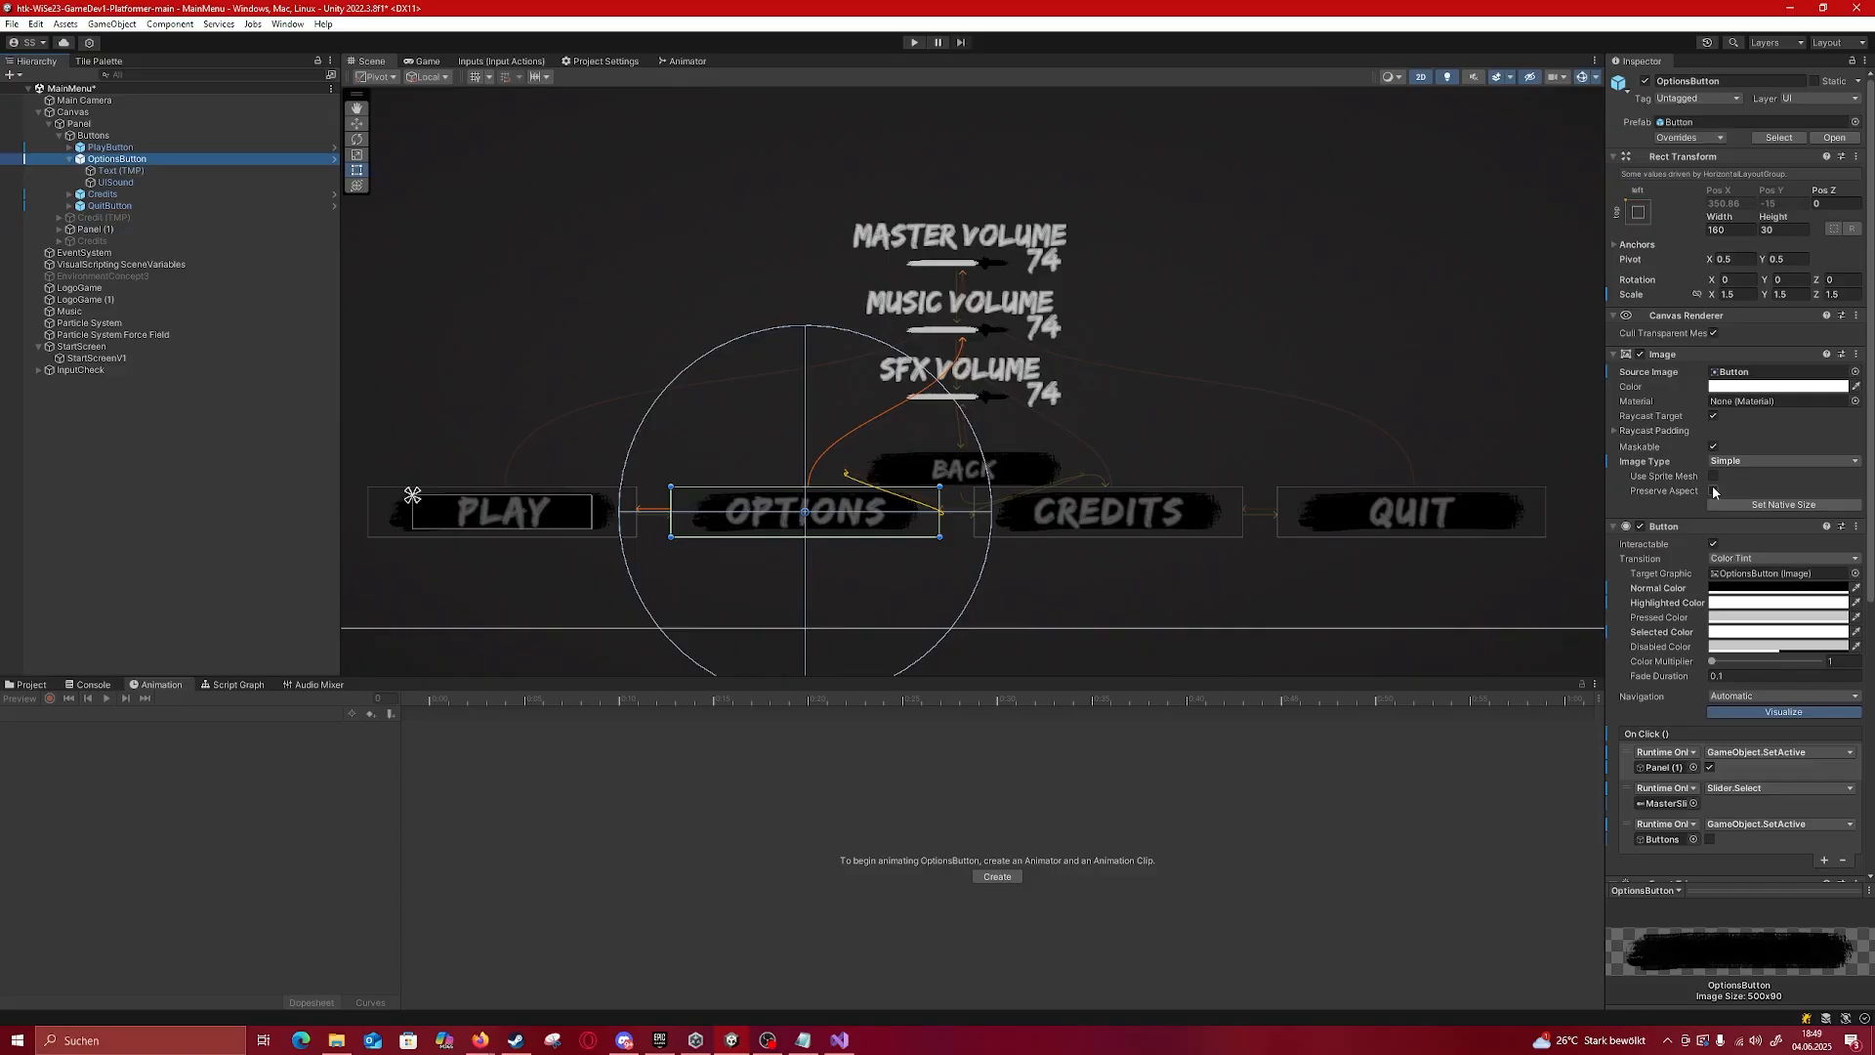
pyautogui.scroll(-8, 1714, 491)
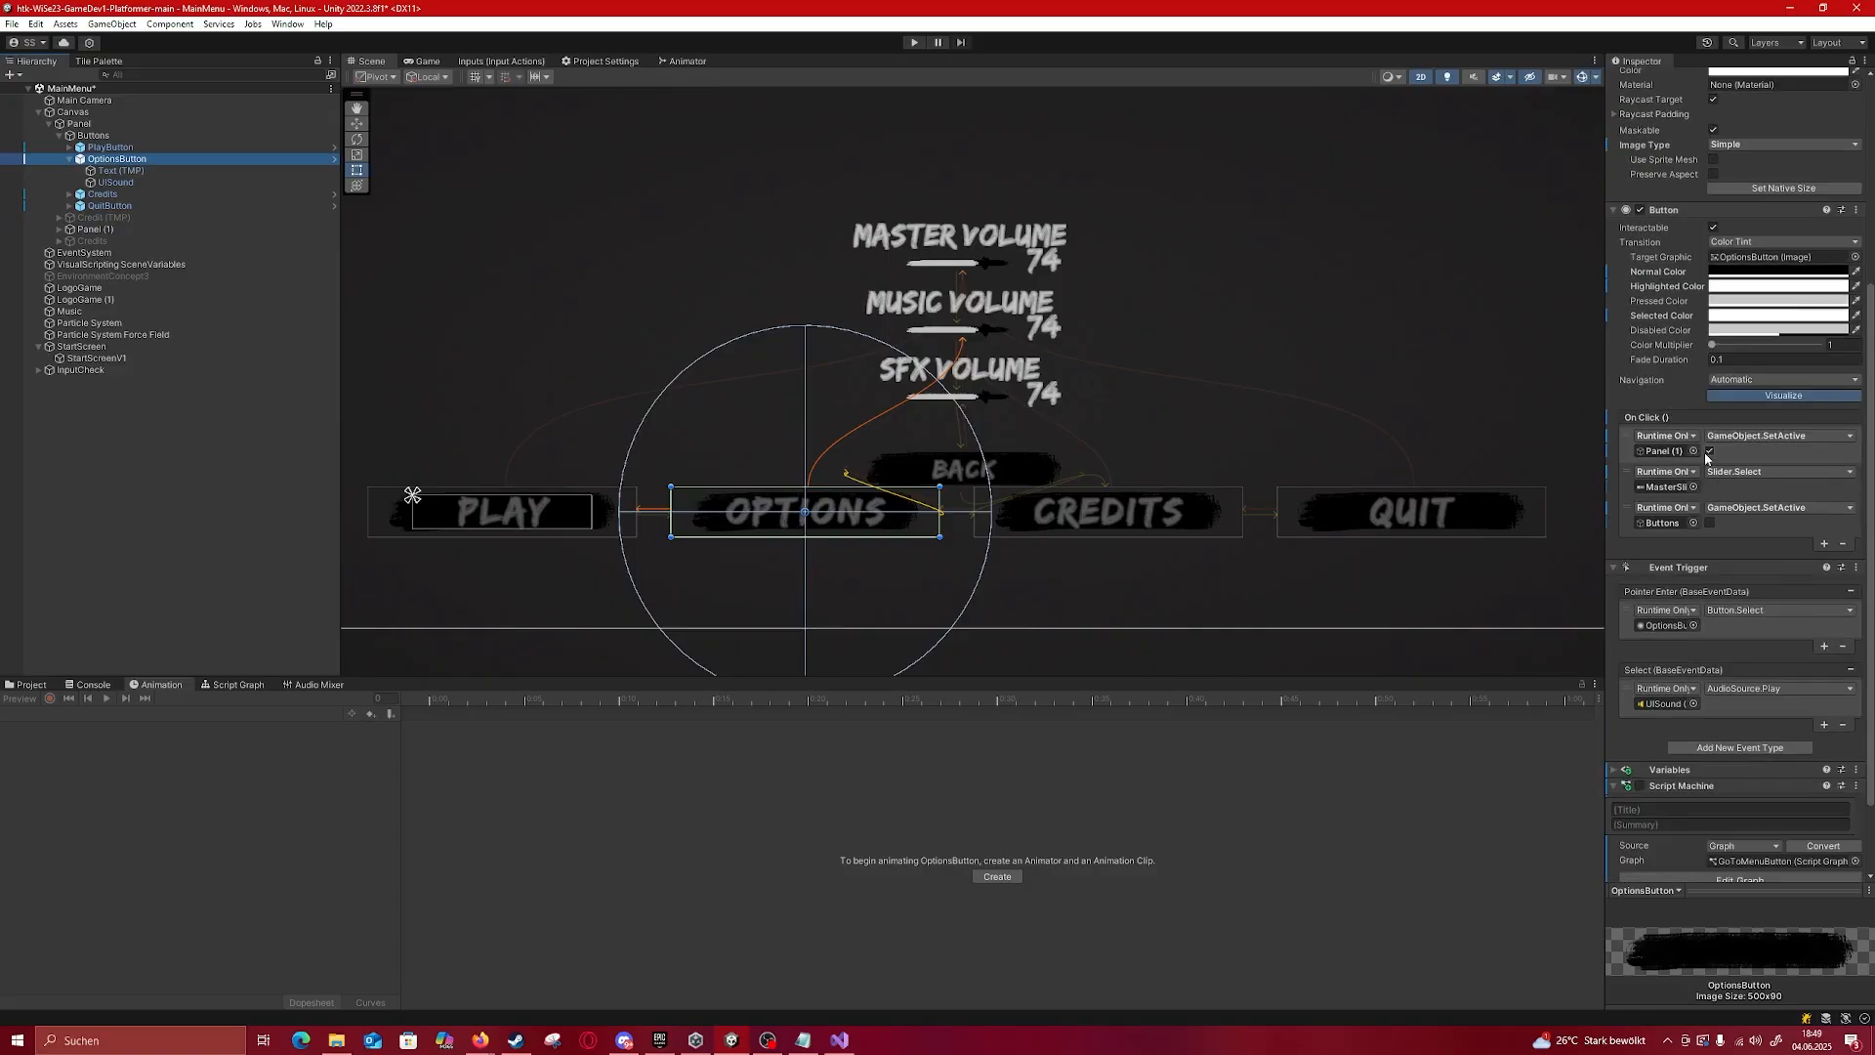
pyautogui.scroll(-2, 1743, 547)
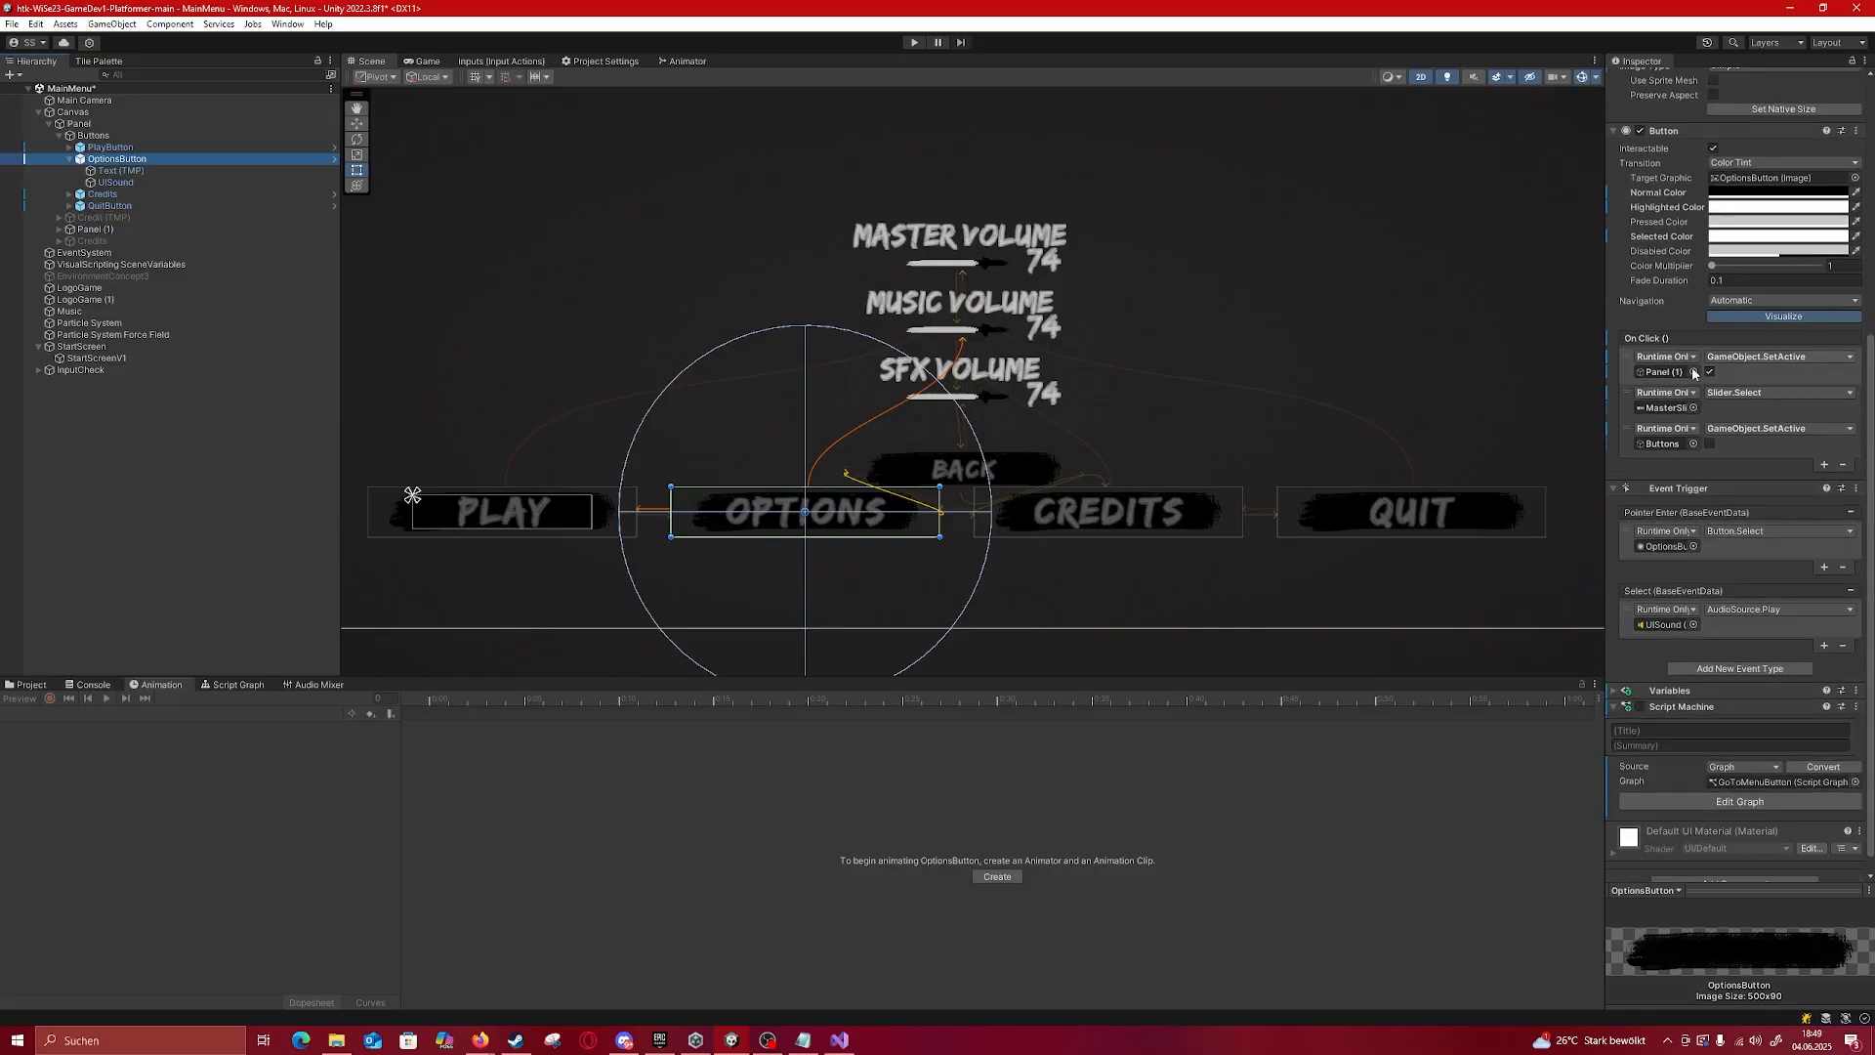
pyautogui.scroll(10, 1683, 485)
pyautogui.scroll(-2, 764, 352)
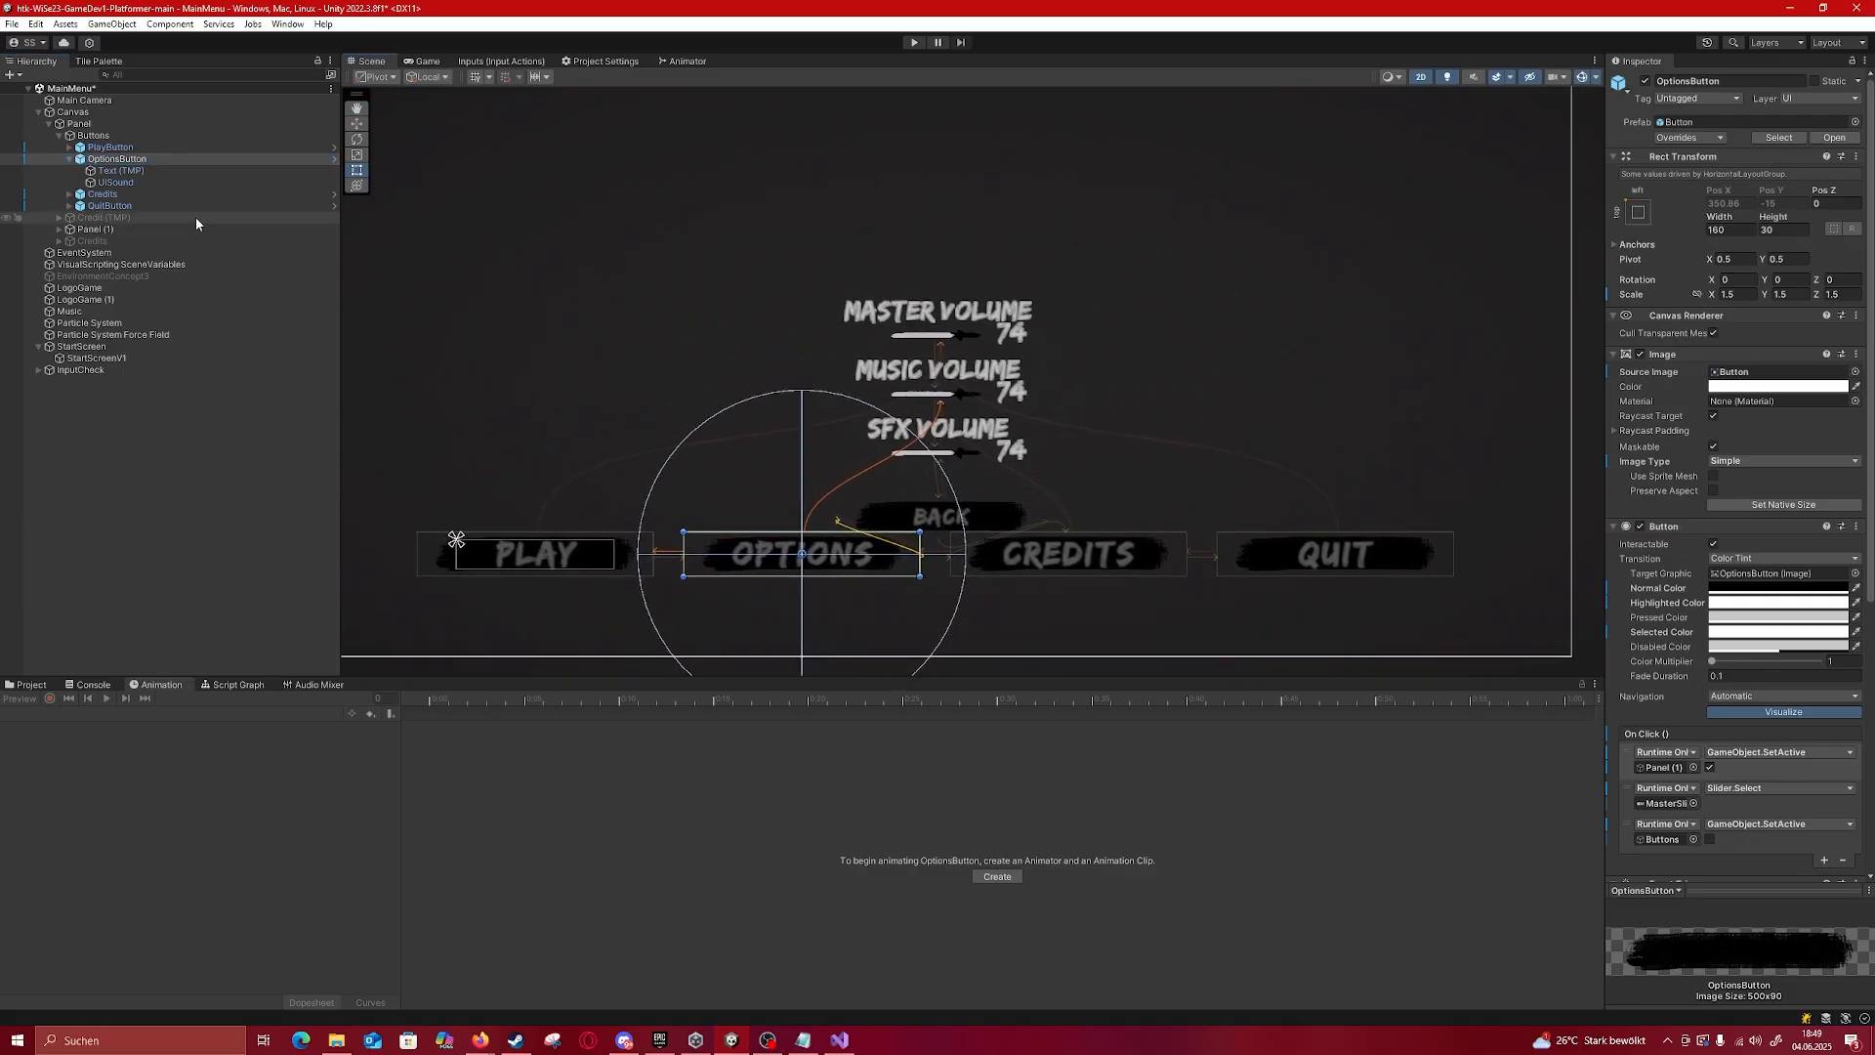
# Step: Deactivate Panel (1) and activate the Credits panel below it in the Canvas
pyautogui.click(172, 231)
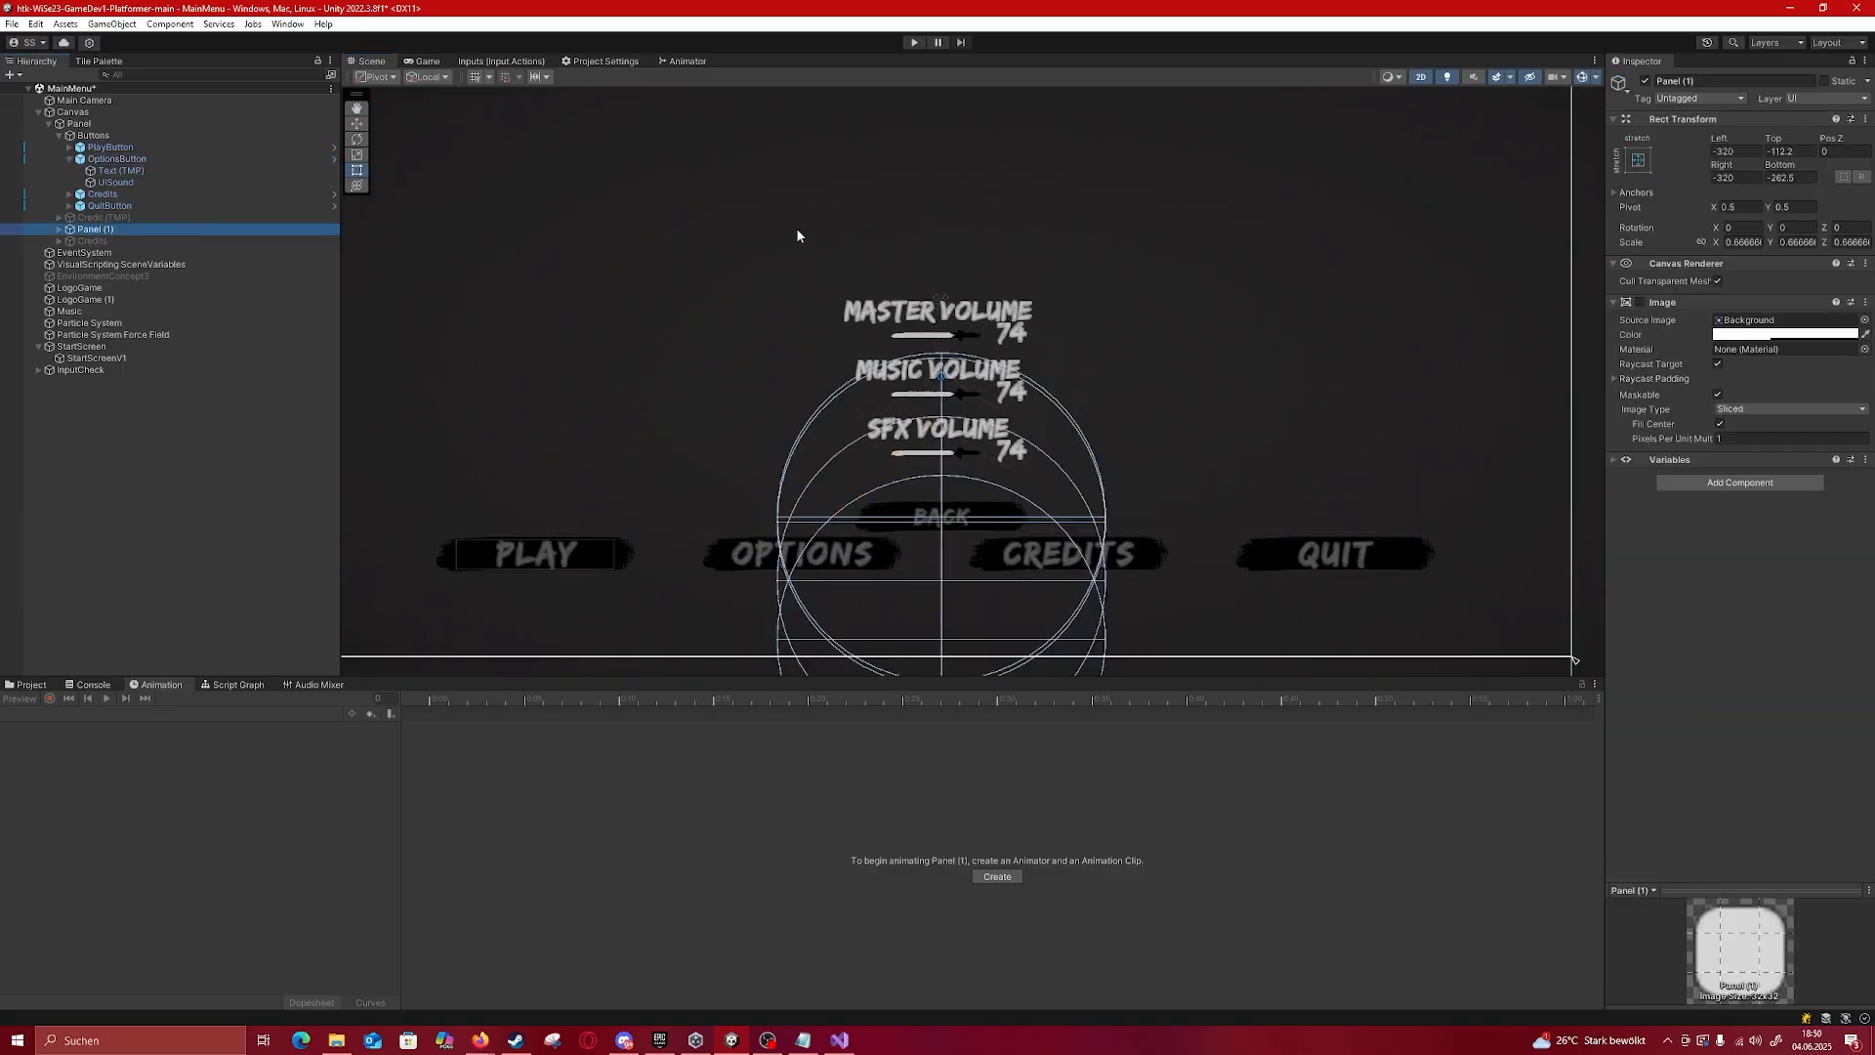
pyautogui.click(1647, 81)
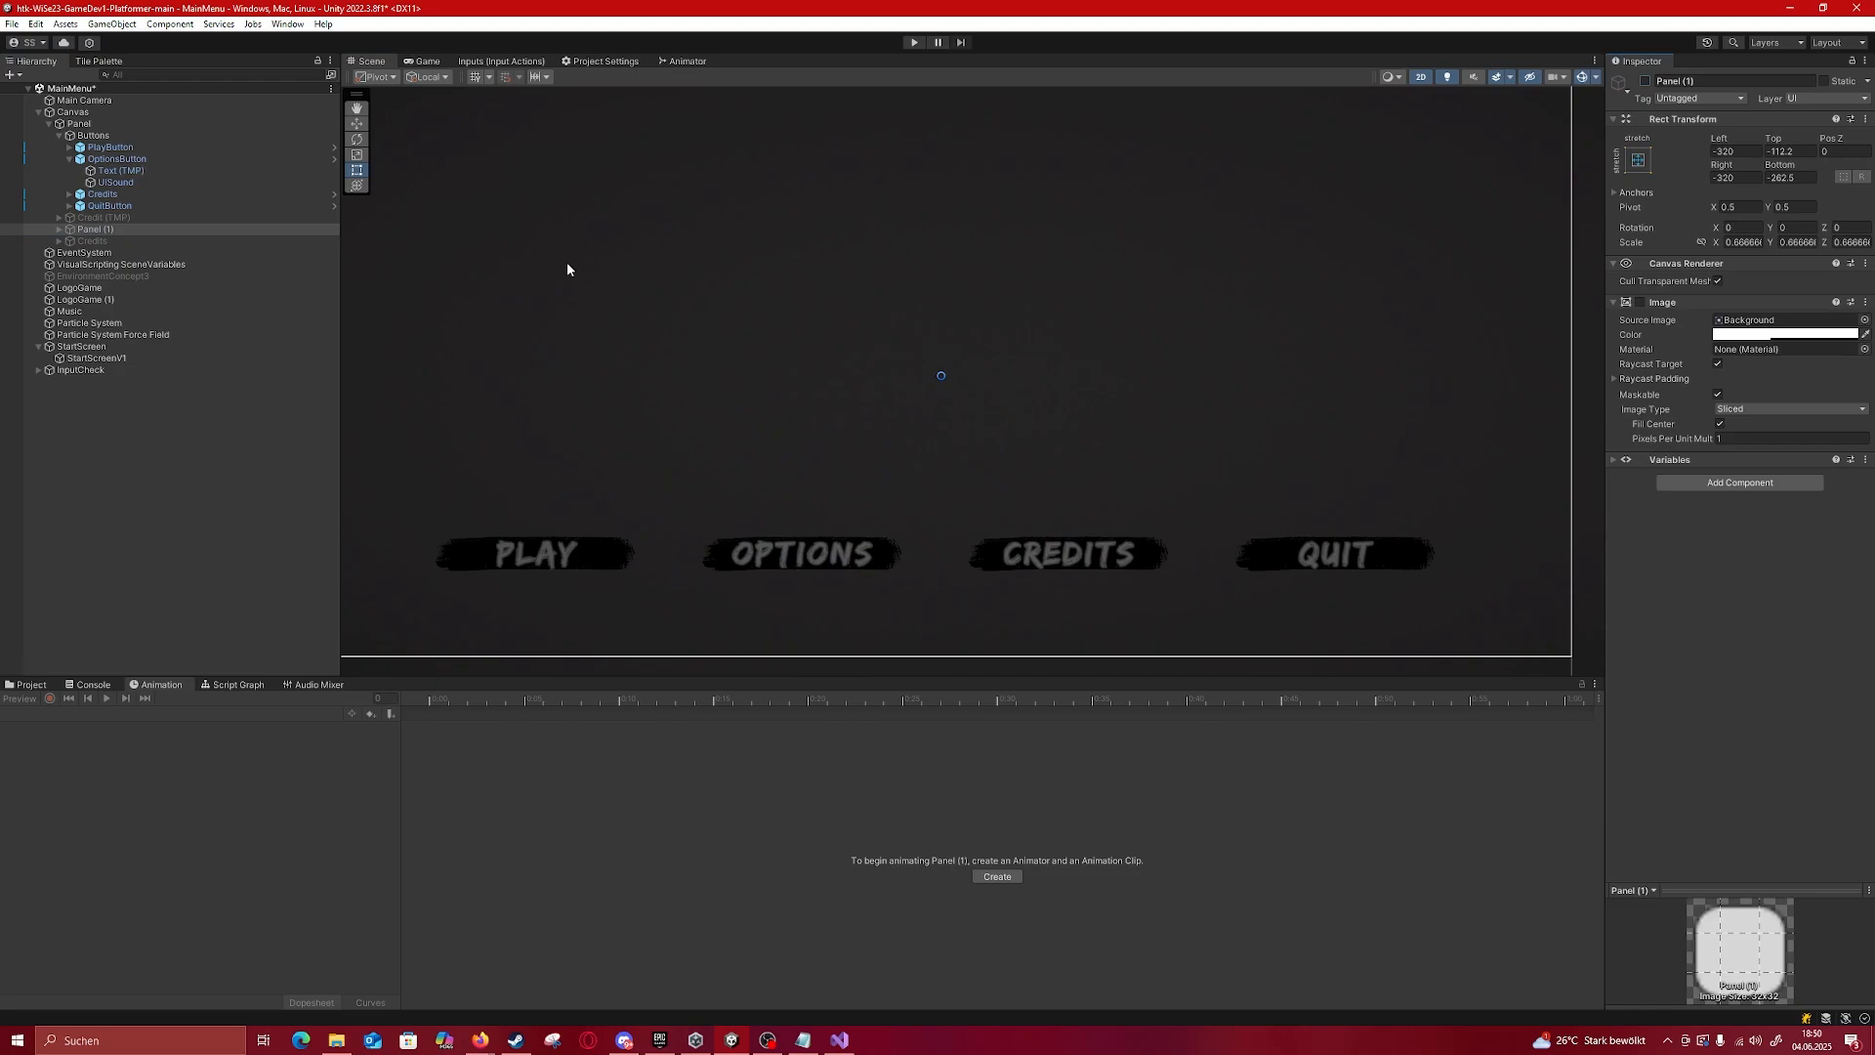
pyautogui.click(72, 218)
pyautogui.click(102, 243)
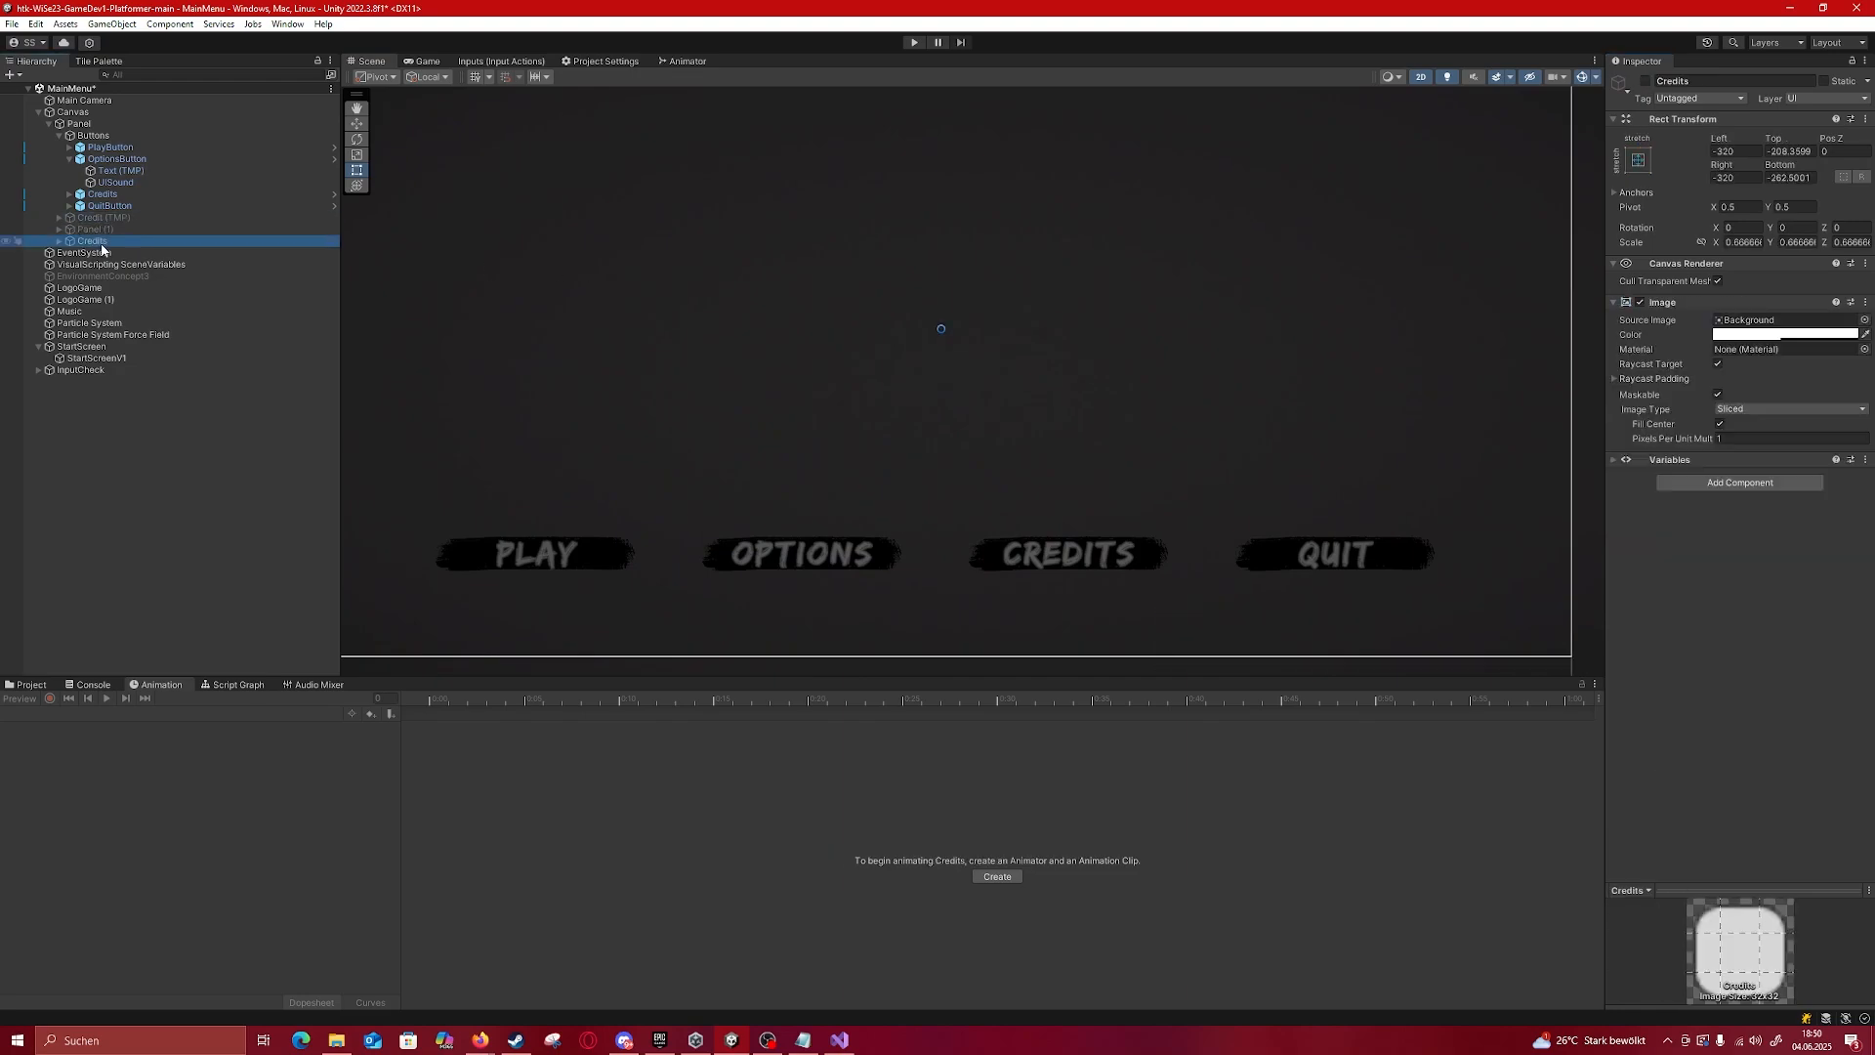
pyautogui.click(1645, 82)
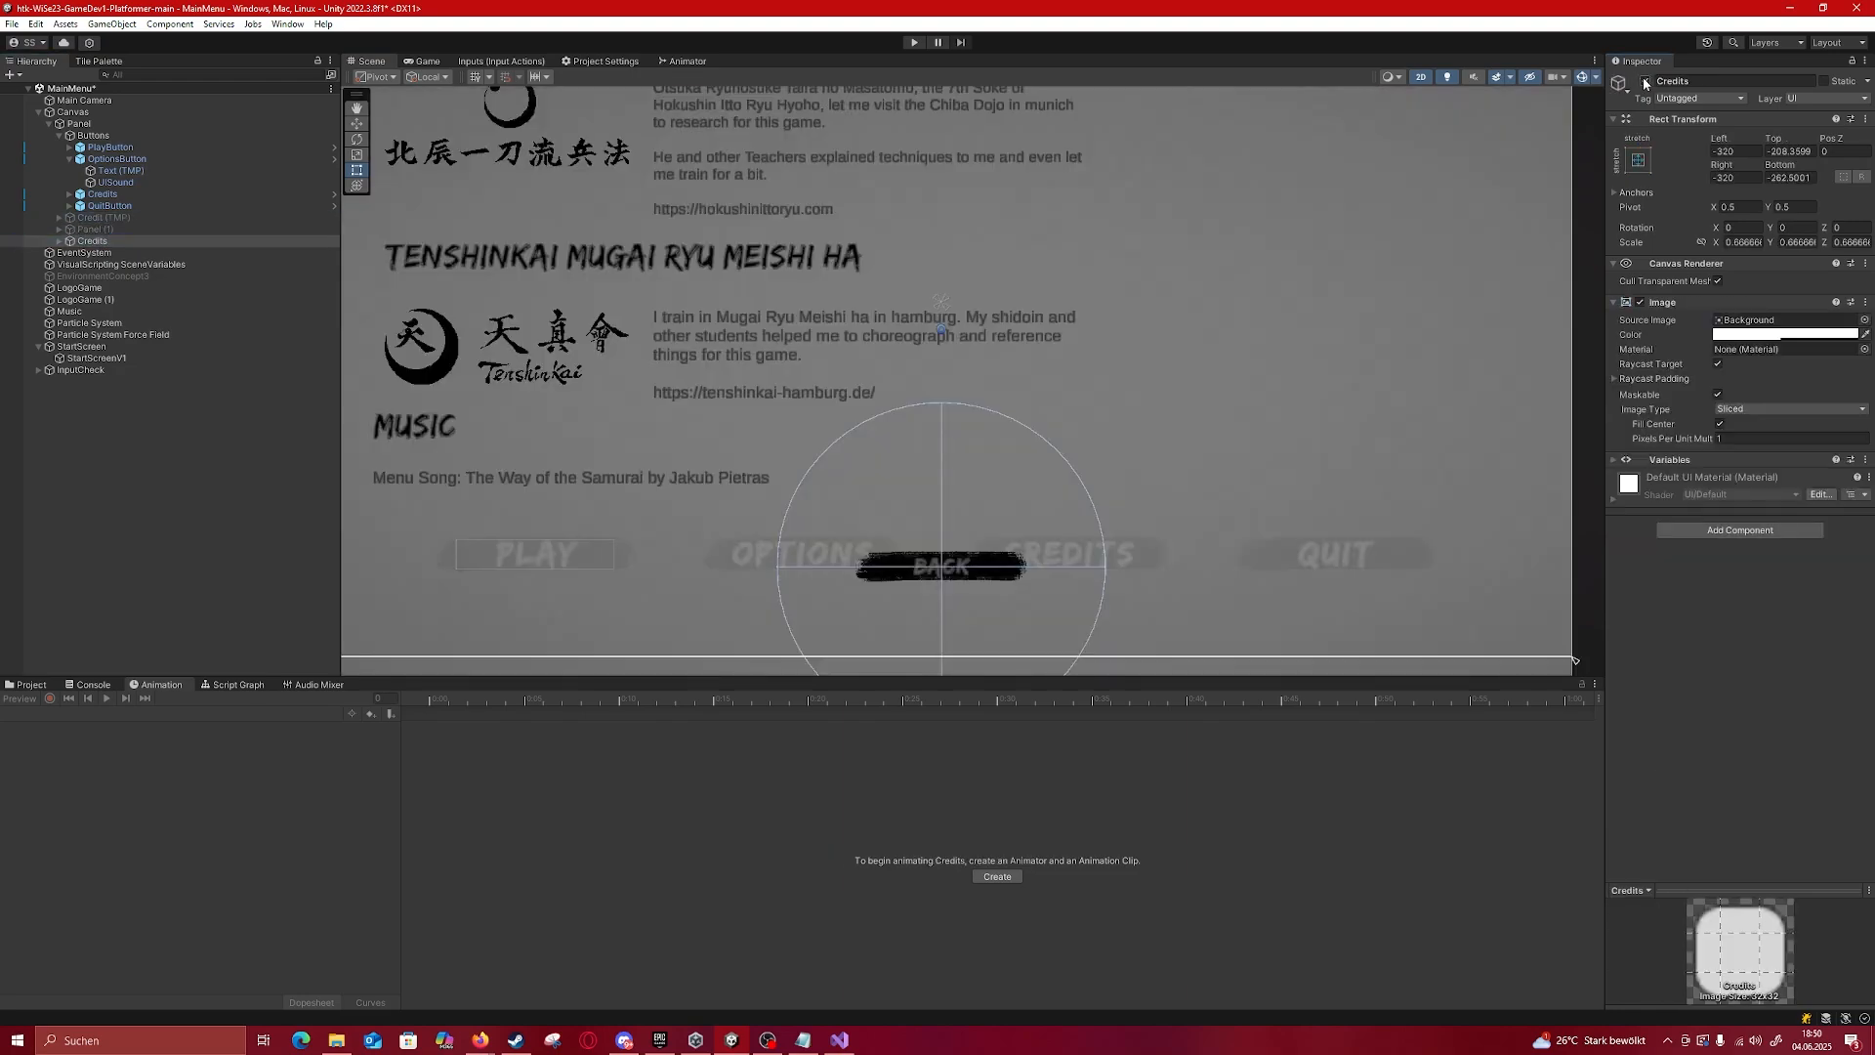
# Step: Examine the Hokushin Itto Ryu Hyoho and Tenshinkai Mugai Ryu Meishi Ha sections of the Credits panel
pyautogui.scroll(-9, 995, 259)
pyautogui.moveTo(1070, 172); pyautogui.dragTo(1030, 247, button='middle')
pyautogui.moveTo(1029, 247); pyautogui.dragTo(1029, 244)
pyautogui.scroll(4, 1029, 244)
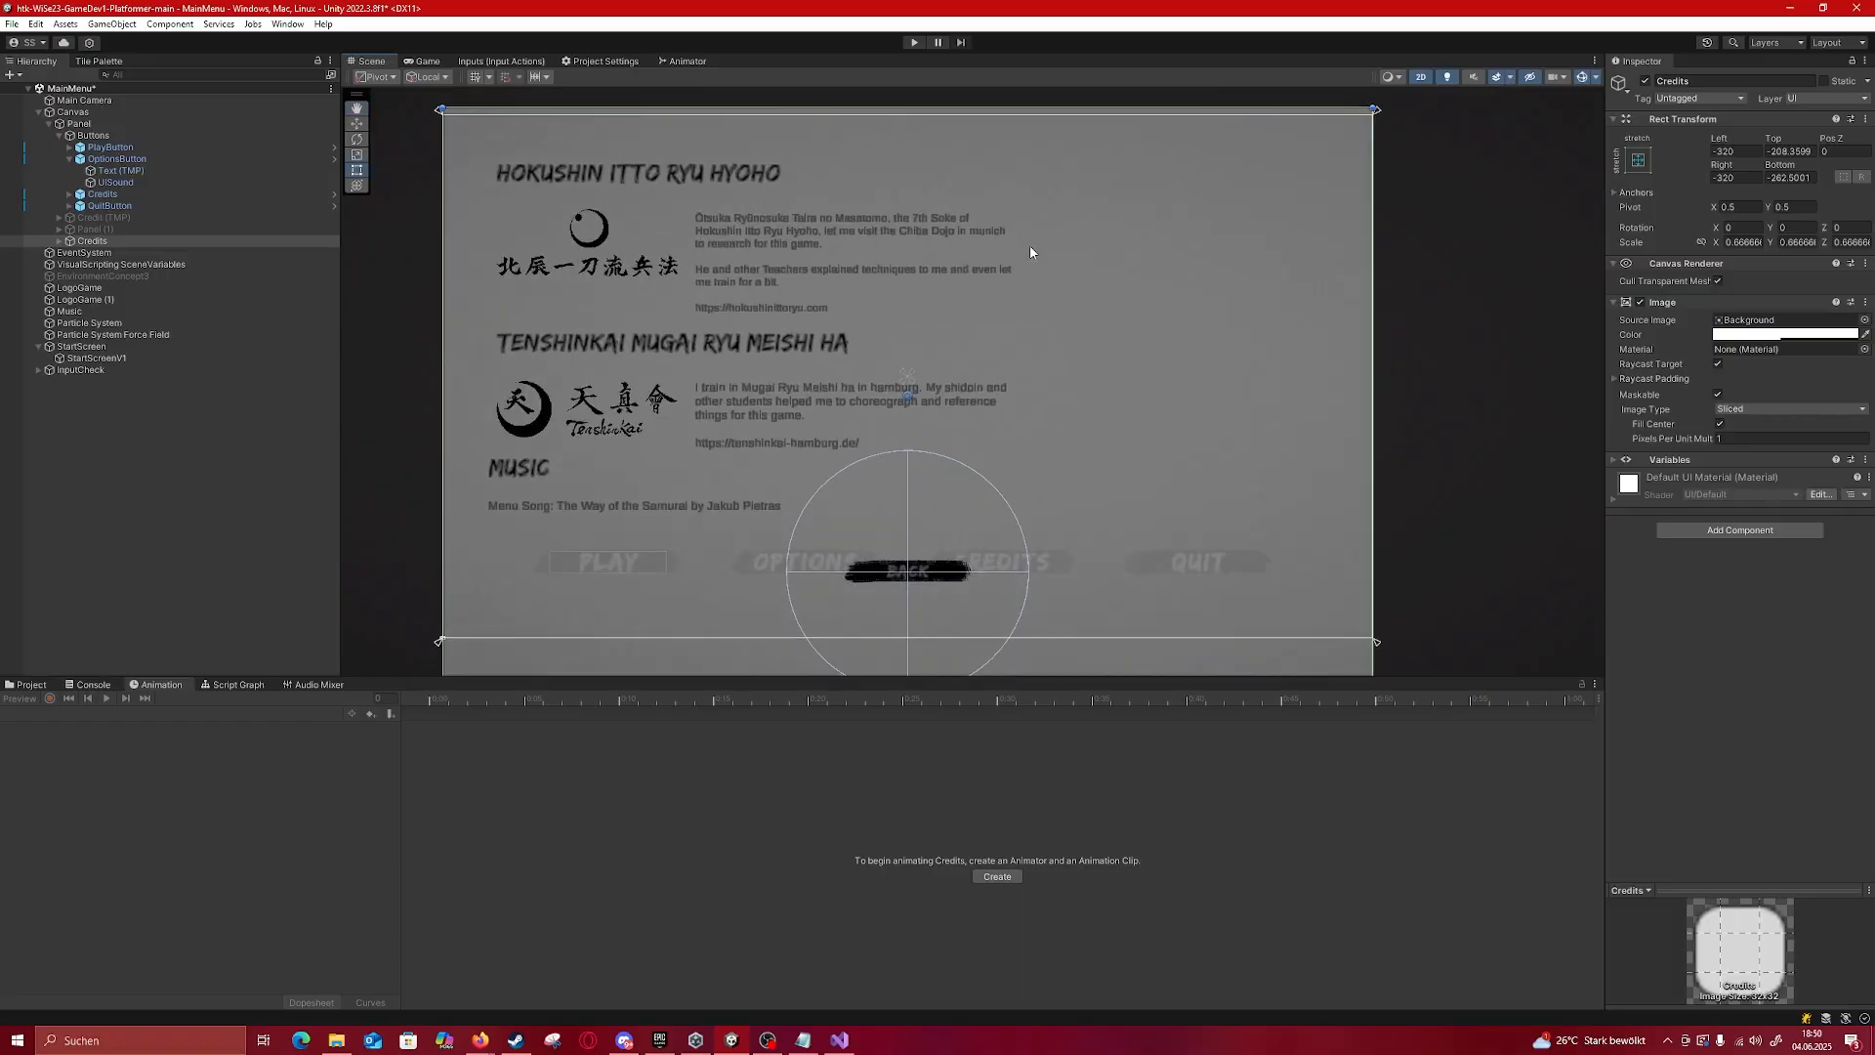
pyautogui.moveTo(797, 224); pyautogui.dragTo(828, 197, button='middle')
pyautogui.scroll(4, 635, 189)
pyautogui.moveTo(509, 190)
pyautogui.mouseDown(button='middle')
pyautogui.moveTo(561, 151)
pyautogui.moveTo(503, 189)
pyautogui.moveTo(486, 214)
pyautogui.moveTo(502, 217)
pyautogui.mouseUp(button='middle')
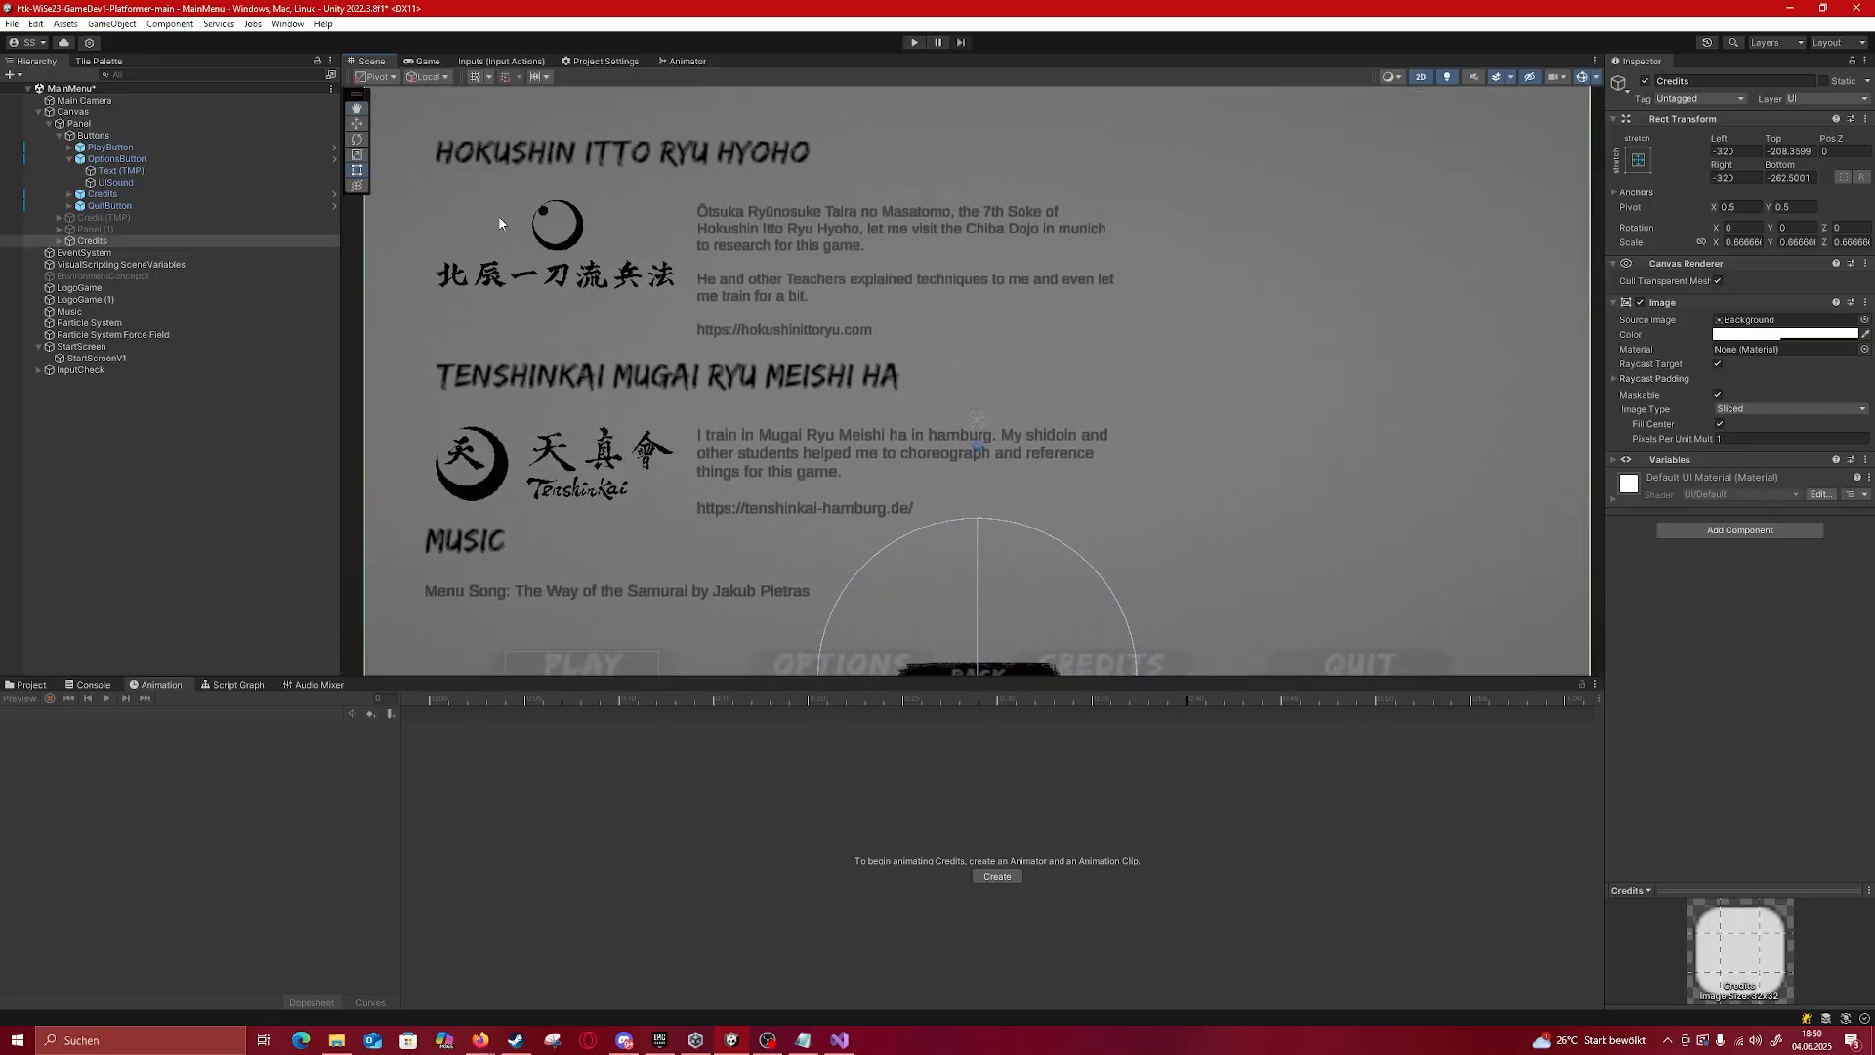
pyautogui.scroll(-1, 674, 244)
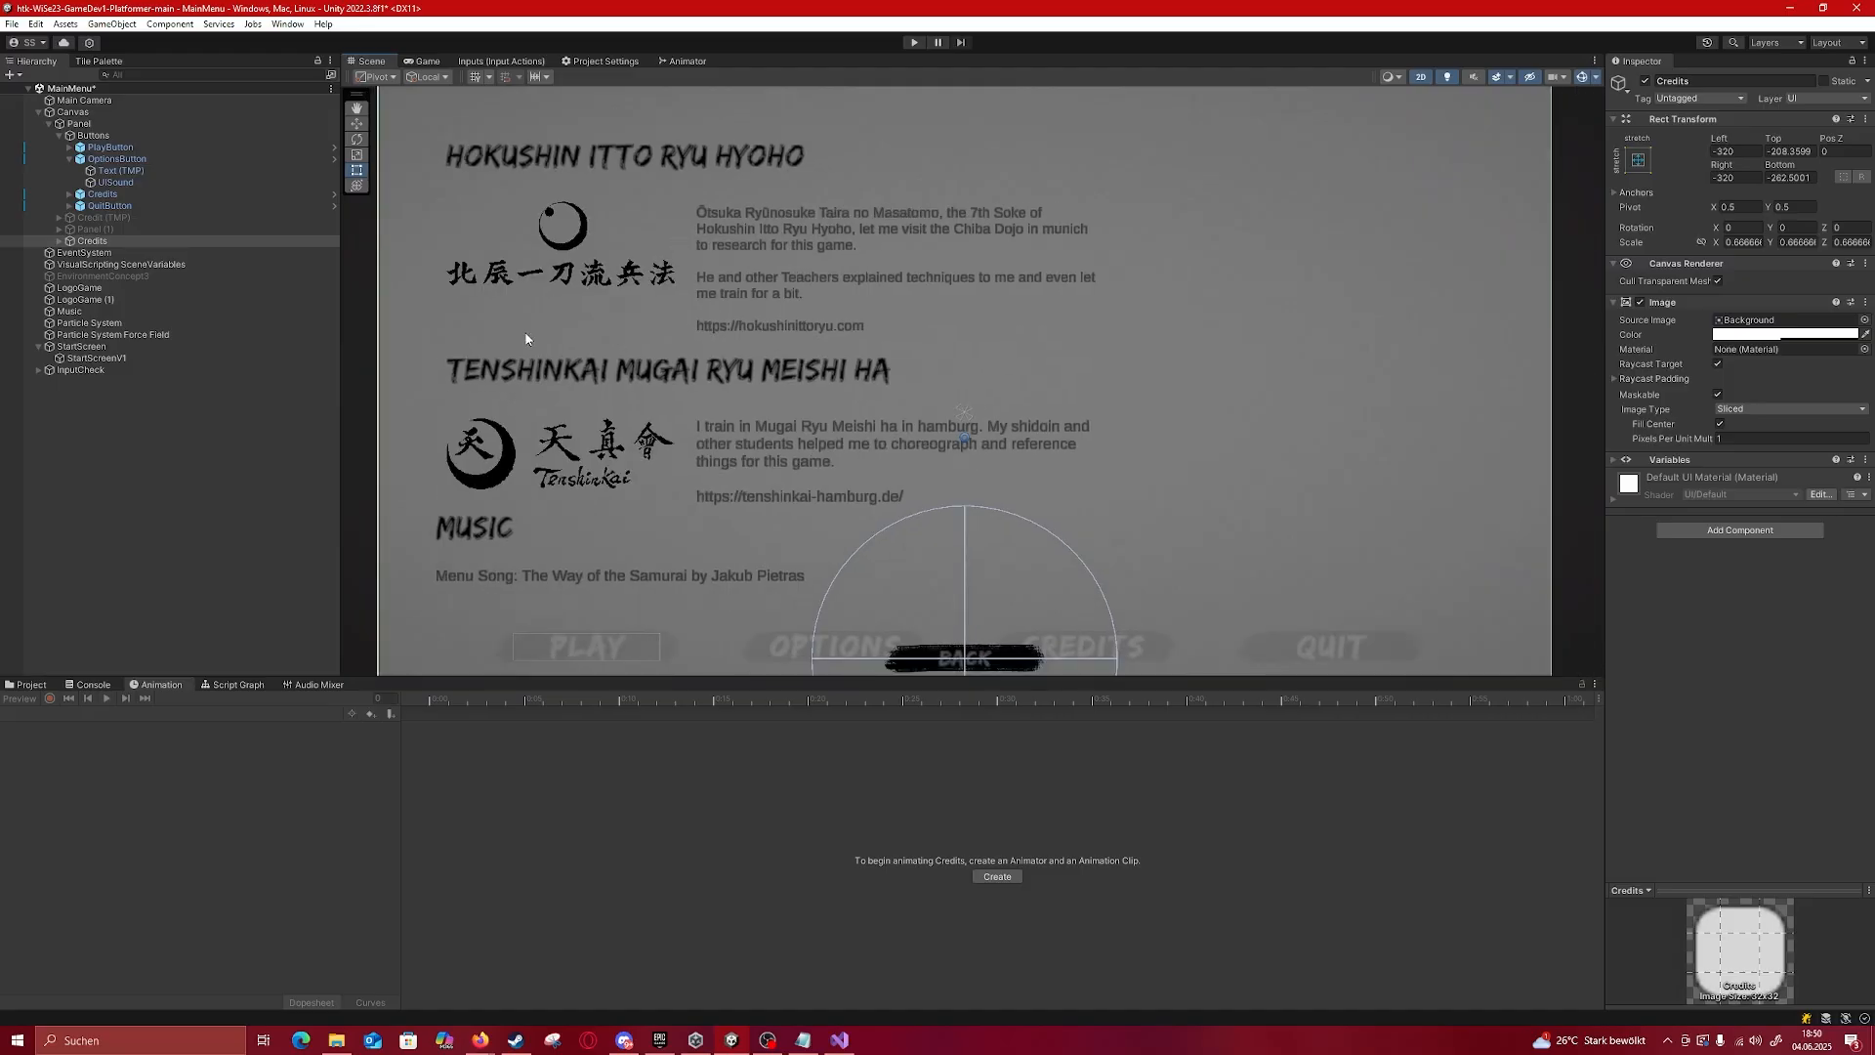
pyautogui.moveTo(527, 338); pyautogui.dragTo(475, 311, button='middle')
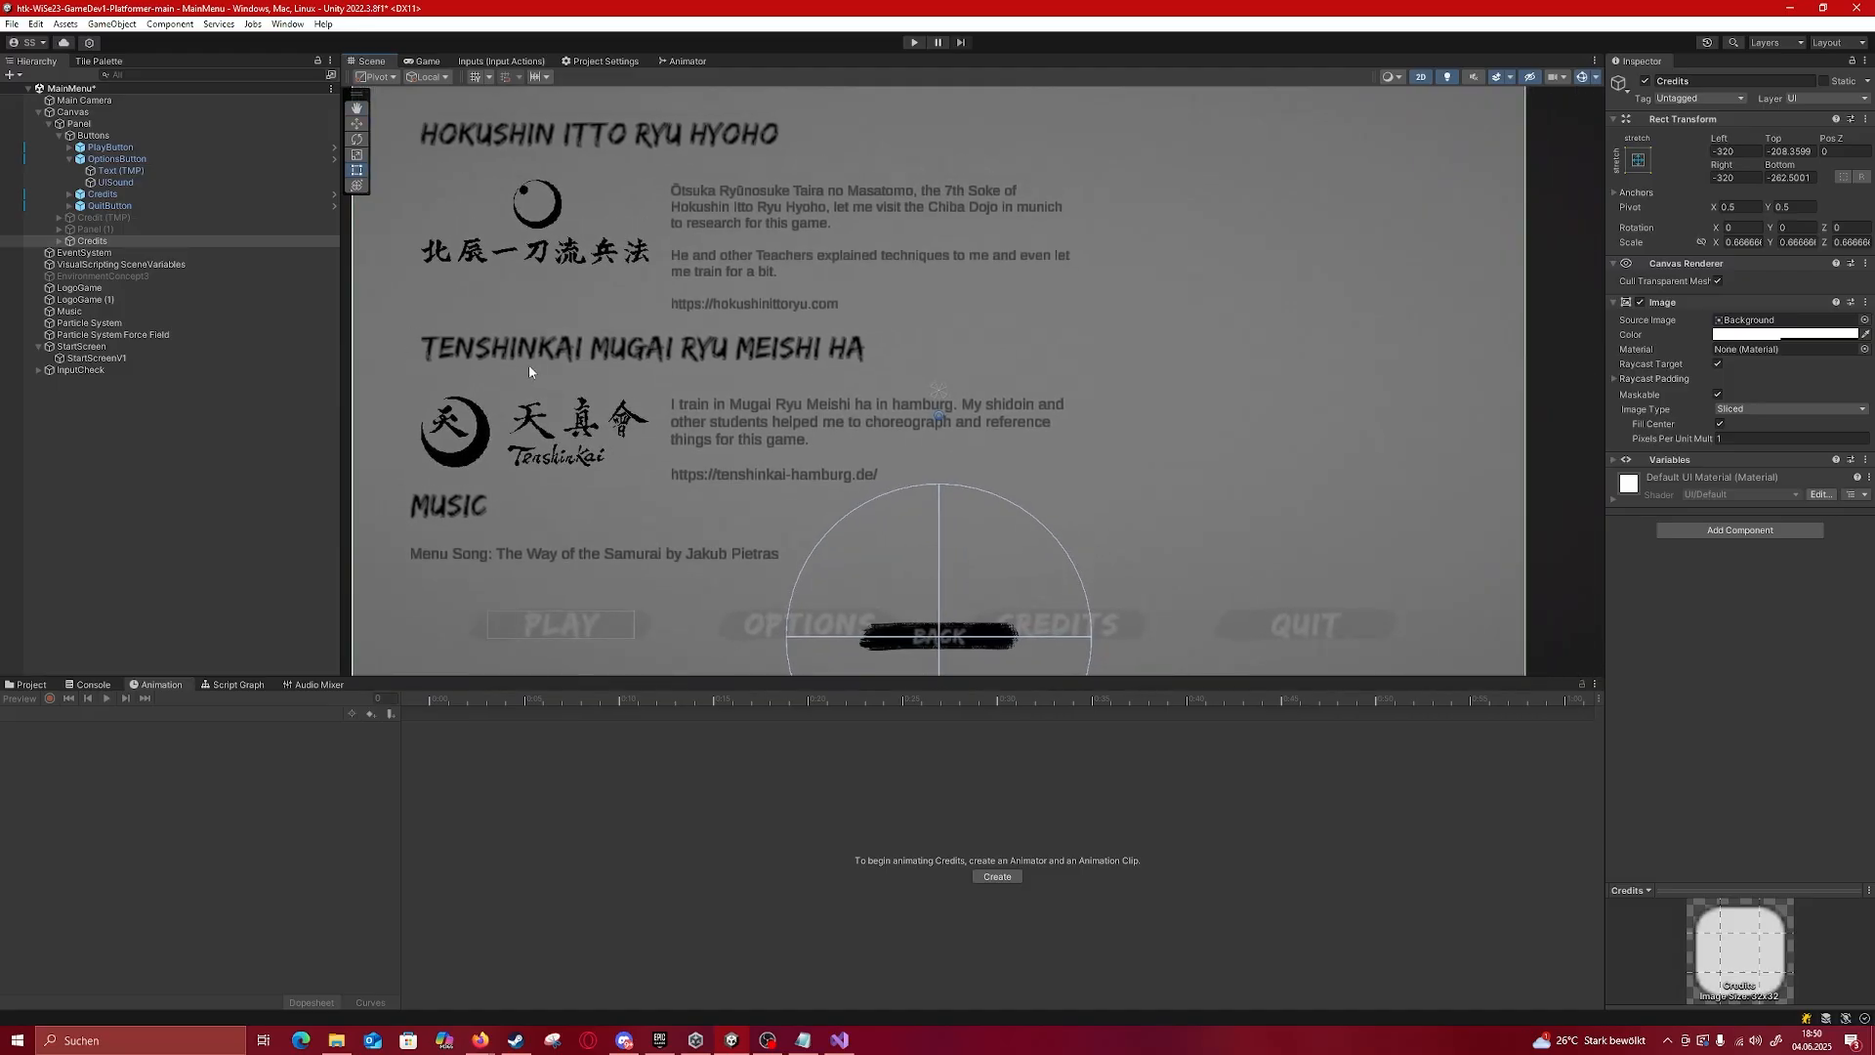
pyautogui.moveTo(971, 352); pyautogui.dragTo(999, 387, button='middle')
pyautogui.scroll(-1, 999, 386)
pyautogui.scroll(-1, 983, 378)
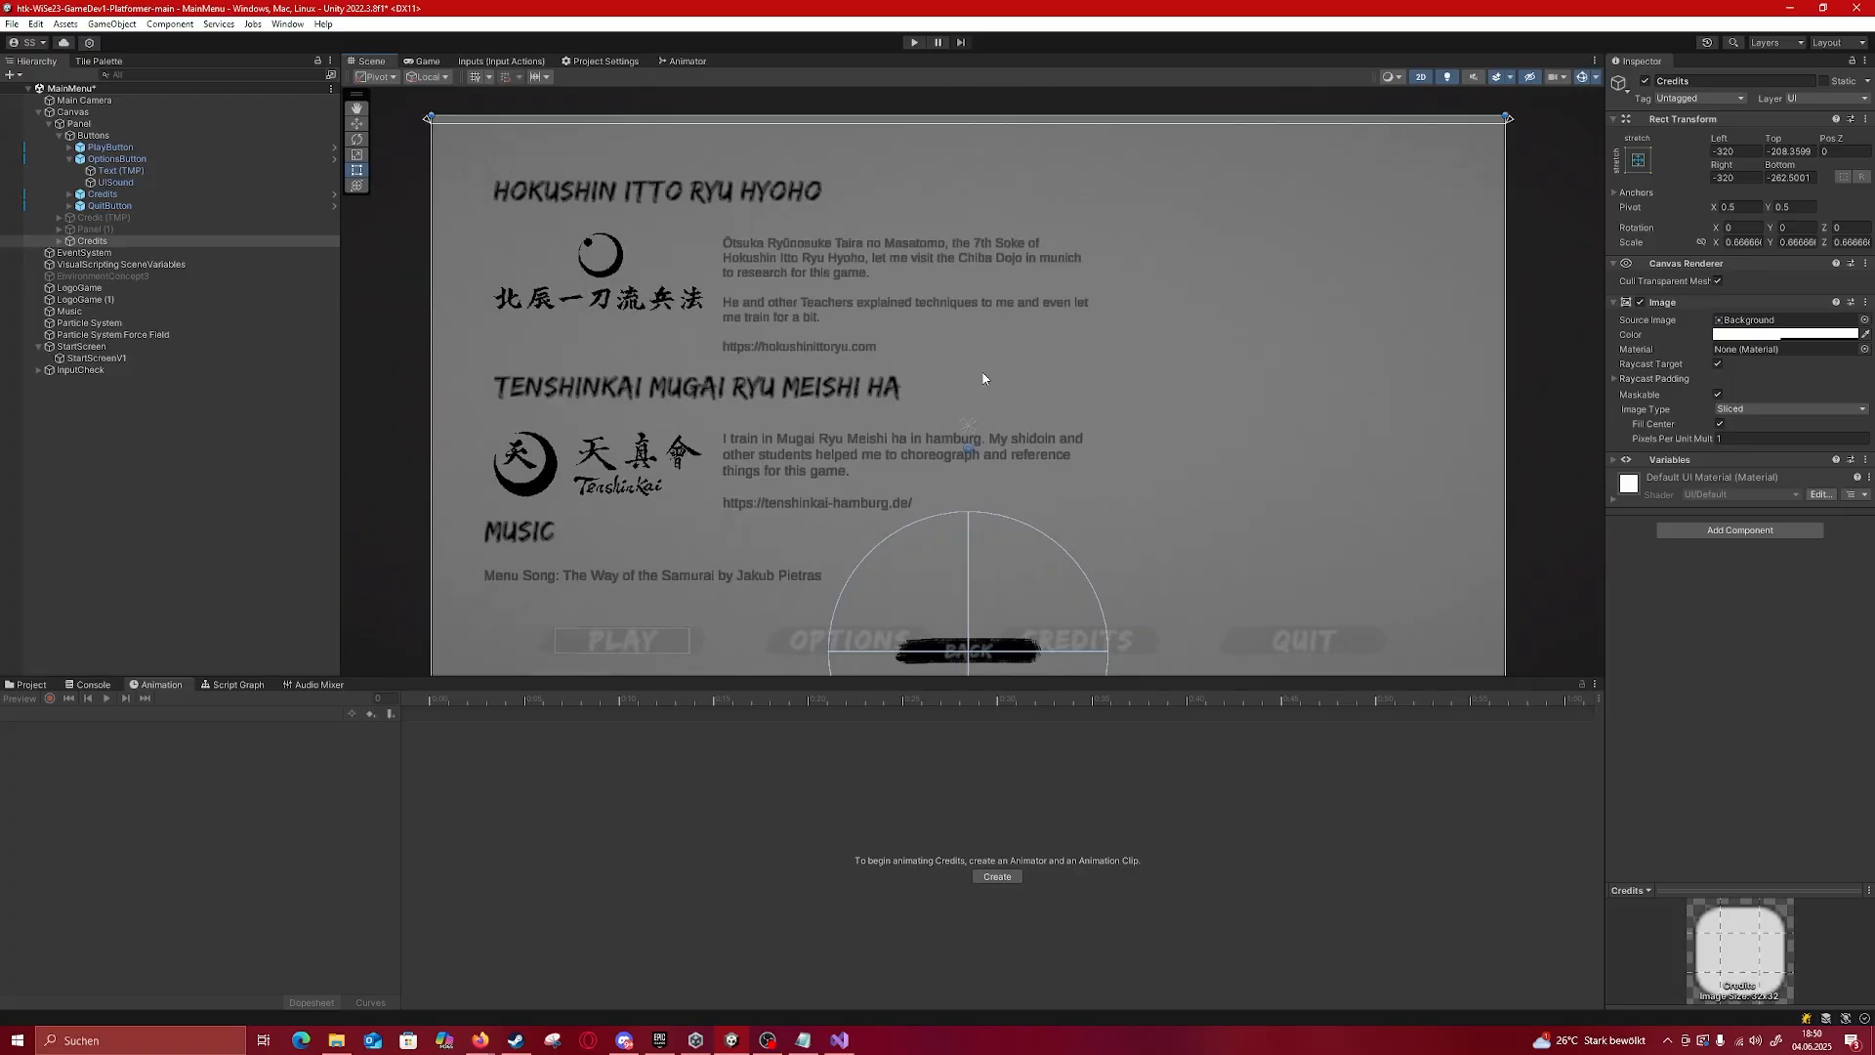
# Step: Examine the Music section and the overall layout of the Credits panel
pyautogui.scroll(-2, 629, 339)
pyautogui.moveTo(780, 457); pyautogui.dragTo(775, 403, button='middle')
pyautogui.scroll(10, 516, 520)
pyautogui.moveTo(523, 487); pyautogui.dragTo(567, 483, button='middle')
pyautogui.scroll(-7, 1031, 412)
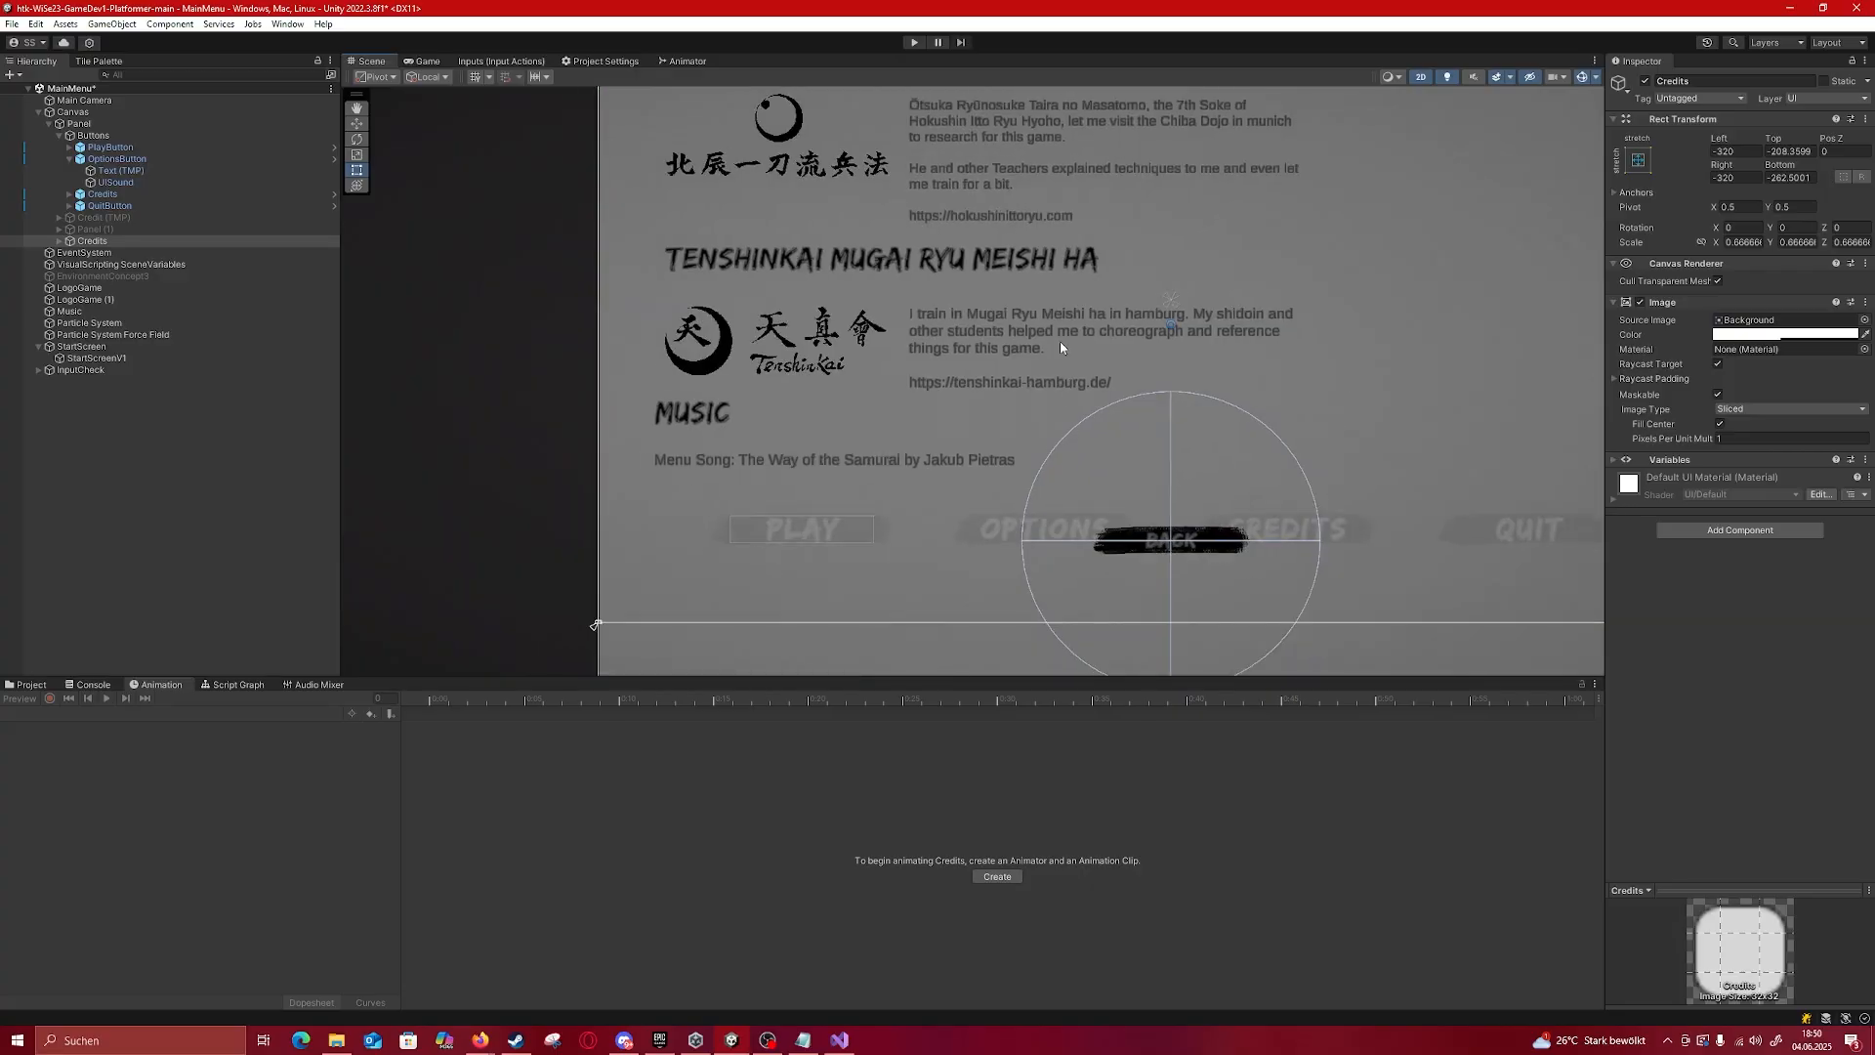
pyautogui.moveTo(1058, 341); pyautogui.dragTo(871, 416, button='middle')
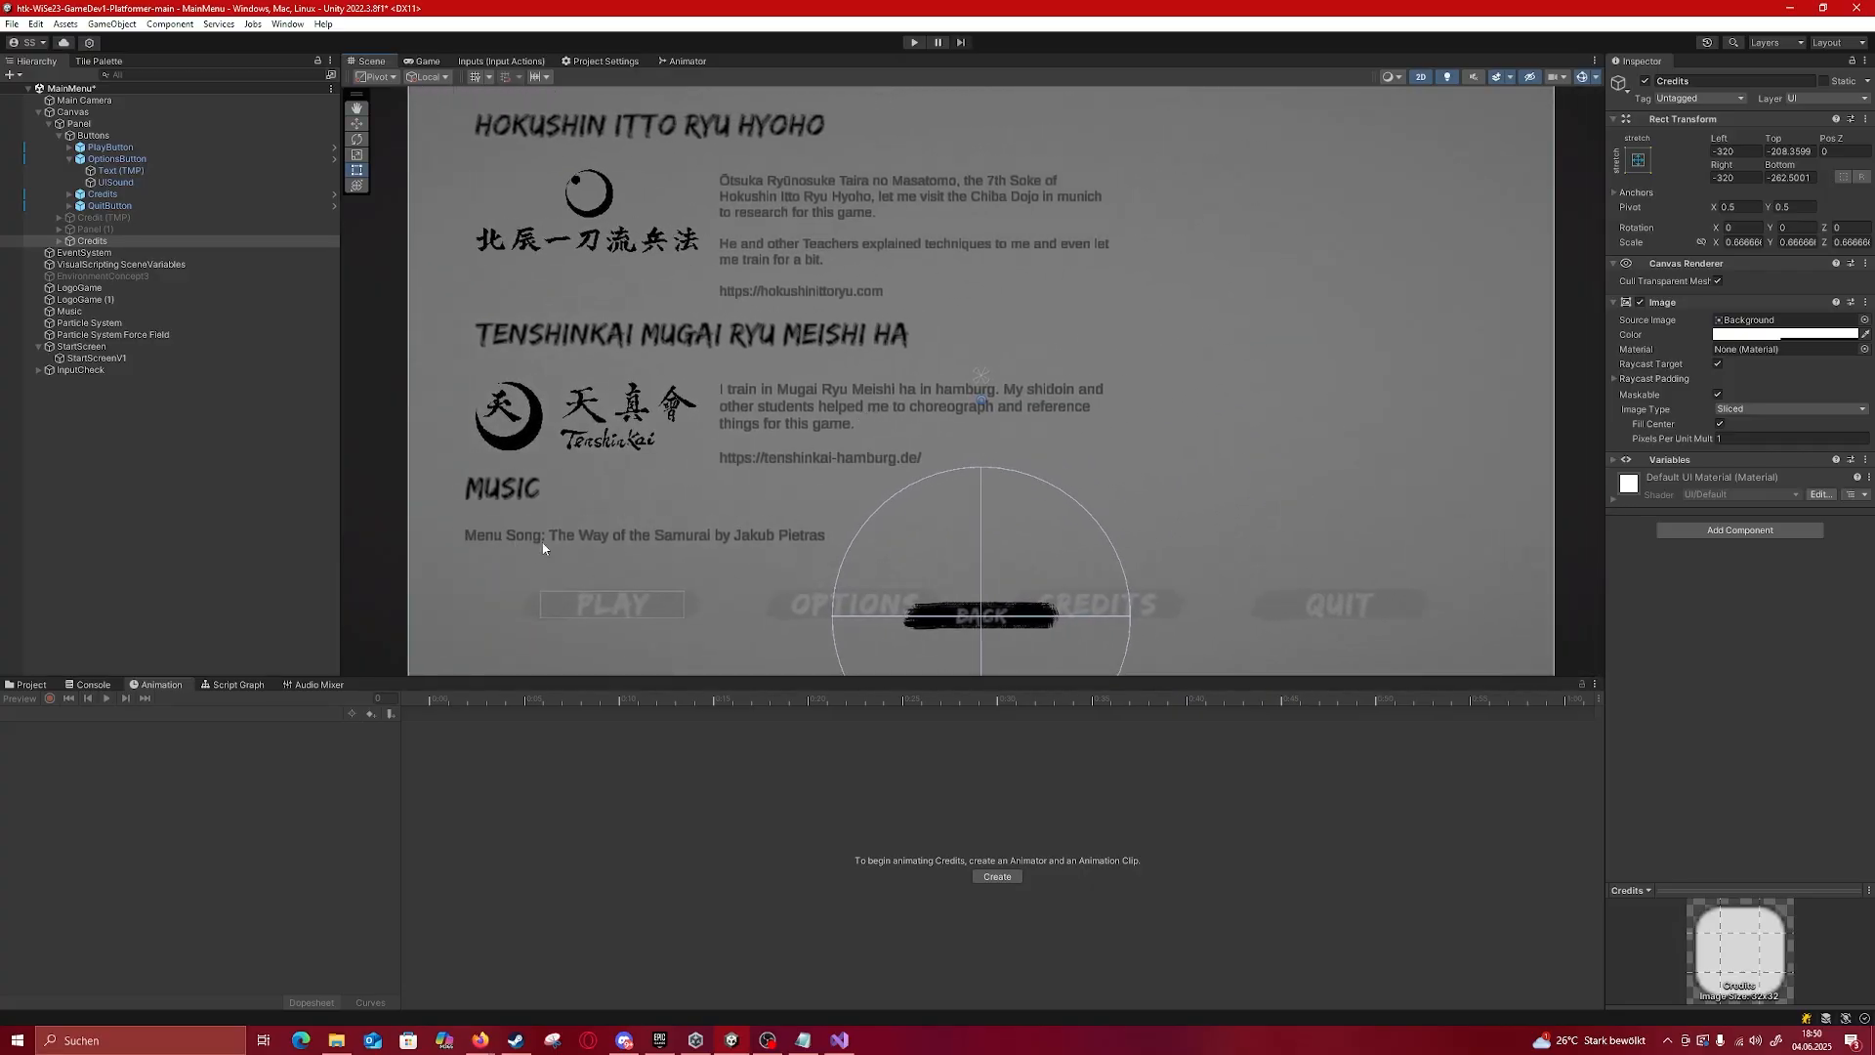
pyautogui.moveTo(543, 548); pyautogui.dragTo(427, 659, button='middle')
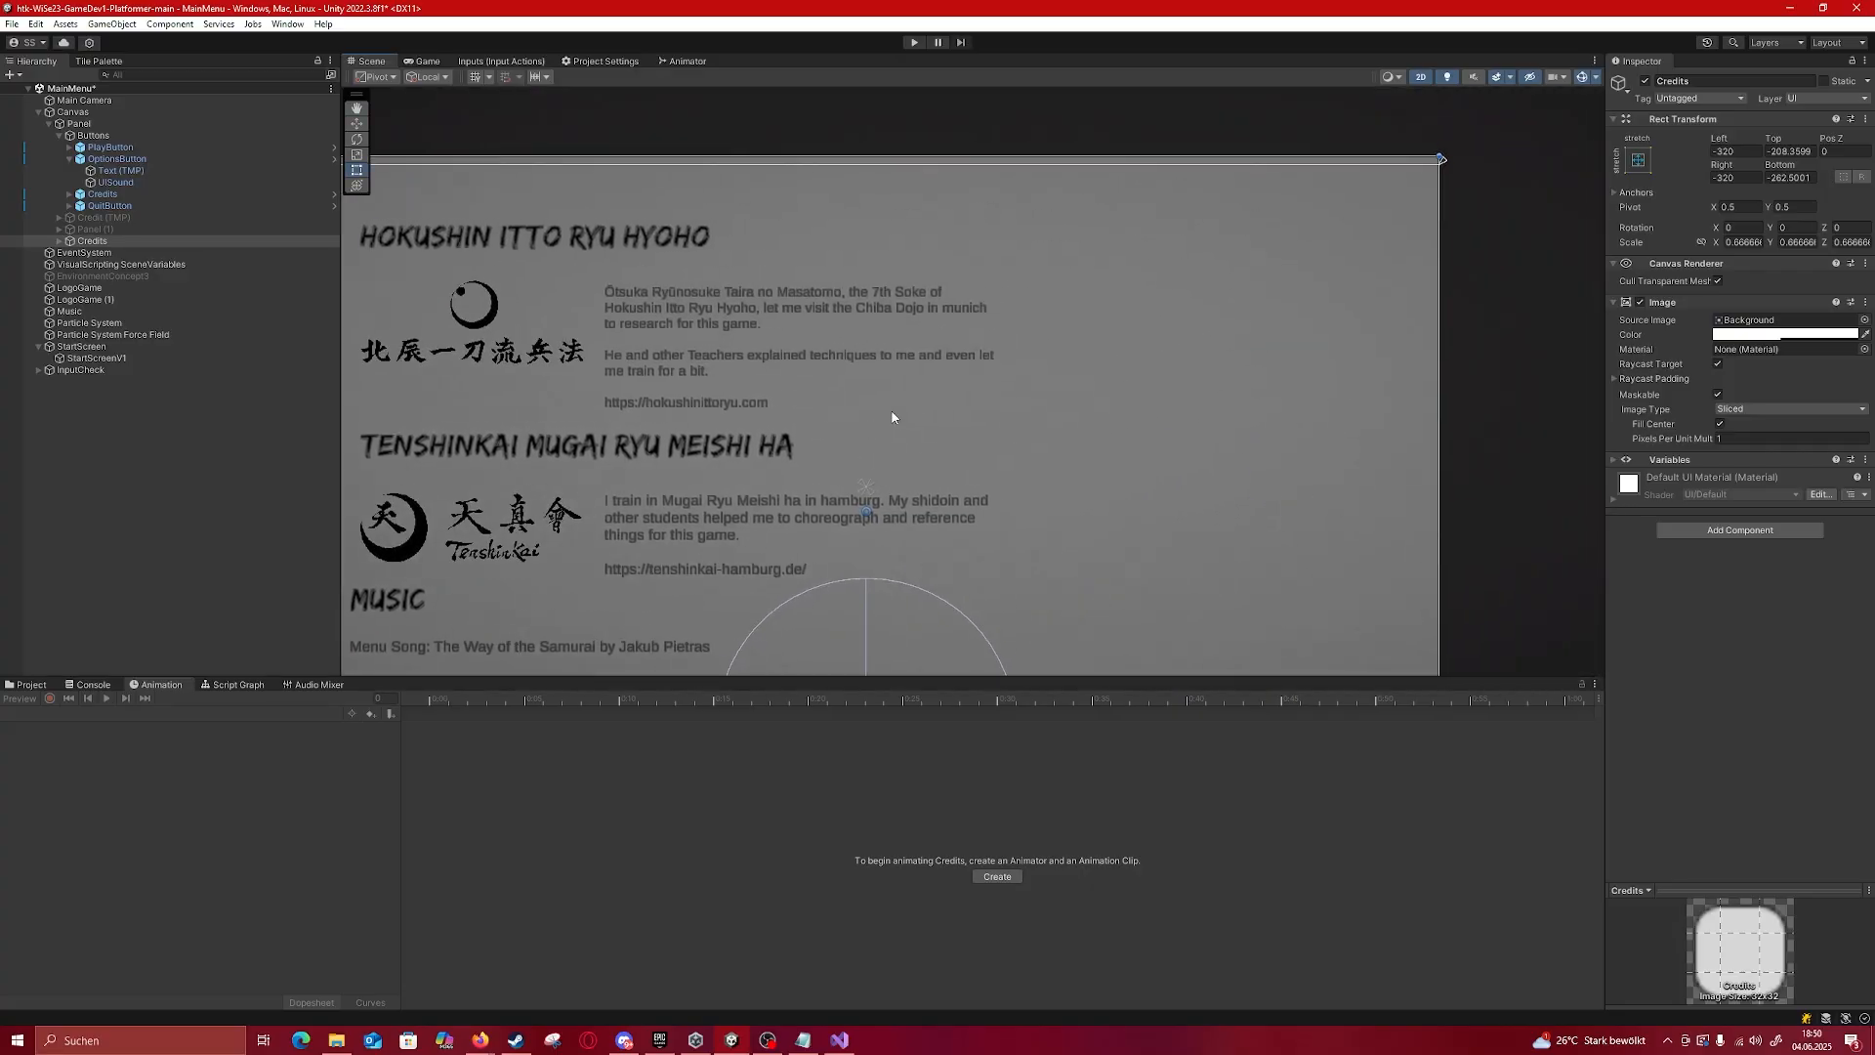
# Step: Deactivate the Credits panel and look over the title artwork with the game logo
pyautogui.click(1649, 81)
pyautogui.scroll(-2, 800, 529)
pyautogui.moveTo(801, 530); pyautogui.dragTo(1172, 292, button='middle')
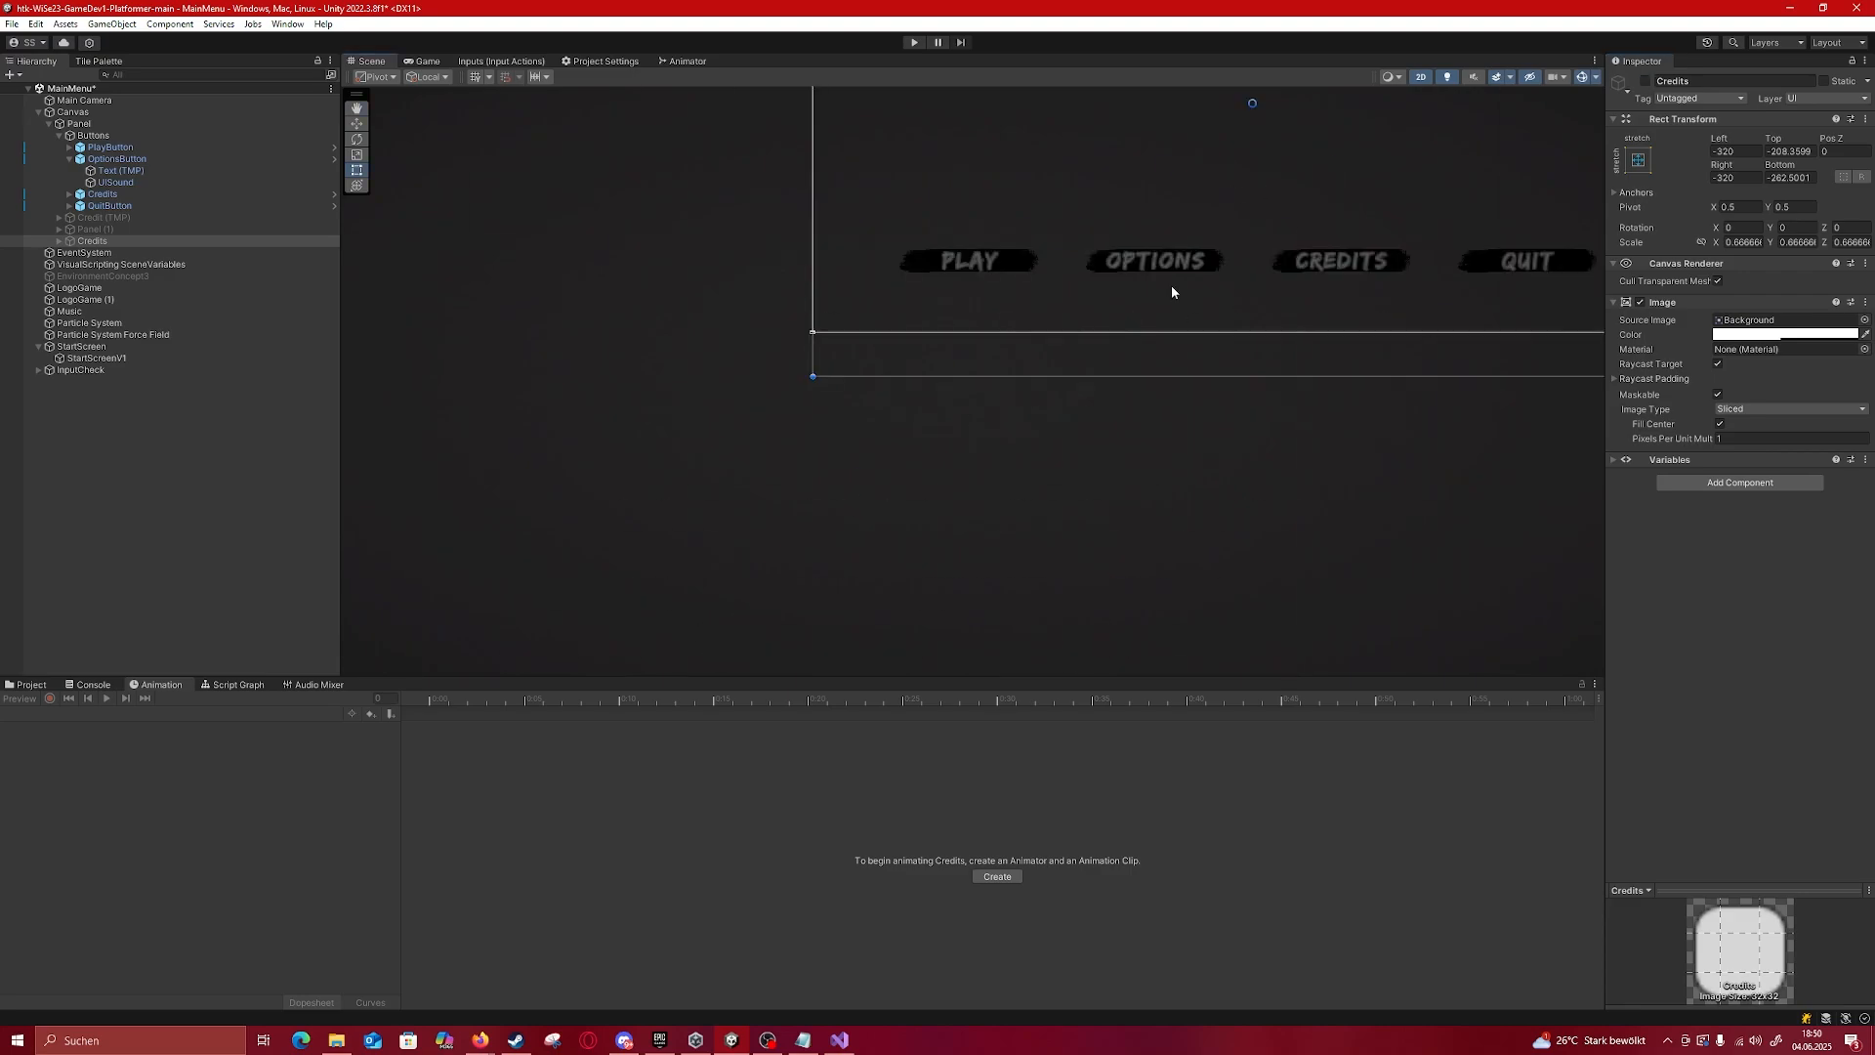
pyautogui.scroll(5, 786, 310)
pyautogui.scroll(10, 787, 295)
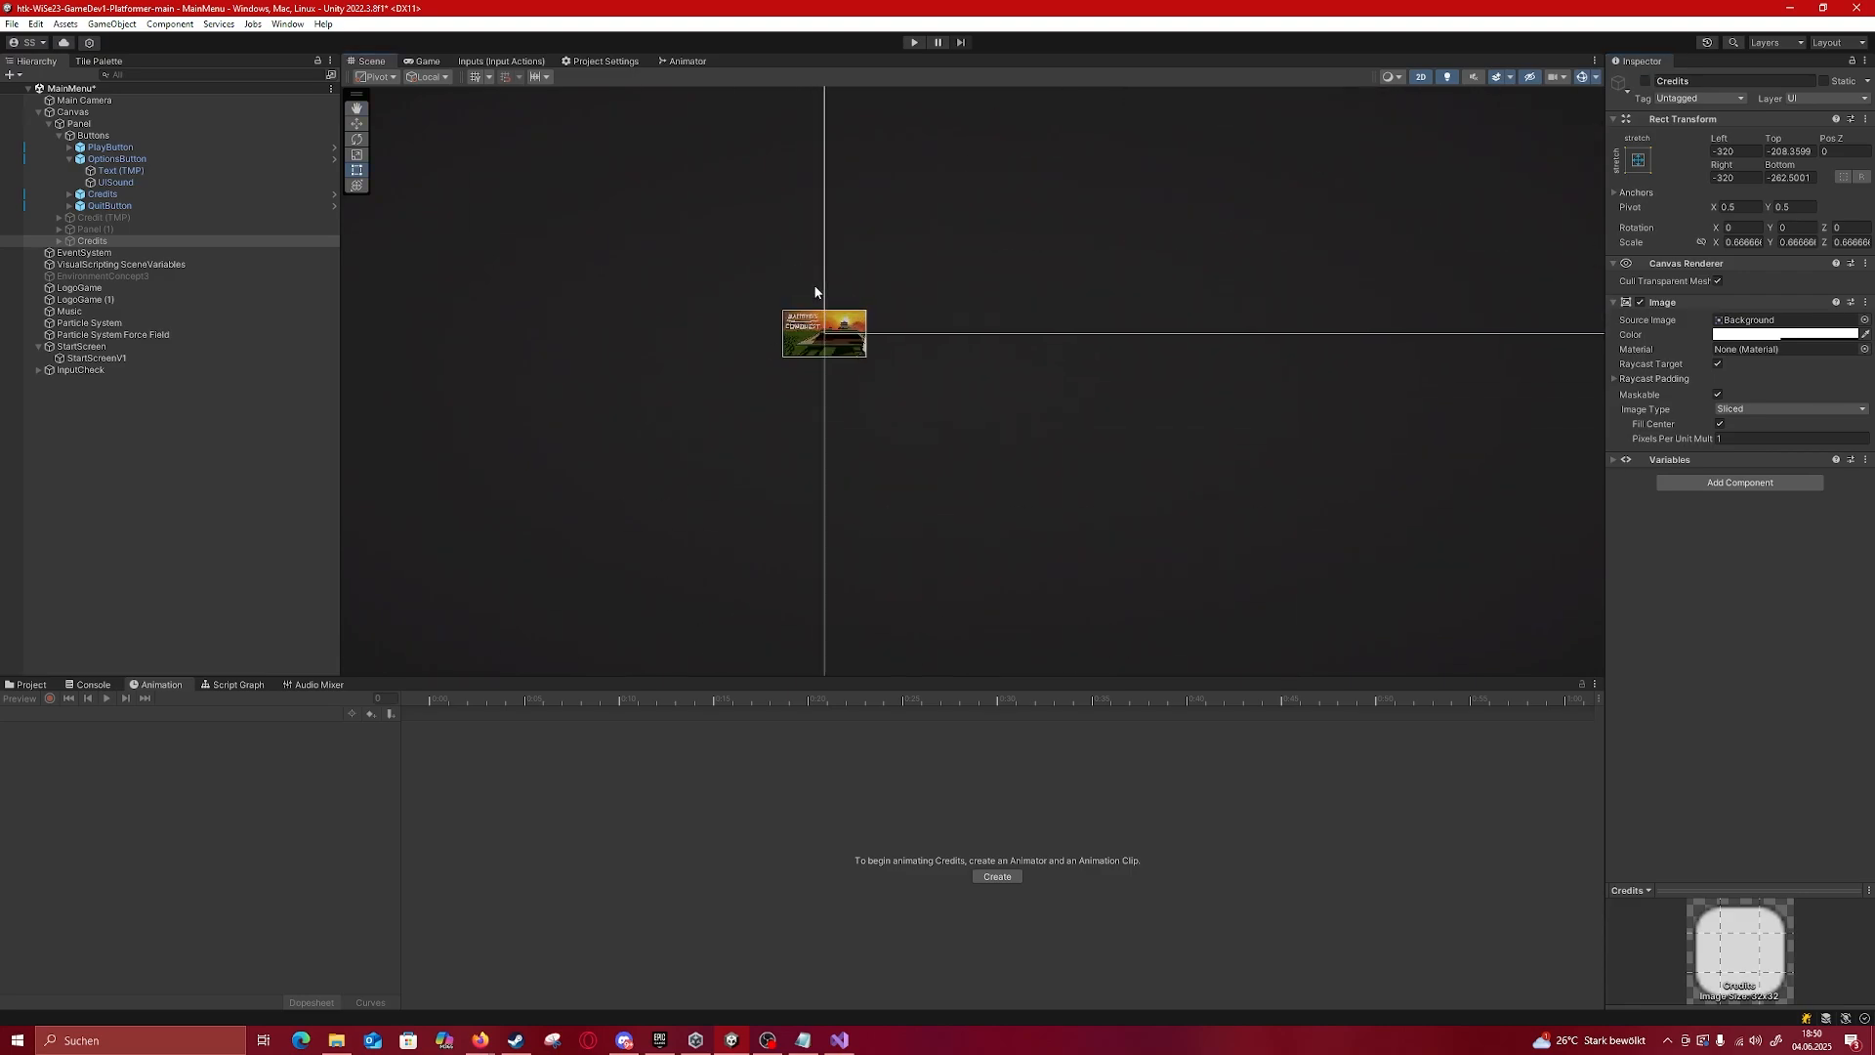
pyautogui.scroll(3, 812, 391)
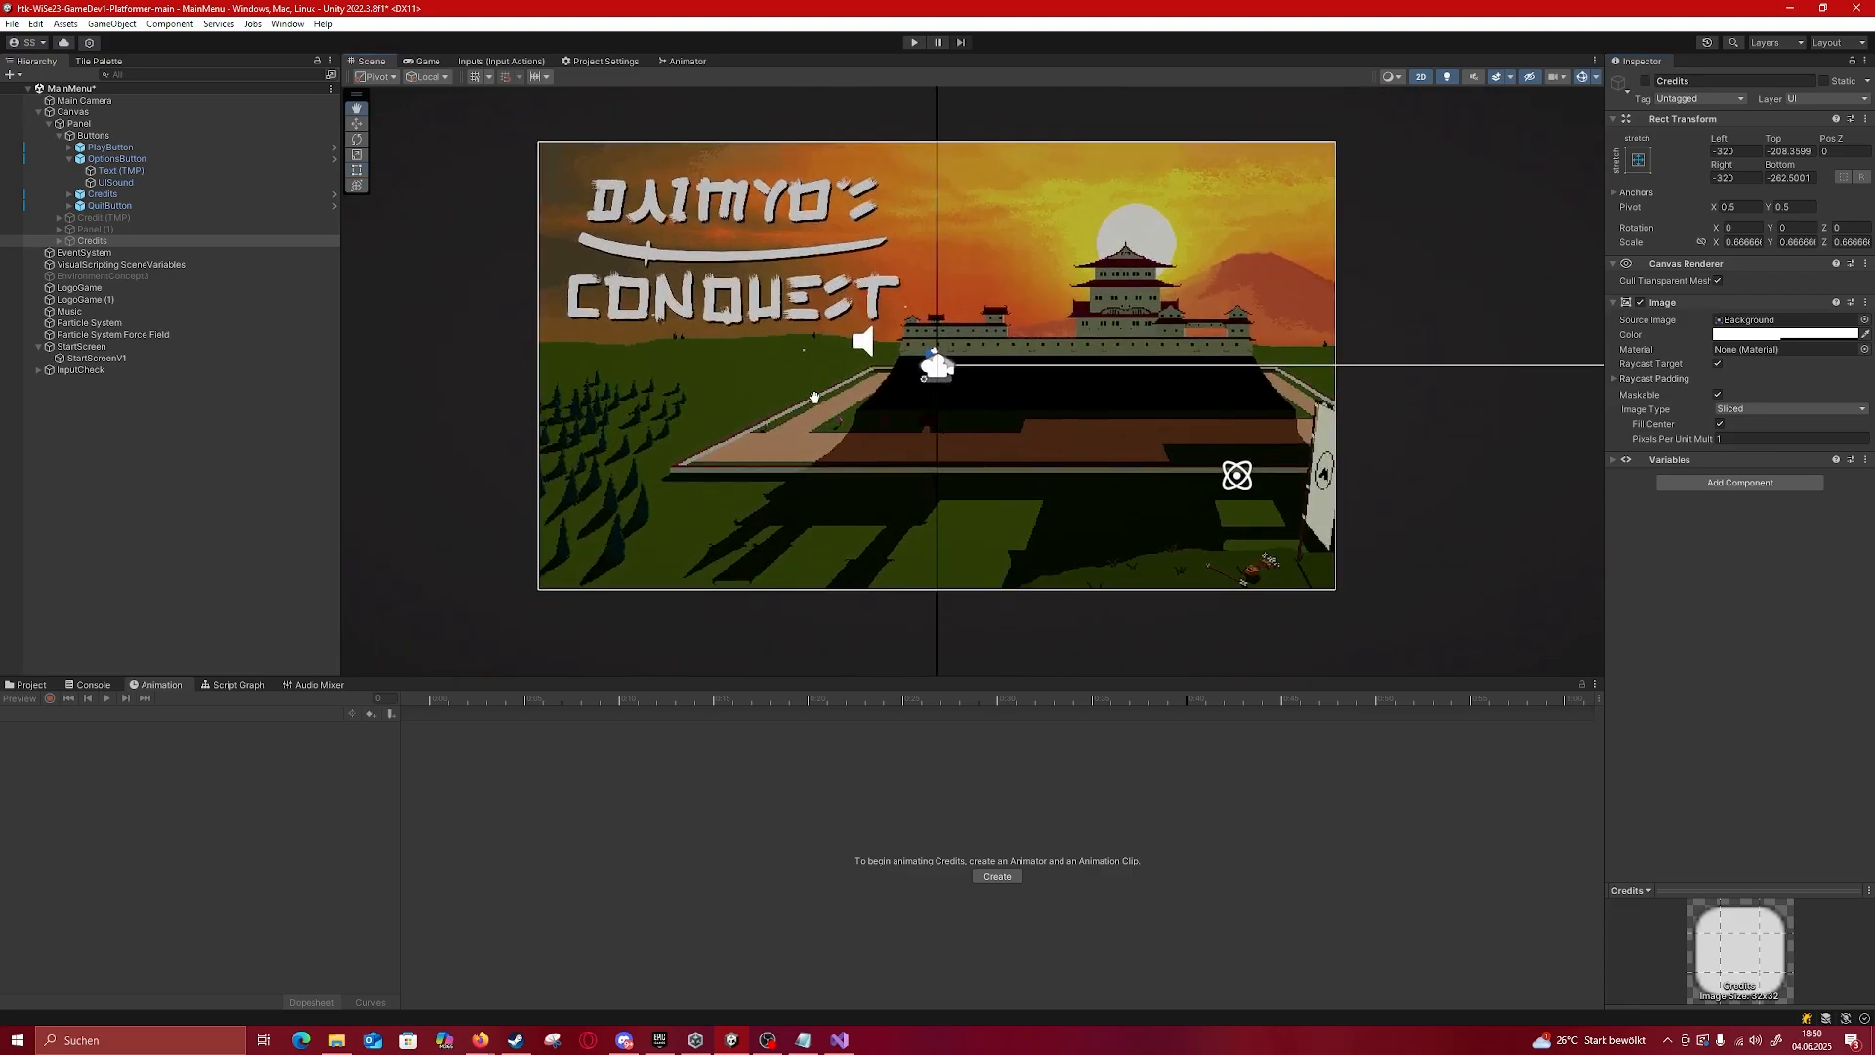
# Step: Open the Scenes folder in the project's assets
pyautogui.click(30, 684)
pyautogui.click(504, 839)
pyautogui.click(168, 714)
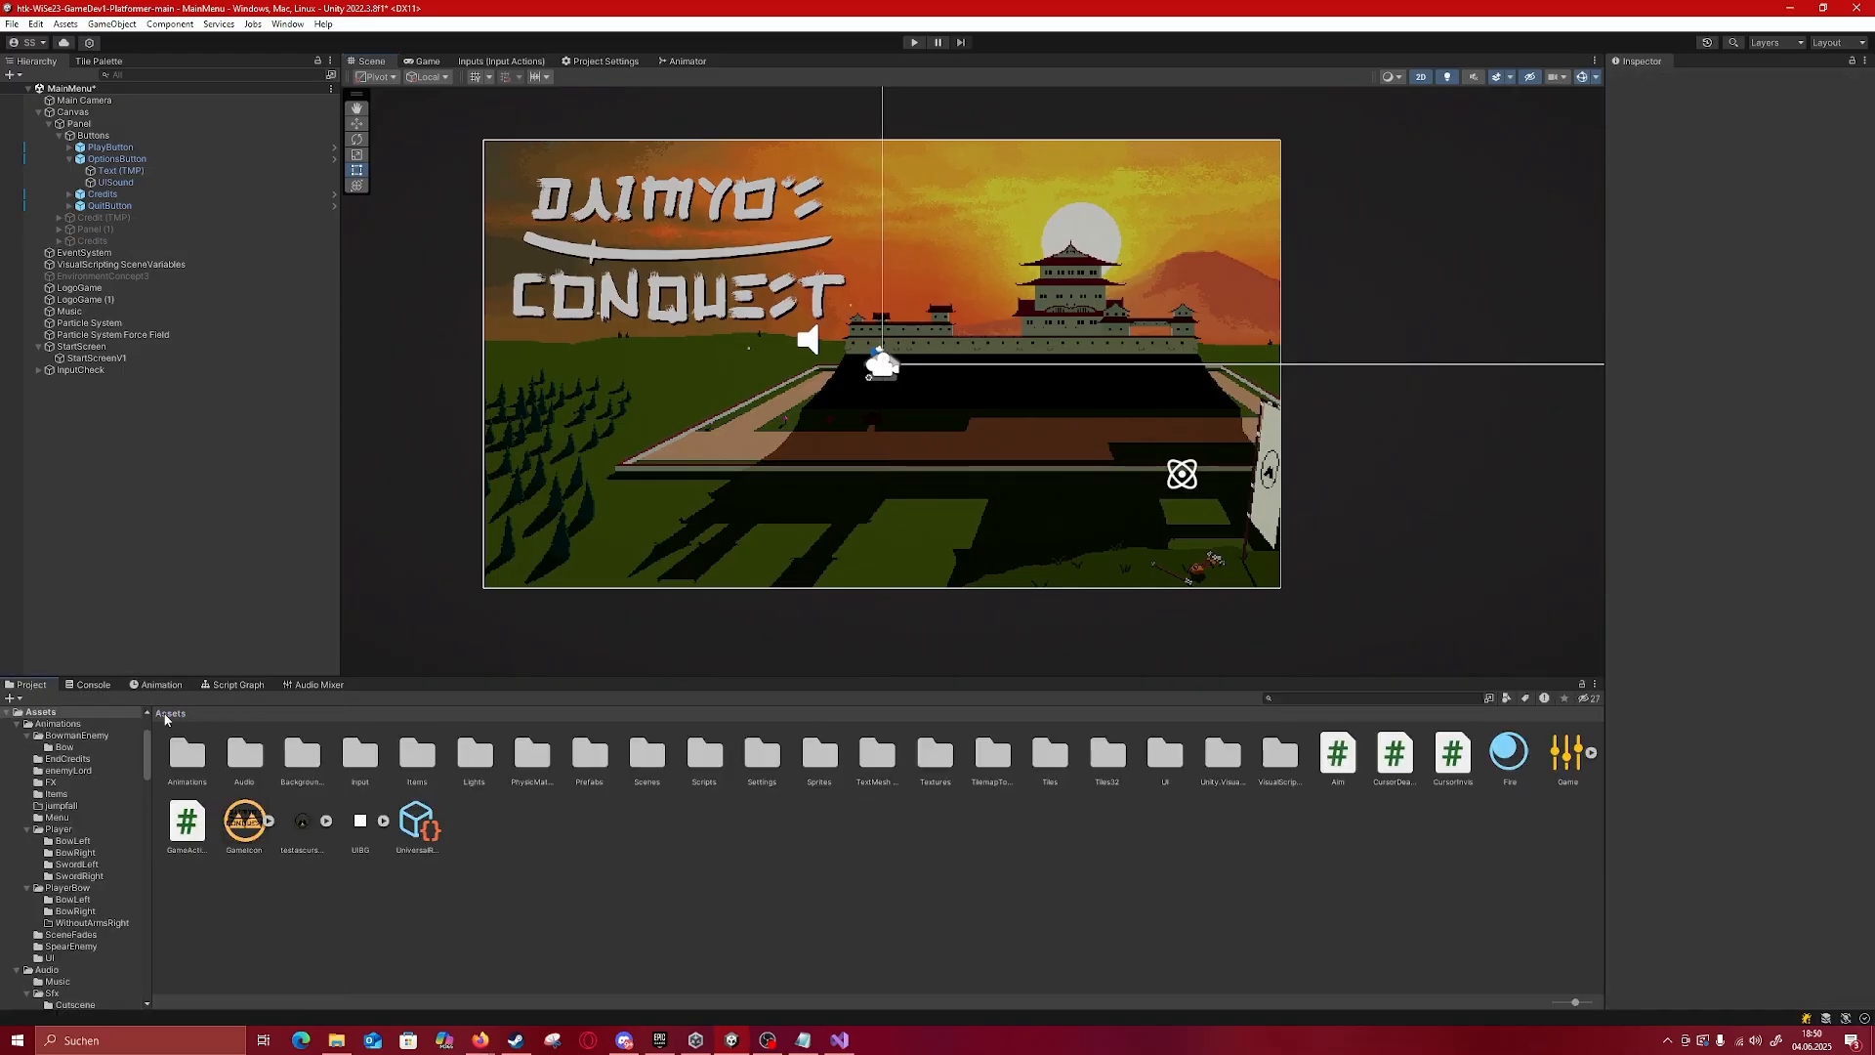
pyautogui.doubleClick(650, 762)
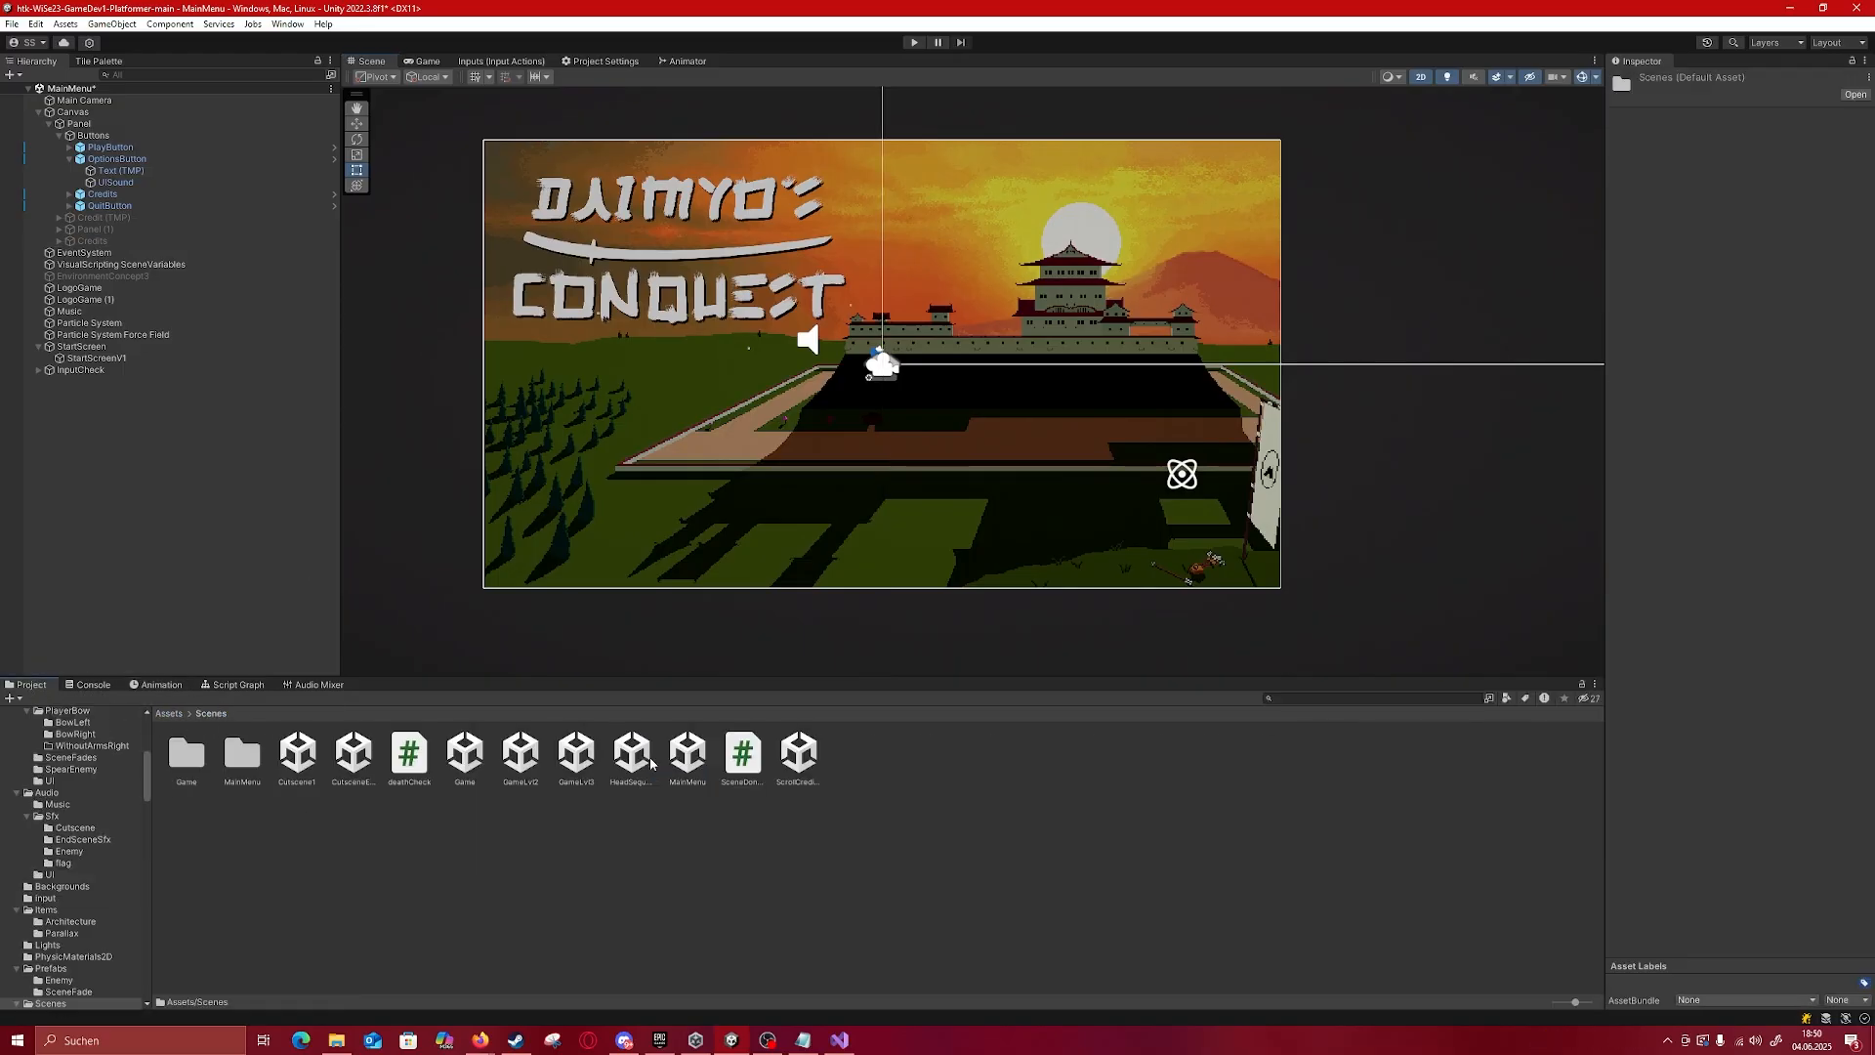
pyautogui.click(461, 903)
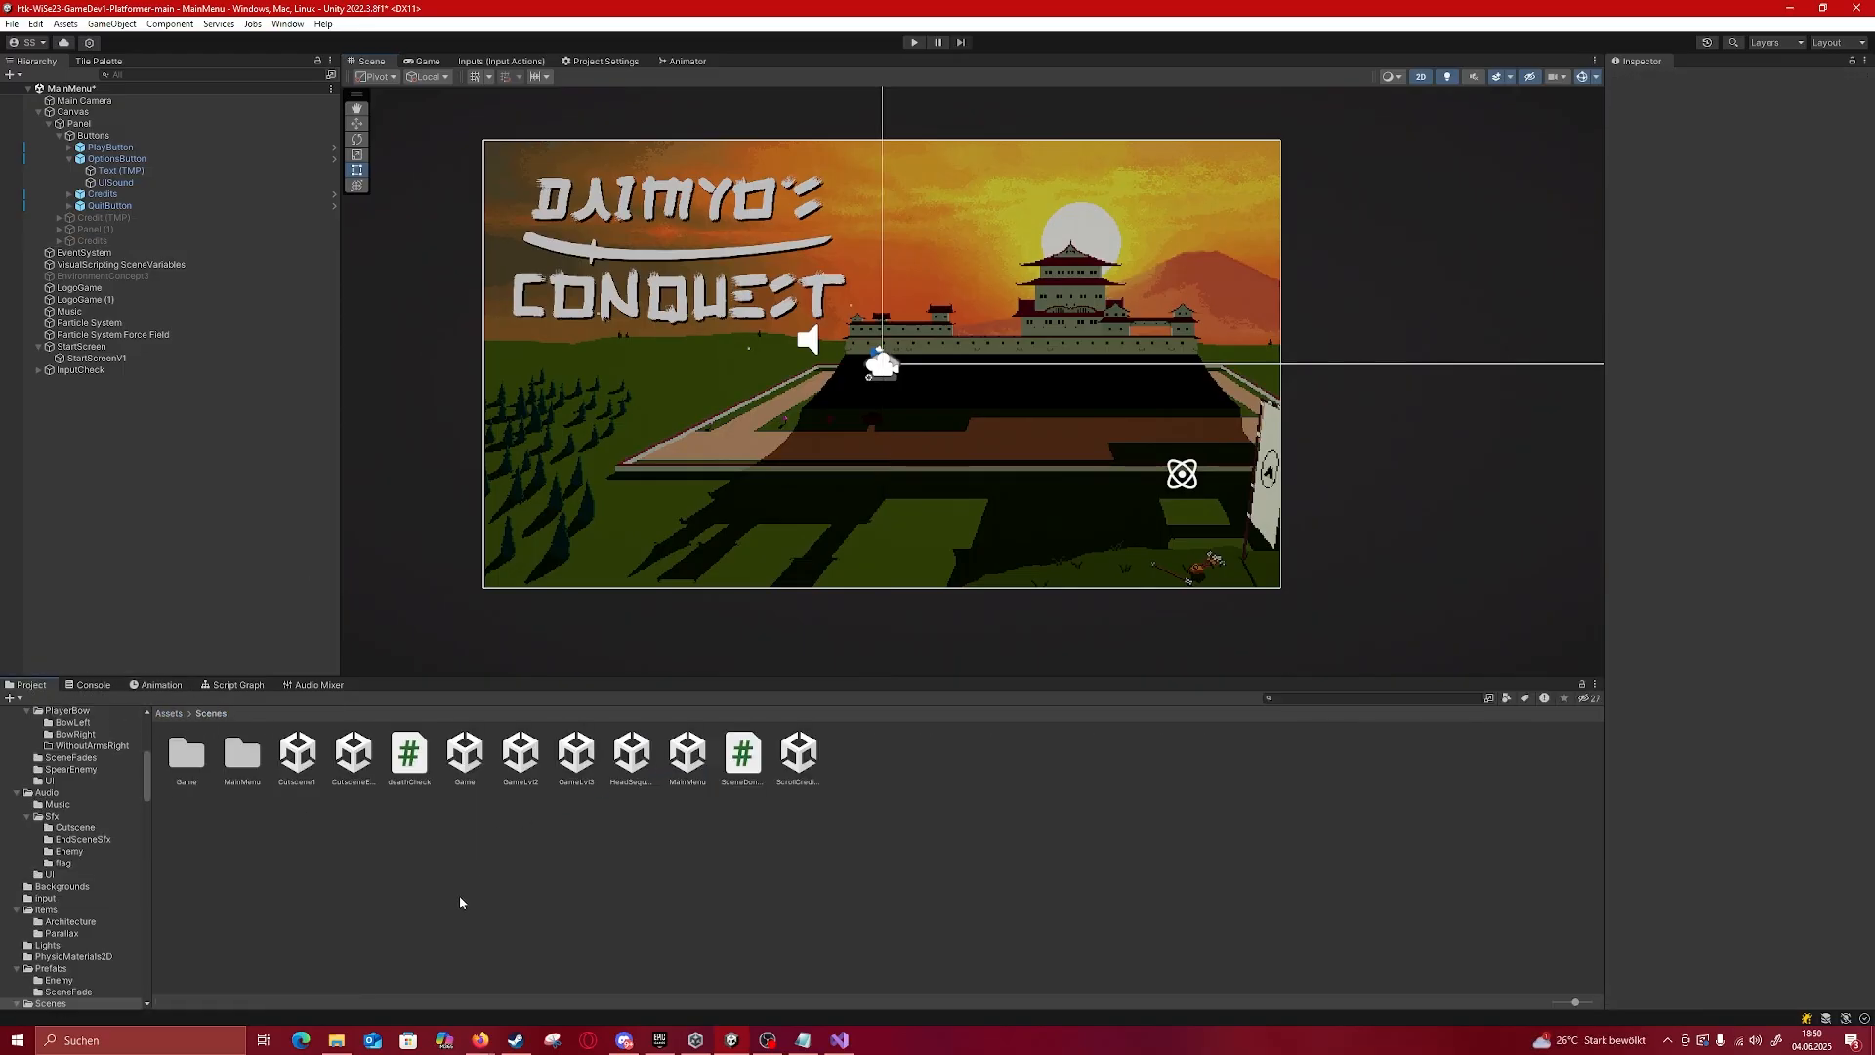
# Step: Inspect the MainMenu, HeadSequence and ScrollCredits scene assets one after another
pyautogui.click(687, 754)
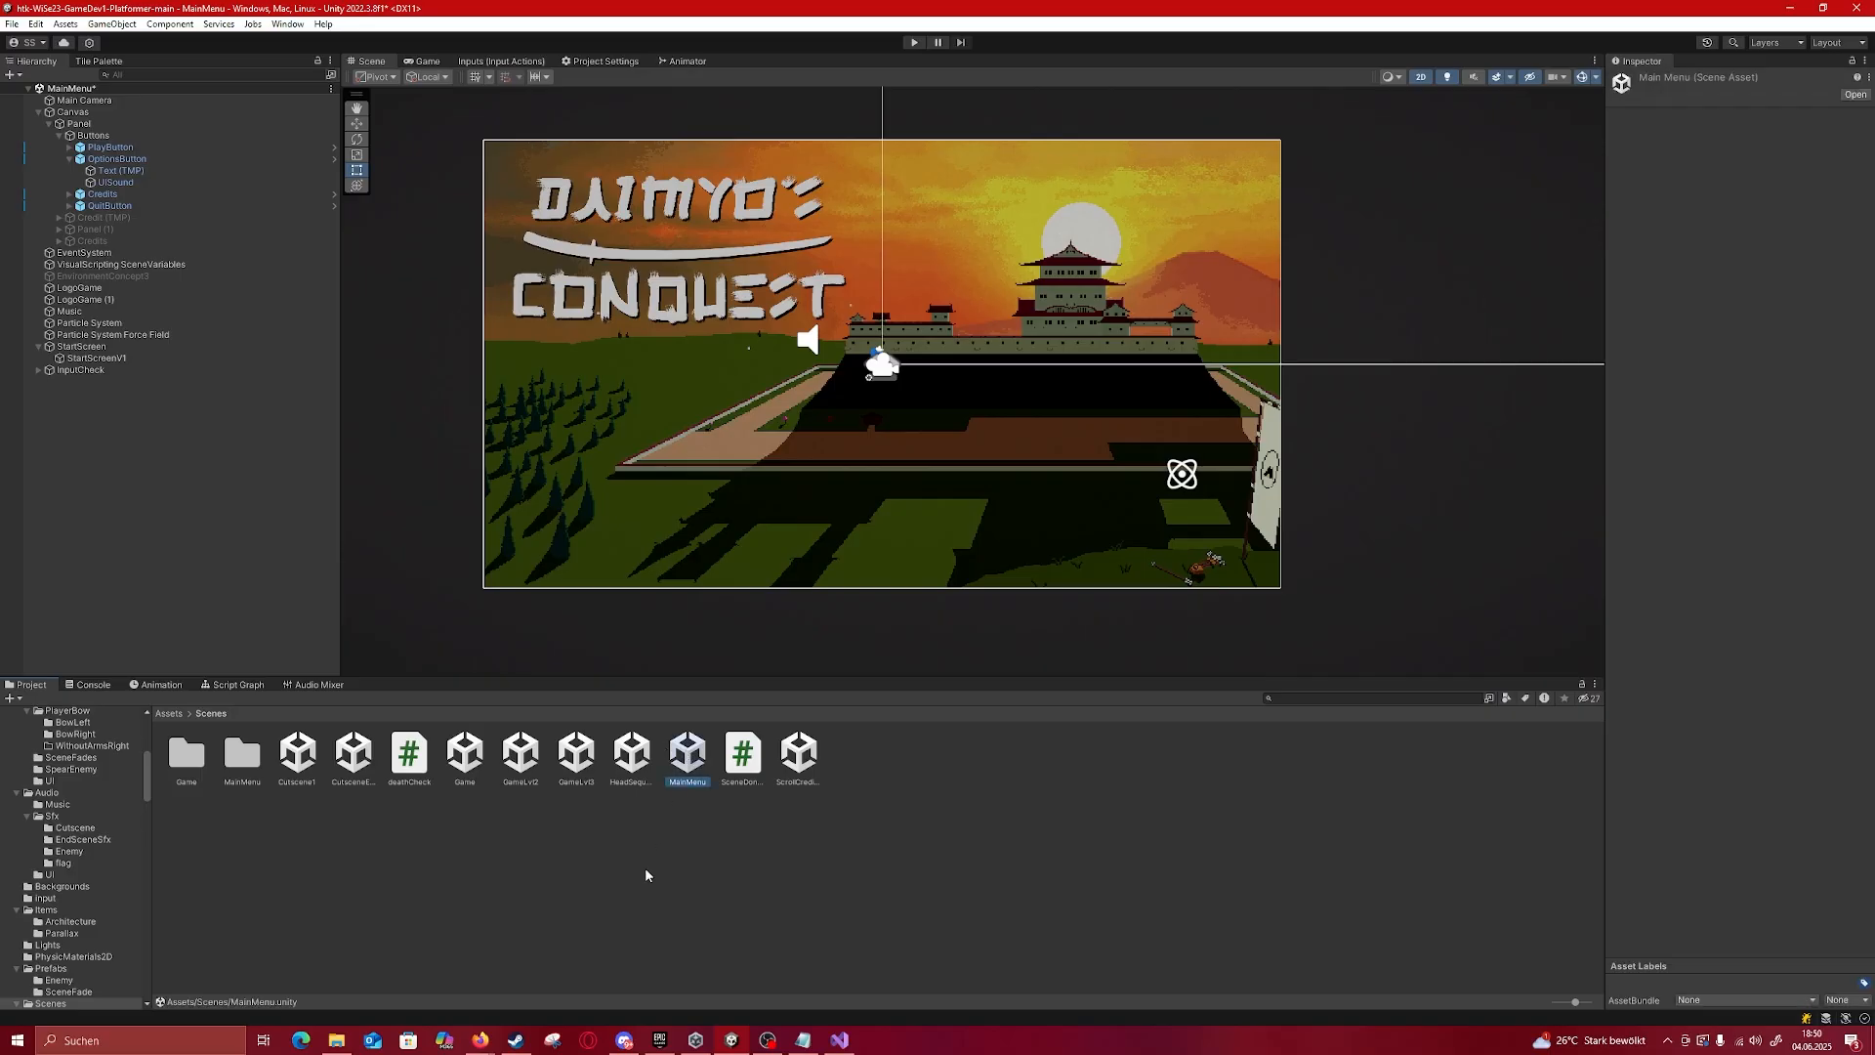
pyautogui.click(430, 852)
pyautogui.click(630, 750)
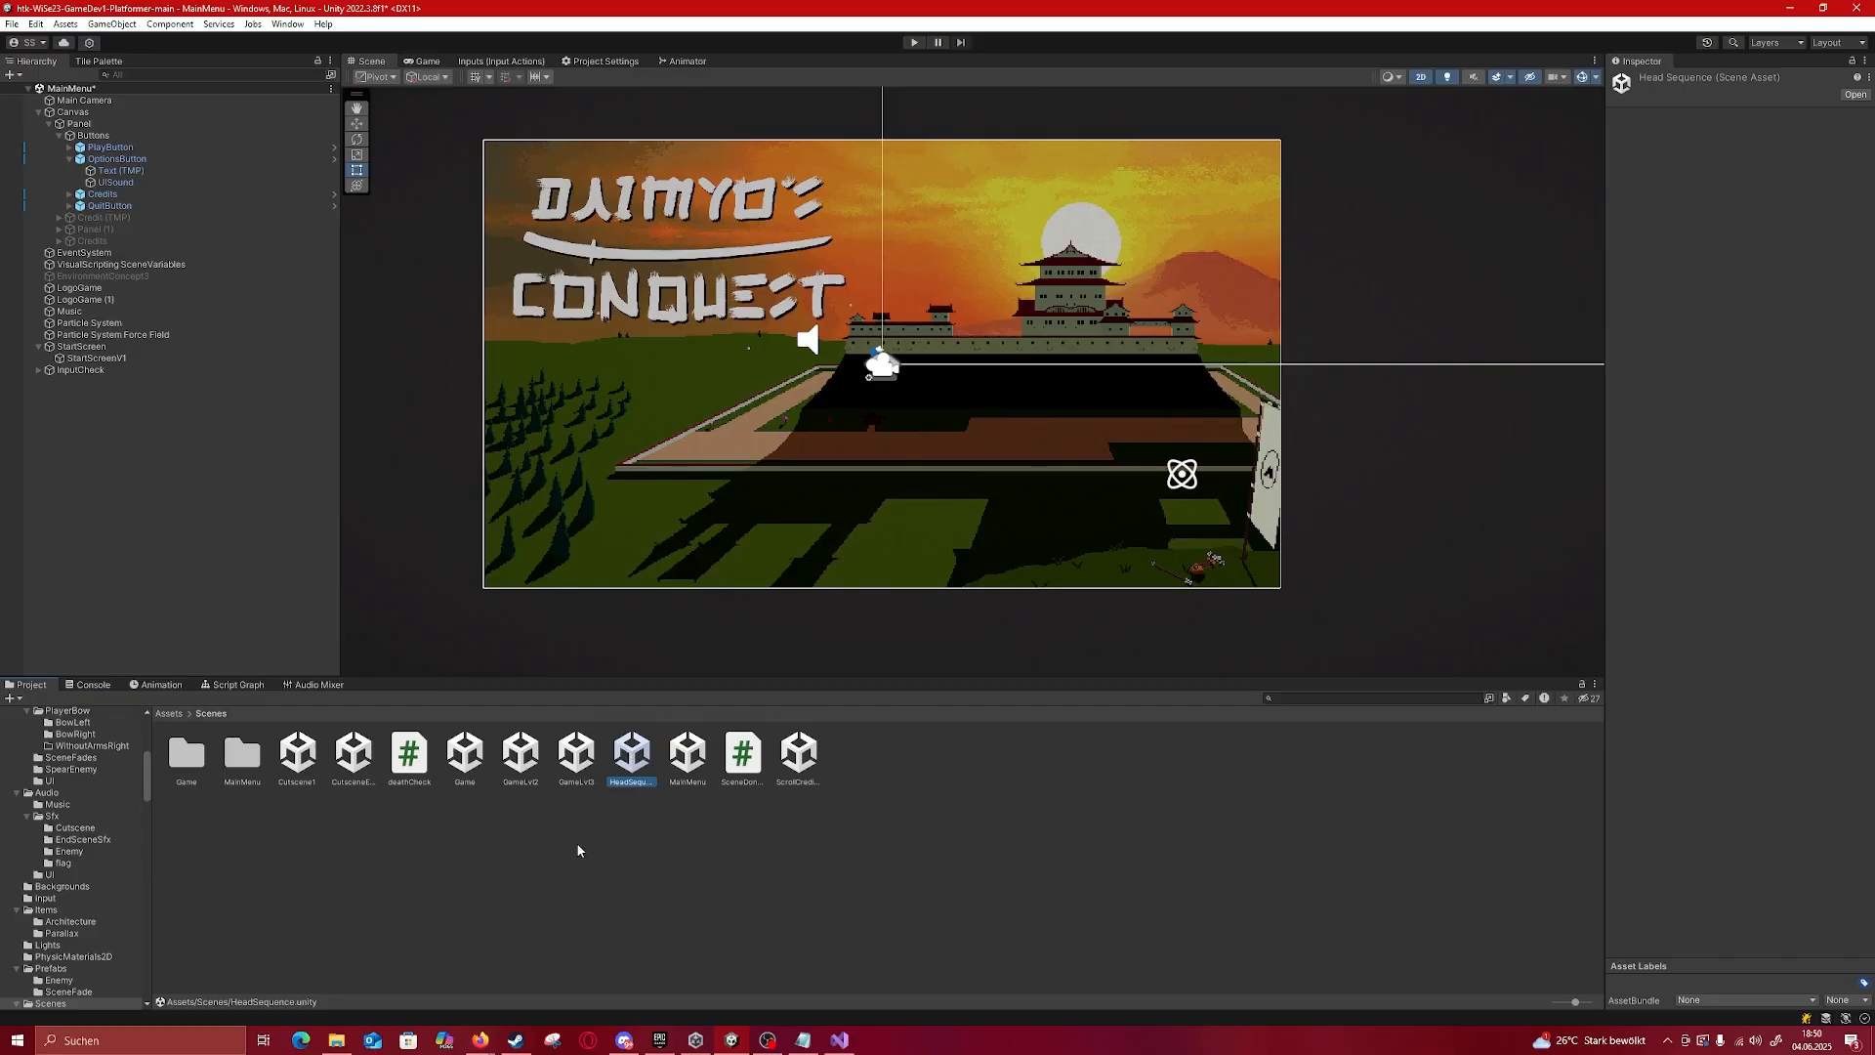
pyautogui.click(800, 756)
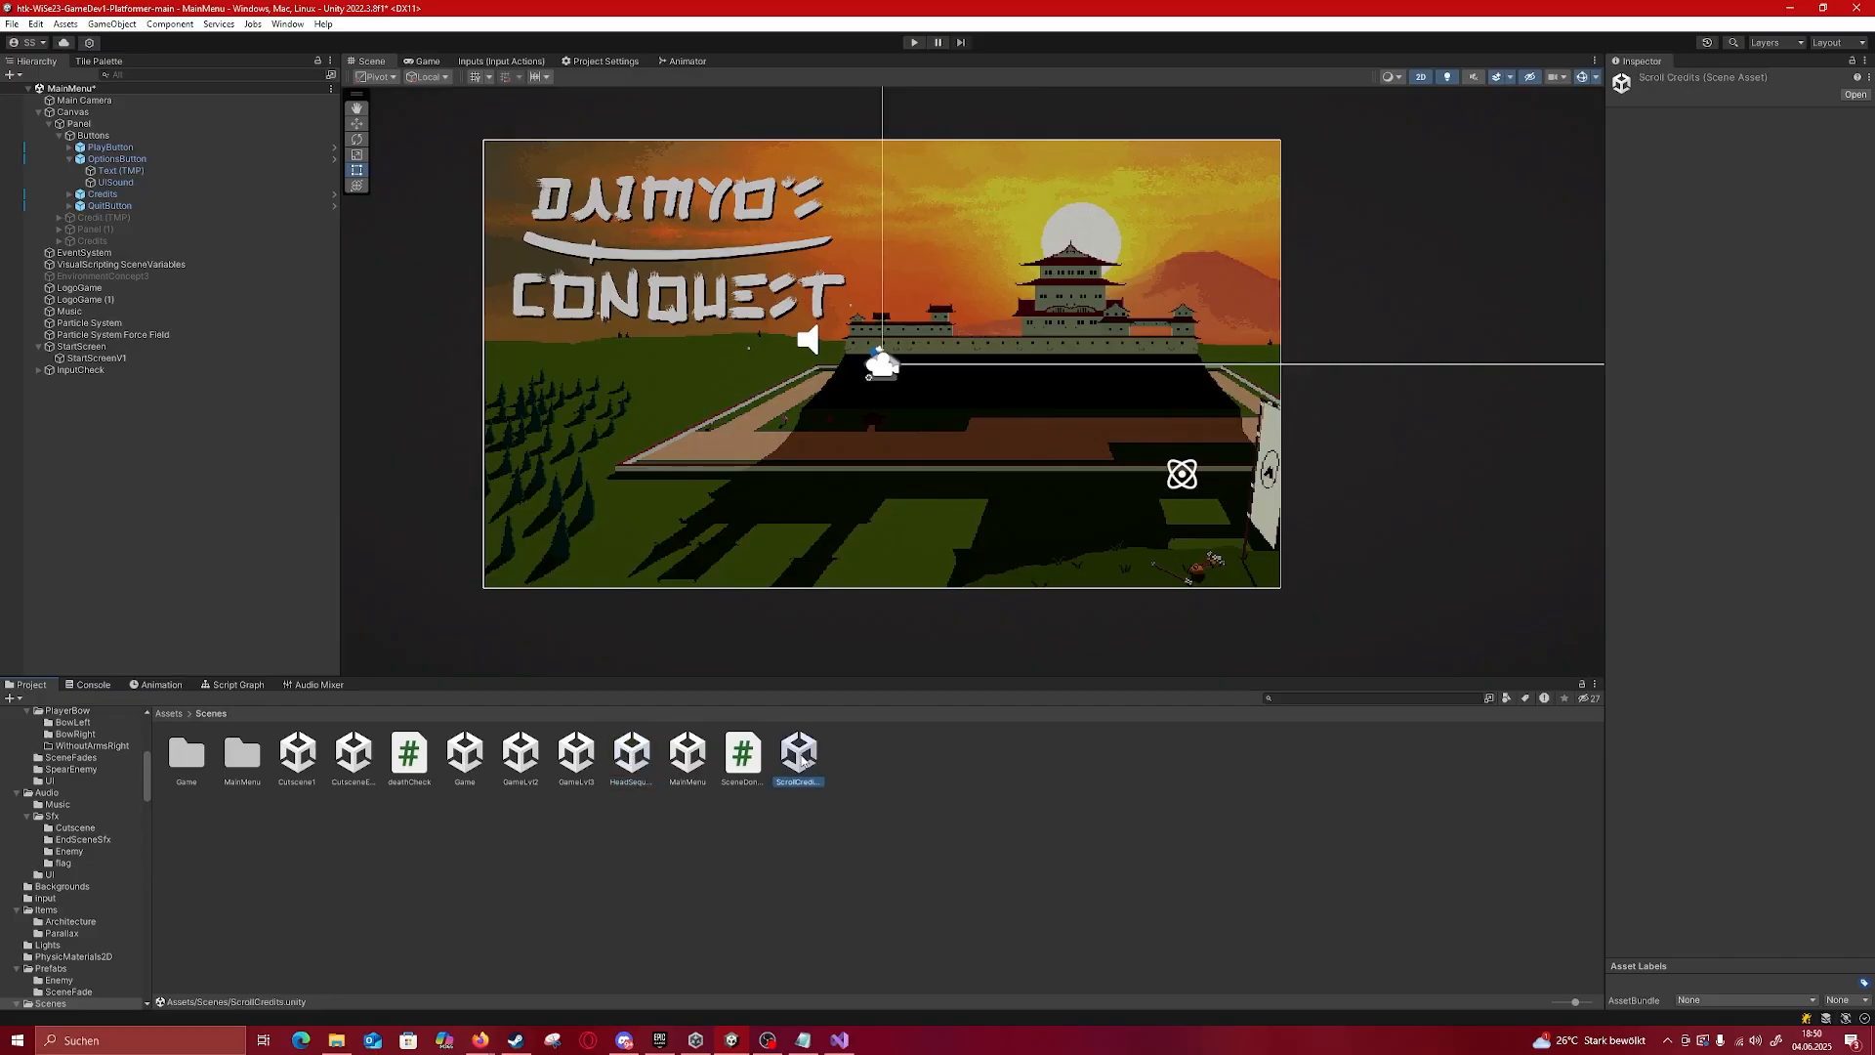
# Step: Open the Cutscene1 scene from the Scenes folder
pyautogui.click(301, 771)
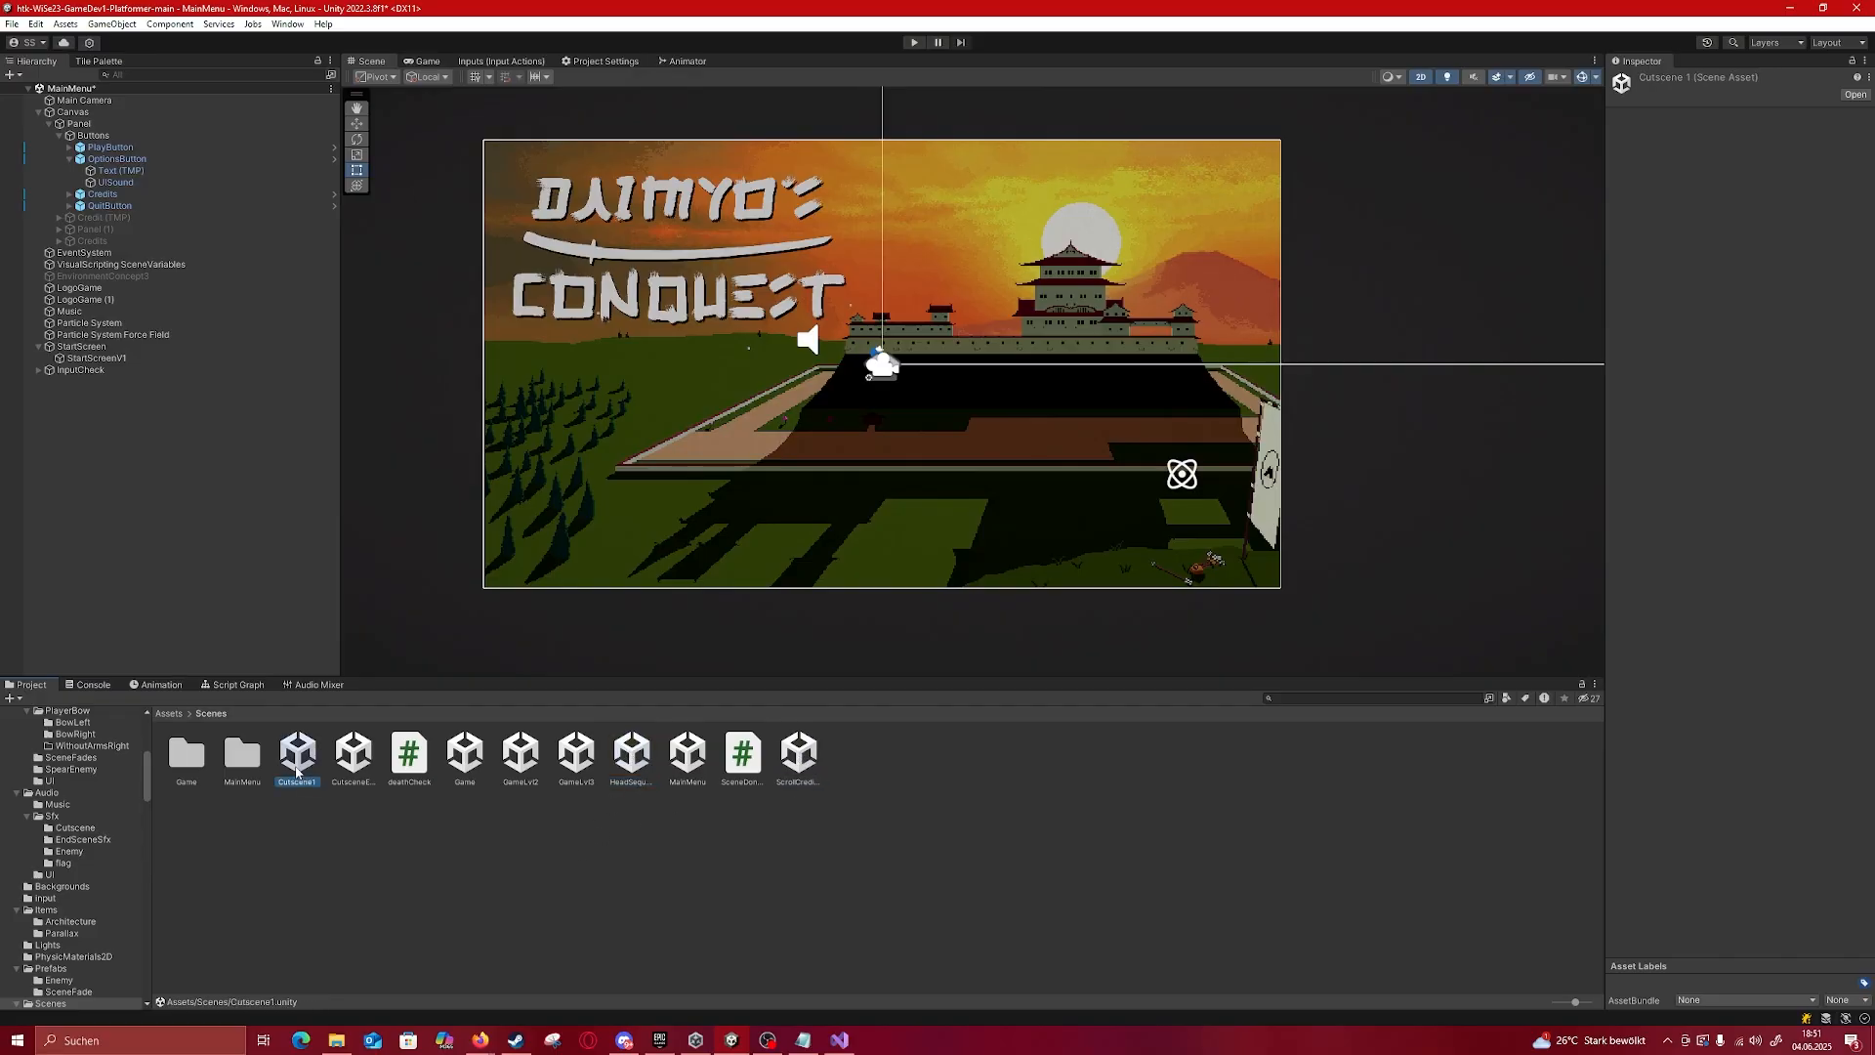
pyautogui.doubleClick(296, 772)
pyautogui.click(995, 547)
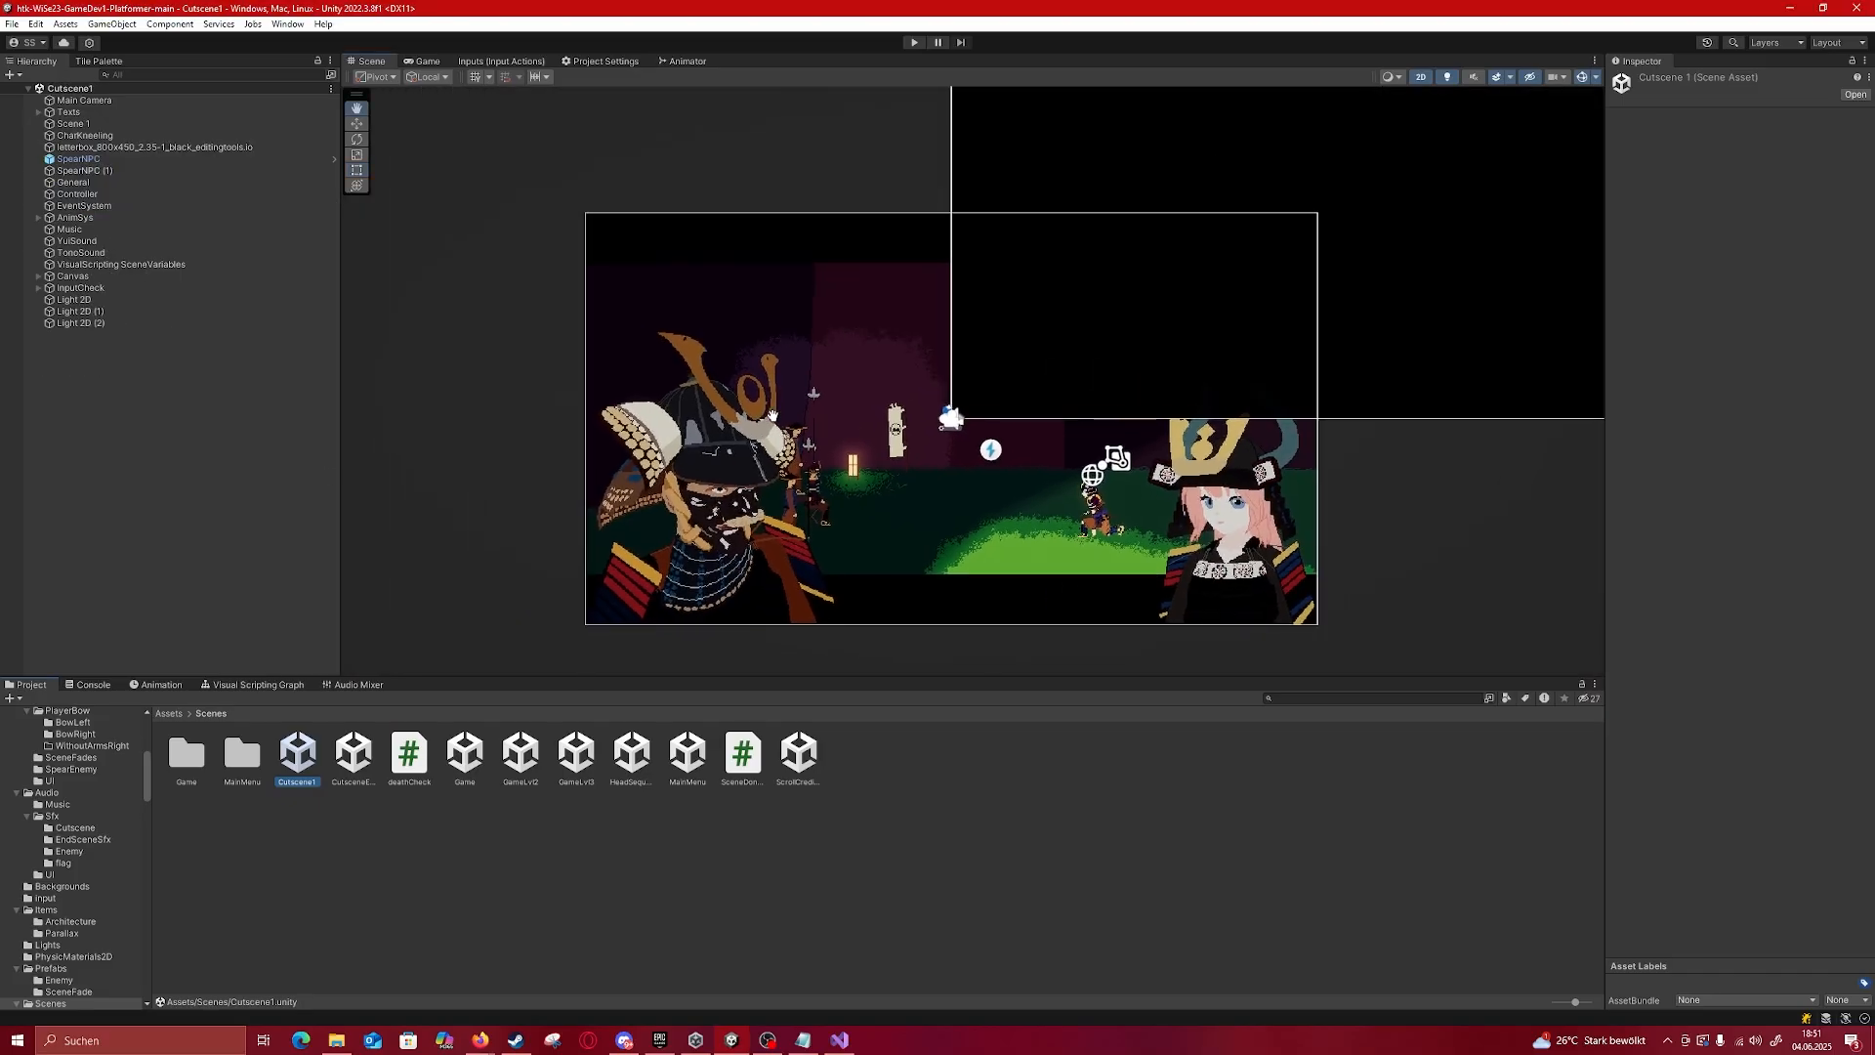
# Step: Examine the Cutscene1 stage with its two large samurai portraits and the small characters between them
pyautogui.scroll(7, 762, 425)
pyautogui.moveTo(819, 511); pyautogui.dragTo(683, 439, button='middle')
pyautogui.scroll(-4, 518, 405)
pyautogui.scroll(-3, 450, 391)
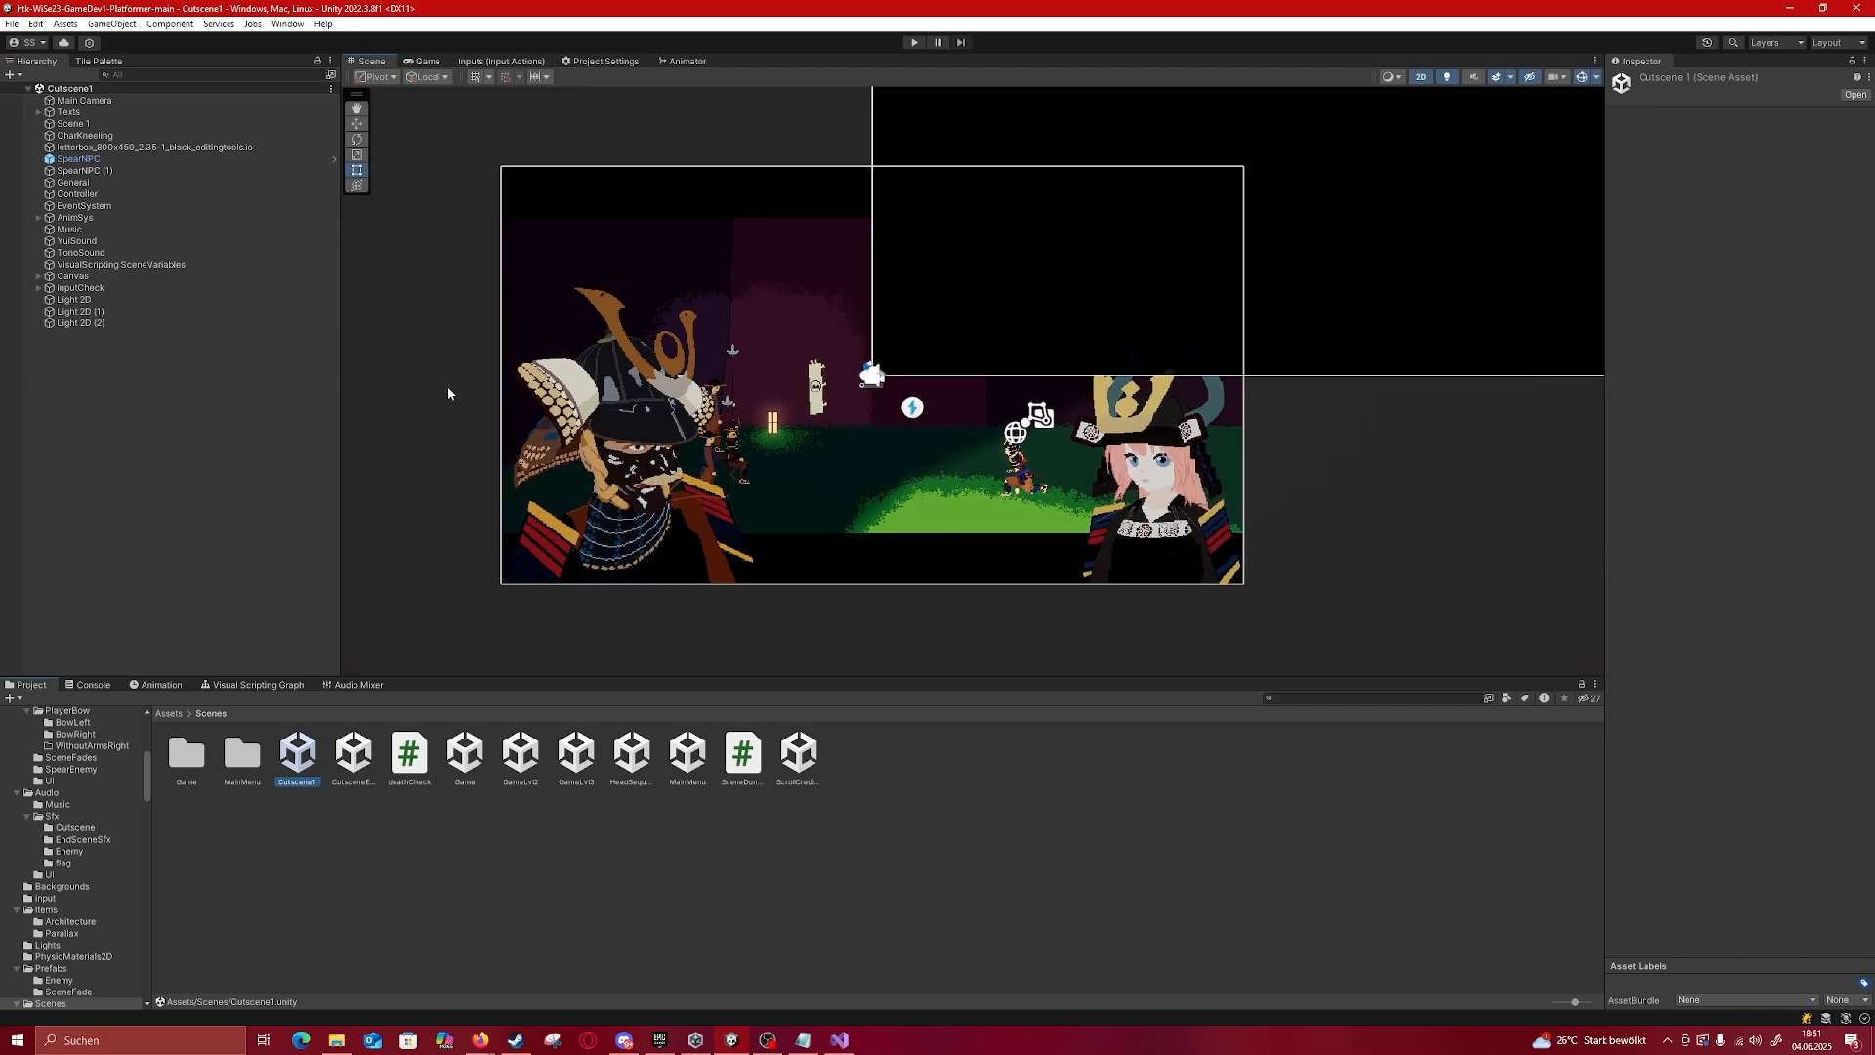
pyautogui.scroll(3, 449, 389)
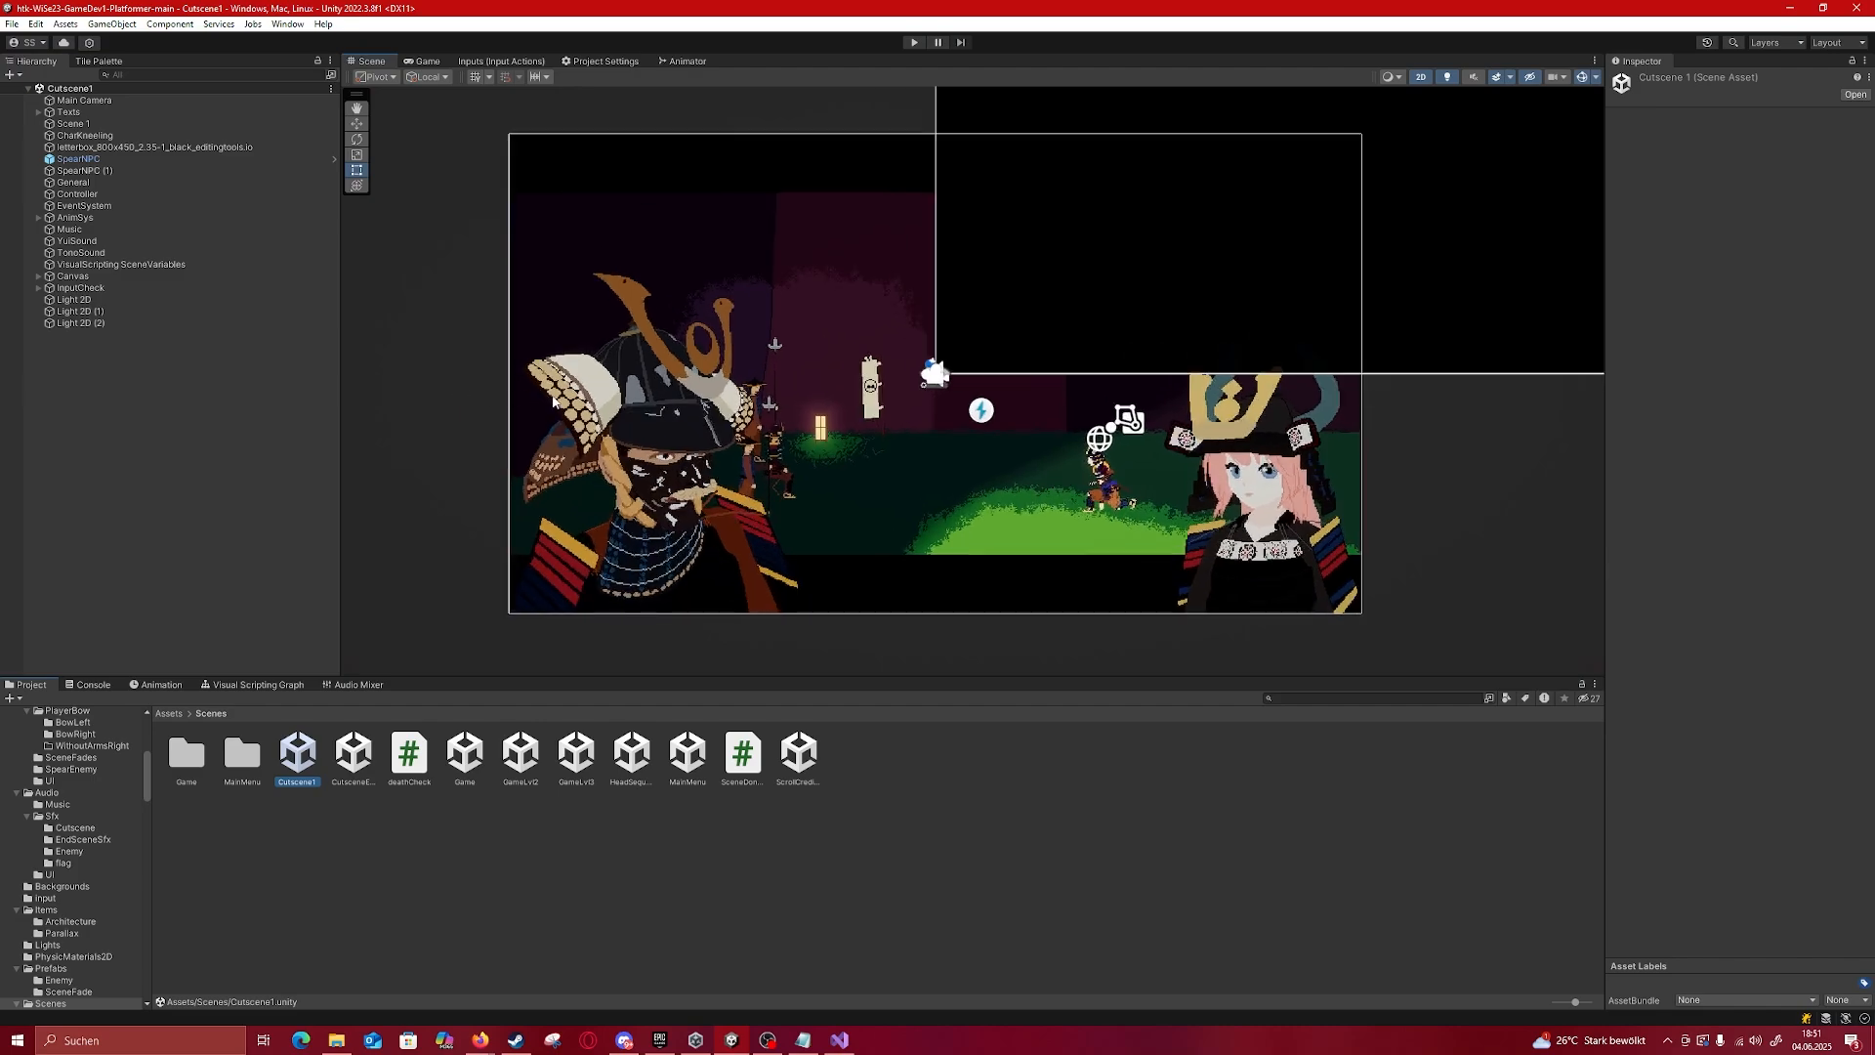
# Step: Examine the pause menu on the Cutscene1 canvas with its Continue, Options and Quit entries
pyautogui.scroll(-10, 781, 516)
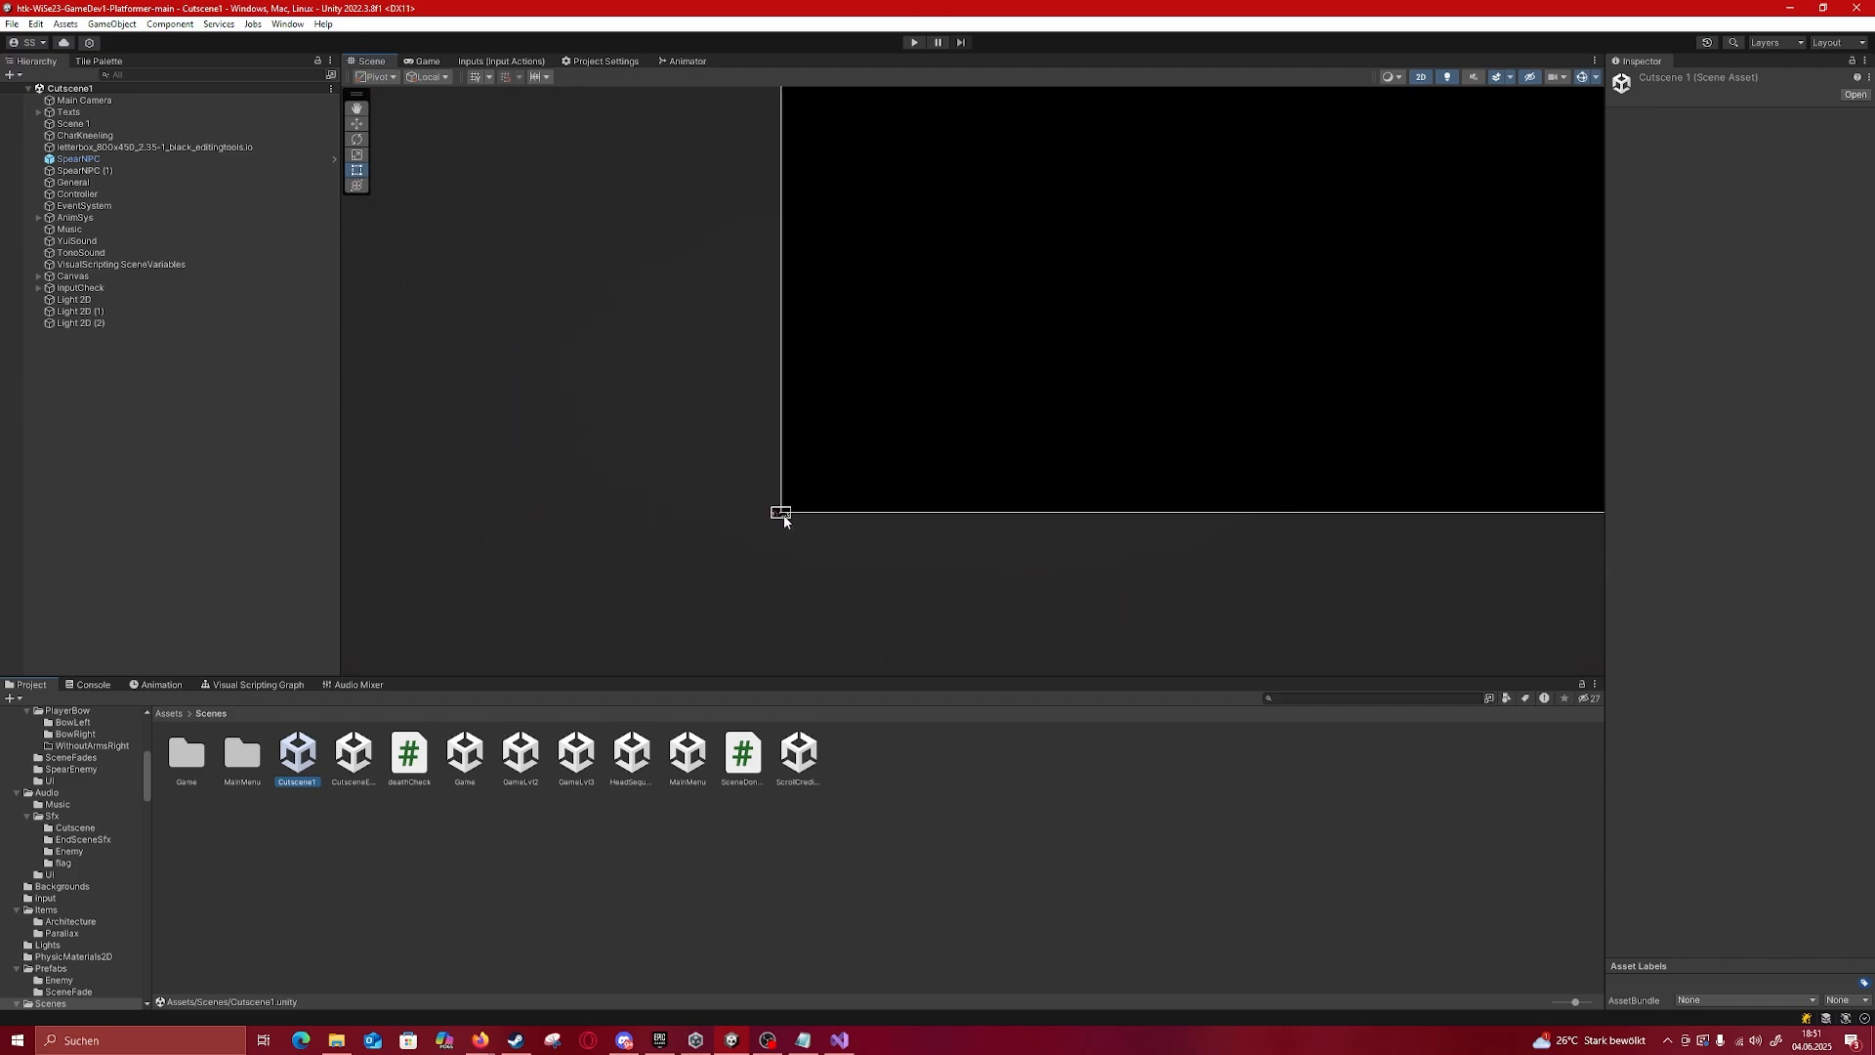
pyautogui.scroll(-3, 784, 517)
pyautogui.moveTo(969, 429); pyautogui.dragTo(640, 547, button='middle')
pyautogui.moveTo(900, 372); pyautogui.dragTo(674, 583, button='middle')
pyautogui.scroll(-3, 684, 567)
pyautogui.moveTo(709, 522); pyautogui.dragTo(838, 413, button='middle')
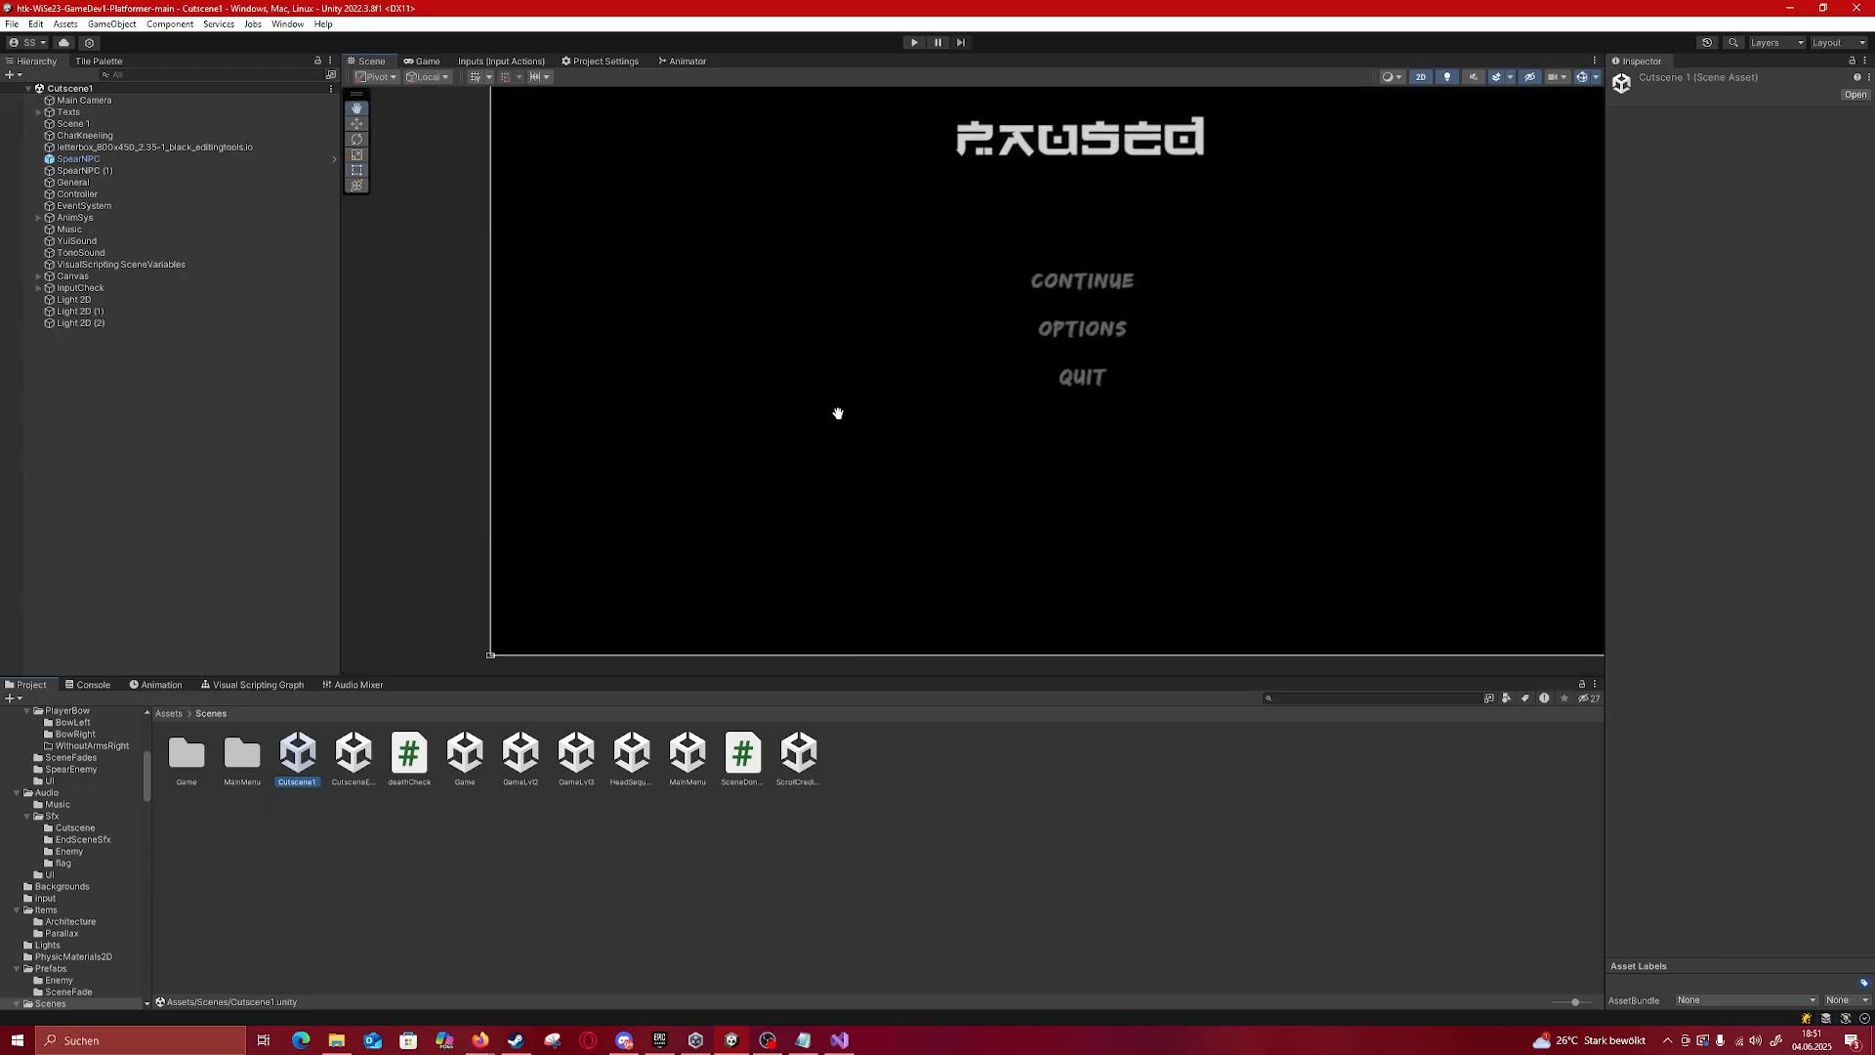
# Step: Inspect the PausePanel and its nested Panel on the Cutscene1 canvas, and collapse the Canvas hierarchy
pyautogui.click(794, 427)
pyautogui.click(50, 289)
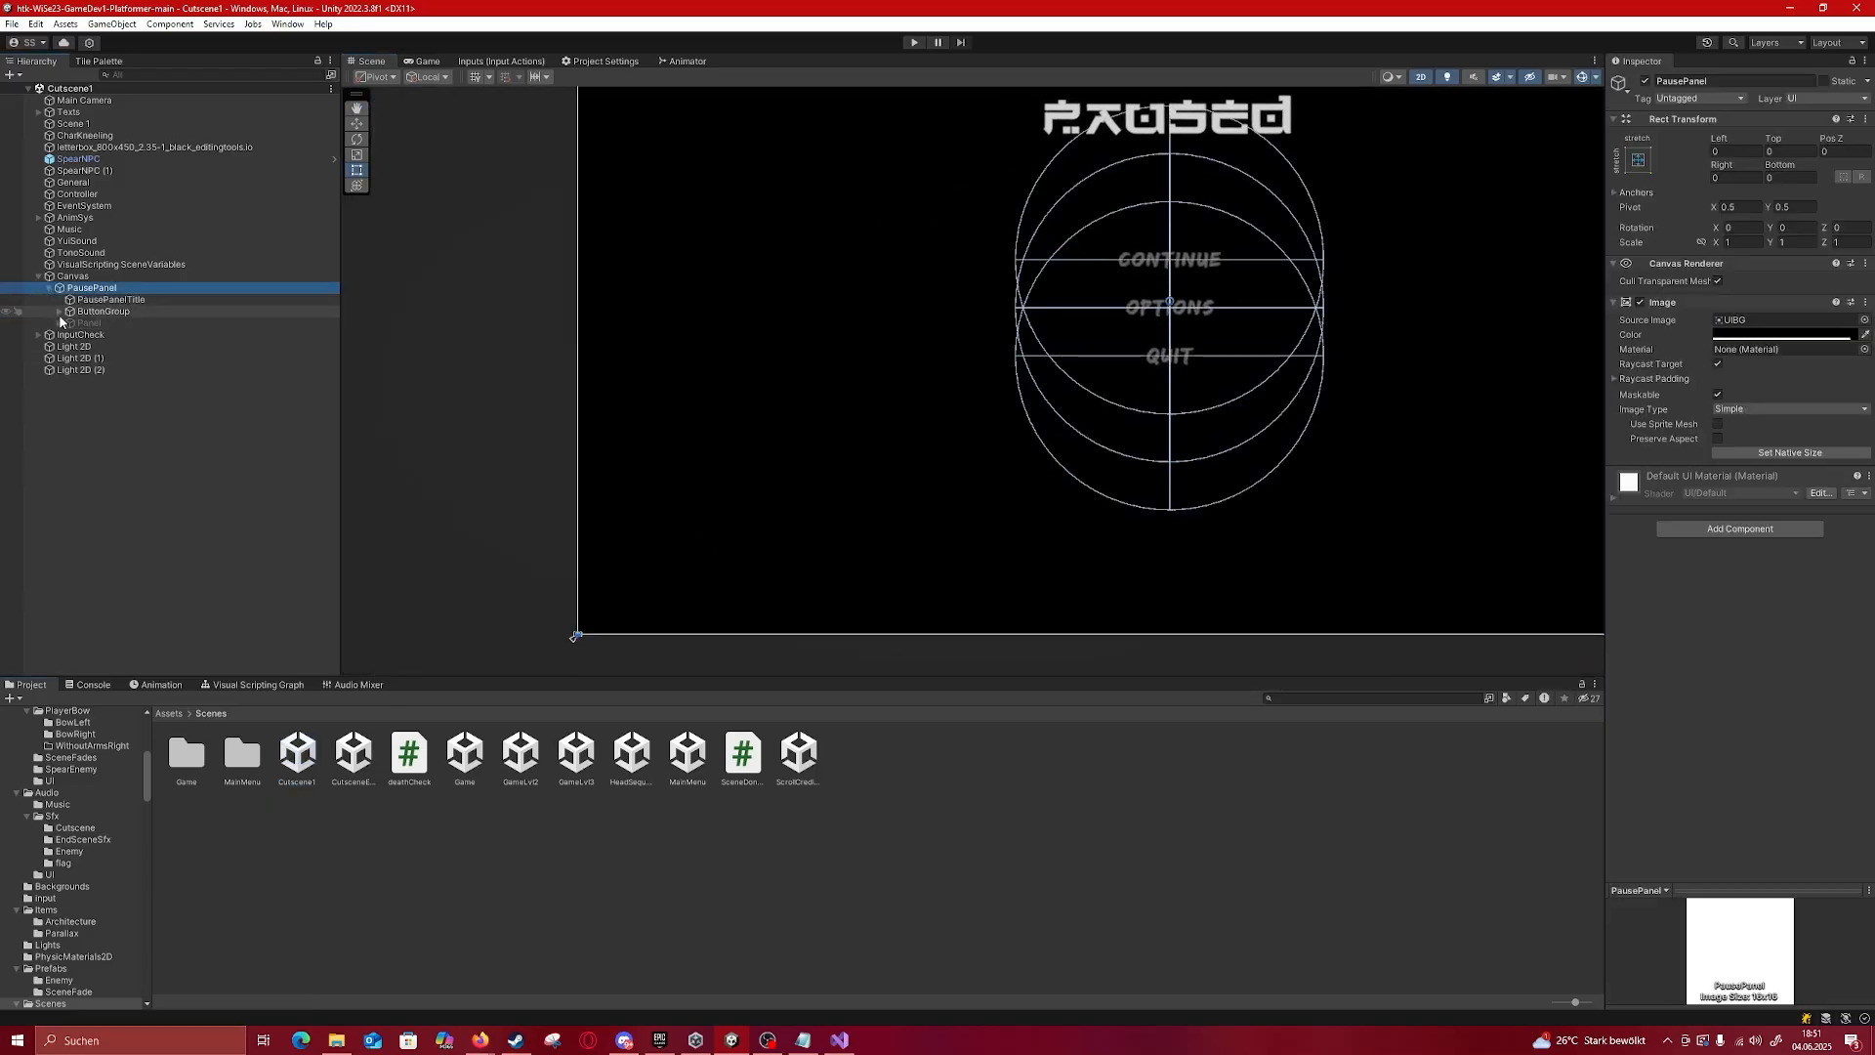
pyautogui.click(60, 322)
pyautogui.click(59, 323)
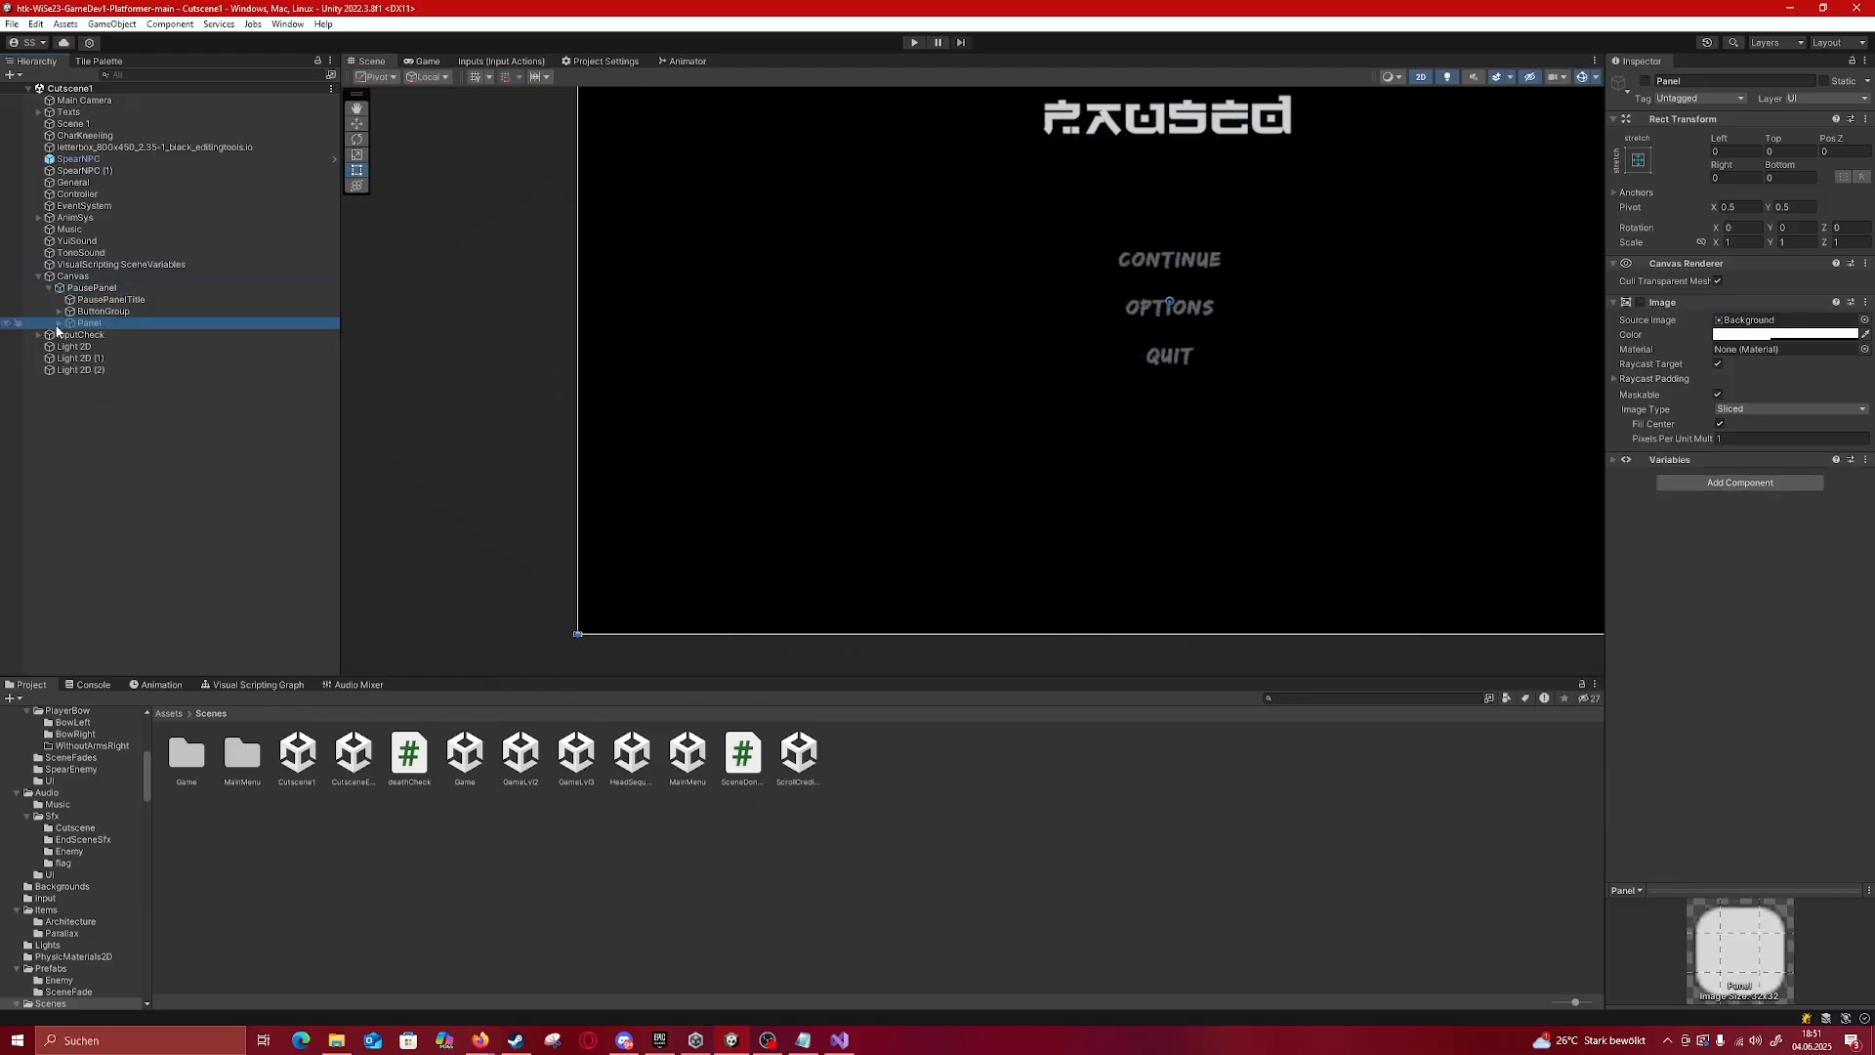
pyautogui.click(38, 276)
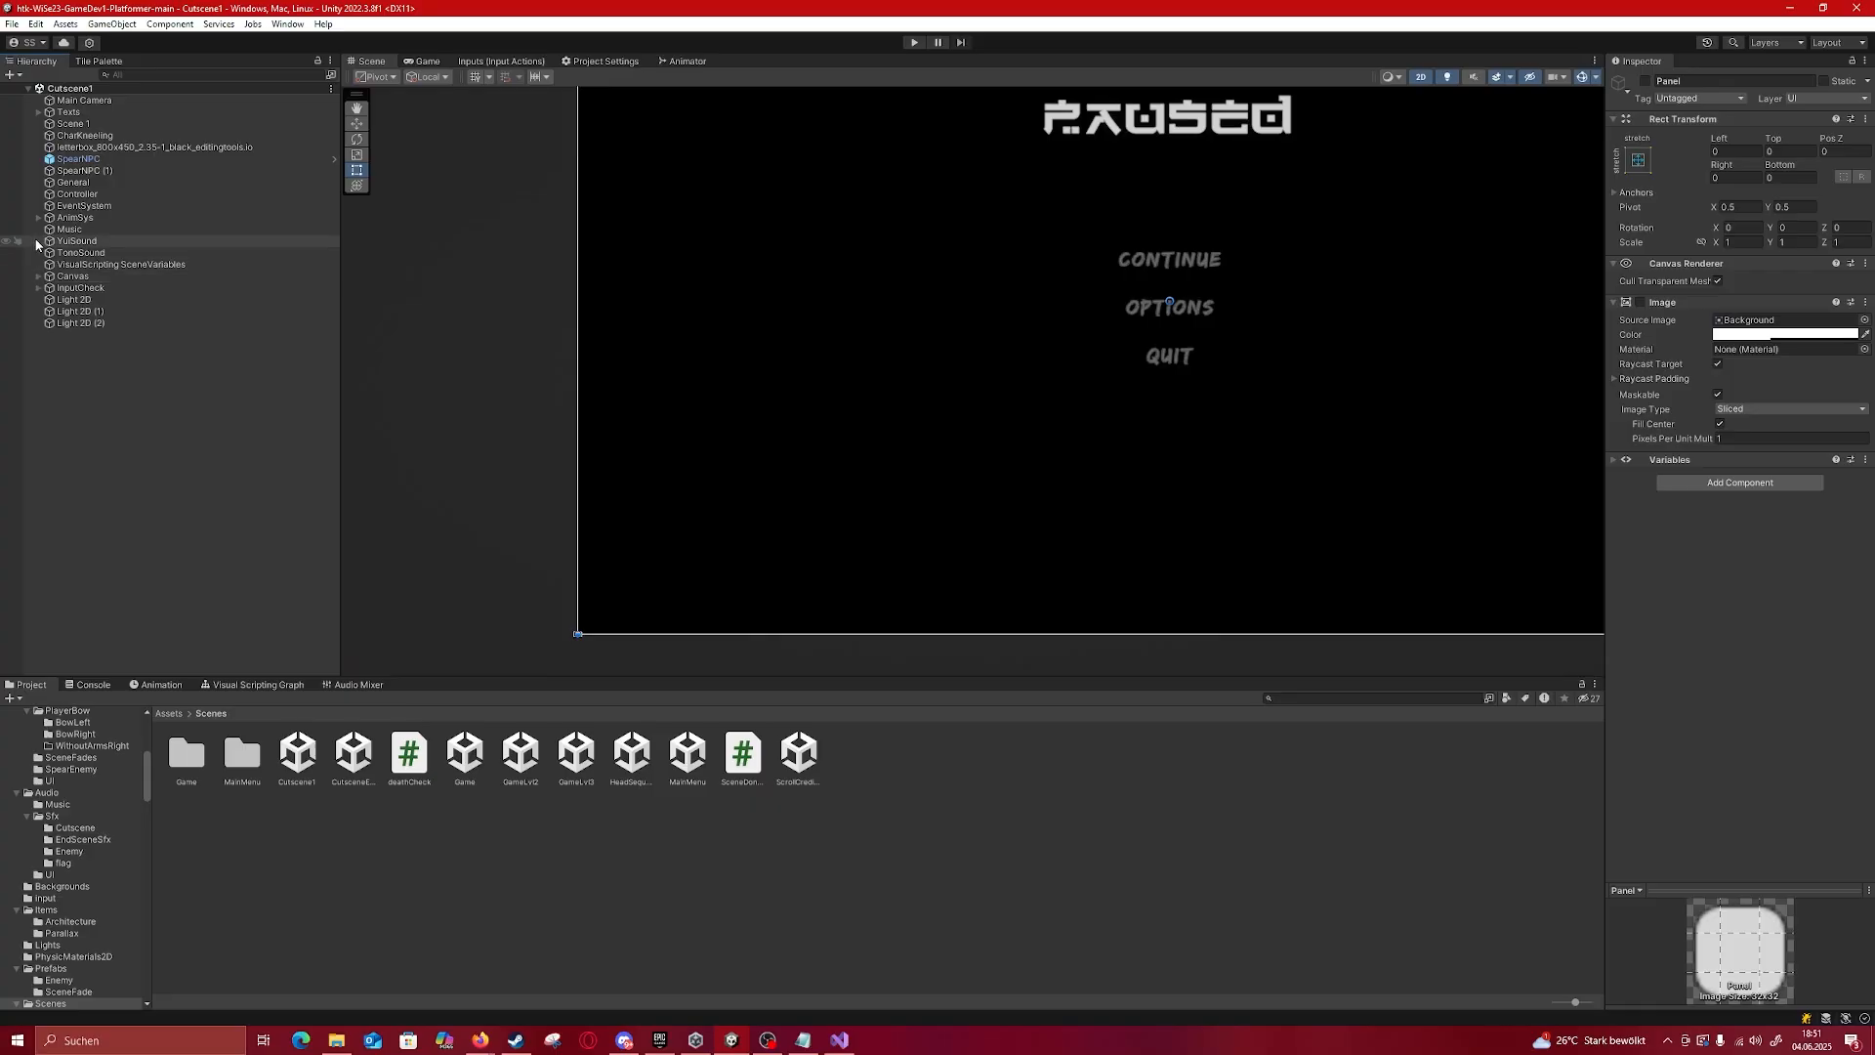
# Step: Examine the Cutscene1 stage with its samurai portraits, lantern, banner and kneeling character up close
pyautogui.scroll(-6, 551, 455)
pyautogui.moveTo(566, 494); pyautogui.dragTo(853, 386, button='middle')
pyautogui.scroll(12, 899, 470)
pyautogui.scroll(14, 819, 500)
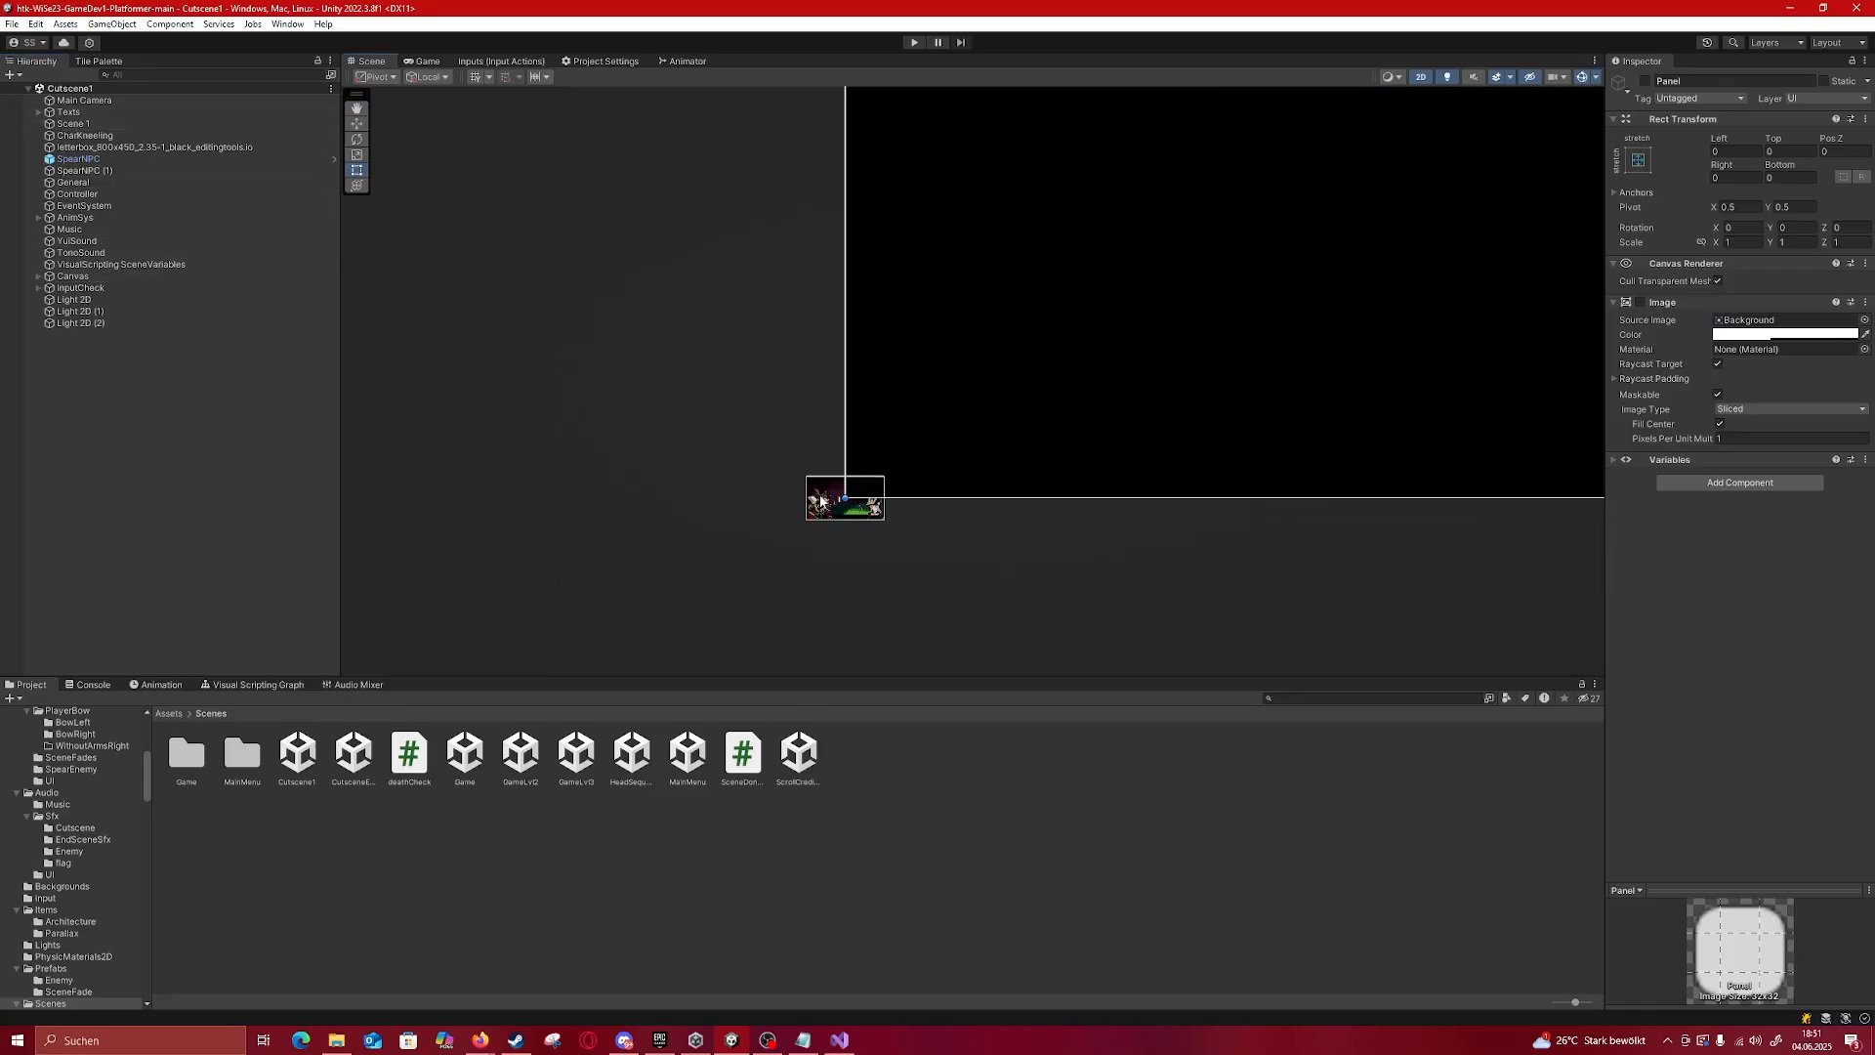
pyautogui.scroll(15, 820, 500)
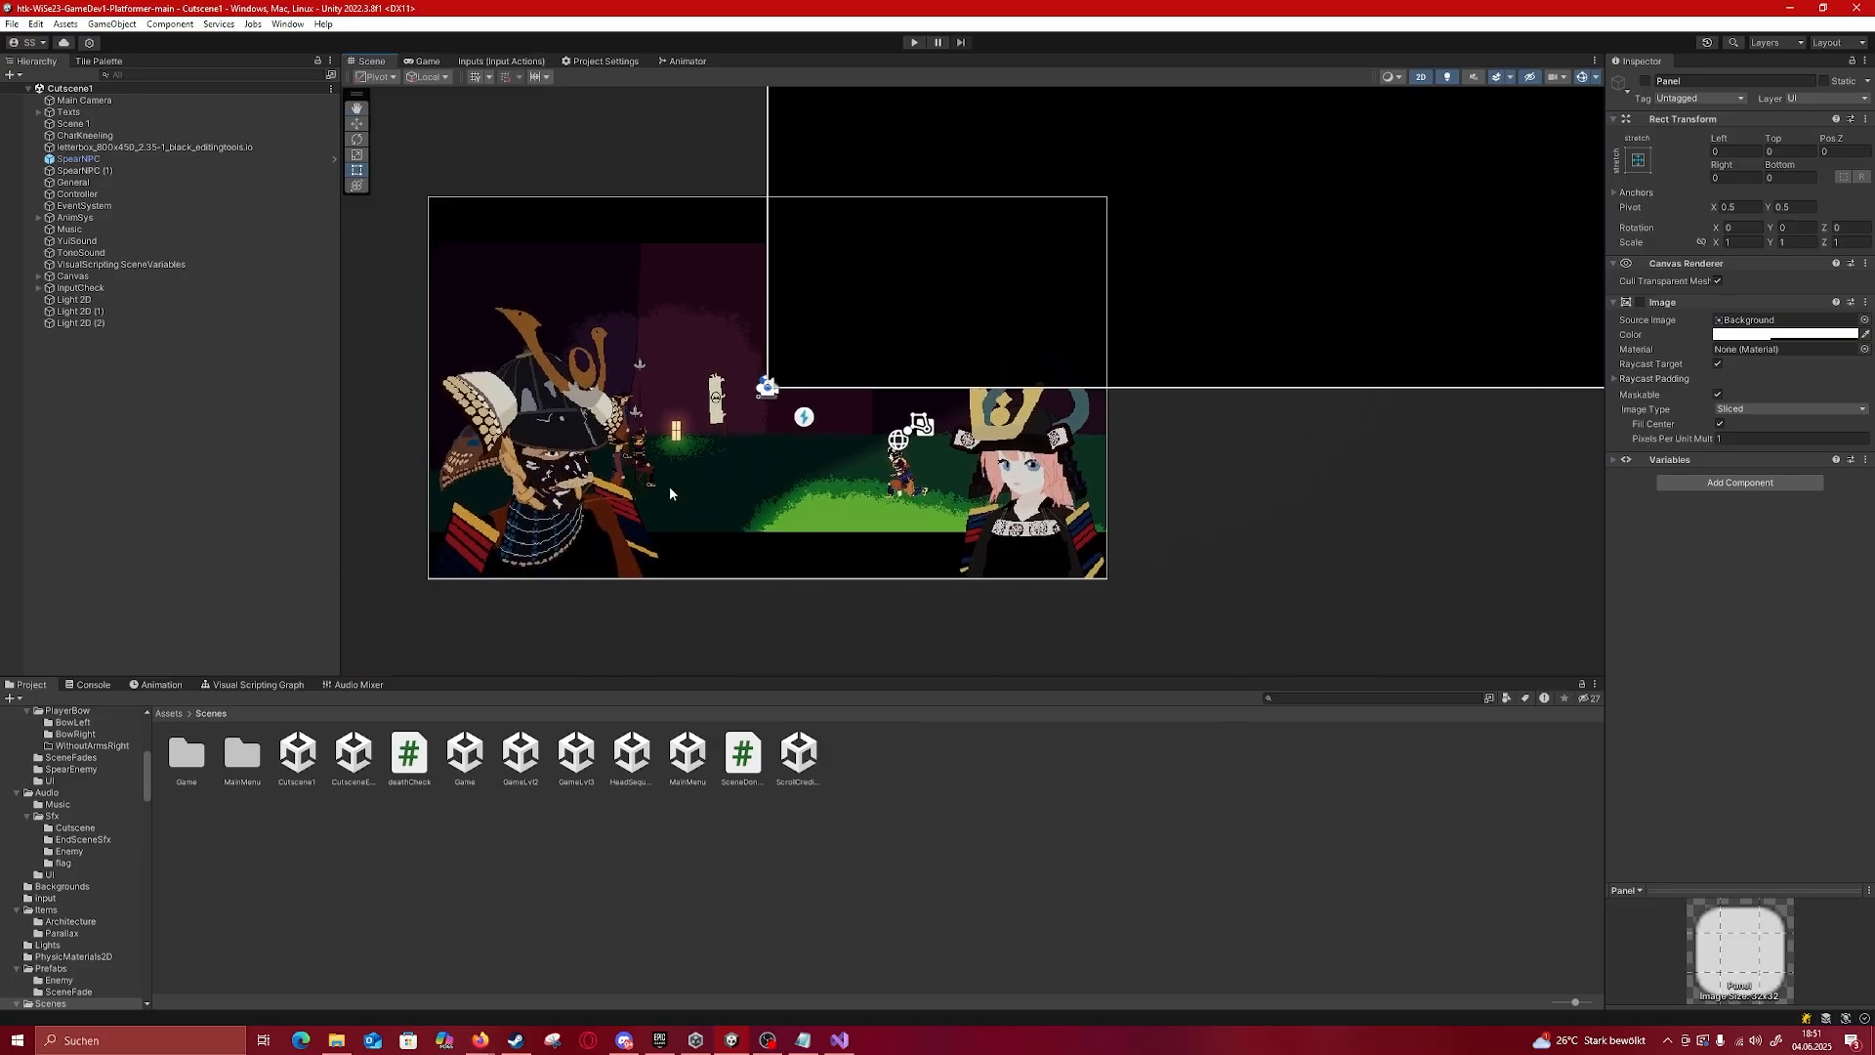
pyautogui.scroll(4, 670, 491)
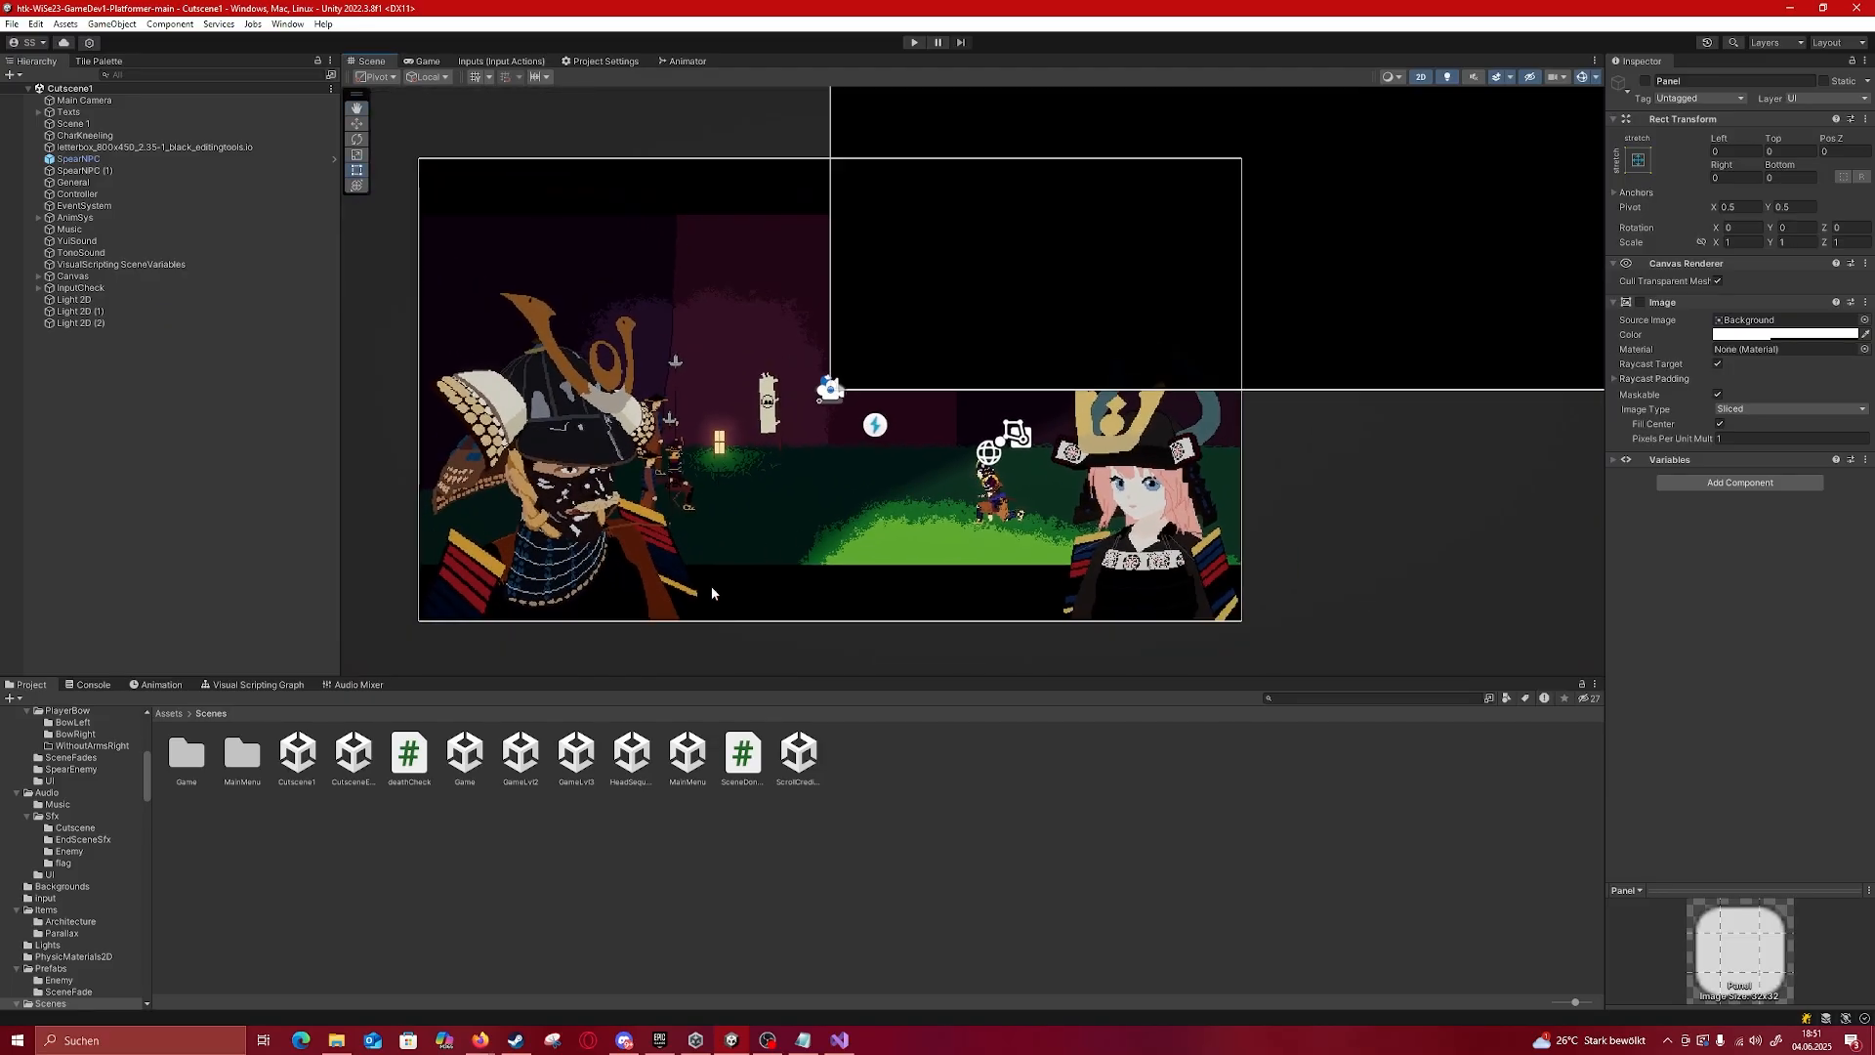
pyautogui.moveTo(632, 475); pyautogui.dragTo(651, 402, button='middle')
pyautogui.moveTo(645, 465); pyautogui.dragTo(703, 449, button='middle')
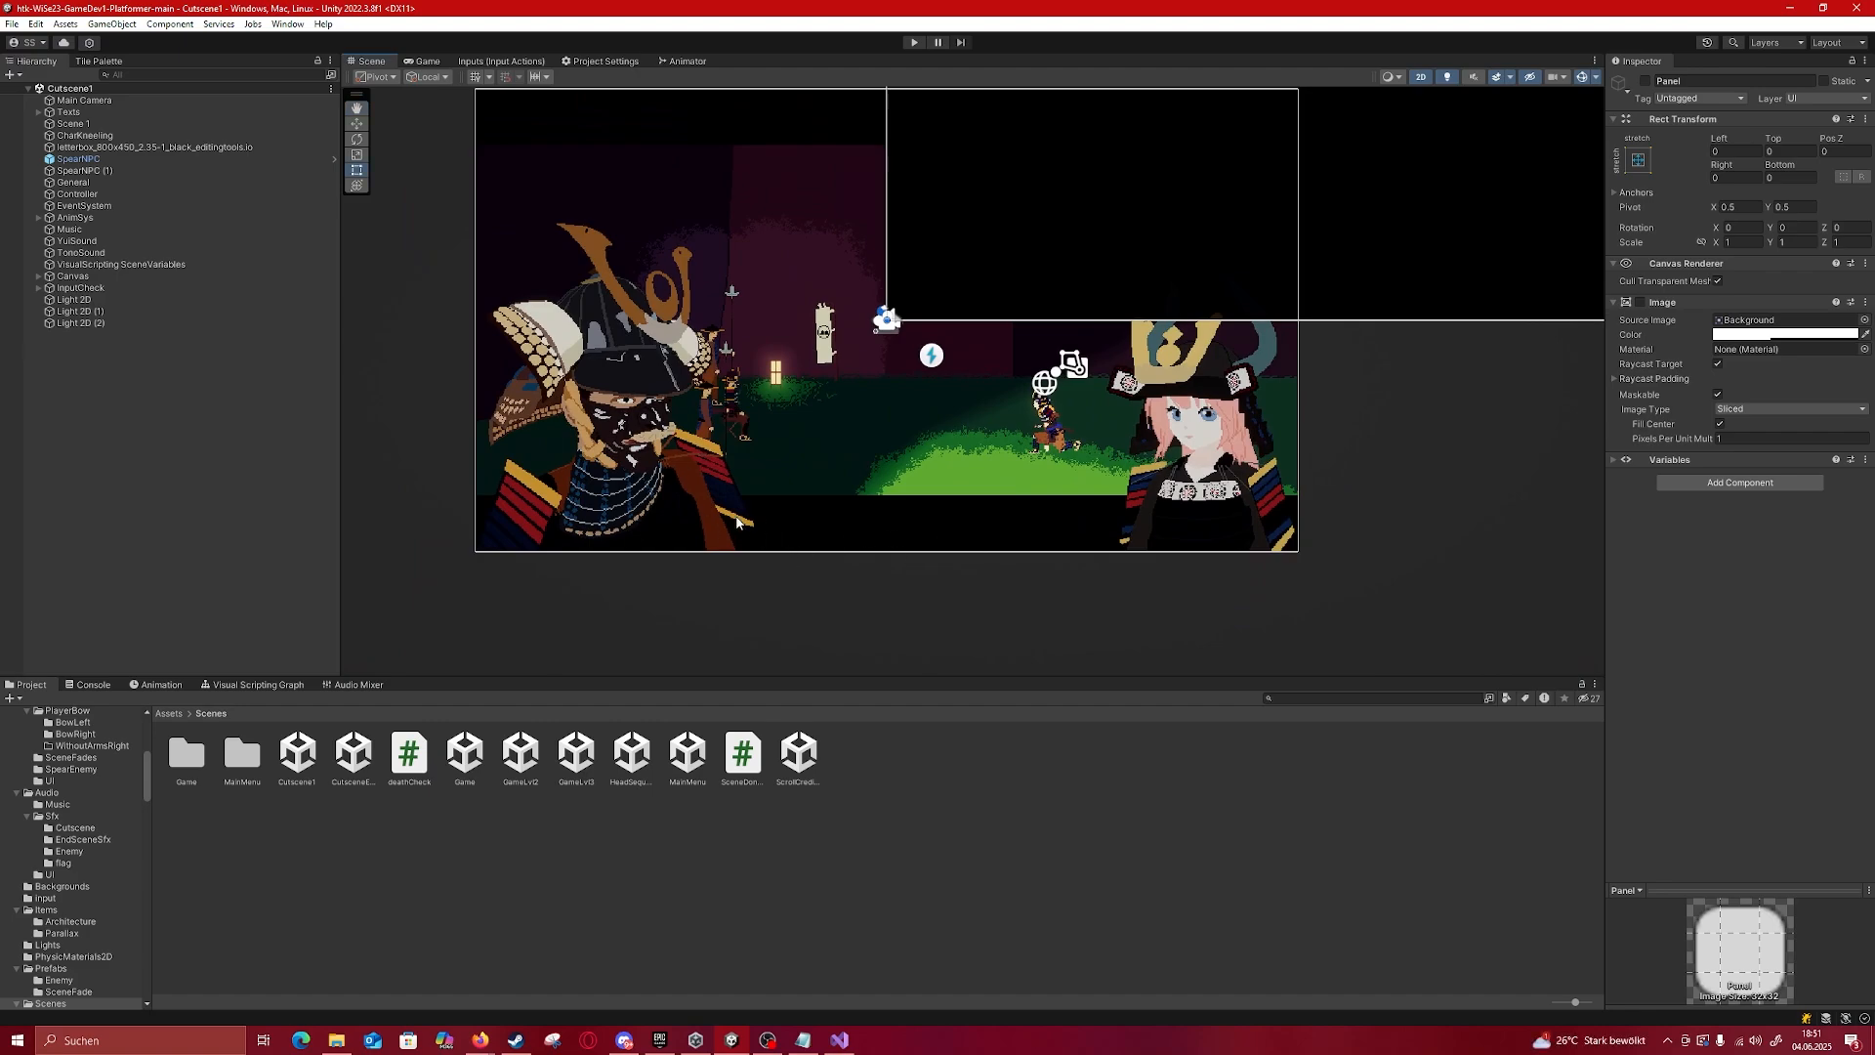
pyautogui.moveTo(737, 523); pyautogui.dragTo(739, 584, button='middle')
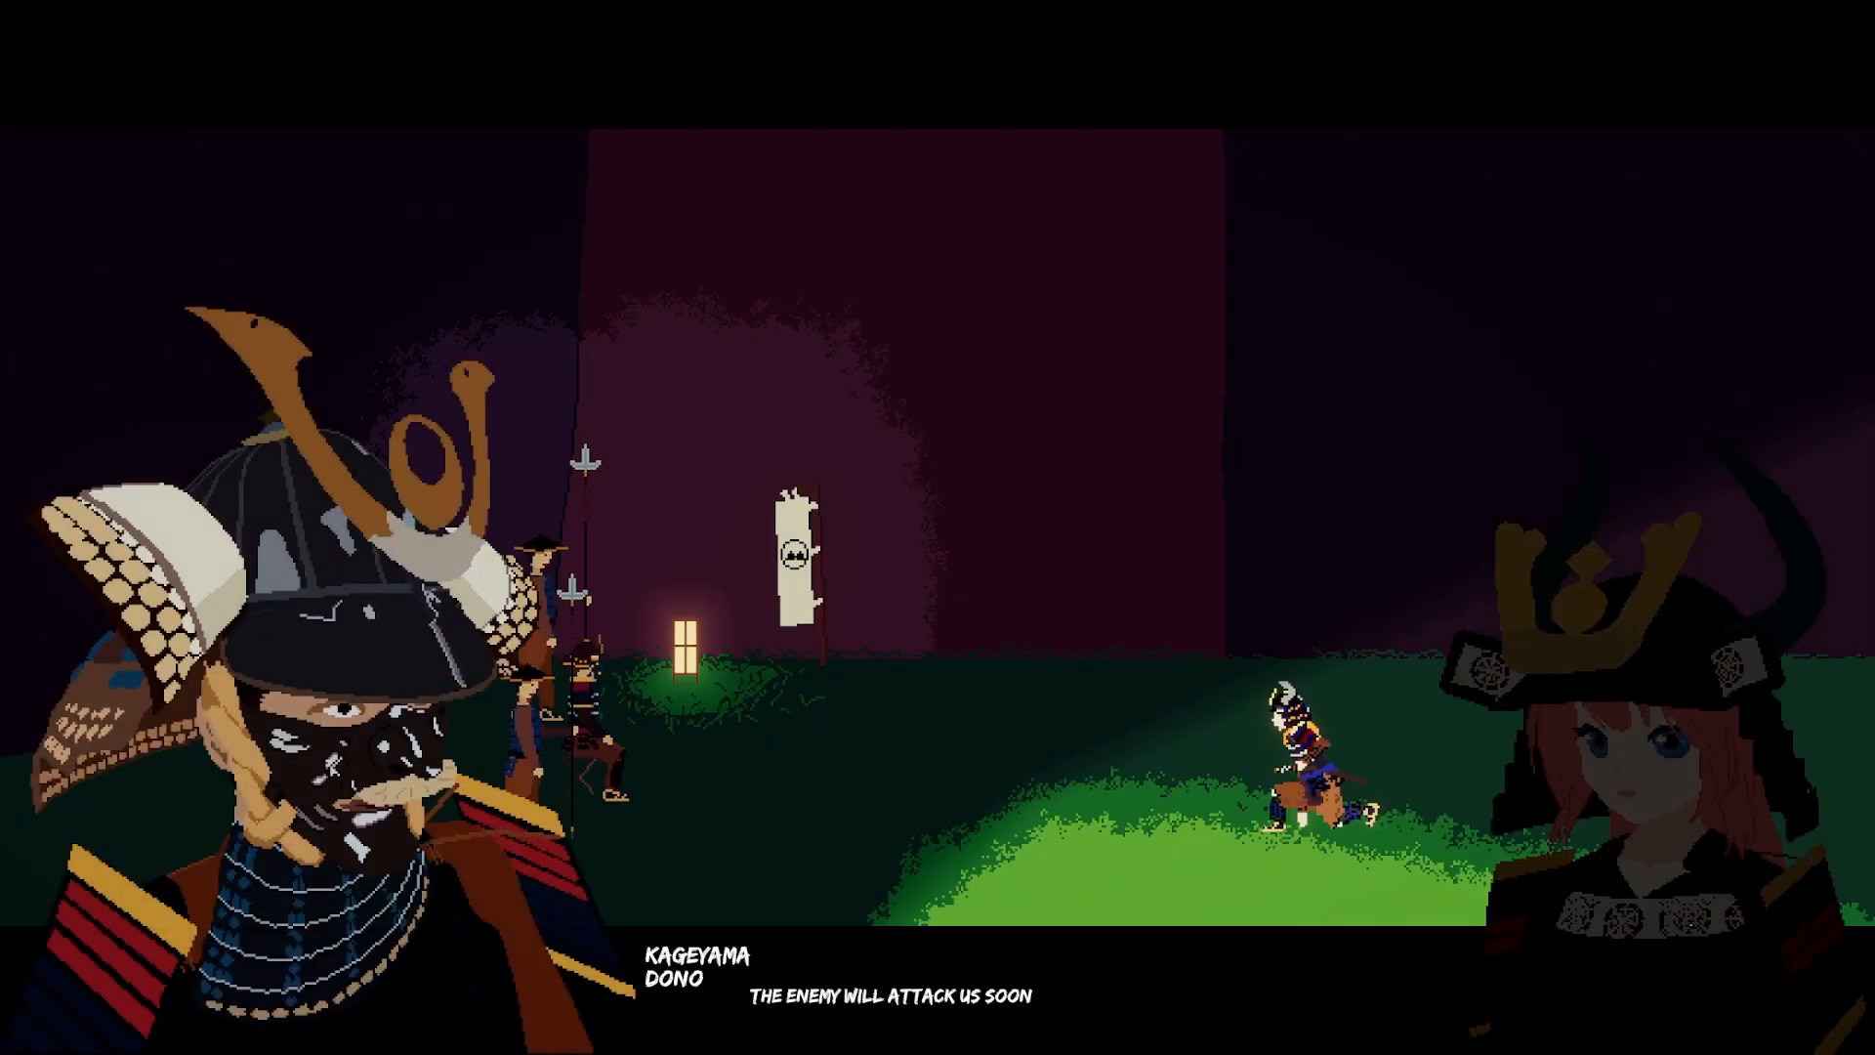
# Step: Advance the running cutscene's dialogue between Kageyama Dono and Yui line by line
pyautogui.press('space')
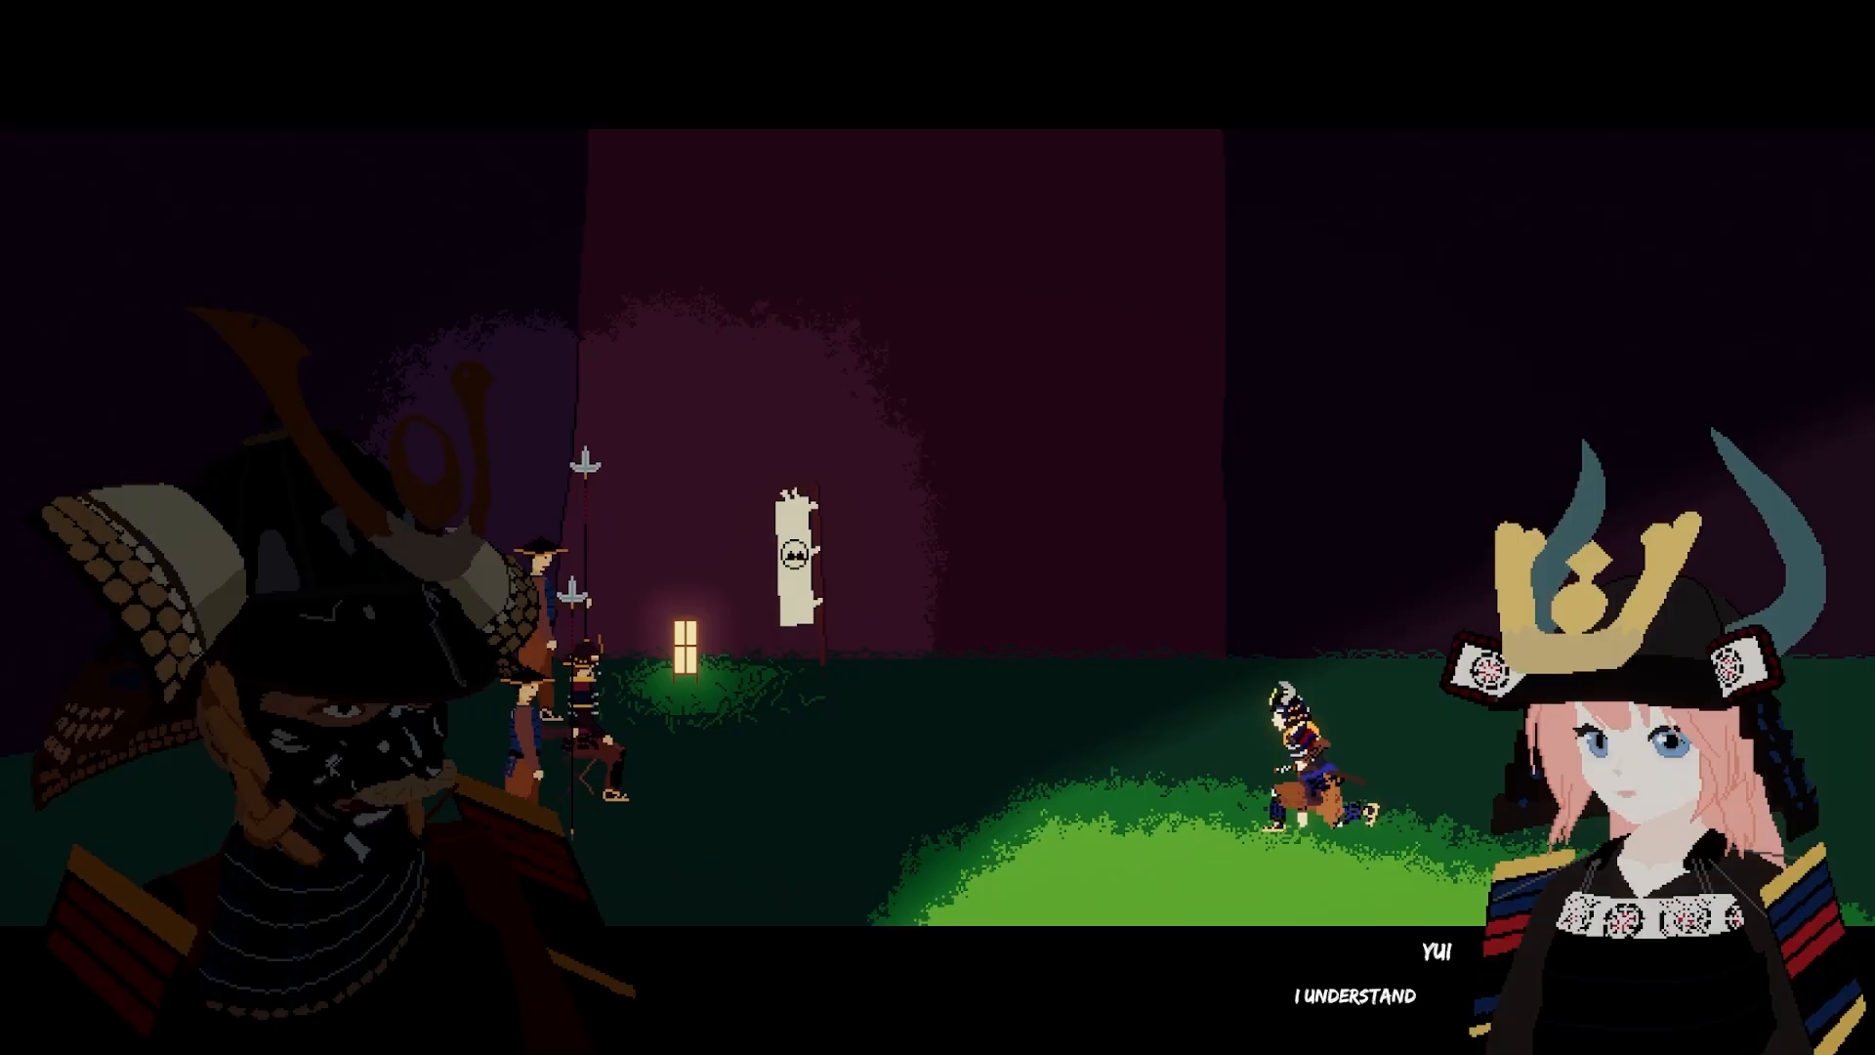
pyautogui.press('space')
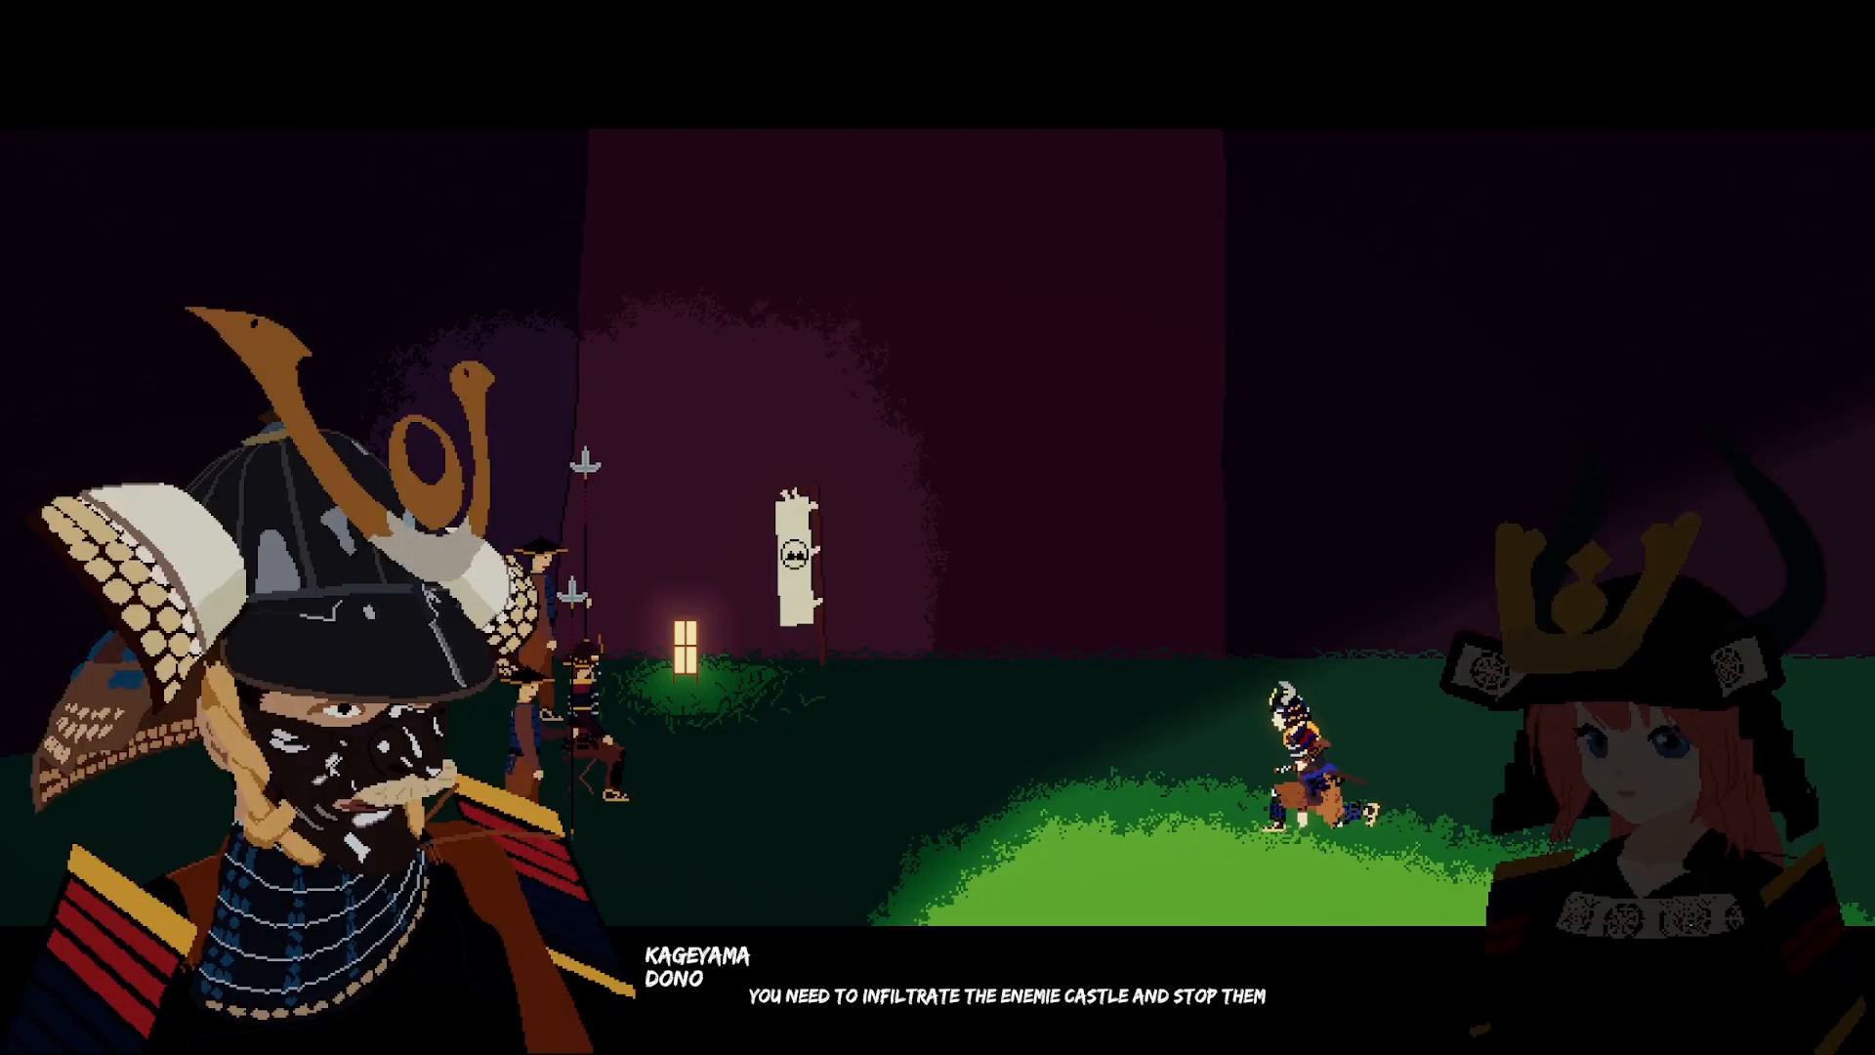
pyautogui.press('space')
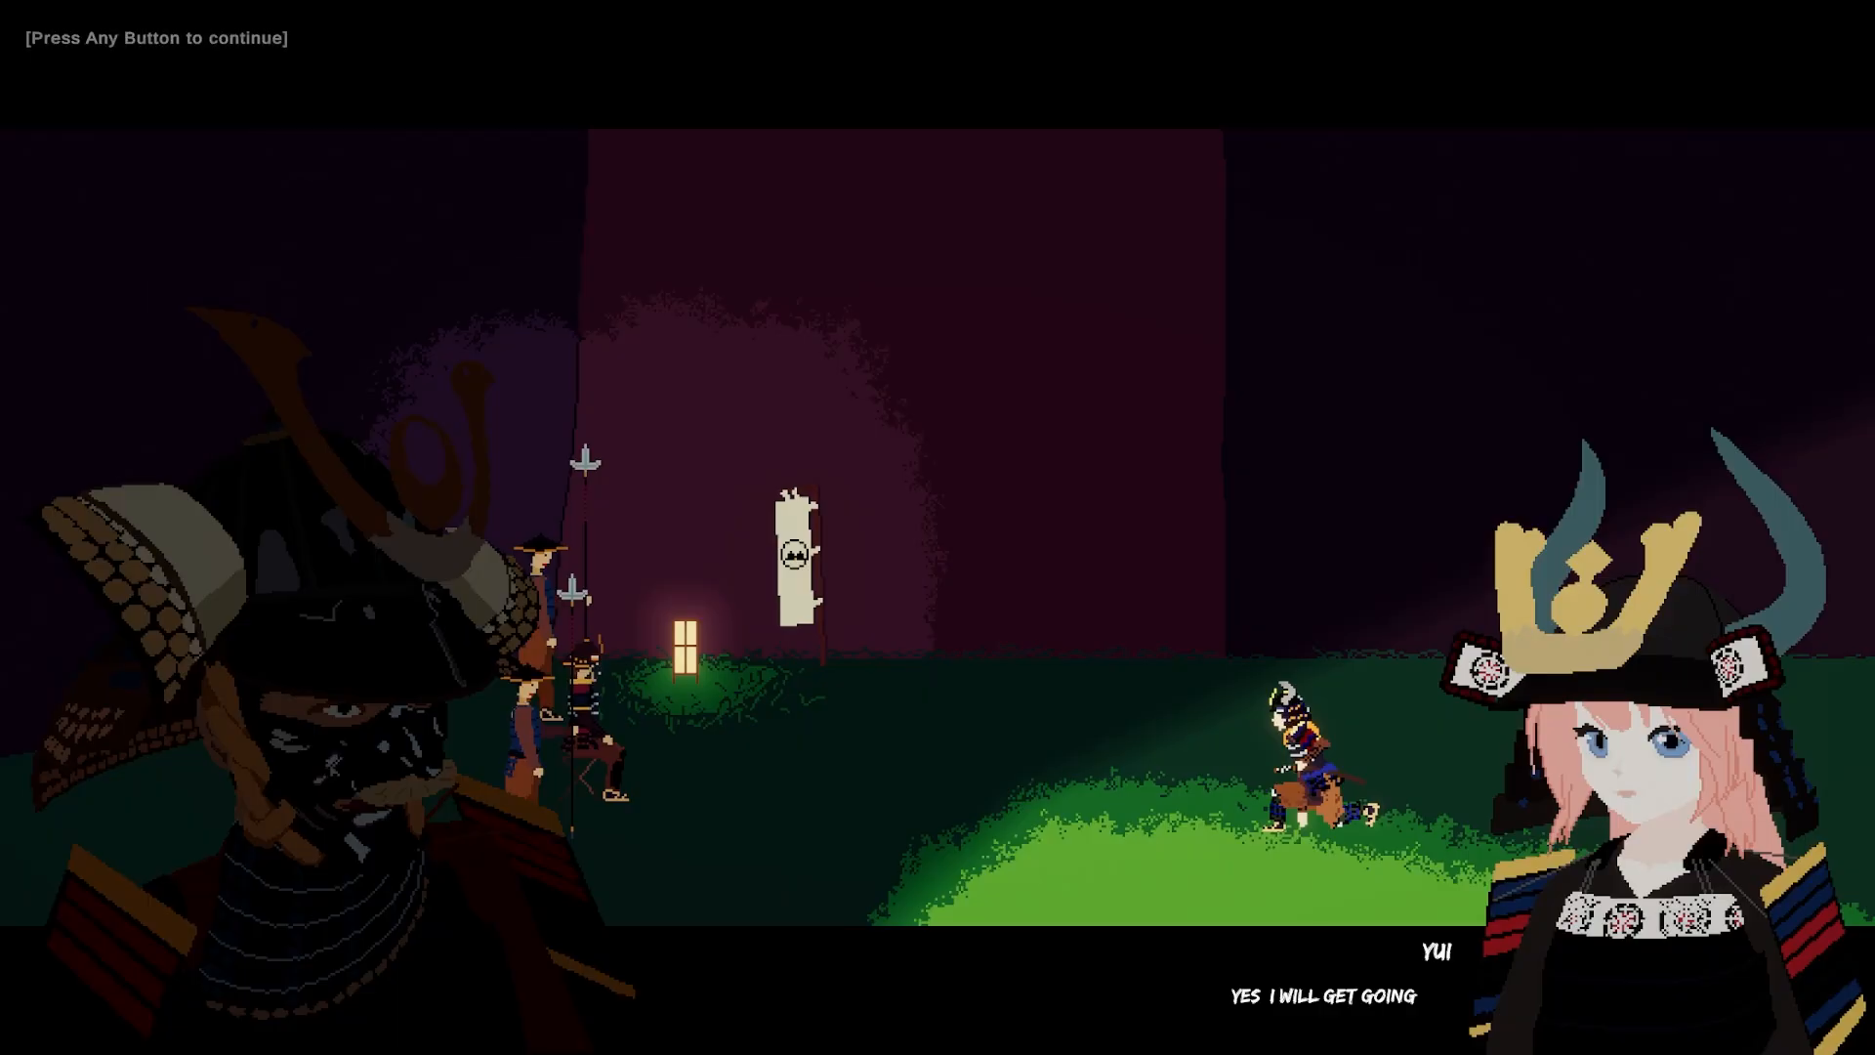
pyautogui.press('space')
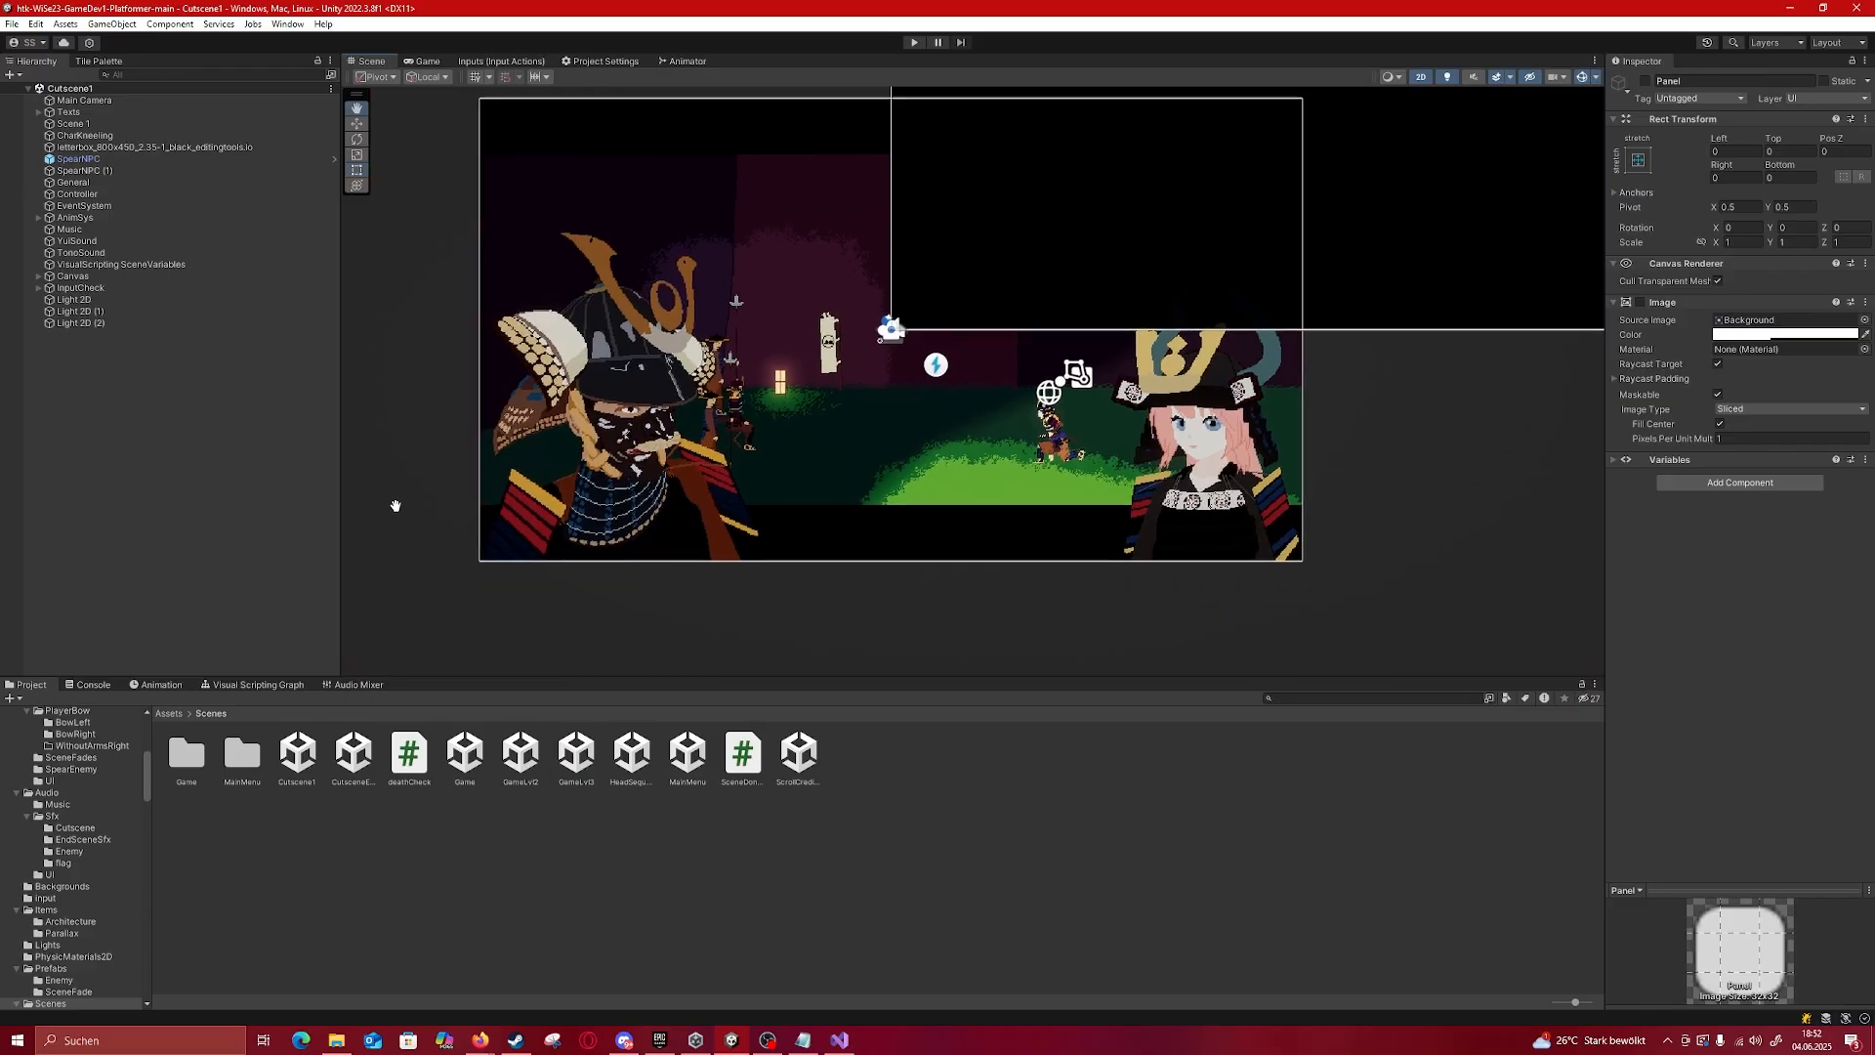
# Step: Expand the Texts object in the Cutscene1 hierarchy and inspect the components of its Fade child
pyautogui.moveTo(396, 506); pyautogui.dragTo(413, 552, button='middle')
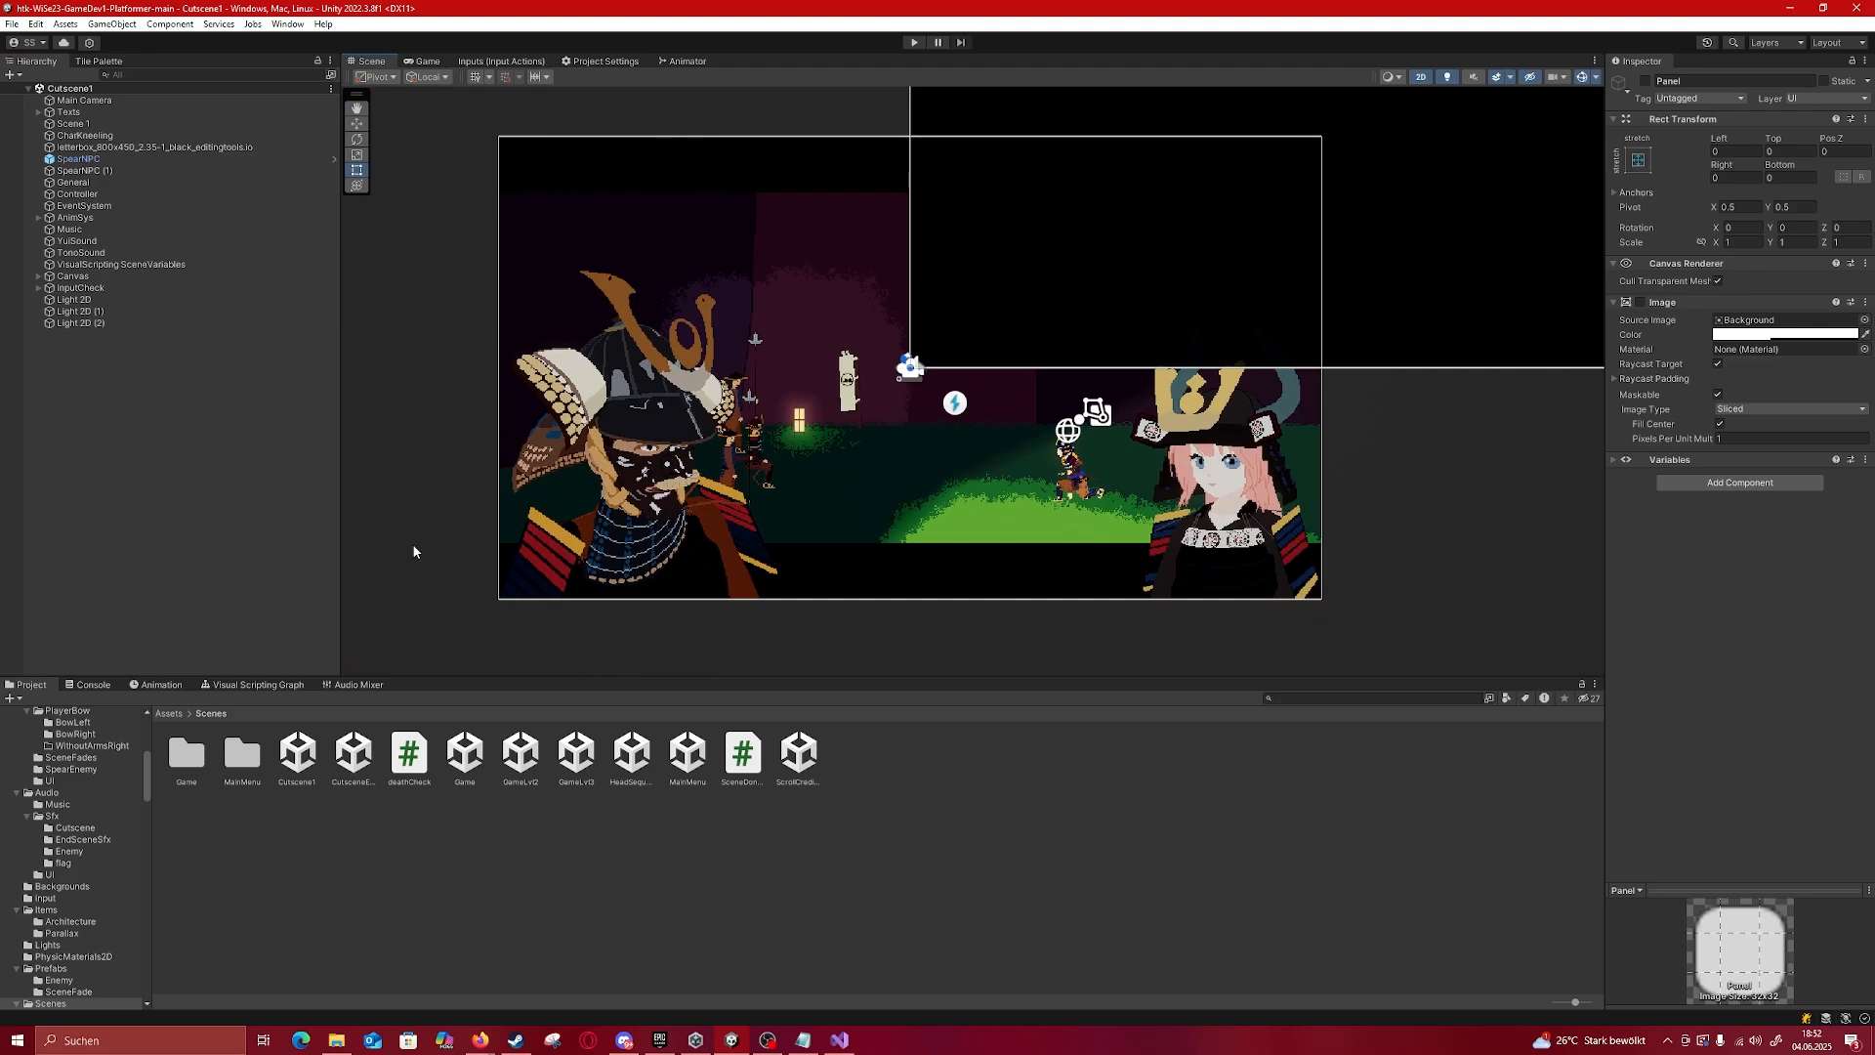
pyautogui.moveTo(645, 483); pyautogui.dragTo(580, 463, button='middle')
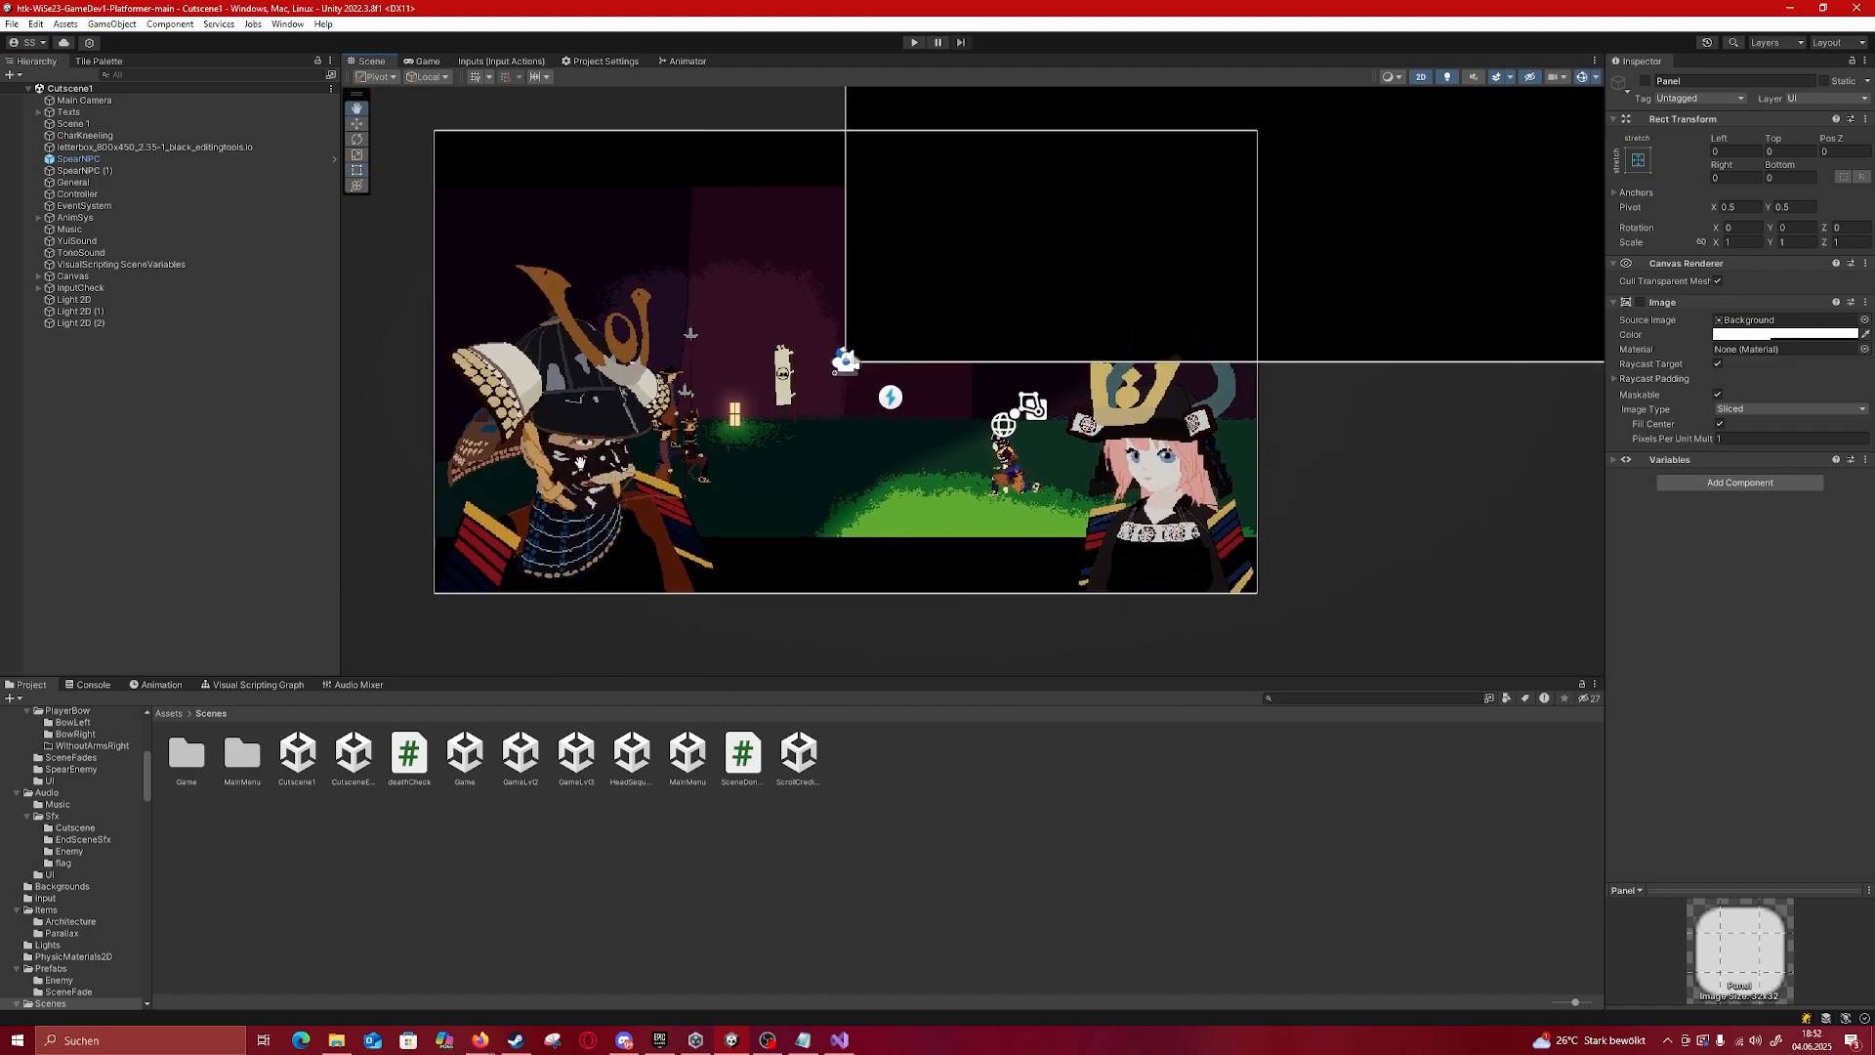
pyautogui.moveTo(560, 392); pyautogui.dragTo(615, 392, button='middle')
pyautogui.scroll(2, 542, 402)
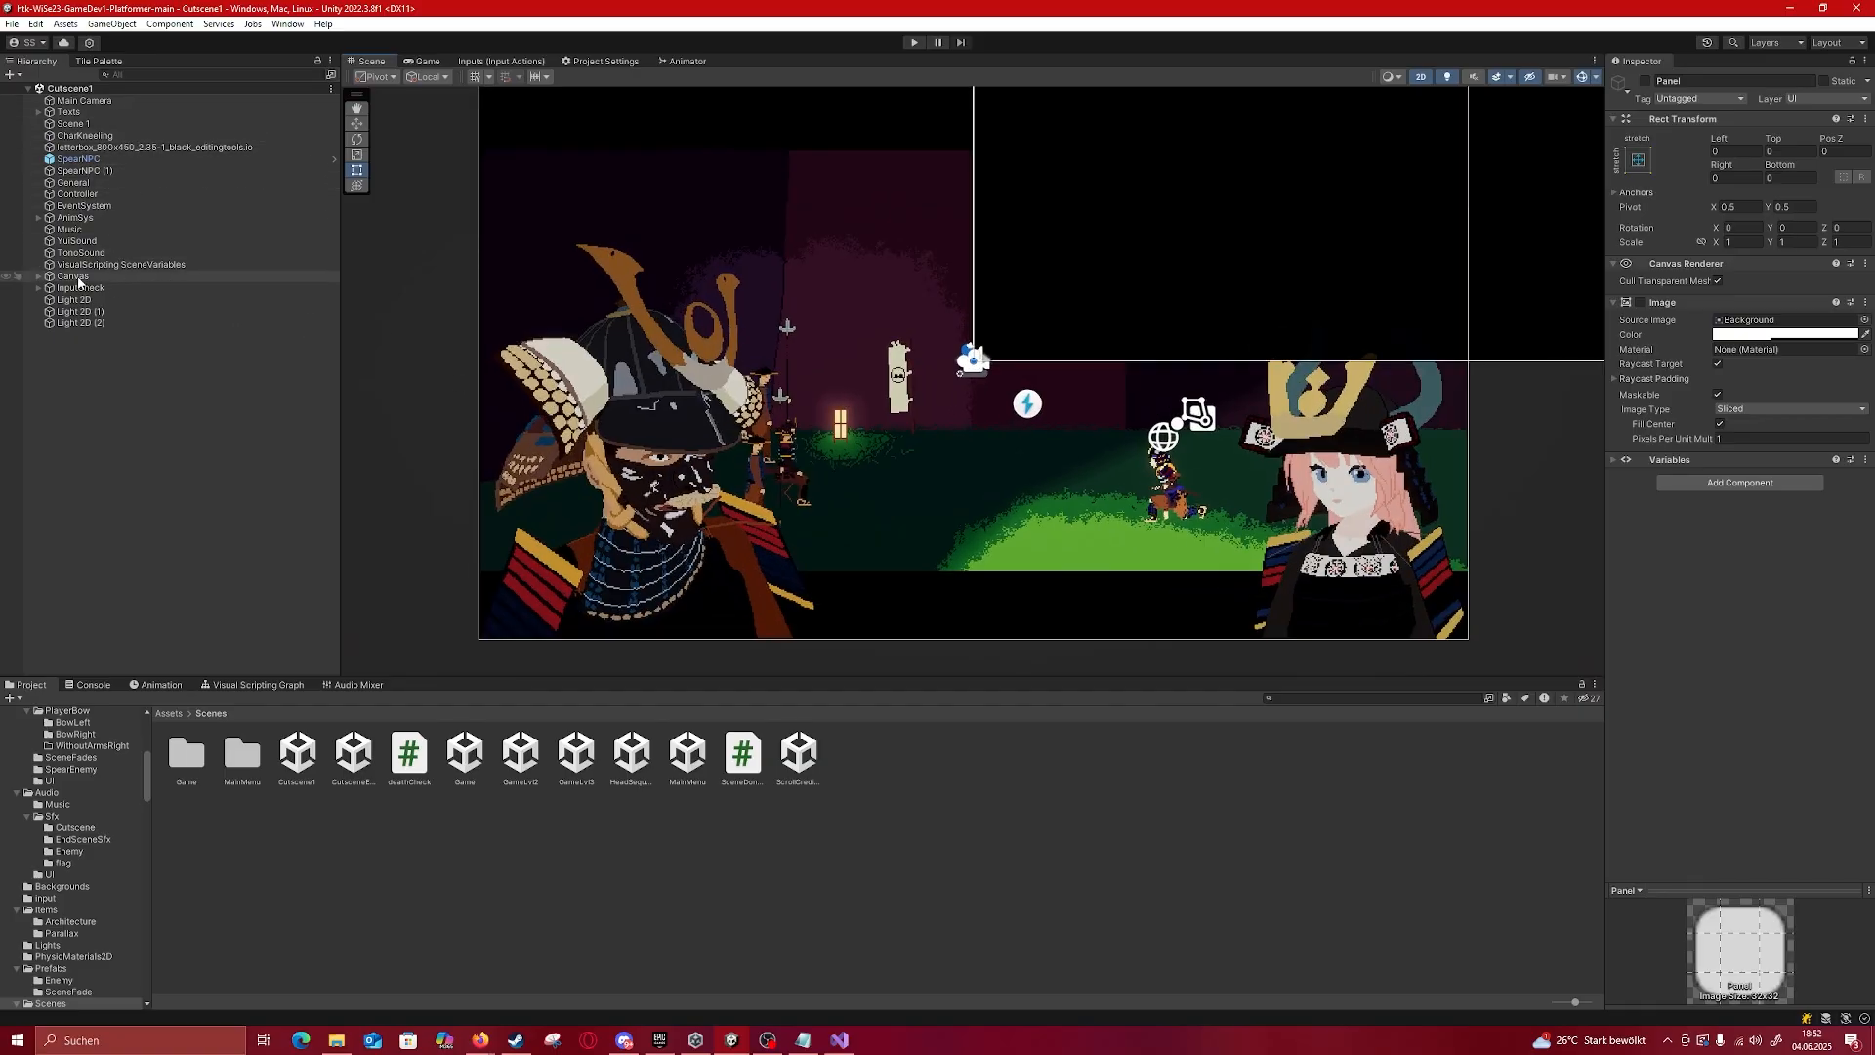
pyautogui.click(35, 278)
pyautogui.click(38, 111)
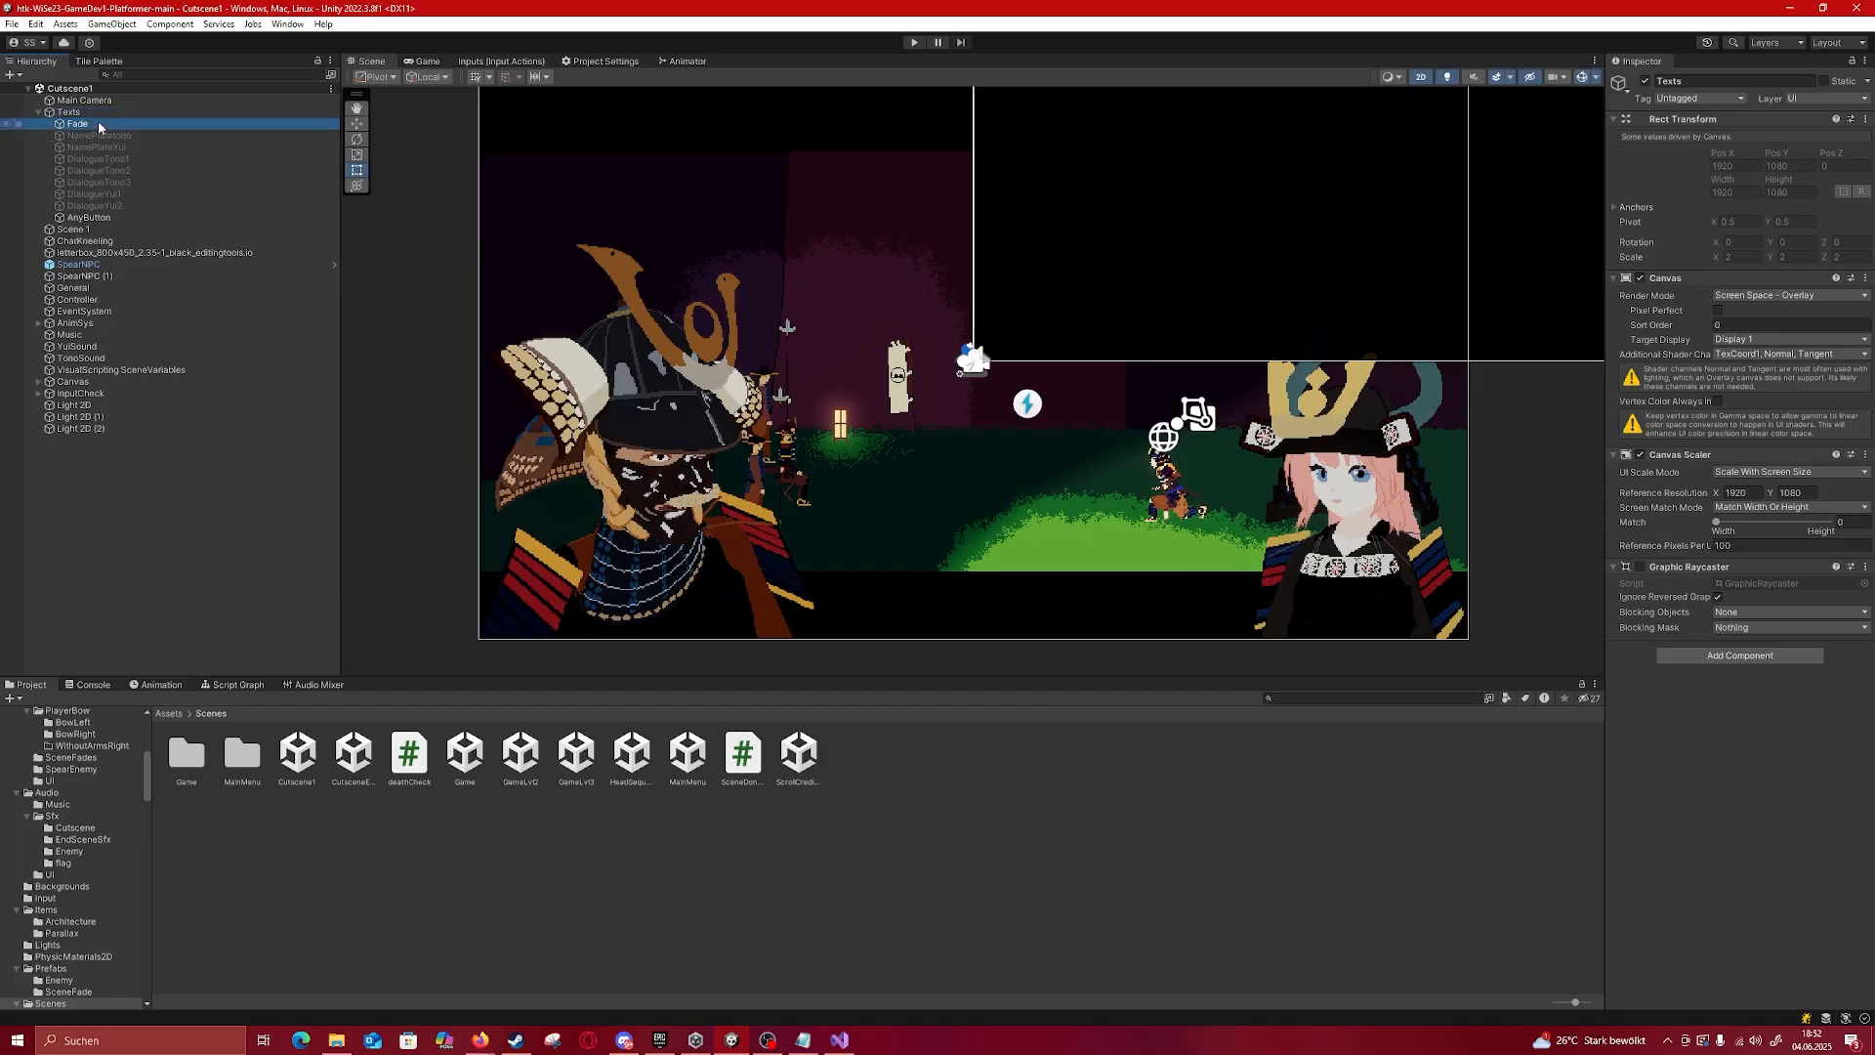
pyautogui.click(77, 123)
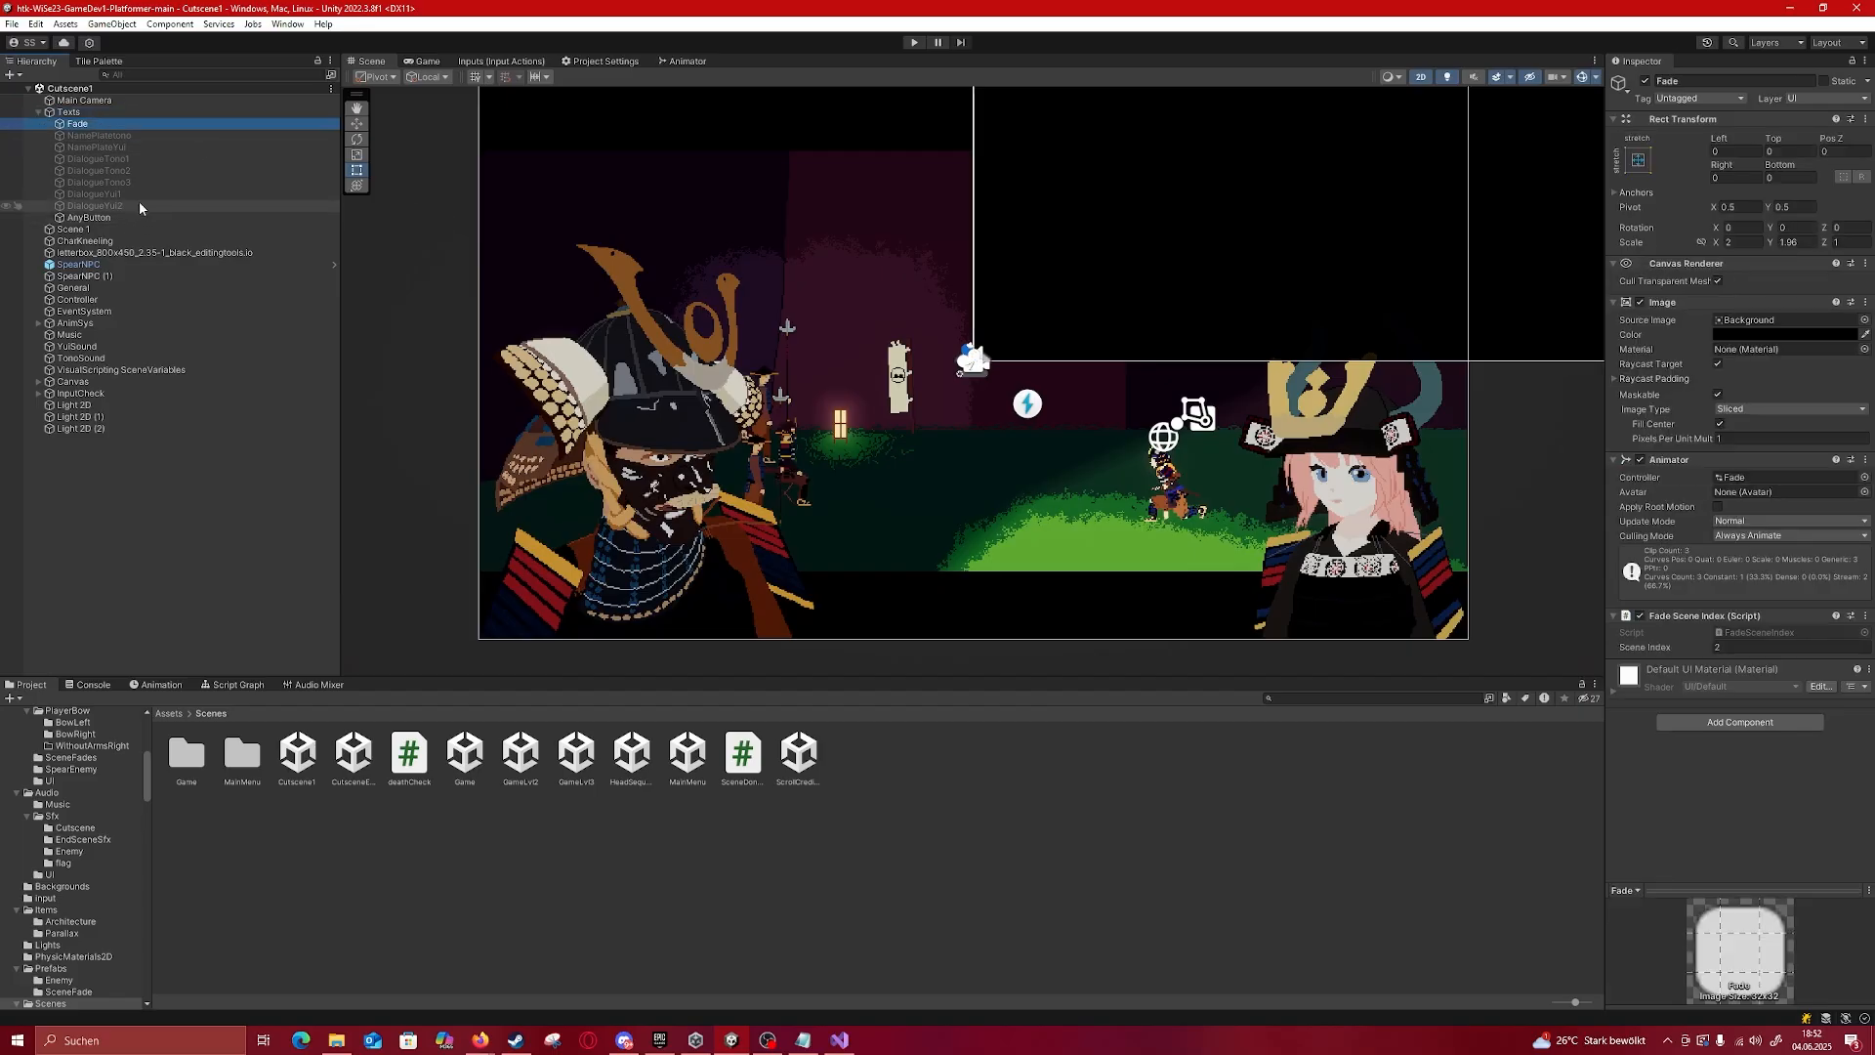
# Step: Inspect the name plate and dialogue text objects for Tono and Yui under Texts, ending on the Texts canvas itself
pyautogui.click(142, 156)
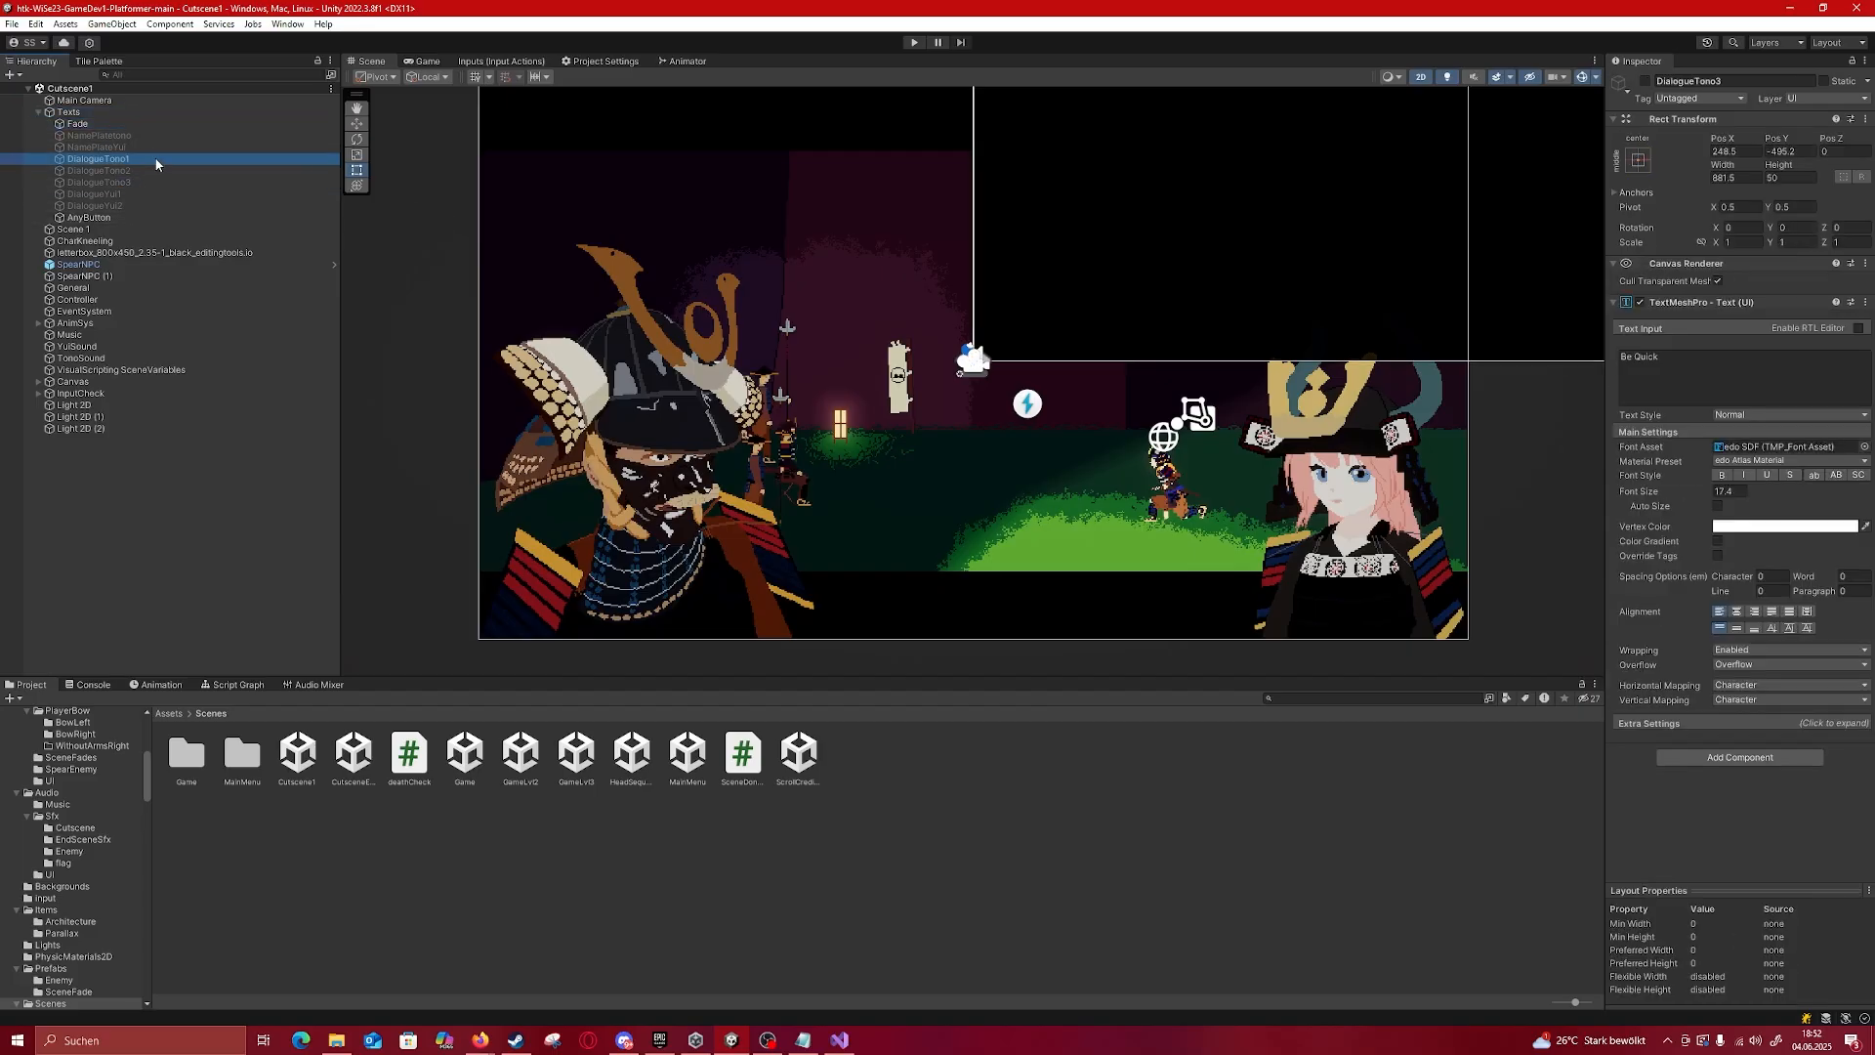
pyautogui.click(143, 181)
pyautogui.click(142, 206)
pyautogui.click(133, 148)
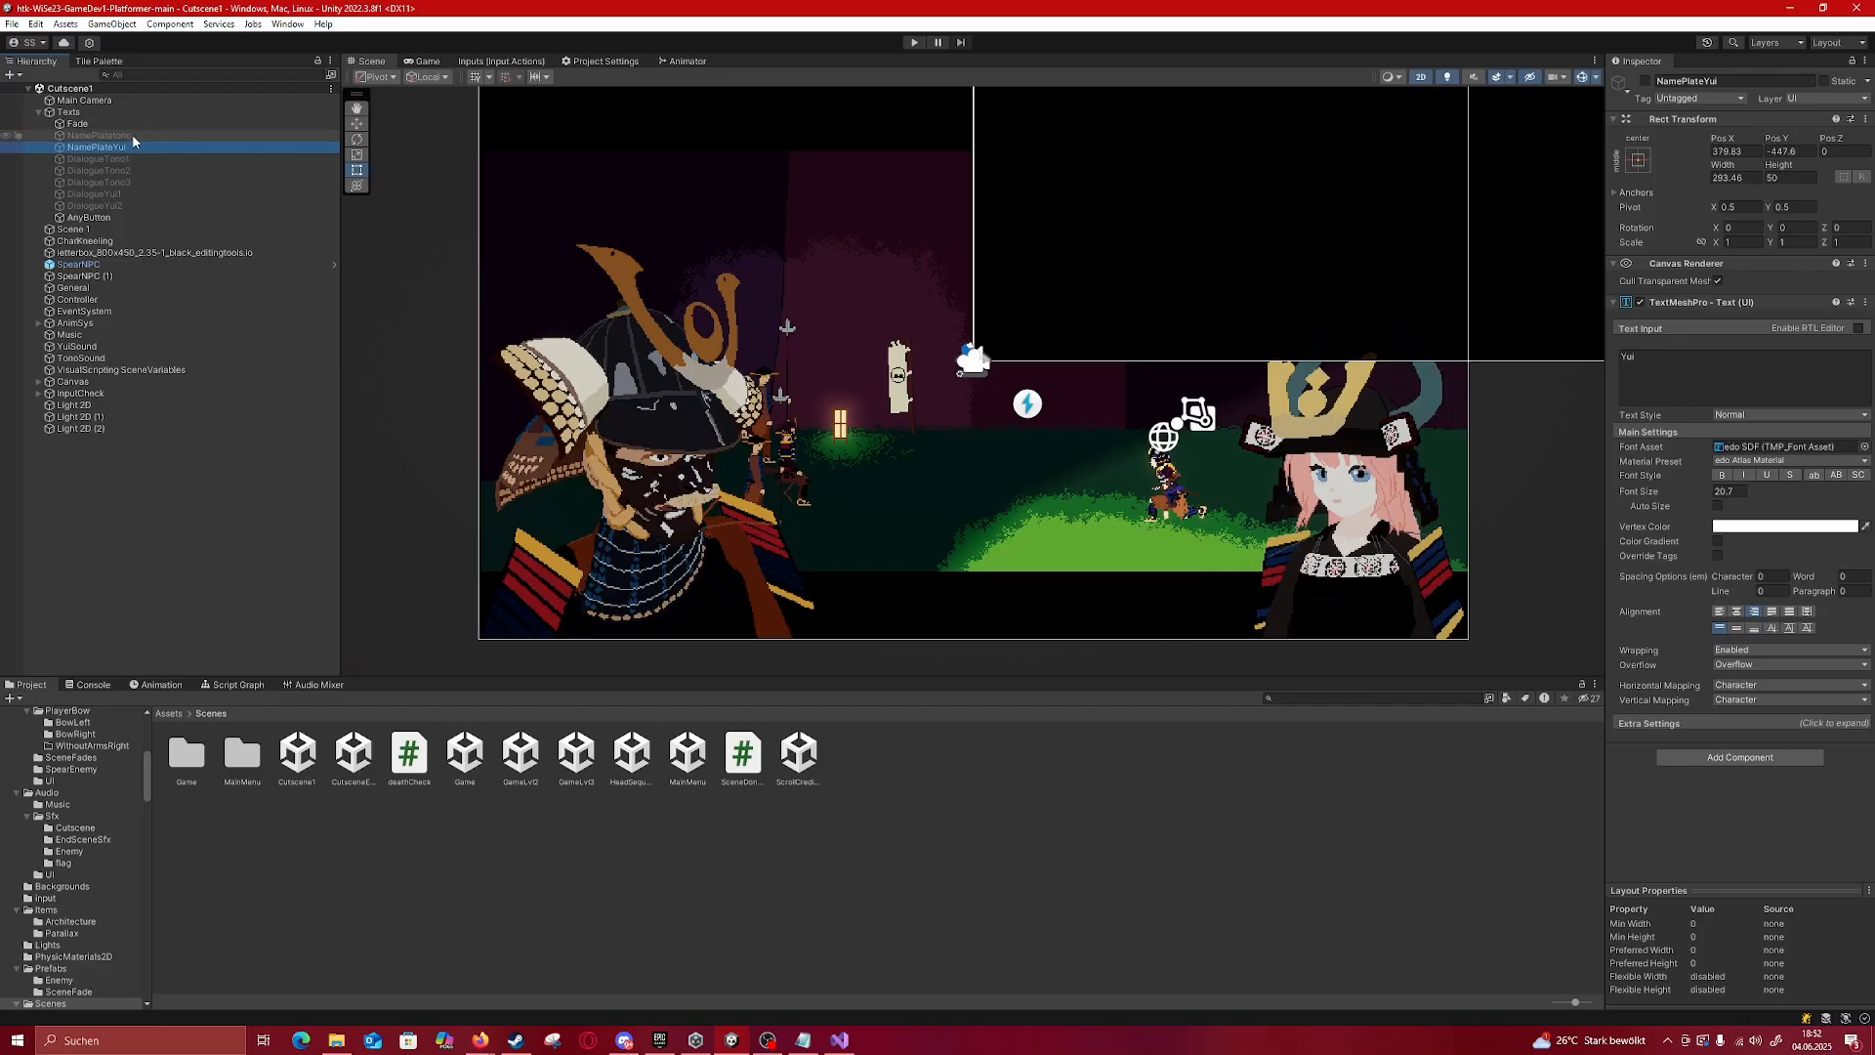
pyautogui.click(127, 160)
pyautogui.click(126, 183)
pyautogui.click(125, 193)
pyautogui.click(131, 169)
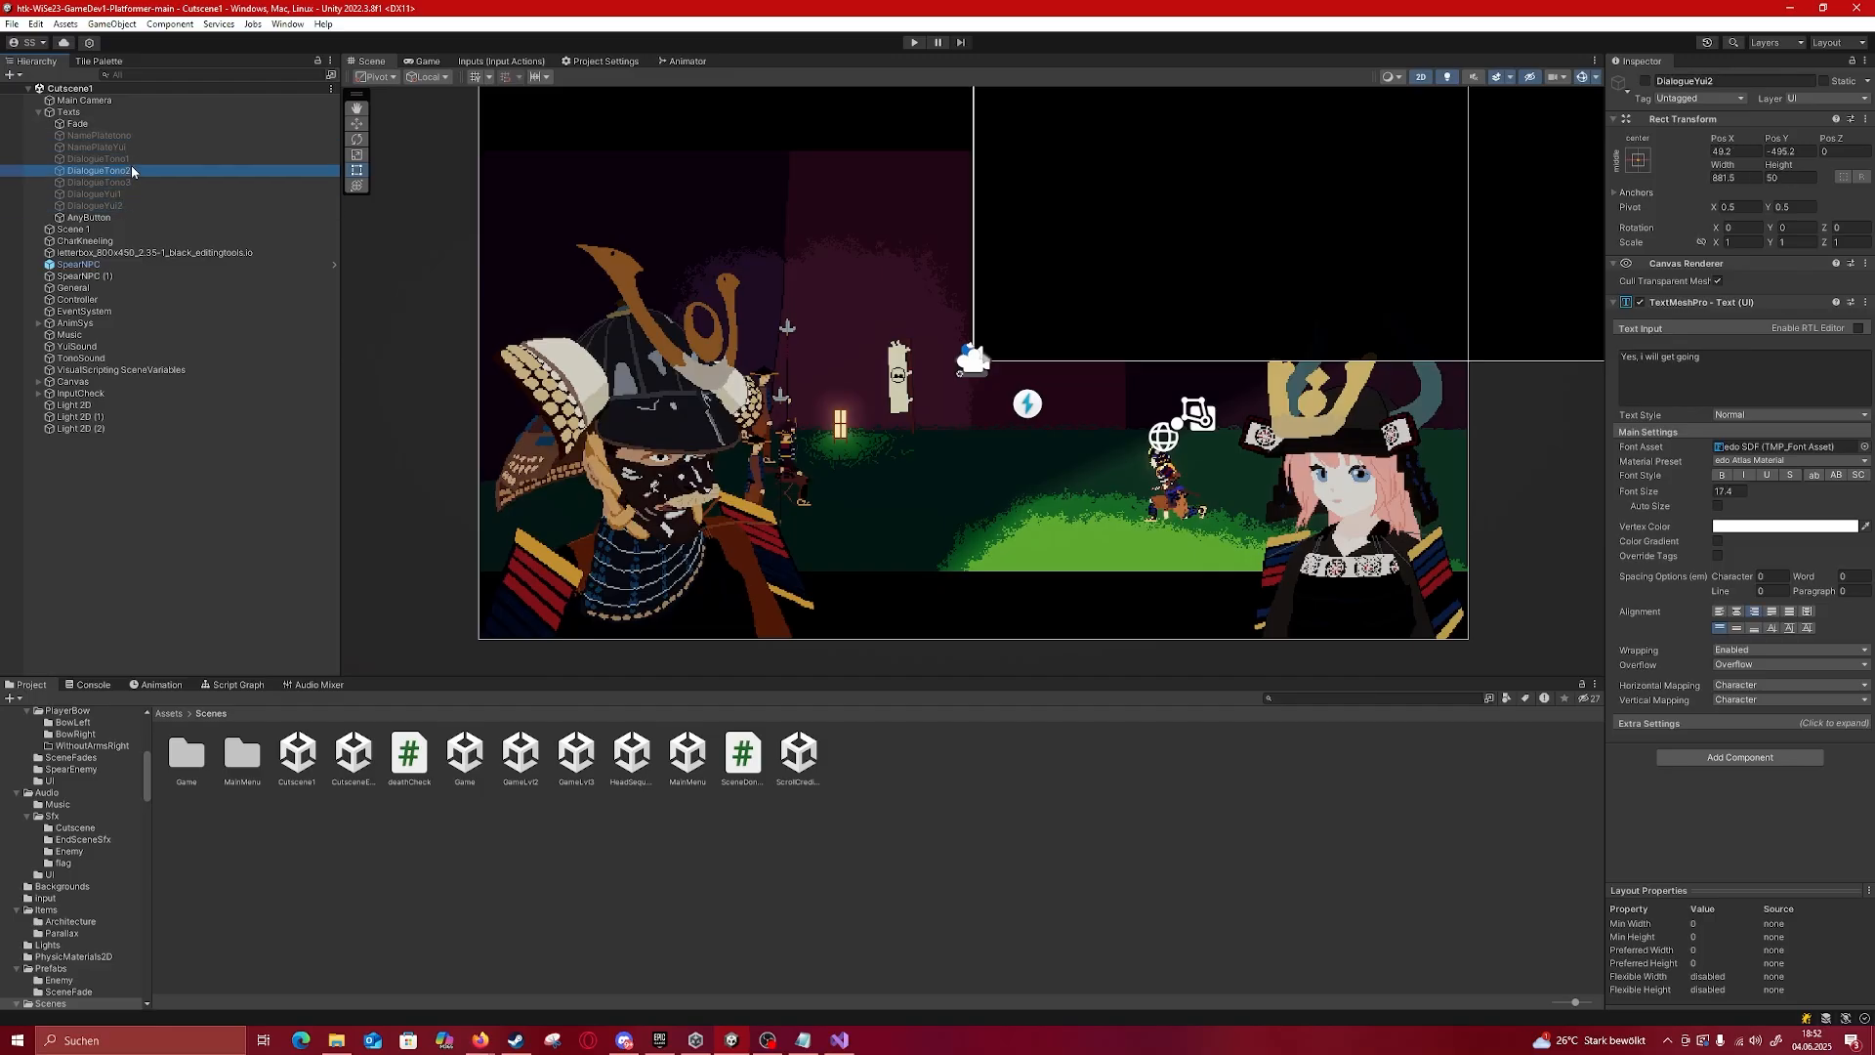
pyautogui.click(136, 147)
pyautogui.click(133, 135)
pyautogui.click(131, 113)
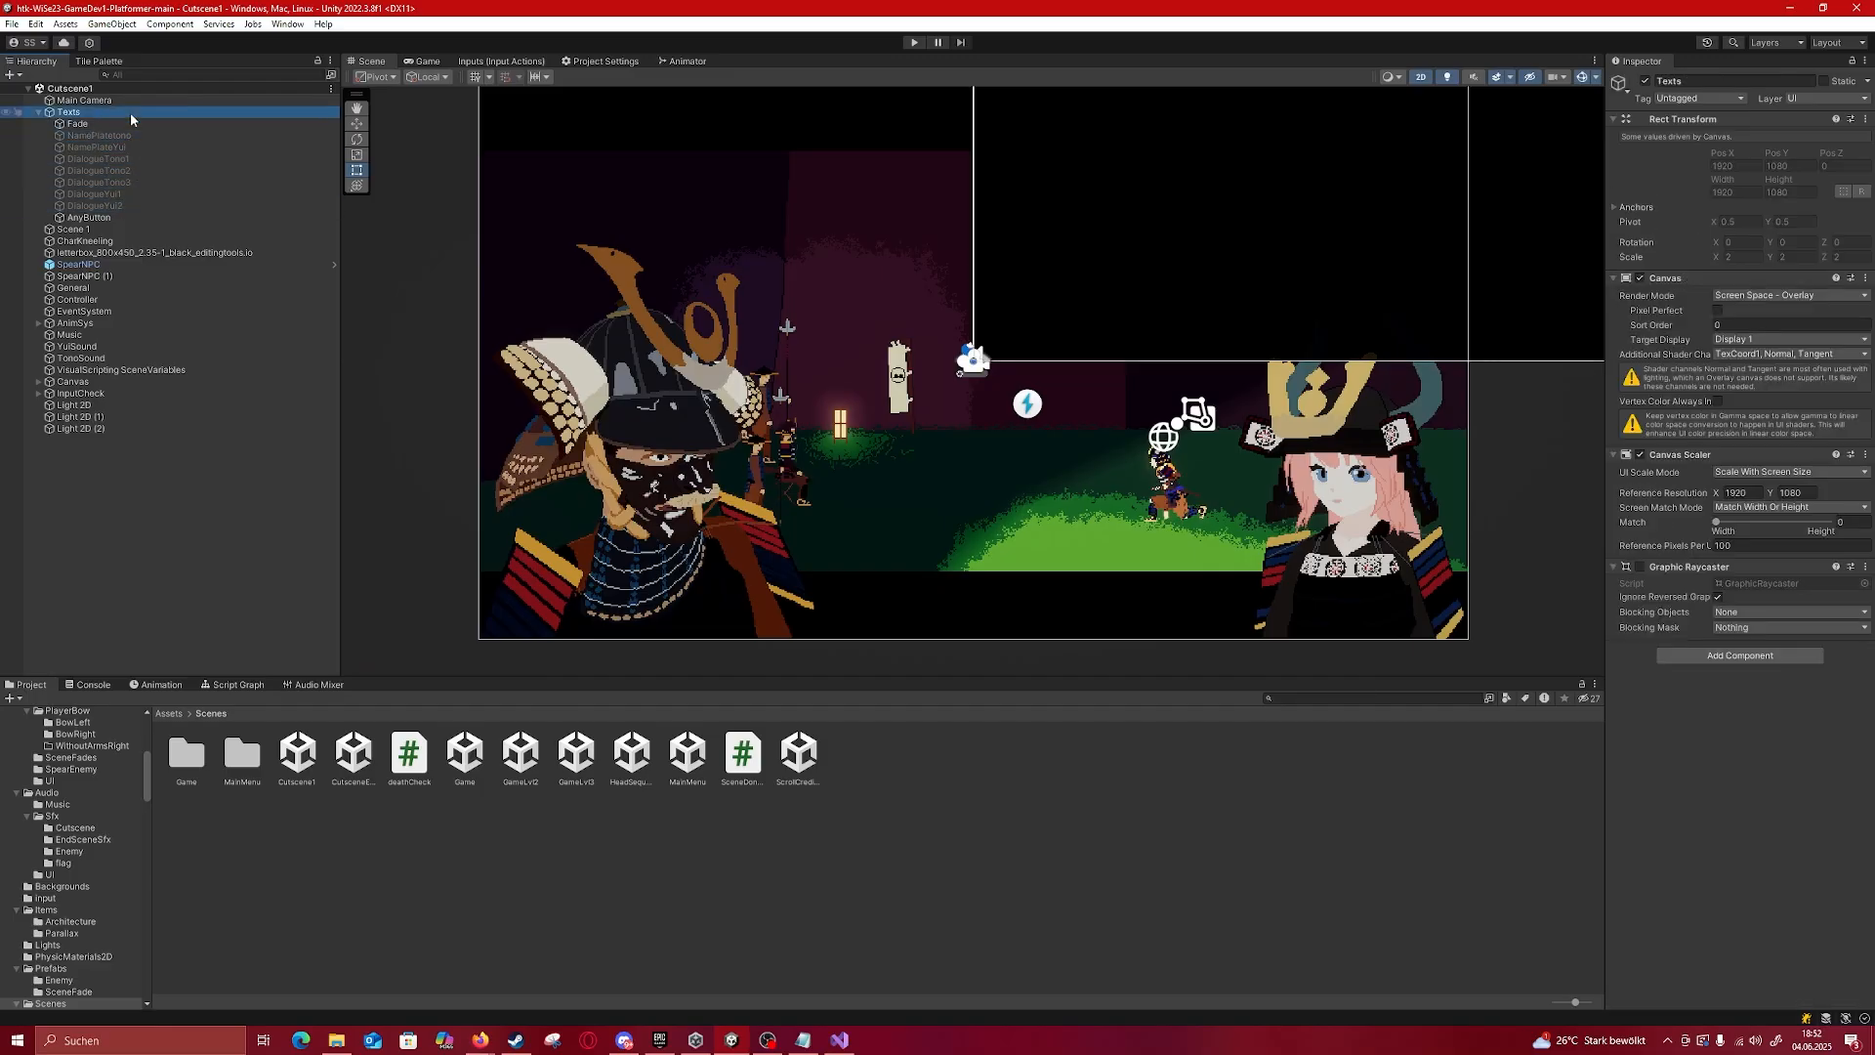
# Step: Select the Controller object and open the script of its Button Next component in Visual Studio
pyautogui.click(84, 299)
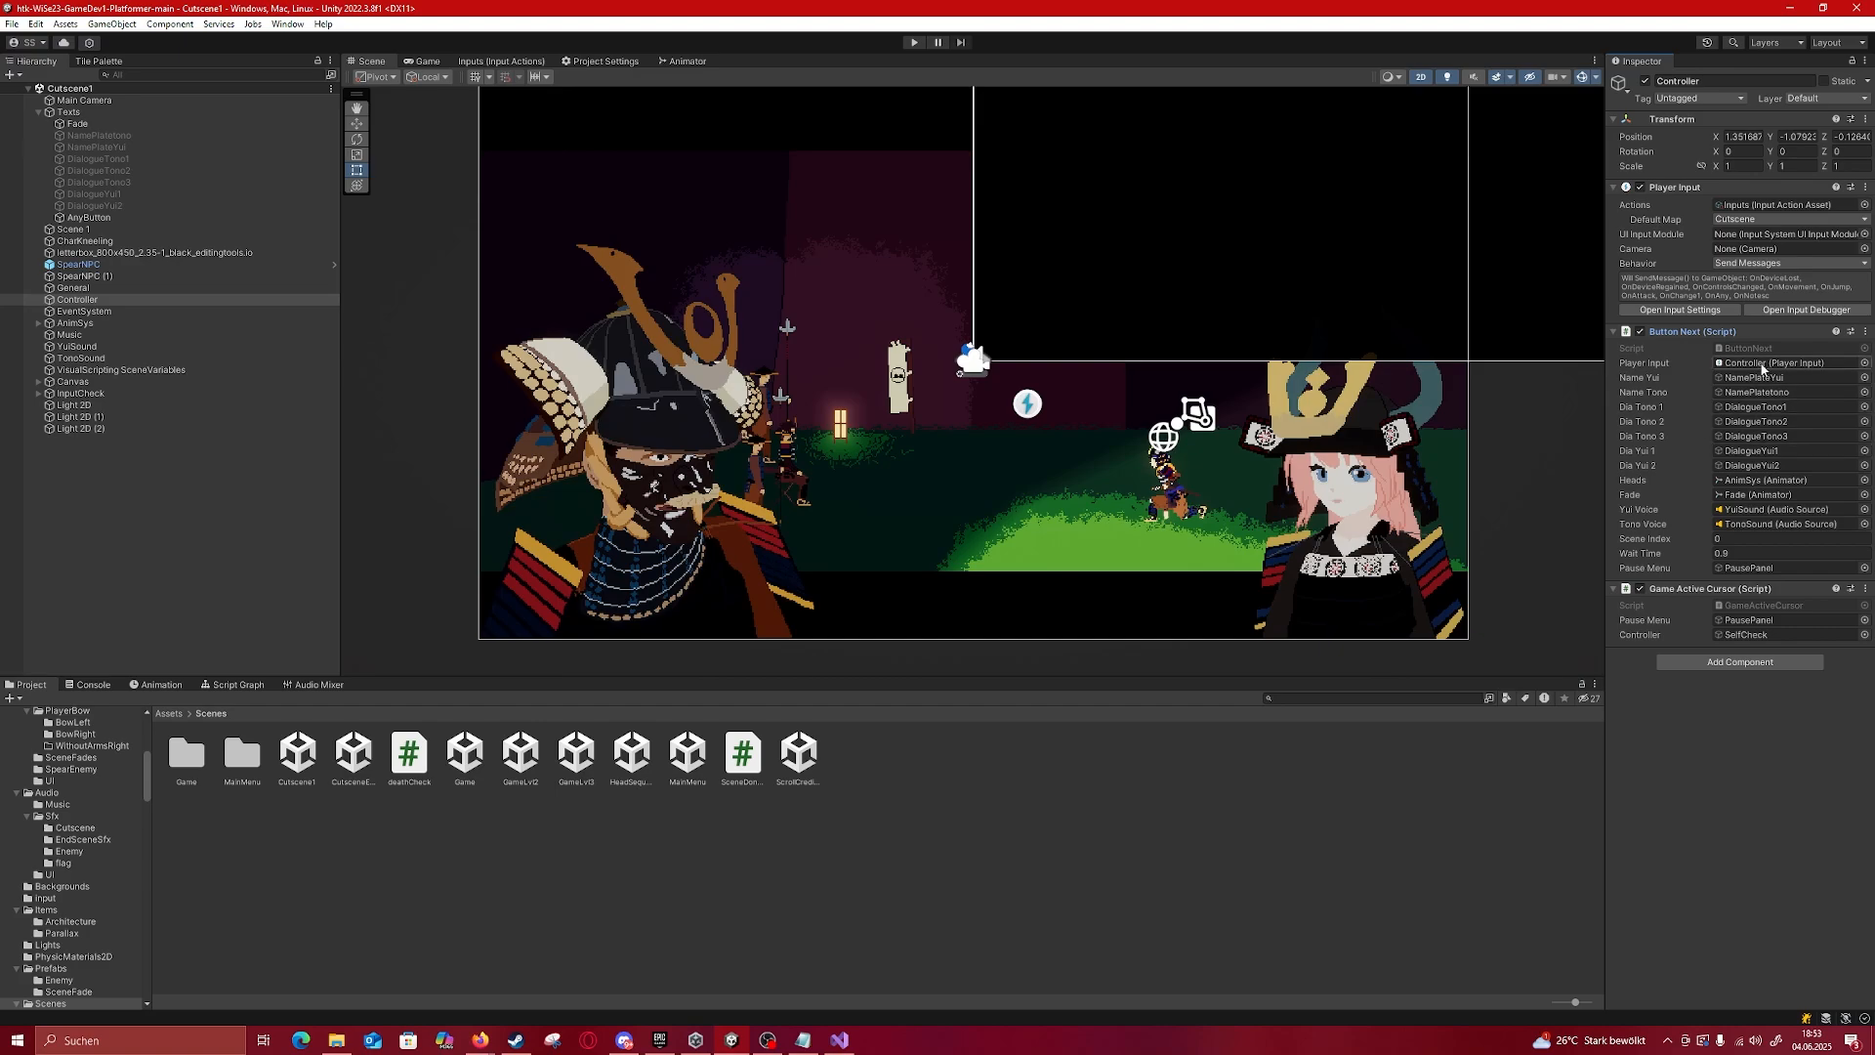
pyautogui.click(1733, 350)
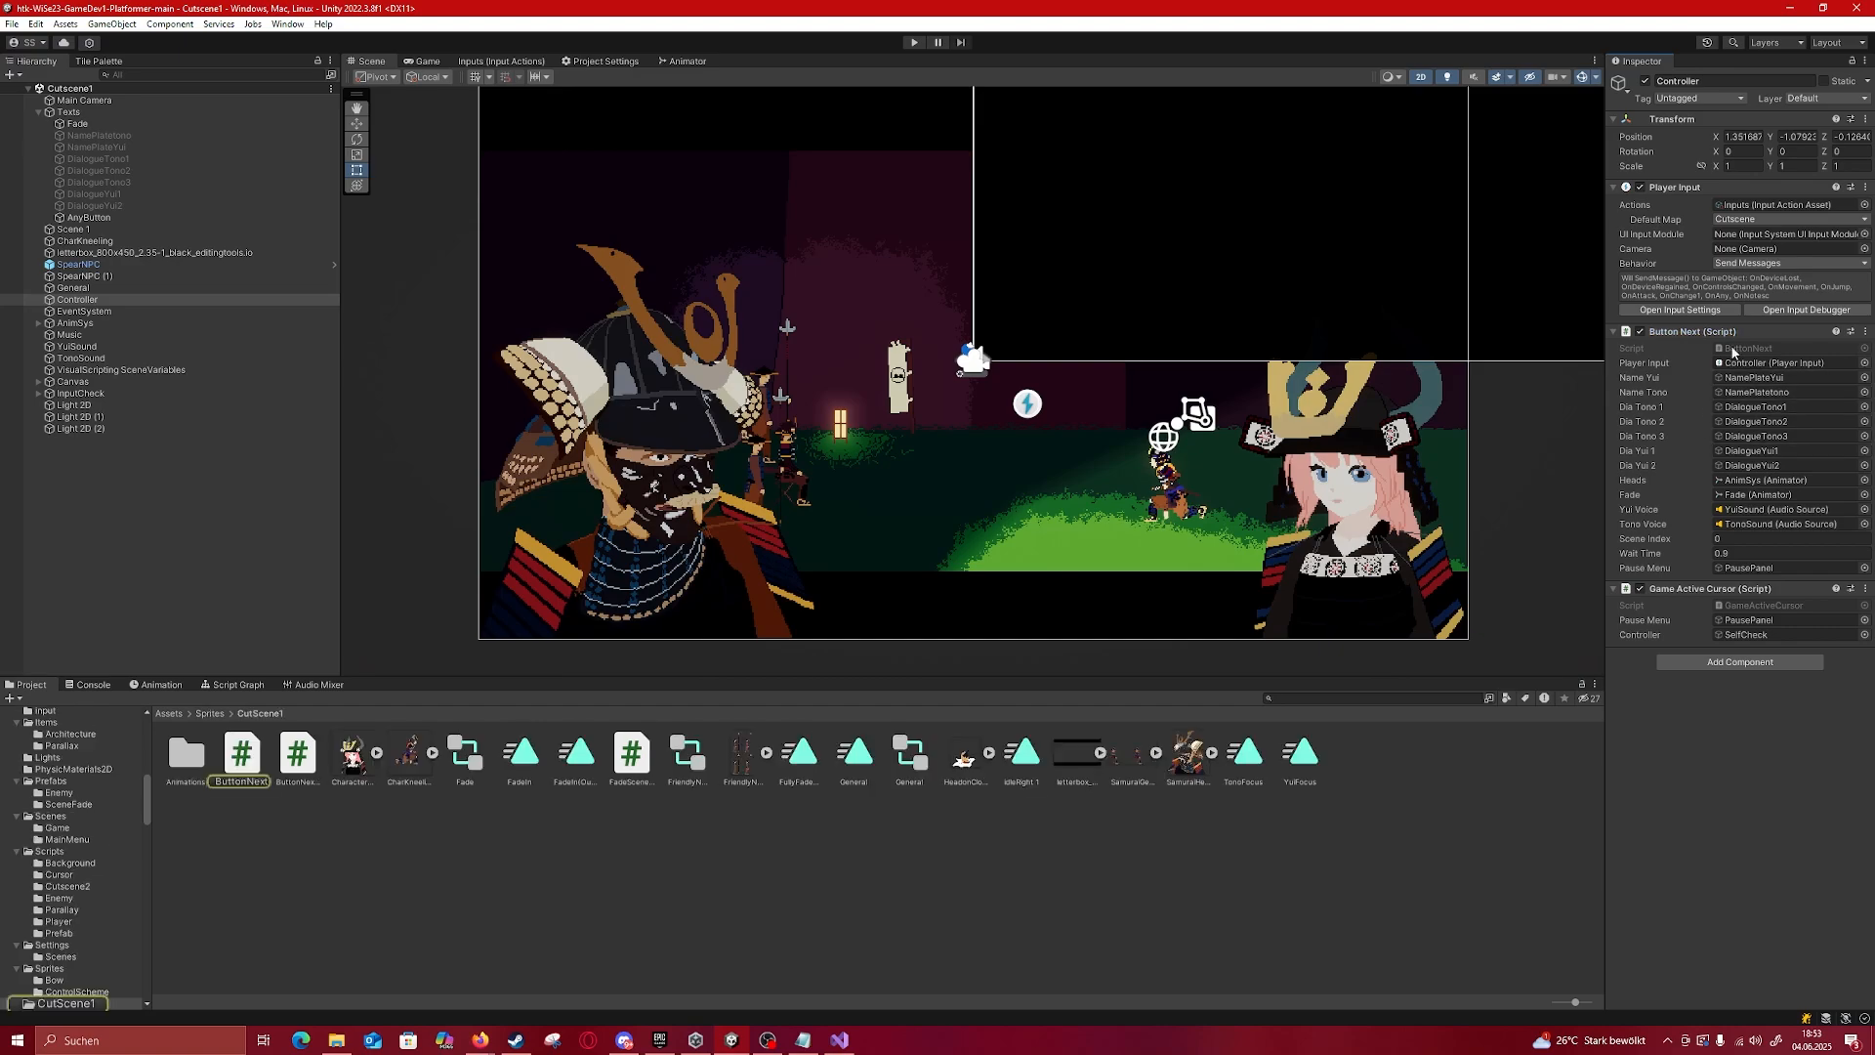
pyautogui.doubleClick(1733, 352)
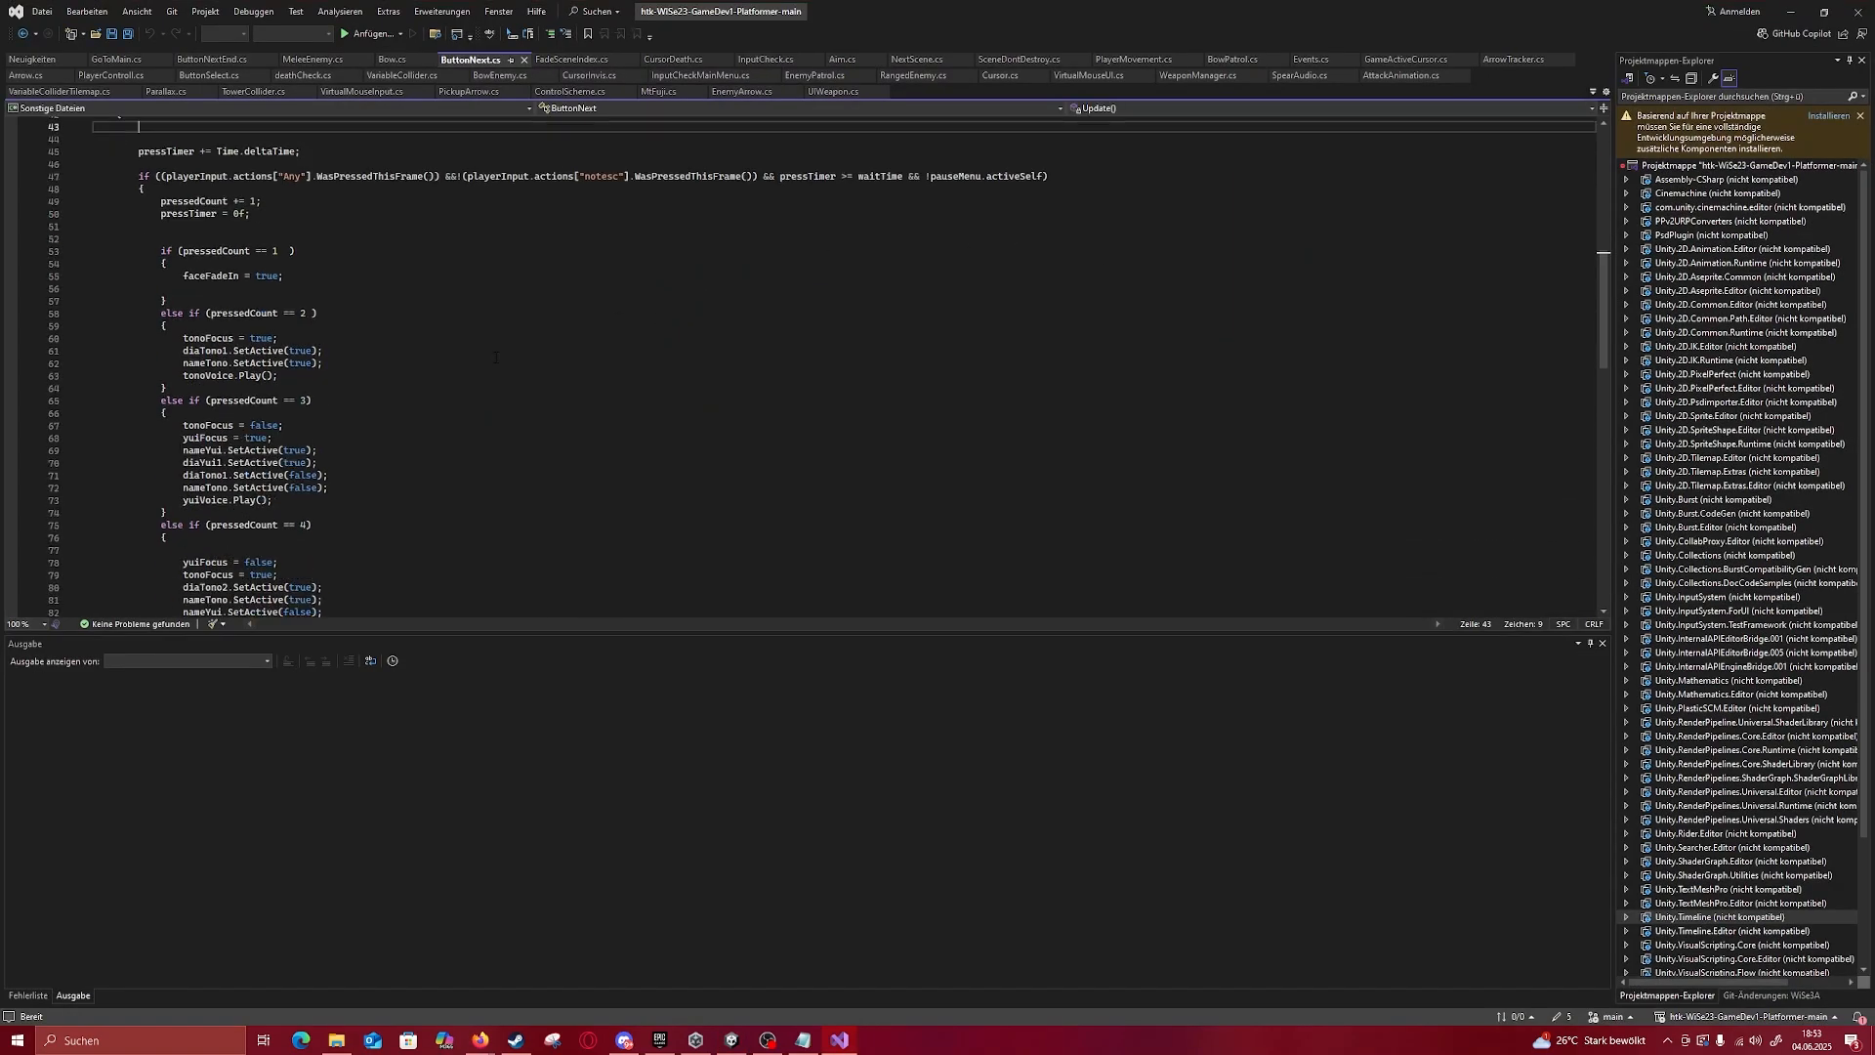
# Step: Read through the input condition and the successive pressedCount branches in the Update method of ButtonNext.cs
pyautogui.scroll(-1, 178, 367)
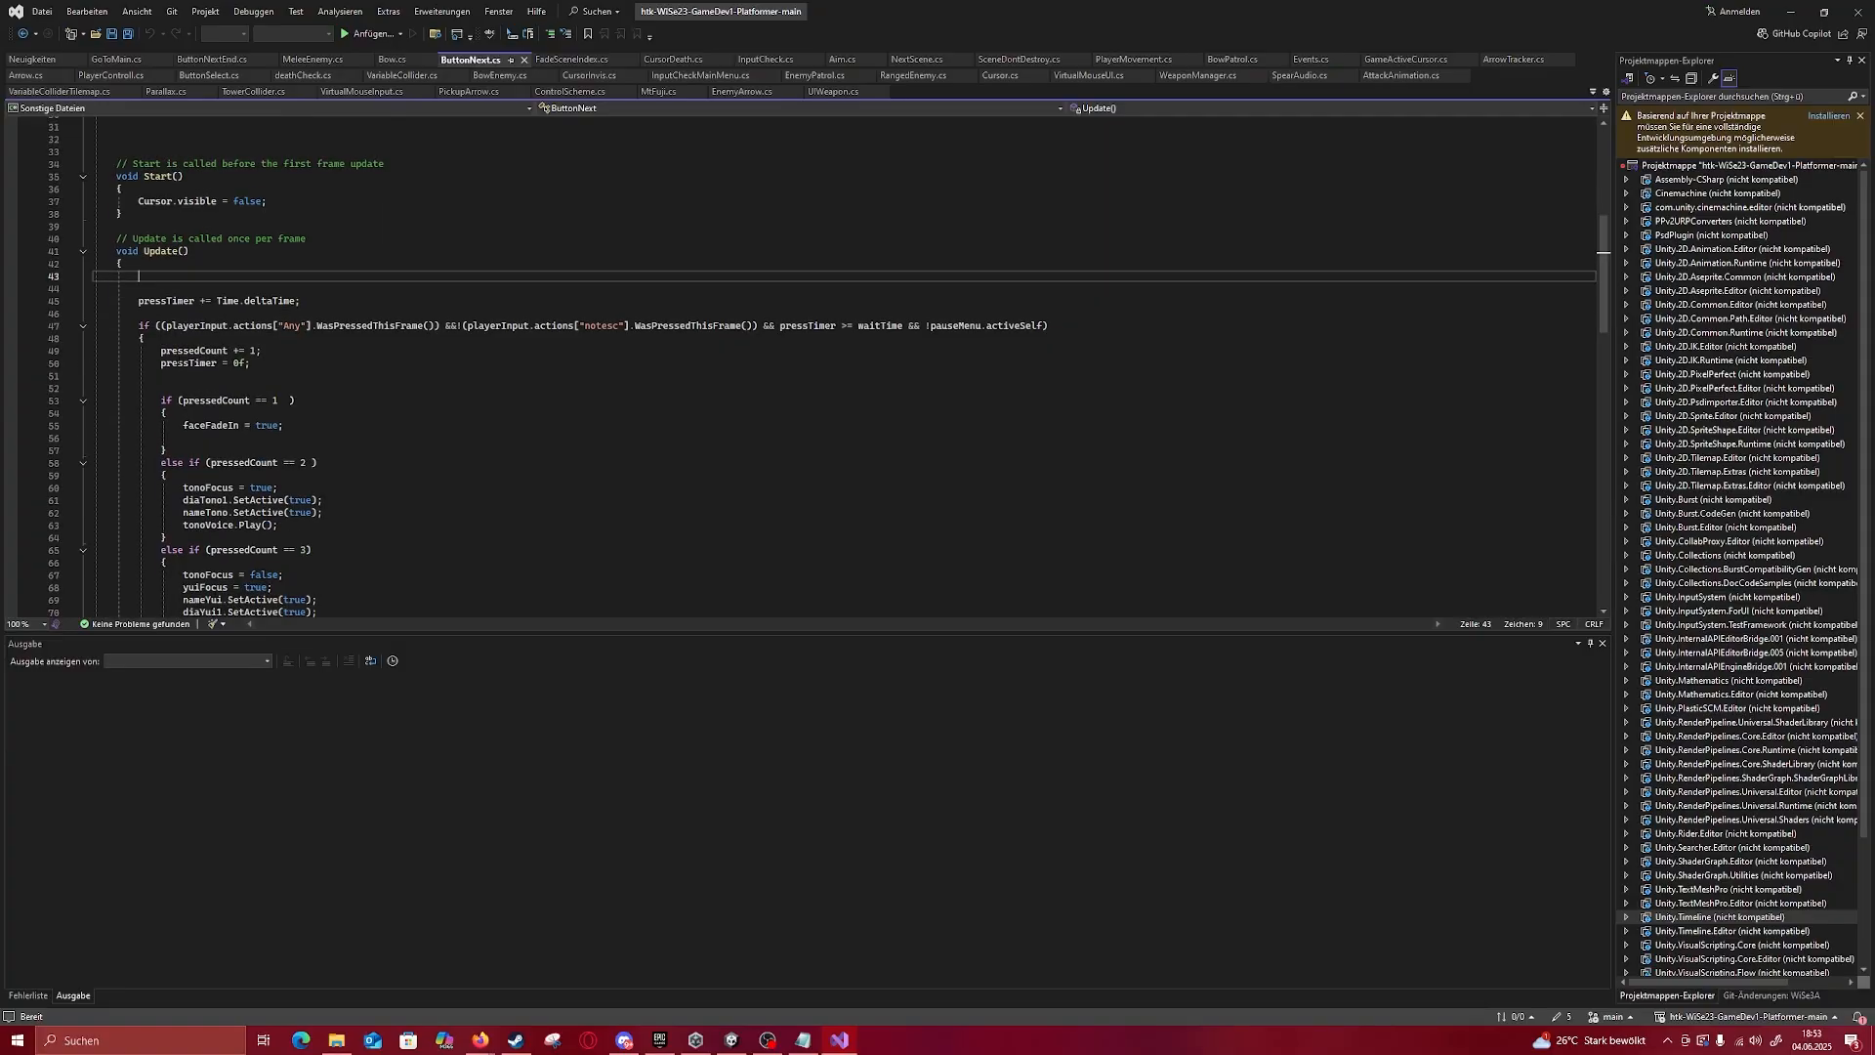
pyautogui.moveTo(142, 325); pyautogui.dragTo(283, 488)
pyautogui.scroll(-6, 283, 478)
pyautogui.click(337, 388)
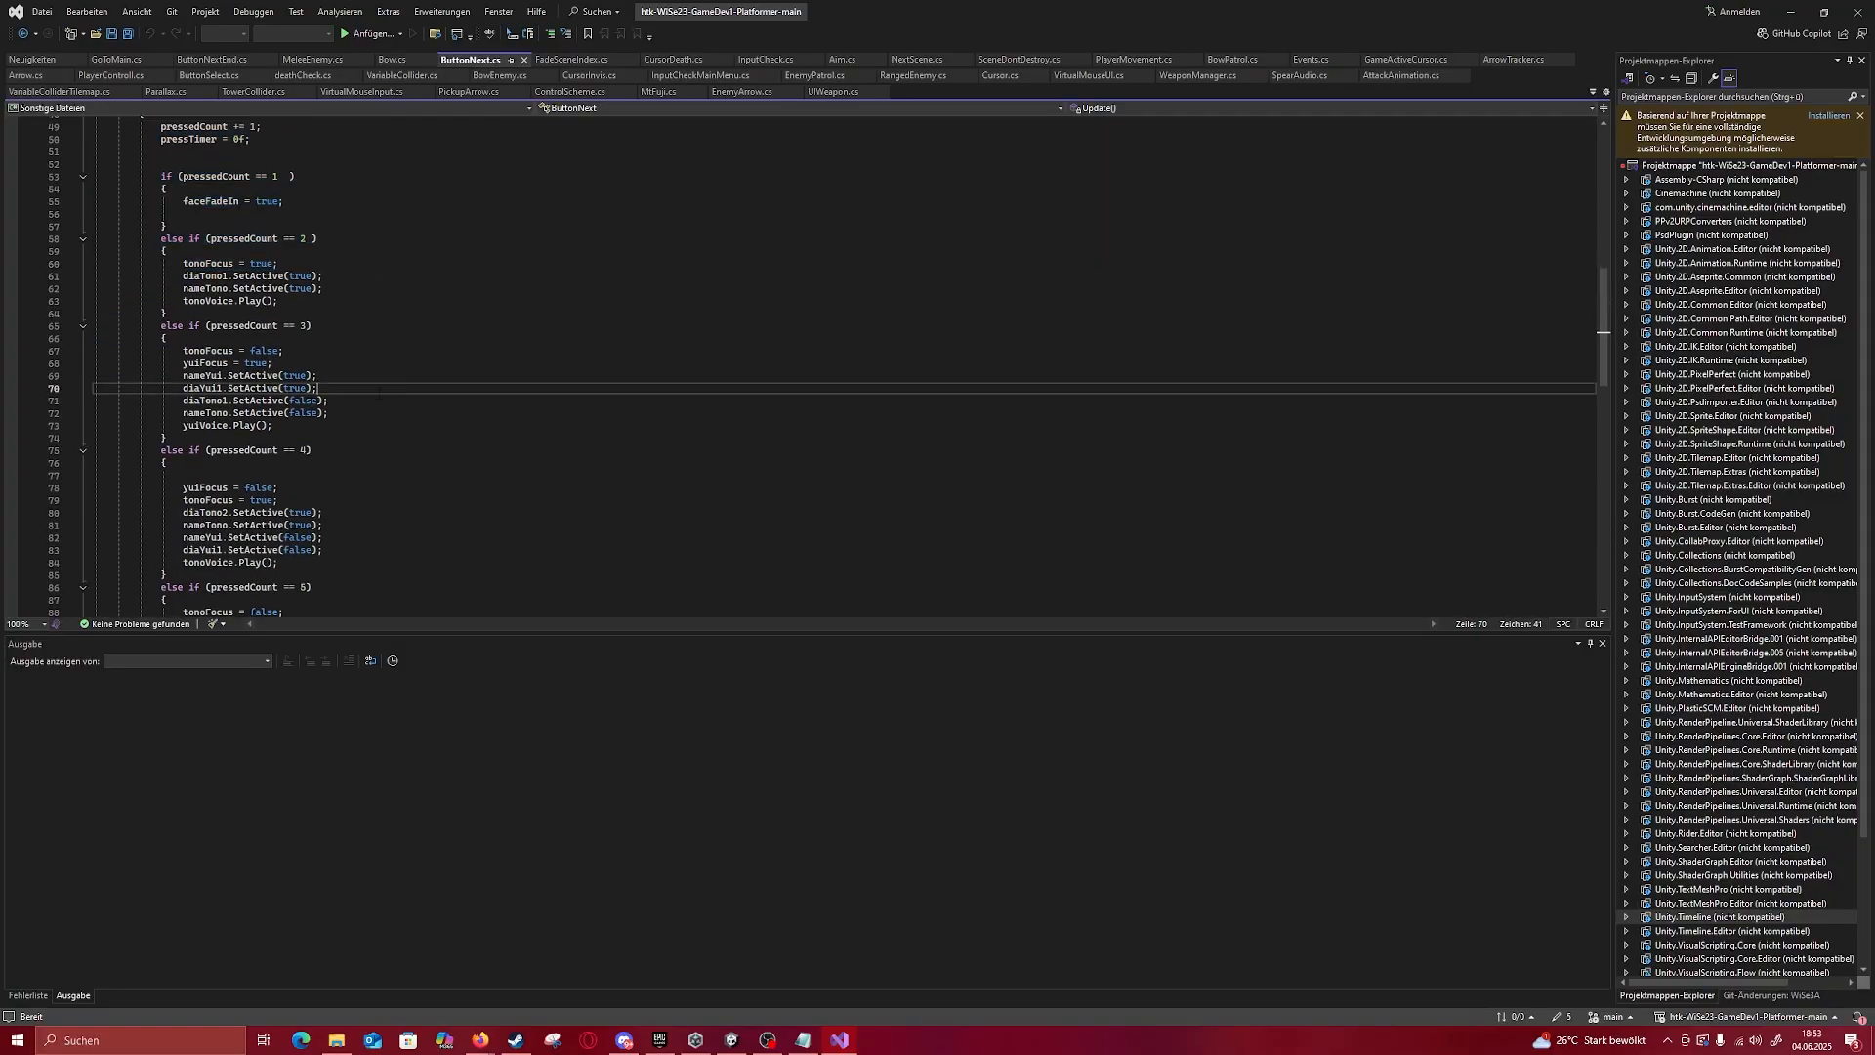
pyautogui.scroll(-2, 227, 400)
pyautogui.click(224, 390)
pyautogui.scroll(-12, 214, 393)
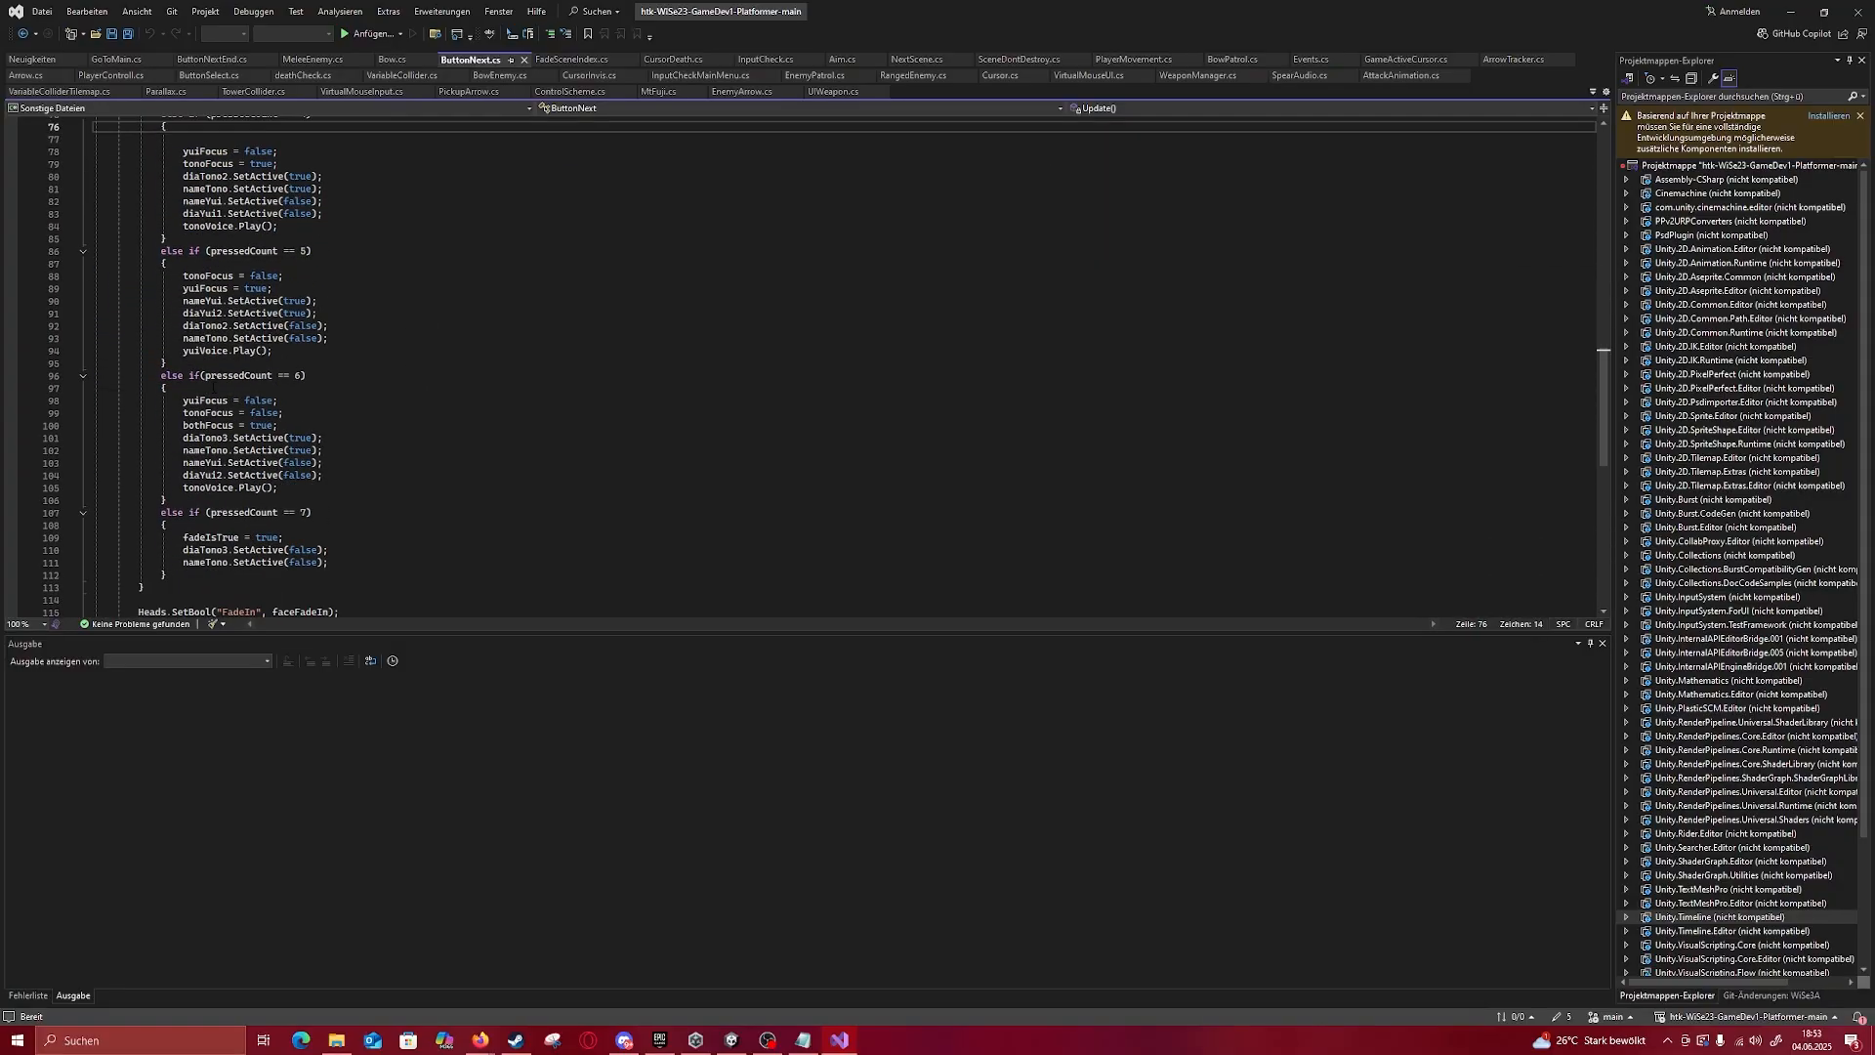
# Step: Review the Update method from its declaration onward, highlighting a block of its pressedCount branches
pyautogui.scroll(20, 181, 390)
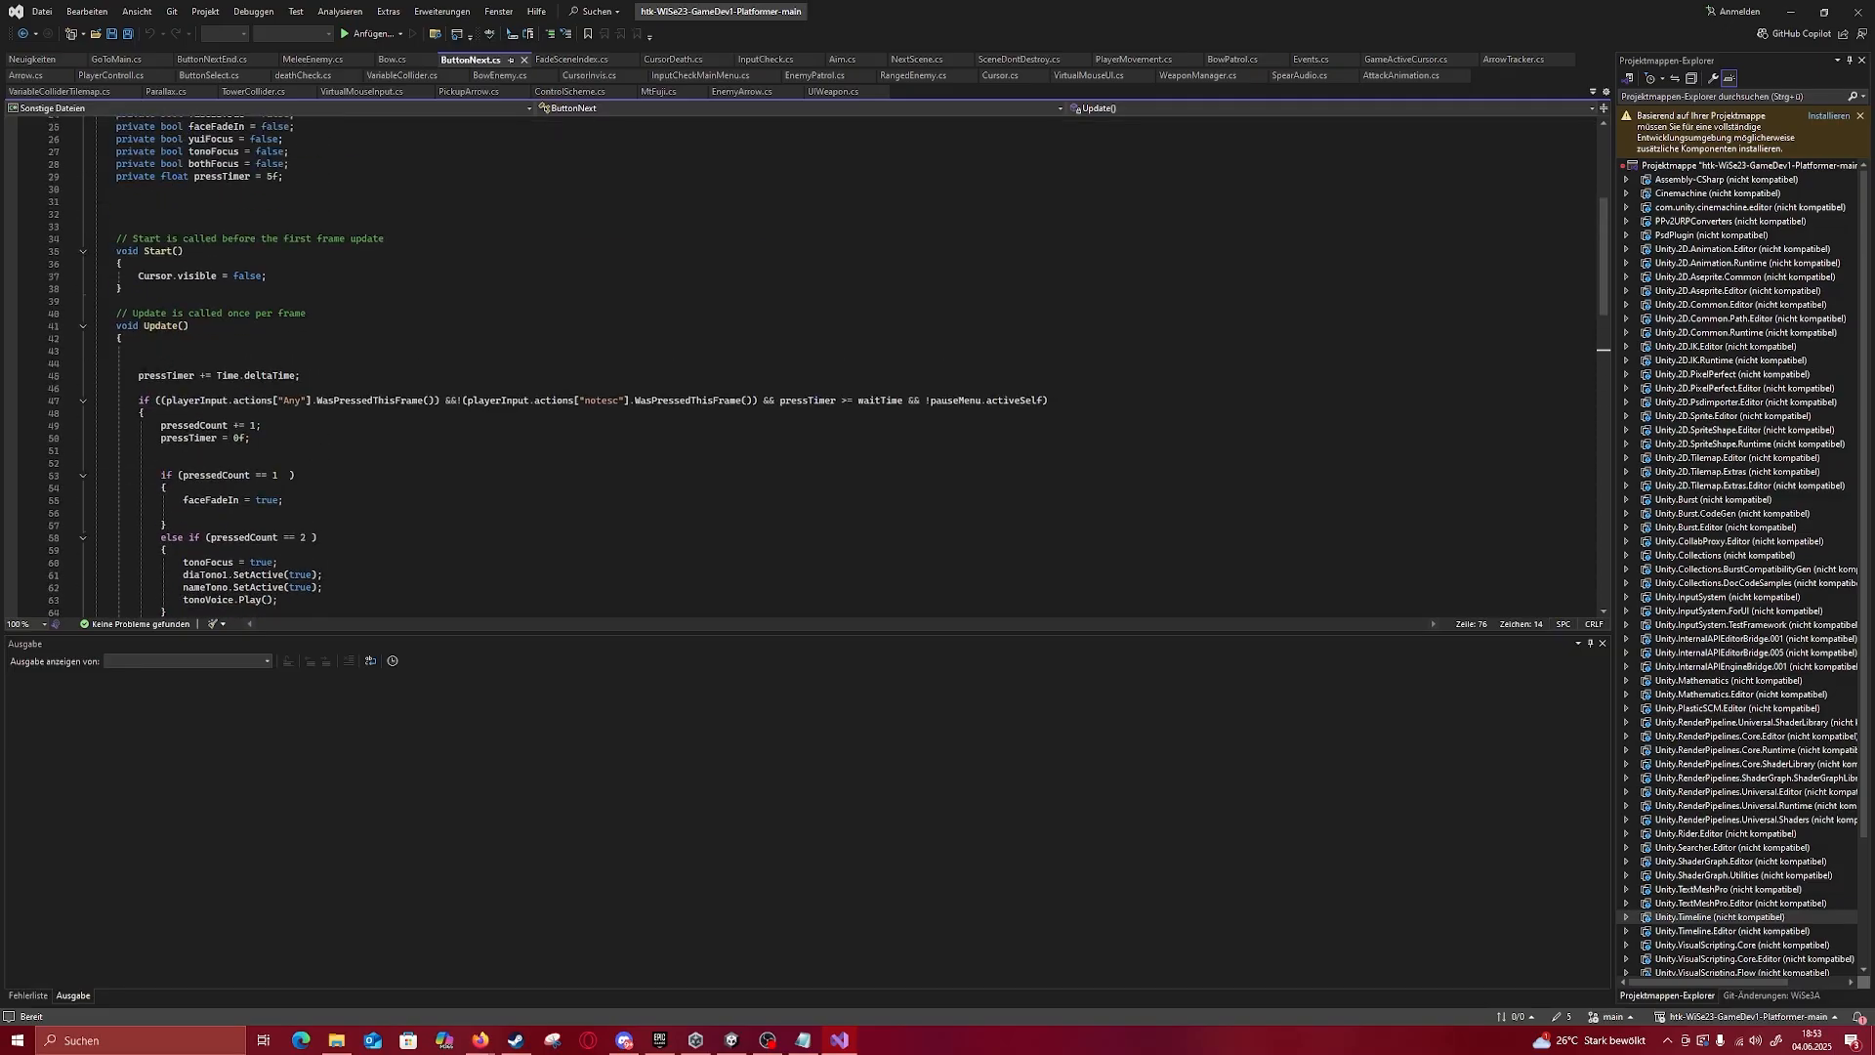
pyautogui.click(371, 387)
pyautogui.moveTo(191, 327); pyautogui.dragTo(121, 326)
pyautogui.click(293, 326)
pyautogui.scroll(-11, 283, 390)
pyautogui.moveTo(283, 450); pyautogui.dragTo(157, 338)
pyautogui.click(430, 426)
# Step: Examine the last pressedCount branches, especially the one for 6, and go back to the script's field declarations
pyautogui.scroll(-6, 430, 381)
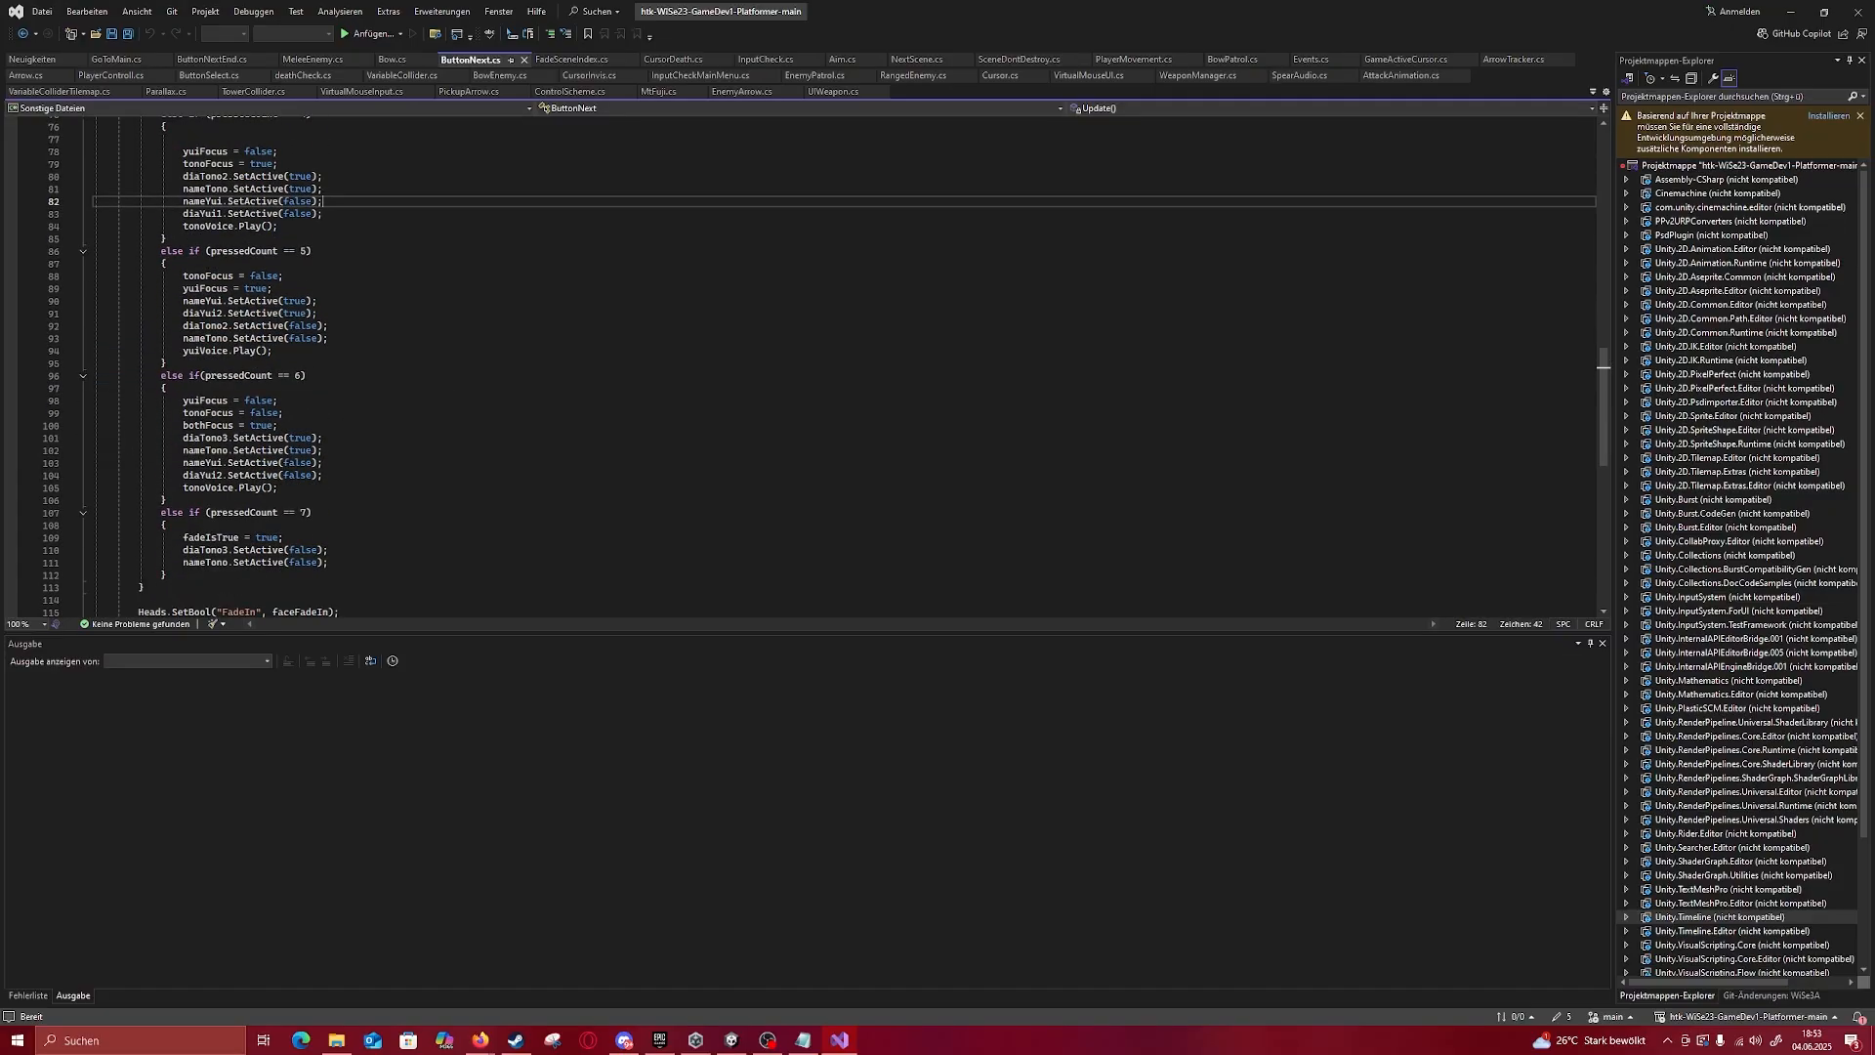
pyautogui.moveTo(429, 387); pyautogui.dragTo(393, 500)
pyautogui.click(394, 498)
pyautogui.scroll(7, 393, 495)
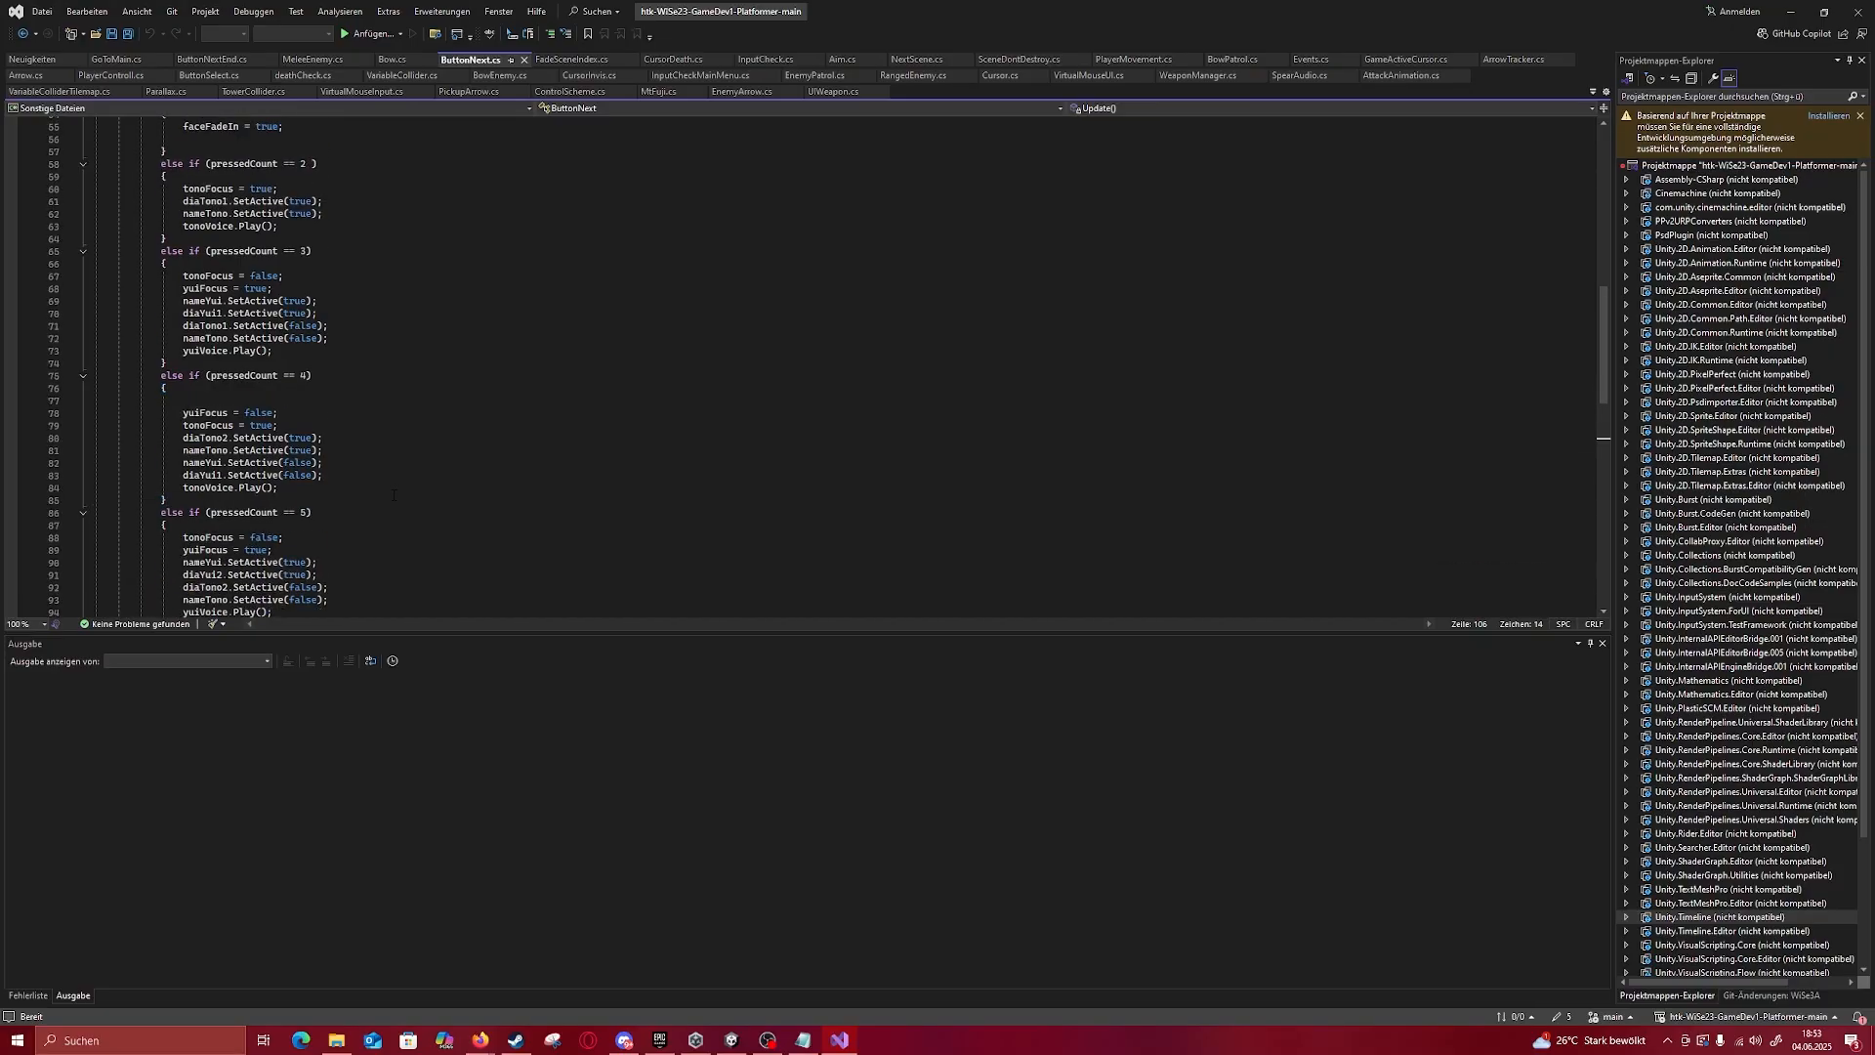
pyautogui.scroll(18, 393, 495)
pyautogui.scroll(-7, 388, 490)
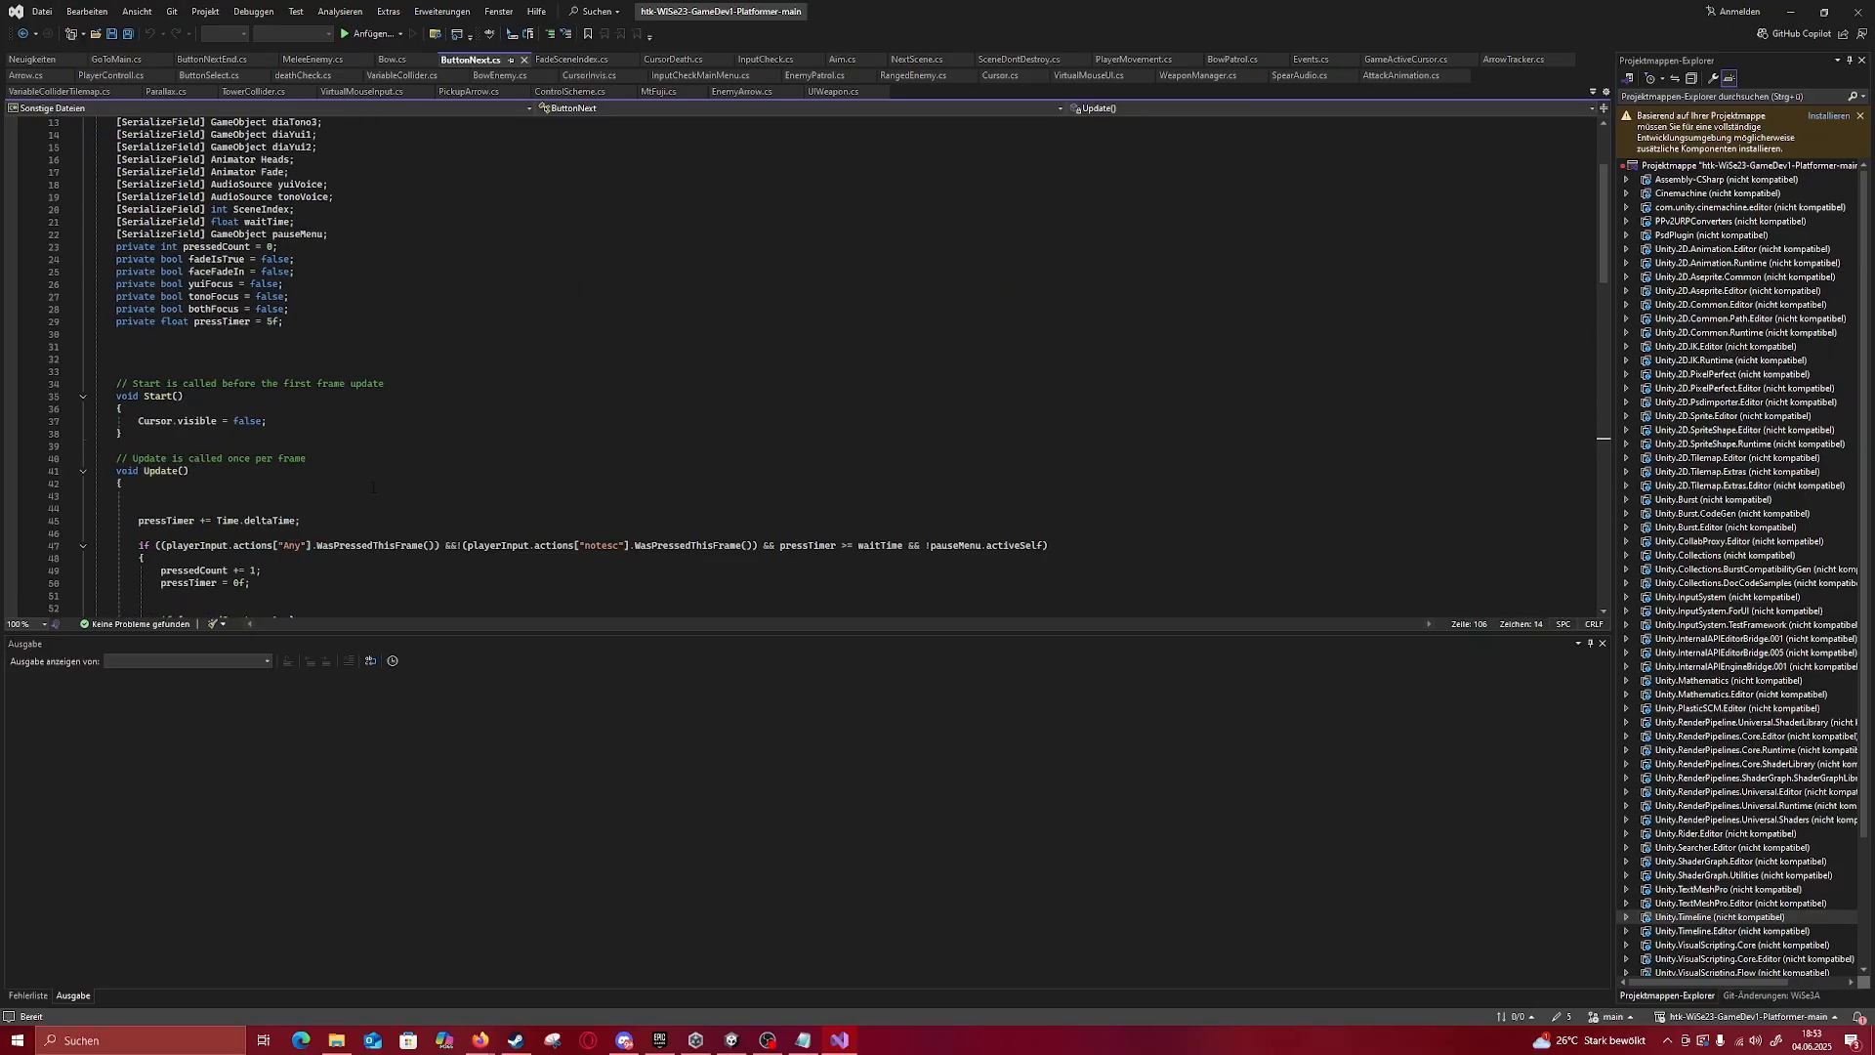
# Step: Highlight the whole Update logic of ButtonNext.cs to review its extent, and return to the Update declaration
pyautogui.moveTo(115, 359); pyautogui.dragTo(383, 511)
pyautogui.scroll(-14, 382, 493)
pyautogui.scroll(-8, 383, 485)
pyautogui.click(383, 514)
pyautogui.moveTo(163, 532); pyautogui.dragTo(105, 322)
pyautogui.scroll(20, 129, 490)
pyautogui.click(105, 322)
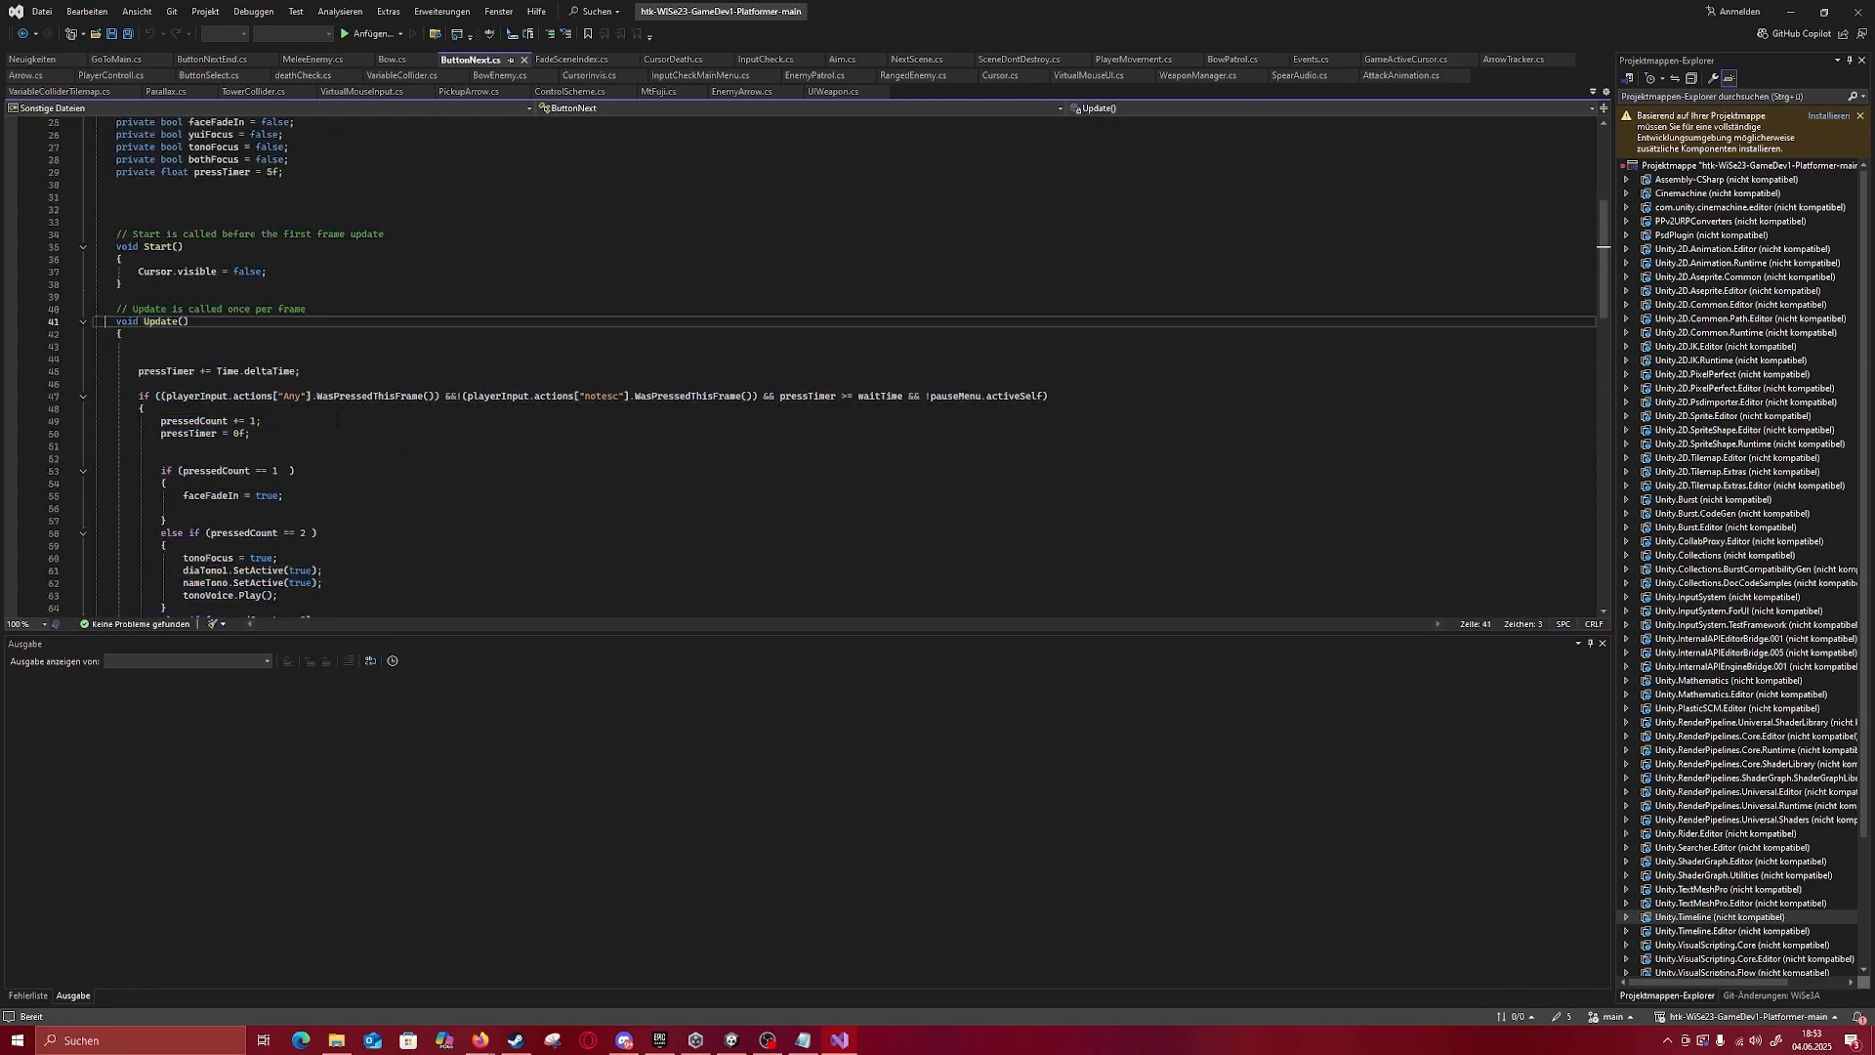
# Step: Switch back to Unity, frame the Cutscene1 stage and go up to the project's root Assets folder
pyautogui.click(731, 1041)
pyautogui.scroll(-4, 613, 344)
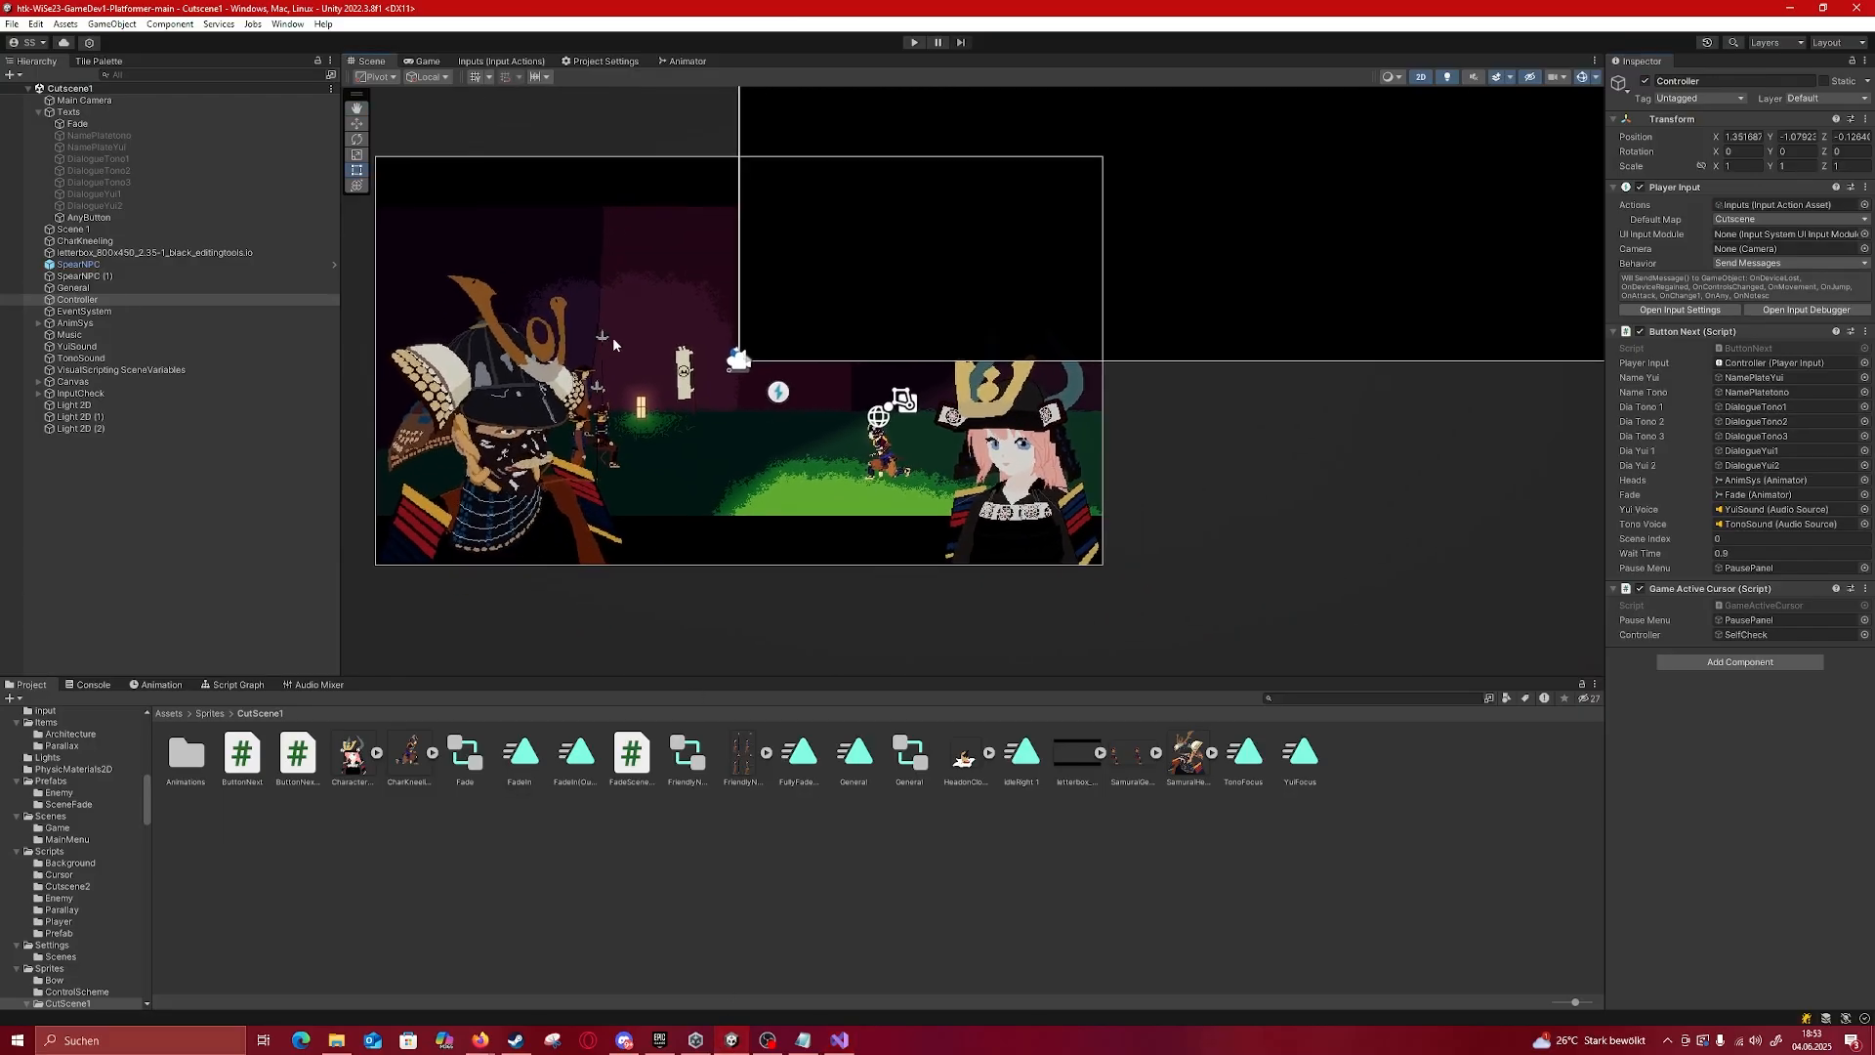
pyautogui.scroll(5, 537, 451)
pyautogui.moveTo(497, 447); pyautogui.dragTo(565, 444, button='middle')
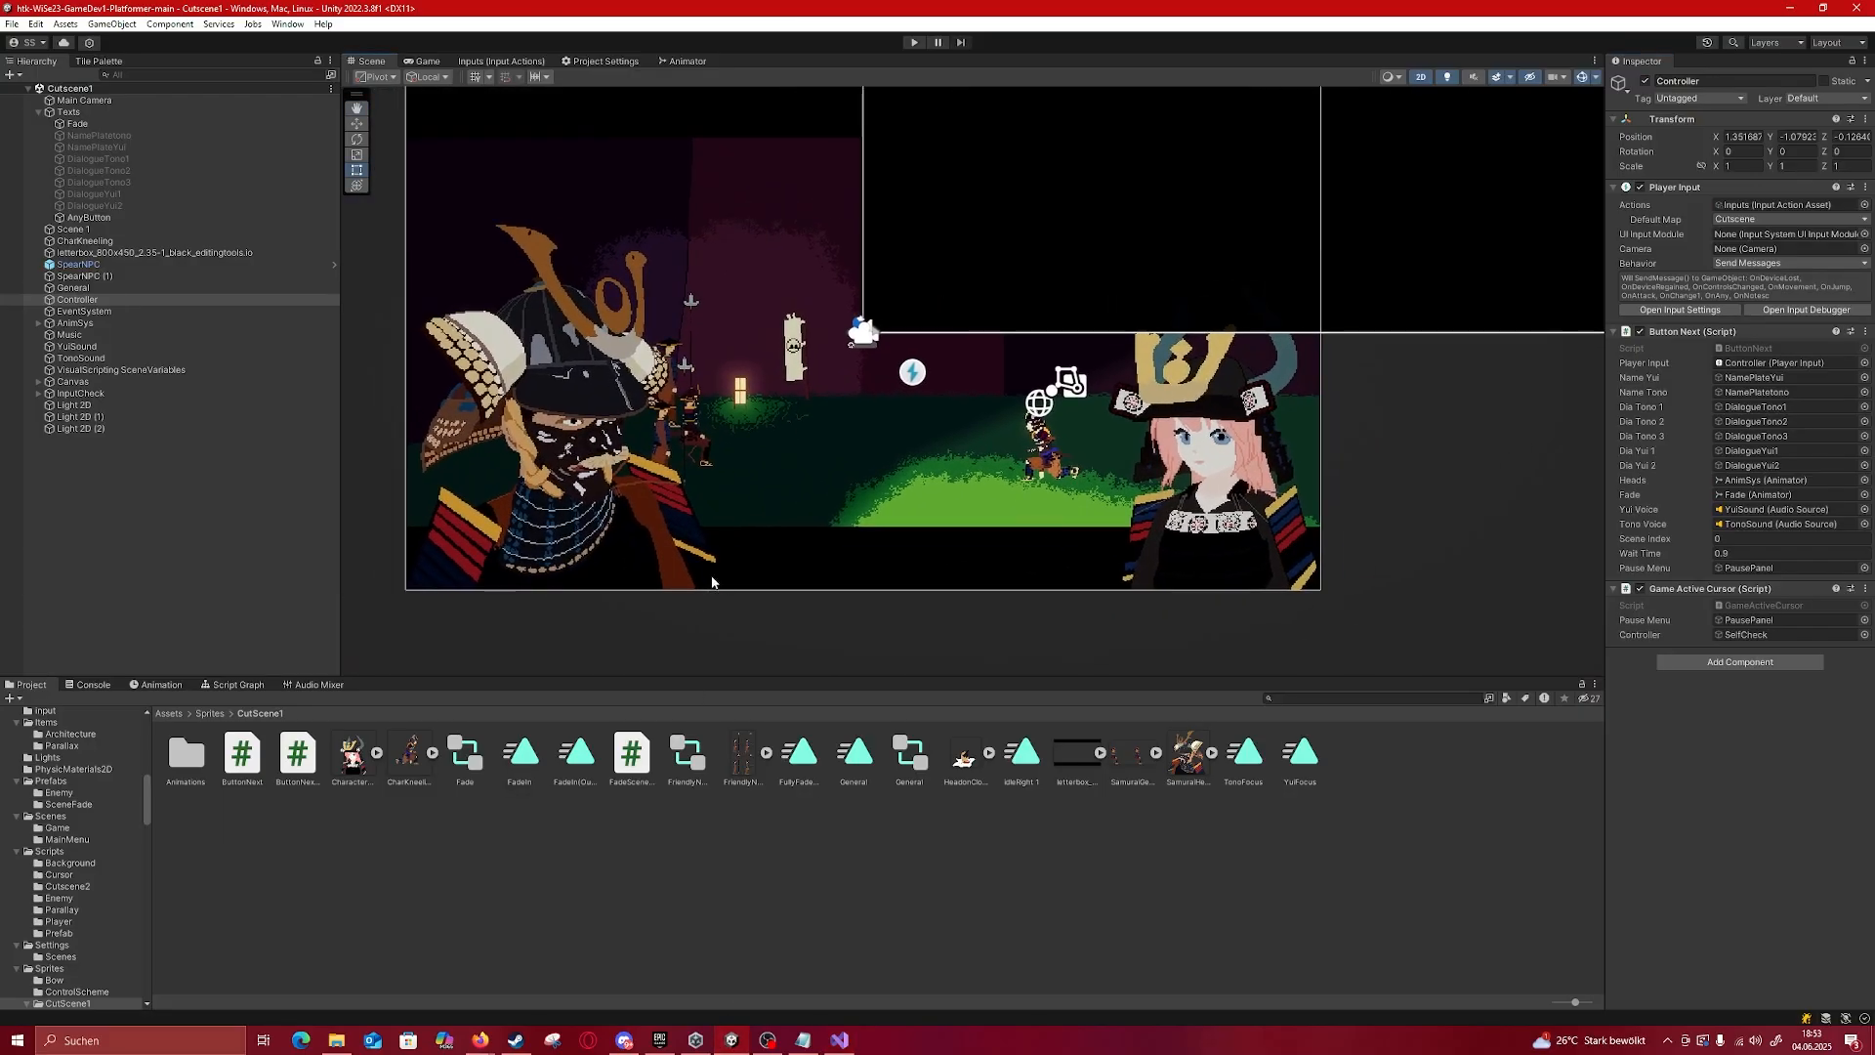
pyautogui.click(167, 714)
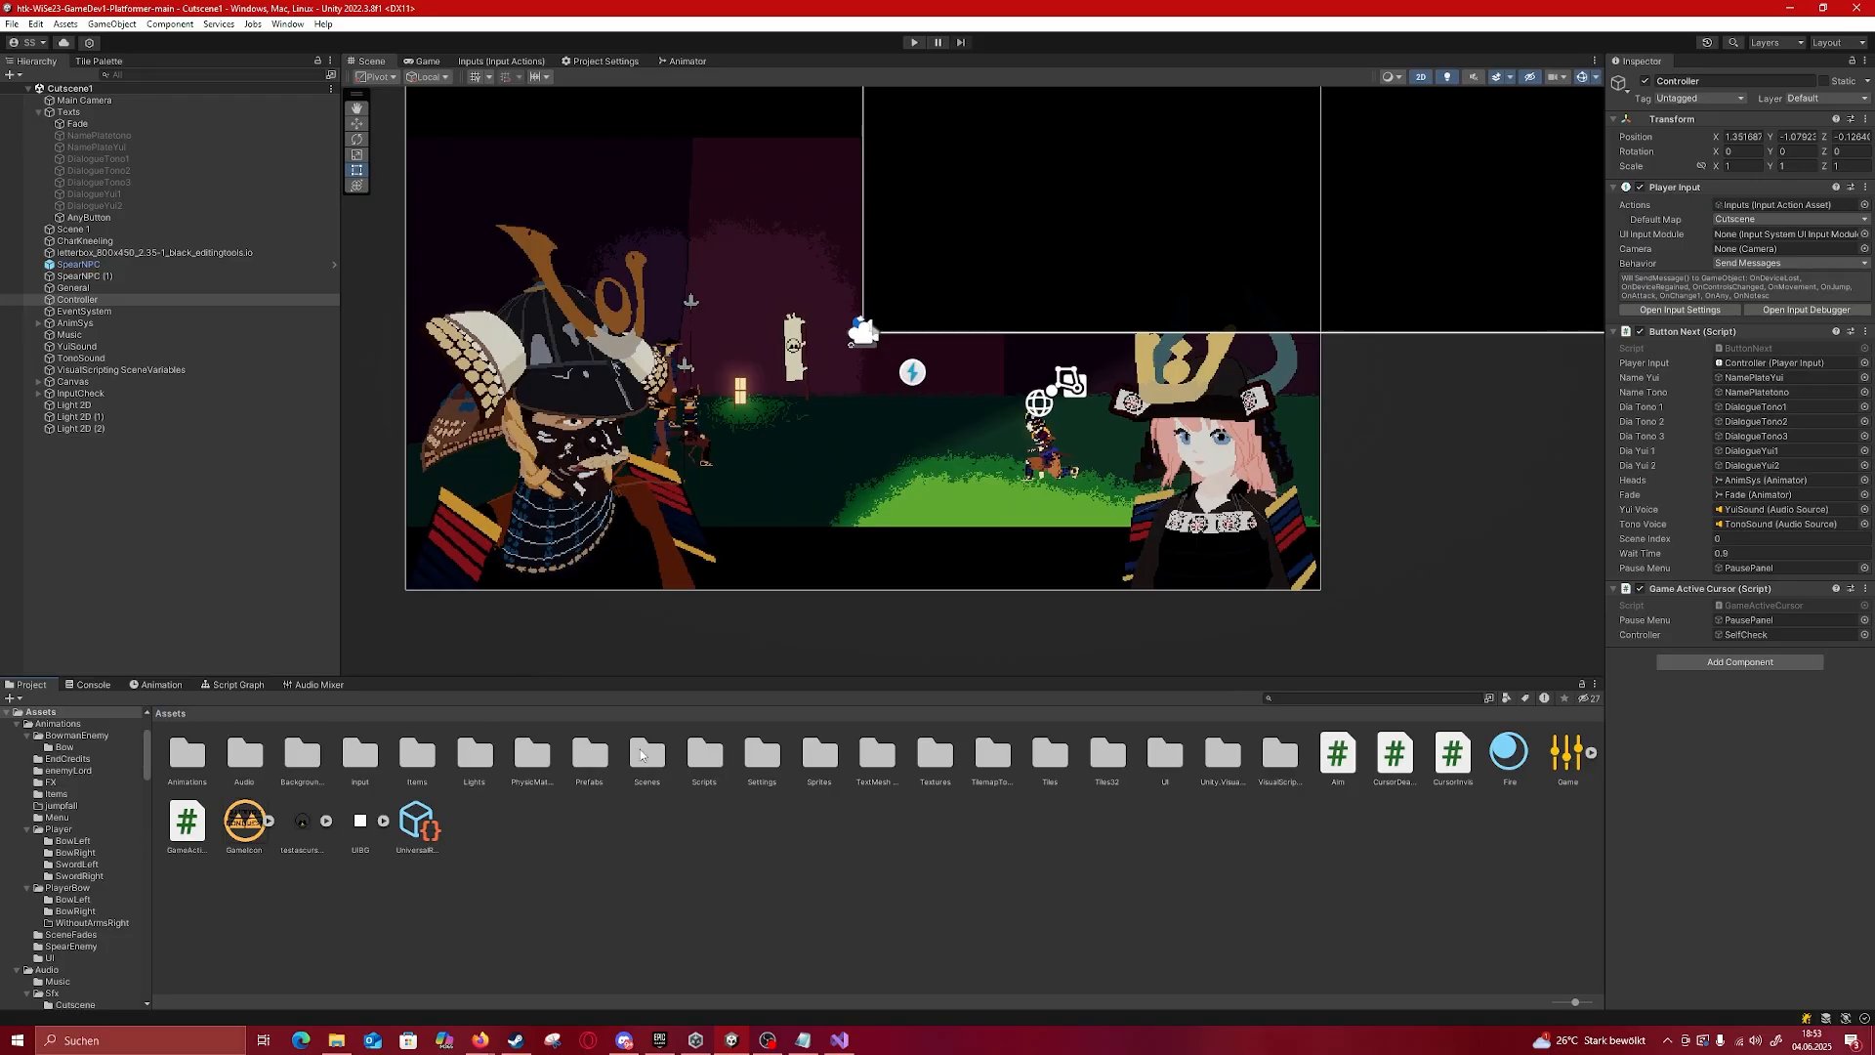
# Step: Open the Game scene from the Scenes folder and bring the tent and player's starting area into view
pyautogui.doubleClick(648, 756)
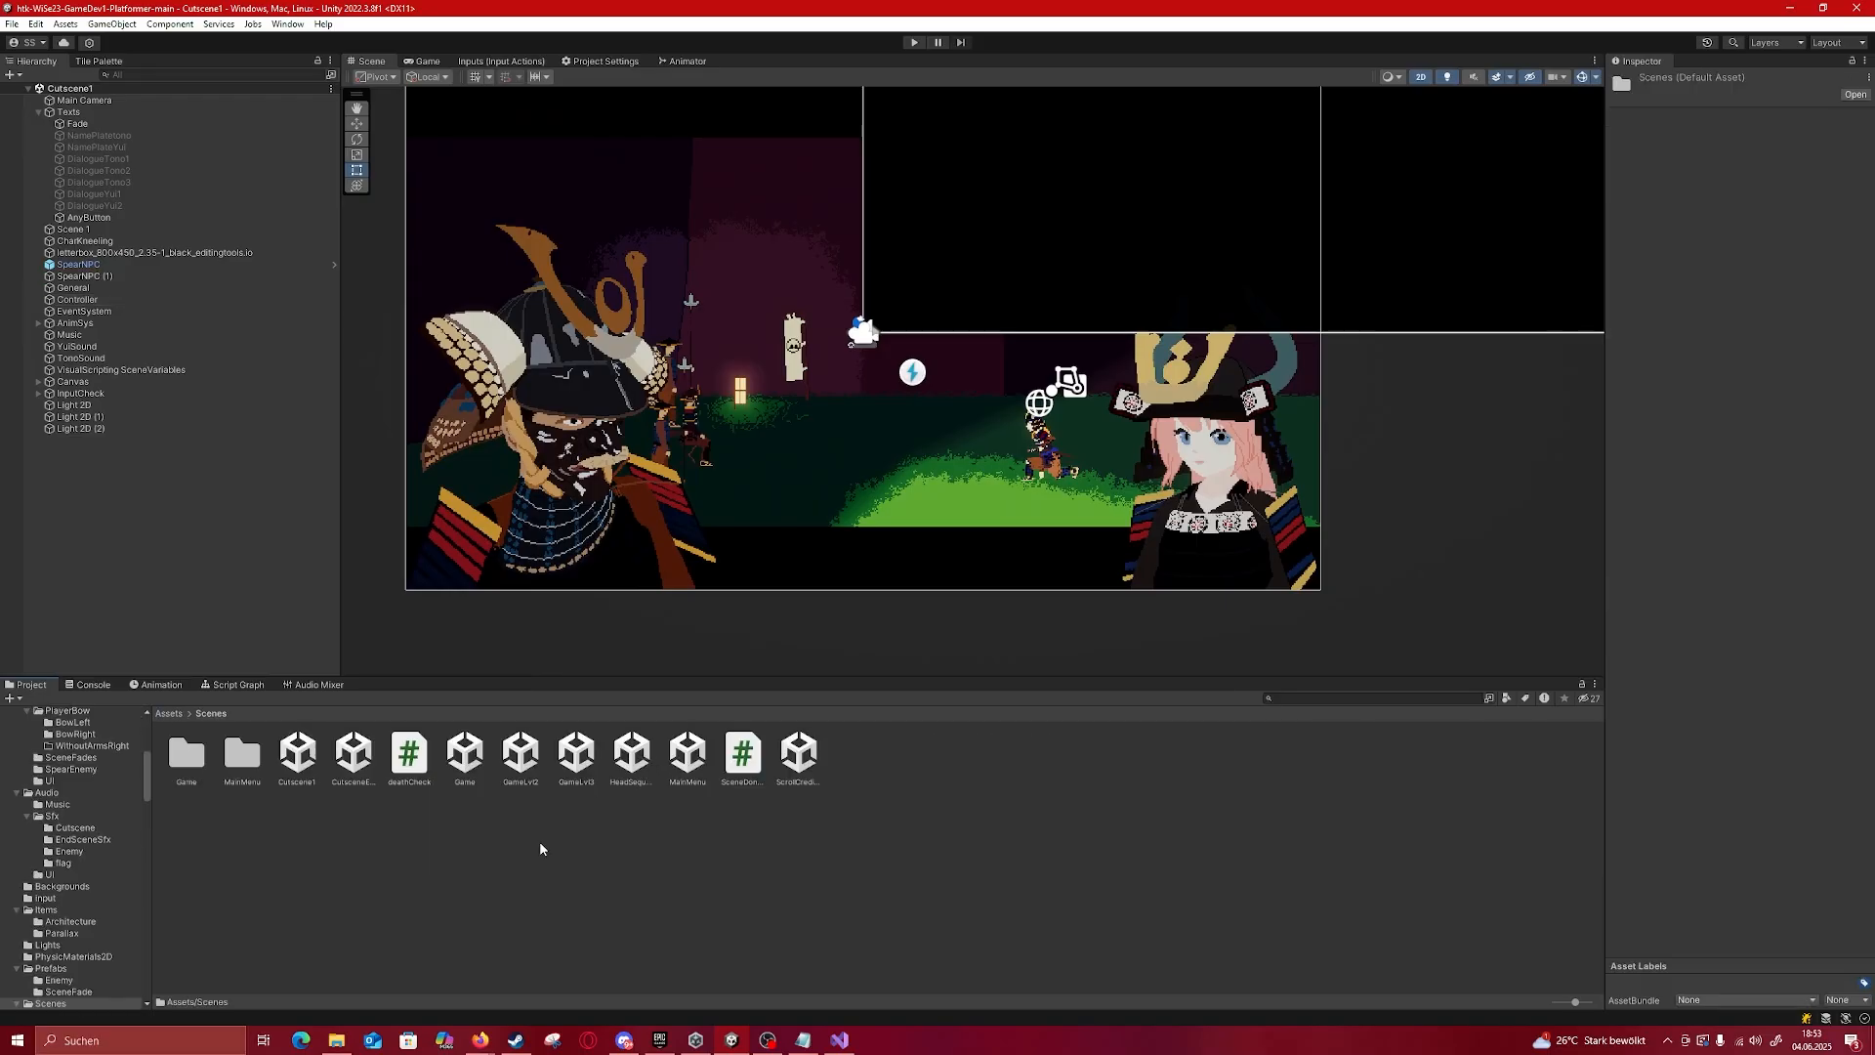
pyautogui.doubleClick(463, 754)
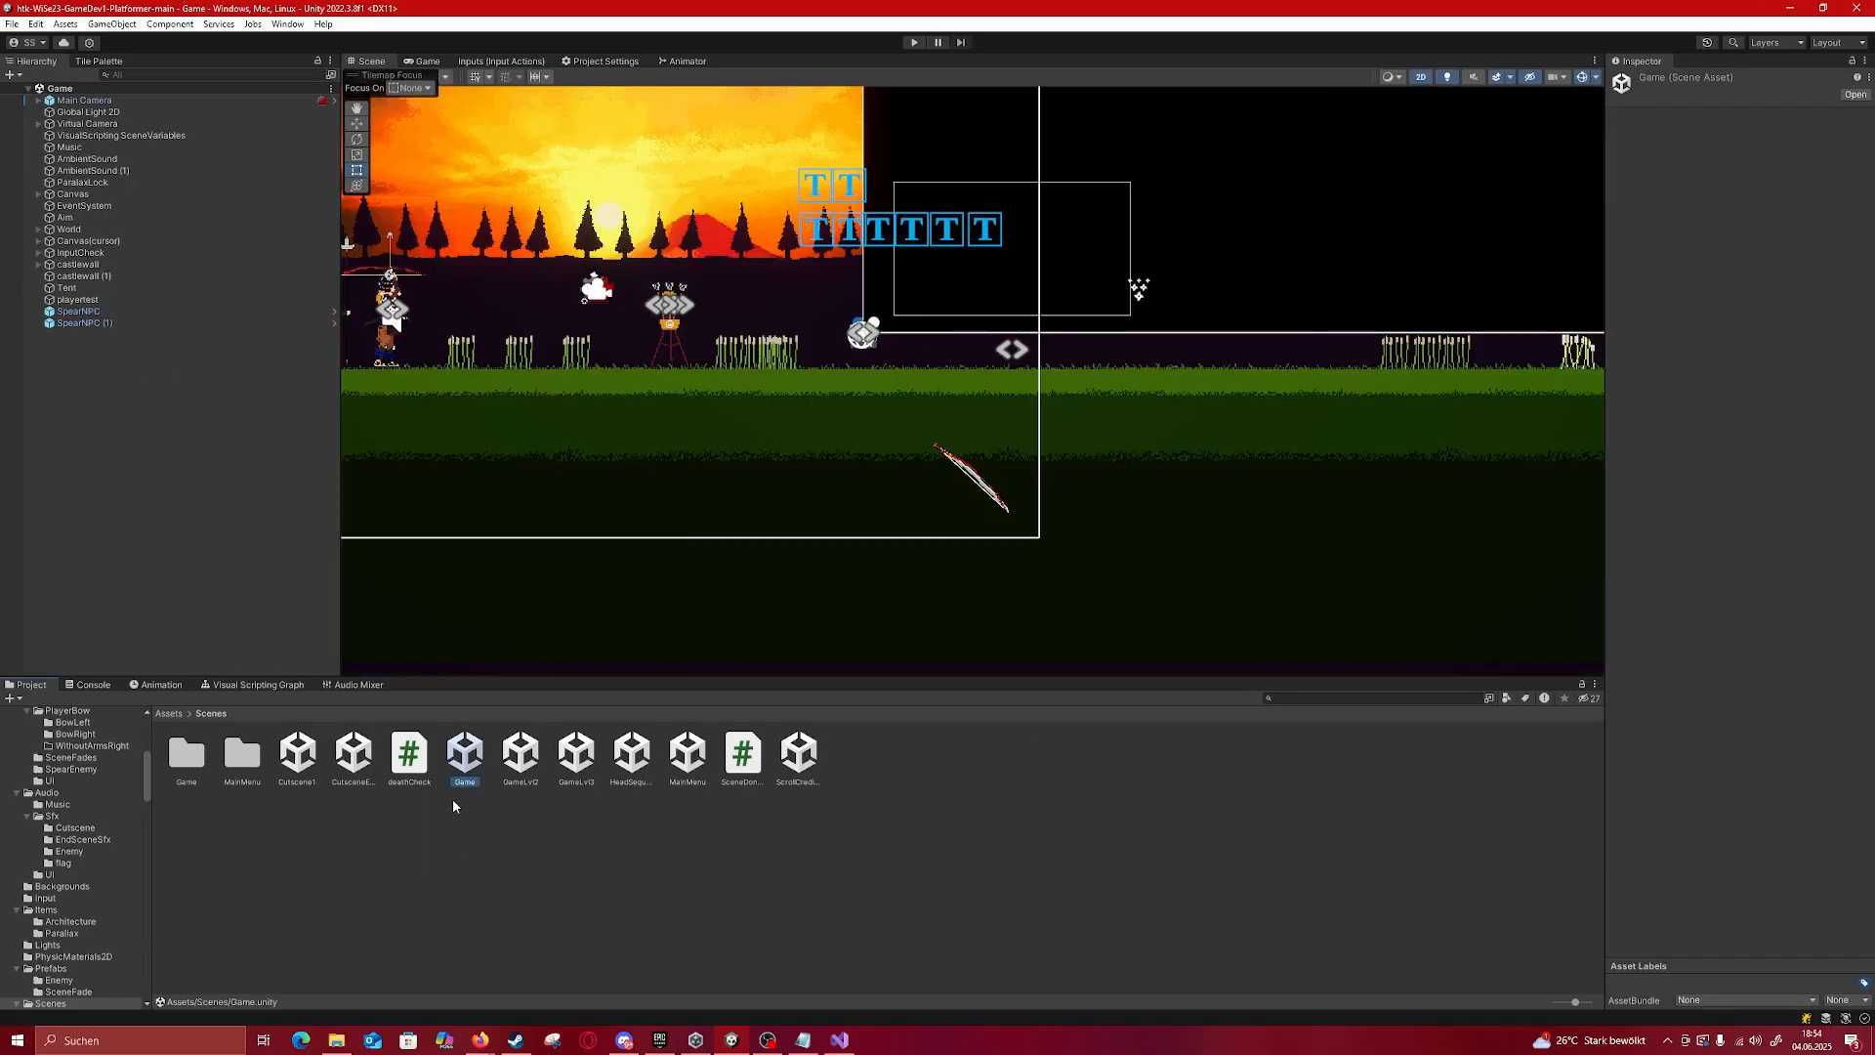
pyautogui.moveTo(487, 425); pyautogui.dragTo(867, 490, button='middle')
pyautogui.scroll(6, 867, 490)
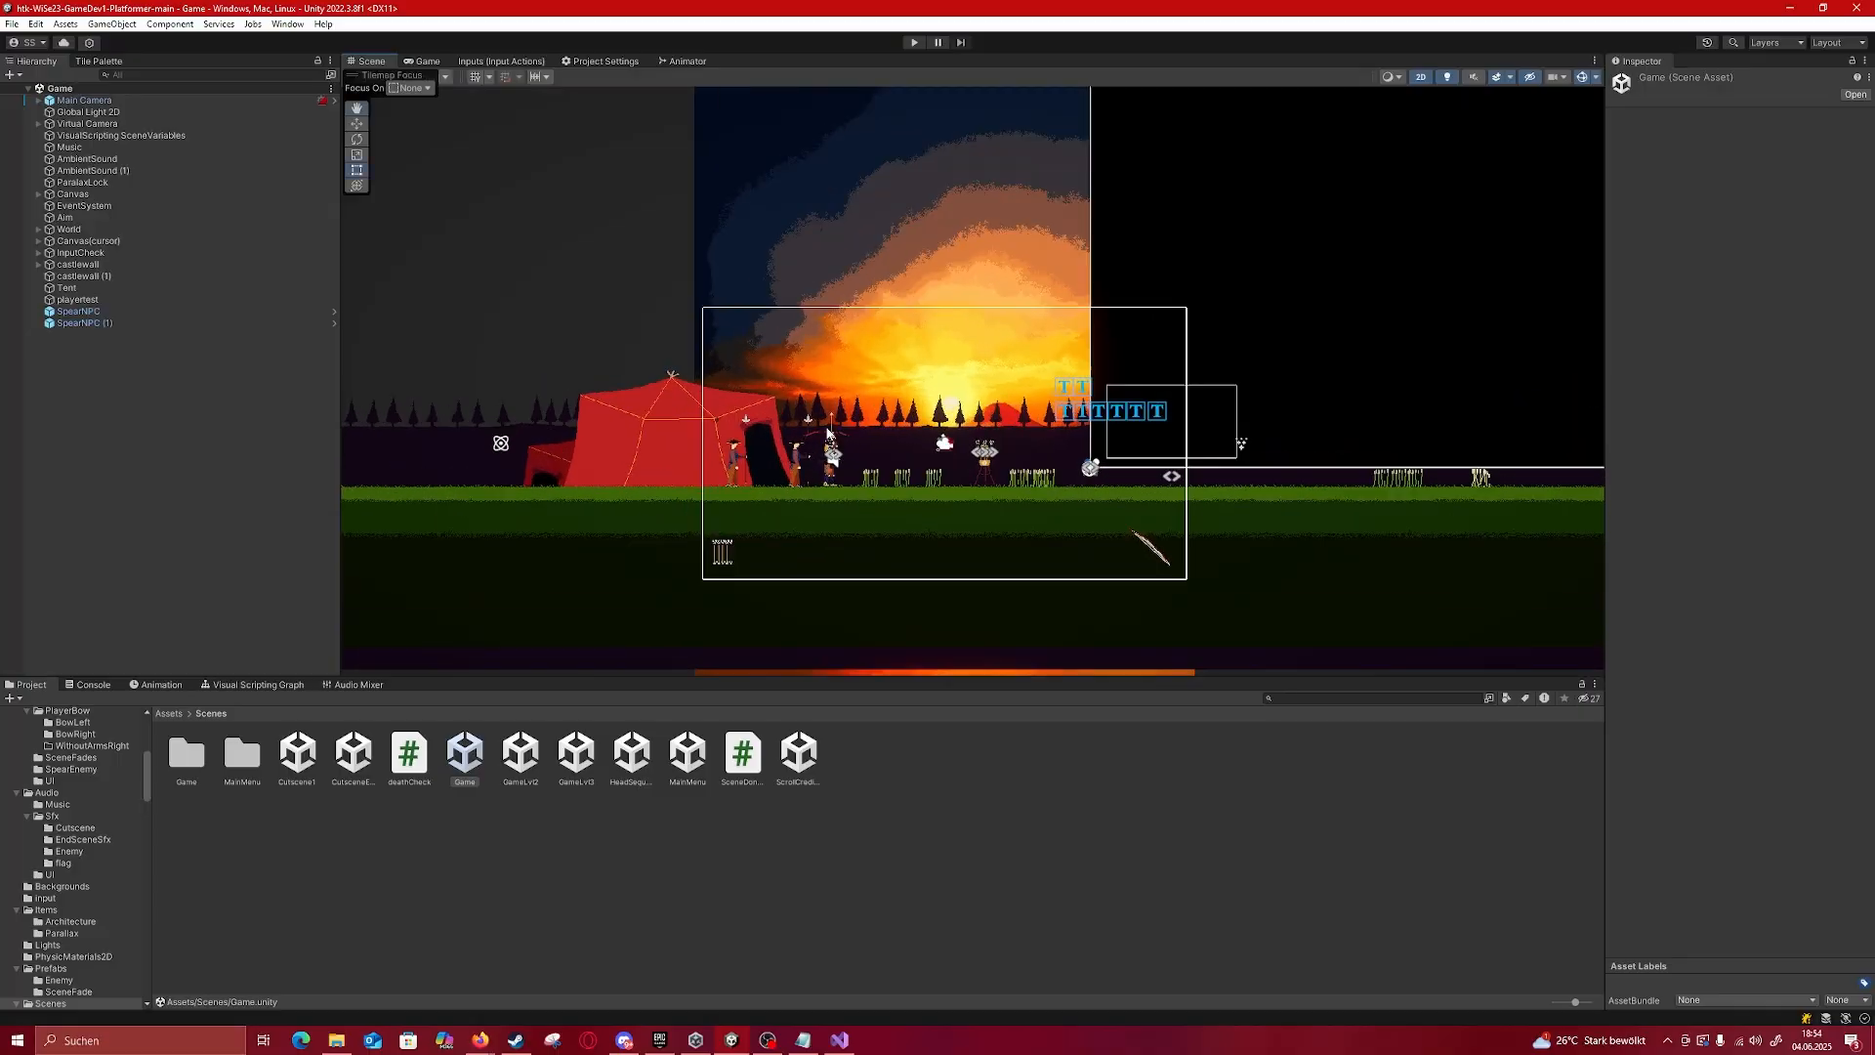
# Step: Select the MouseVisual object at the player's position and look over the level's starting area and arrow display
pyautogui.click(830, 479)
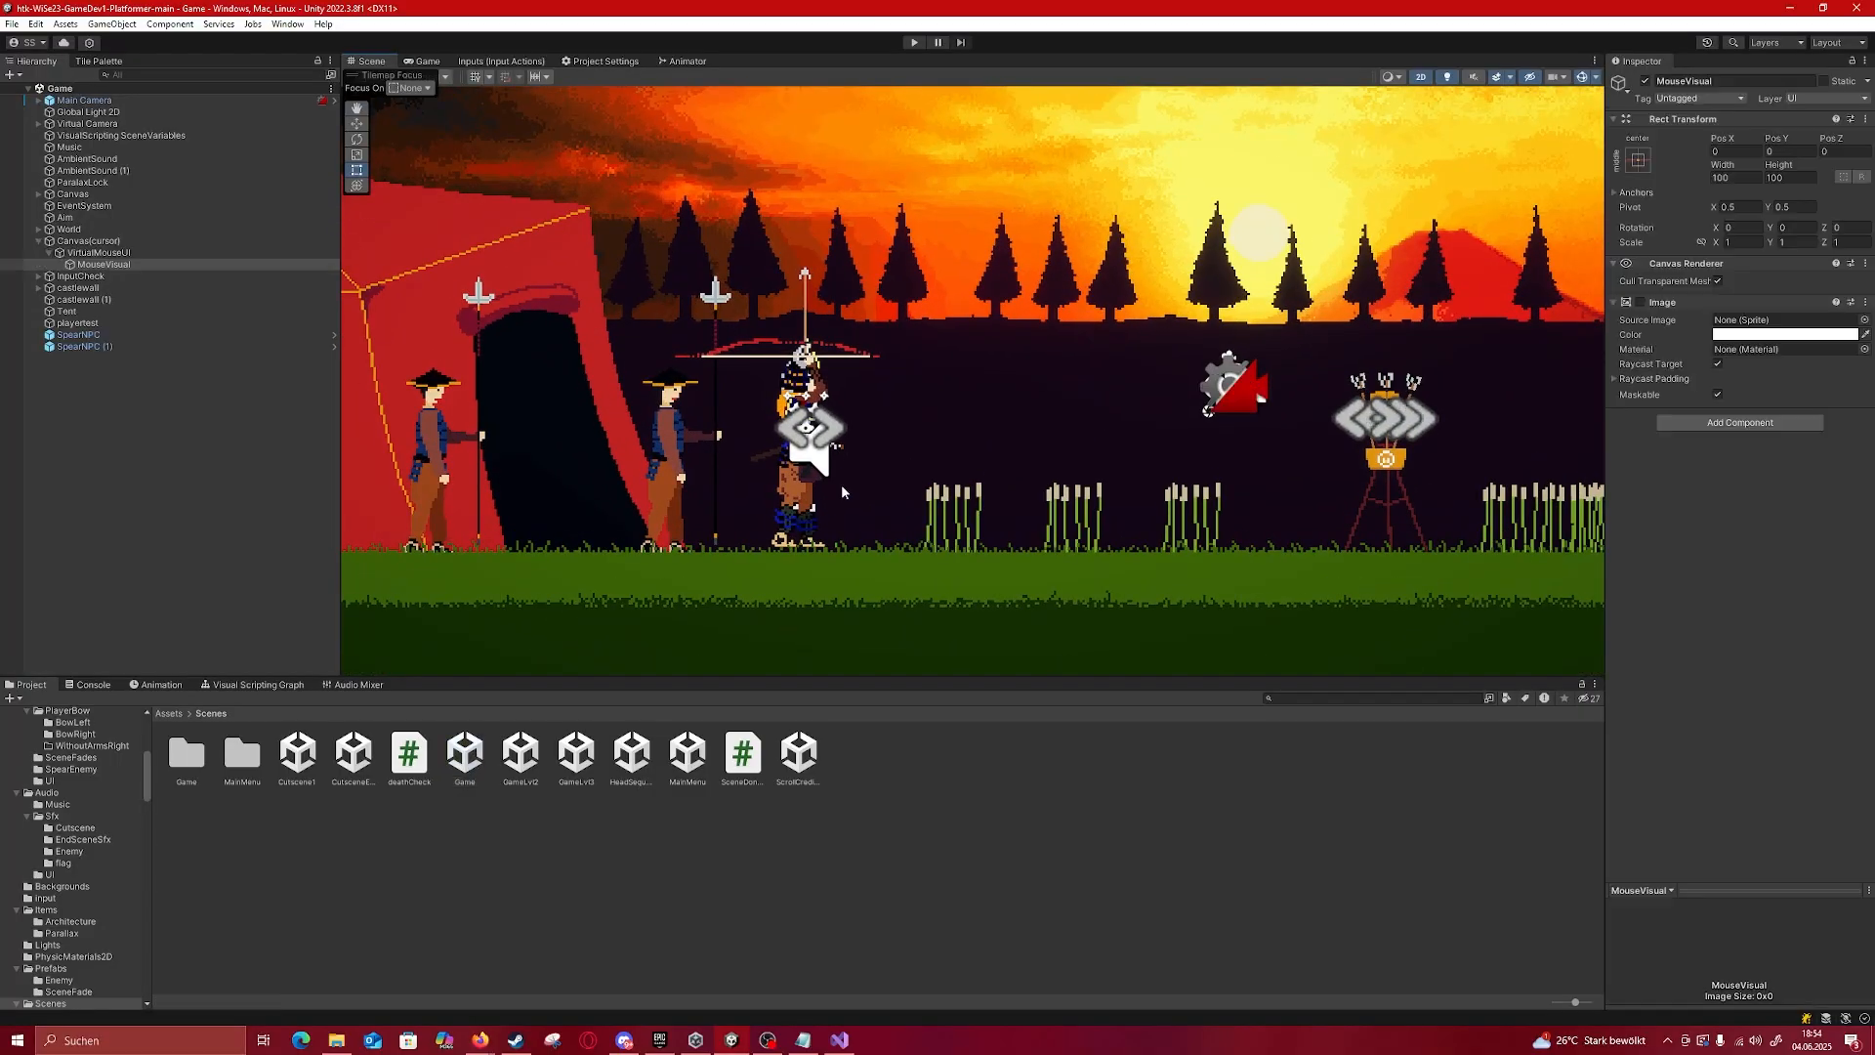
pyautogui.scroll(3, 839, 454)
pyautogui.scroll(-10, 850, 462)
pyautogui.scroll(-3, 804, 532)
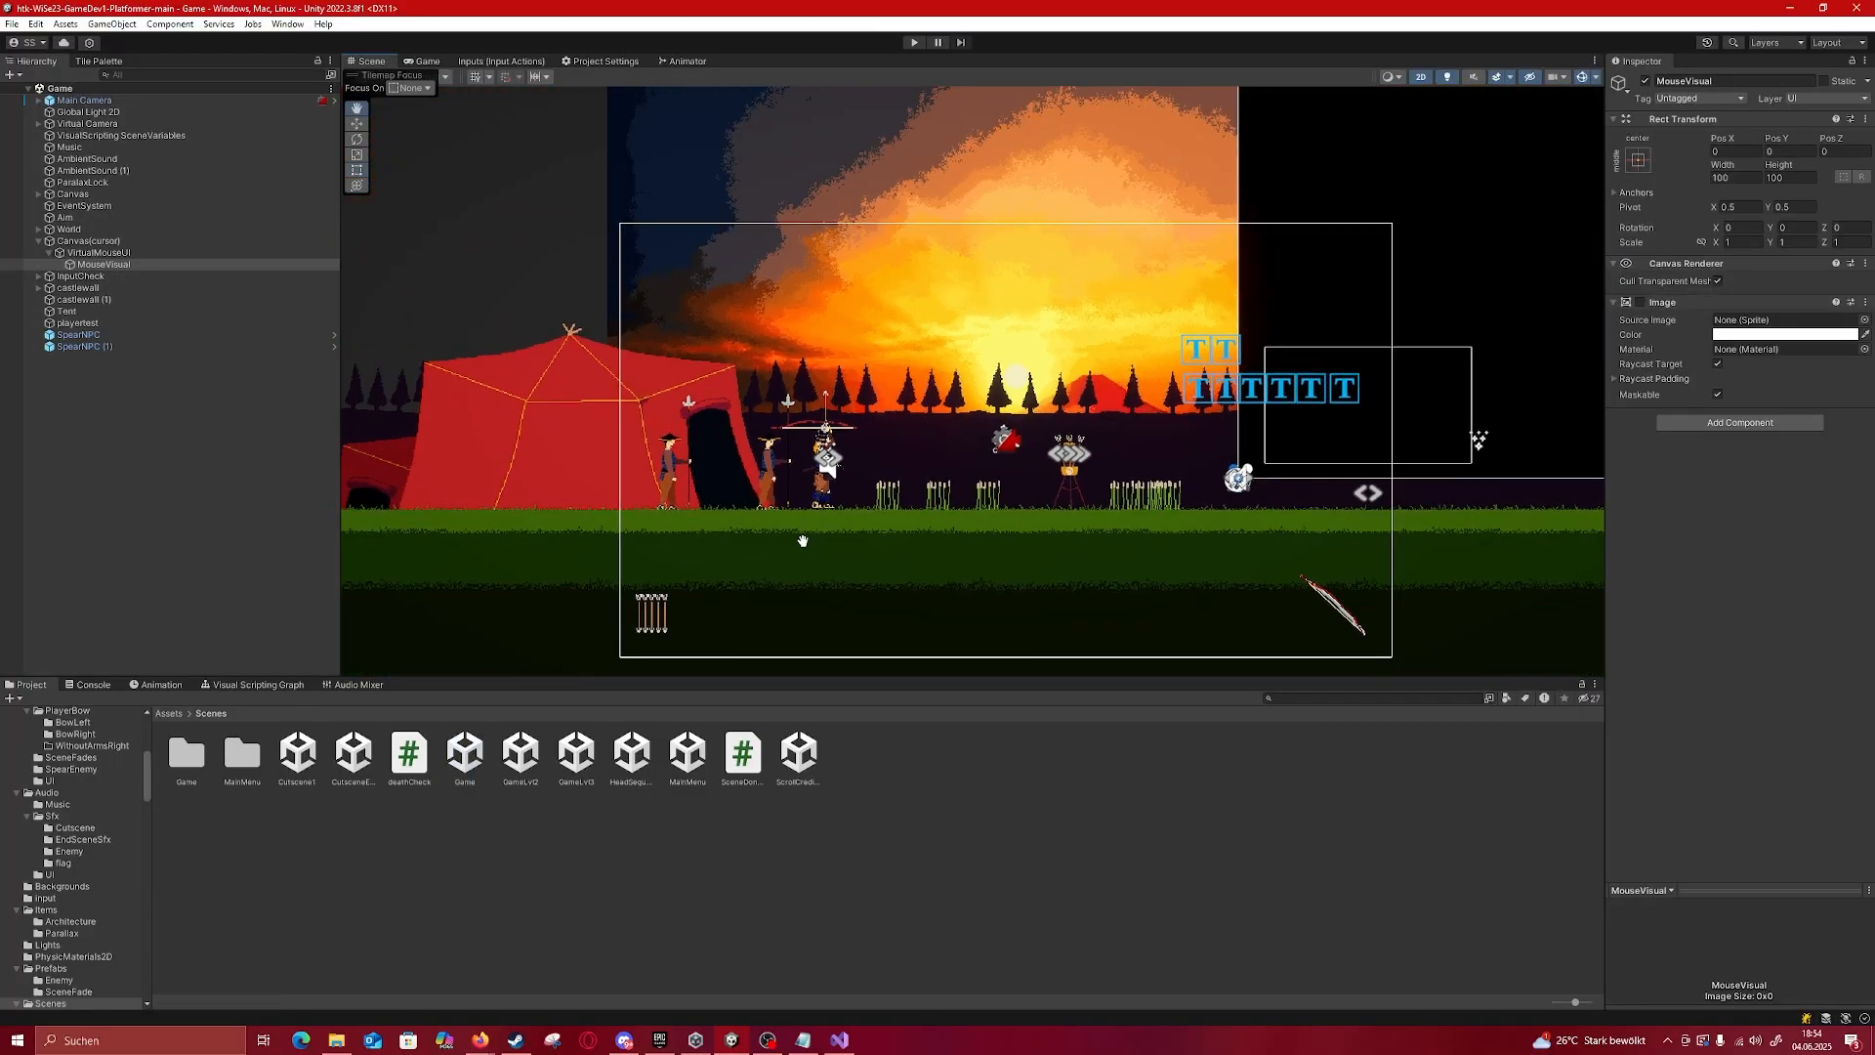
pyautogui.moveTo(690, 609); pyautogui.dragTo(578, 463, button='middle')
pyautogui.scroll(1, 578, 463)
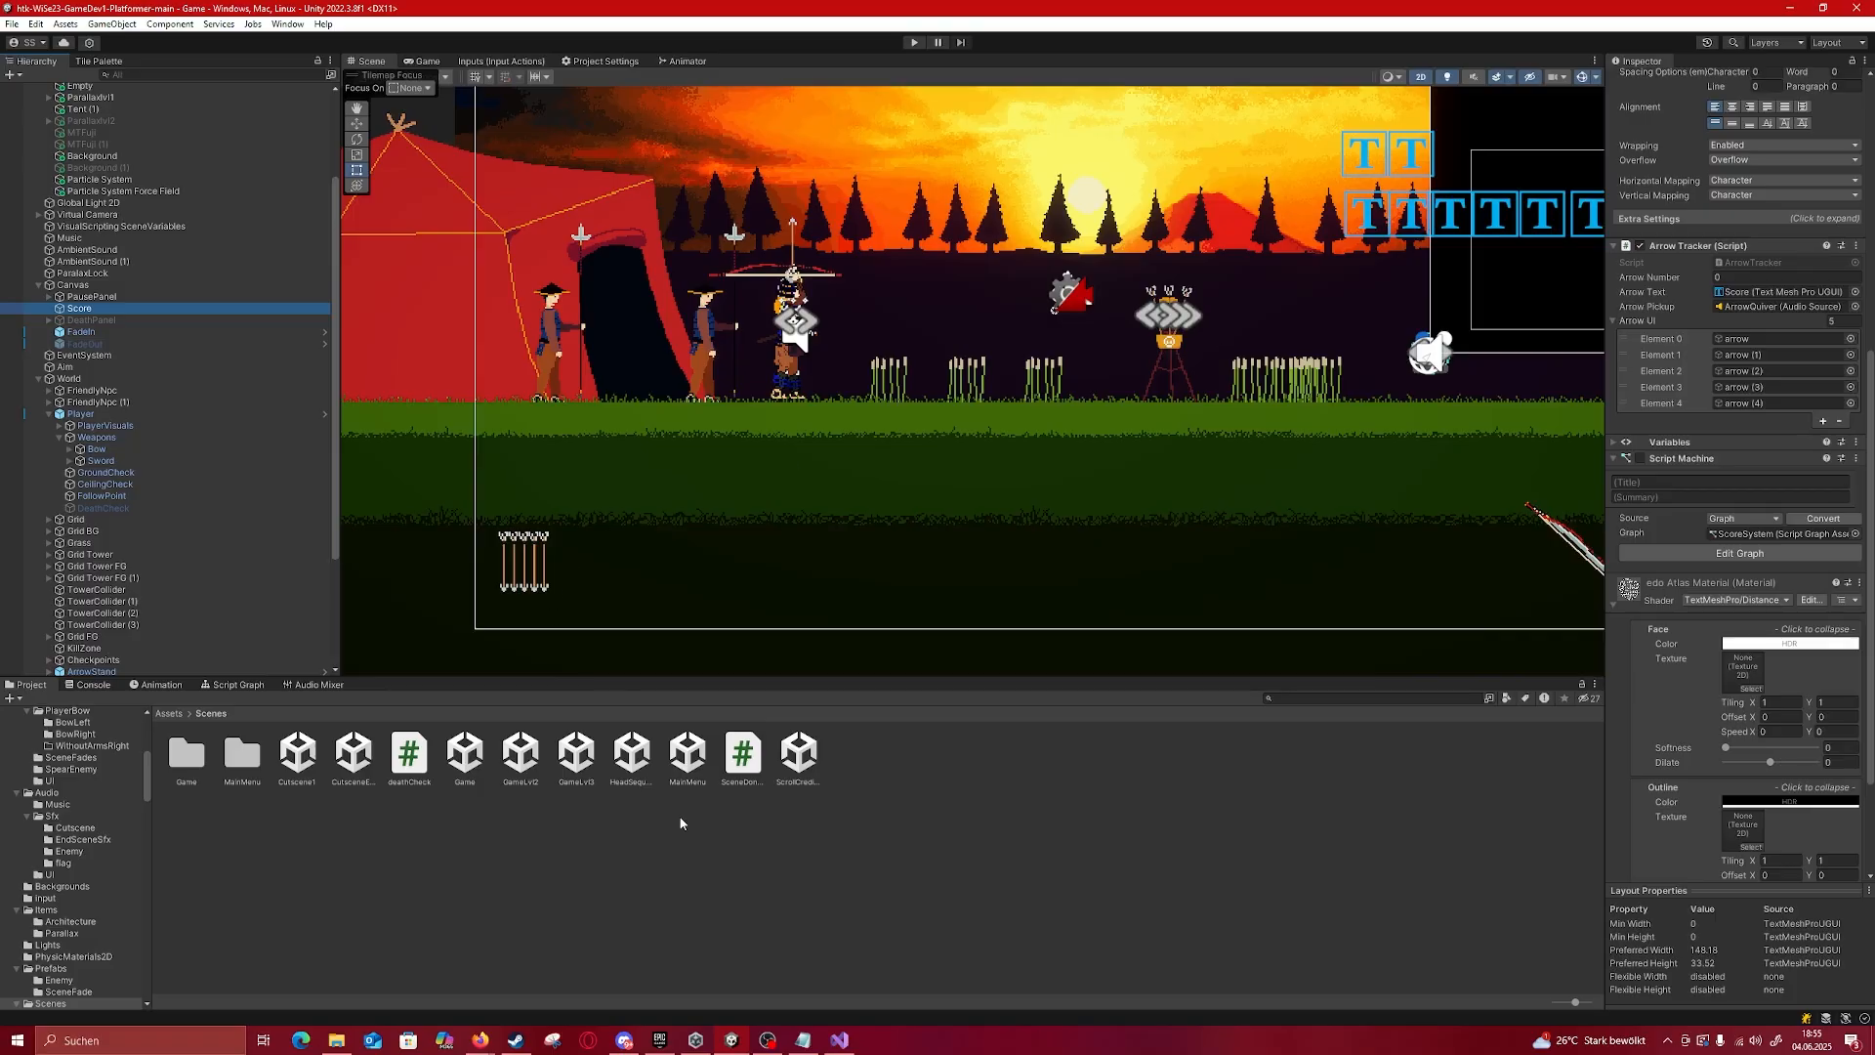
# Step: Clear the selection and examine the weapon display and control-hint text objects around the start of the level
pyautogui.click(687, 838)
pyautogui.scroll(-3, 567, 586)
pyautogui.moveTo(576, 527); pyautogui.dragTo(407, 572, button='middle')
pyautogui.scroll(8, 1230, 528)
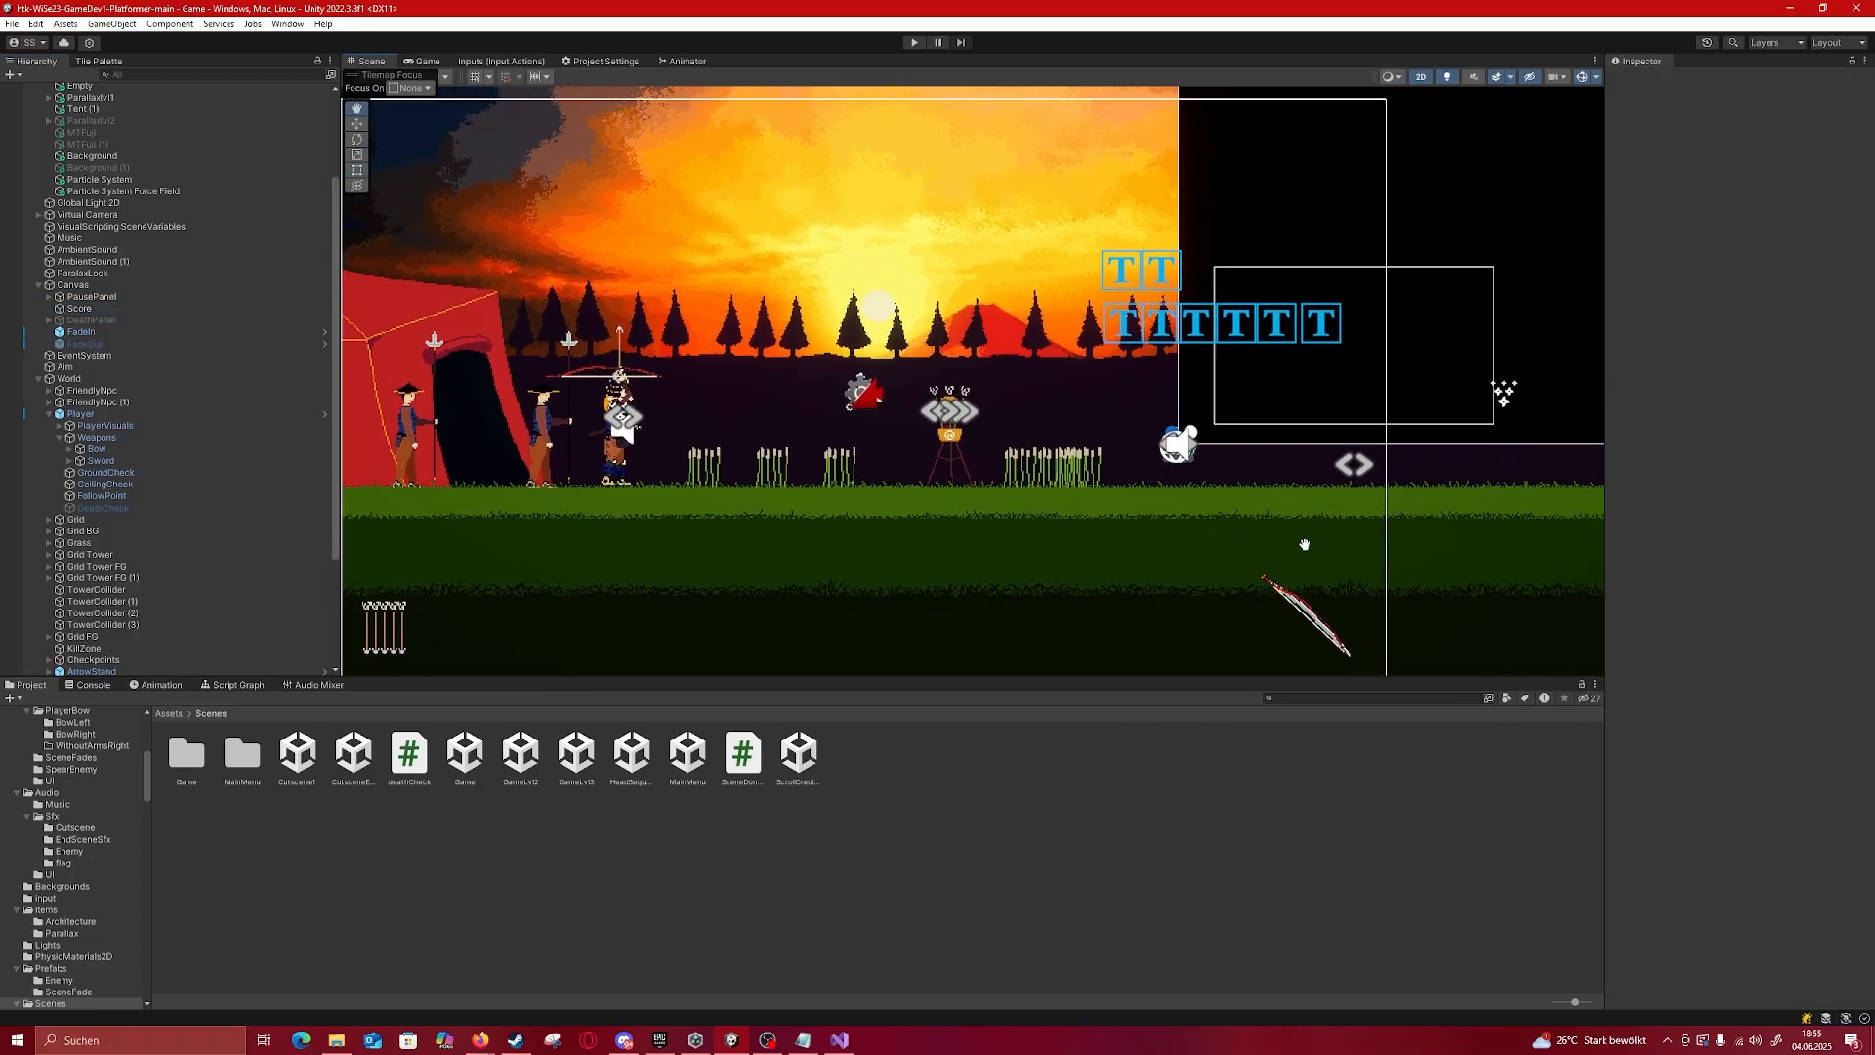
pyautogui.scroll(-5, 1113, 476)
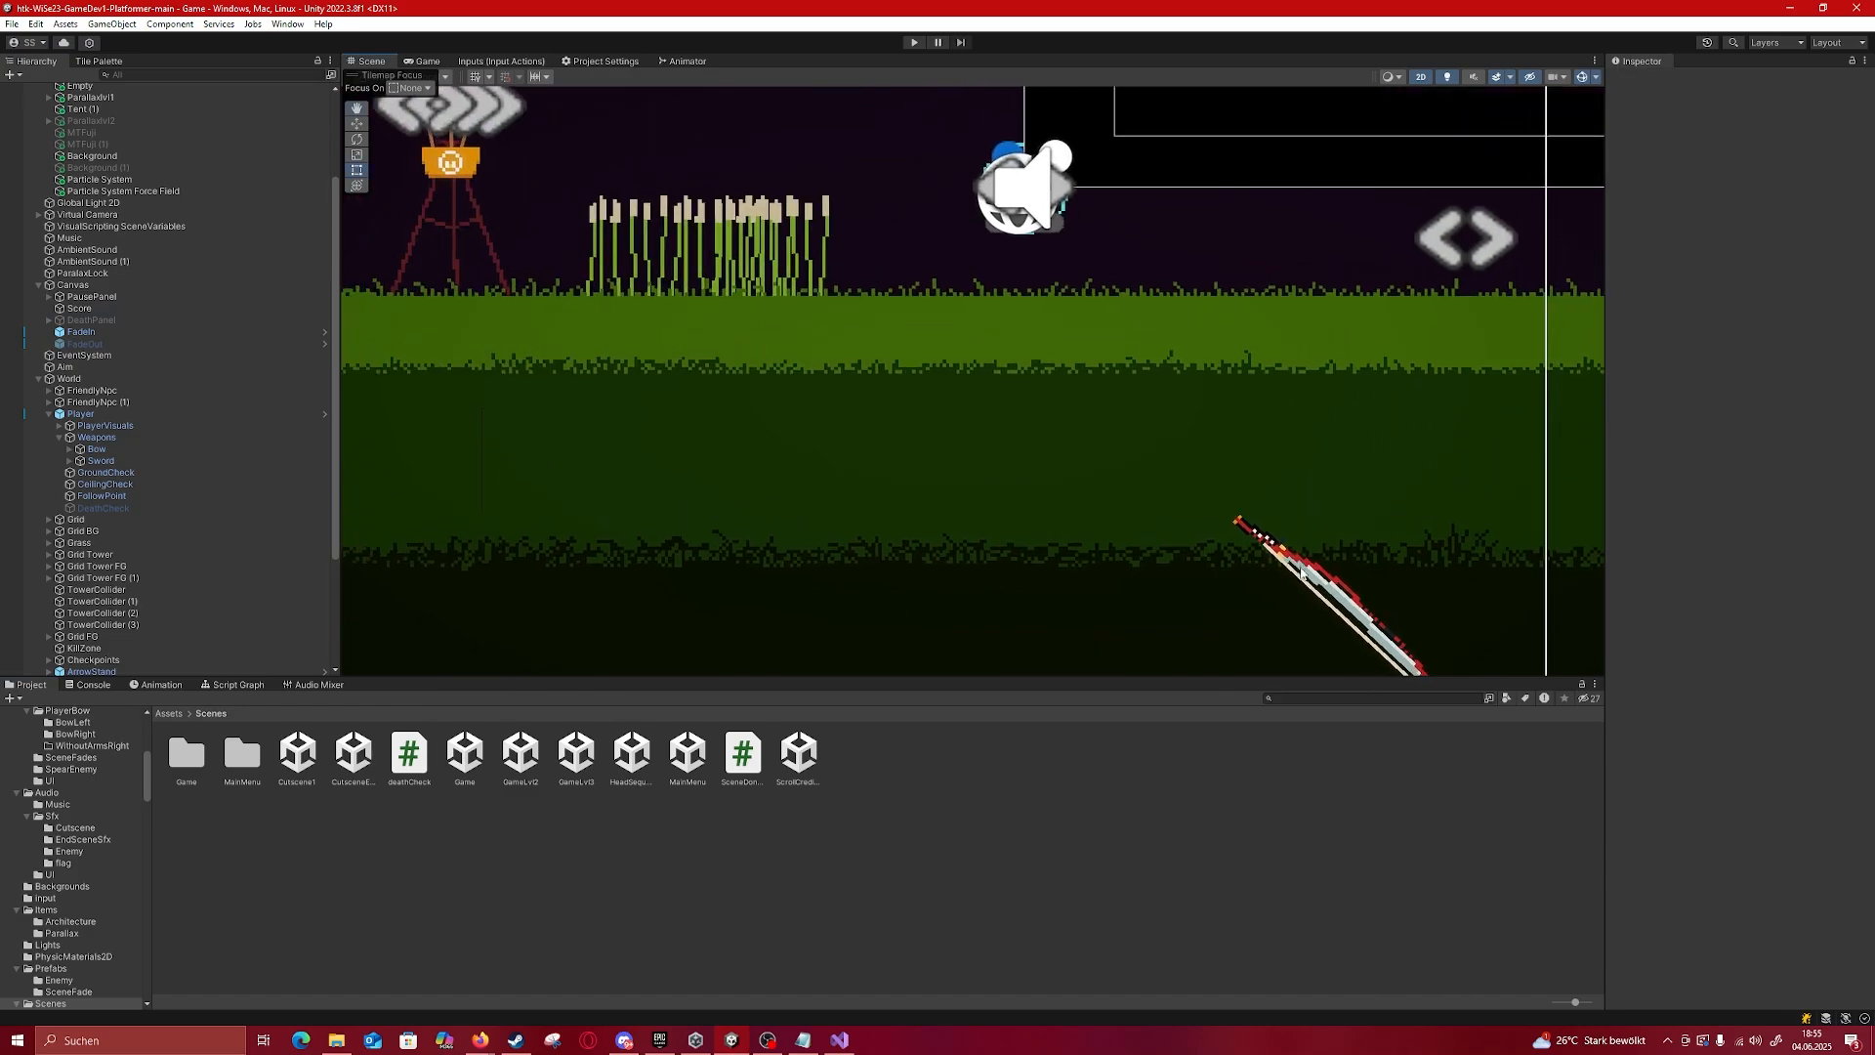
# Step: Start Play mode and test walking both ways, collecting arrows at the stand and reaching the control hints
pyautogui.click(912, 42)
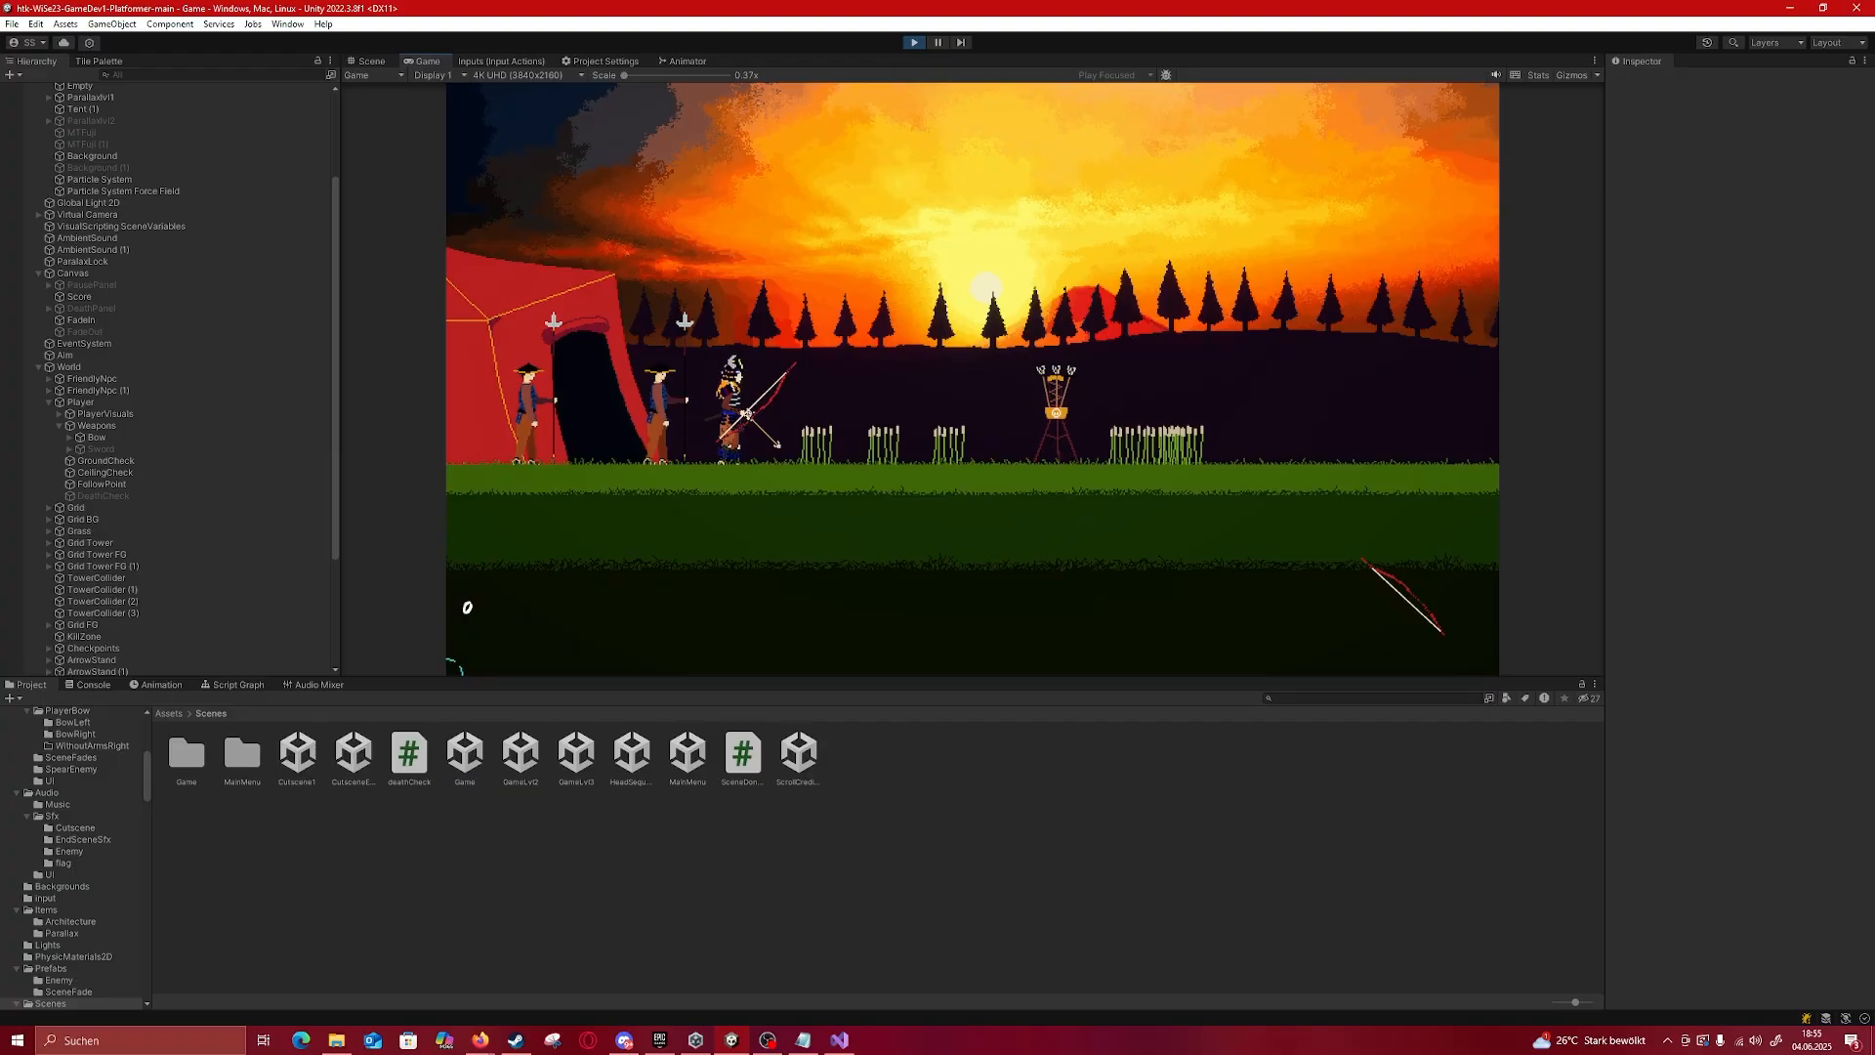
pyautogui.press('d')
pyautogui.press('d')
pyautogui.press('a')
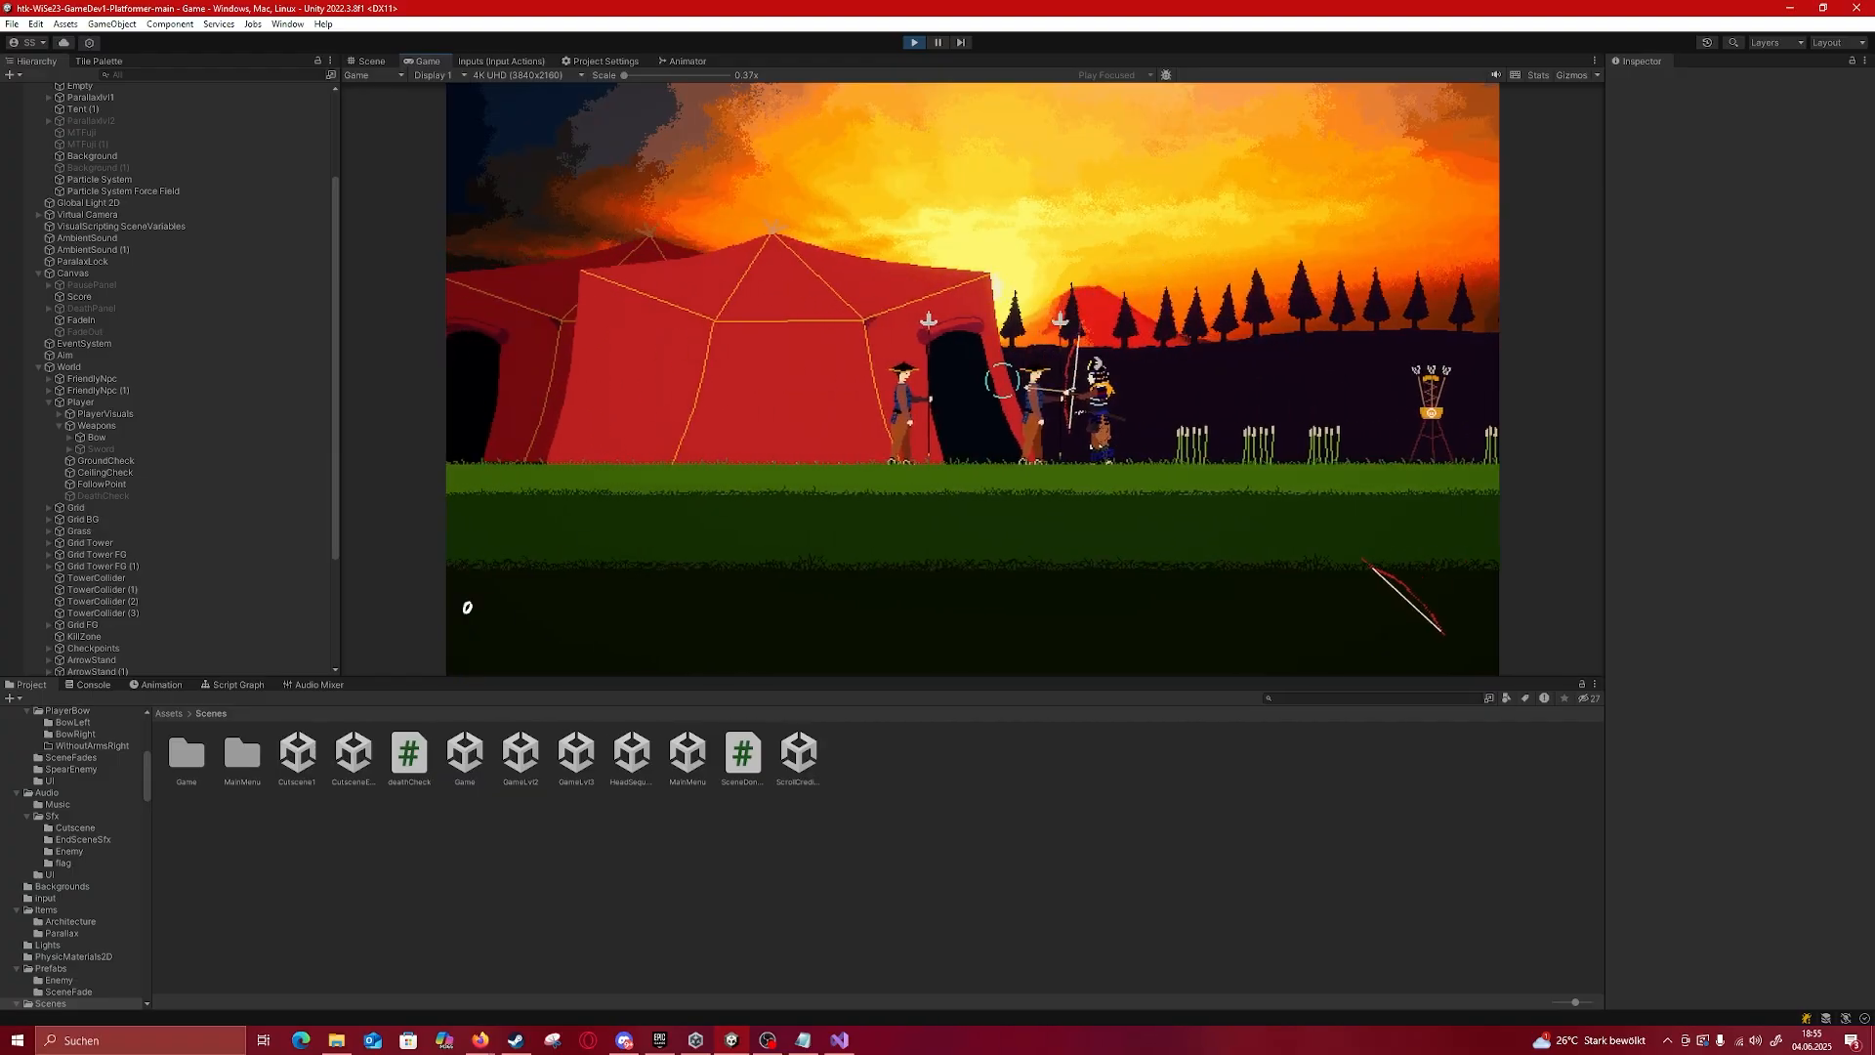
pyautogui.press('d')
pyautogui.press('d')
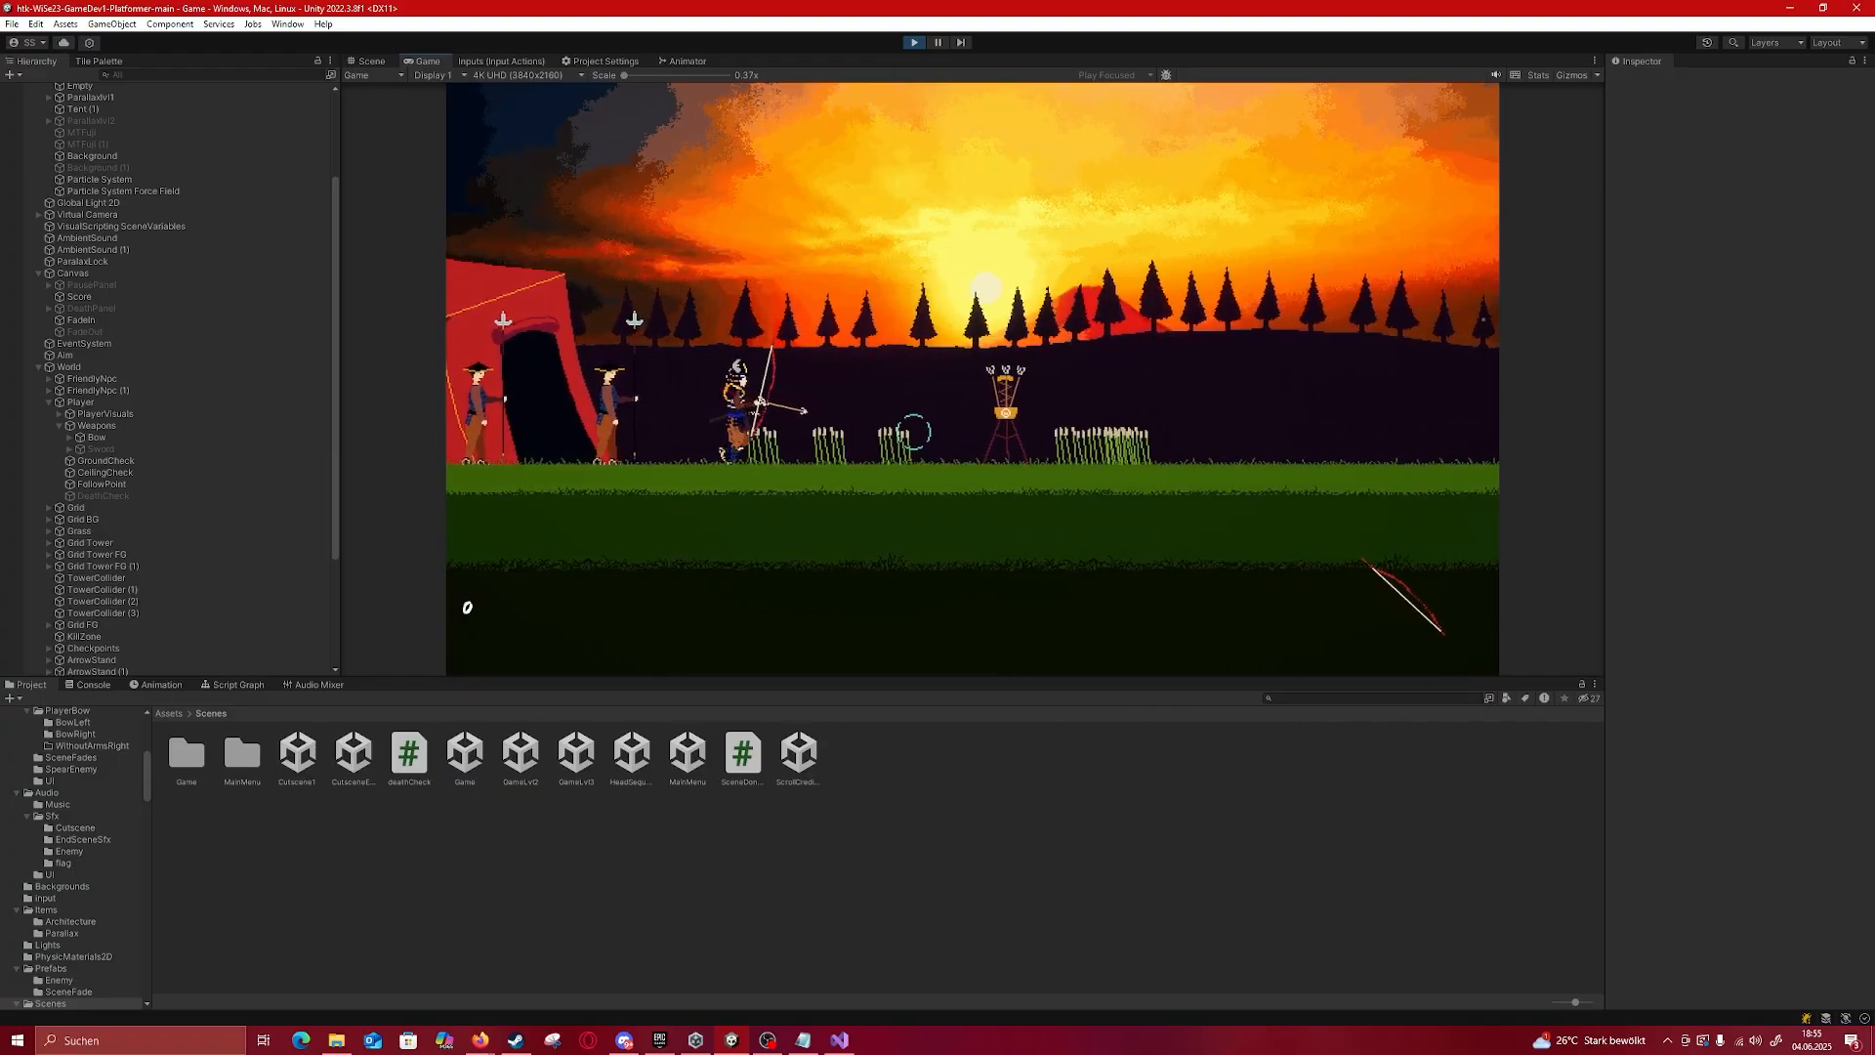
pyautogui.press('d')
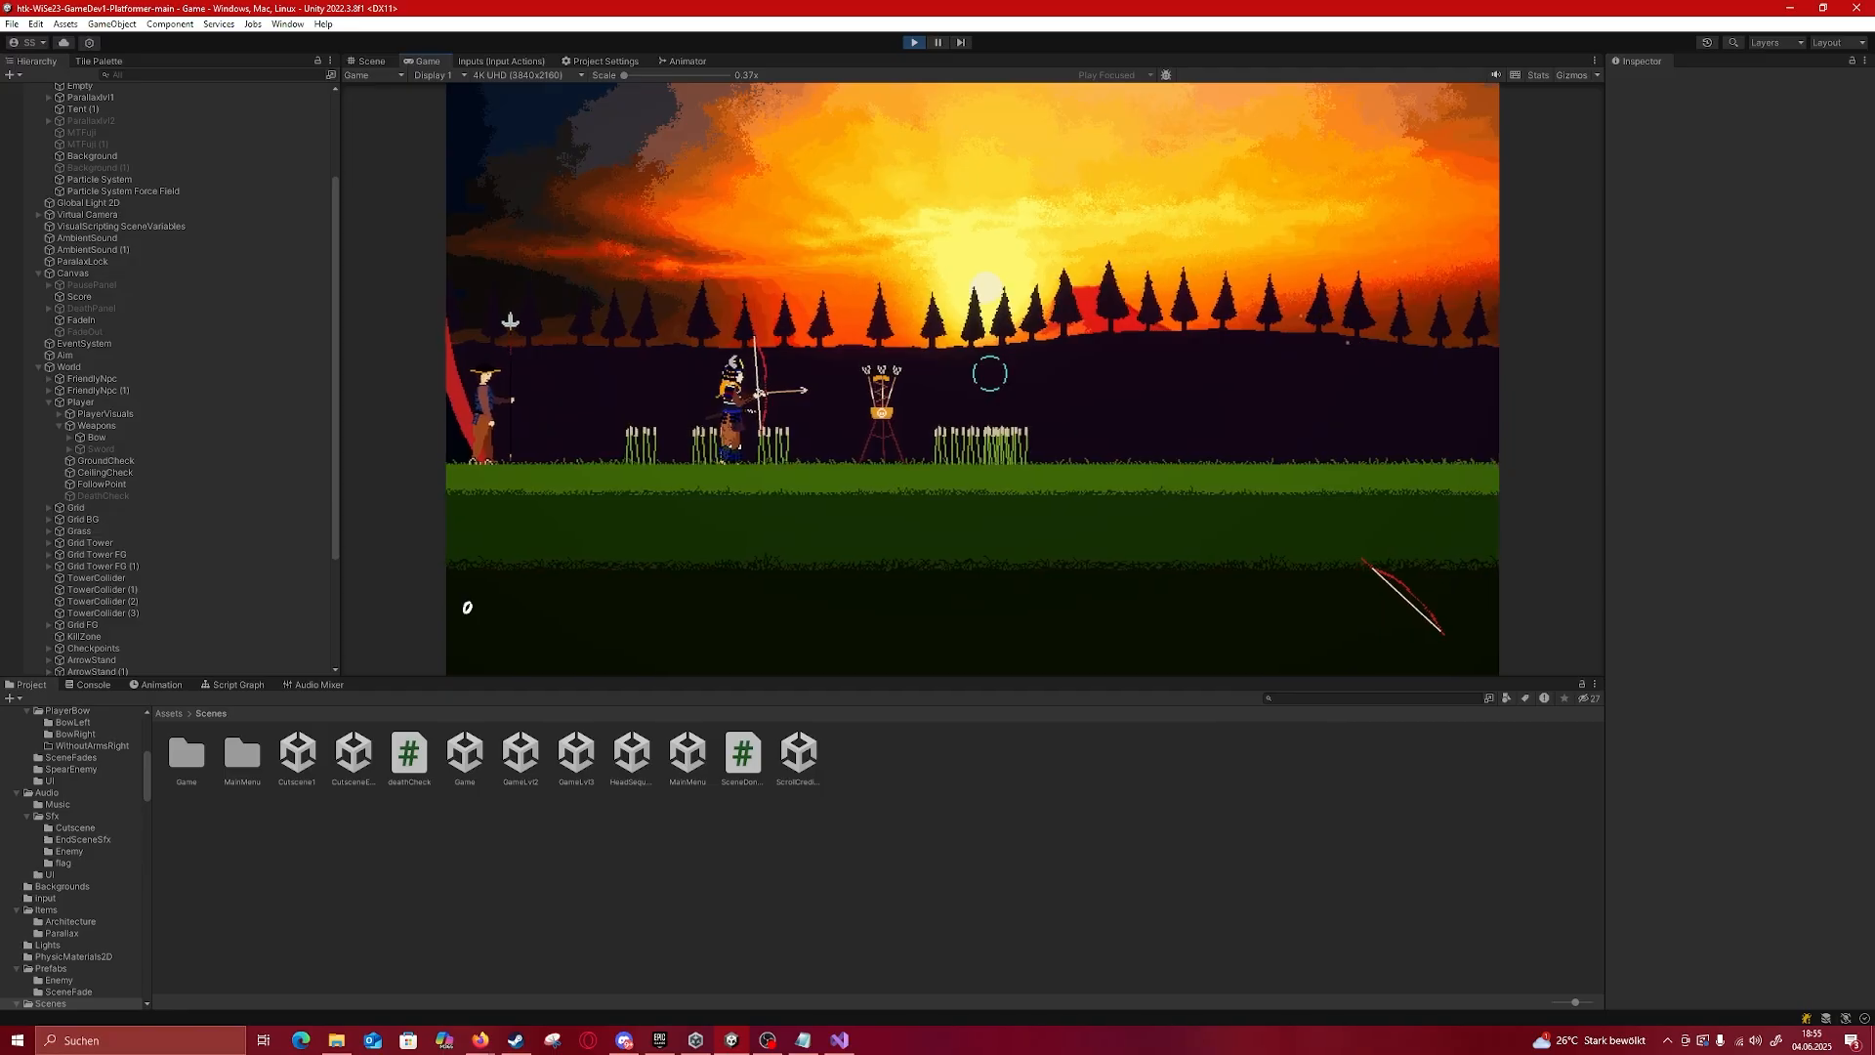
pyautogui.press('d')
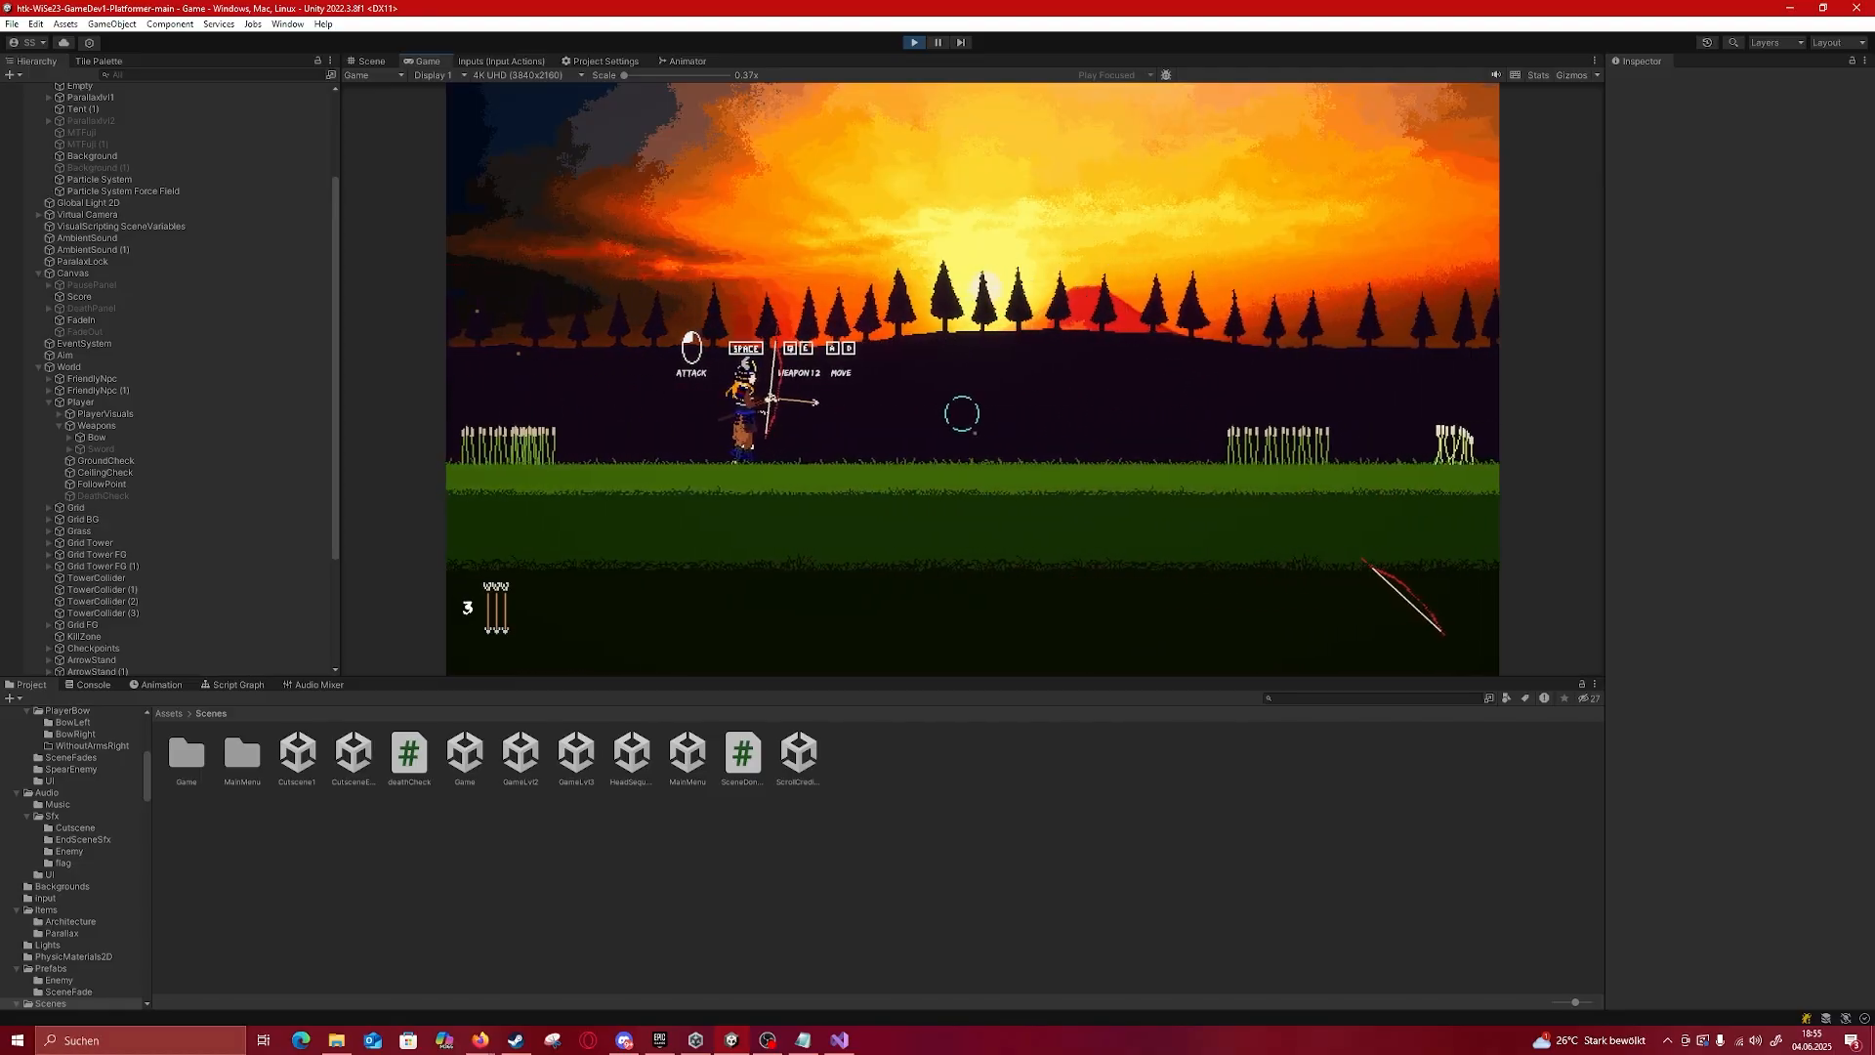
# Step: Walk the character back towards the tent, test a jump, and run on to the red grass-topped post
pyautogui.press('a')
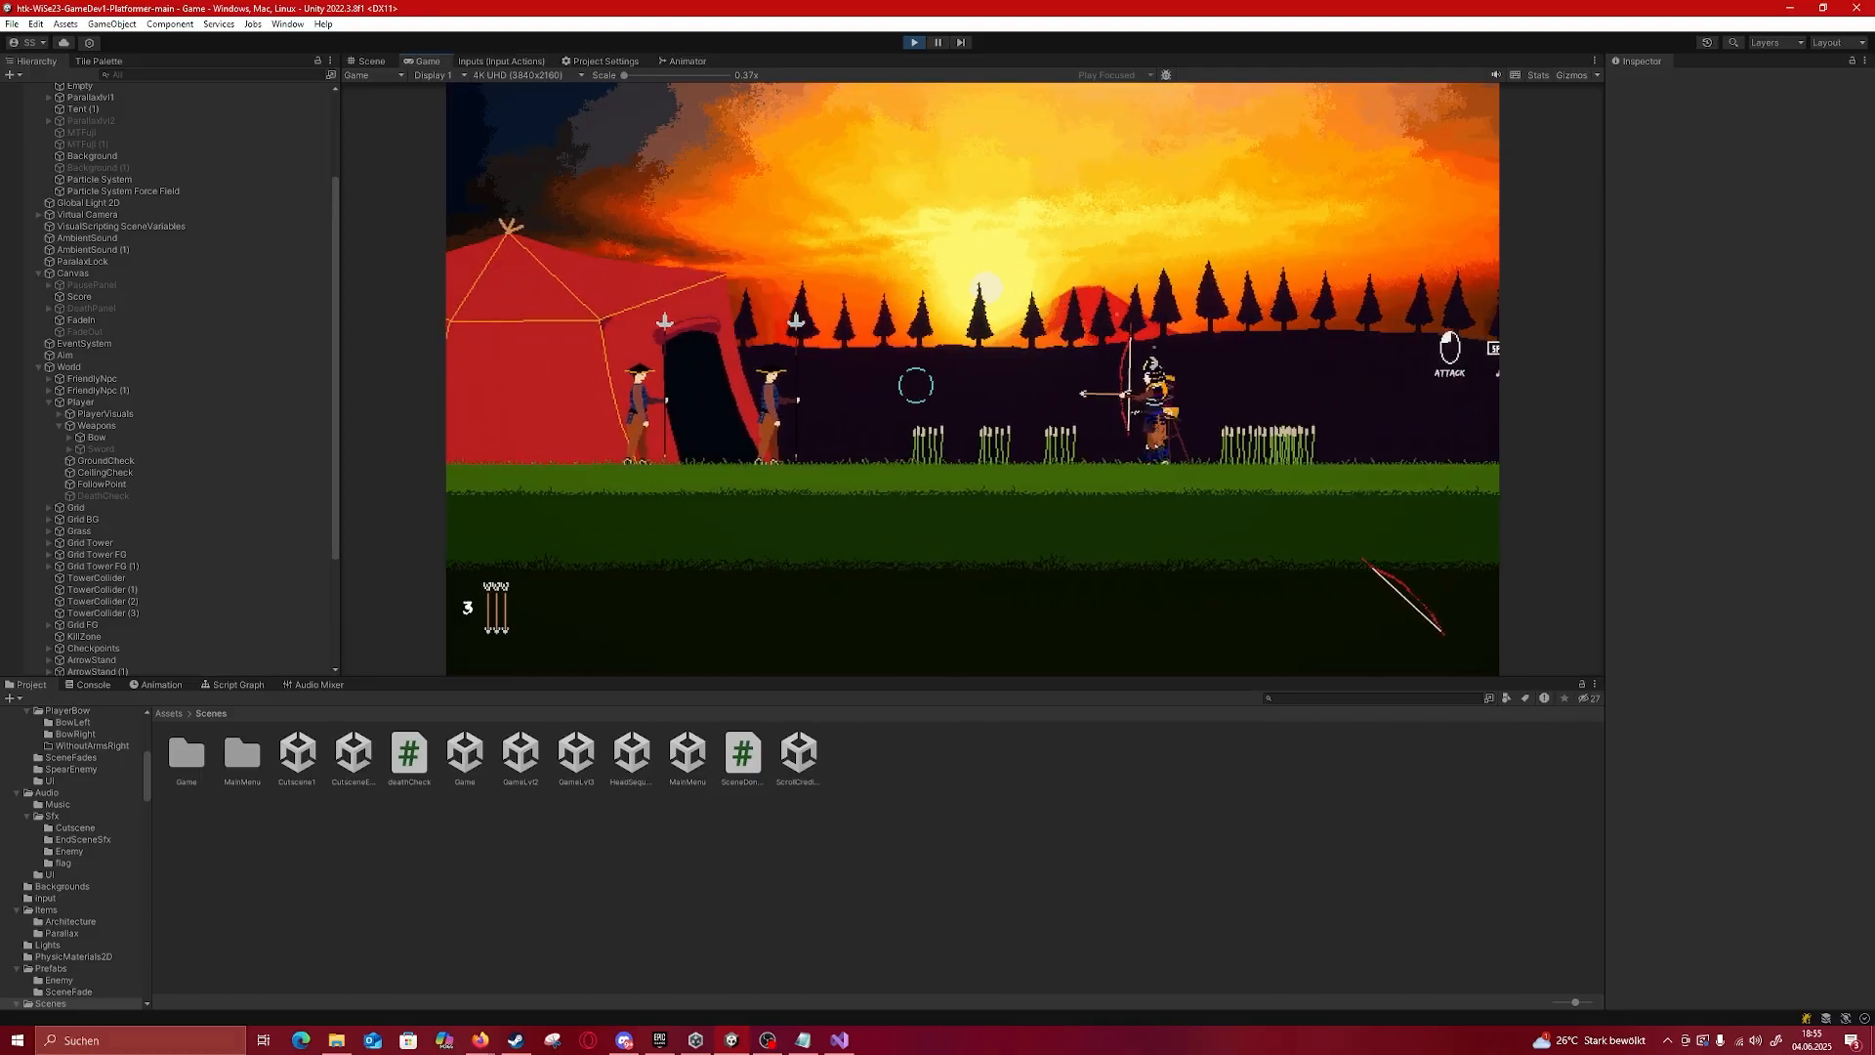
pyautogui.press('d')
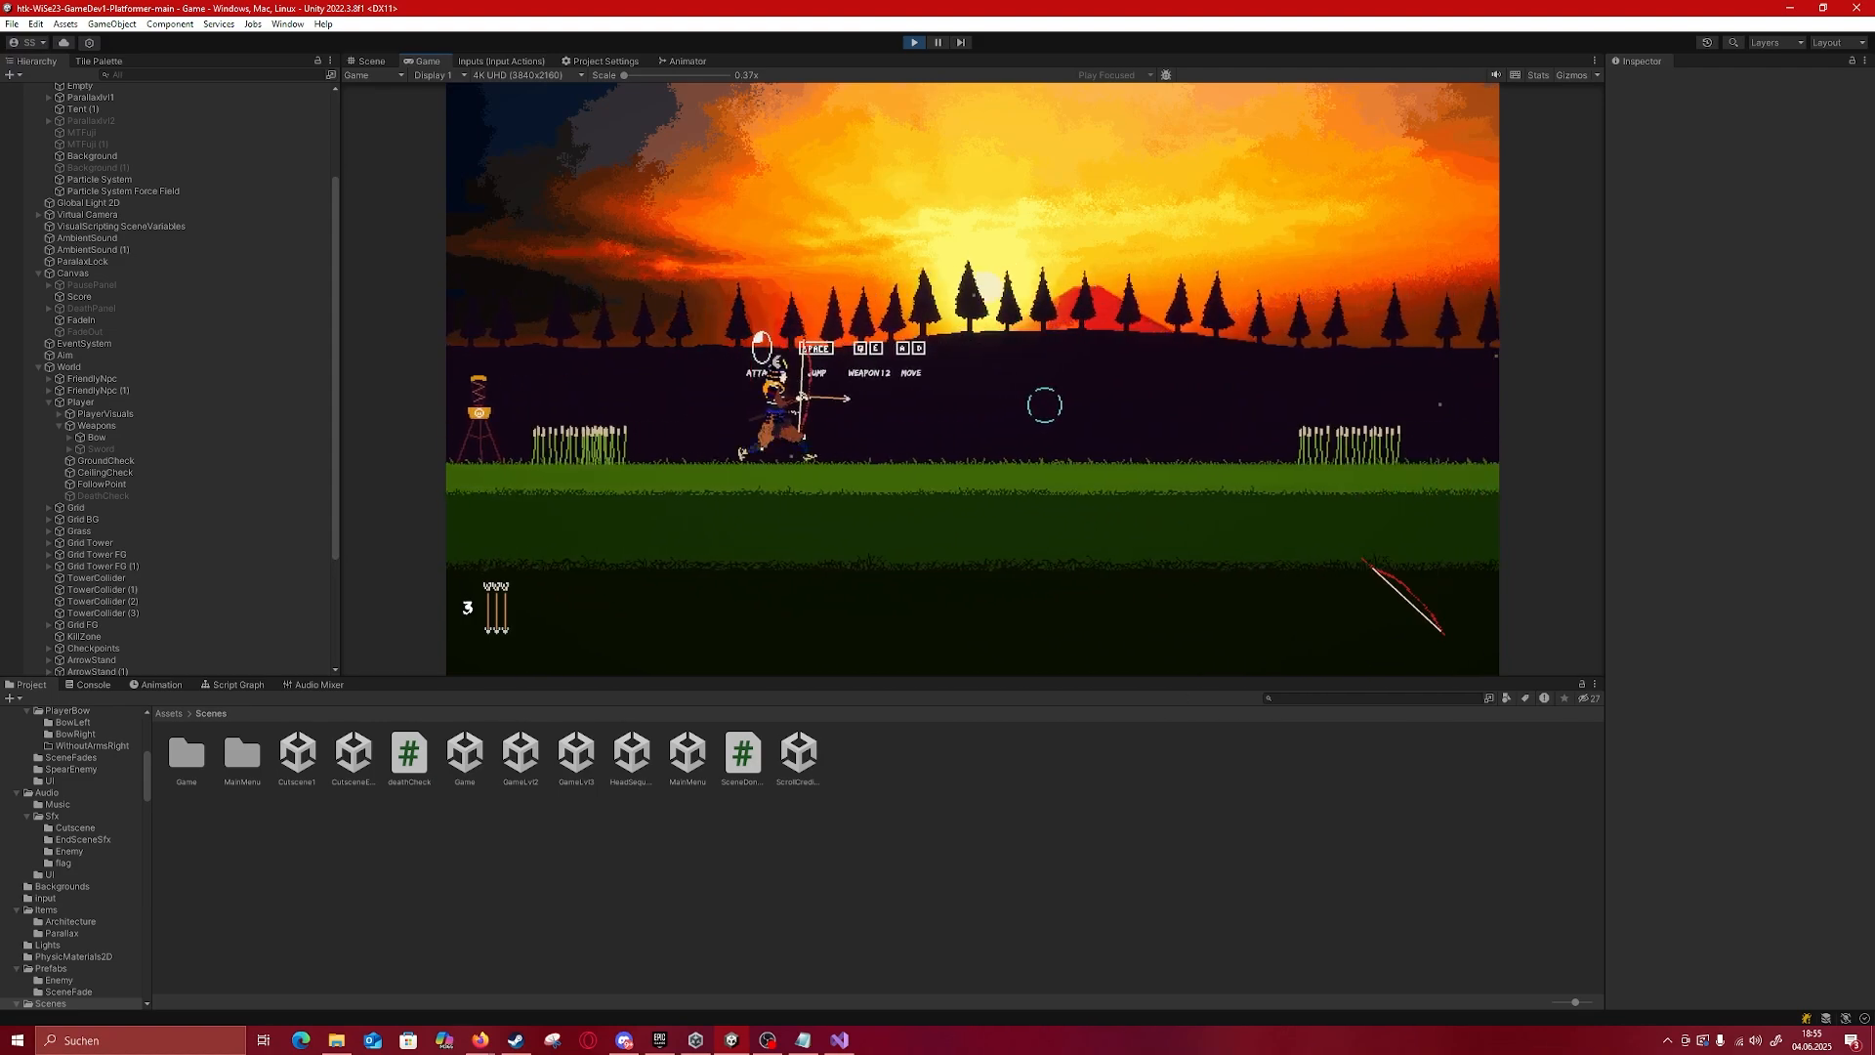
pyautogui.press('a')
pyautogui.press('space')
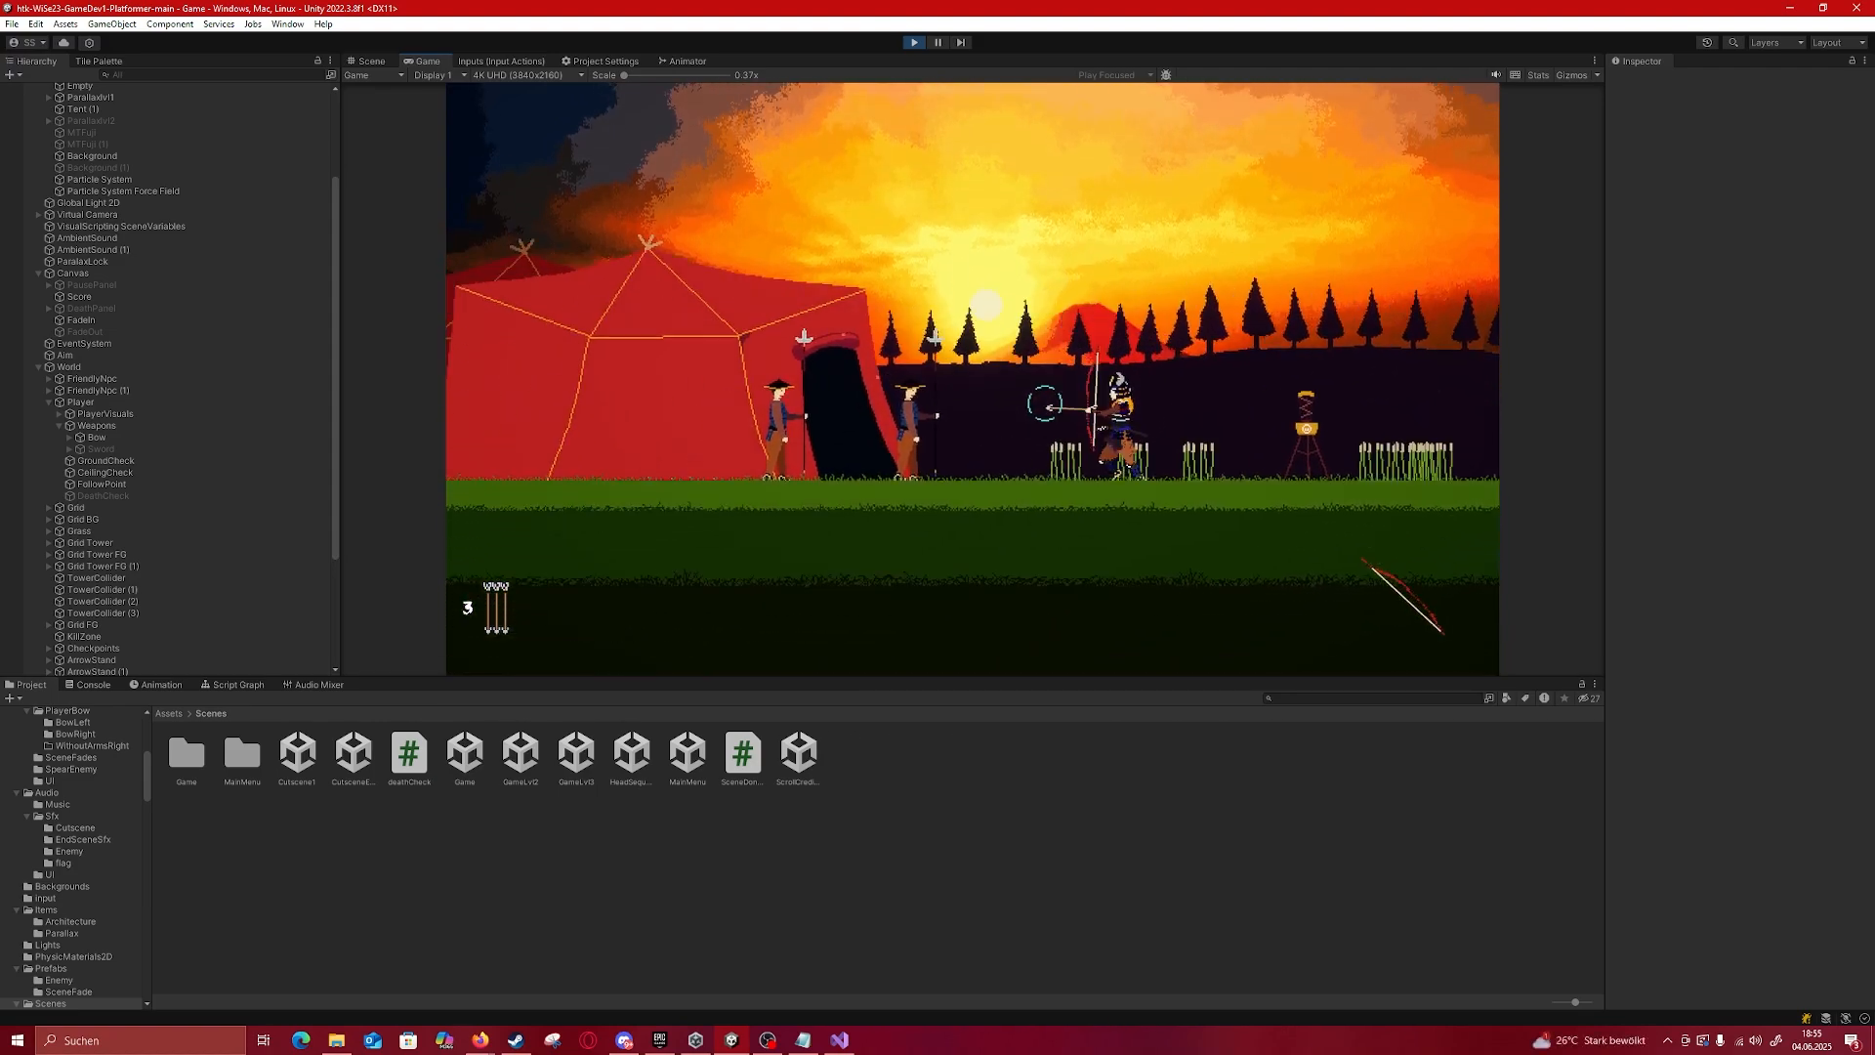
pyautogui.press('d')
pyautogui.press('d')
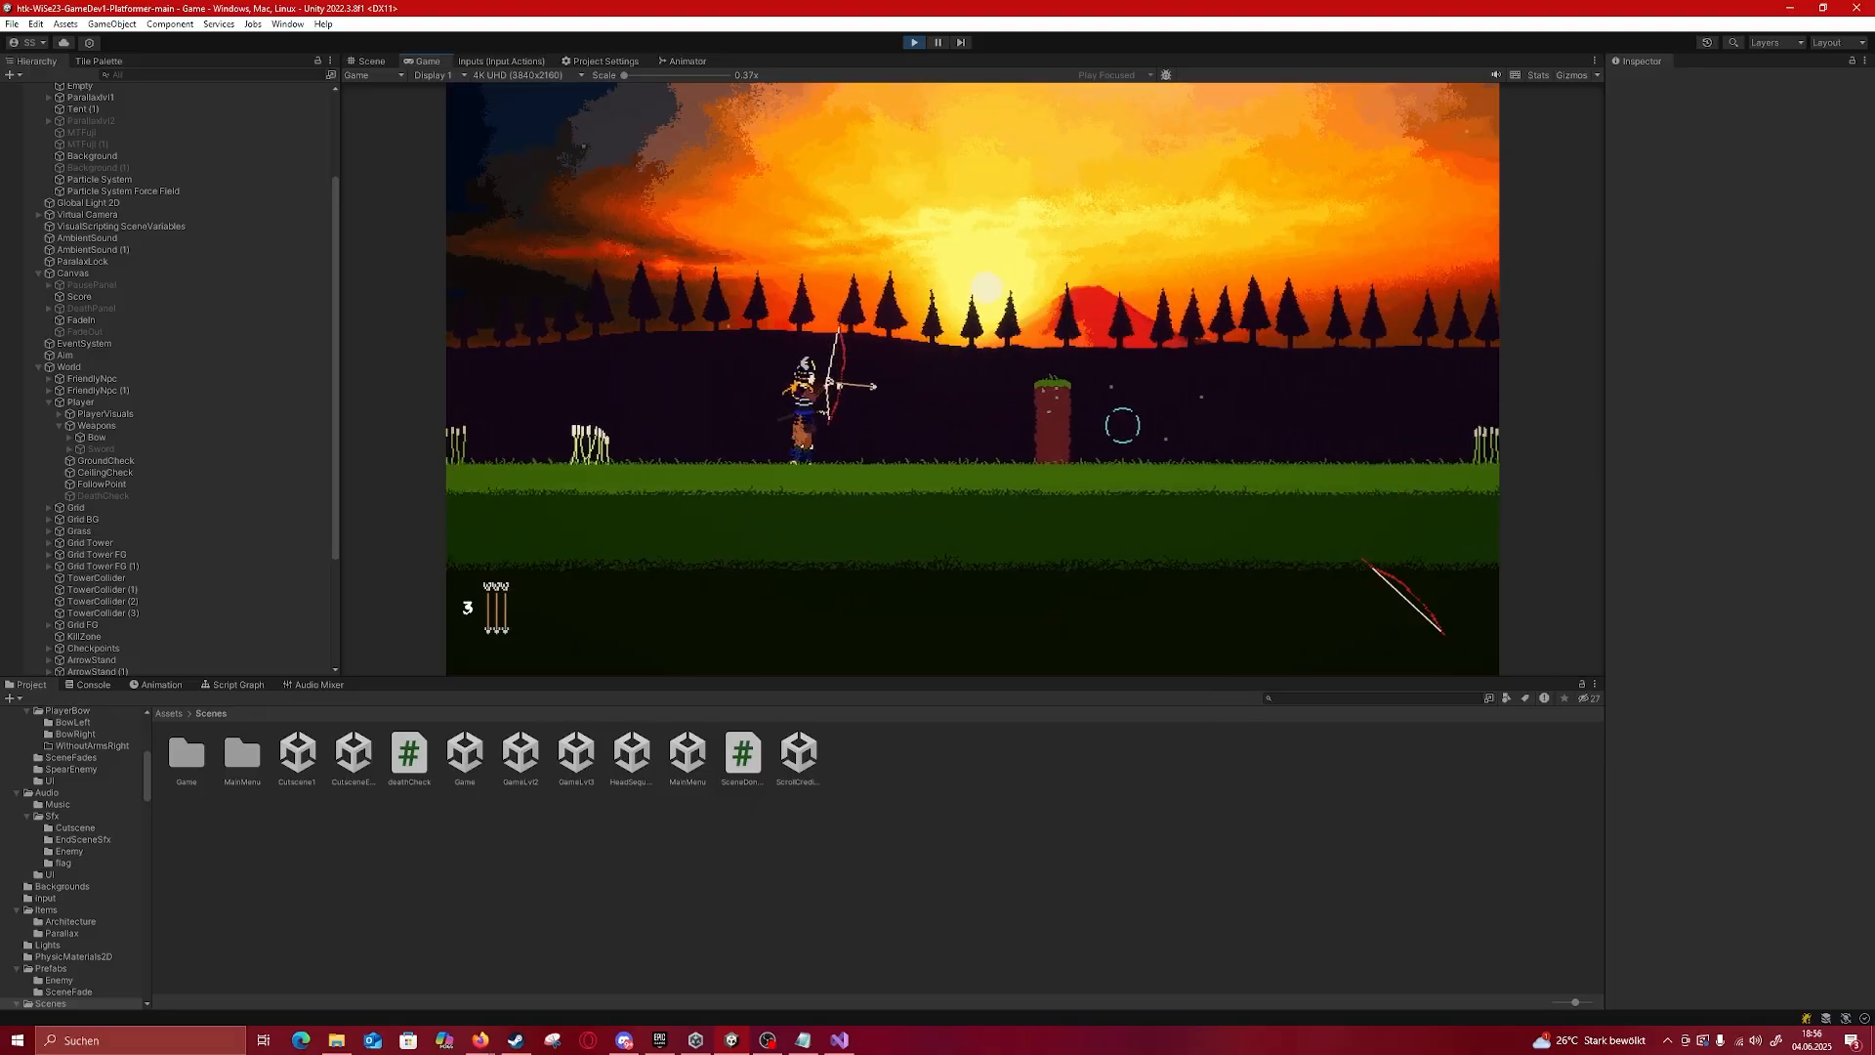
# Step: Test jumping and bow shooting around the red post, and move back and forth through the control-hint area
pyautogui.press('space')
pyautogui.press('a')
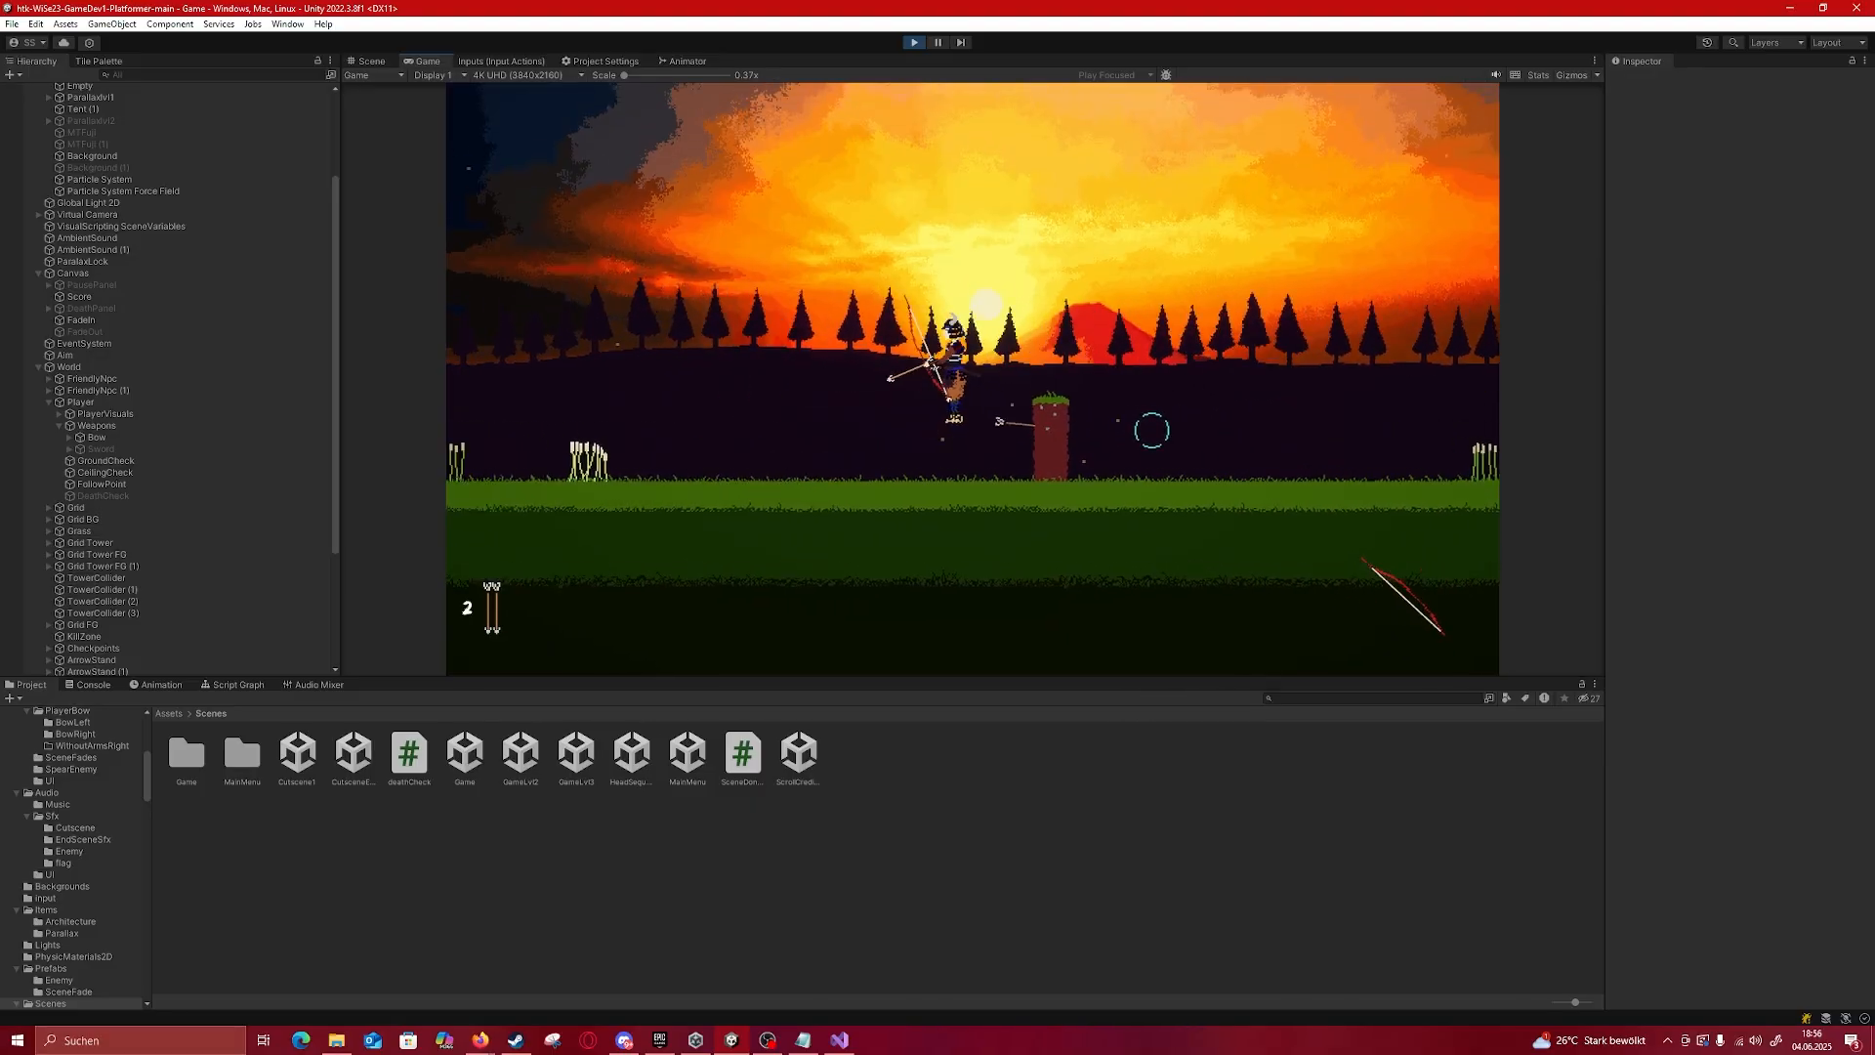
pyautogui.press('d')
pyautogui.press('a')
pyautogui.press('d')
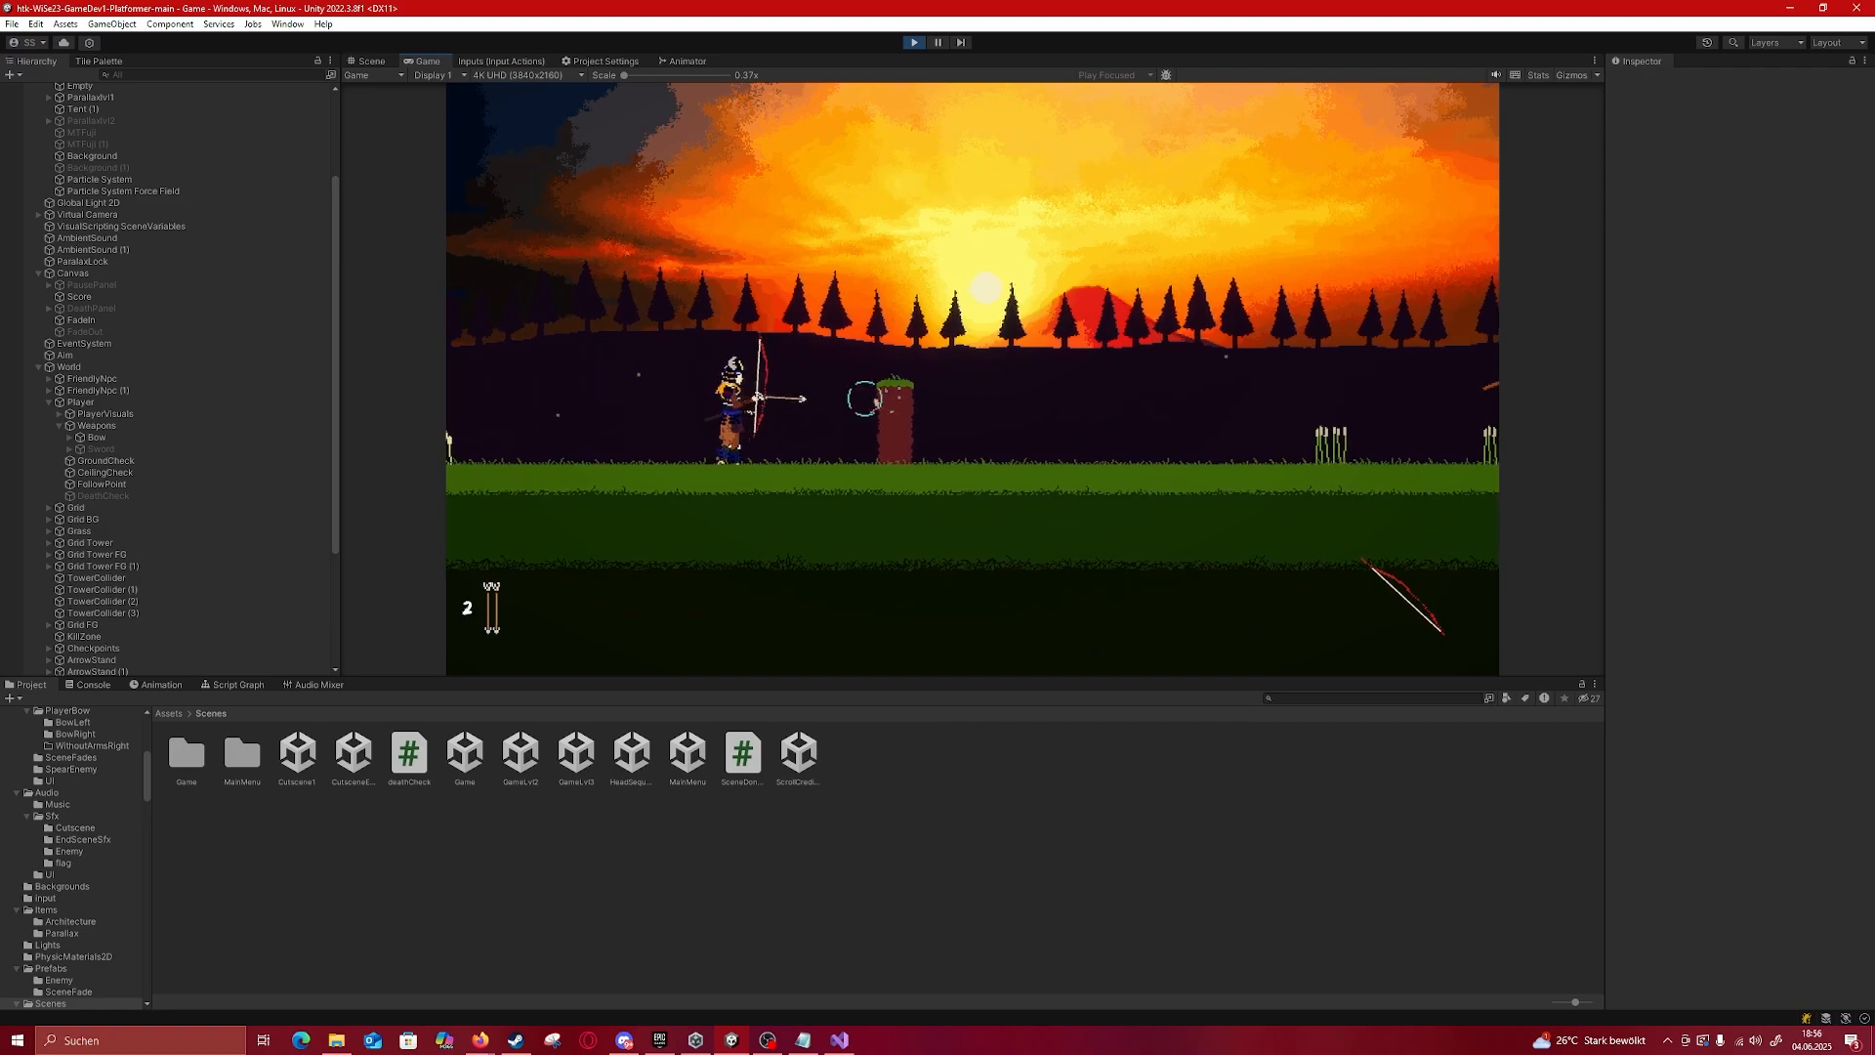
pyautogui.press('space')
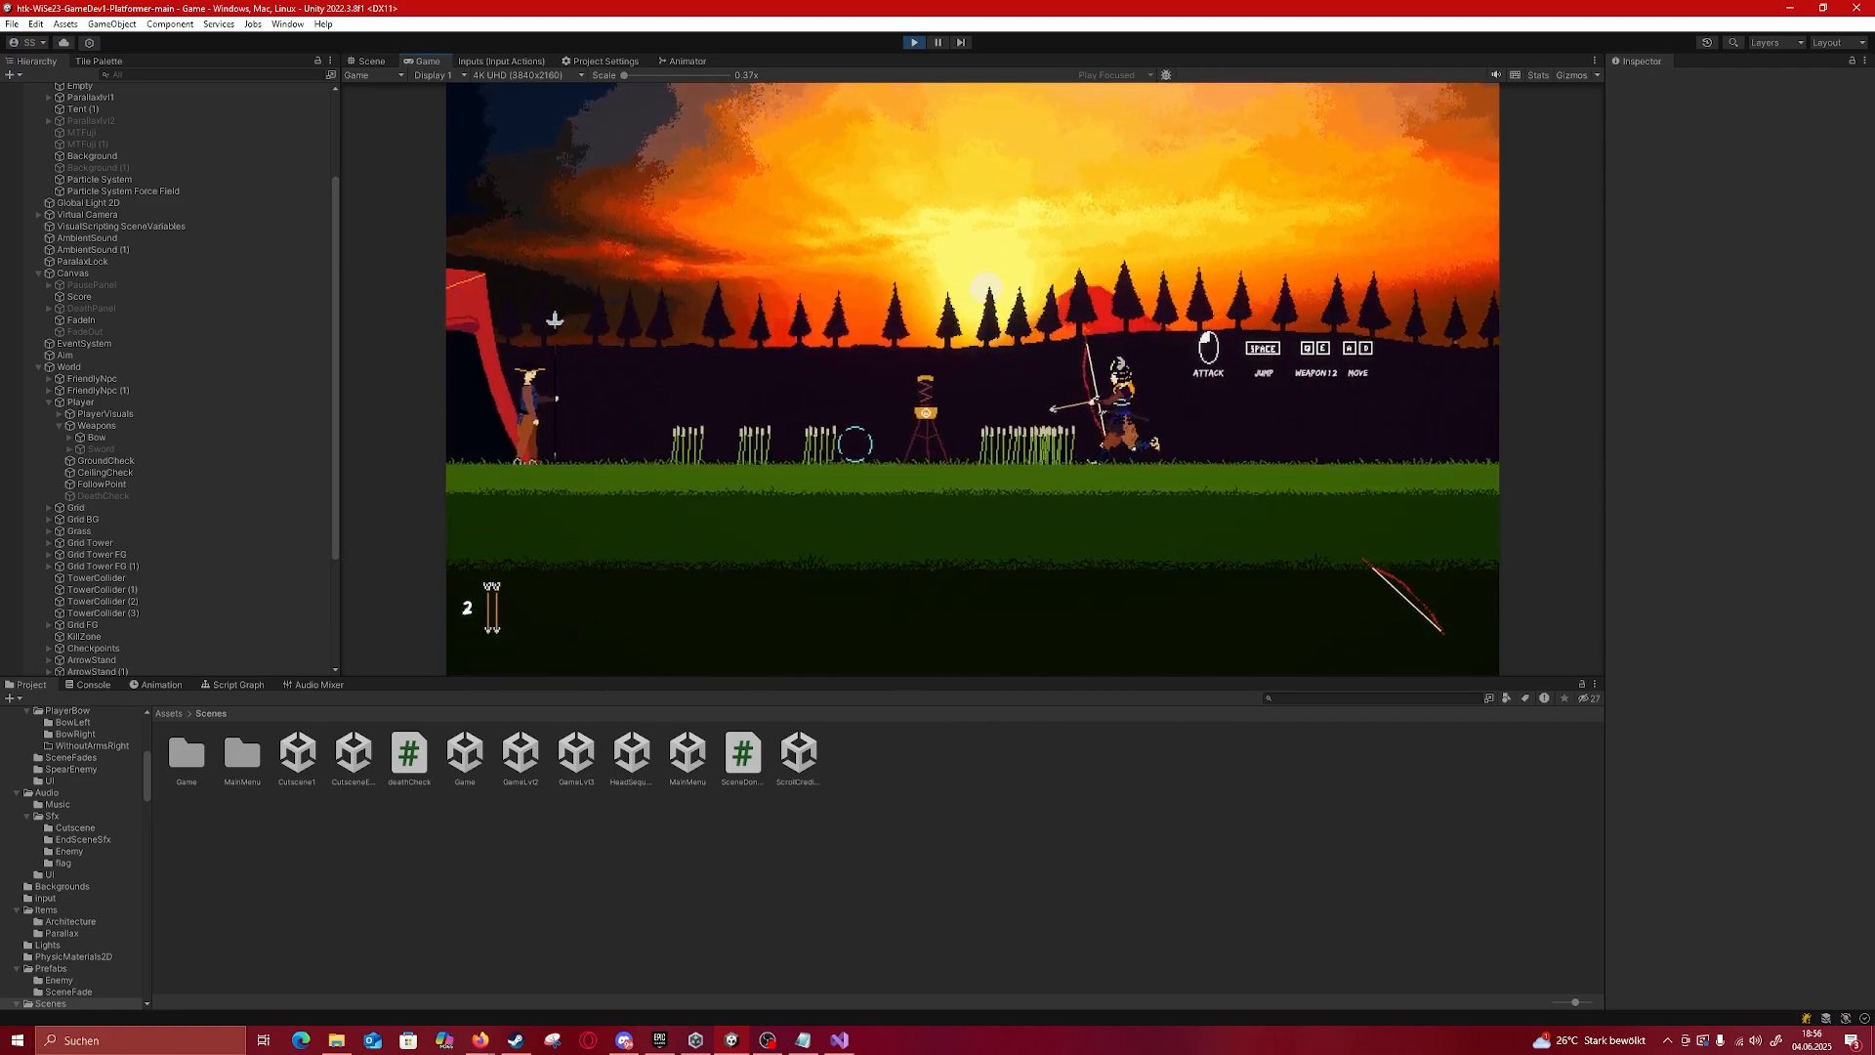
pyautogui.press('d')
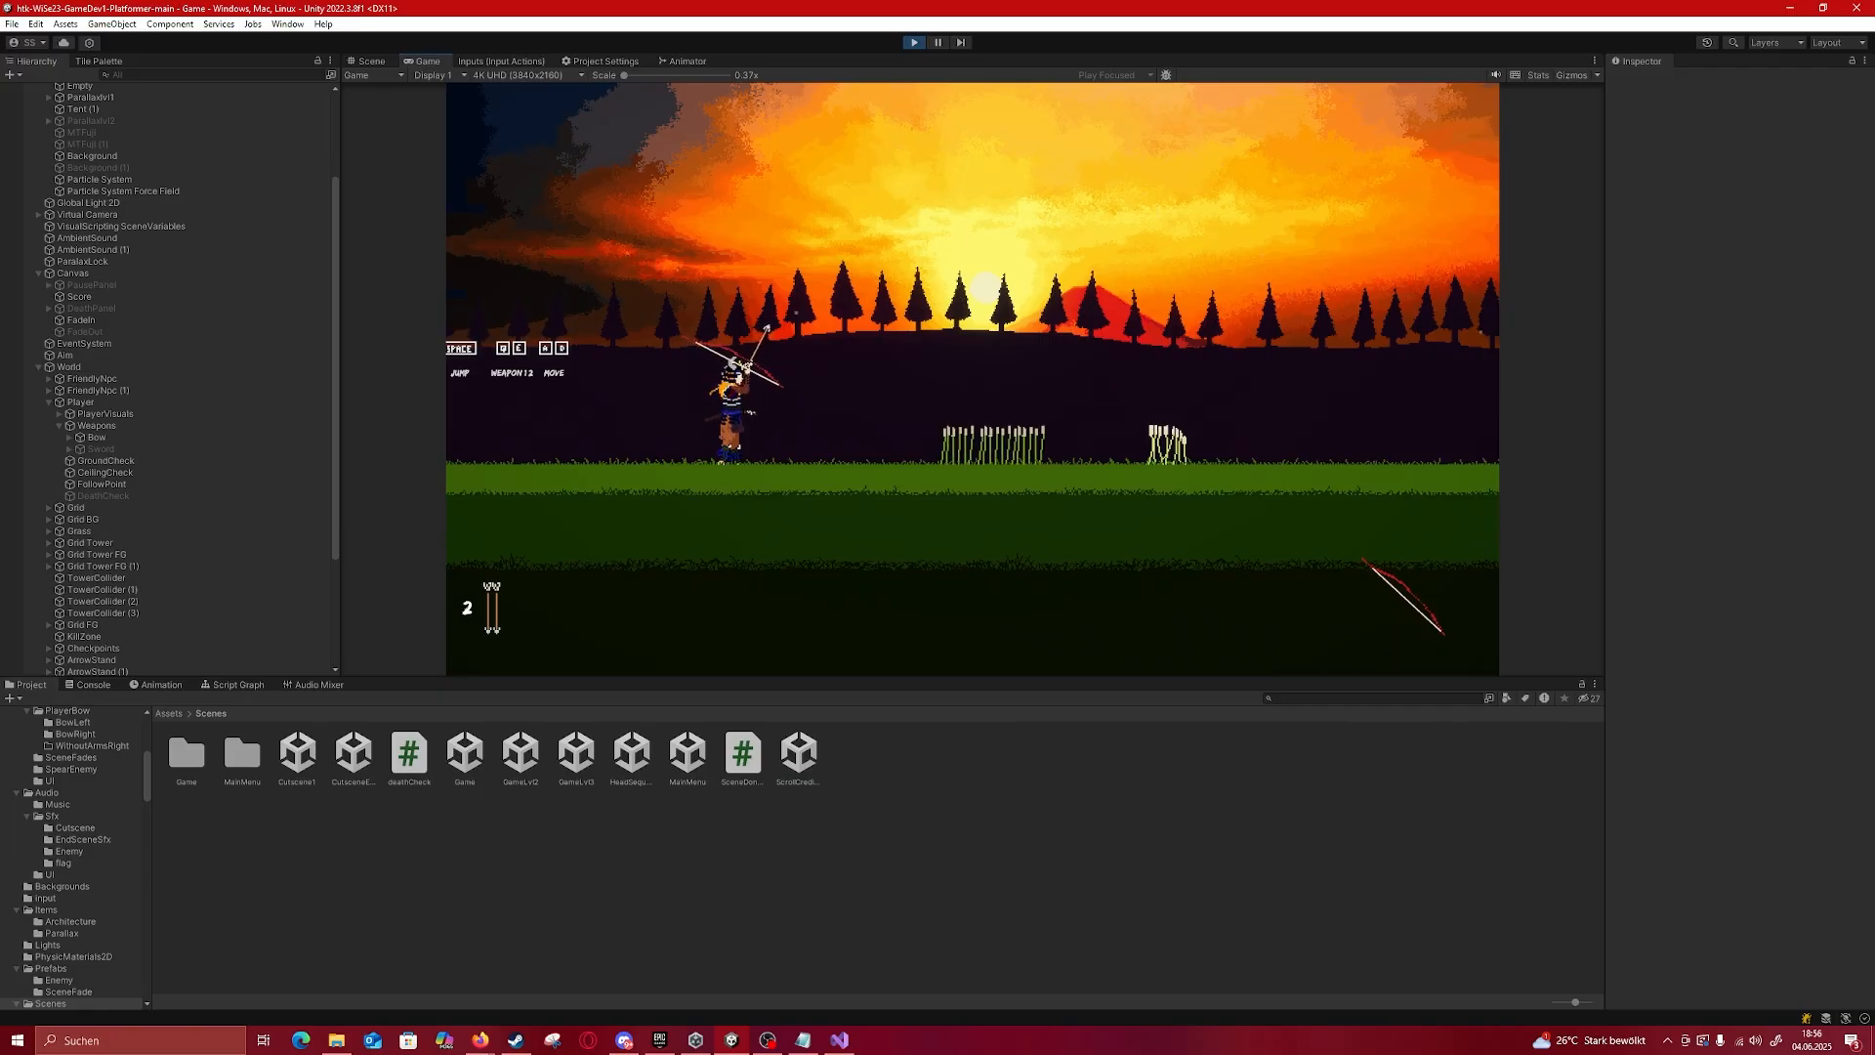
# Step: Release the cursor from the running game and stop Play mode
pyautogui.press('super')
pyautogui.click(933, 45)
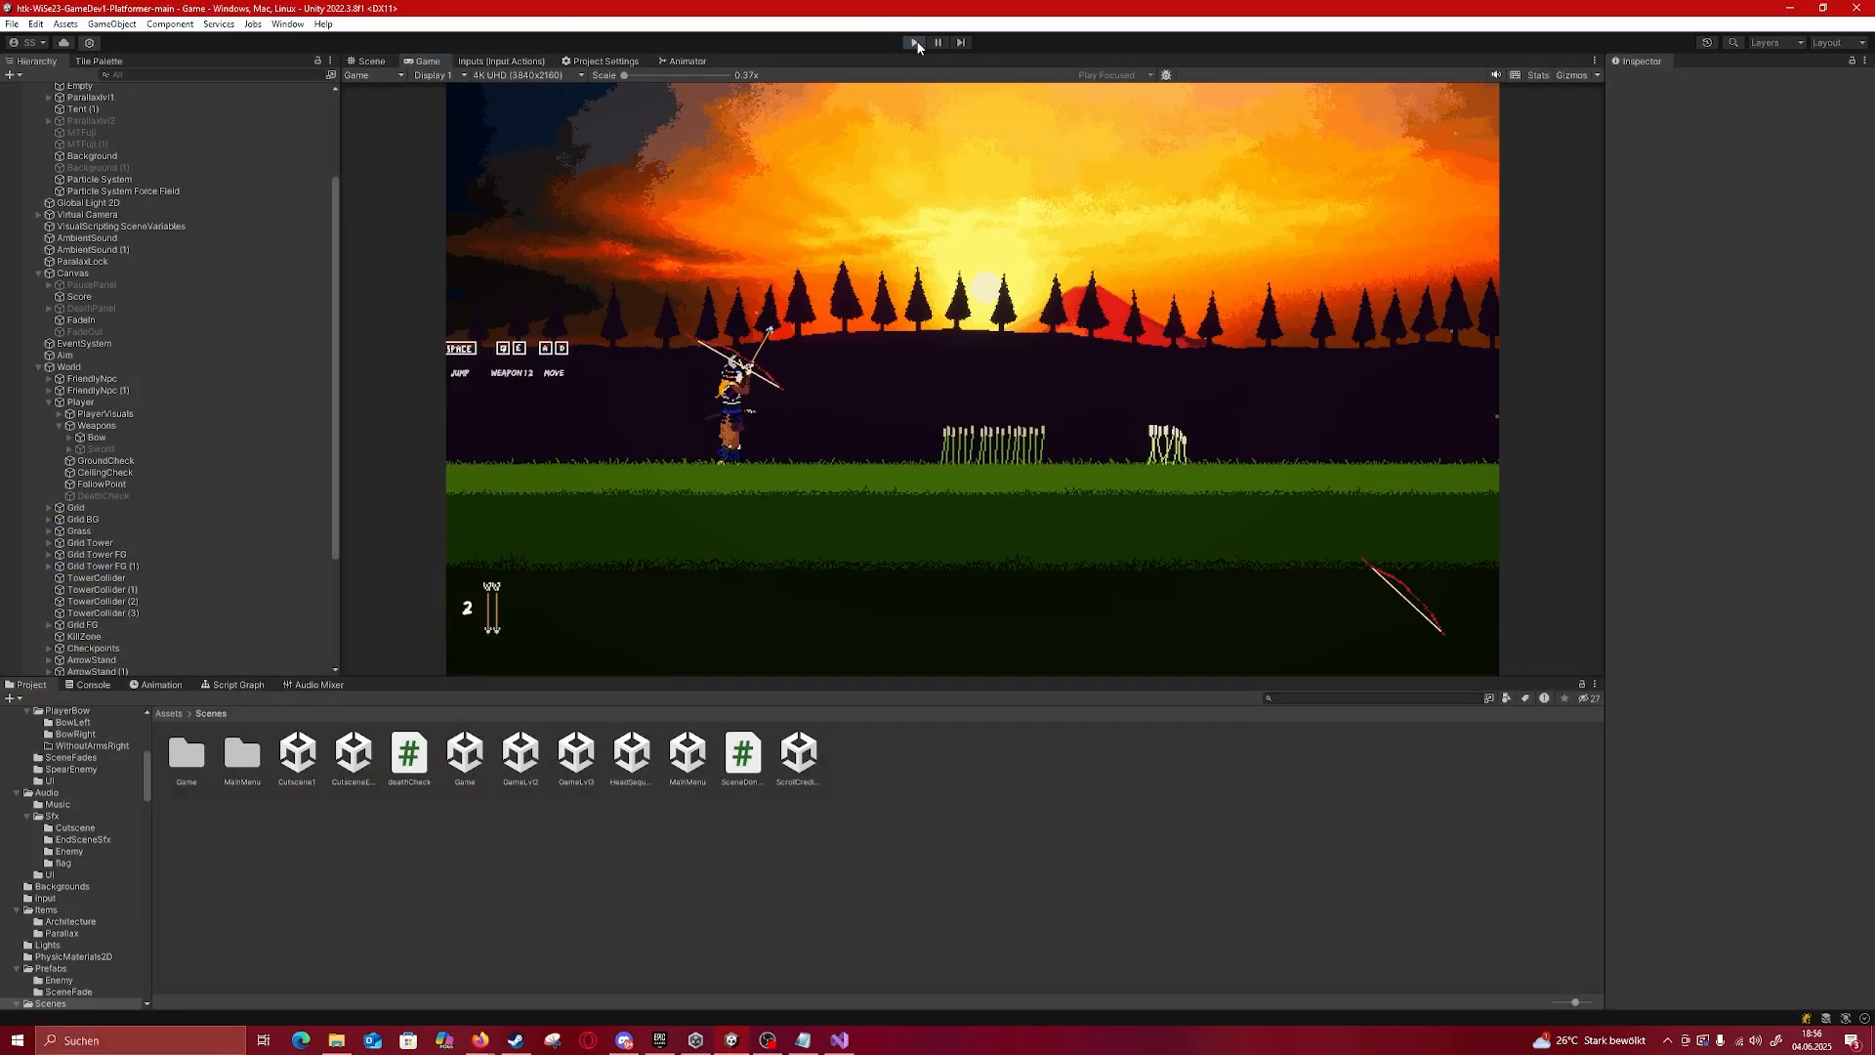
pyautogui.click(914, 42)
# Step: Select the player's PlayerVisuals object in the scene and show its PlayerRun animation timeline
pyautogui.scroll(5, 845, 488)
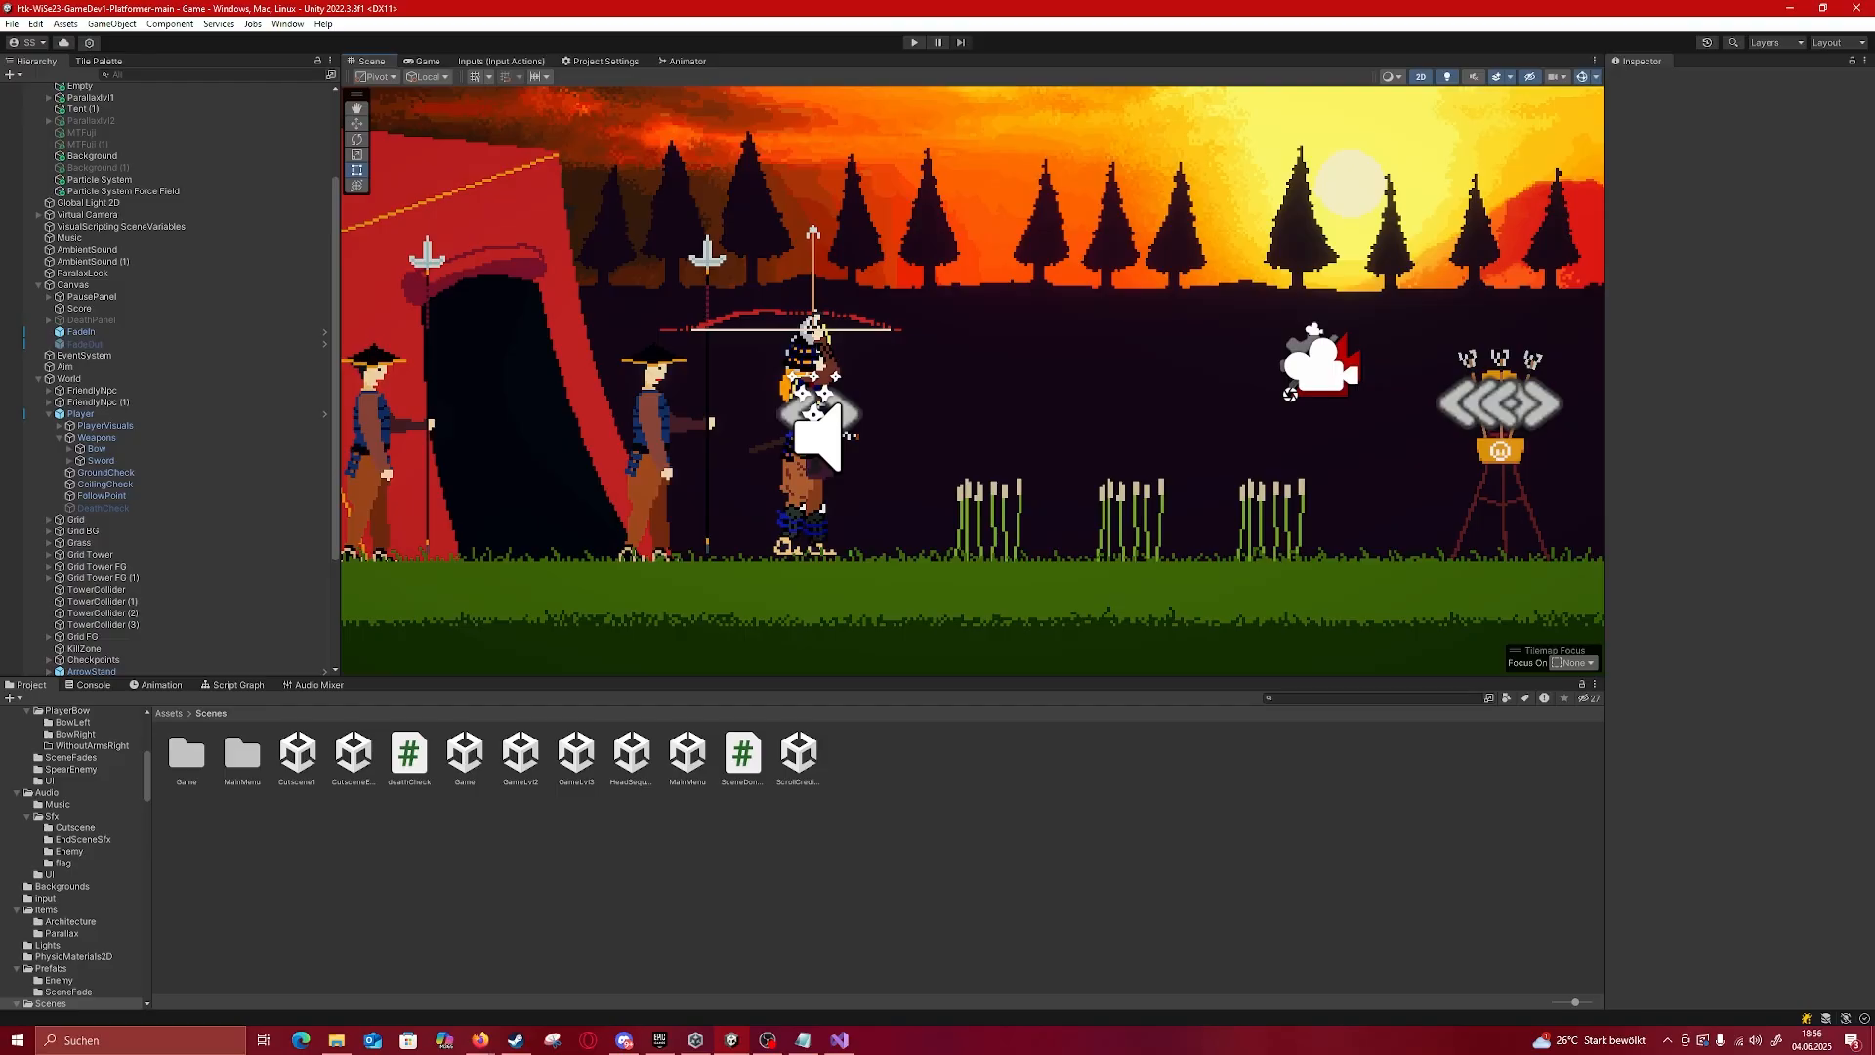
pyautogui.moveTo(906, 511); pyautogui.dragTo(818, 502, button='middle')
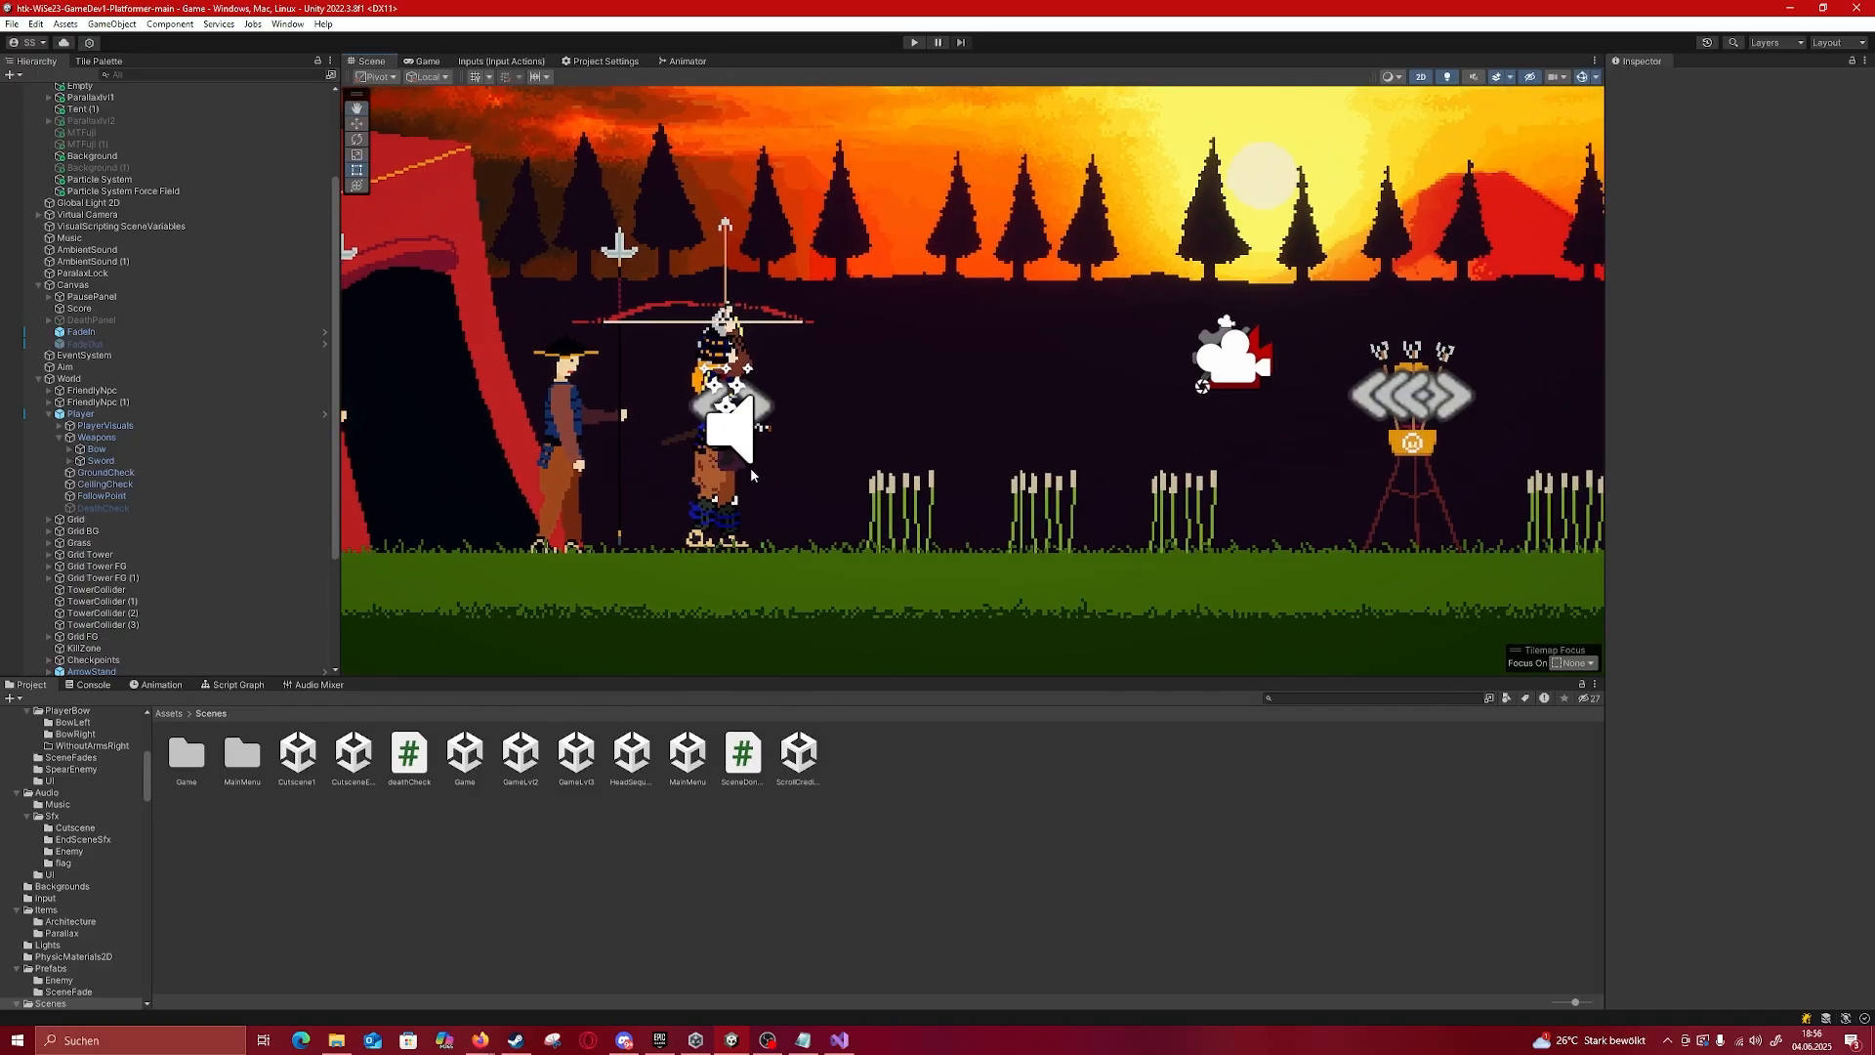
pyautogui.scroll(3, 707, 455)
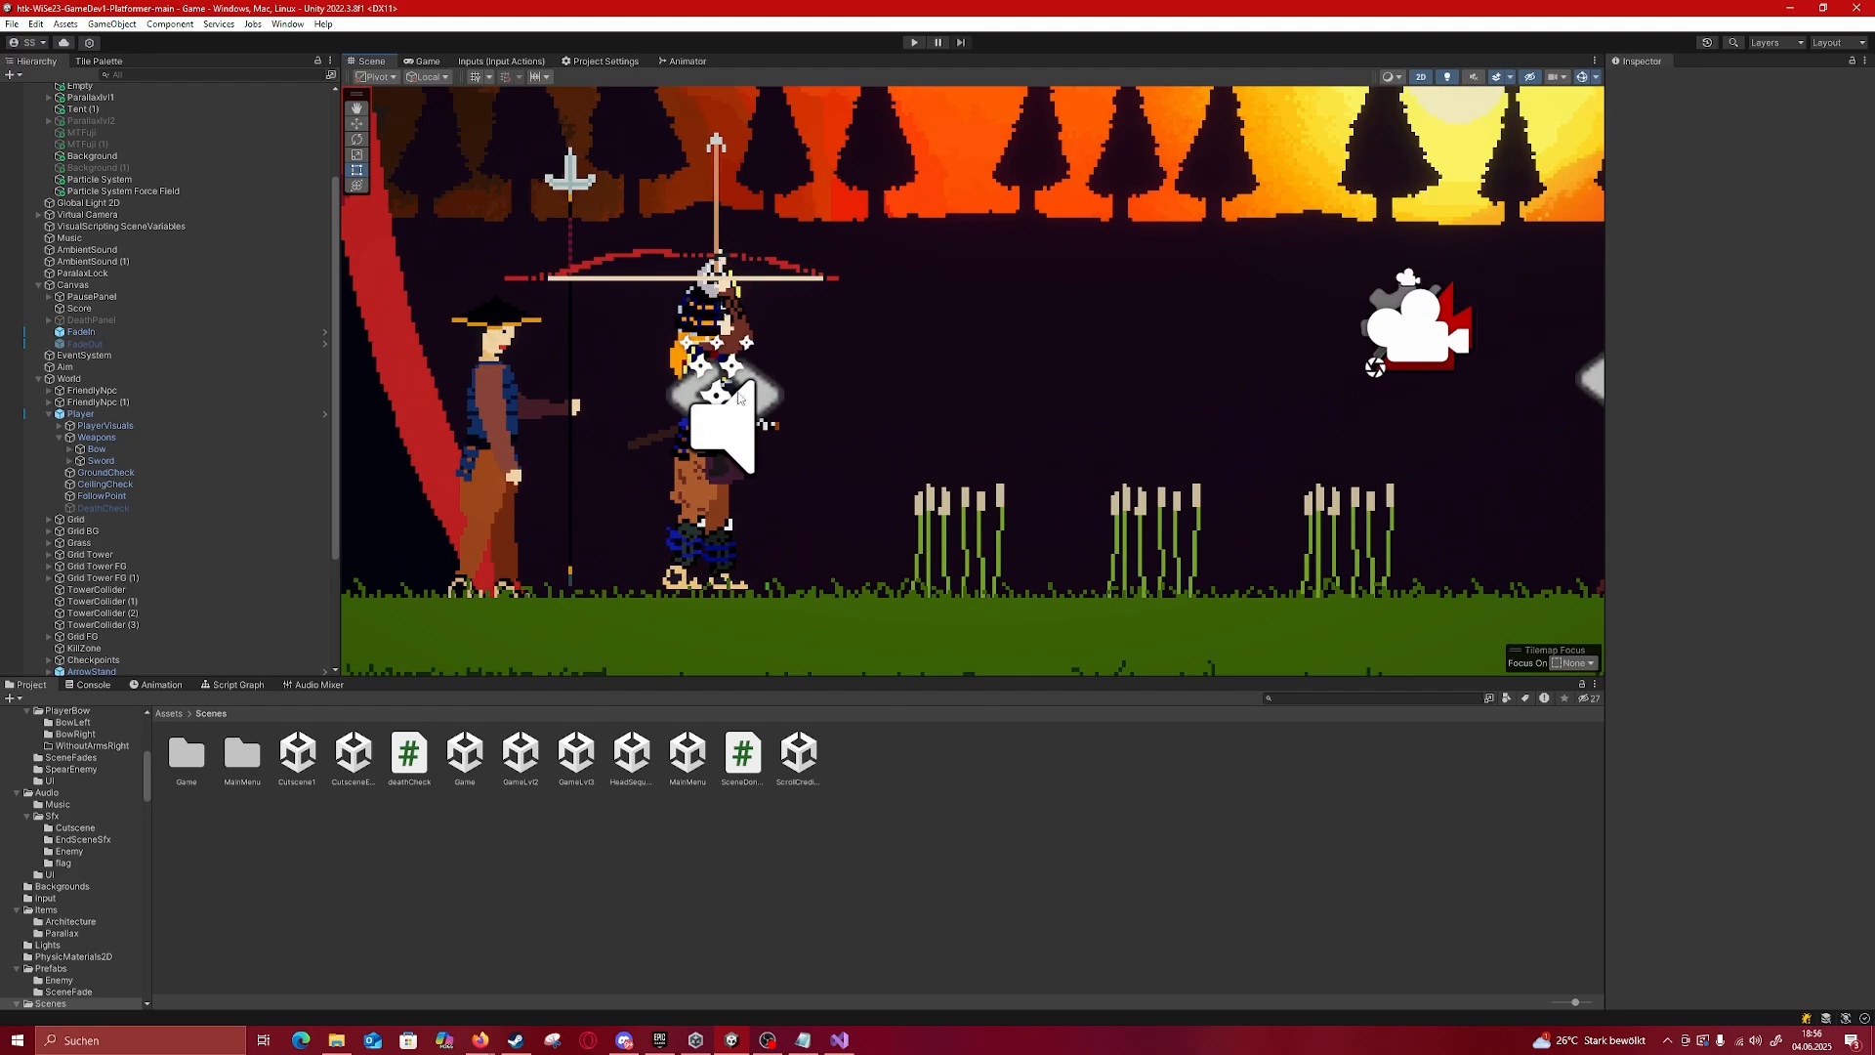
pyautogui.click(720, 429)
pyautogui.click(697, 381)
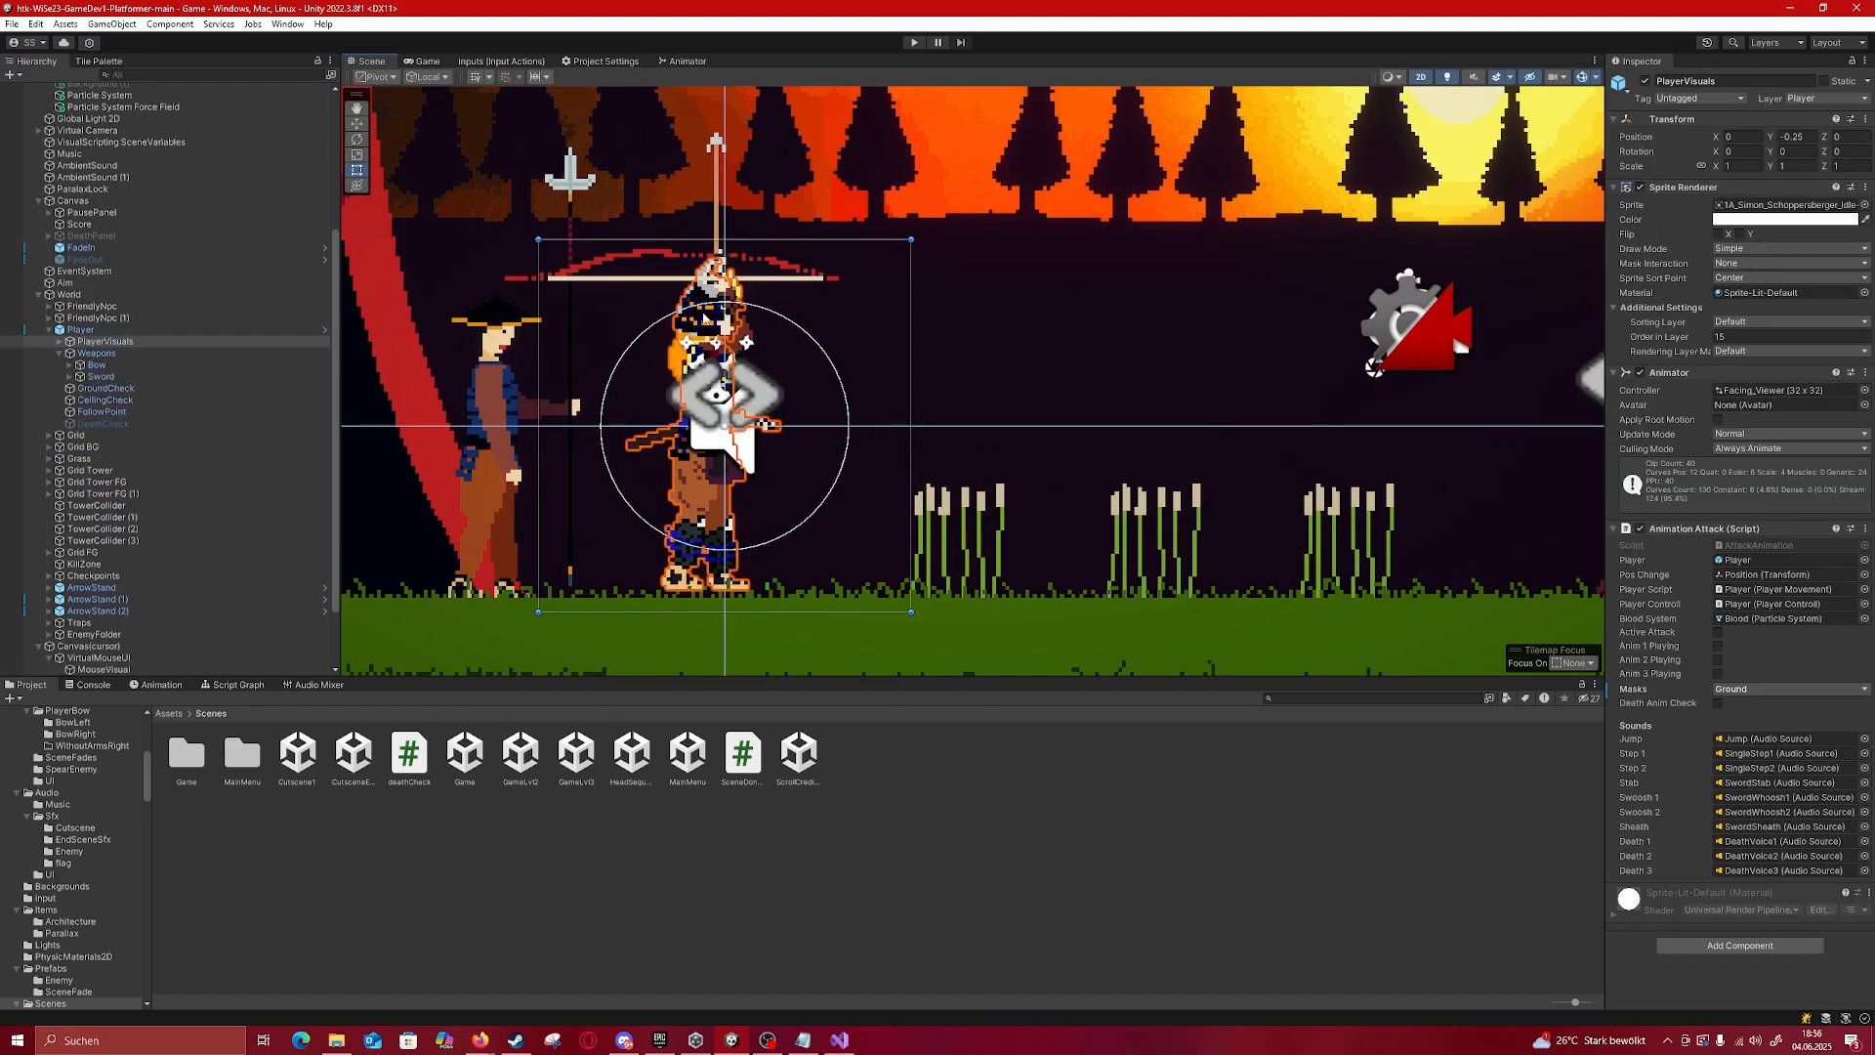
pyautogui.click(162, 684)
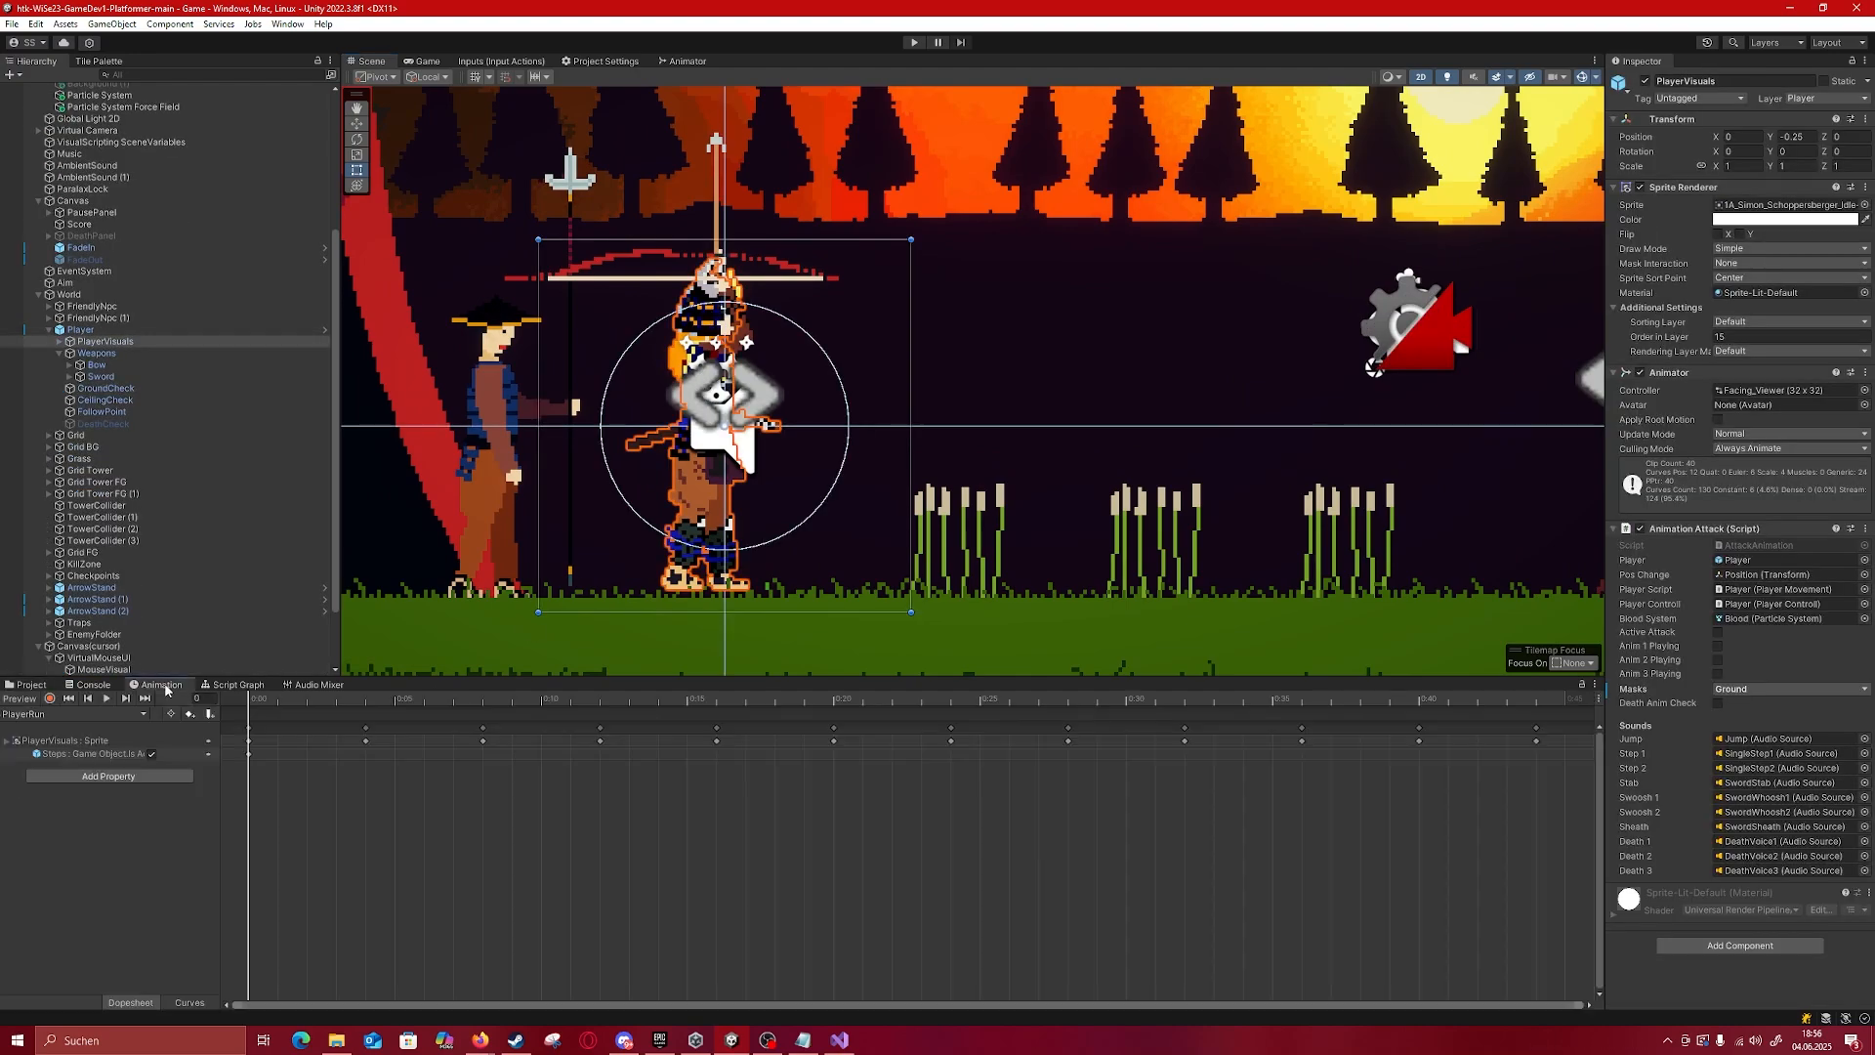
# Step: Return to the project files and examine the frames of the SwordFacingRight idle sprite sheet up close
pyautogui.click(34, 685)
pyautogui.click(168, 713)
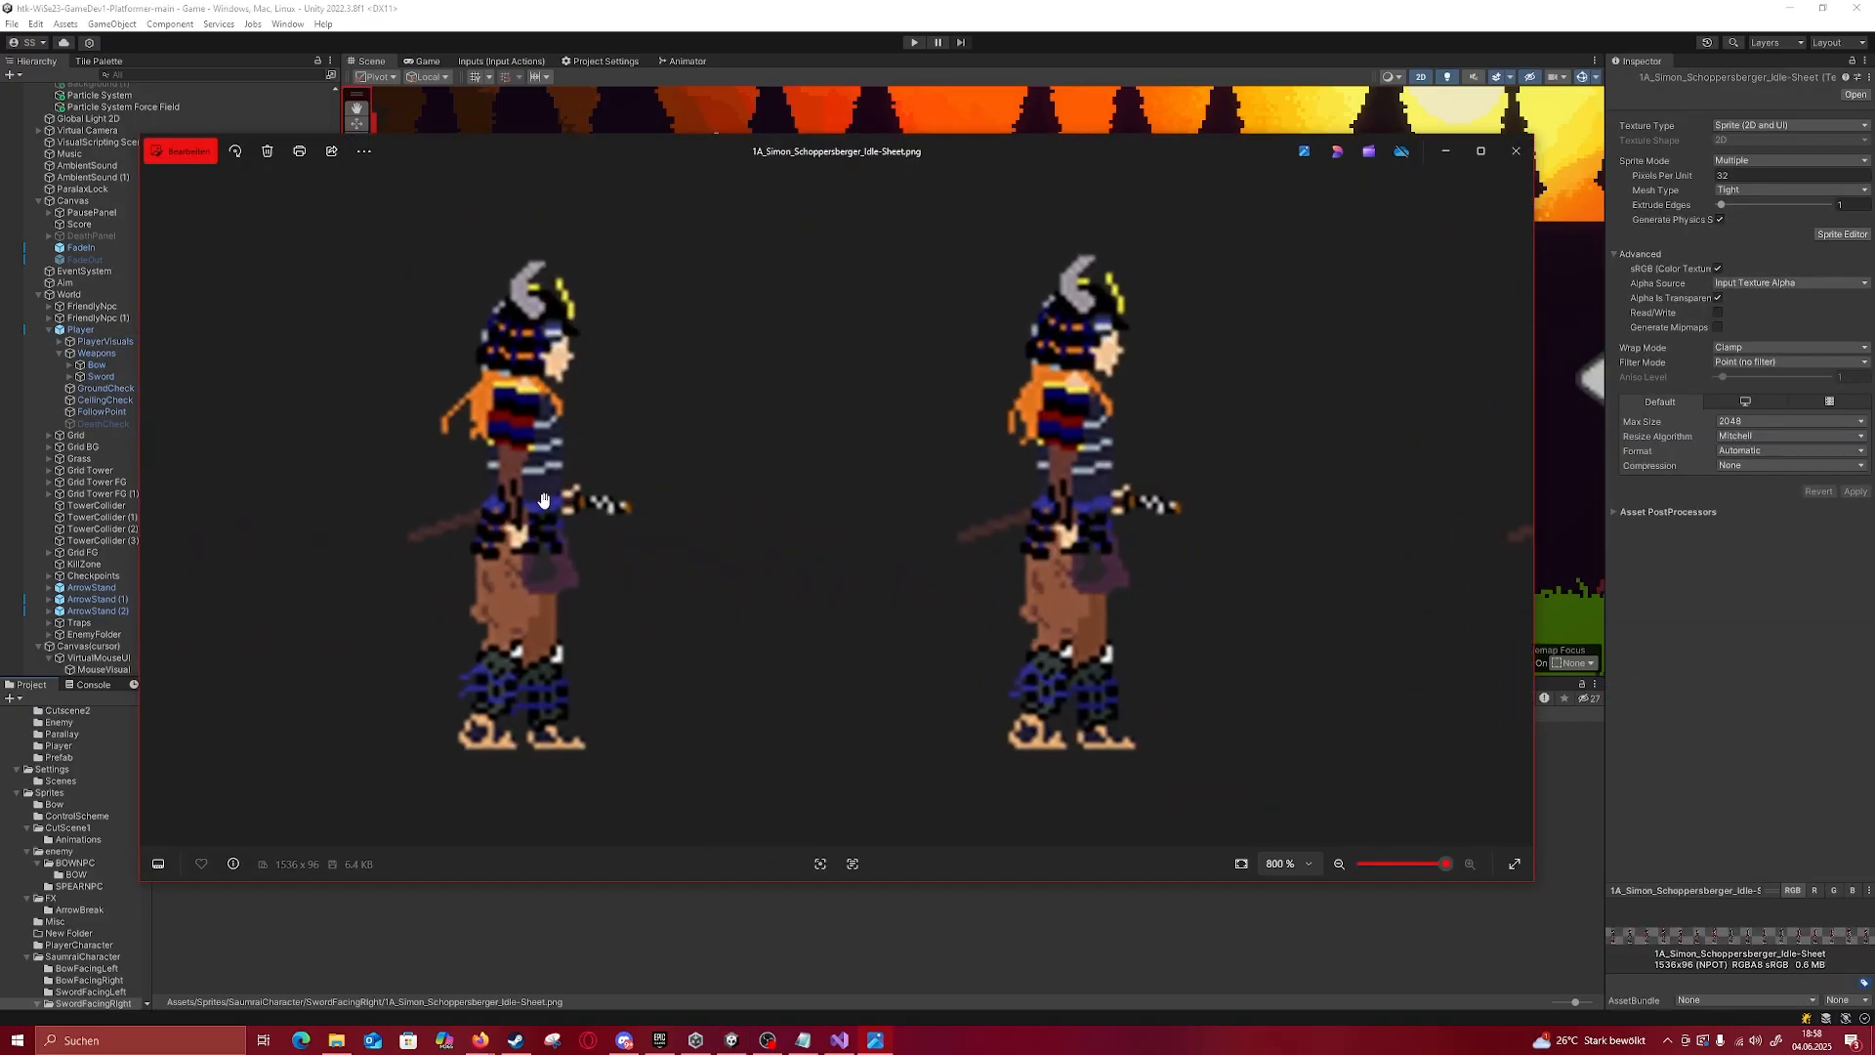
pyautogui.moveTo(479, 504); pyautogui.dragTo(708, 482)
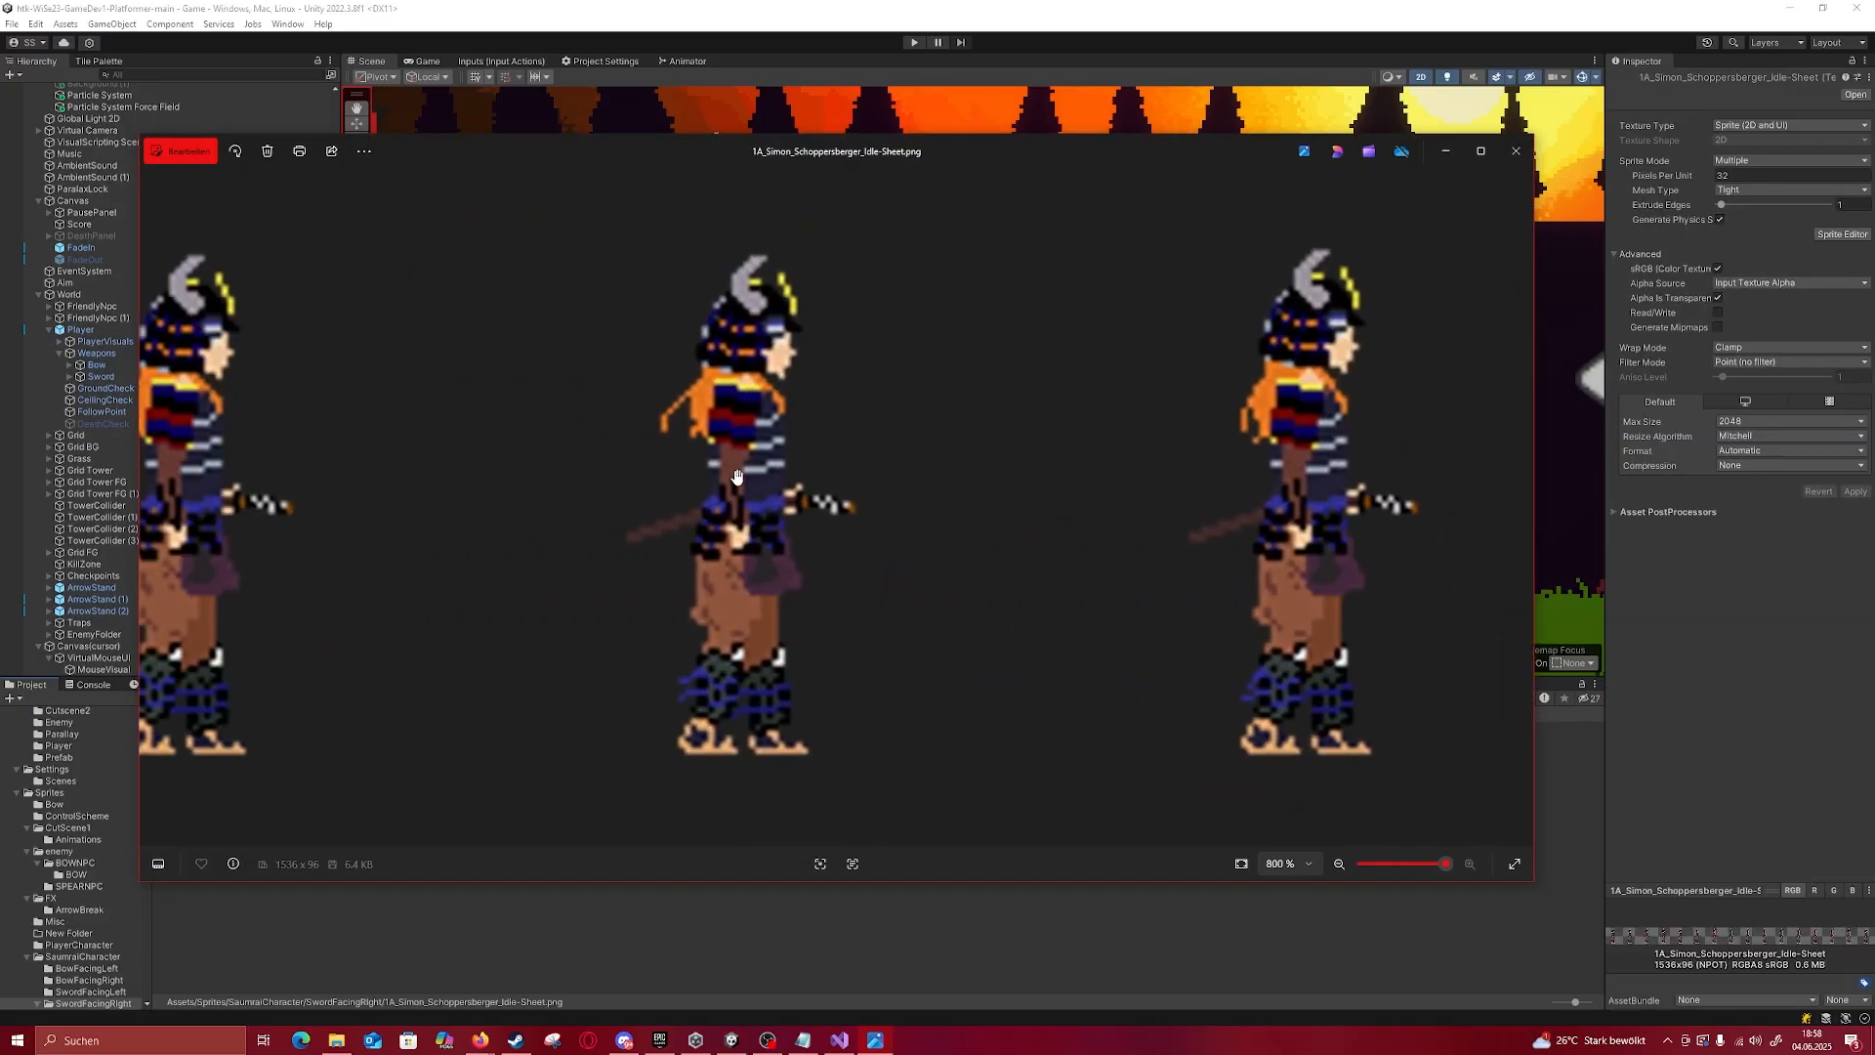
pyautogui.moveTo(859, 461); pyautogui.dragTo(669, 480)
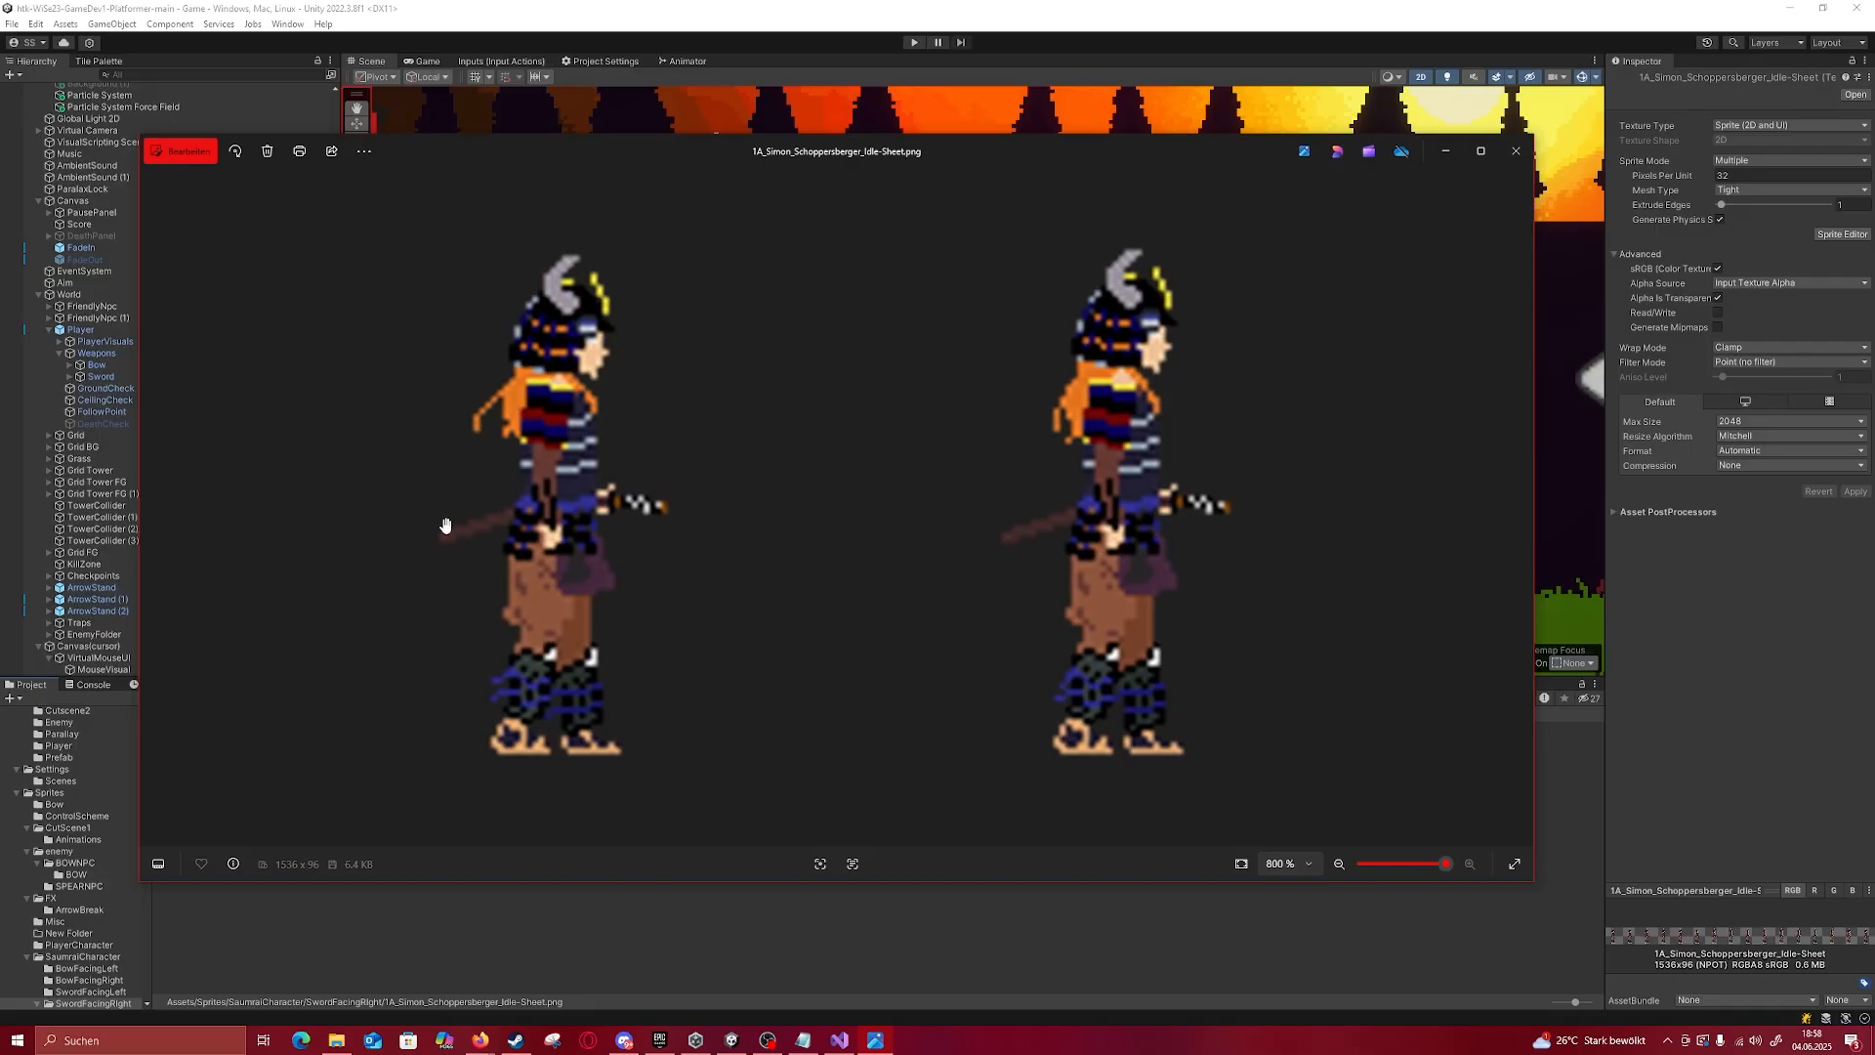
# Step: Close the sprite sheet preview and open the SwordFacingLeft folder inside SaumraiCharacter
pyautogui.click(1515, 150)
pyautogui.click(288, 714)
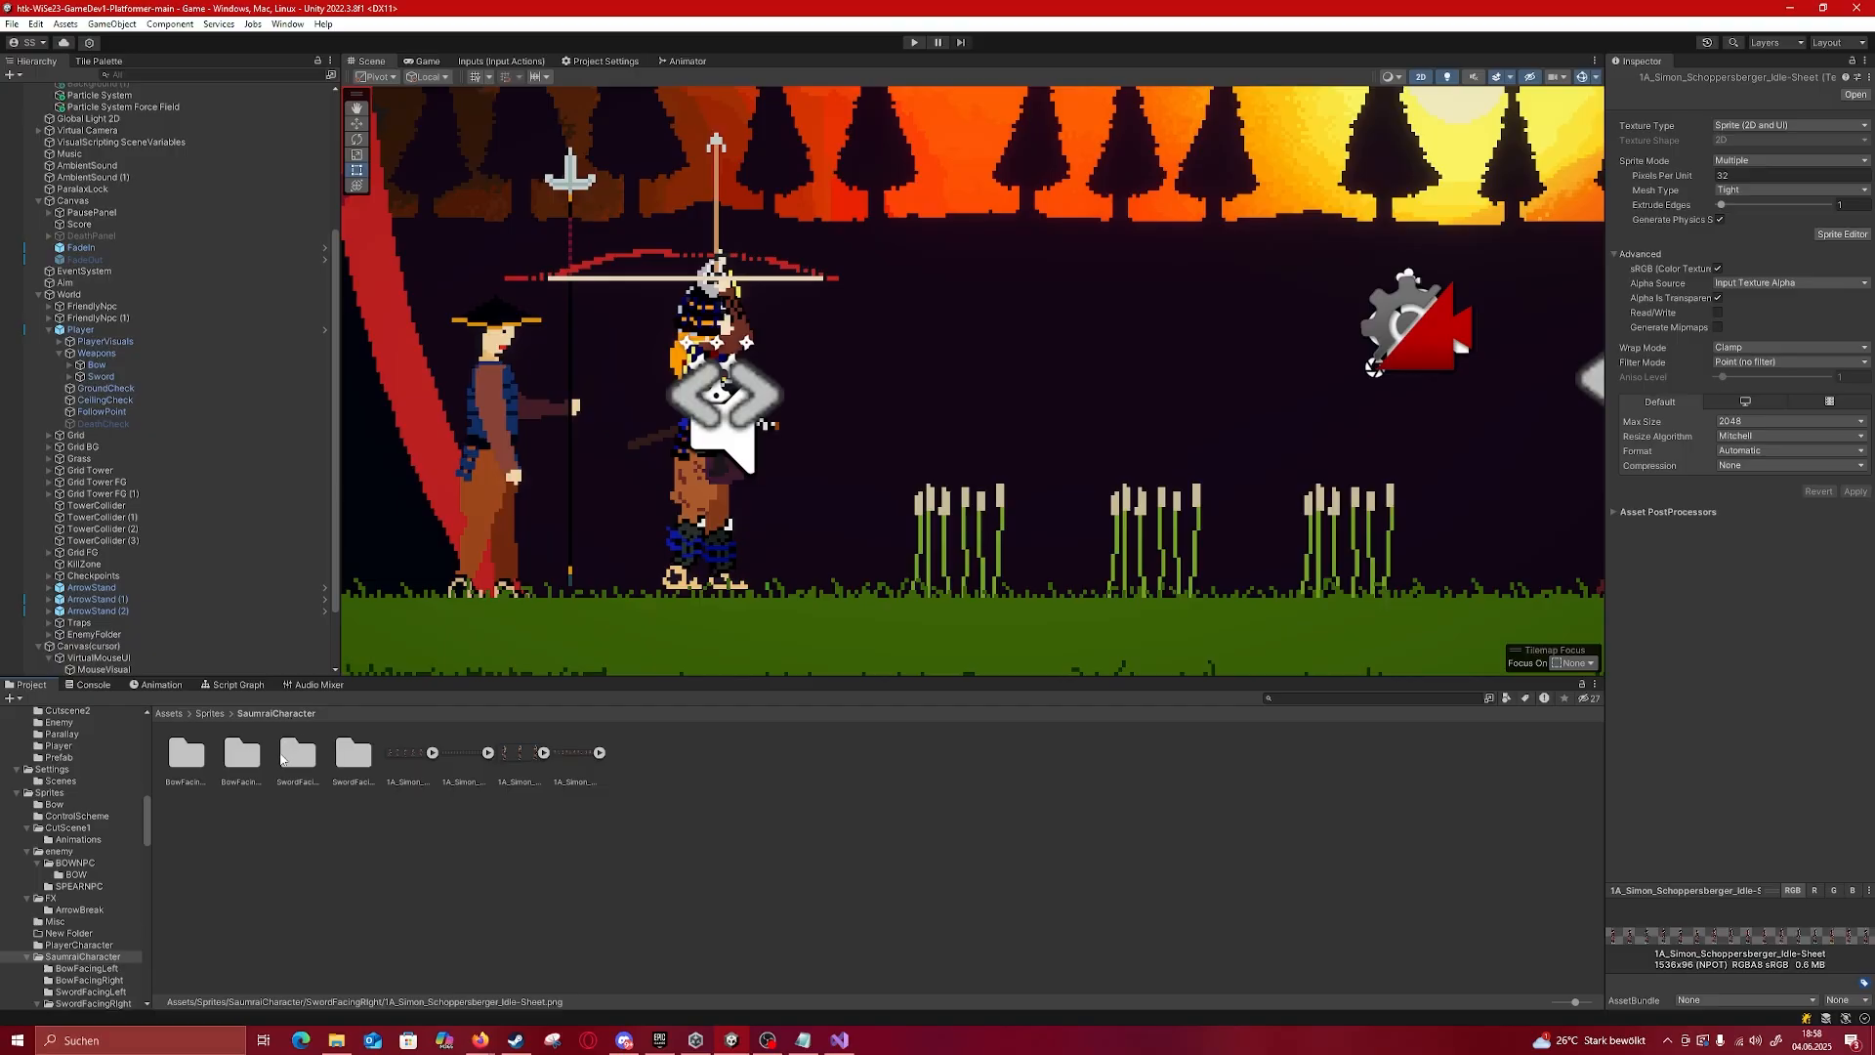
pyautogui.click(302, 754)
pyautogui.doubleClick(307, 754)
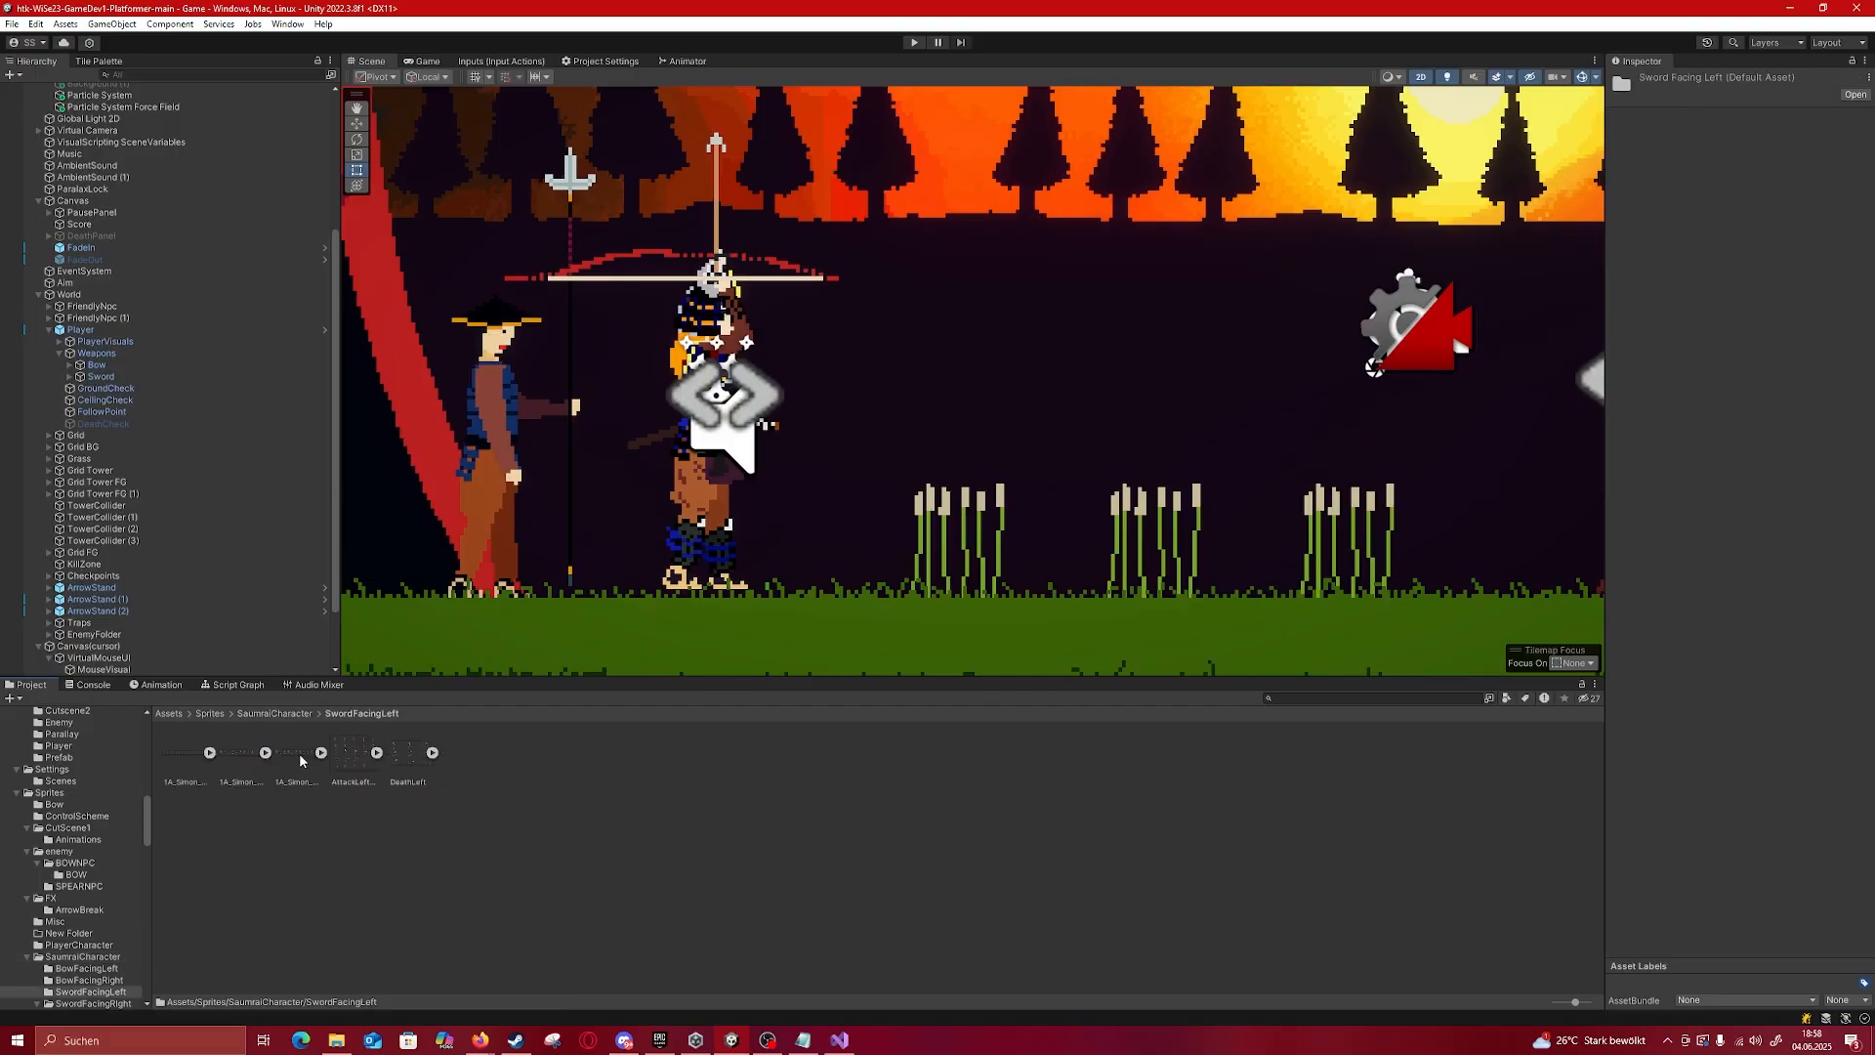
# Step: Check the left-facing sword jump/fall sheet's import settings and open the left-facing sword idle sheet in the image viewer
pyautogui.click(243, 760)
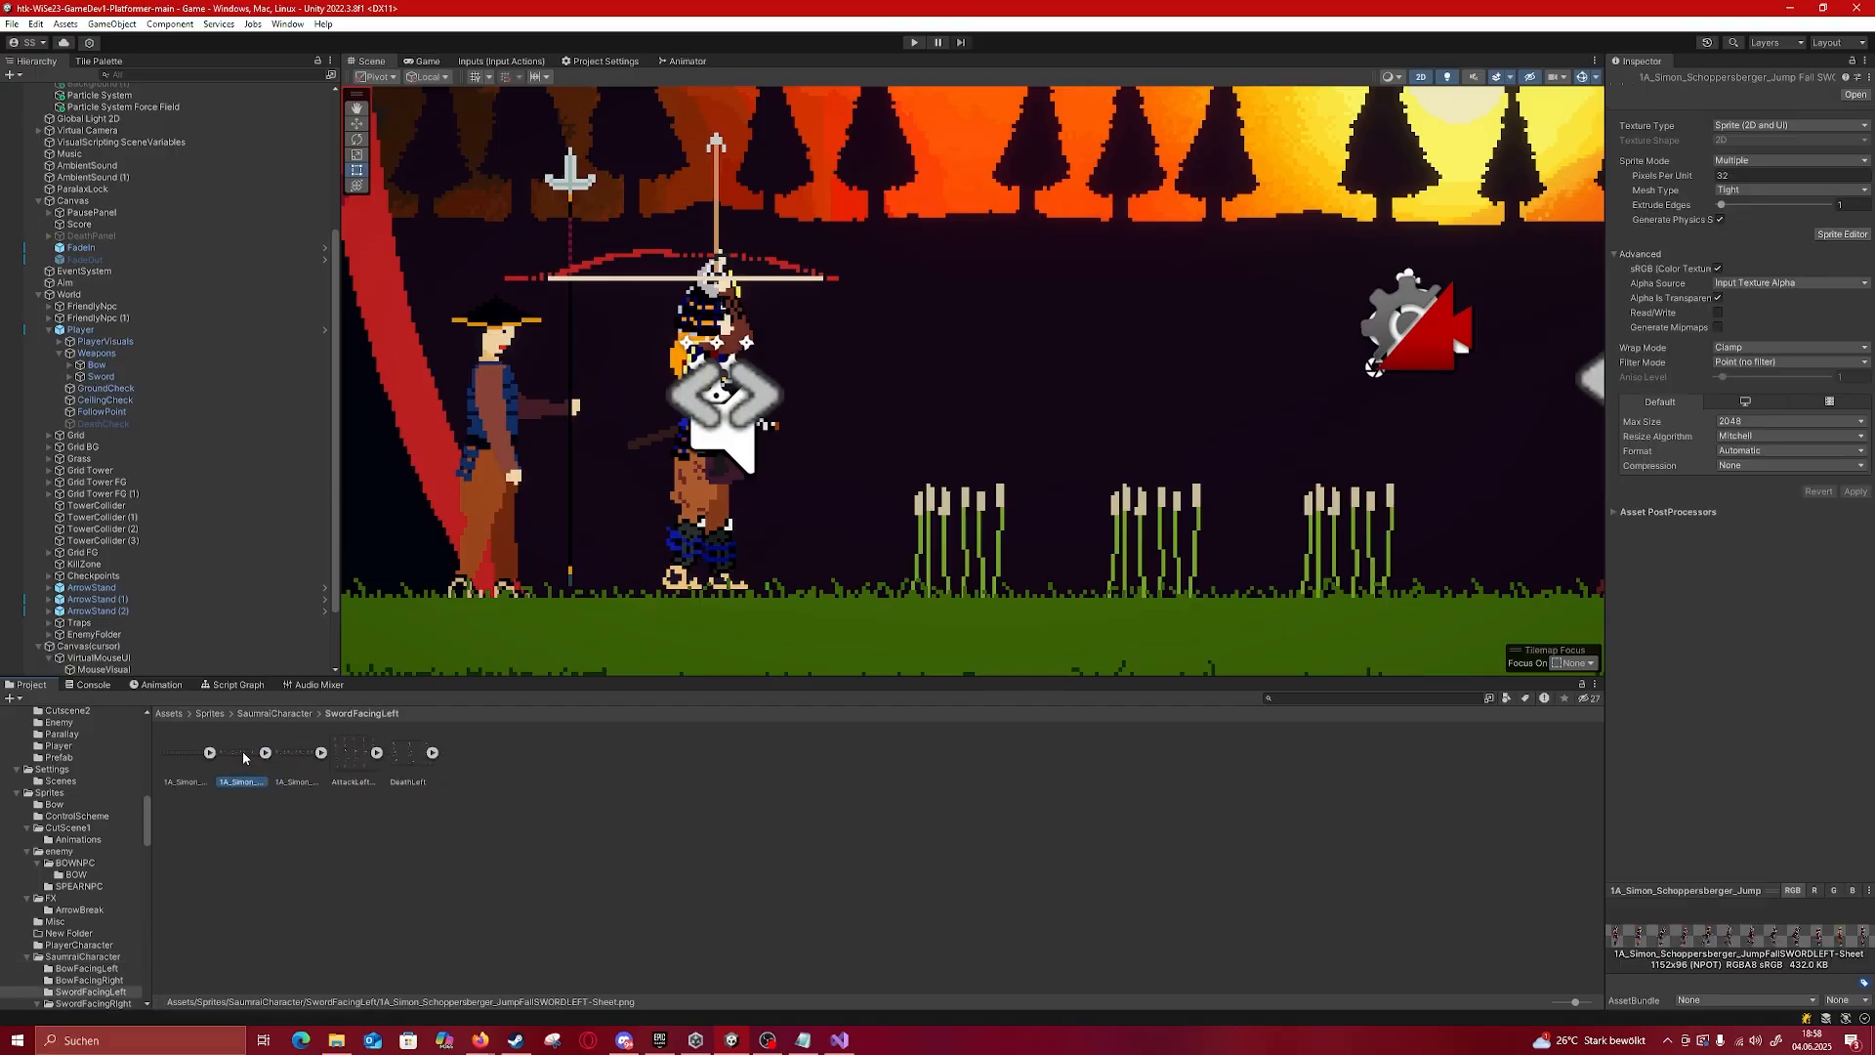
pyautogui.click(184, 757)
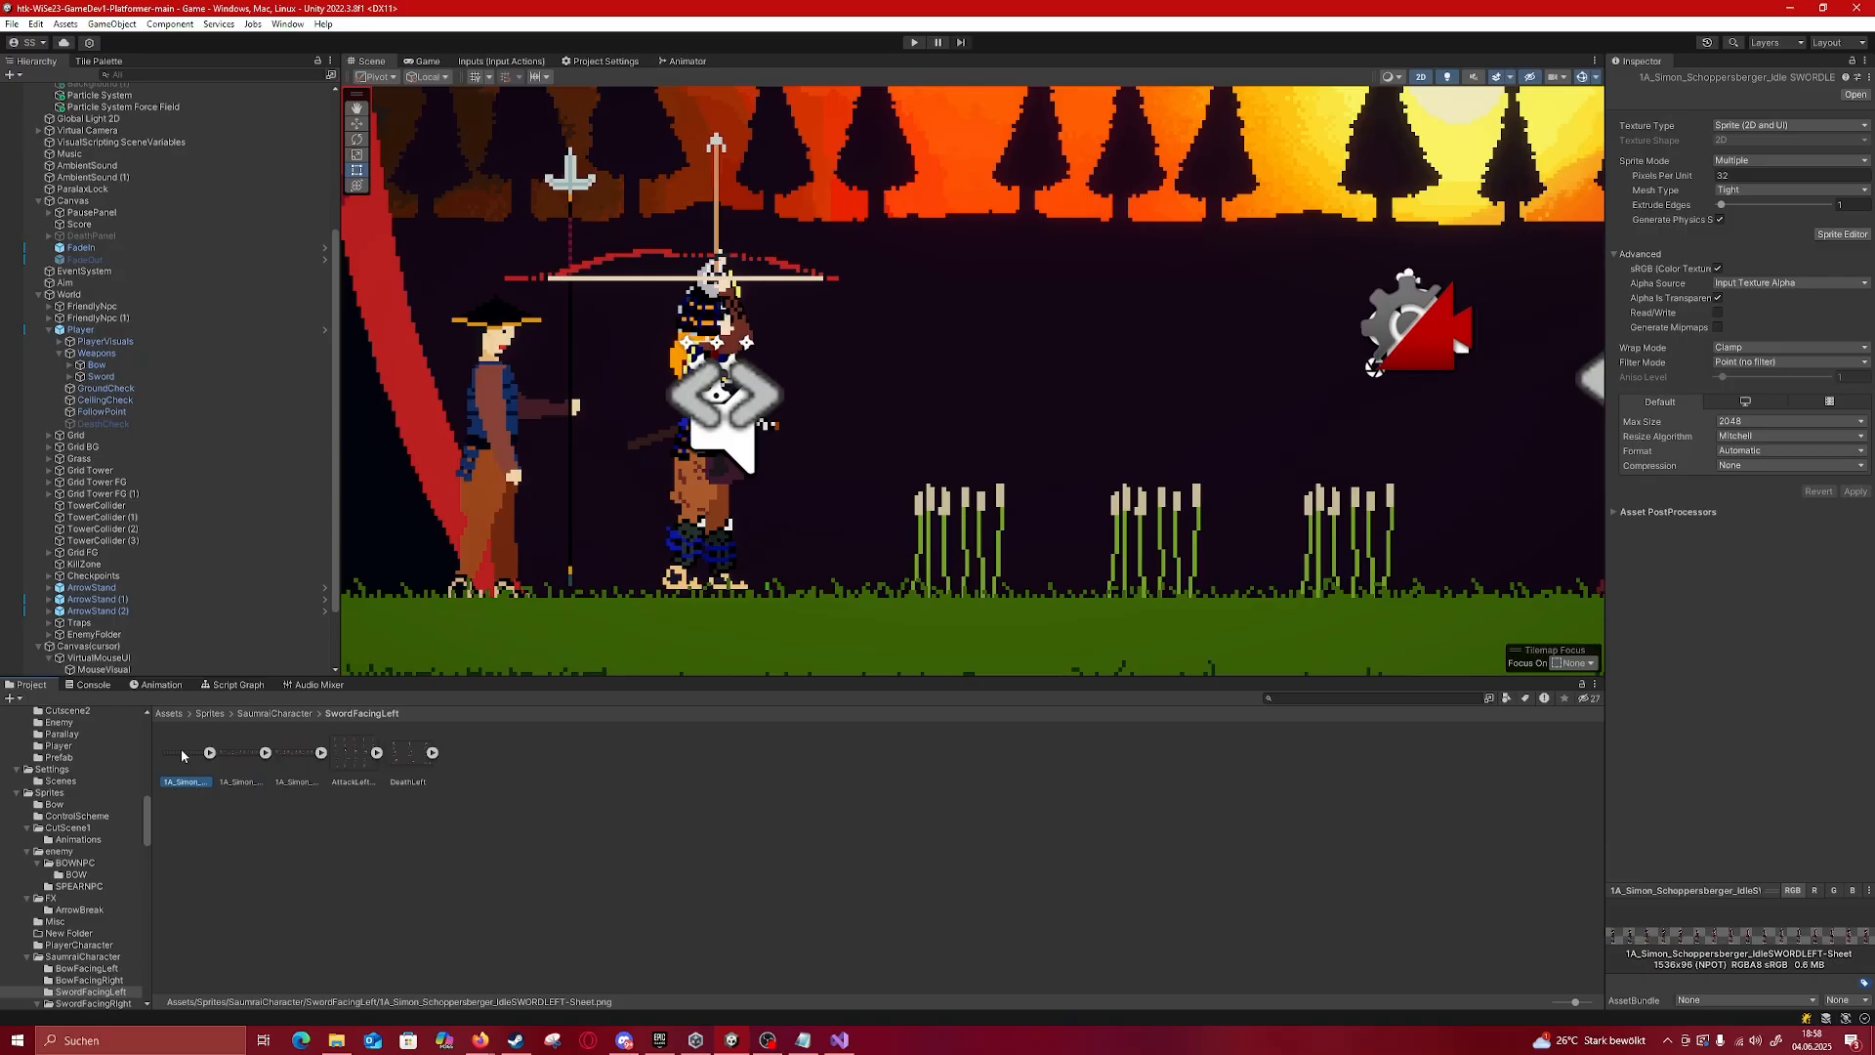
pyautogui.doubleClick(184, 754)
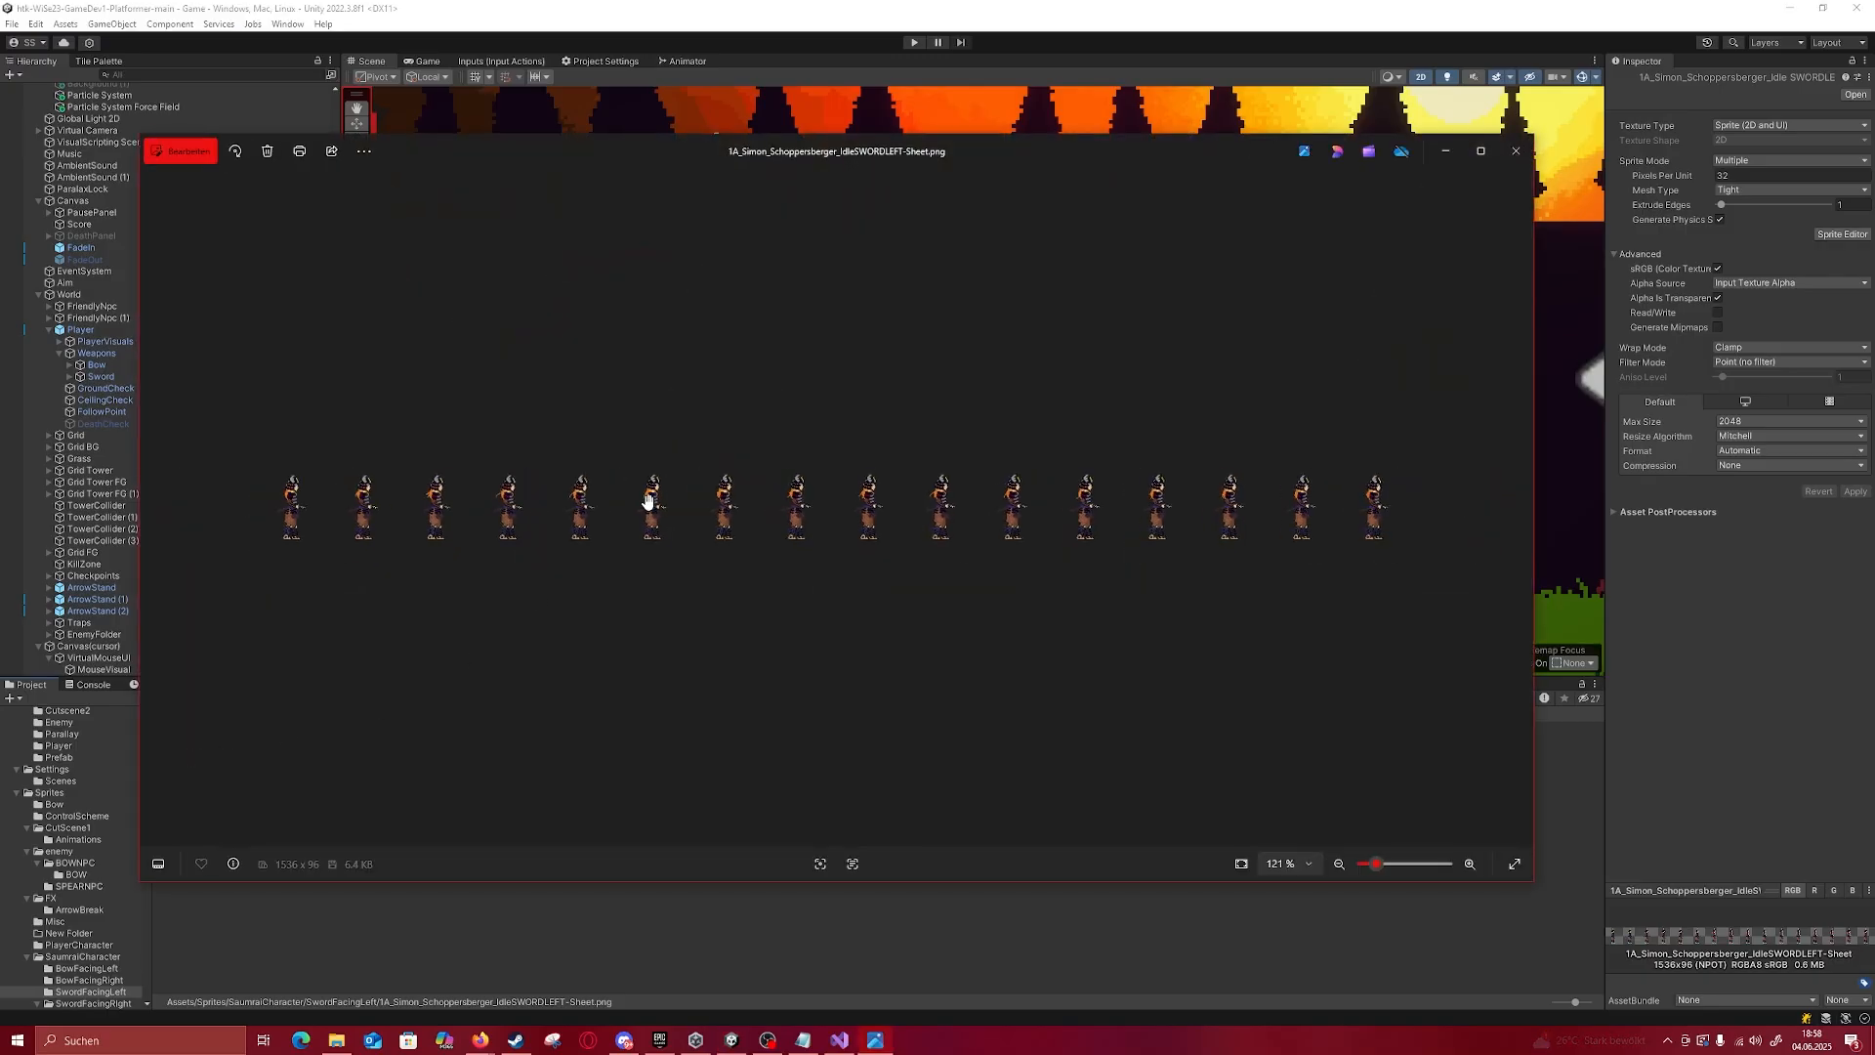
# Step: Examine the frames of the left-facing sword idle sheet up close and close the image viewer
pyautogui.scroll(5, 405, 524)
pyautogui.moveTo(405, 524); pyautogui.dragTo(592, 528)
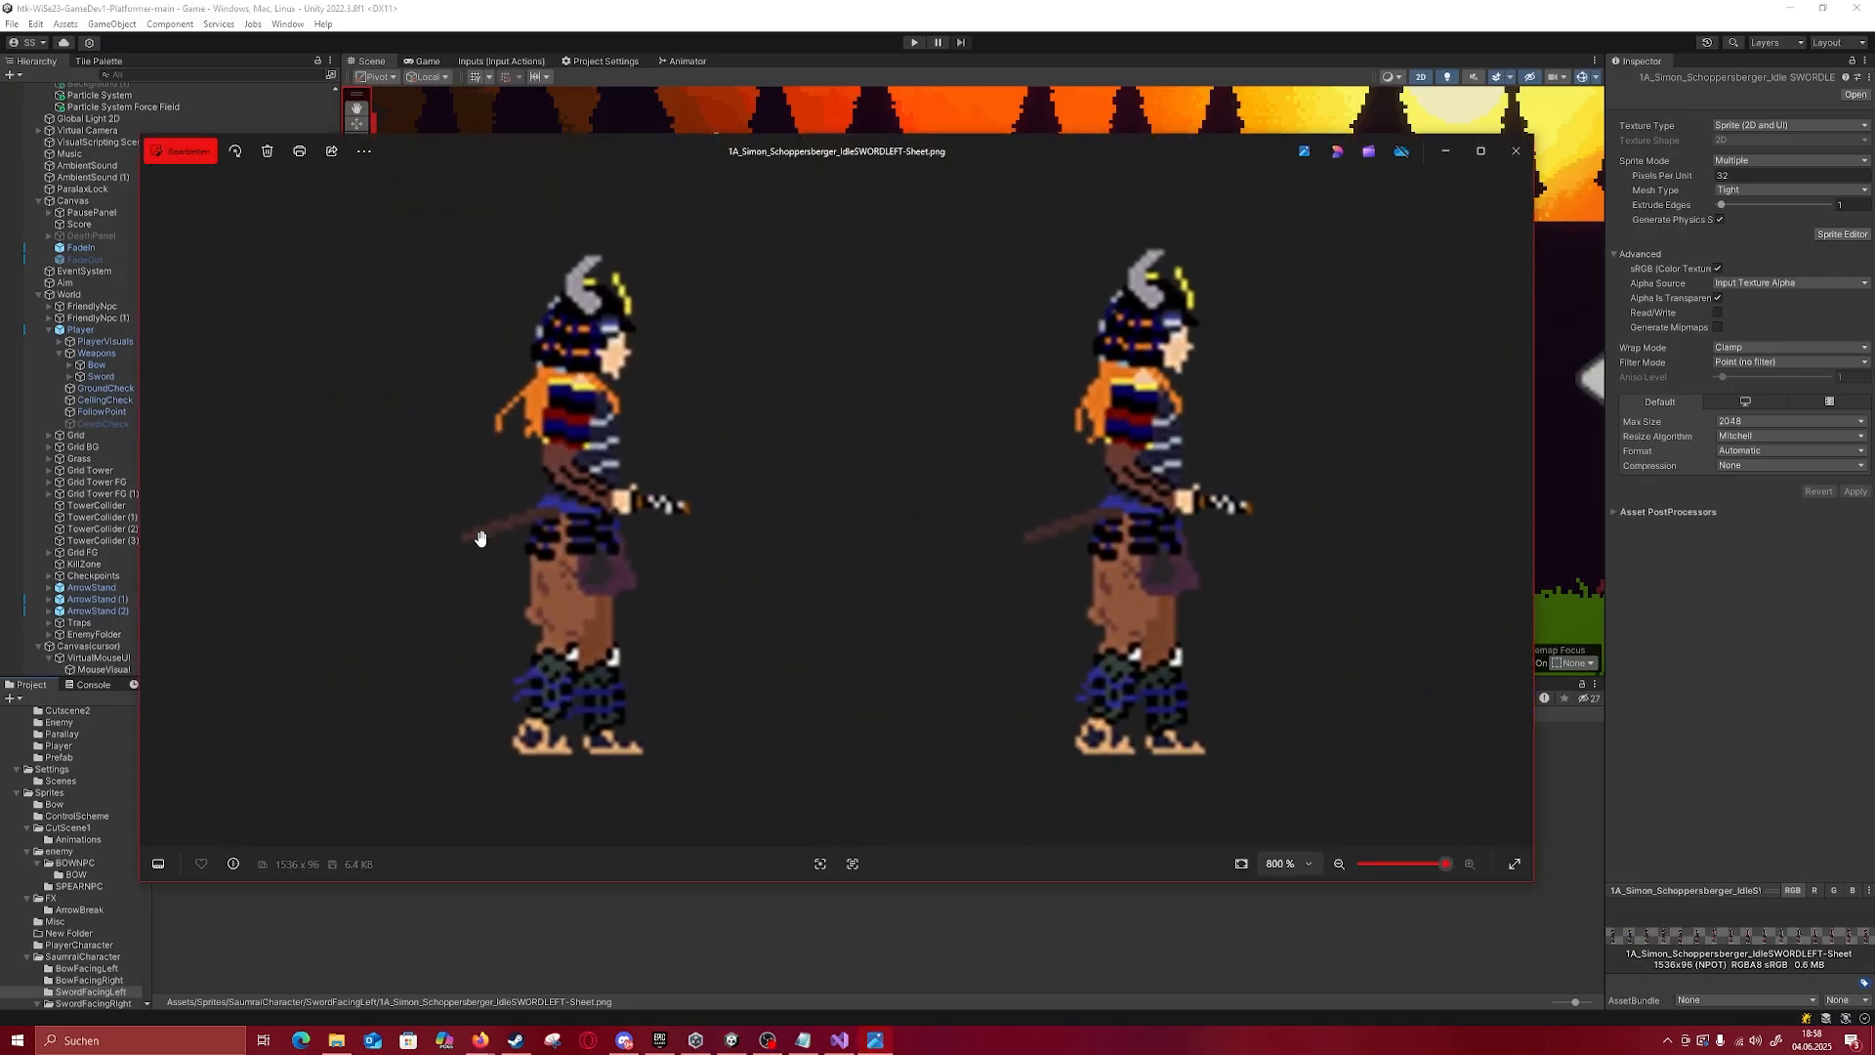
pyautogui.moveTo(1116, 501); pyautogui.dragTo(683, 525)
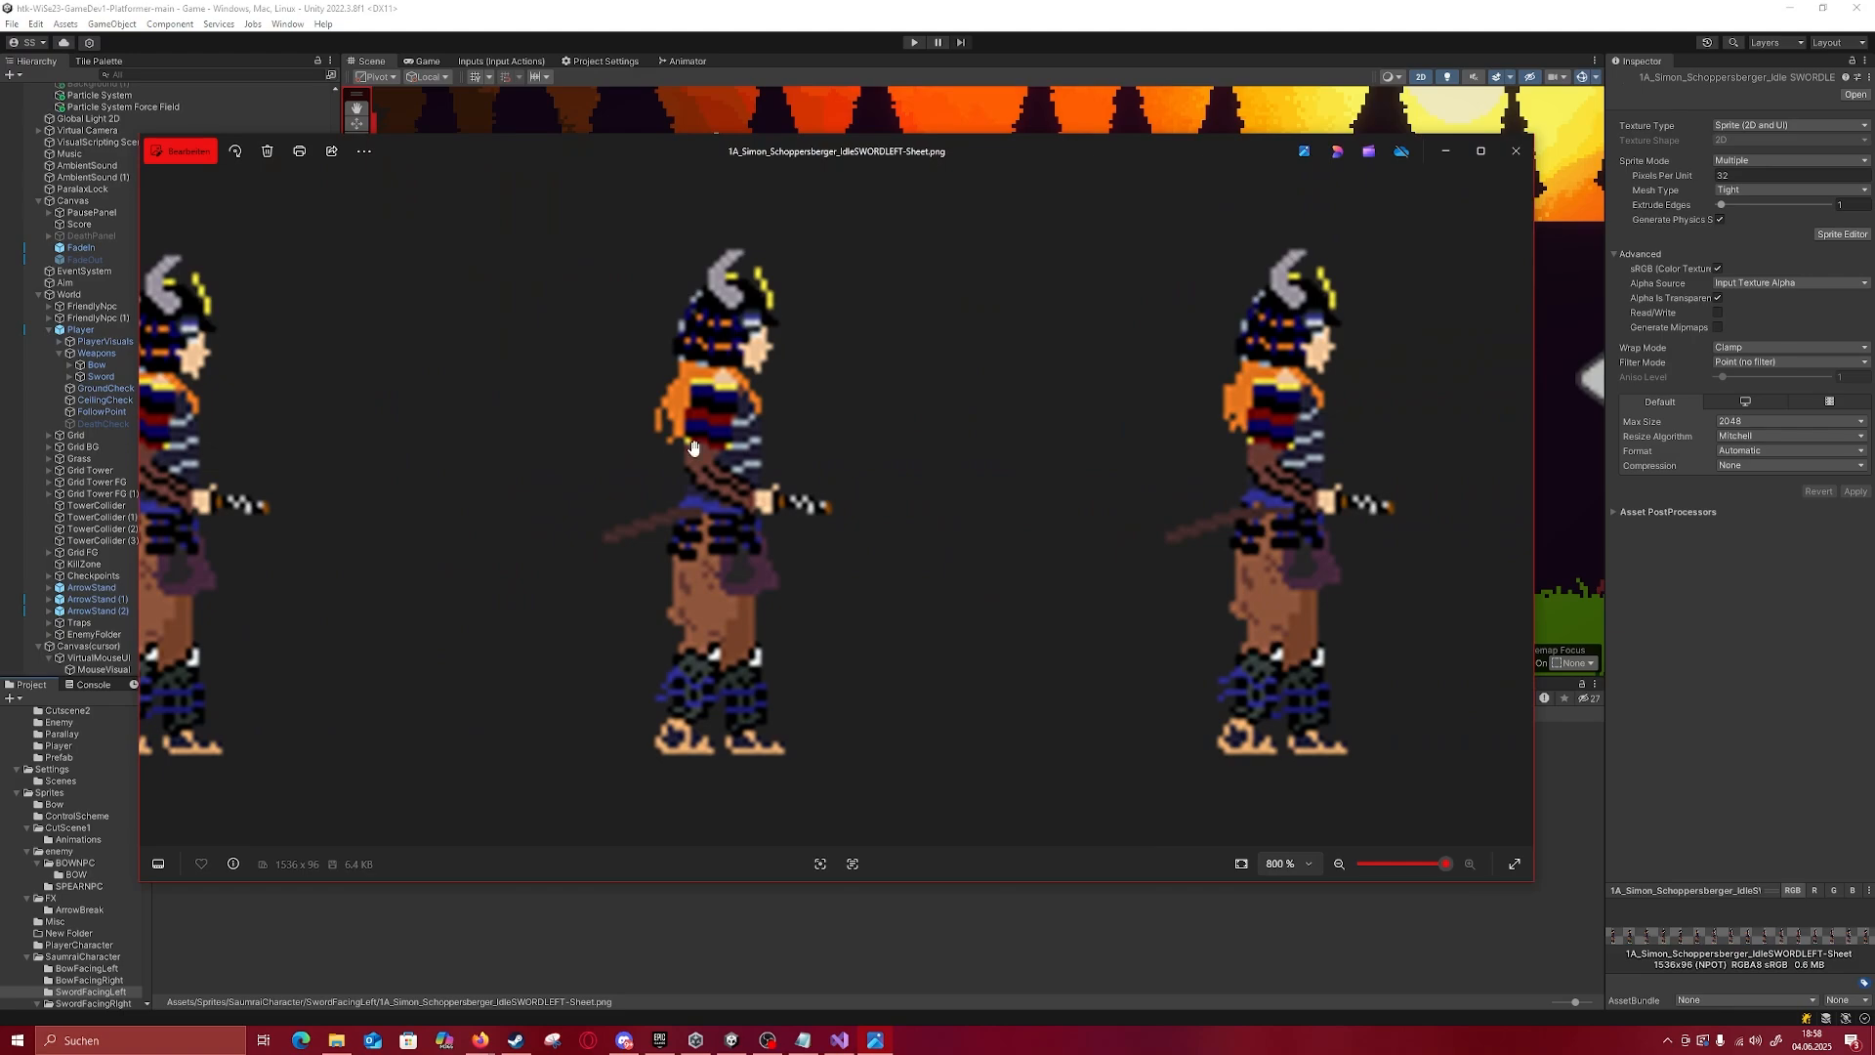
pyautogui.scroll(-3, 663, 496)
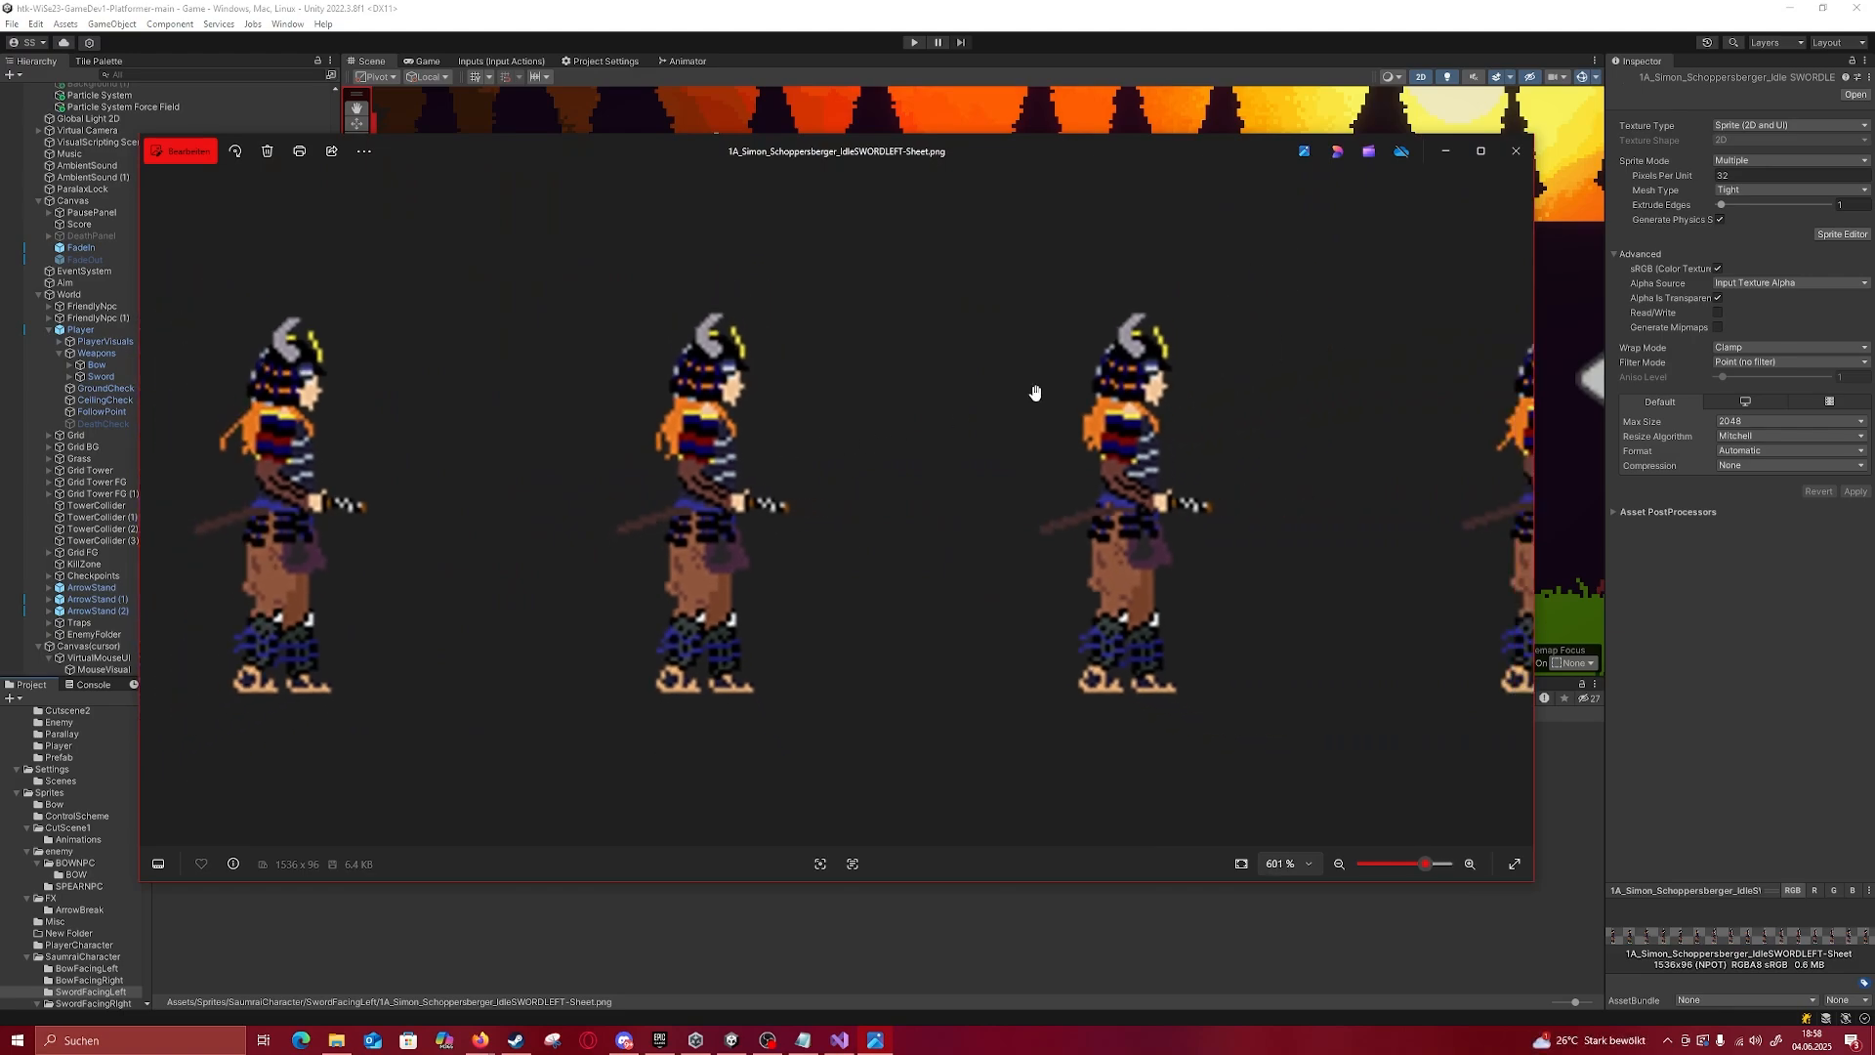
pyautogui.click(1516, 151)
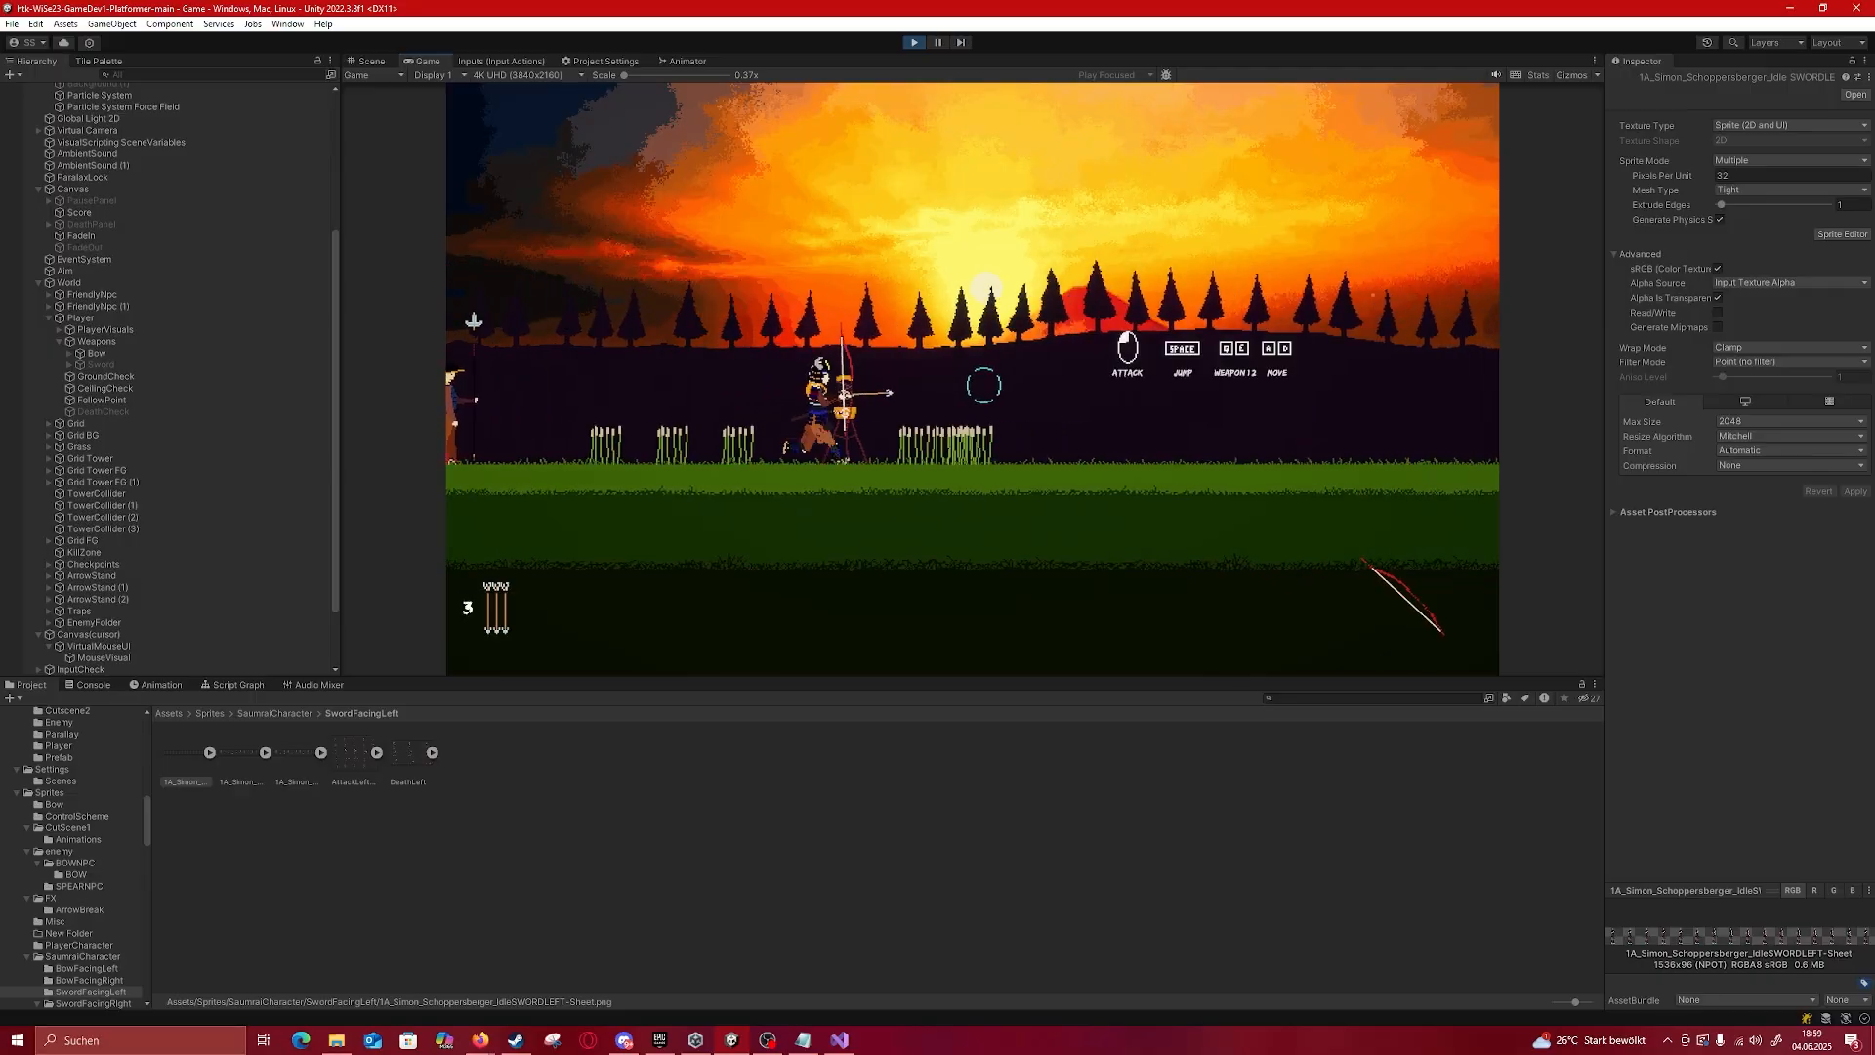
# Step: Playtest the Game scene with the sword equipped, running the player back and forth to check the sword-facing animations
pyautogui.press('e')
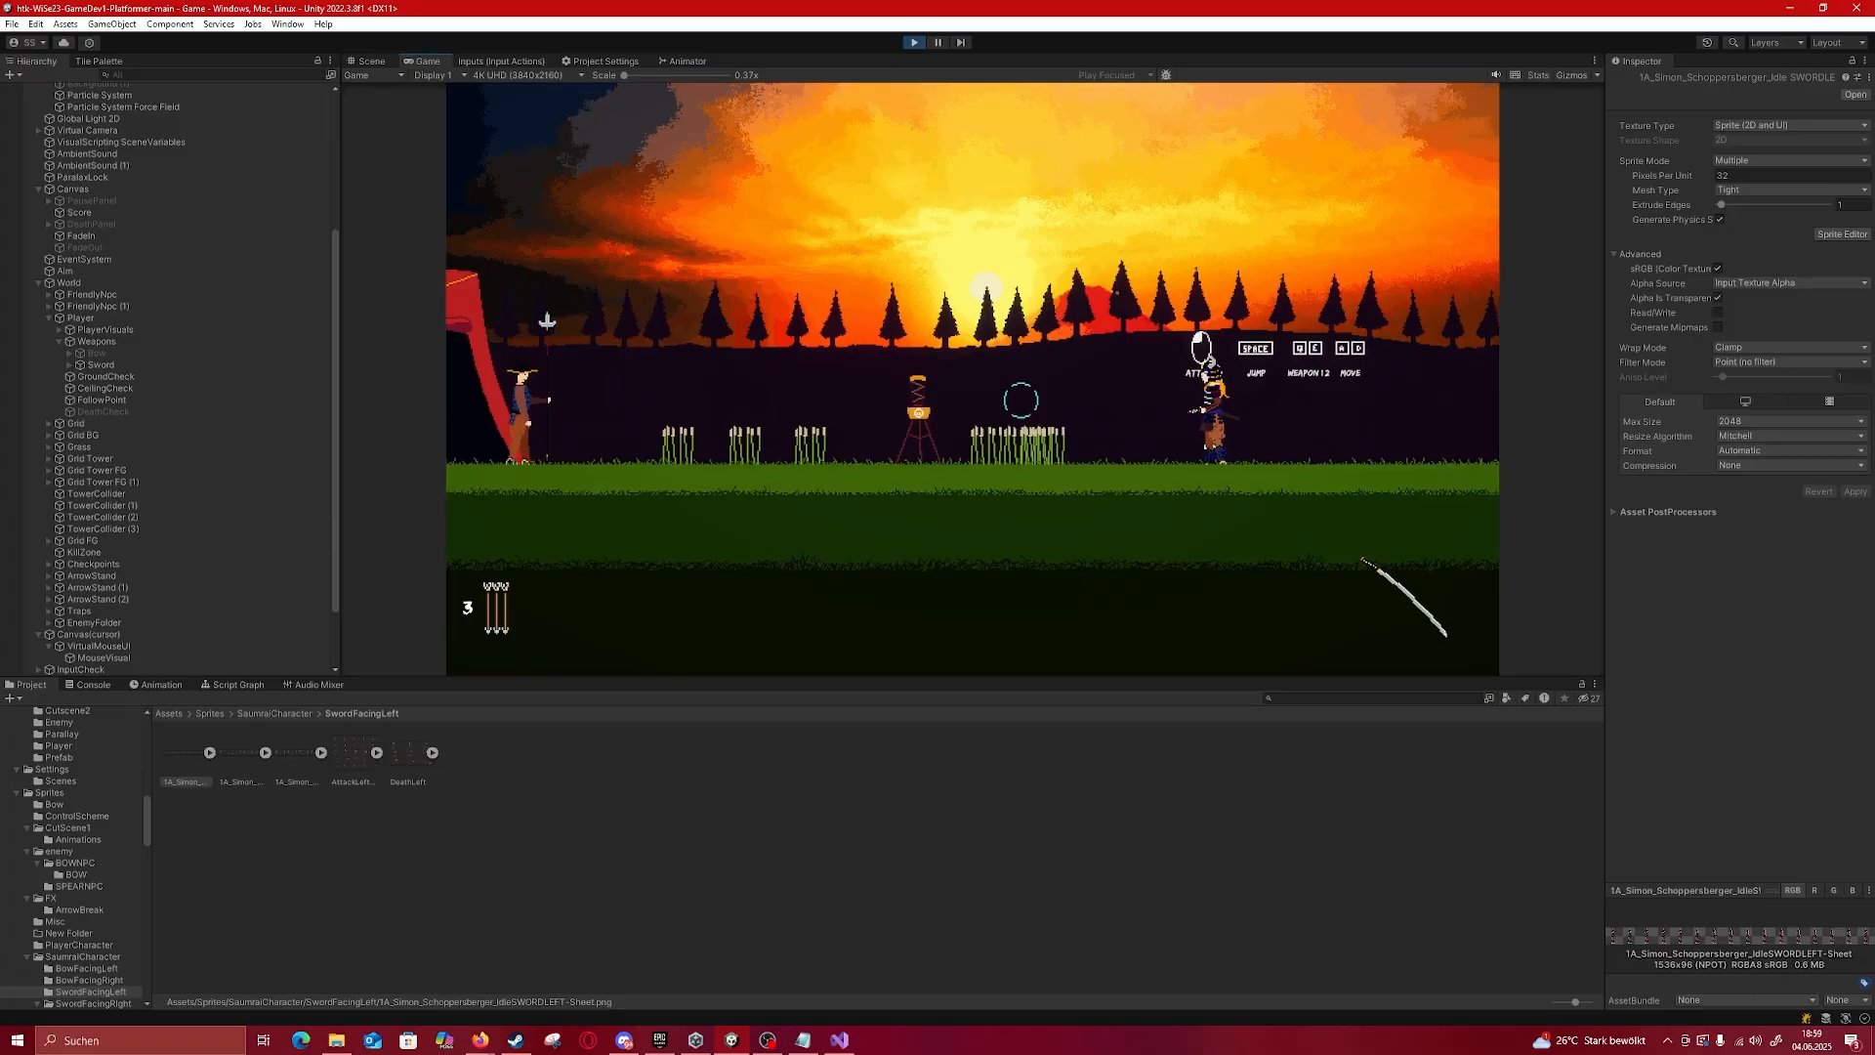
pyautogui.press('d')
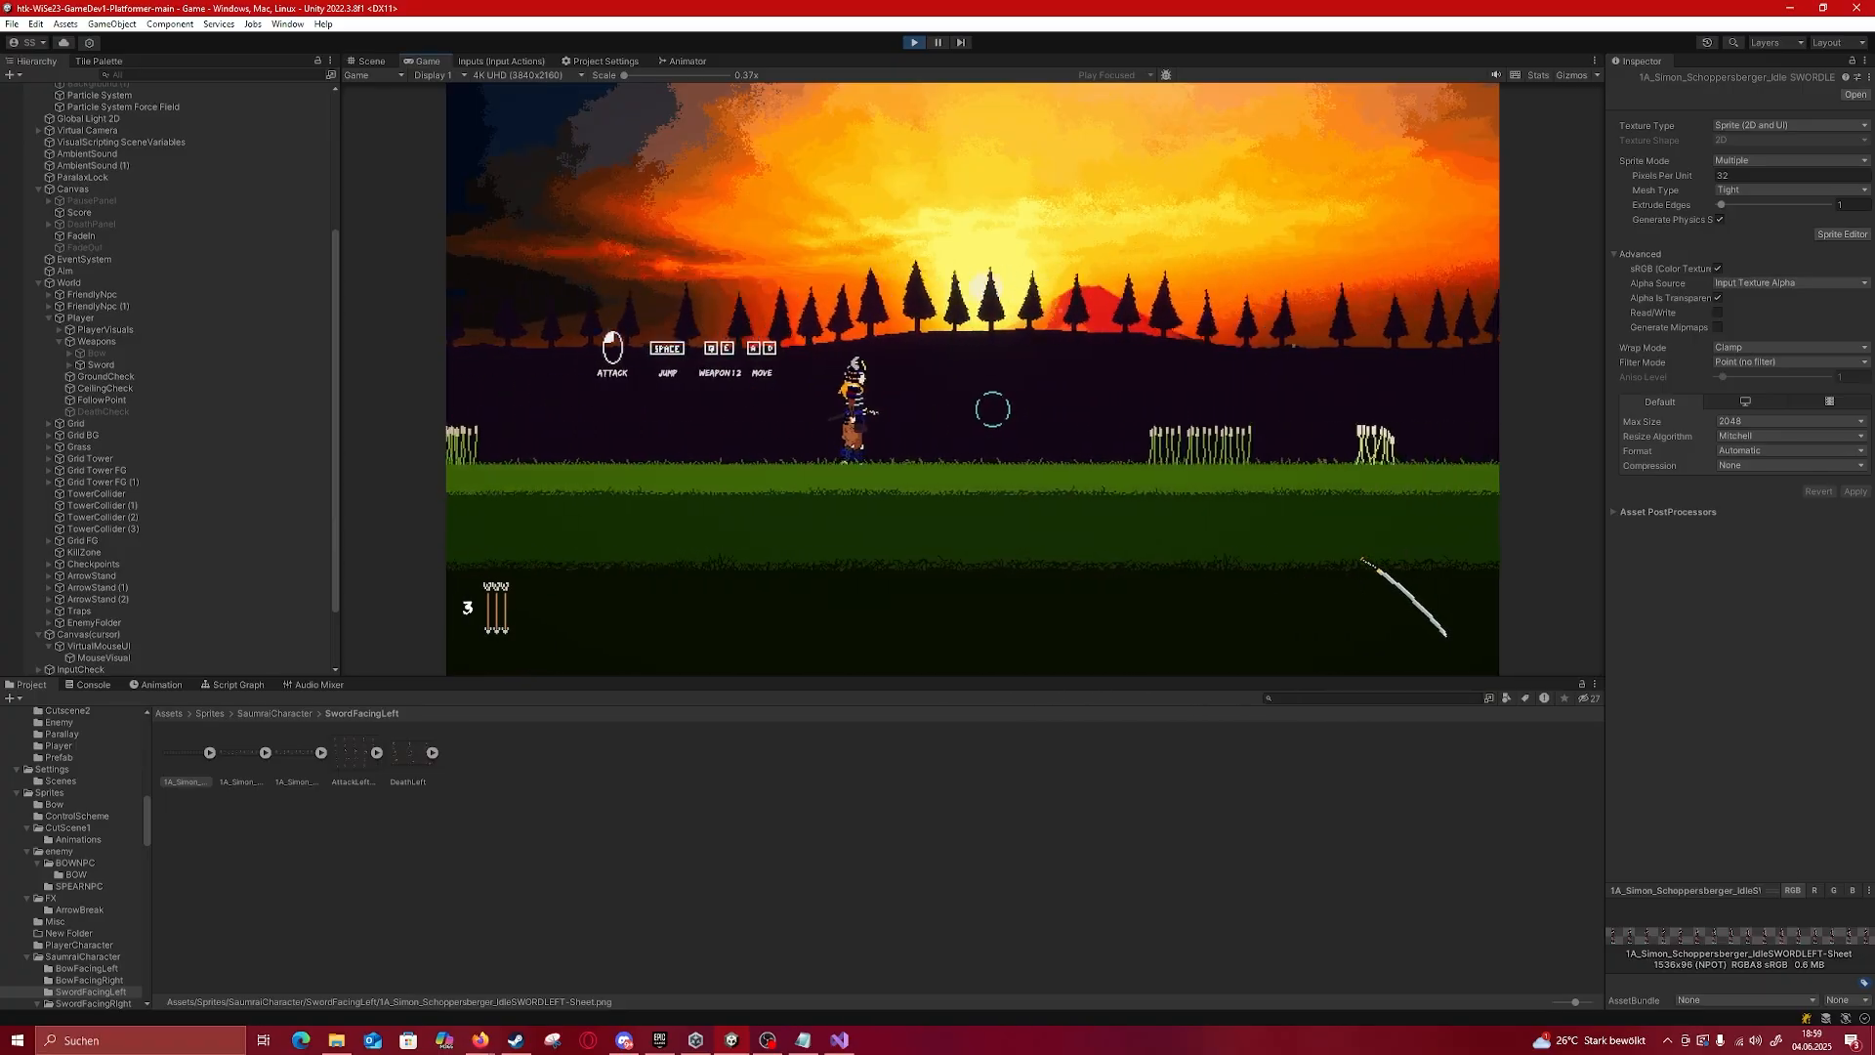
pyautogui.press('a')
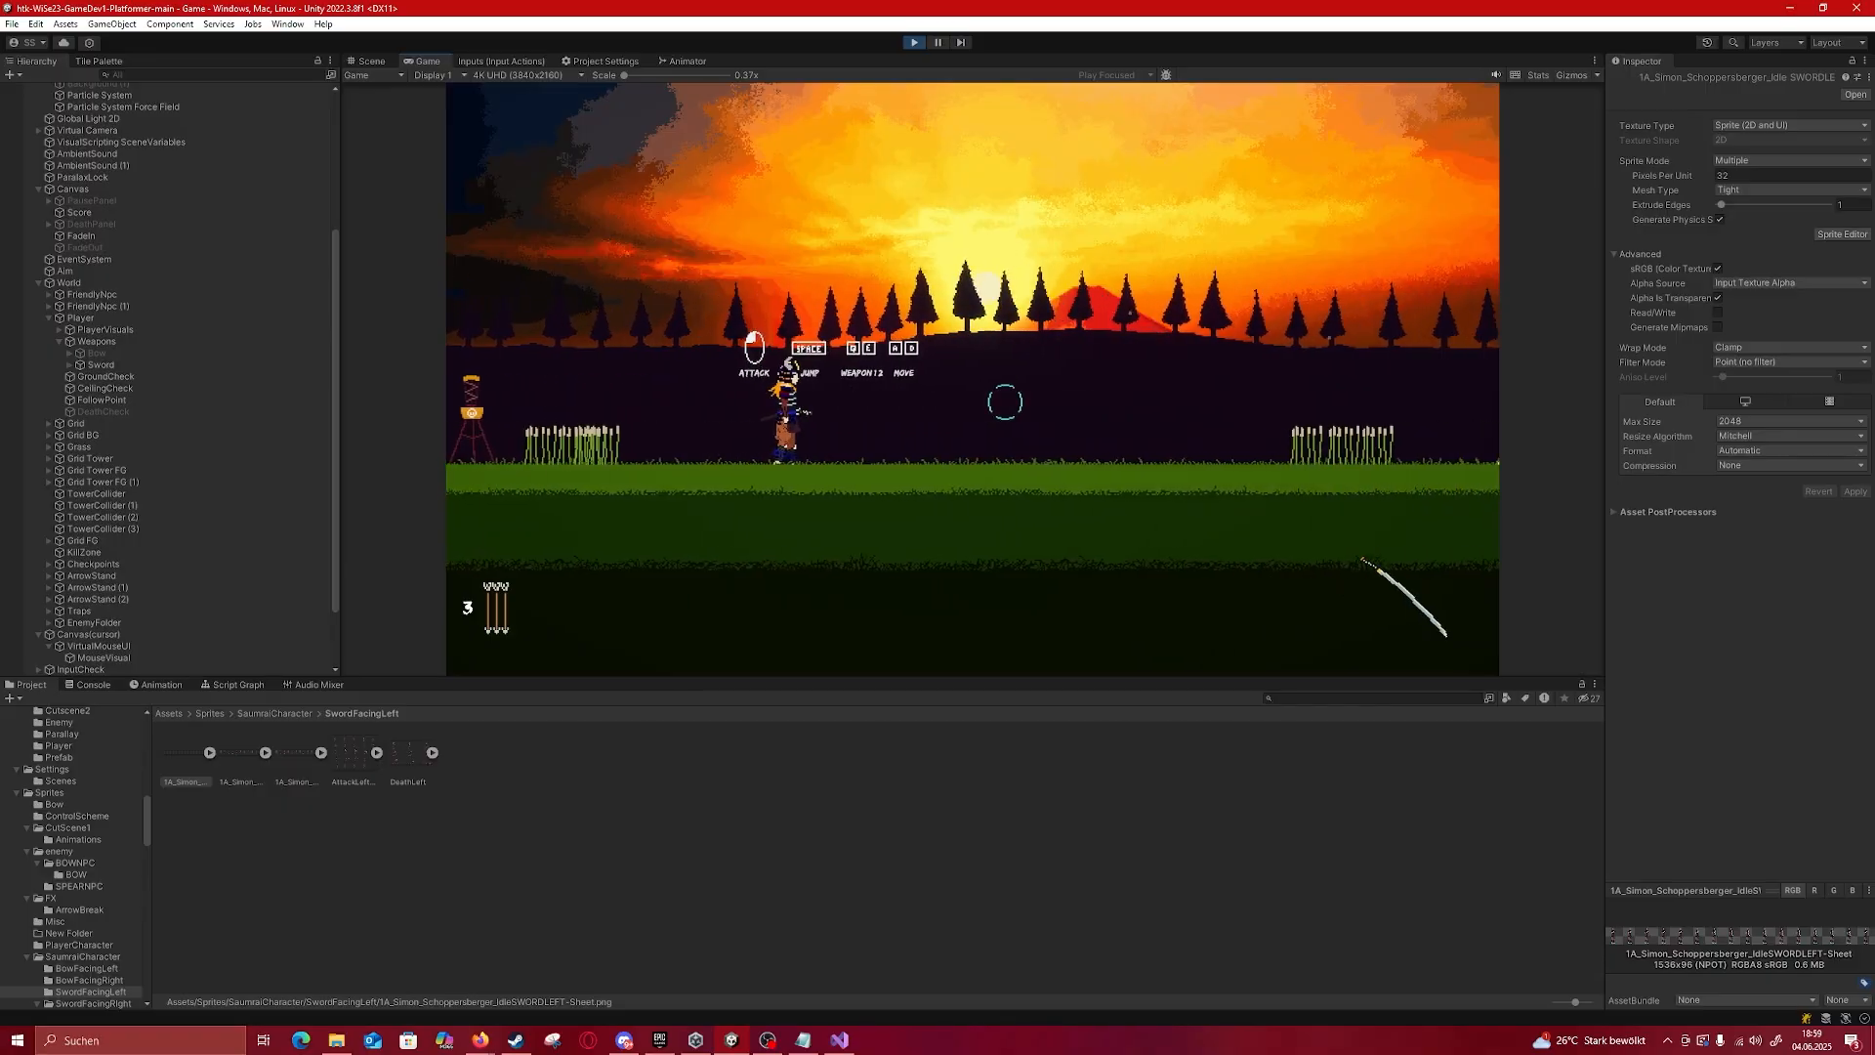
pyautogui.press('d')
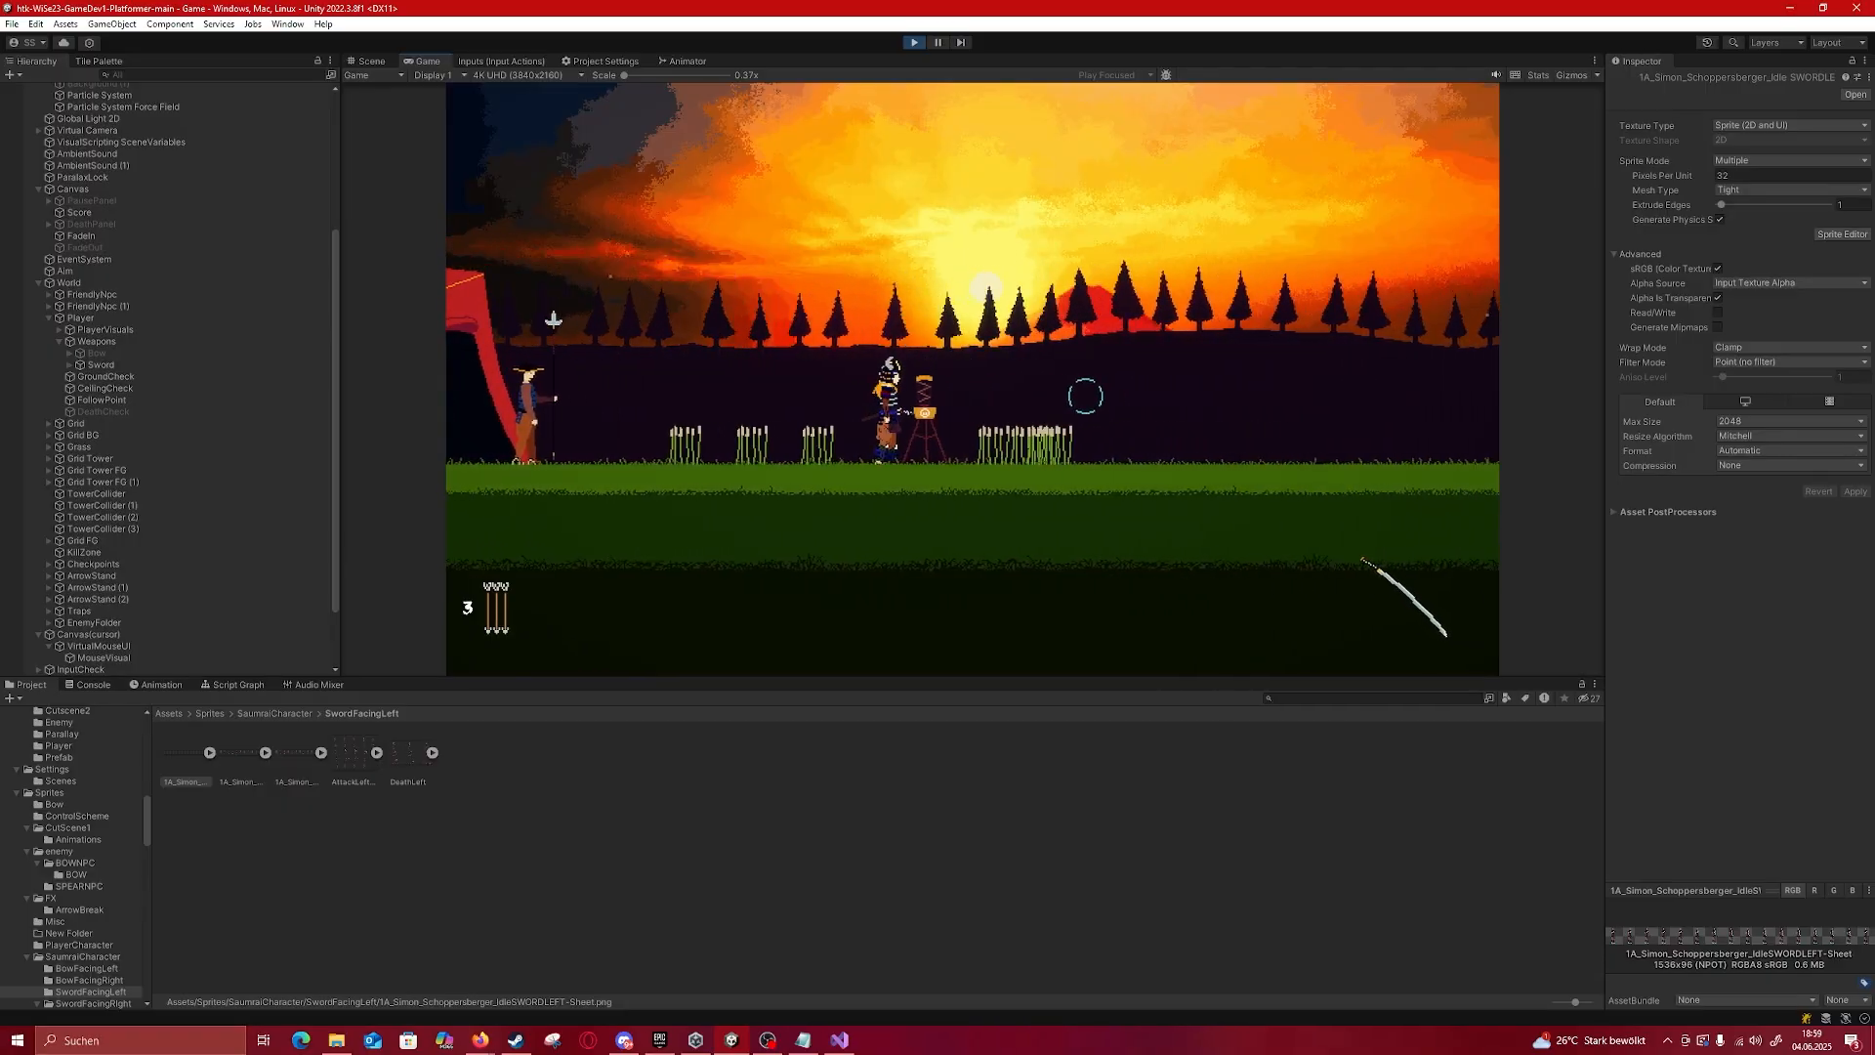
# Step: Switch the player to the bow and run in both directions past the control hints to check the bow animations
pyautogui.press('q')
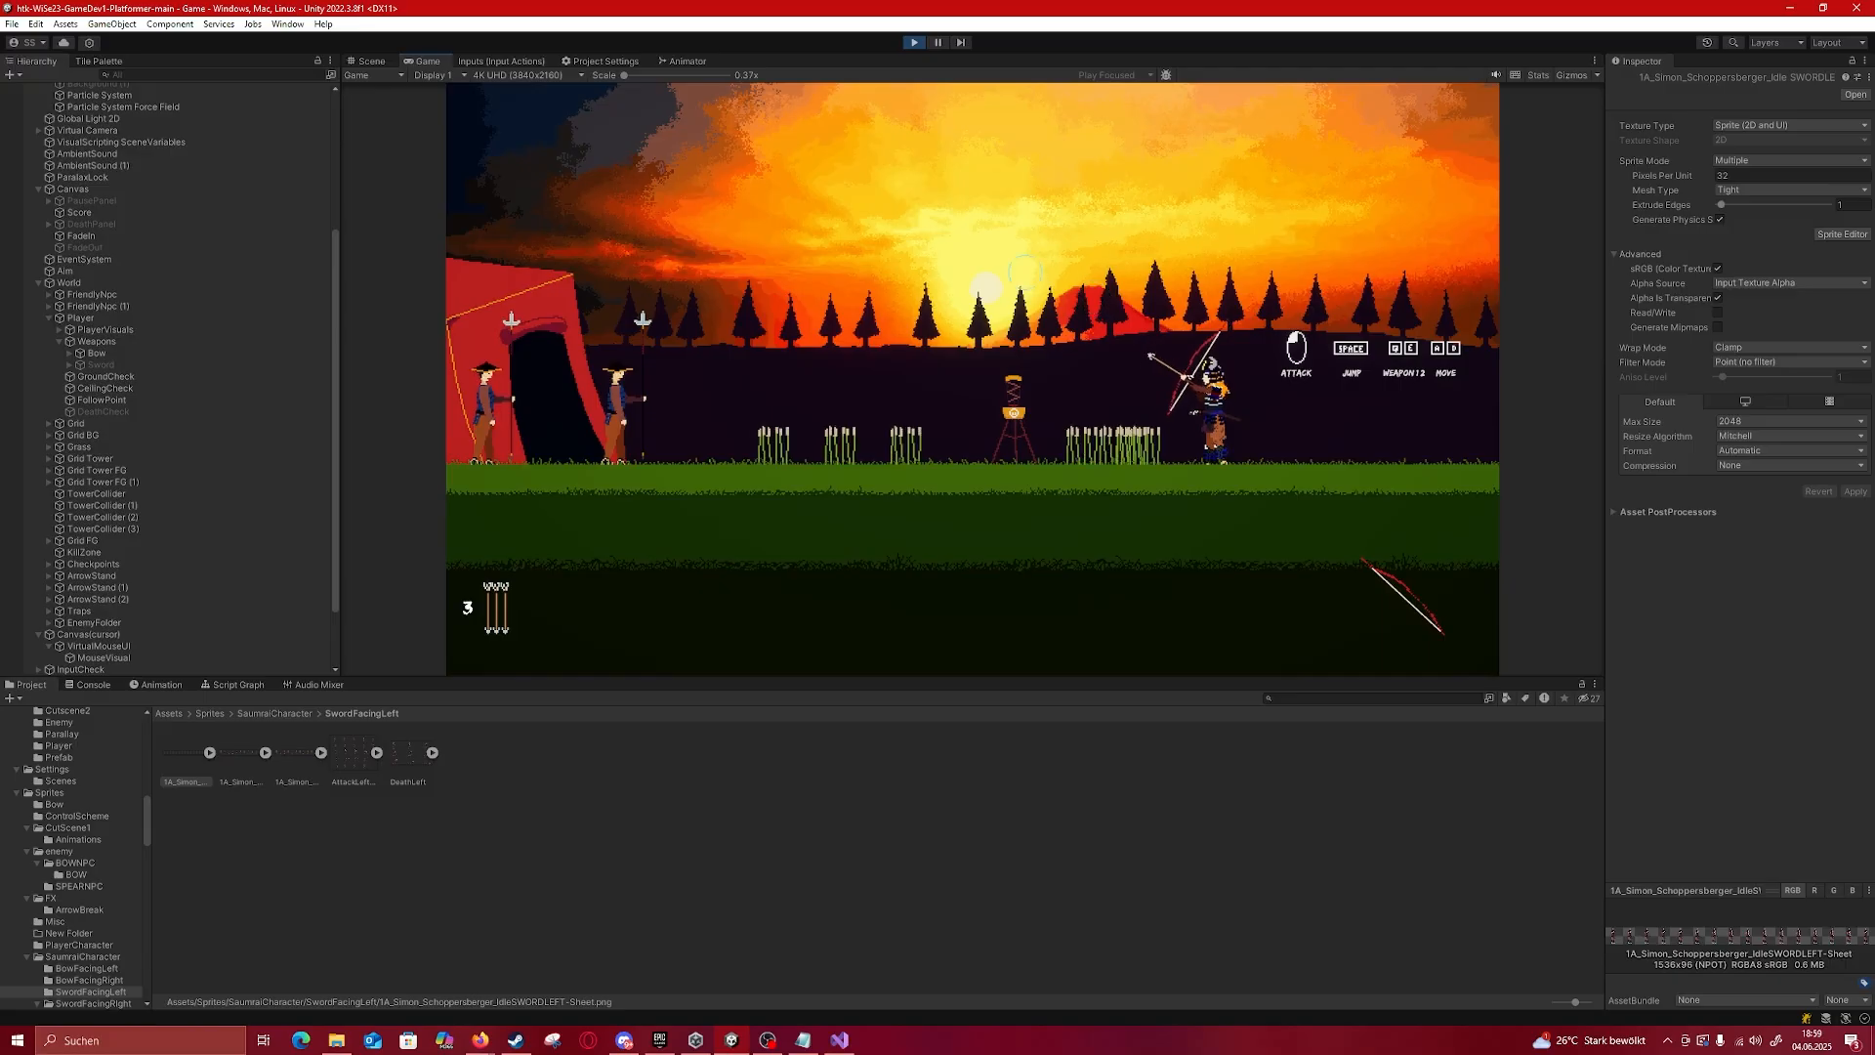
pyautogui.press('d')
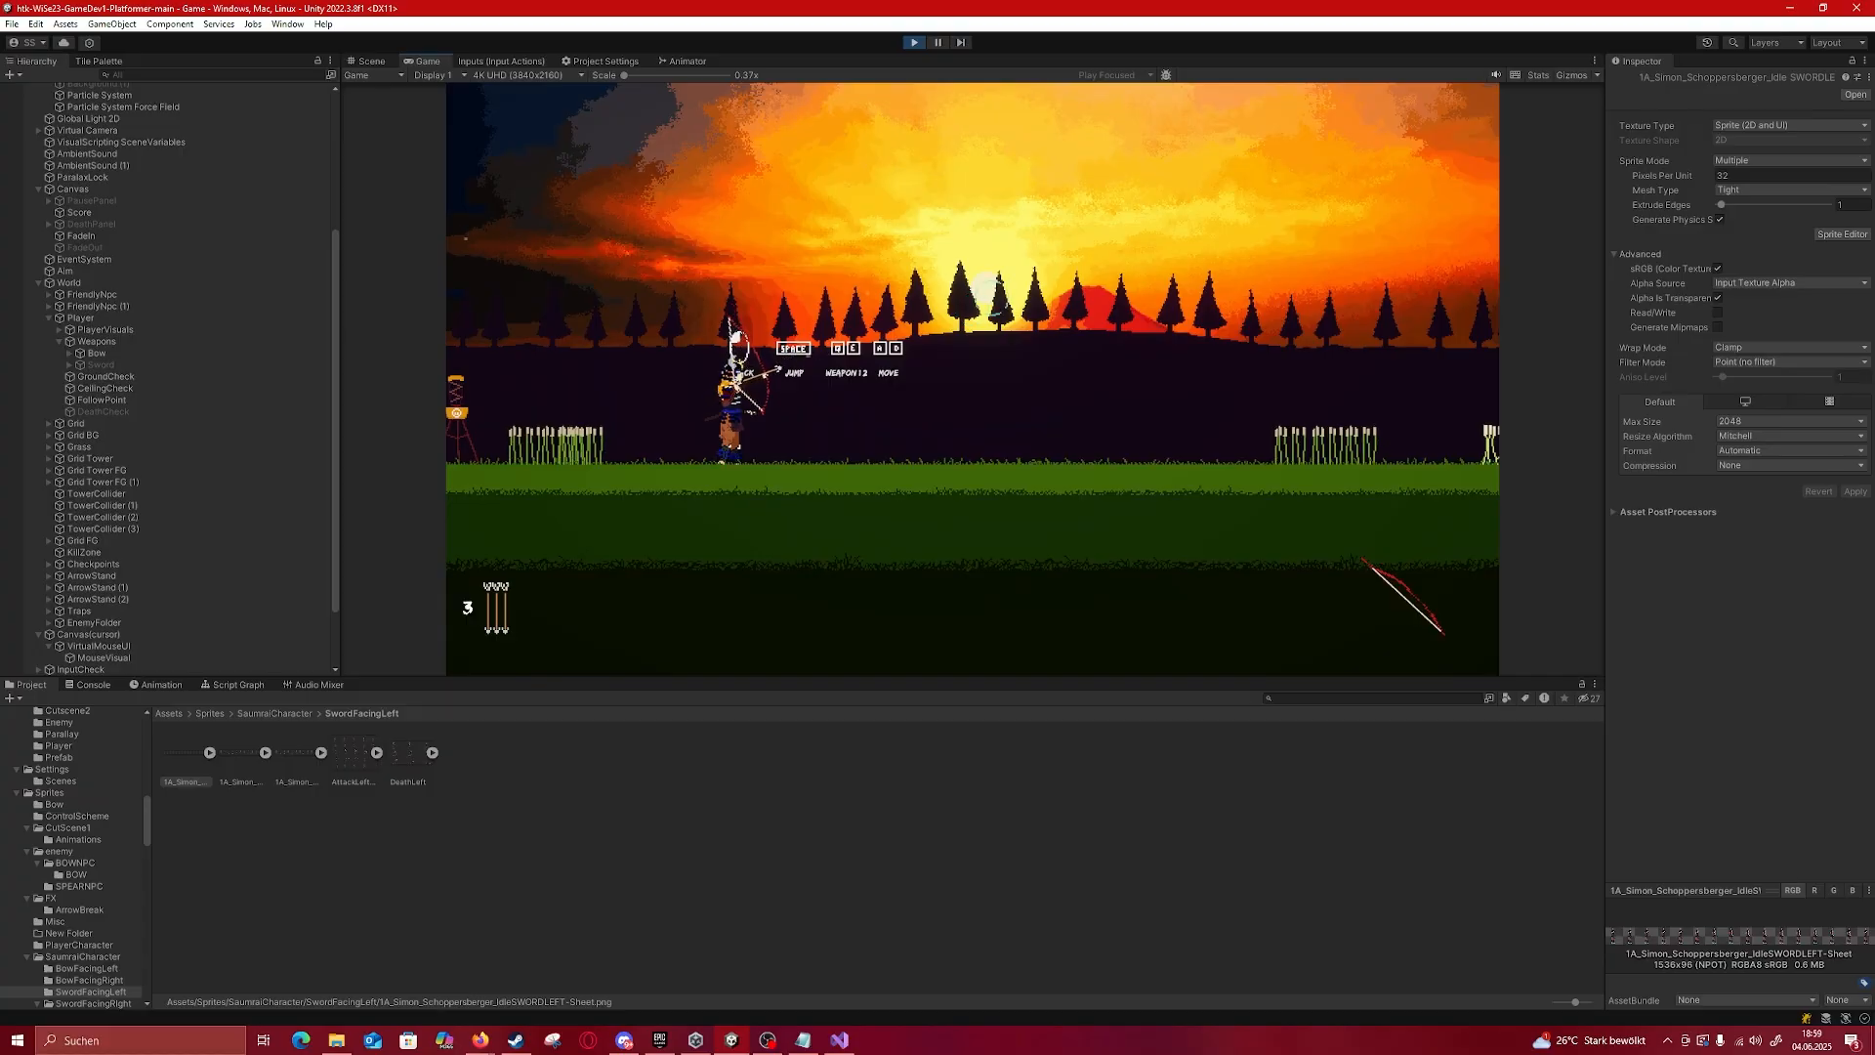
pyautogui.press('d')
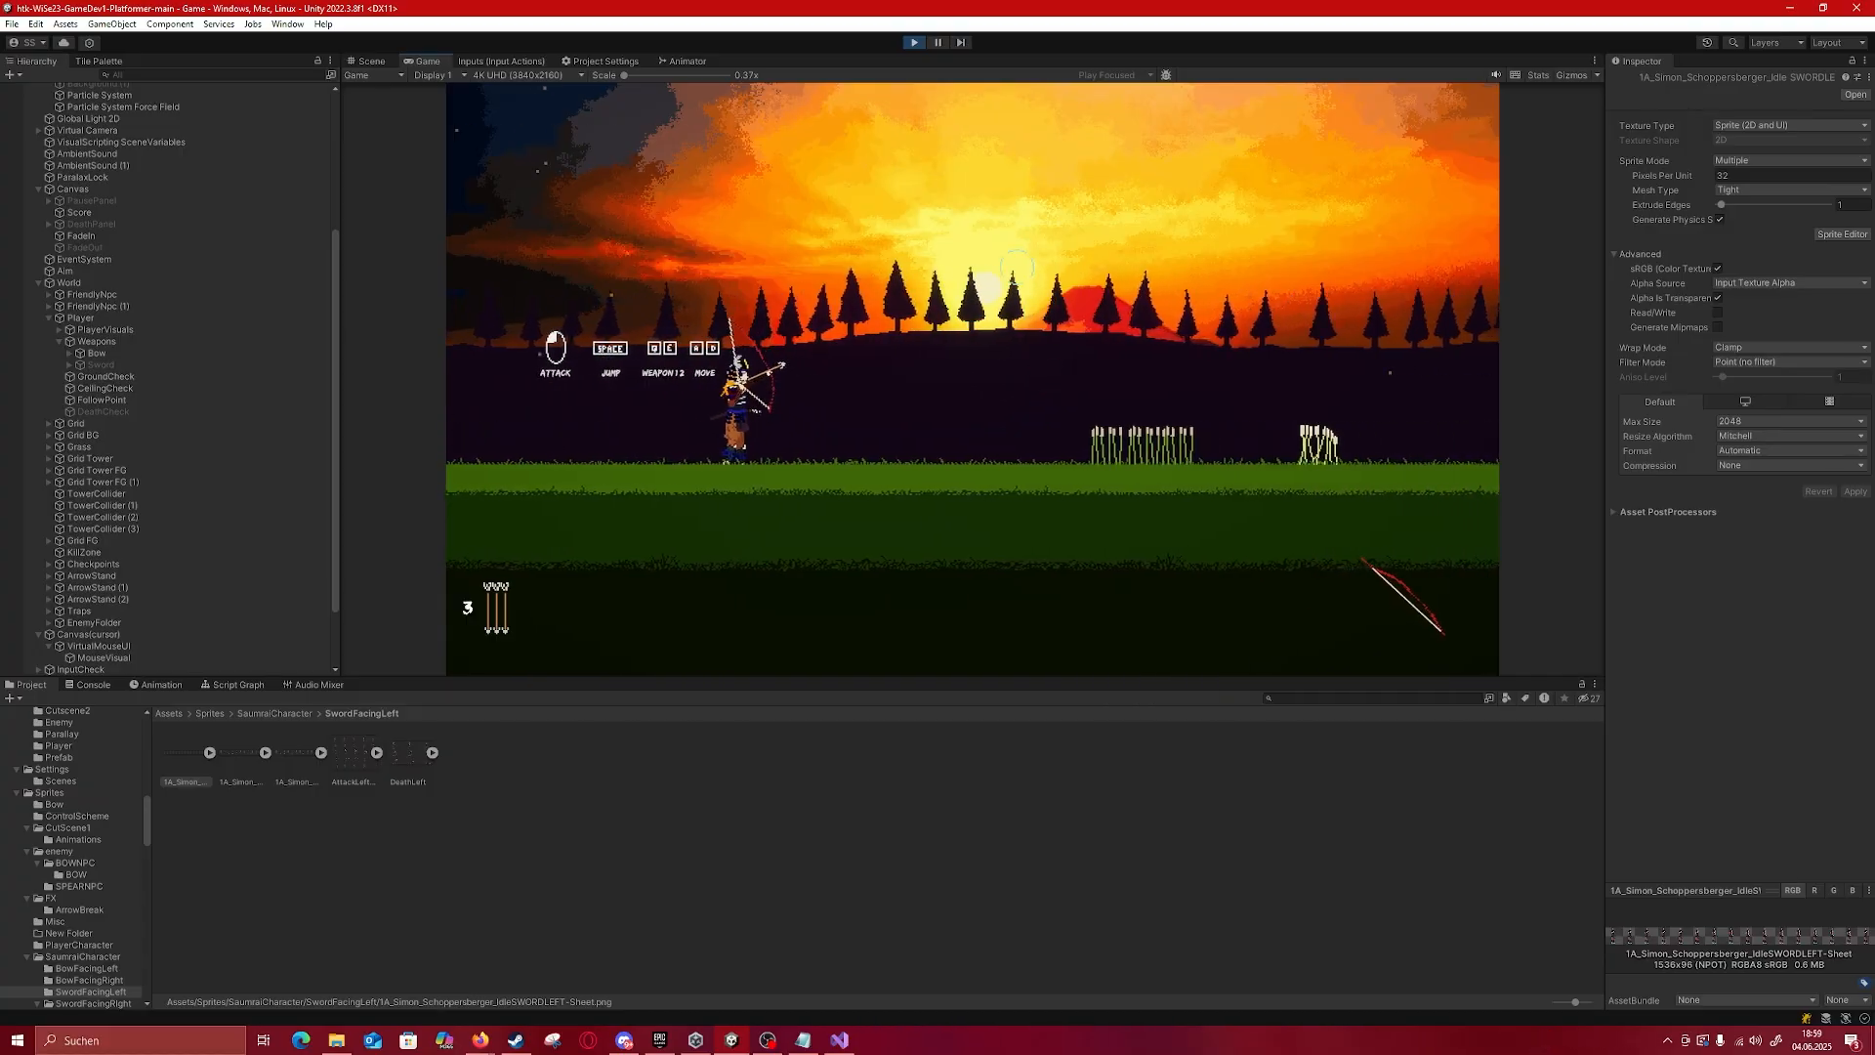
pyautogui.press('a')
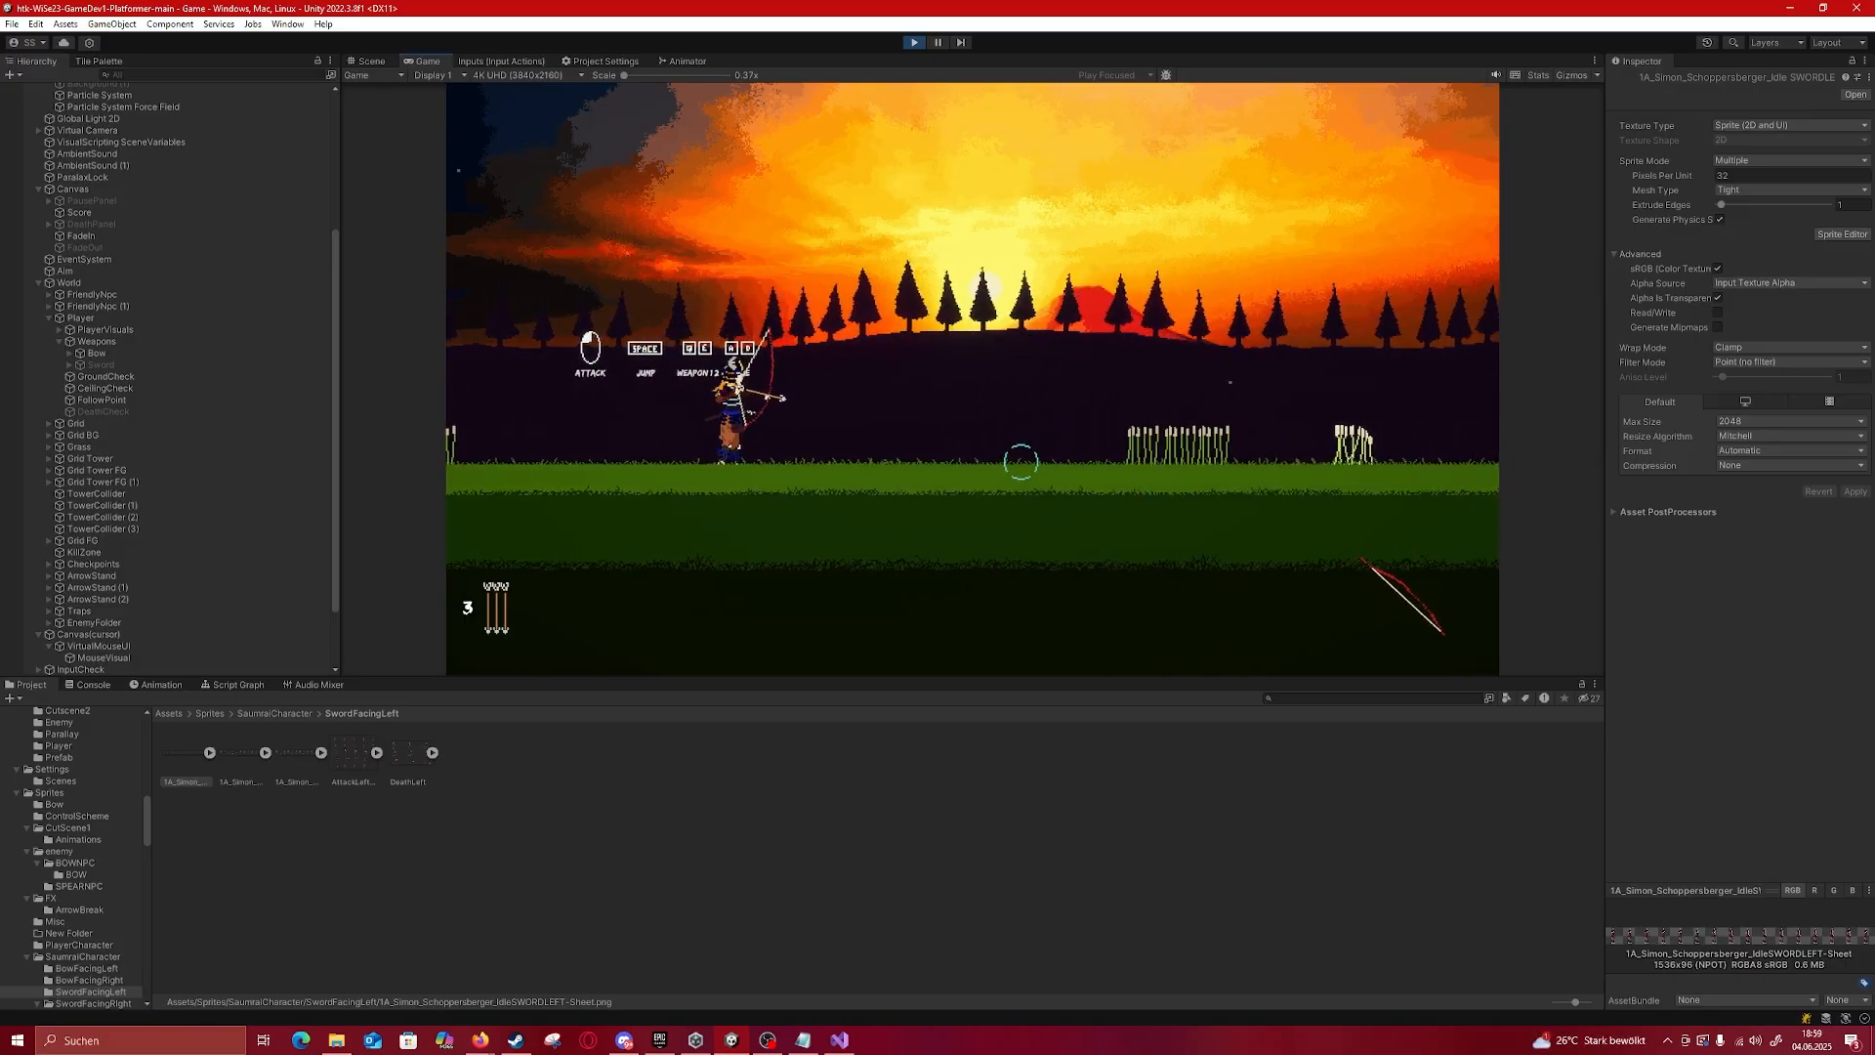
pyautogui.press('d')
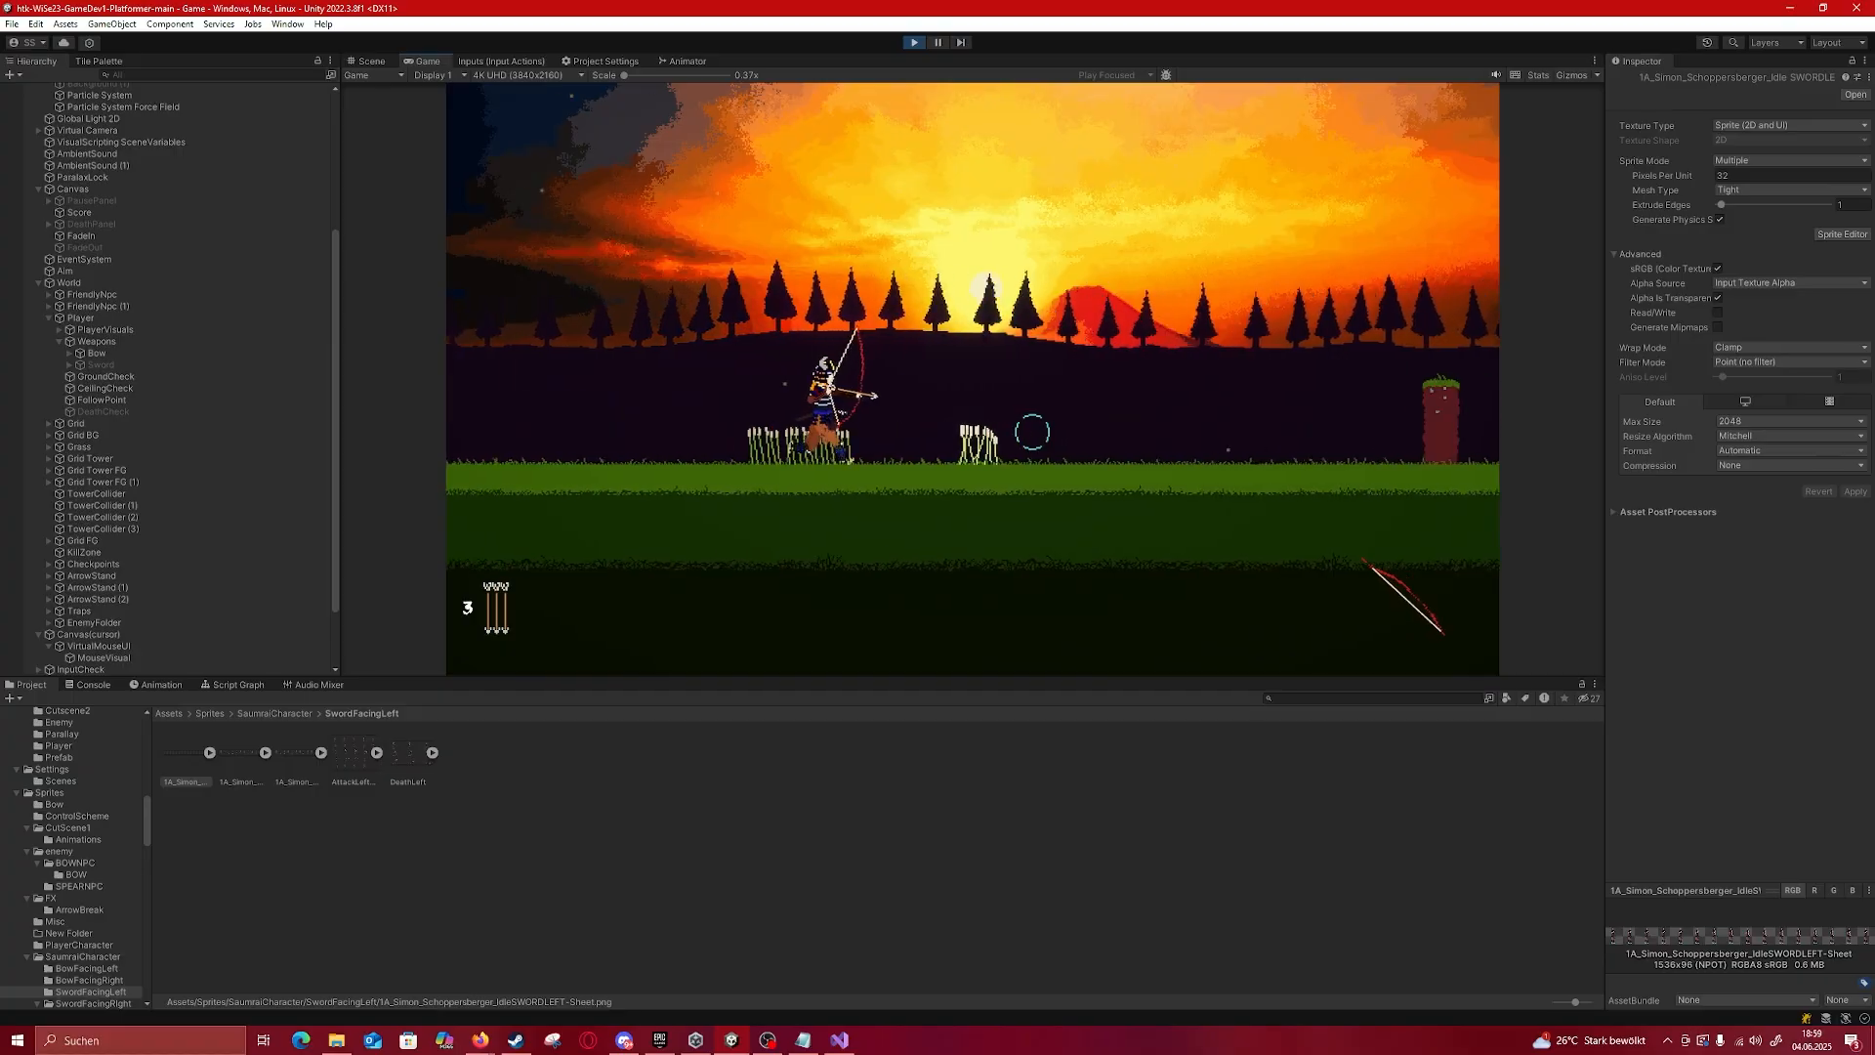
# Step: Shoot one arrow ahead while running toward the red pillar, pause the game and end the playtest
pyautogui.click(1120, 449)
pyautogui.press('d')
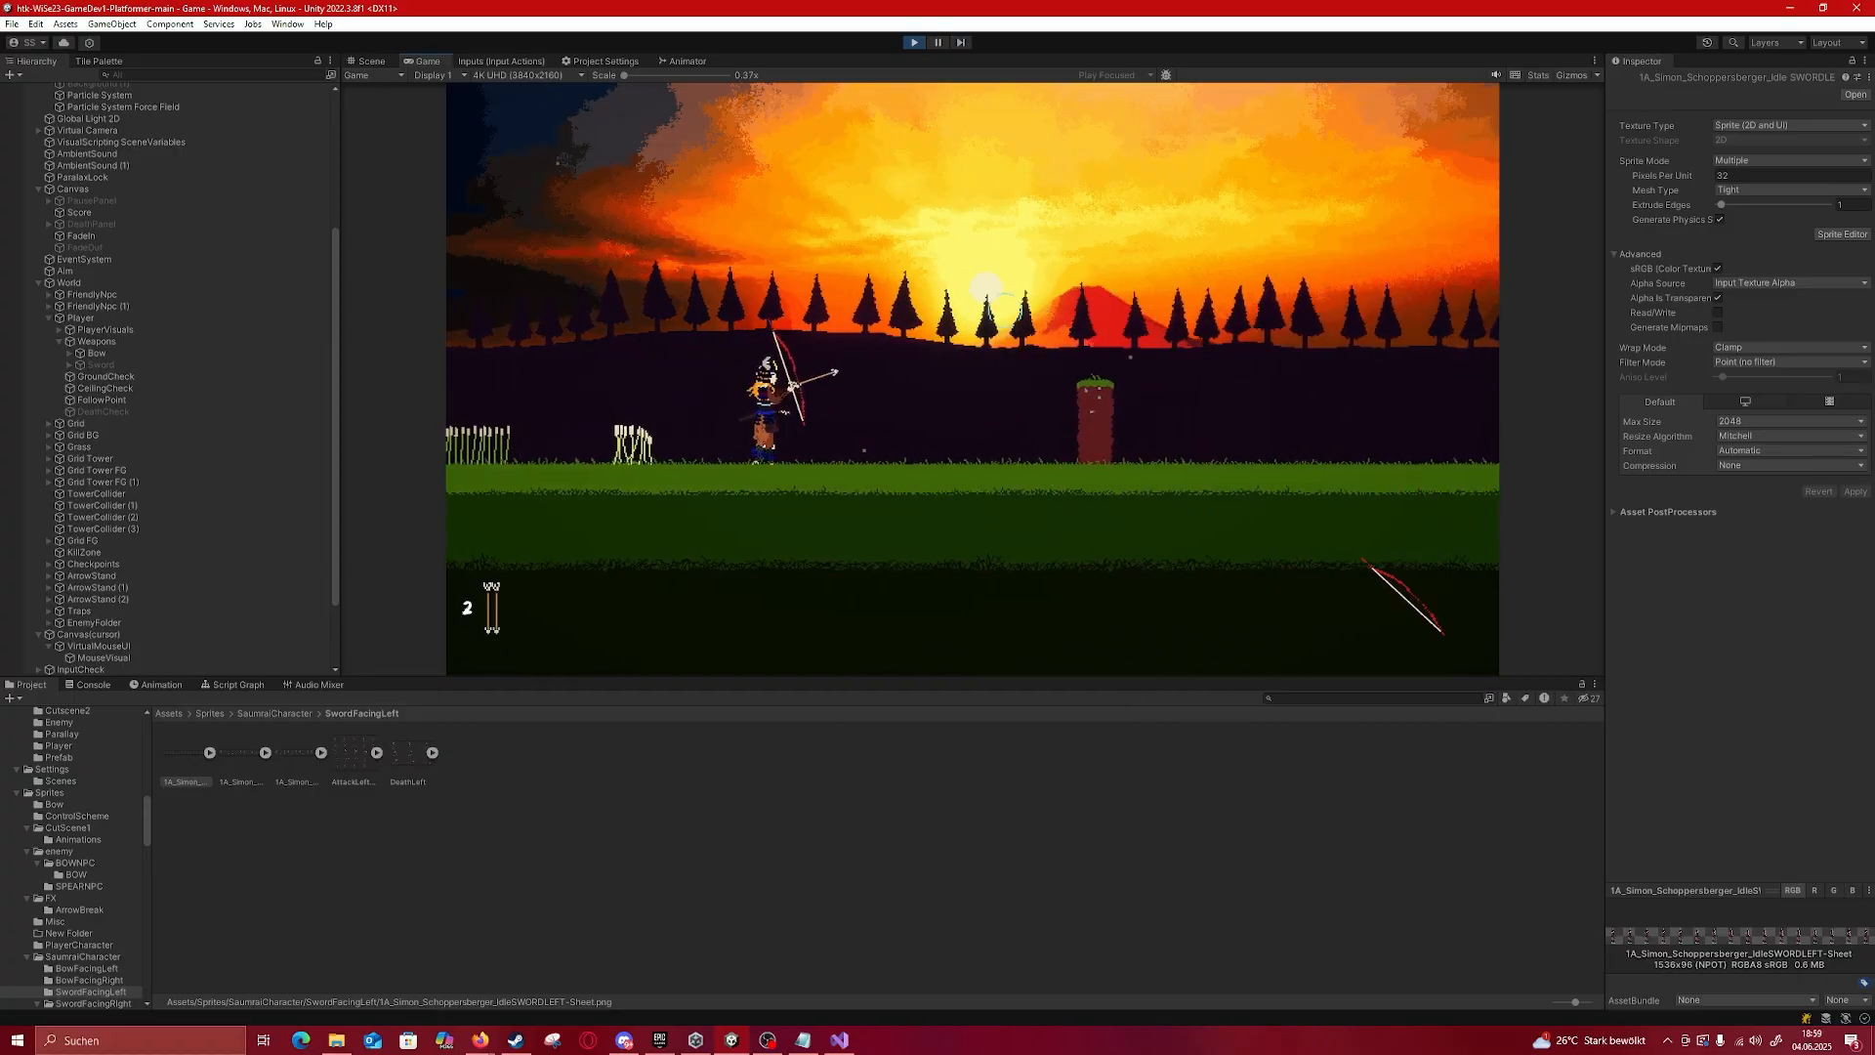
pyautogui.press('Escape')
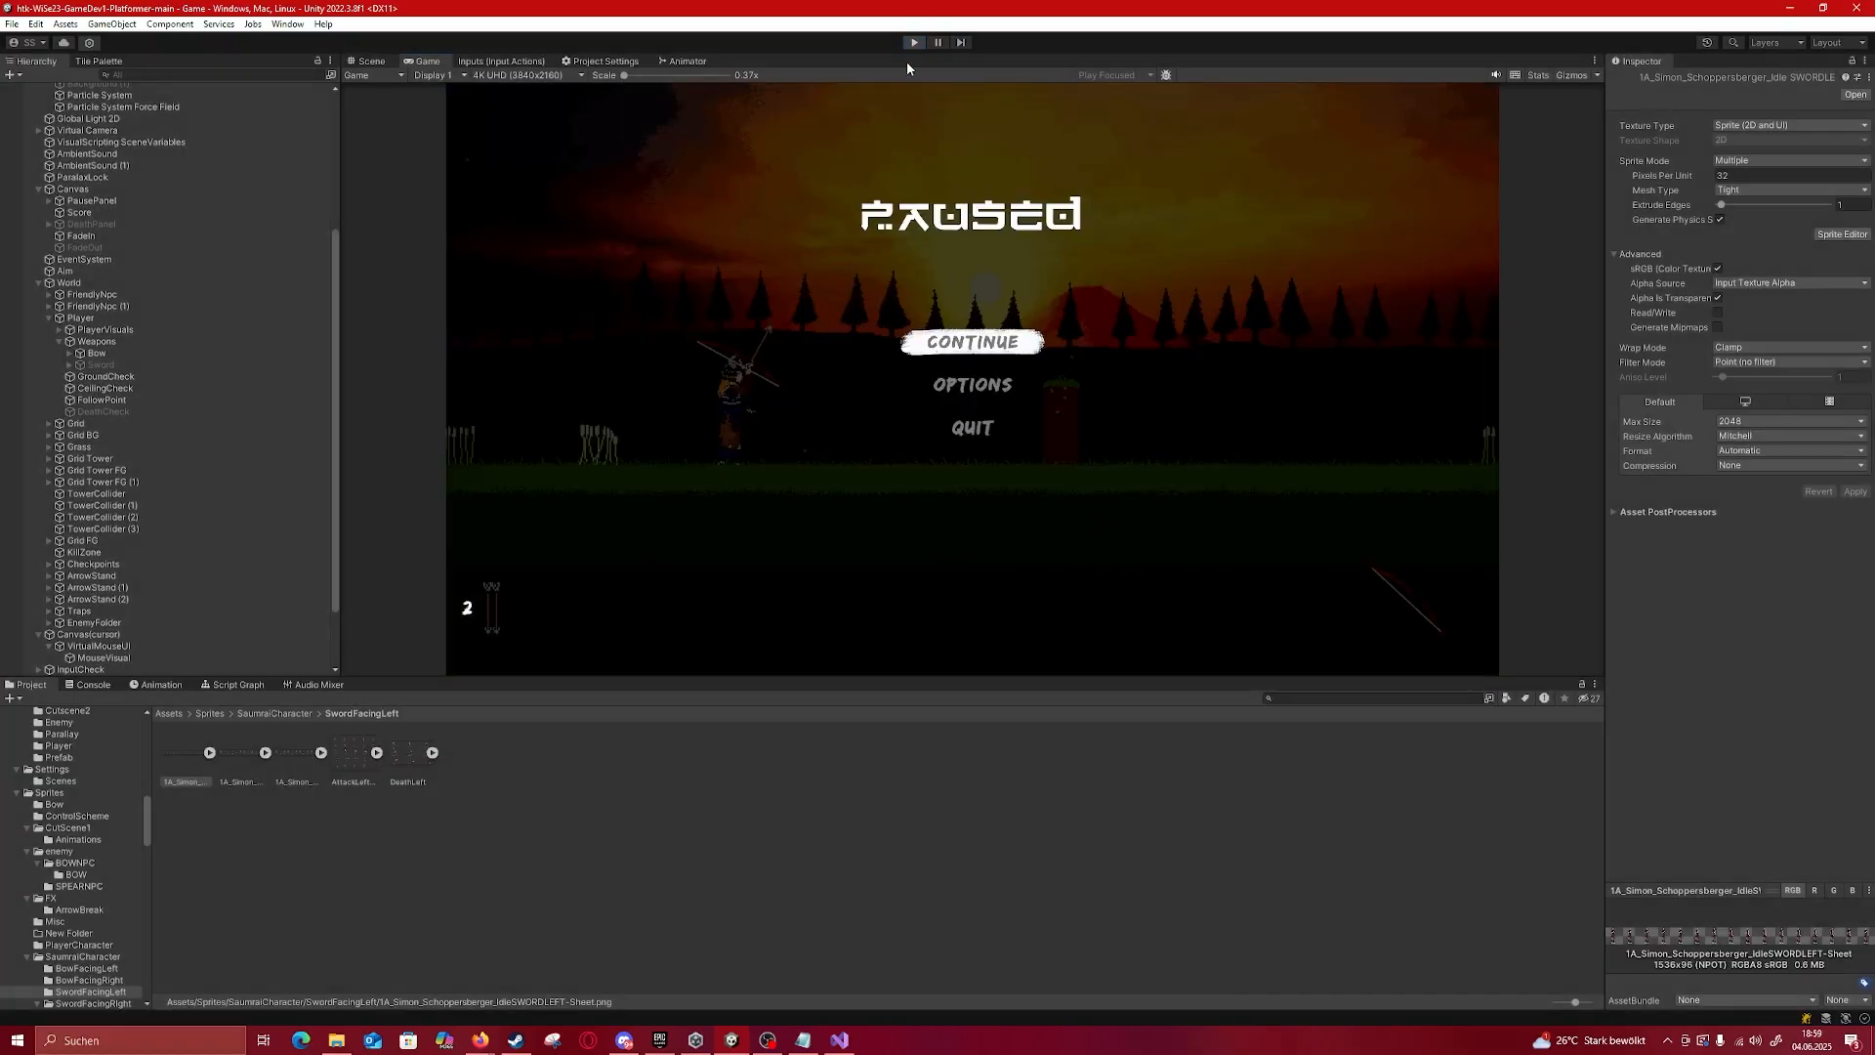
pyautogui.click(914, 42)
# Step: Return from the SwordFacingLeft folder through SaumraiCharacter and Sprites to the root Assets folder
pyautogui.scroll(-2, 699, 413)
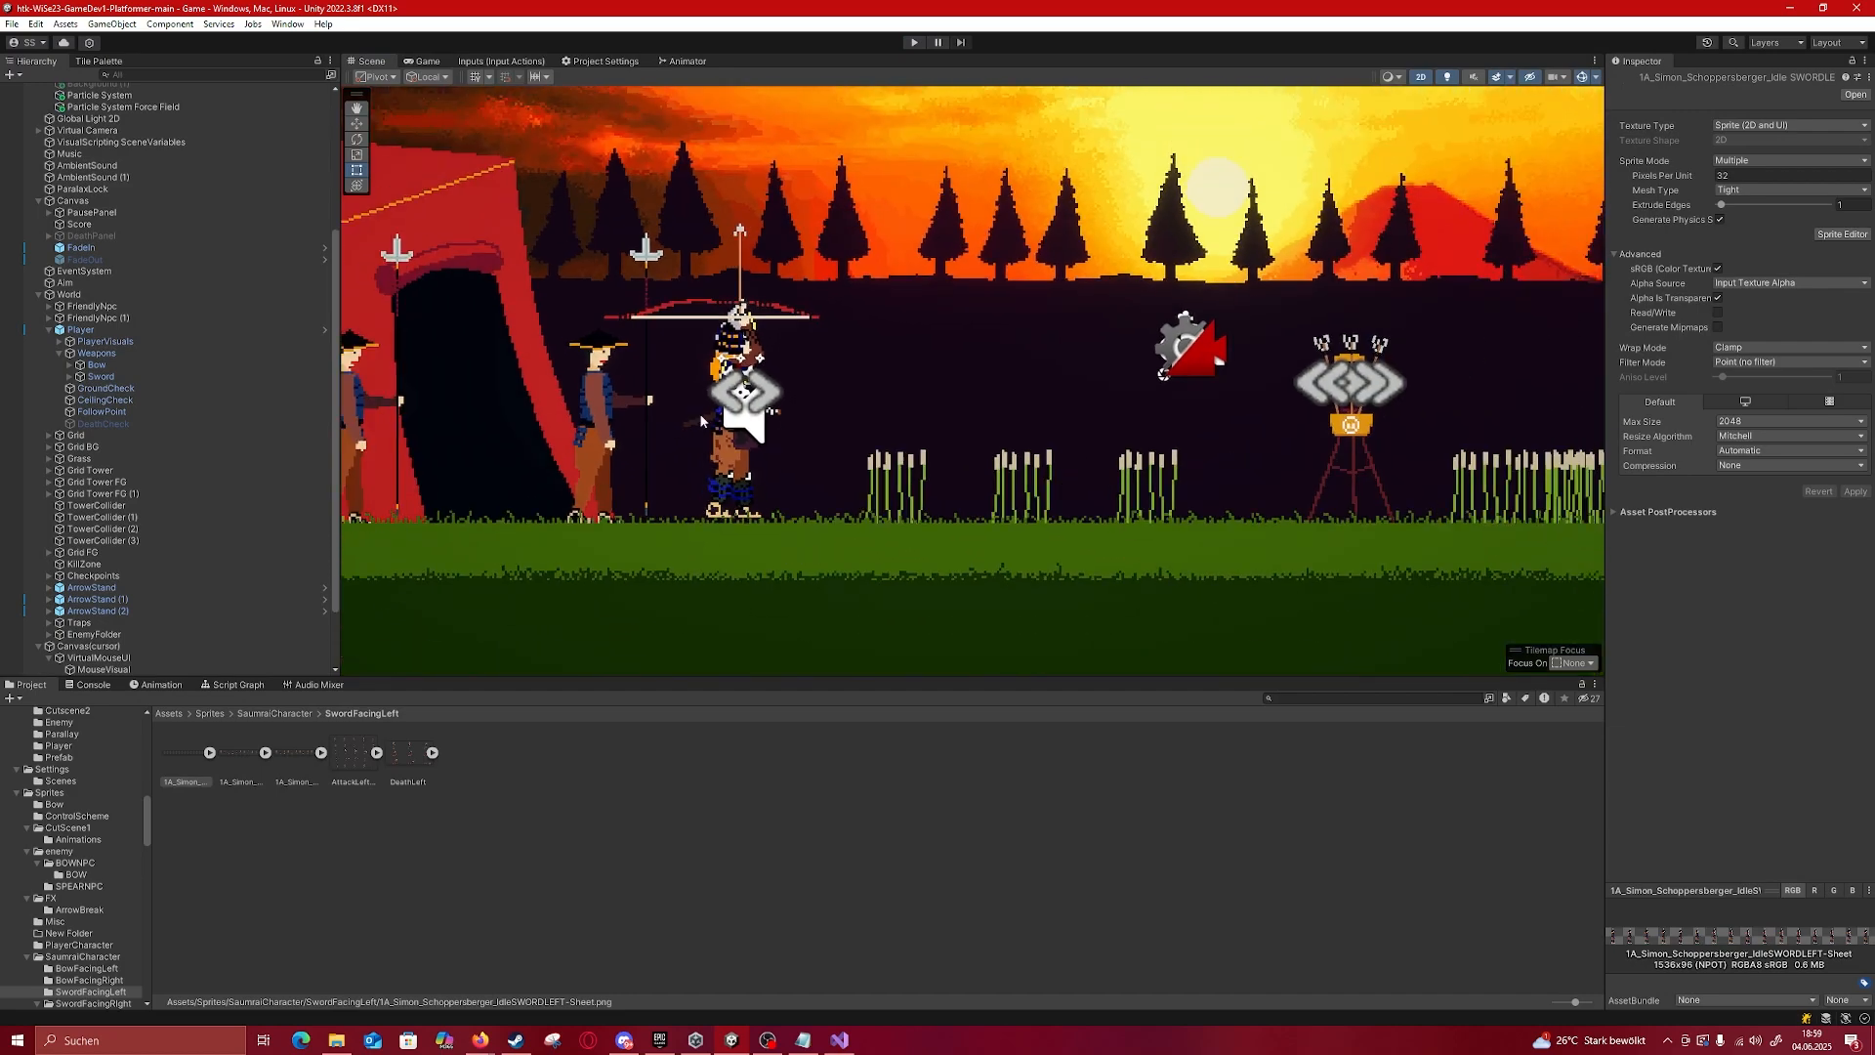
pyautogui.moveTo(643, 407); pyautogui.dragTo(822, 390)
pyautogui.click(274, 713)
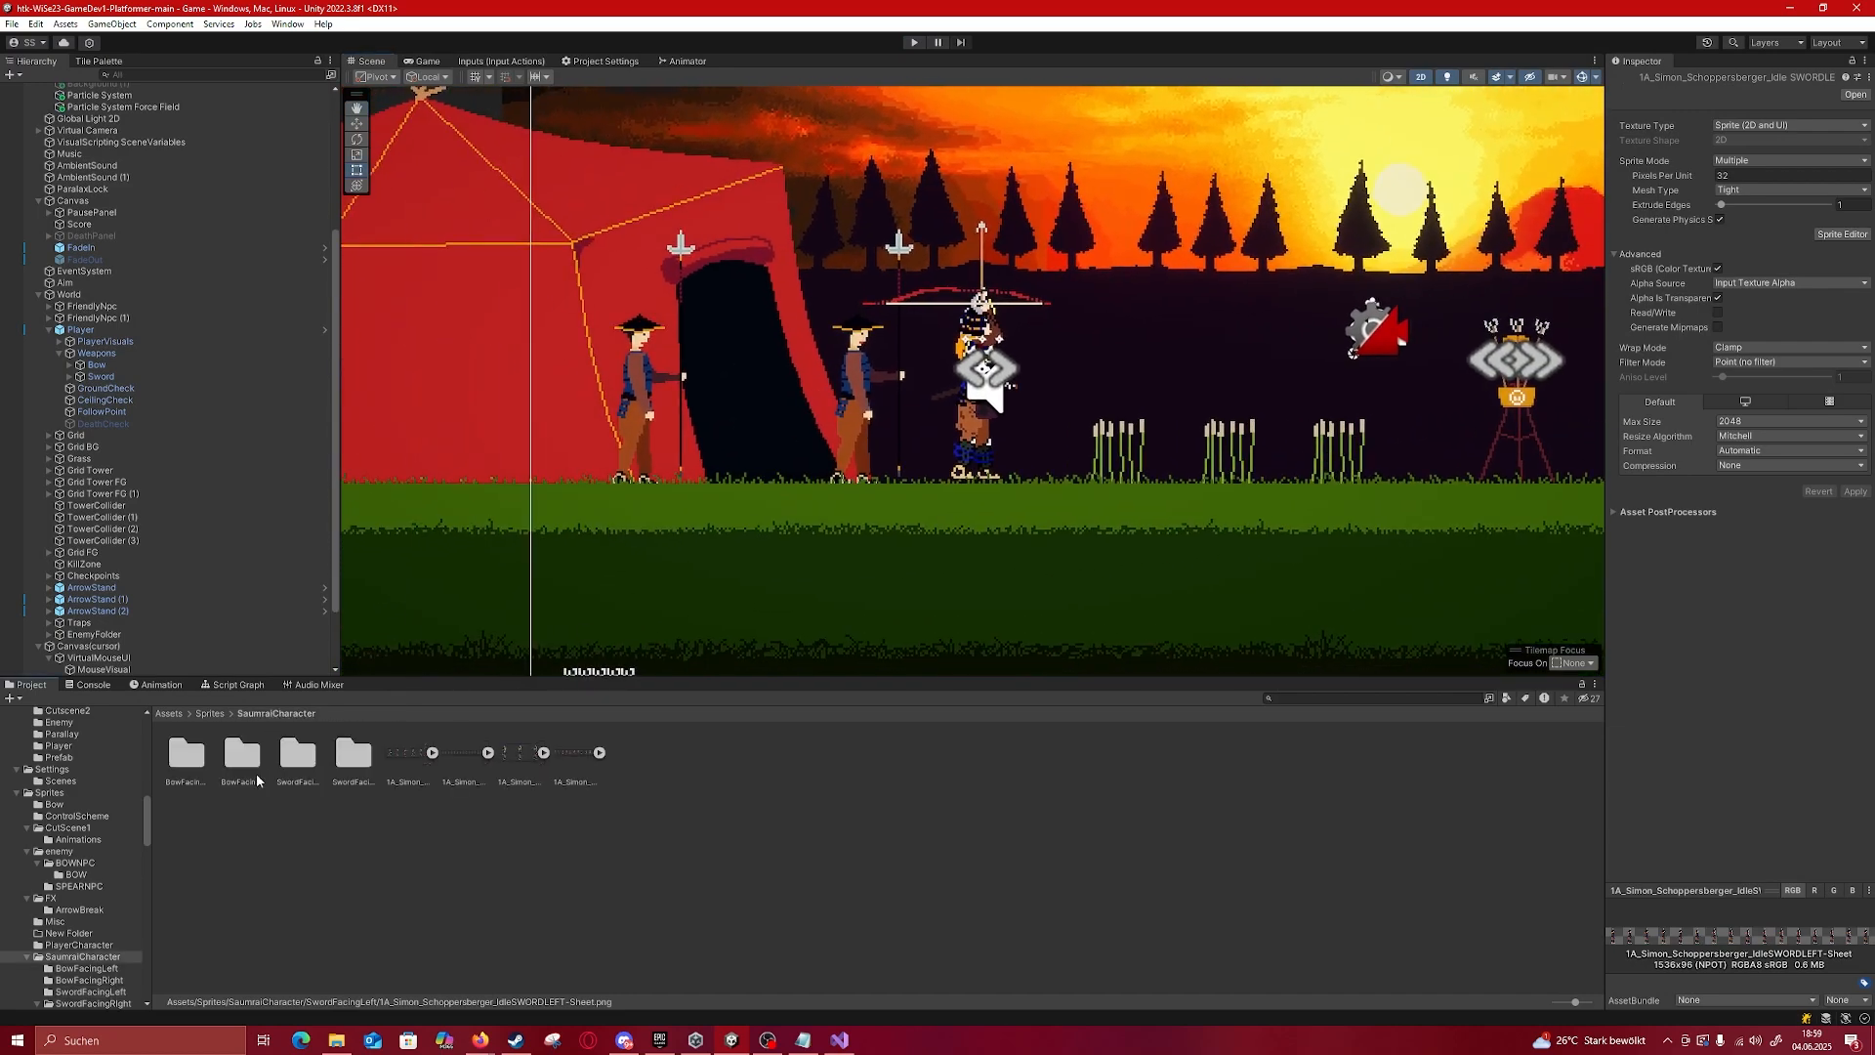
pyautogui.click(209, 712)
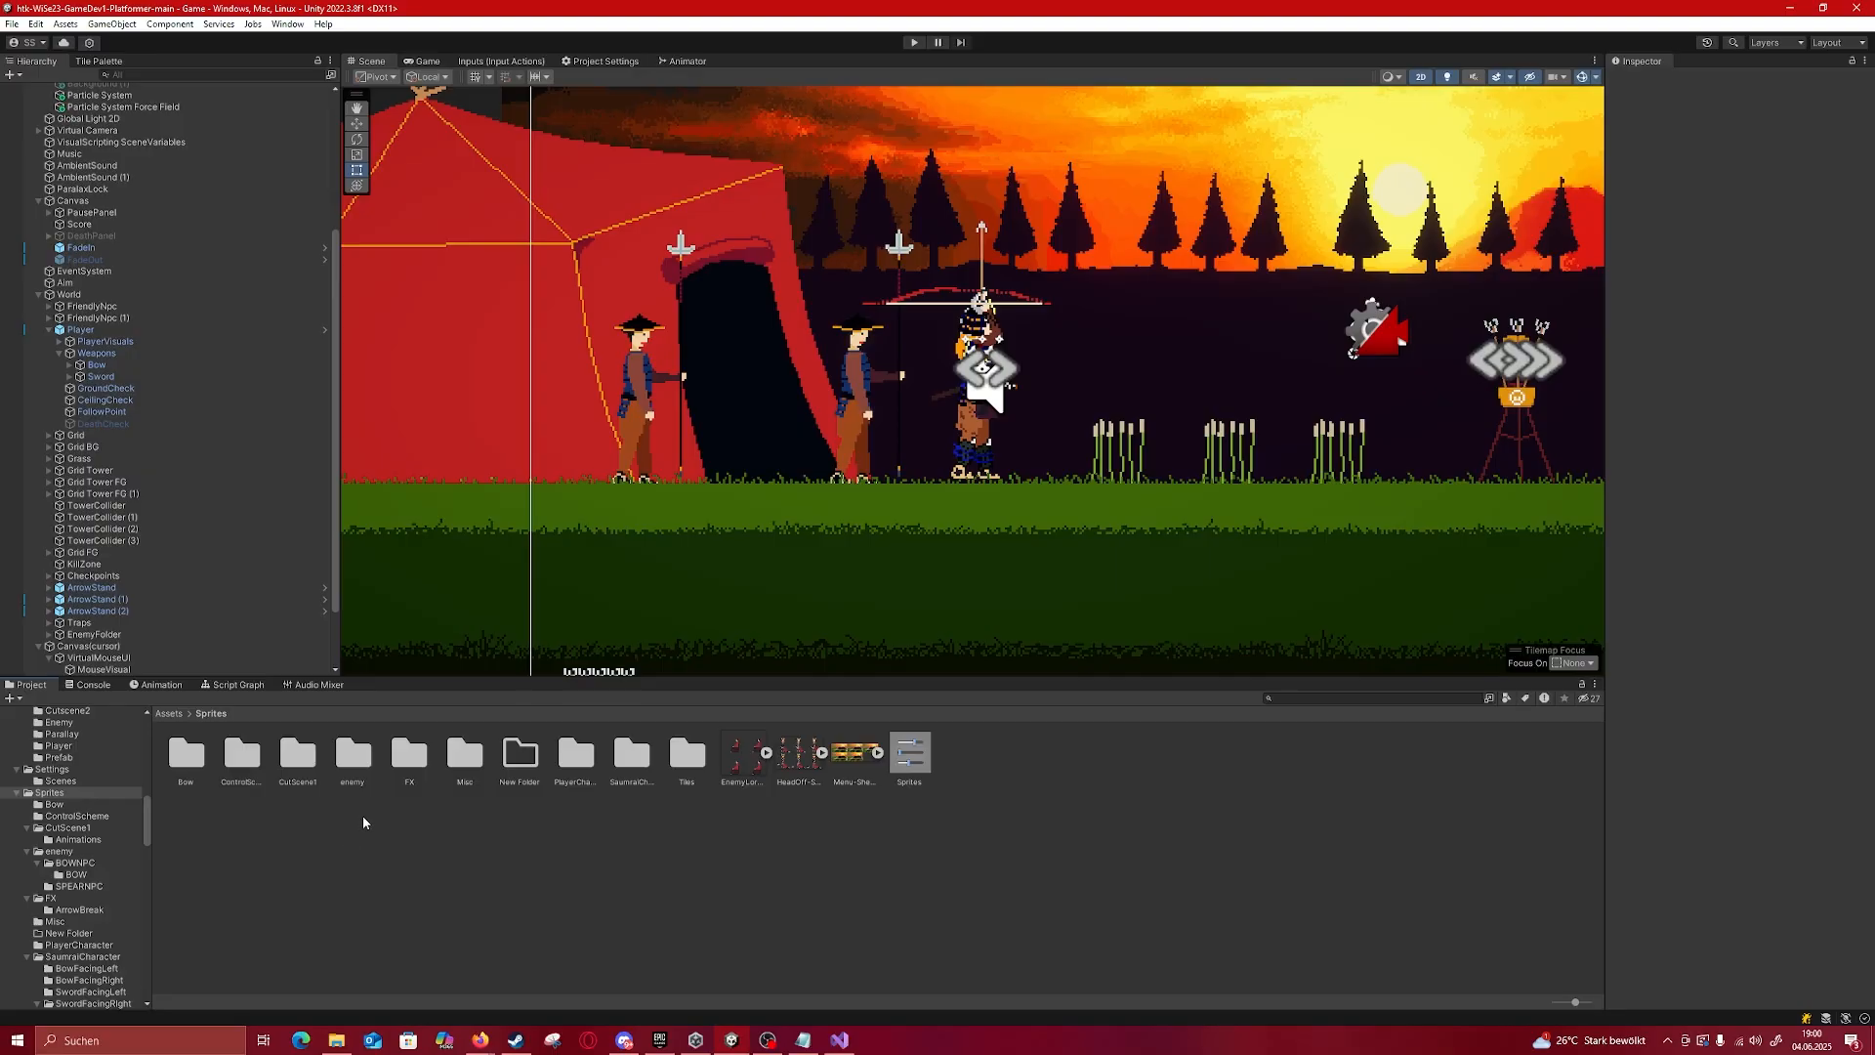
pyautogui.scroll(-2, 747, 523)
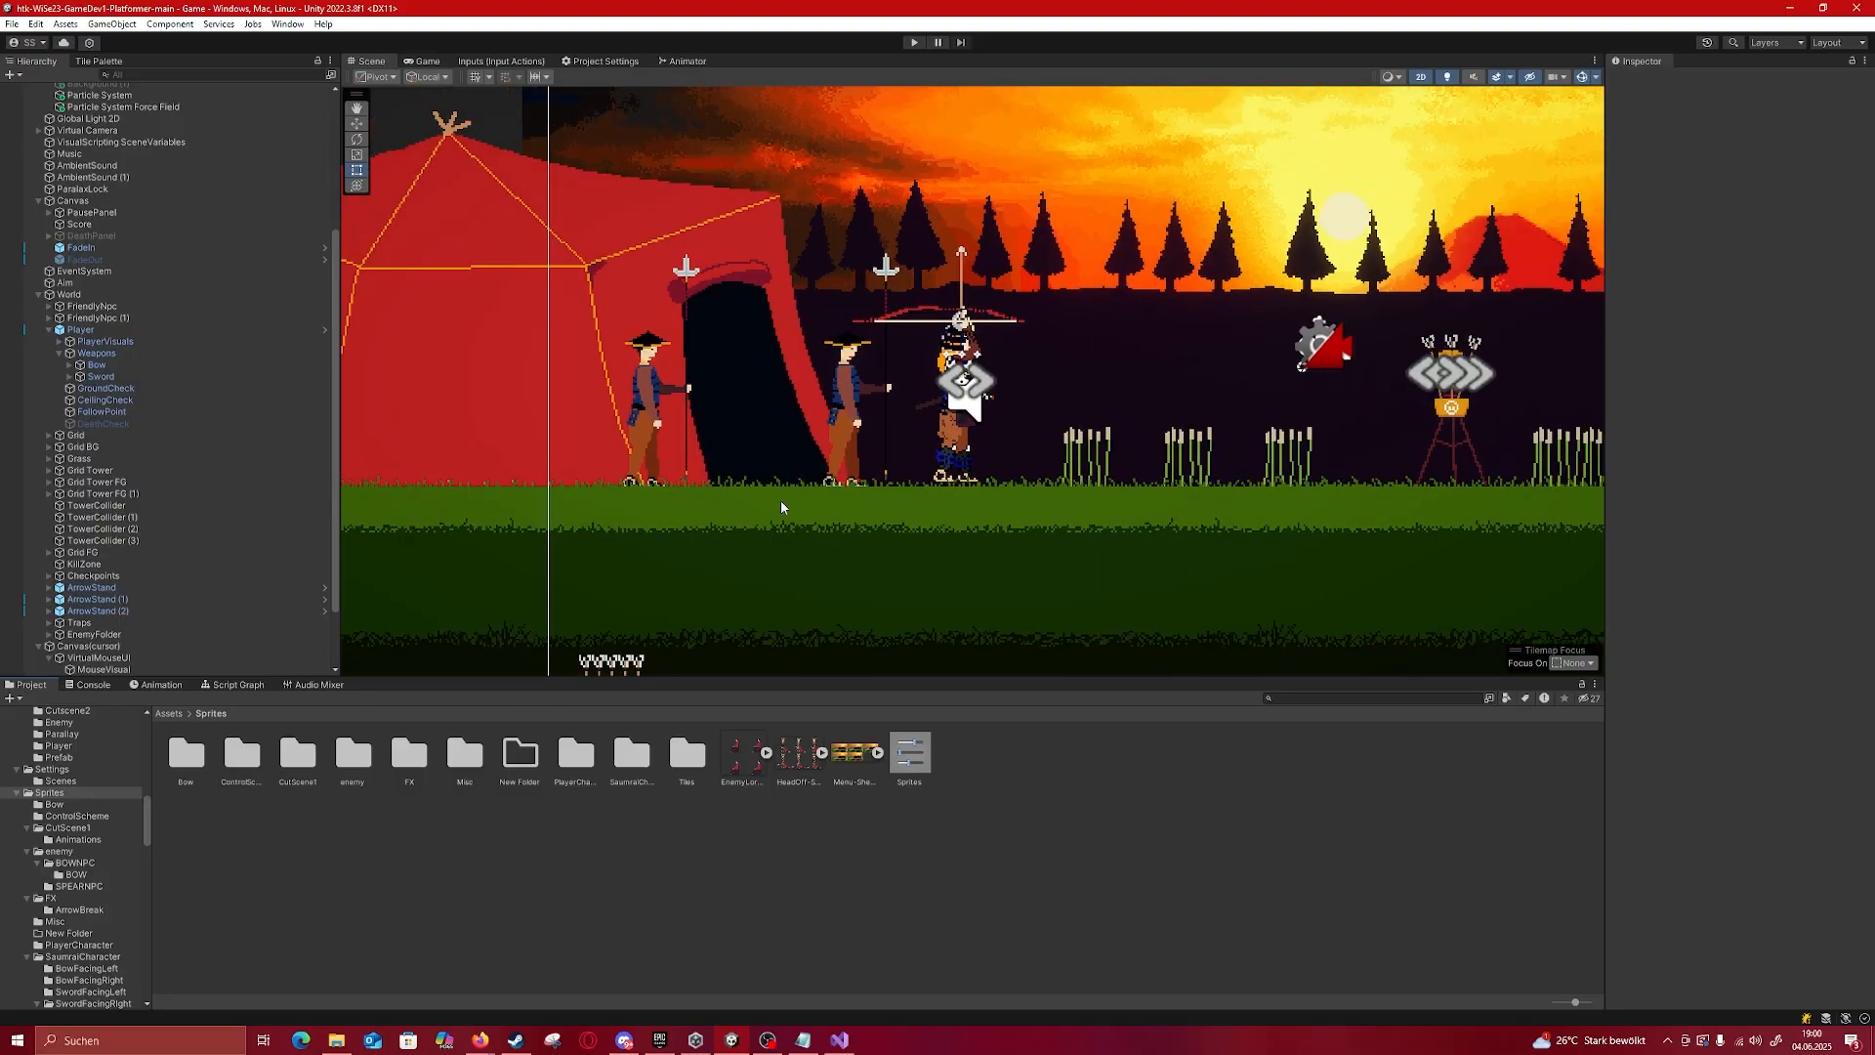
pyautogui.moveTo(969, 433); pyautogui.dragTo(714, 434, button='middle')
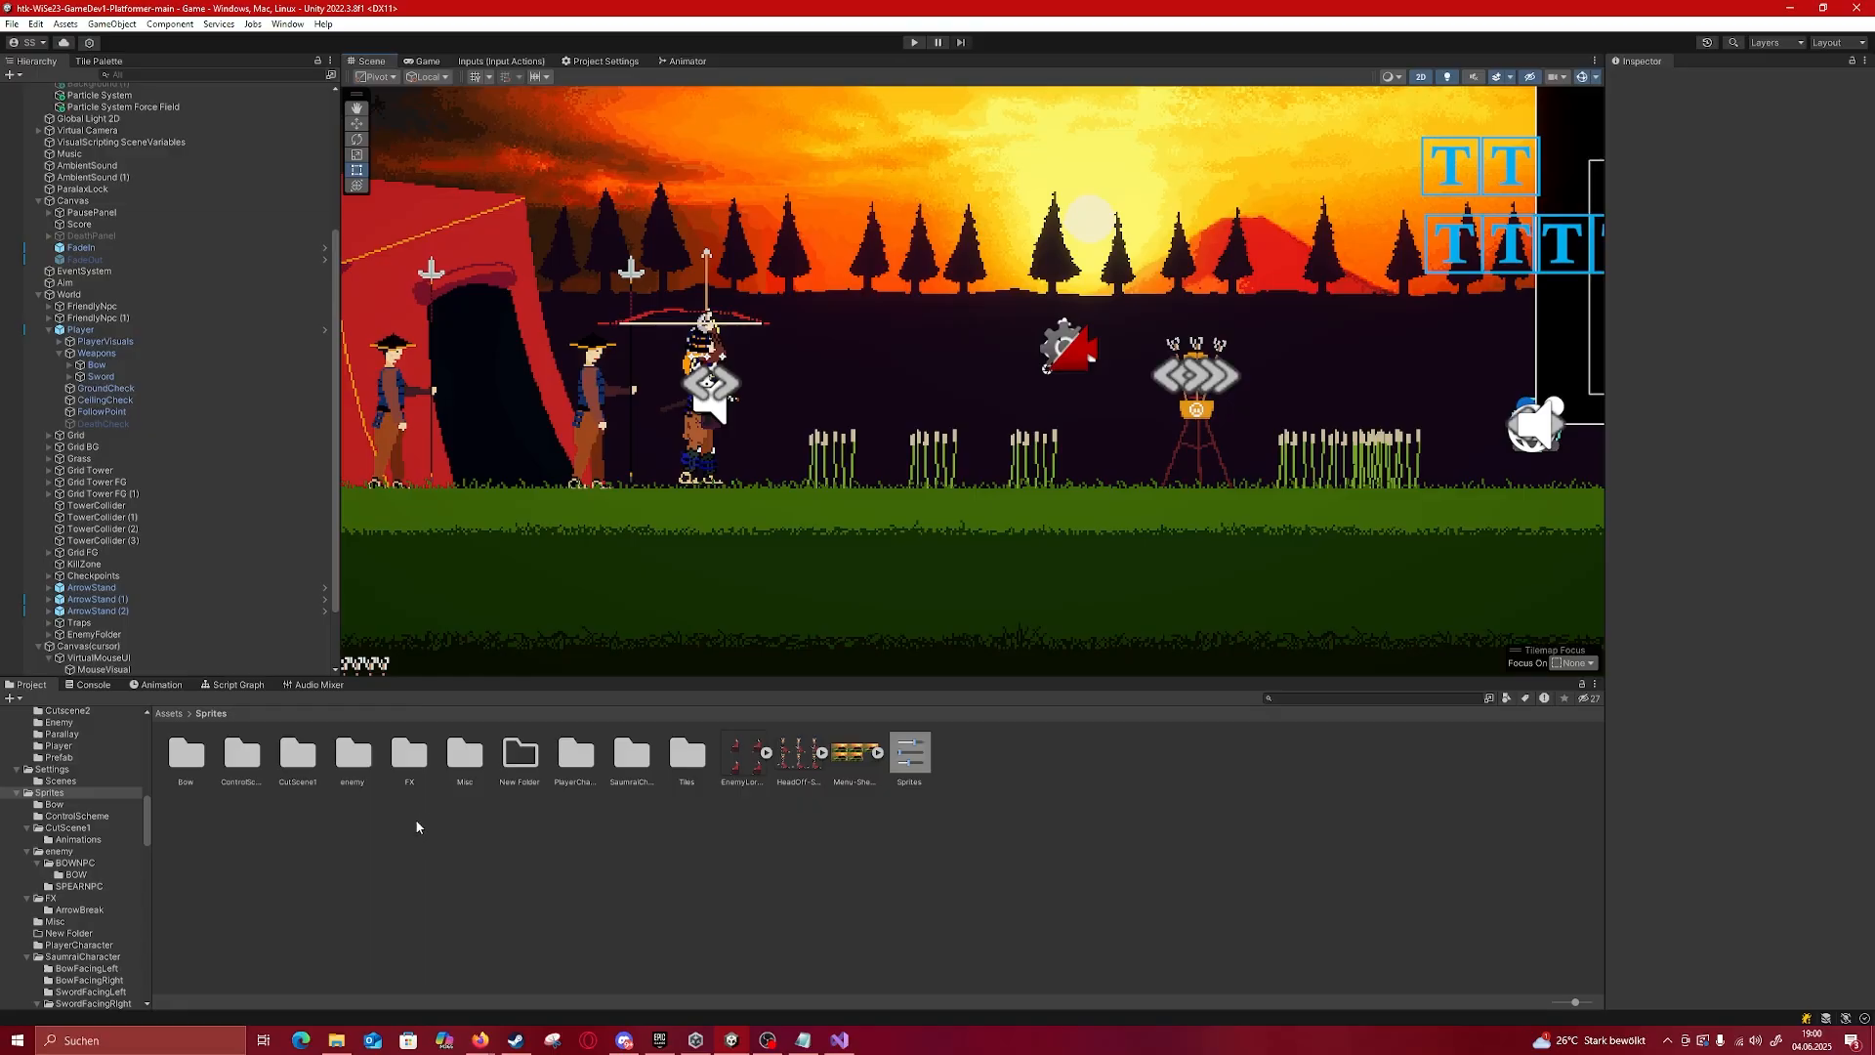
pyautogui.click(164, 714)
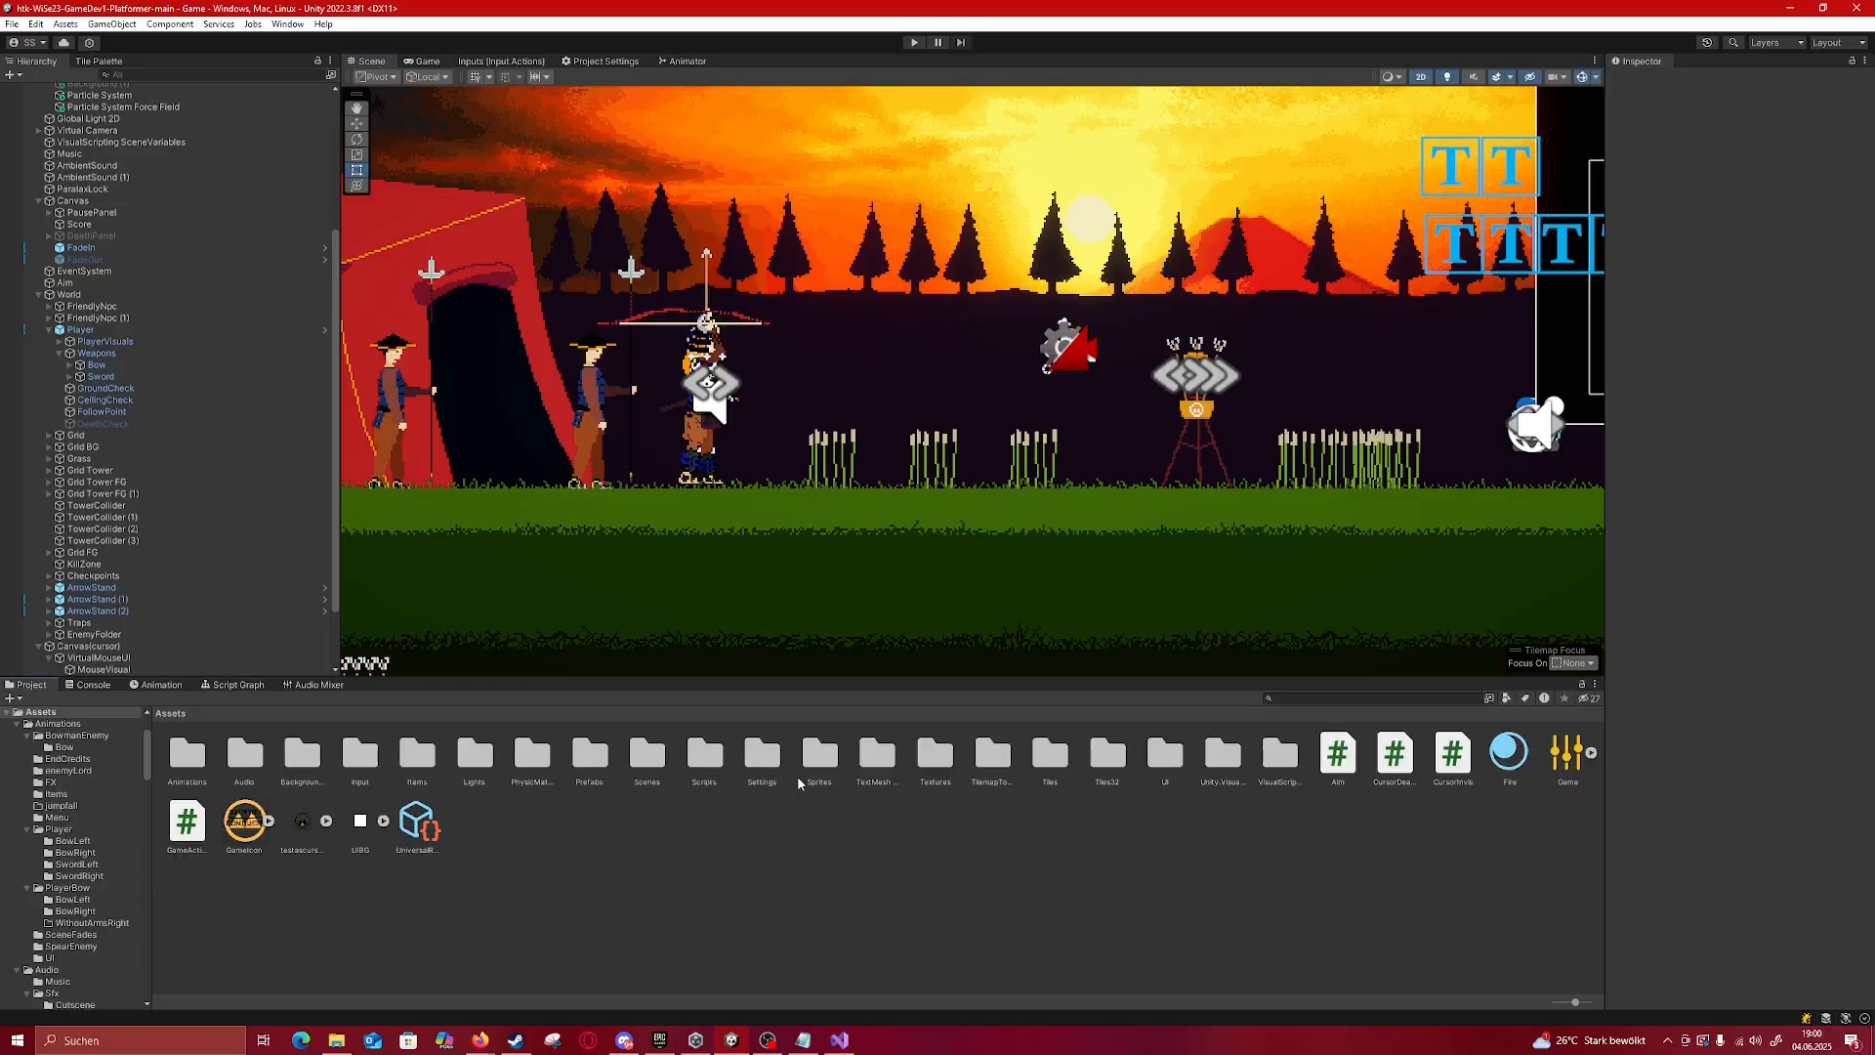
# Step: Locate the animator controller assigned to the player's PlayerVisuals object and open Facing_Viewer (32 x 32) in the Animator
pyautogui.click(82, 329)
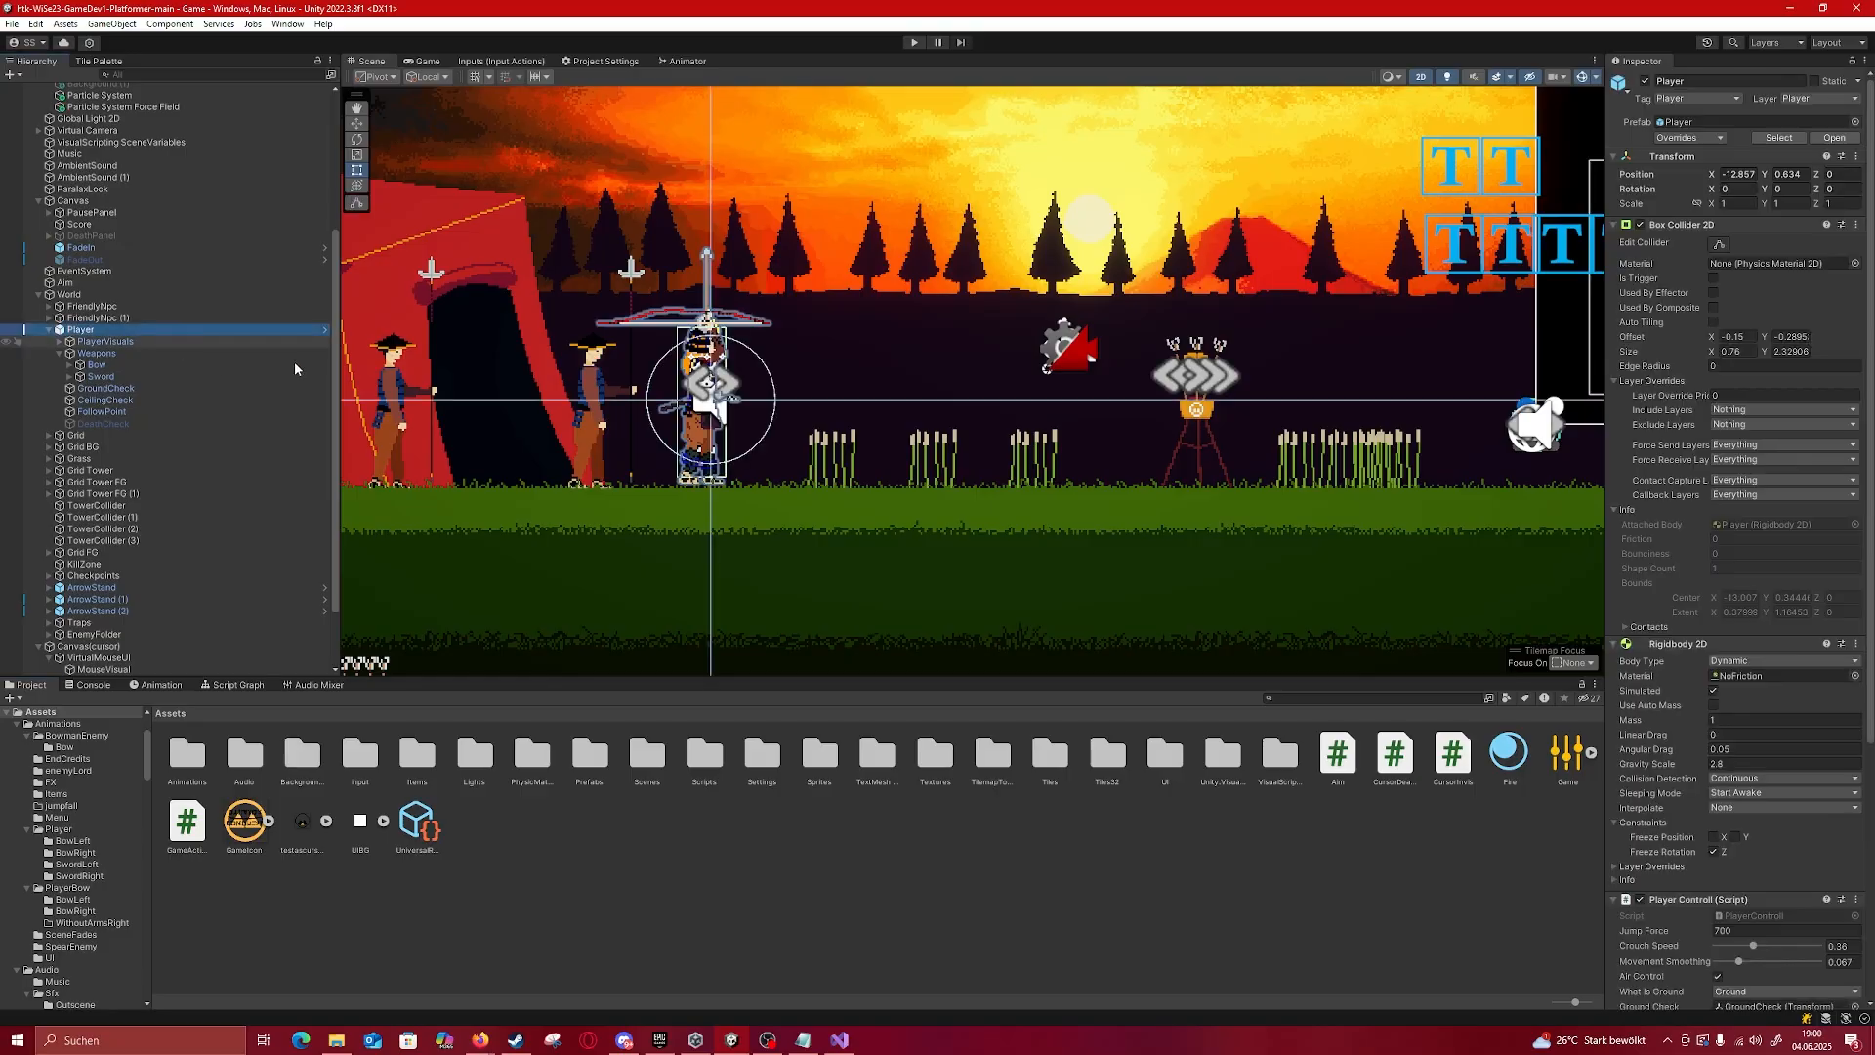
pyautogui.click(178, 341)
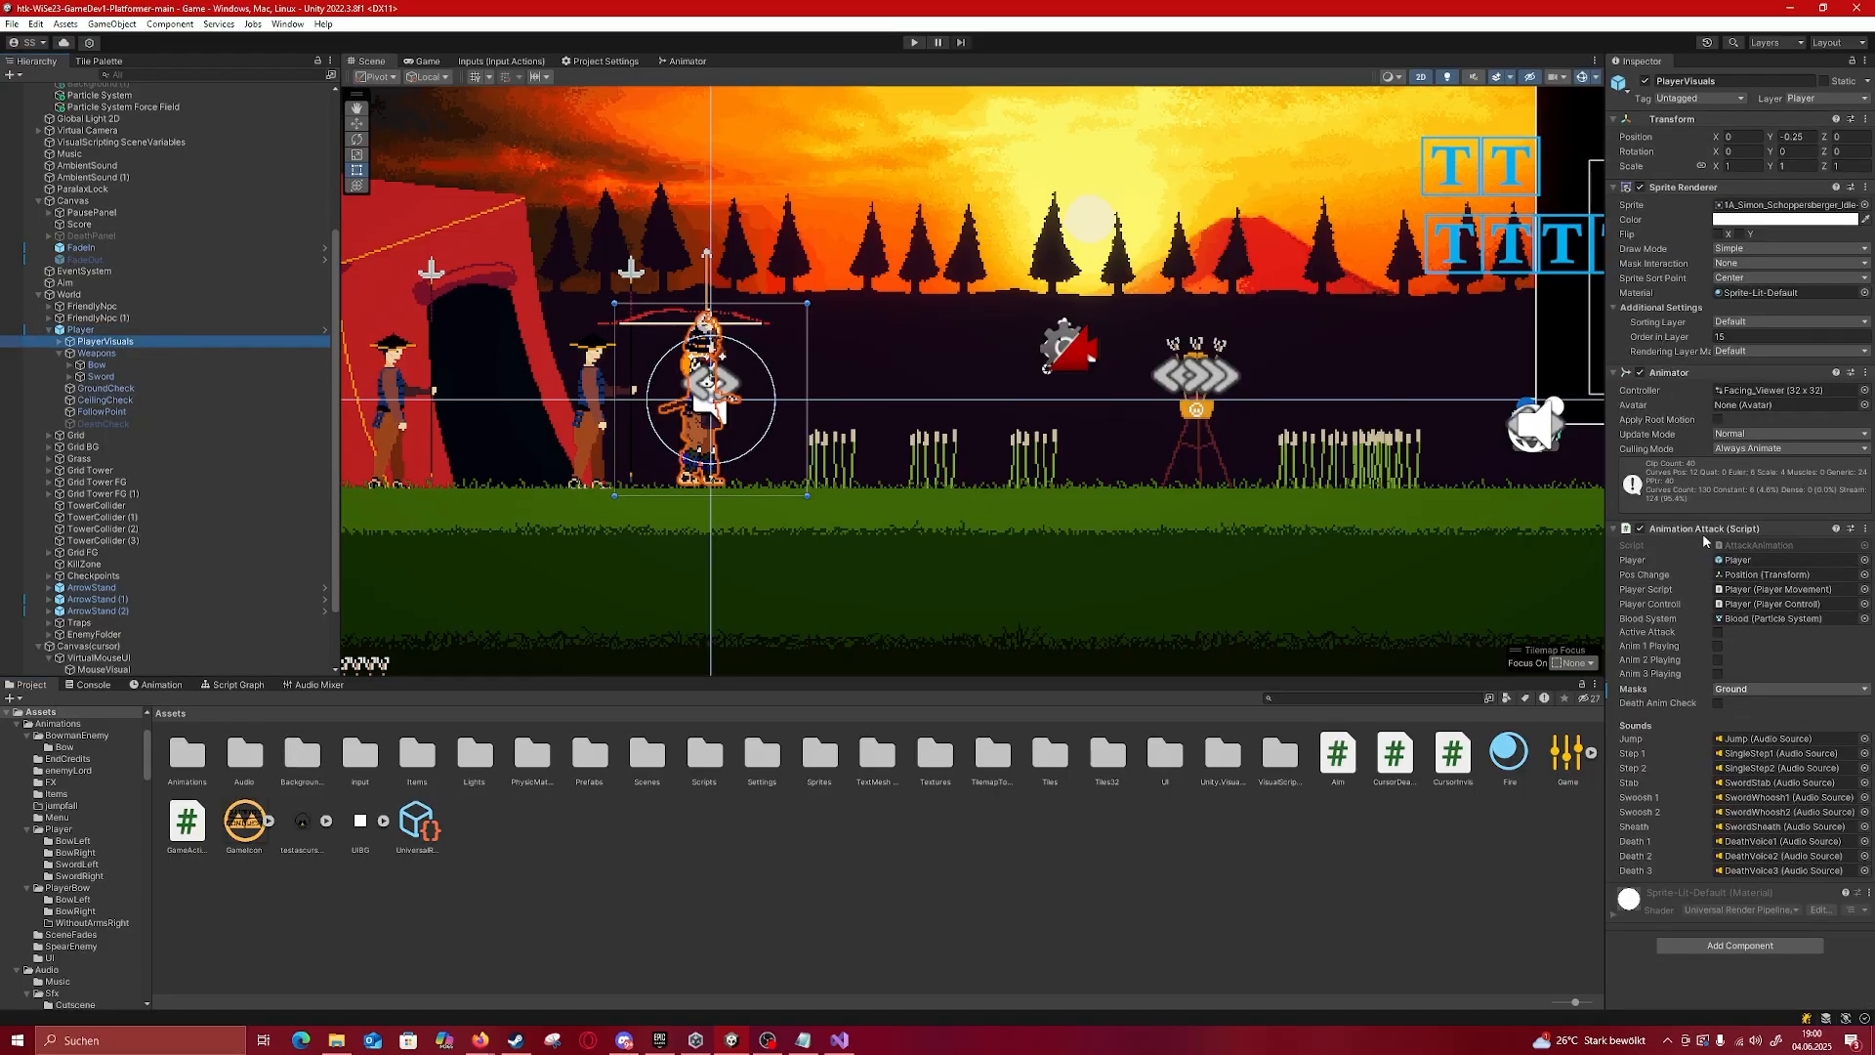
pyautogui.click(1763, 390)
pyautogui.doubleClick(876, 757)
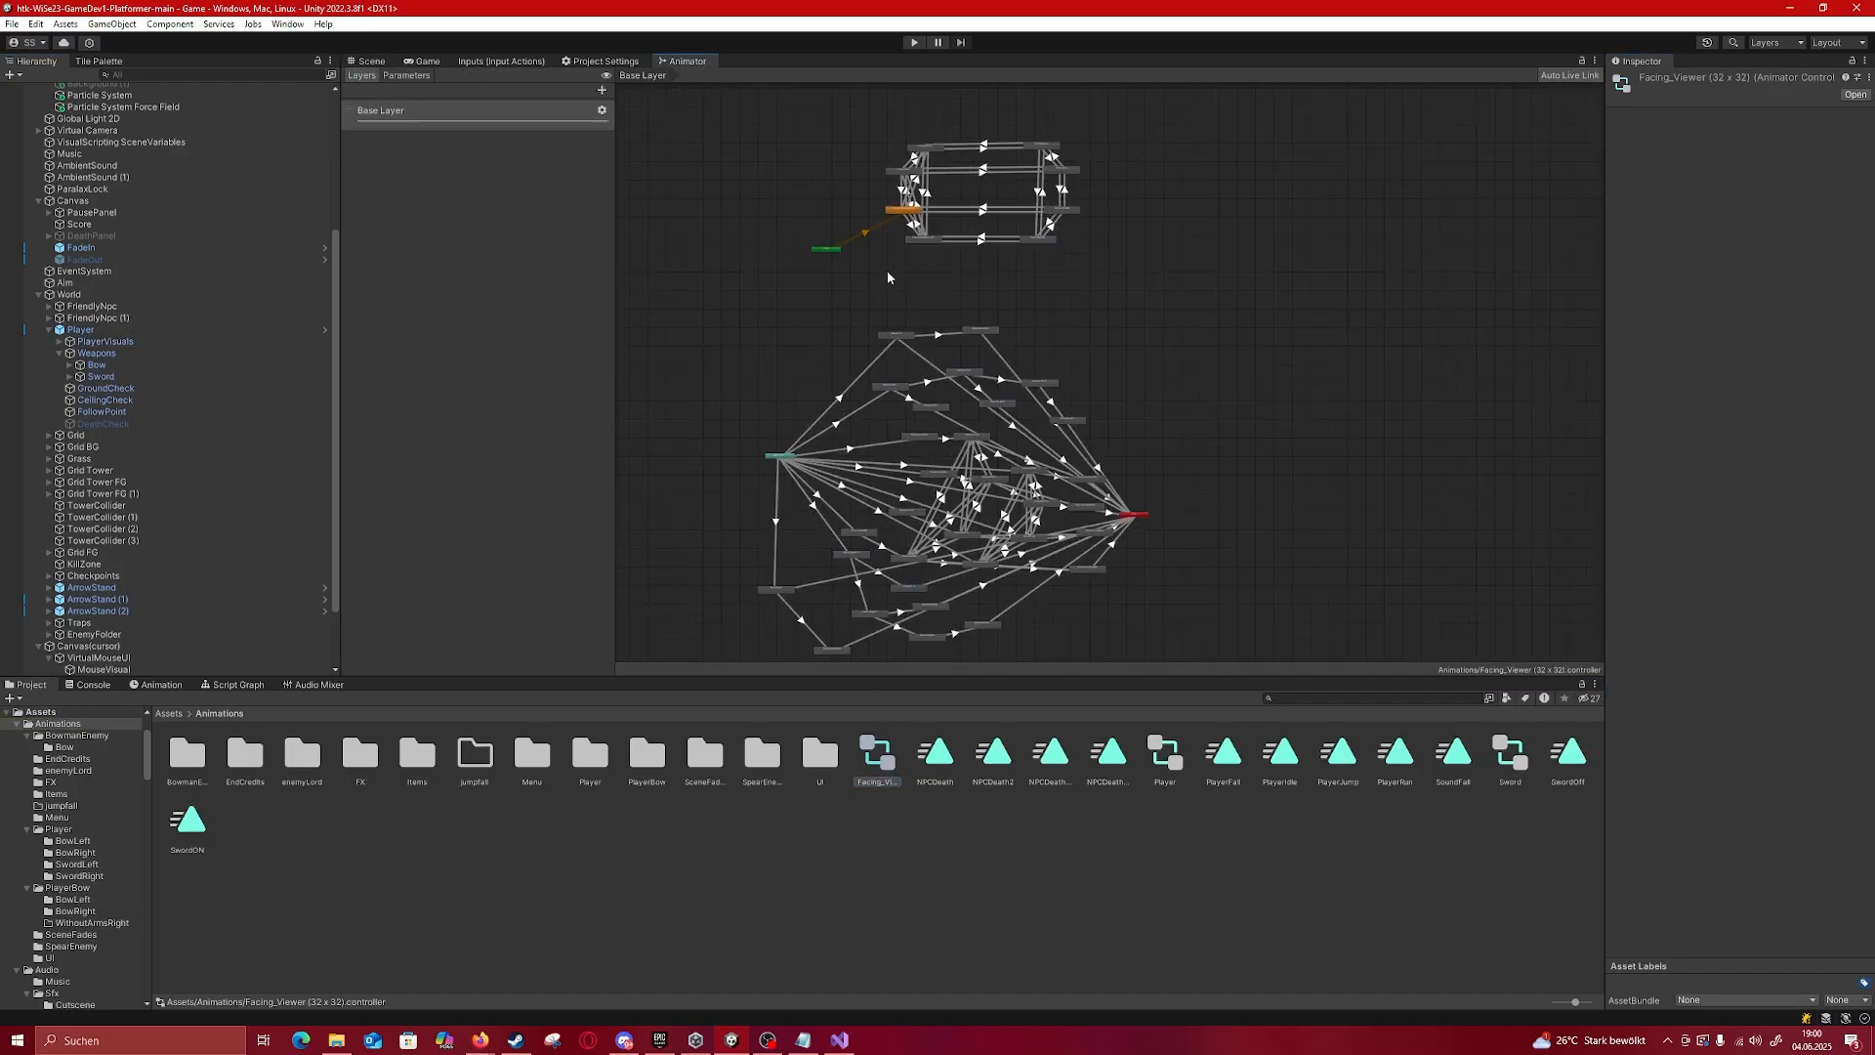
# Step: Examine the controller's Base Layer state graph, including the large transition network and the separate idle and run group
pyautogui.rightClick(868, 206)
pyautogui.click(954, 477)
pyautogui.scroll(4, 981, 473)
pyautogui.scroll(-6, 1001, 491)
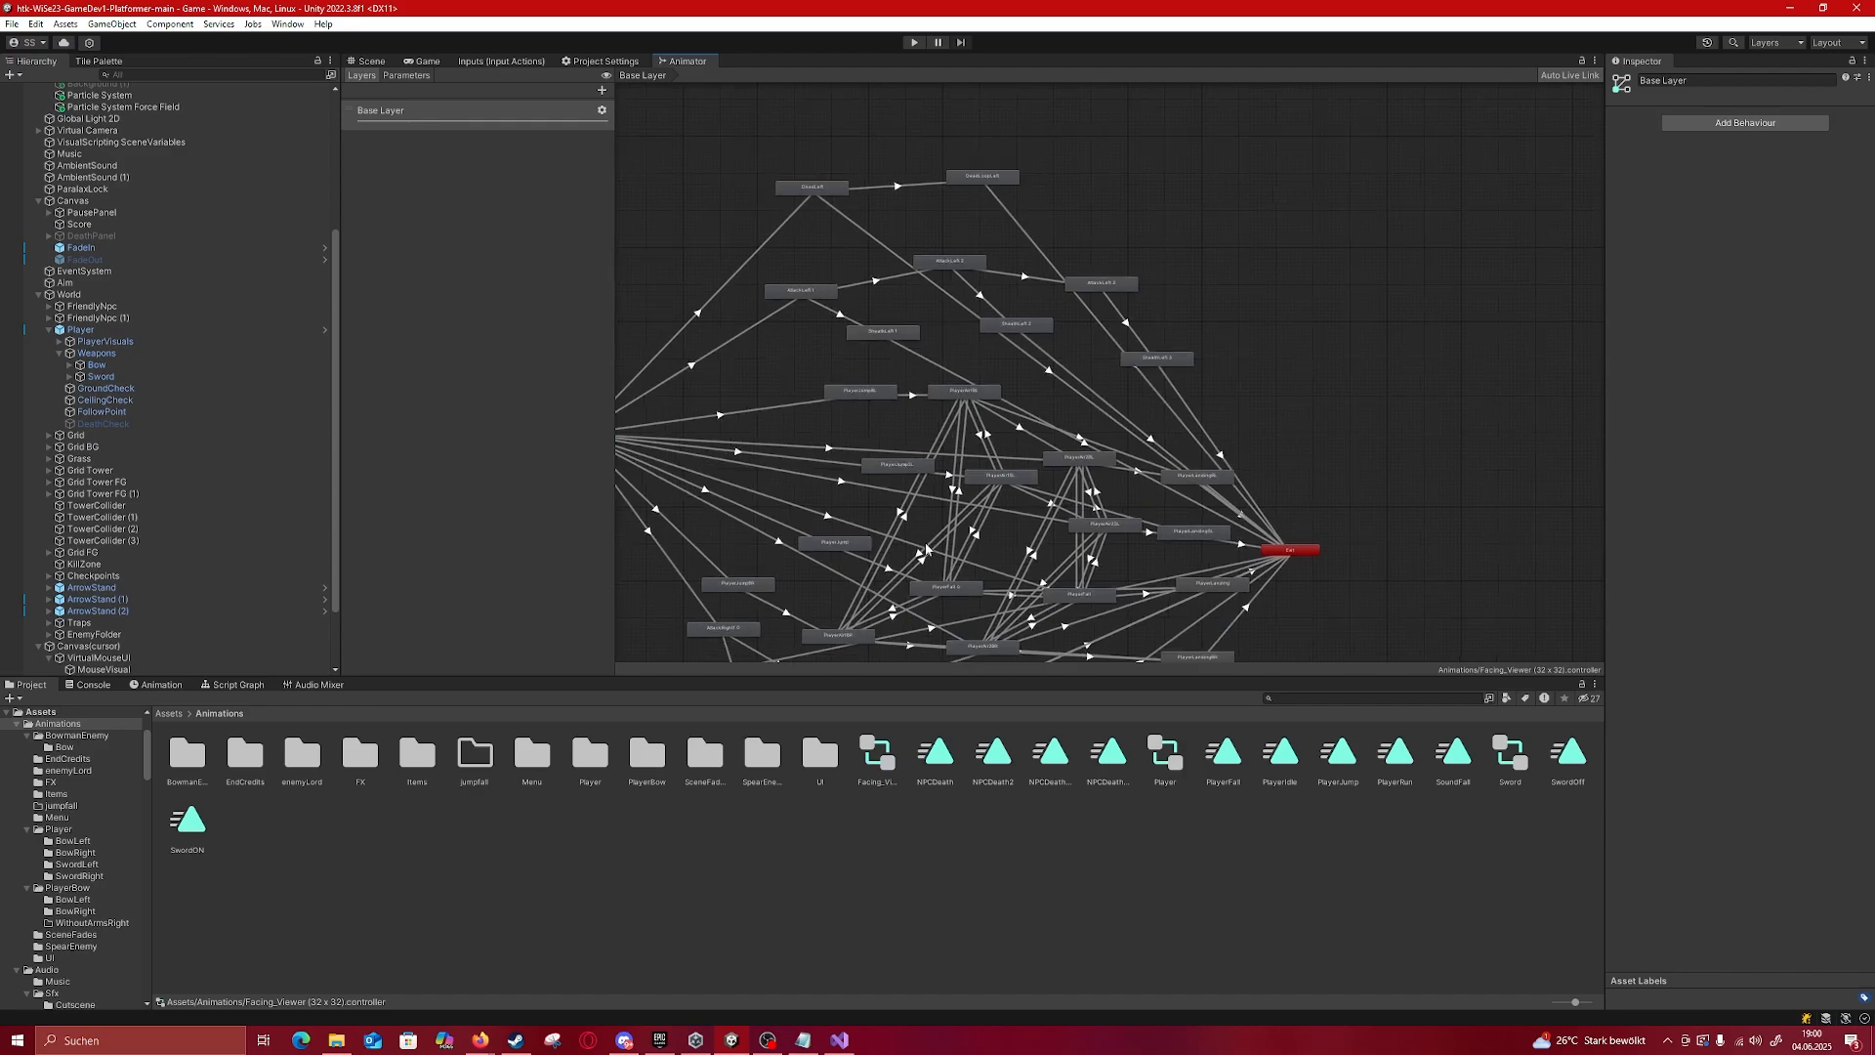
pyautogui.moveTo(928, 199); pyautogui.dragTo(865, 516, button='middle')
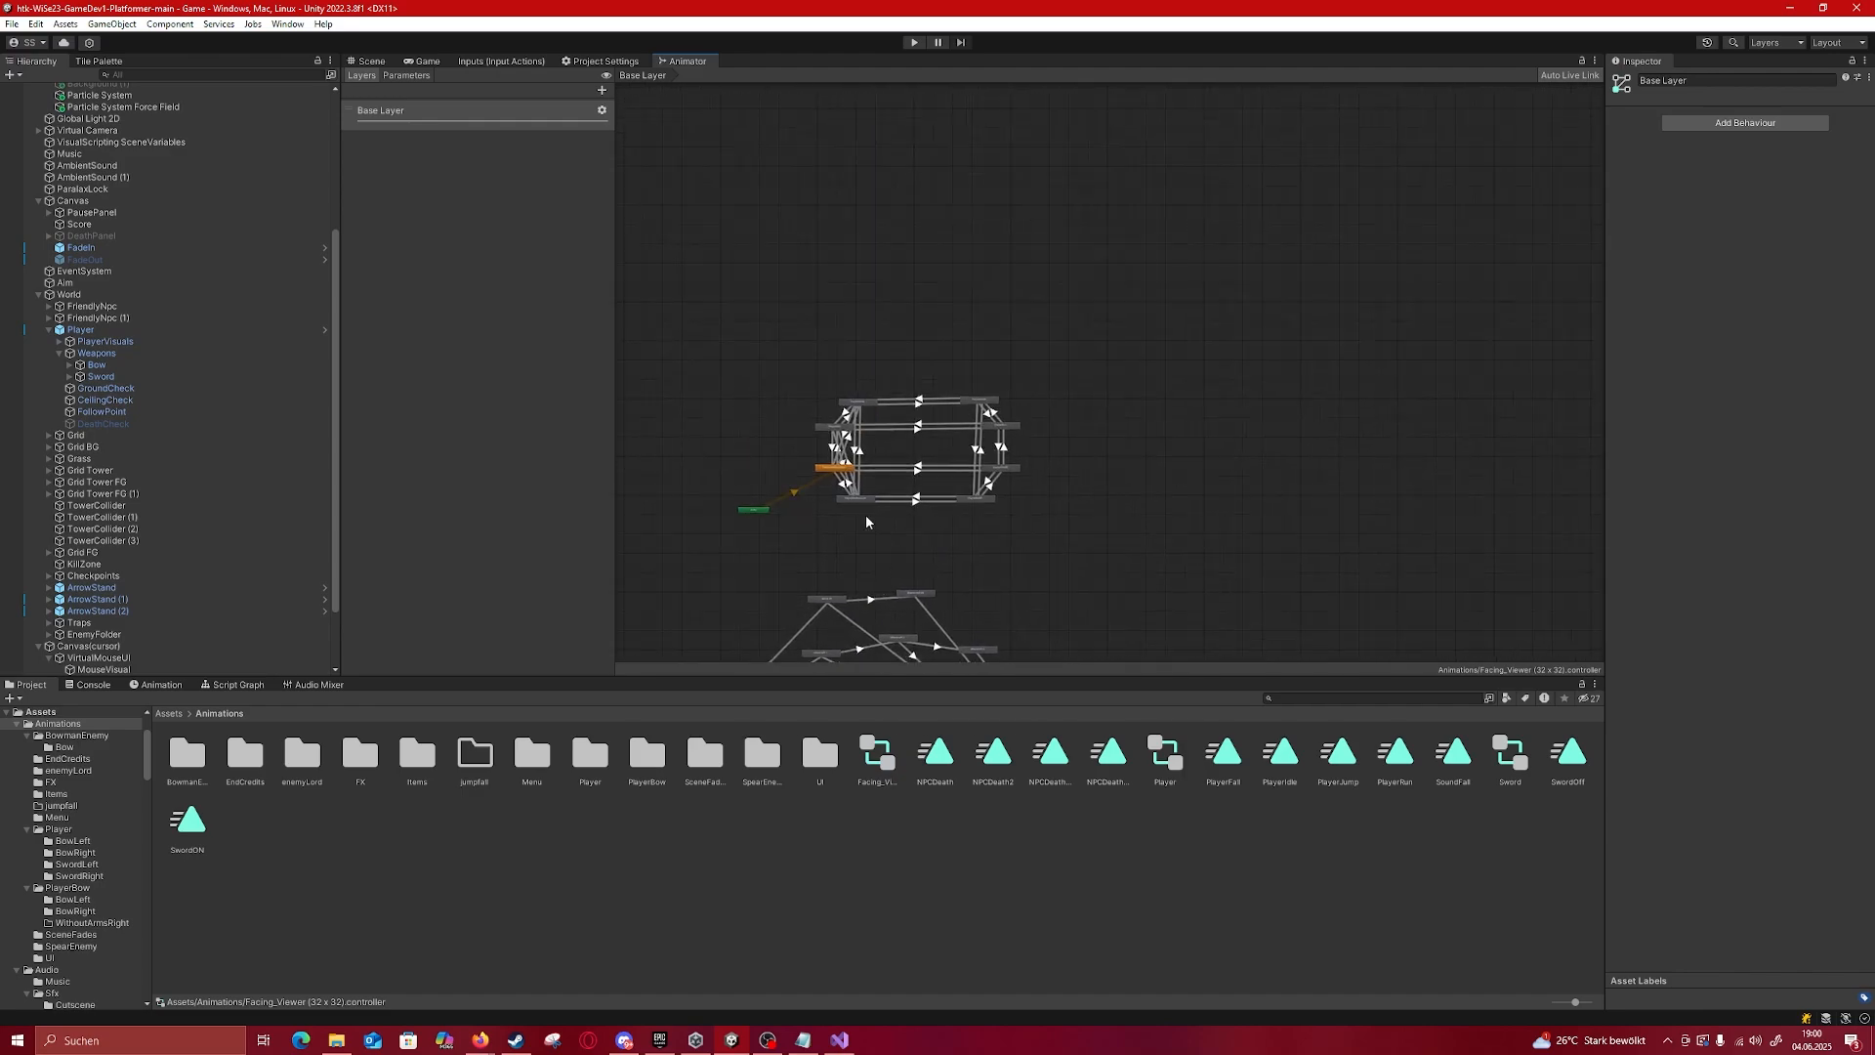
pyautogui.scroll(9, 865, 488)
pyautogui.scroll(-5, 952, 463)
pyautogui.scroll(6, 977, 508)
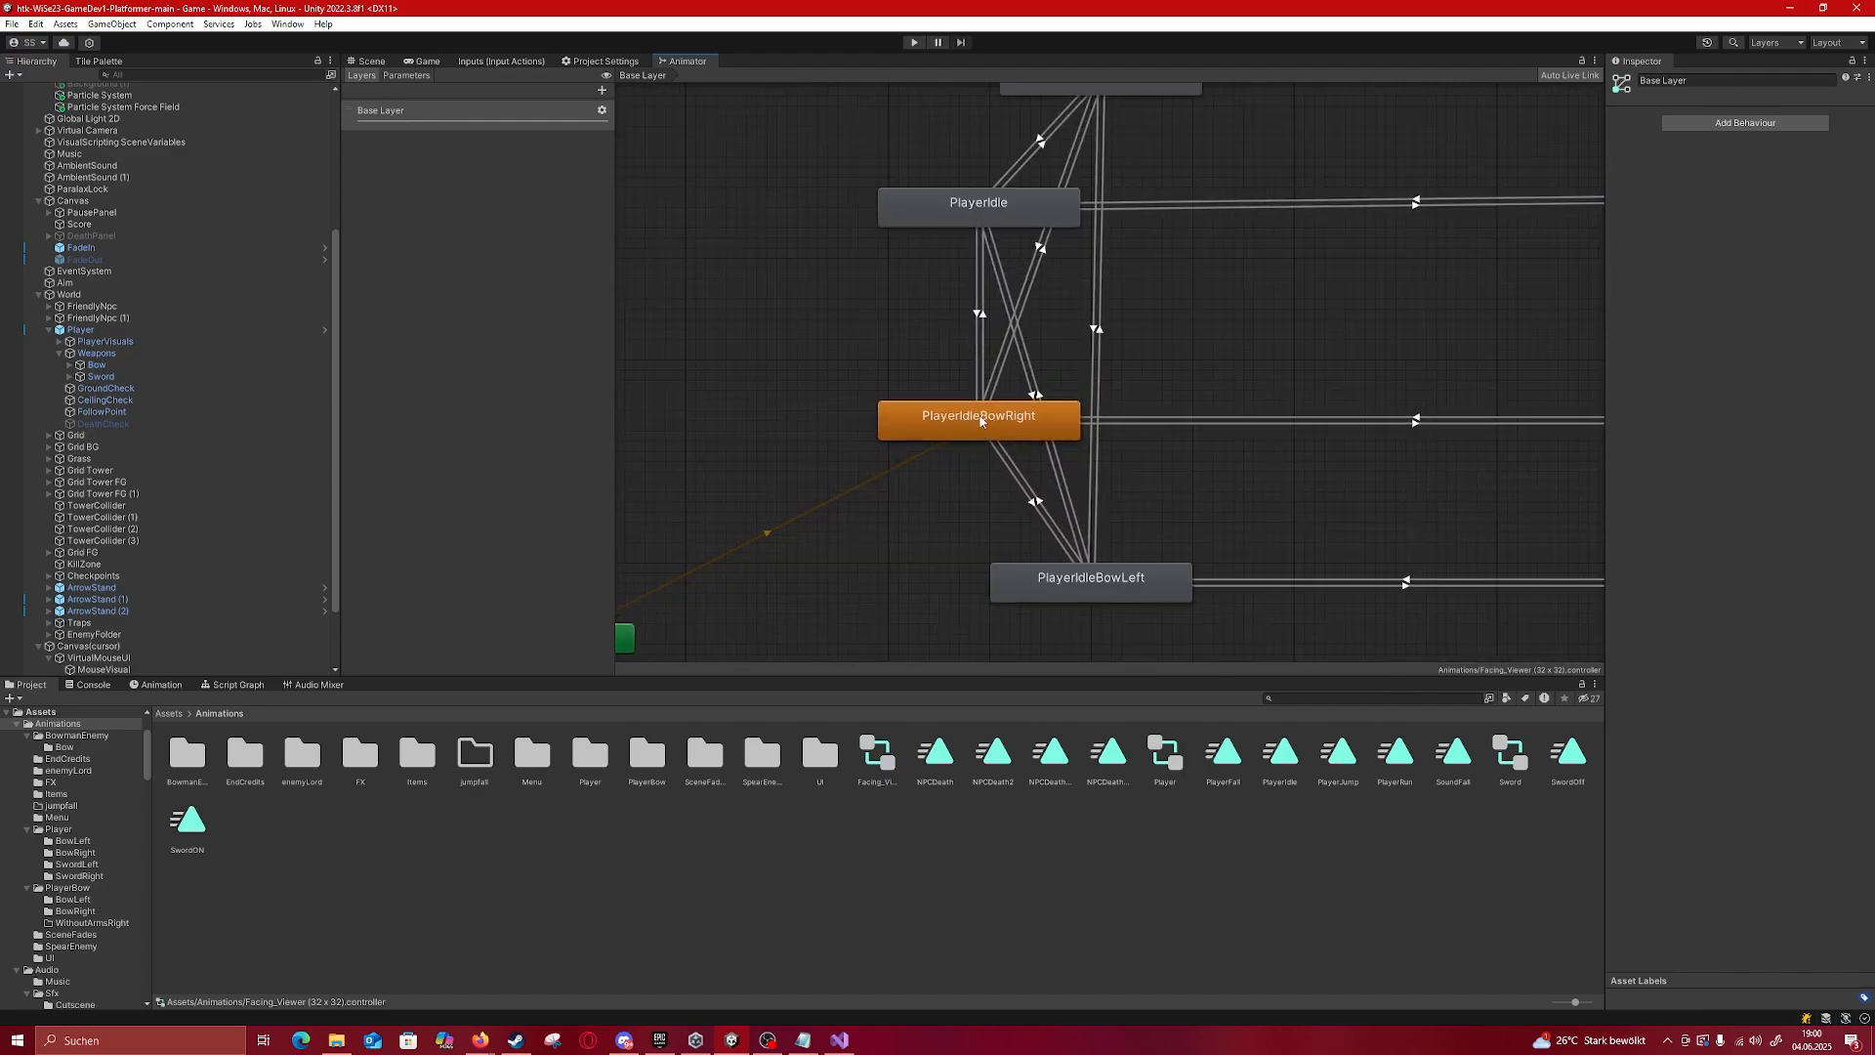
pyautogui.scroll(-5, 1010, 493)
pyautogui.scroll(-1, 1010, 493)
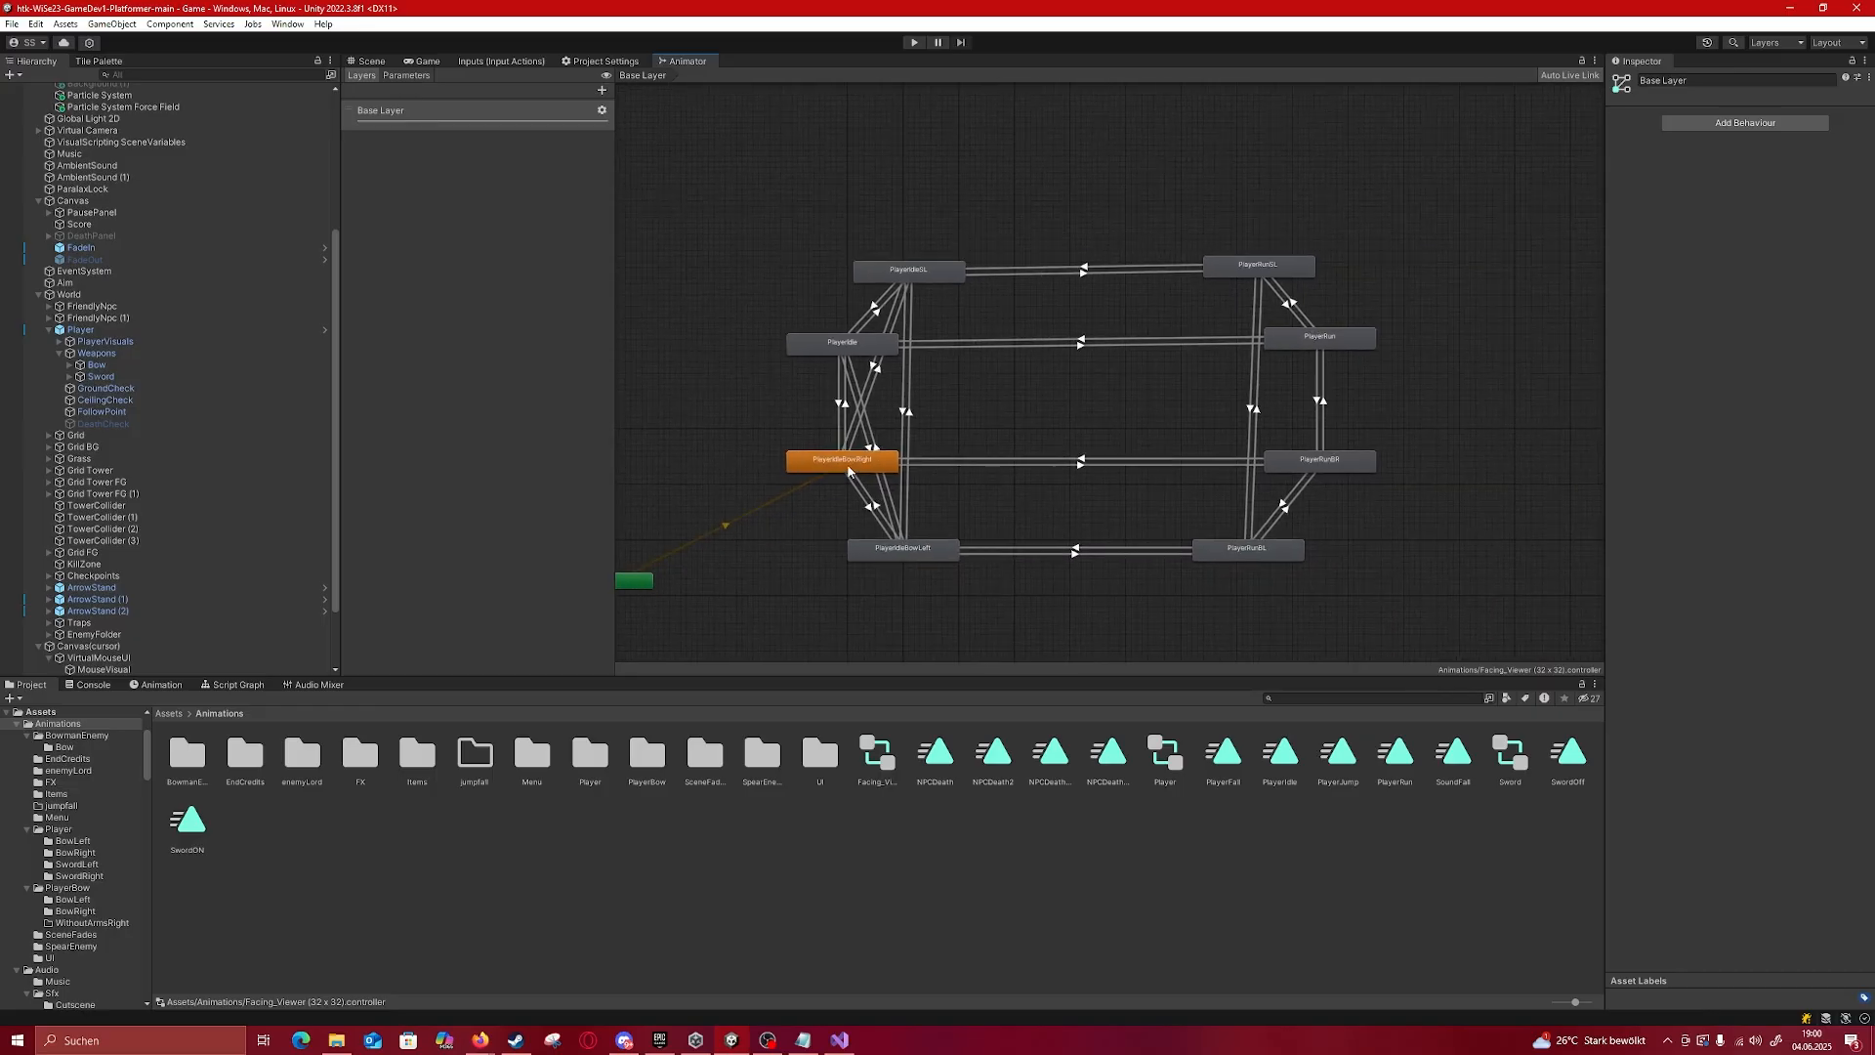
# Step: Select the default PlayerIdleBowRight state and inspect its motion and transitions within the idle and run group
pyautogui.scroll(5, 879, 463)
pyautogui.click(811, 459)
pyautogui.moveTo(728, 545); pyautogui.dragTo(856, 519, button='middle')
pyautogui.scroll(-3, 956, 503)
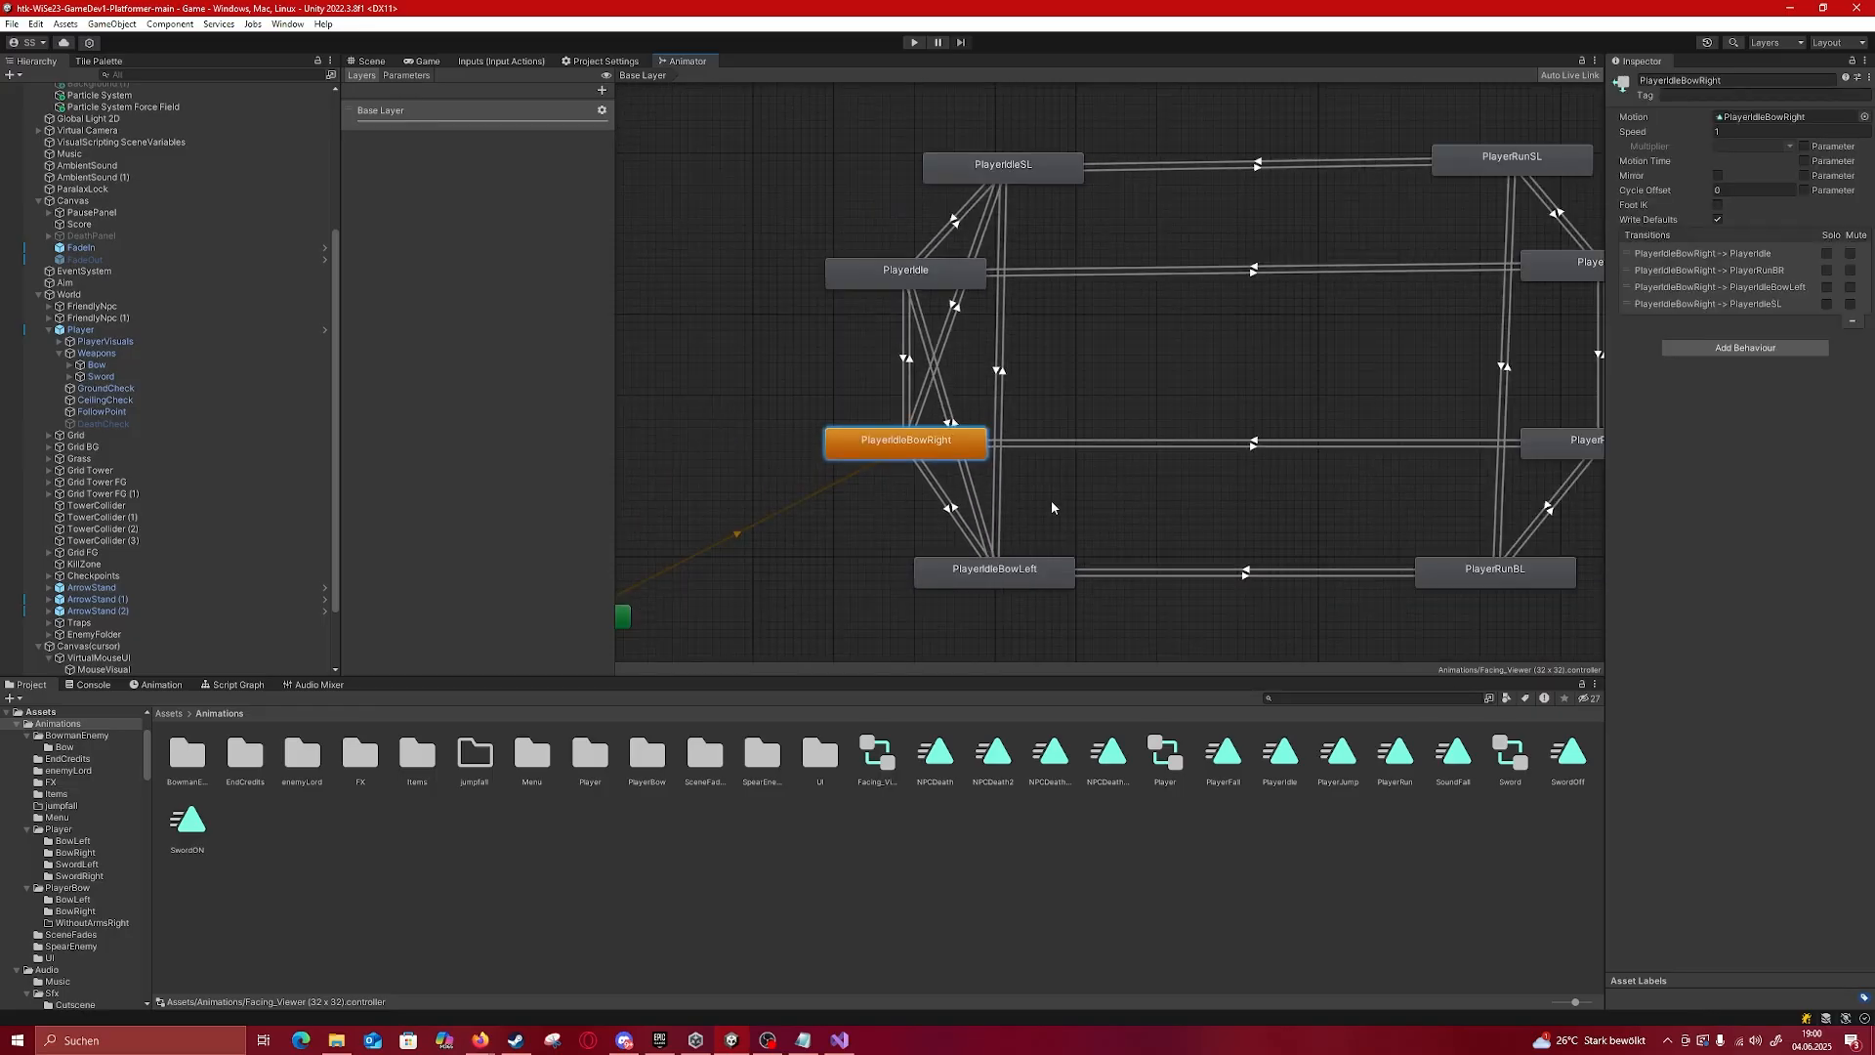
pyautogui.scroll(-1, 947, 464)
pyautogui.moveTo(1123, 479); pyautogui.dragTo(1041, 502, button='middle')
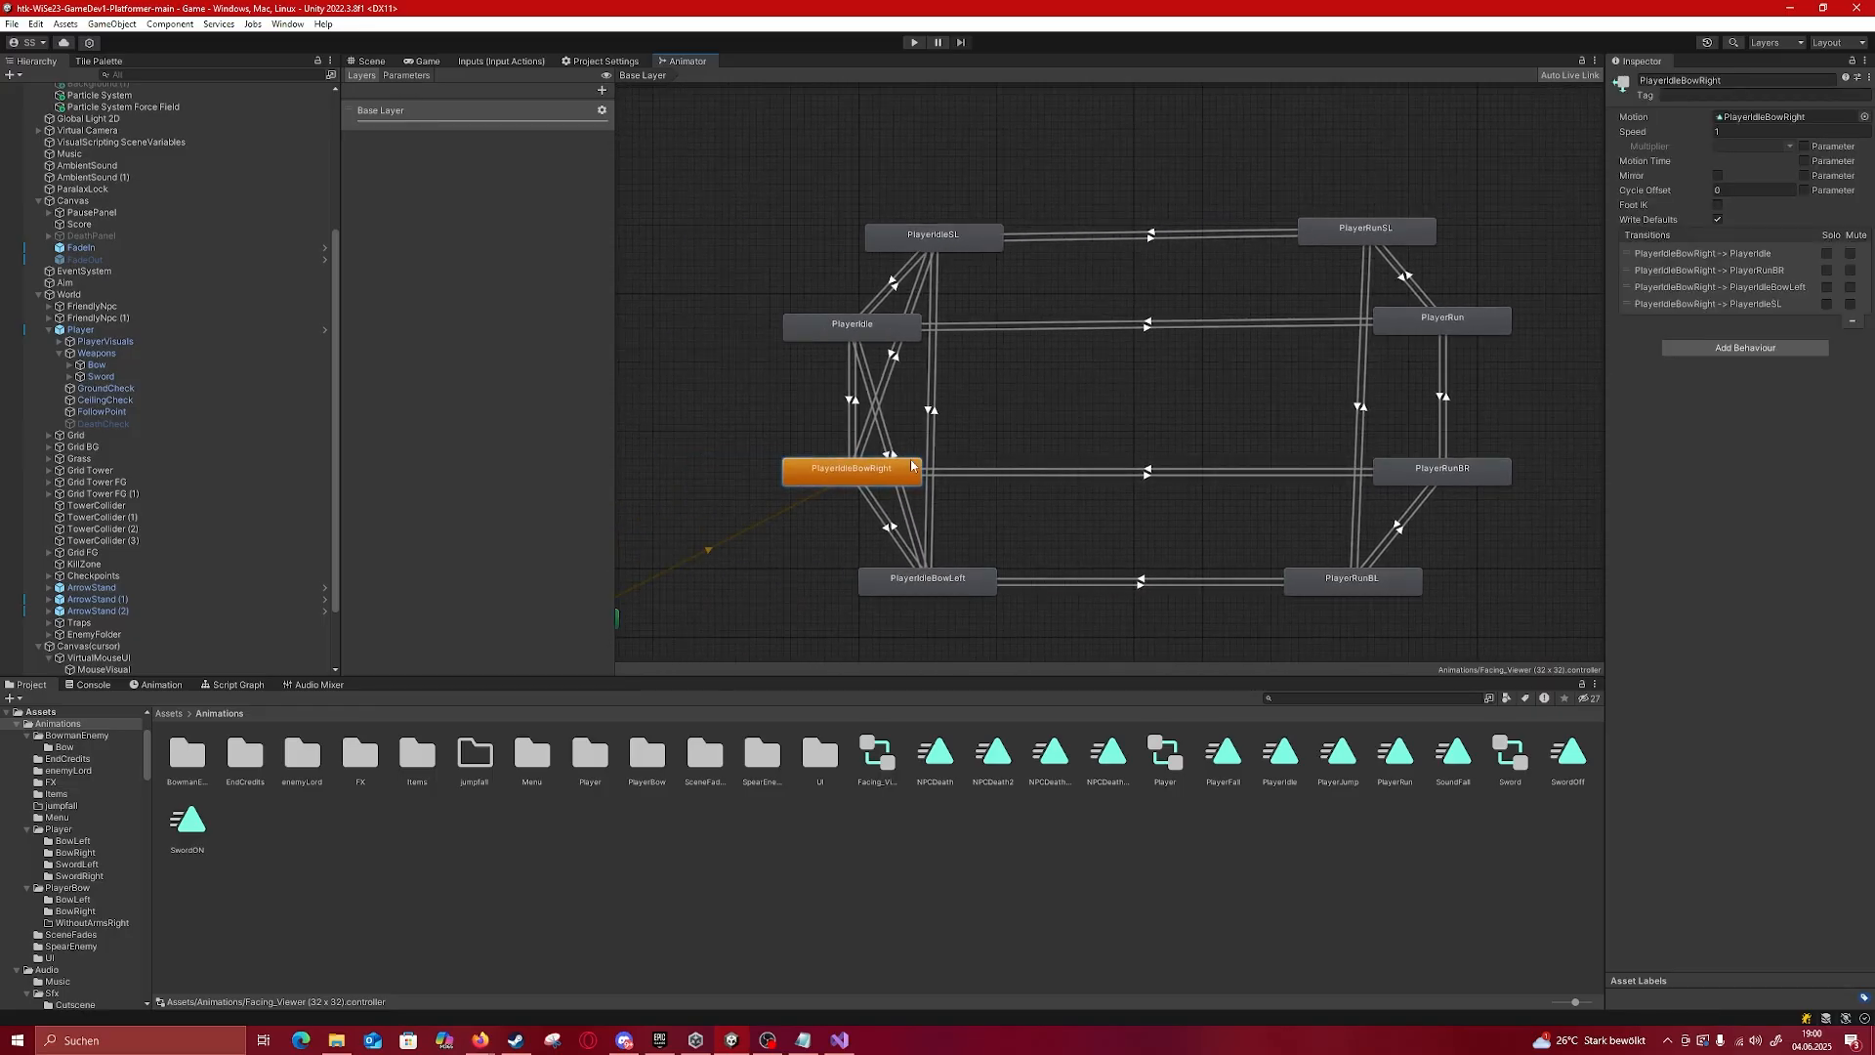
# Step: Compare the settings and transitions of the PlayerIdle, PlayerIdleBowRight, PlayerIdleBowLeft, PlayerIdleSL, PlayerRunBR and PlayerRun states
pyautogui.click(872, 327)
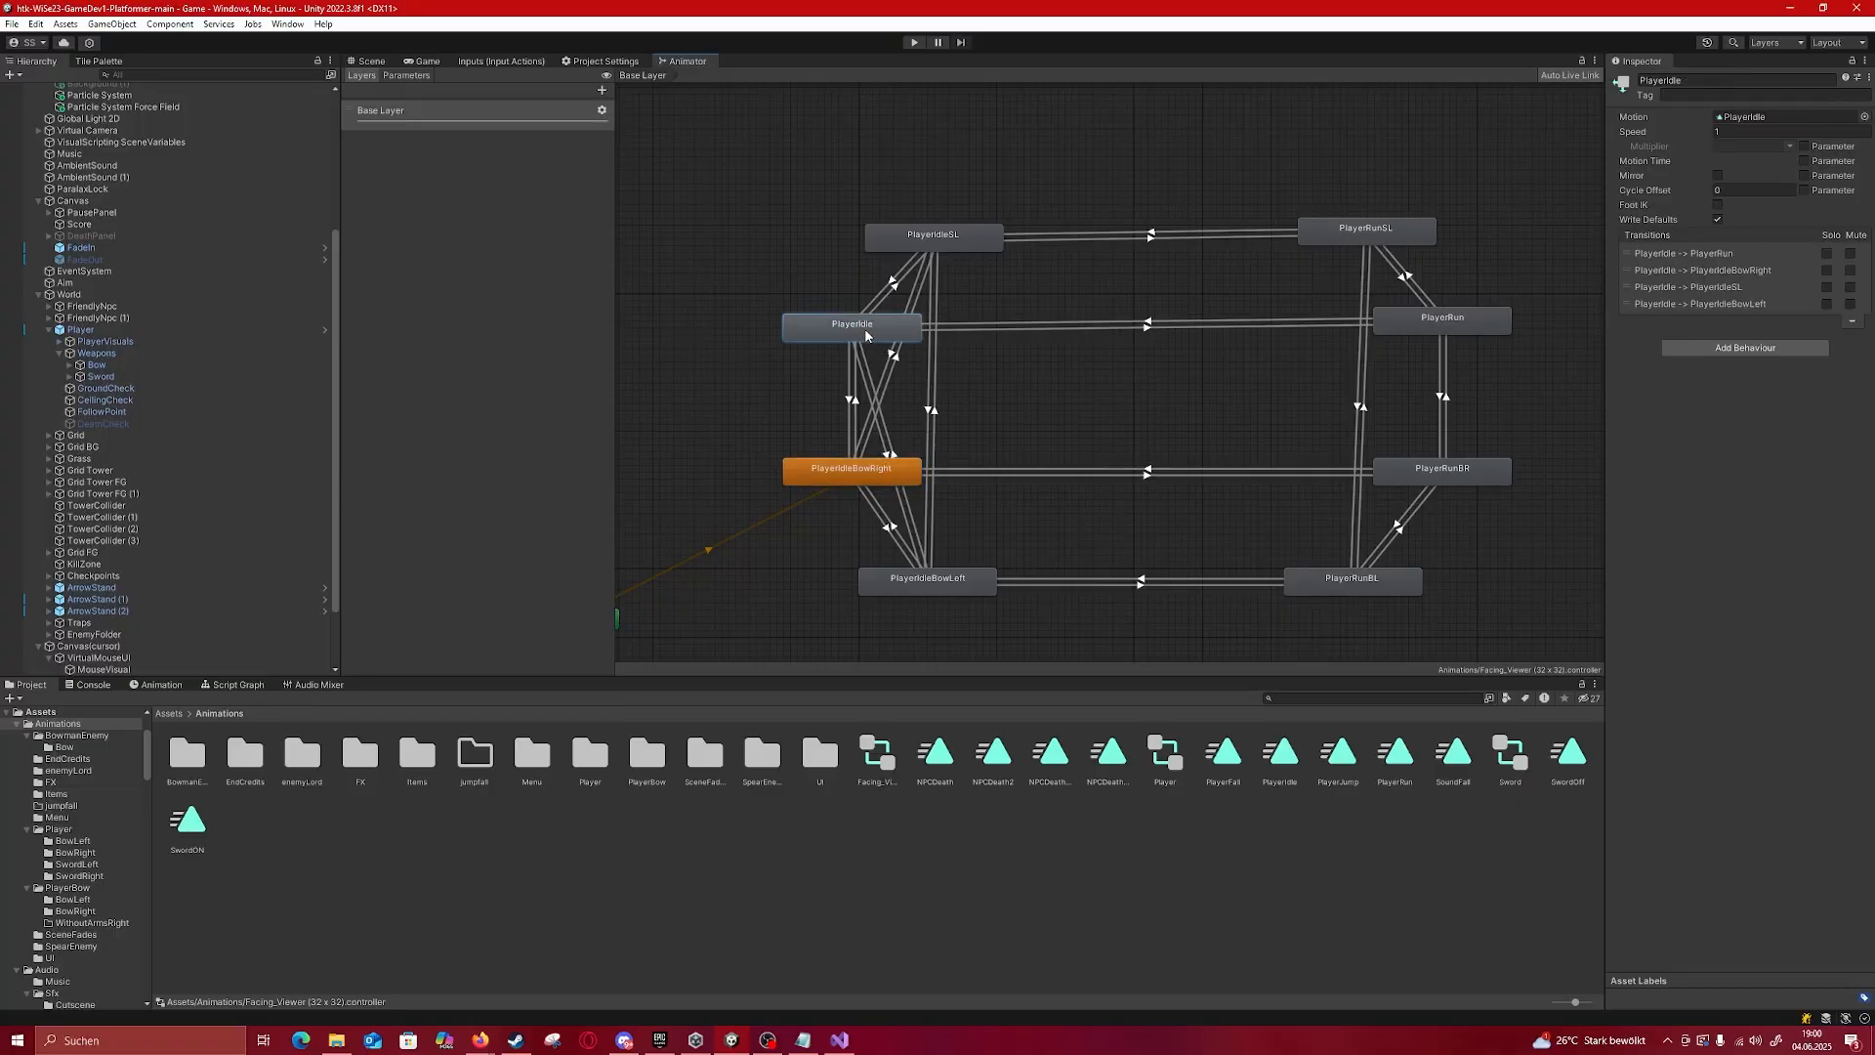
pyautogui.click(876, 481)
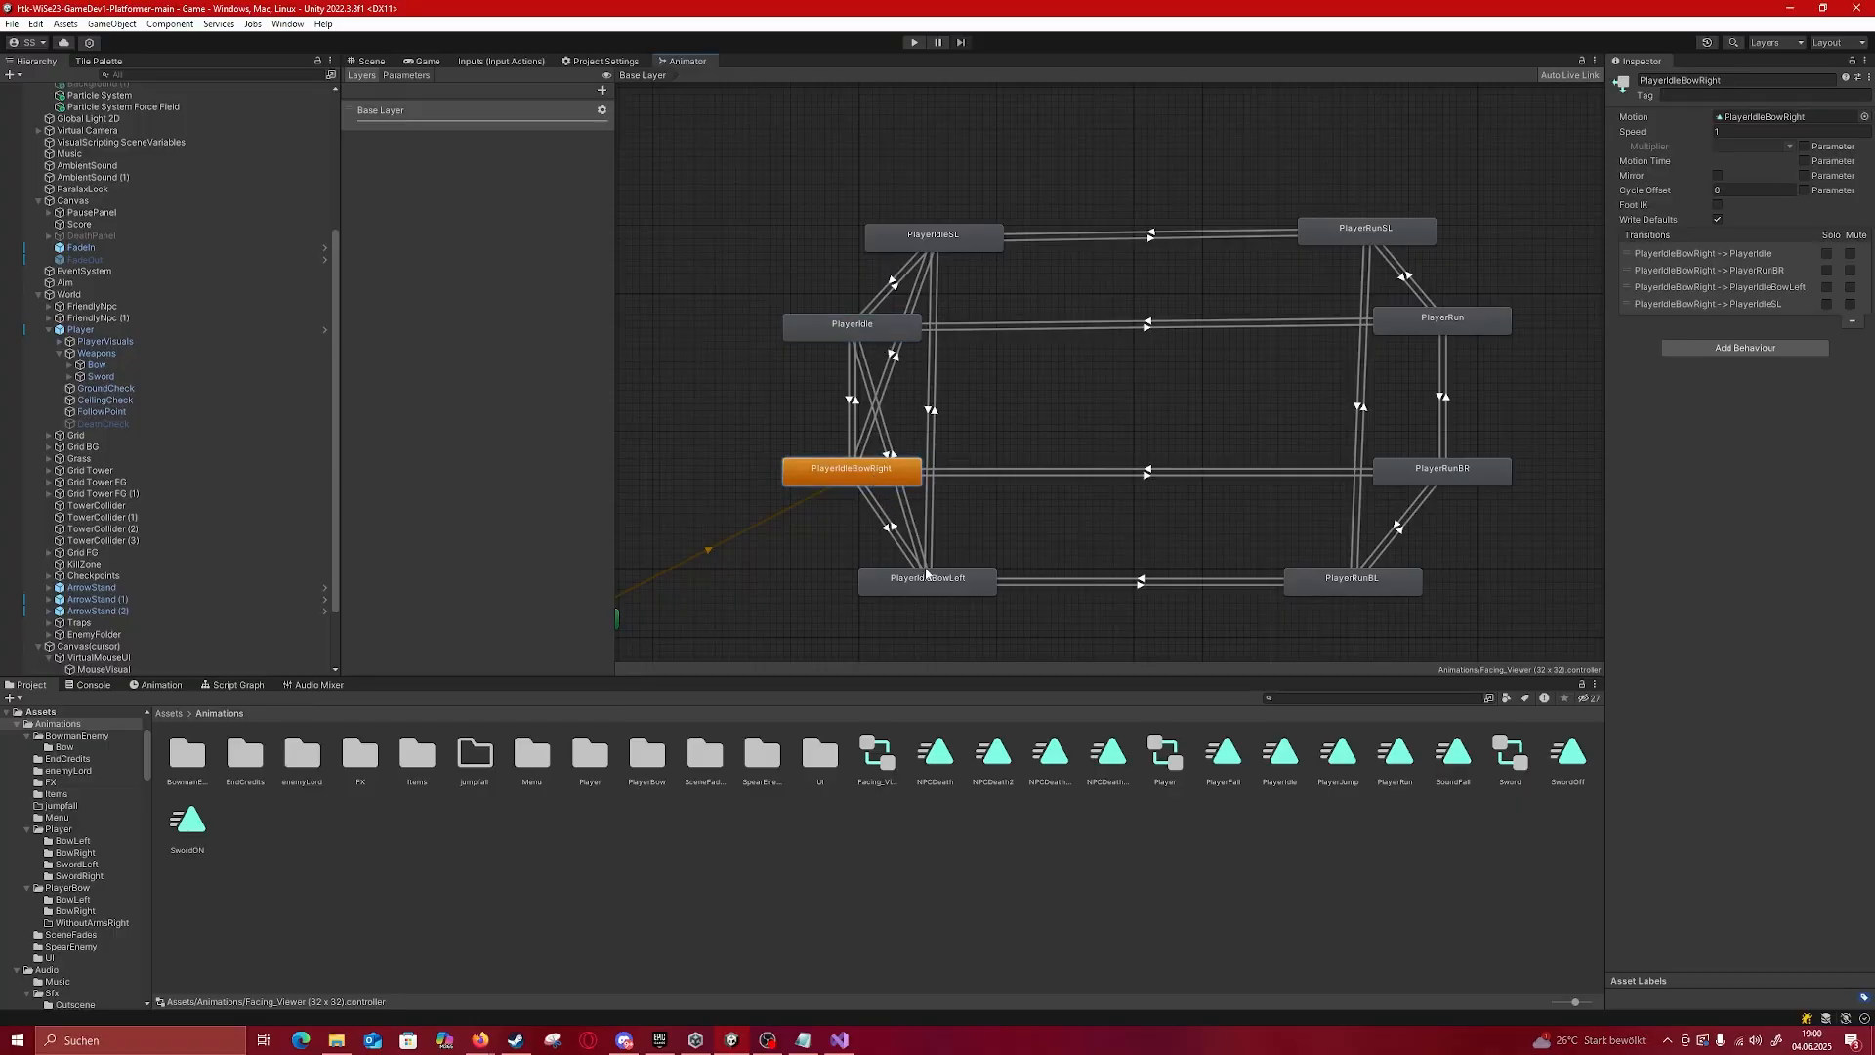
pyautogui.click(954, 587)
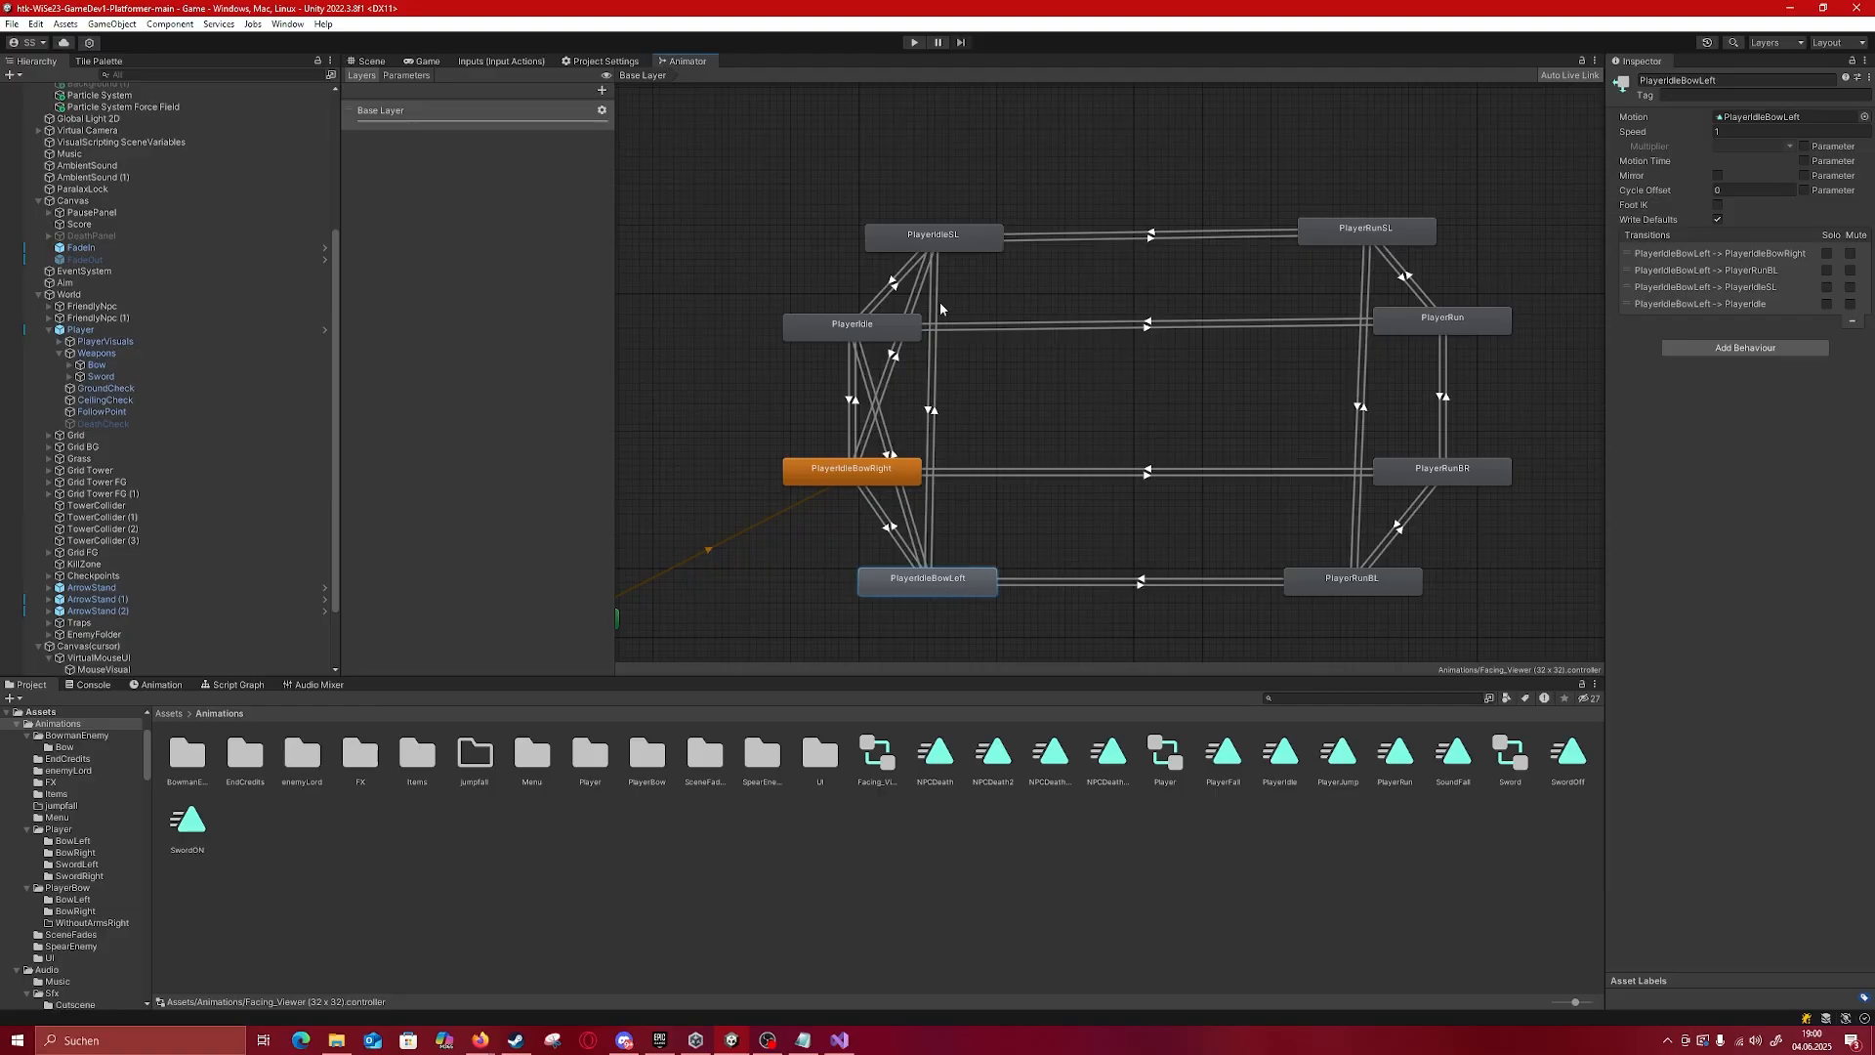
pyautogui.click(950, 252)
pyautogui.click(1448, 480)
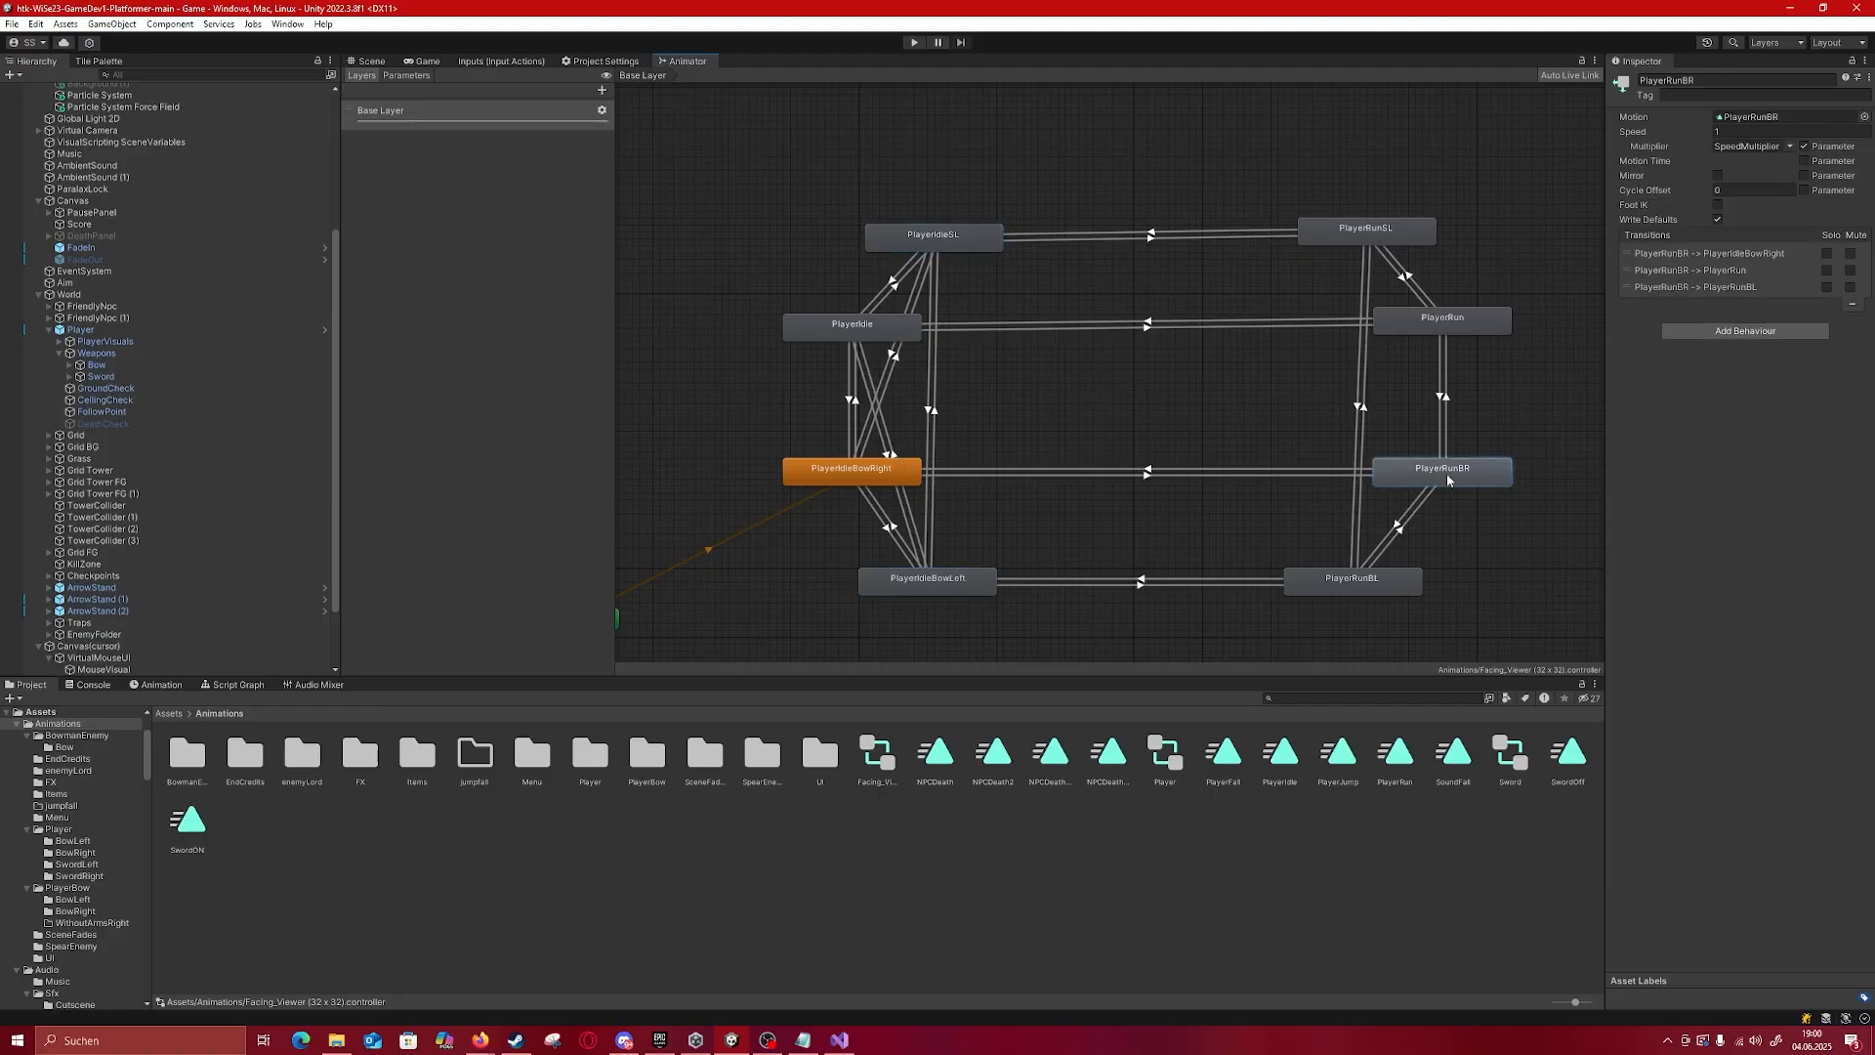
pyautogui.click(1430, 330)
pyautogui.click(896, 328)
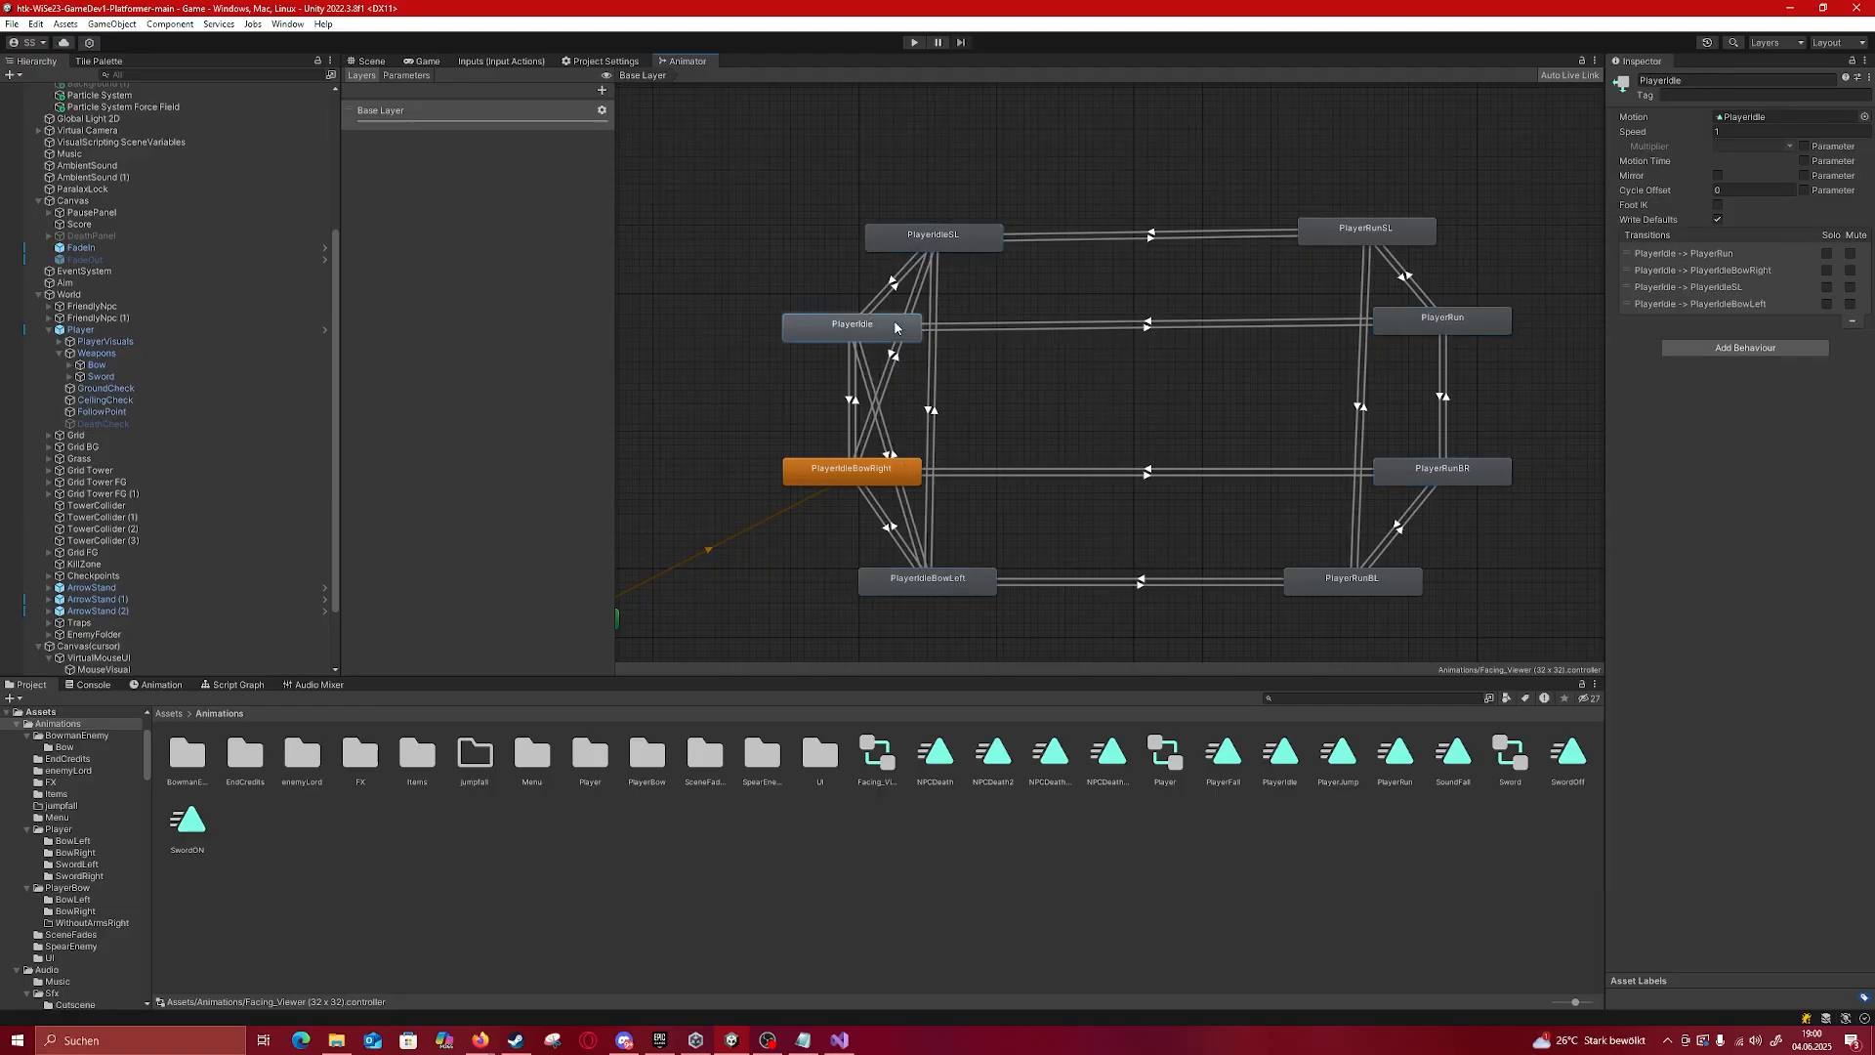
# Step: Examine the transition network below the idle and run group, from the Any State node up to the DeadLeft and AttackLeft states
pyautogui.moveTo(880, 466)
pyautogui.mouseDown()
pyautogui.moveTo(921, 471)
pyautogui.moveTo(874, 479)
pyautogui.mouseUp()
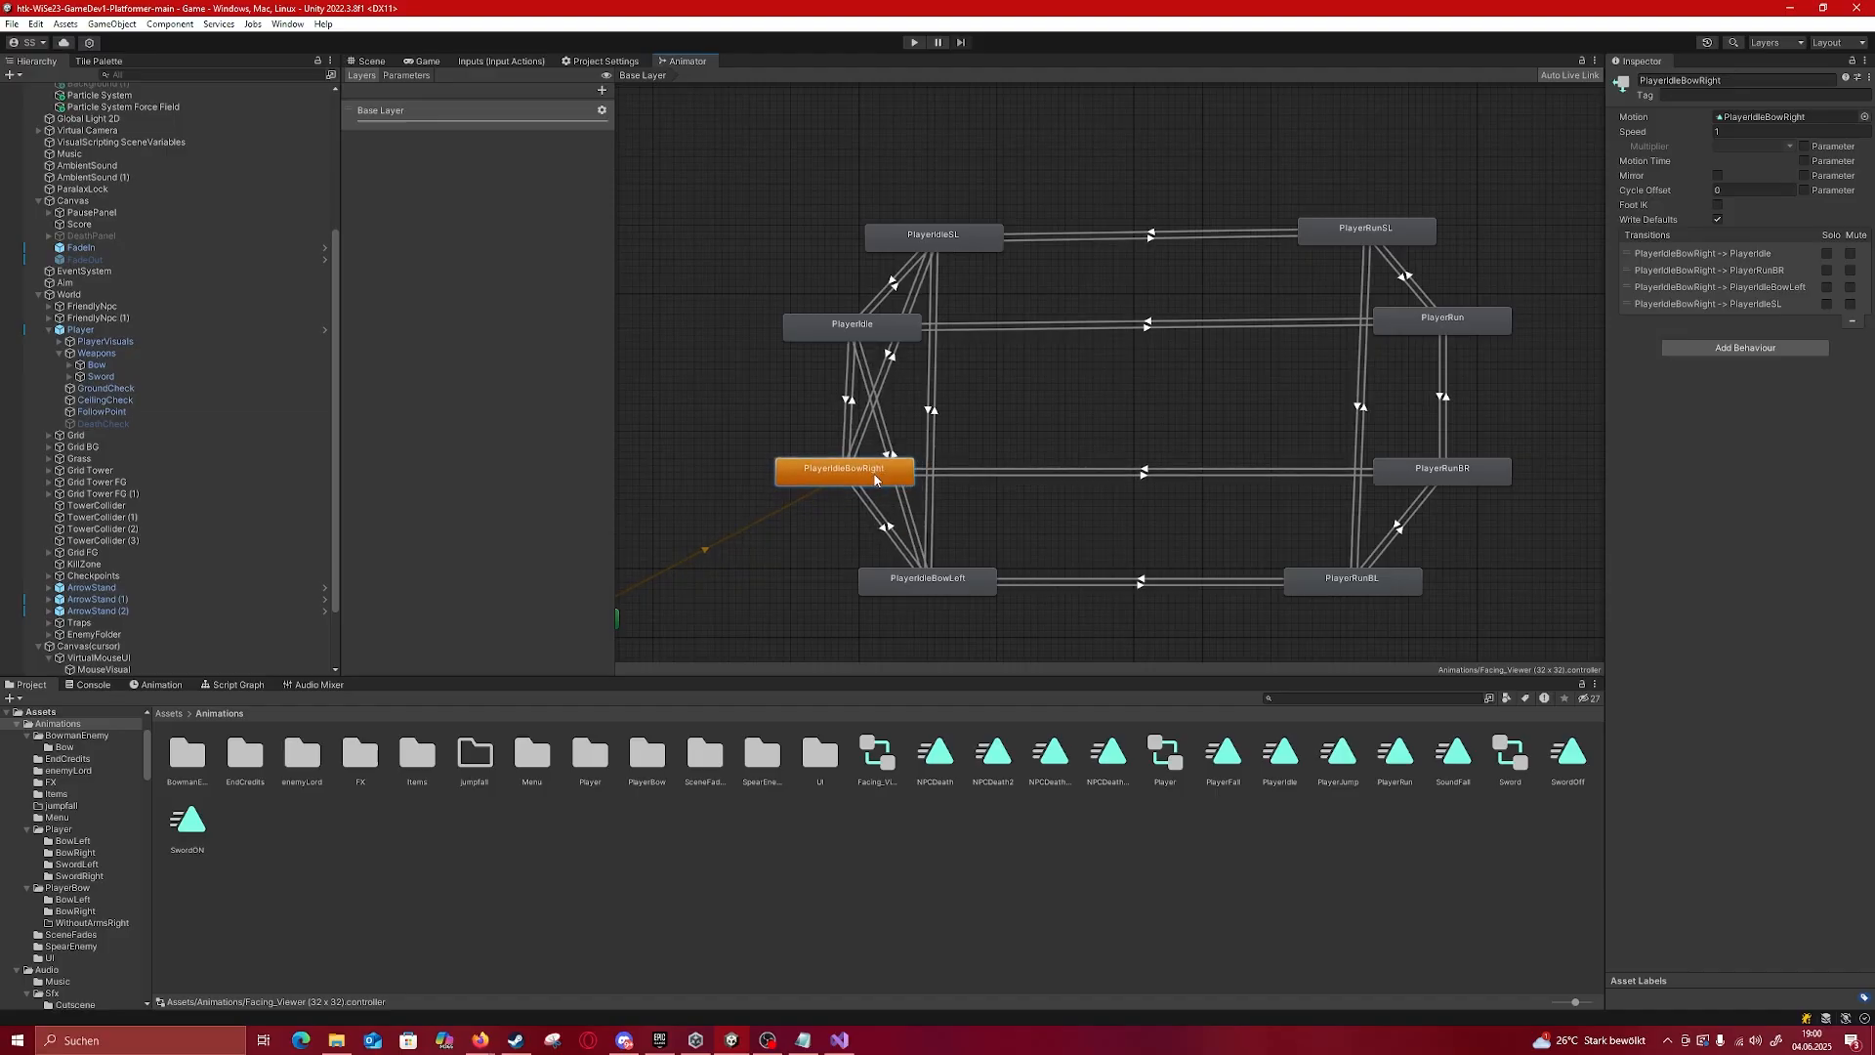
pyautogui.click(1130, 521)
pyautogui.scroll(-5, 1116, 524)
pyautogui.scroll(5, 942, 510)
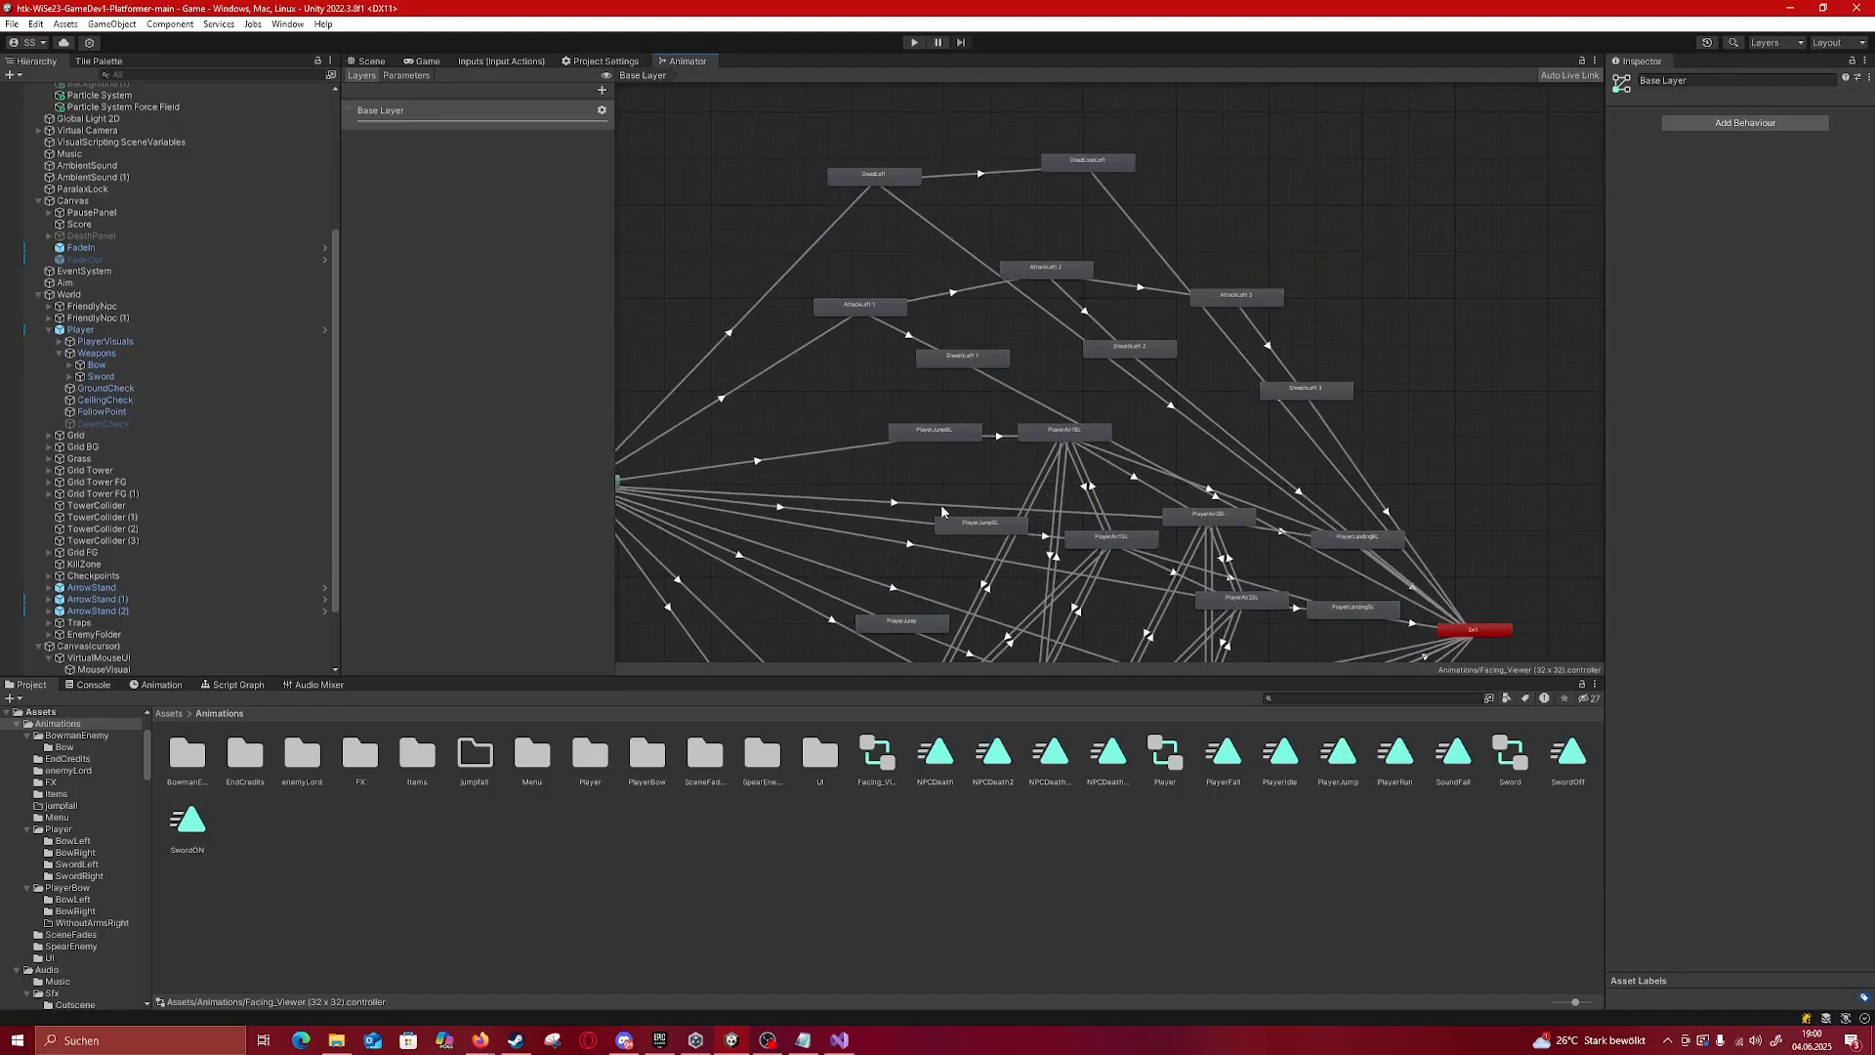
pyautogui.scroll(-5, 1012, 342)
pyautogui.moveTo(942, 511); pyautogui.dragTo(924, 554, button='middle')
pyautogui.scroll(4, 990, 445)
pyautogui.scroll(-1, 926, 553)
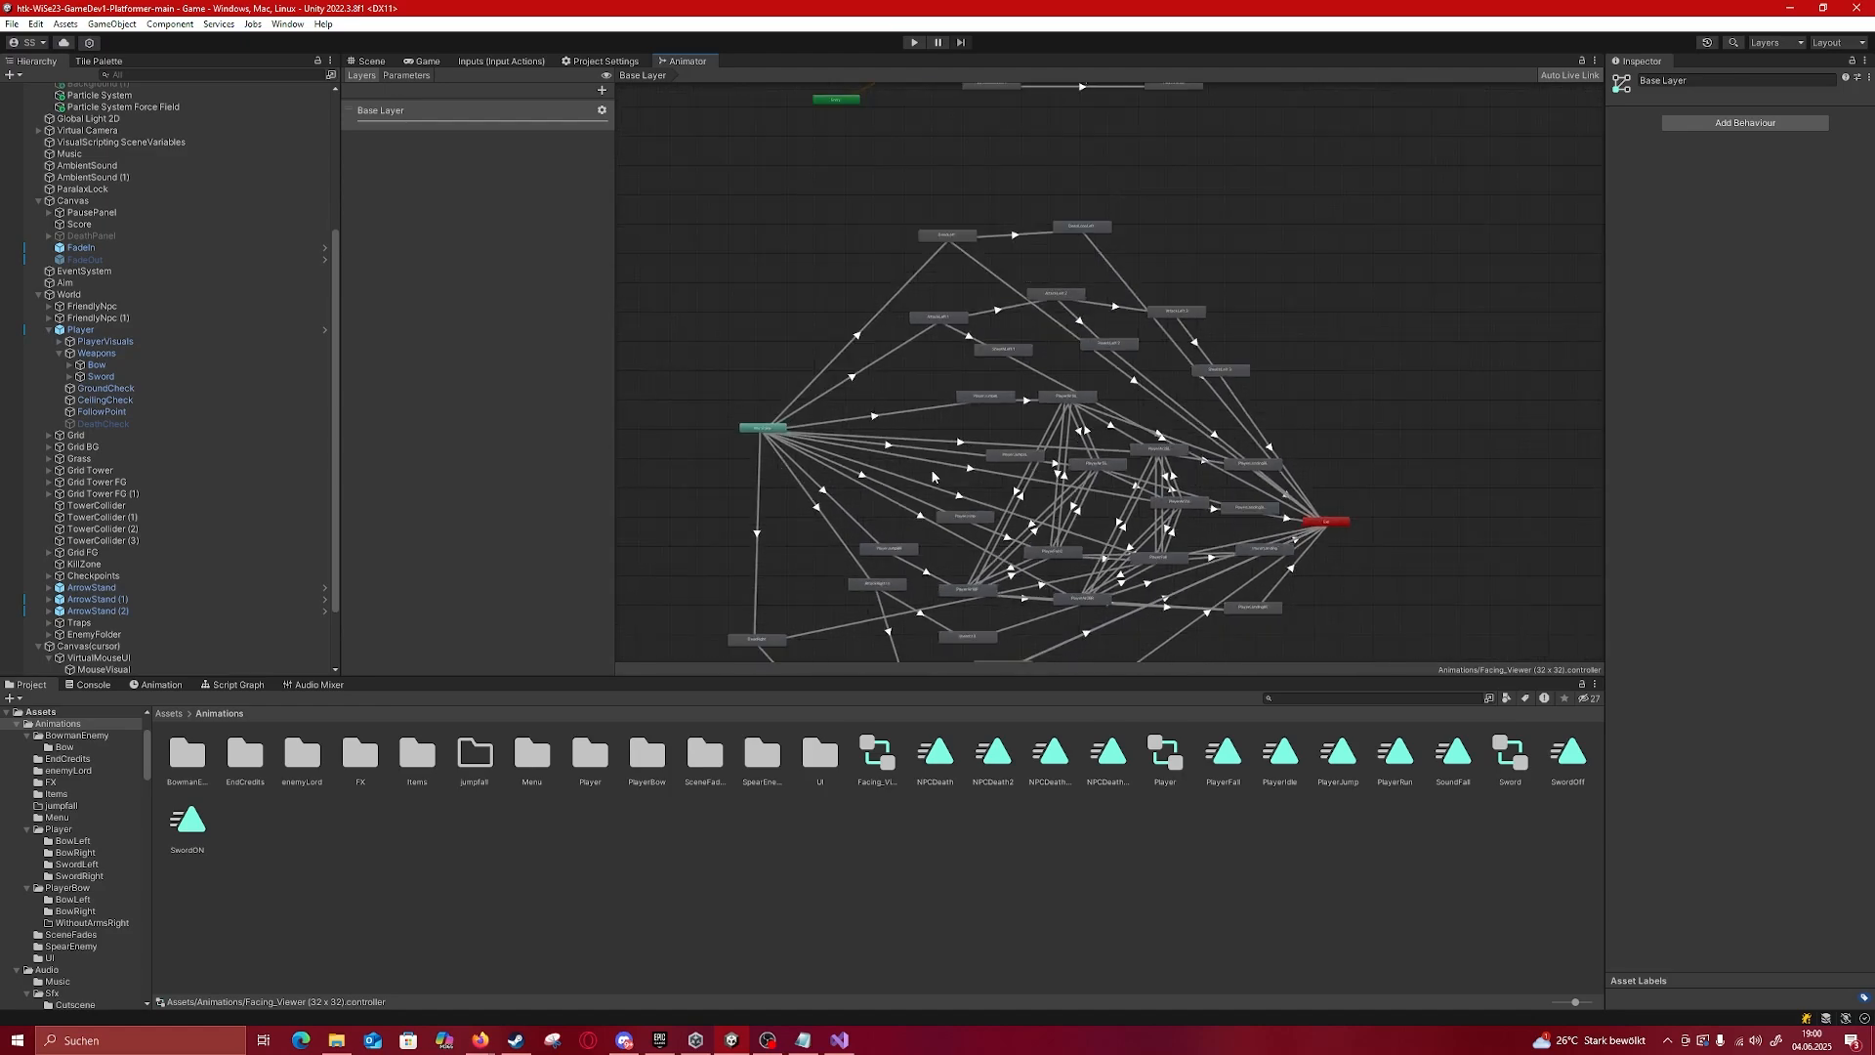
pyautogui.scroll(6, 900, 418)
pyautogui.moveTo(945, 305); pyautogui.dragTo(849, 440, button='middle')
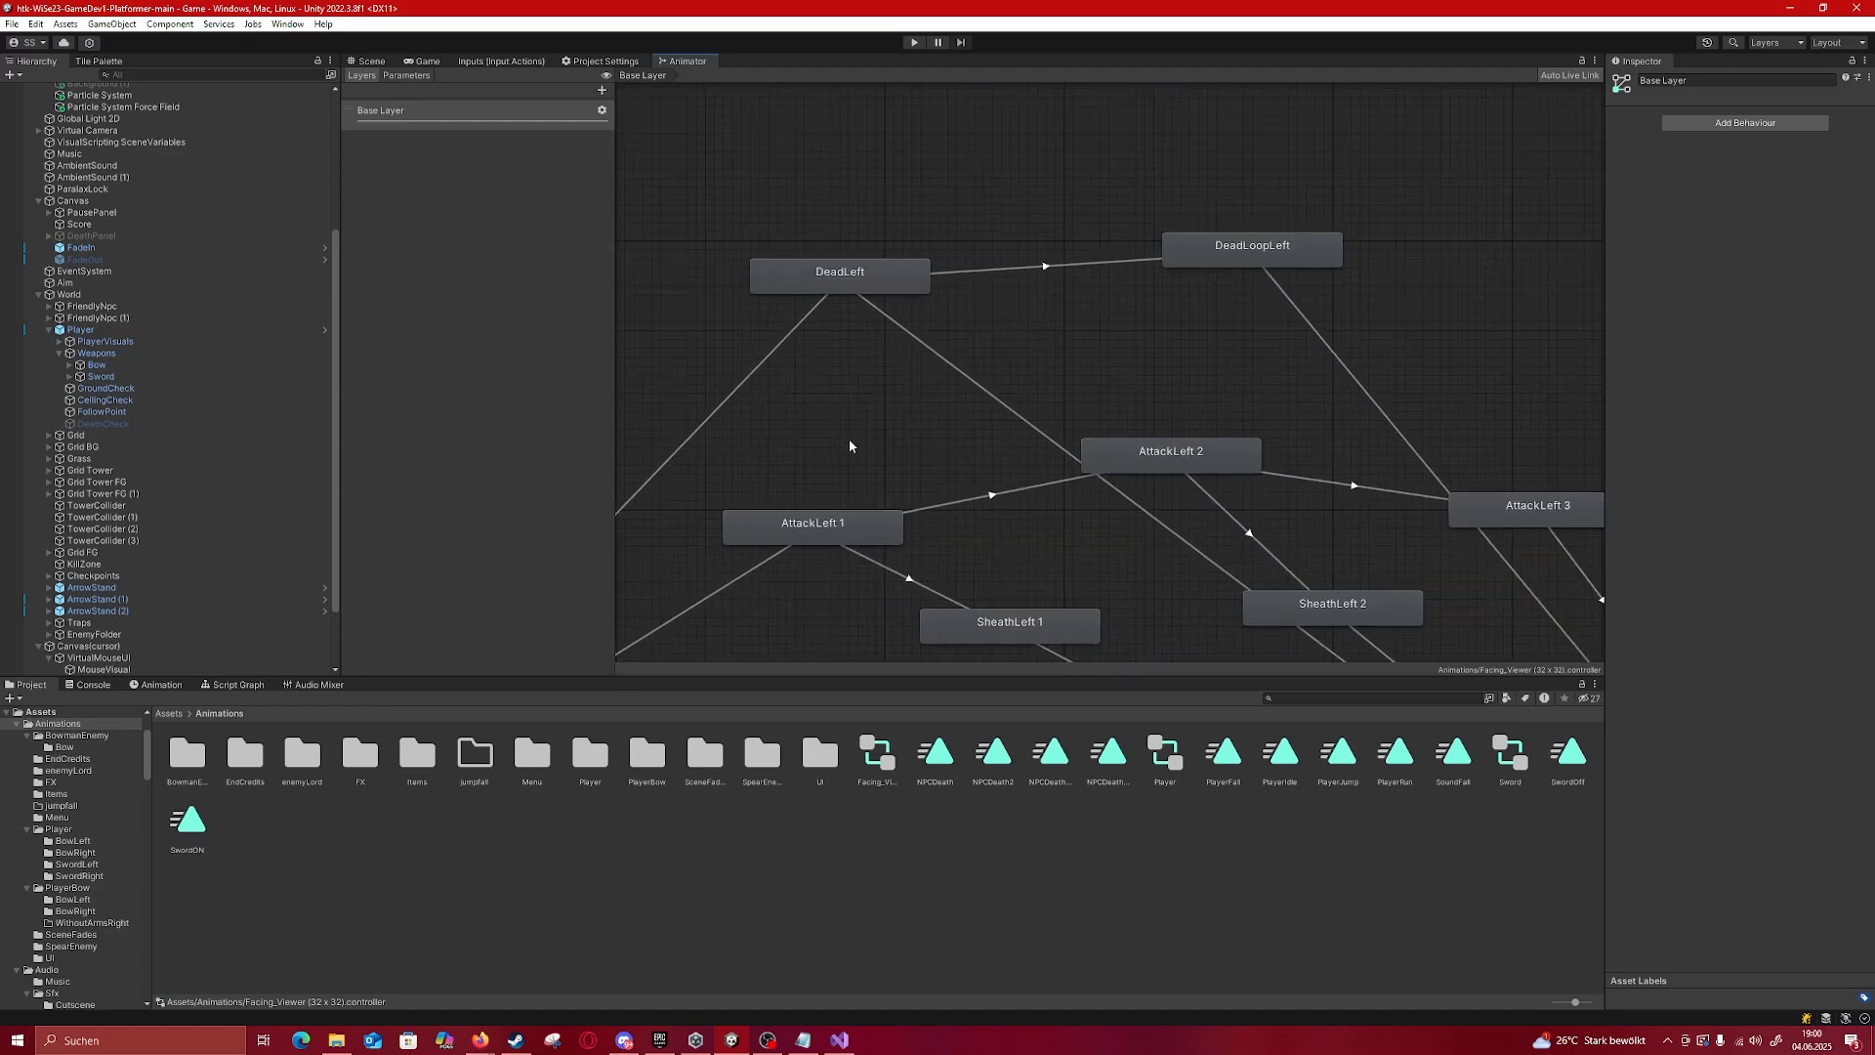
# Step: Inspect the motion and transitions of the DeadLeft state and its DeadRight counterpart
pyautogui.moveTo(808, 213); pyautogui.dragTo(910, 357)
pyautogui.moveTo(693, 199)
pyautogui.mouseDown()
pyautogui.moveTo(957, 332)
pyautogui.moveTo(771, 219)
pyautogui.moveTo(670, 200)
pyautogui.mouseUp()
pyautogui.moveTo(672, 211); pyautogui.dragTo(967, 353)
pyautogui.scroll(-5, 952, 419)
pyautogui.scroll(4, 922, 521)
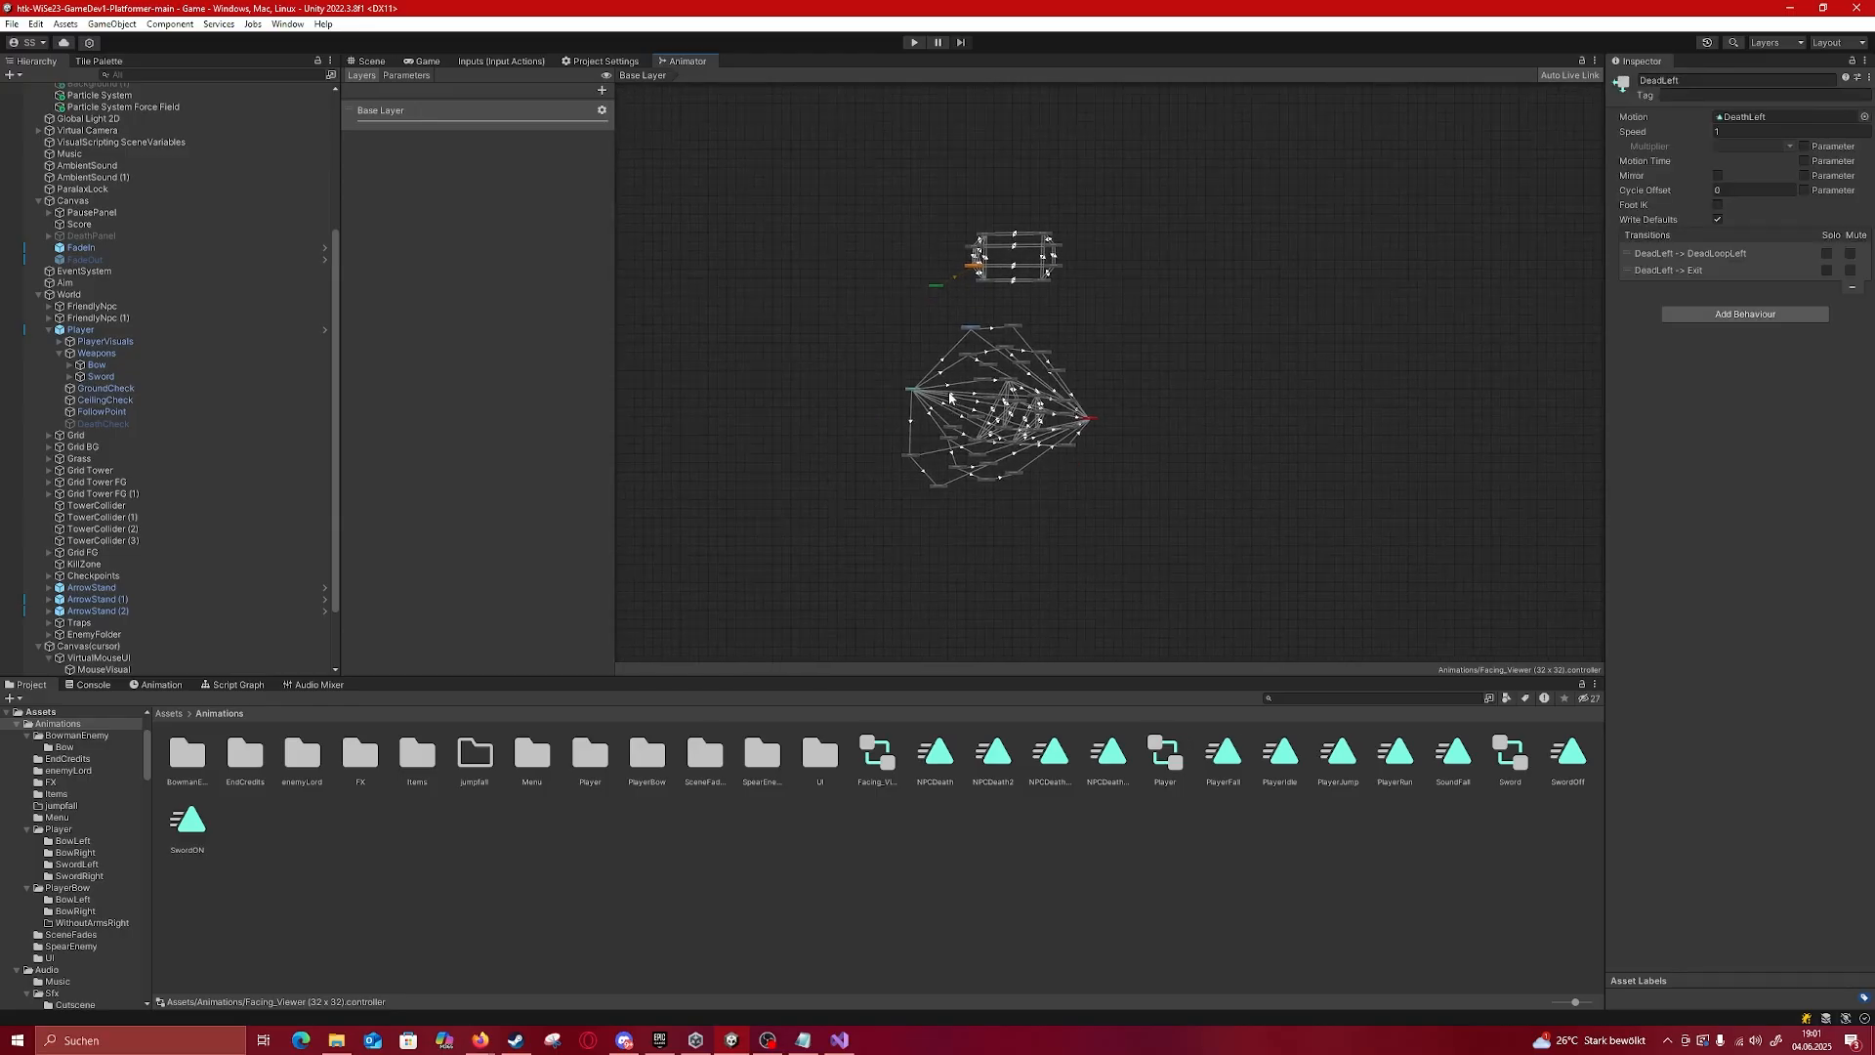
pyautogui.scroll(2, 922, 517)
pyautogui.moveTo(947, 533); pyautogui.dragTo(975, 416, button='middle')
pyautogui.moveTo(780, 399); pyautogui.dragTo(1002, 480)
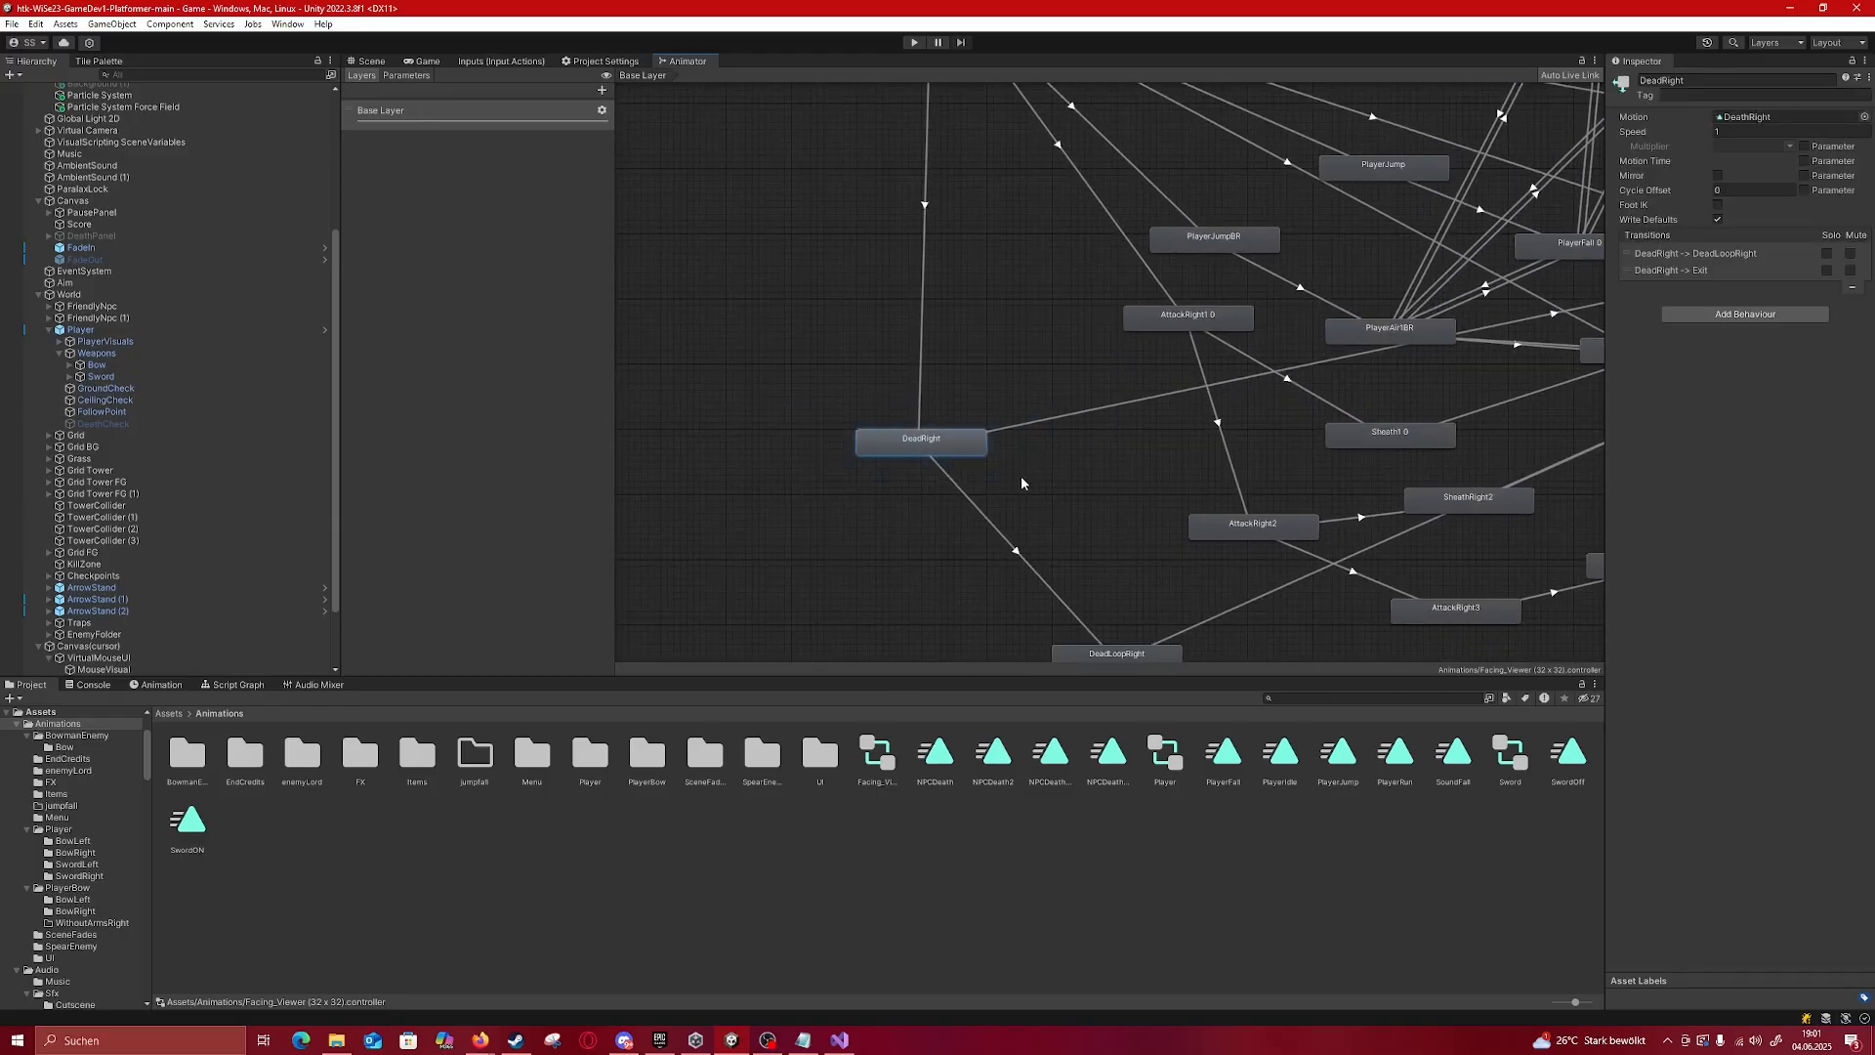
# Step: Compare the left-facing states in the upper part of the network with the right-facing states in its lower part
pyautogui.scroll(-5, 1021, 477)
pyautogui.moveTo(1012, 396); pyautogui.dragTo(821, 626, button='middle')
pyautogui.scroll(5, 969, 367)
pyautogui.moveTo(876, 340); pyautogui.dragTo(911, 362)
pyautogui.scroll(-5, 863, 559)
pyautogui.moveTo(870, 590); pyautogui.dragTo(930, 414, button='middle')
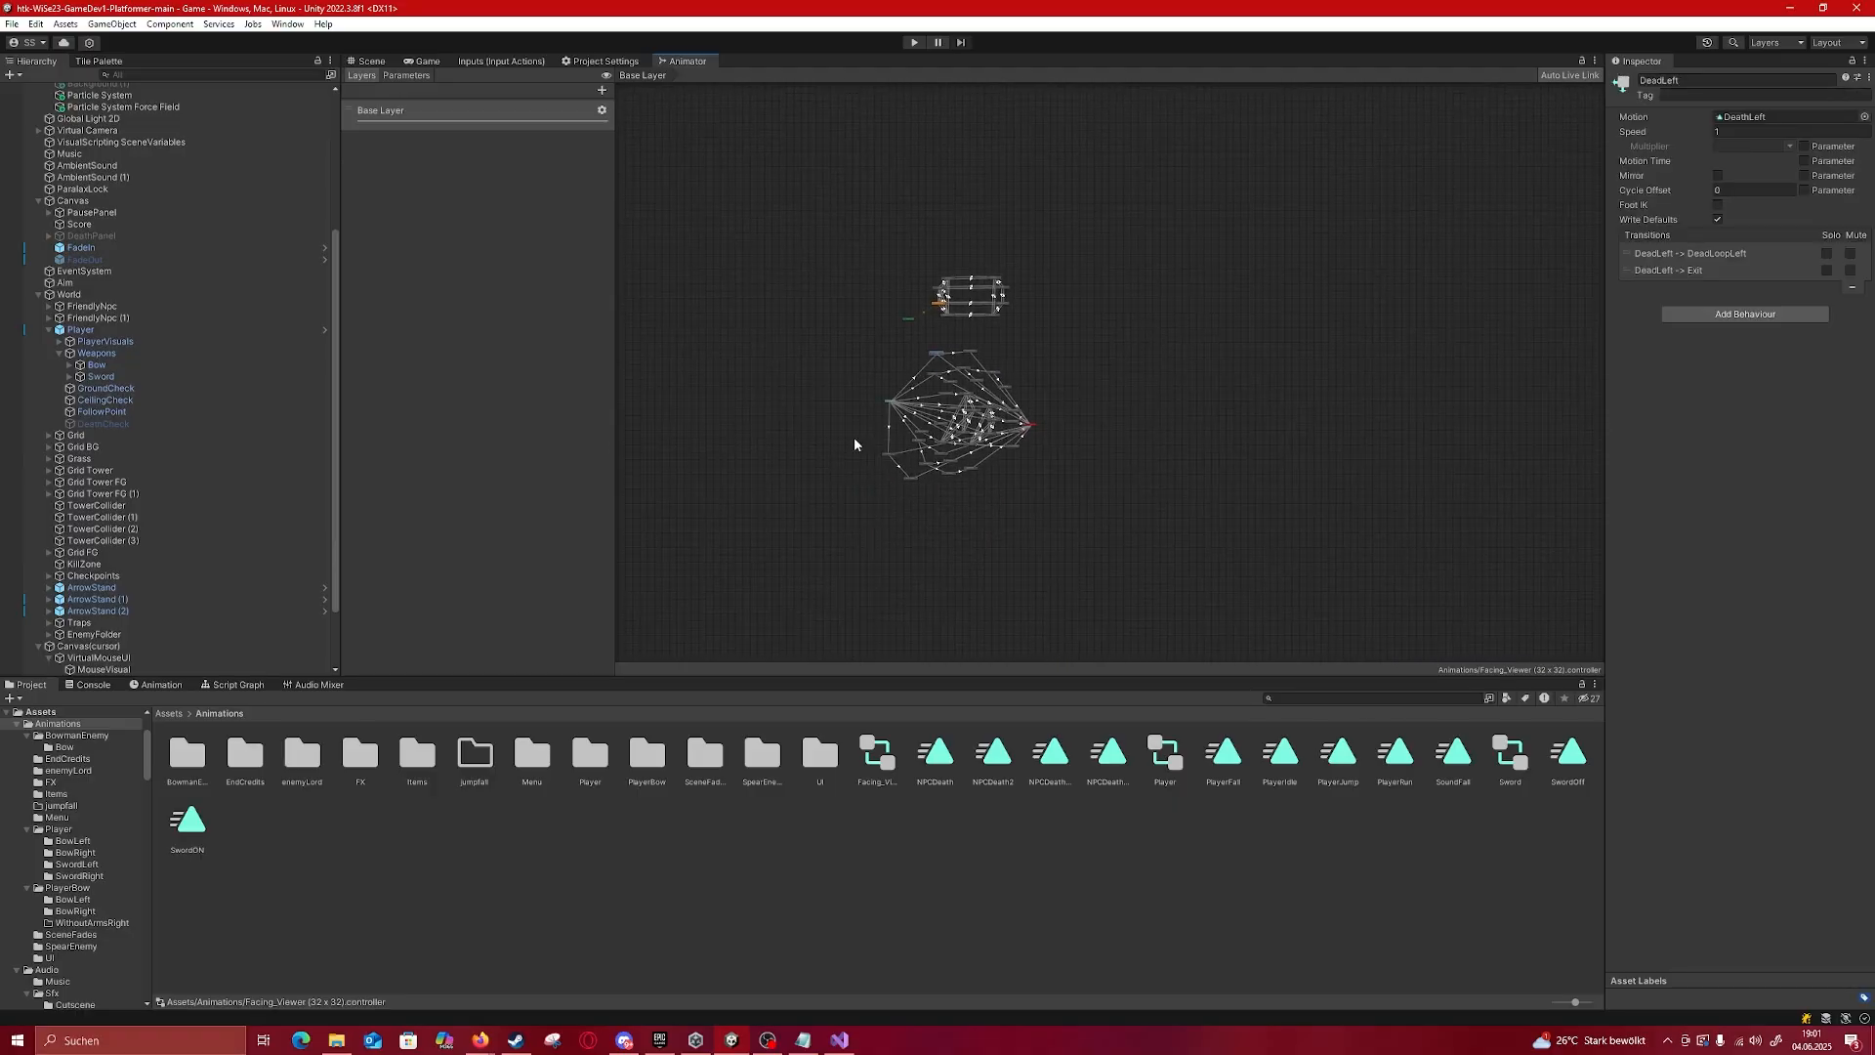
pyautogui.scroll(4, 865, 444)
pyautogui.moveTo(910, 460); pyautogui.dragTo(1034, 533)
pyautogui.moveTo(1034, 533); pyautogui.dragTo(998, 574, button='middle')
pyautogui.scroll(-3, 854, 398)
pyautogui.scroll(5, 930, 490)
pyautogui.scroll(-1, 796, 400)
pyautogui.moveTo(1133, 586); pyautogui.dragTo(795, 412)
pyautogui.moveTo(789, 400); pyautogui.dragTo(1160, 576)
pyautogui.scroll(-2, 1162, 579)
pyautogui.moveTo(1162, 566); pyautogui.dragTo(769, 631, button='middle')
pyautogui.scroll(-5, 937, 450)
pyautogui.scroll(-1, 1111, 352)
pyautogui.moveTo(964, 132); pyautogui.dragTo(843, 360, button='middle')
pyautogui.scroll(6, 843, 359)
# Step: Inspect the AttackLeft 1, AttackLeft 2 and AttackLeft 3 combo states in sequence
pyautogui.moveTo(777, 328); pyautogui.dragTo(1057, 394)
pyautogui.moveTo(1056, 394); pyautogui.dragTo(748, 409, button='middle')
pyautogui.moveTo(855, 252); pyautogui.dragTo(1038, 333)
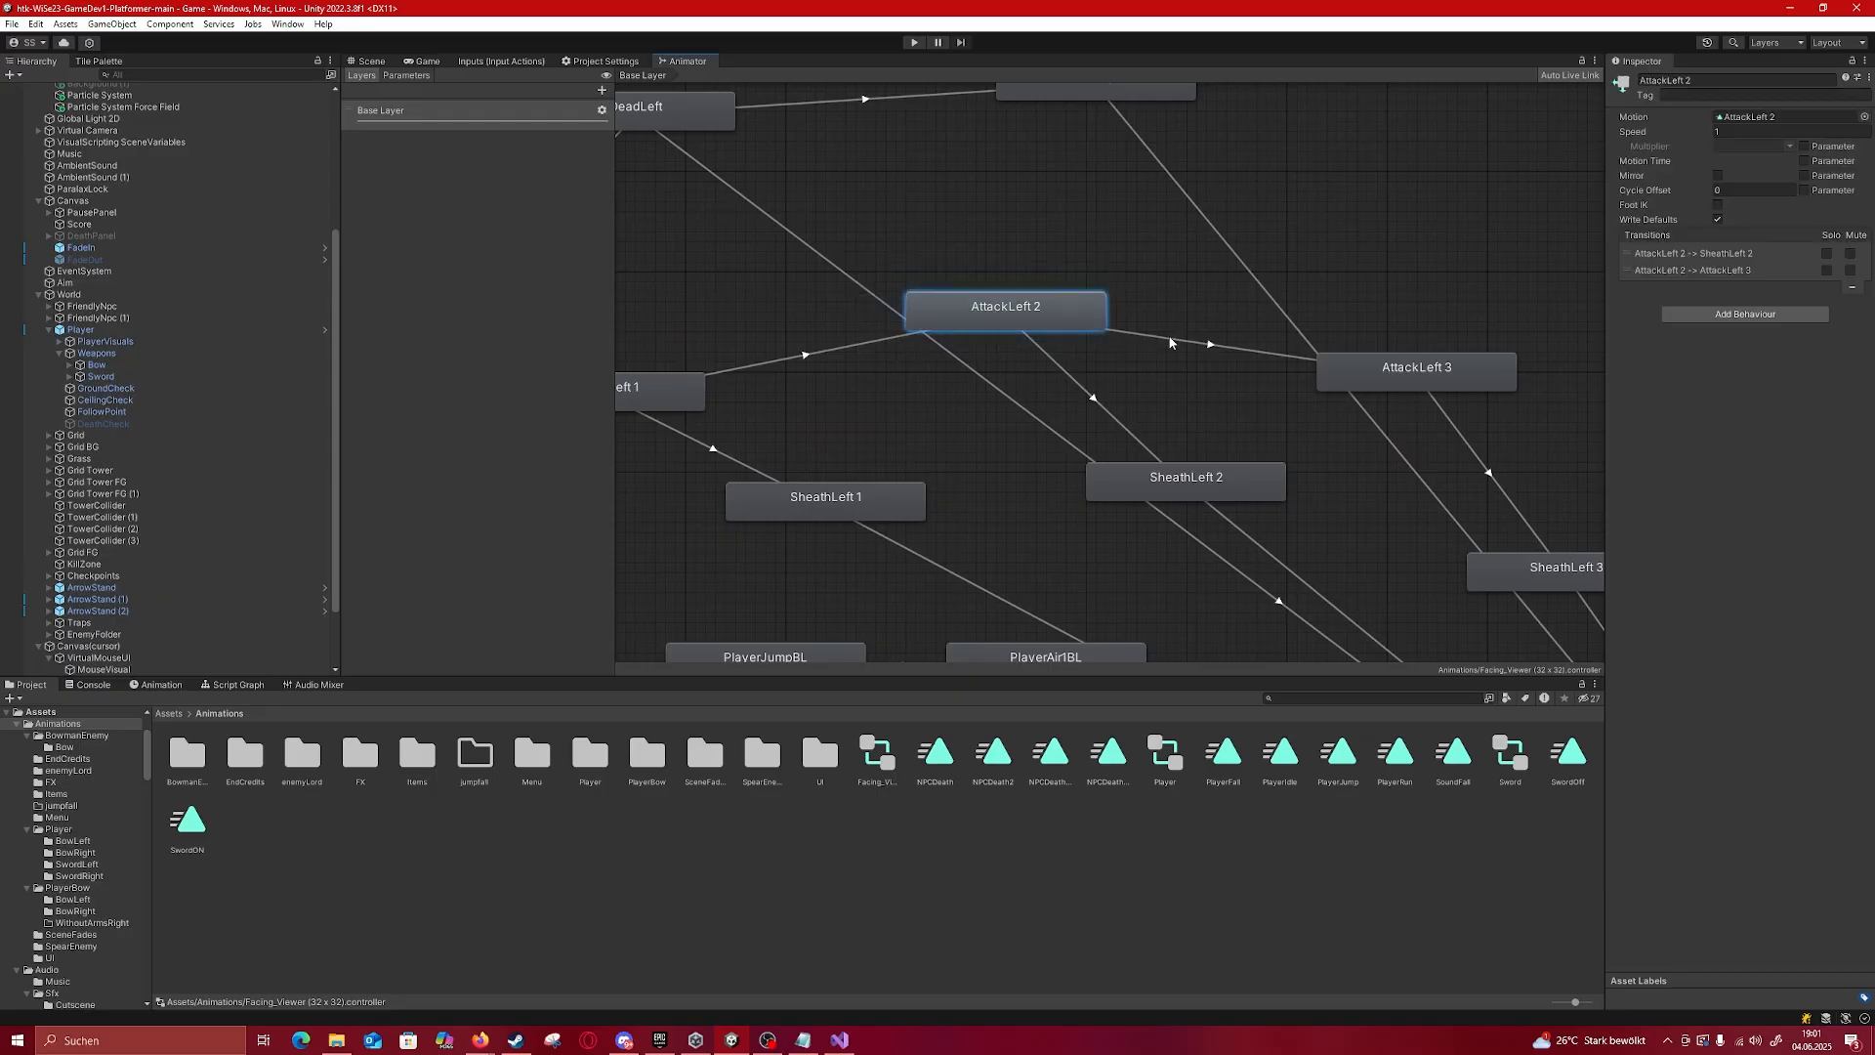
pyautogui.moveTo(1271, 311); pyautogui.dragTo(1042, 314, button='middle')
pyautogui.moveTo(1042, 312); pyautogui.dragTo(1293, 414)
pyautogui.scroll(-3, 1076, 448)
pyautogui.moveTo(761, 485); pyautogui.dragTo(925, 428, button='middle')
pyautogui.scroll(5, 925, 428)
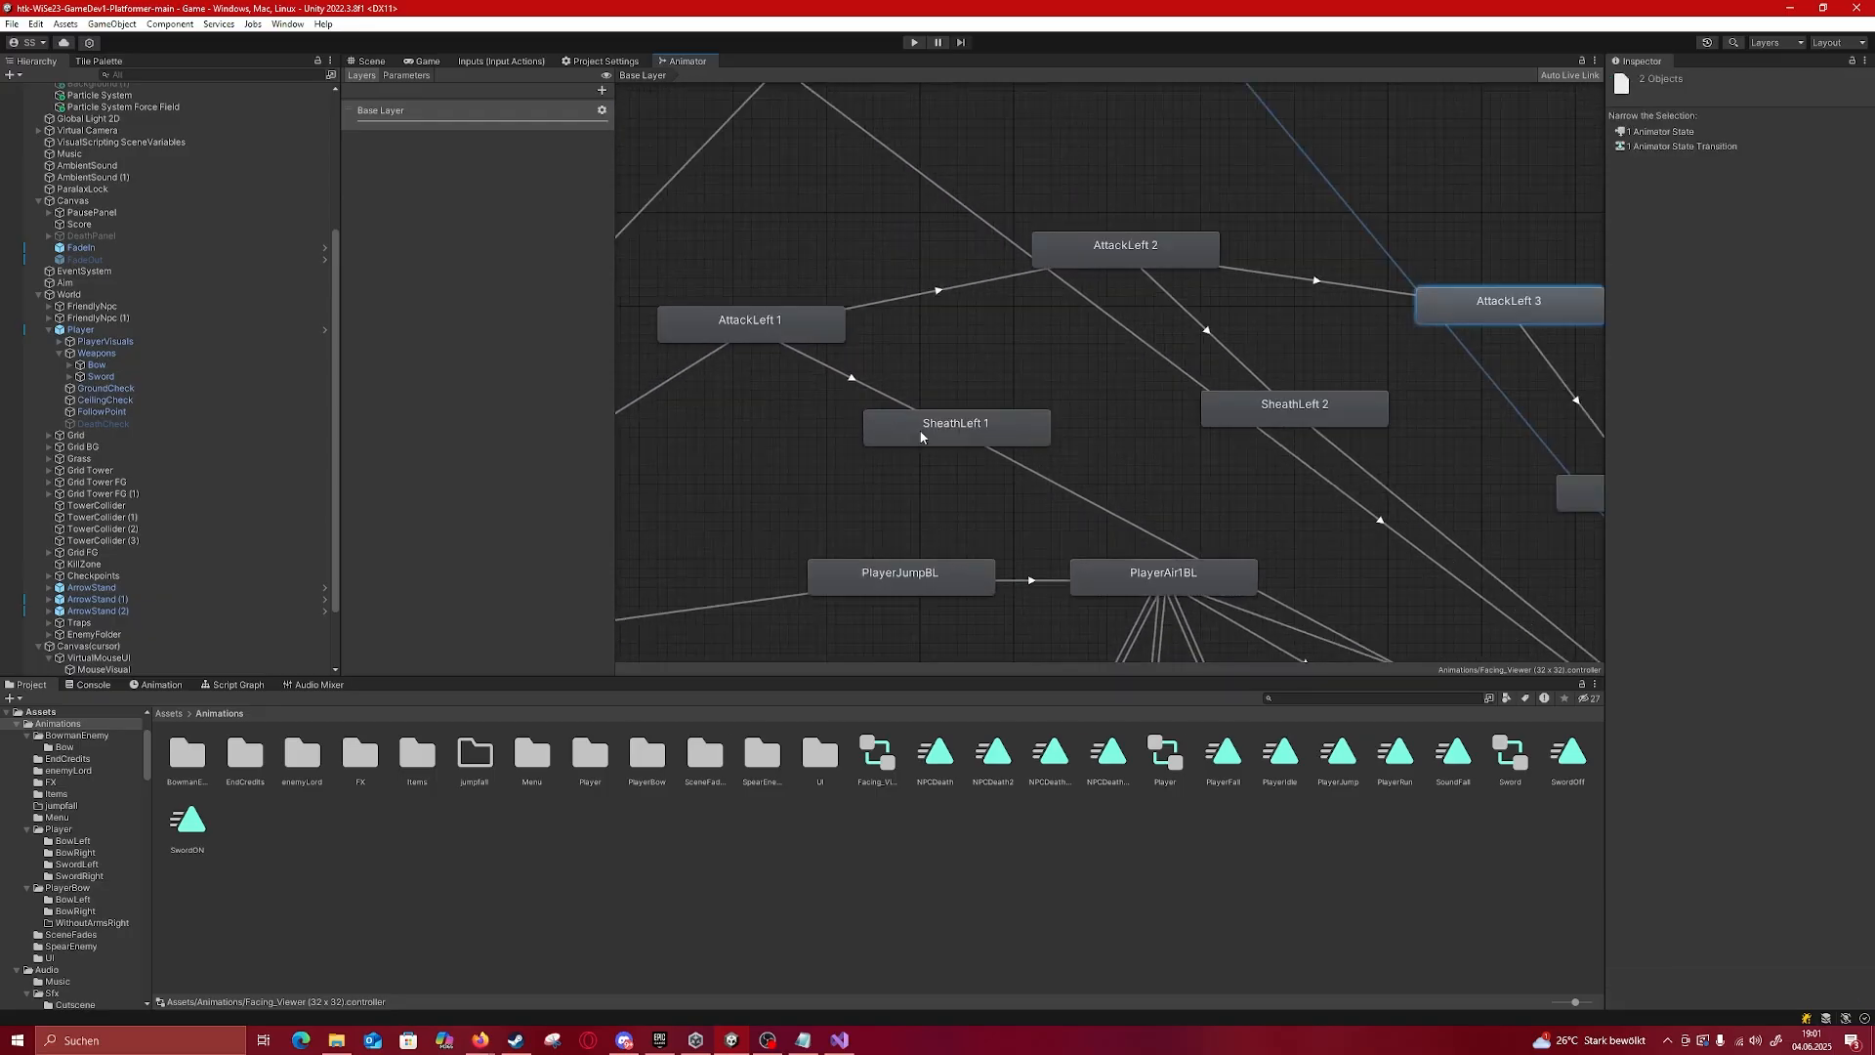
# Step: Inspect the SheathLeft 1 and SheathLeft 2 states that branch off the left attack combo
pyautogui.moveTo(835, 373); pyautogui.dragTo(1154, 483)
pyautogui.scroll(-1, 1194, 491)
pyautogui.moveTo(1193, 491); pyautogui.dragTo(770, 435, button='middle')
pyautogui.moveTo(834, 342); pyautogui.dragTo(1064, 391)
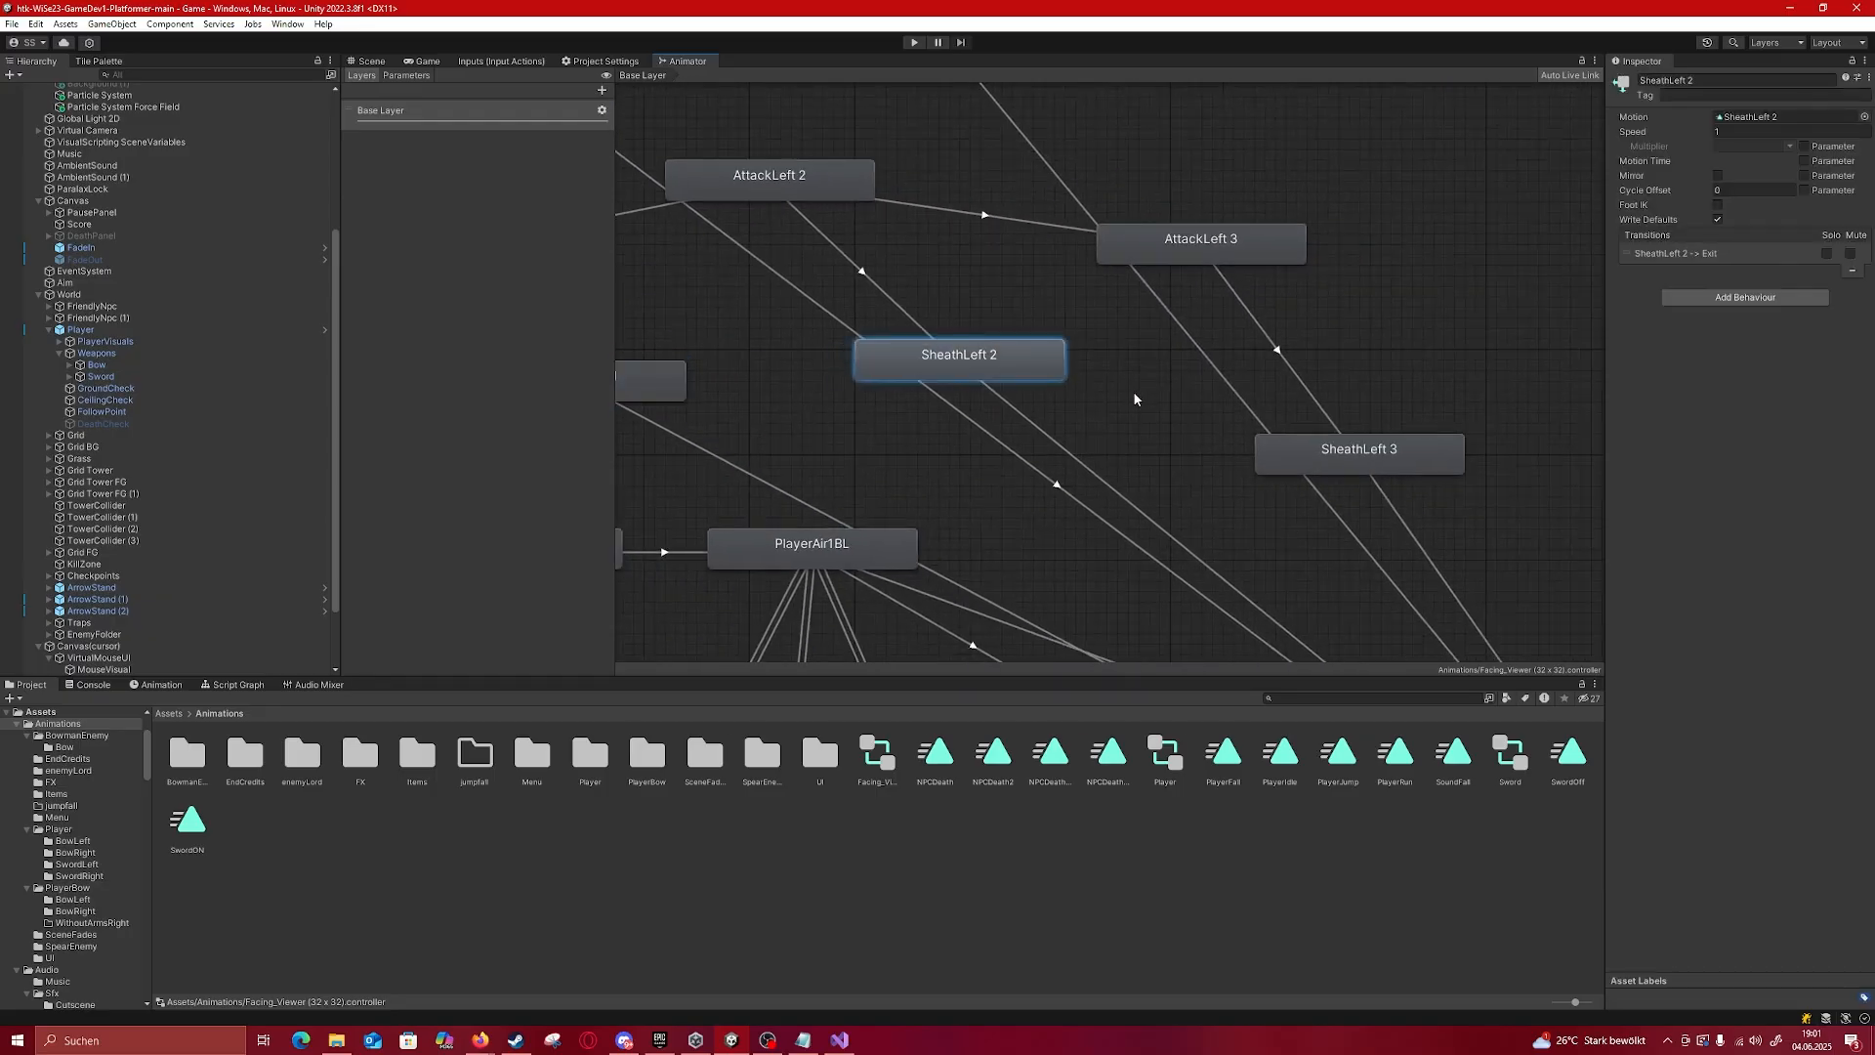
pyautogui.scroll(-3, 1045, 393)
# Step: Check the conditions and exit time of the AttackLeft 2 to SheathLeft 2 and AttackLeft 3 to SheathLeft 3 transitions
pyautogui.click(893, 269)
pyautogui.click(937, 327)
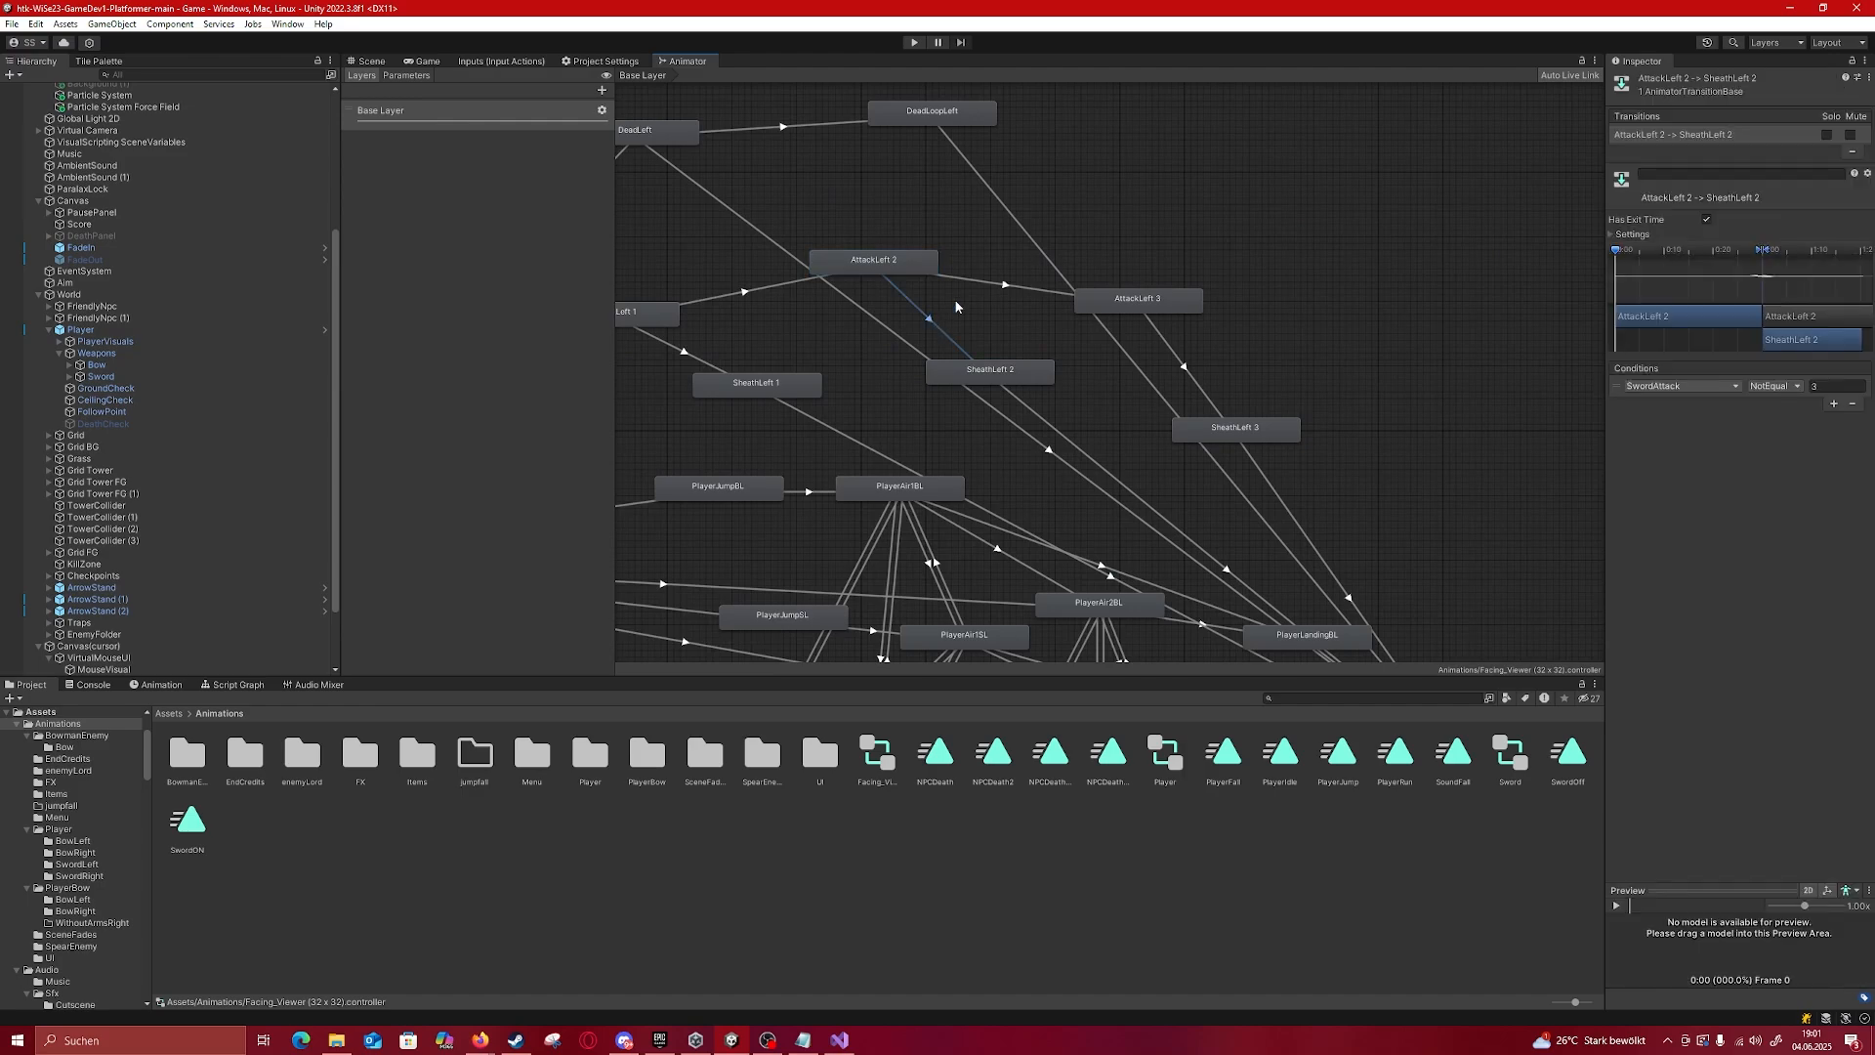
pyautogui.click(1181, 362)
pyautogui.scroll(-3, 867, 454)
pyautogui.moveTo(856, 451); pyautogui.dragTo(804, 394, button='middle')
pyautogui.scroll(7, 1040, 395)
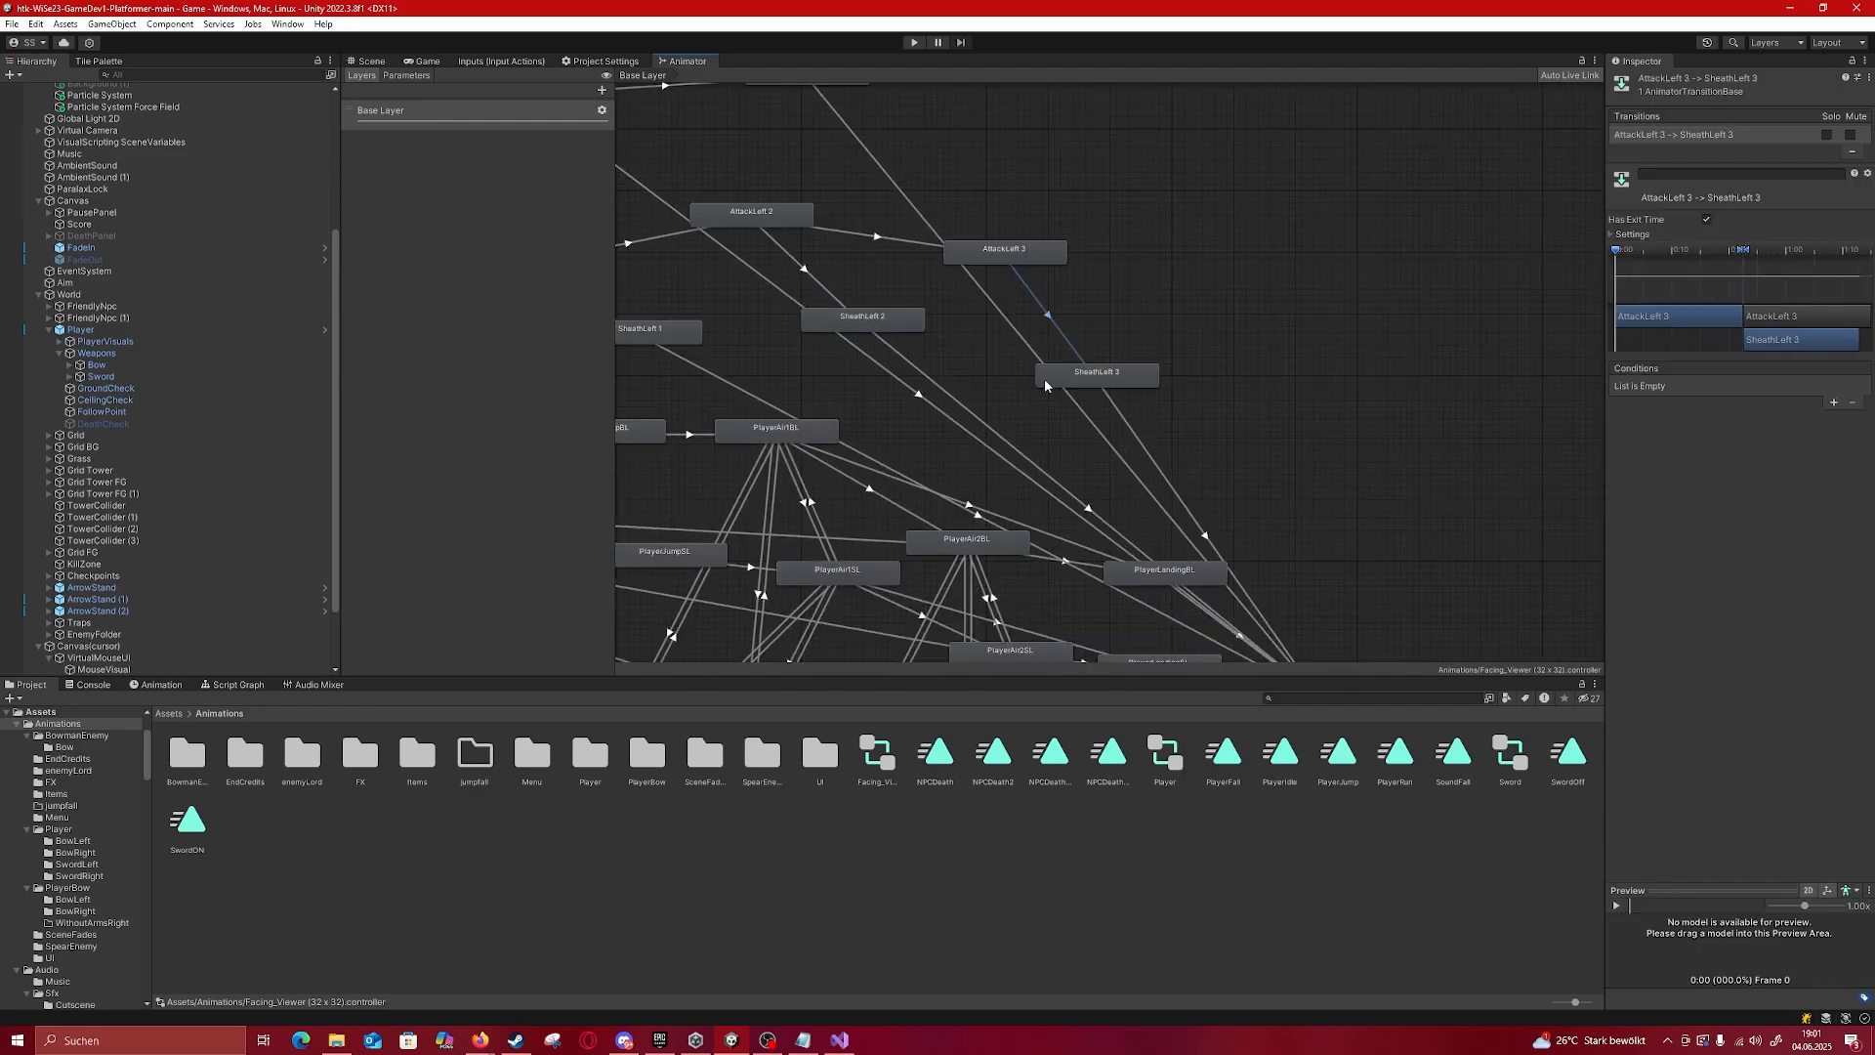
# Step: Inspect the PlayerAir1BL, PlayerJumpSL and PlayerAir1SL states in the jump section of the network
pyautogui.scroll(-3, 1044, 462)
pyautogui.moveTo(1123, 466); pyautogui.dragTo(1105, 329, button='middle')
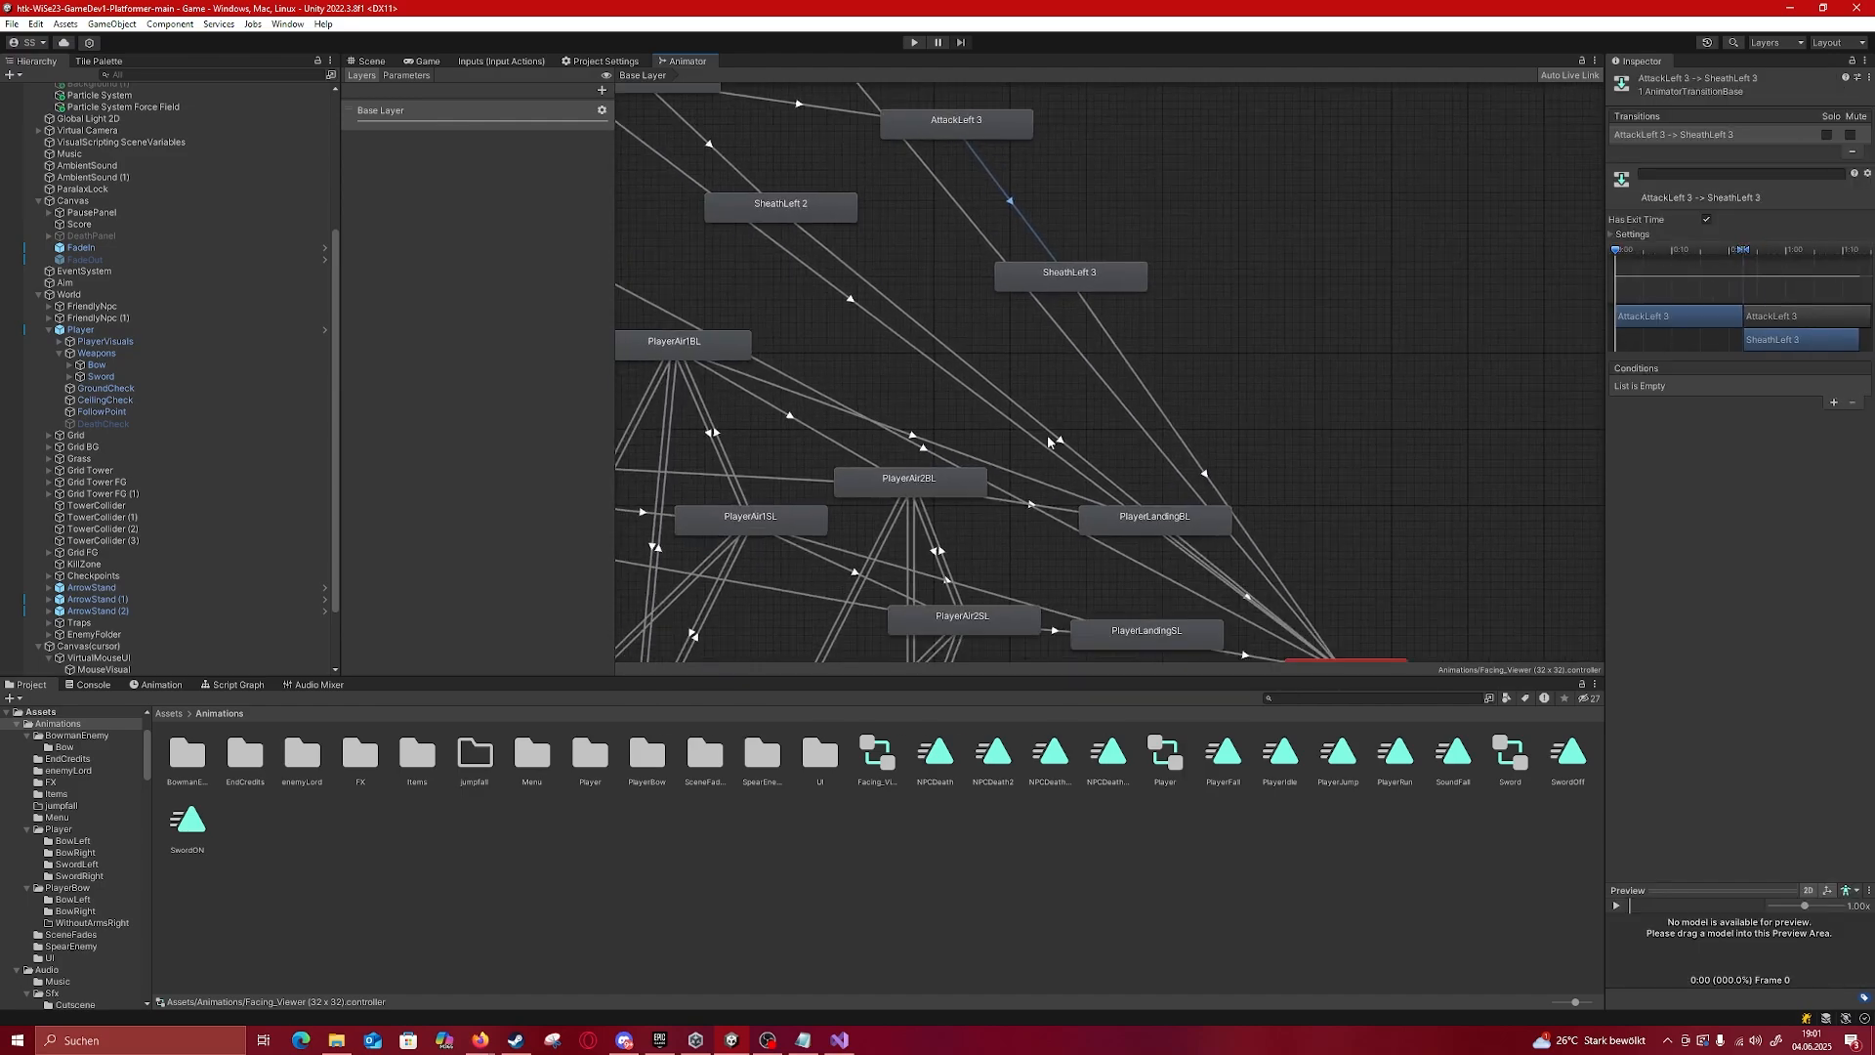
pyautogui.moveTo(788, 474); pyautogui.dragTo(1022, 423, button='middle')
pyautogui.scroll(2, 824, 349)
pyautogui.moveTo(824, 350); pyautogui.dragTo(1072, 320, button='middle')
pyautogui.click(1205, 238)
pyautogui.click(1061, 416)
pyautogui.click(1278, 443)
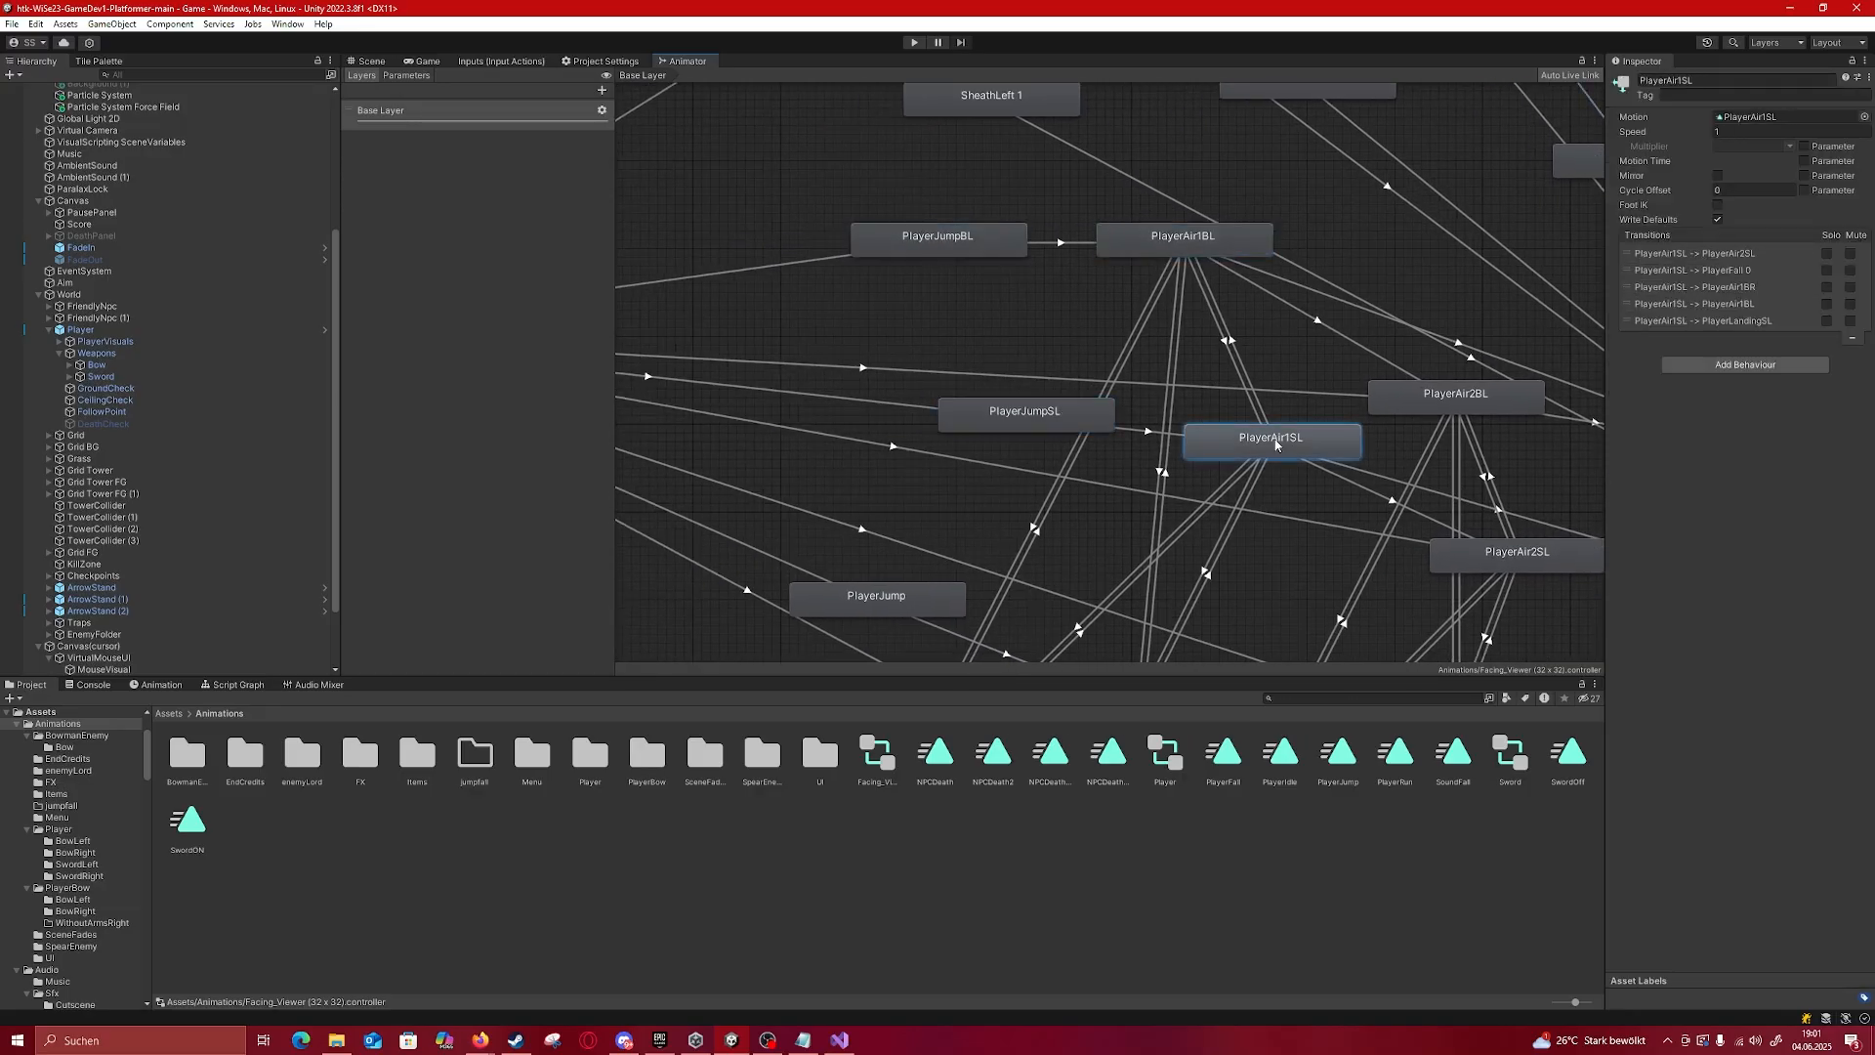
# Step: Inspect the PlayerFall, PlayerAir2SL, PlayerLanding and PlayerLandingSL states leading to Exit
pyautogui.moveTo(1103, 630); pyautogui.dragTo(890, 372, button='middle')
pyautogui.scroll(-1, 890, 372)
pyautogui.moveTo(842, 479); pyautogui.dragTo(736, 503, button='middle')
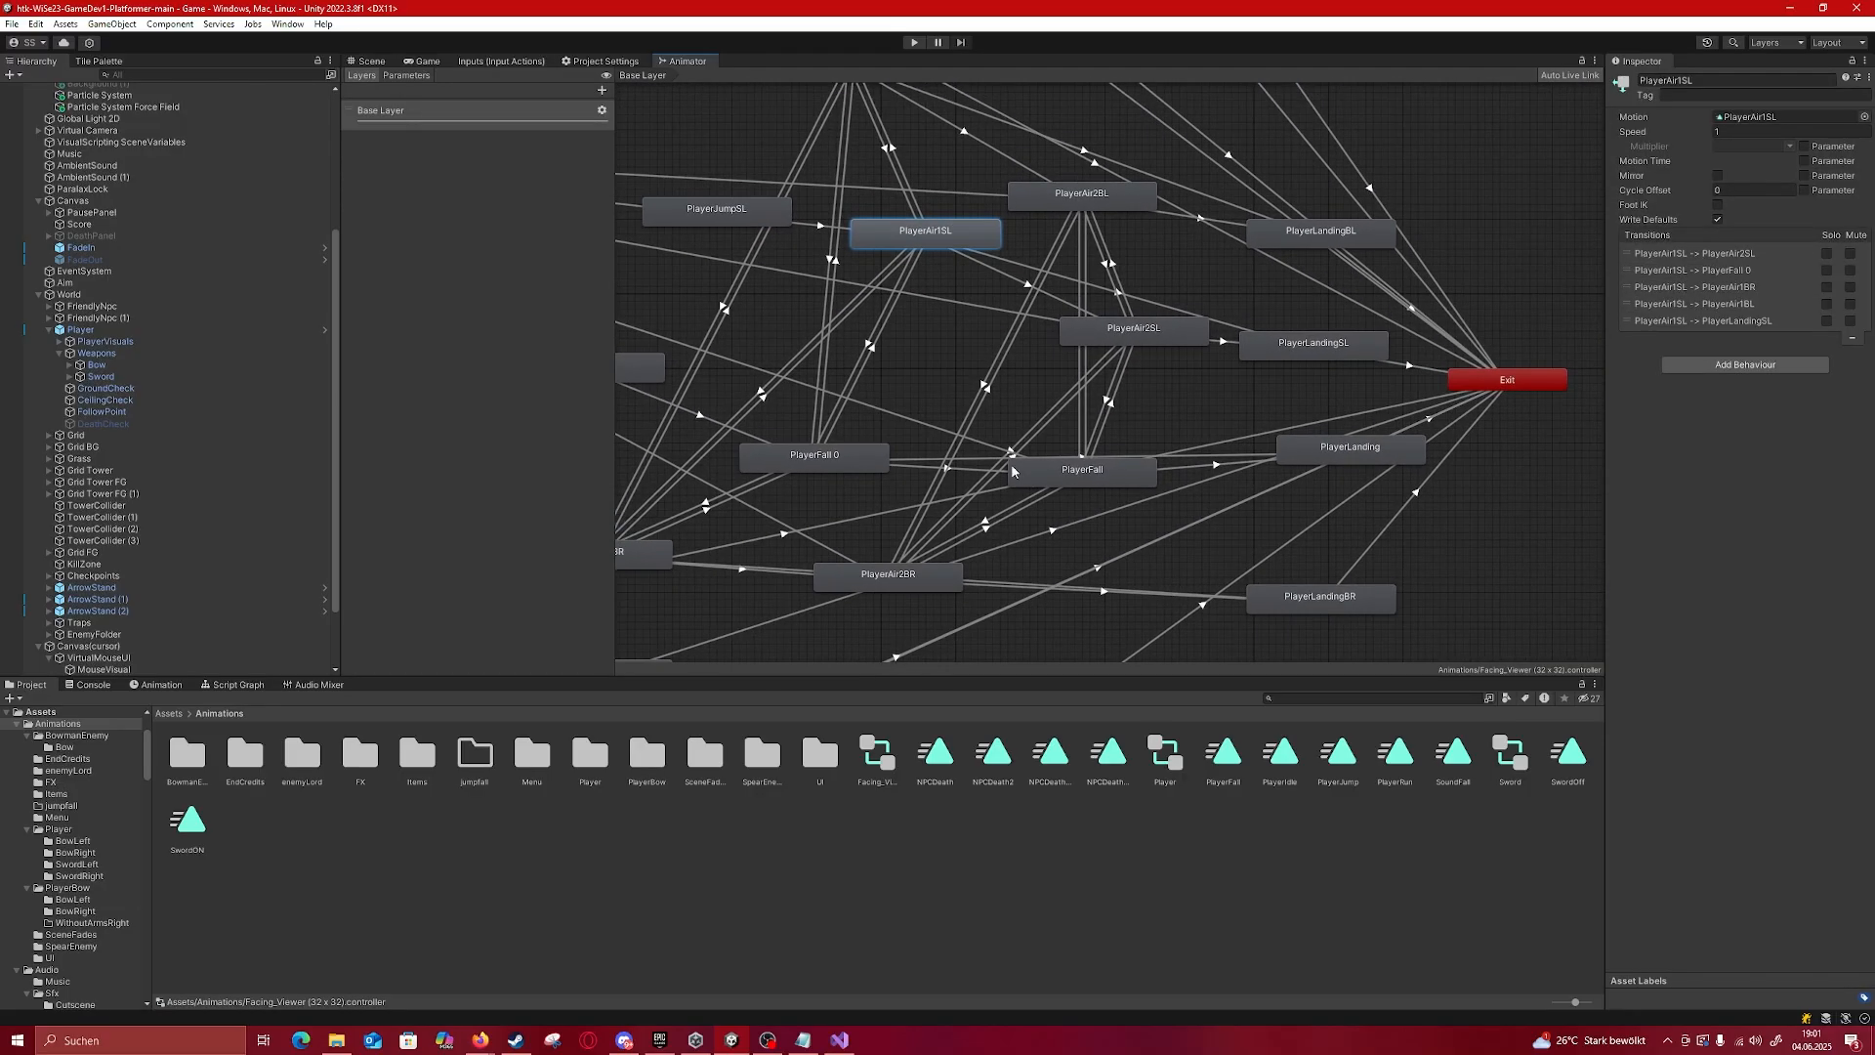
pyautogui.click(1082, 469)
pyautogui.click(1133, 329)
pyautogui.click(1330, 452)
pyautogui.click(1313, 342)
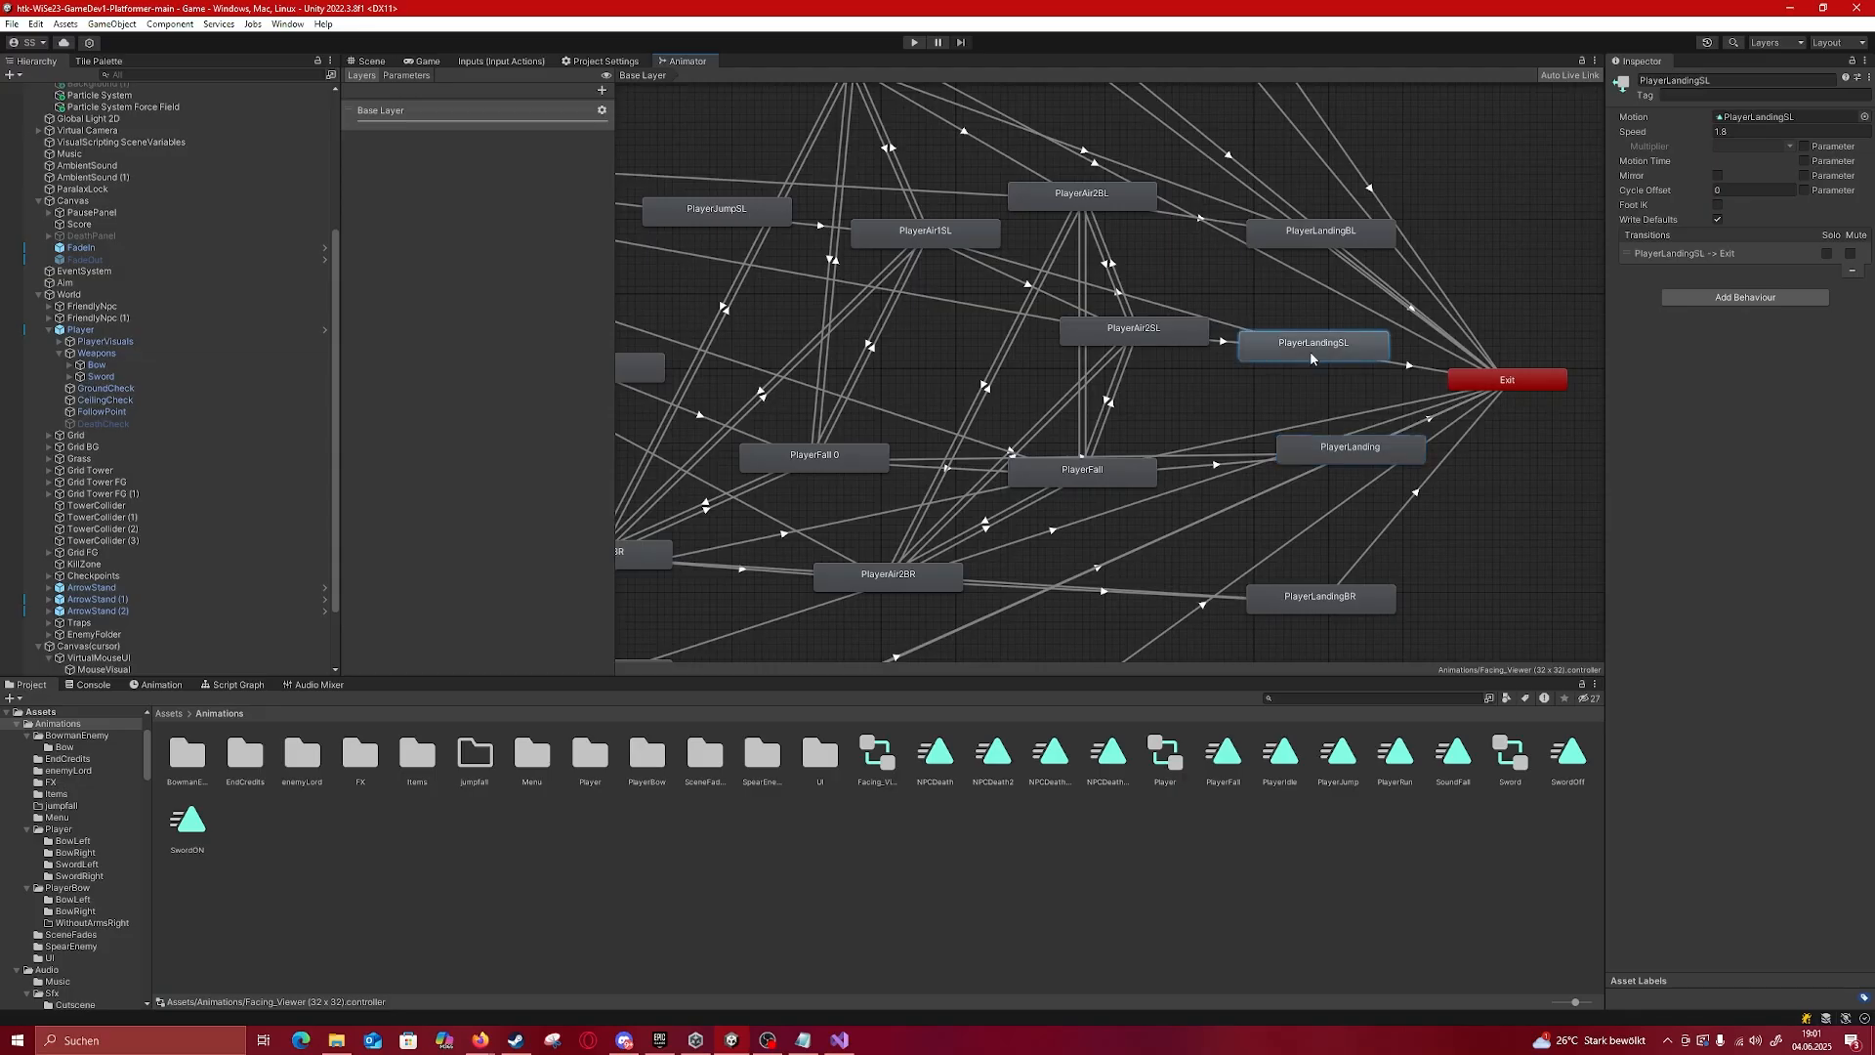
# Step: Clear the state selection and review the whole graph, from the right-facing death and attack states to the Entry node
pyautogui.scroll(-6, 1210, 454)
pyautogui.scroll(4, 883, 491)
pyautogui.scroll(2, 883, 491)
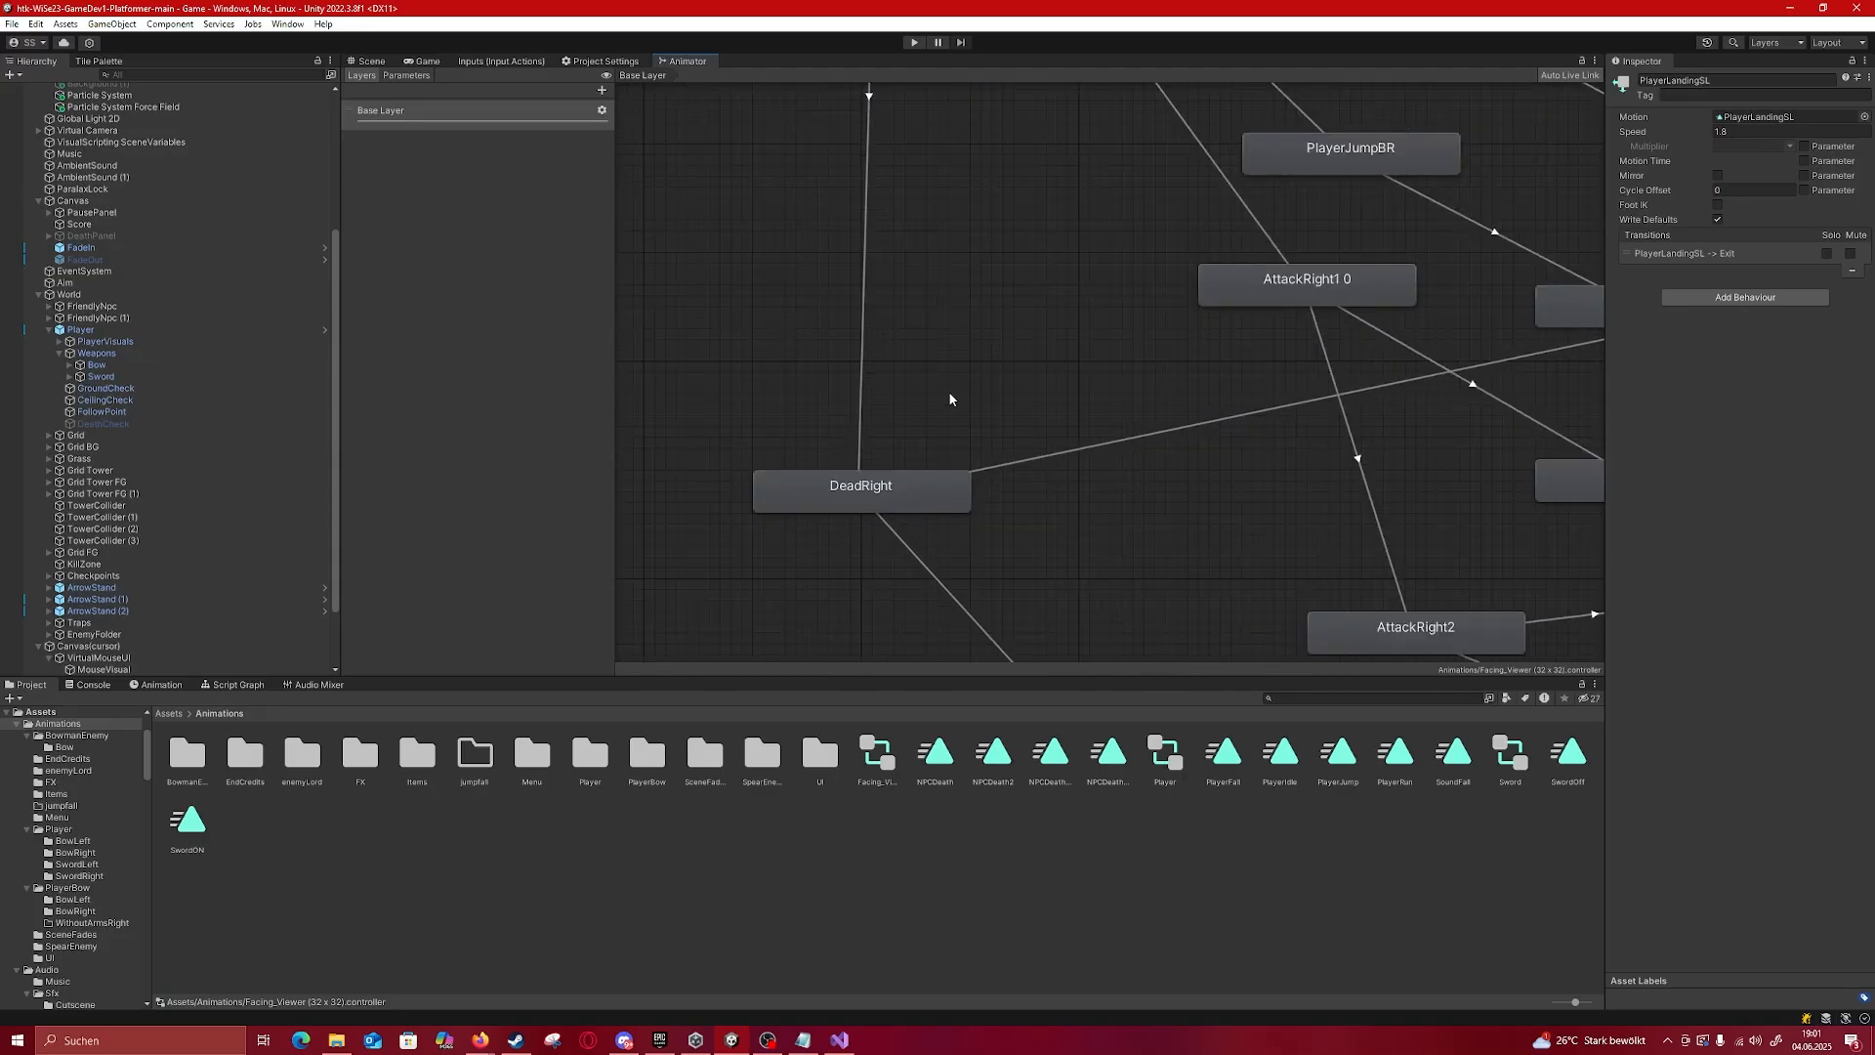
pyautogui.click(1079, 397)
pyautogui.scroll(-8, 1080, 507)
pyautogui.scroll(8, 1060, 525)
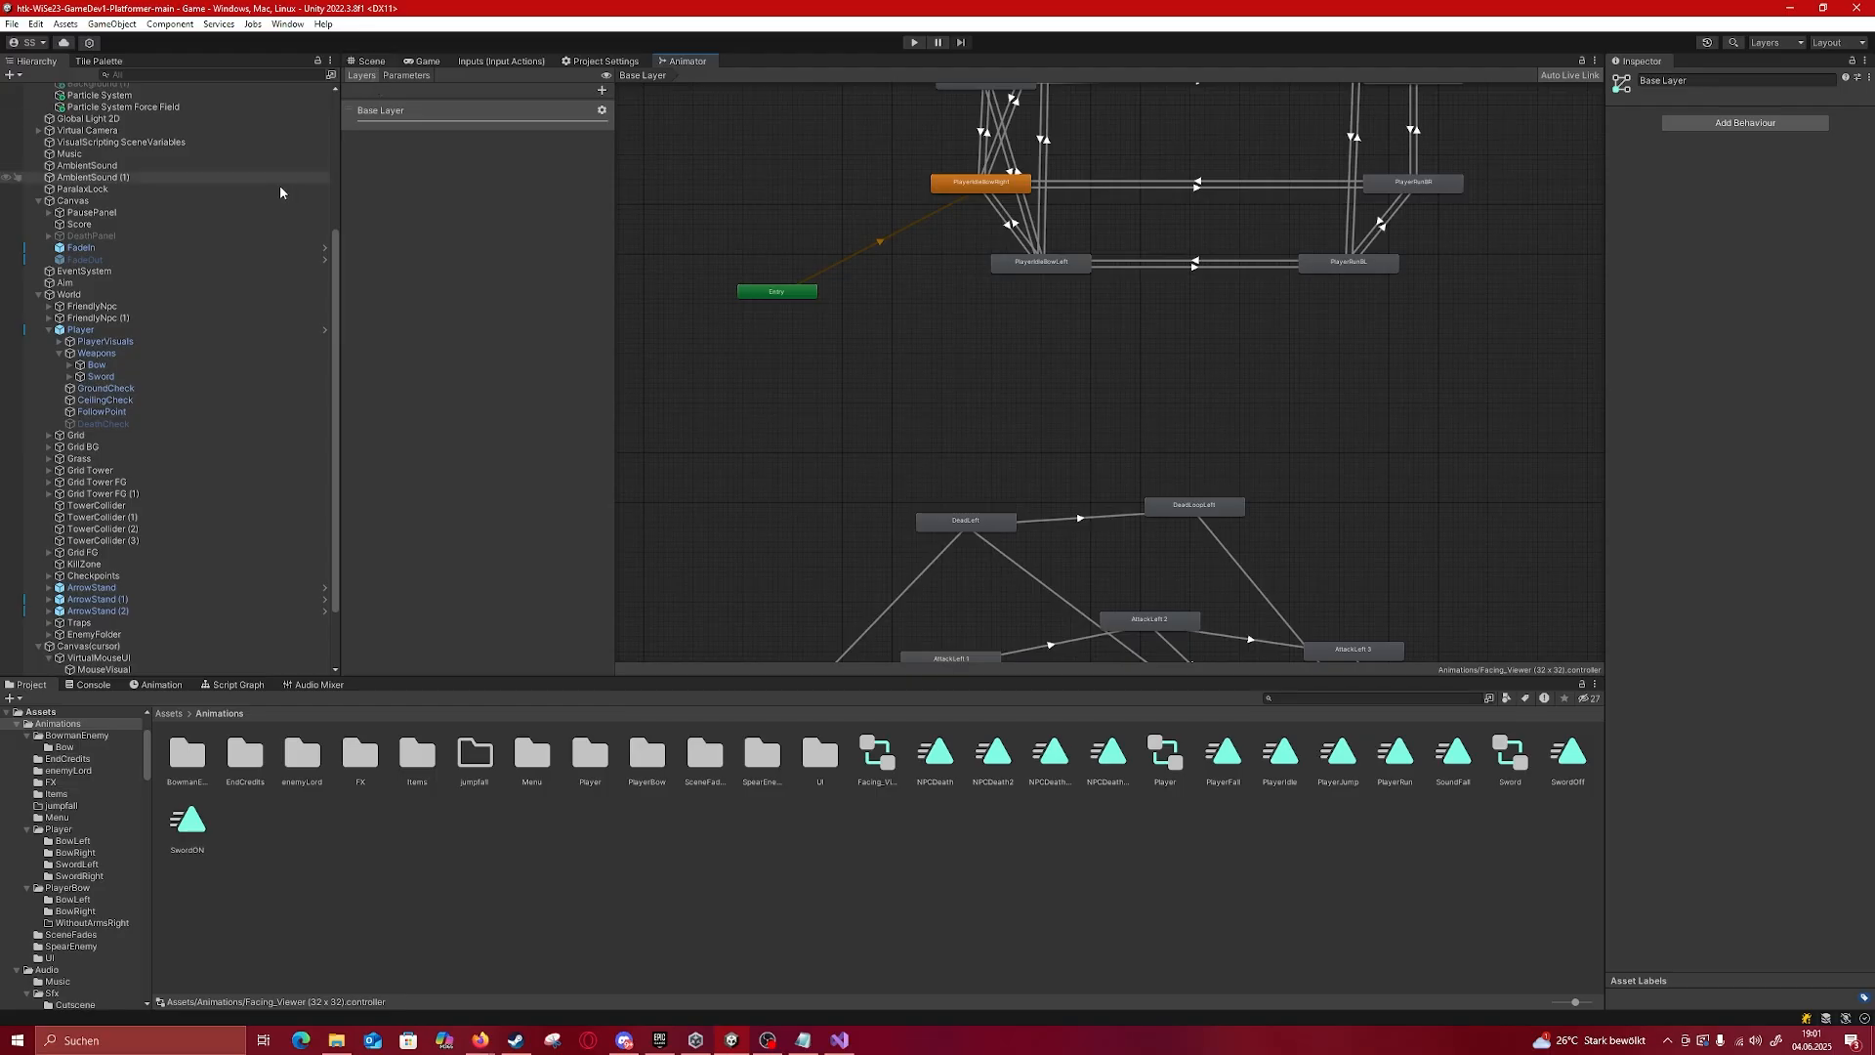
# Step: Select the player's Bow weapon object and locate the Bow animator controller assigned to it in Sprites/Bow
pyautogui.click(143, 367)
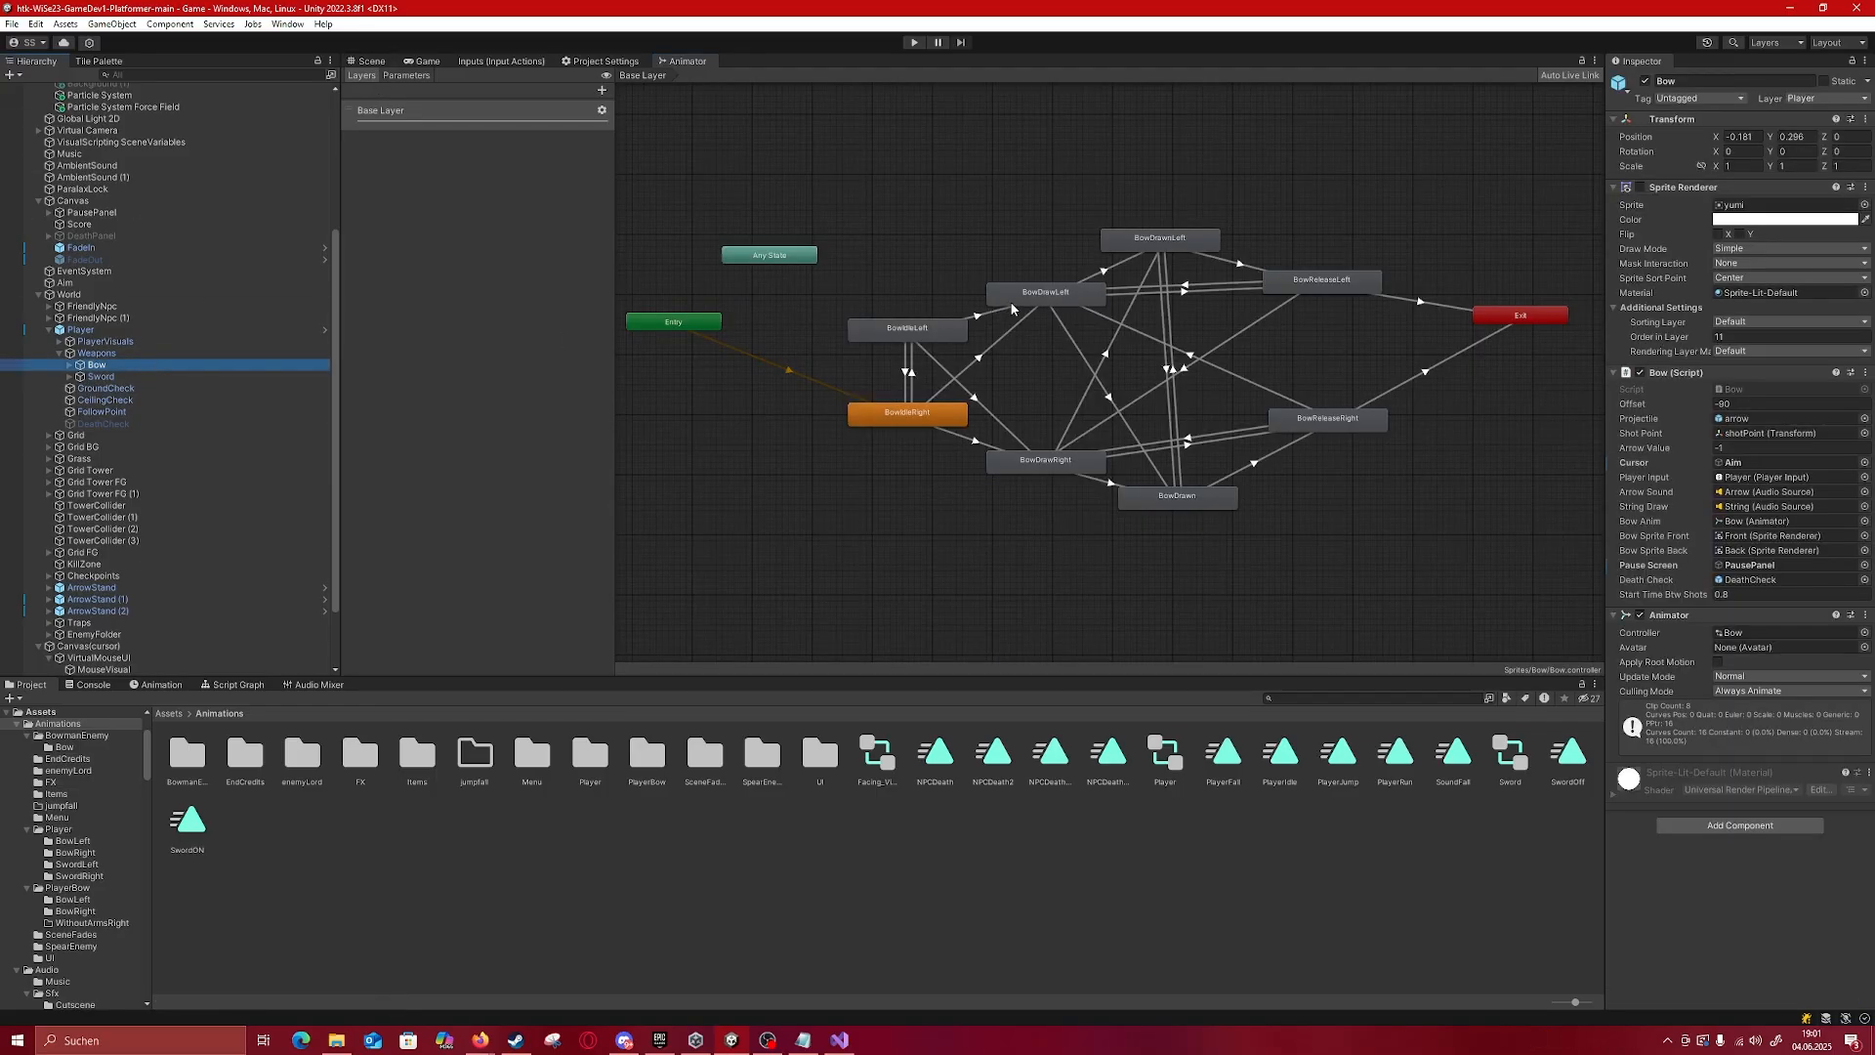
pyautogui.click(1758, 633)
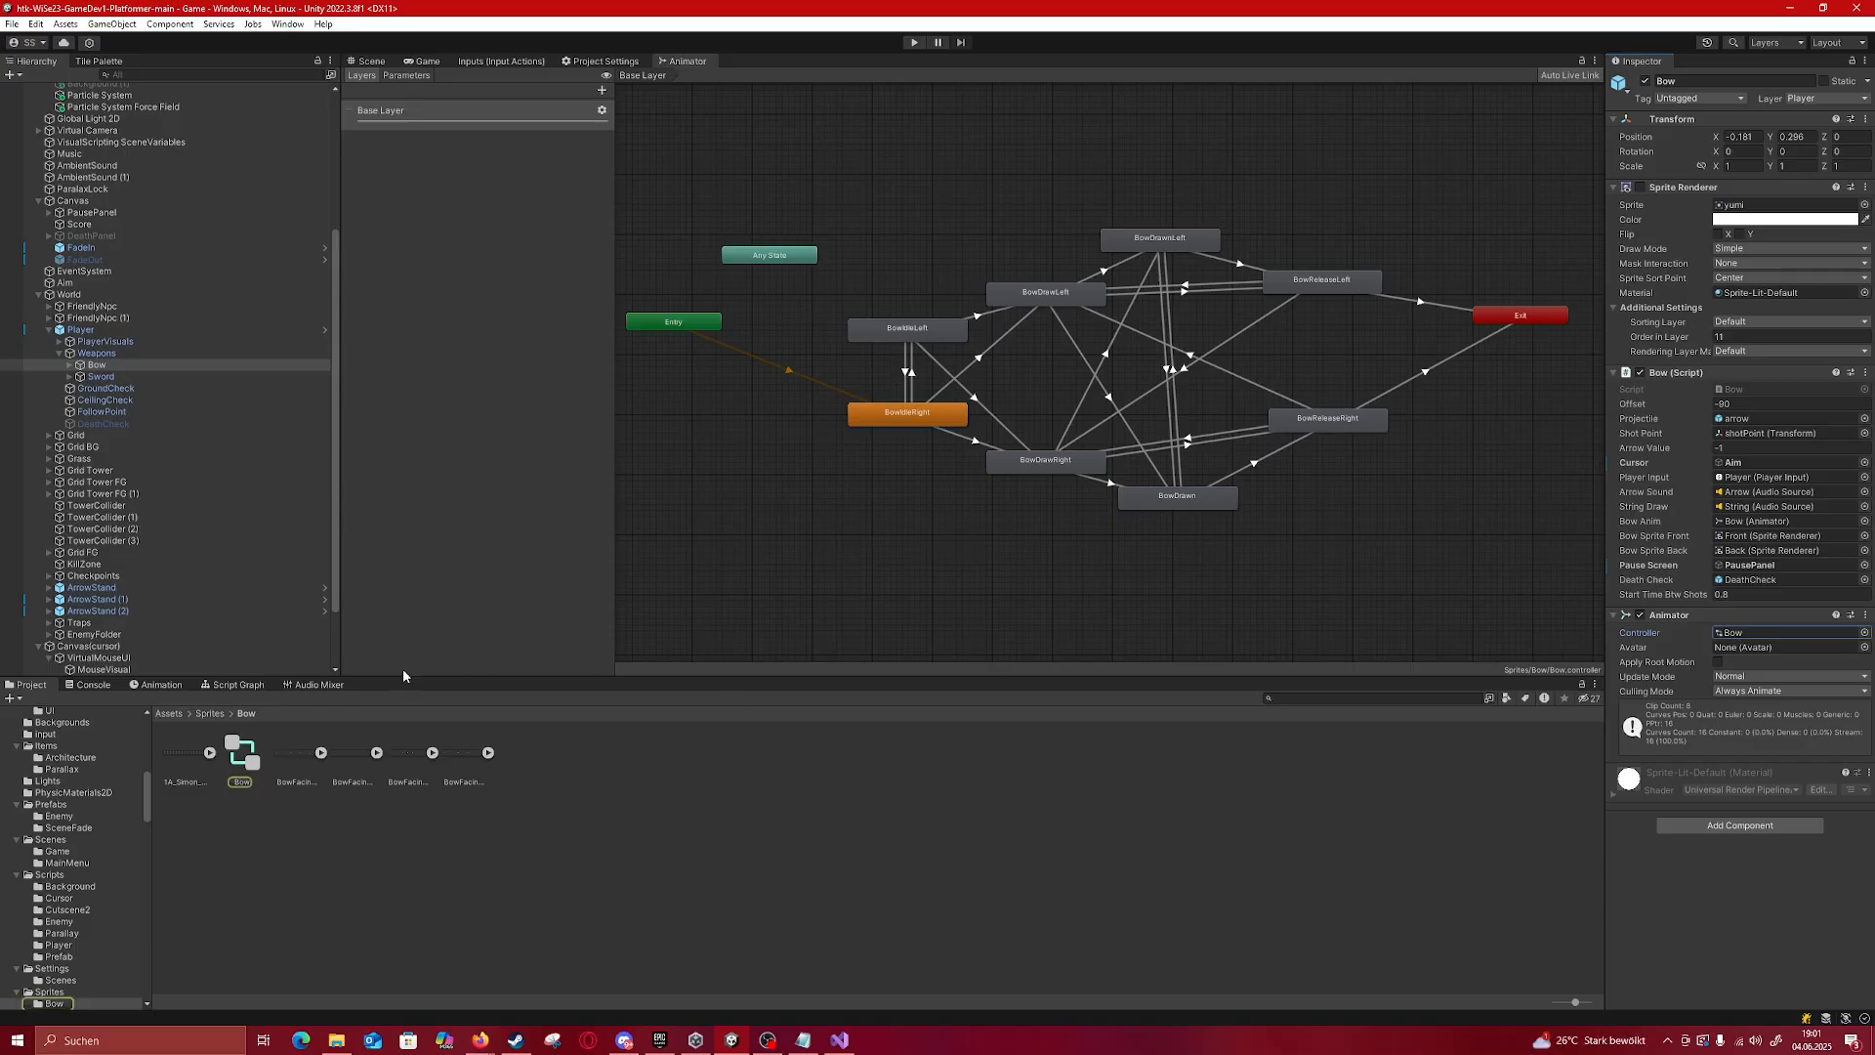
pyautogui.click(237, 758)
pyautogui.scroll(3, 1072, 303)
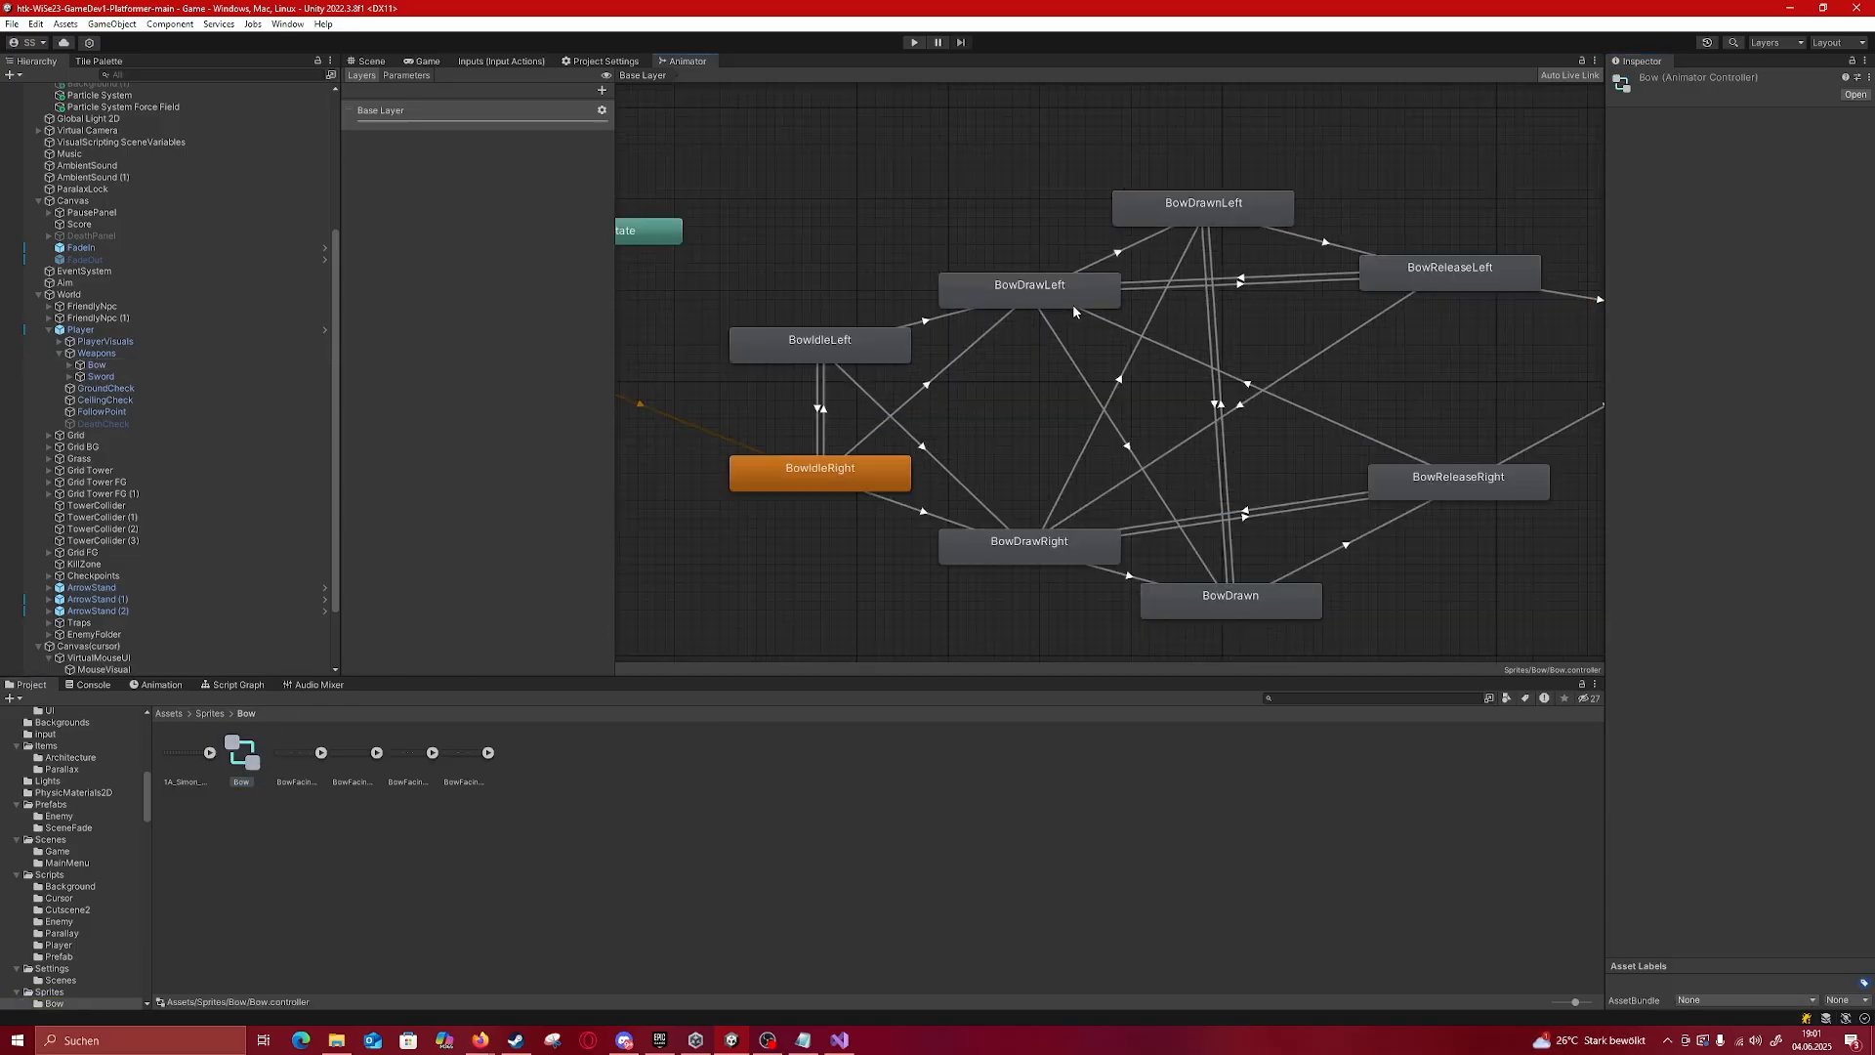
# Step: Examine how the Bow controller's idle, draw, drawn and release states connect for both facing directions
pyautogui.scroll(-5, 998, 395)
pyautogui.scroll(4, 865, 290)
pyautogui.moveTo(929, 265); pyautogui.dragTo(960, 626)
pyautogui.moveTo(988, 542); pyautogui.dragTo(1000, 418, button='middle')
pyautogui.click(970, 371)
pyautogui.click(787, 377)
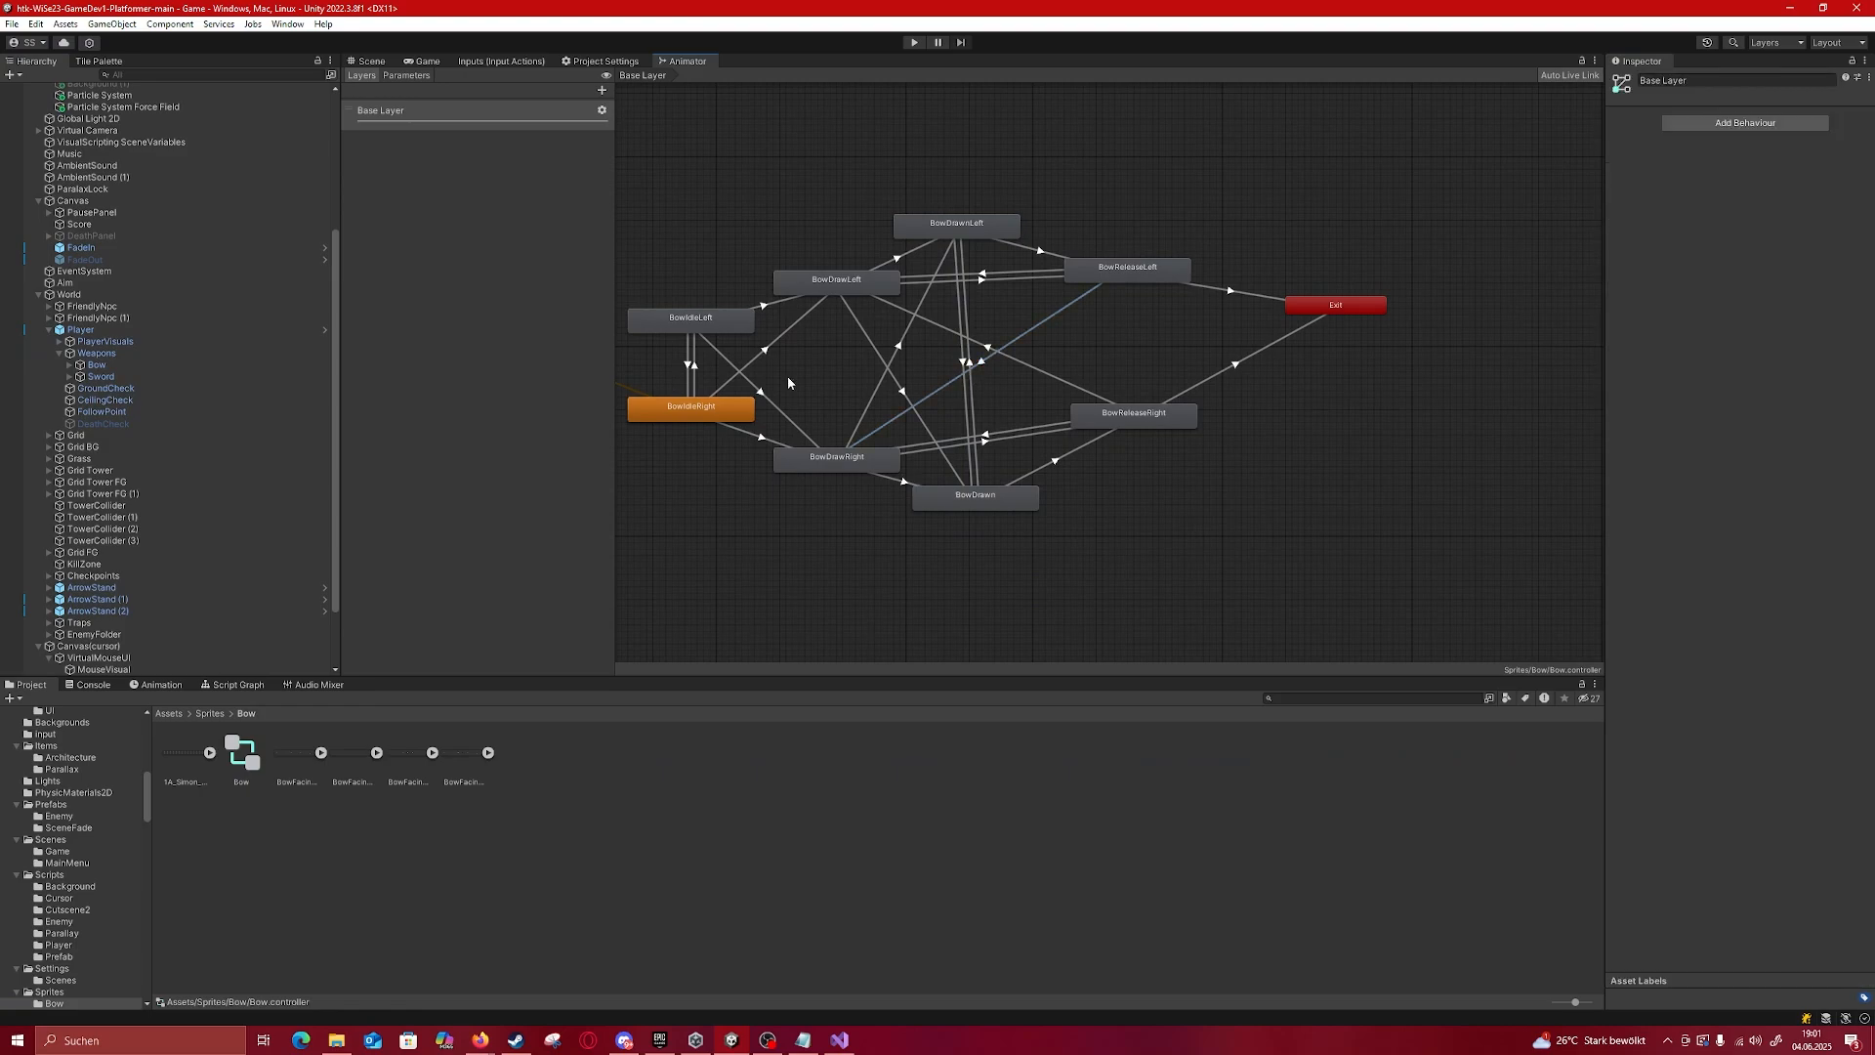
pyautogui.moveTo(787, 376); pyautogui.dragTo(980, 444, button='middle')
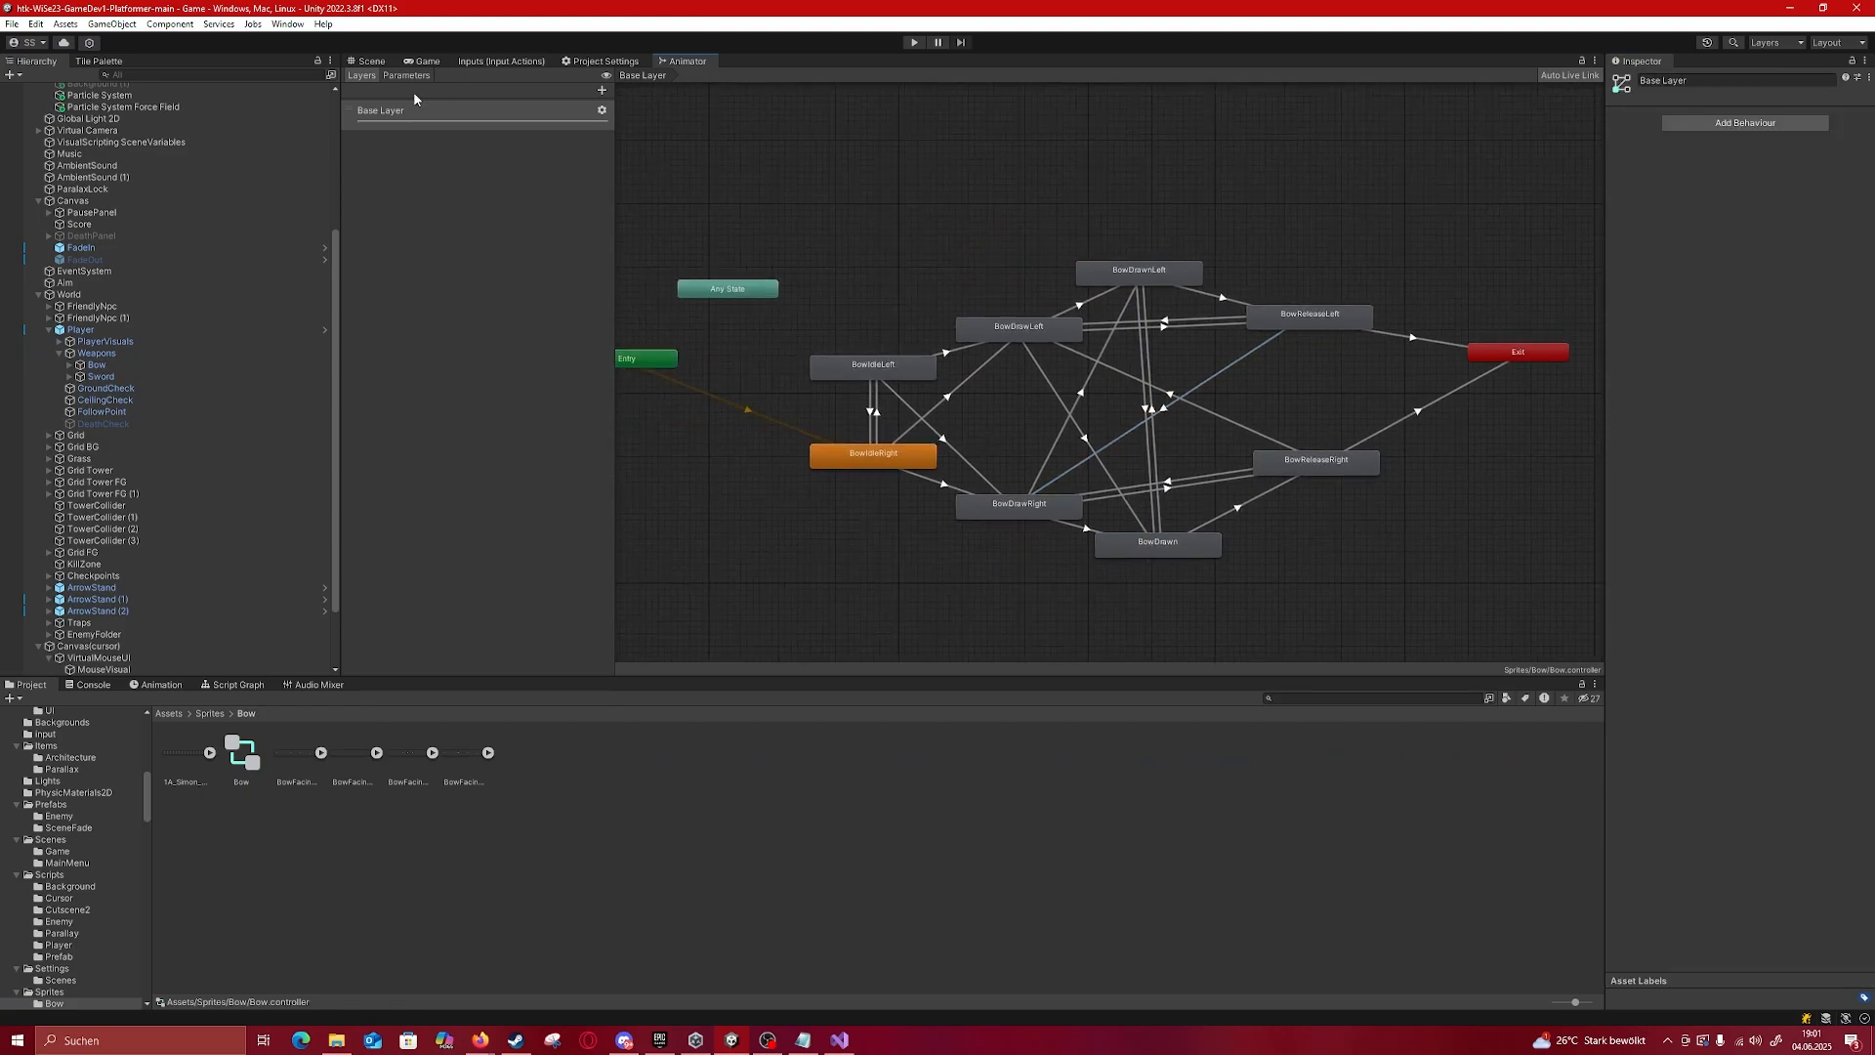
# Step: Return to the Scene view and look over the level around the tent and the player character
pyautogui.click(369, 61)
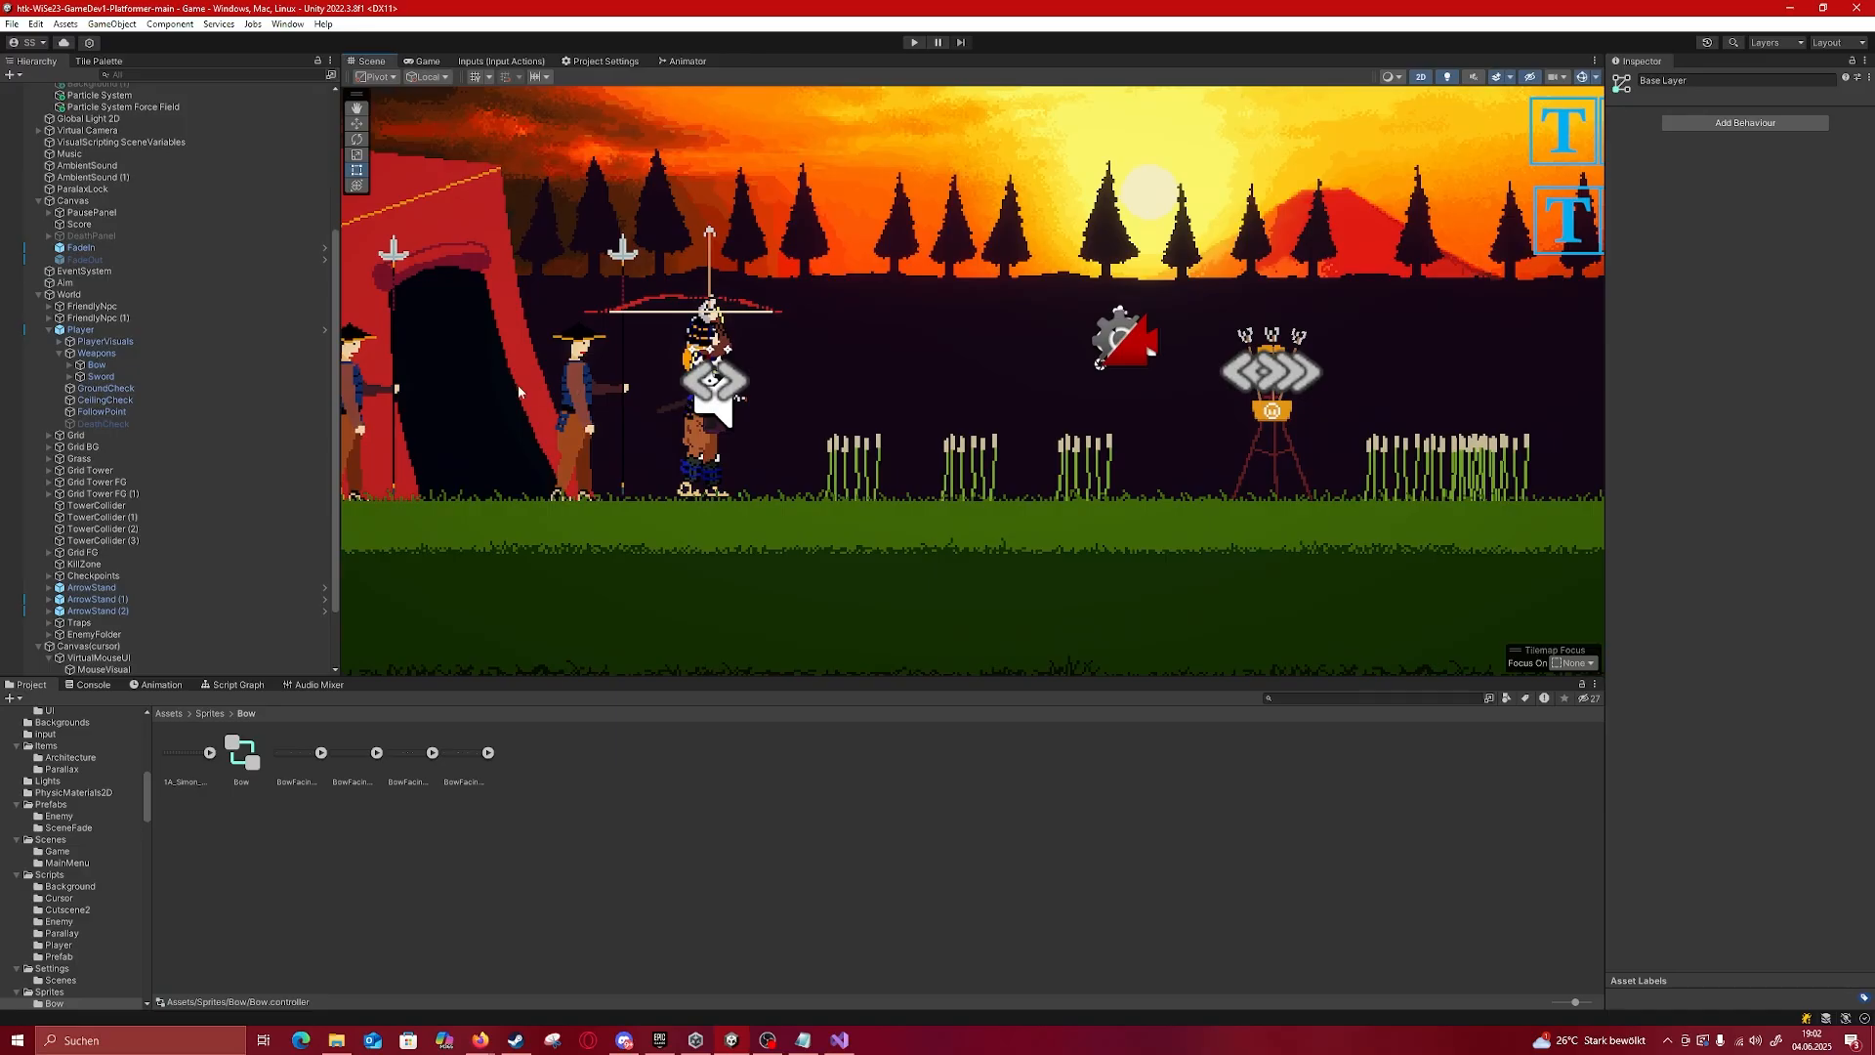
pyautogui.scroll(-3, 754, 404)
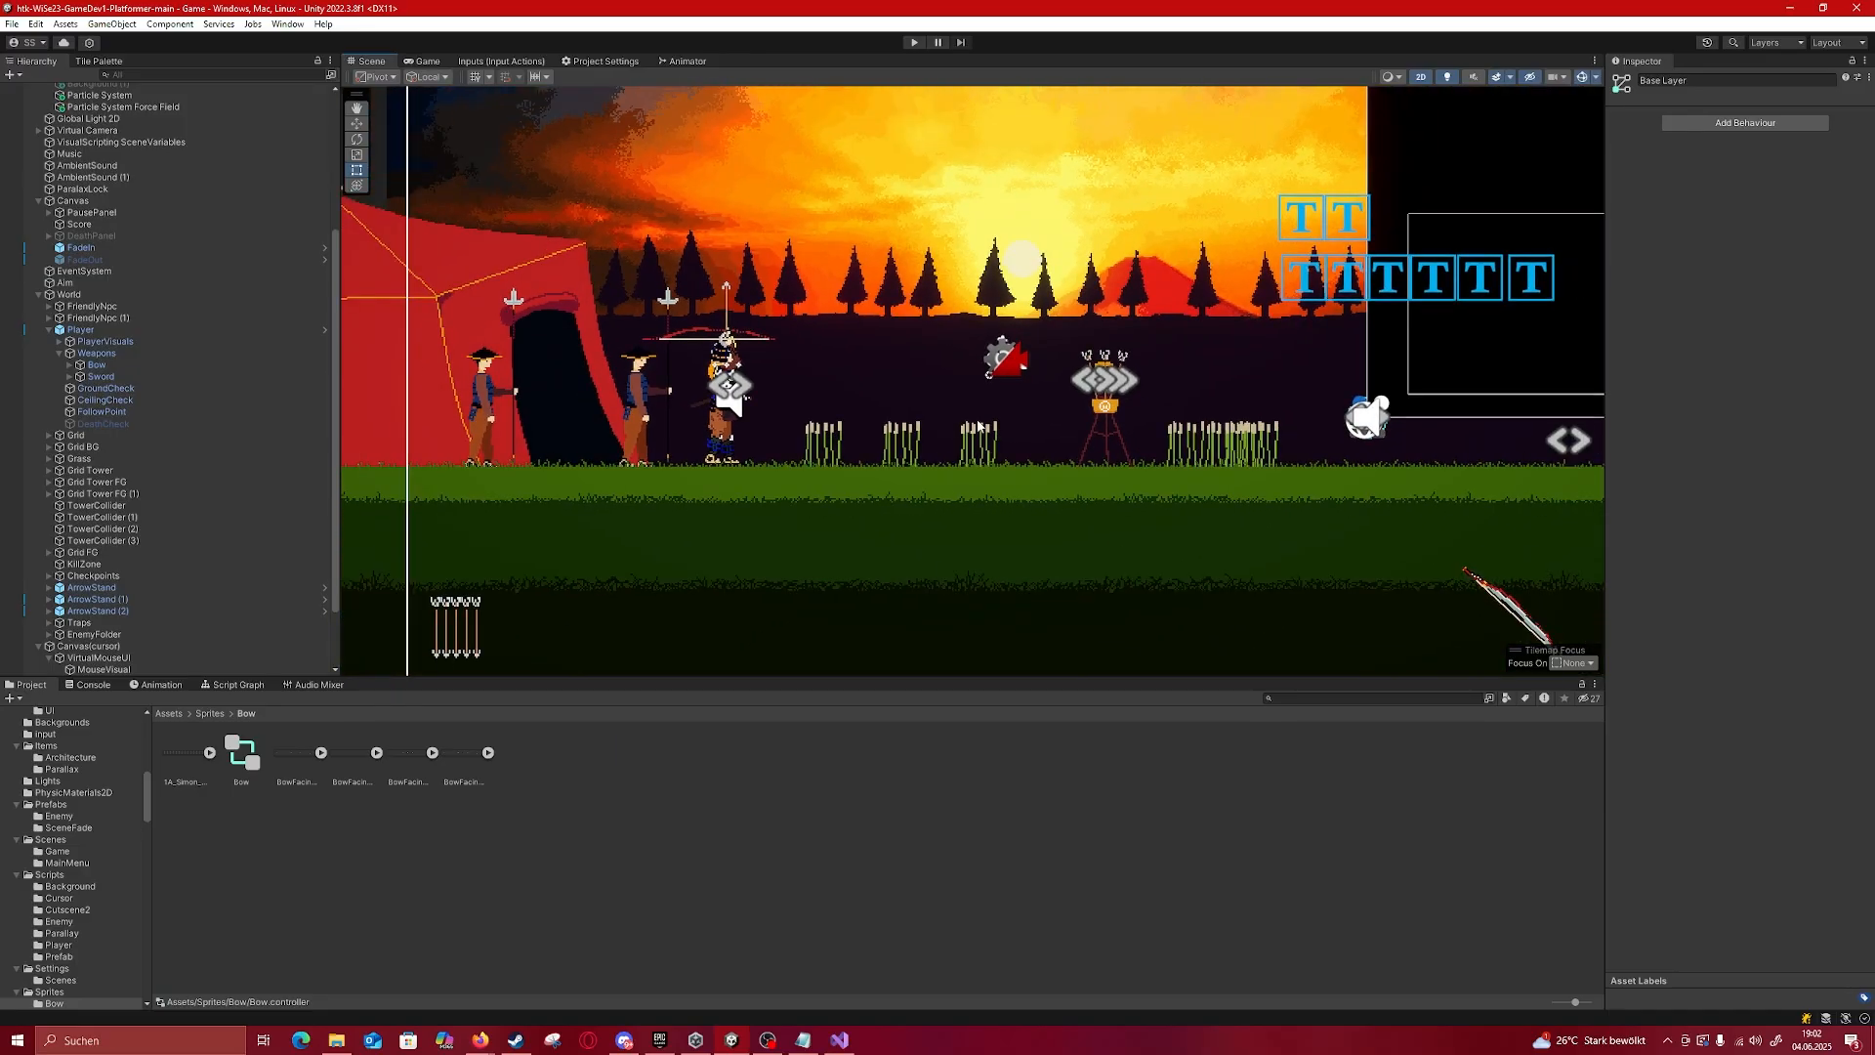
pyautogui.scroll(-5, 978, 424)
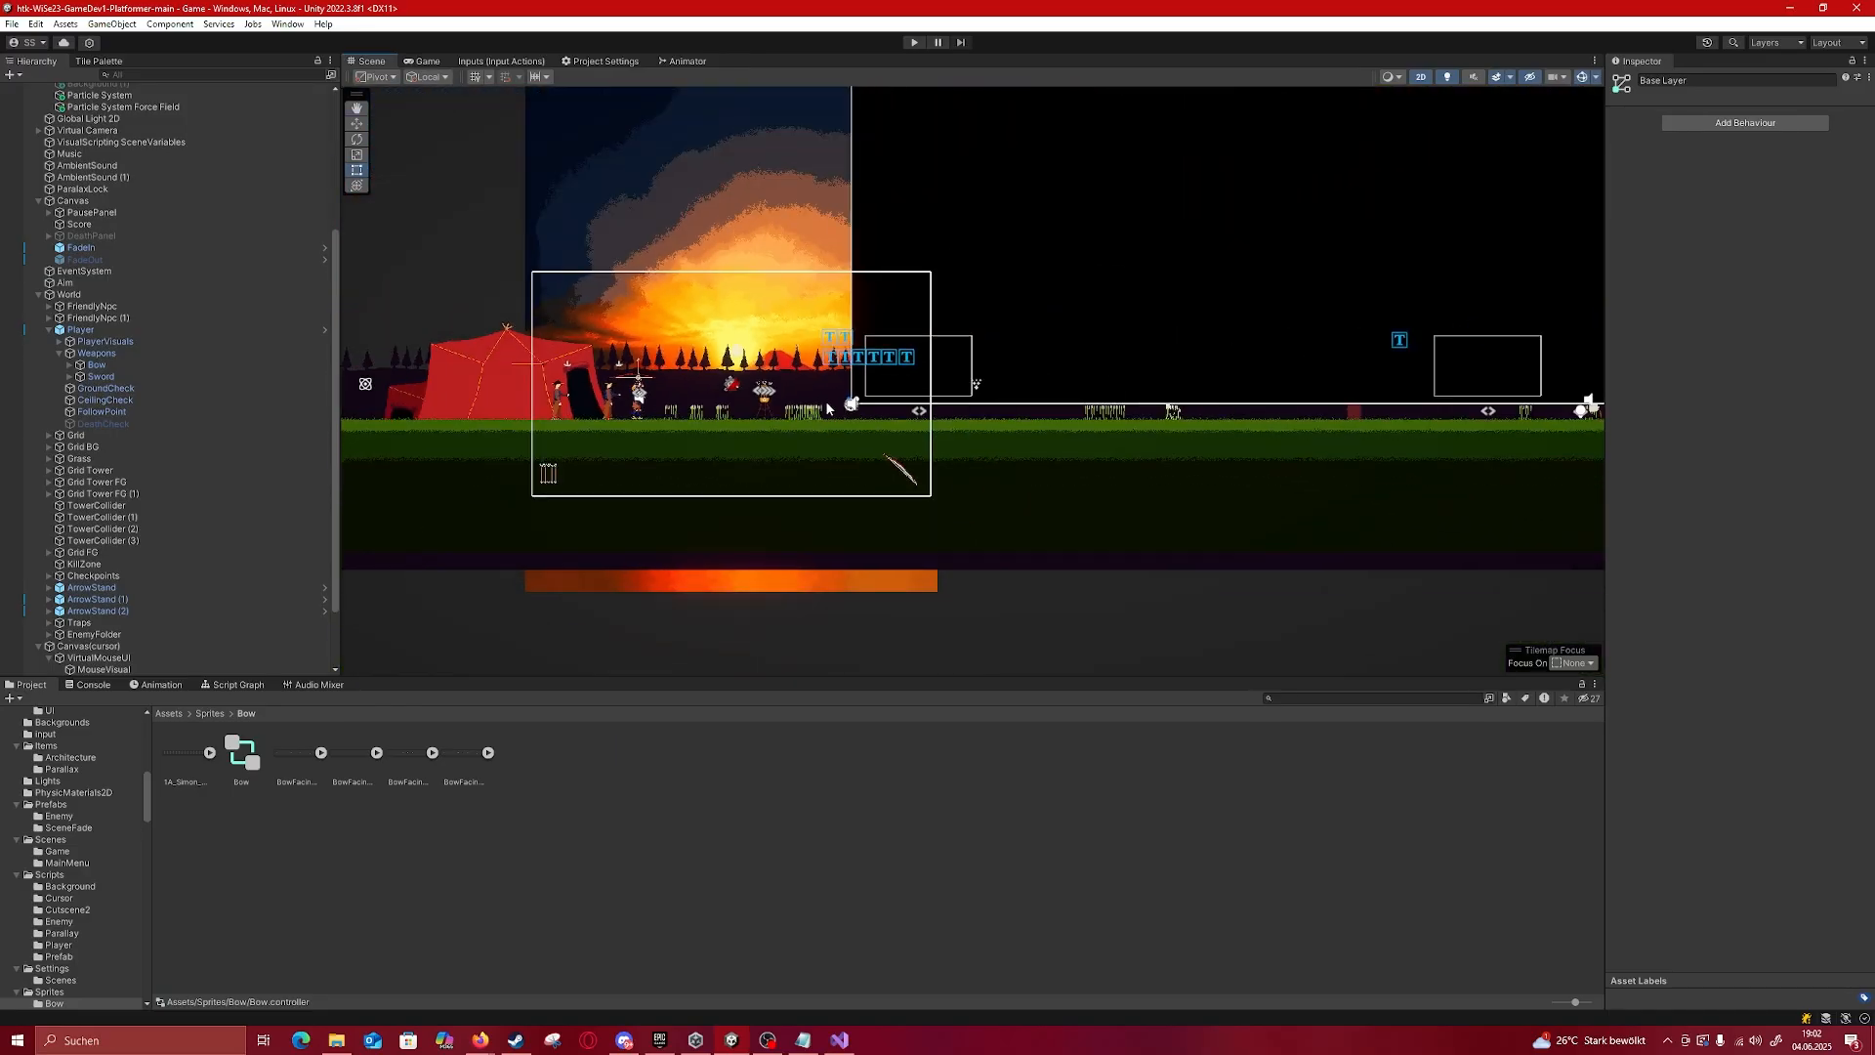
pyautogui.hotkey('alt', 'Tab')
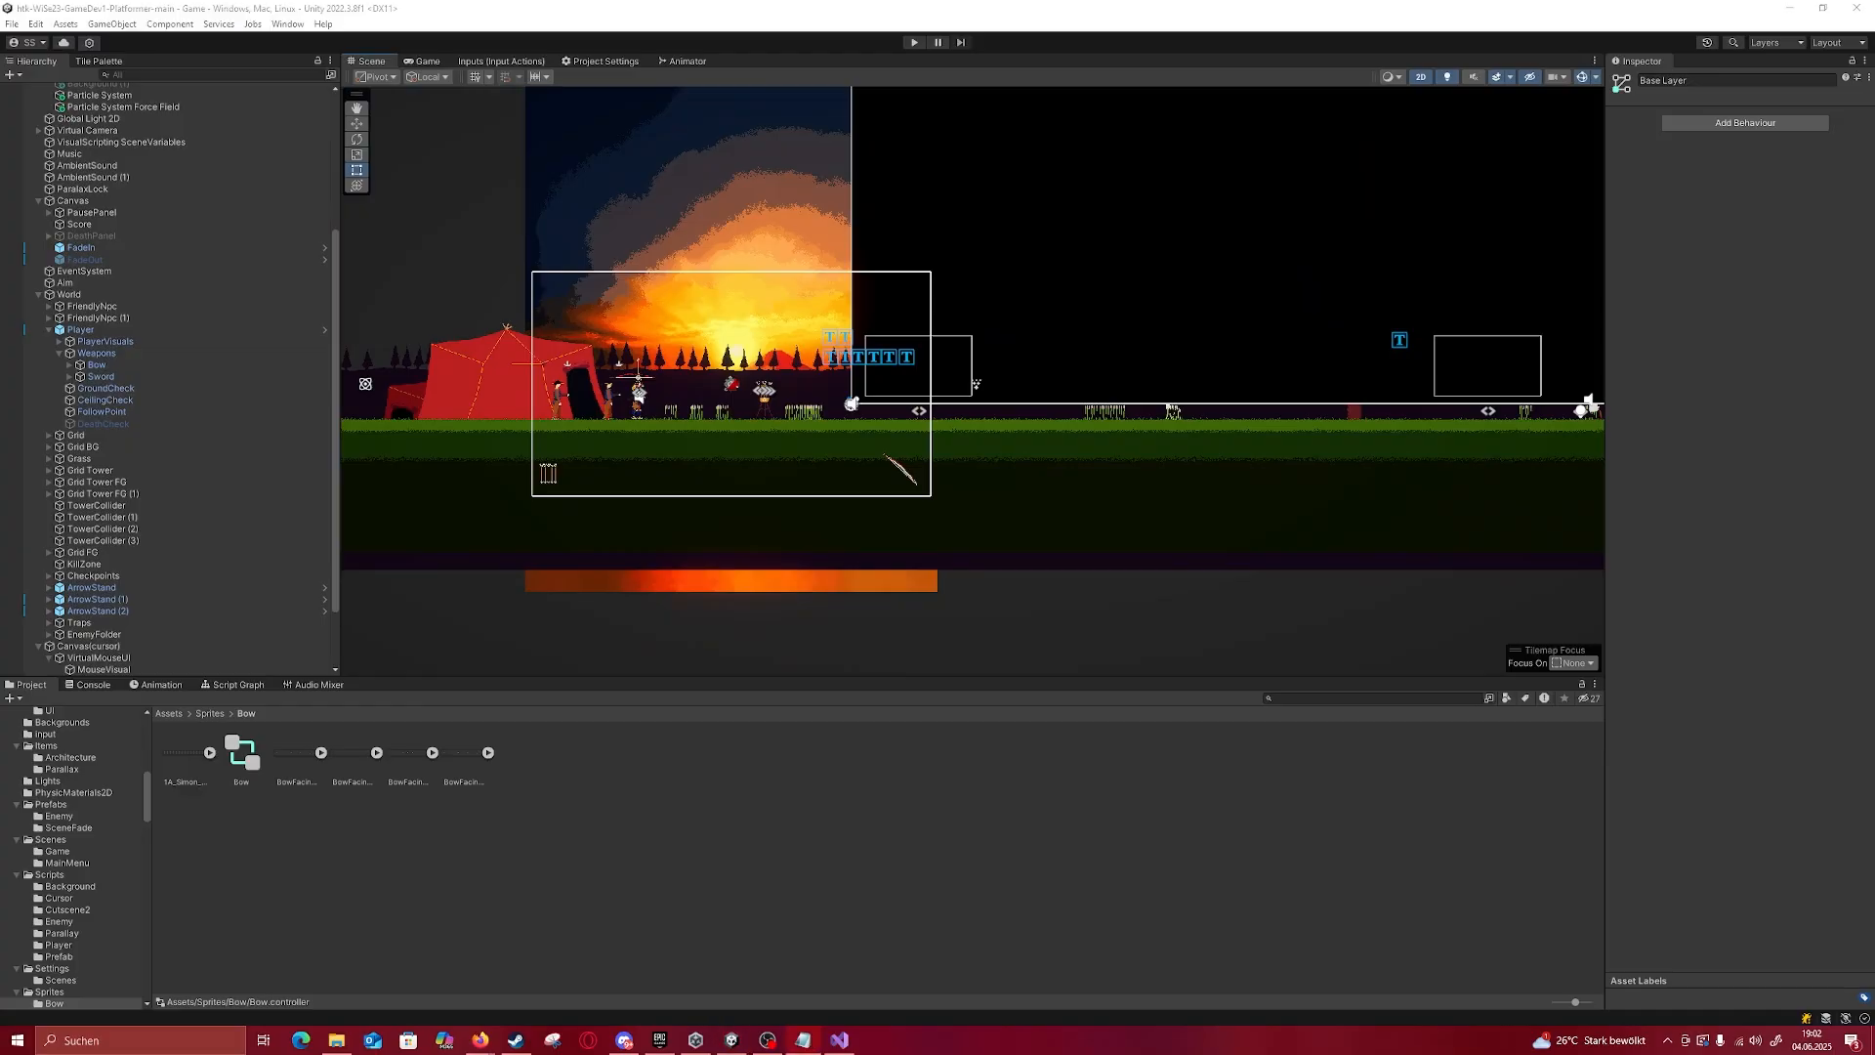
pyautogui.scroll(4, 441, 517)
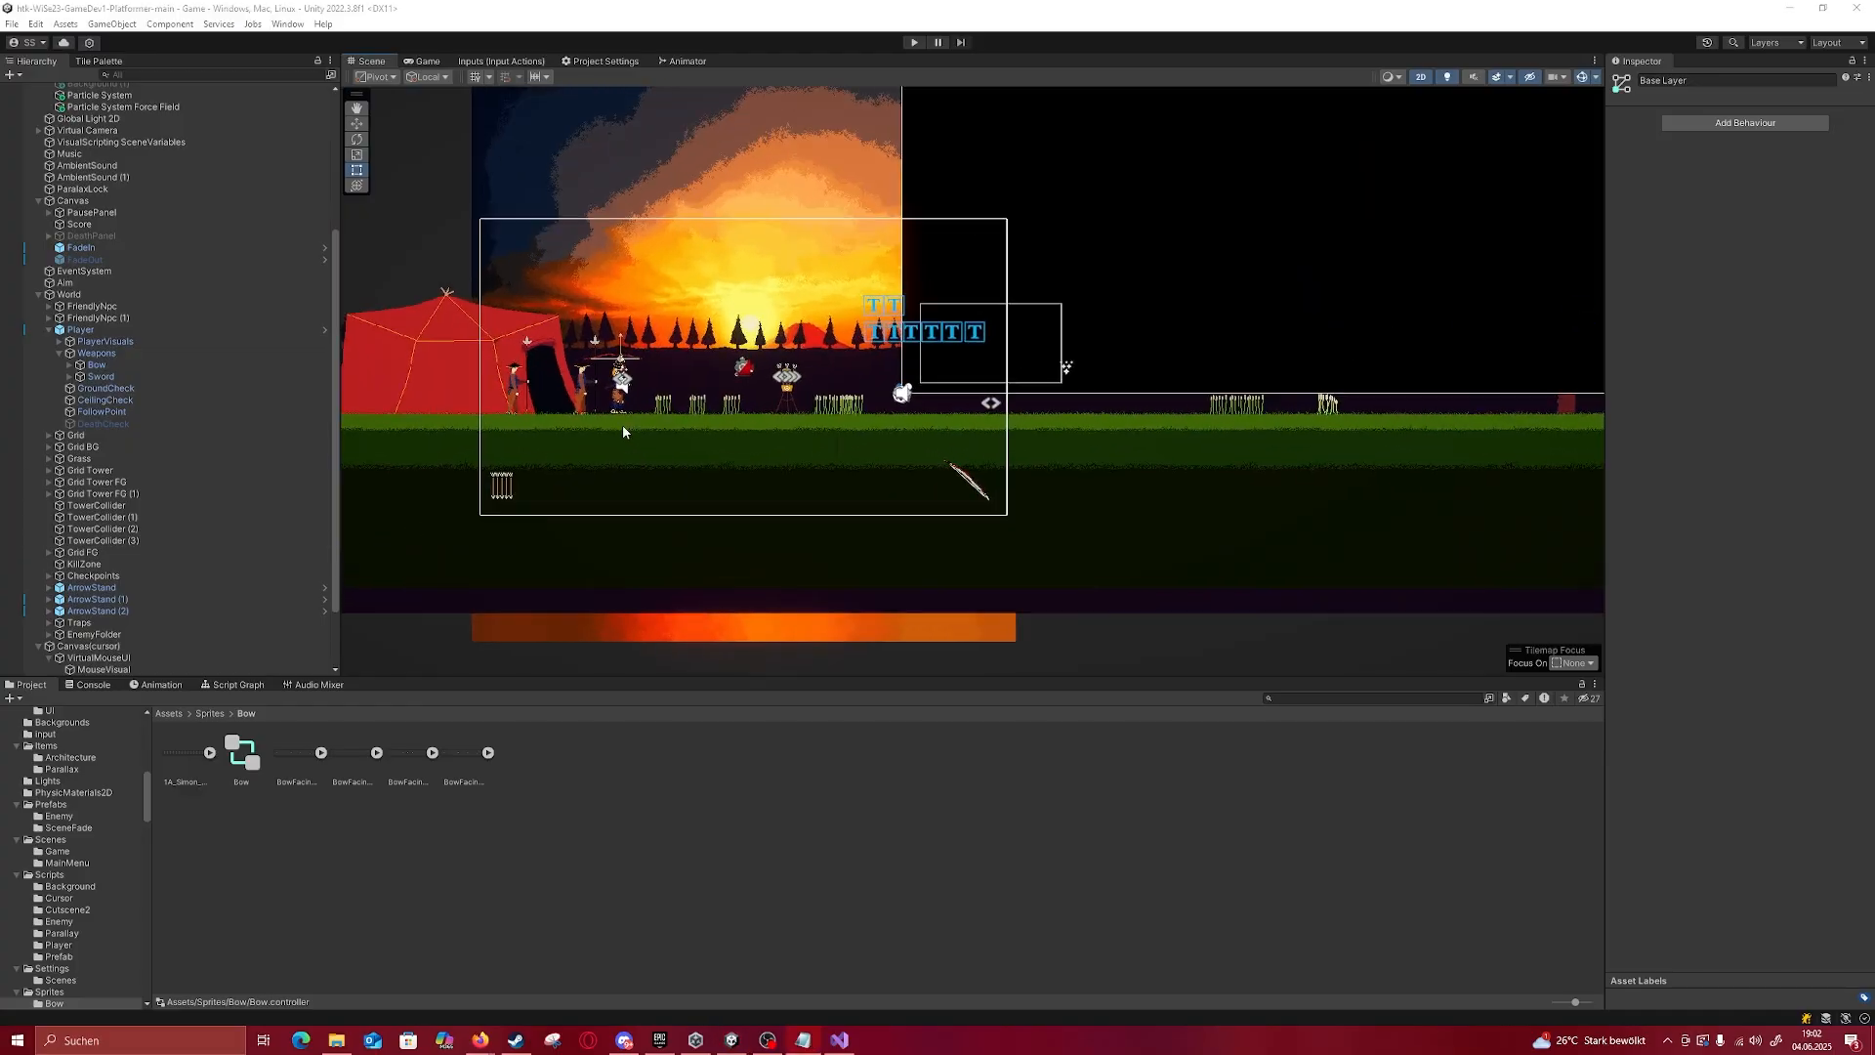
pyautogui.scroll(3, 706, 453)
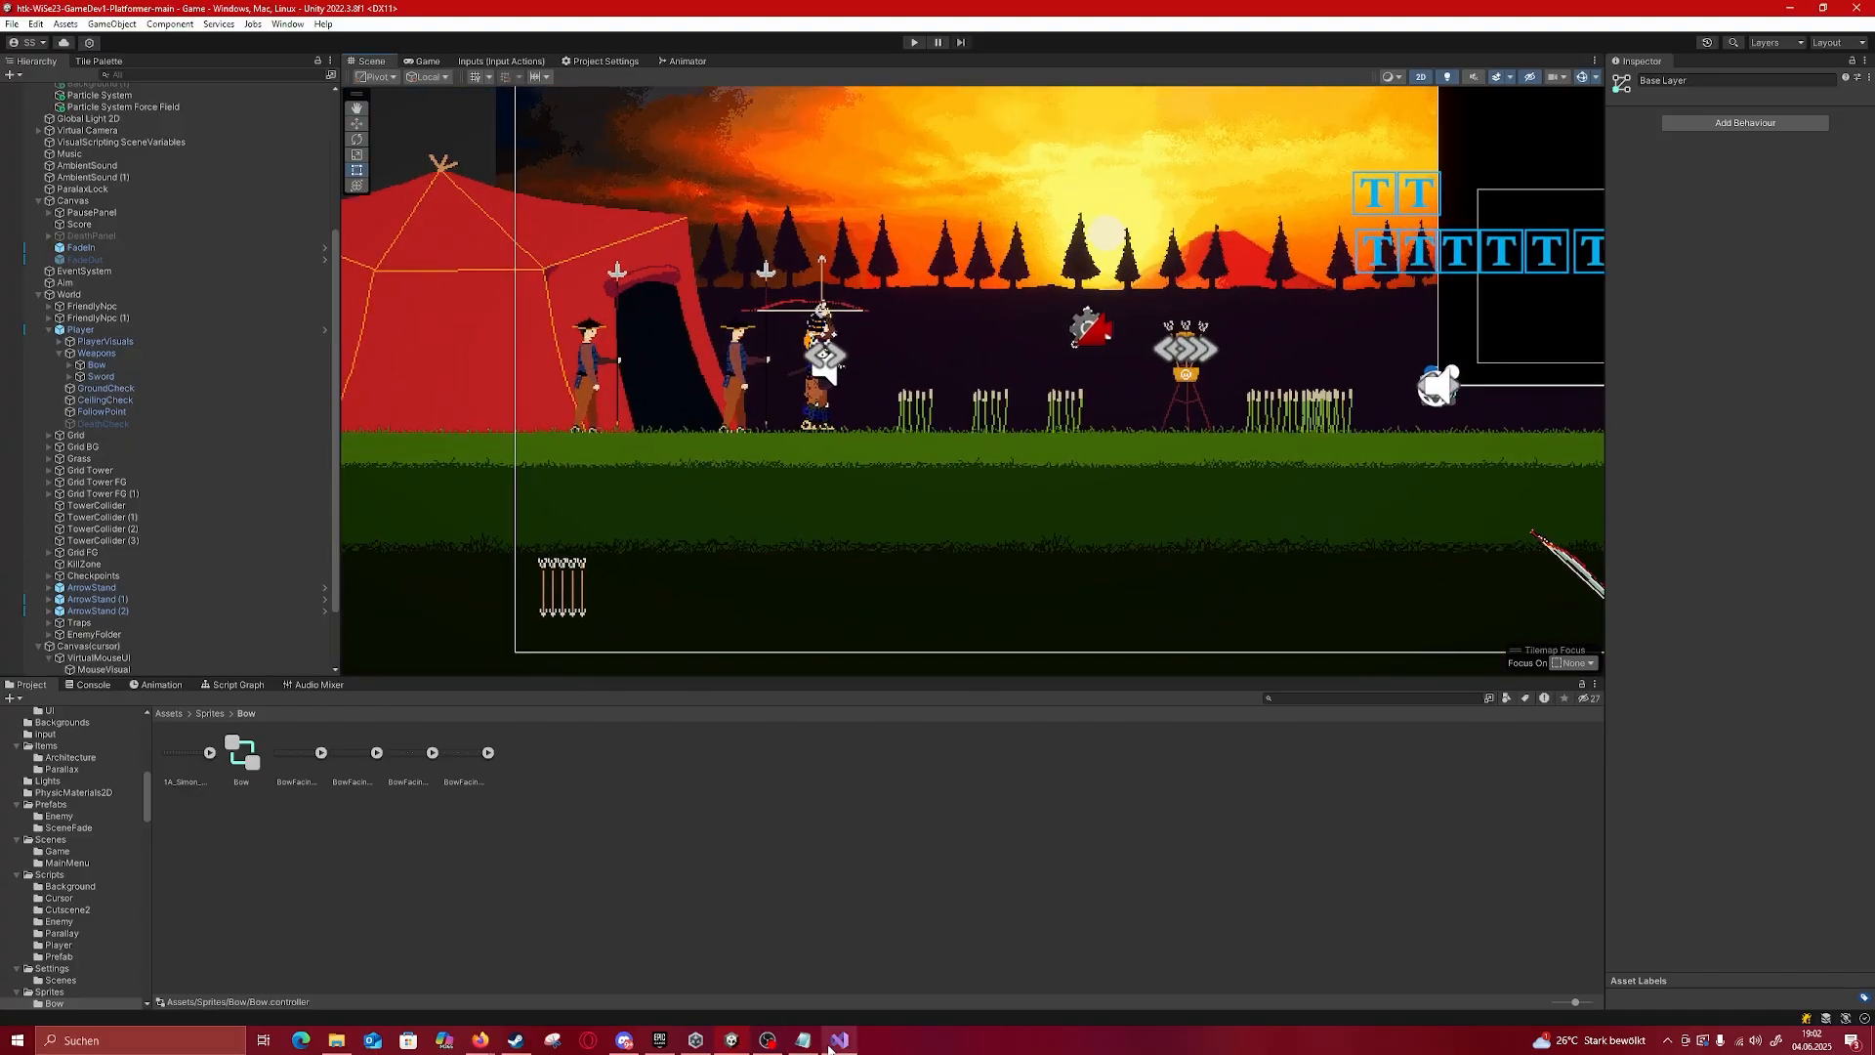
# Step: Switch to Visual Studio and open PlayerControl.cs, dismissing the line-ending normalization dialog
pyautogui.click(836, 1042)
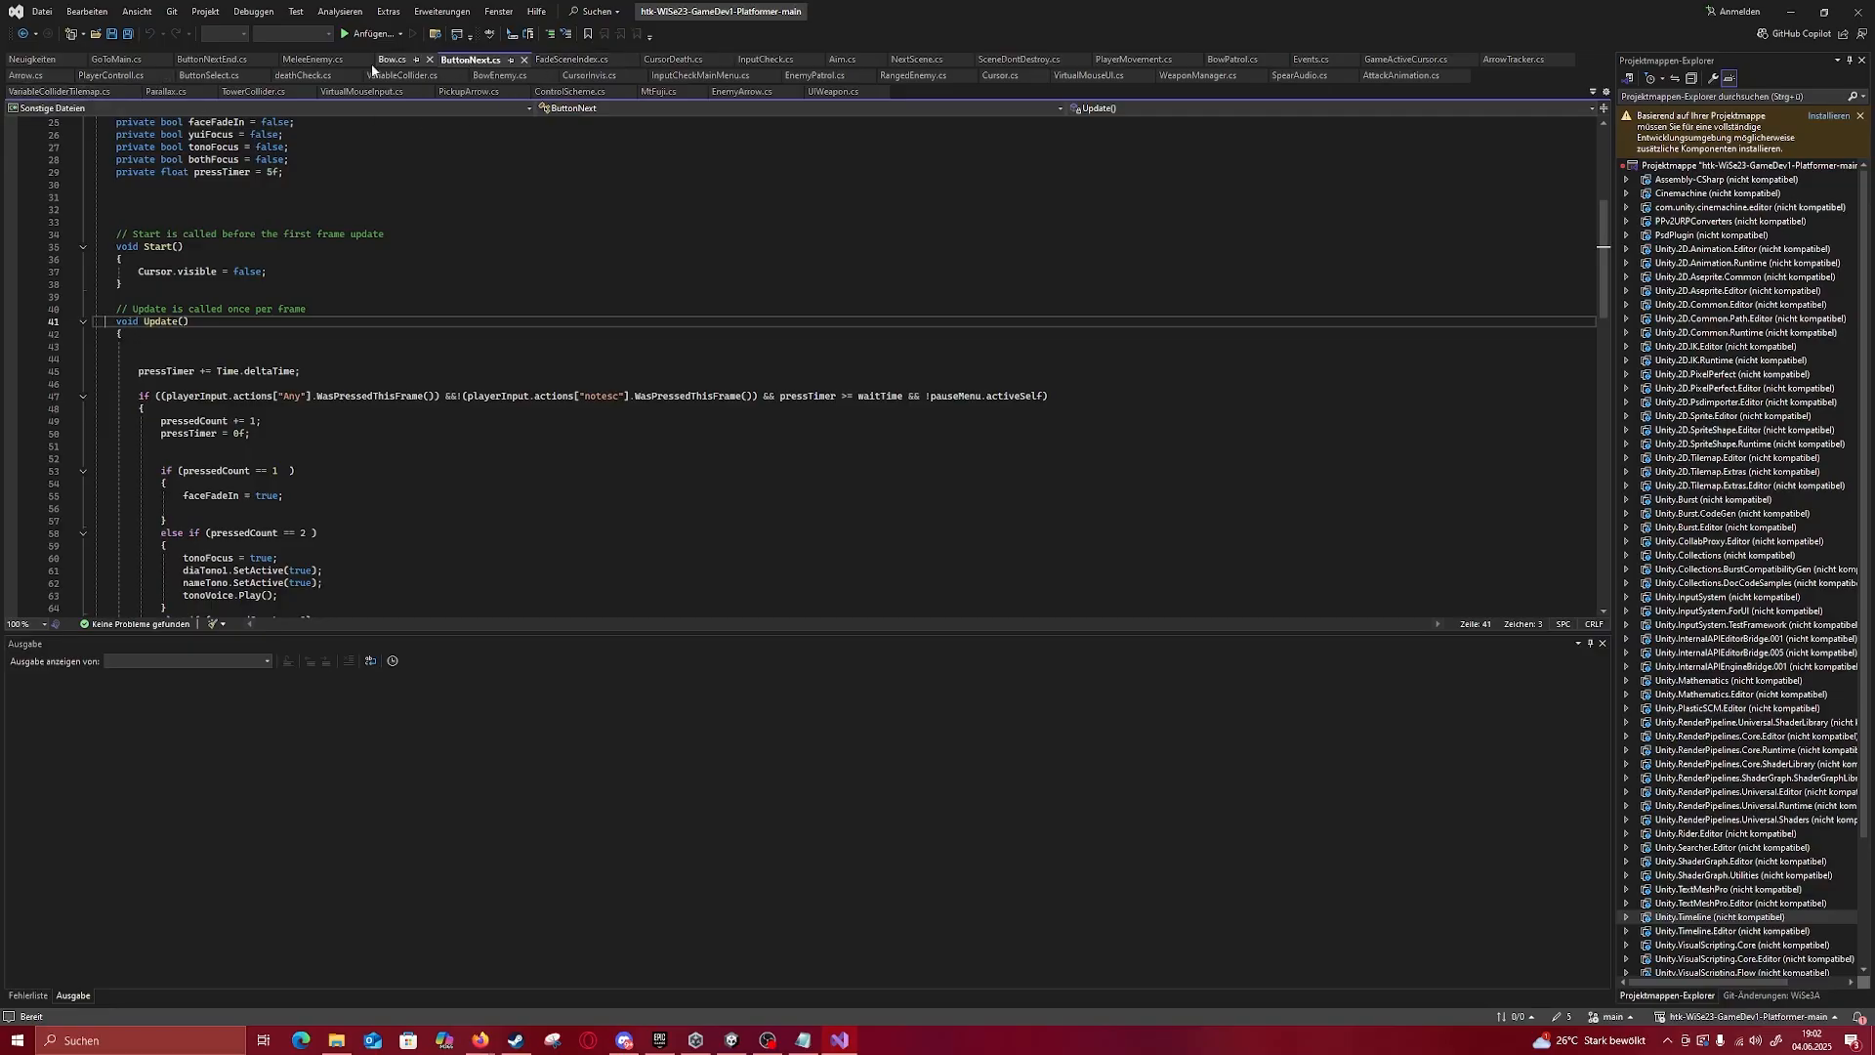
pyautogui.click(132, 78)
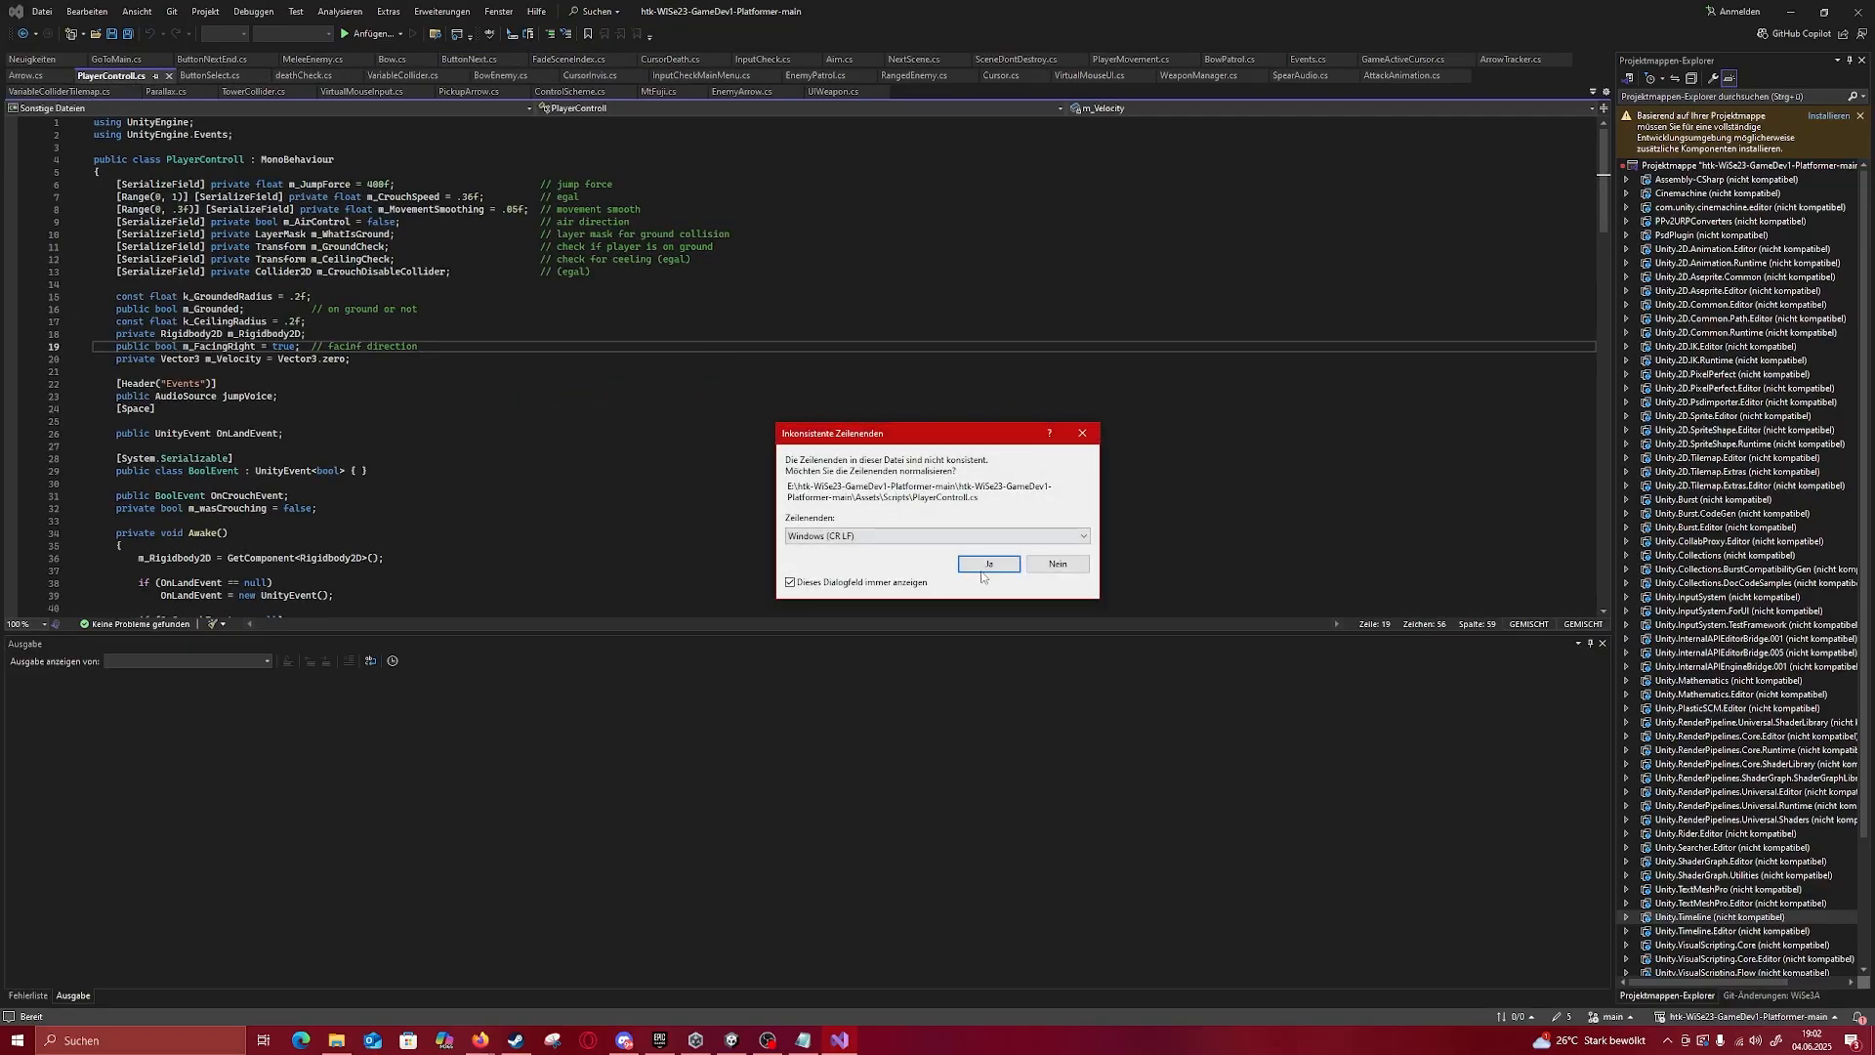
pyautogui.click(1081, 432)
# Step: Read through PlayerControl.cs, from the serialized movement fields through Awake, FixedUpdate and Move to the flip code at the end
pyautogui.scroll(-7, 234, 247)
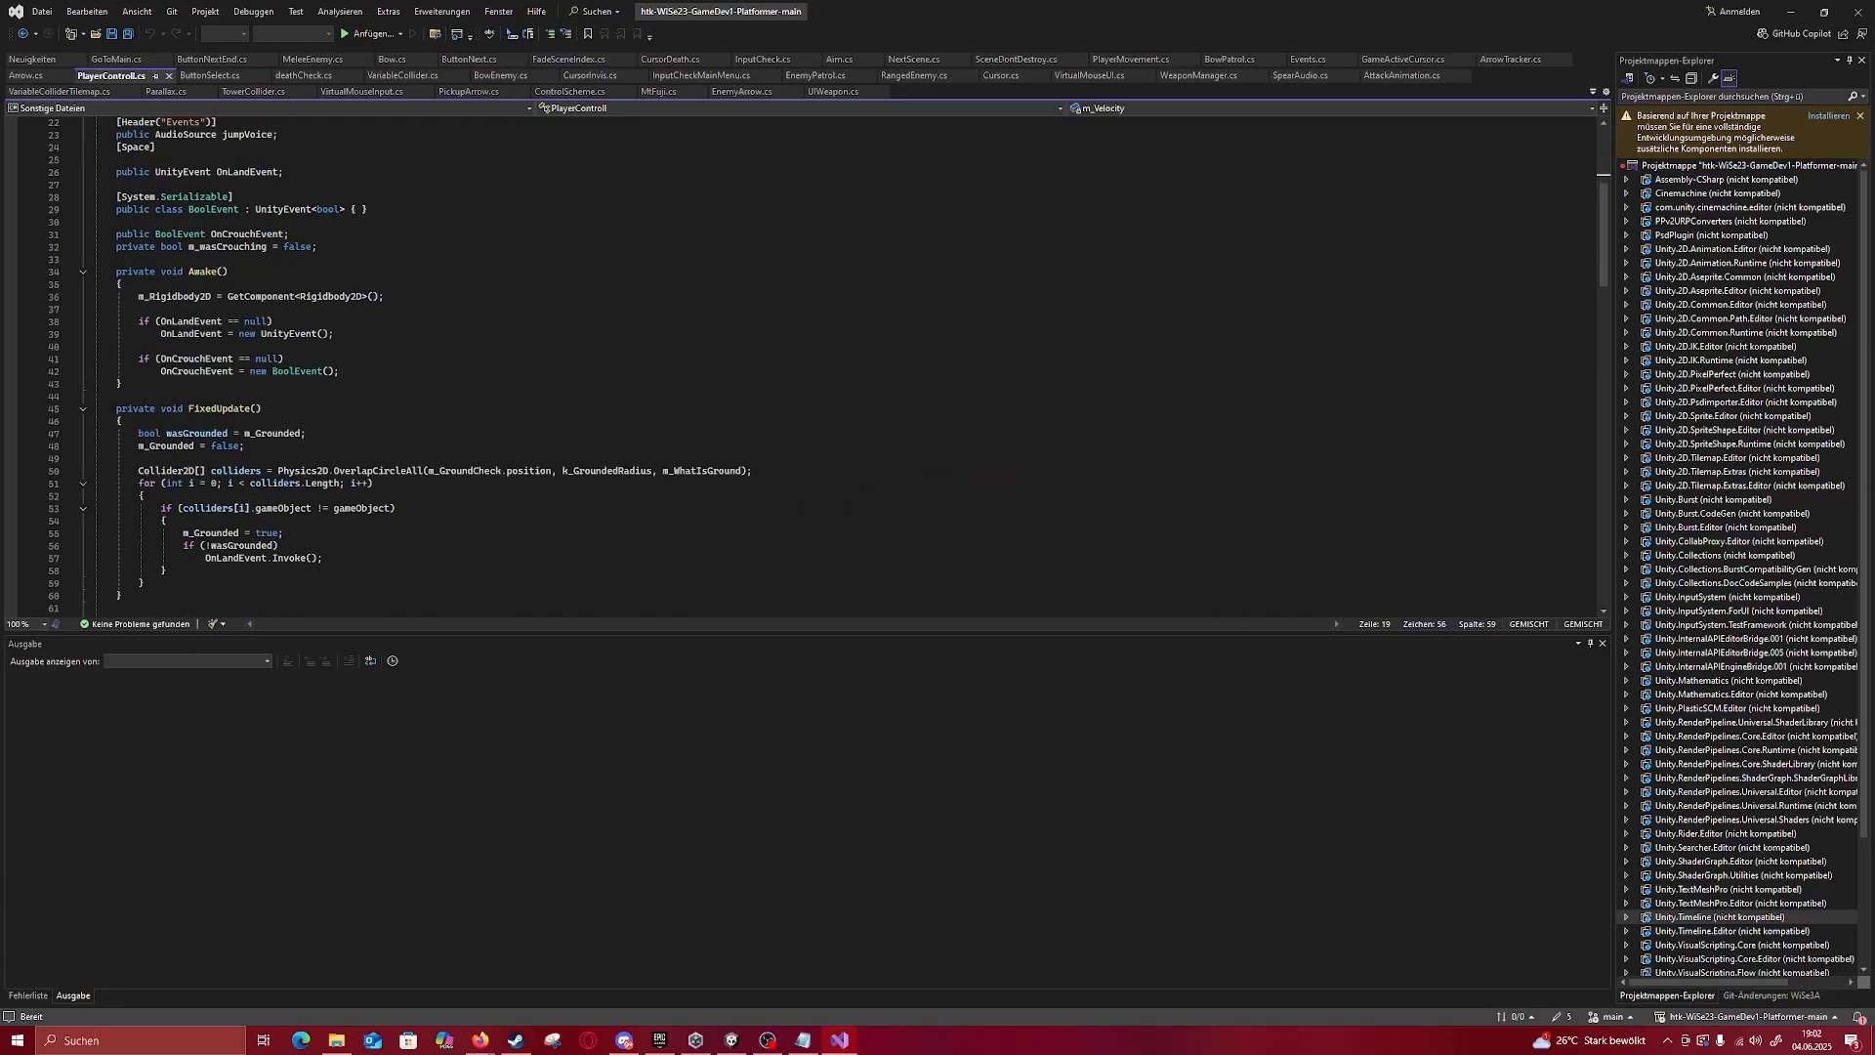
pyautogui.scroll(7, 235, 247)
pyautogui.scroll(-20, 224, 274)
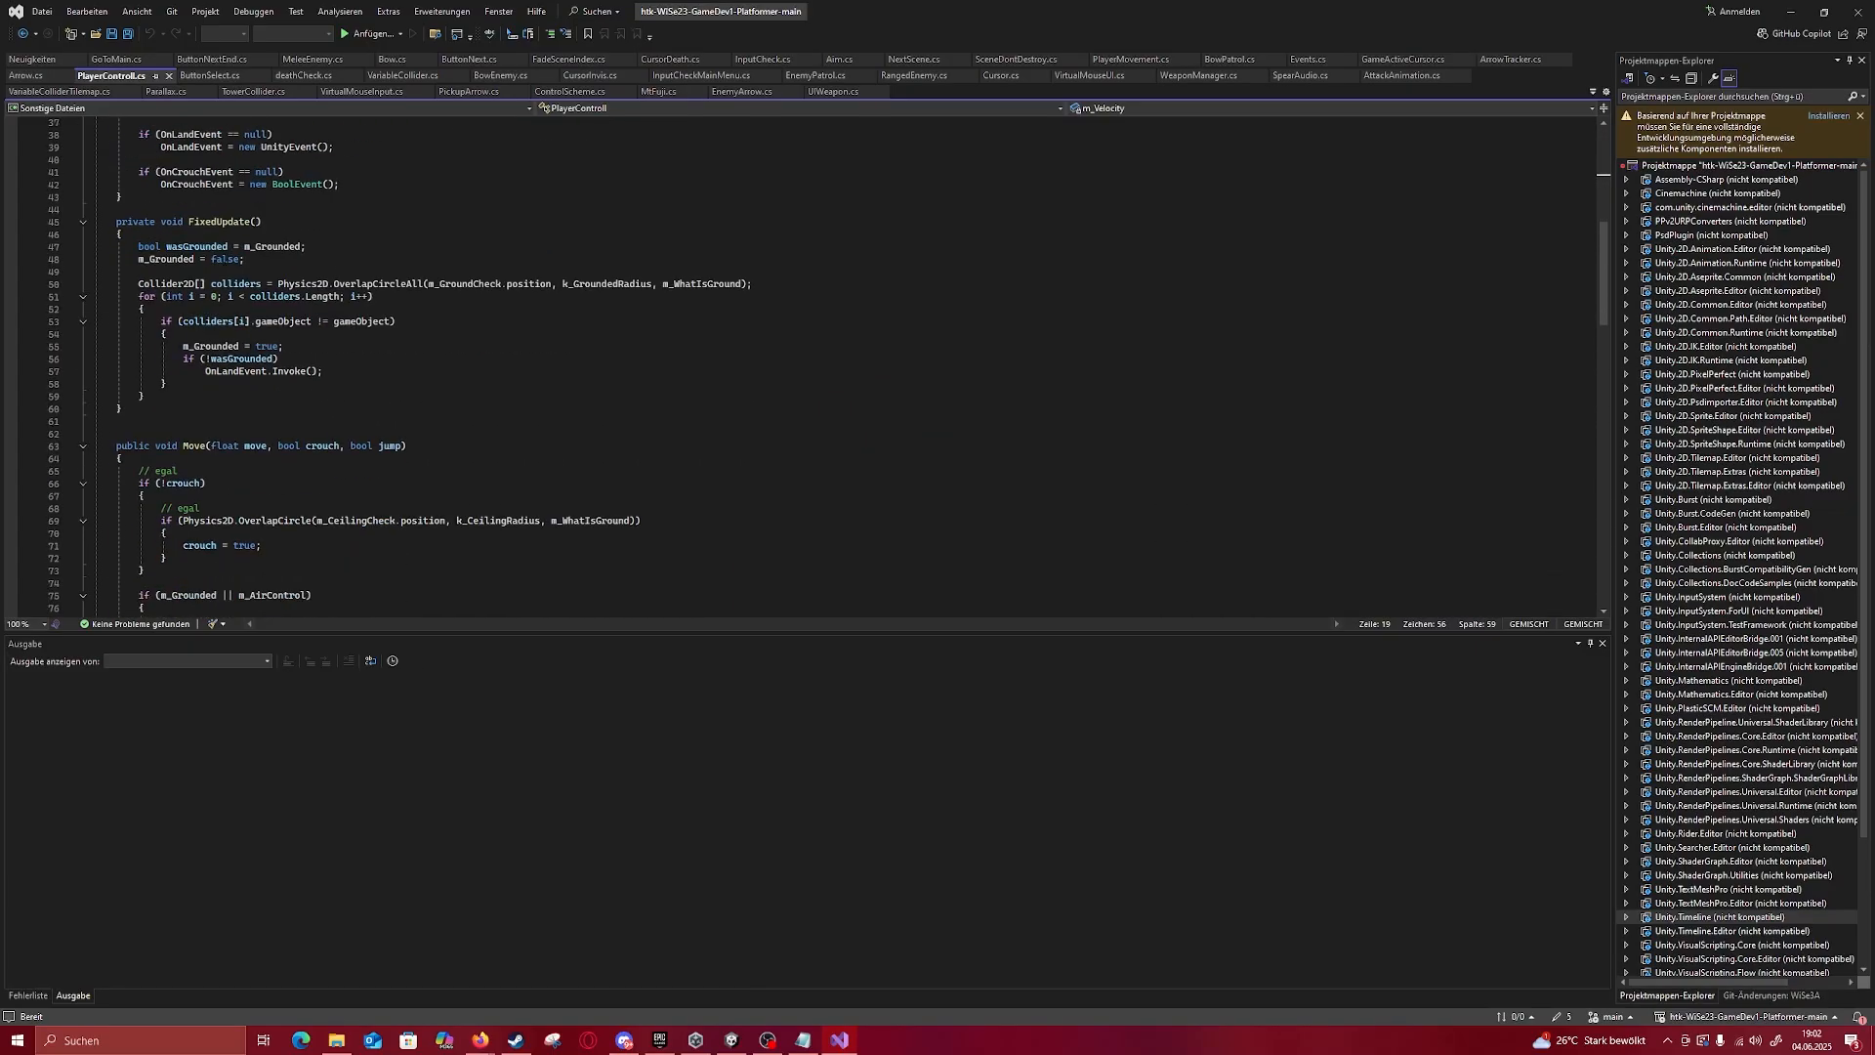
pyautogui.scroll(-15, 219, 289)
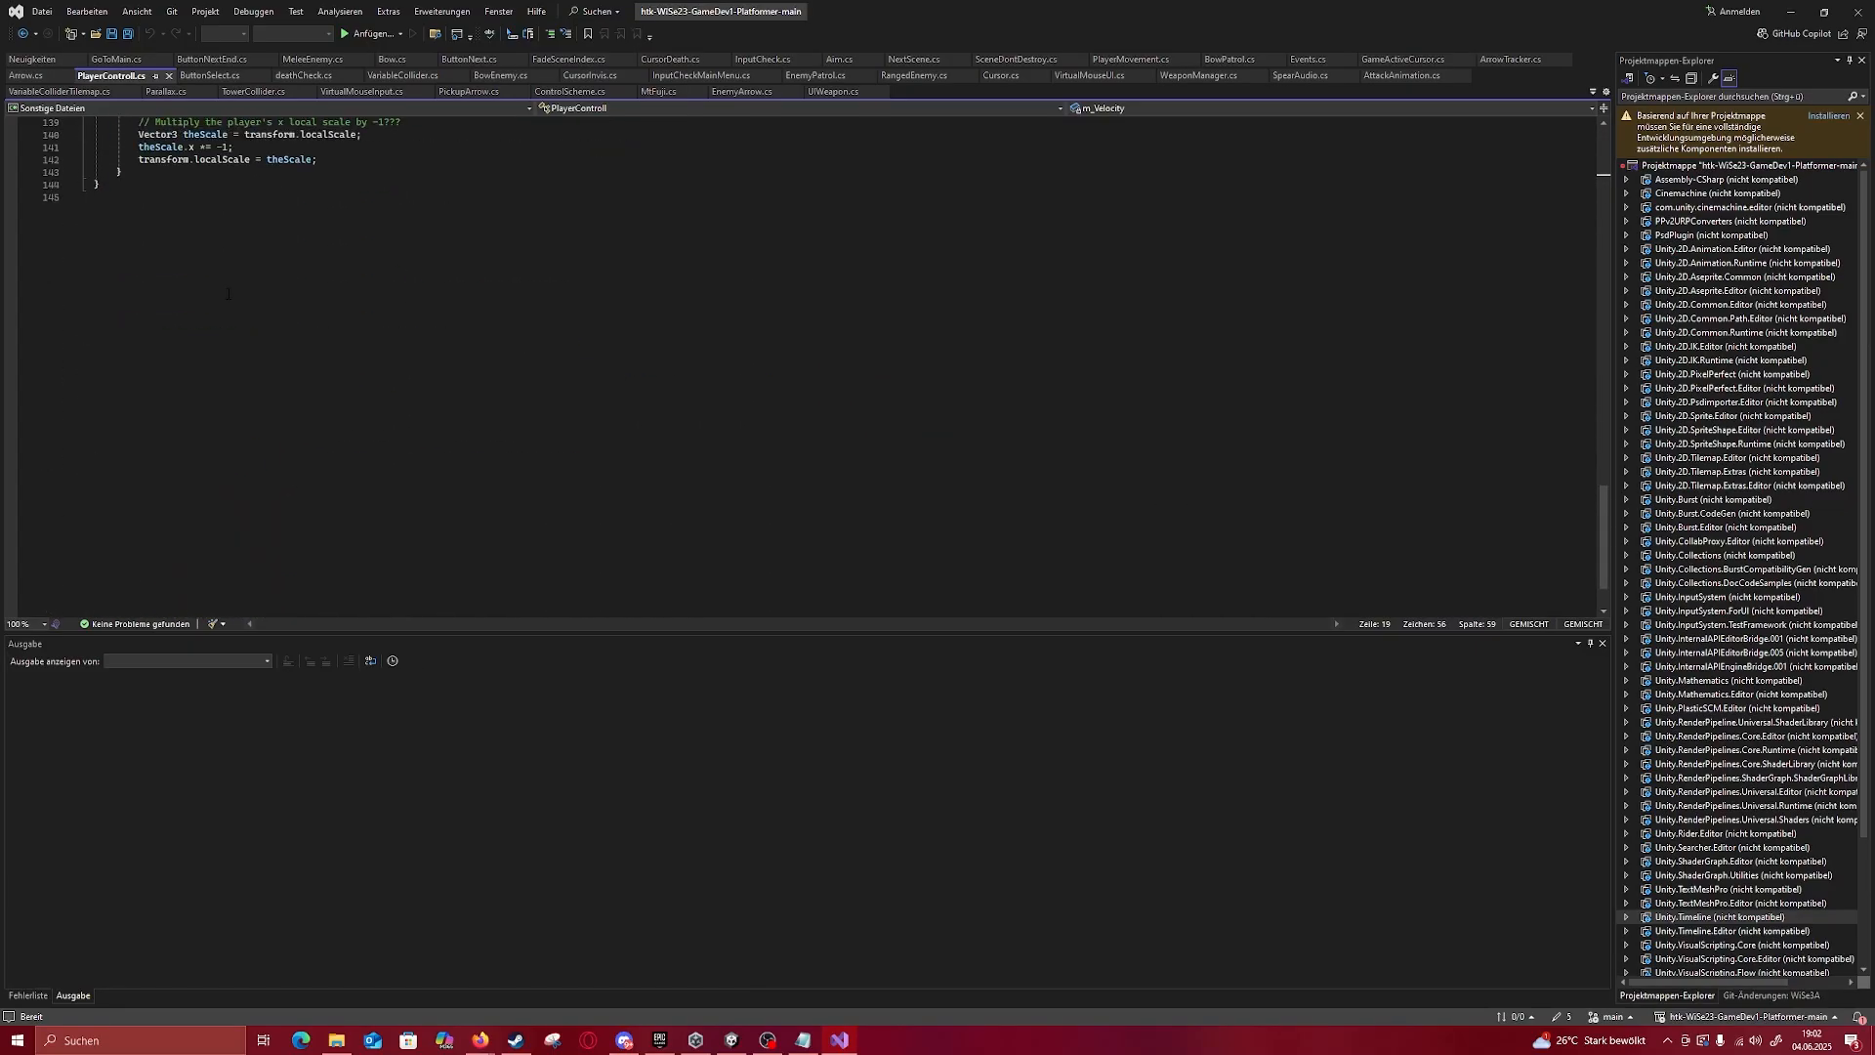
pyautogui.scroll(20, 219, 289)
pyautogui.scroll(-20, 219, 289)
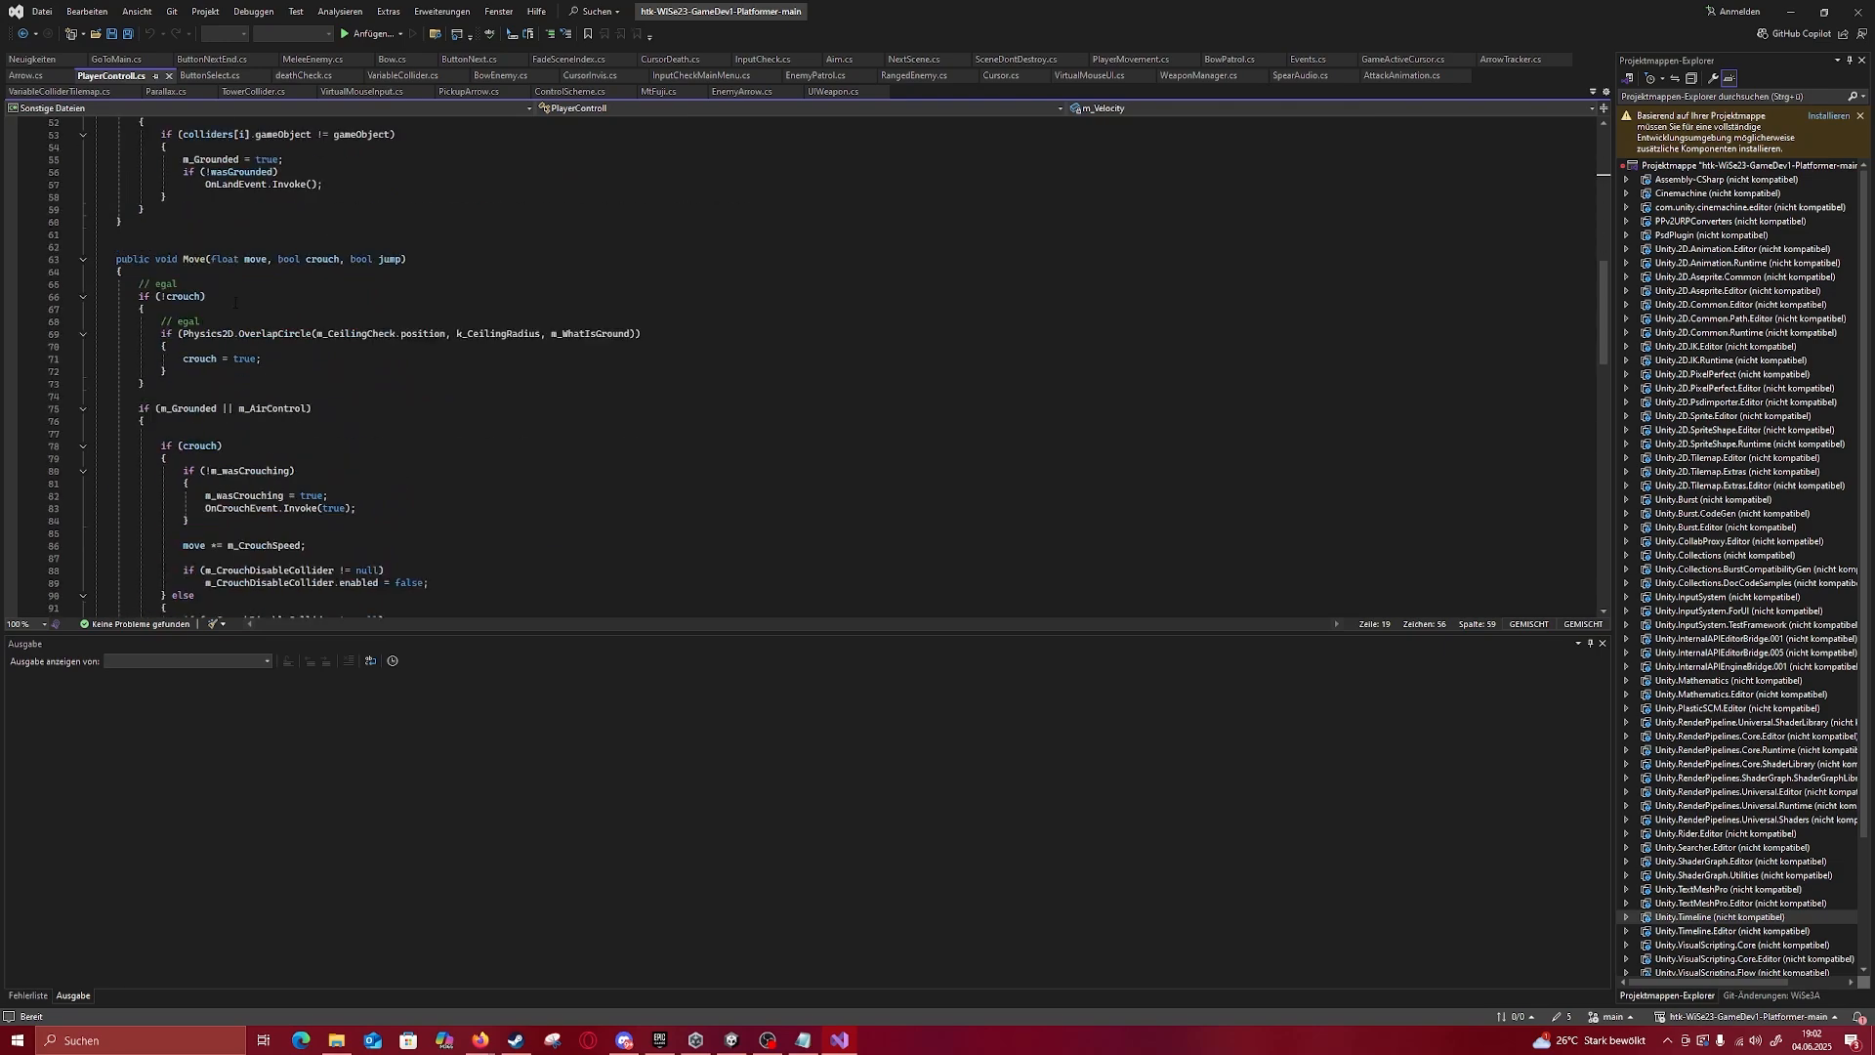
pyautogui.scroll(20, 219, 289)
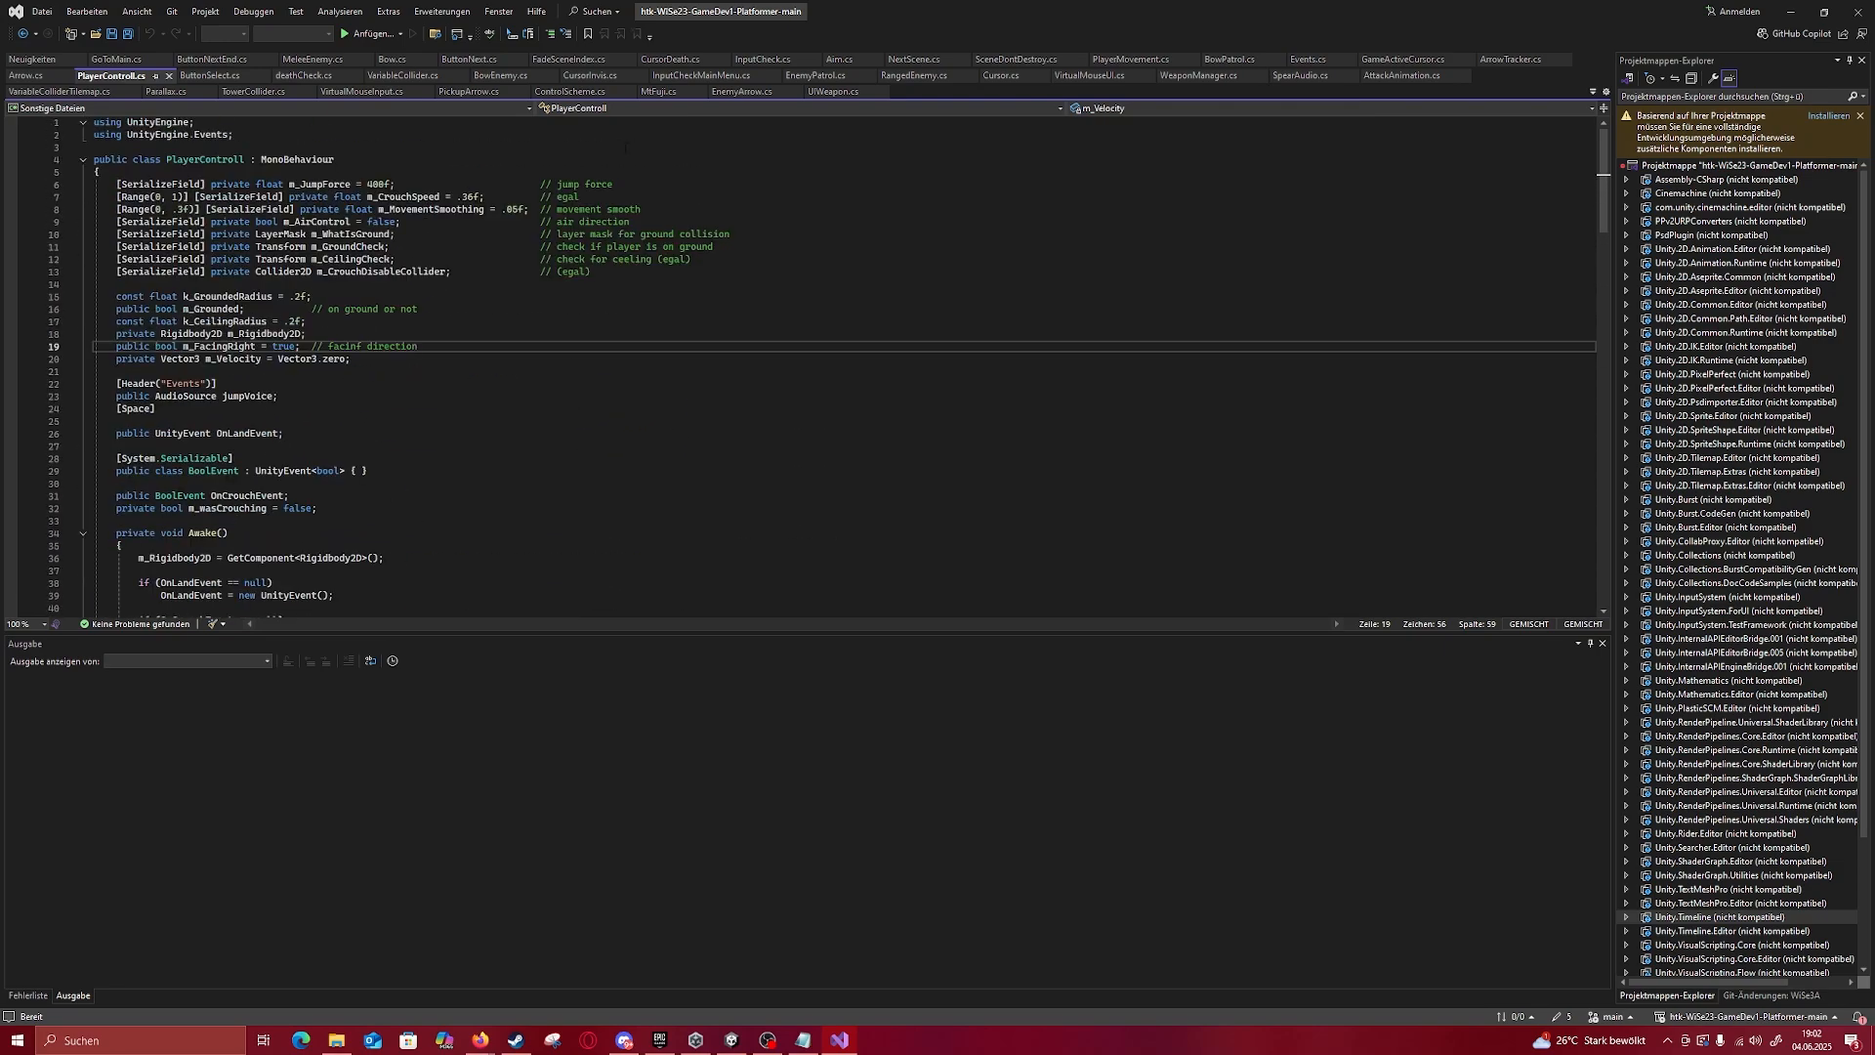
# Step: Open PlayerMovement.cs and skim its variables, input enable and disable handlers, and Update method
pyautogui.click(1160, 60)
pyautogui.scroll(-2, 648, 209)
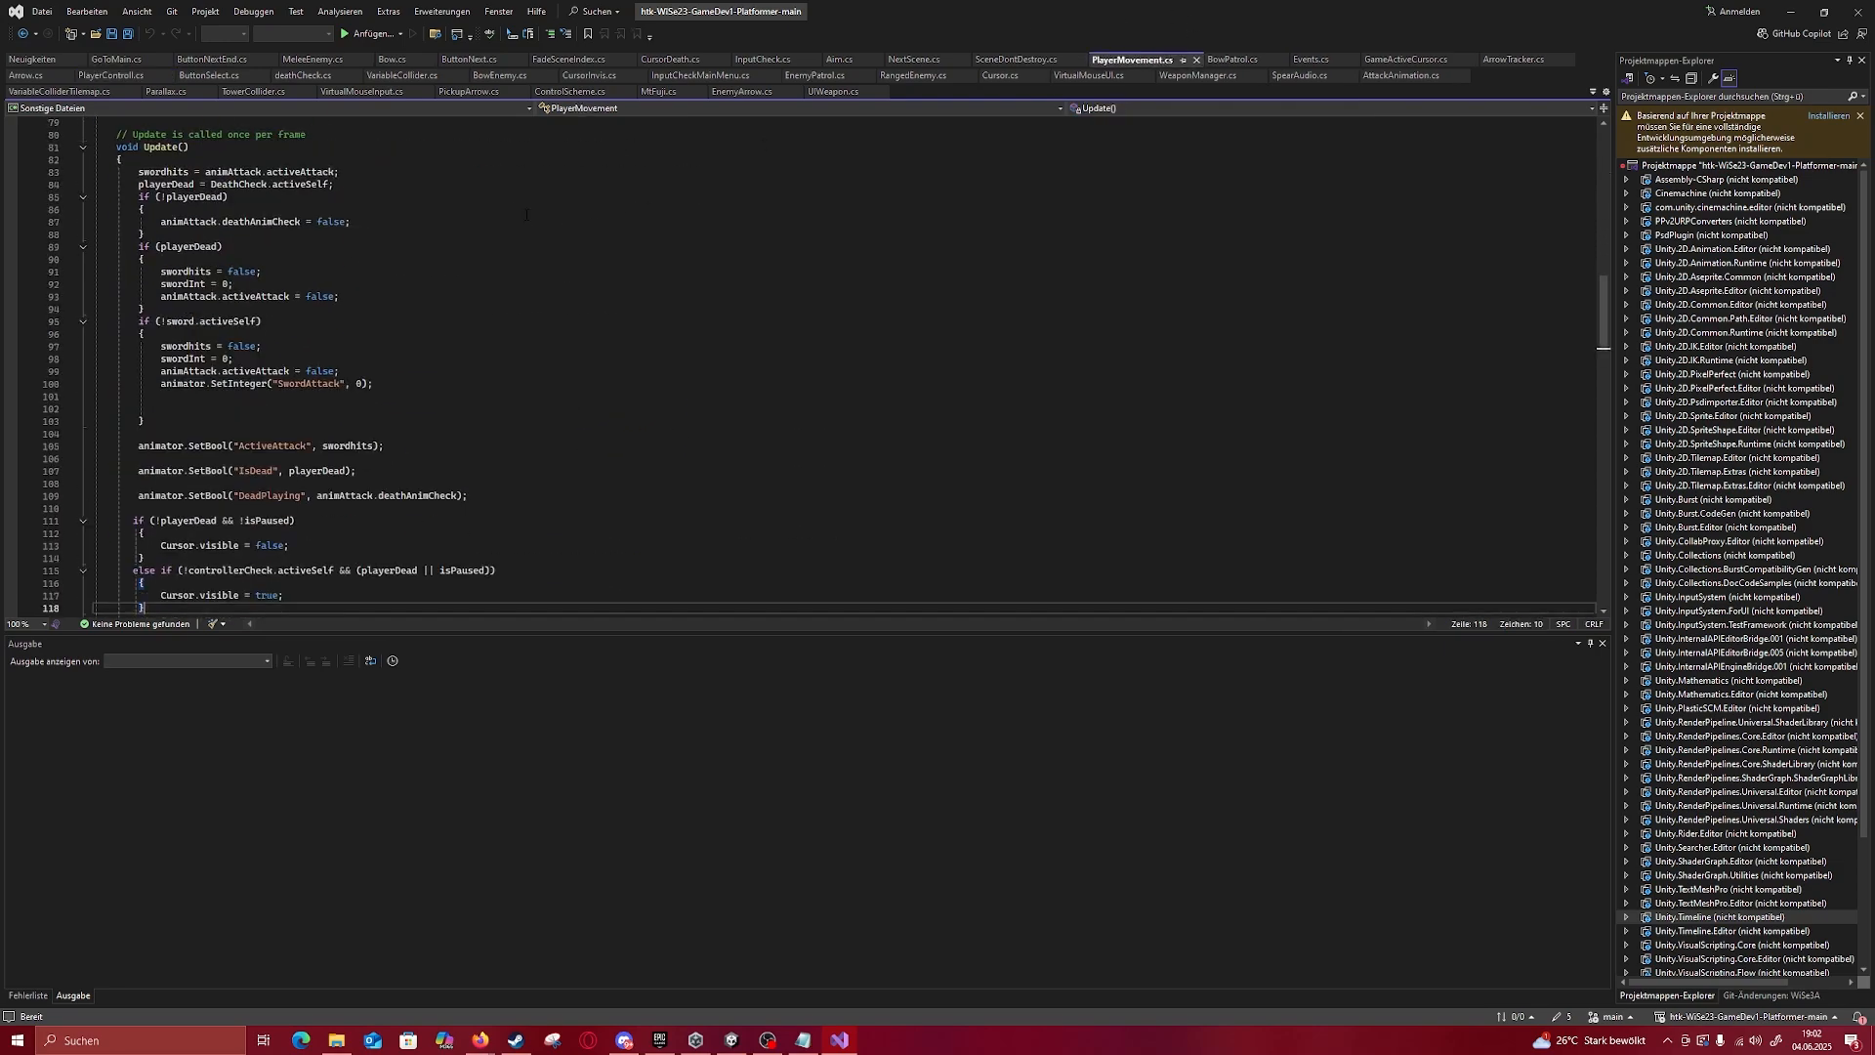
pyautogui.scroll(8, 649, 209)
pyautogui.scroll(15, 391, 251)
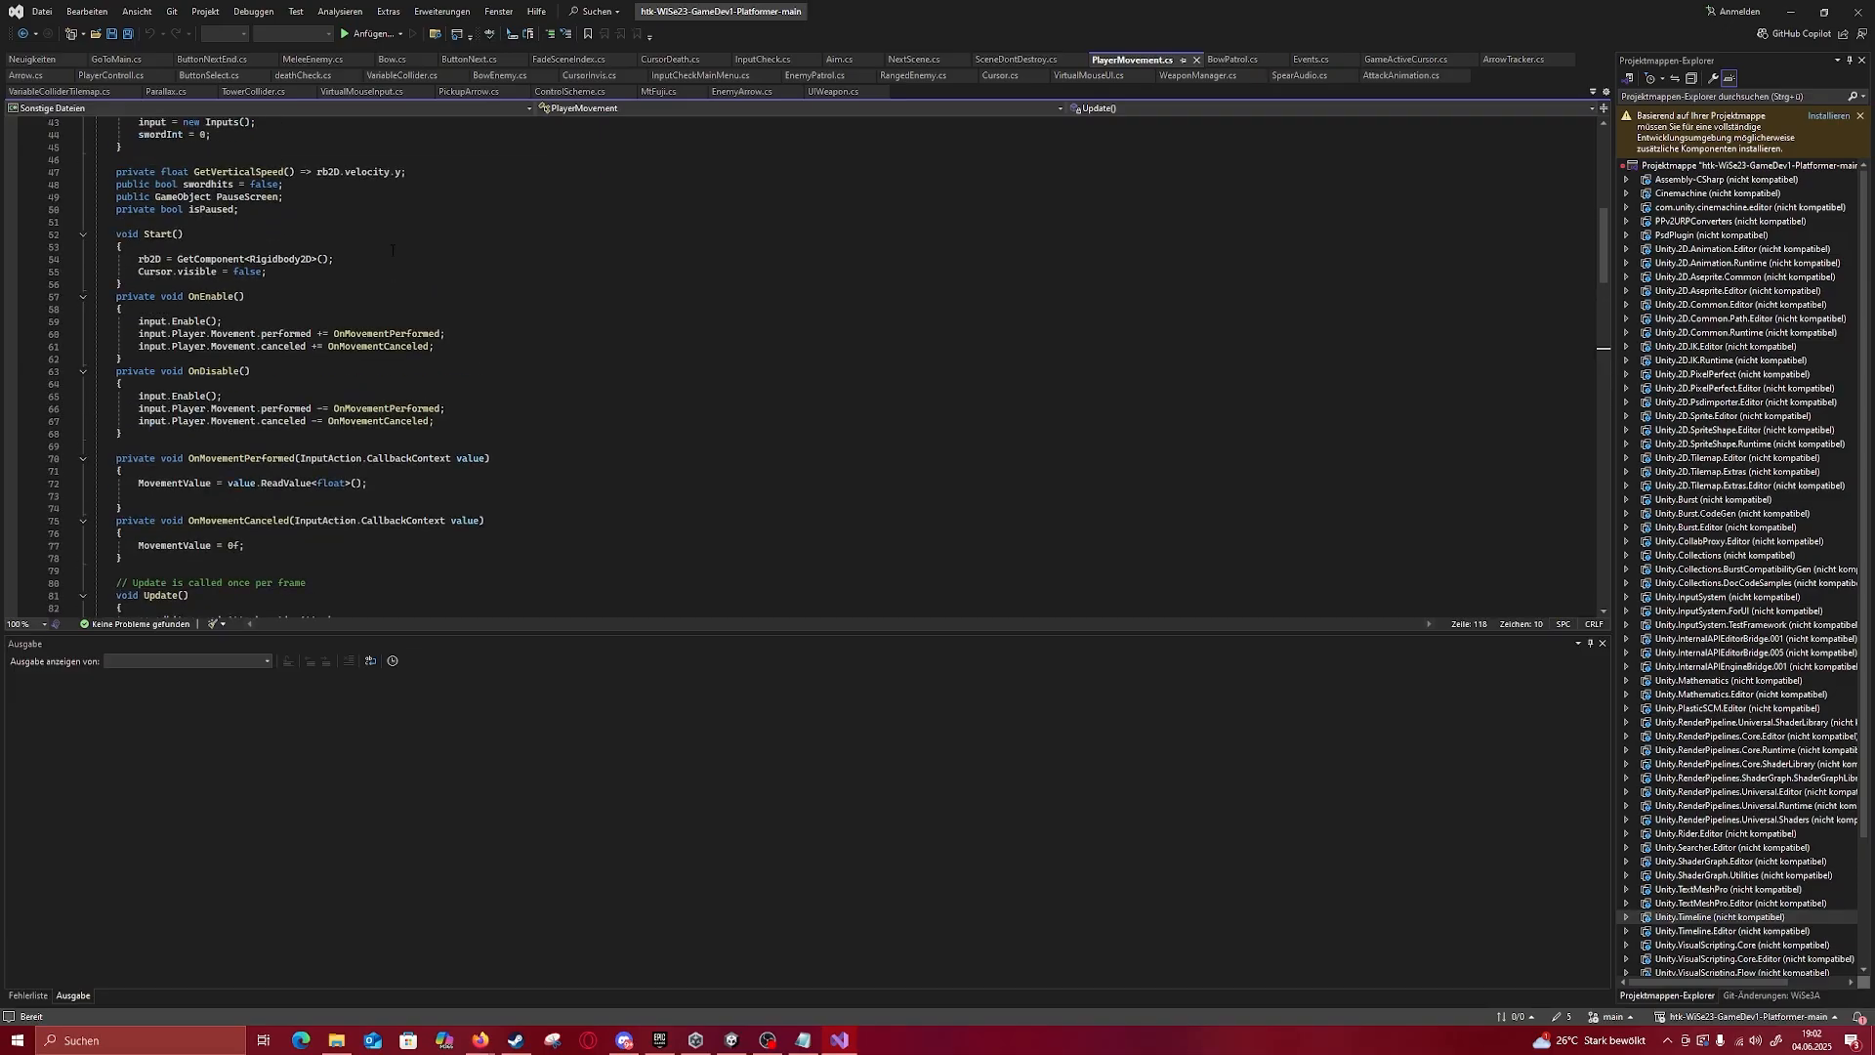
pyautogui.scroll(-12, 137, 290)
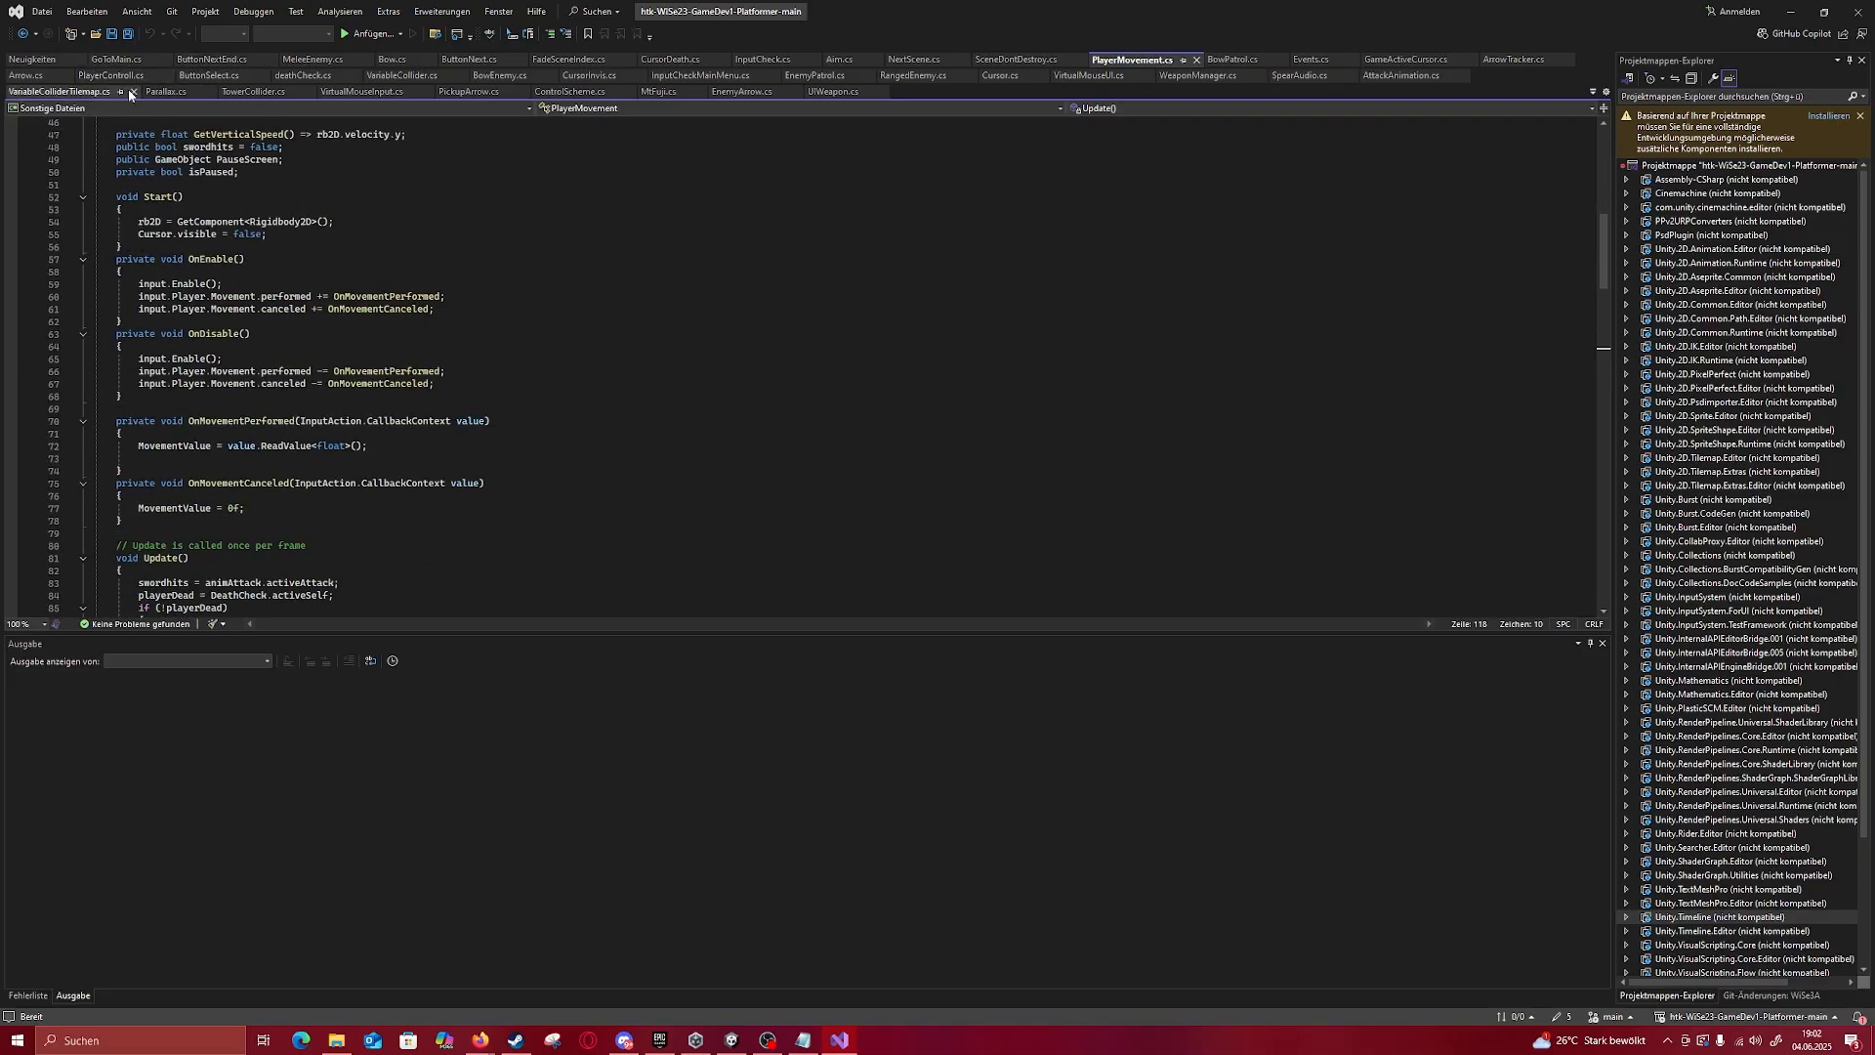
pyautogui.scroll(-20, 810, 367)
pyautogui.scroll(-6, 818, 364)
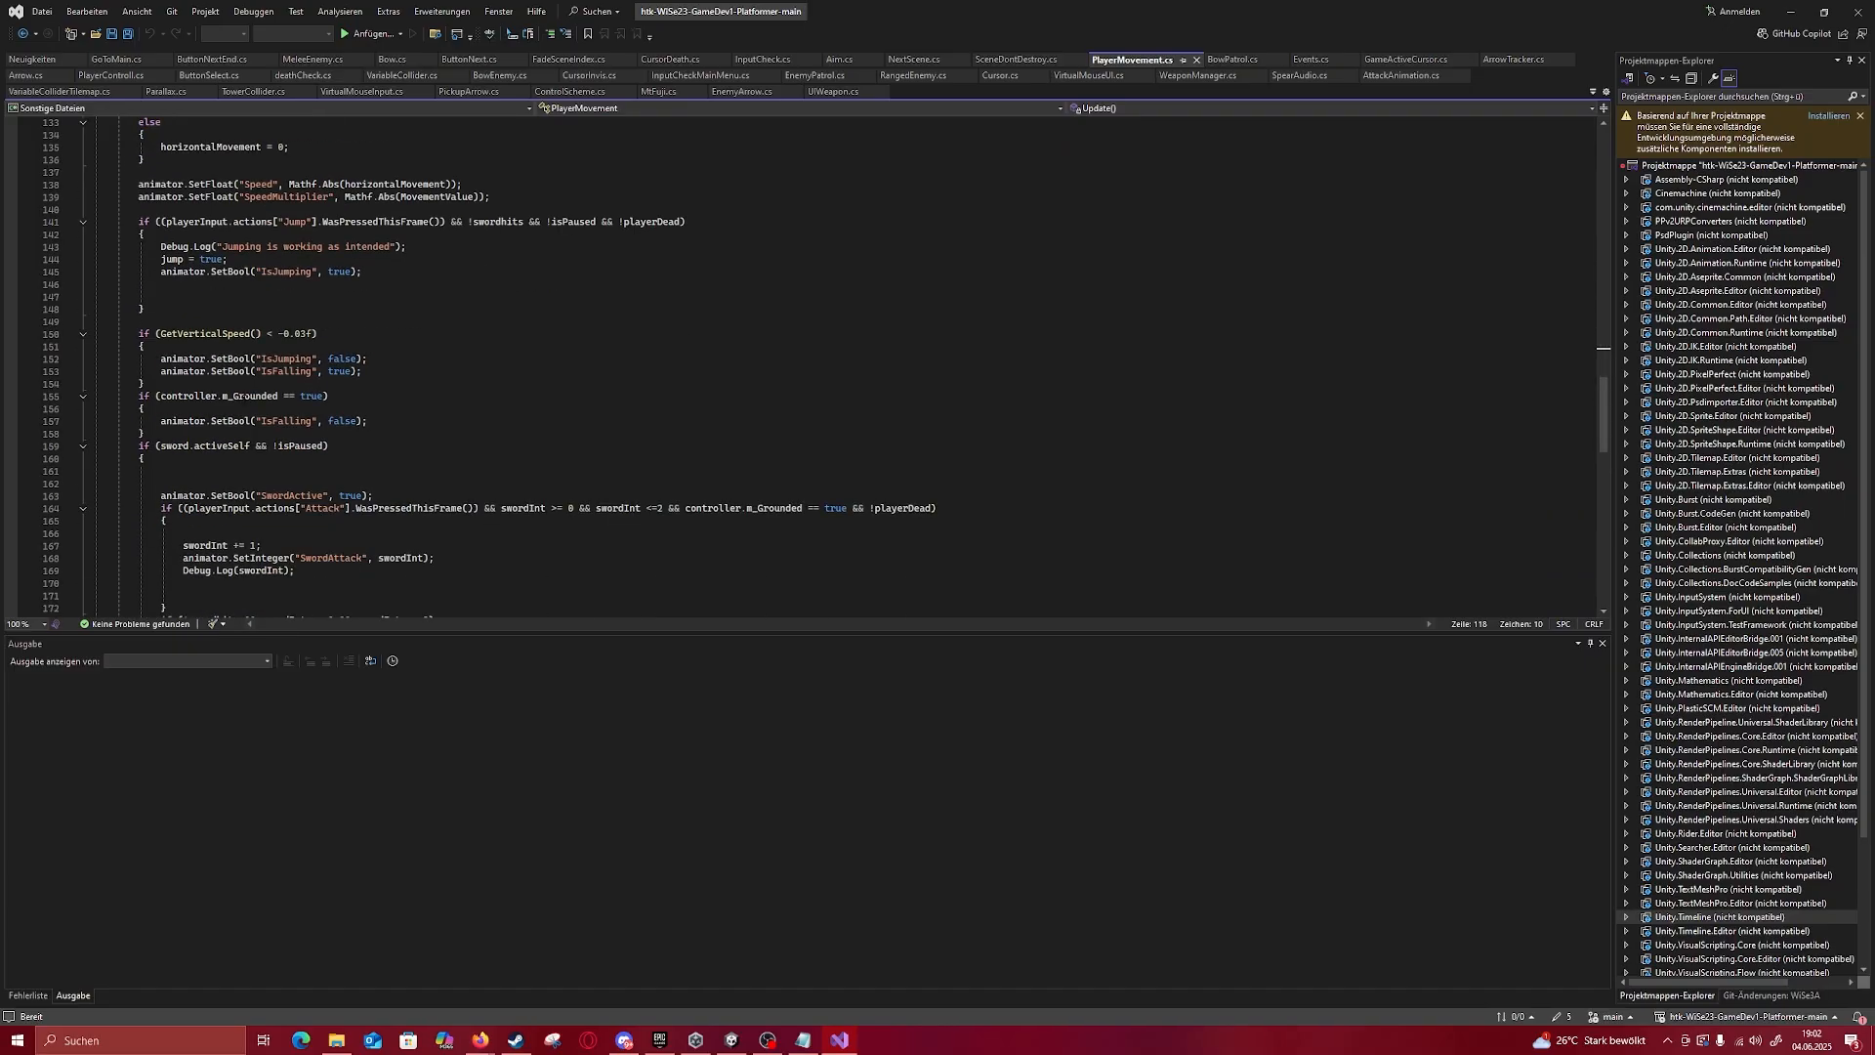
pyautogui.scroll(20, 810, 366)
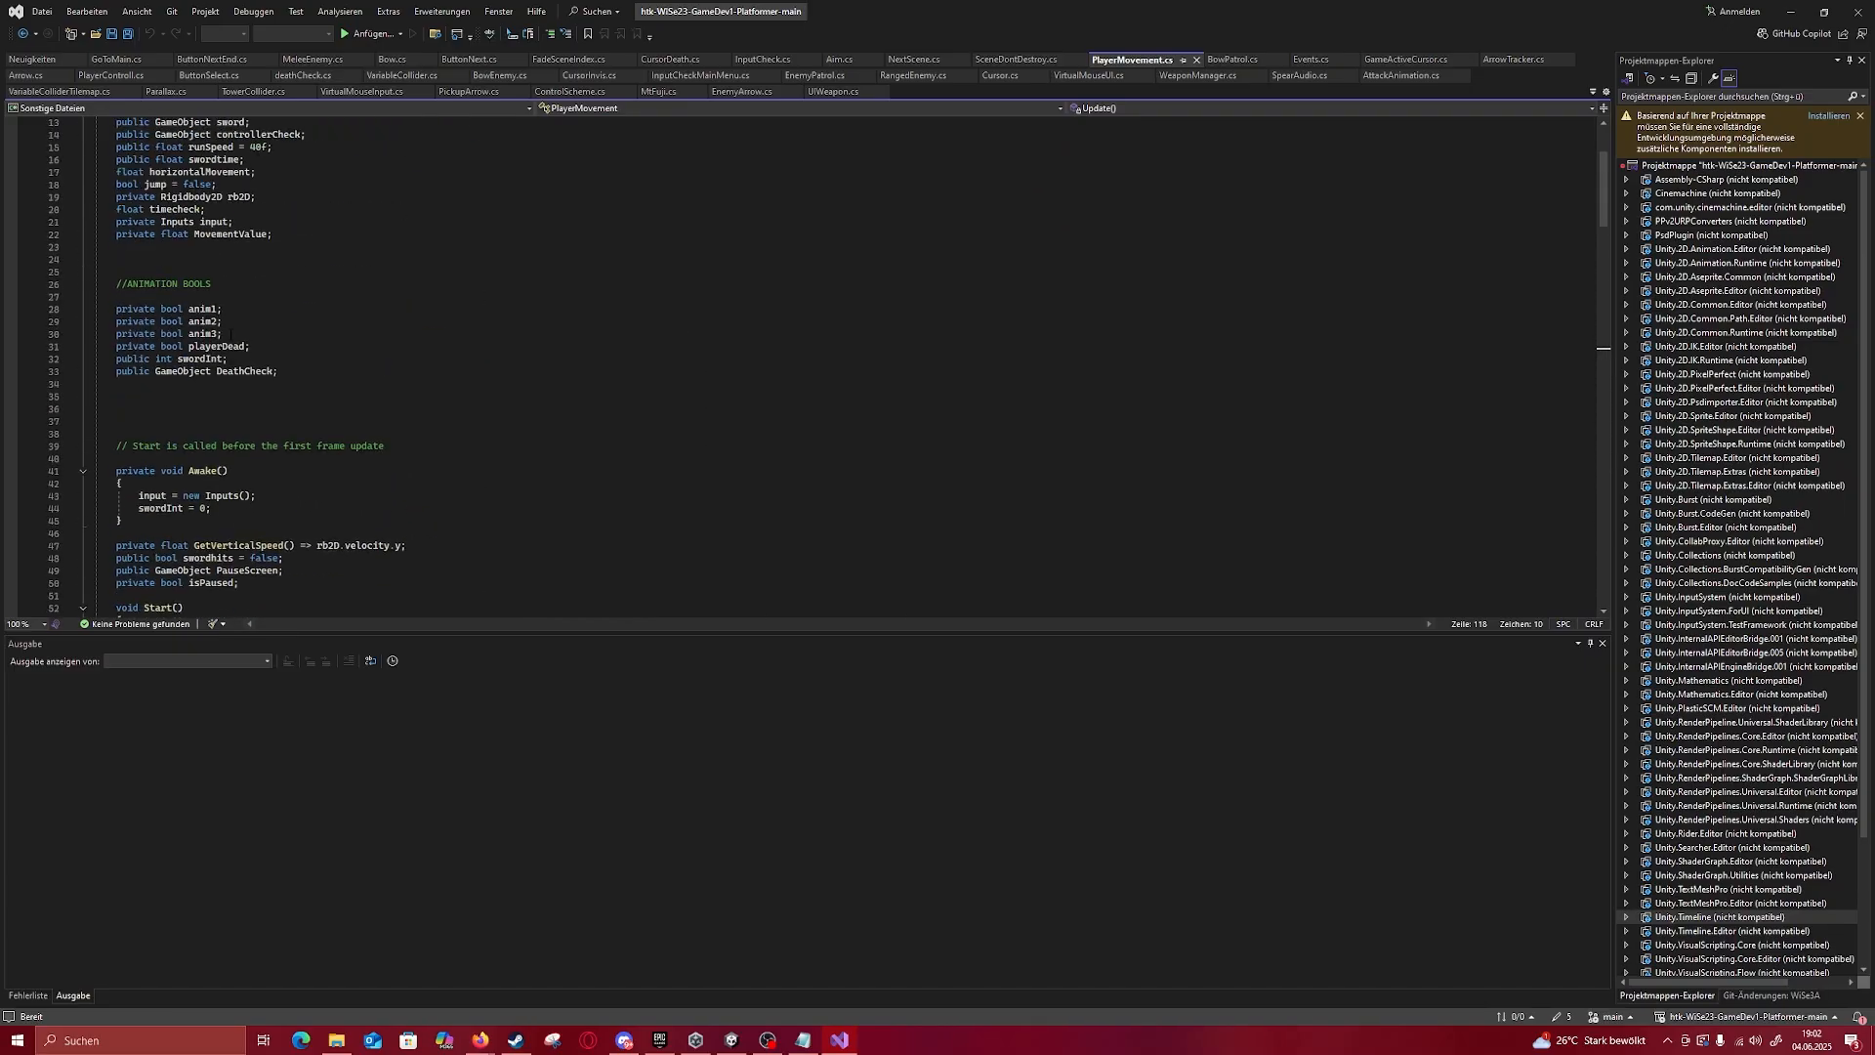
pyautogui.scroll(-13, 810, 366)
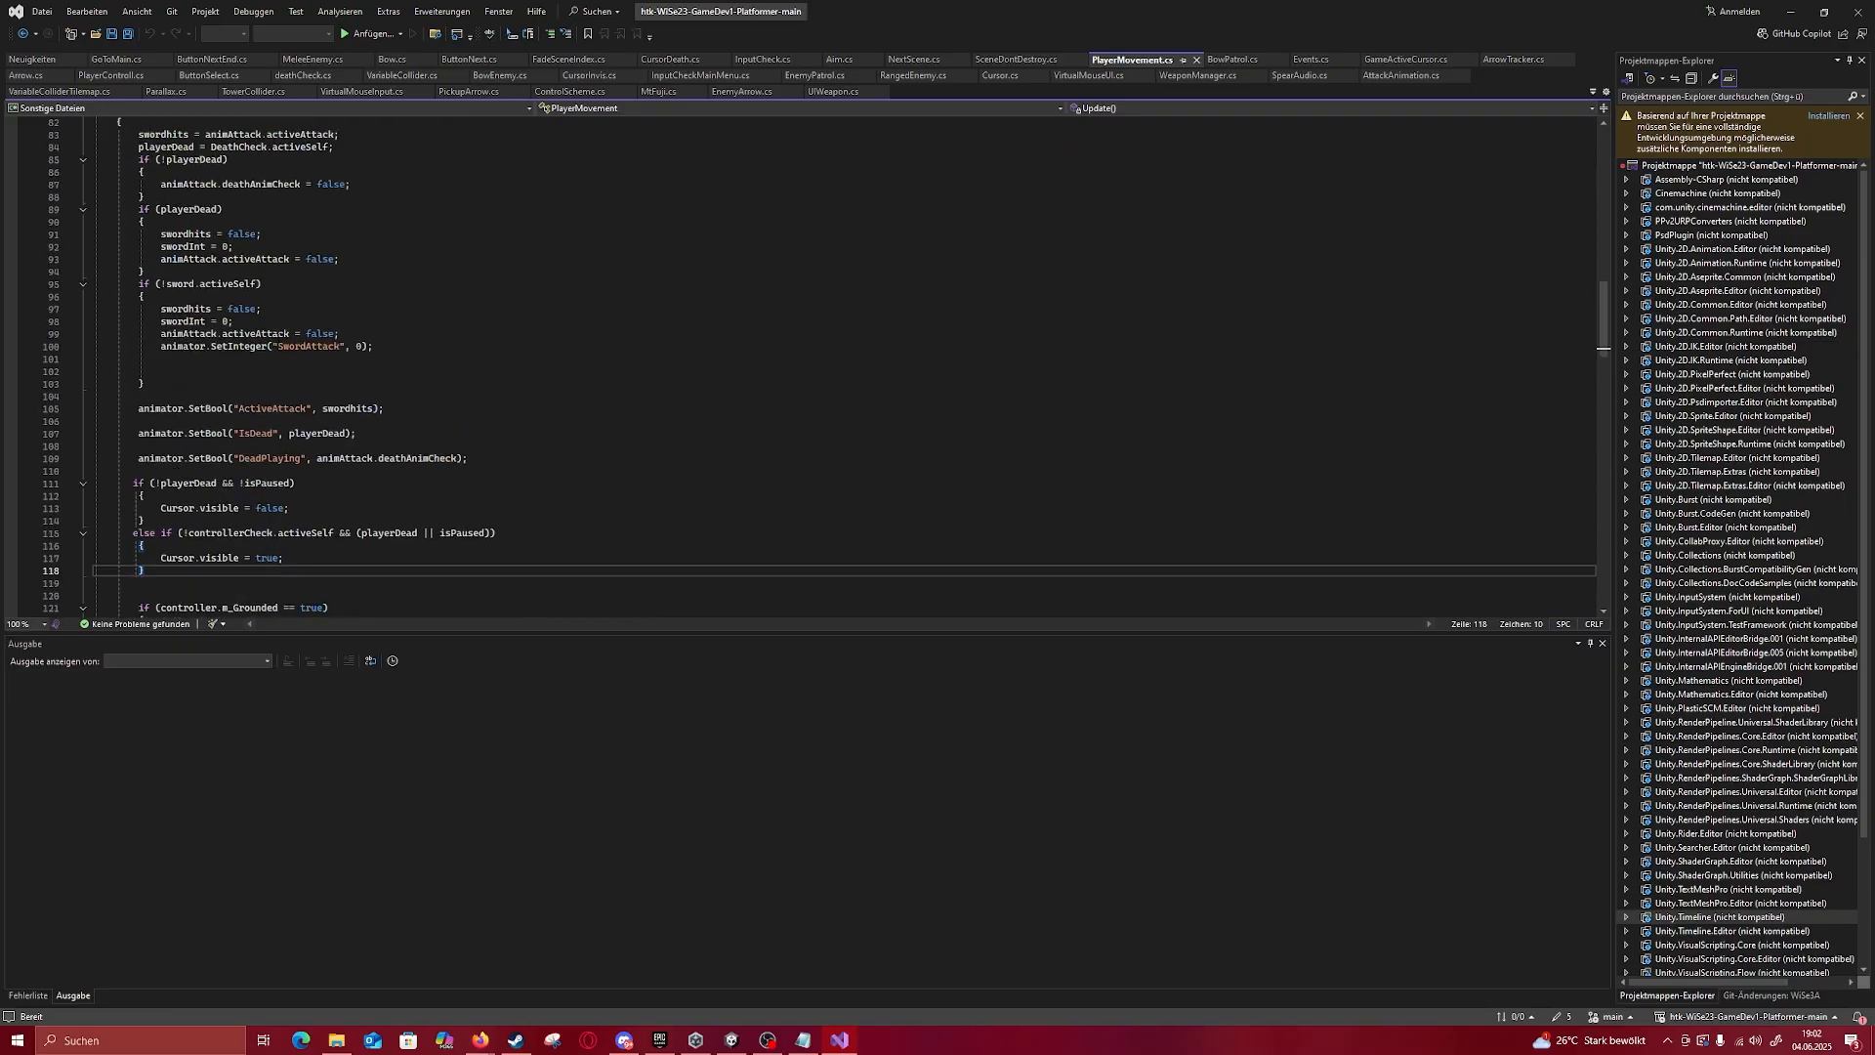
# Step: Point out the animator SetBool calls for IsDead and ActiveAttack in PlayerMovement's Update method
pyautogui.moveTo(139, 433)
pyautogui.mouseDown()
pyautogui.moveTo(359, 433)
pyautogui.moveTo(126, 434)
pyautogui.mouseUp()
pyautogui.click(359, 433)
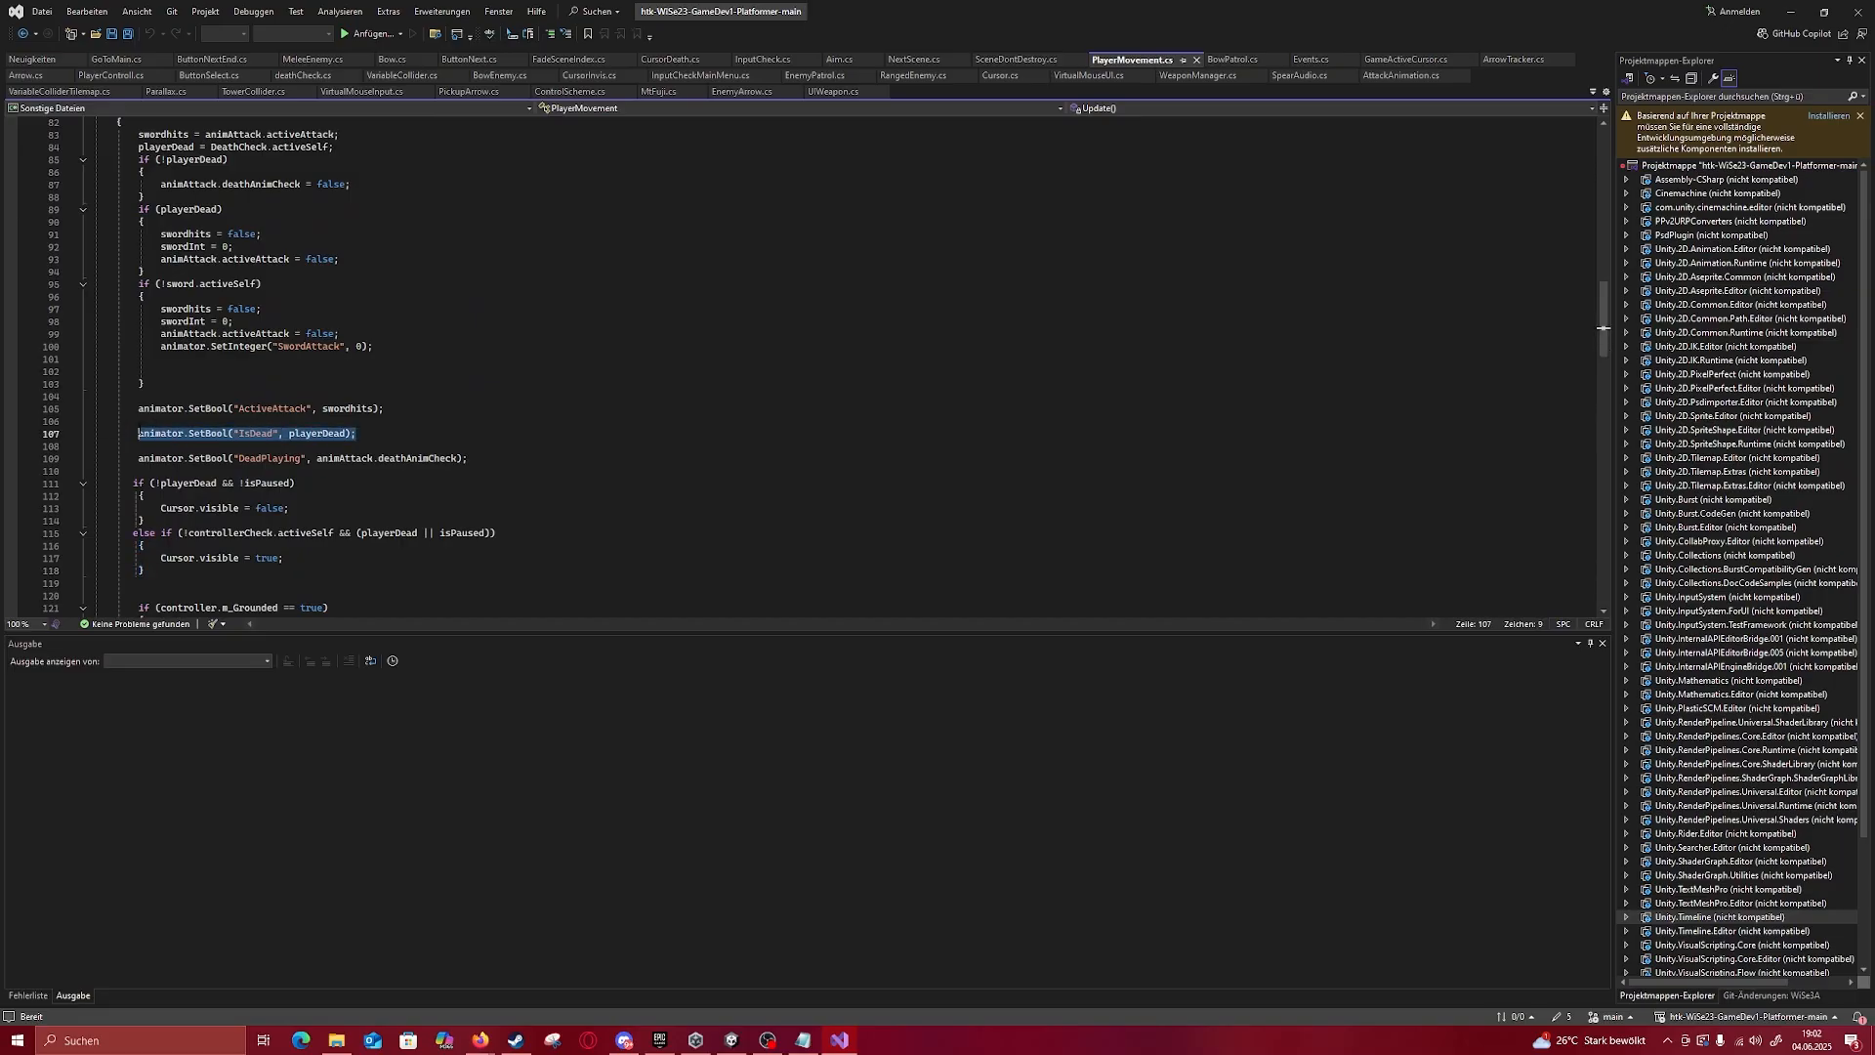
pyautogui.press('Up')
pyautogui.click(475, 411)
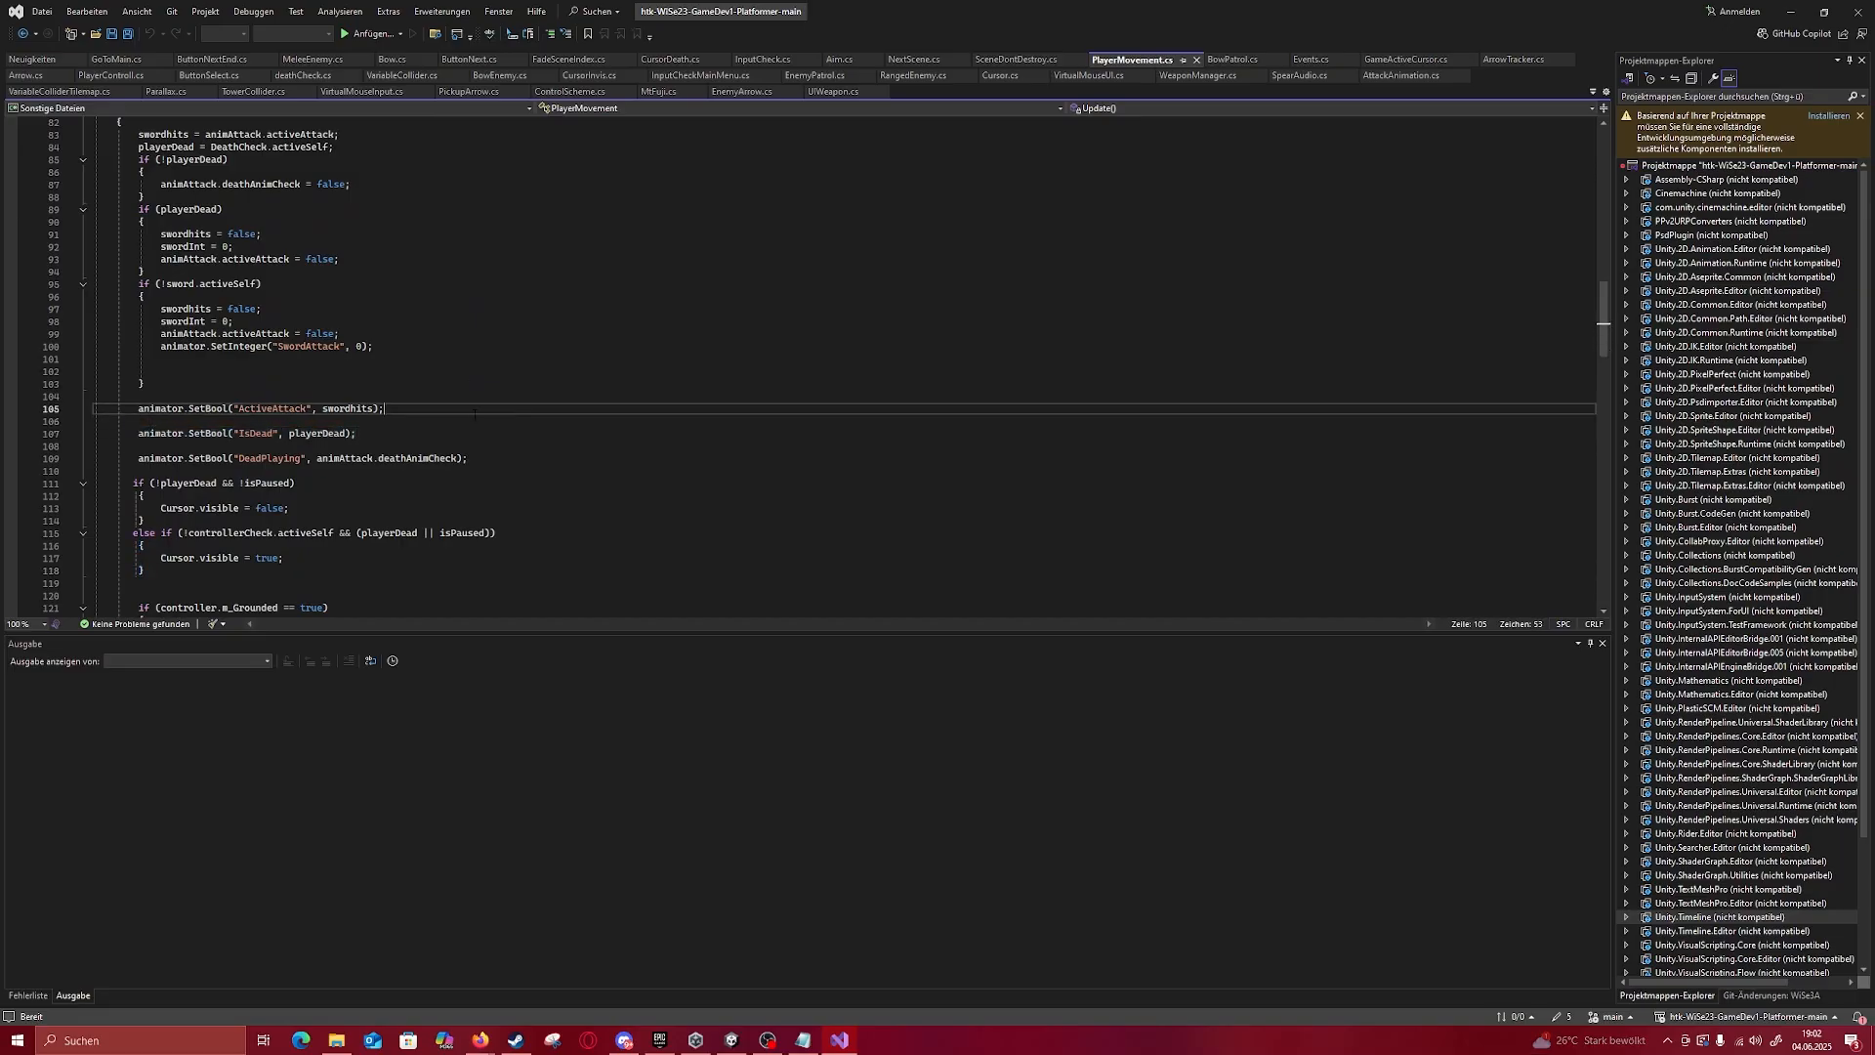
pyautogui.scroll(-1, 431, 394)
pyautogui.scroll(-3, 305, 353)
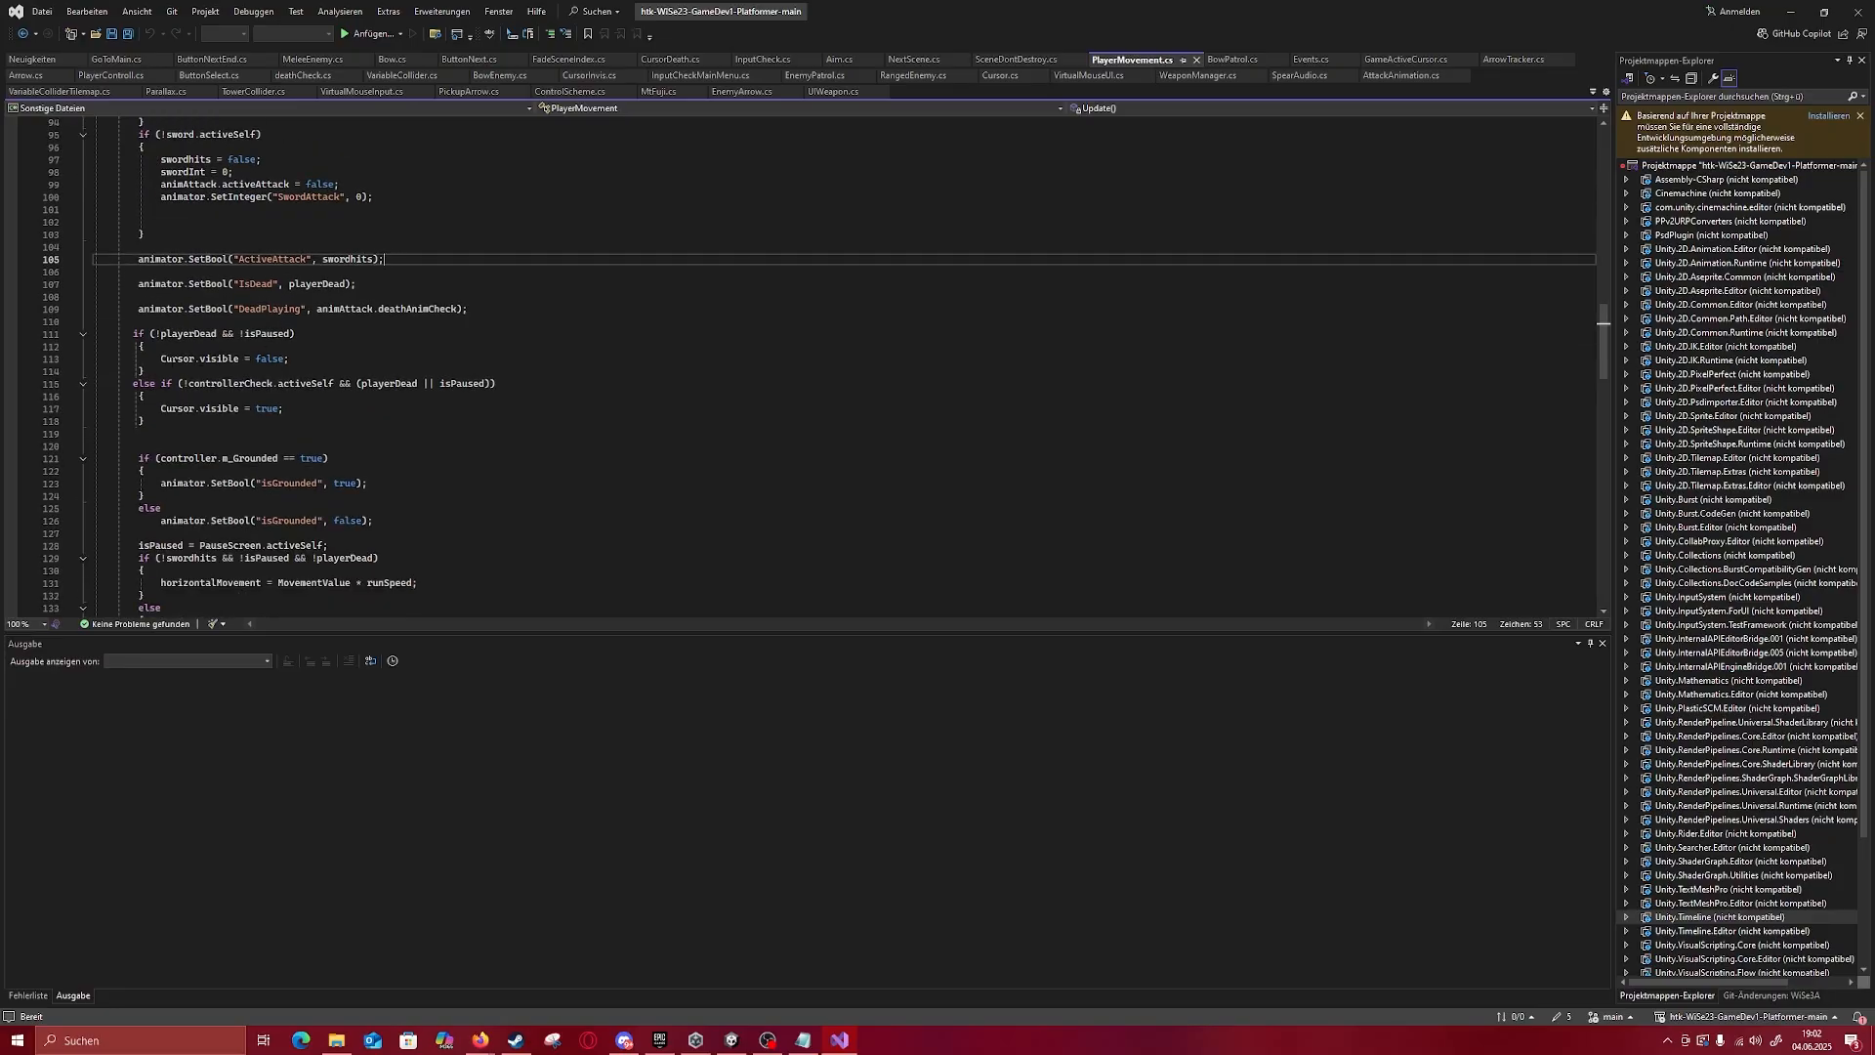
# Step: Highlight the if condition for playerDead and isPaused and the else-if block that control cursor visibility
pyautogui.moveTo(132, 333); pyautogui.dragTo(296, 334)
pyautogui.click(362, 365)
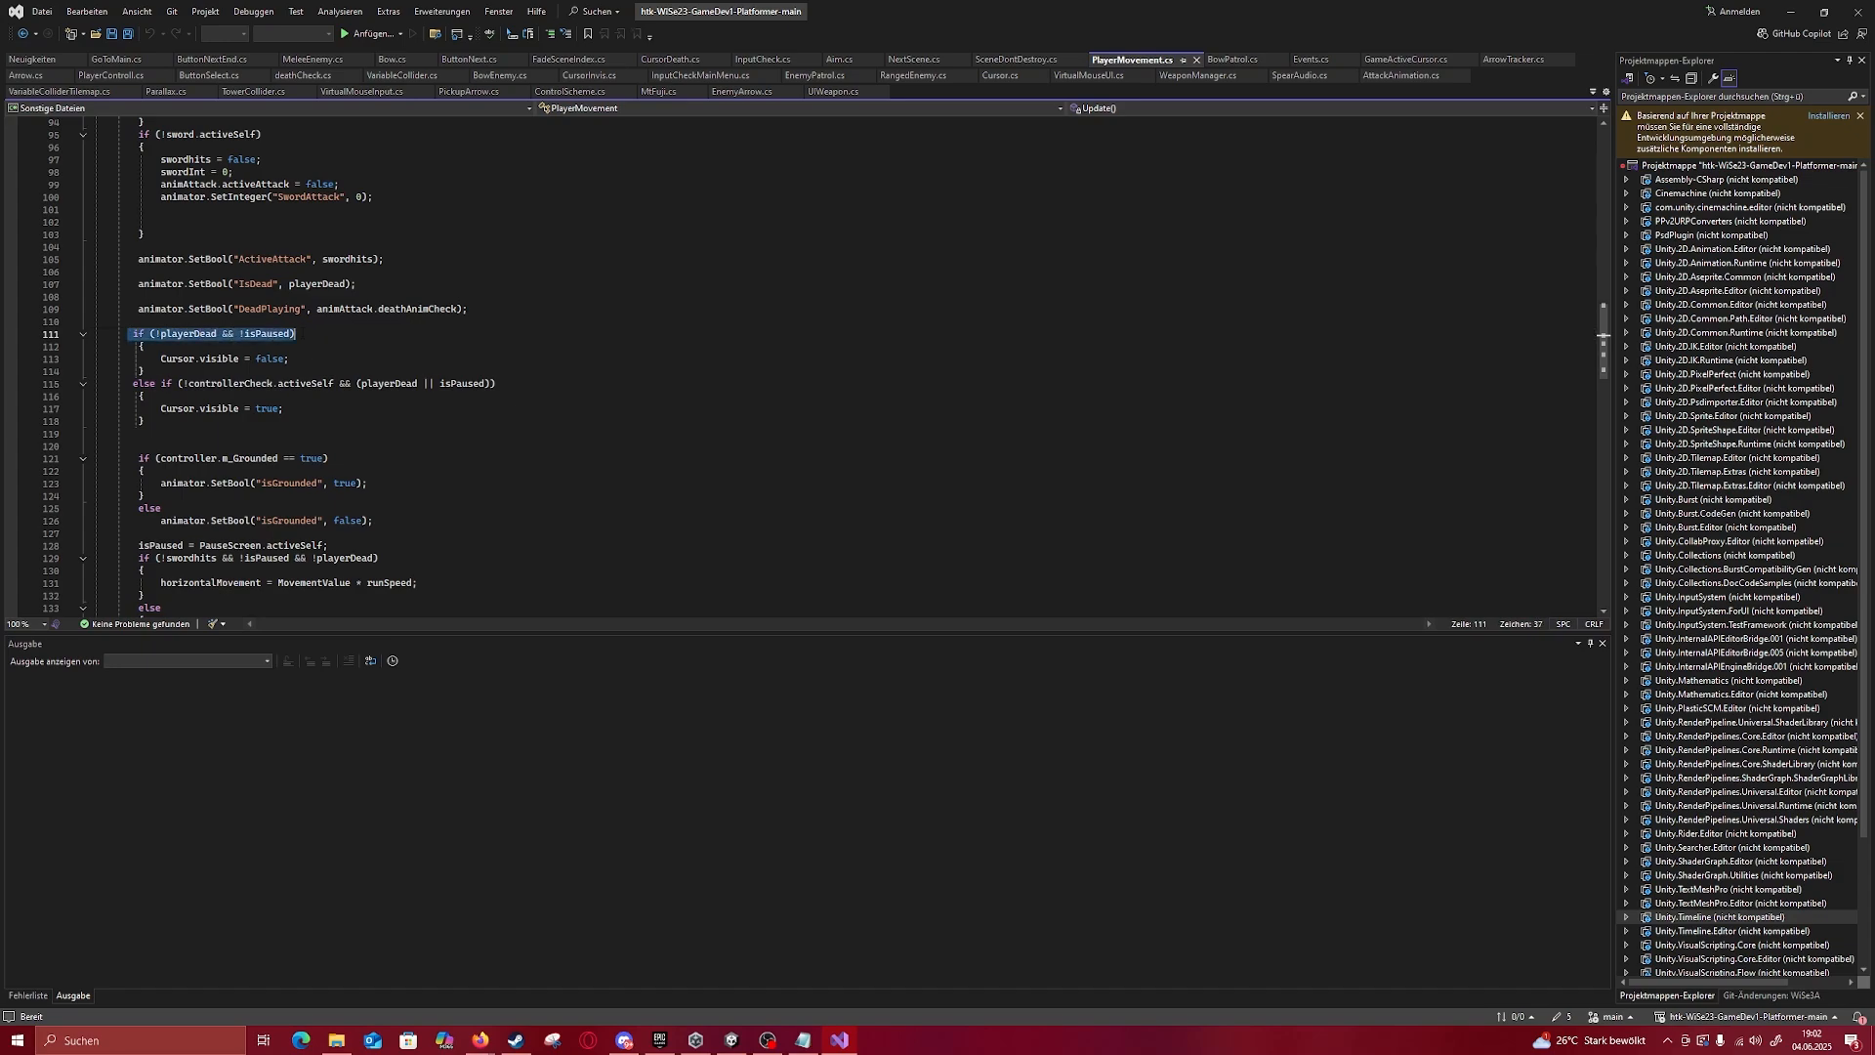
pyautogui.moveTo(132, 358); pyautogui.dragTo(234, 421)
pyautogui.click(314, 358)
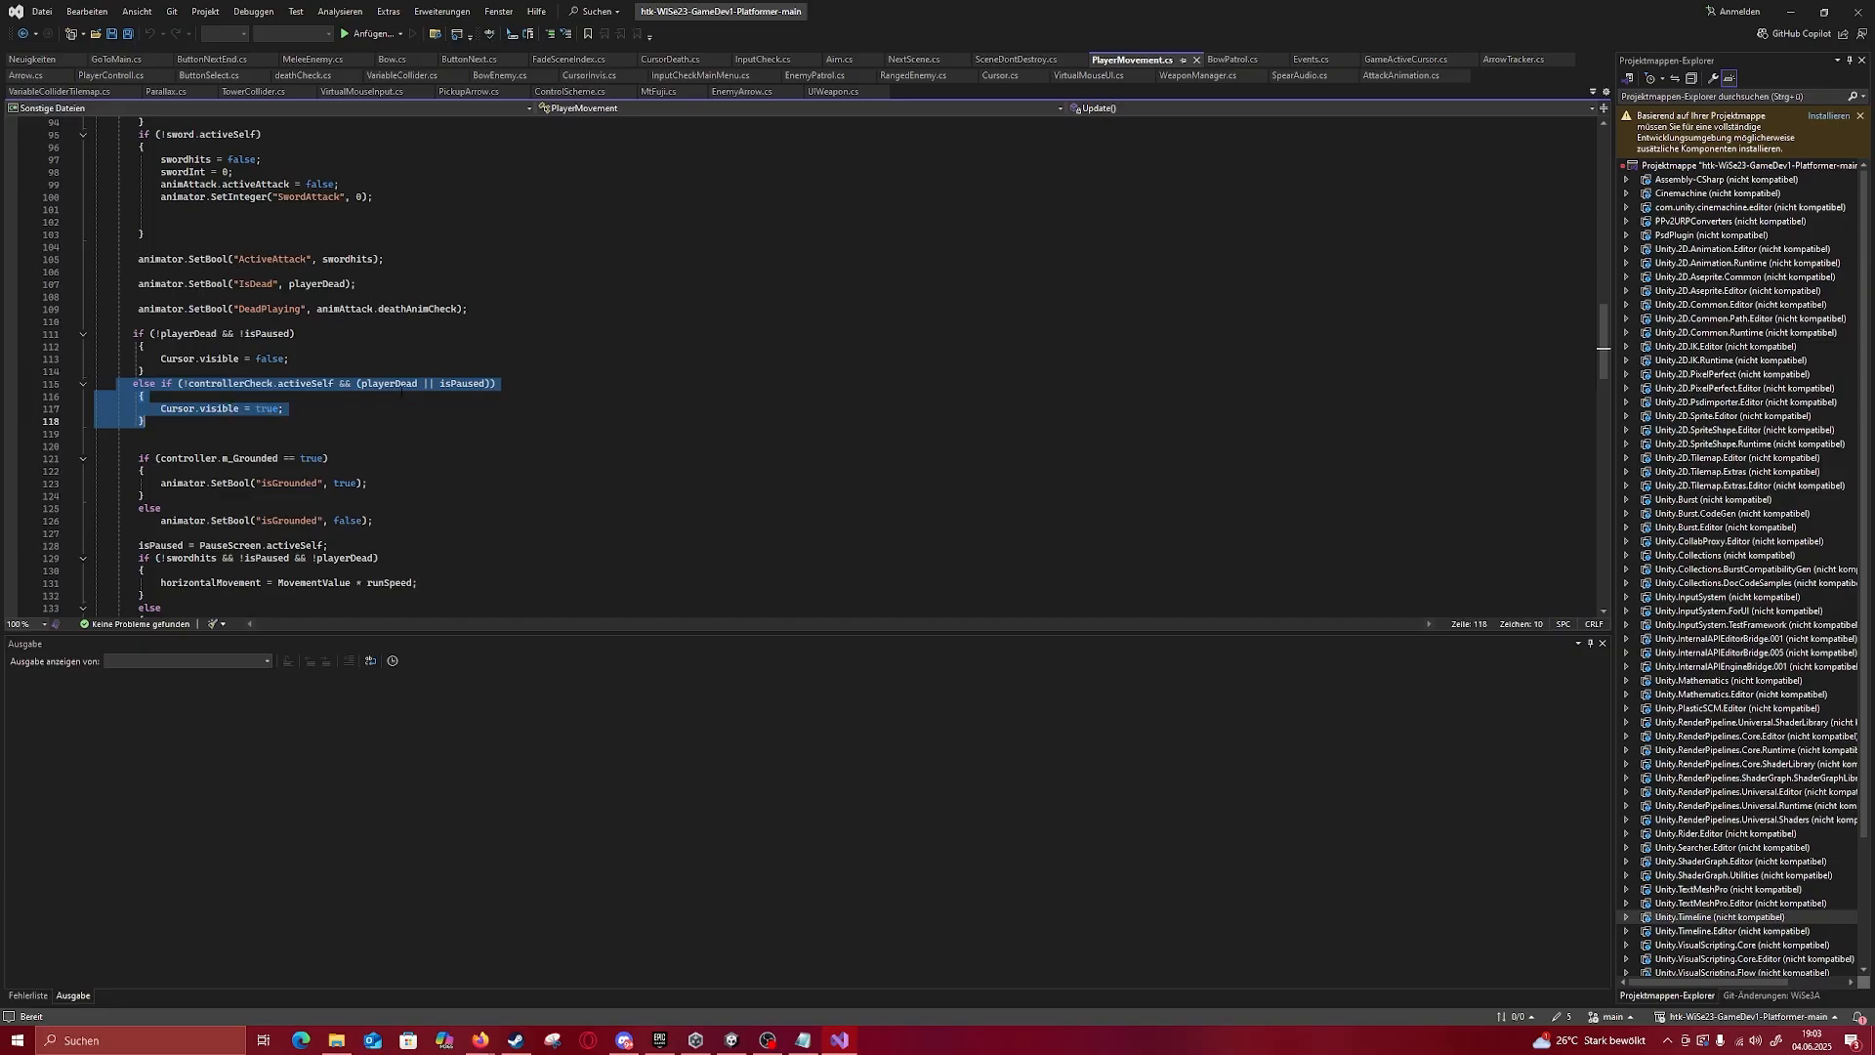
pyautogui.moveTo(345, 383); pyautogui.dragTo(530, 377)
pyautogui.moveTo(358, 383); pyautogui.dragTo(474, 384)
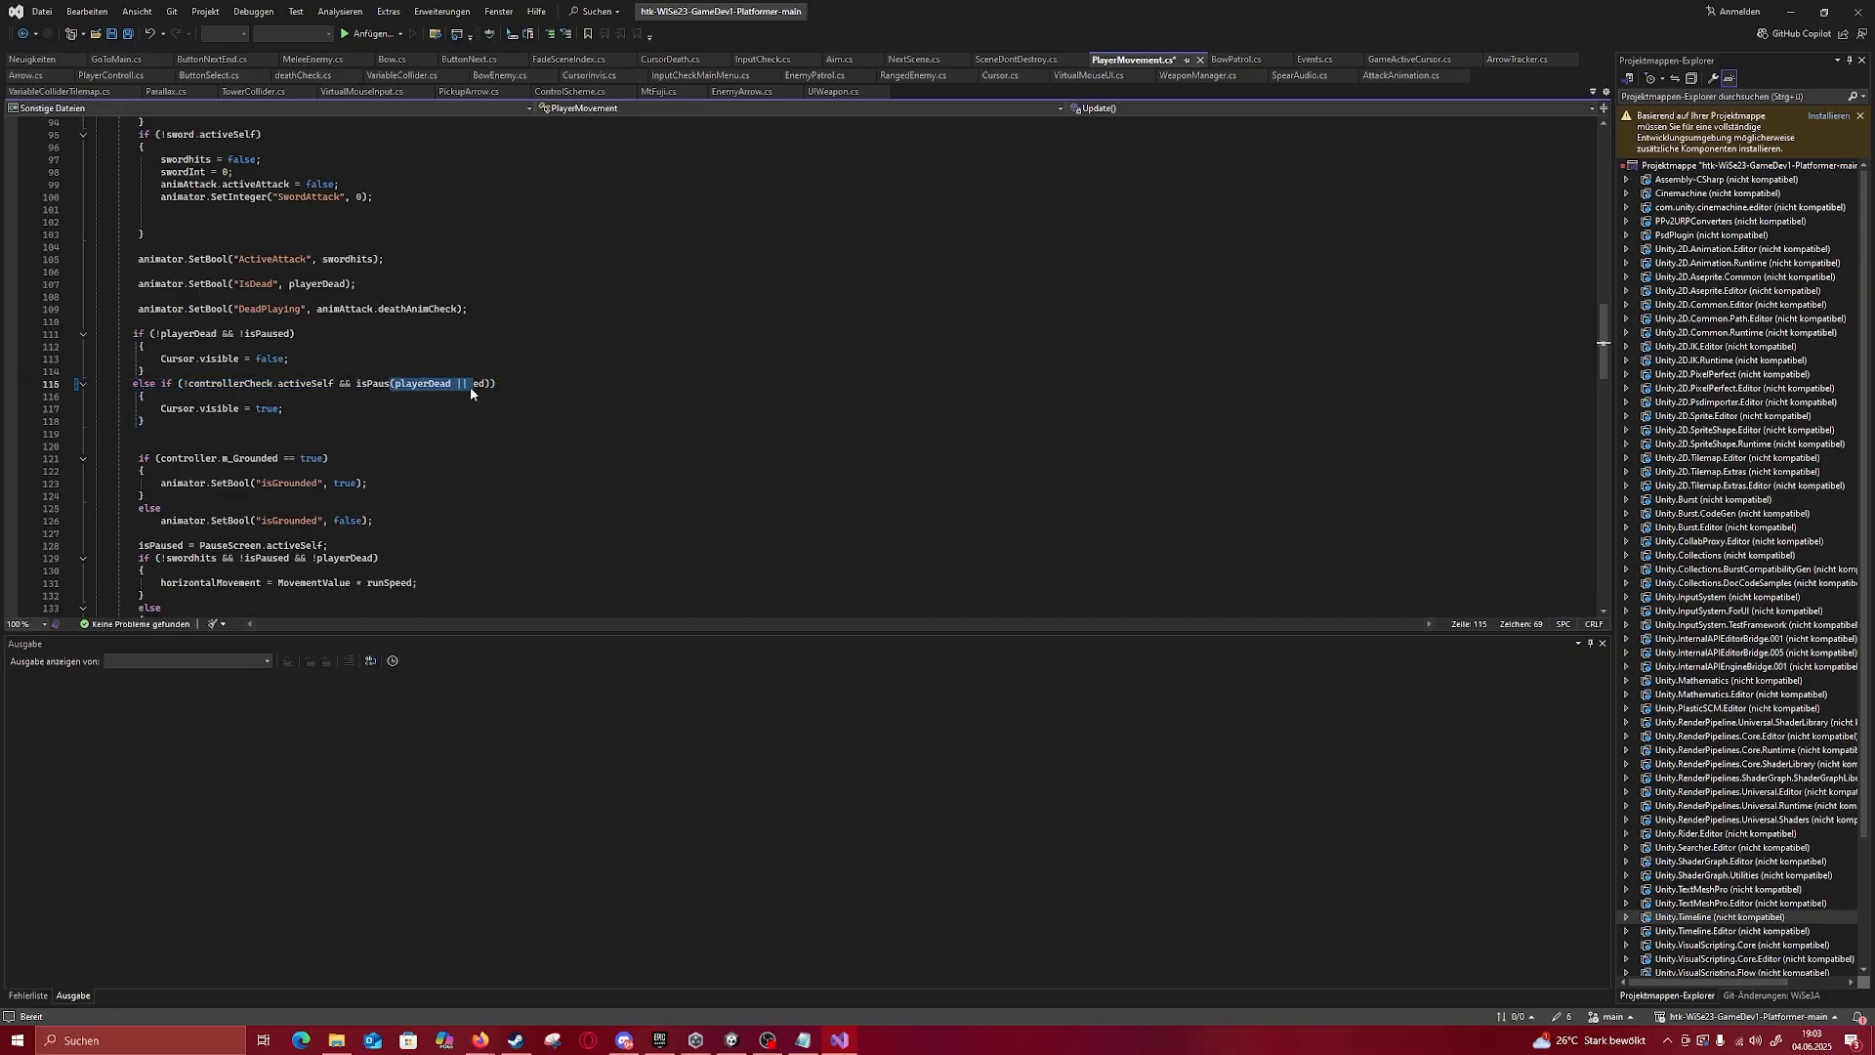
pyautogui.hotkey('ctrl', 'z')
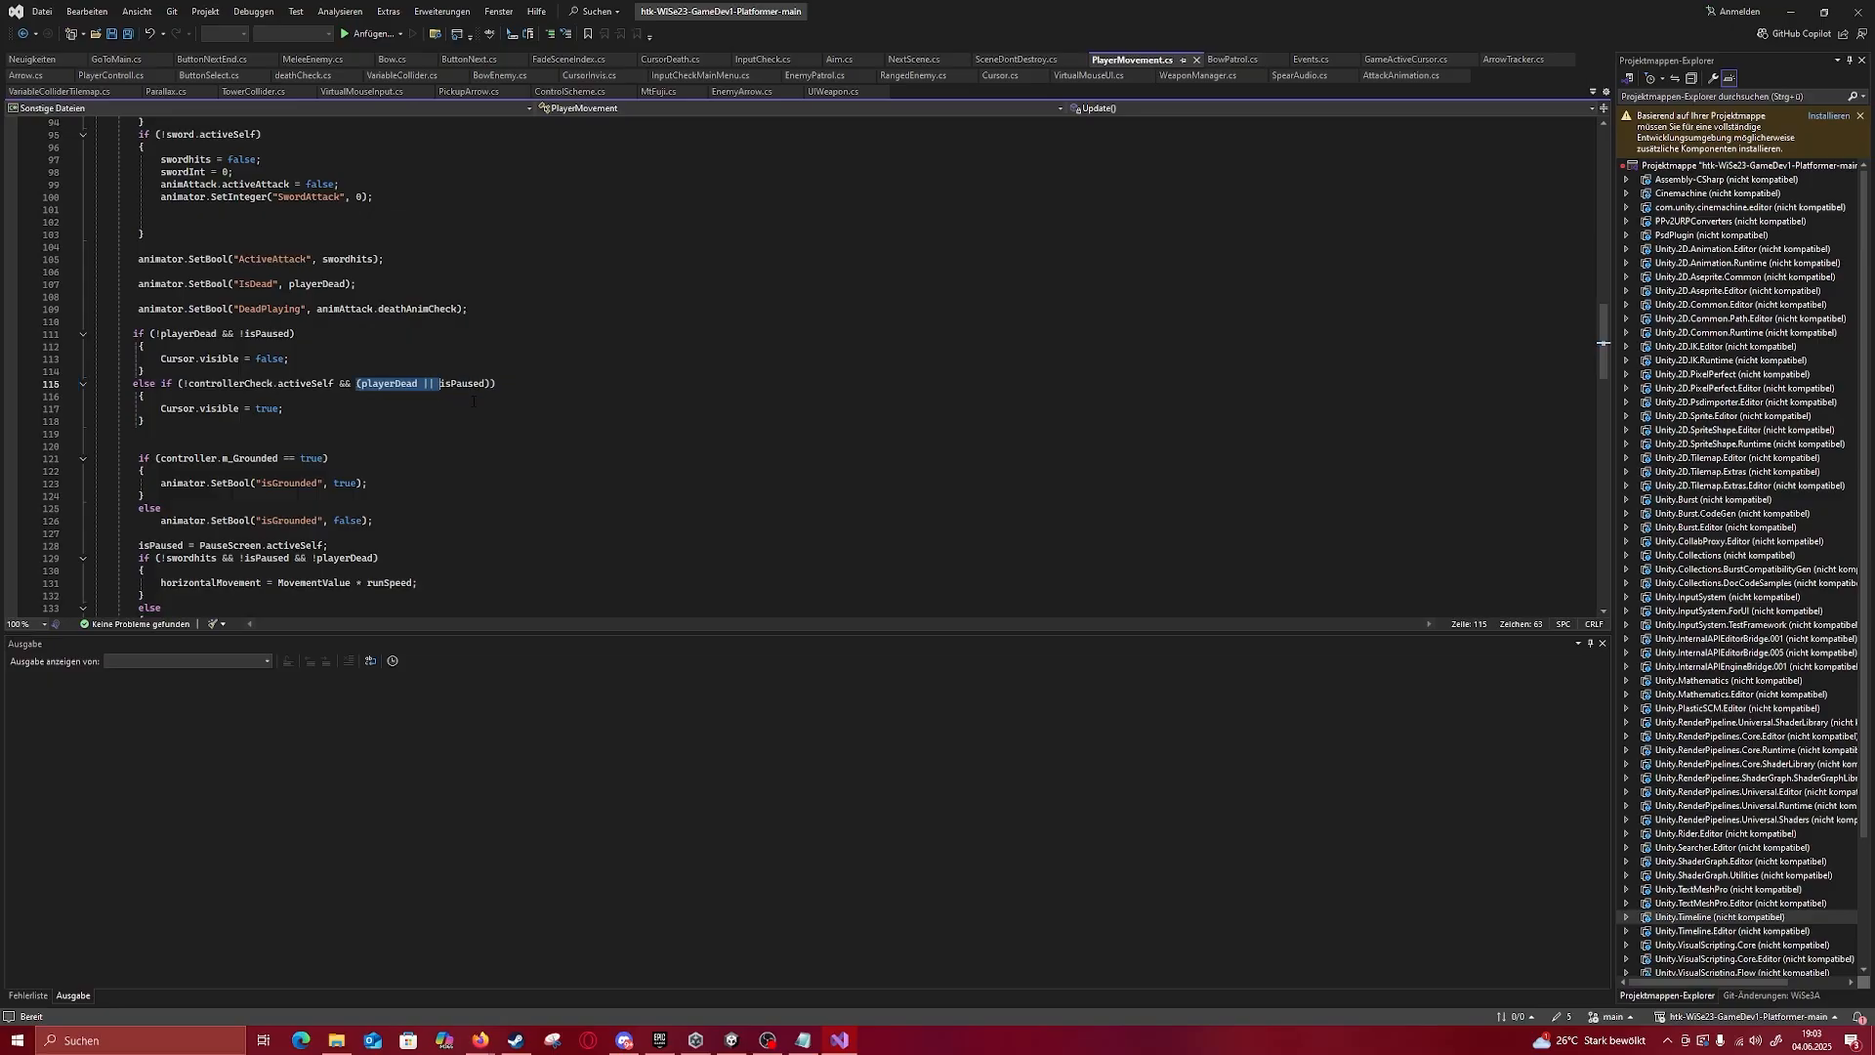
# Step: Highlight the controllerCheck.activeSelf part of the else-if condition and the Cursor.visible = true line under it
pyautogui.click(457, 420)
pyautogui.moveTo(184, 384); pyautogui.dragTo(309, 384)
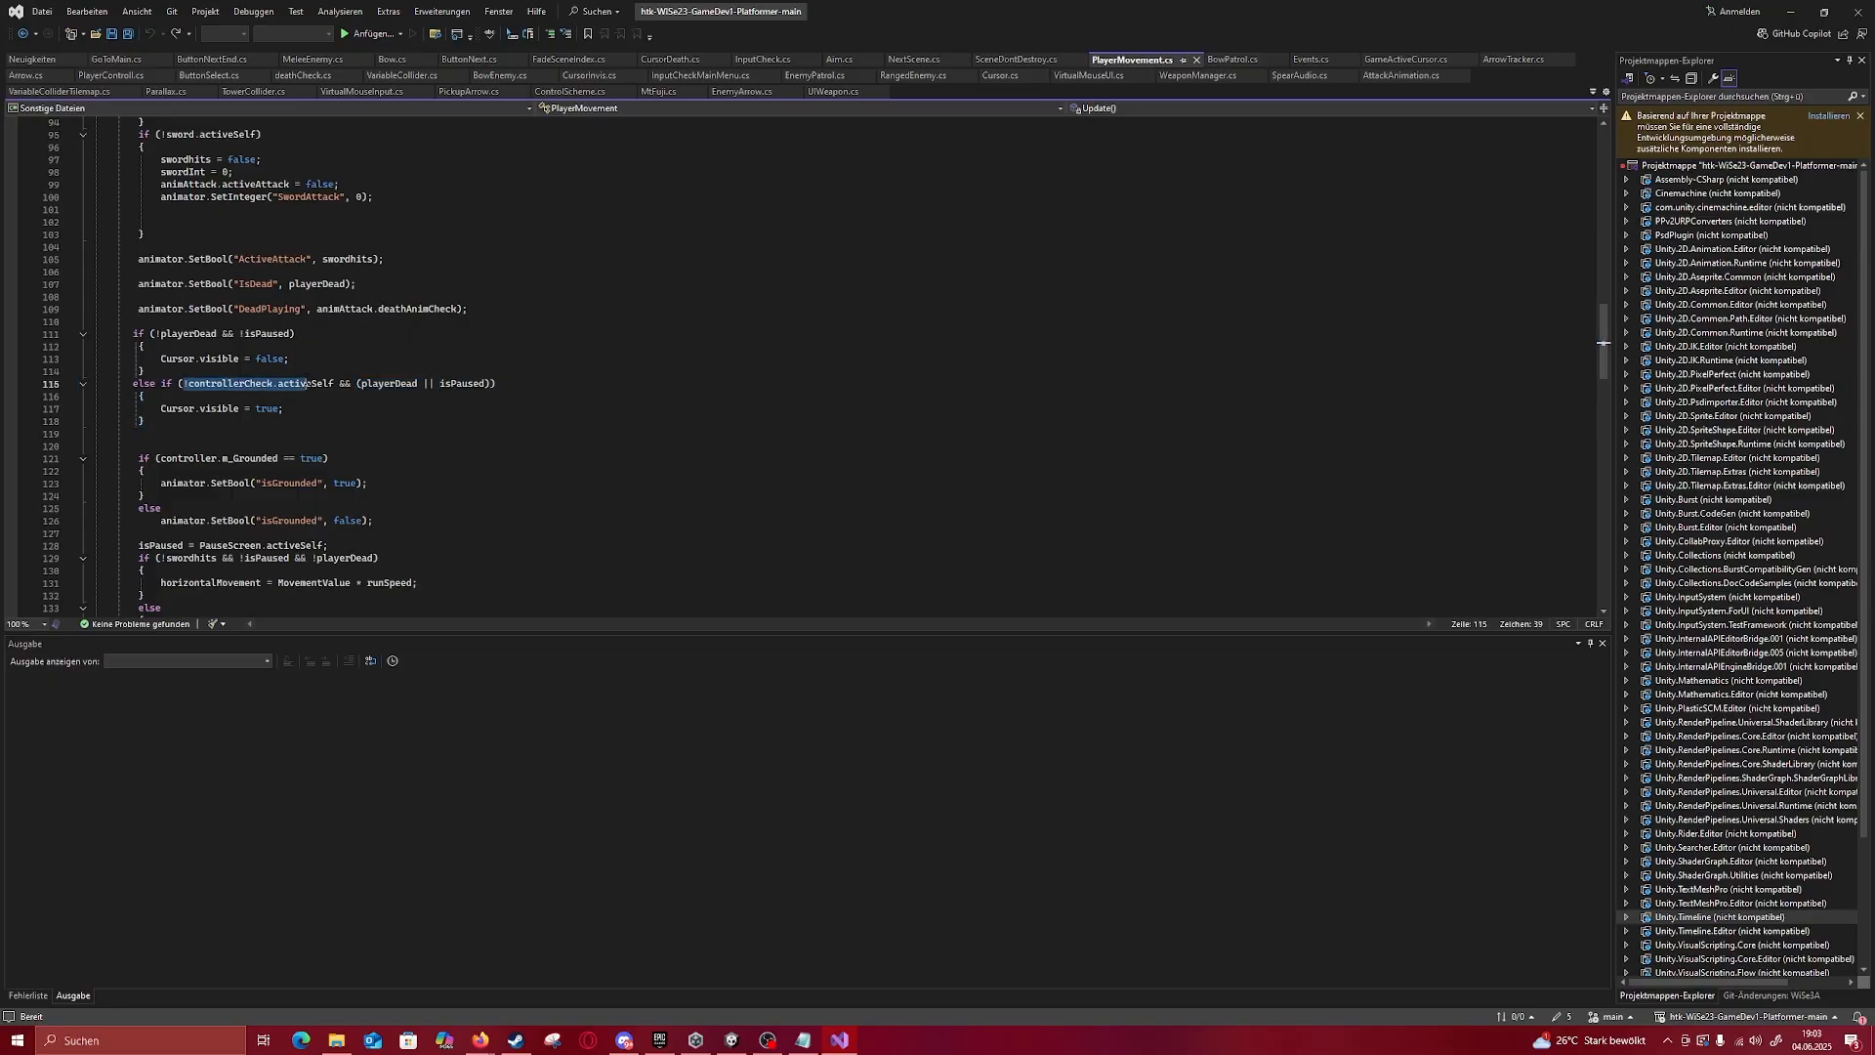
pyautogui.click(330, 383)
pyautogui.click(311, 407)
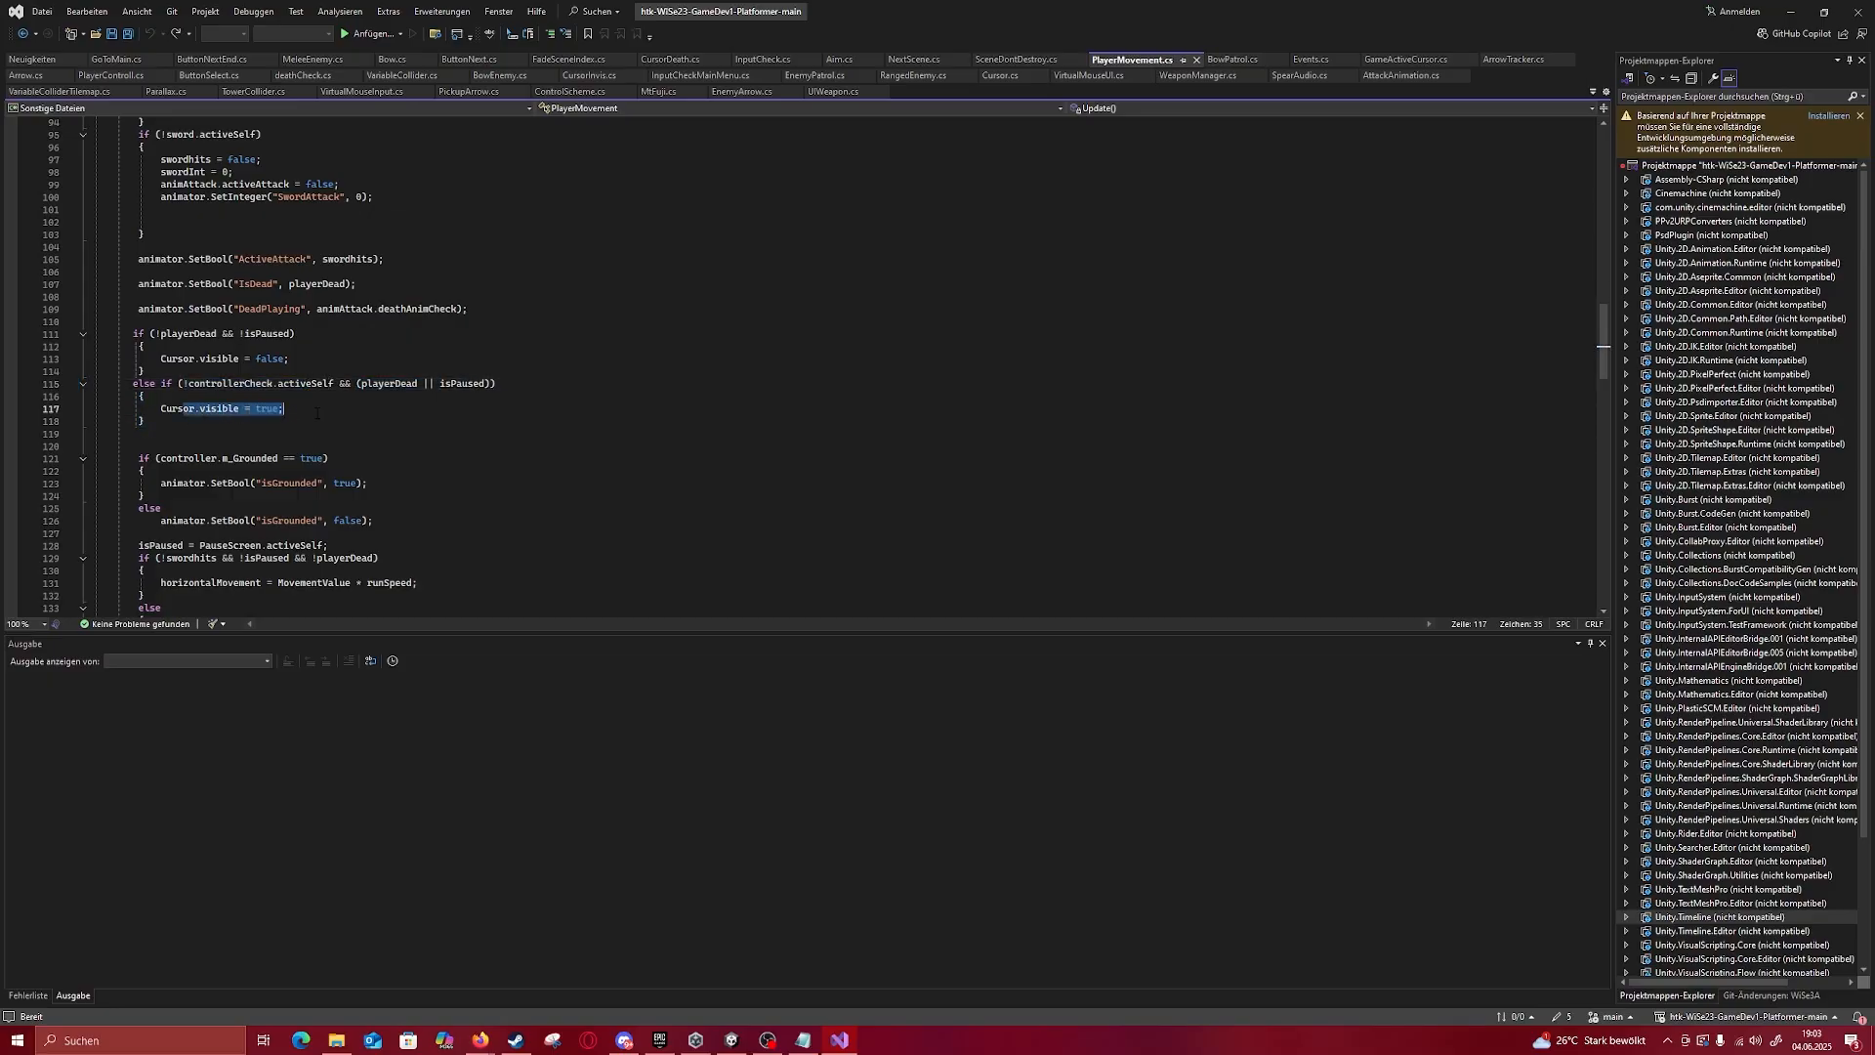
pyautogui.moveTo(178, 384); pyautogui.dragTo(324, 383)
pyautogui.click(192, 384)
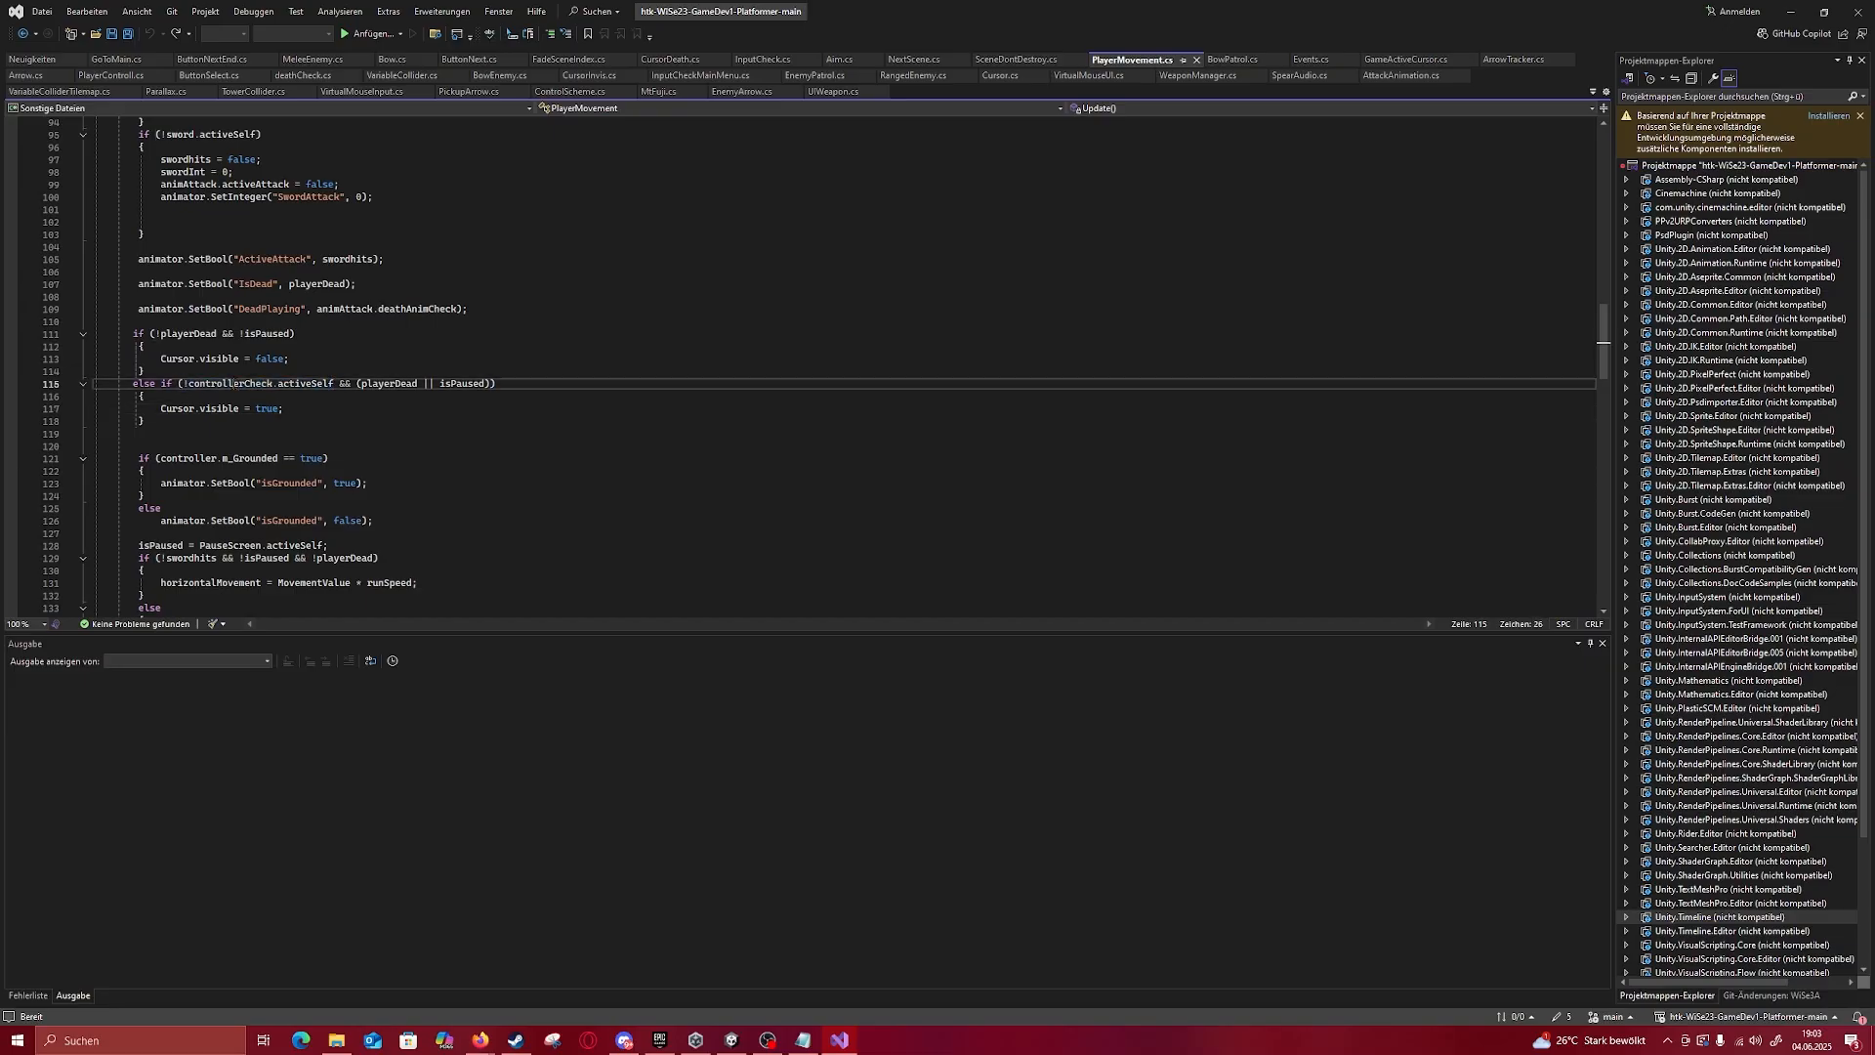
pyautogui.moveTo(183, 384)
pyautogui.mouseDown()
pyautogui.moveTo(333, 383)
pyautogui.moveTo(183, 384)
pyautogui.mouseUp()
pyautogui.click(343, 408)
pyautogui.click(333, 408)
# Step: Highlight the Update method's header and review its grounded, movement and jump code
pyautogui.scroll(-7, 325, 417)
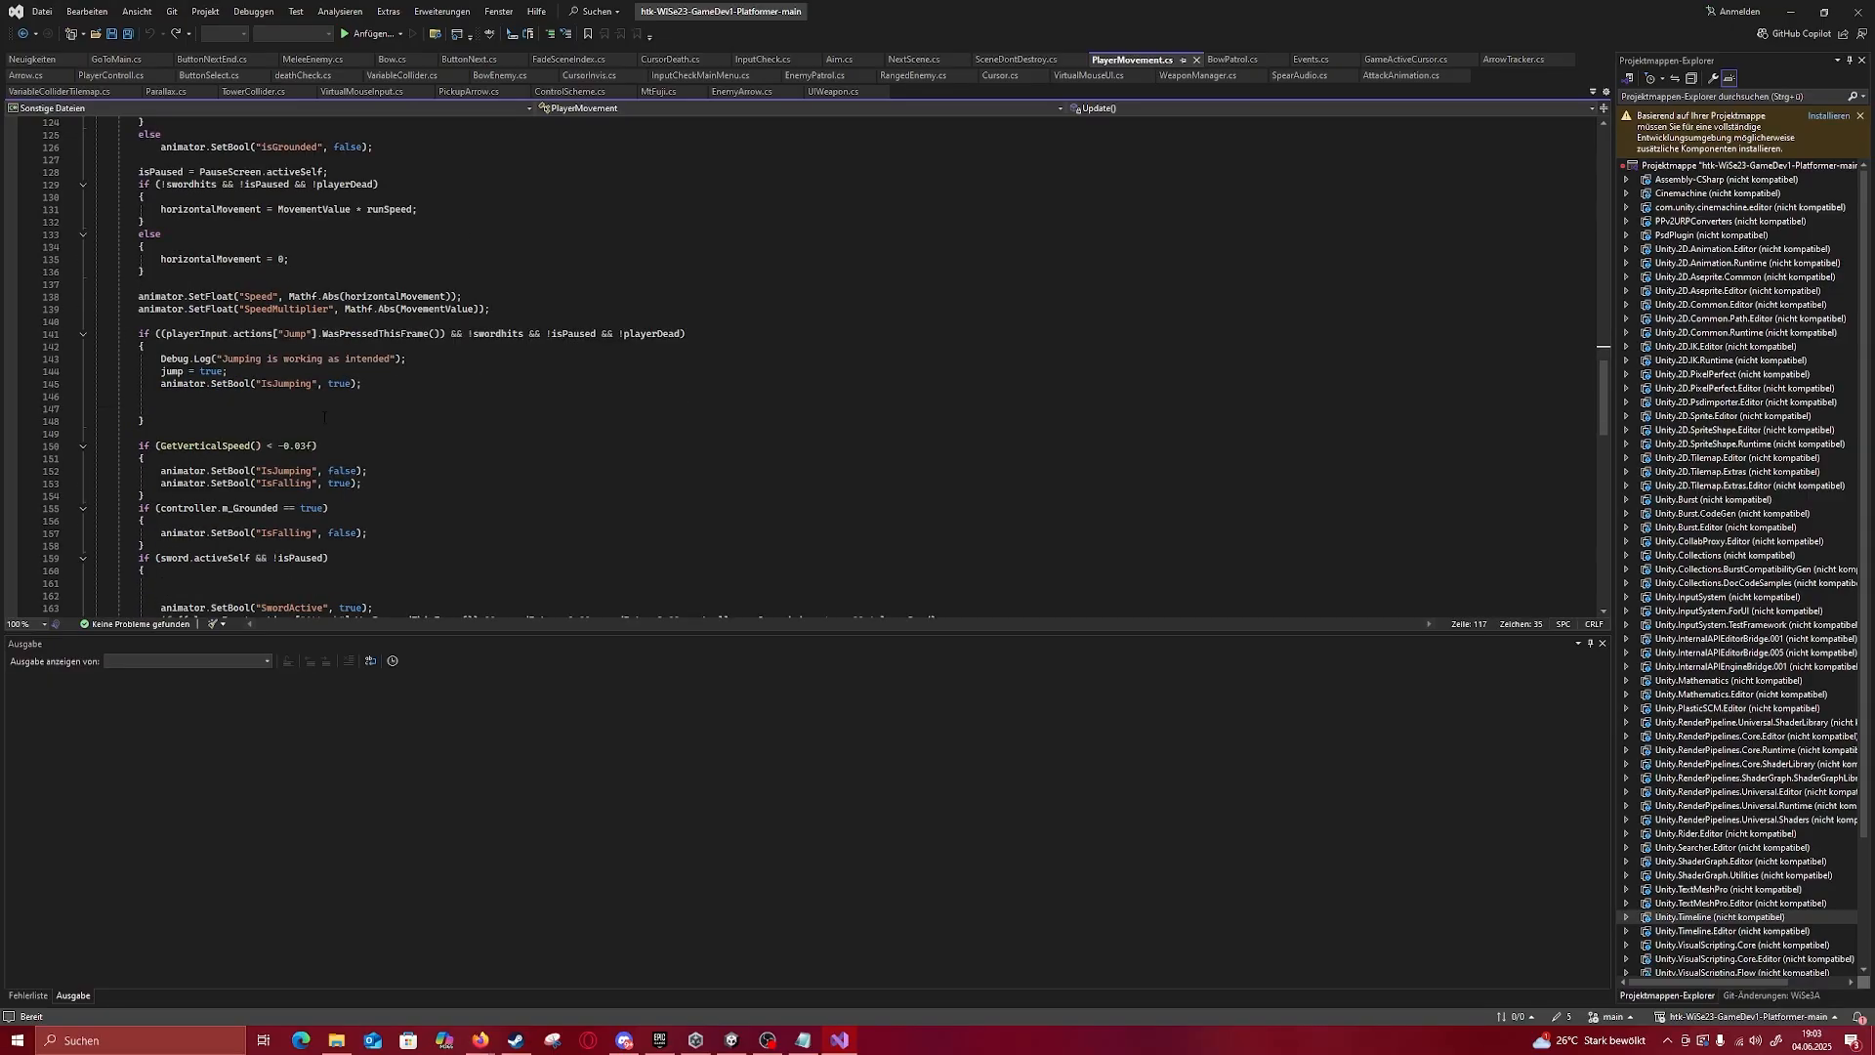
pyautogui.scroll(18, 801, 366)
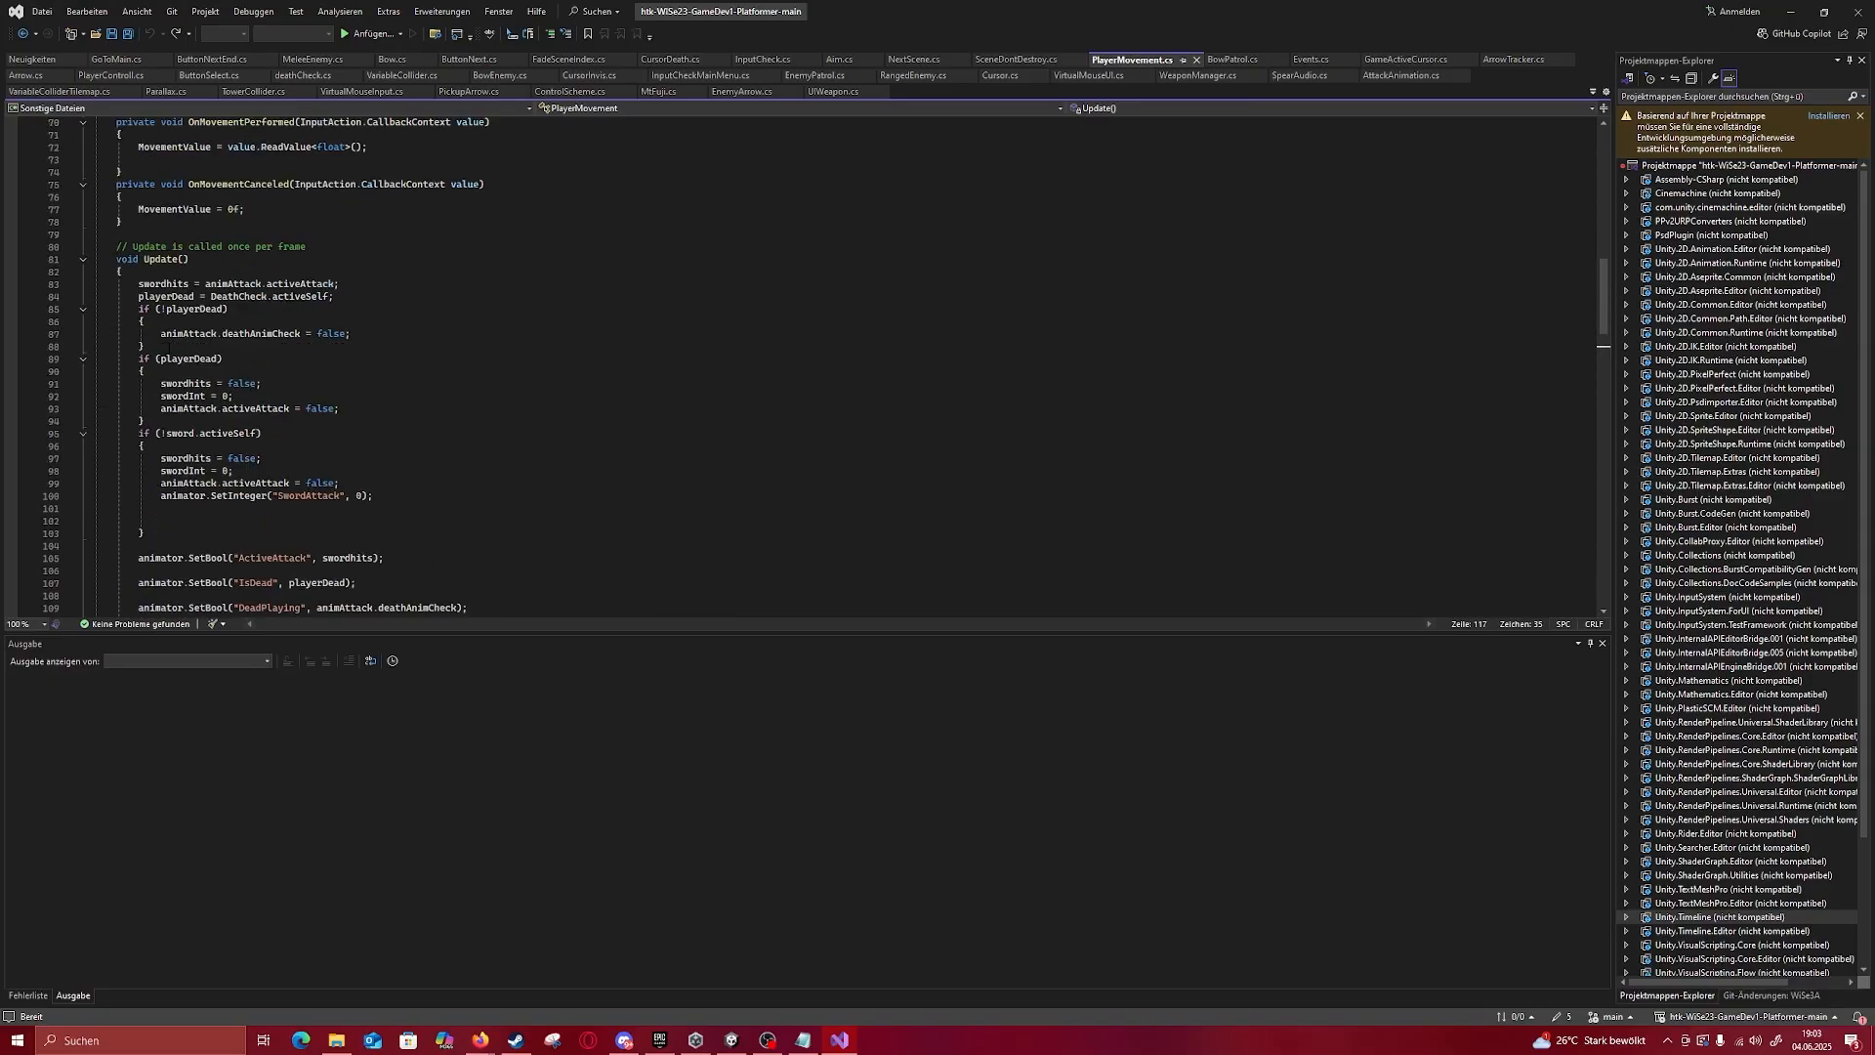
pyautogui.click(210, 372)
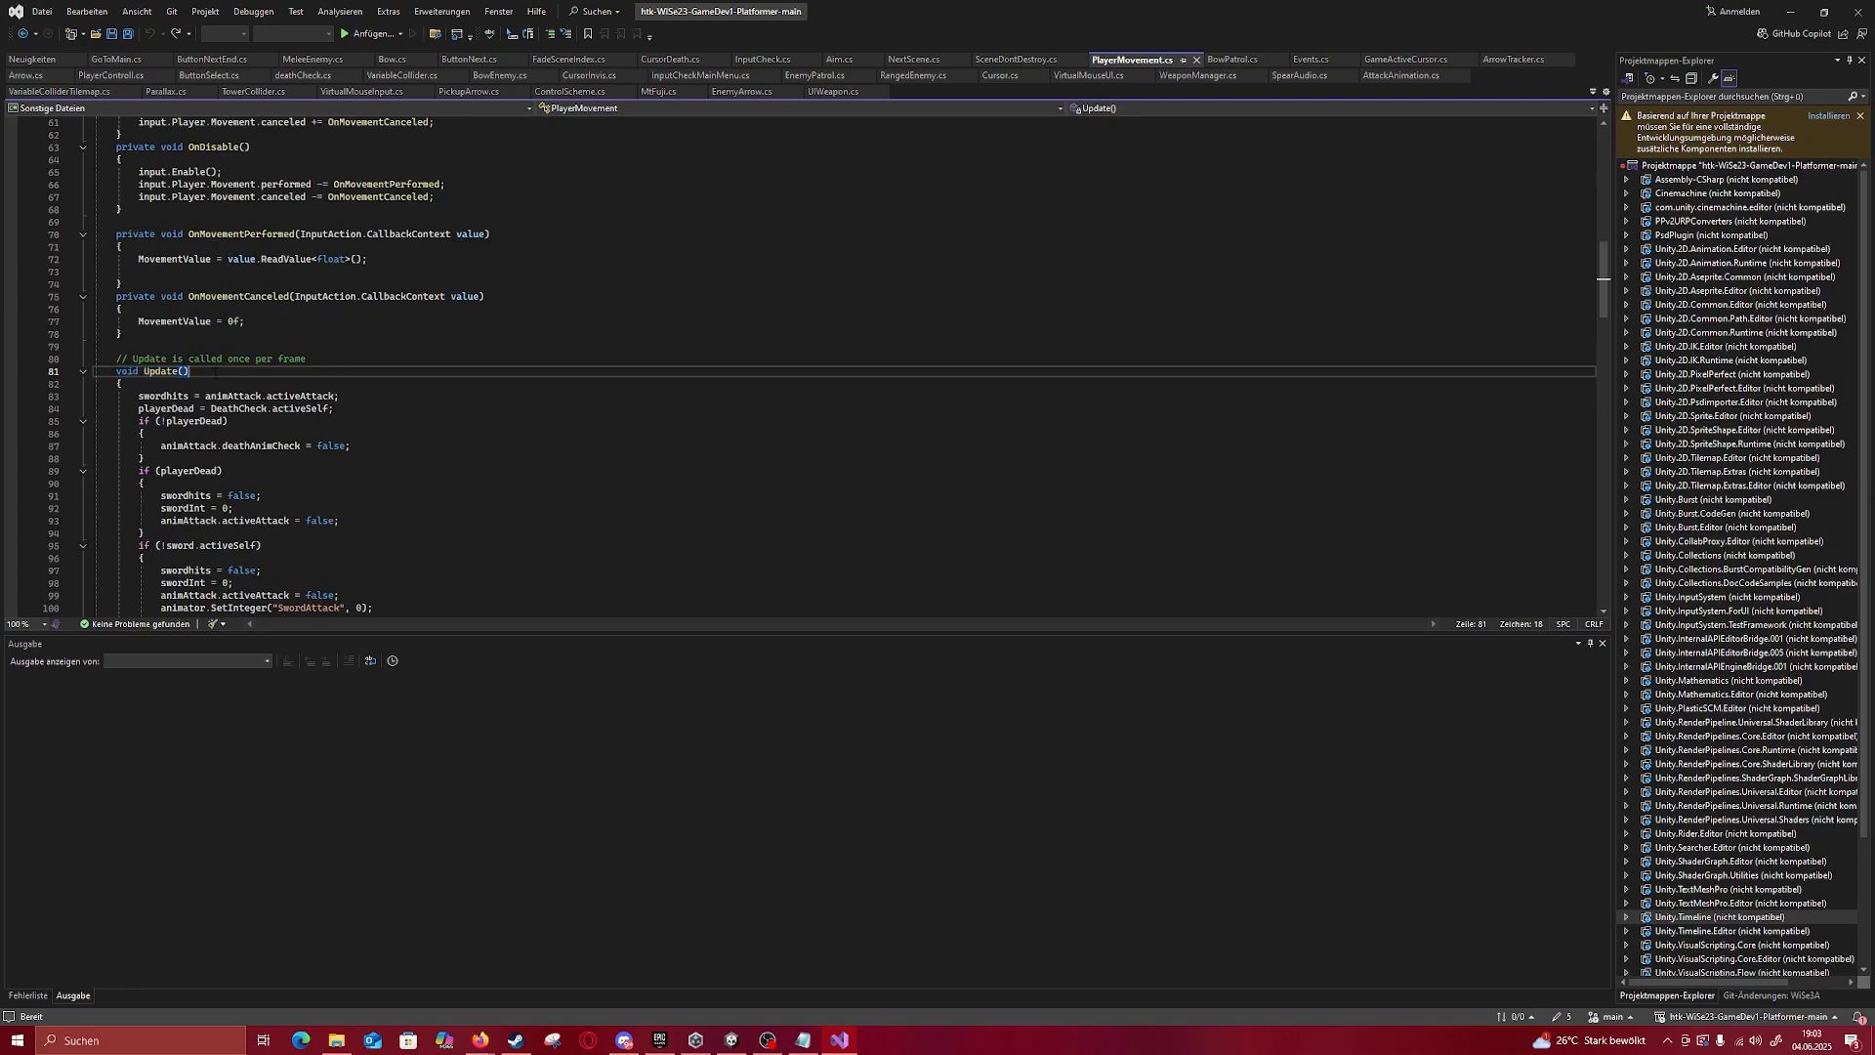
pyautogui.moveTo(207, 374); pyautogui.dragTo(134, 372)
pyautogui.click(210, 372)
pyautogui.scroll(-7, 211, 364)
pyautogui.scroll(-17, 211, 364)
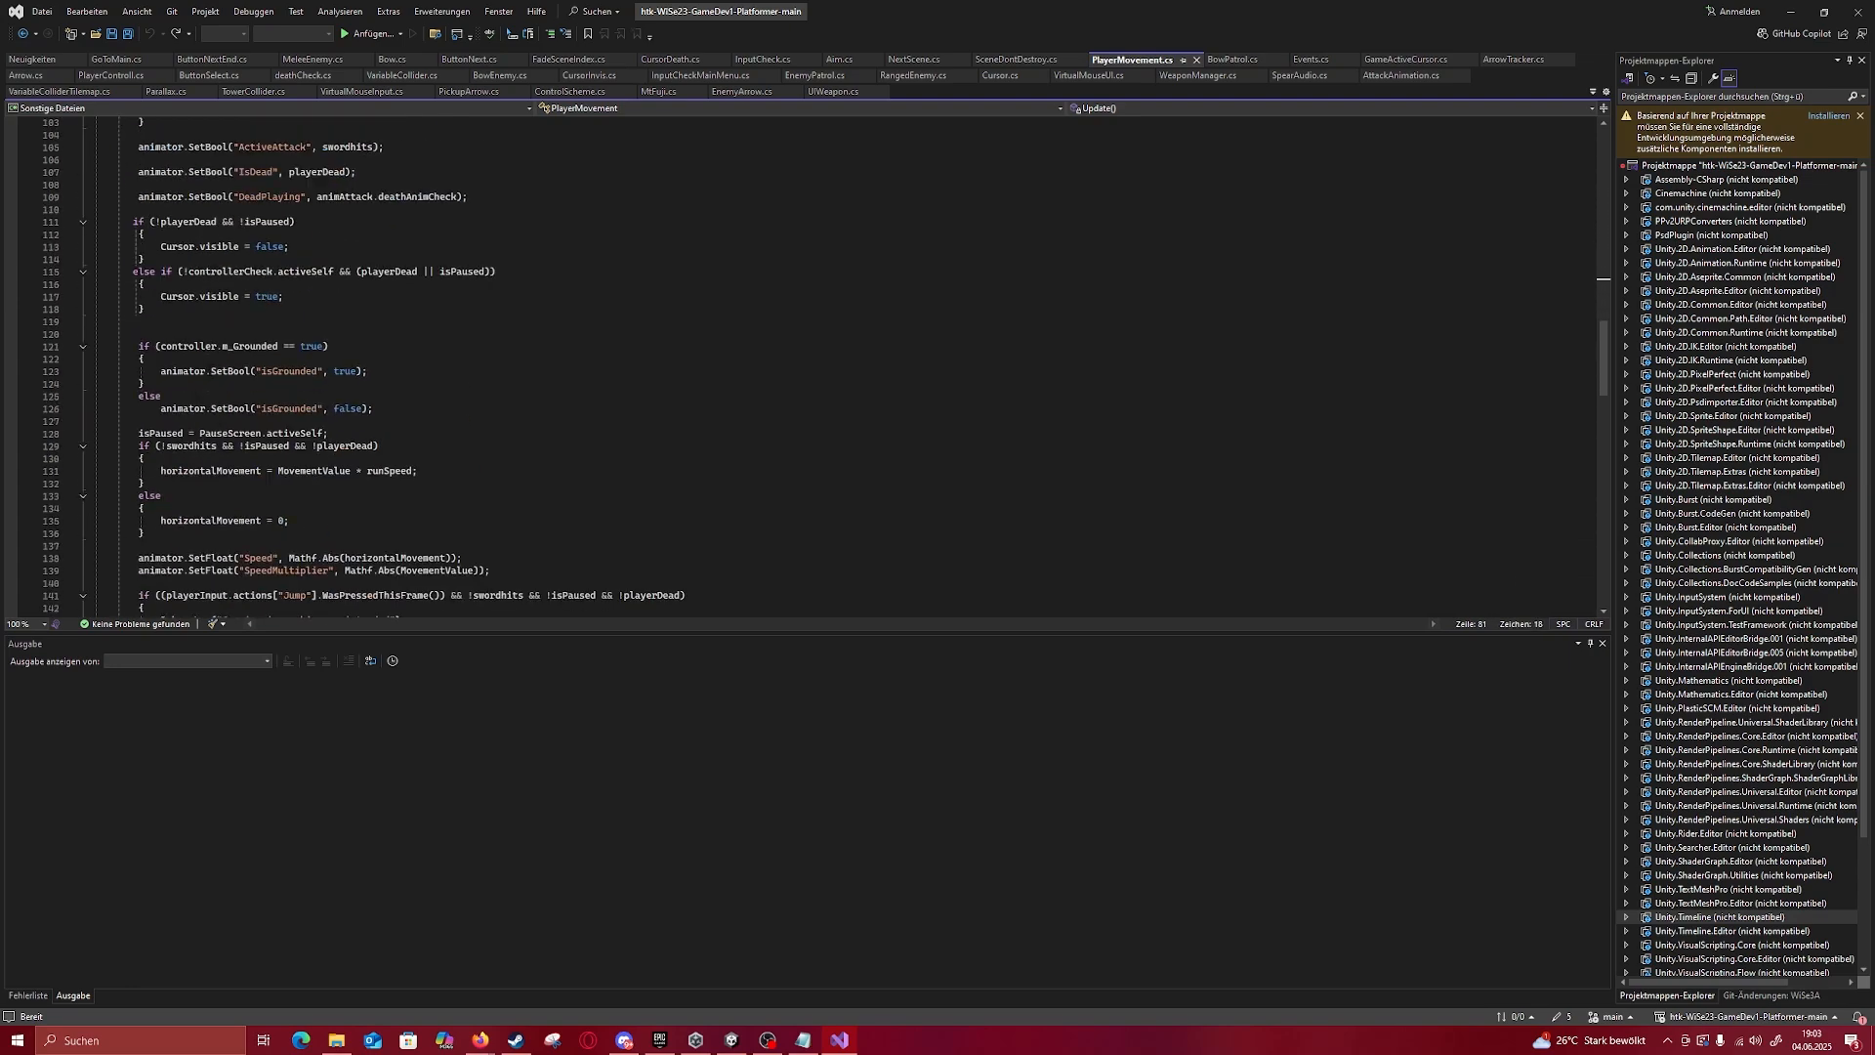
pyautogui.scroll(12, 195, 398)
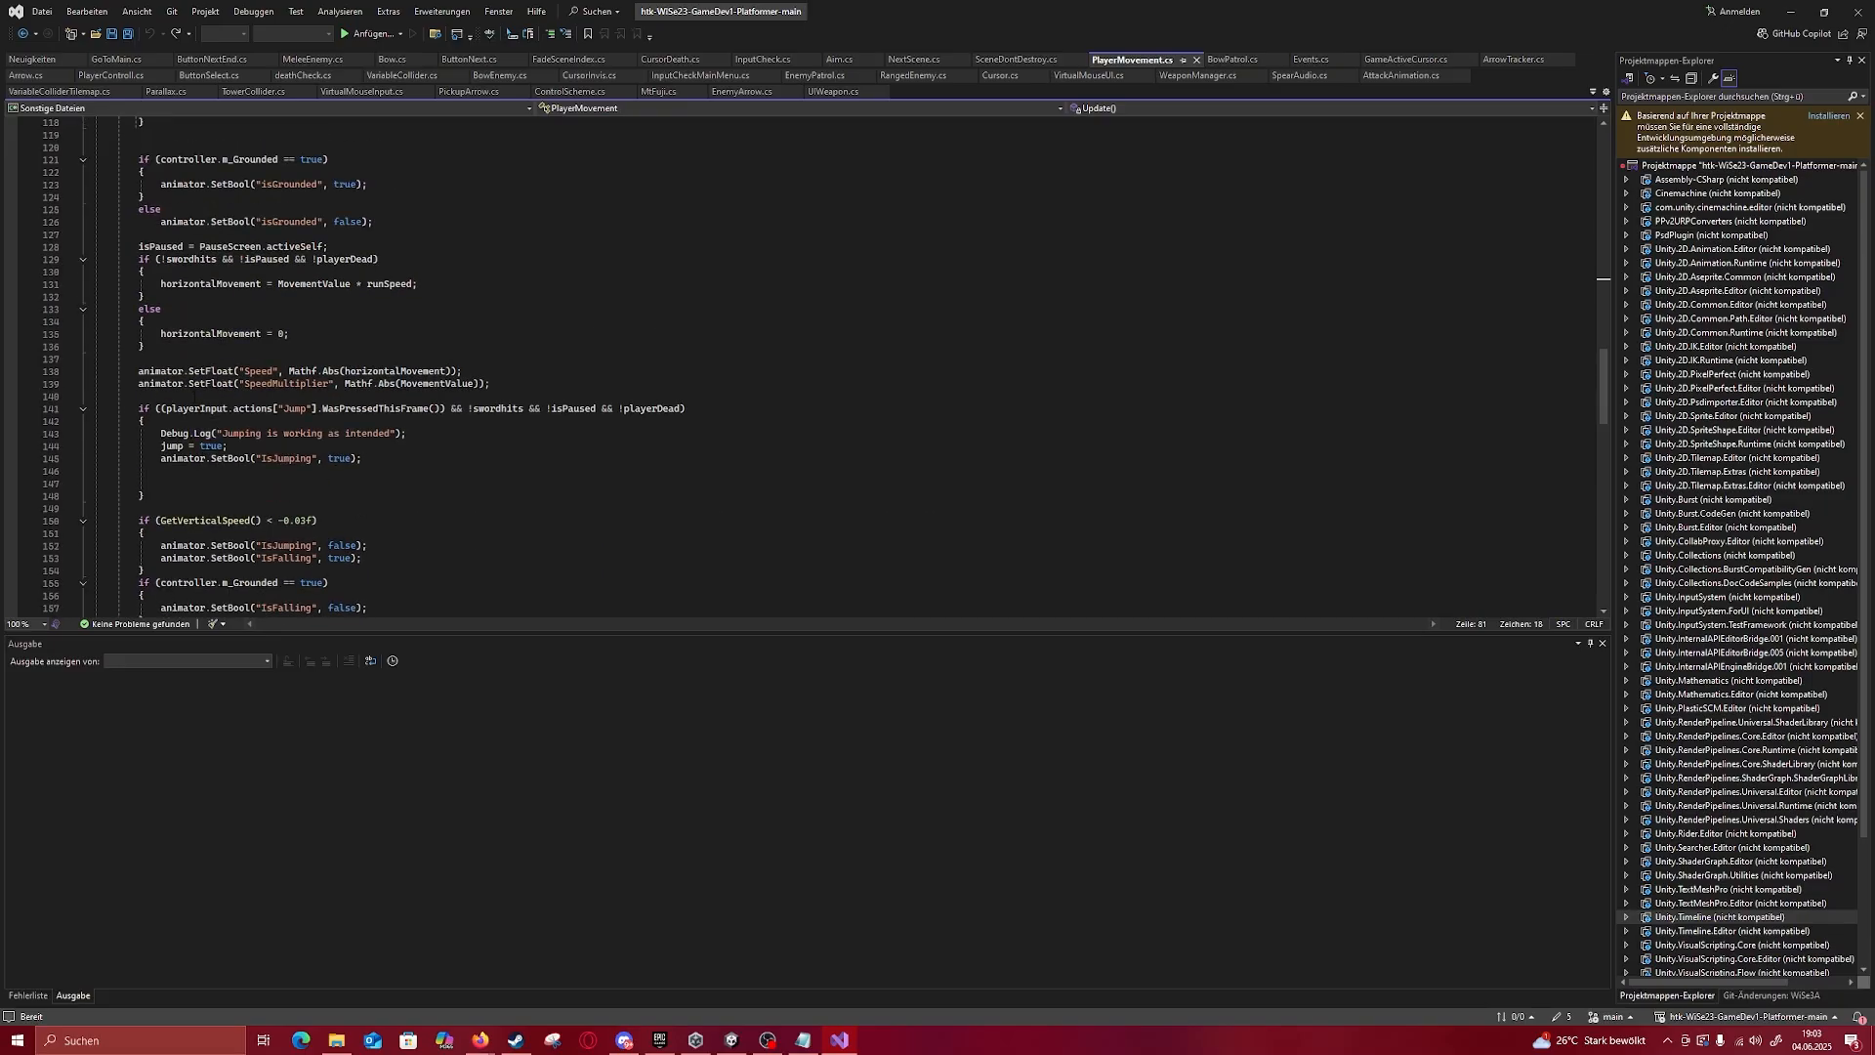
pyautogui.scroll(7, 235, 384)
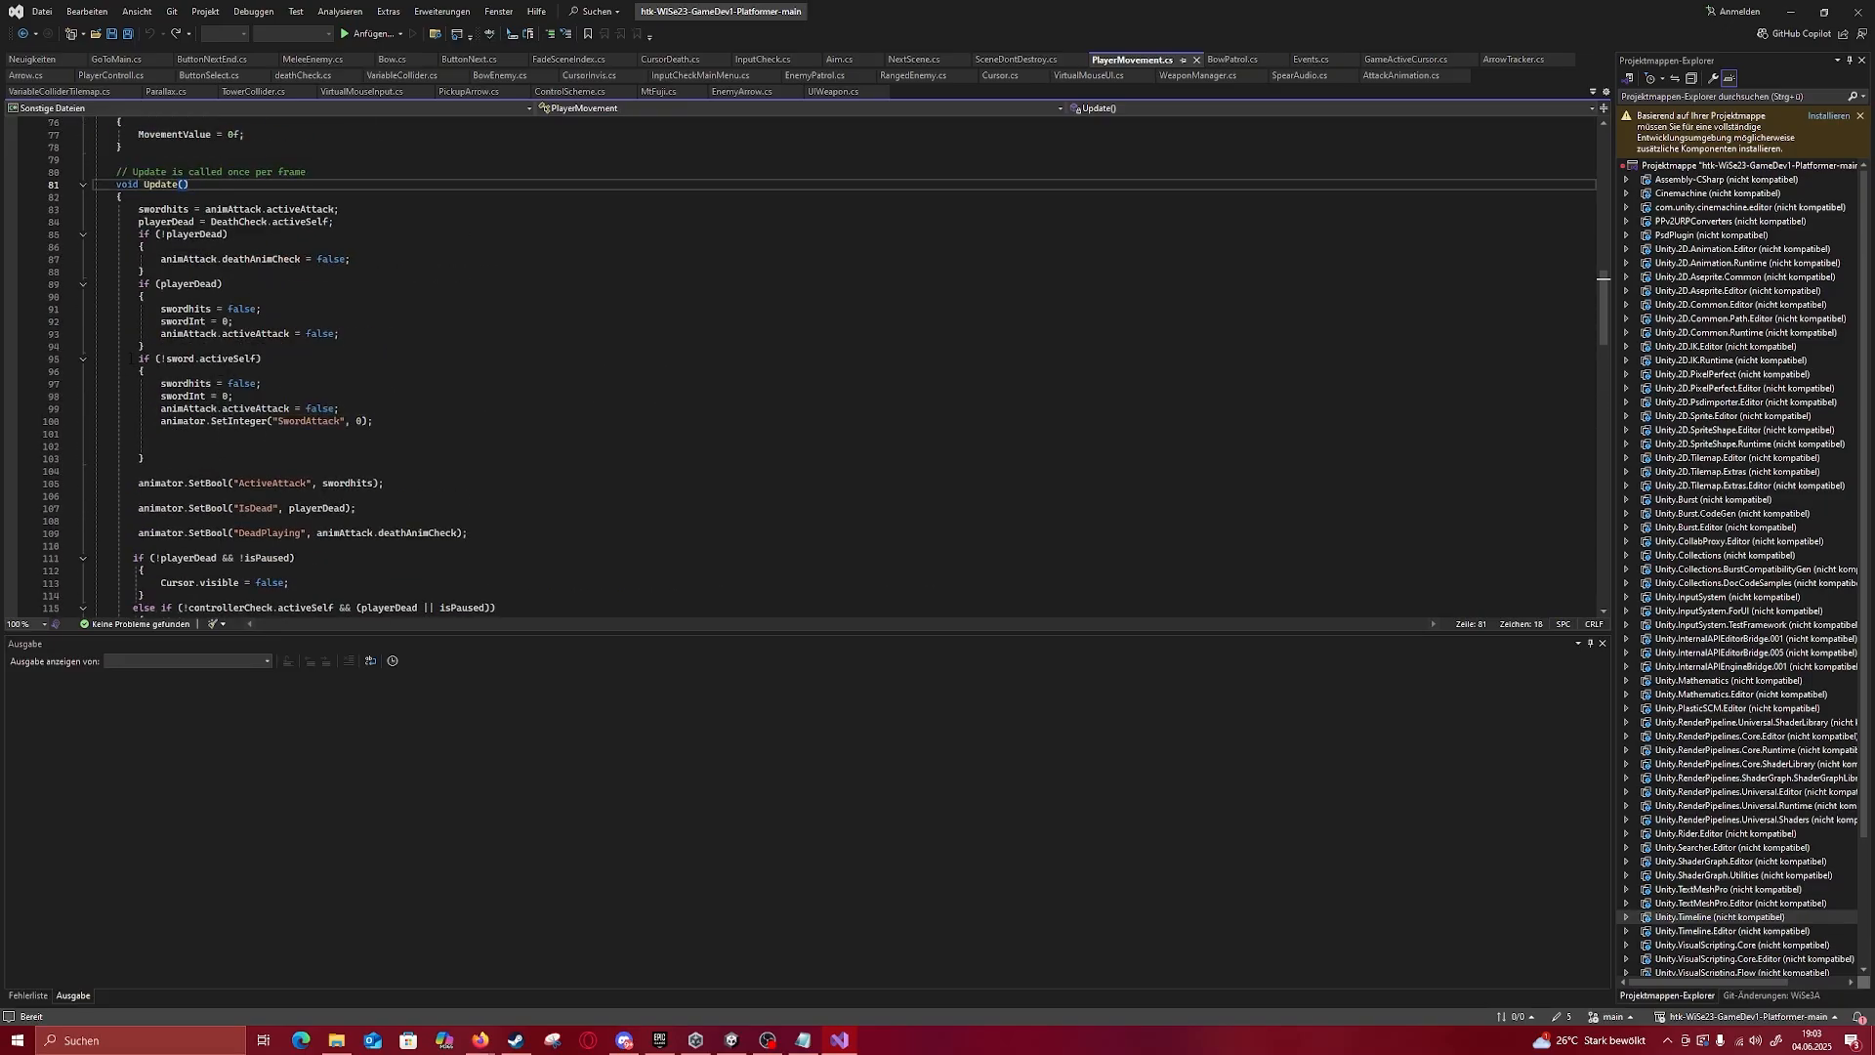
# Step: Highlight the block that resets sword values when the sword is inactive, and skim the rest of PlayerMovement.cs
pyautogui.moveTo(131, 359); pyautogui.dragTo(332, 434)
pyautogui.click(312, 446)
pyautogui.scroll(2, 312, 439)
pyautogui.scroll(-7, 312, 440)
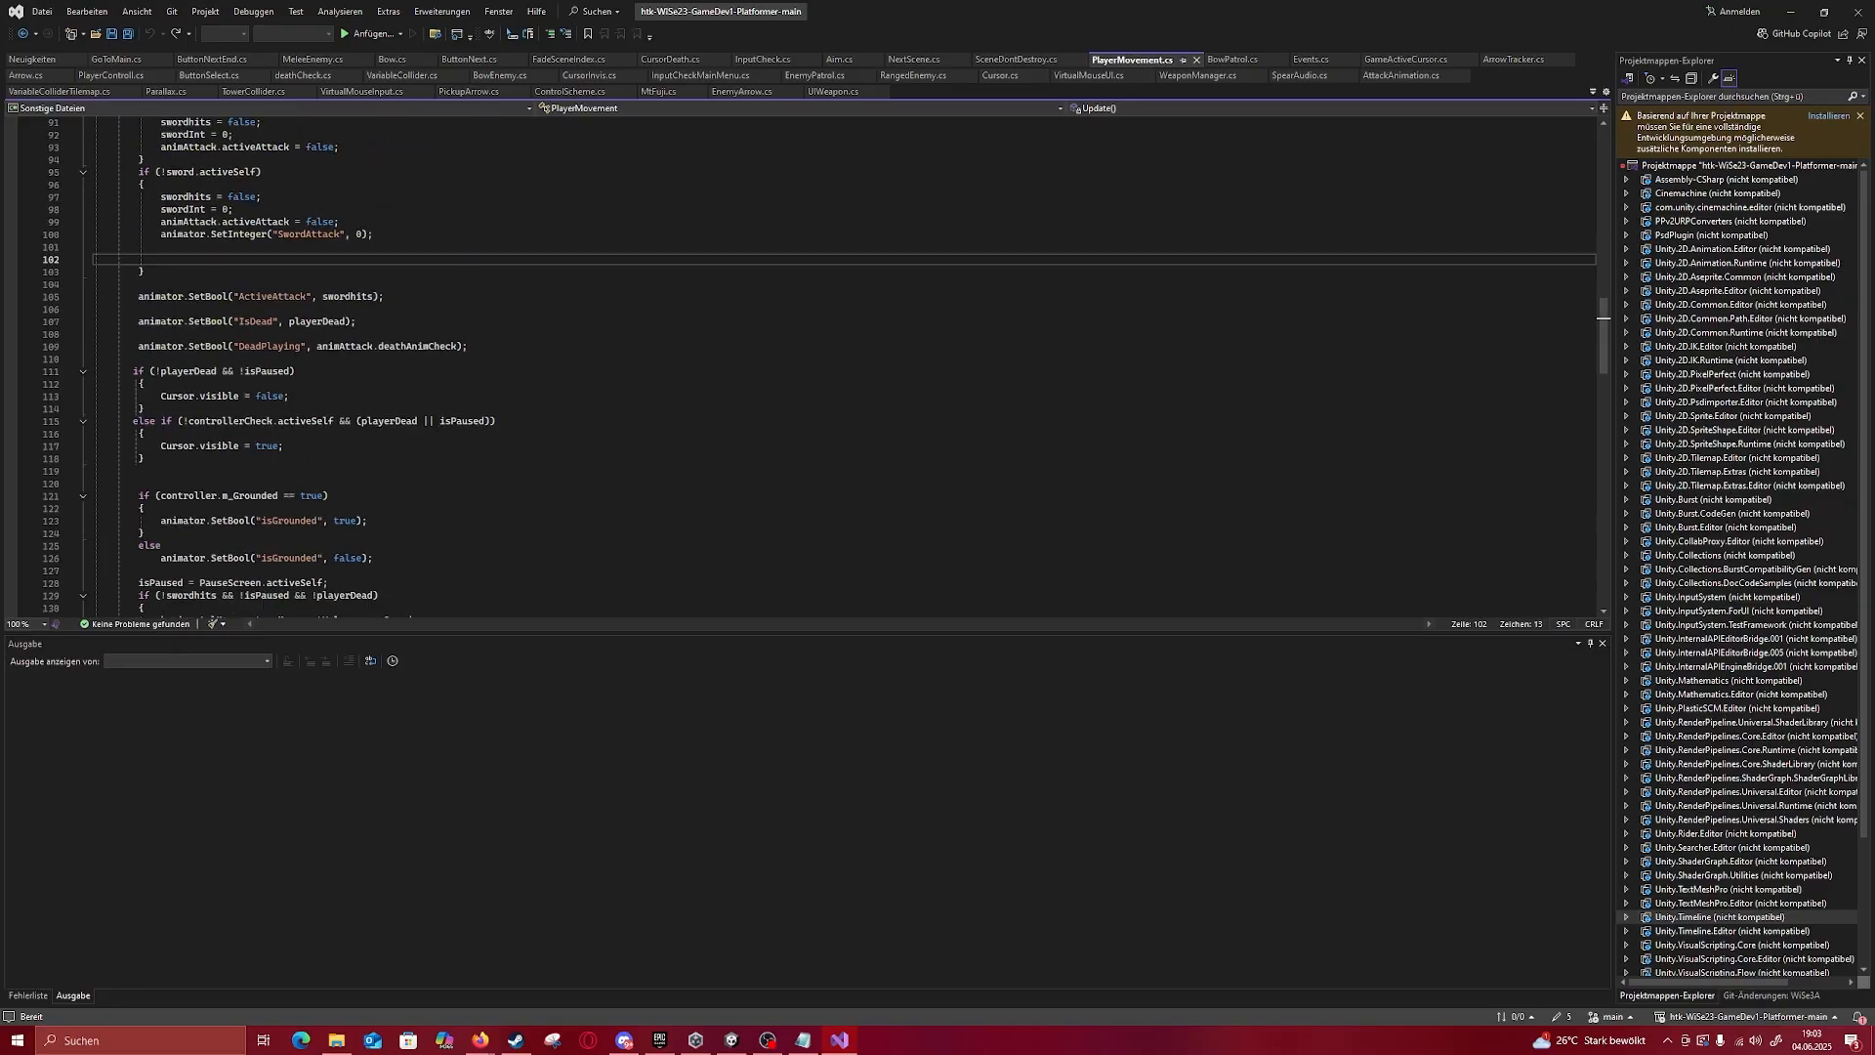
pyautogui.scroll(-20, 206, 435)
pyautogui.scroll(20, 206, 435)
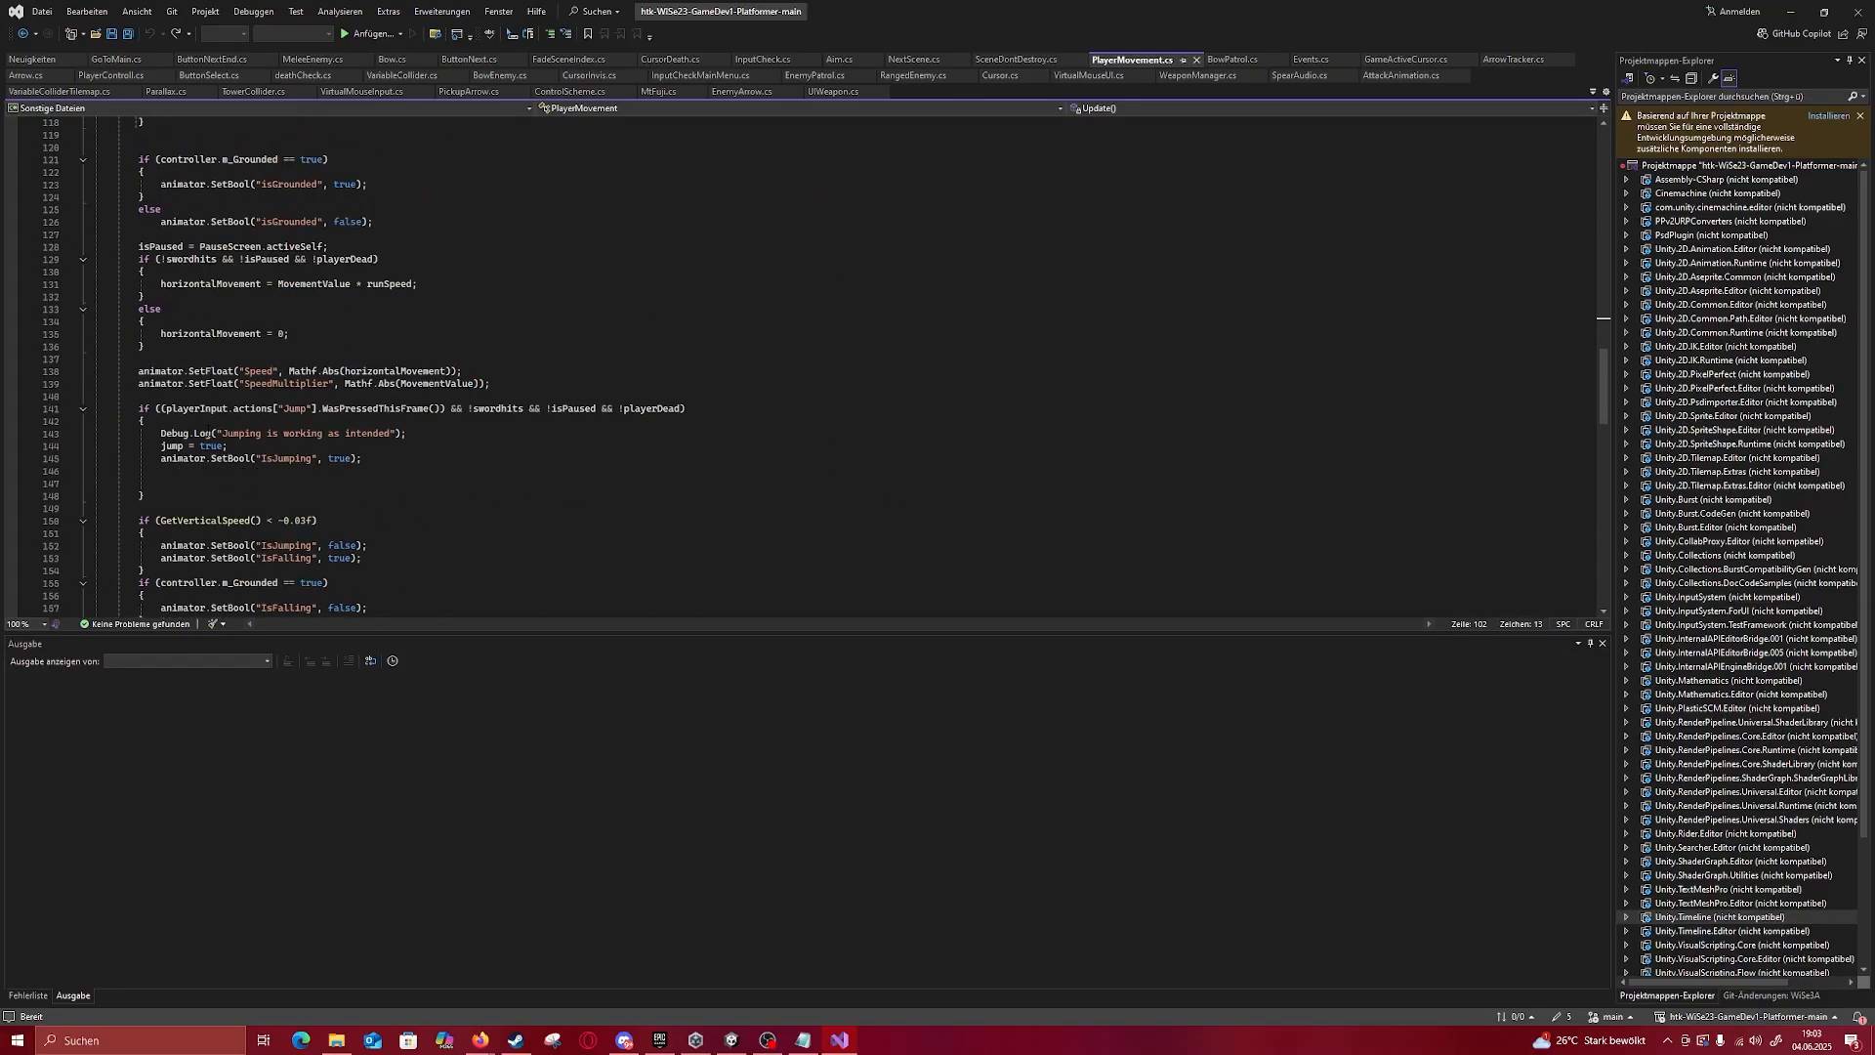
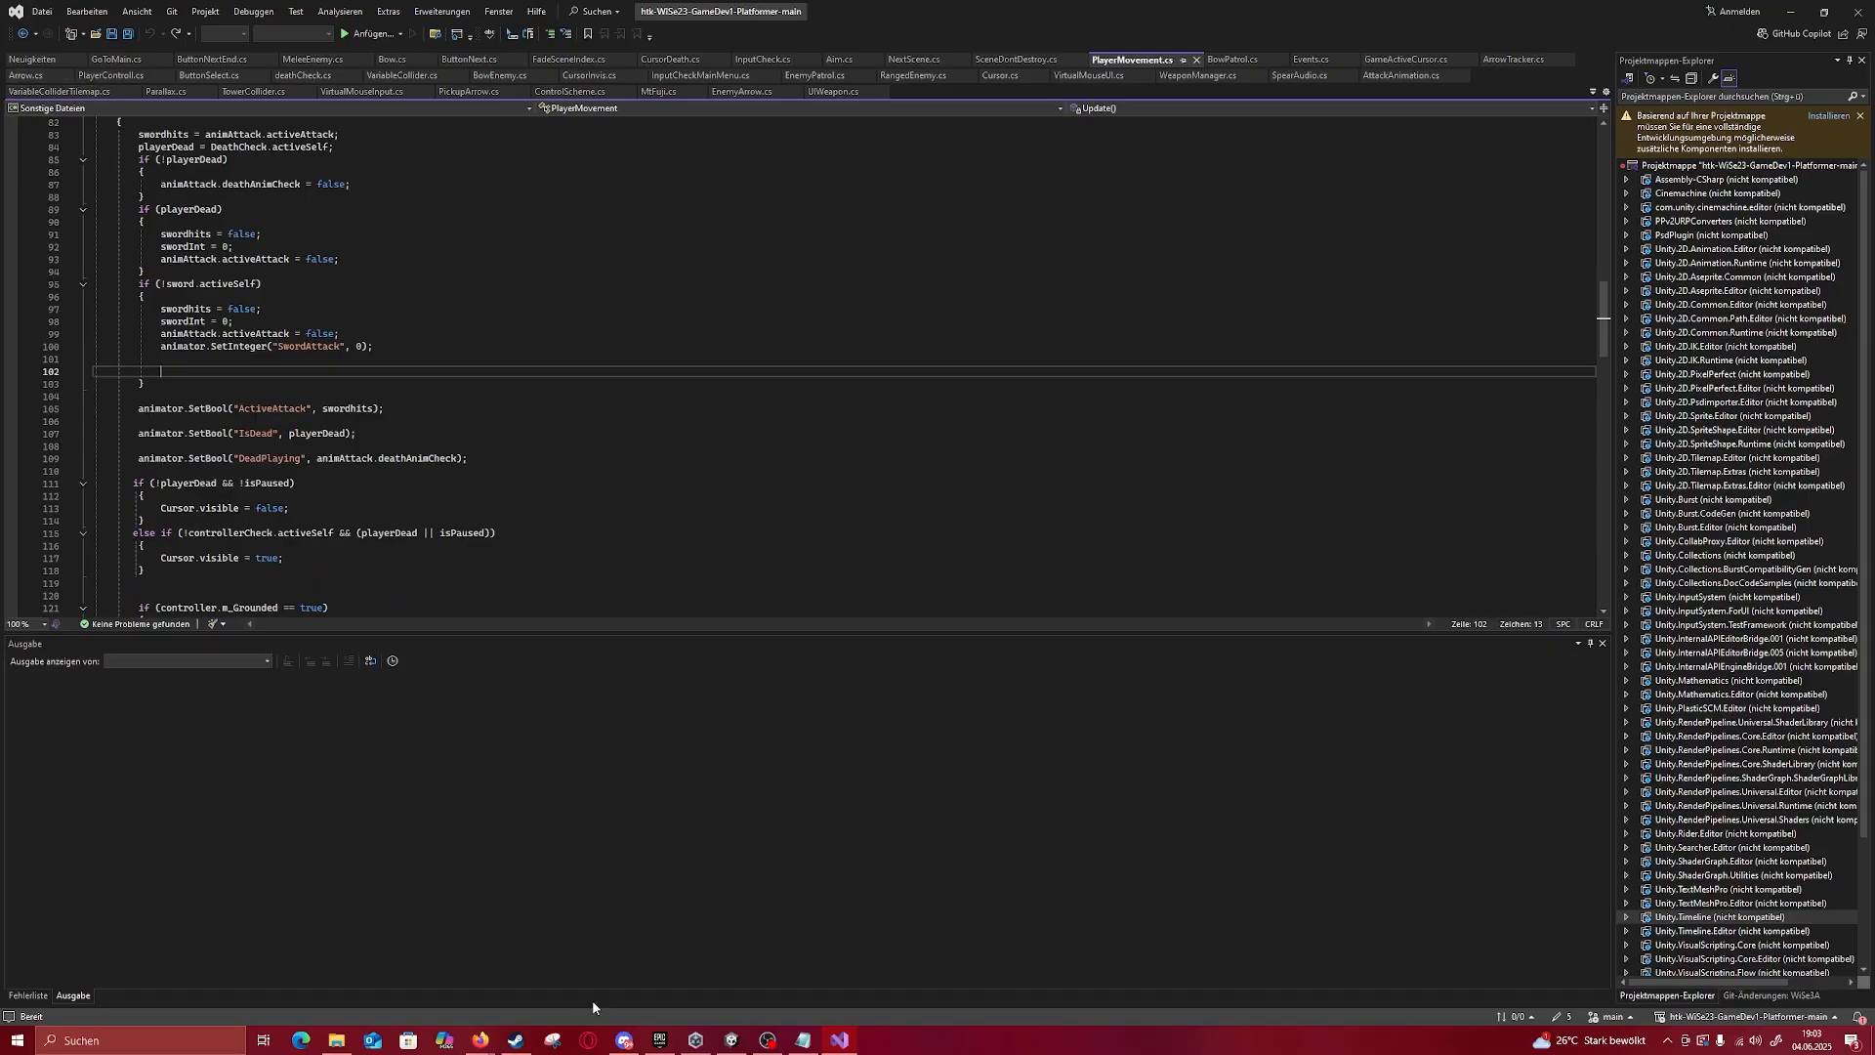
# Step: Switch back to Unity and look over the level from the tent to the pits farther along
pyautogui.click(731, 1039)
pyautogui.scroll(-8, 744, 565)
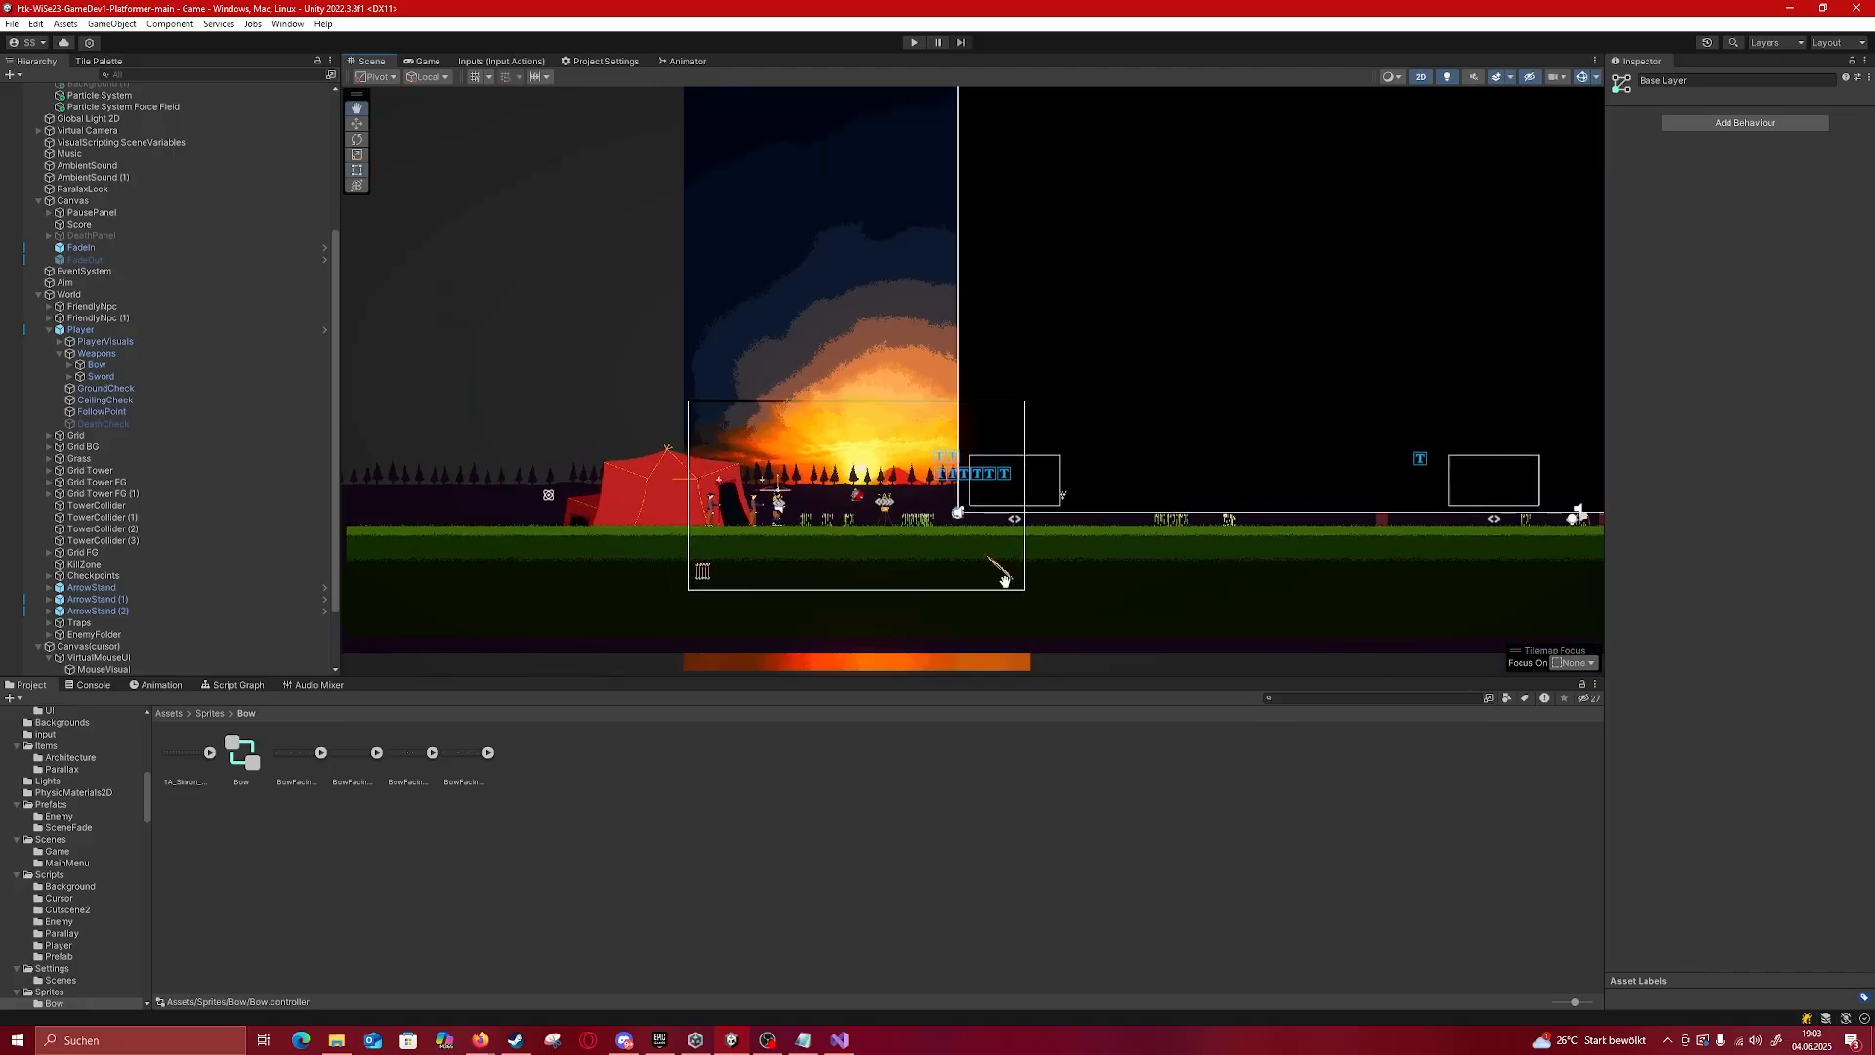
pyautogui.scroll(2, 829, 471)
pyautogui.moveTo(1110, 488); pyautogui.dragTo(709, 477, button='middle')
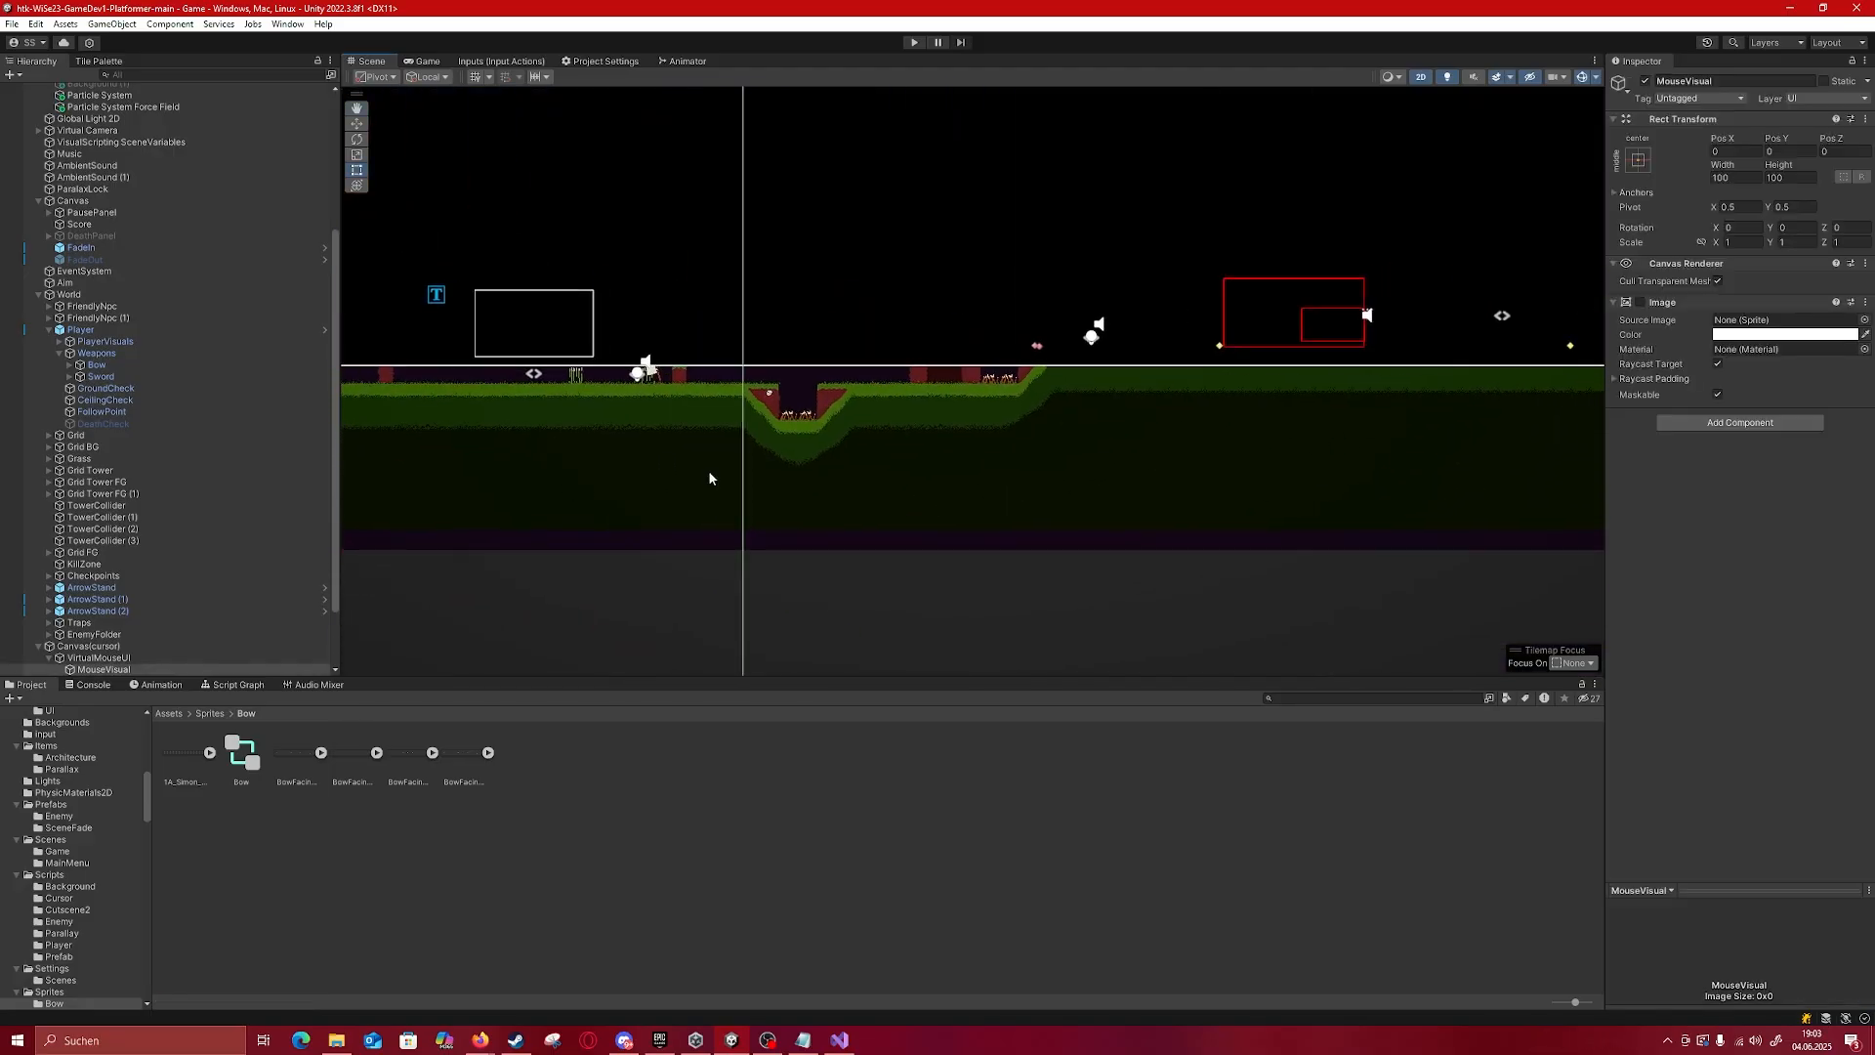
# Step: Select the ground Tilemap, follow it to the far end of the level, and select its parent Grid object
pyautogui.click(988, 485)
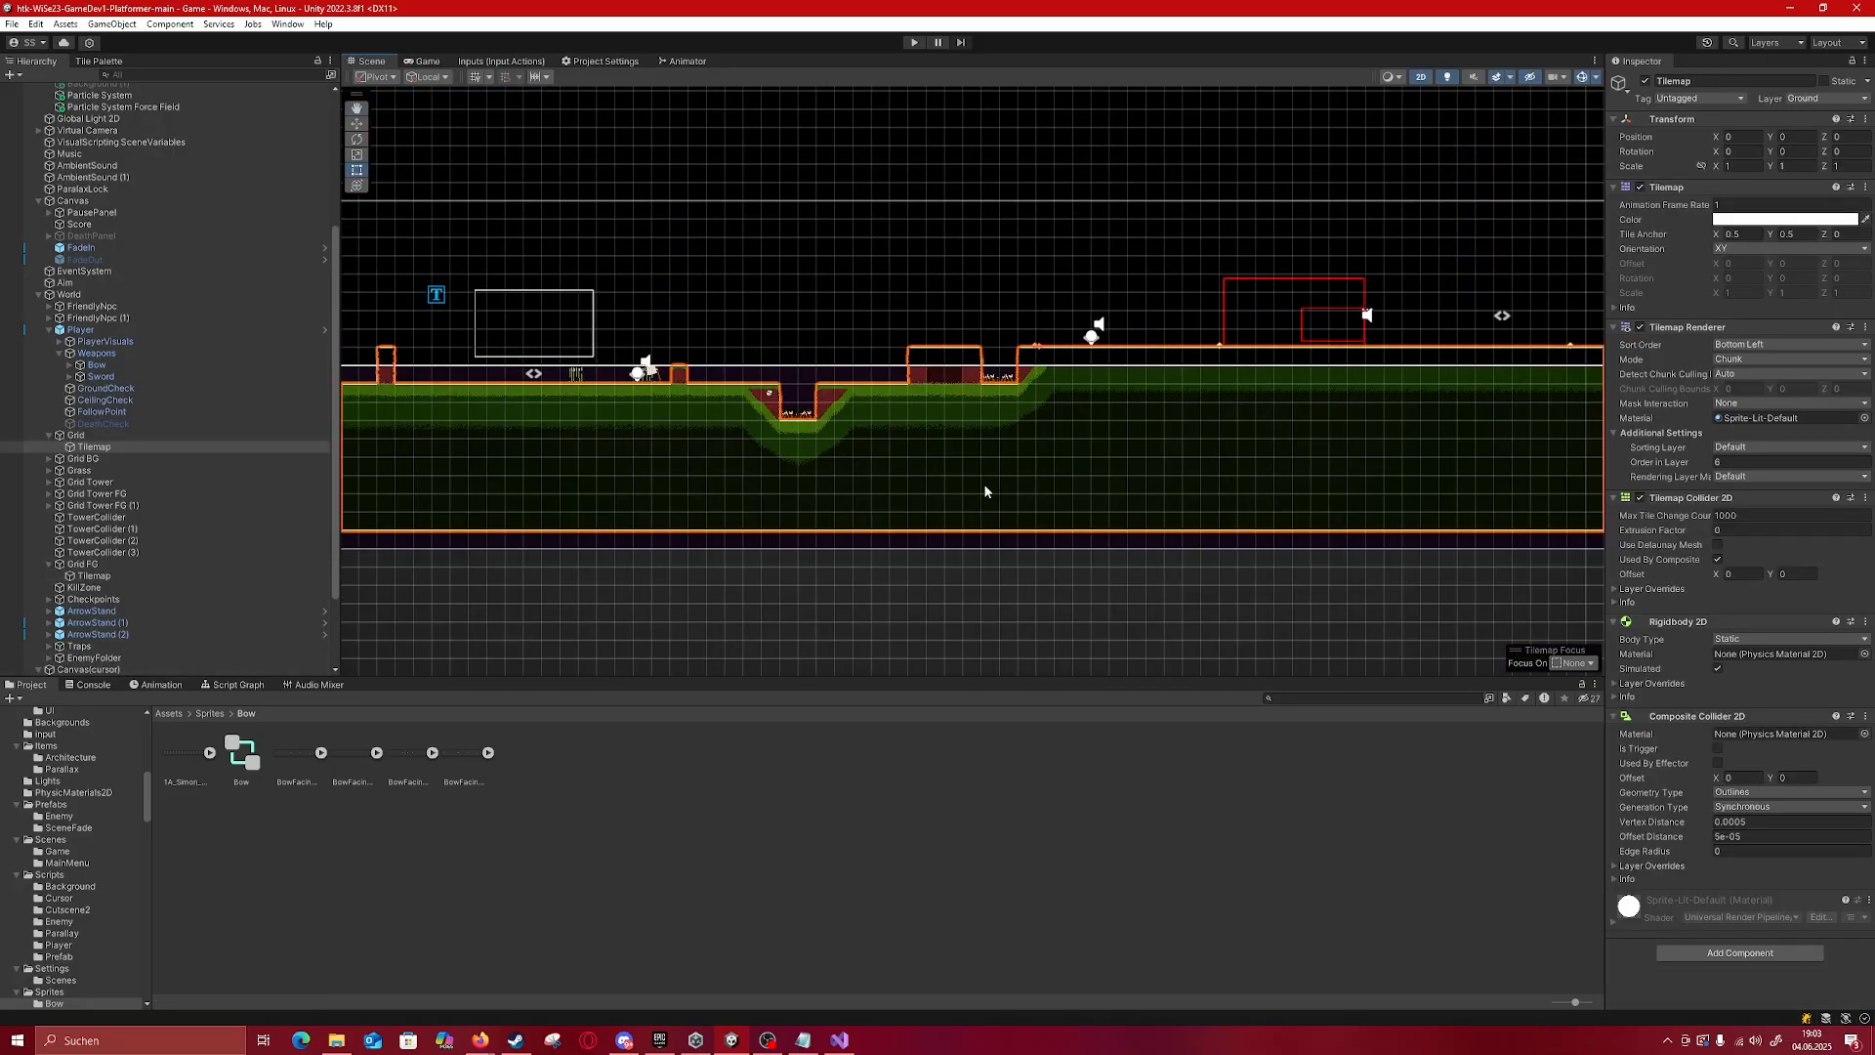
pyautogui.scroll(-6, 1071, 510)
pyautogui.moveTo(1377, 475); pyautogui.dragTo(225, 393, button='middle')
pyautogui.moveTo(1581, 409); pyautogui.dragTo(546, 402, button='middle')
pyautogui.moveTo(1494, 393); pyautogui.dragTo(1143, 415, button='middle')
pyautogui.scroll(3, 957, 450)
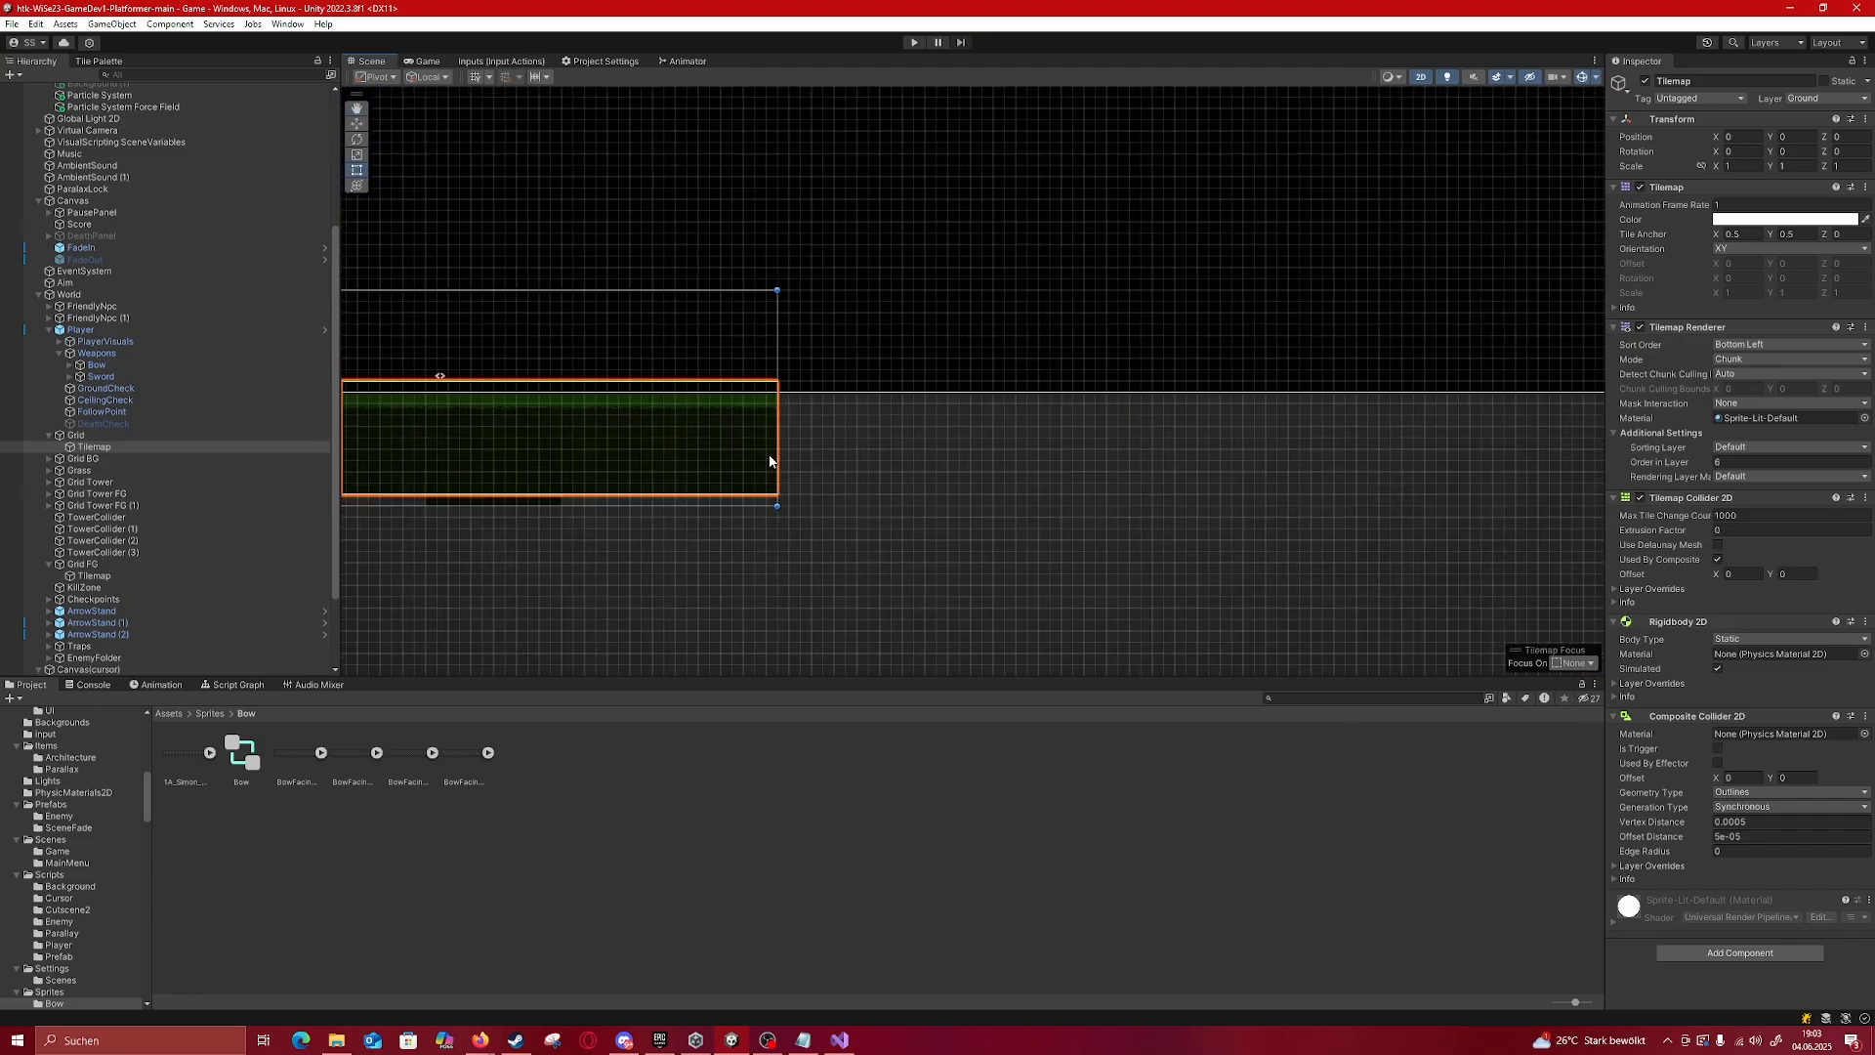
pyautogui.click(149, 434)
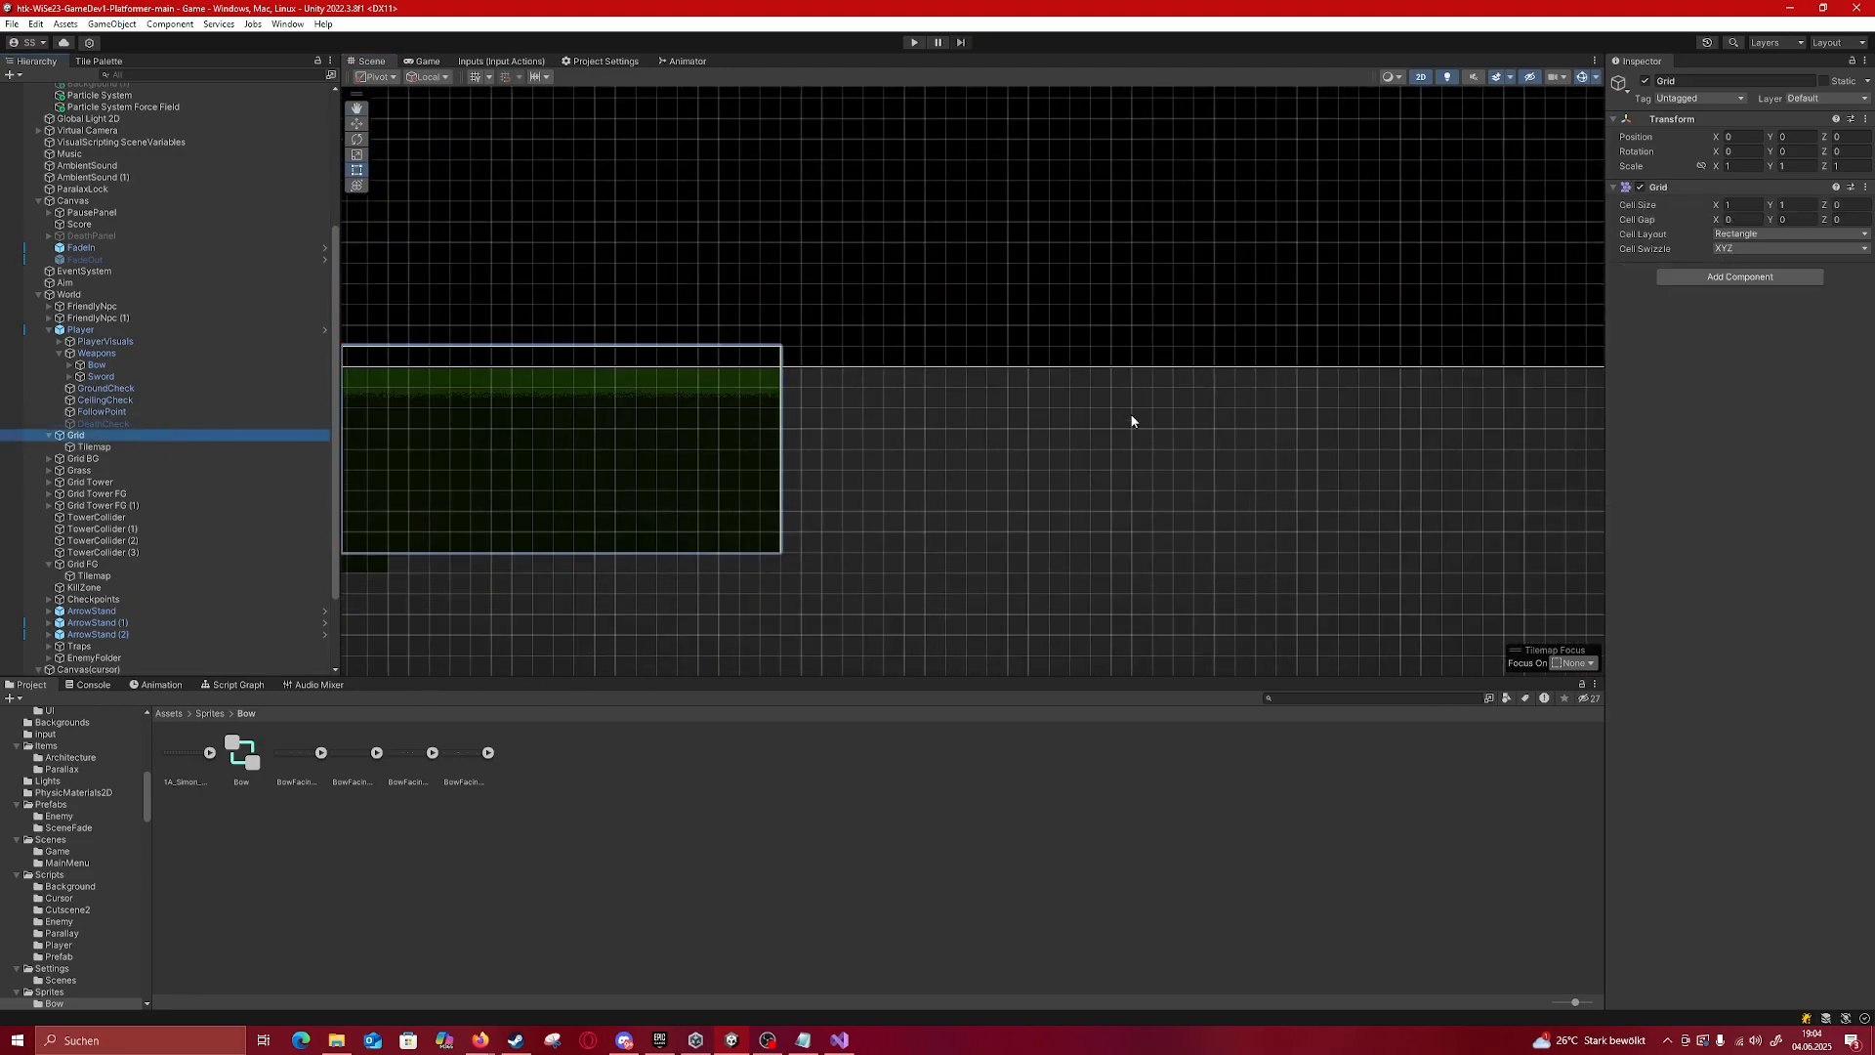
# Step: Select the Grid's Tilemap and the Grid FG Tilemap in turn to compare their outlines at the level's far end
pyautogui.click(166, 445)
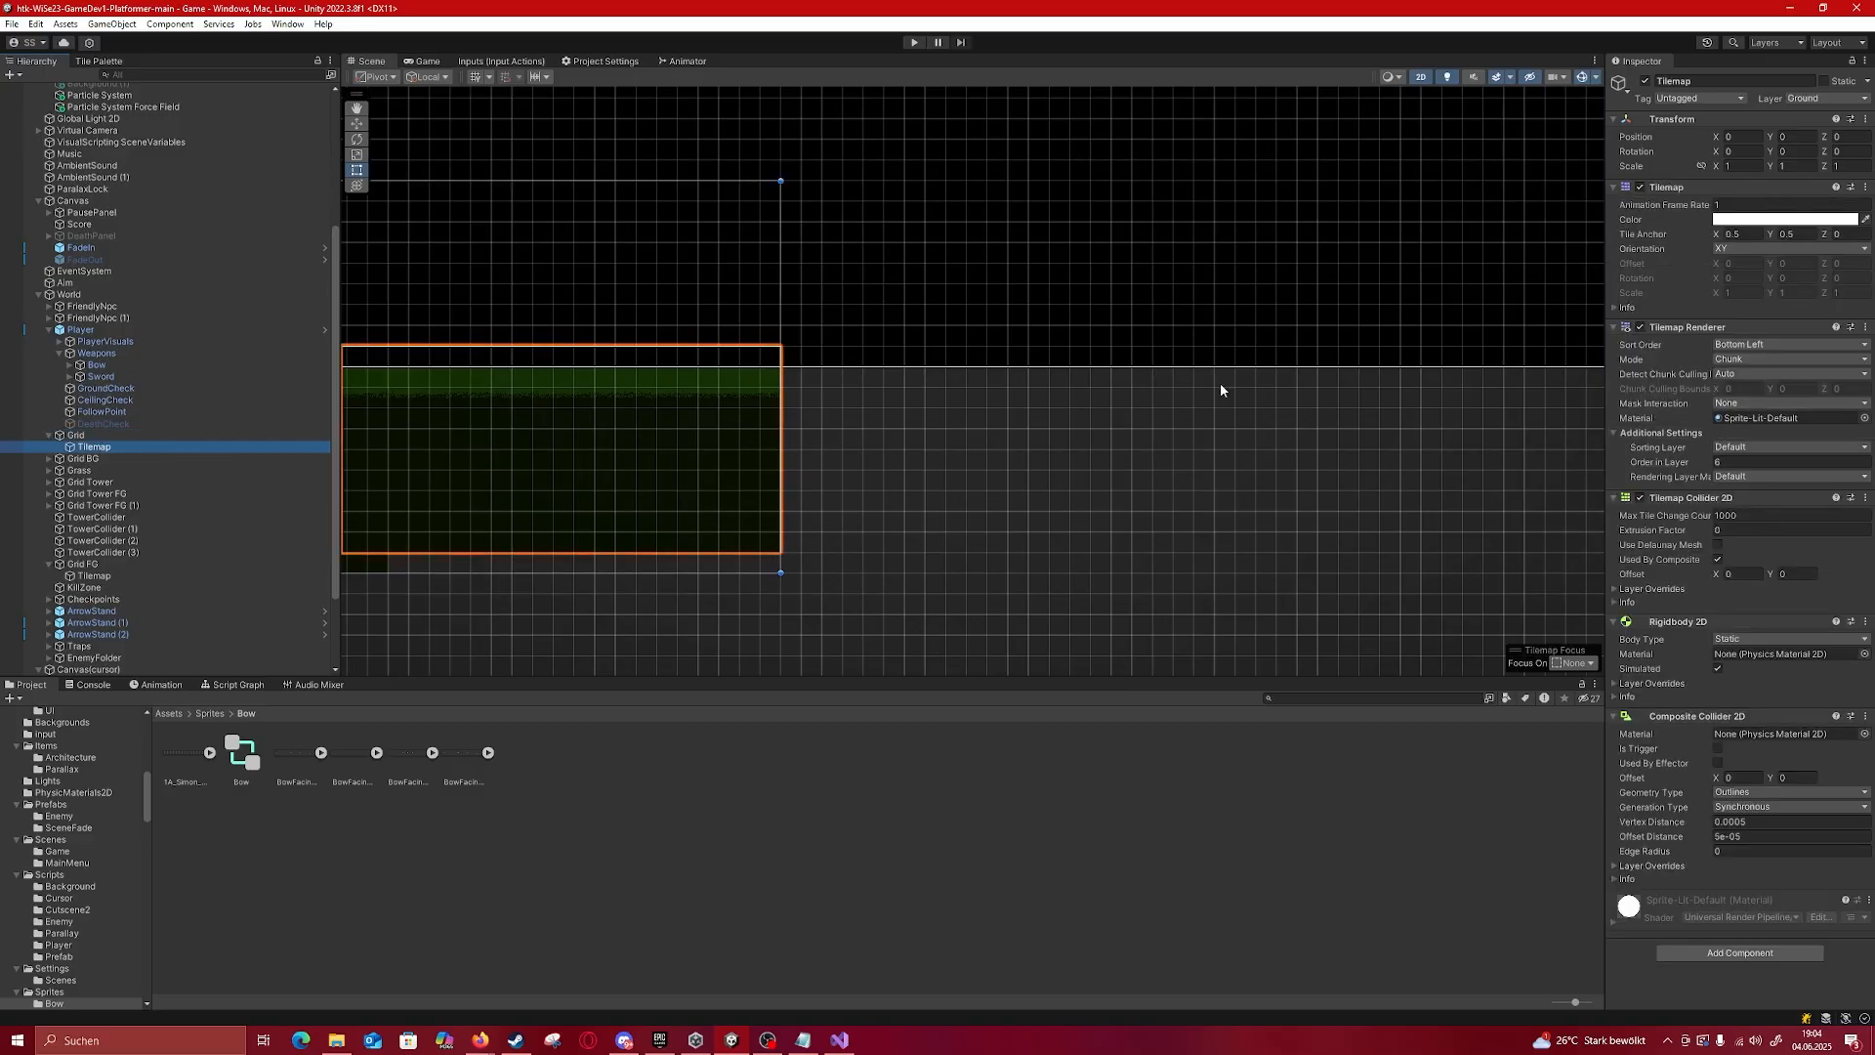
pyautogui.moveTo(736, 518); pyautogui.dragTo(938, 445, button='middle')
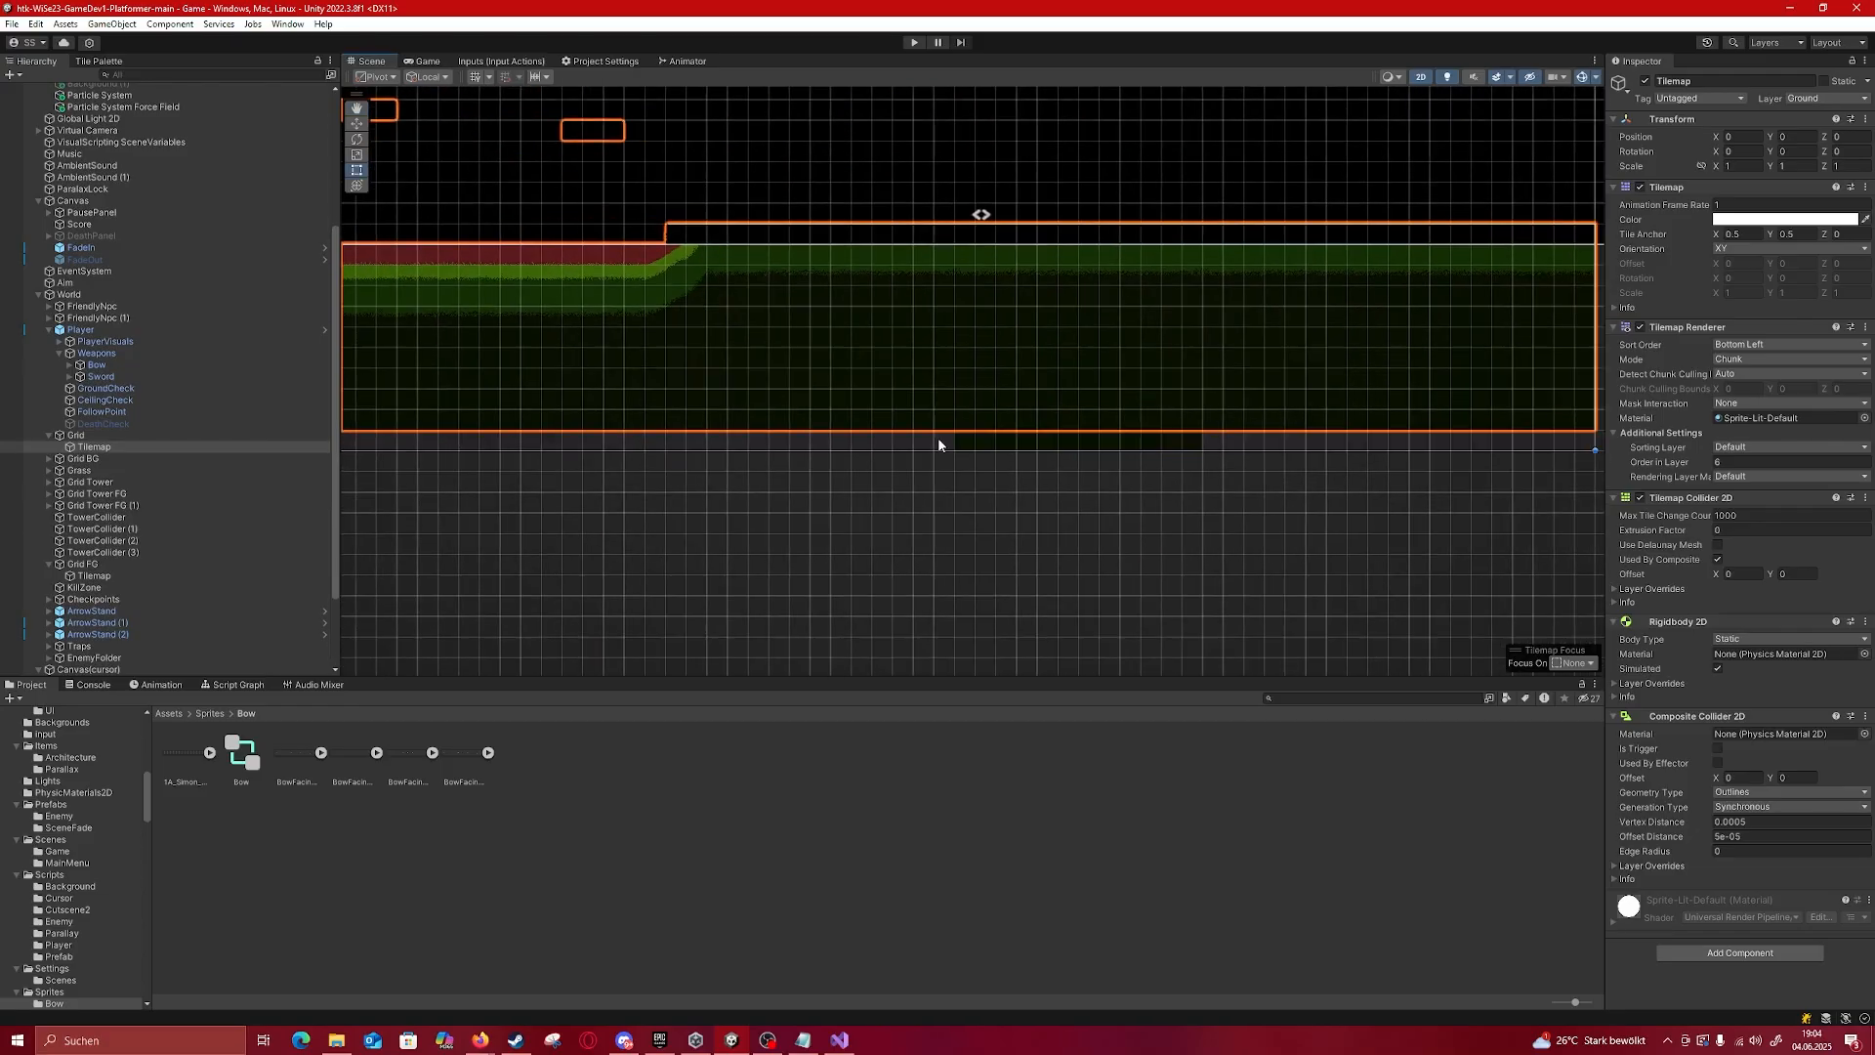
pyautogui.click(1092, 449)
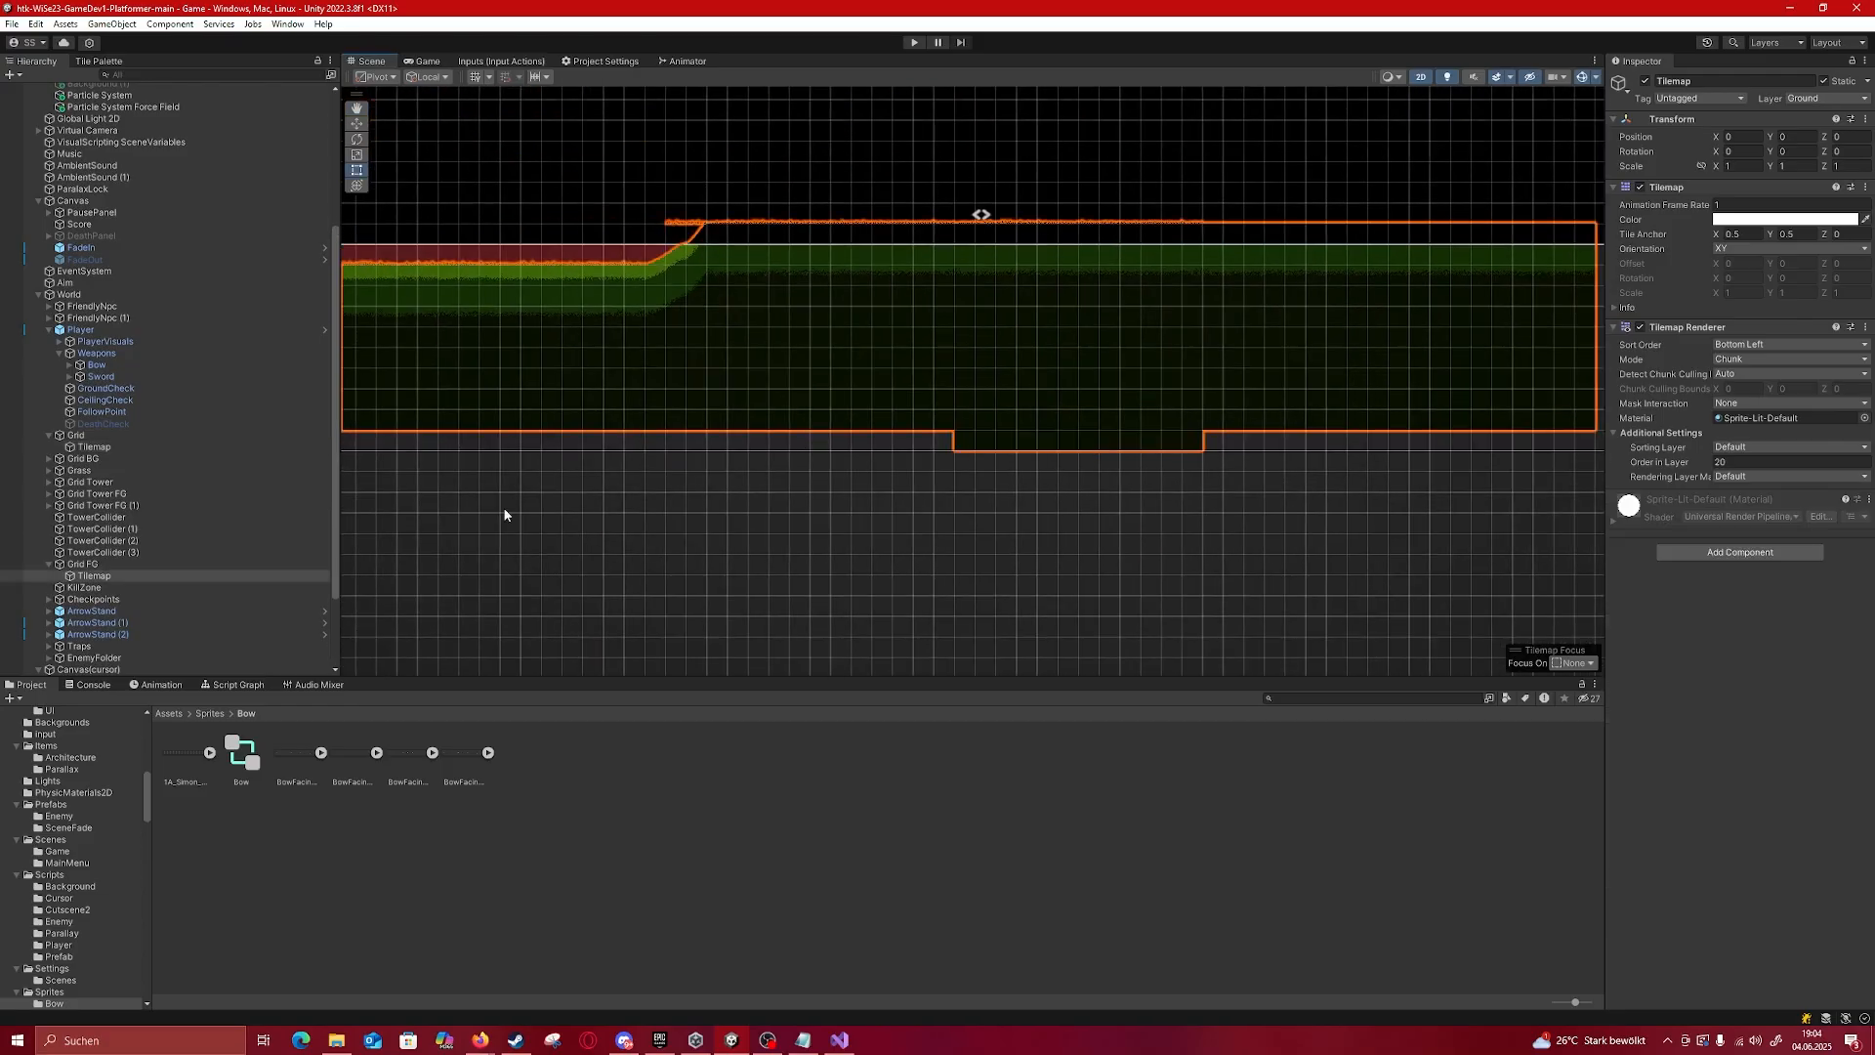
pyautogui.click(94, 577)
pyautogui.scroll(-11, 623, 332)
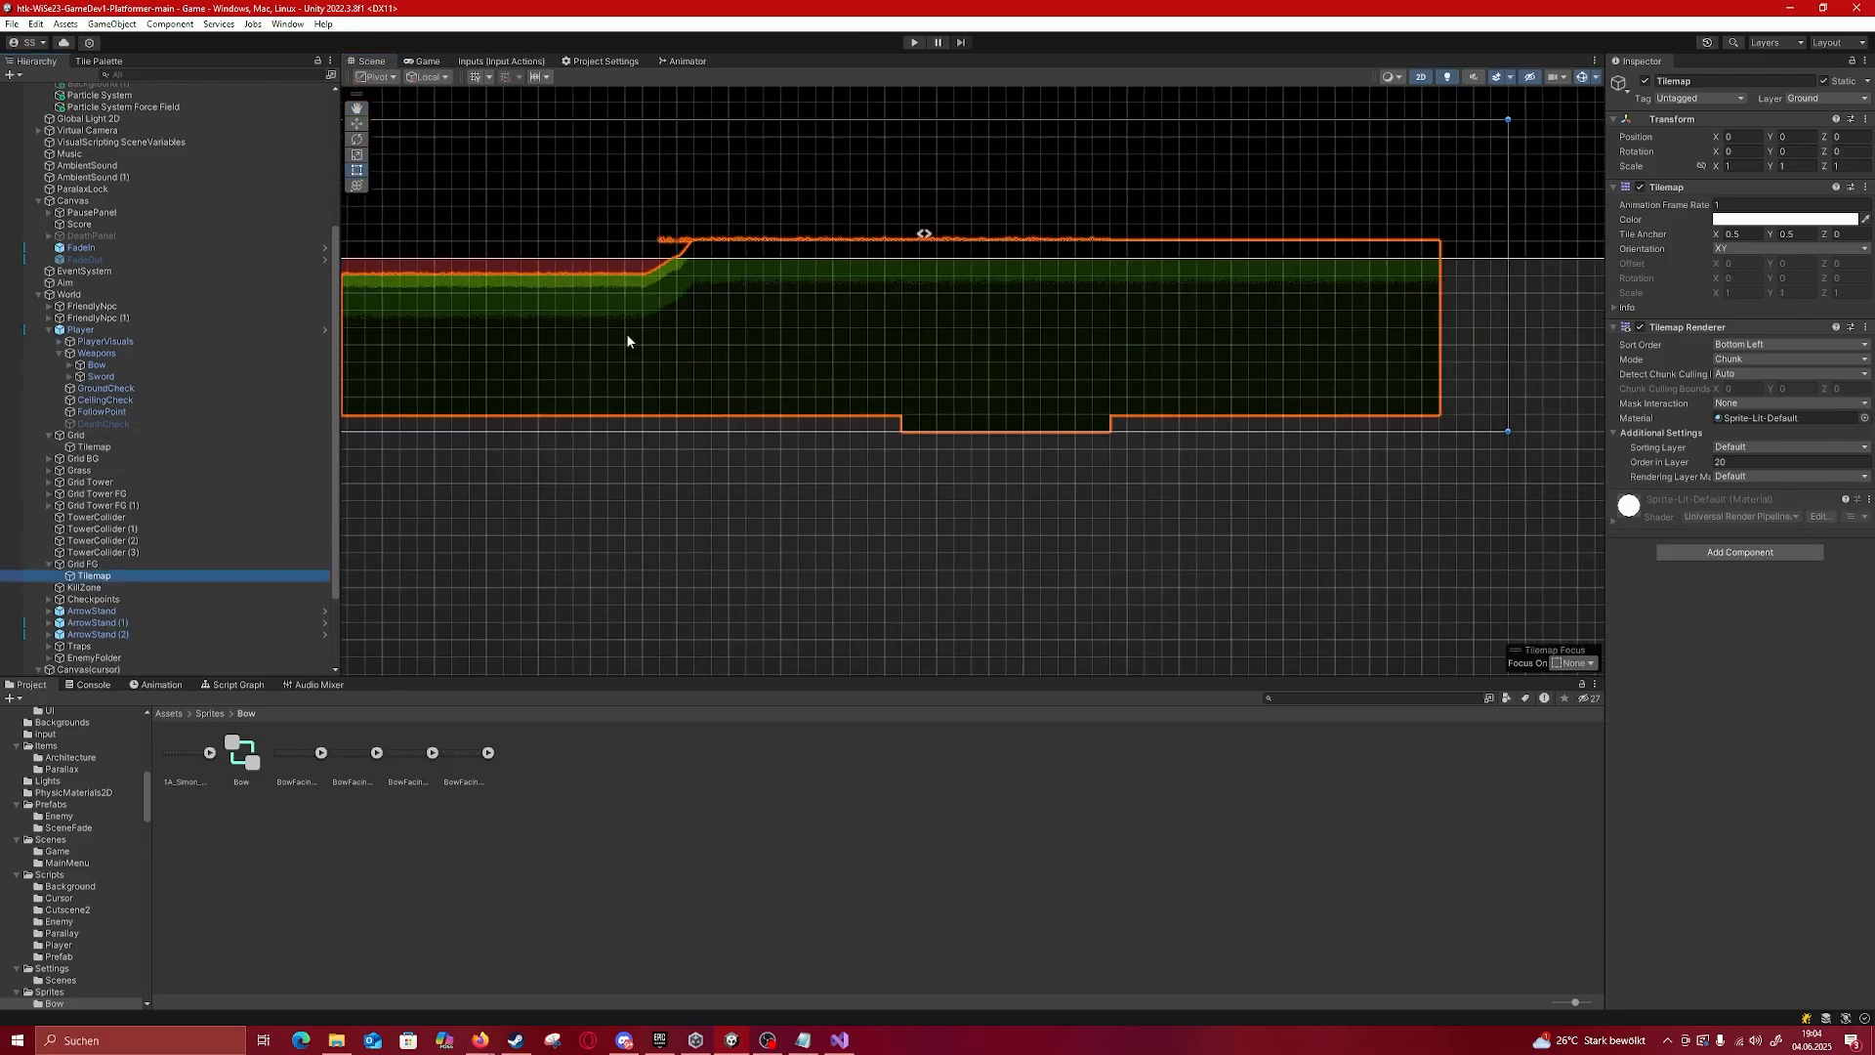
# Step: Follow the Grid FG Tilemap's outline back along the level to the spiked pit with the skull
pyautogui.moveTo(546, 316); pyautogui.dragTo(1159, 305, button='middle')
pyautogui.scroll(5, 505, 297)
pyautogui.scroll(10, 598, 321)
pyautogui.moveTo(605, 329); pyautogui.dragTo(1091, 256, button='middle')
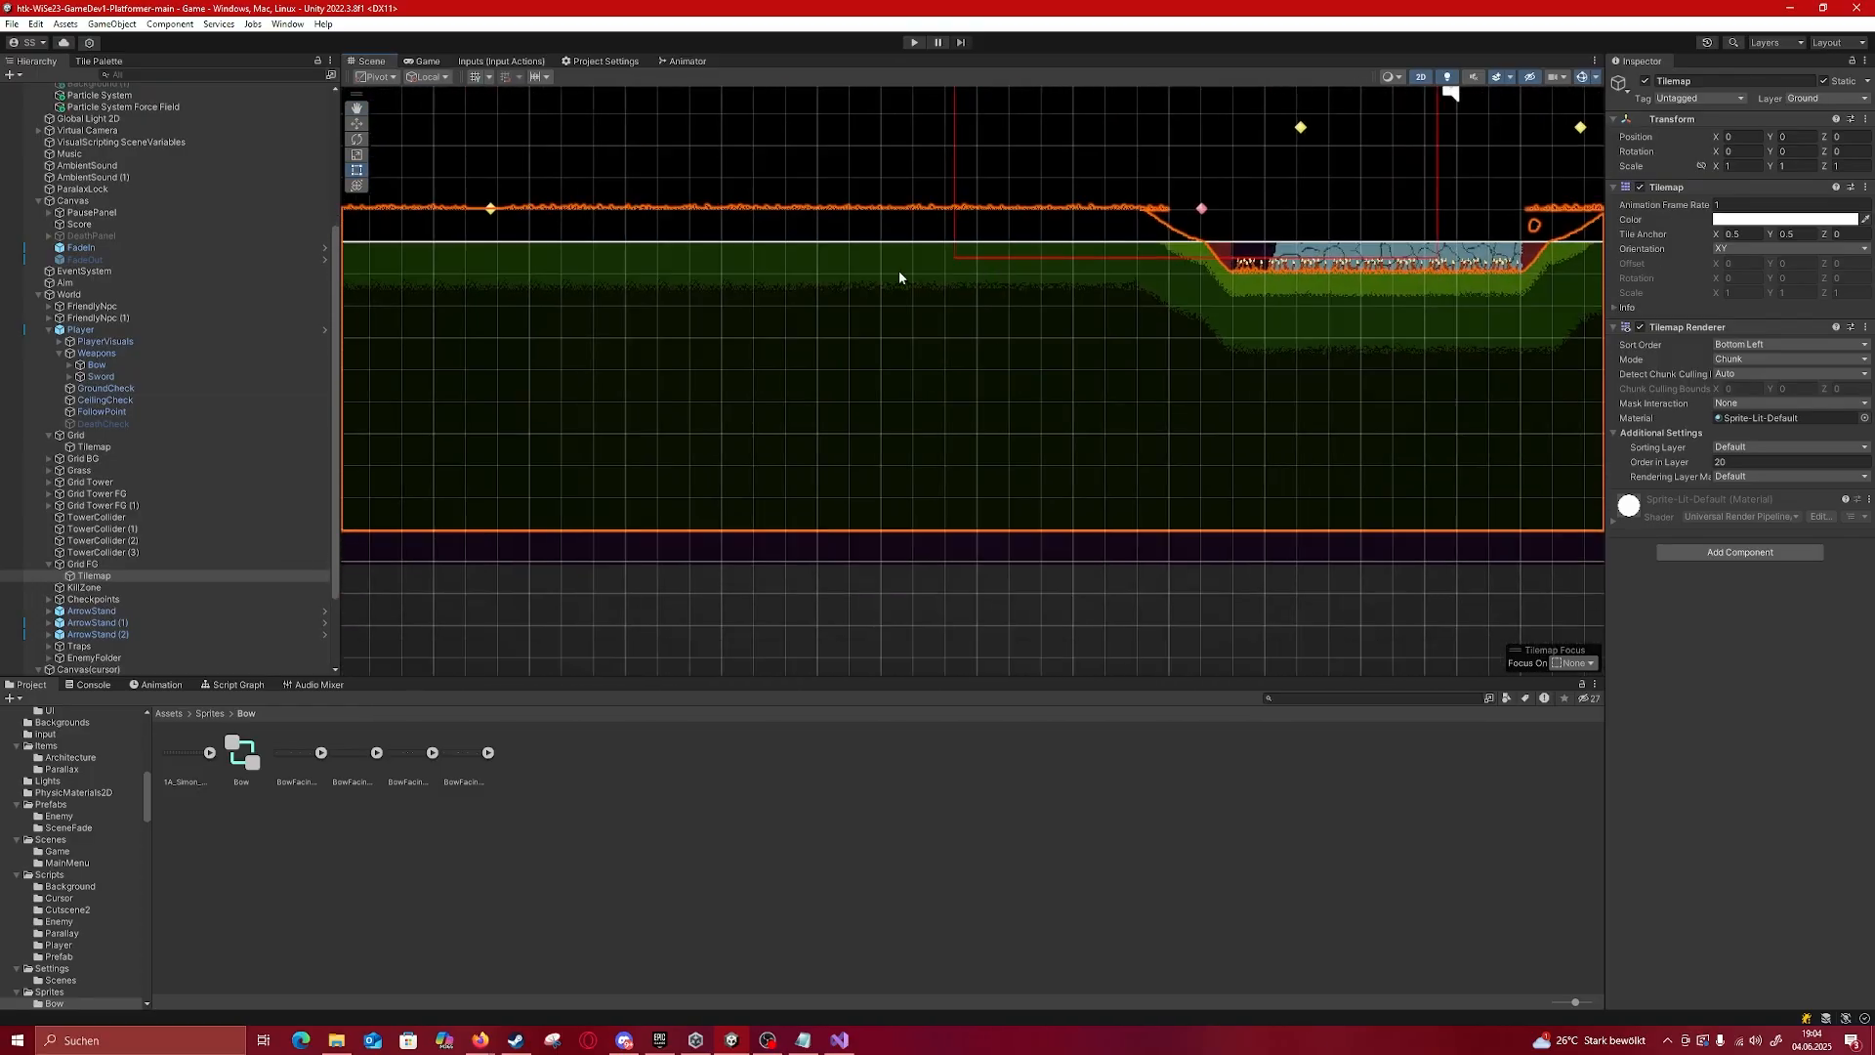
pyautogui.moveTo(606, 391); pyautogui.dragTo(1093, 400, button='middle')
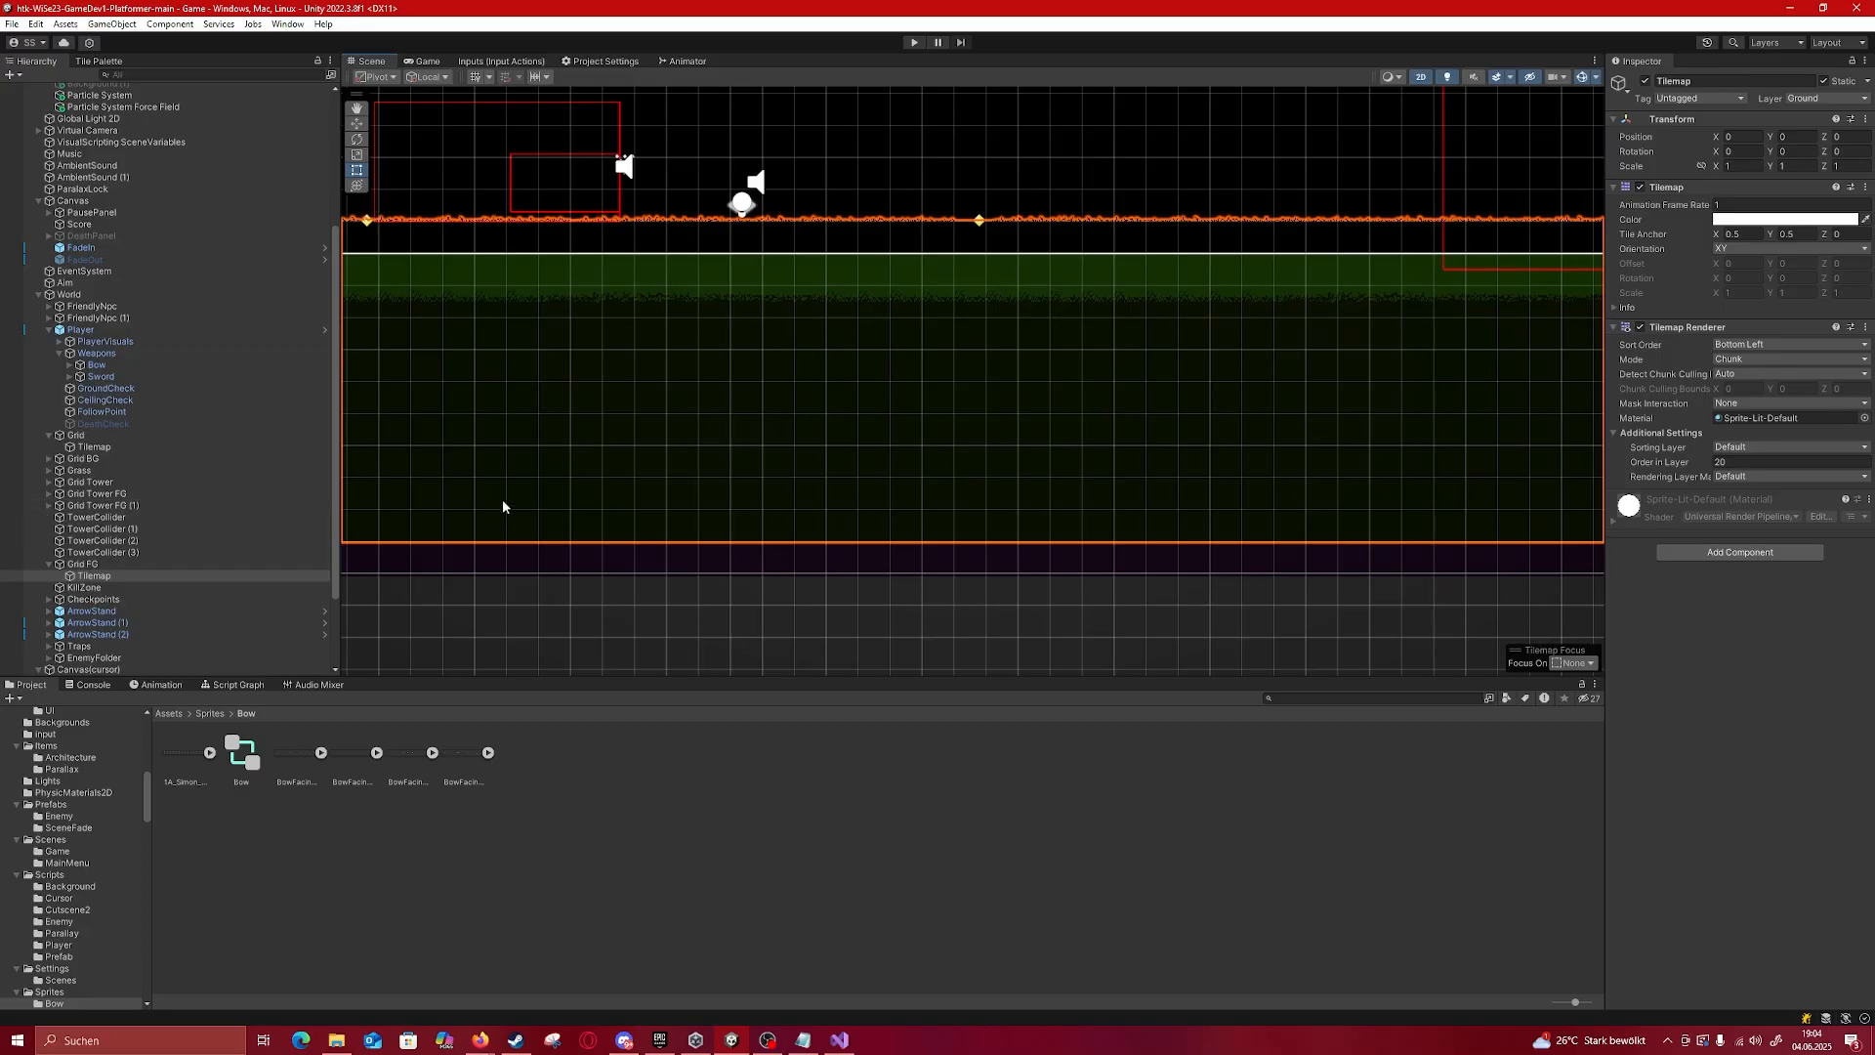
pyautogui.scroll(-4, 527, 506)
pyautogui.moveTo(516, 476); pyautogui.dragTo(1075, 457, button='middle')
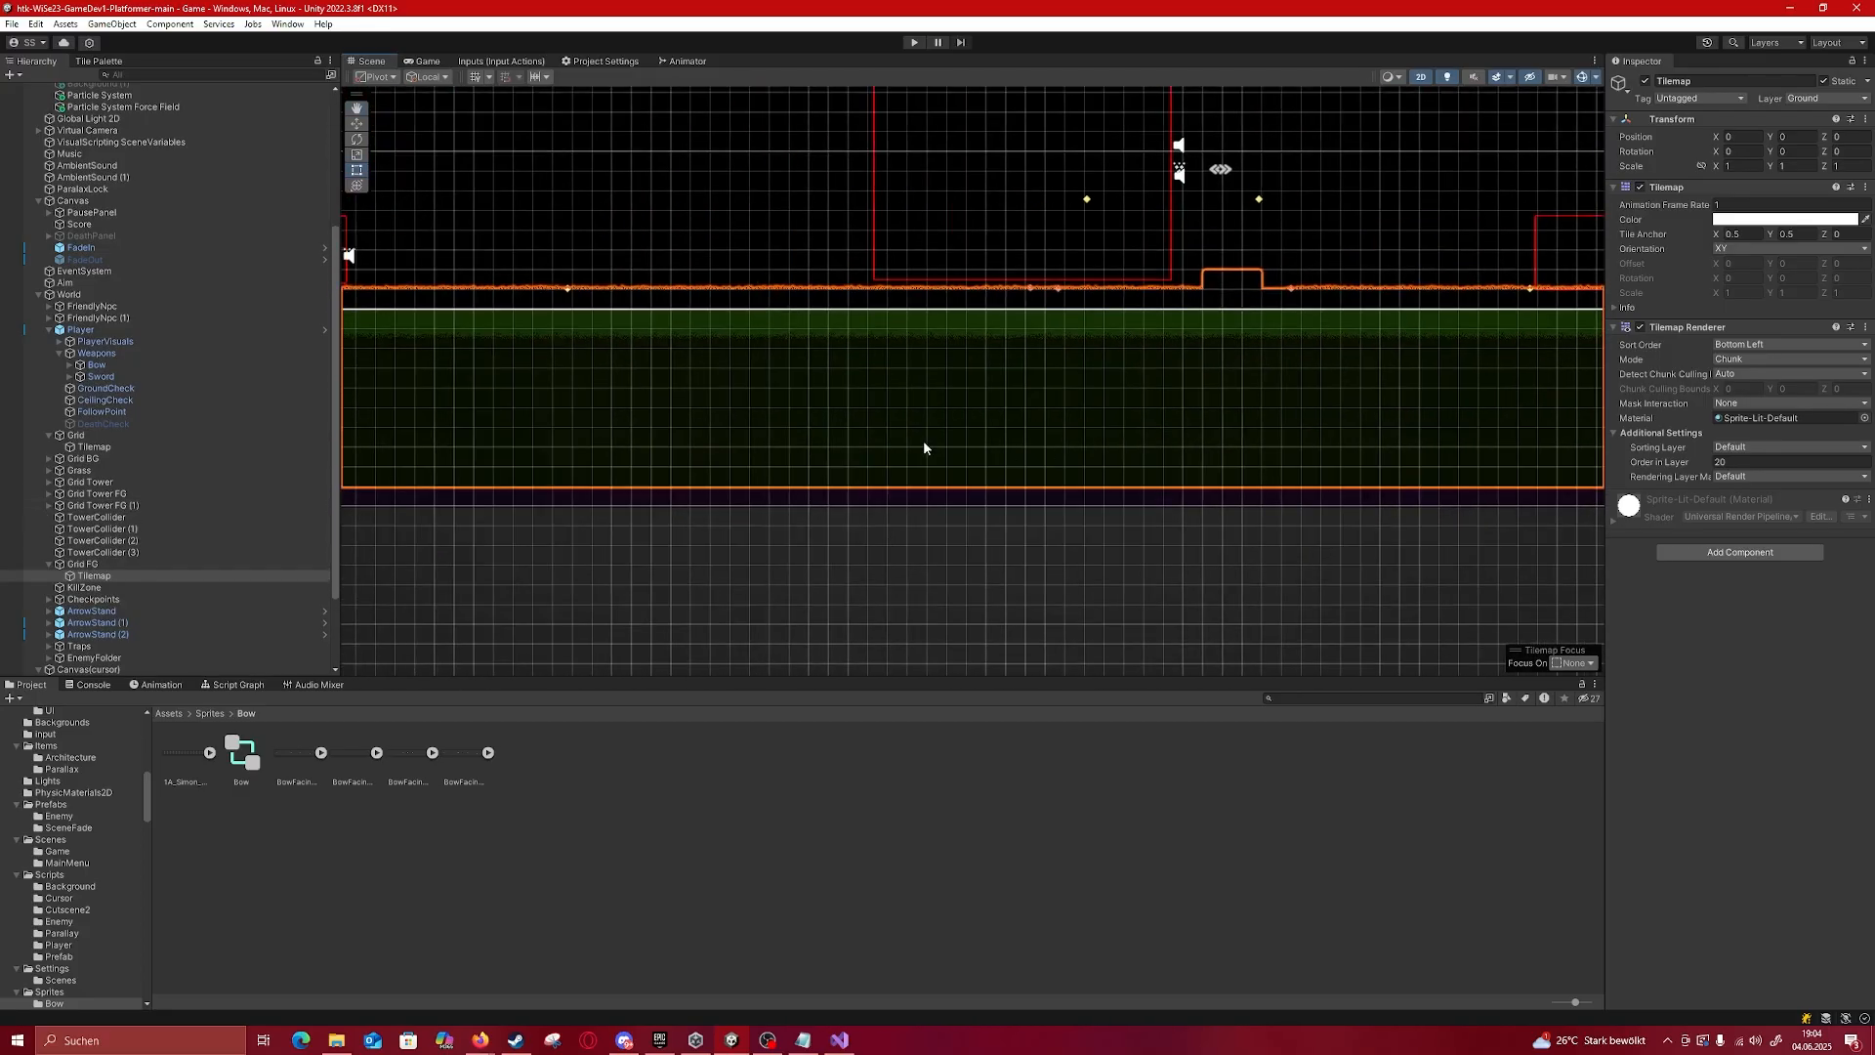
pyautogui.moveTo(516, 429); pyautogui.dragTo(1111, 422, button='middle')
pyautogui.moveTo(547, 383); pyautogui.dragTo(1030, 377, button='middle')
pyautogui.moveTo(586, 352); pyautogui.dragTo(1113, 350, button='middle')
pyautogui.moveTo(508, 345); pyautogui.dragTo(1064, 346, button='middle')
pyautogui.scroll(5, 917, 367)
pyautogui.scroll(8, 917, 367)
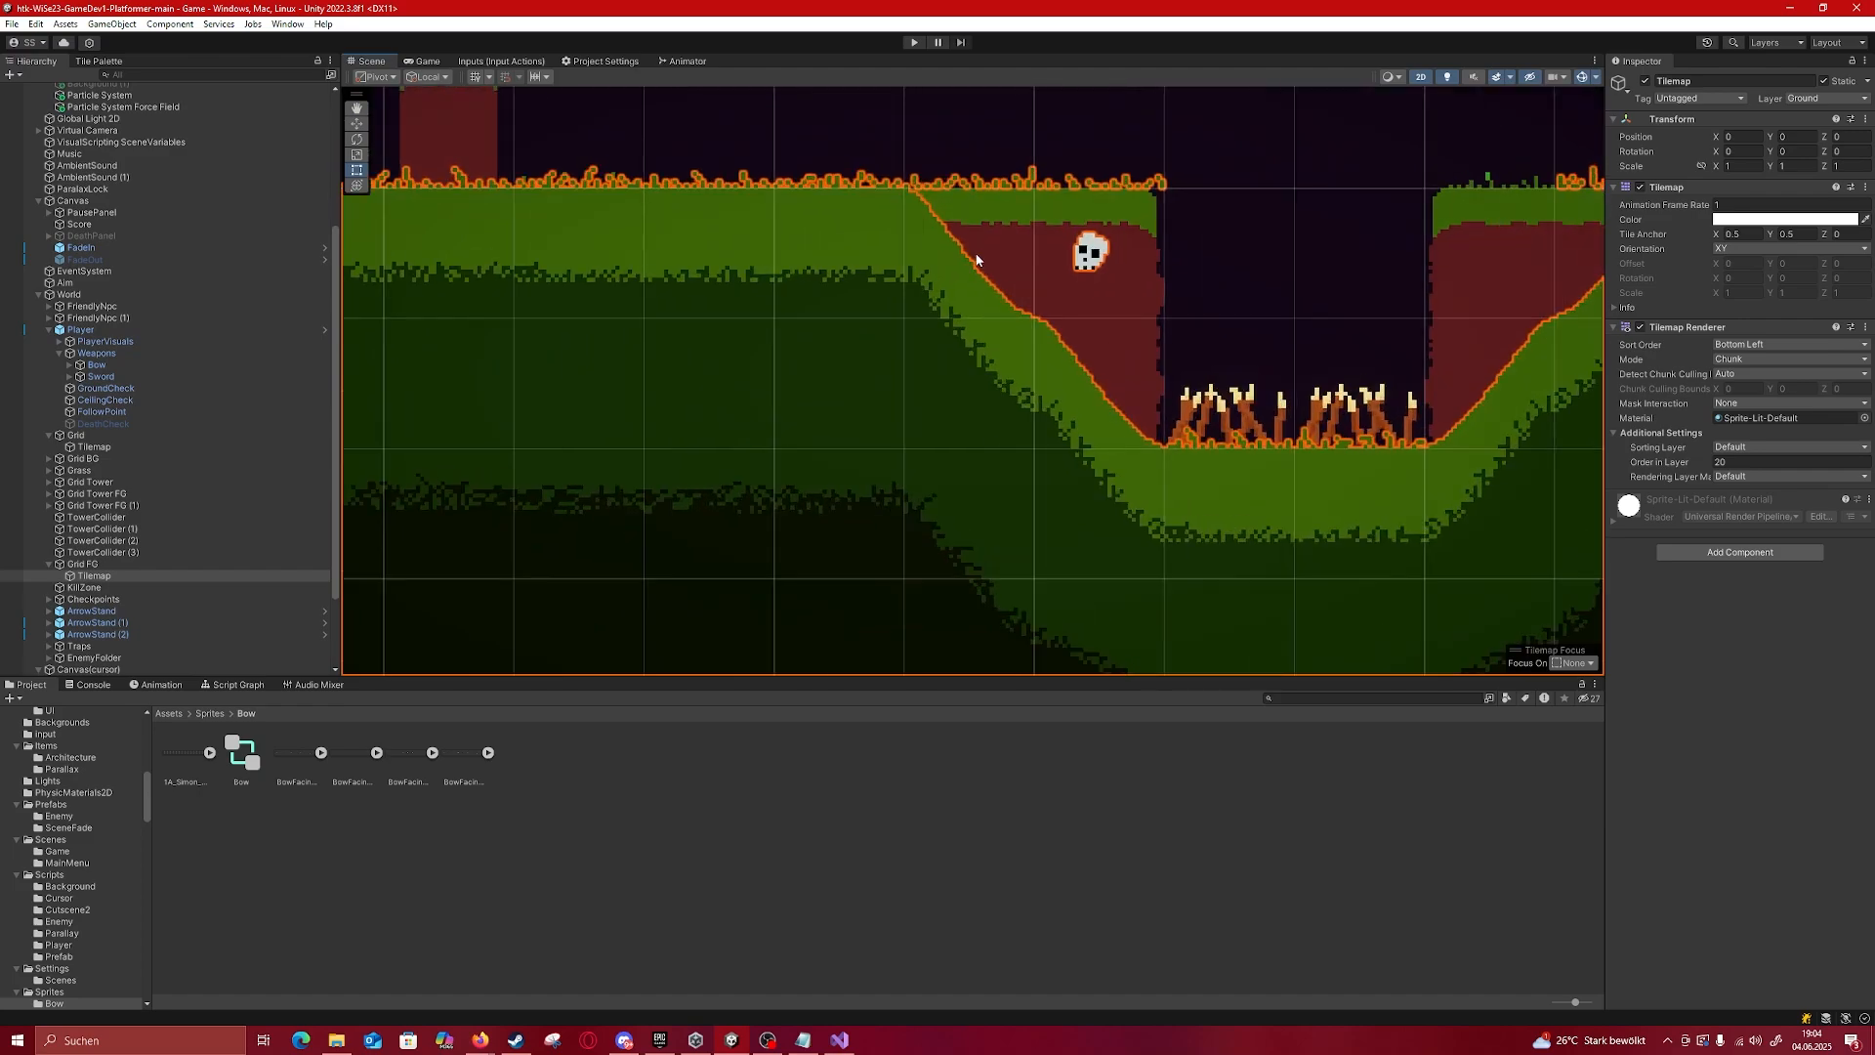
# Step: Examine the foreground slopes around the skull pit and select the Grid's ground Tilemap there
pyautogui.moveTo(938, 190); pyautogui.dragTo(753, 228, button='middle')
pyautogui.scroll(-3, 1031, 256)
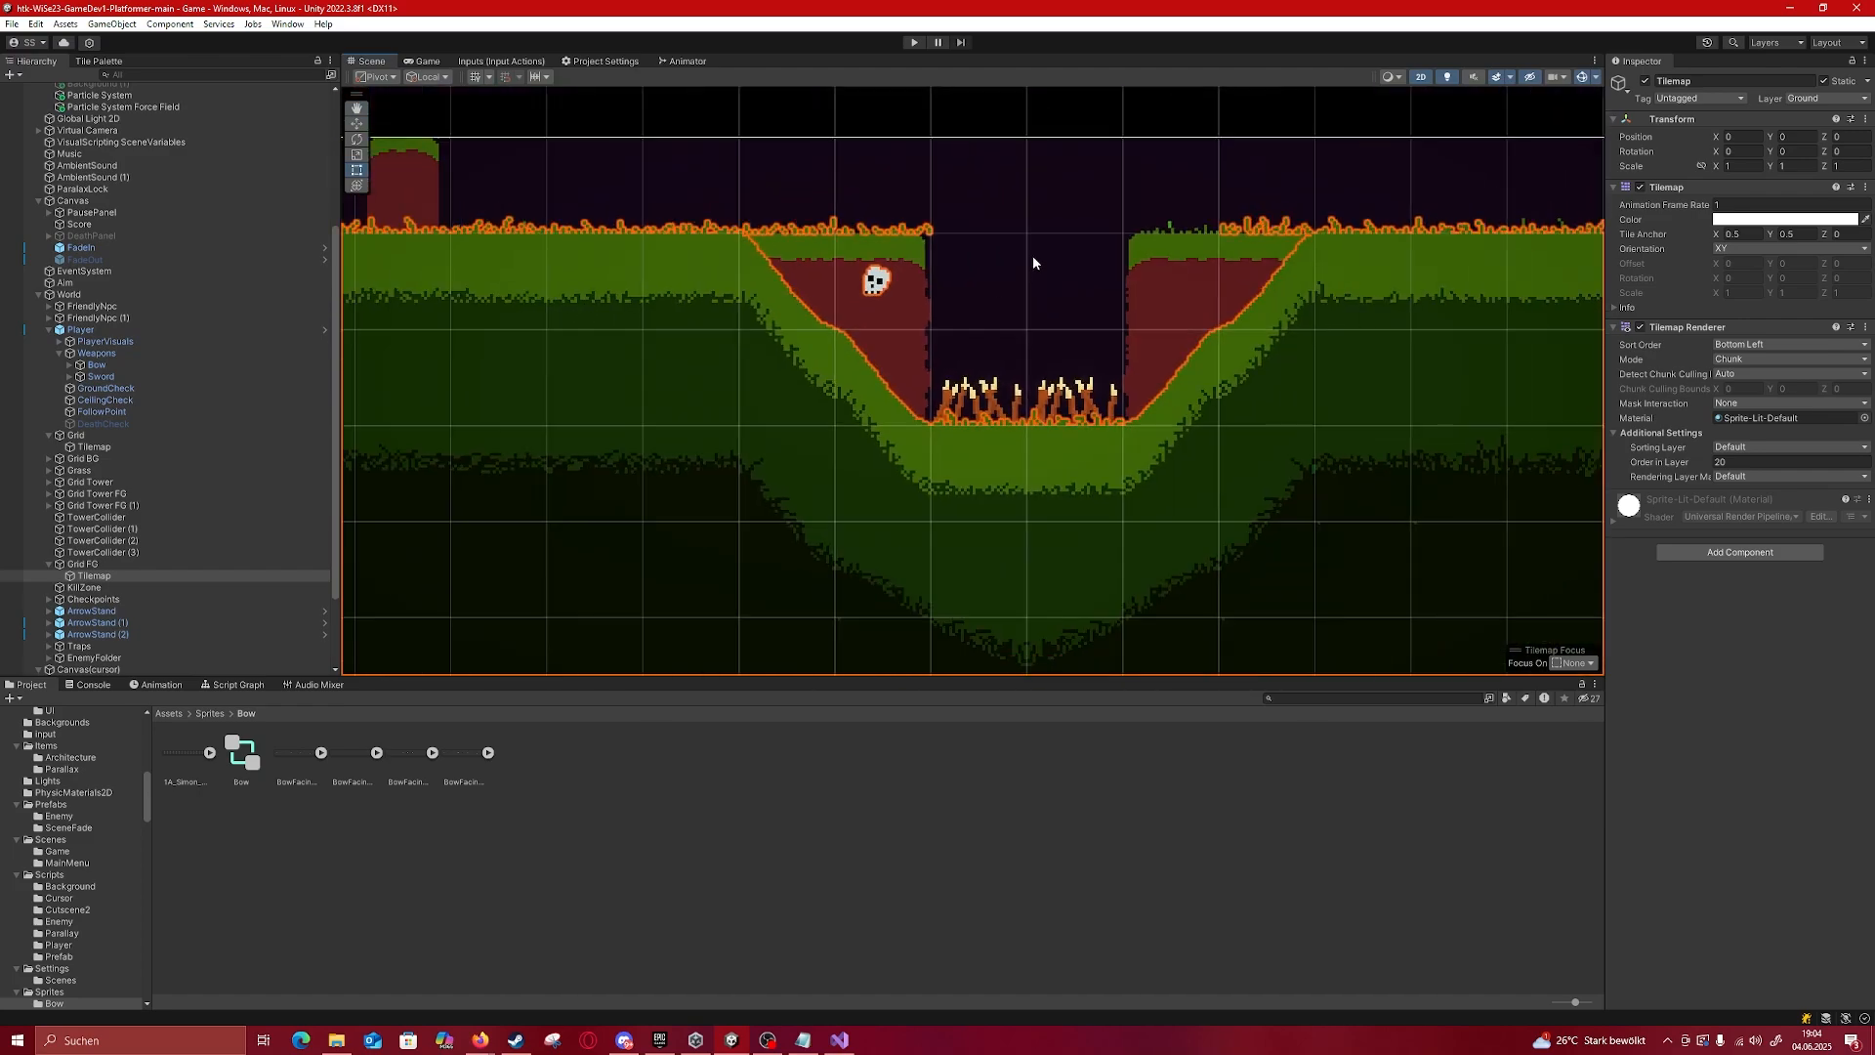
pyautogui.moveTo(935, 285); pyautogui.dragTo(658, 314, button='middle')
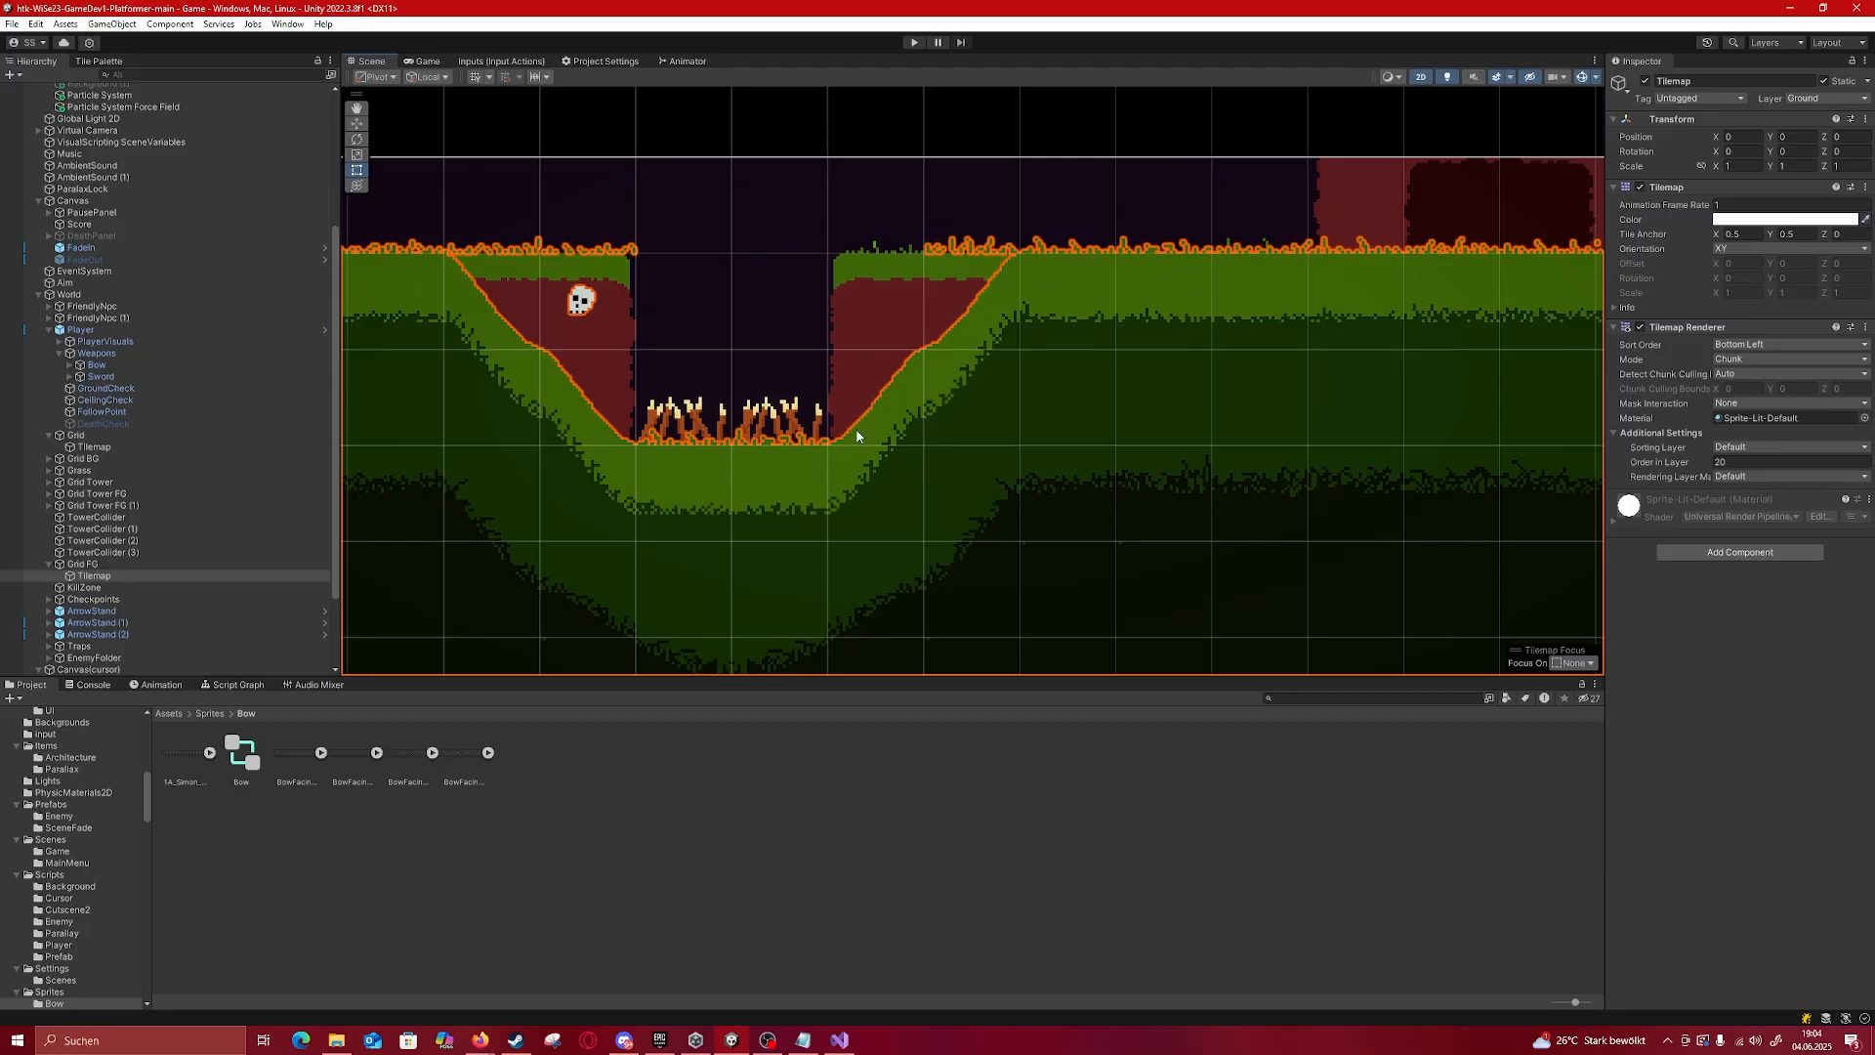
pyautogui.scroll(-7, 781, 361)
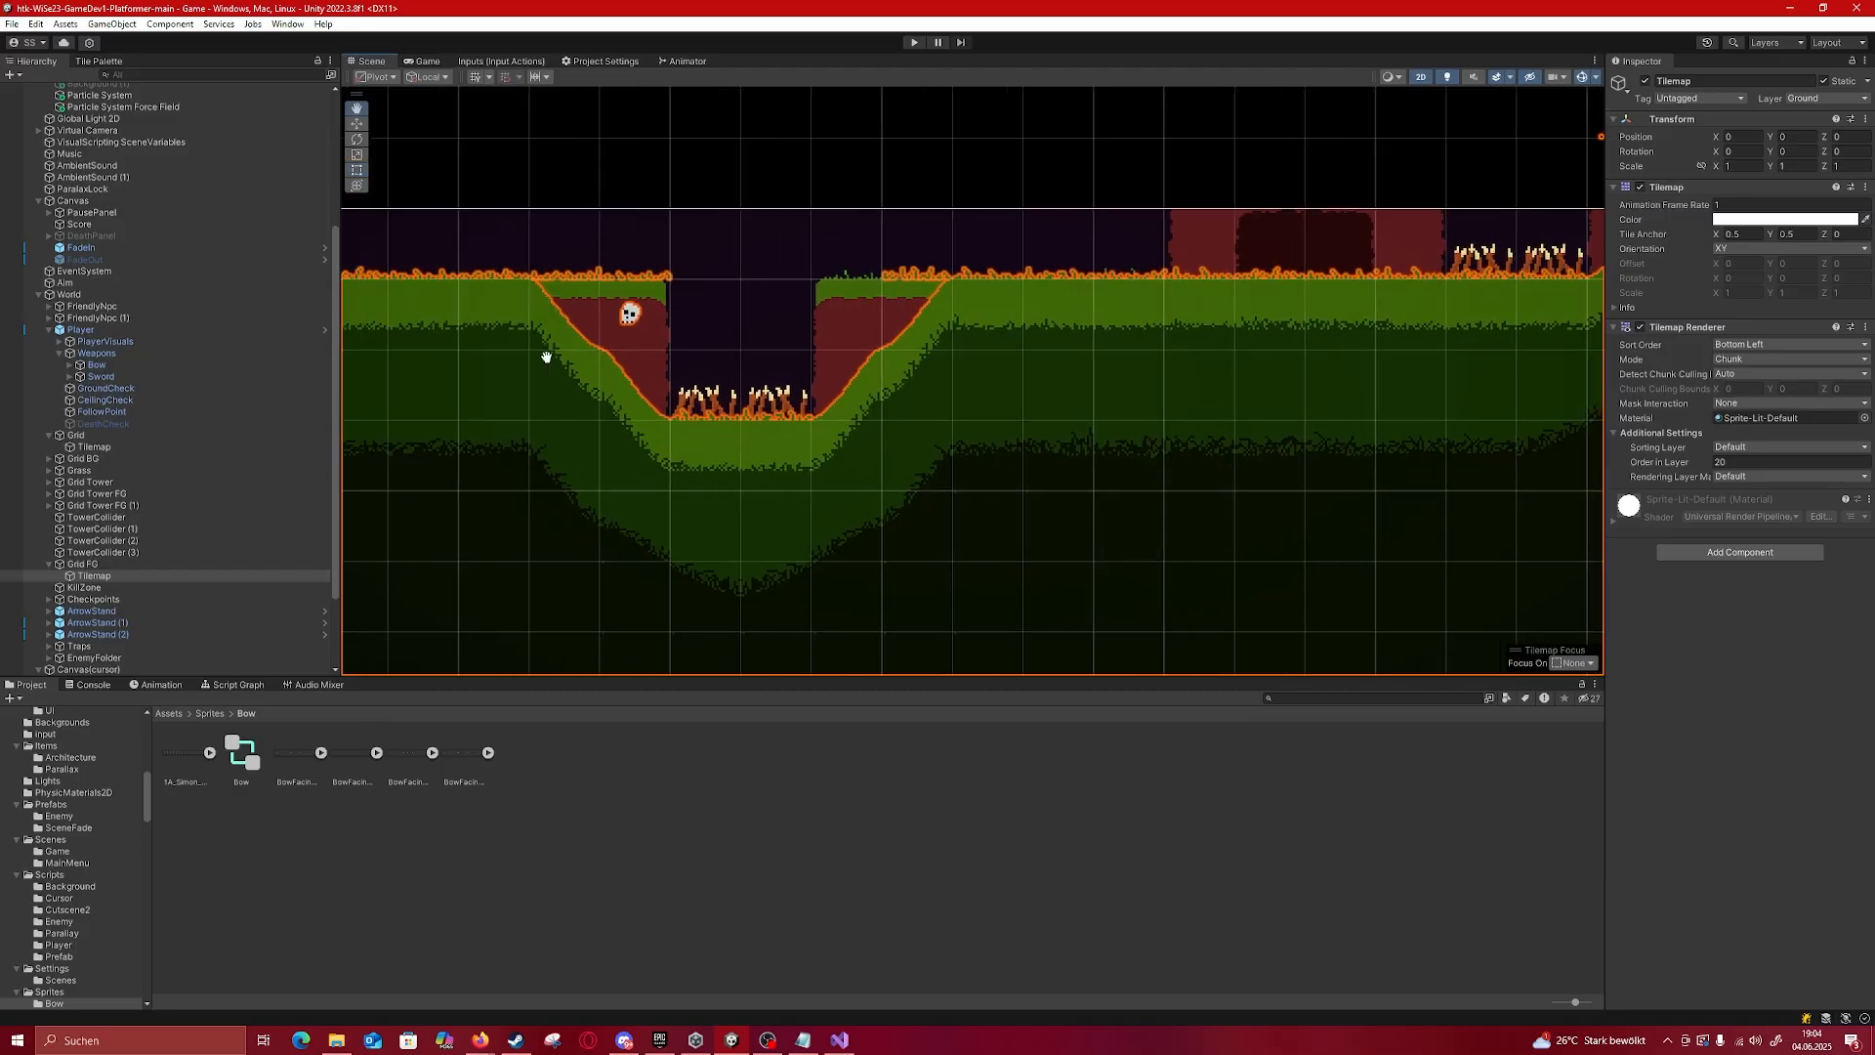
pyautogui.moveTo(542, 356); pyautogui.dragTo(1029, 422, button='middle')
pyautogui.click(1121, 378)
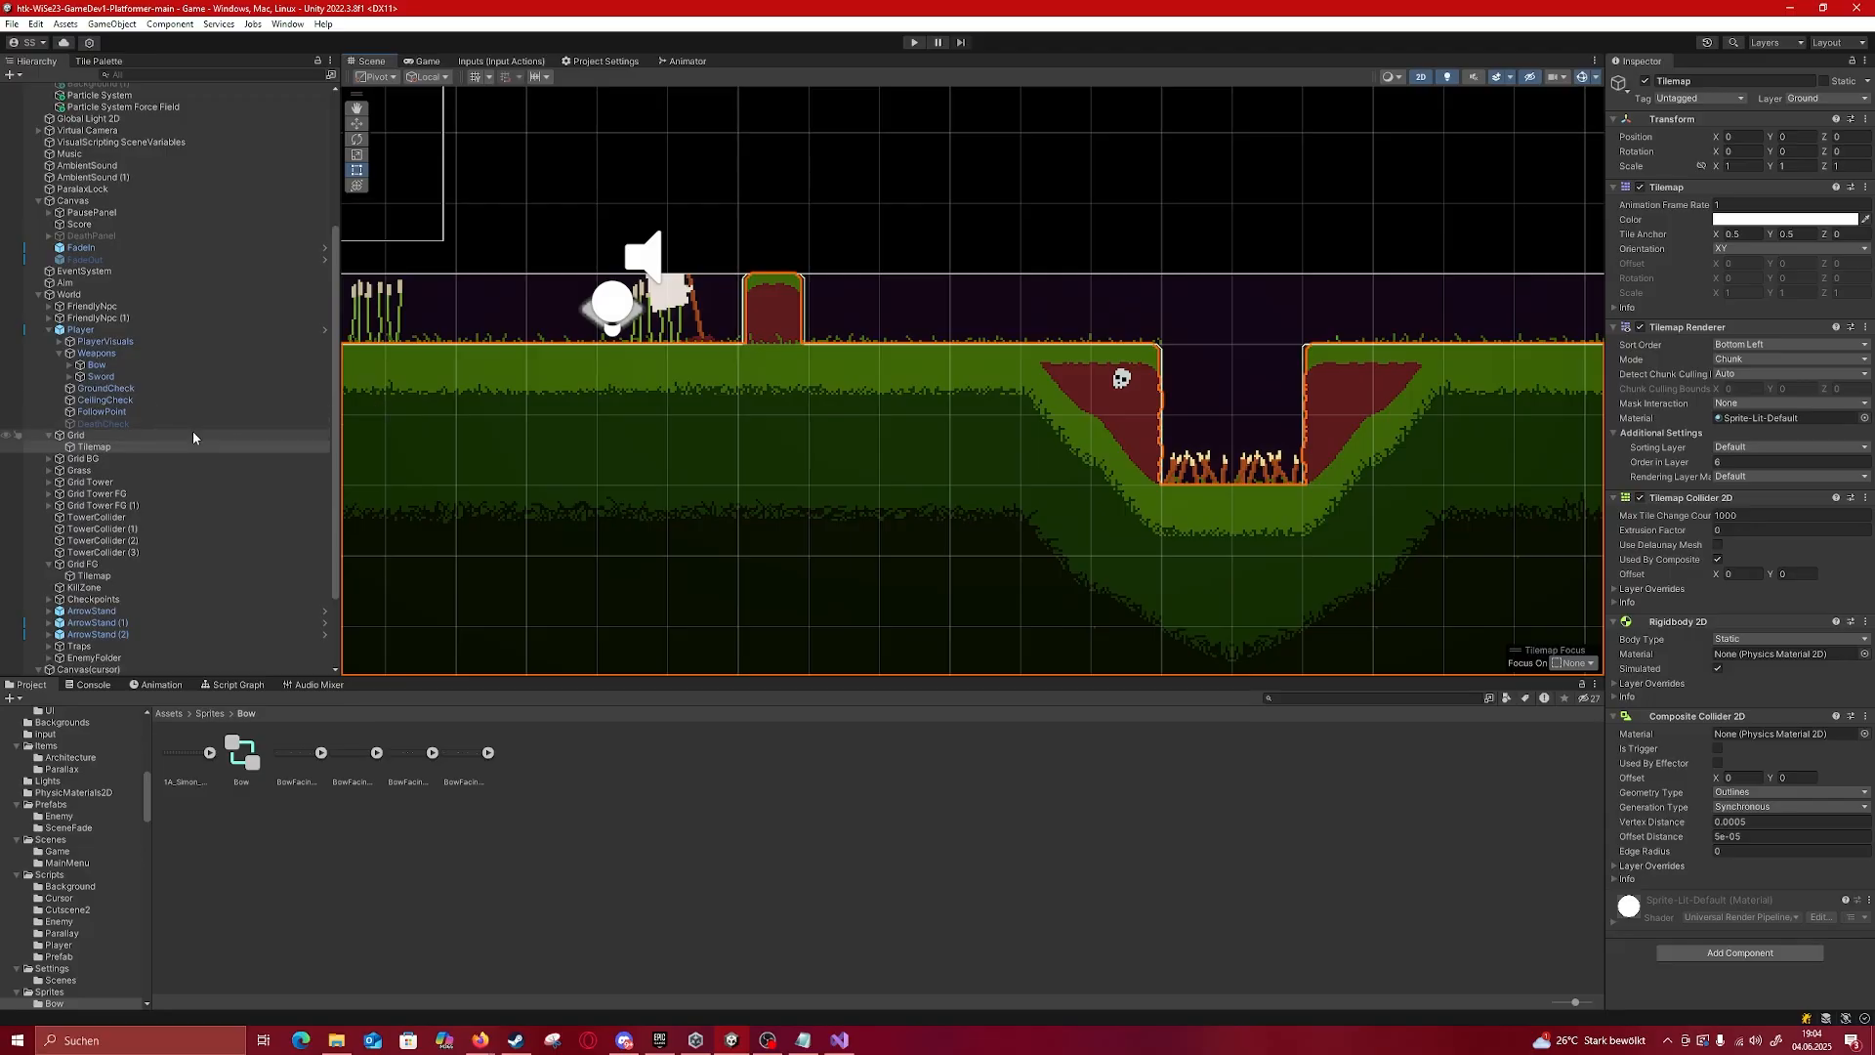
# Step: Inspect the ground Tilemap's outline around the skull pit up close and switch the selection to the Grid FG Tilemap
pyautogui.moveTo(938, 368); pyautogui.dragTo(586, 386, button='middle')
pyautogui.scroll(3, 701, 390)
pyautogui.scroll(10, 701, 391)
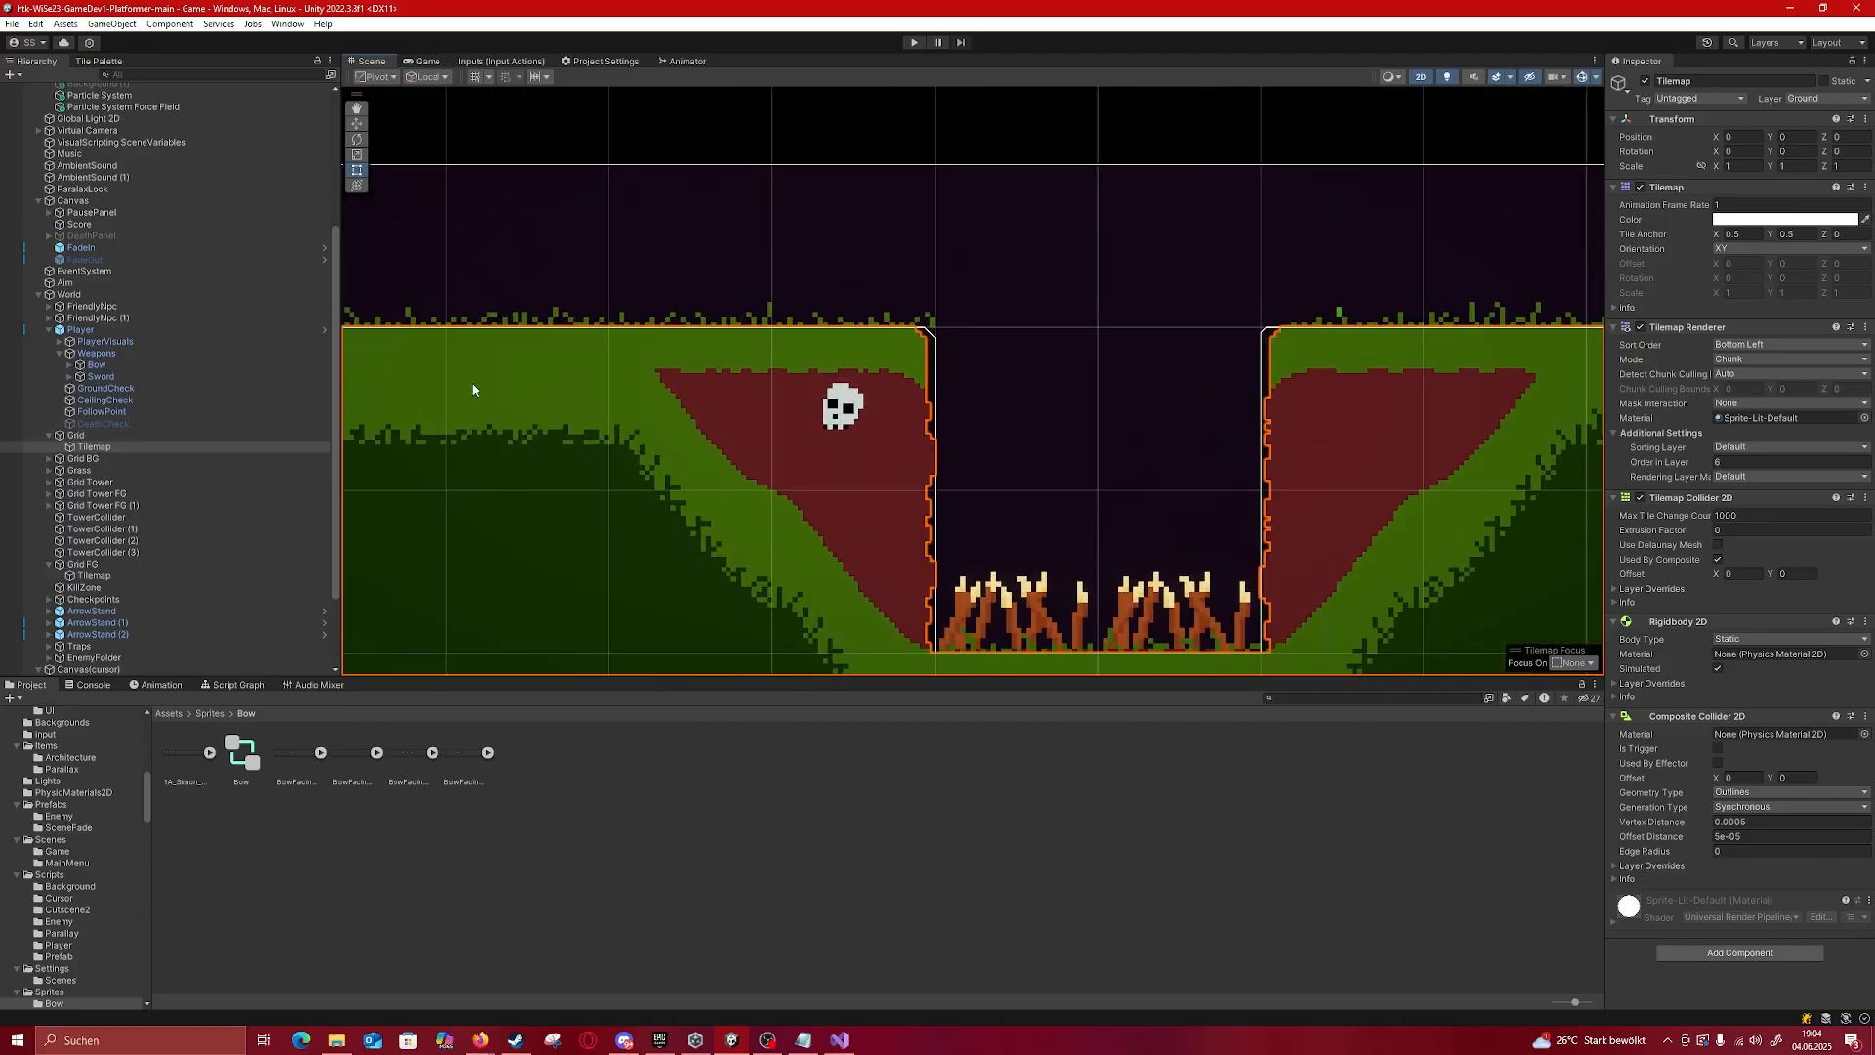
pyautogui.moveTo(472, 385); pyautogui.dragTo(633, 354, button='middle')
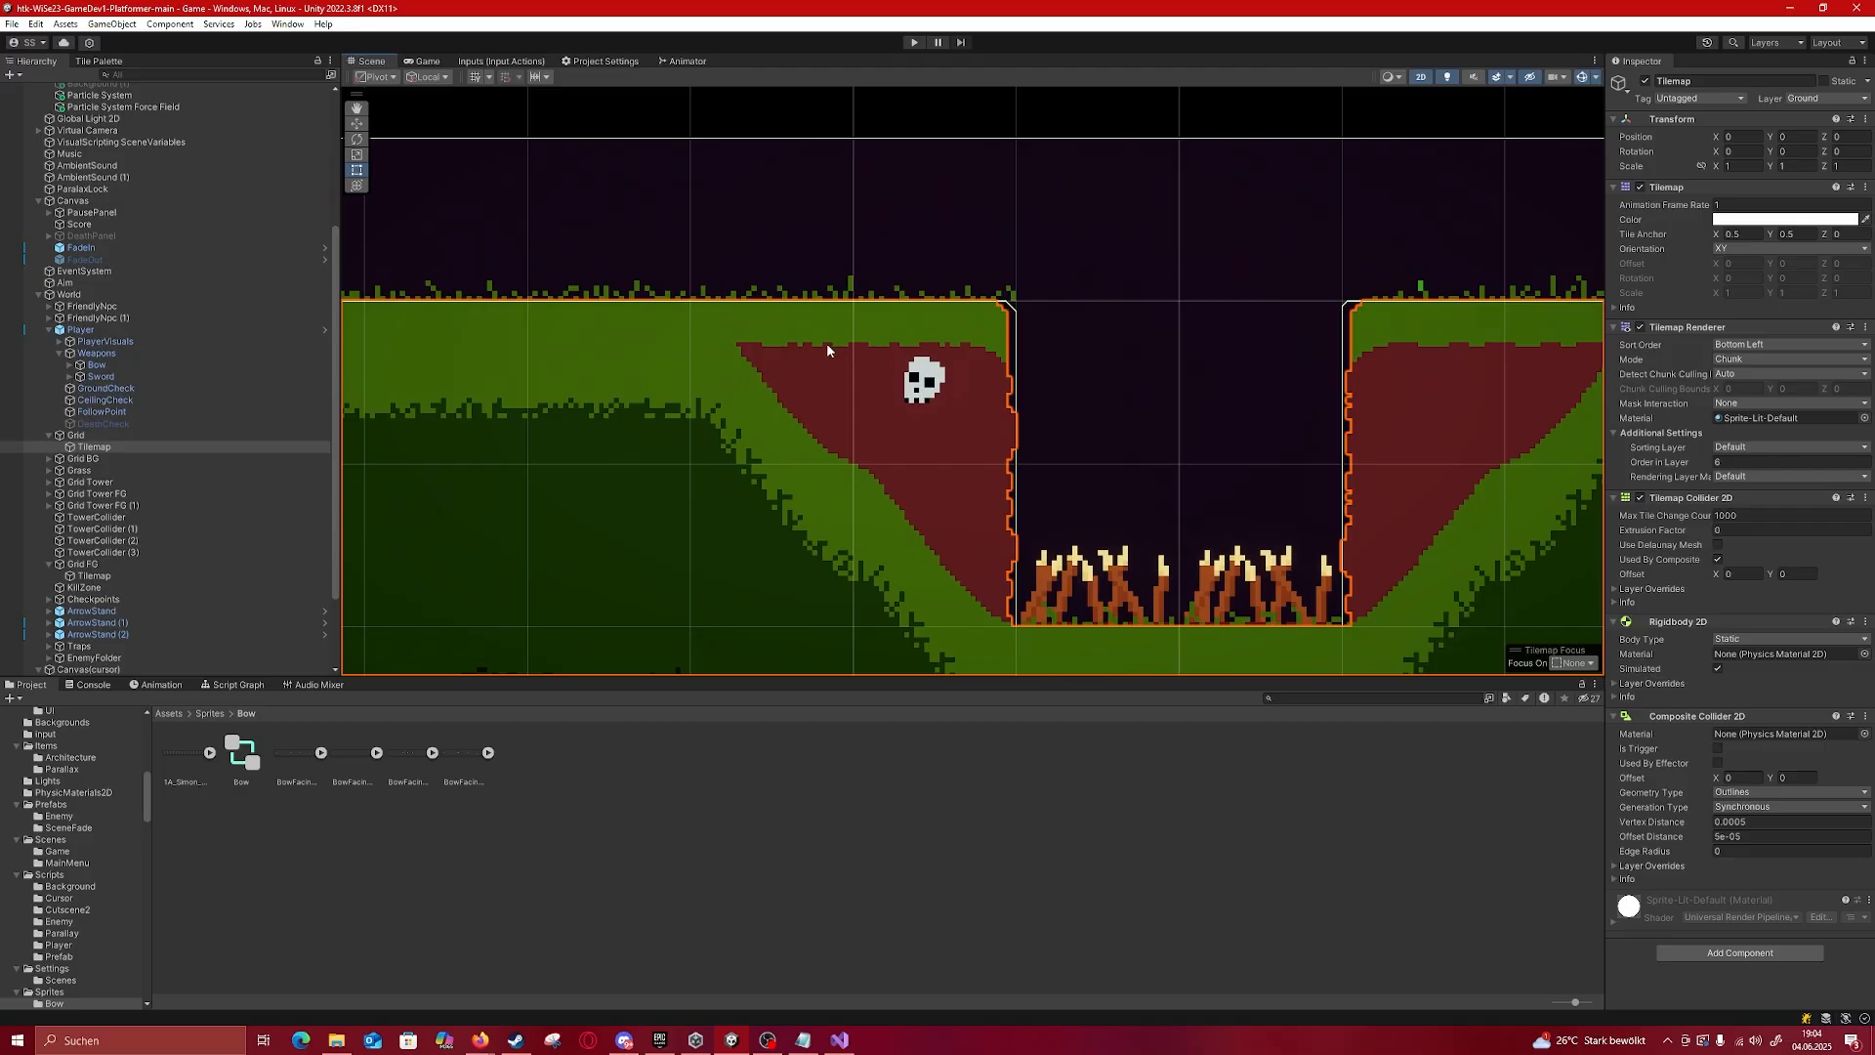
pyautogui.click(736, 512)
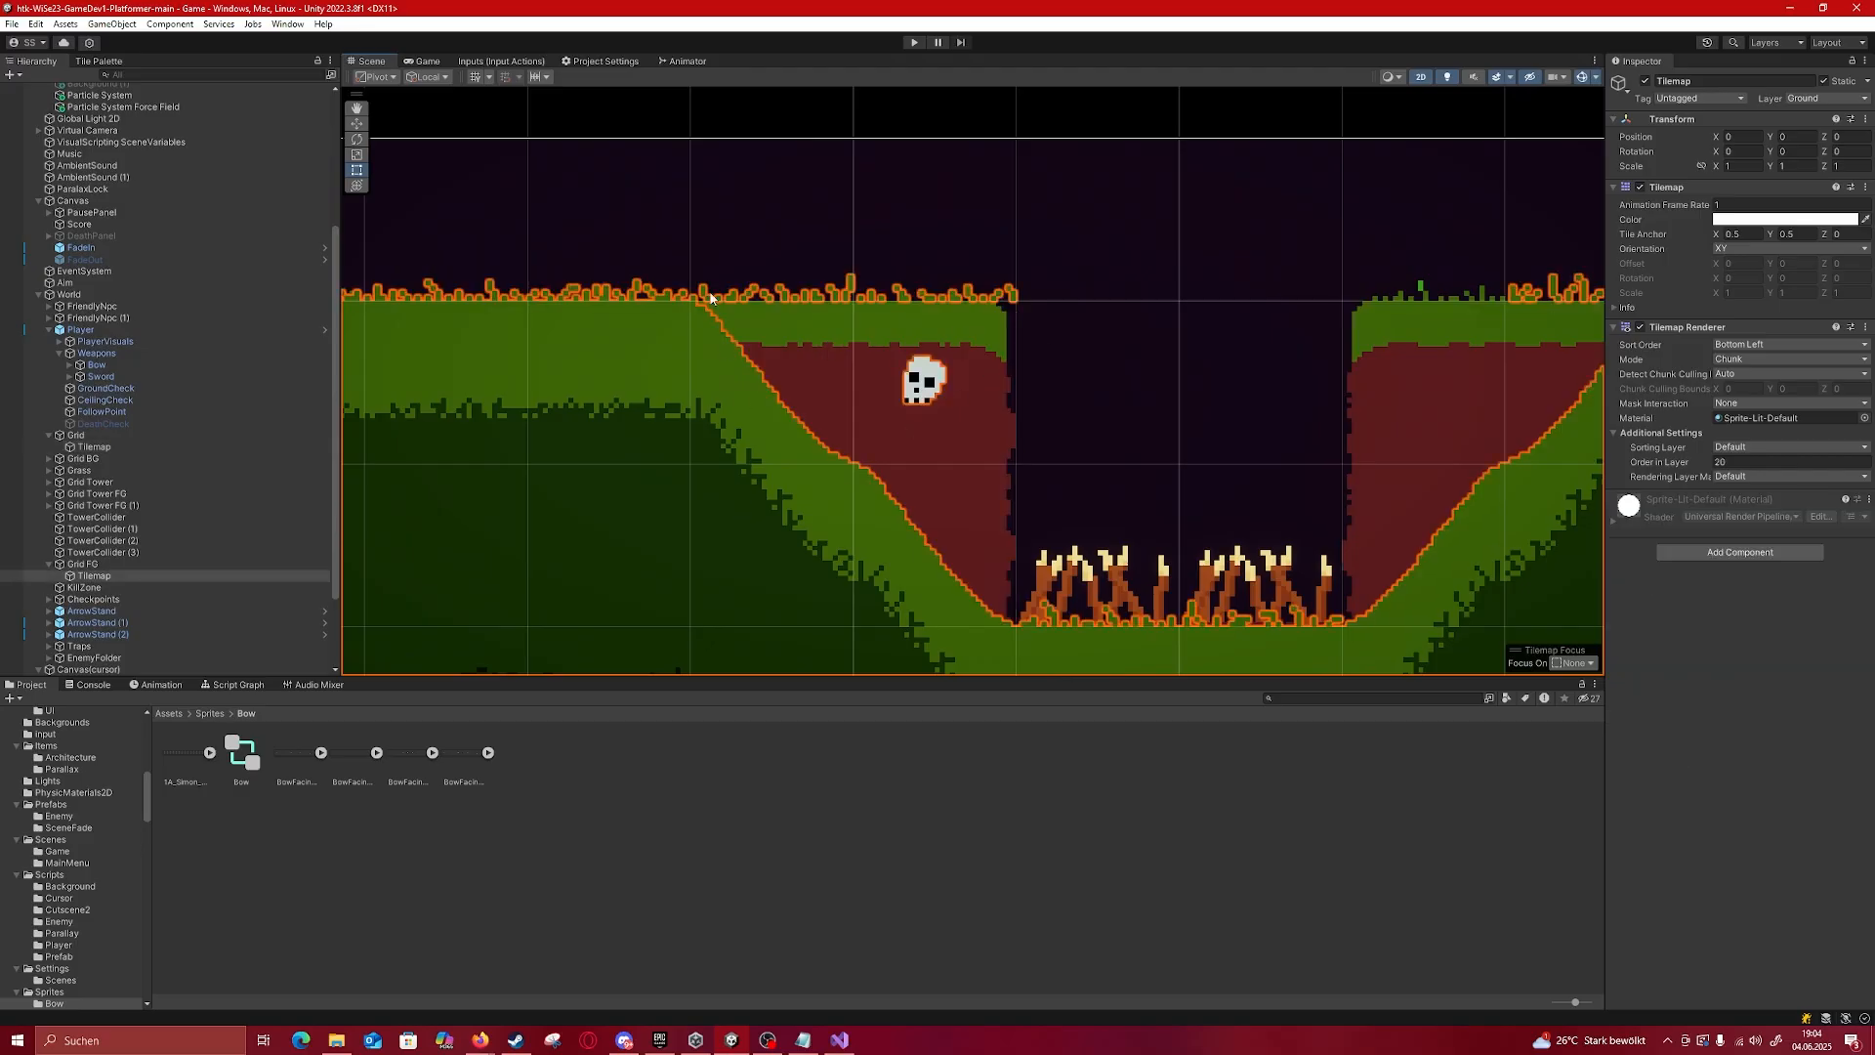
# Step: Compare the foreground slope with the pit walls and reselect the ground Tilemap under Grid
pyautogui.moveTo(573, 335); pyautogui.dragTo(600, 289, button='middle')
pyautogui.scroll(-5, 781, 284)
pyautogui.moveTo(786, 285); pyautogui.dragTo(745, 304, button='middle')
pyautogui.click(781, 358)
pyautogui.moveTo(1098, 409); pyautogui.dragTo(810, 332, button='middle')
pyautogui.click(934, 324)
pyautogui.click(934, 324)
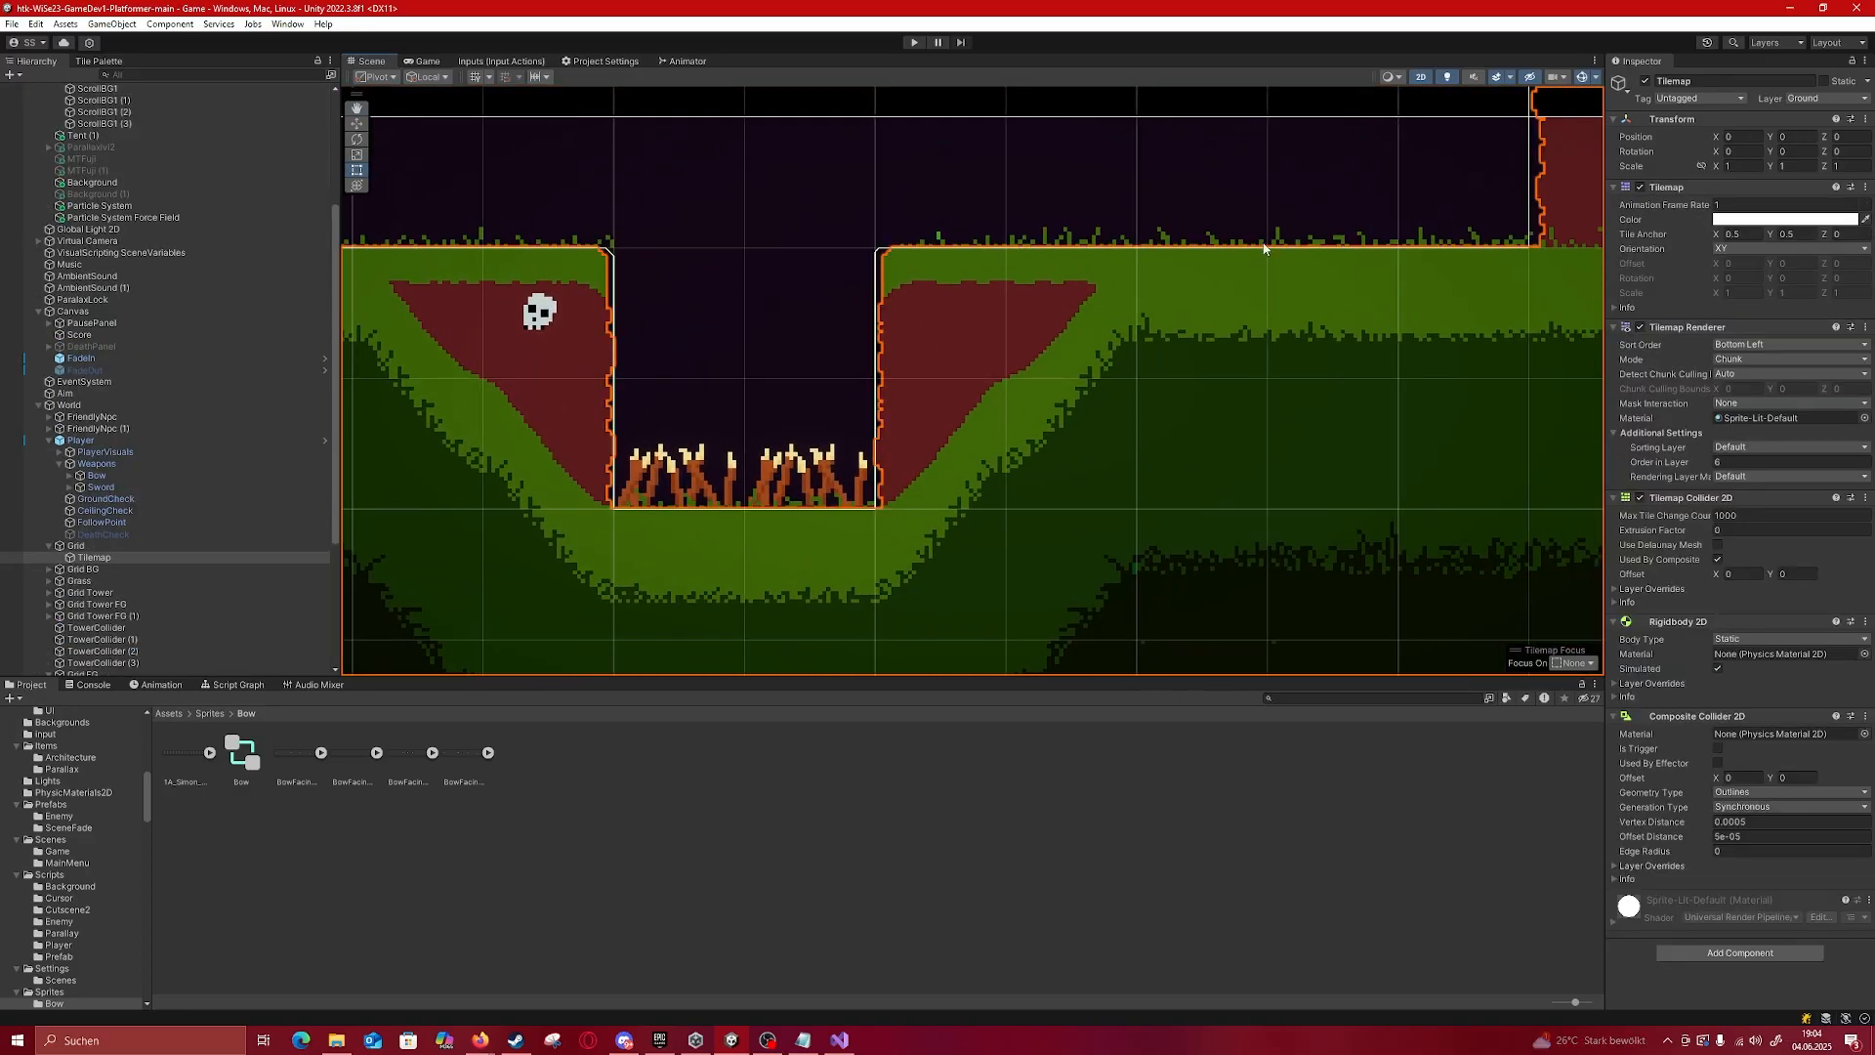
# Step: Follow the ground Tilemap's outline over the raised block and second spike gap, and return to the start area
pyautogui.scroll(-6, 1270, 248)
pyautogui.moveTo(1240, 280); pyautogui.dragTo(682, 308, button='middle')
pyautogui.scroll(-6, 1064, 177)
pyautogui.moveTo(1084, 174); pyautogui.dragTo(950, 236, button='middle')
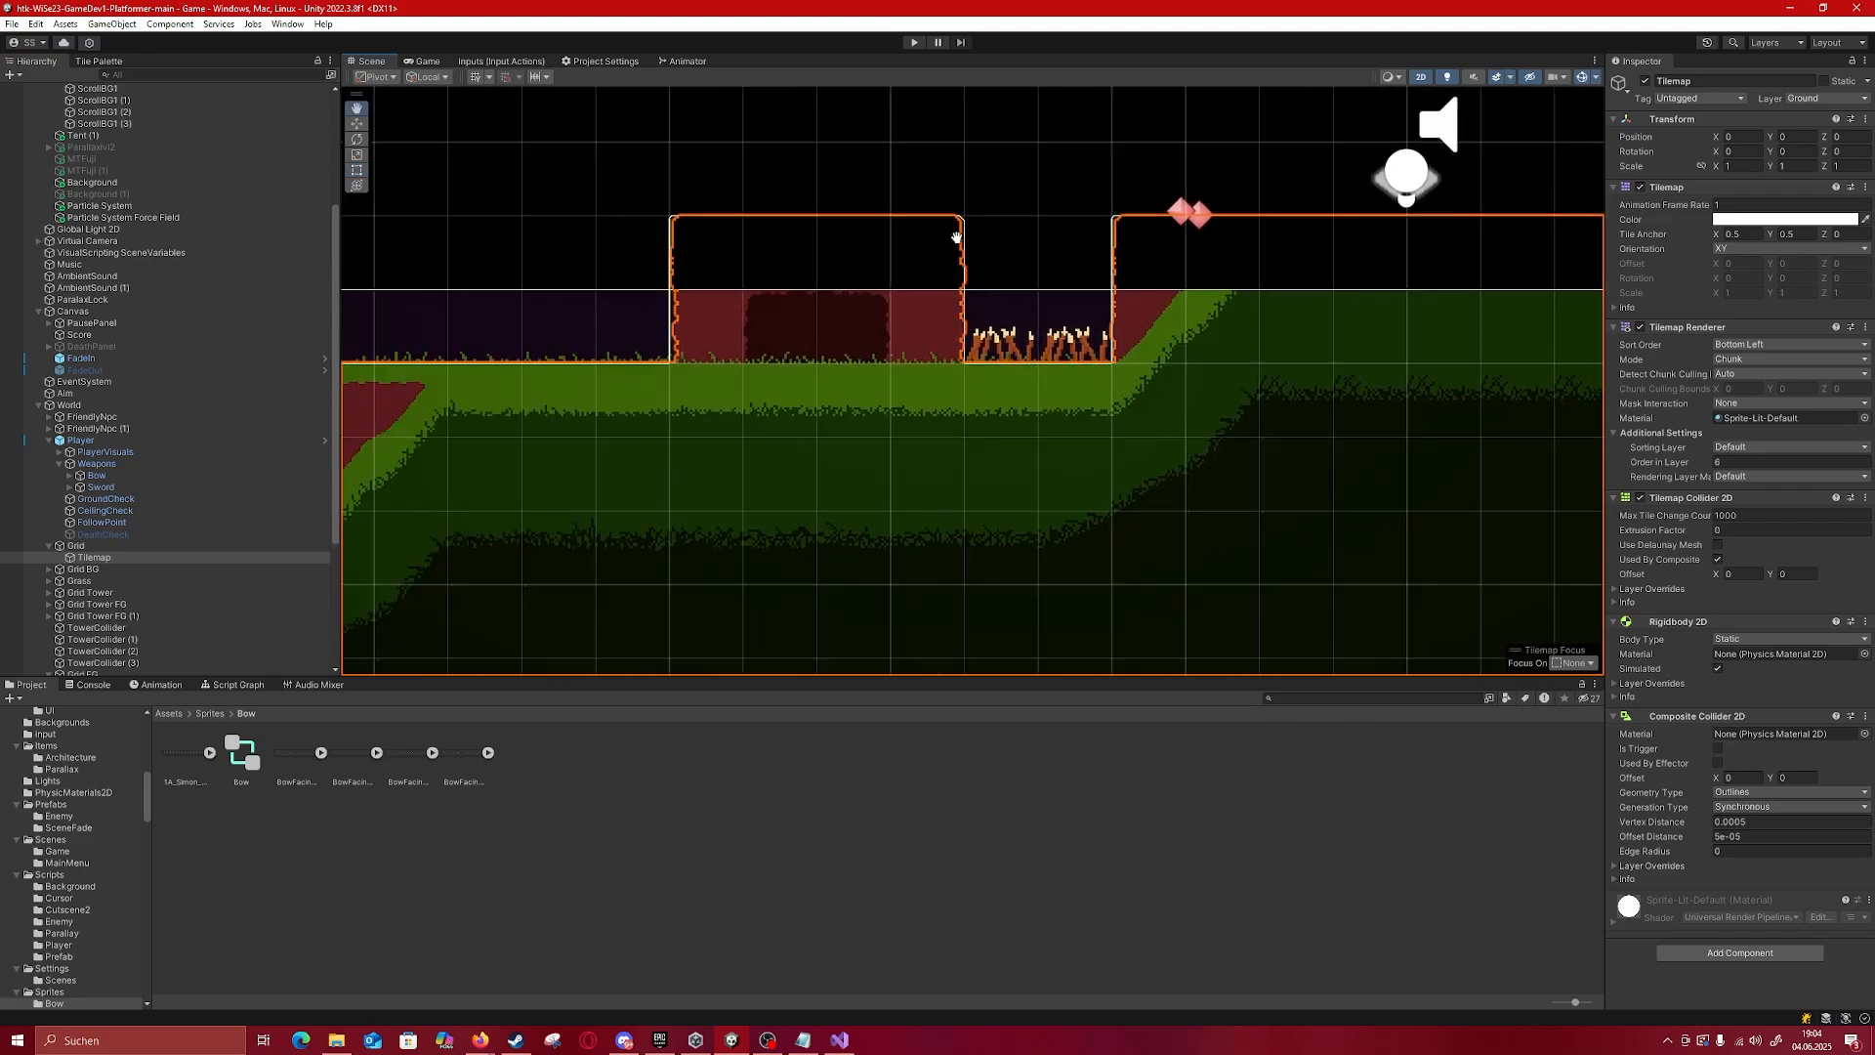
pyautogui.moveTo(469, 351)
pyautogui.mouseDown(button='middle')
pyautogui.moveTo(1104, 284)
pyautogui.moveTo(1348, 293)
pyautogui.mouseUp(button='middle')
pyautogui.moveTo(585, 301); pyautogui.dragTo(929, 312, button='middle')
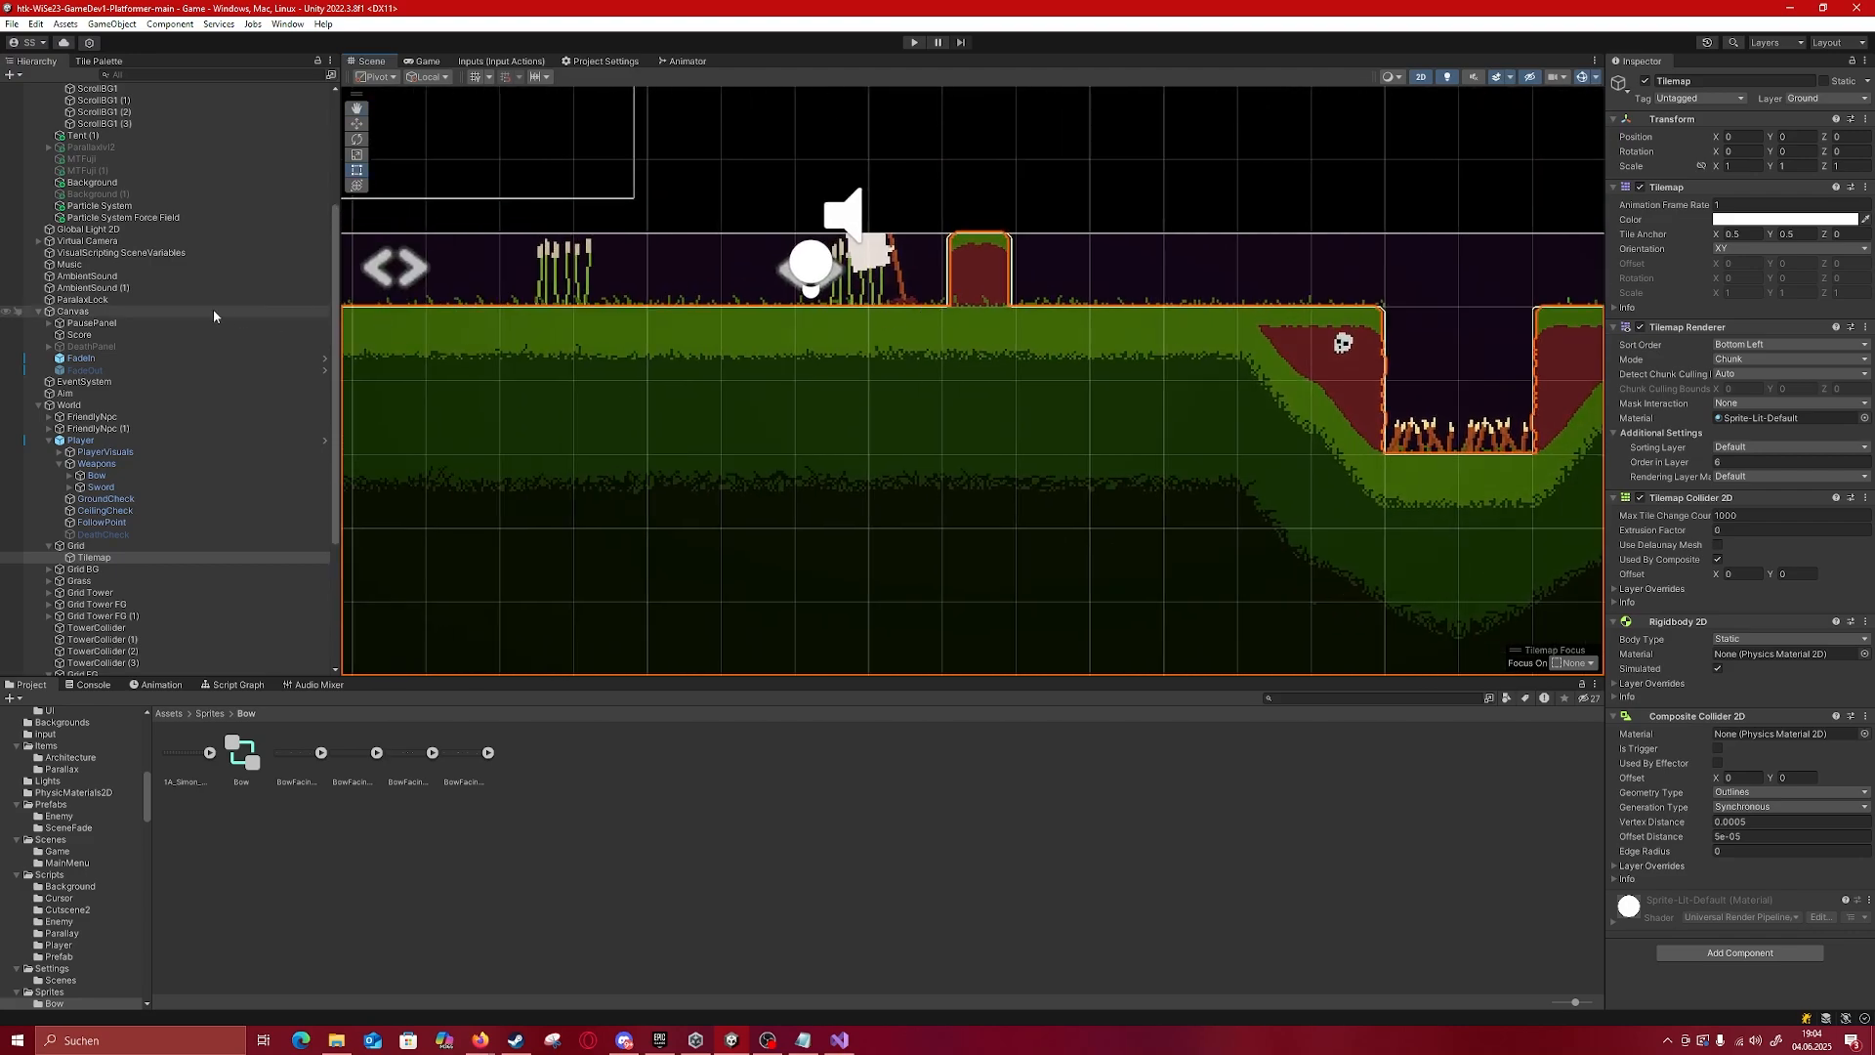
# Step: Select the Canvas object in the hierarchy and deactivate it
pyautogui.scroll(2, 214, 322)
pyautogui.click(146, 355)
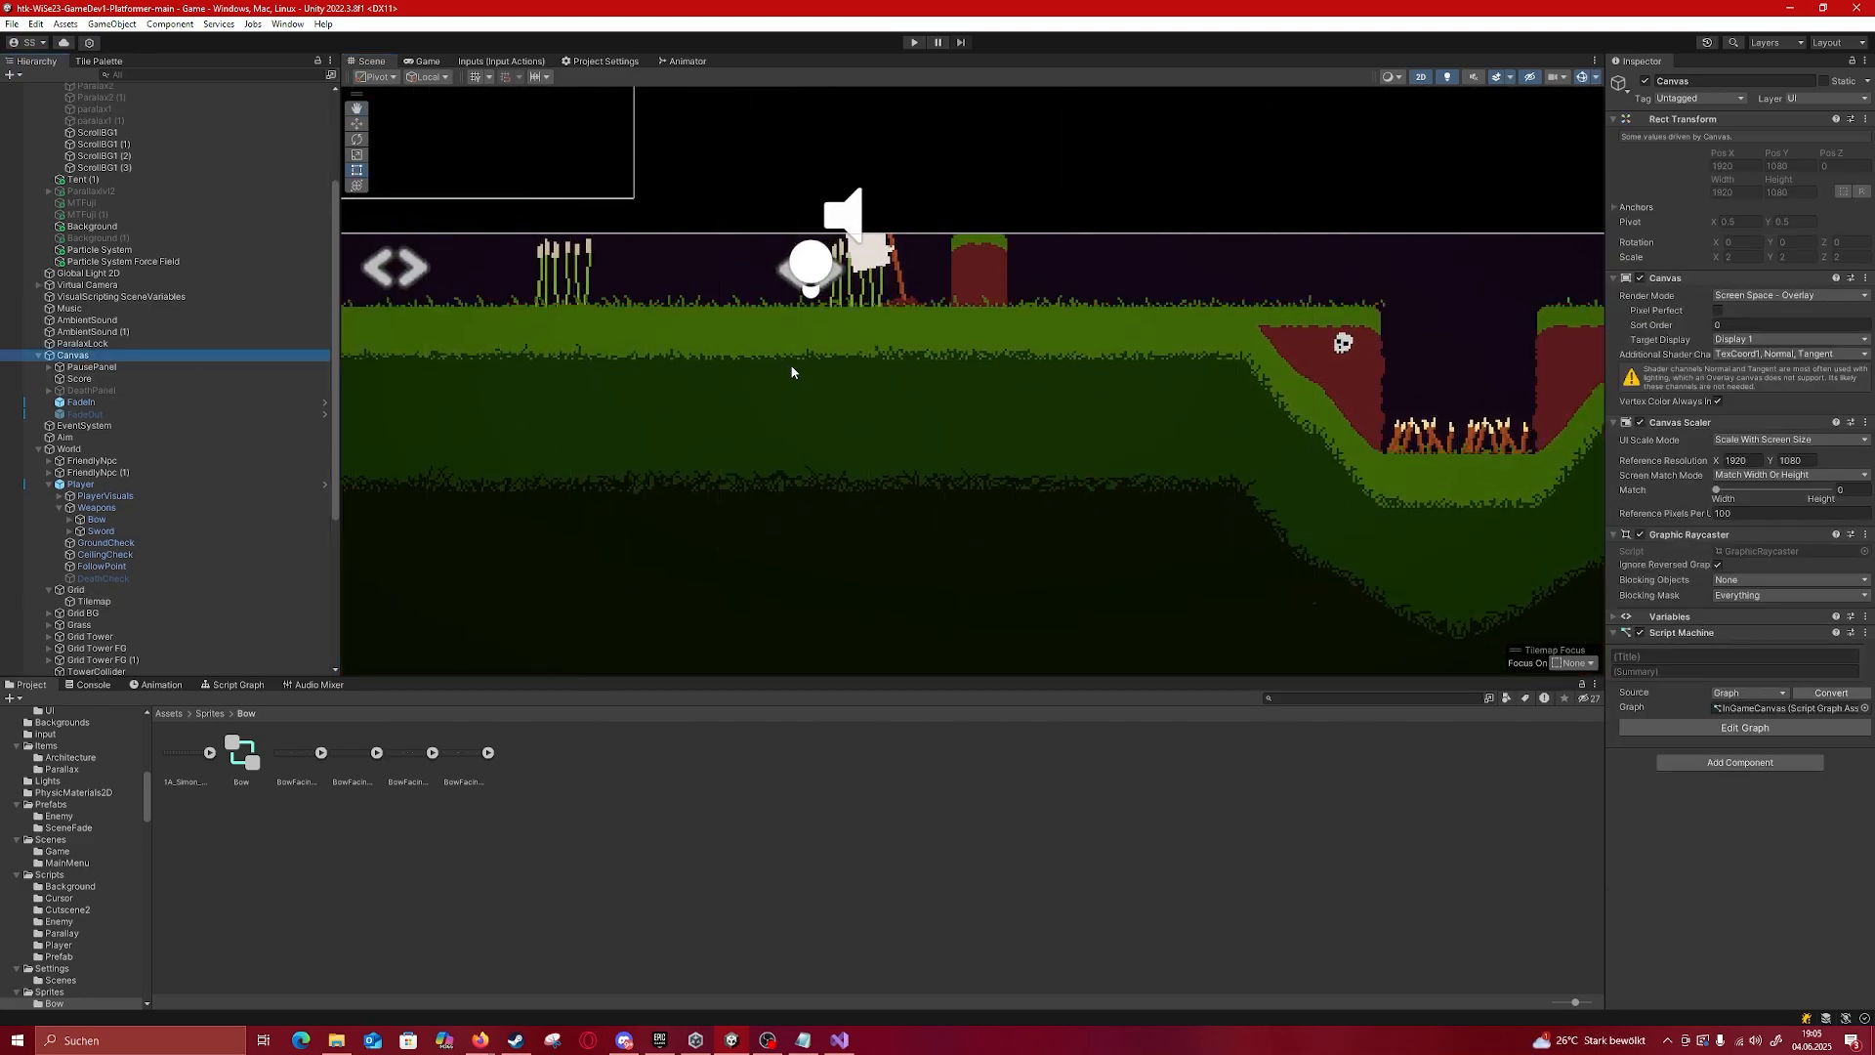
pyautogui.click(1645, 82)
# Step: Select the WhiteGrass (13) object on the raised block beside the second spike gap
pyautogui.scroll(-7, 1226, 337)
pyautogui.moveTo(1365, 317); pyautogui.dragTo(810, 376, button='middle')
pyautogui.scroll(10, 1086, 350)
pyautogui.moveTo(1118, 280); pyautogui.dragTo(582, 311, button='middle')
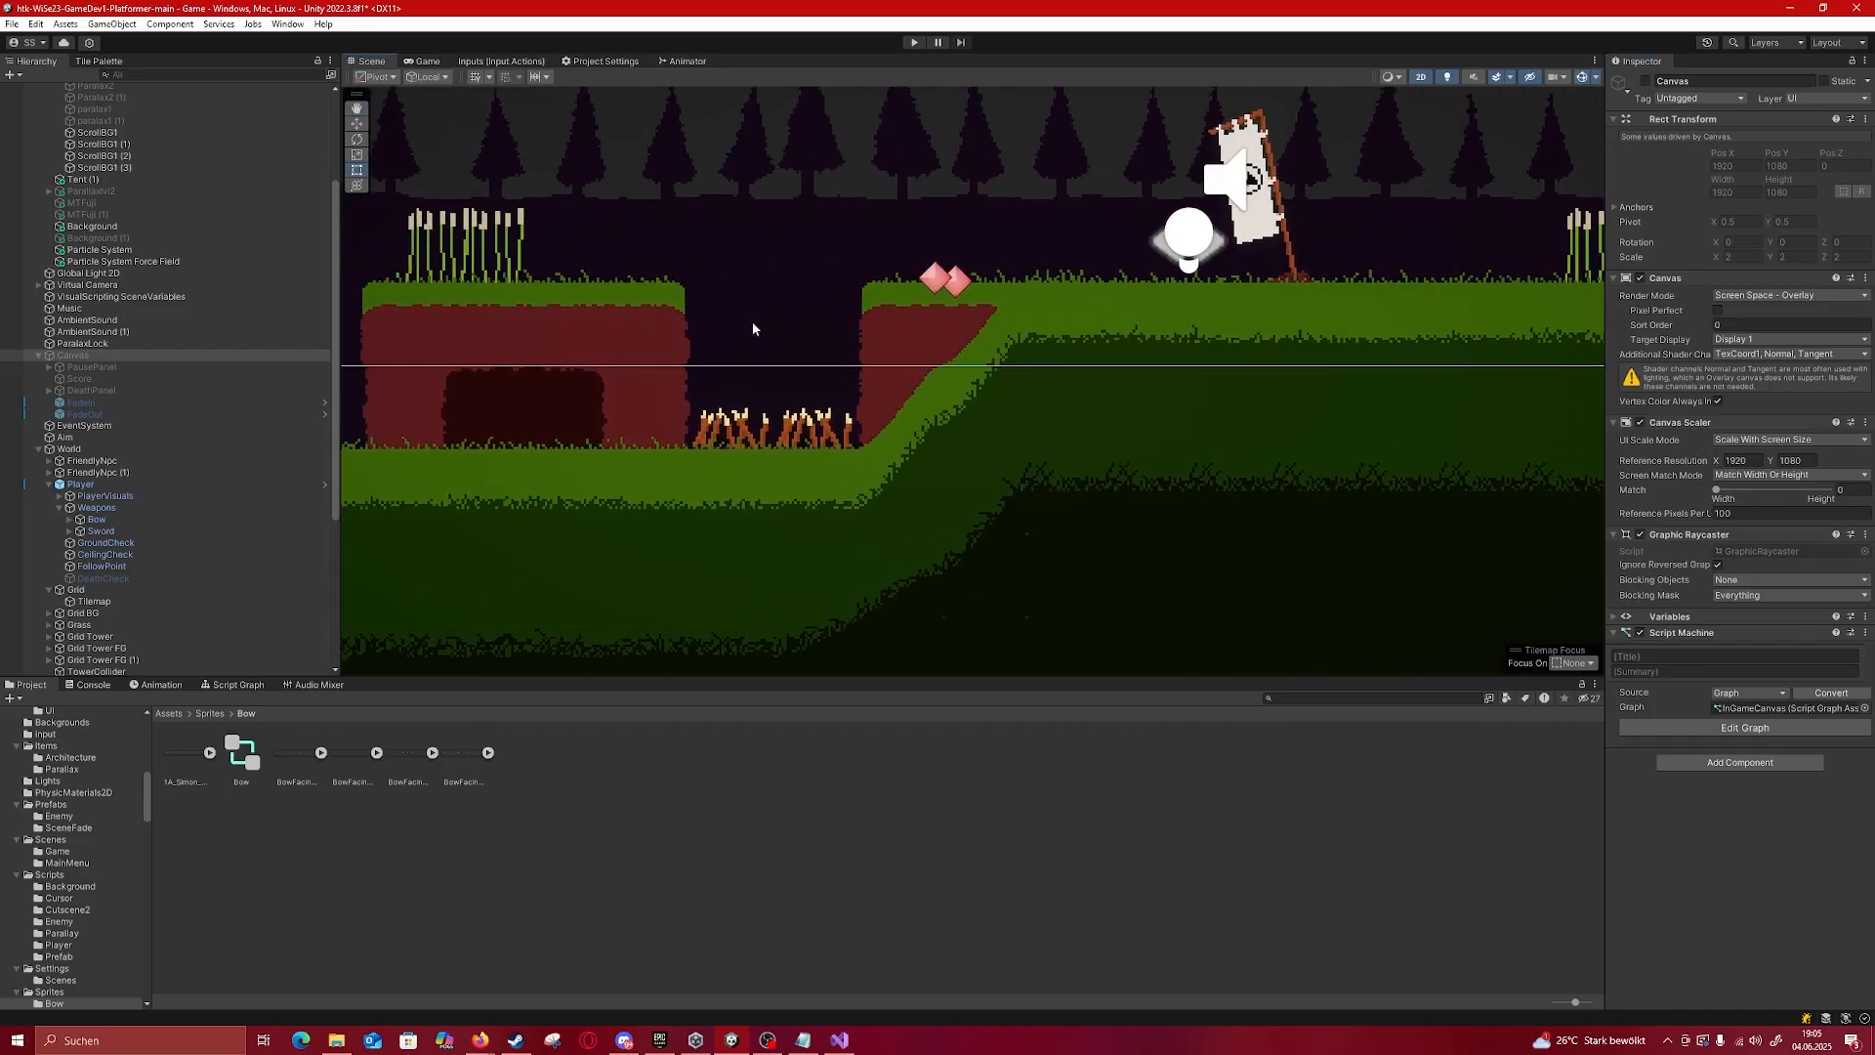
pyautogui.click(520, 263)
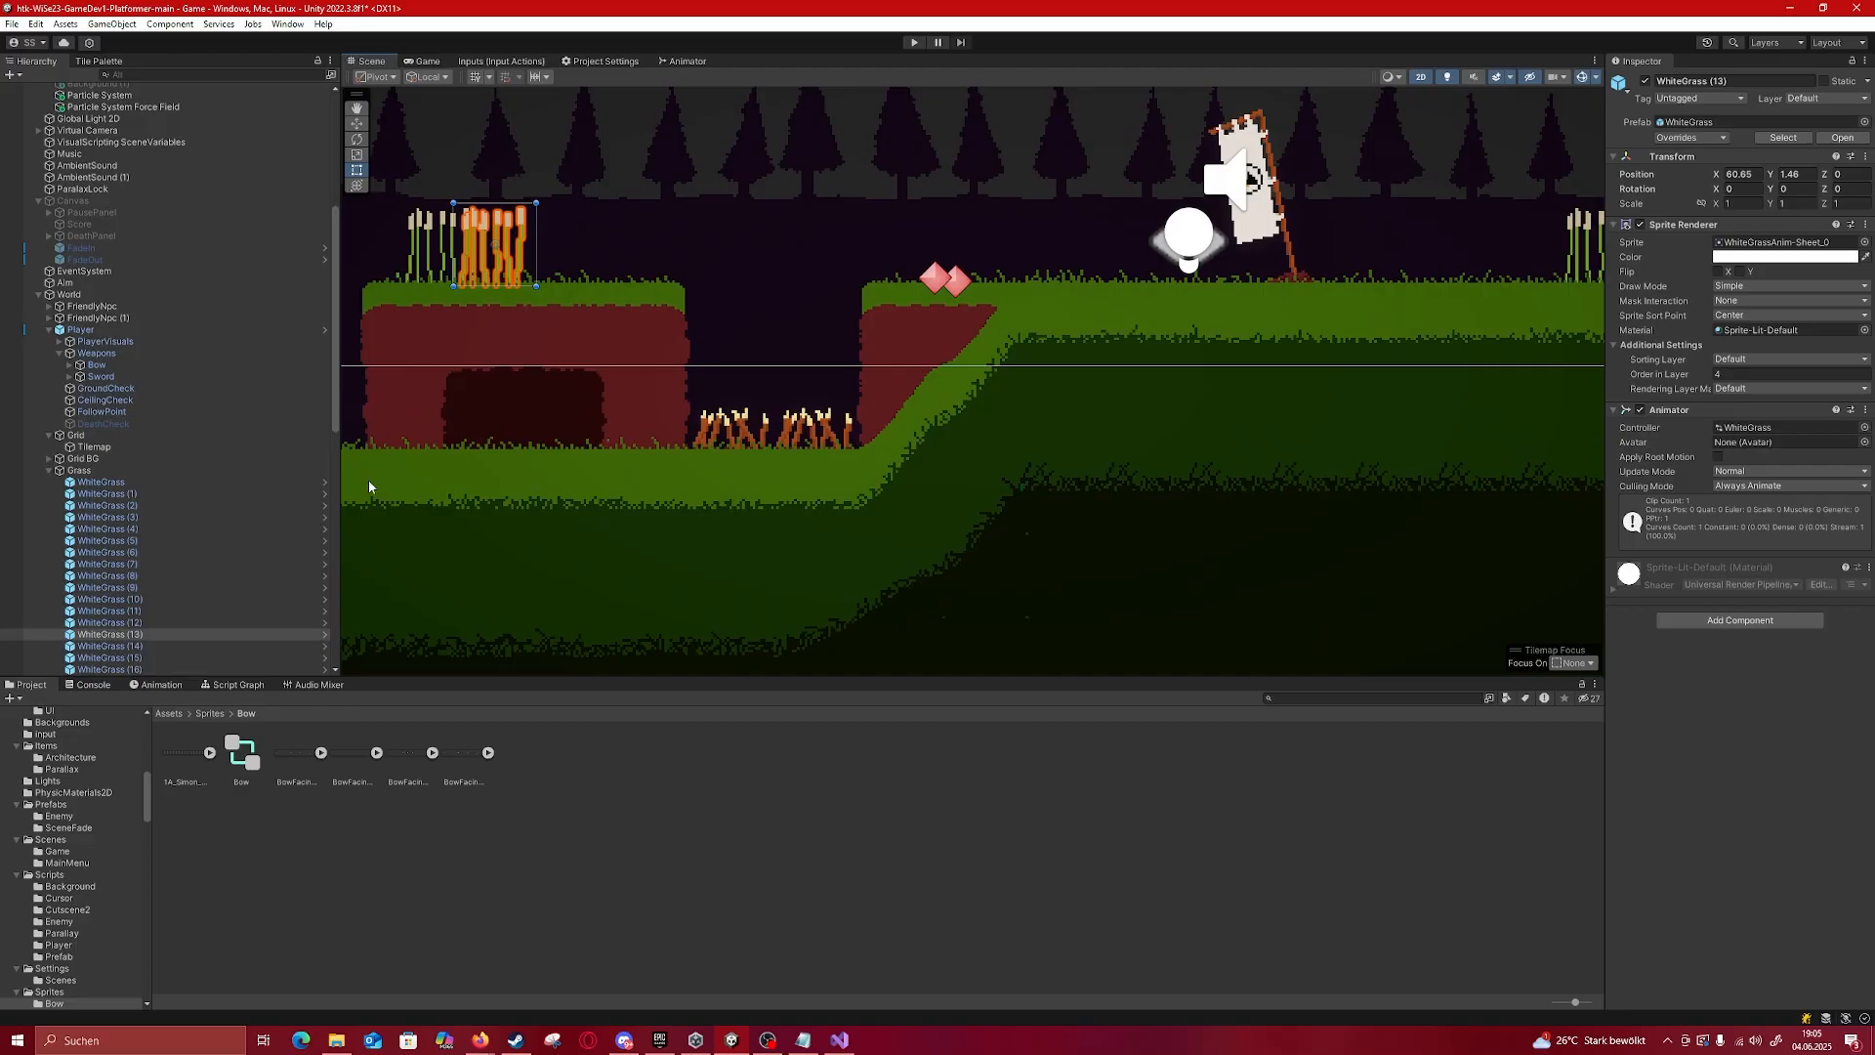
# Step: Look over the level from the second spike gap to the first tower
pyautogui.scroll(5, 811, 322)
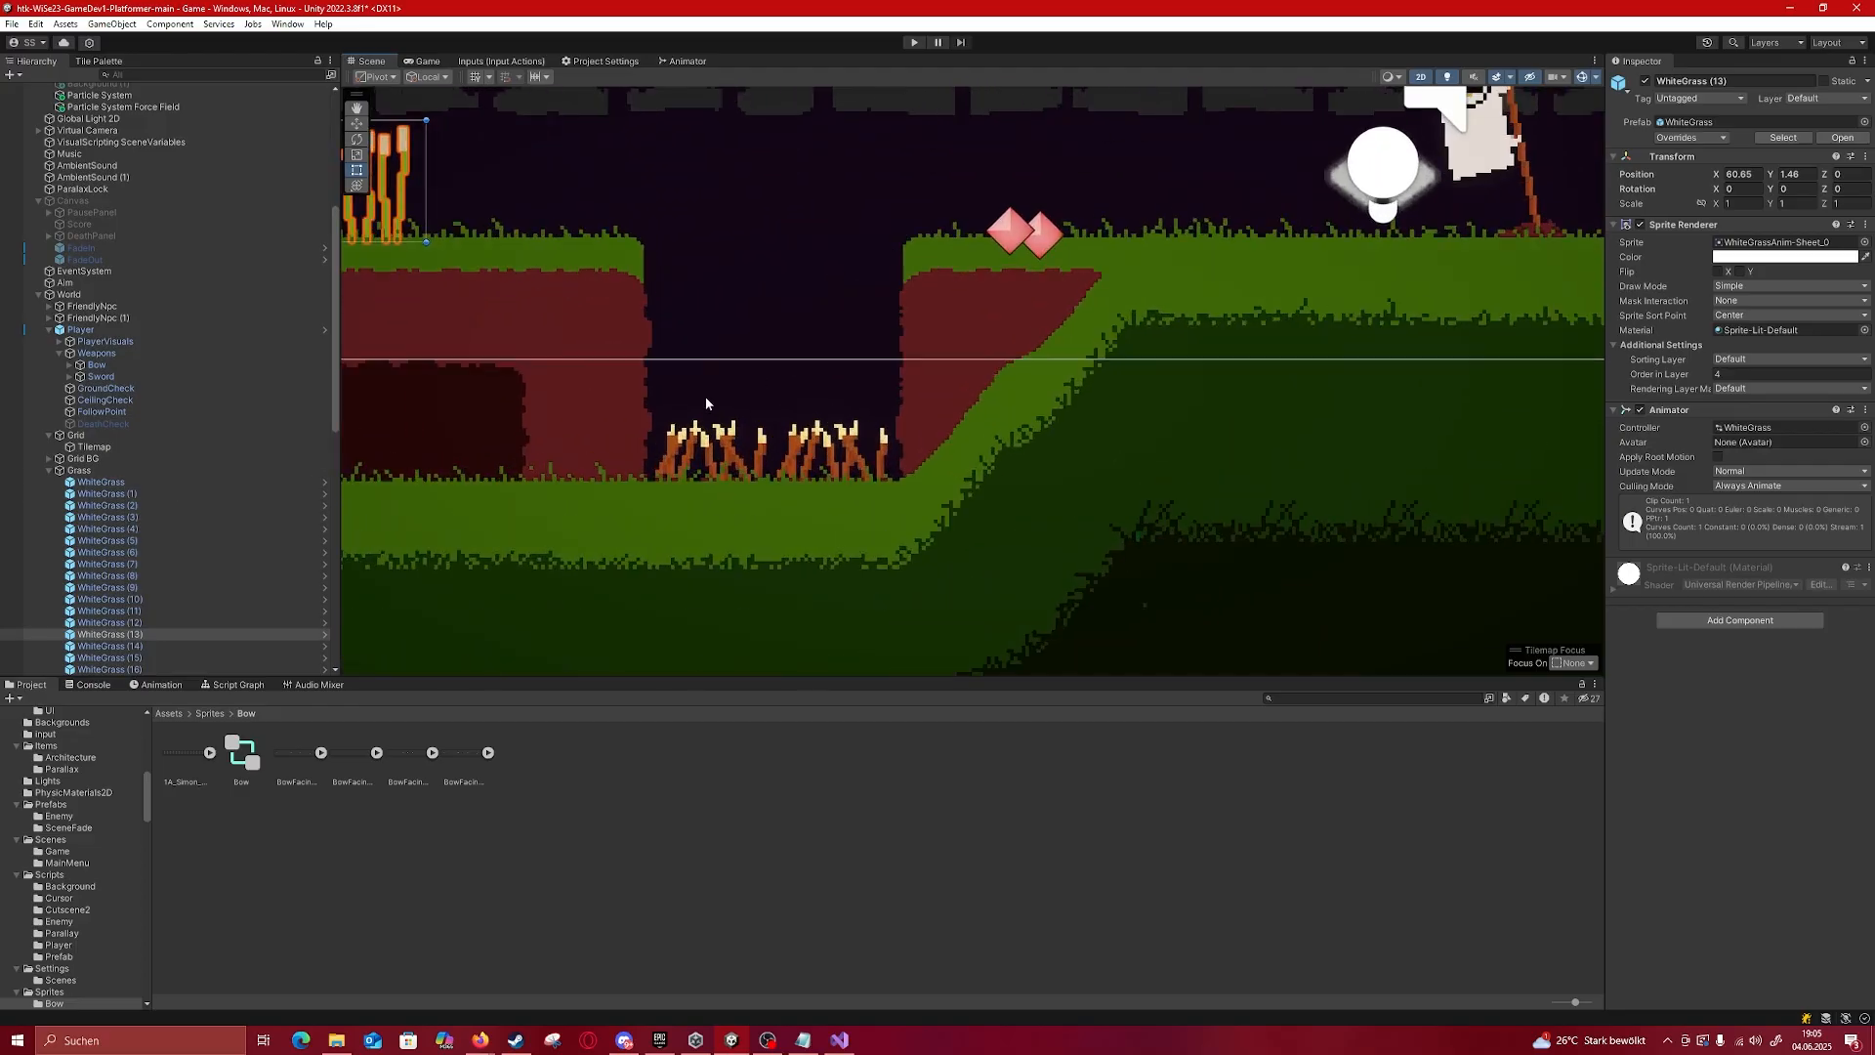
pyautogui.scroll(-10, 705, 403)
pyautogui.moveTo(490, 408); pyautogui.dragTo(962, 347, button='middle')
pyautogui.scroll(3, 582, 413)
pyautogui.scroll(-6, 586, 408)
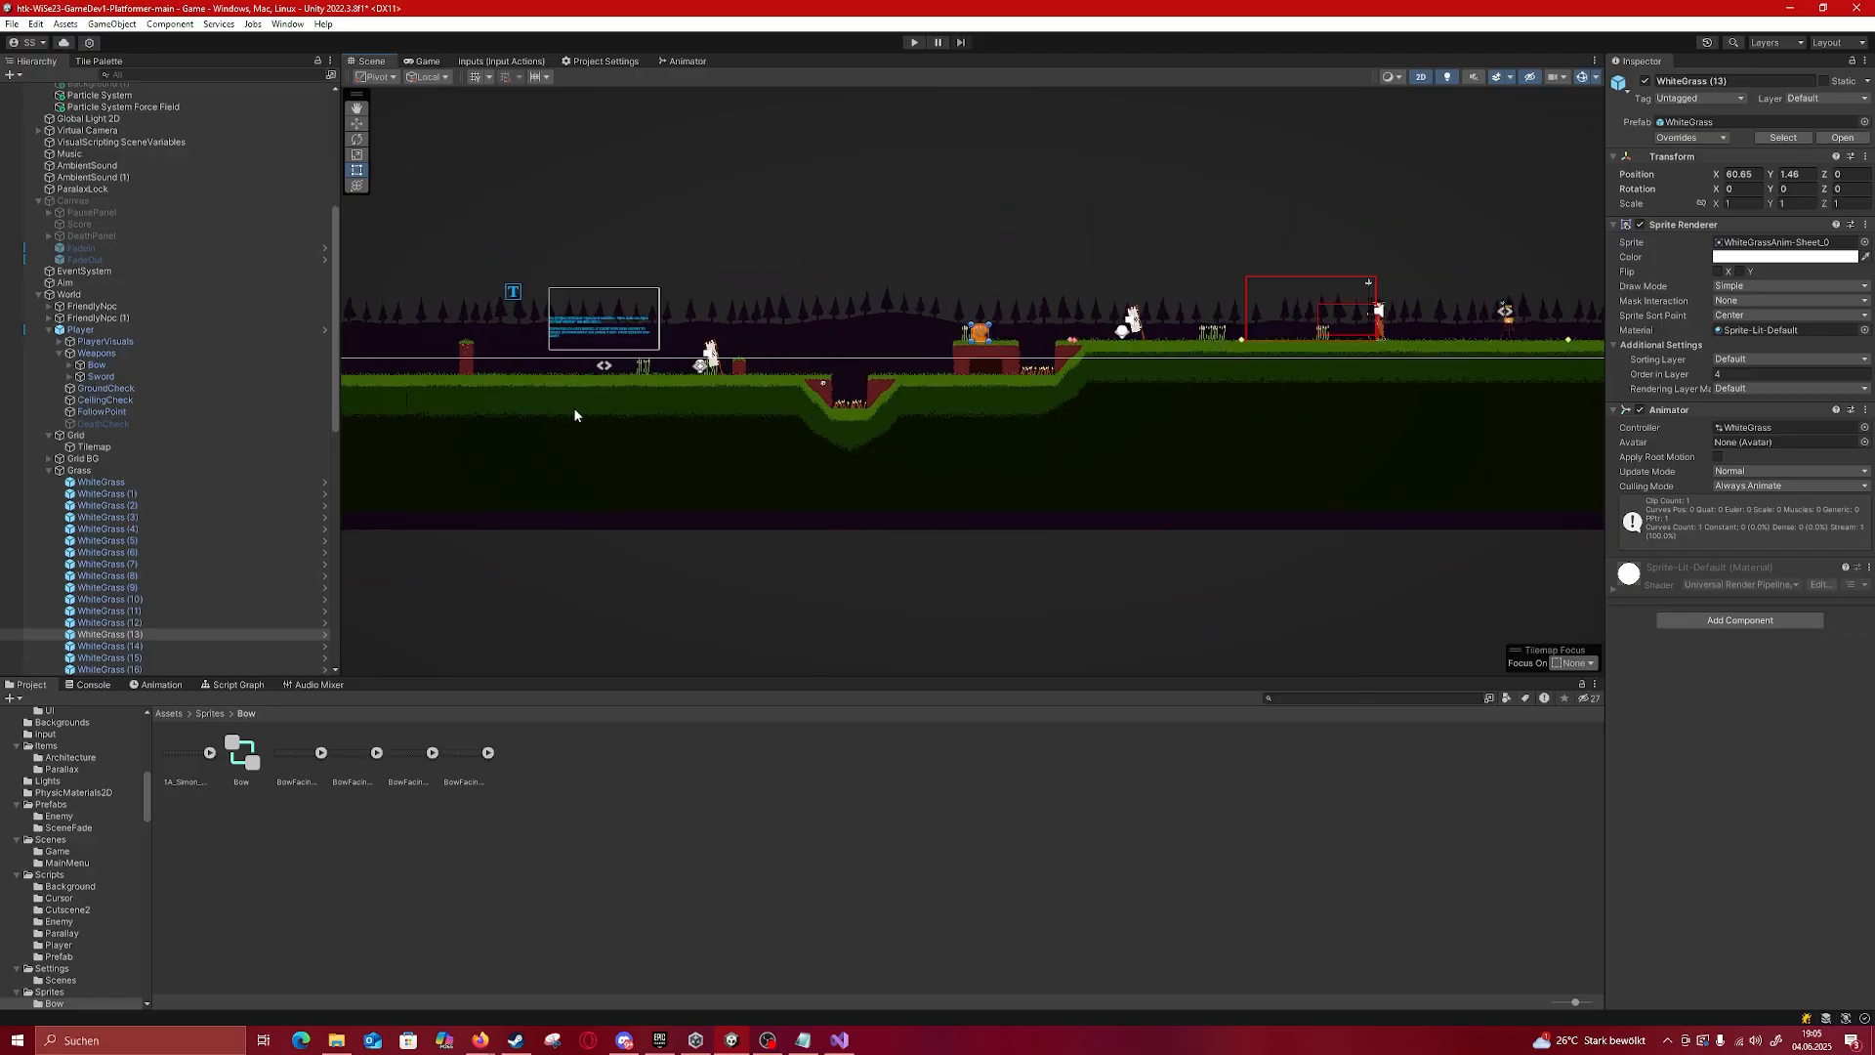
pyautogui.scroll(-4, 586, 410)
pyautogui.moveTo(1523, 400); pyautogui.dragTo(488, 395, button='middle')
pyautogui.scroll(9, 753, 364)
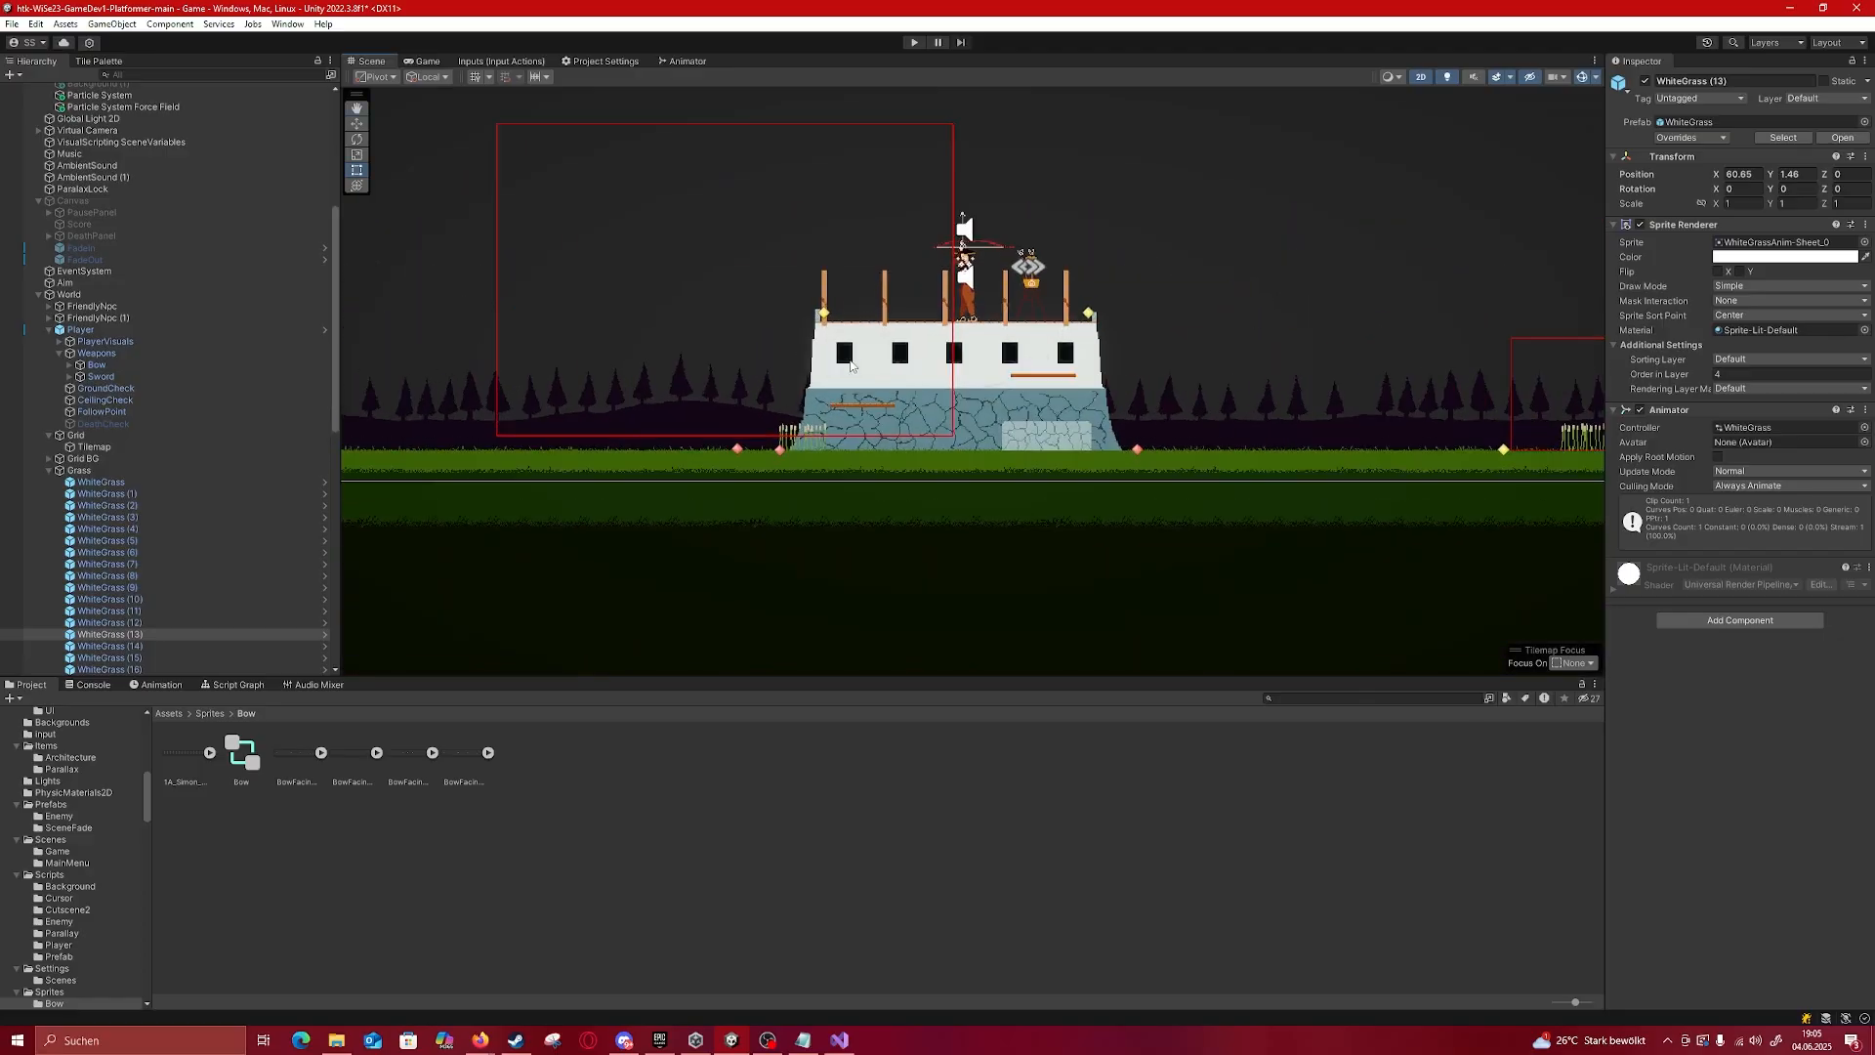
# Step: Select the Tilemap inside Grid Tower and examine the first tower from its roof to its base
pyautogui.click(839, 337)
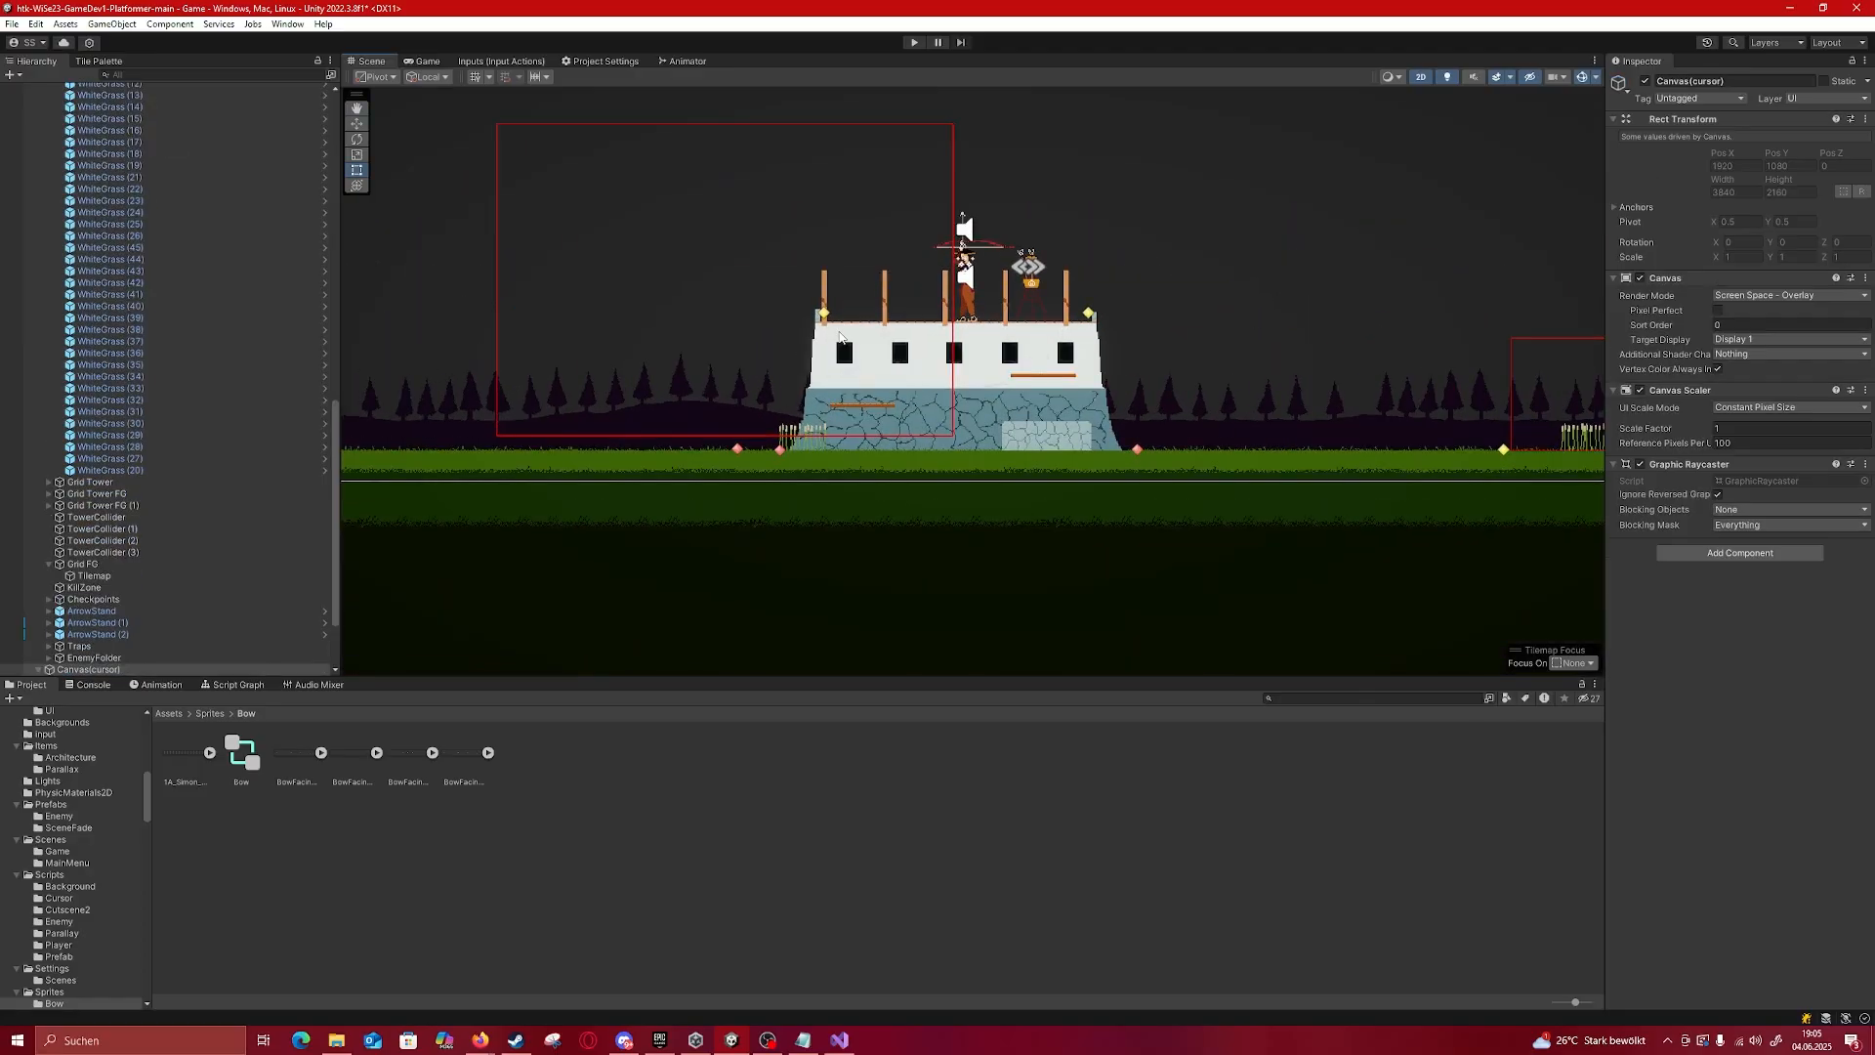
pyautogui.click(840, 337)
pyautogui.click(116, 495)
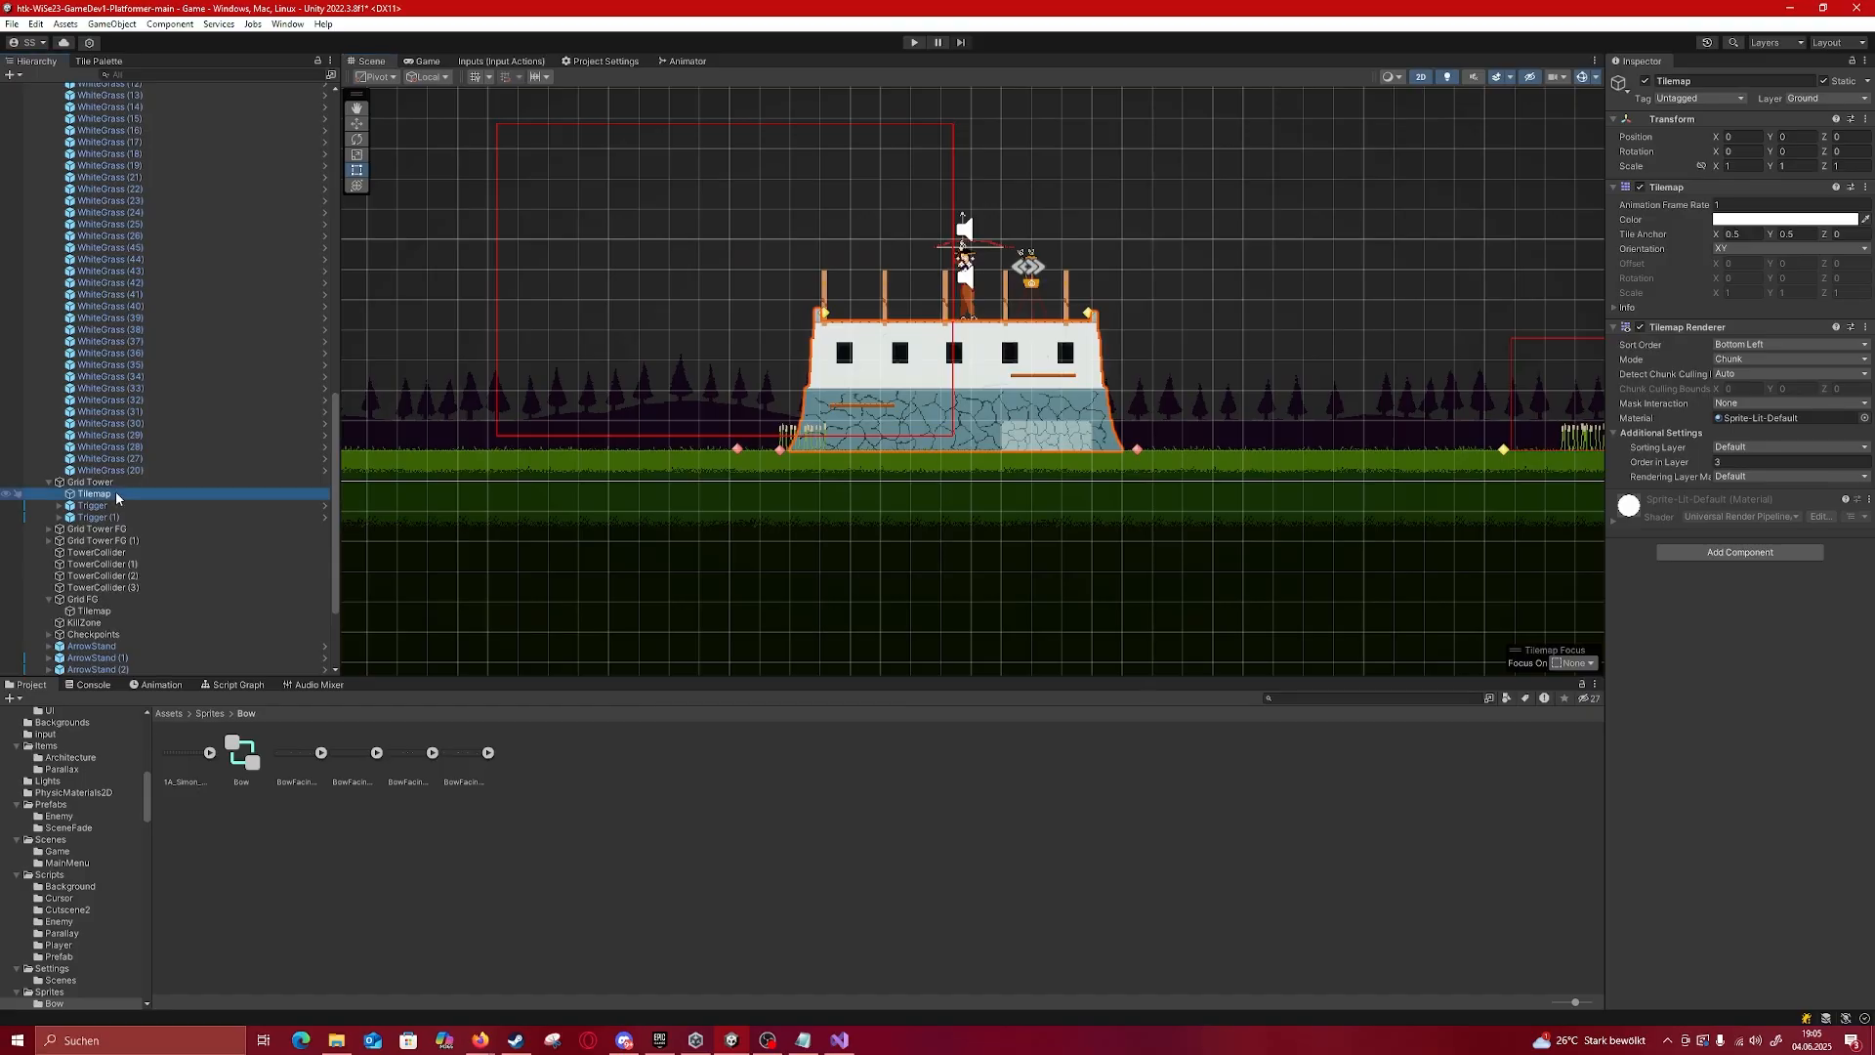
pyautogui.scroll(-5, 869, 432)
pyautogui.scroll(6, 925, 397)
pyautogui.moveTo(1328, 382); pyautogui.dragTo(1414, 334, button='middle')
pyautogui.scroll(5, 1058, 357)
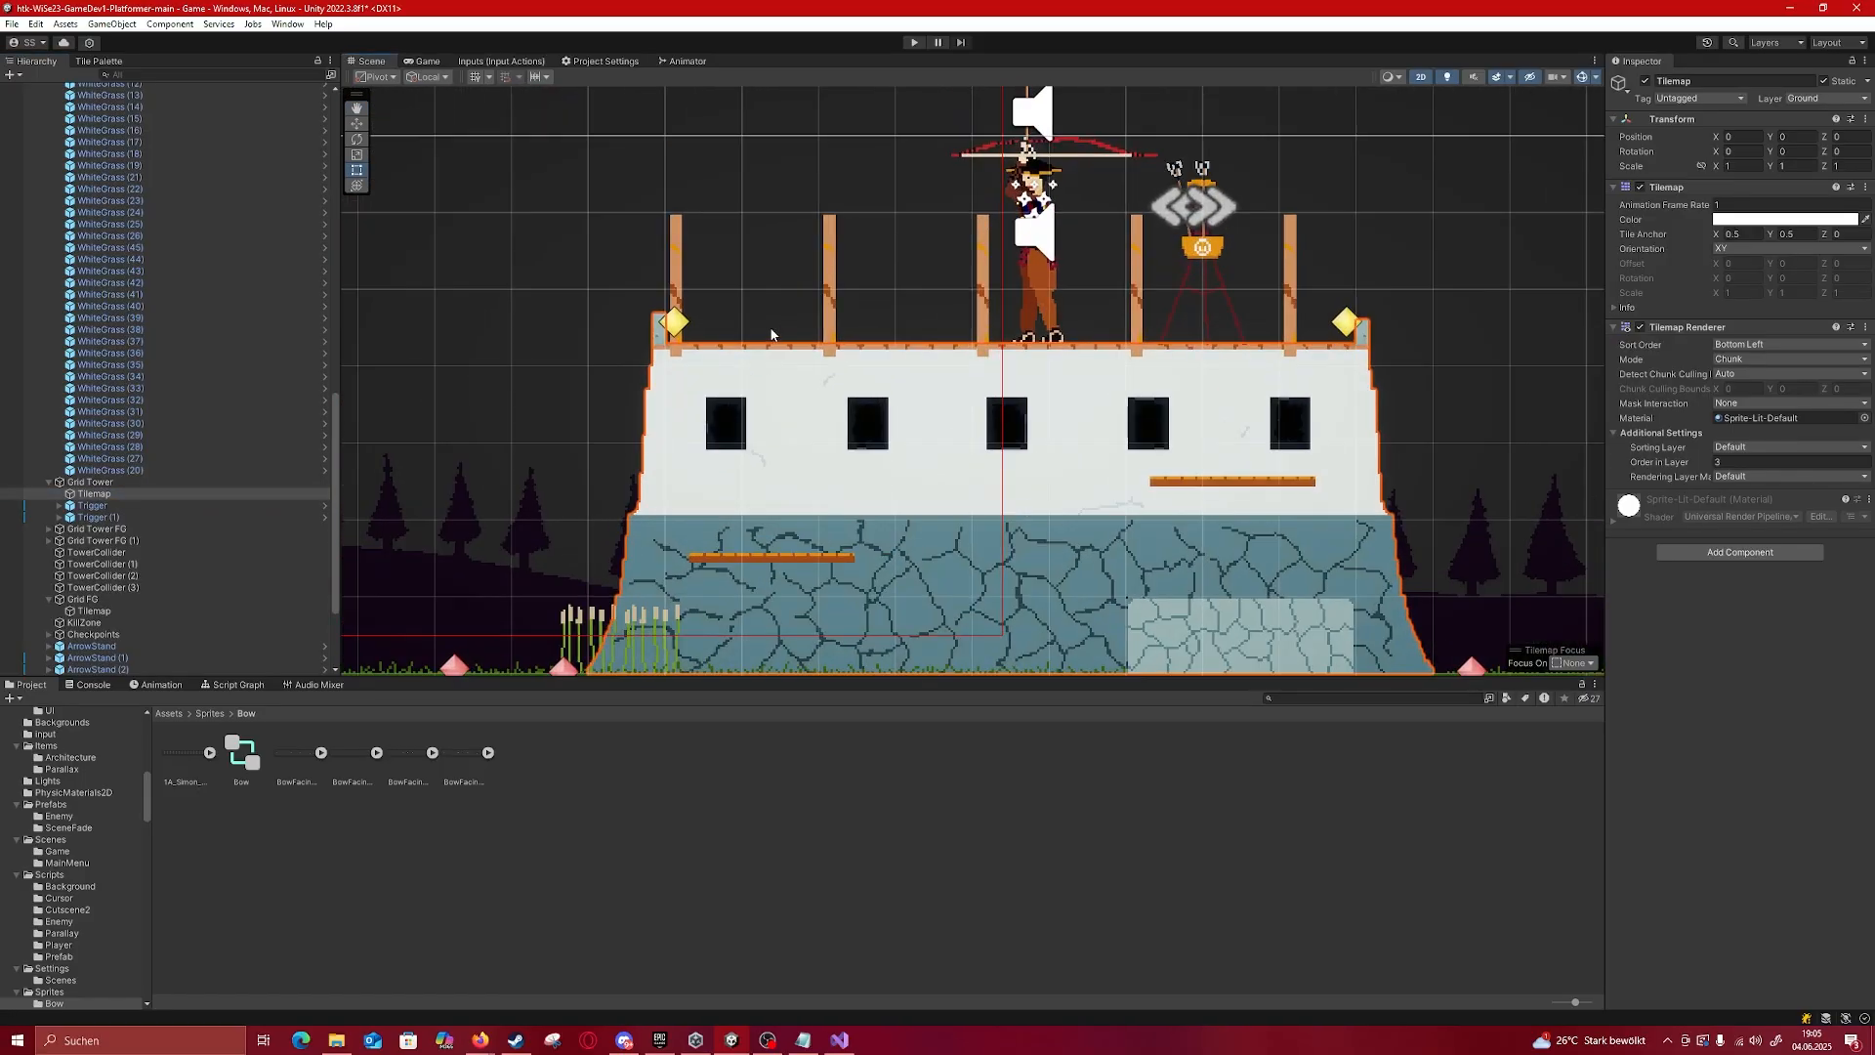
pyautogui.scroll(-4, 711, 508)
pyautogui.moveTo(724, 598); pyautogui.dragTo(579, 405, button='middle')
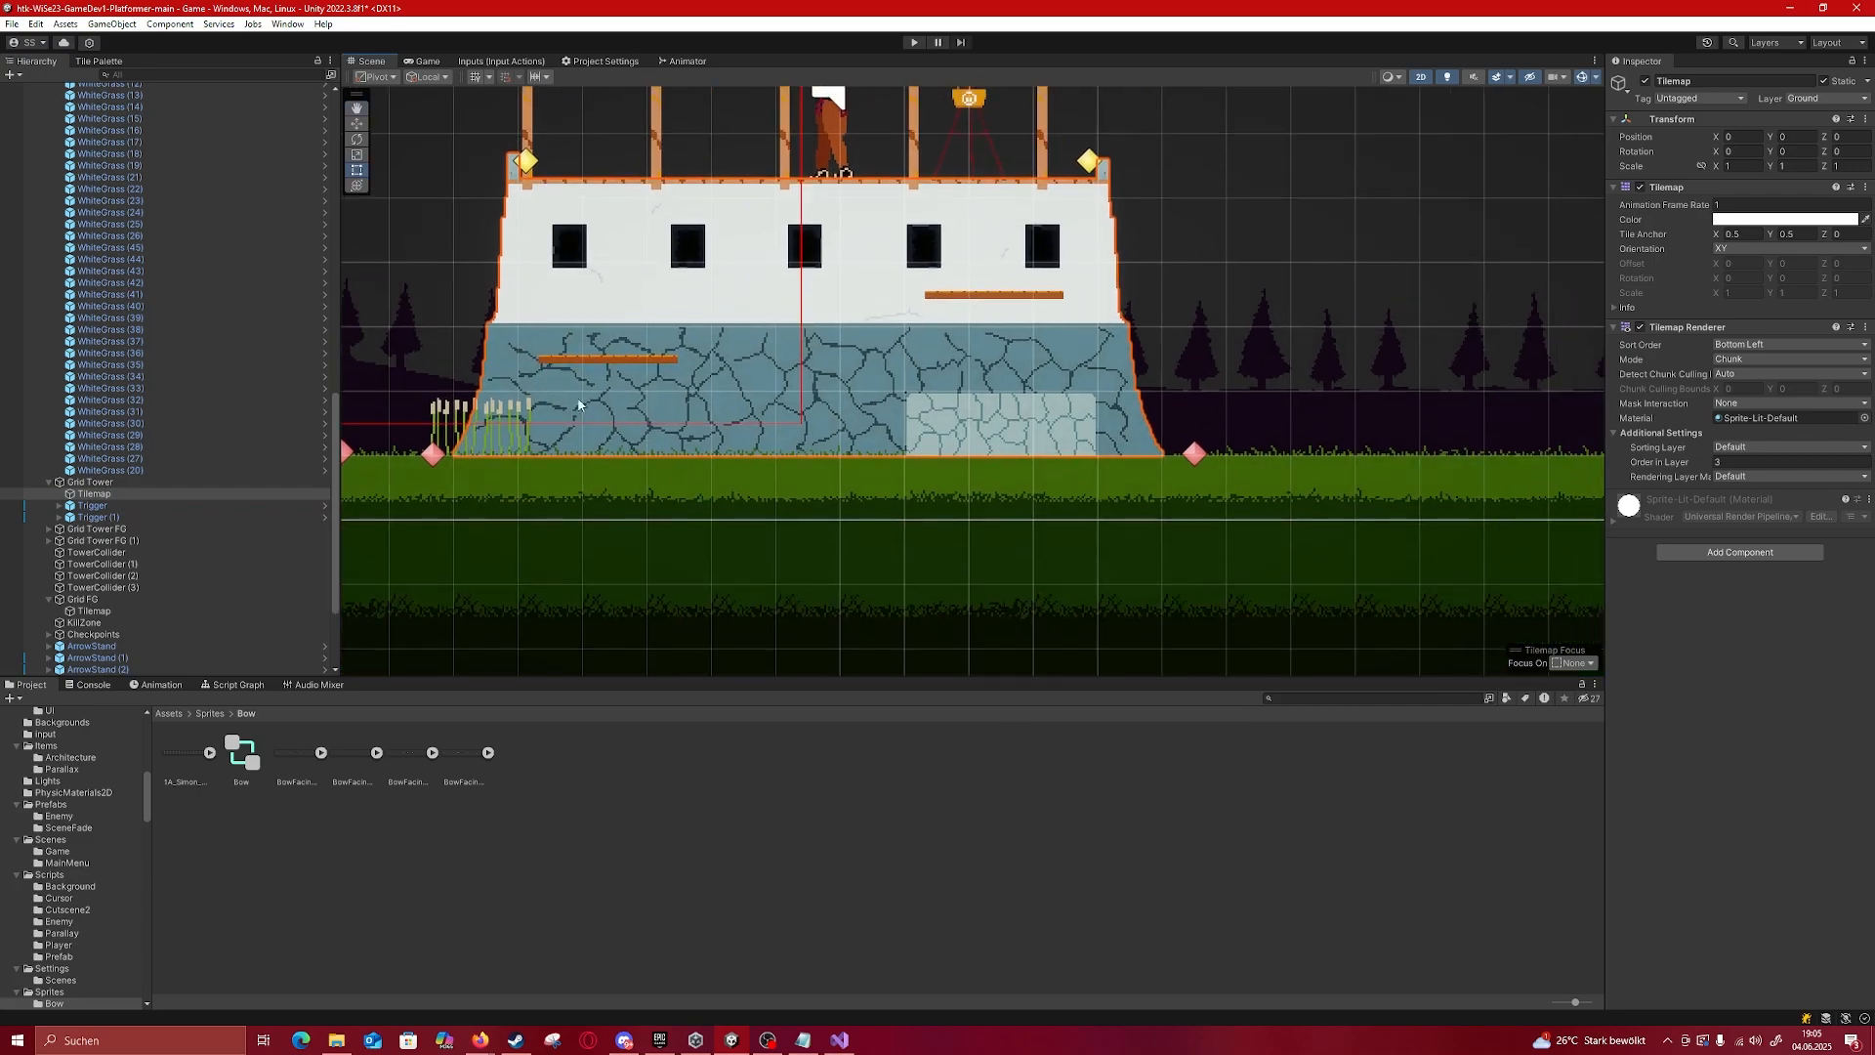
# Step: Follow the level past the first tower to the second tower and examine how it stands over the spiked pit
pyautogui.moveTo(896, 352); pyautogui.dragTo(618, 393, button='middle')
pyautogui.scroll(-2, 1013, 394)
pyautogui.scroll(-5, 893, 389)
pyautogui.moveTo(1221, 389); pyautogui.dragTo(502, 377, button='middle')
pyautogui.moveTo(1131, 365); pyautogui.dragTo(586, 322, button='middle')
pyautogui.scroll(2, 968, 405)
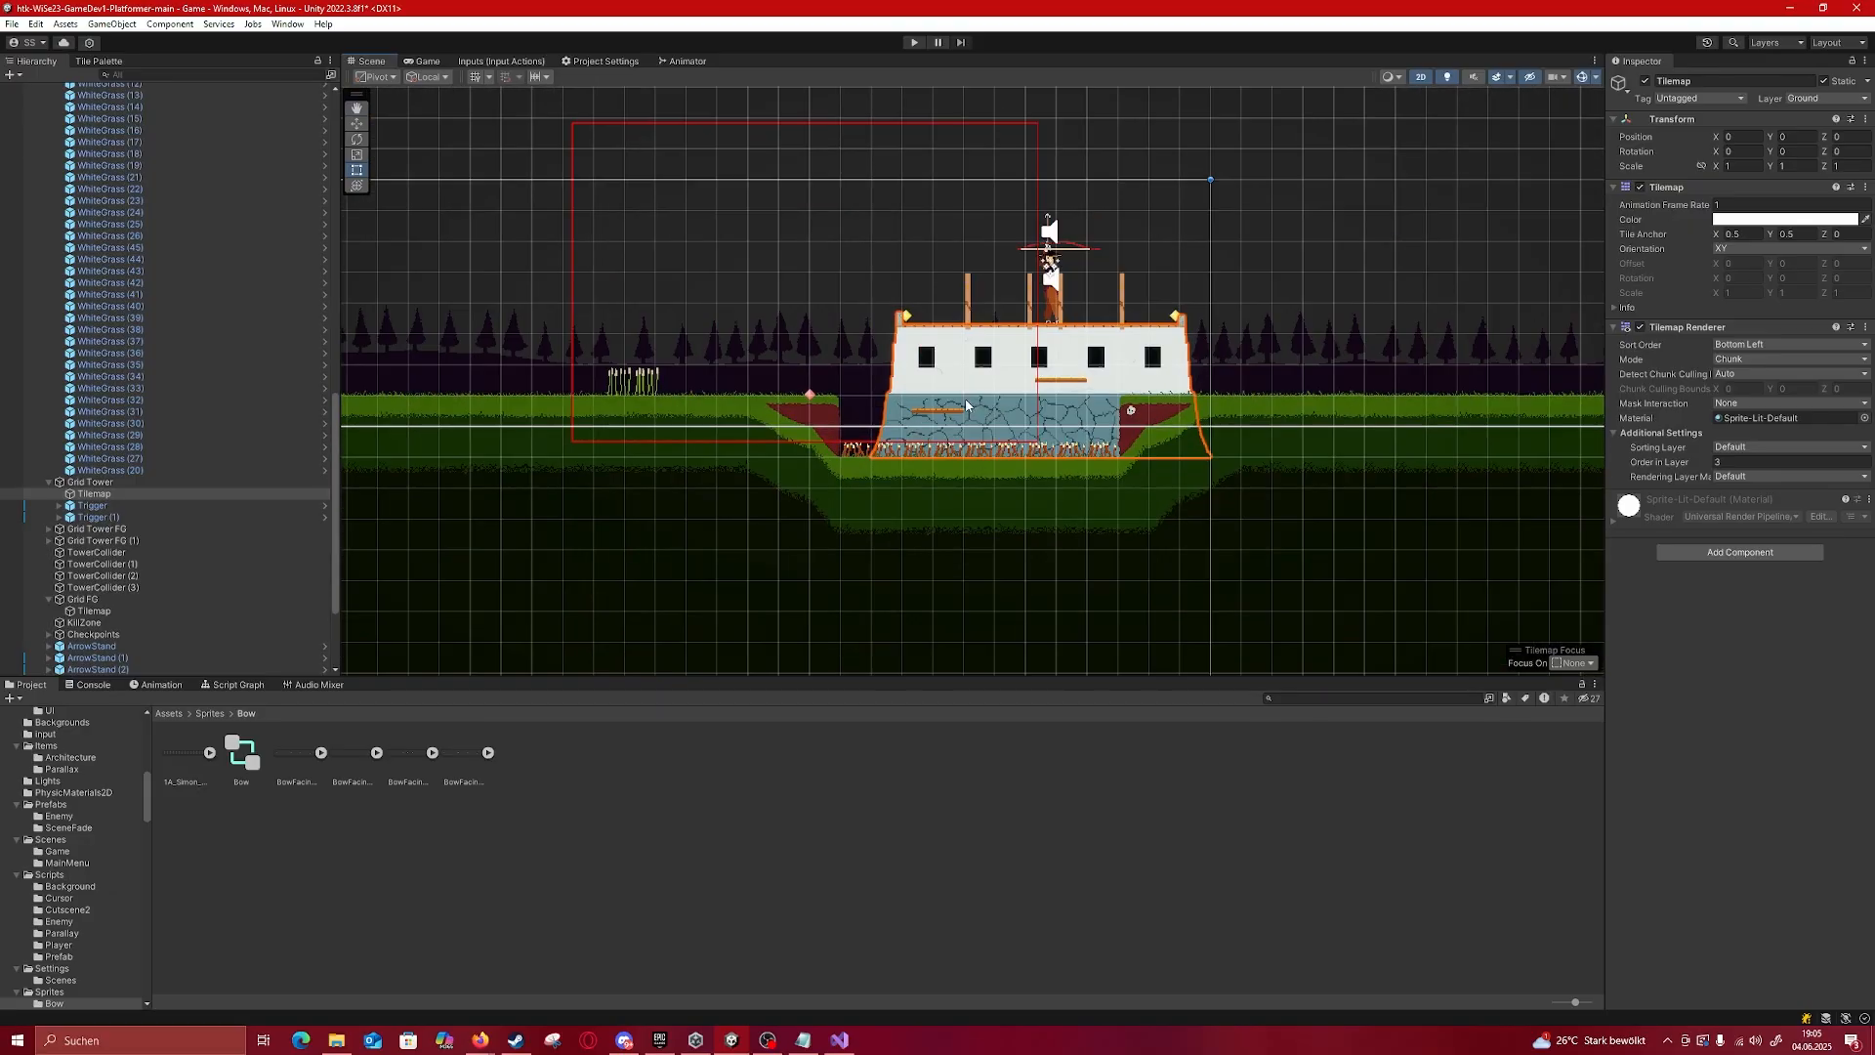
pyautogui.scroll(2, 966, 405)
pyautogui.moveTo(1248, 339); pyautogui.dragTo(791, 347, button='middle')
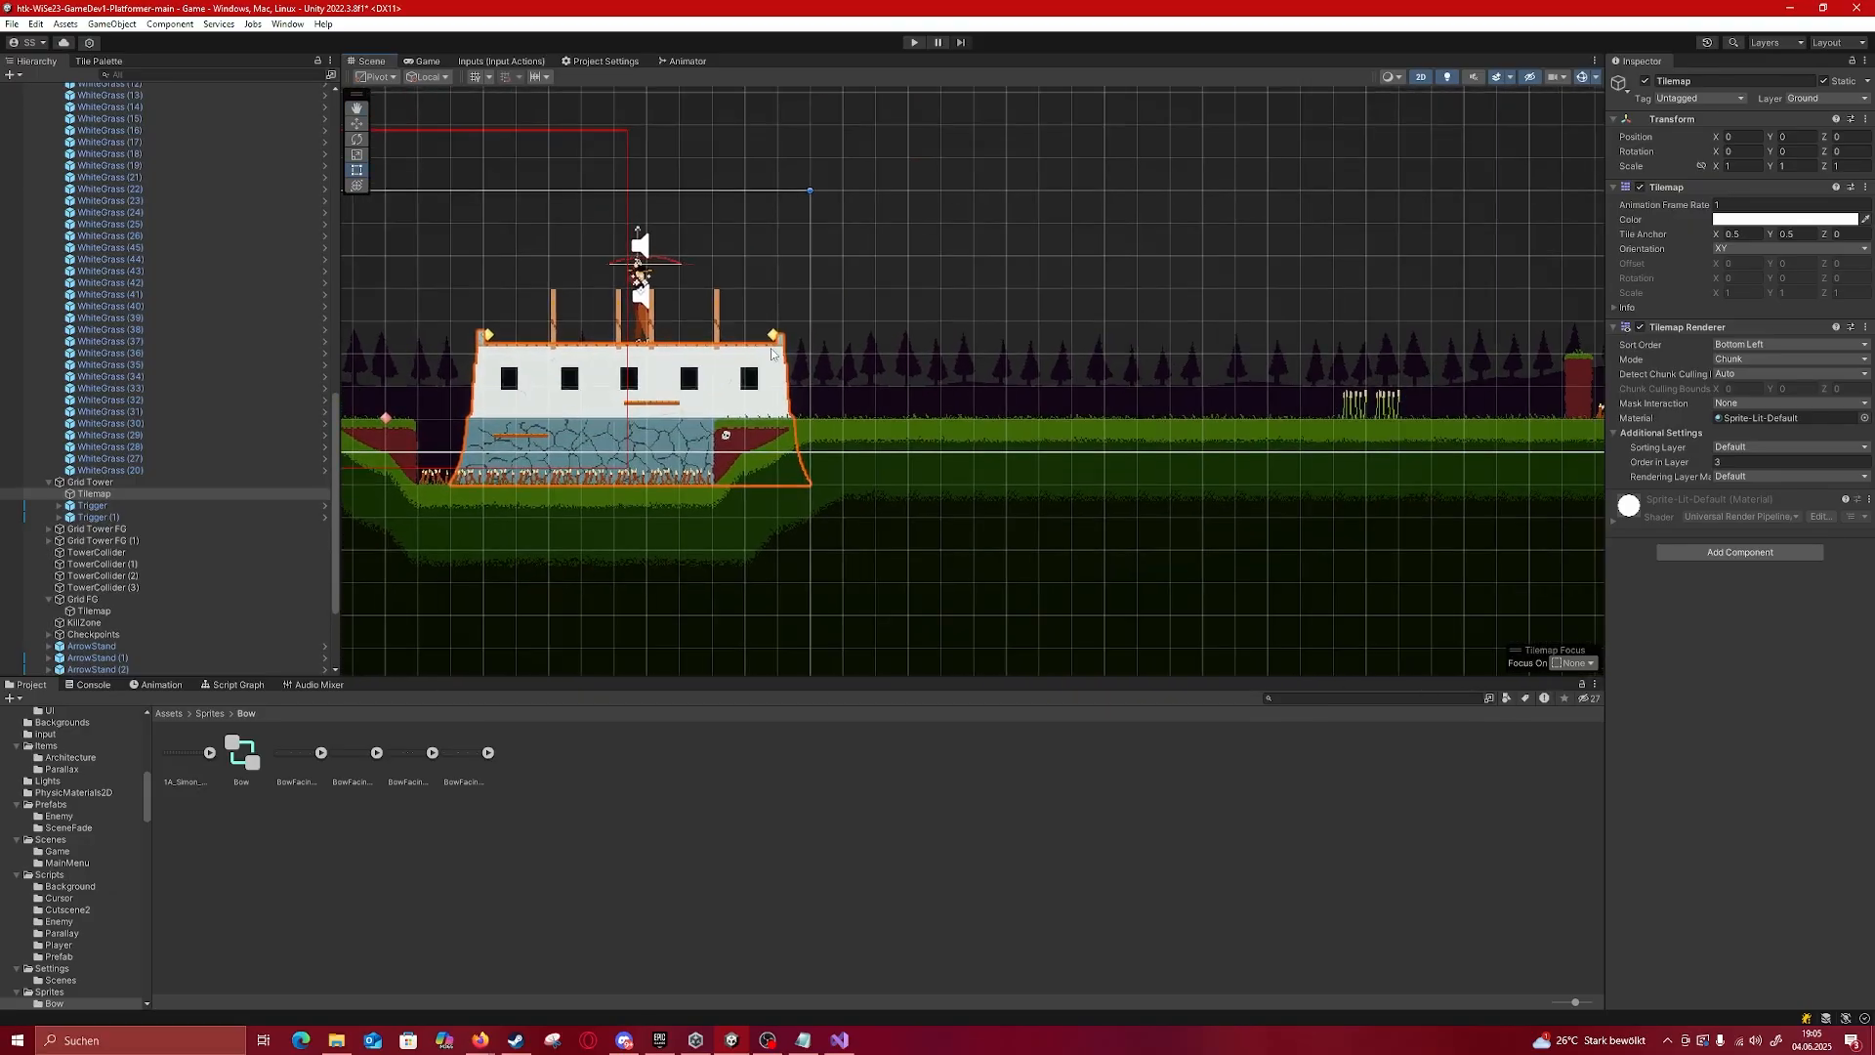
pyautogui.scroll(1, 785, 358)
pyautogui.scroll(-15, 812, 388)
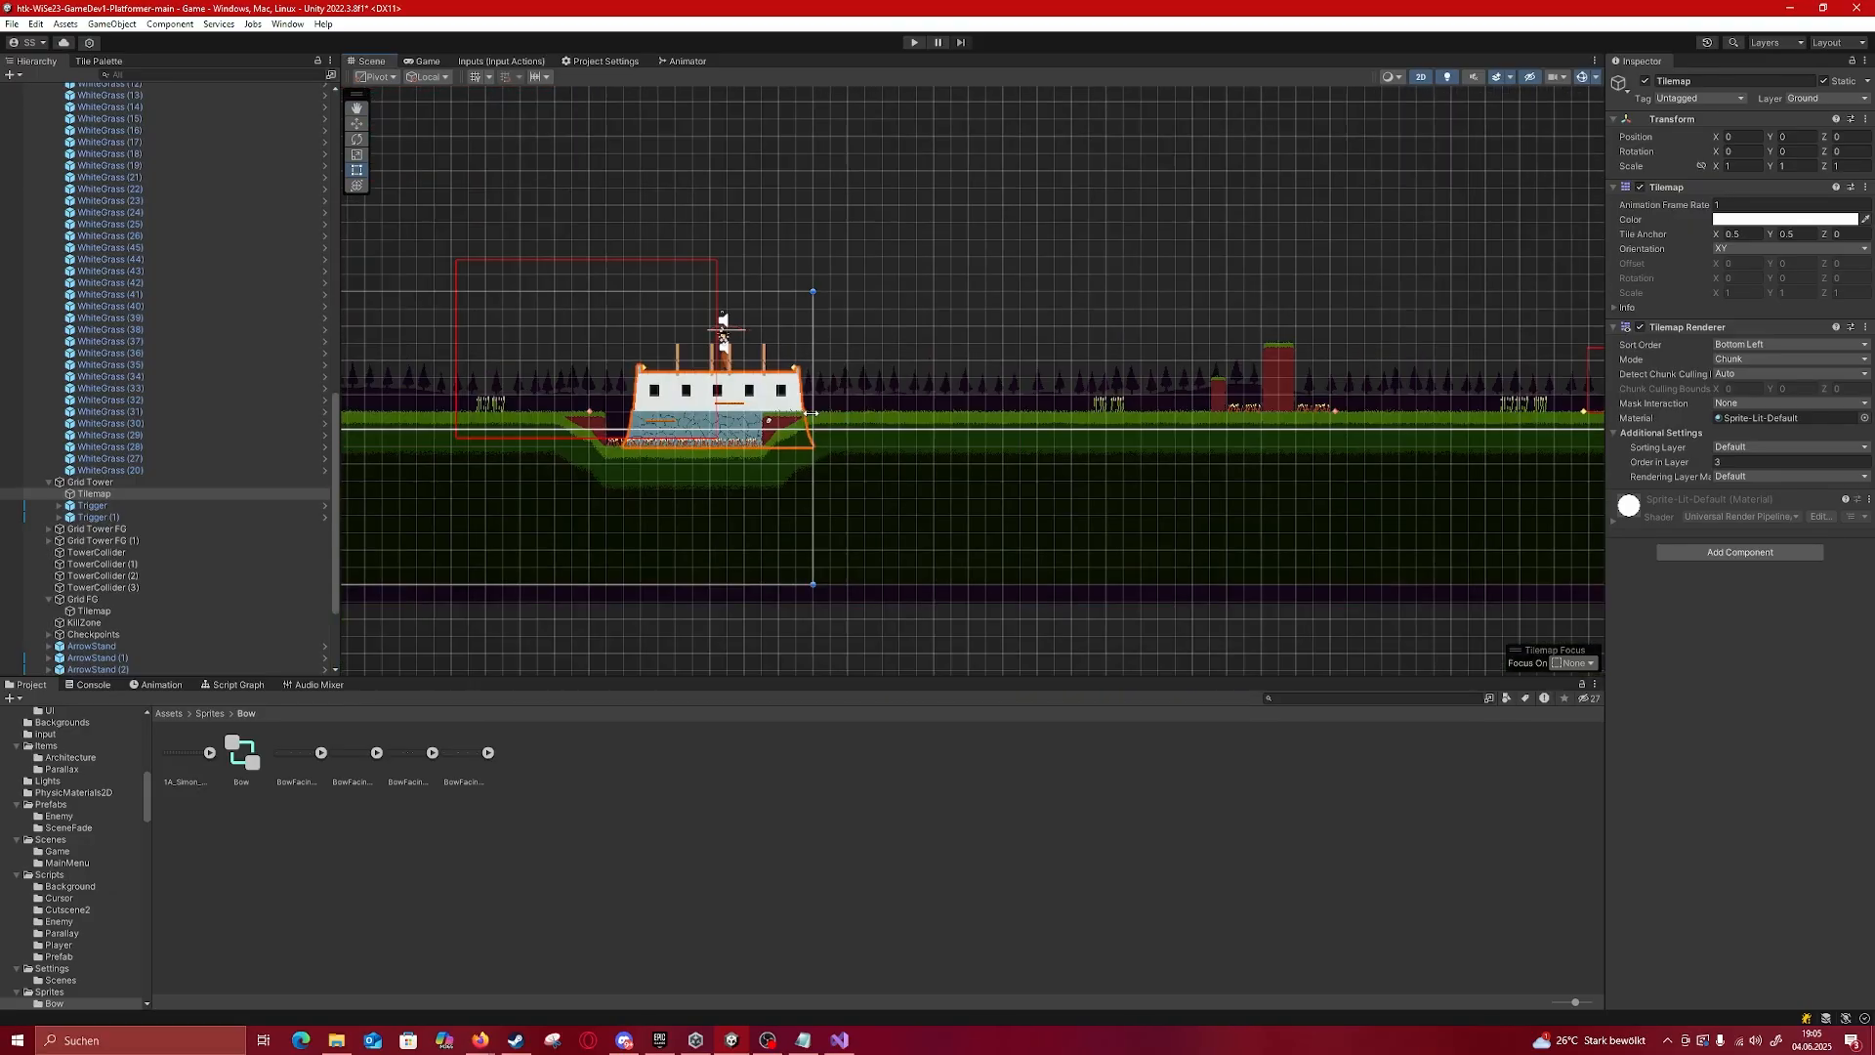
# Step: View the floating platforms farther along, return to the grass before the first tower, and select WhiteGrass (28)
pyautogui.moveTo(991, 369); pyautogui.dragTo(512, 365, button='middle')
pyautogui.scroll(4, 966, 367)
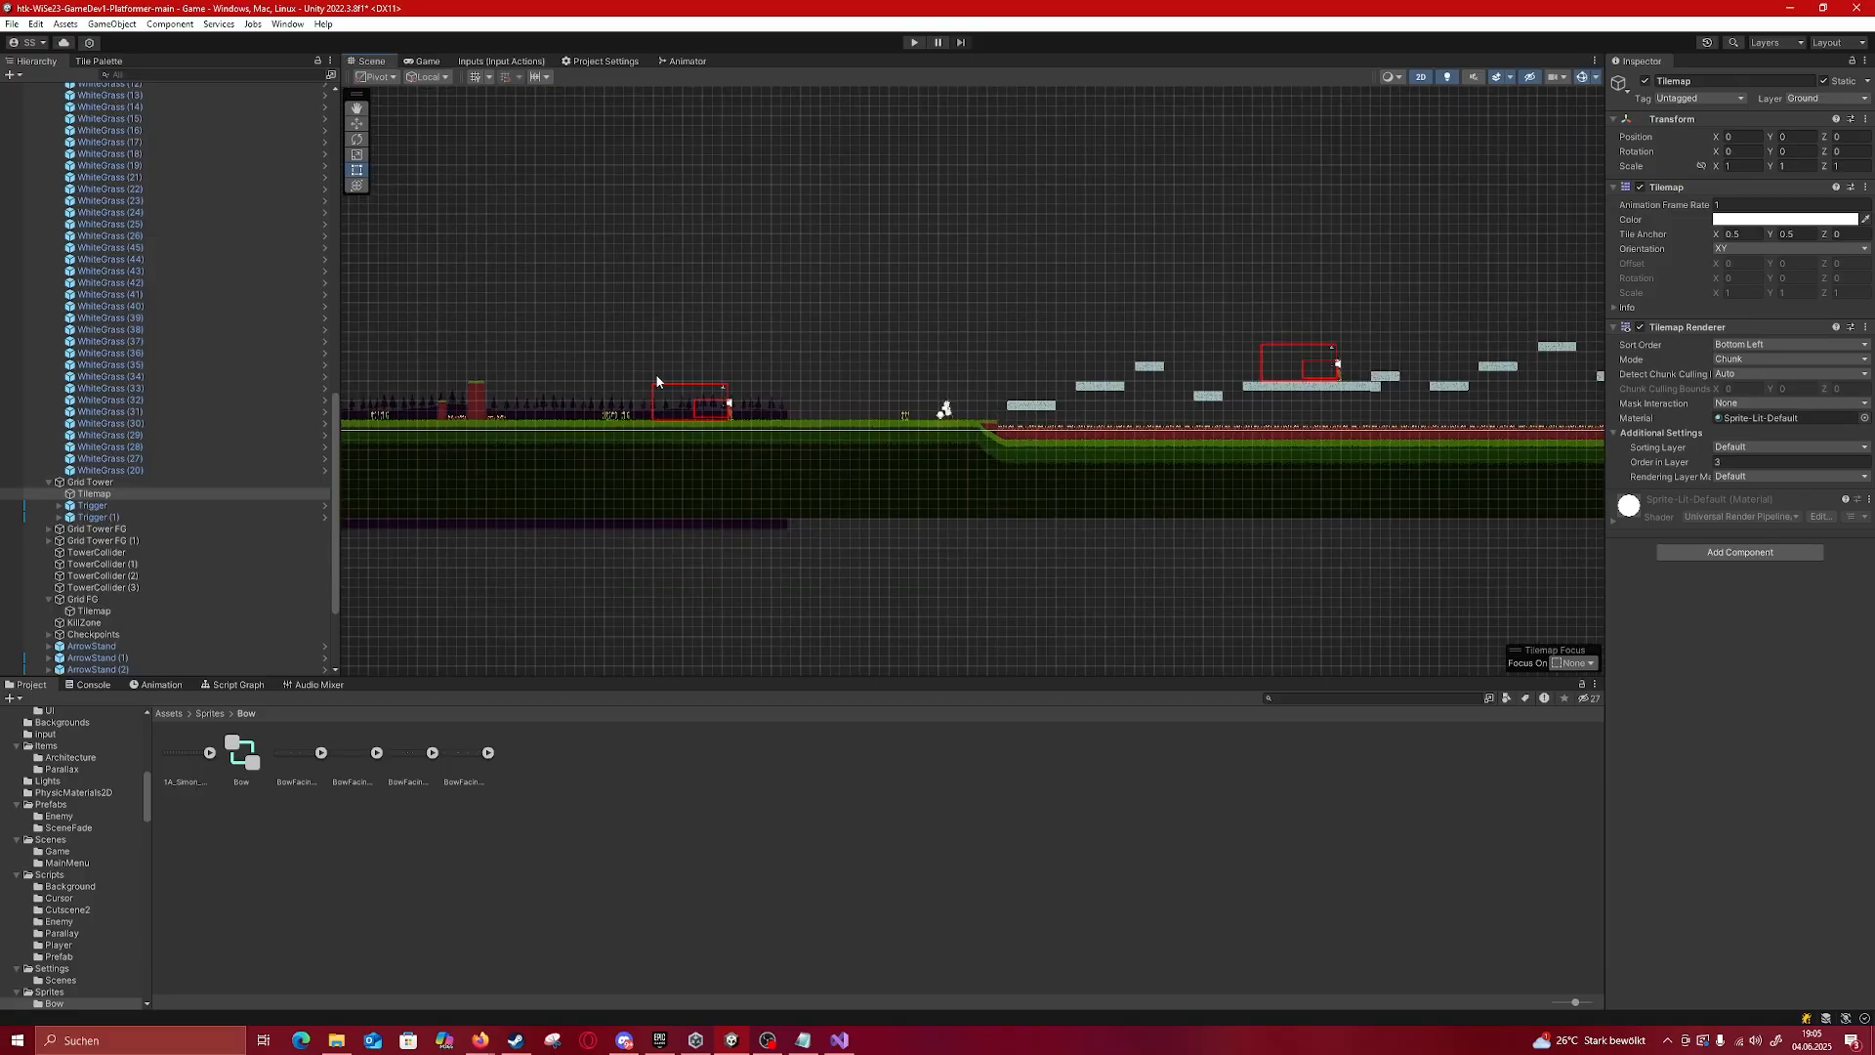
pyautogui.moveTo(649, 377); pyautogui.dragTo(1149, 339, button='middle')
pyautogui.moveTo(577, 356); pyautogui.dragTo(976, 366, button='middle')
pyautogui.scroll(10, 669, 384)
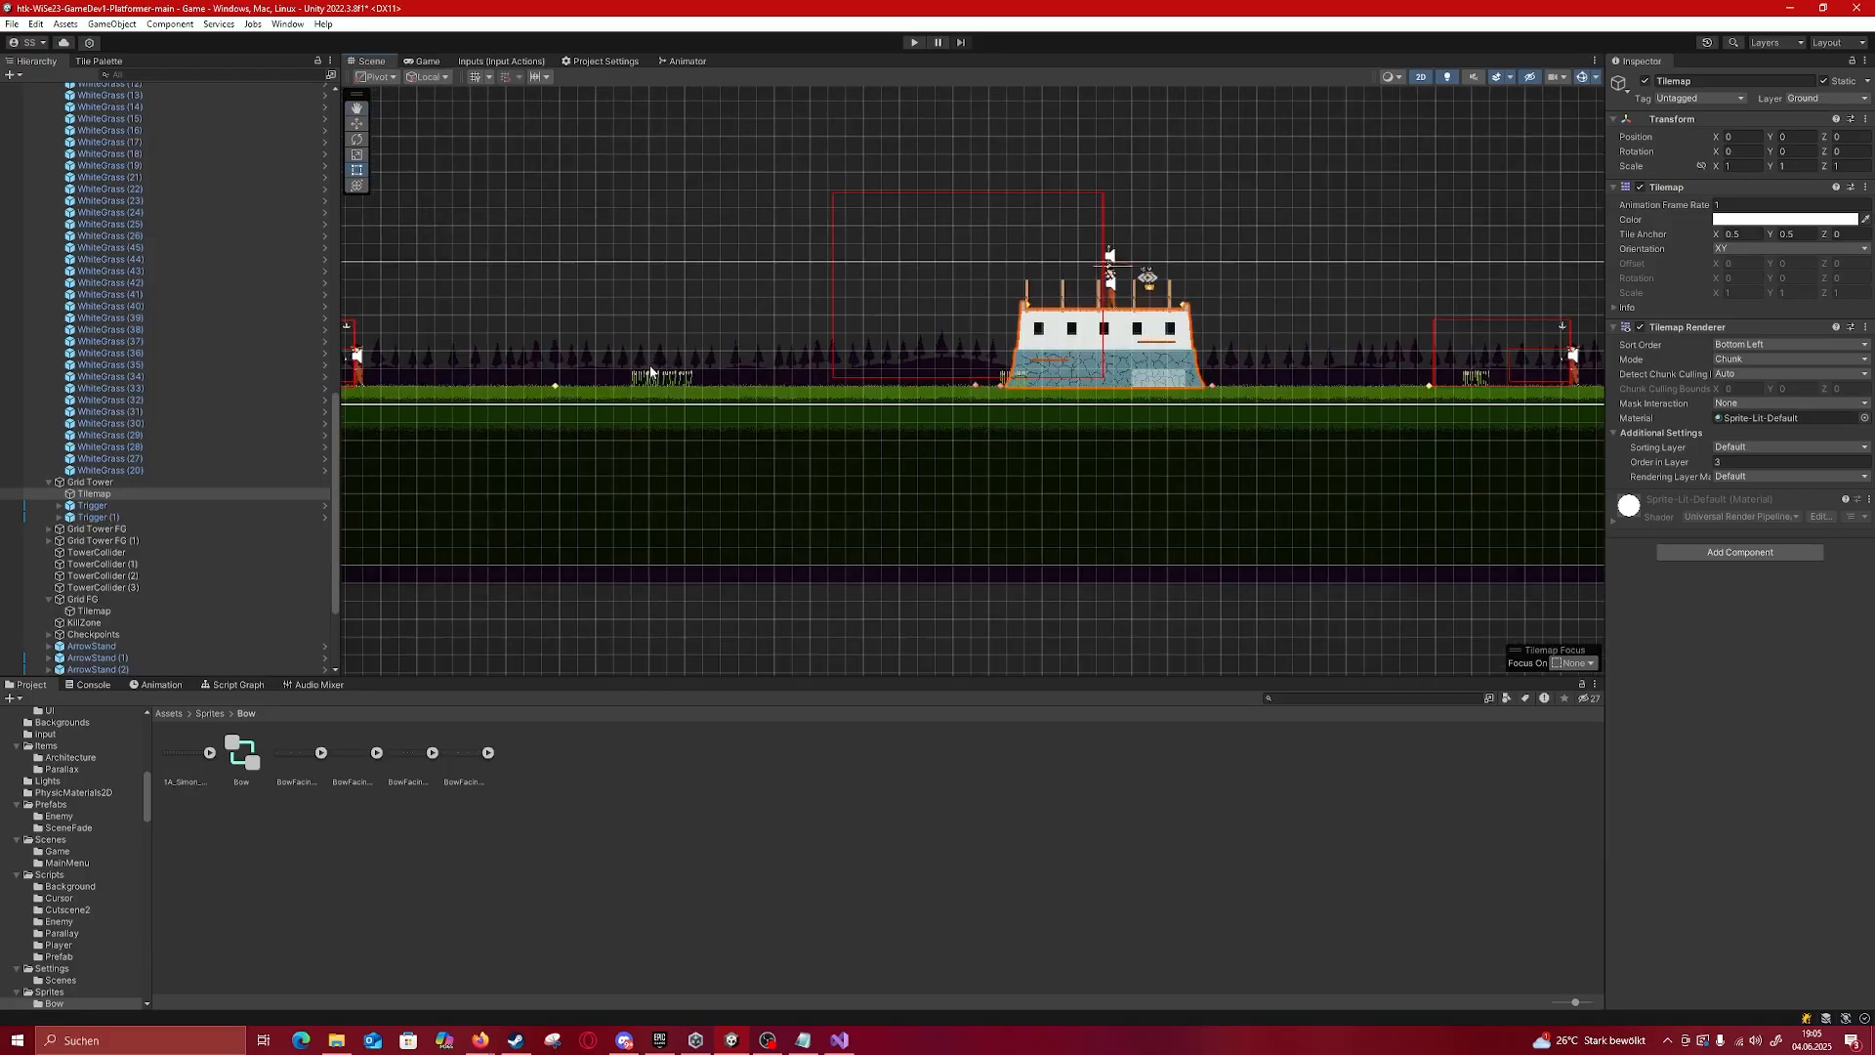
pyautogui.scroll(3, 669, 384)
pyautogui.click(683, 368)
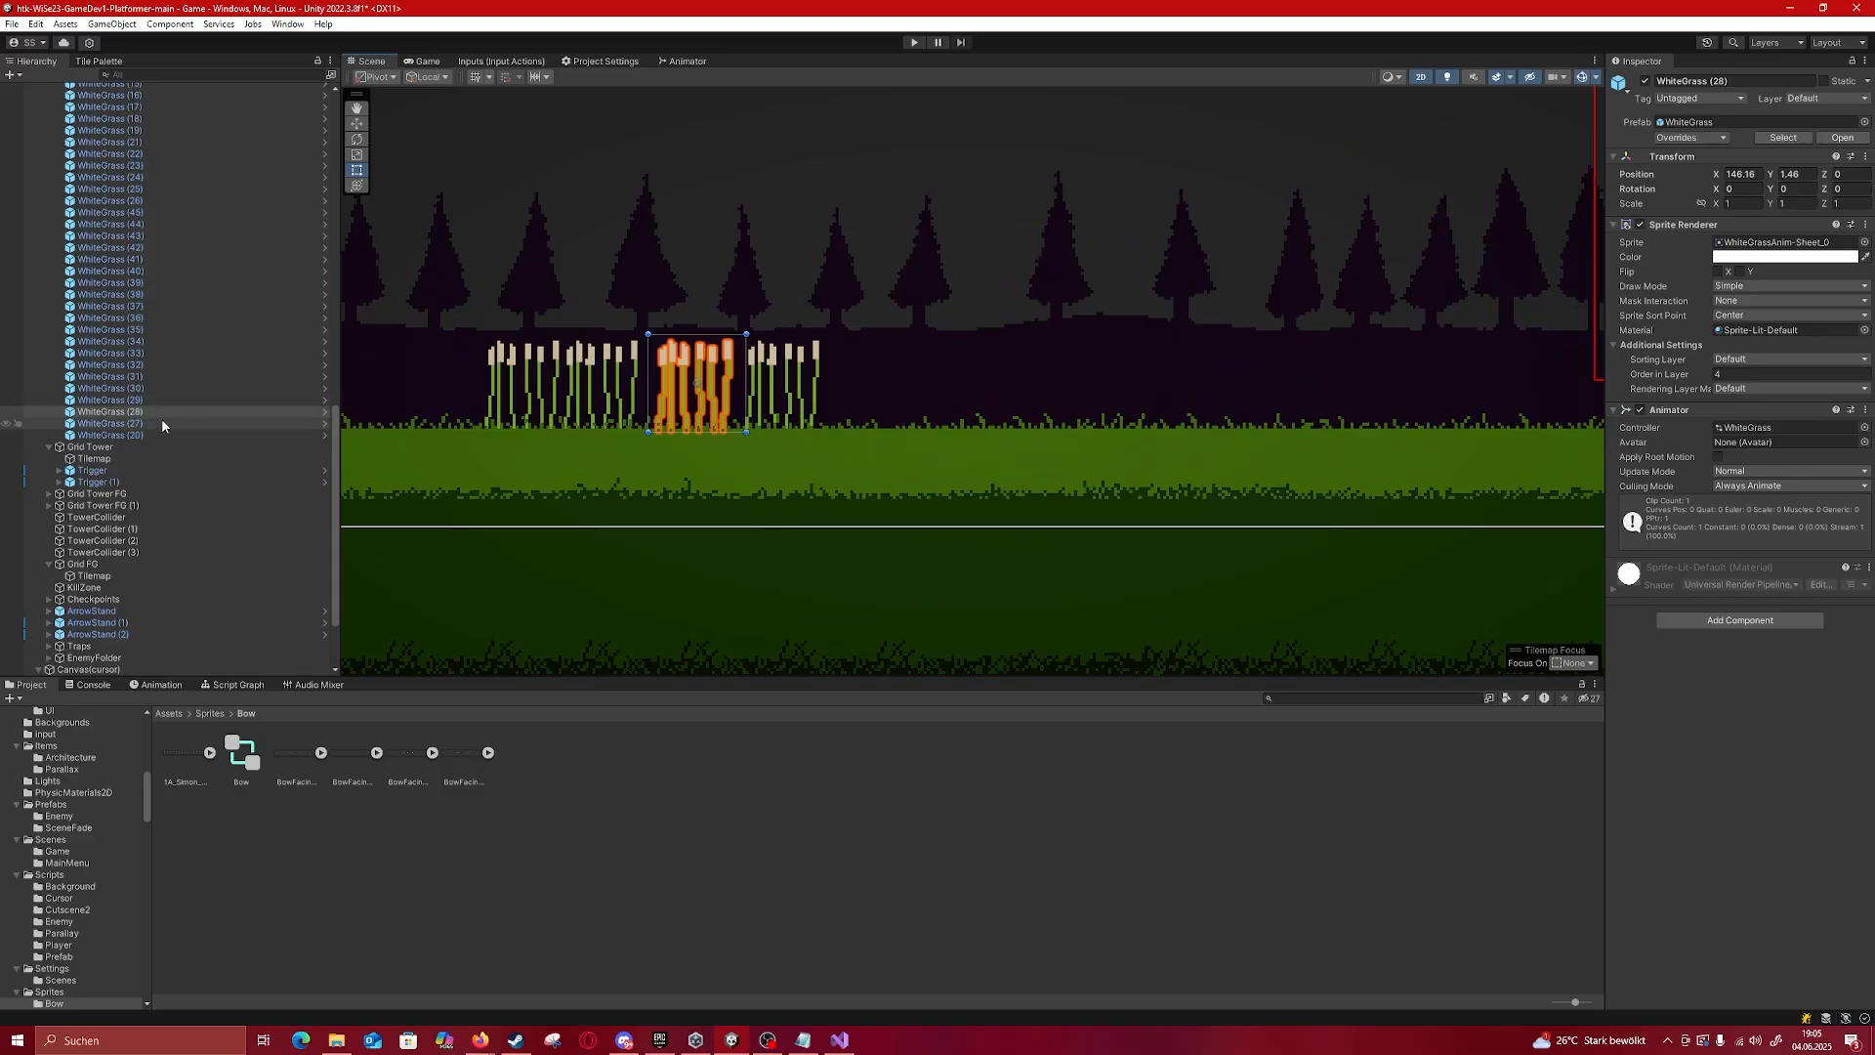
pyautogui.scroll(-2, 631, 398)
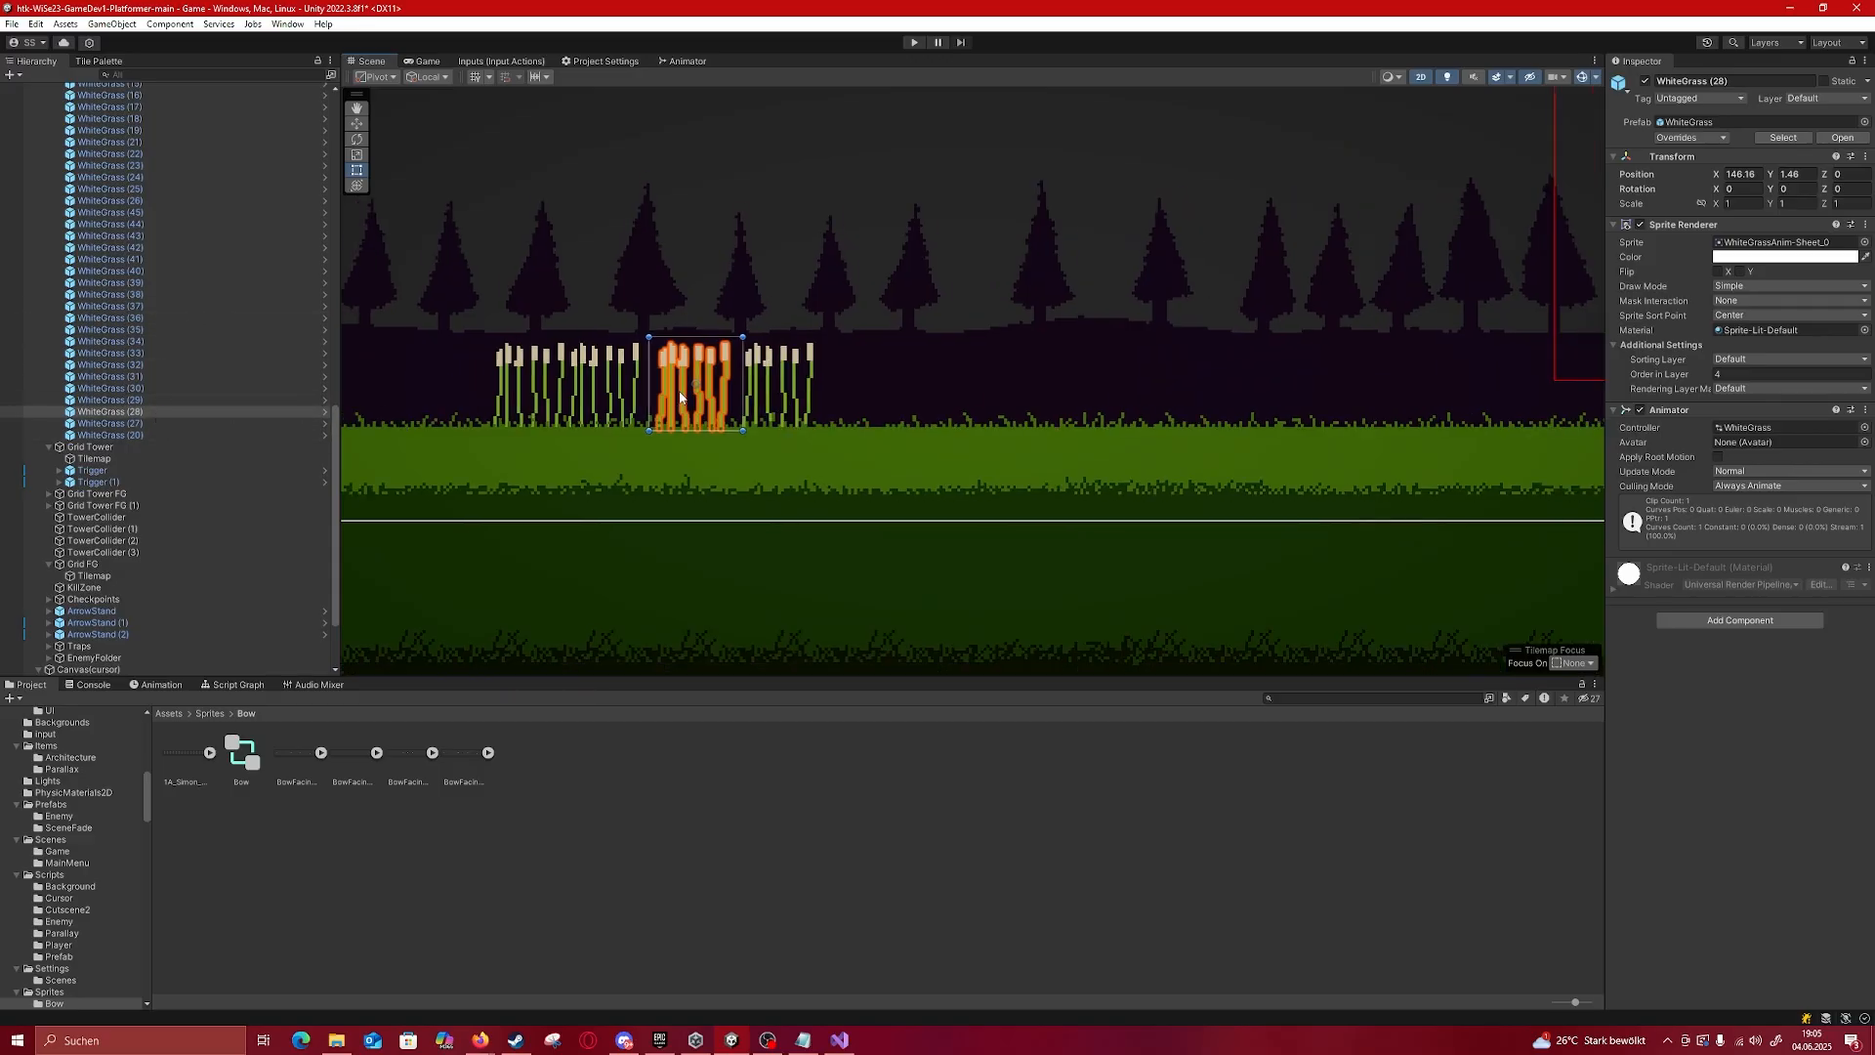
# Step: Examine the white grass, then follow the level past the towers to the start of the long spiked pit
pyautogui.moveTo(518, 407); pyautogui.dragTo(566, 389, button='middle')
pyautogui.scroll(-6, 747, 405)
pyautogui.scroll(4, 567, 389)
pyautogui.scroll(2, 566, 388)
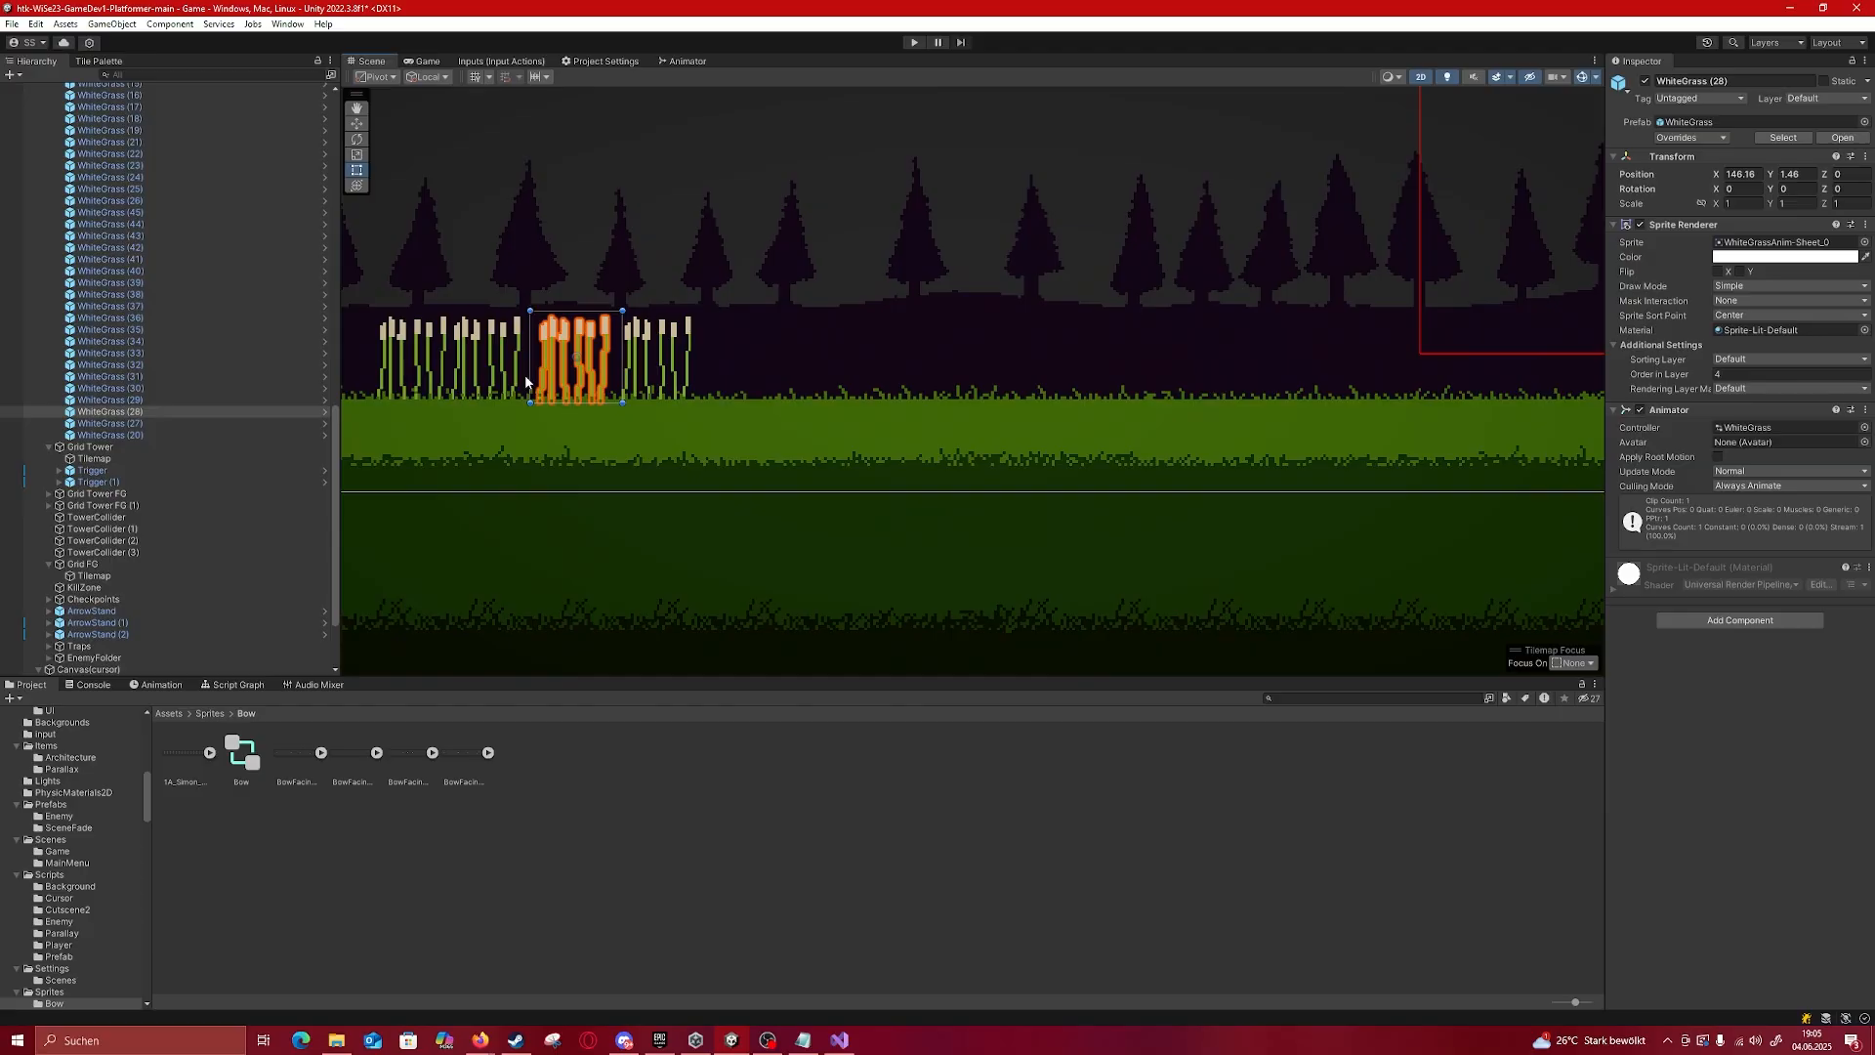
pyautogui.scroll(-5, 742, 376)
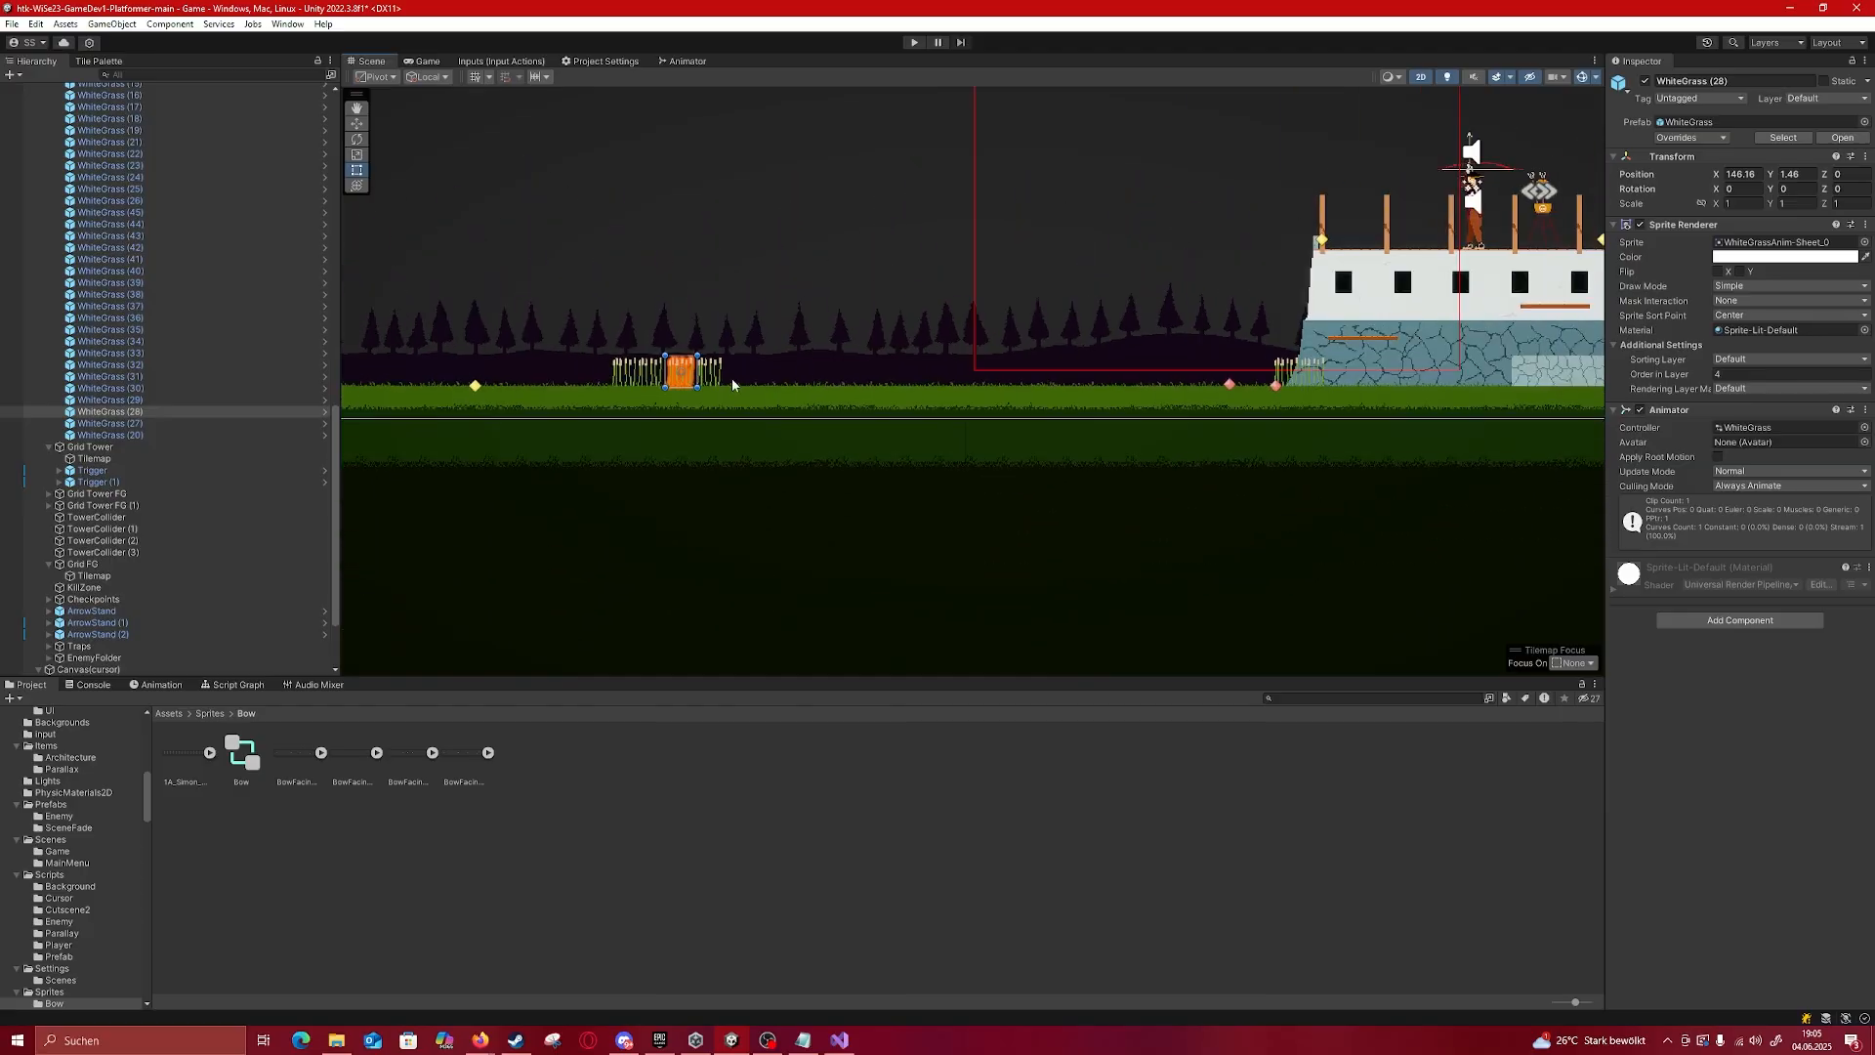
pyautogui.scroll(-1, 735, 385)
pyautogui.moveTo(1200, 359); pyautogui.dragTo(606, 309, button='middle')
pyautogui.scroll(-13, 1118, 313)
pyautogui.moveTo(1446, 271); pyautogui.dragTo(576, 305, button='middle')
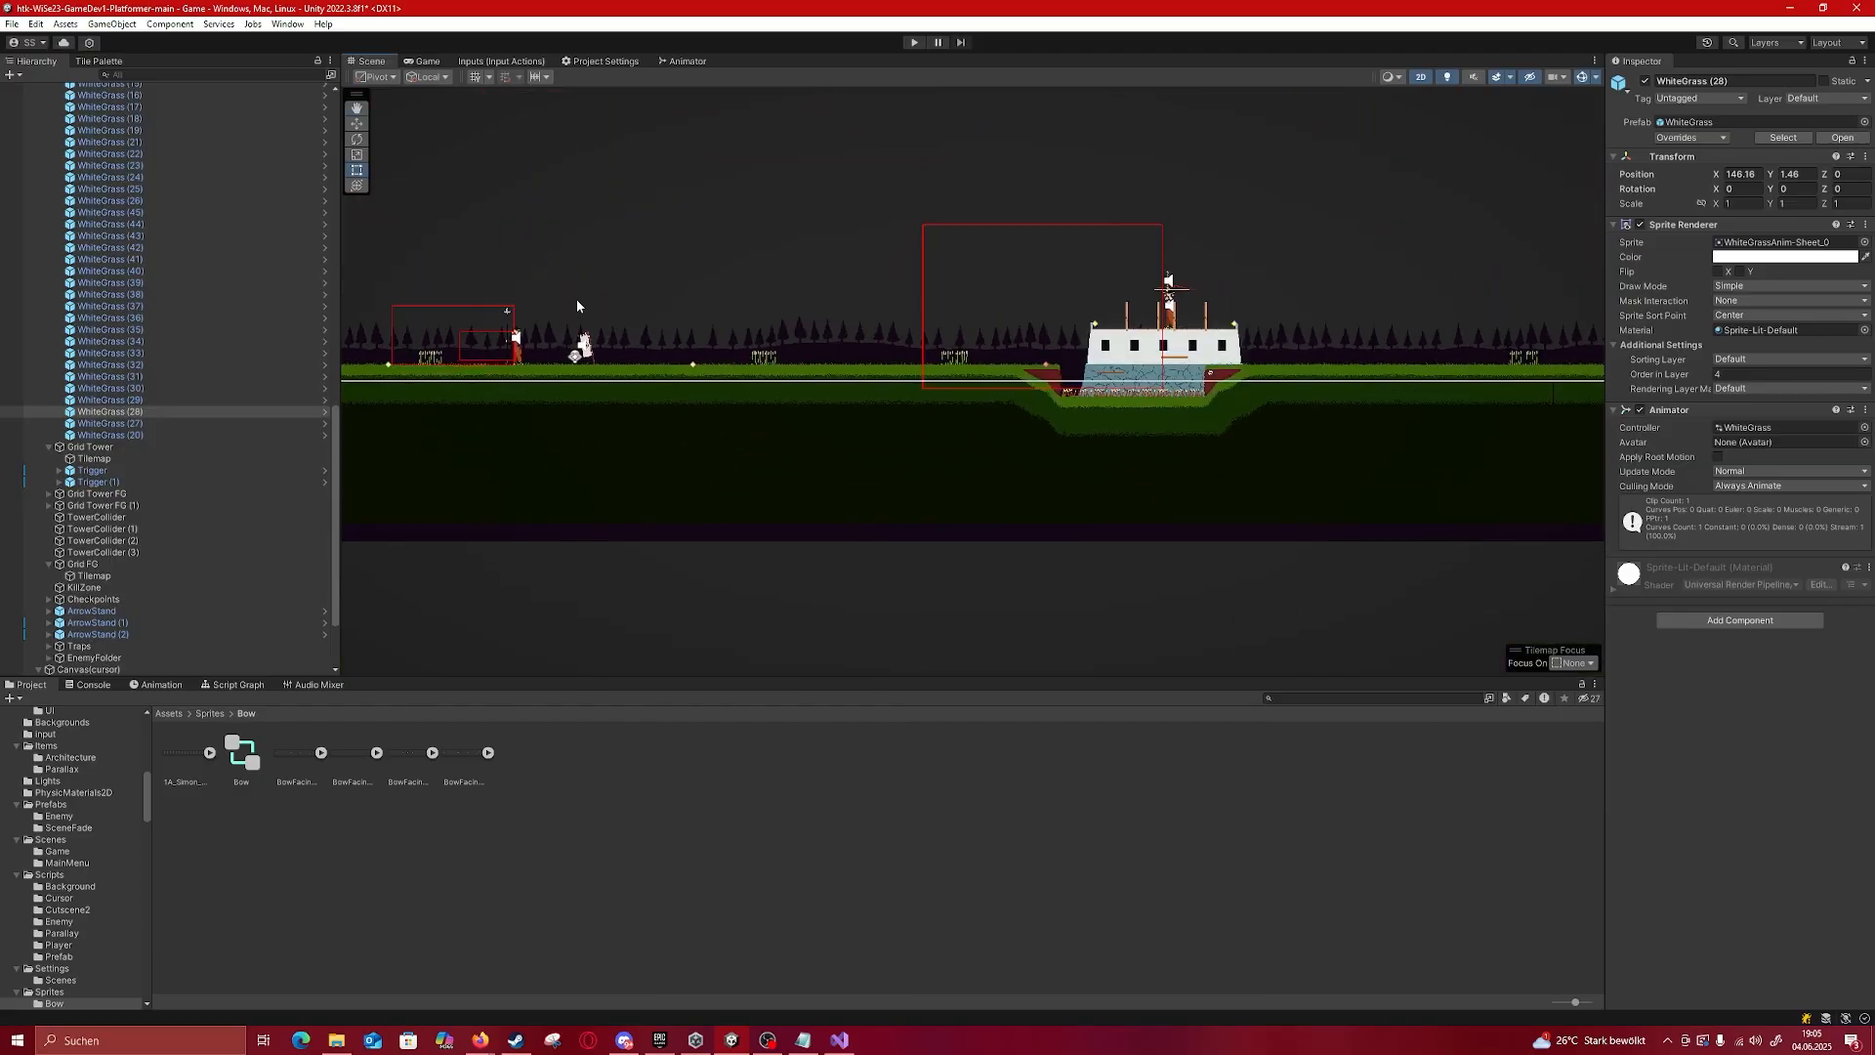
pyautogui.moveTo(1287, 307); pyautogui.dragTo(691, 333, button='middle')
pyautogui.moveTo(1236, 350); pyautogui.dragTo(558, 337, button='middle')
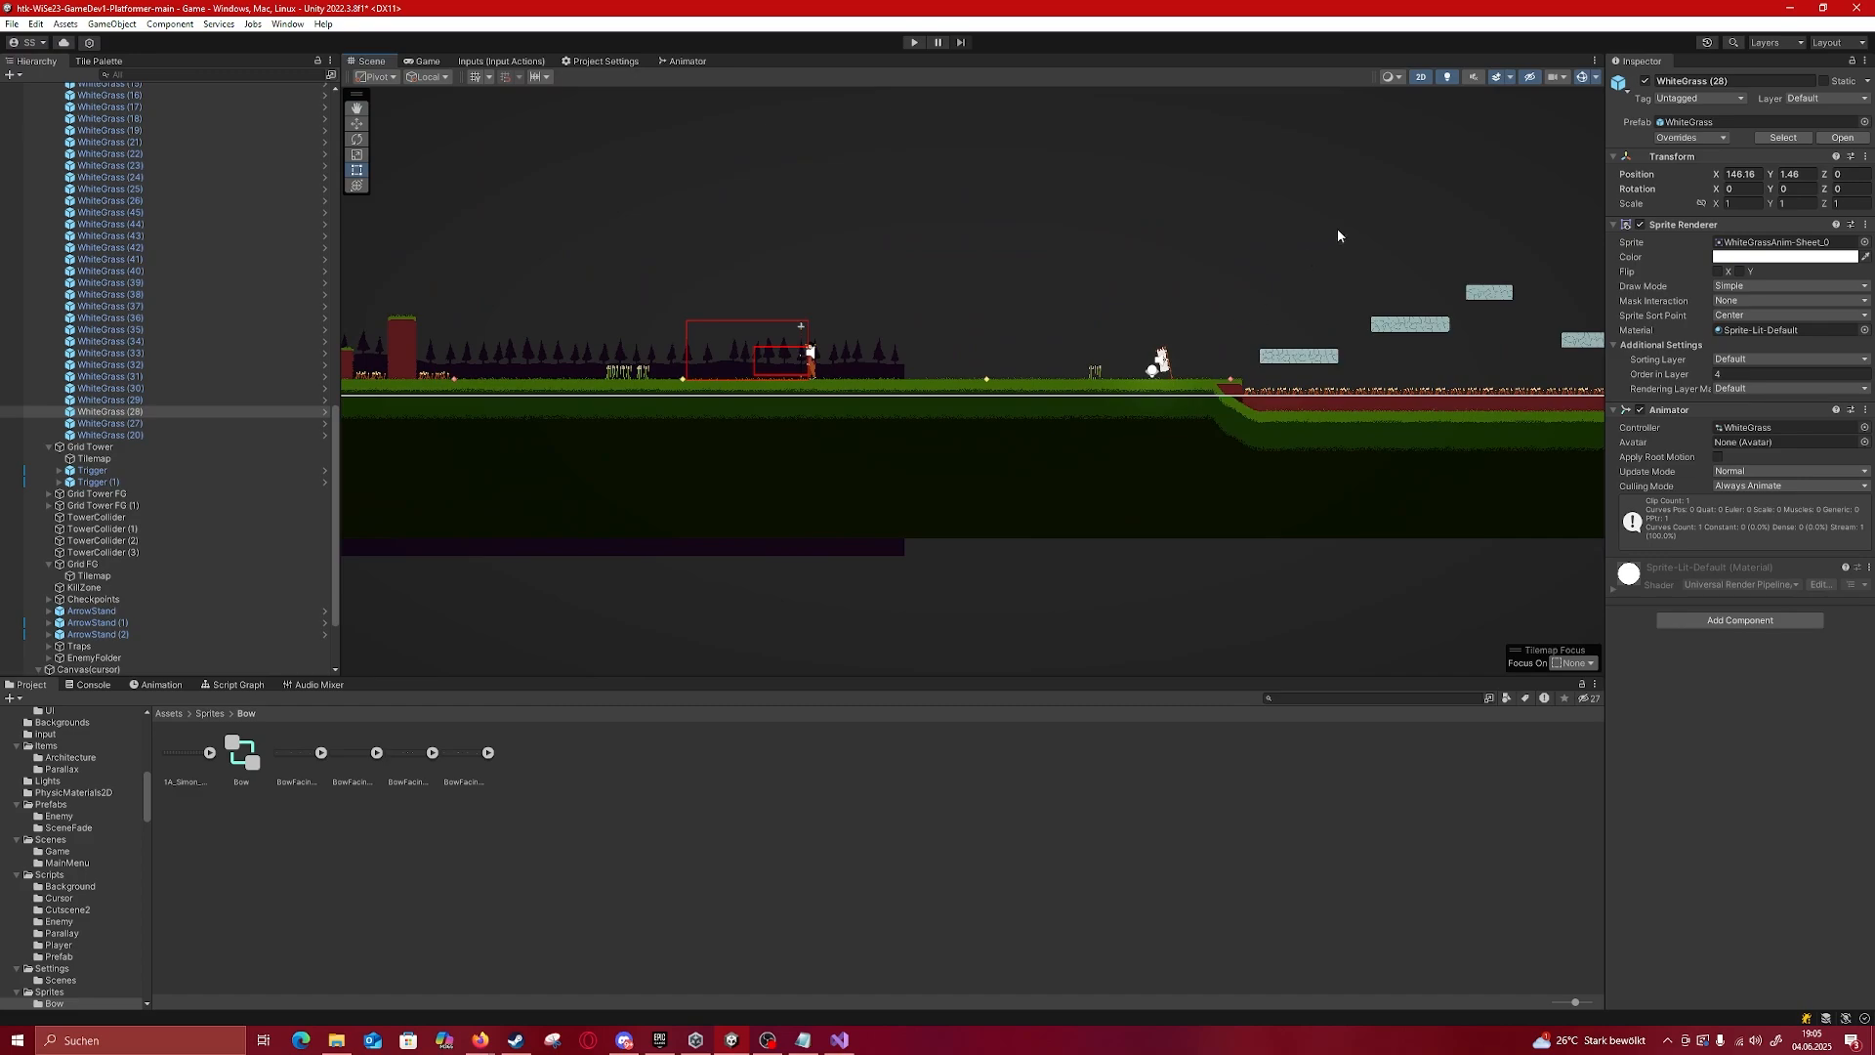
# Step: Look over the floating stone platforms and the enemy standing above the long spiked pit
pyautogui.moveTo(1328, 233); pyautogui.dragTo(1302, 236, button='middle')
pyautogui.scroll(8, 883, 359)
pyautogui.moveTo(1341, 362); pyautogui.dragTo(905, 345, button='middle')
pyautogui.moveTo(1476, 279); pyautogui.dragTo(849, 343, button='middle')
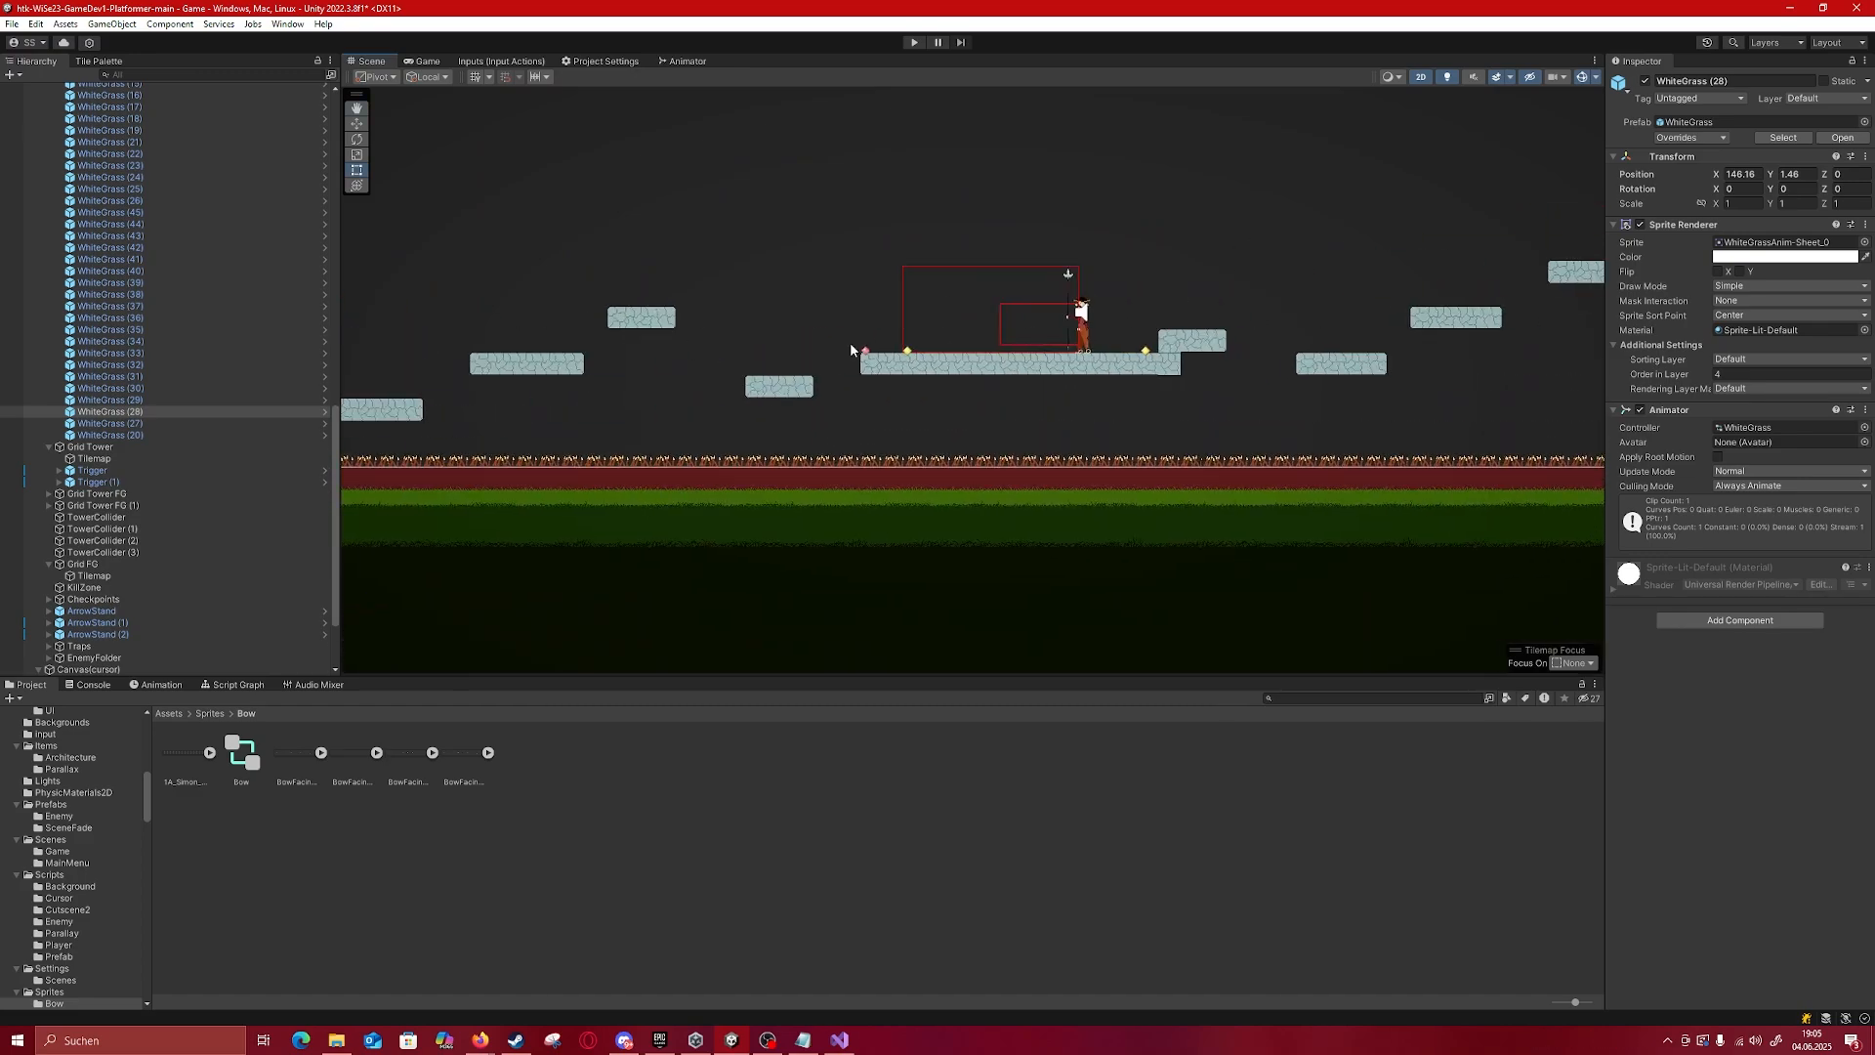
pyautogui.scroll(-6, 986, 324)
pyautogui.moveTo(1372, 295); pyautogui.dragTo(972, 117, button='middle')
# Step: Go to the castle wall at the end of the level and select the EndLevel trigger at its base
pyautogui.scroll(6, 870, 264)
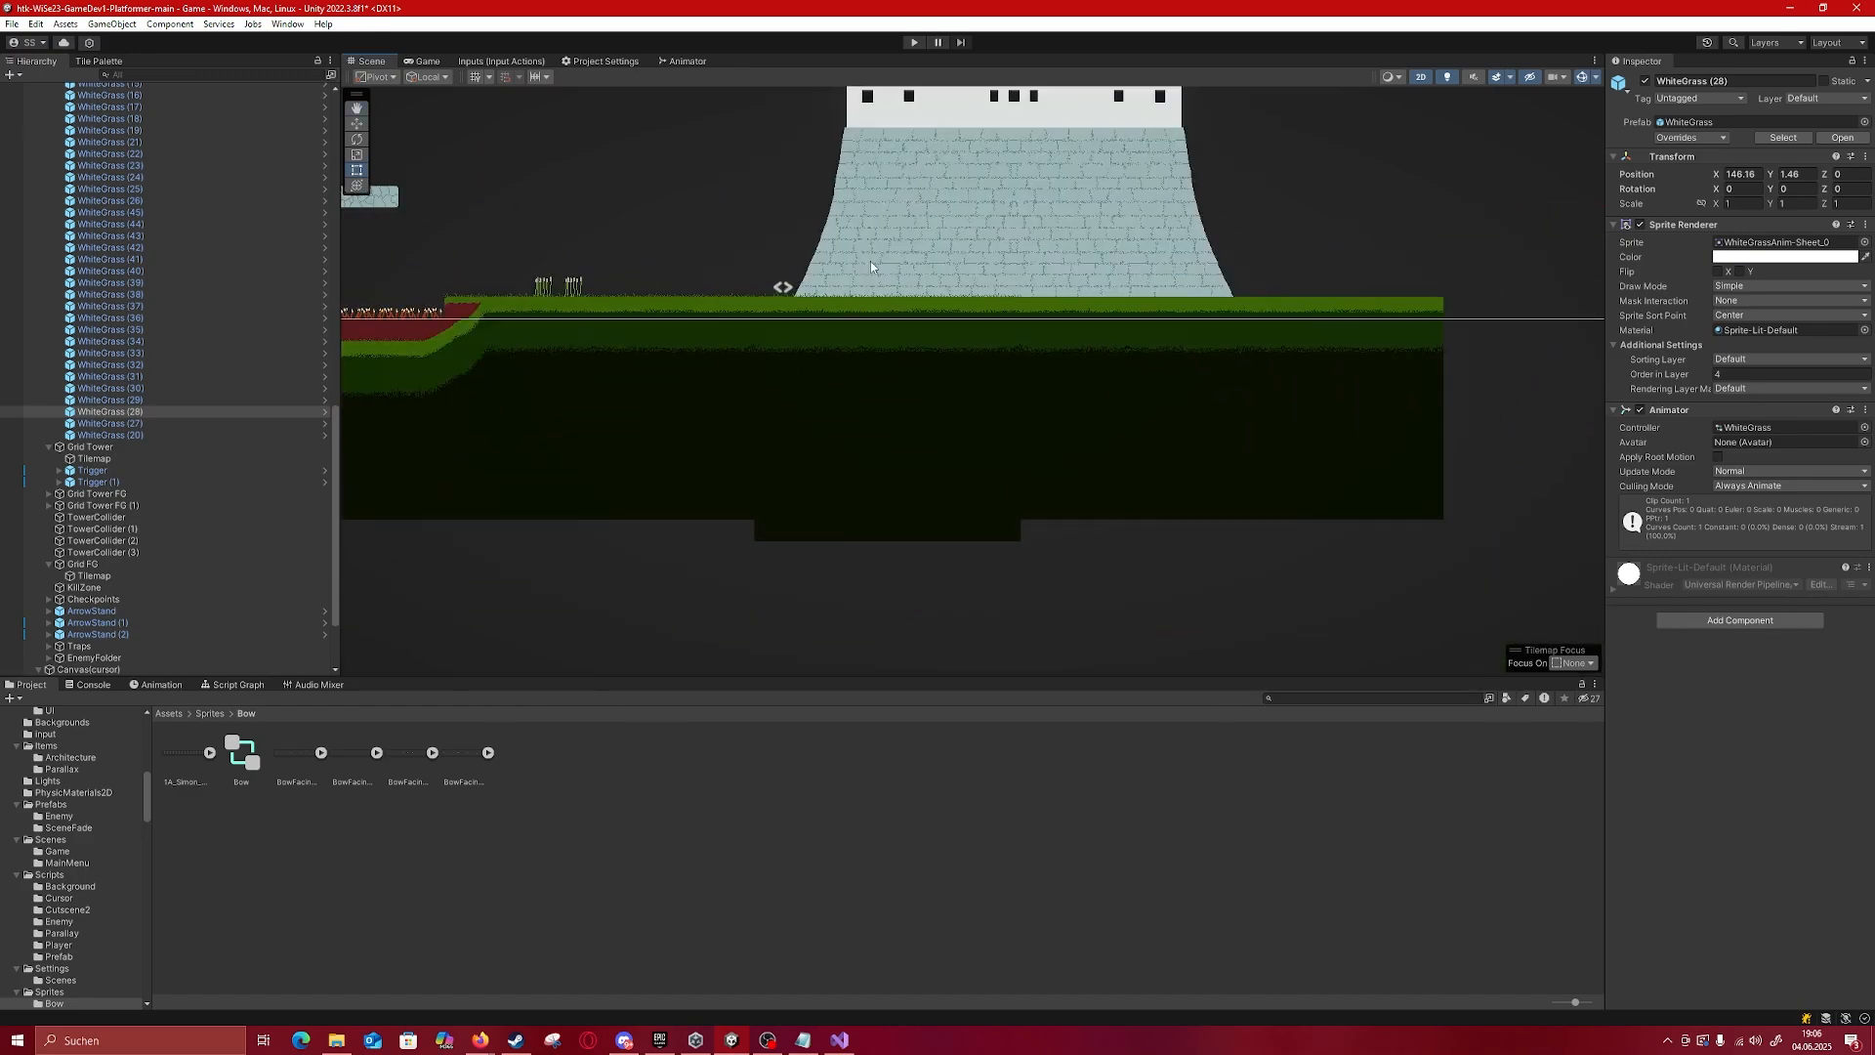
pyautogui.scroll(3, 870, 260)
pyautogui.click(895, 220)
pyautogui.click(894, 221)
pyautogui.moveTo(743, 255); pyautogui.dragTo(870, 318, button='middle')
pyautogui.scroll(5, 870, 319)
pyautogui.click(910, 346)
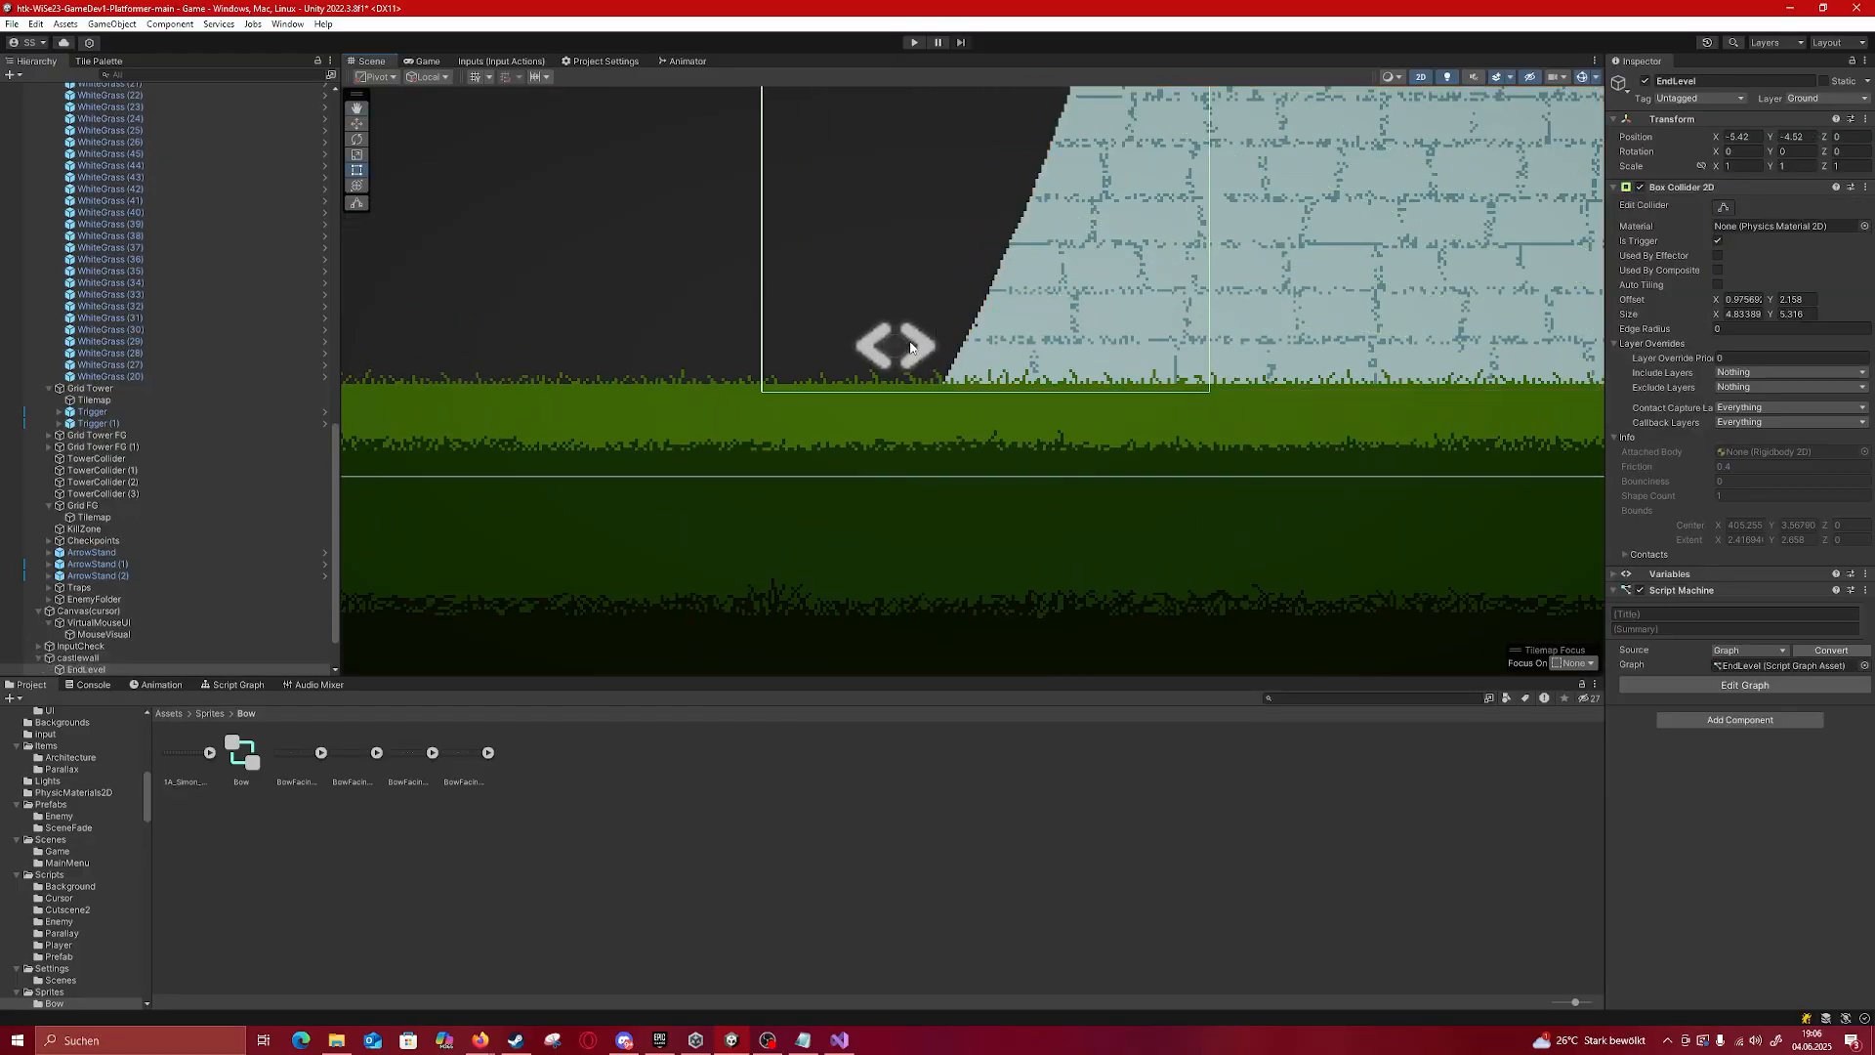
# Step: View the EndLevel trigger area against the castle wall, then go back past the red pillars to the tower over the spiked pit
pyautogui.scroll(-6, 777, 348)
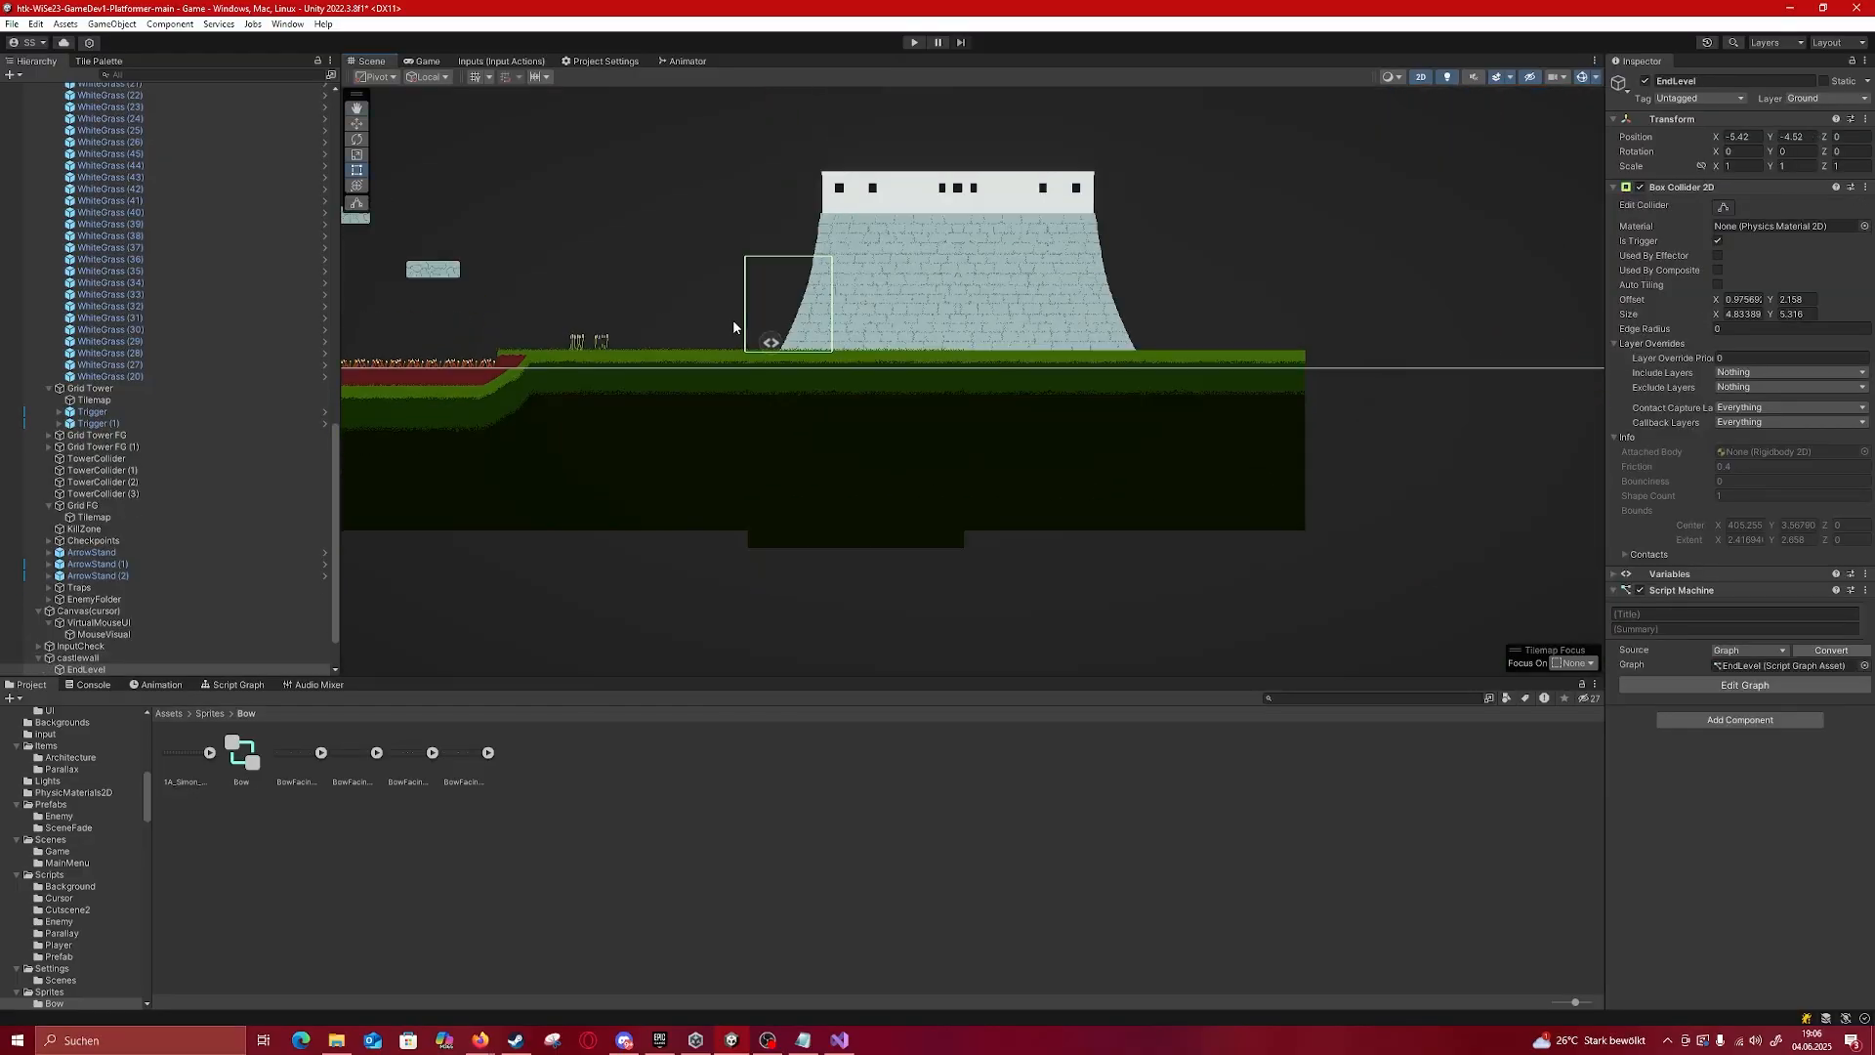
pyautogui.scroll(-1, 627, 313)
pyautogui.moveTo(627, 318); pyautogui.dragTo(1275, 224, button='middle')
pyautogui.scroll(5, 807, 232)
pyautogui.moveTo(806, 233); pyautogui.dragTo(763, 289, button='middle')
pyautogui.scroll(8, 1122, 262)
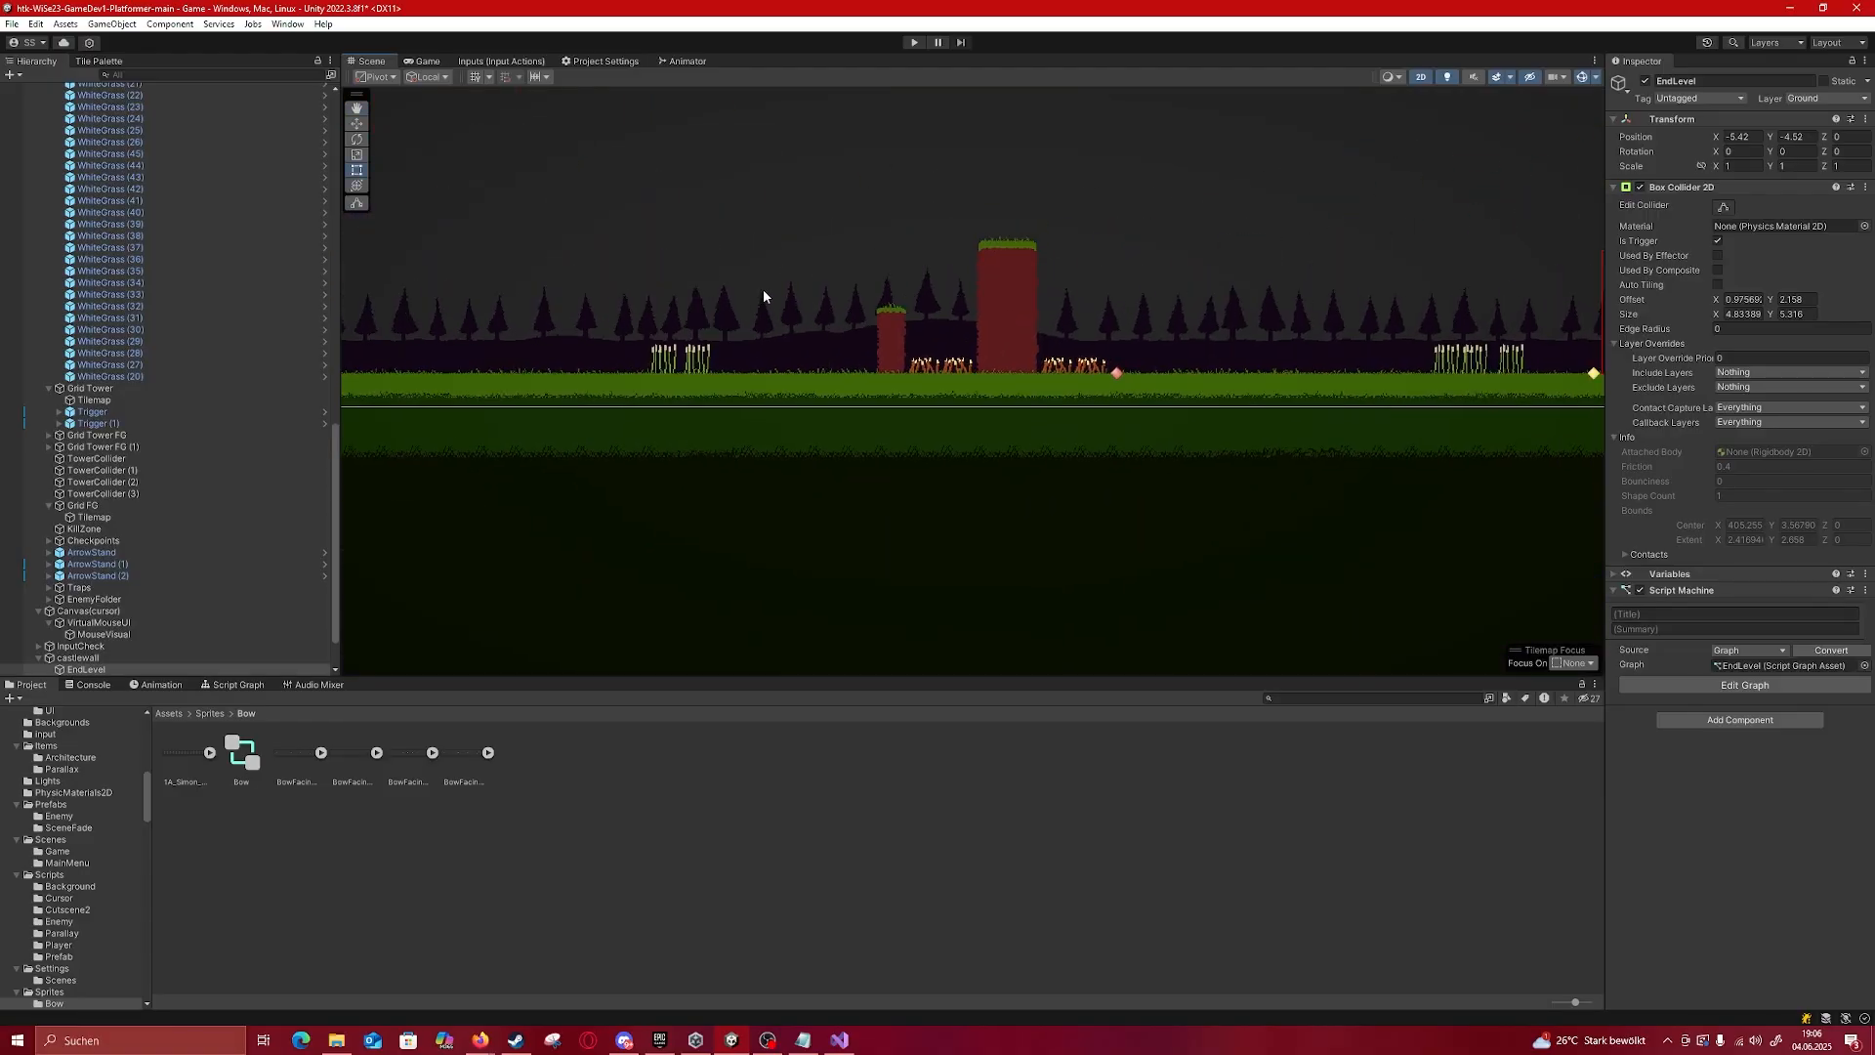
pyautogui.scroll(-7, 764, 289)
pyautogui.moveTo(488, 274); pyautogui.dragTo(1033, 261, button='middle')
pyautogui.scroll(4, 700, 268)
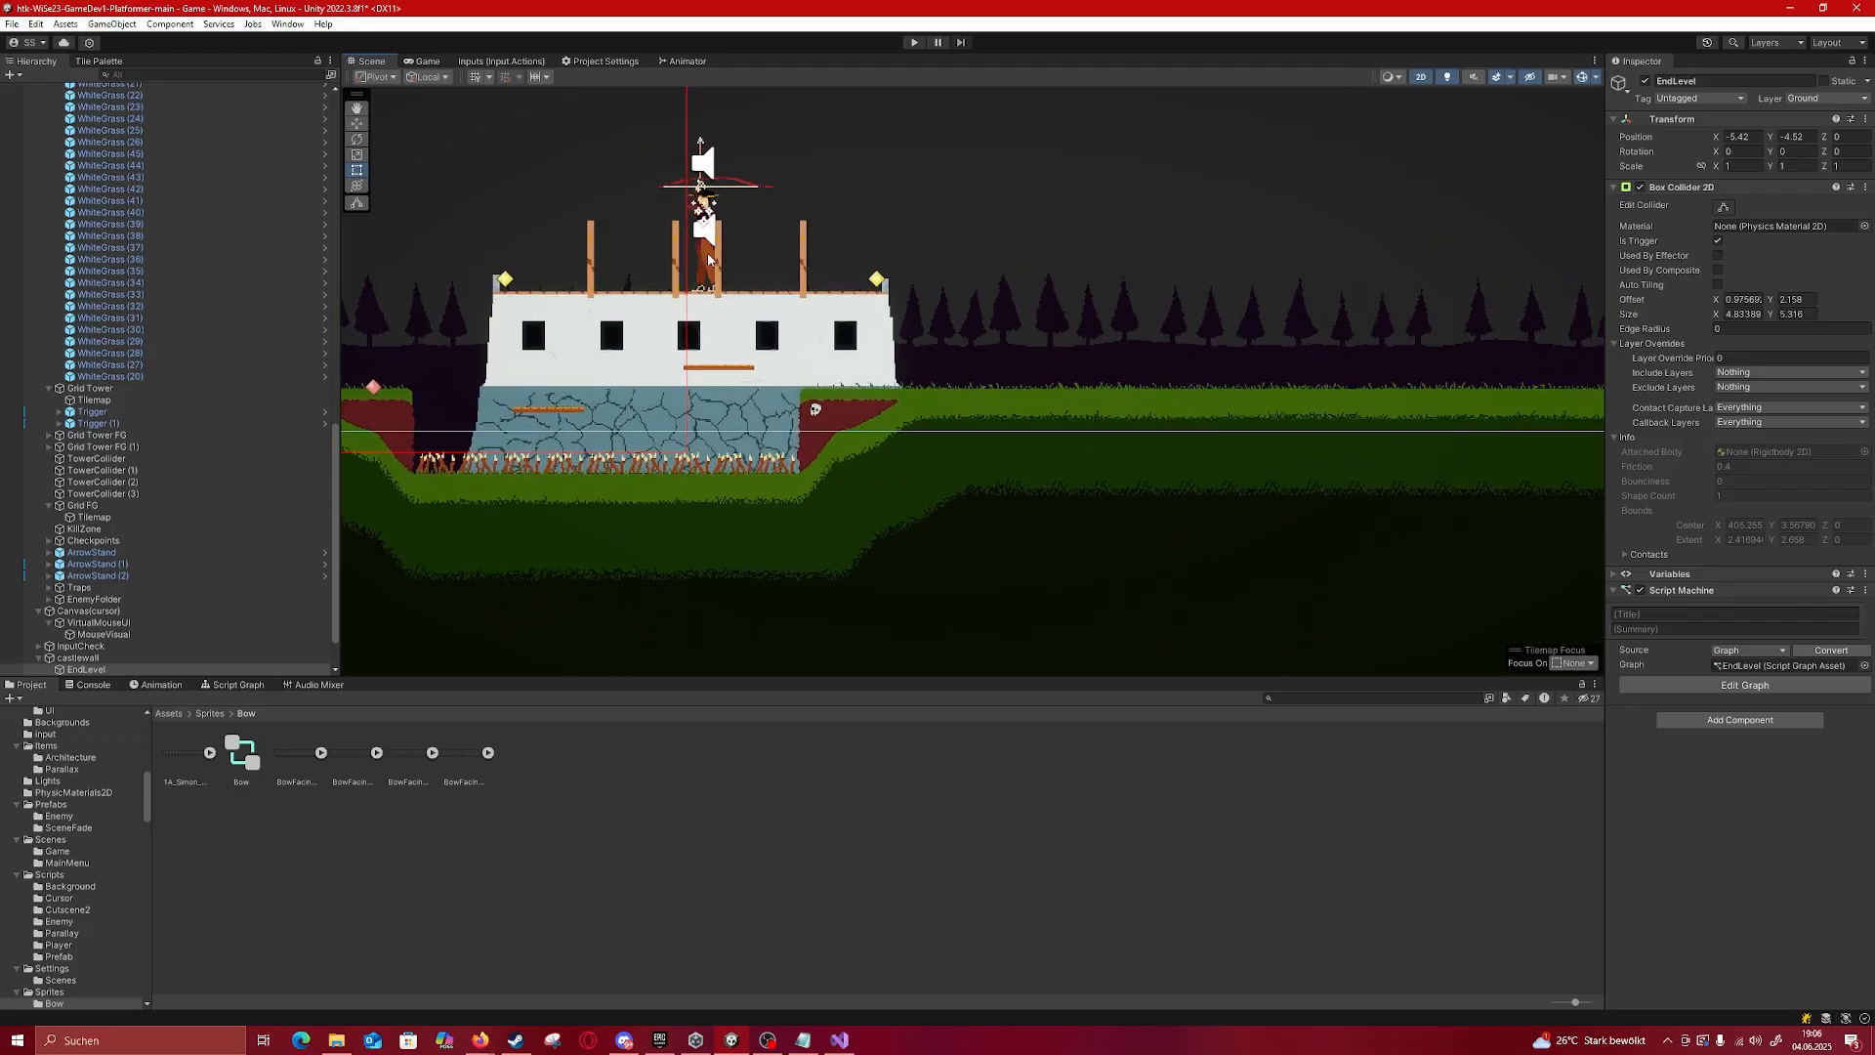
# Step: Select the BowPatrol (3) enemy on the tower roof and examine it together with the tower's upper part
pyautogui.click(710, 225)
pyautogui.click(709, 224)
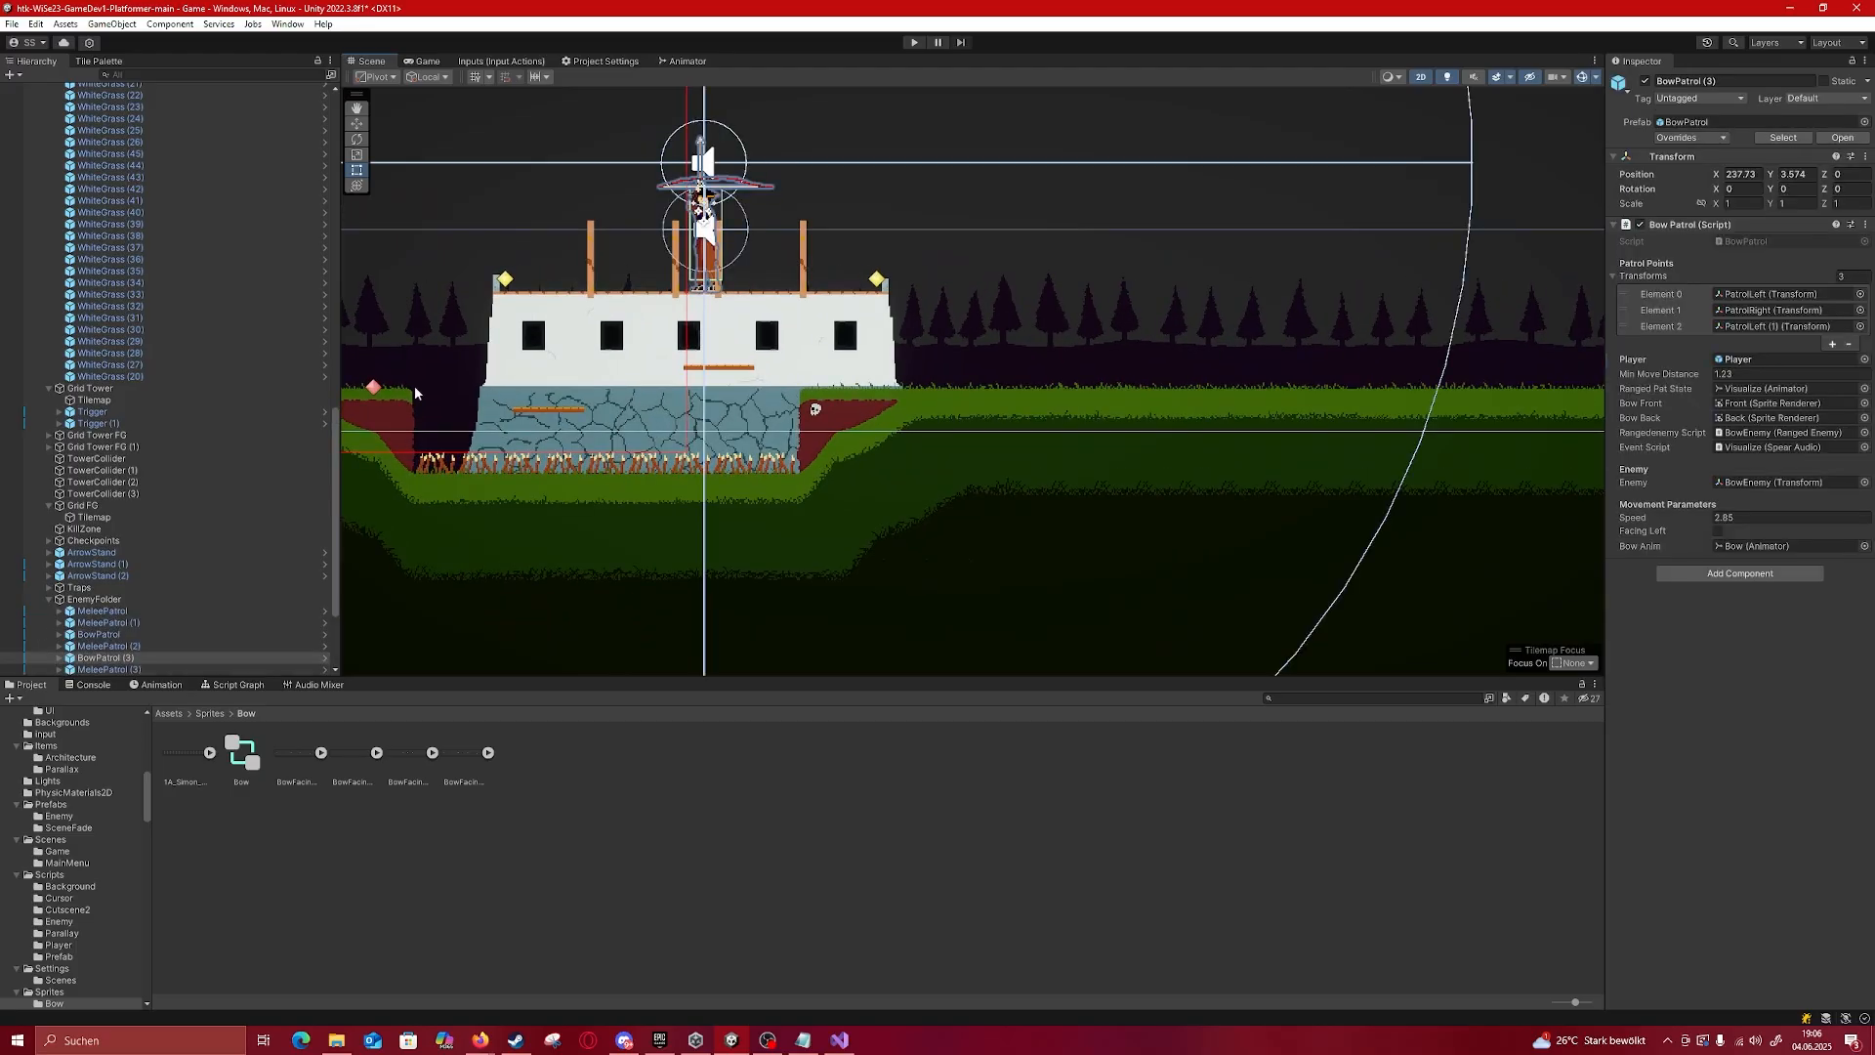
pyautogui.scroll(5, 547, 313)
pyautogui.moveTo(496, 345); pyautogui.dragTo(523, 441, button='middle')
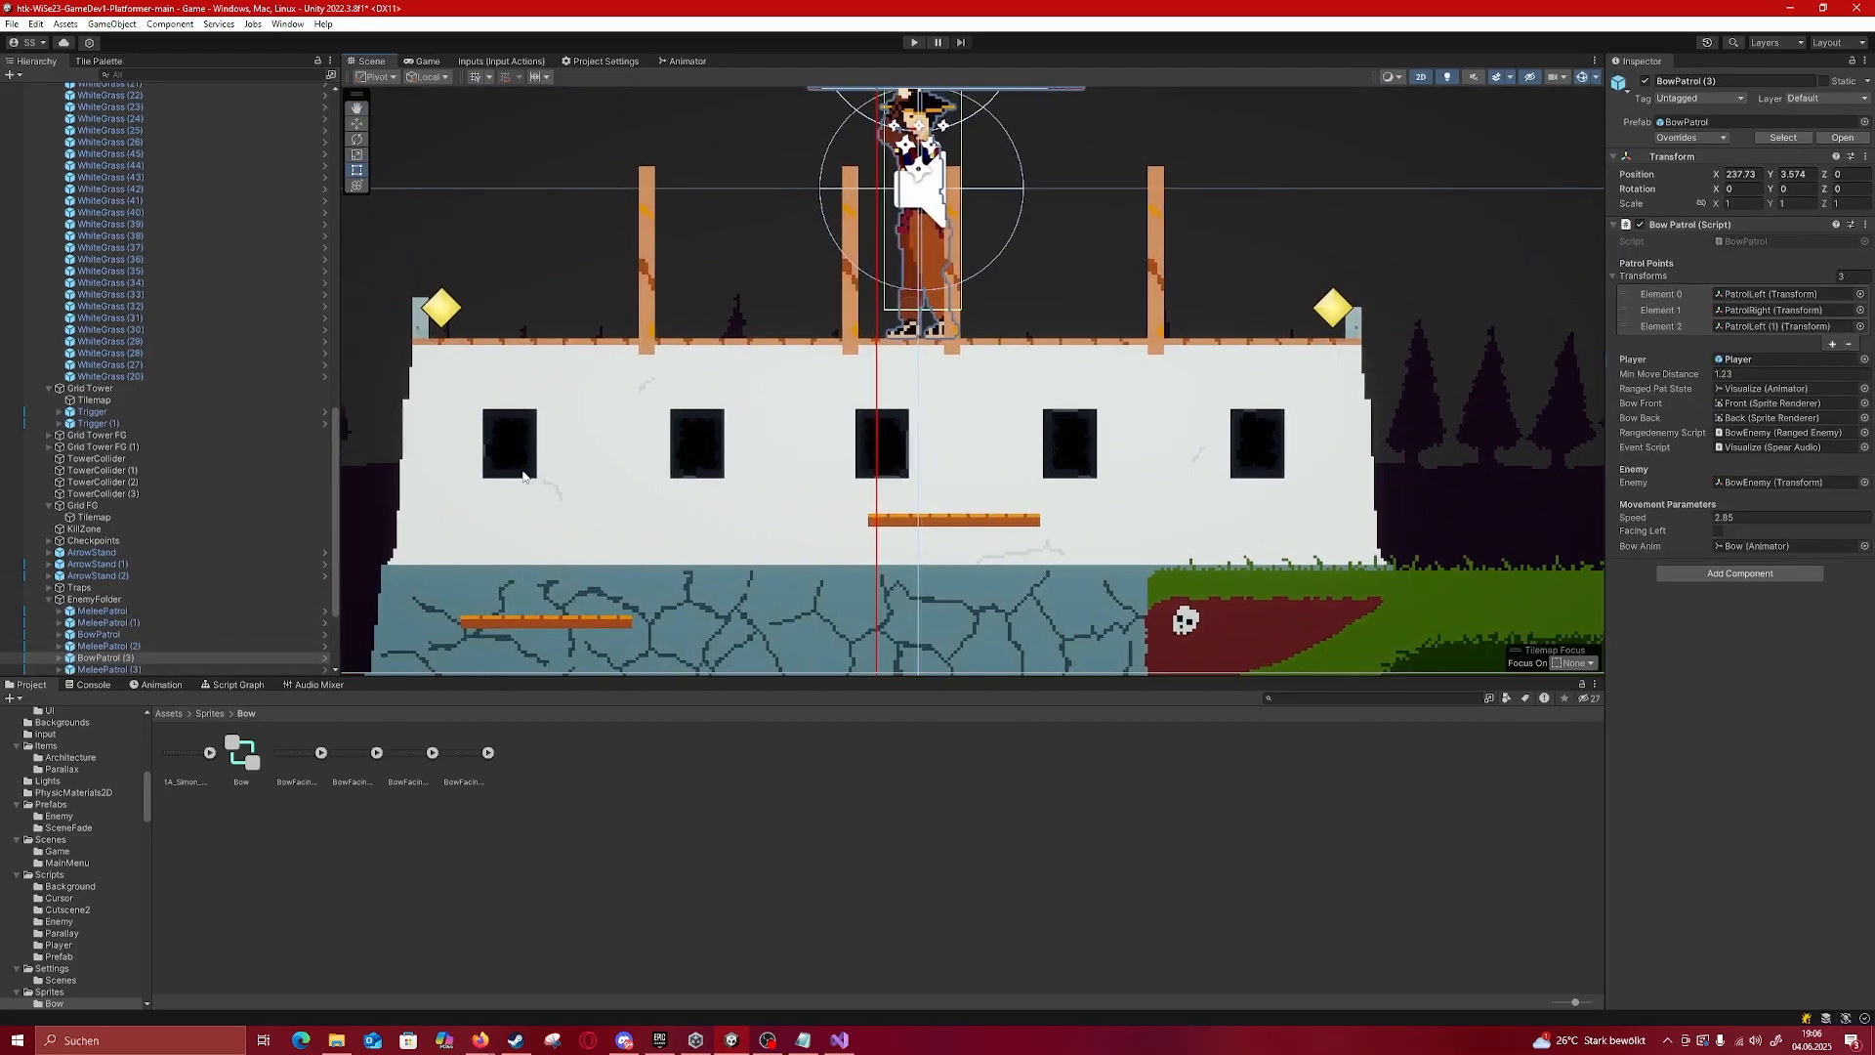
# Step: Expand BowPatrol (3) and inspect its child points PatrolLeft, PatrolLeft (1) and PatrolRight on the tower roof
pyautogui.click(60, 658)
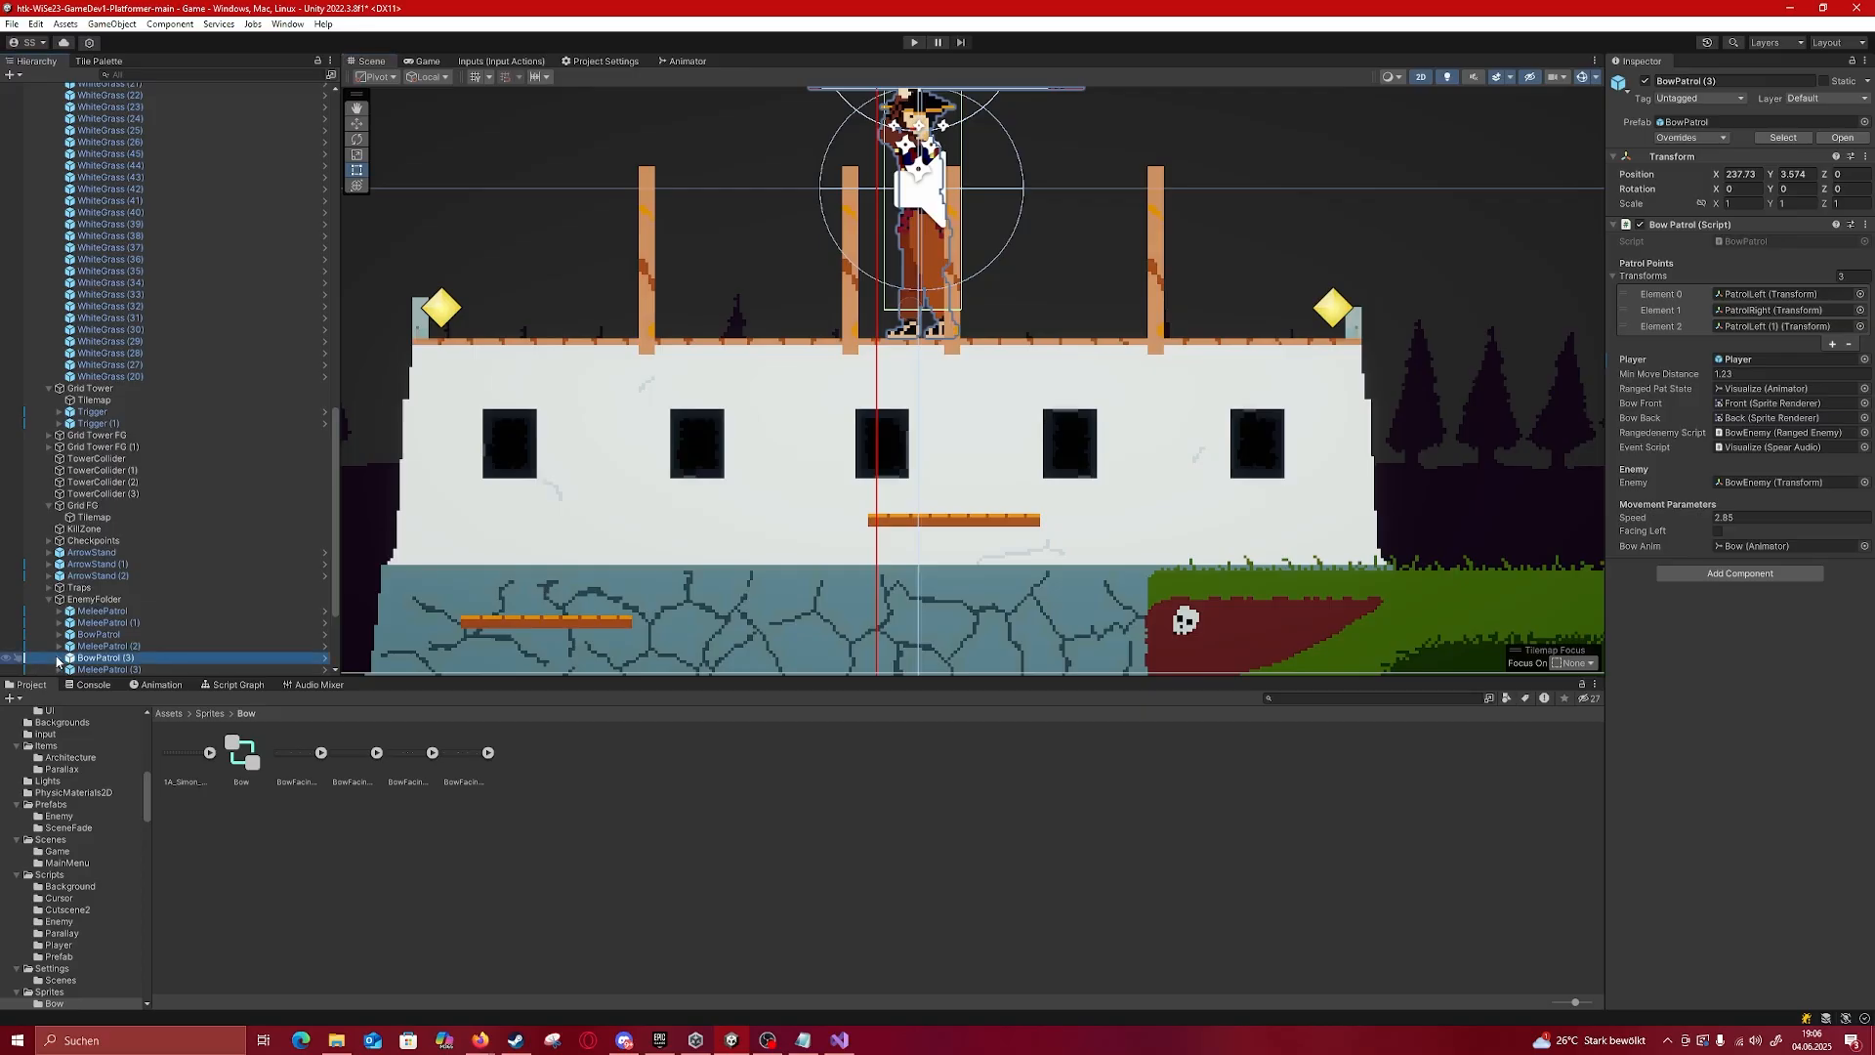
pyautogui.scroll(-5, 117, 546)
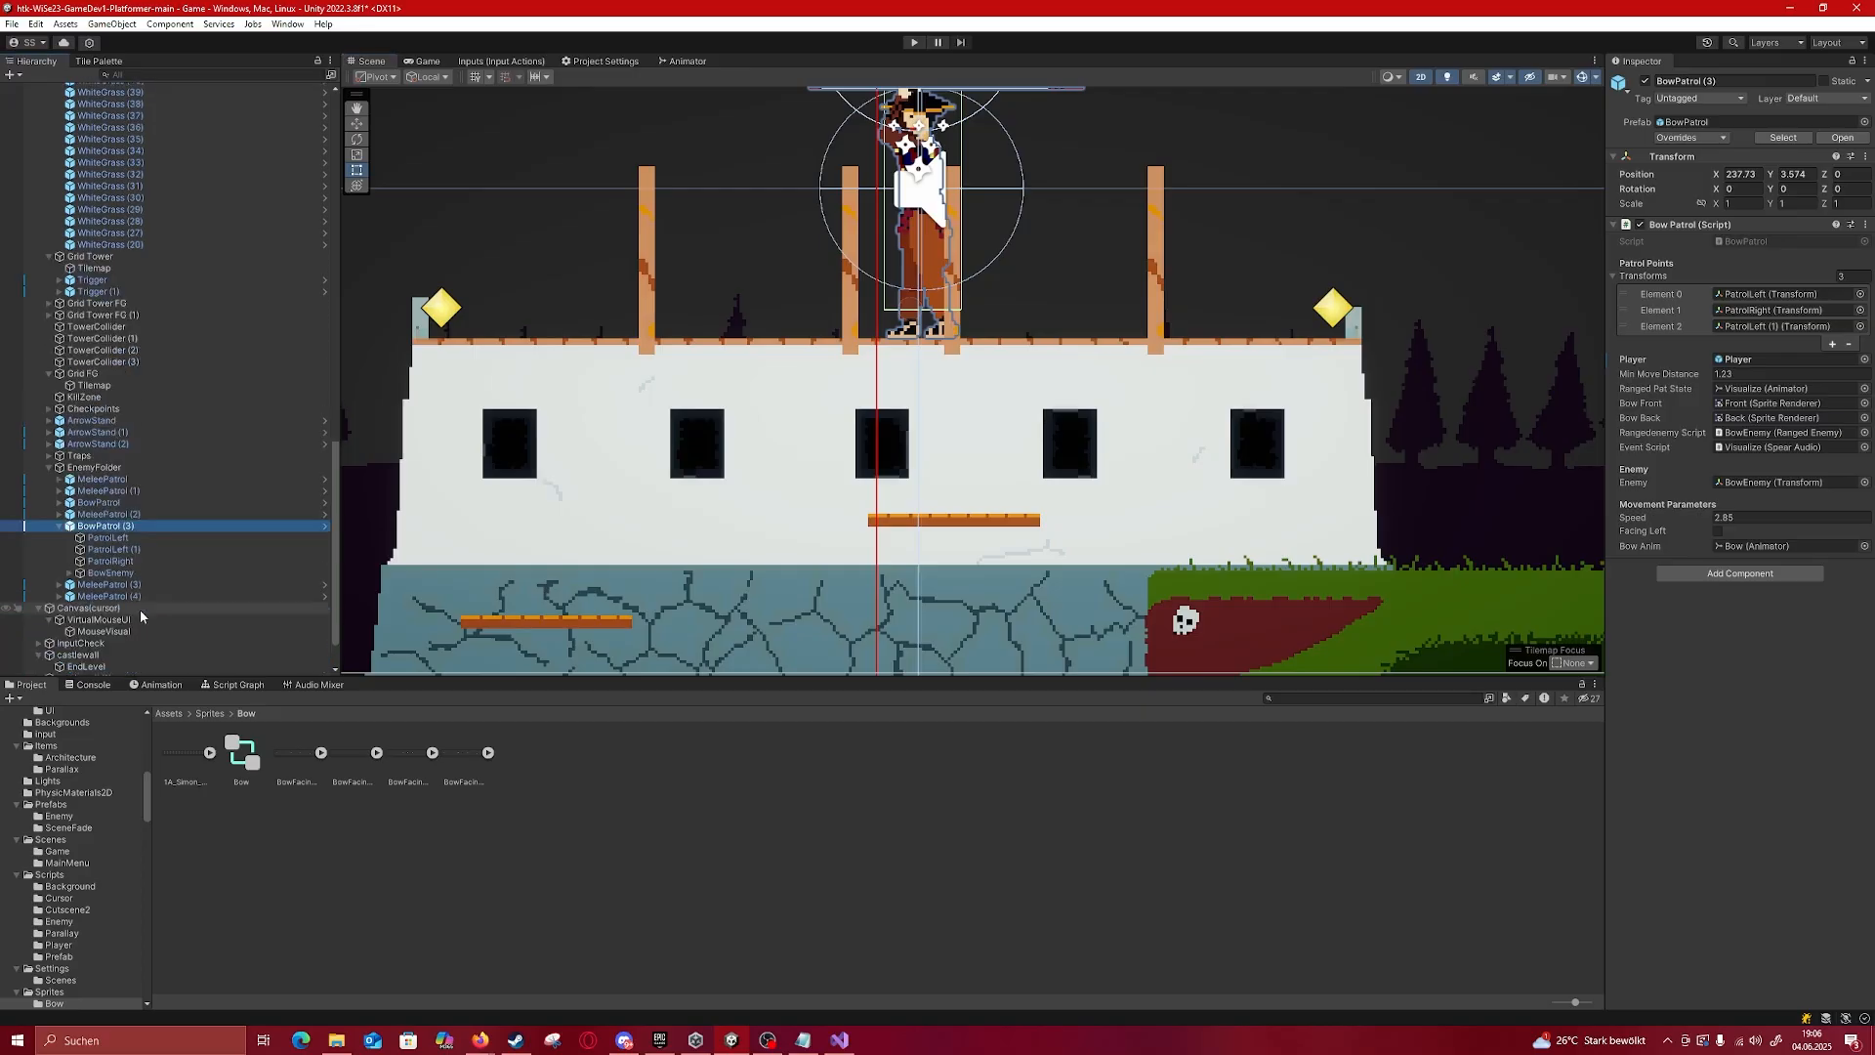
pyautogui.click(135, 529)
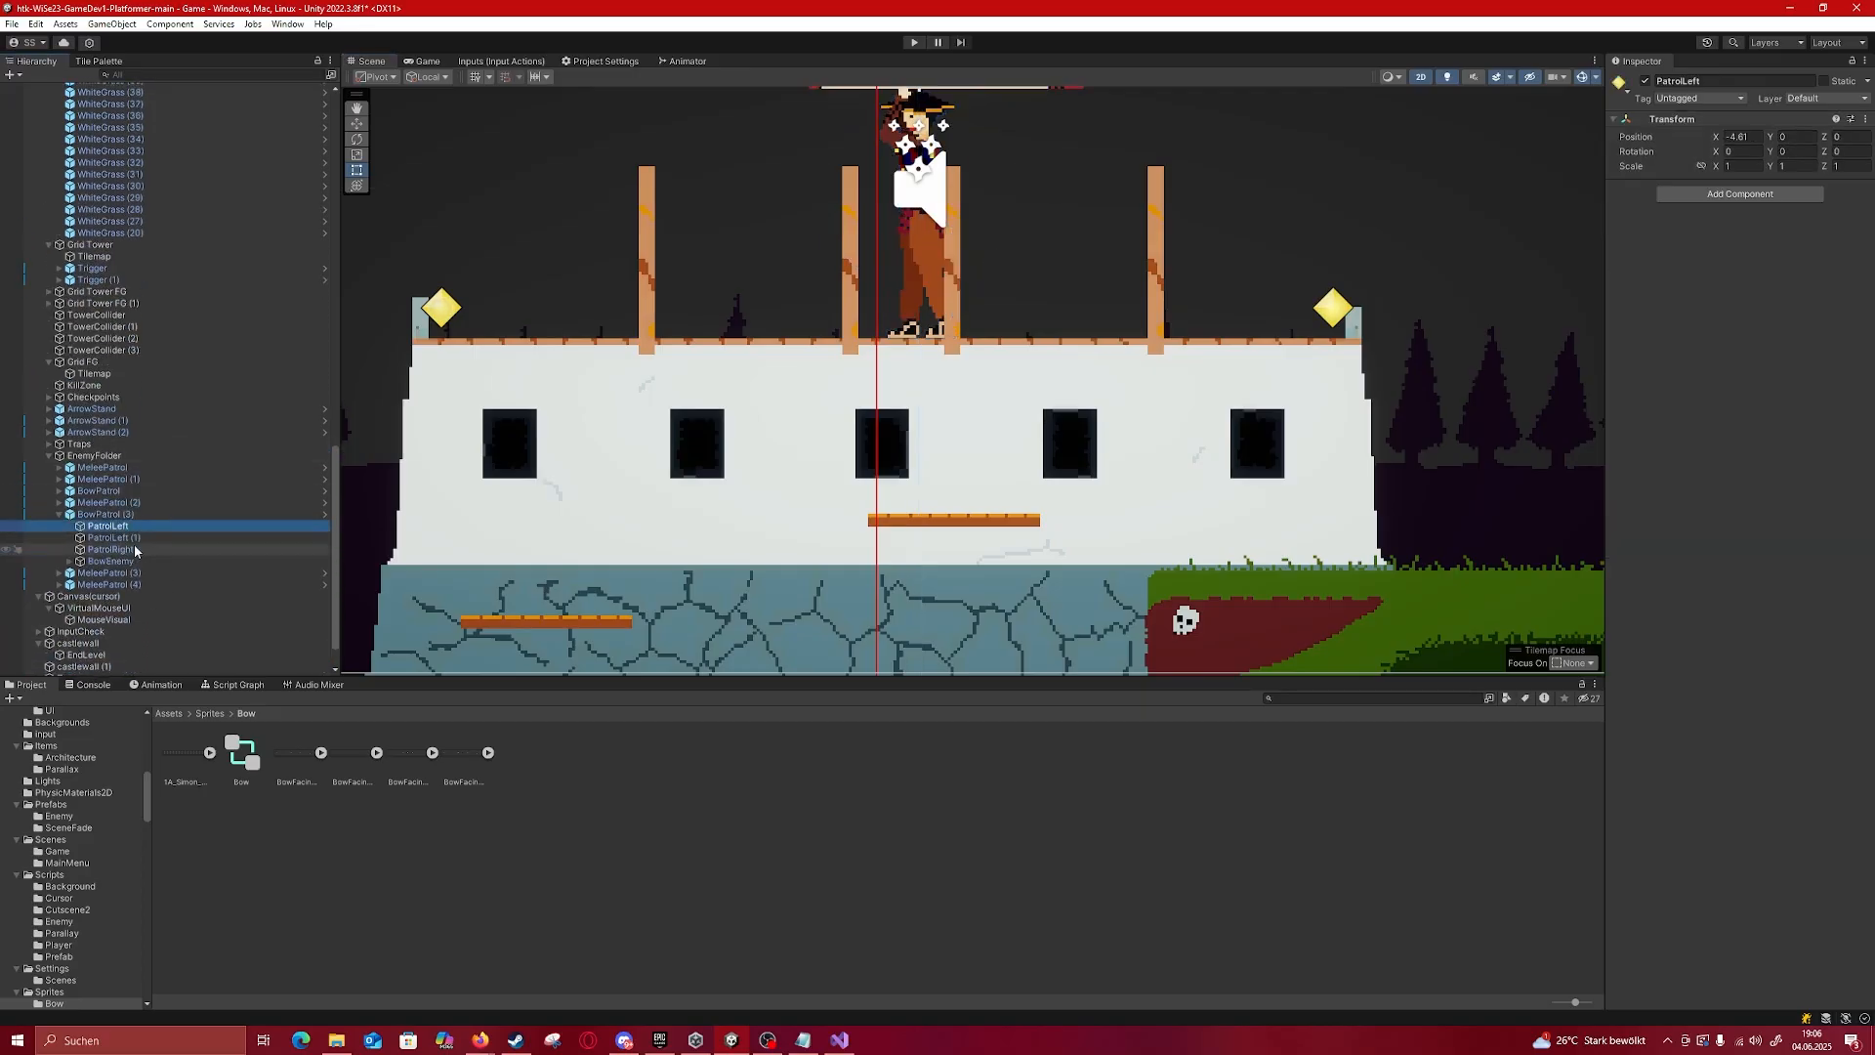
pyautogui.click(441, 299)
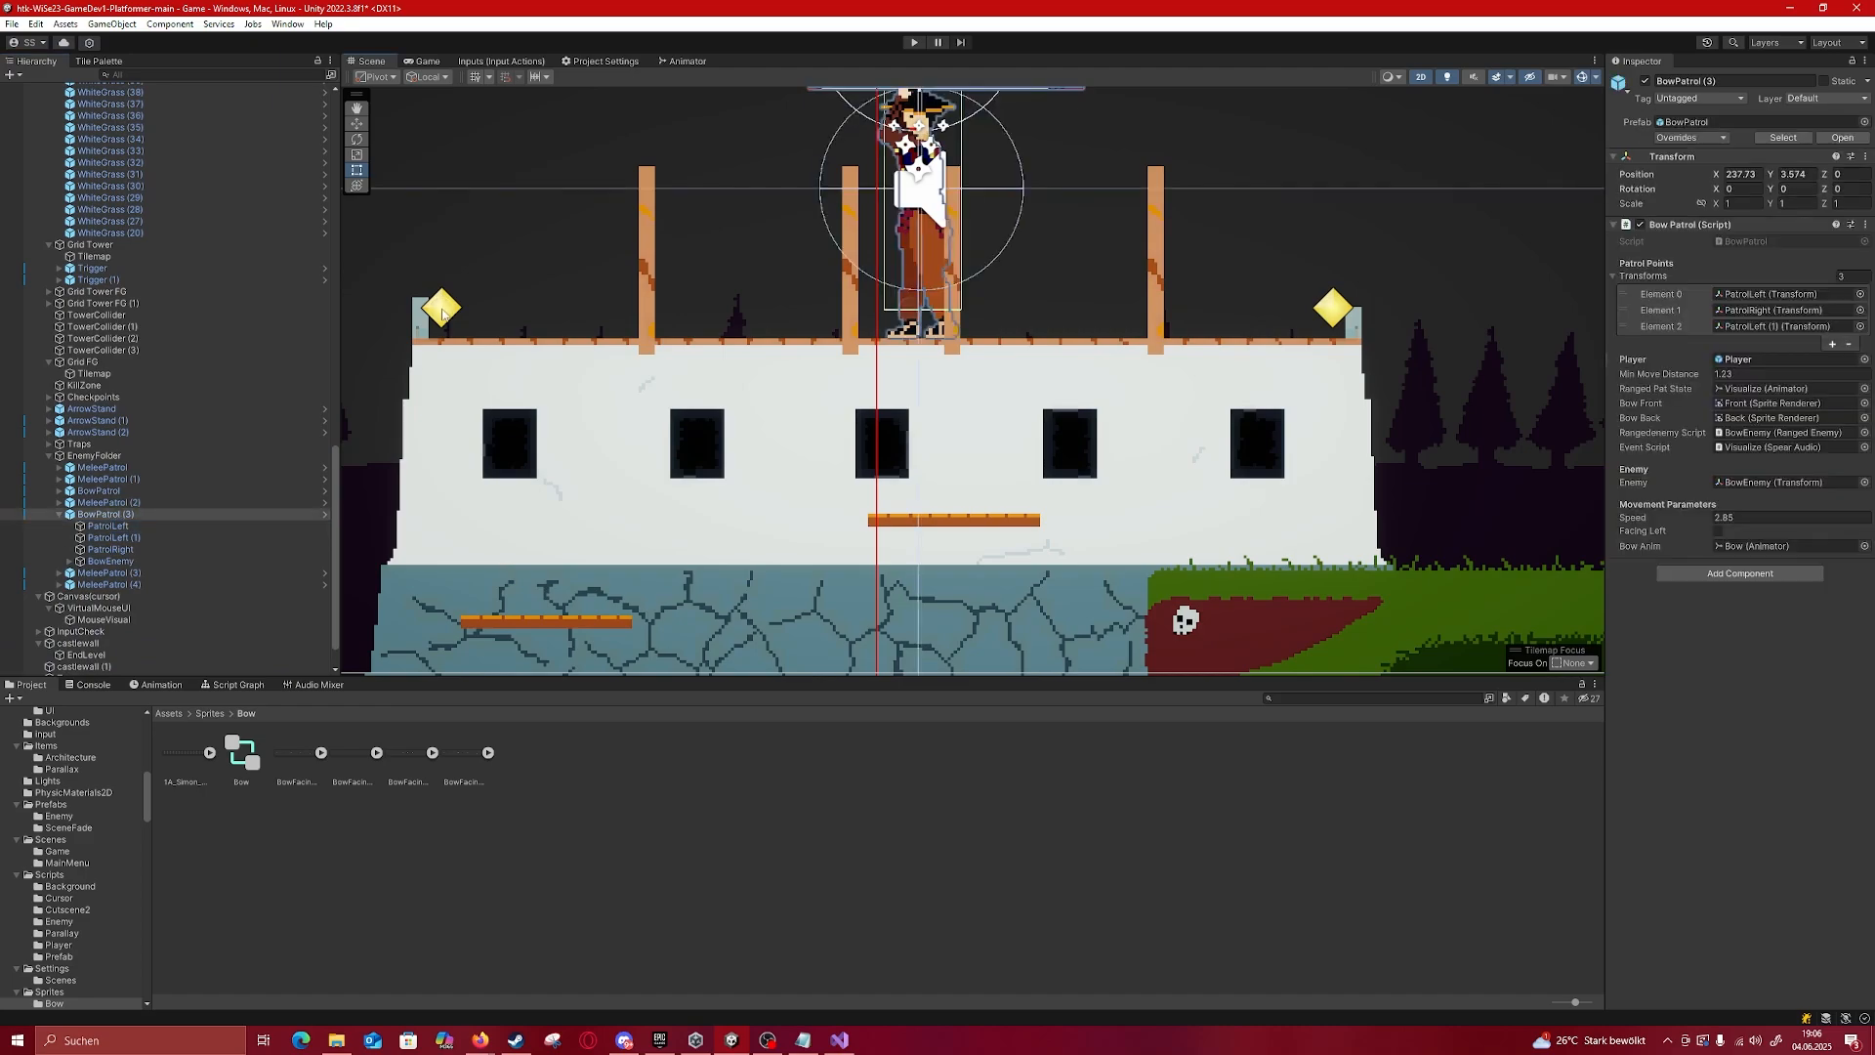
pyautogui.click(446, 311)
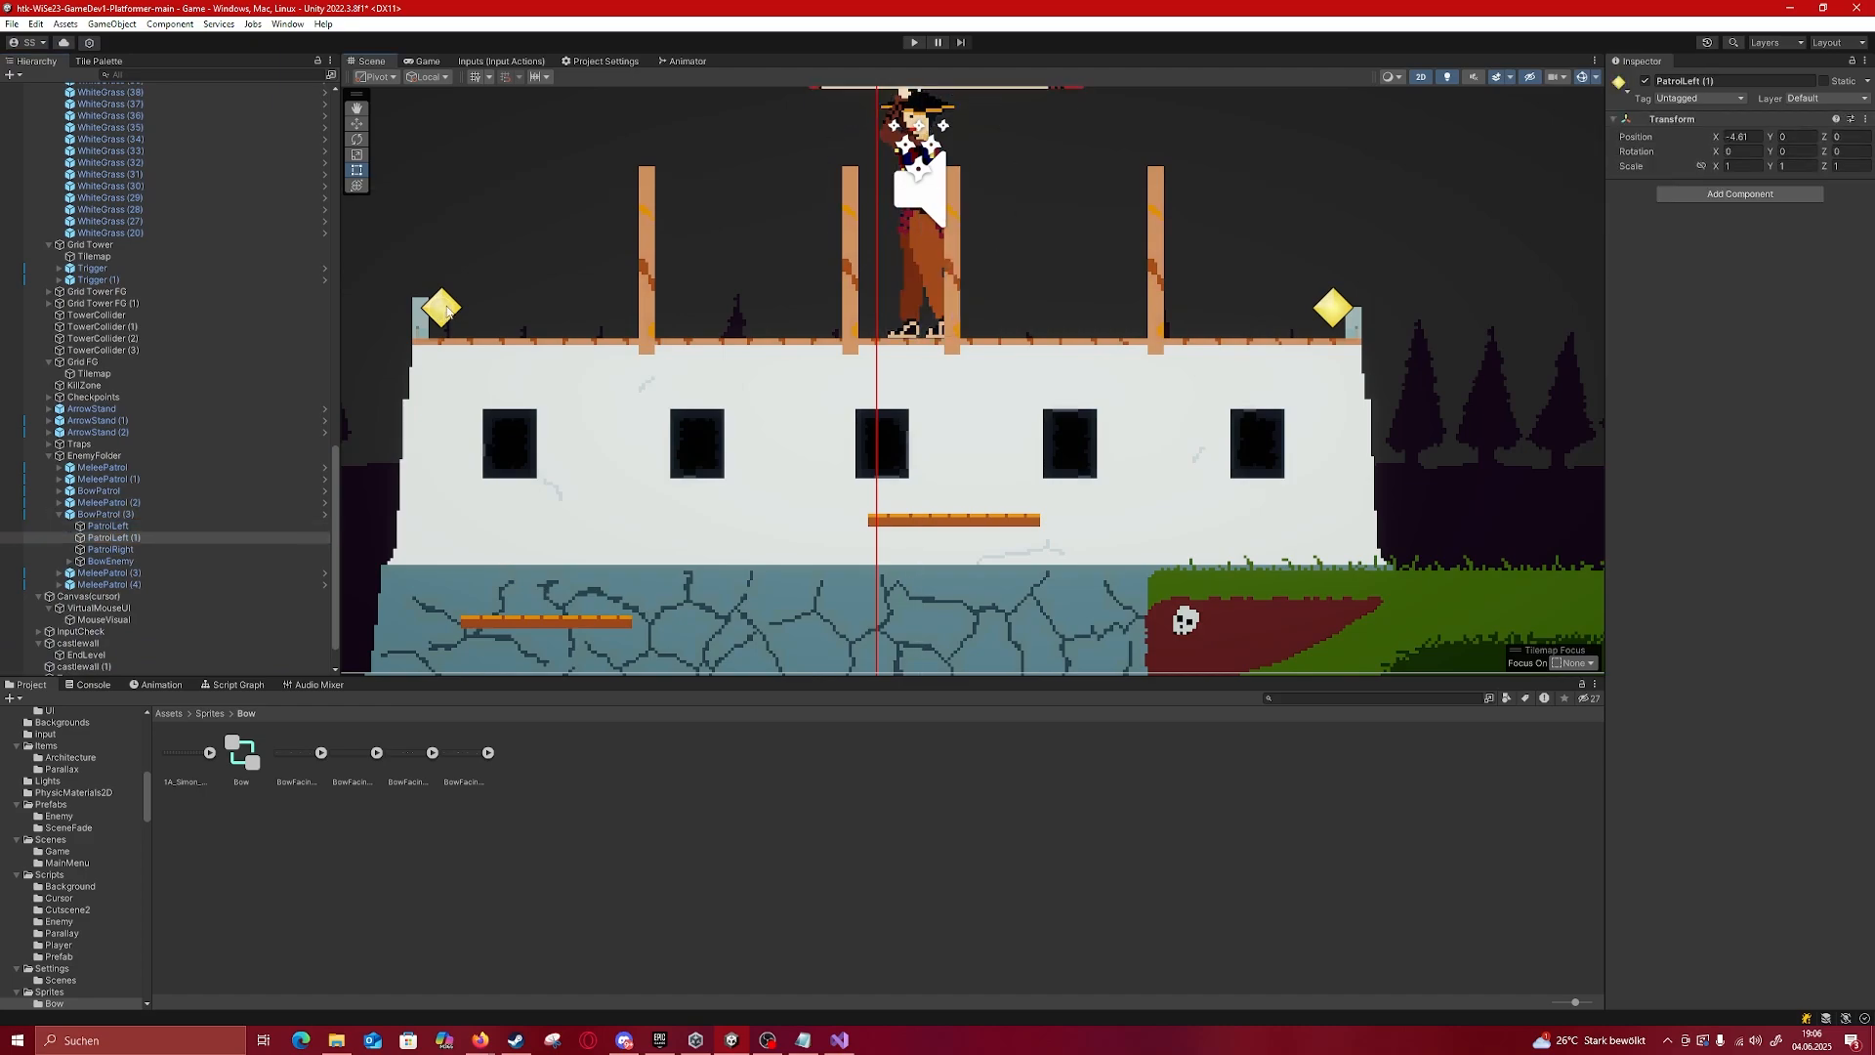
pyautogui.click(357, 123)
pyautogui.click(176, 525)
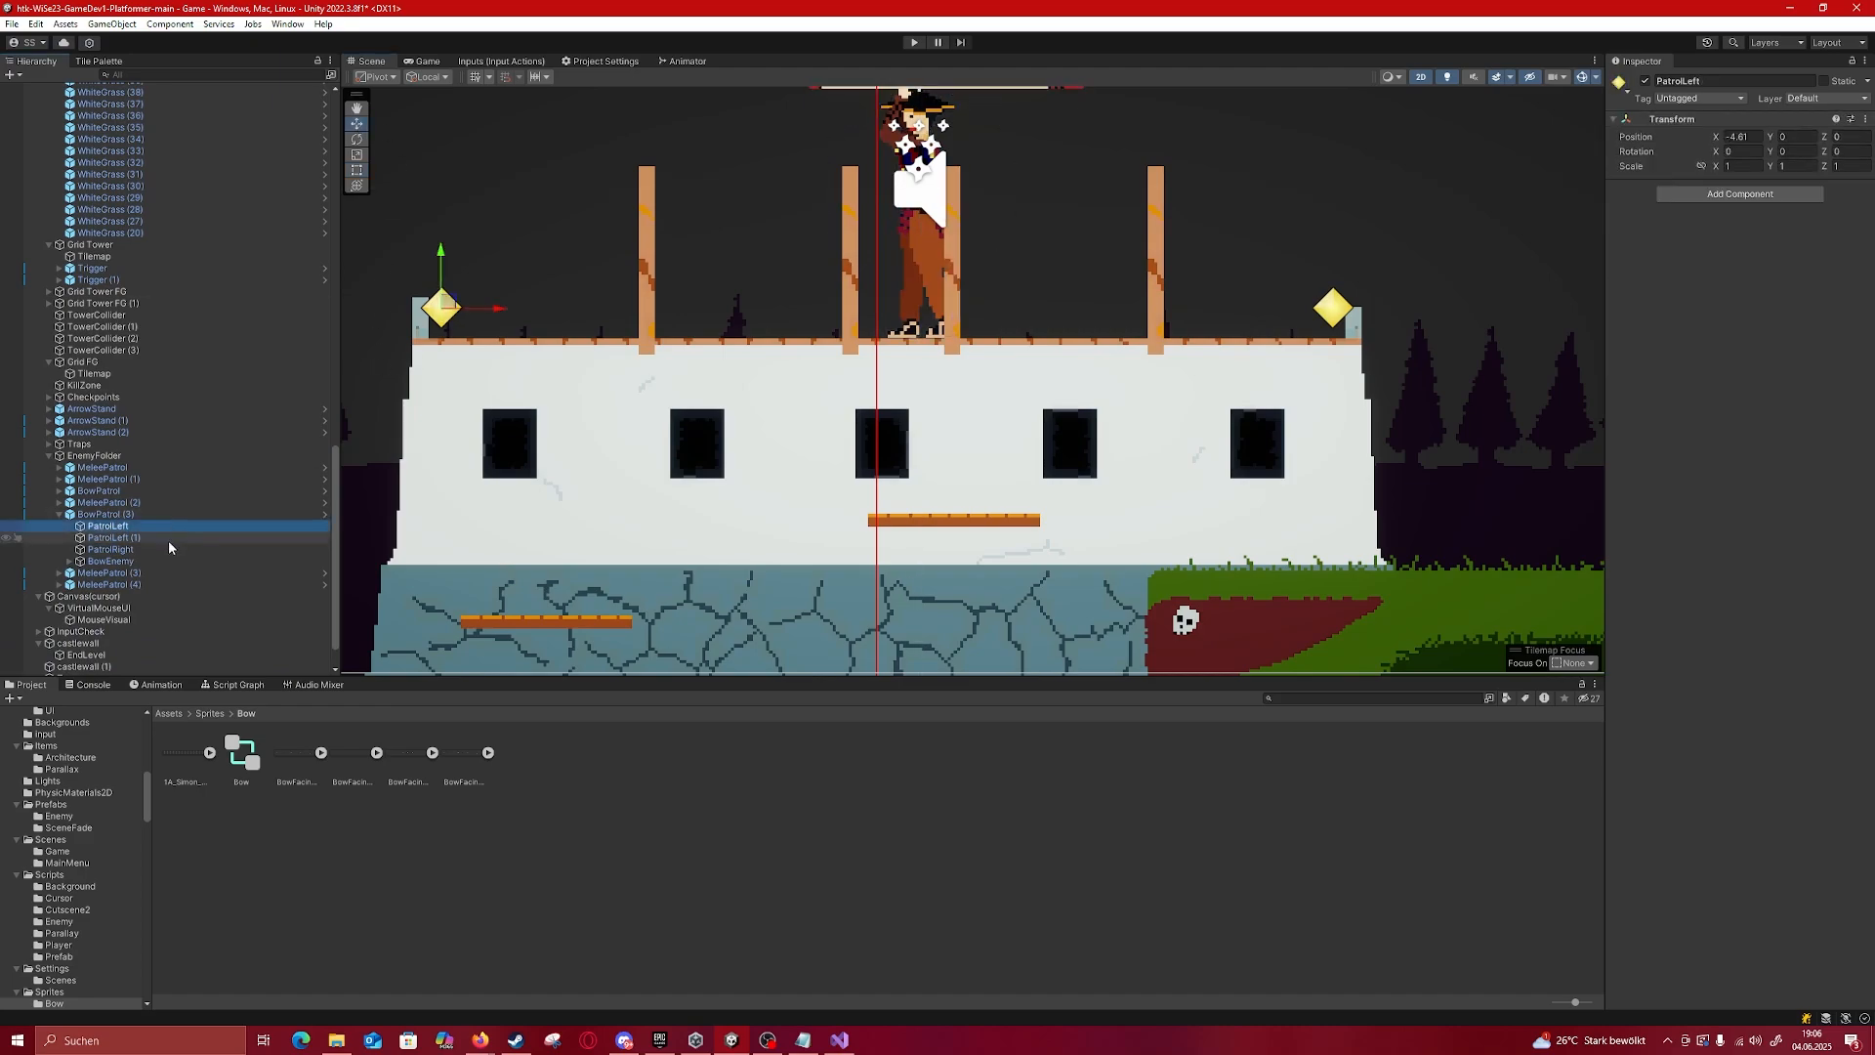
pyautogui.click(166, 551)
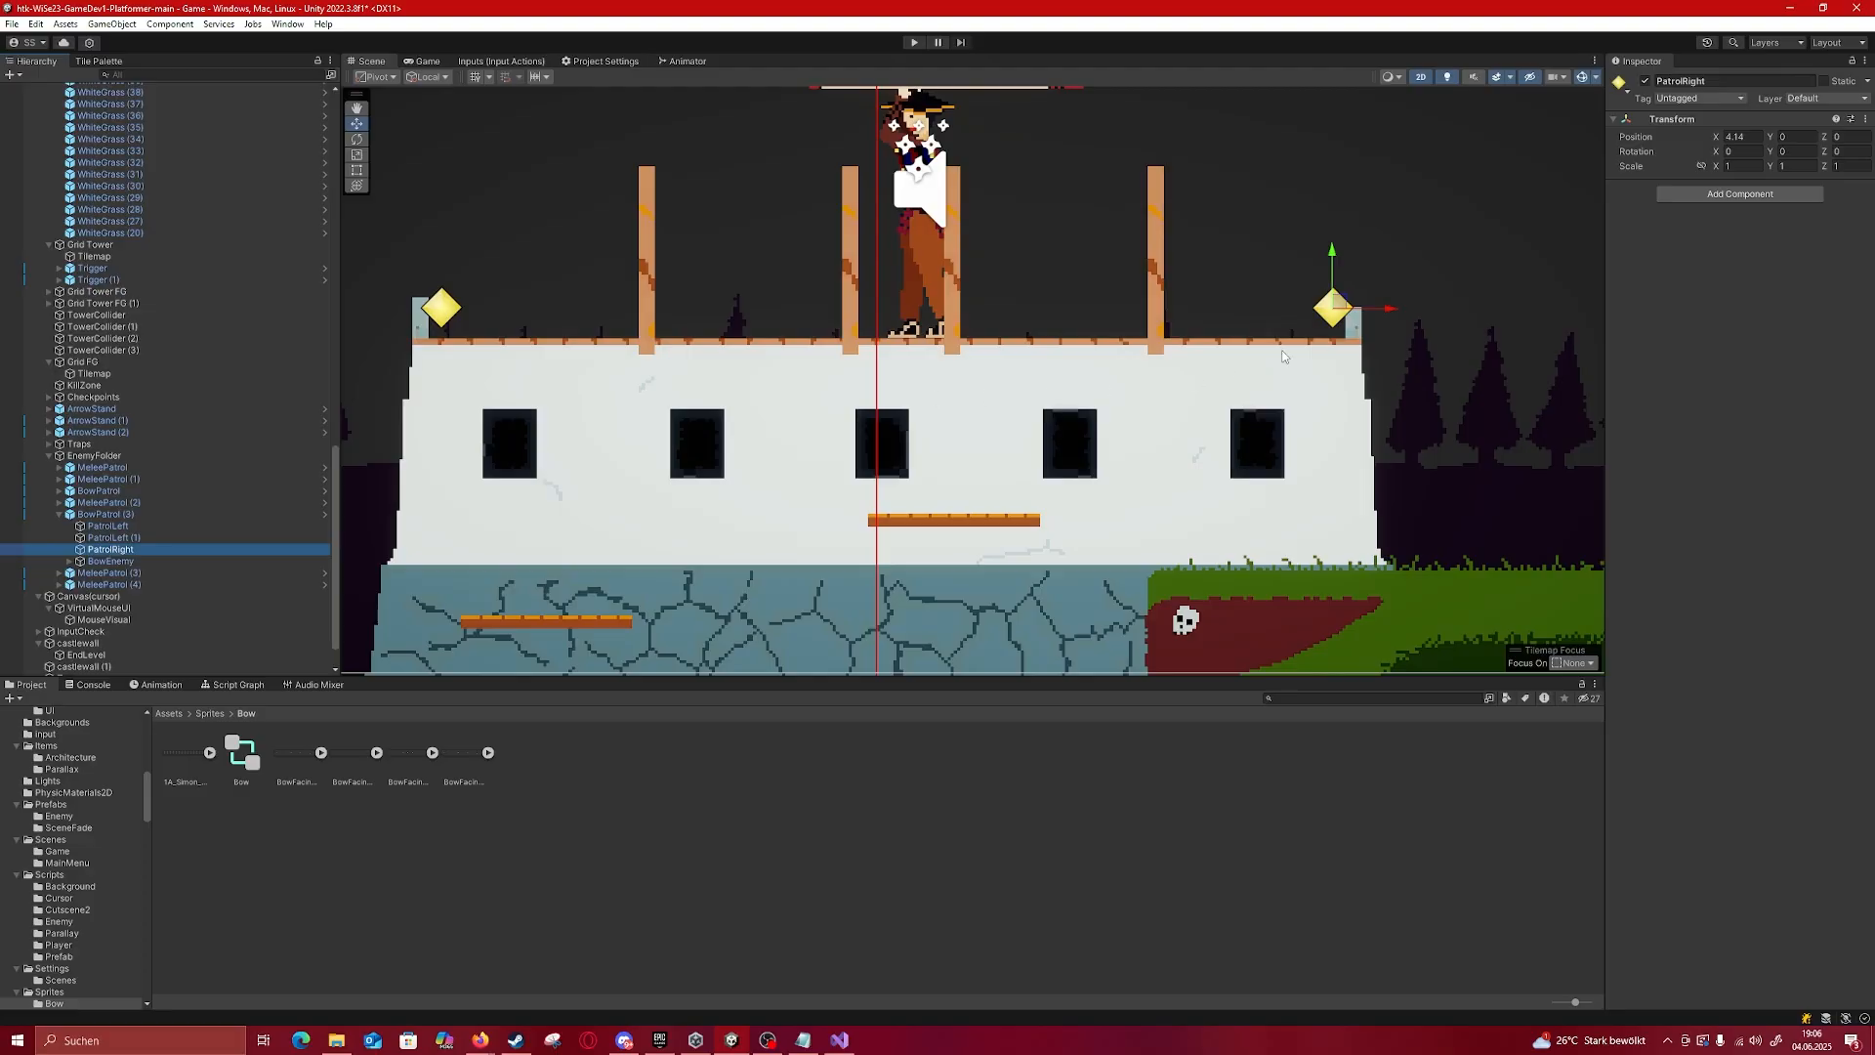
pyautogui.moveTo(1174, 309); pyautogui.dragTo(1426, 469, button='middle')
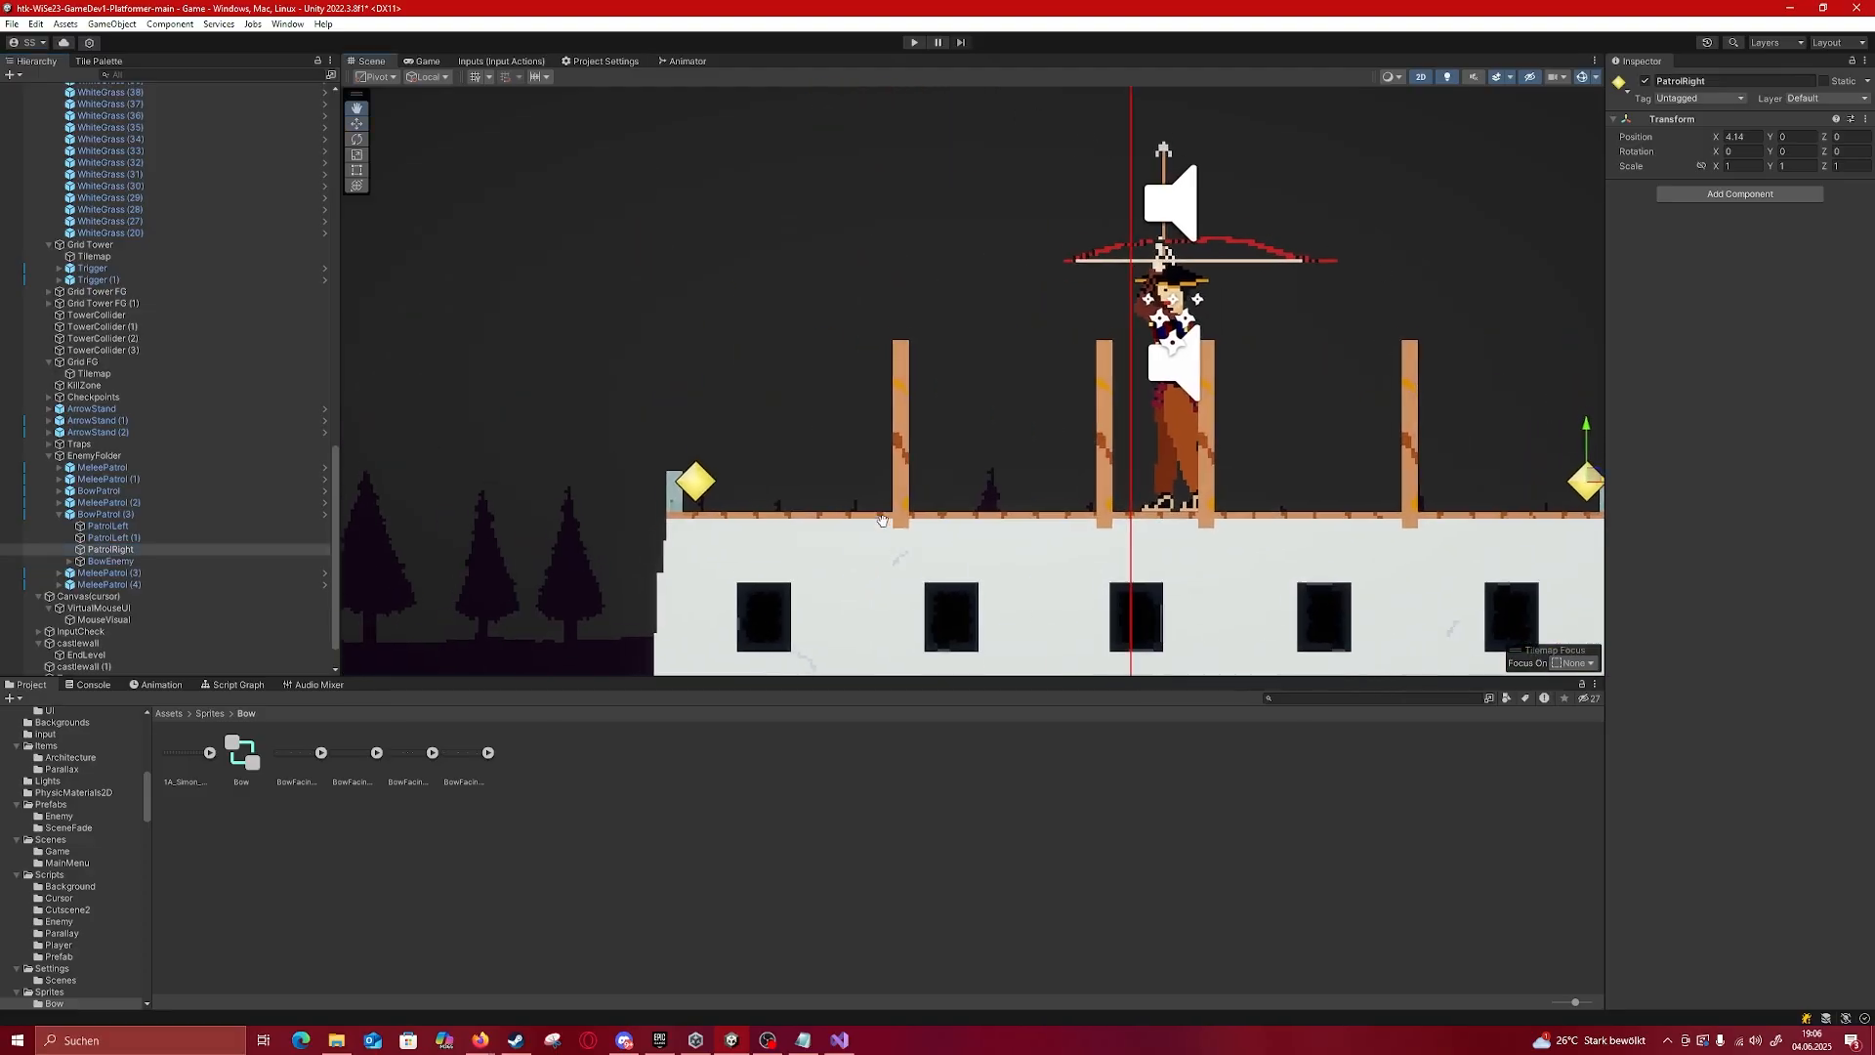
pyautogui.click(178, 525)
pyautogui.click(172, 537)
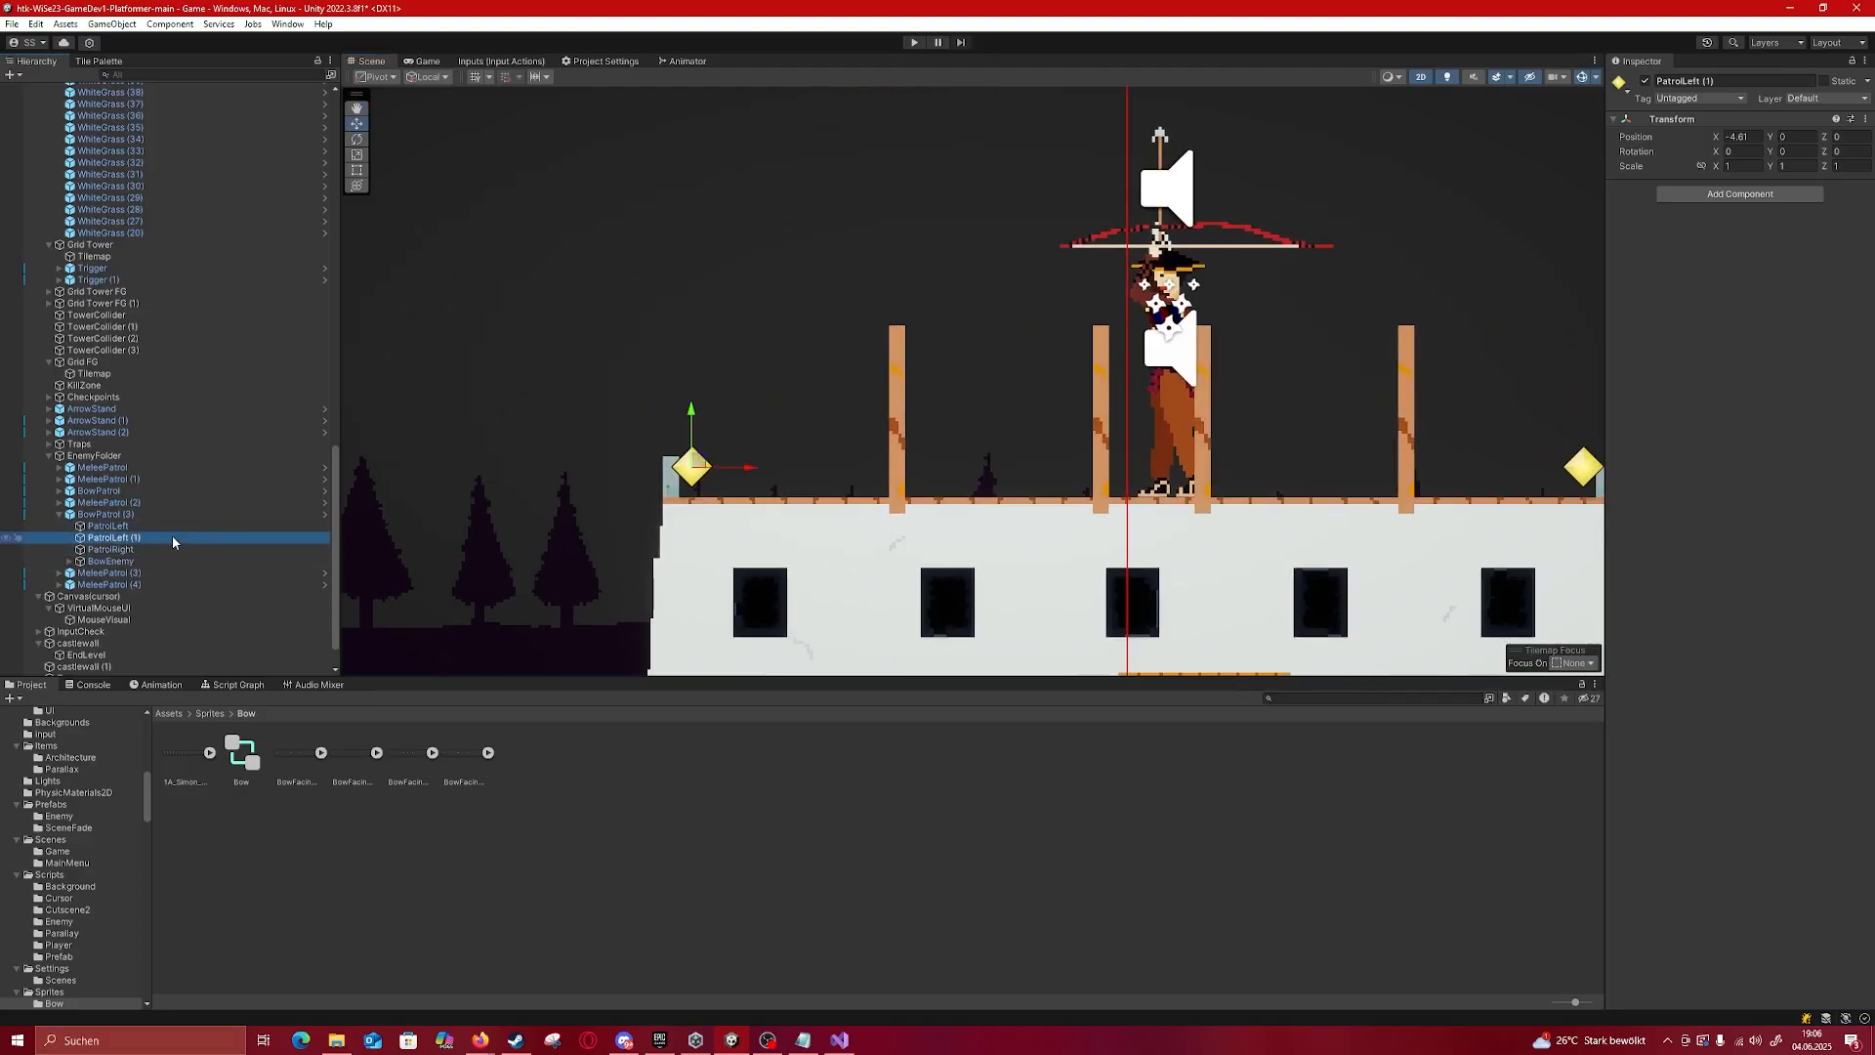
pyautogui.click(171, 549)
# Step: Examine the approach to the tower, then inspect the PatrolLeft point at the roof's left end
pyautogui.moveTo(1326, 389); pyautogui.dragTo(1156, 355, button='middle')
pyautogui.scroll(-2, 991, 517)
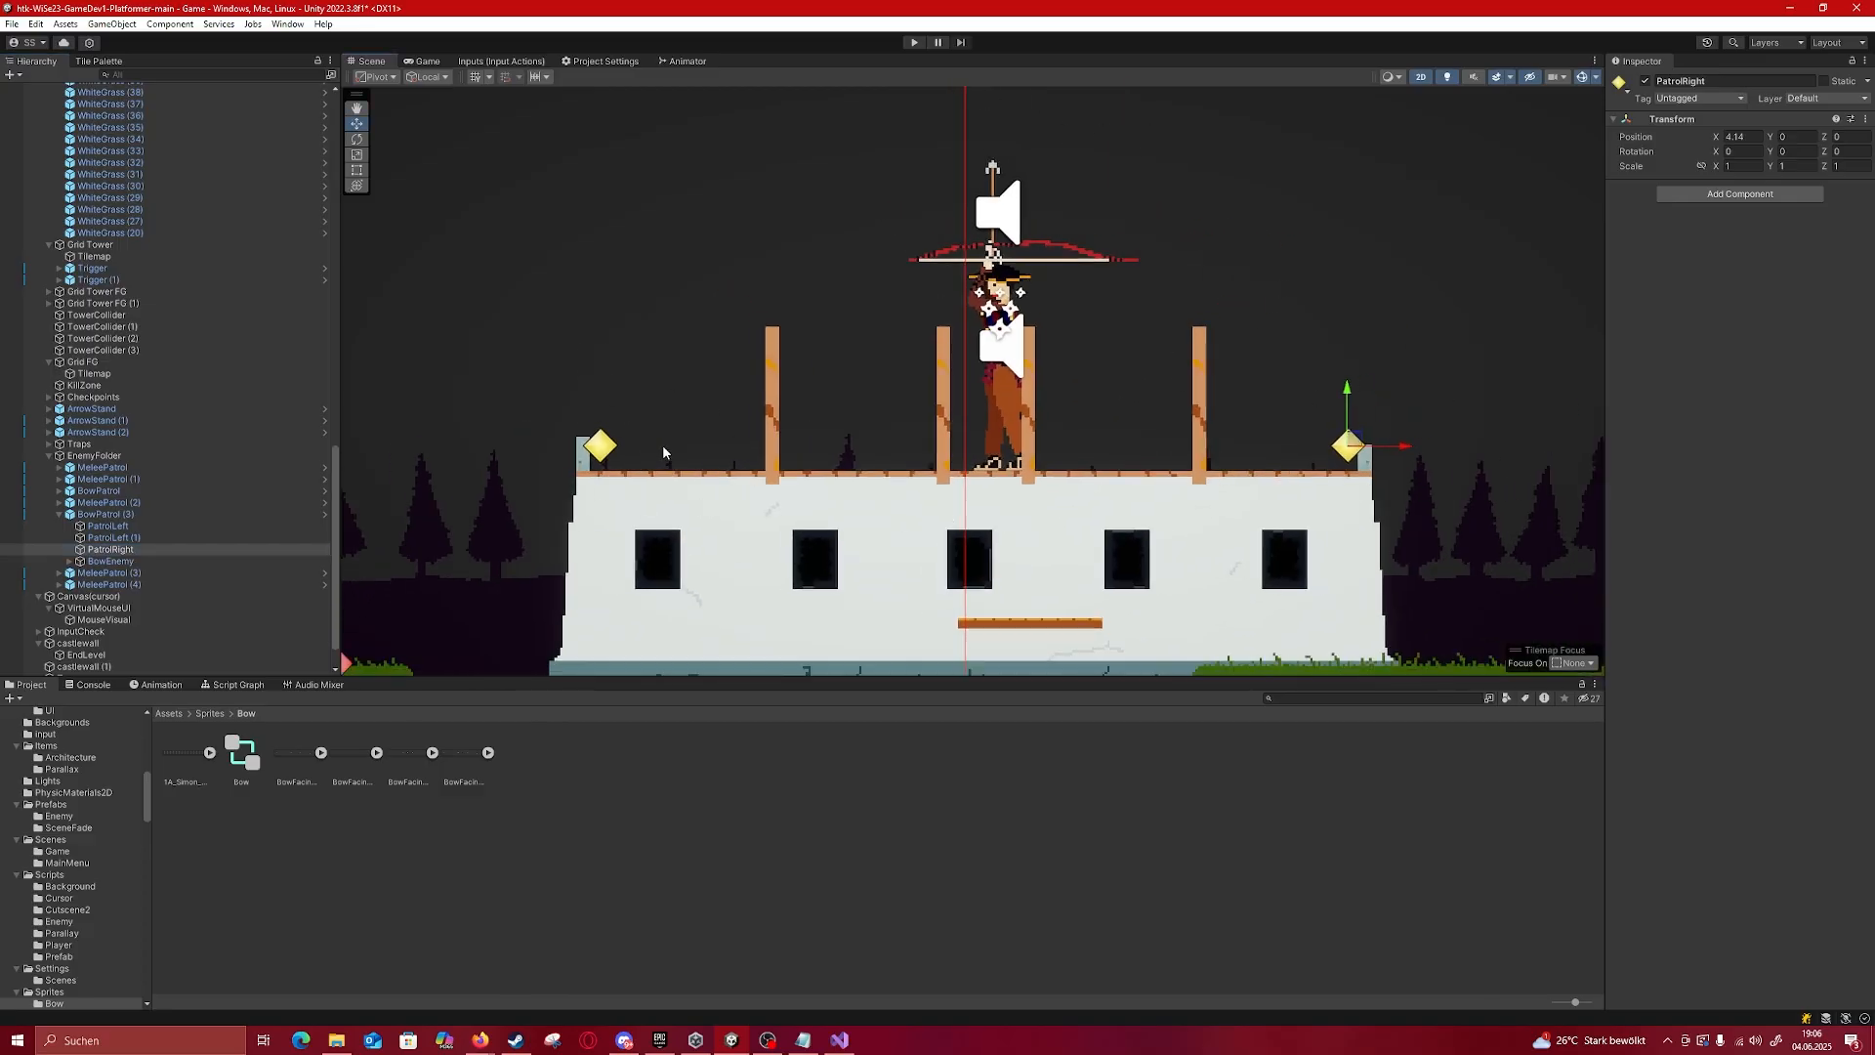
pyautogui.scroll(-2, 837, 516)
pyautogui.moveTo(678, 468); pyautogui.dragTo(862, 423, button='middle')
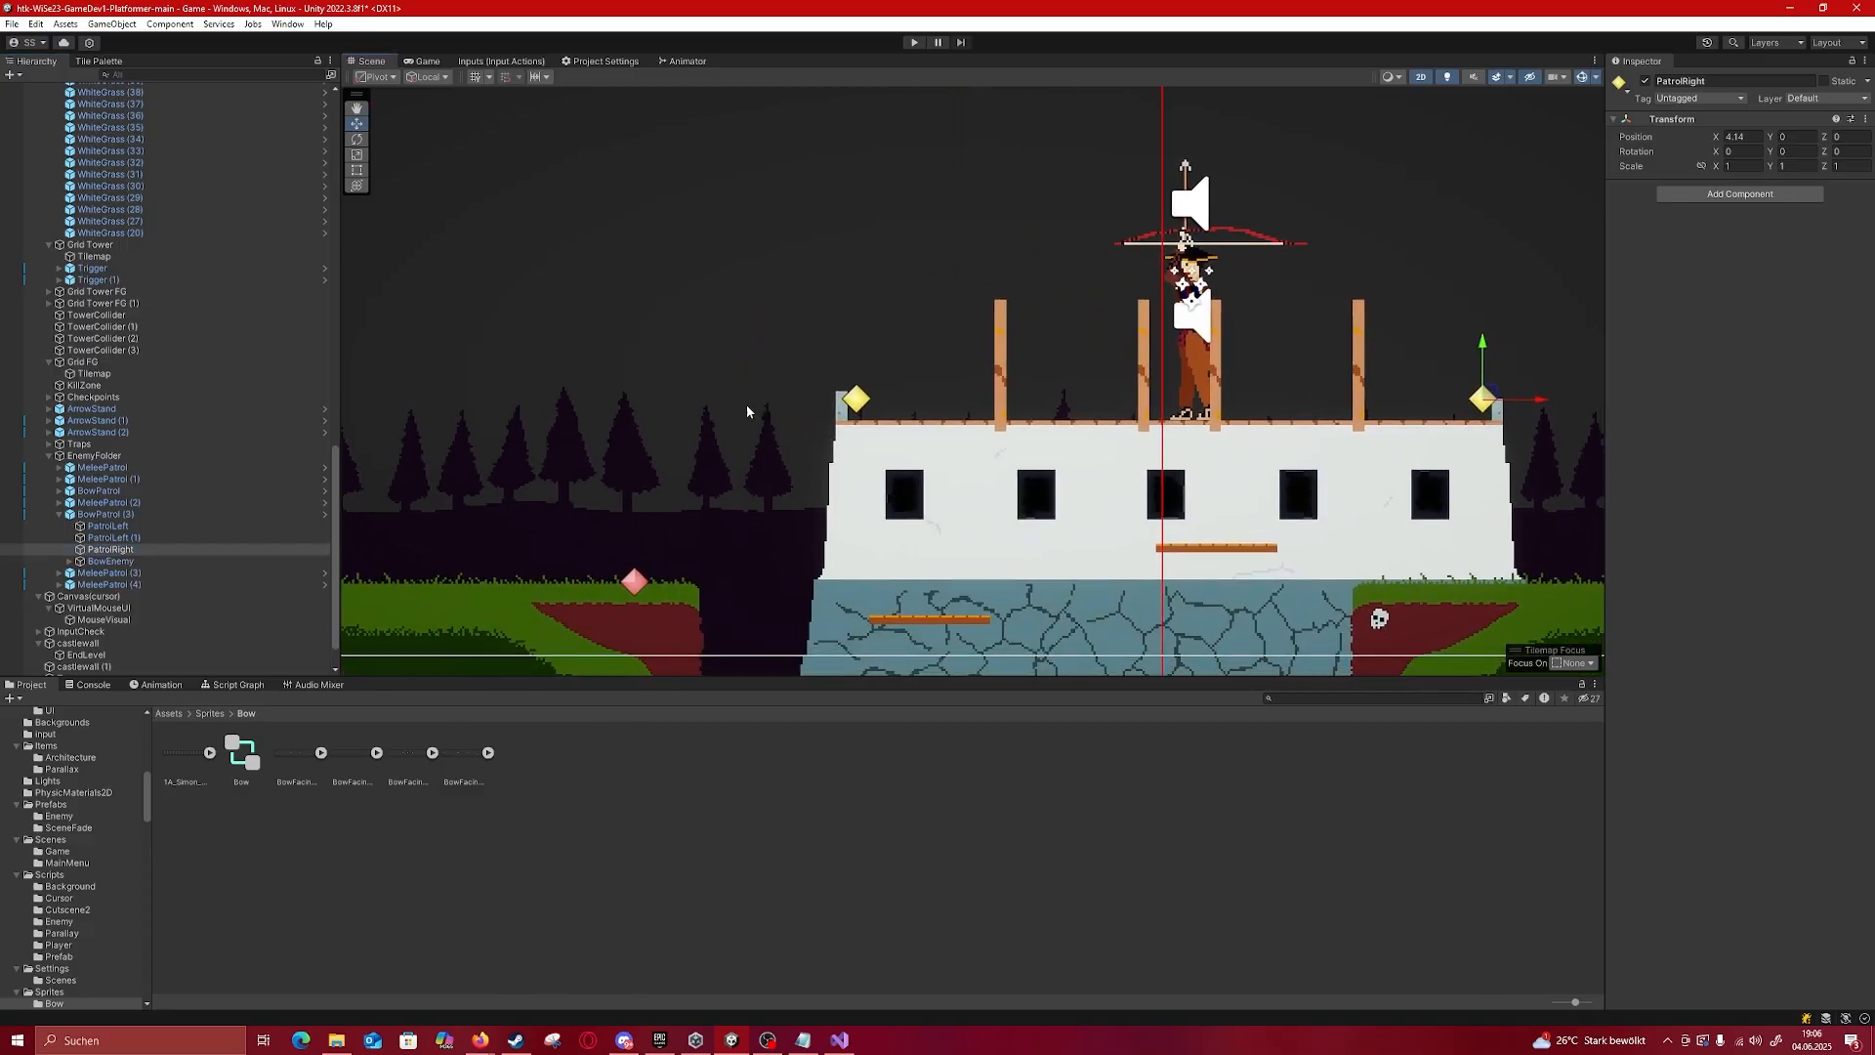
pyautogui.scroll(-5, 488, 490)
pyautogui.moveTo(525, 498); pyautogui.dragTo(1156, 447, button='middle')
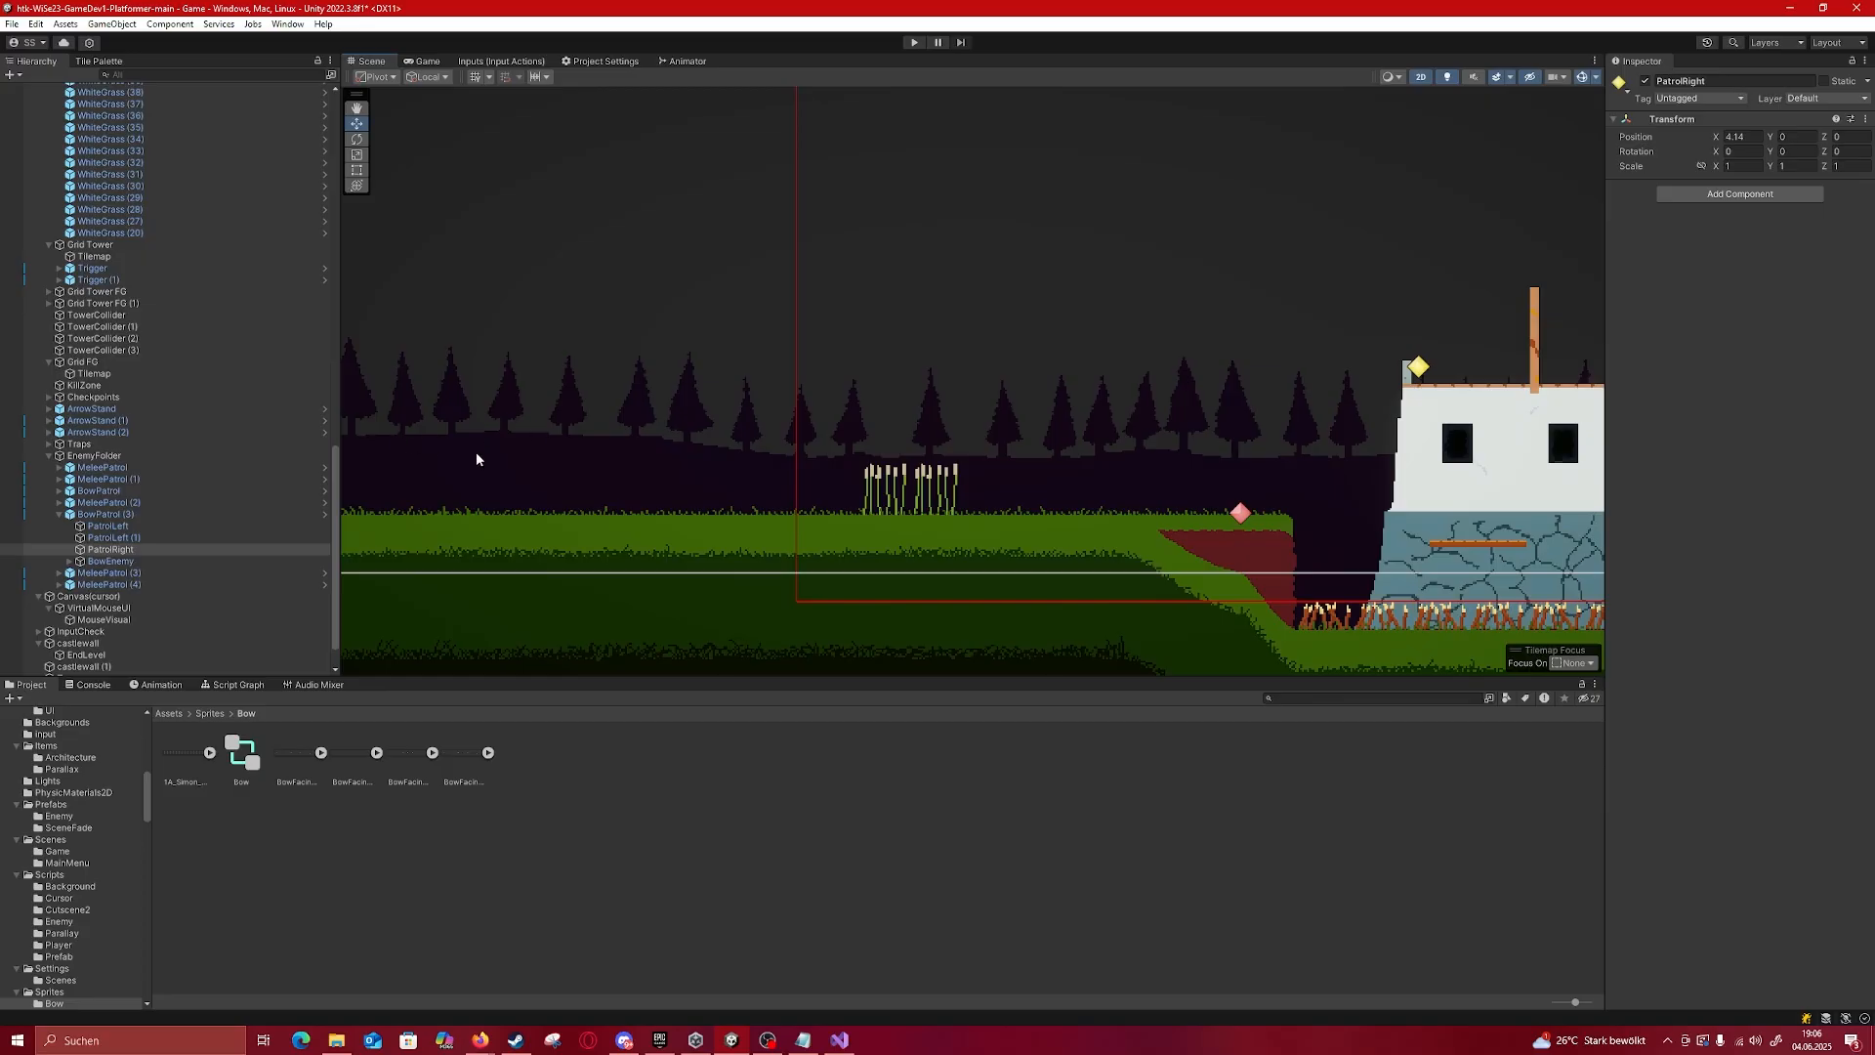
pyautogui.moveTo(1014, 378); pyautogui.dragTo(364, 498, button='middle')
pyautogui.click(770, 486)
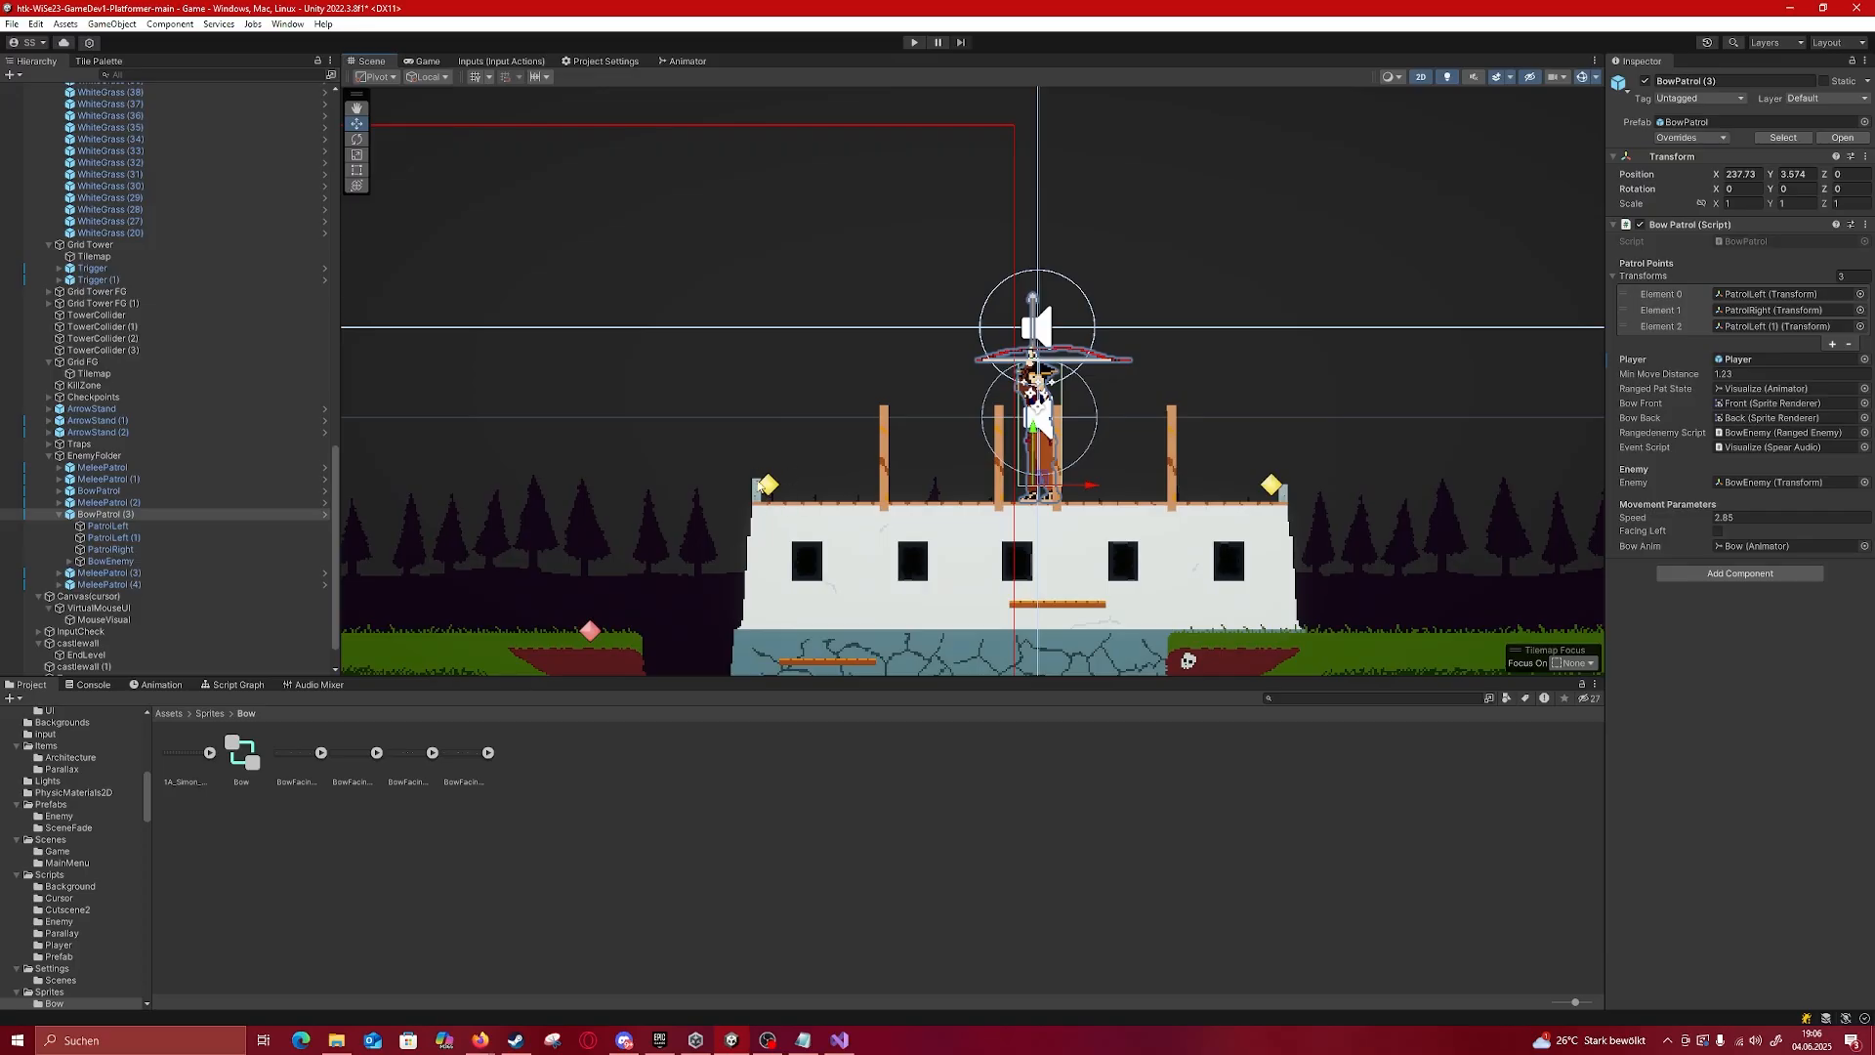
pyautogui.click(770, 486)
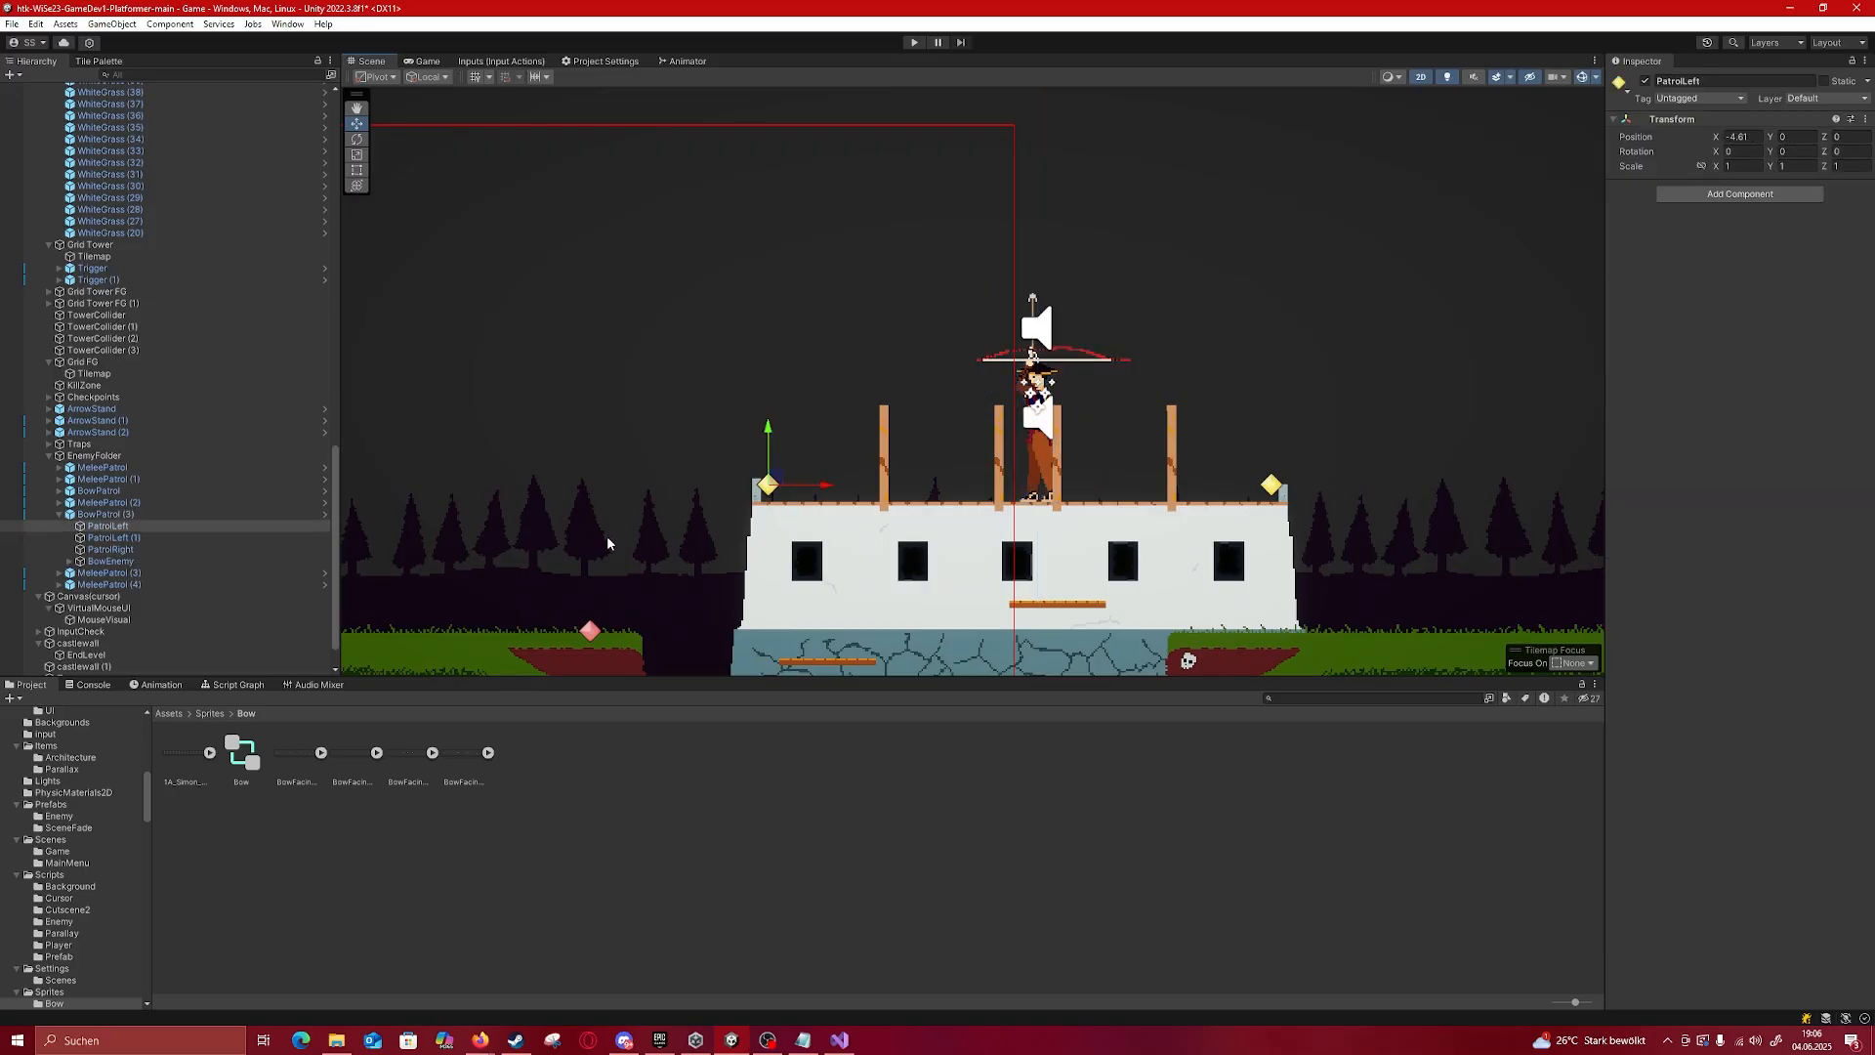
# Step: Examine the terrain on both sides of the tower against the bow enemy's red attack area
pyautogui.moveTo(607, 541); pyautogui.dragTo(920, 440, button='middle')
pyautogui.moveTo(1083, 349); pyautogui.dragTo(737, 320, button='middle')
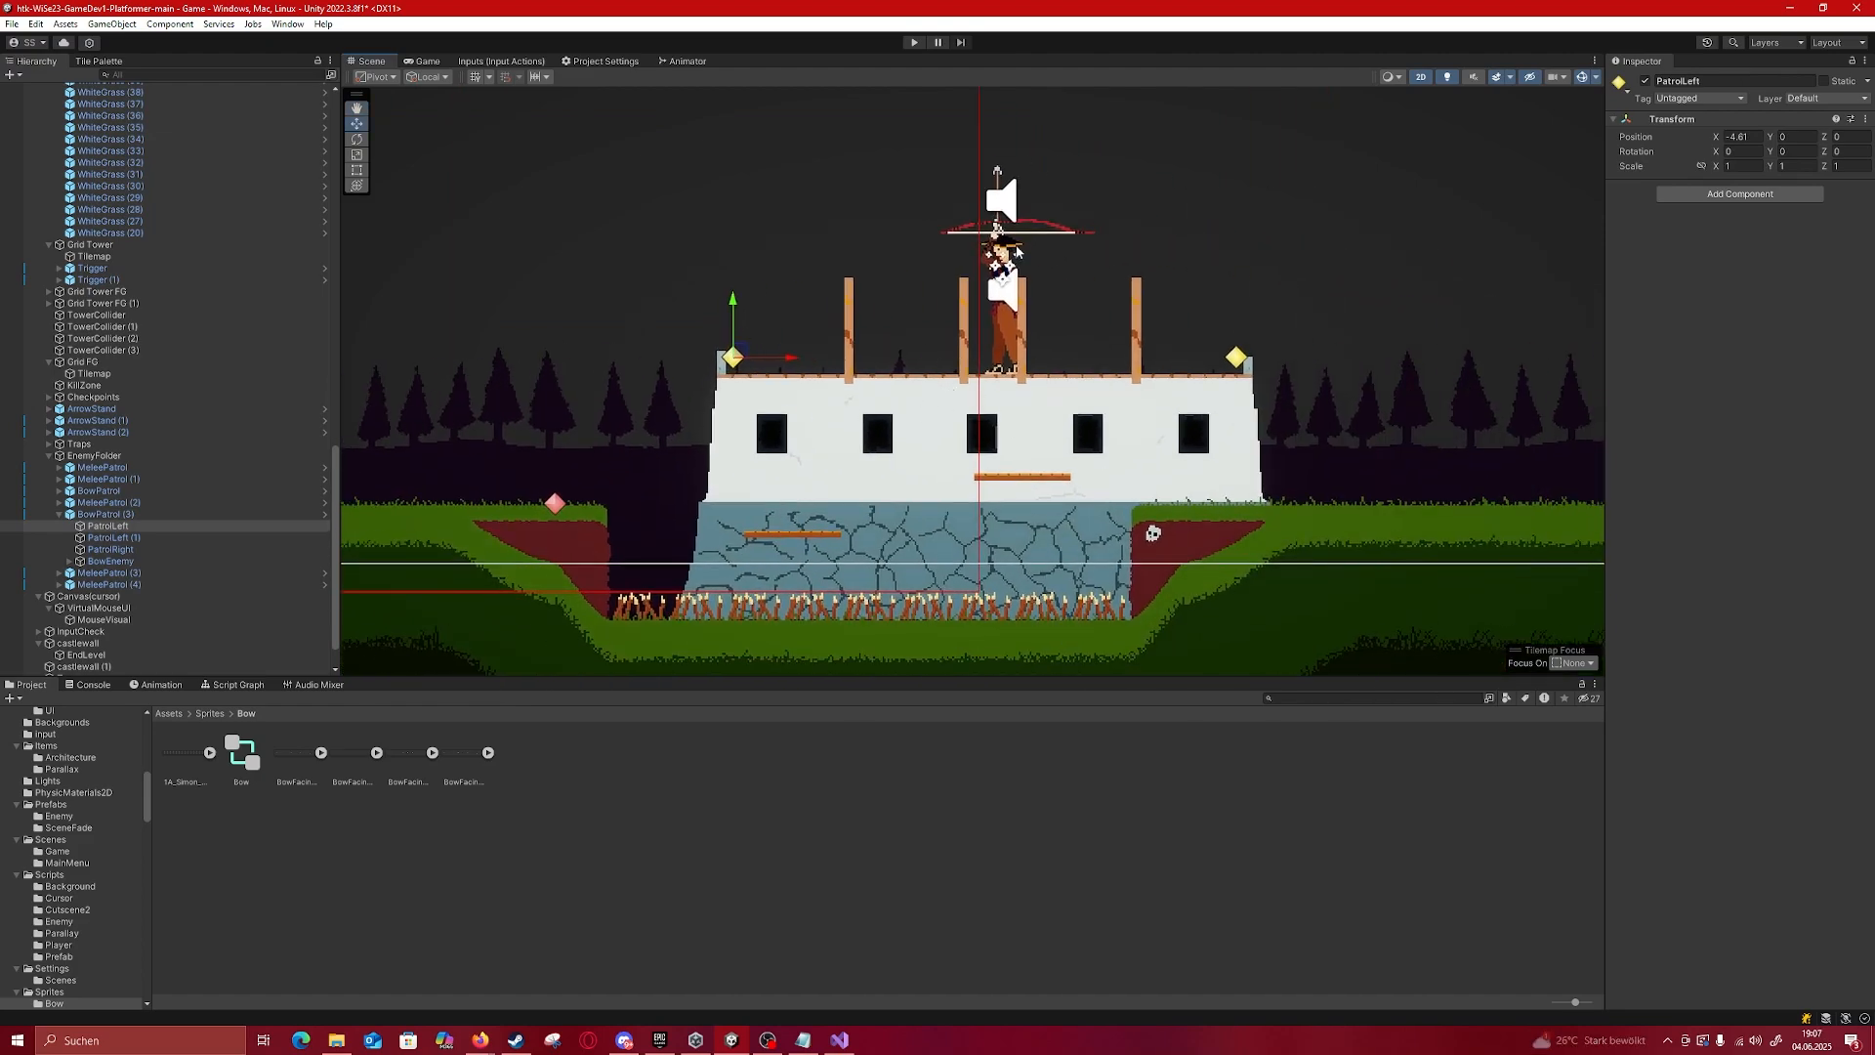
pyautogui.moveTo(1252, 363); pyautogui.dragTo(820, 408, button='middle')
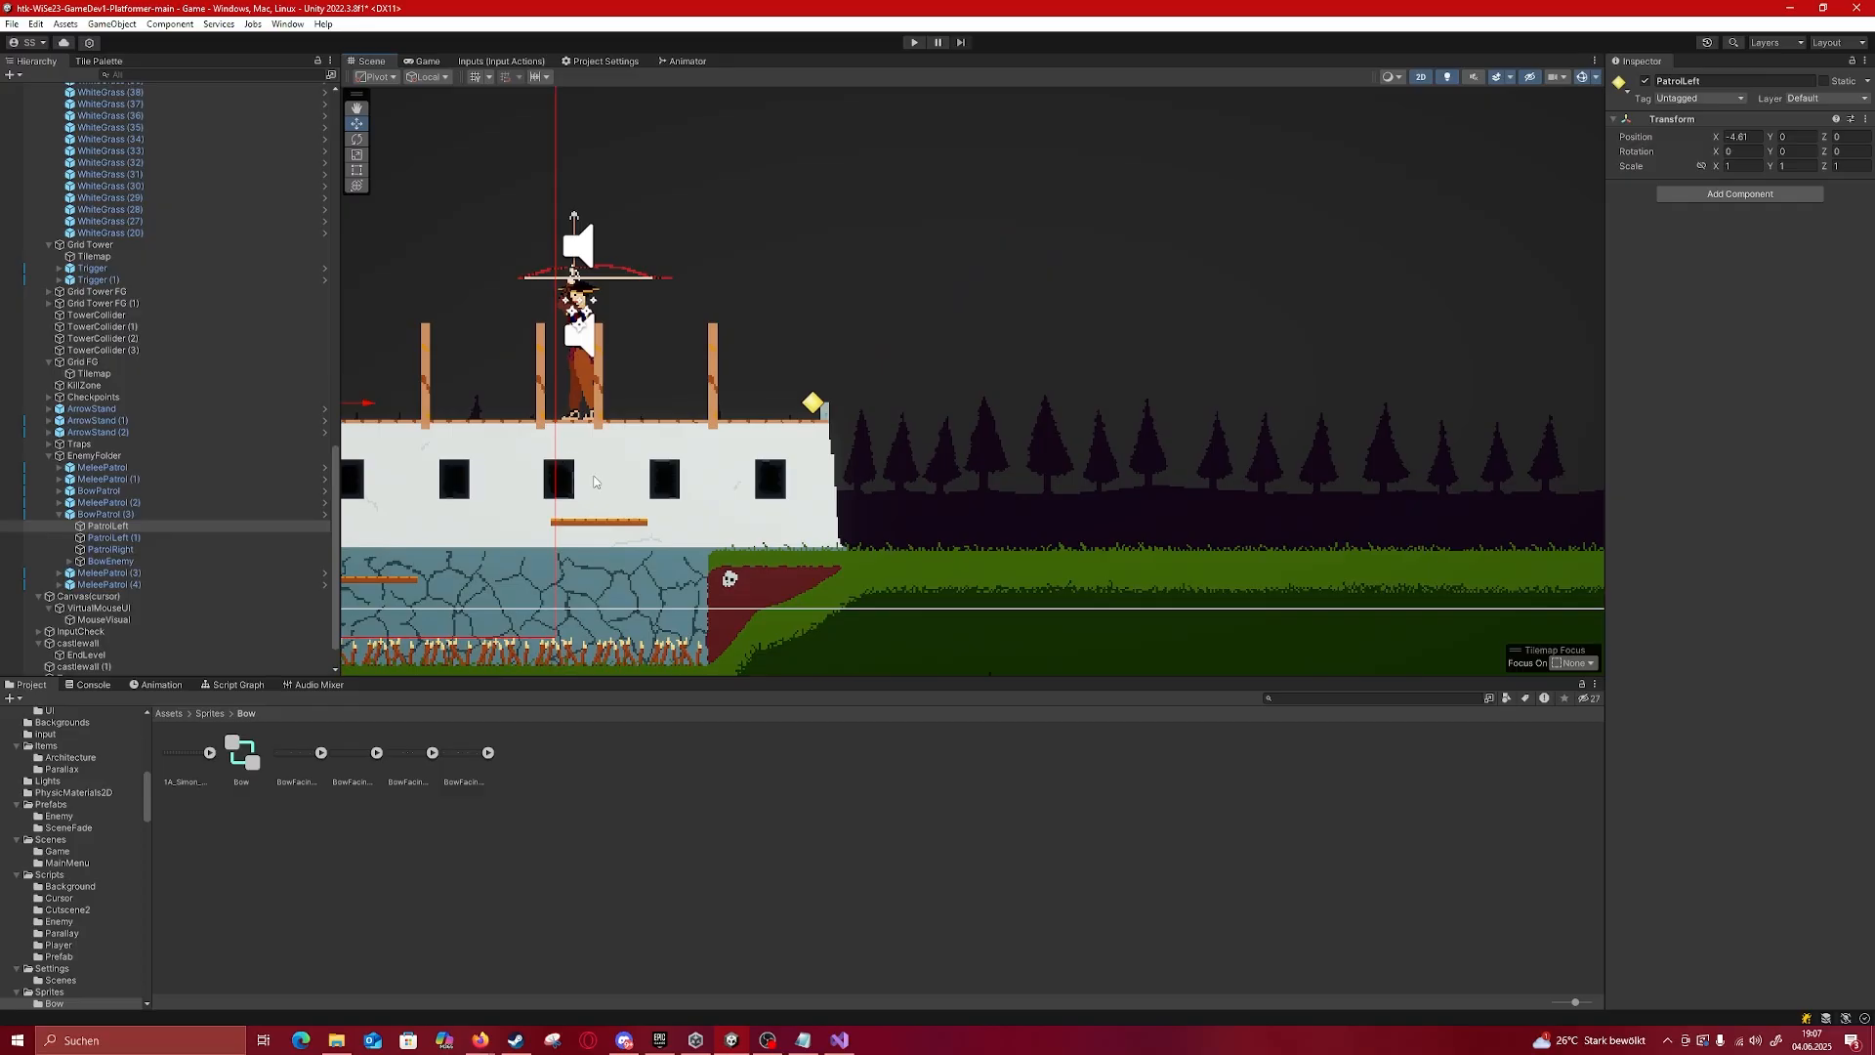
pyautogui.moveTo(735, 503); pyautogui.dragTo(1267, 435, button='middle')
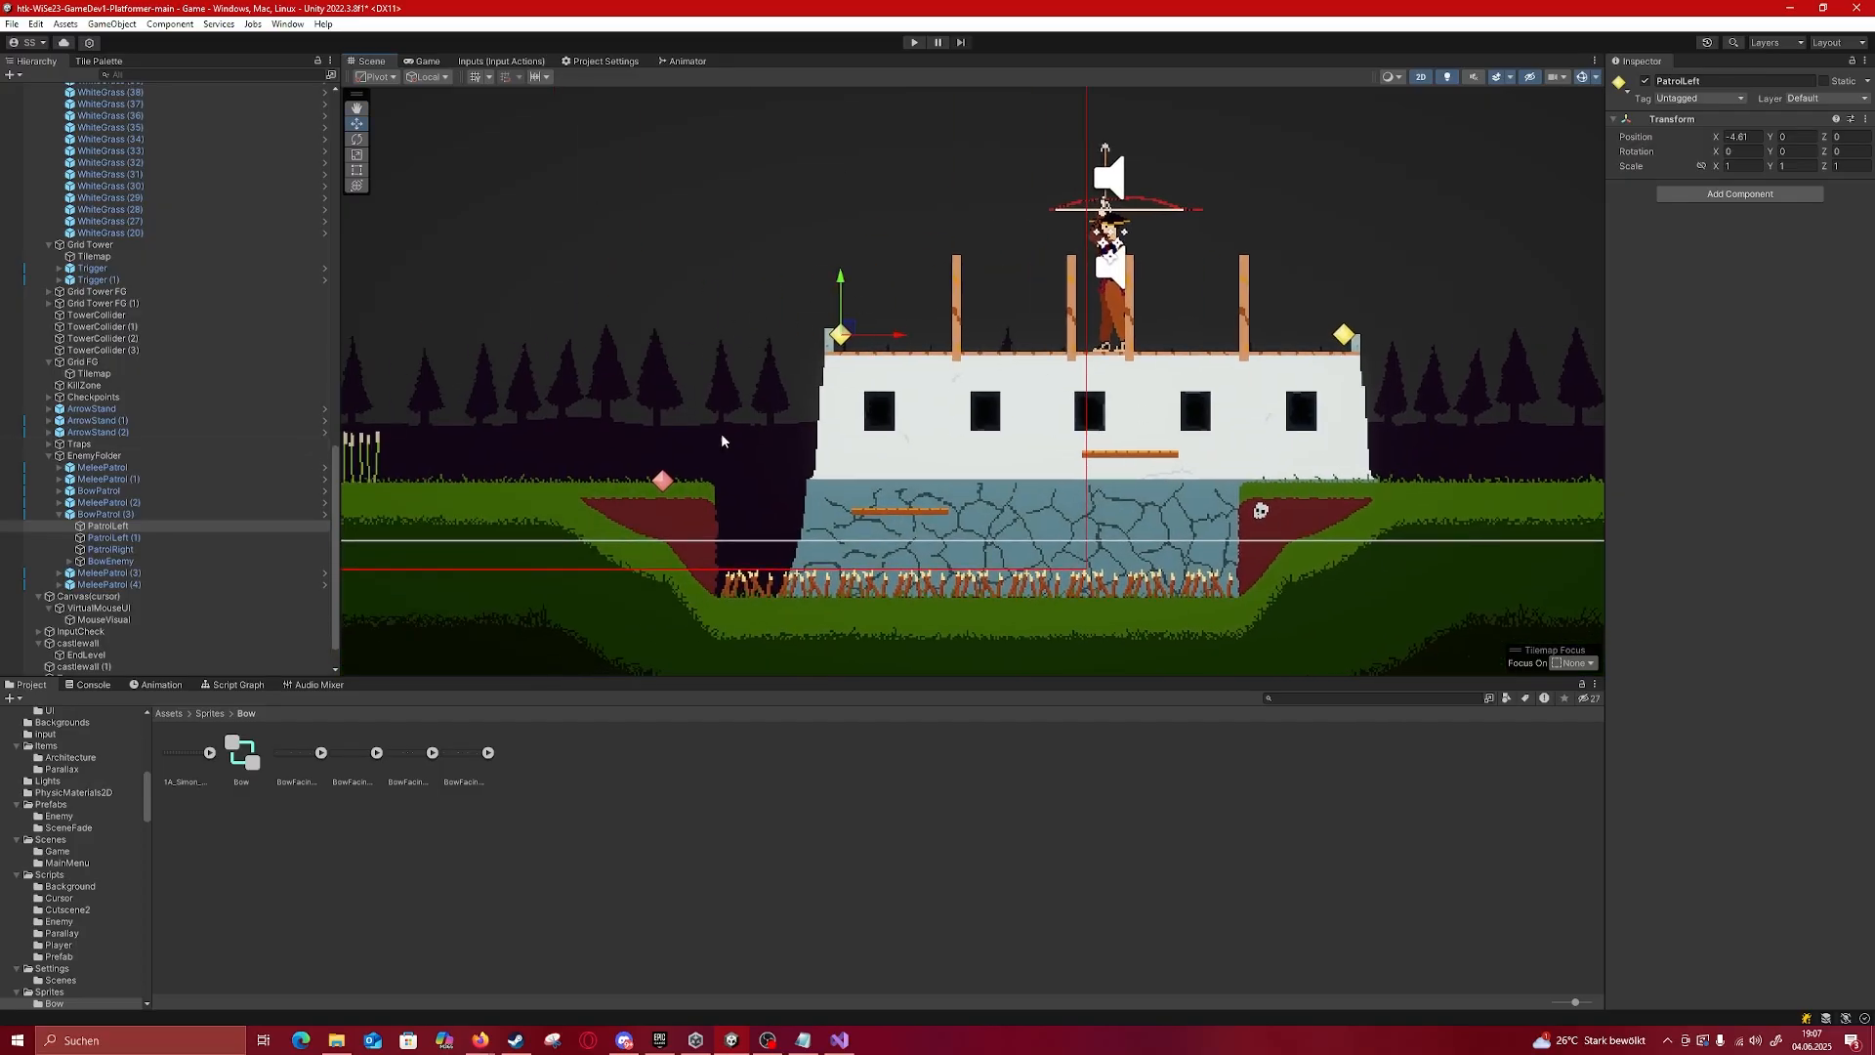
pyautogui.moveTo(768, 449); pyautogui.dragTo(1181, 459, button='middle')
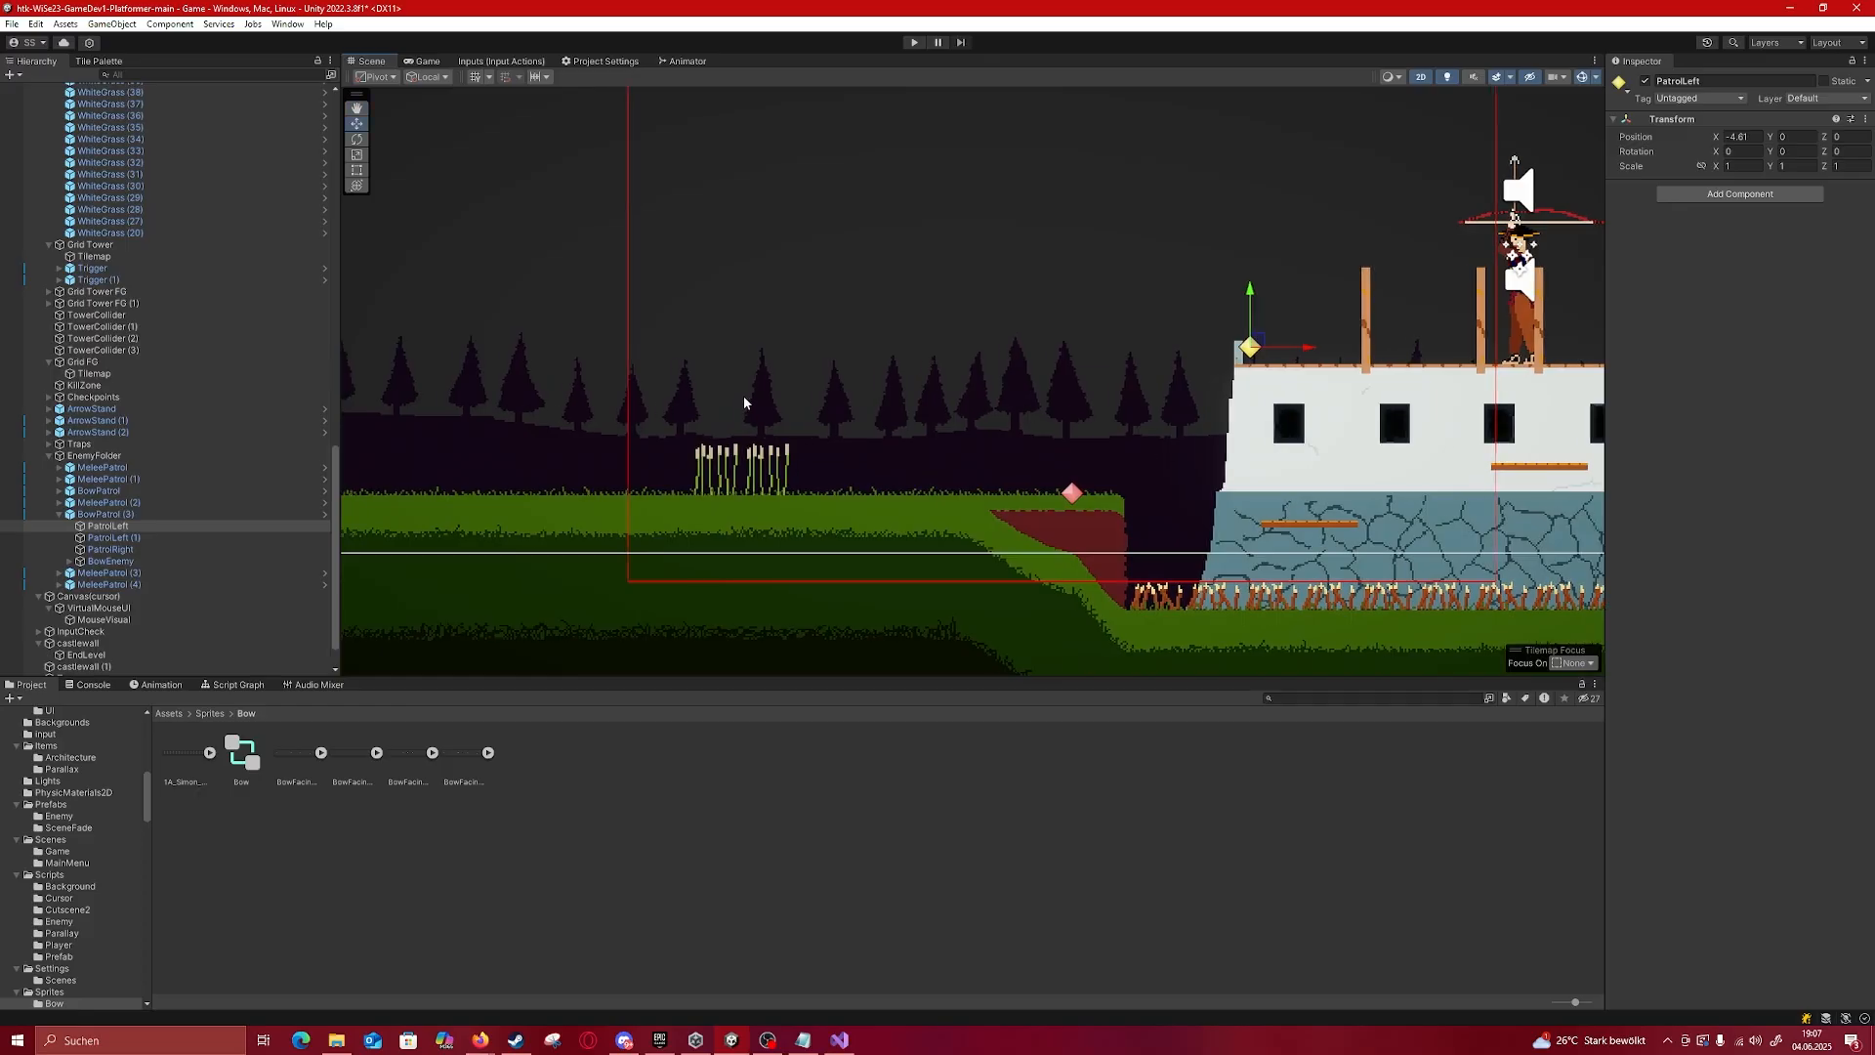
pyautogui.scroll(-4, 577, 425)
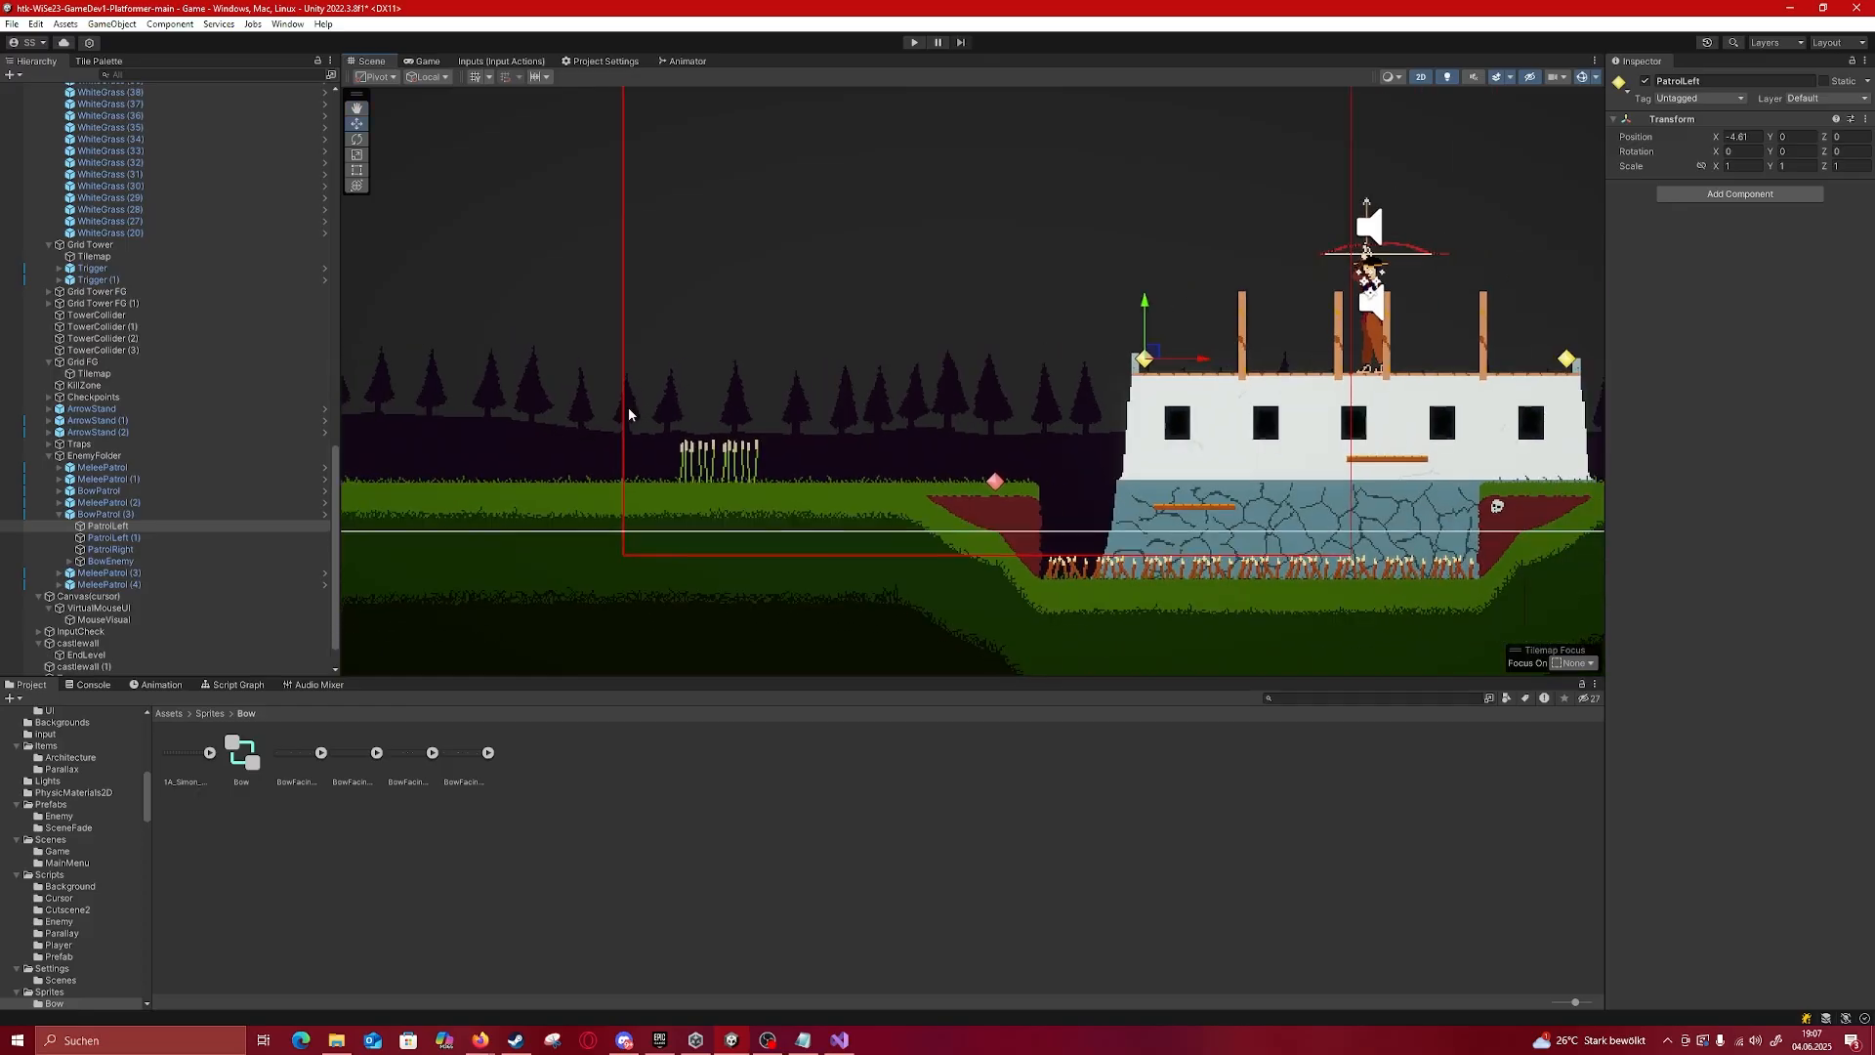
pyautogui.moveTo(629, 406); pyautogui.dragTo(367, 442, button='middle')
pyautogui.scroll(-2, 1111, 342)
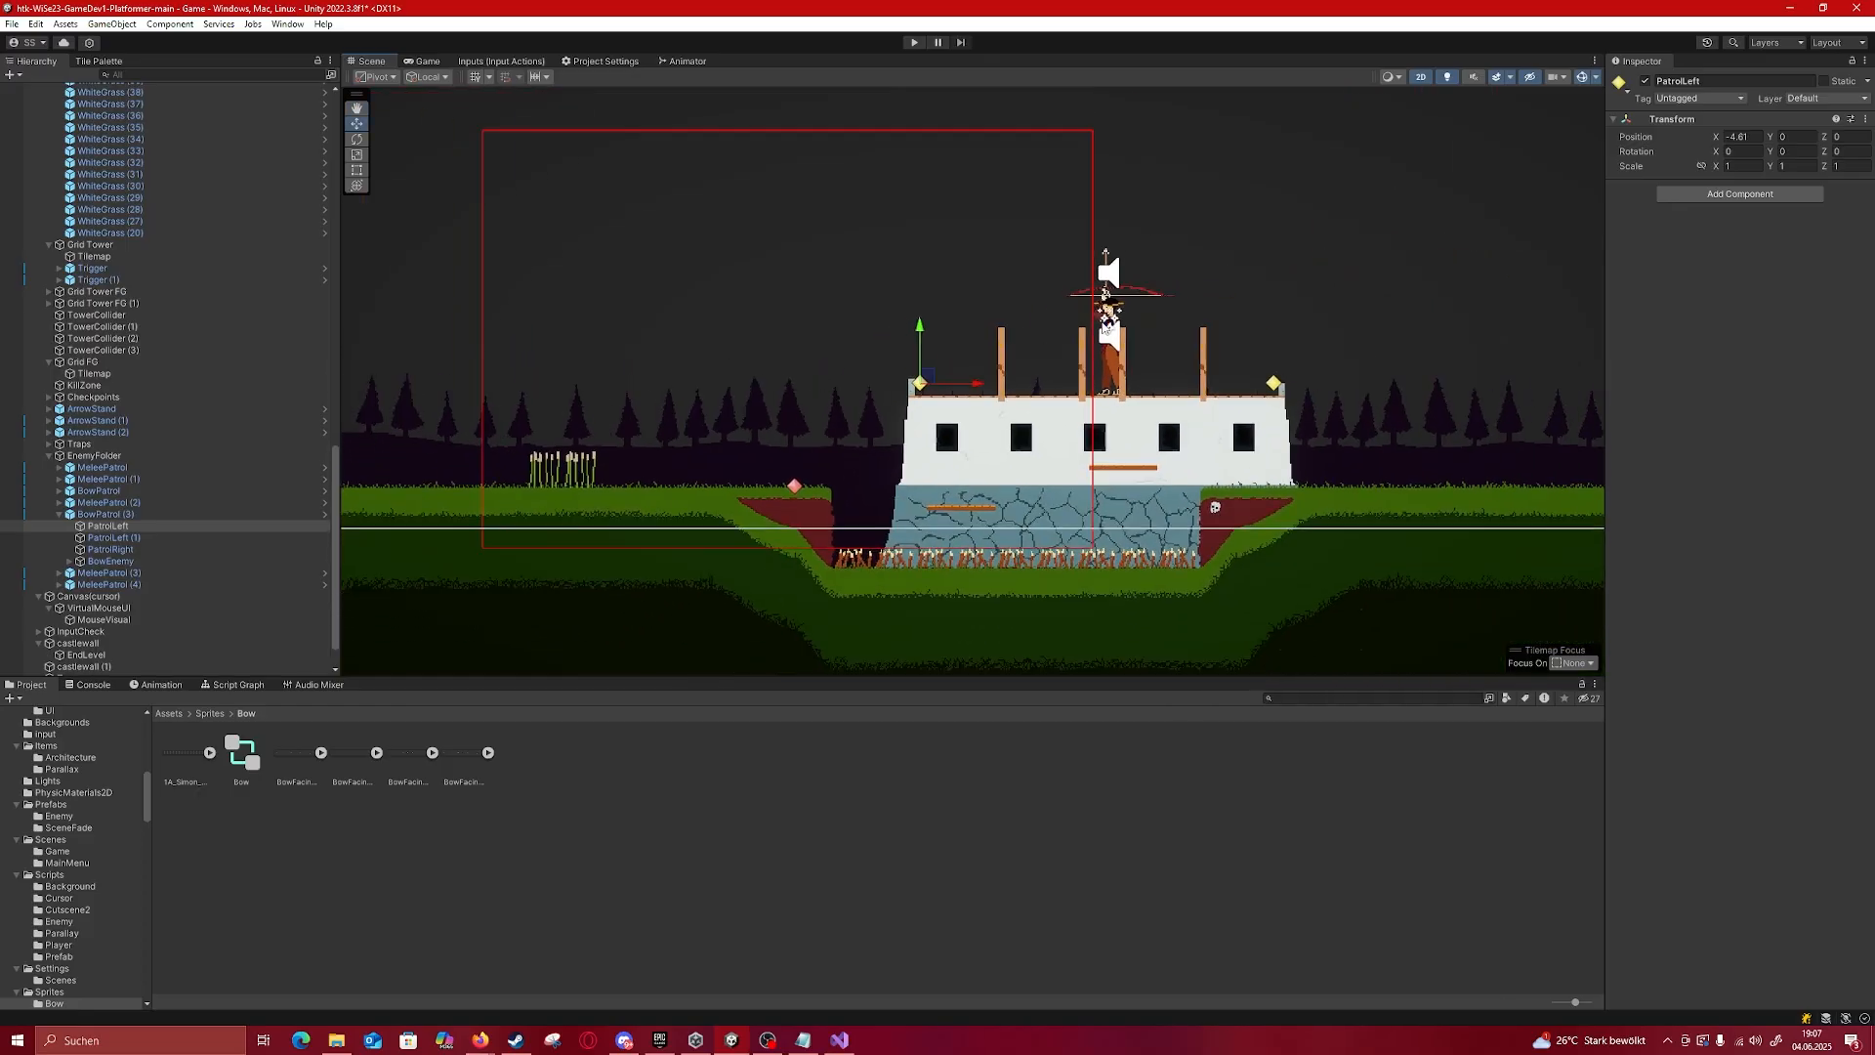
pyautogui.moveTo(970, 333); pyautogui.dragTo(1130, 294, button='middle')
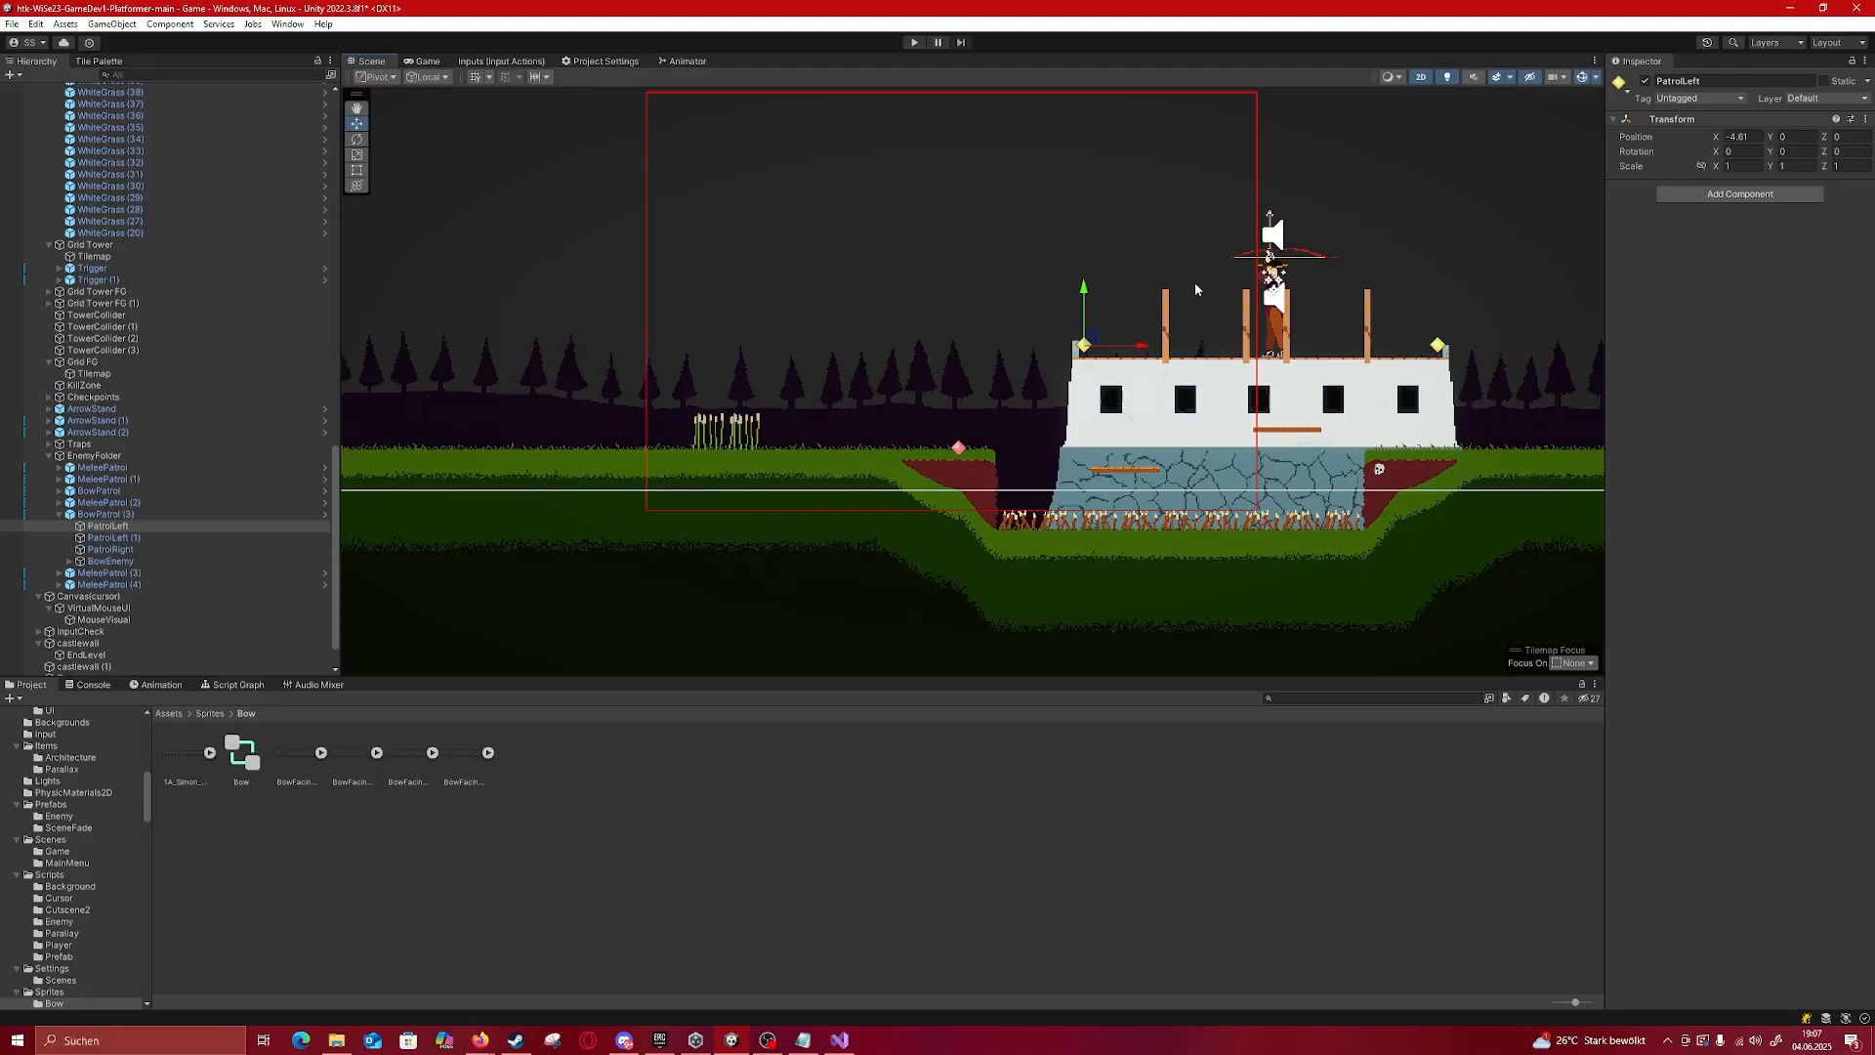
# Step: Select BowPatrol (3) and examine how far its range outlines reach over the grassland before the tower
pyautogui.click(1272, 291)
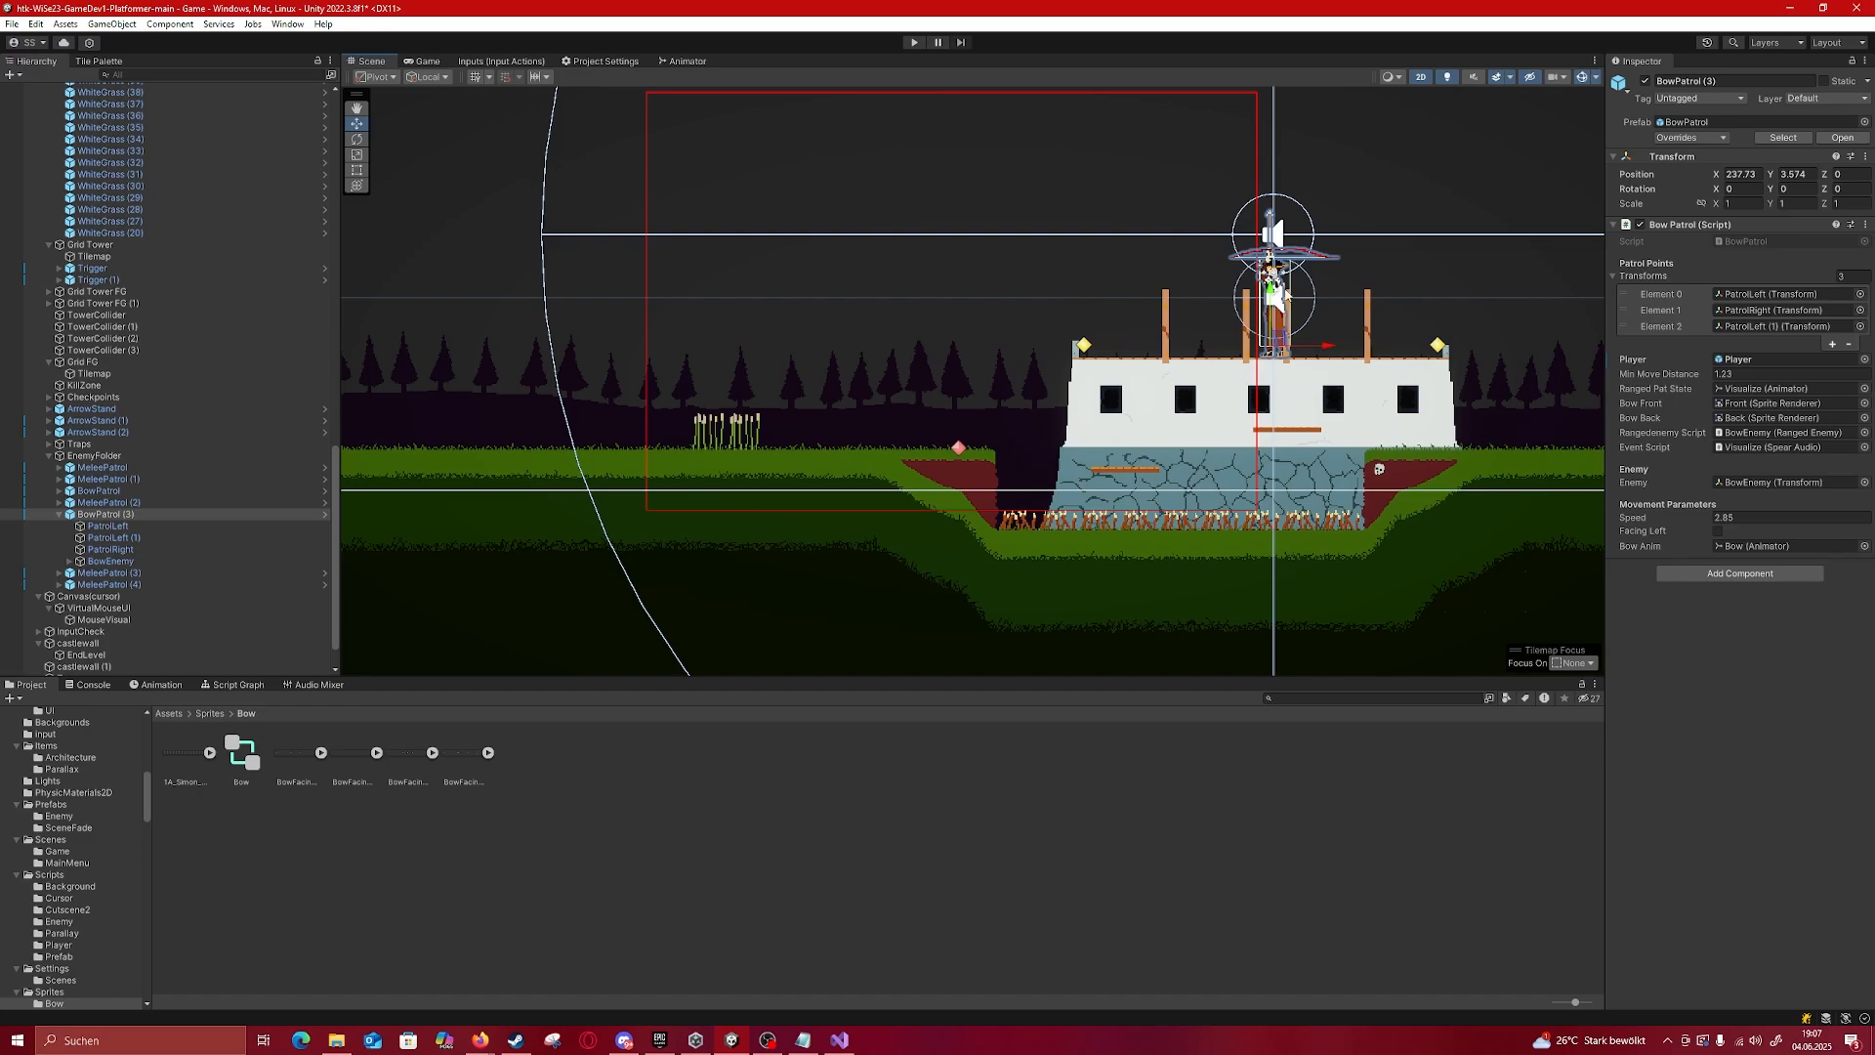
pyautogui.moveTo(493, 457); pyautogui.dragTo(631, 476, button='middle')
pyautogui.scroll(3, 800, 459)
pyautogui.scroll(-1, 586, 503)
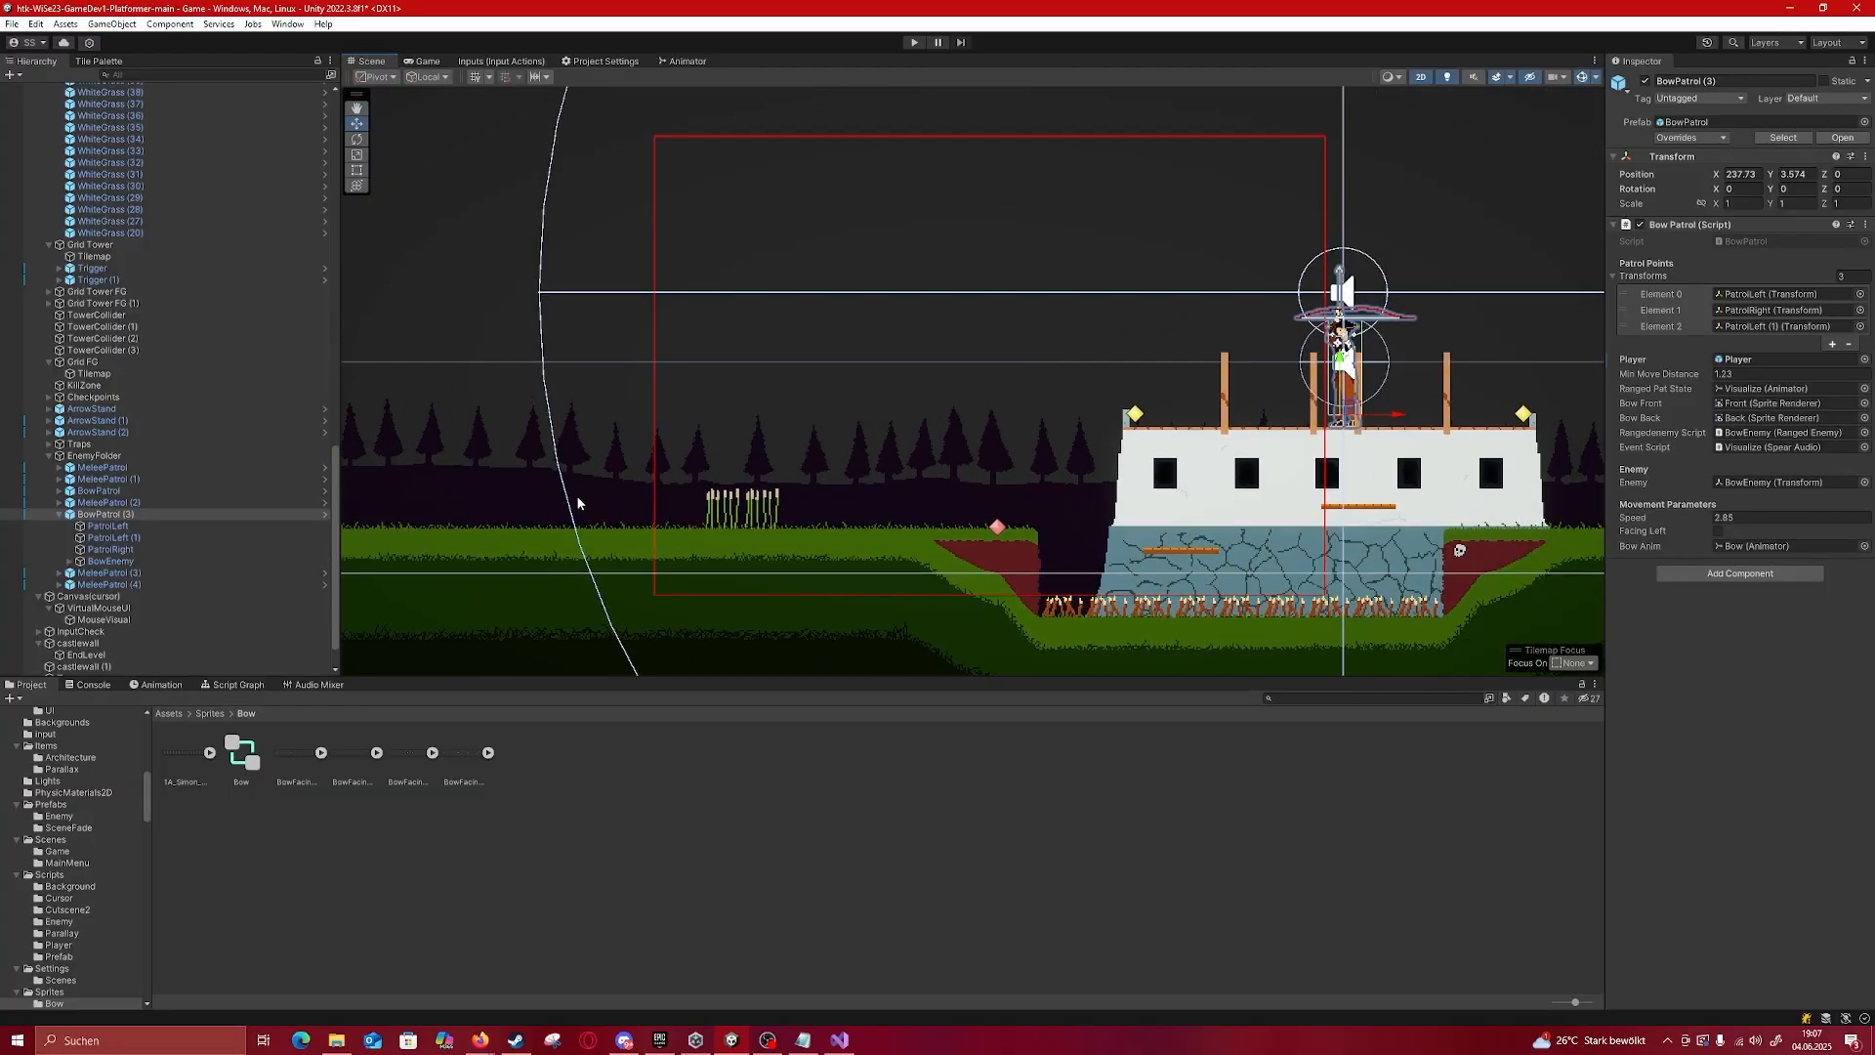
pyautogui.moveTo(523, 502); pyautogui.dragTo(933, 448, button='middle')
pyautogui.moveTo(1197, 430); pyautogui.dragTo(575, 518, button='middle')
pyautogui.scroll(-4, 1133, 456)
pyautogui.moveTo(991, 459); pyautogui.dragTo(998, 399, button='middle')
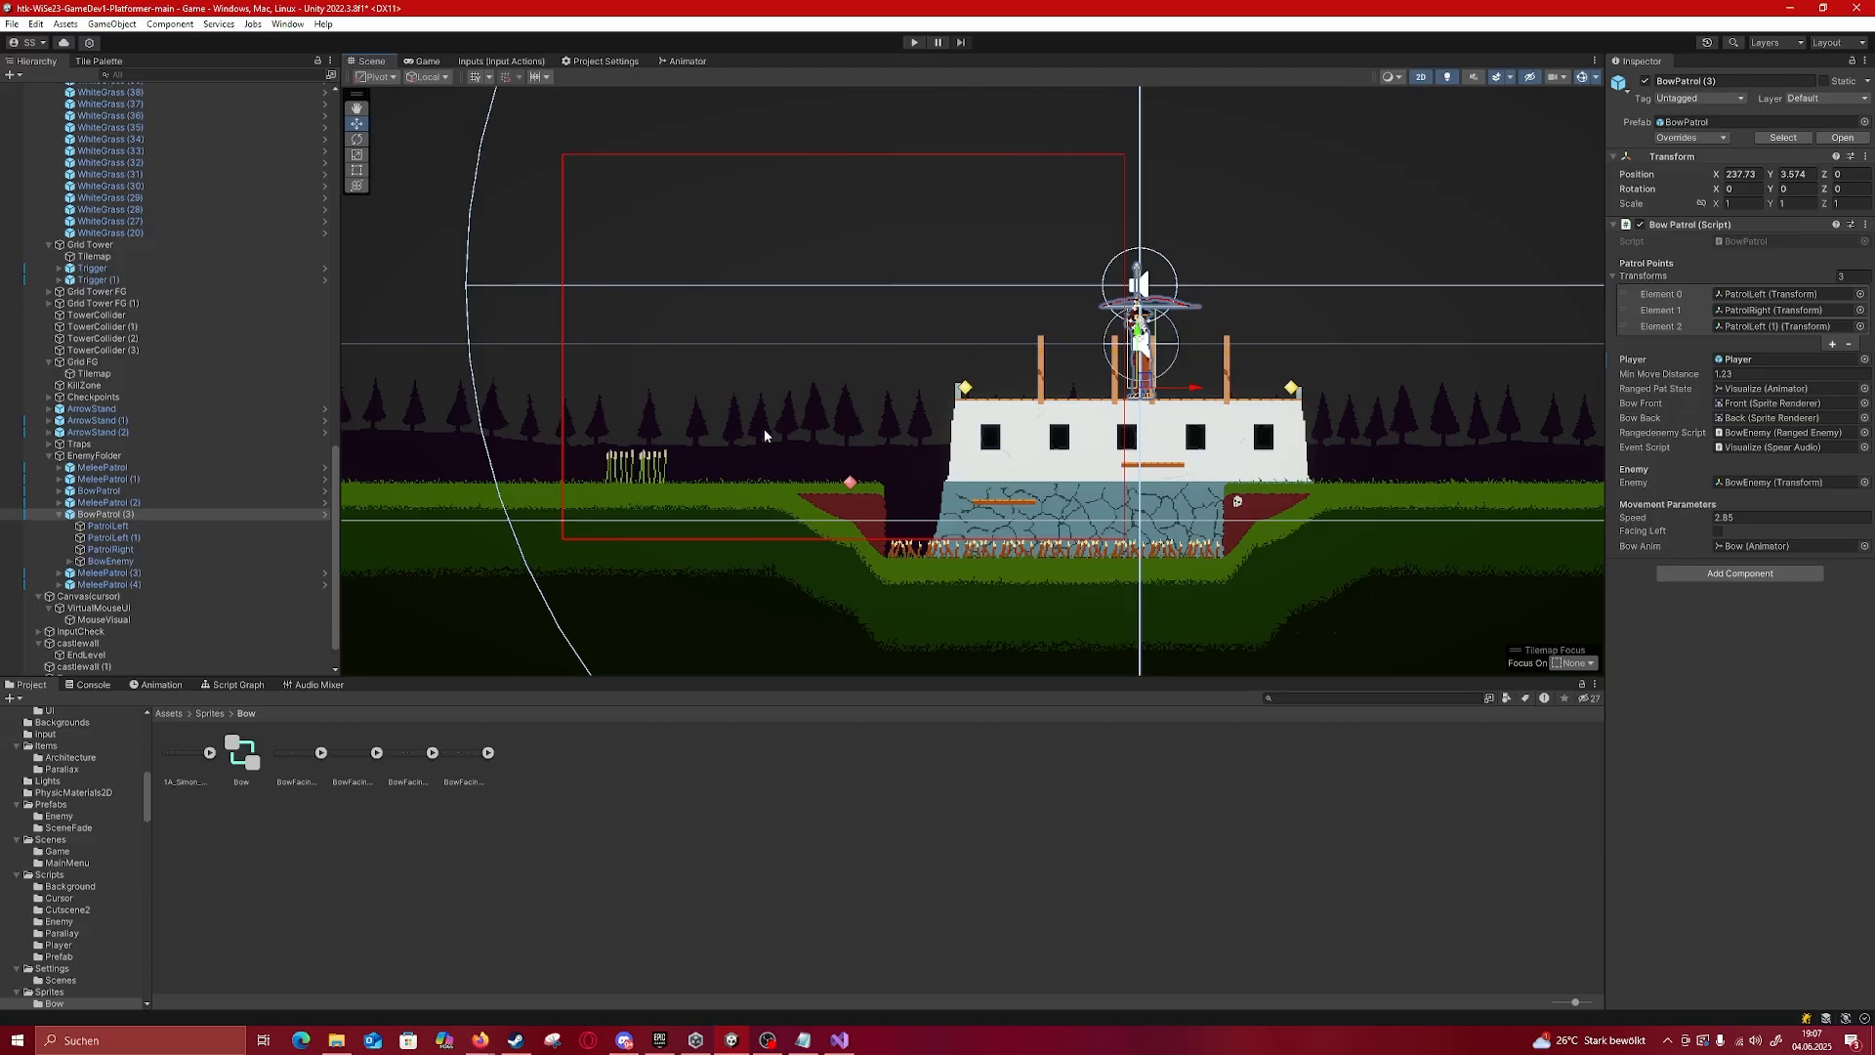
pyautogui.moveTo(723, 431); pyautogui.dragTo(852, 422, button='middle')
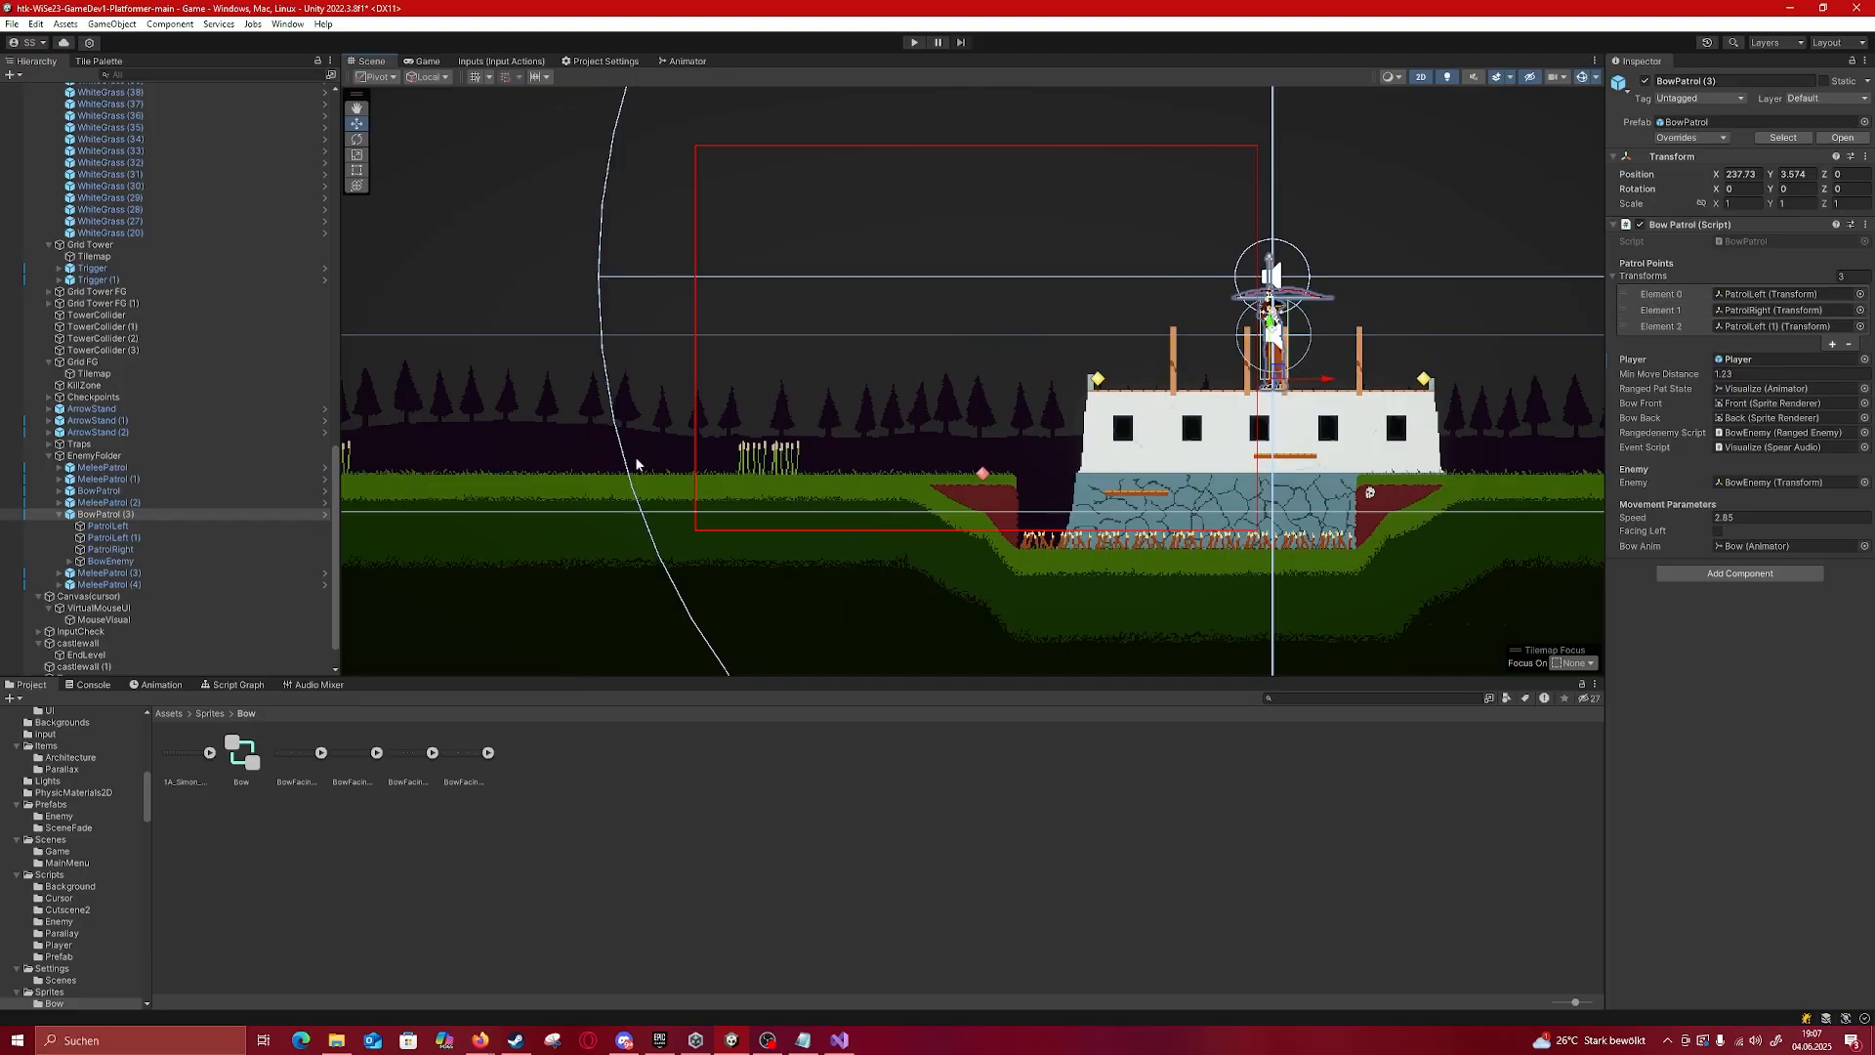
# Step: Set the Range of BowEnemy's Ranged Enemy script under BowPatrol (3) to 25, trying 20 and 29 along the way
pyautogui.click(133, 564)
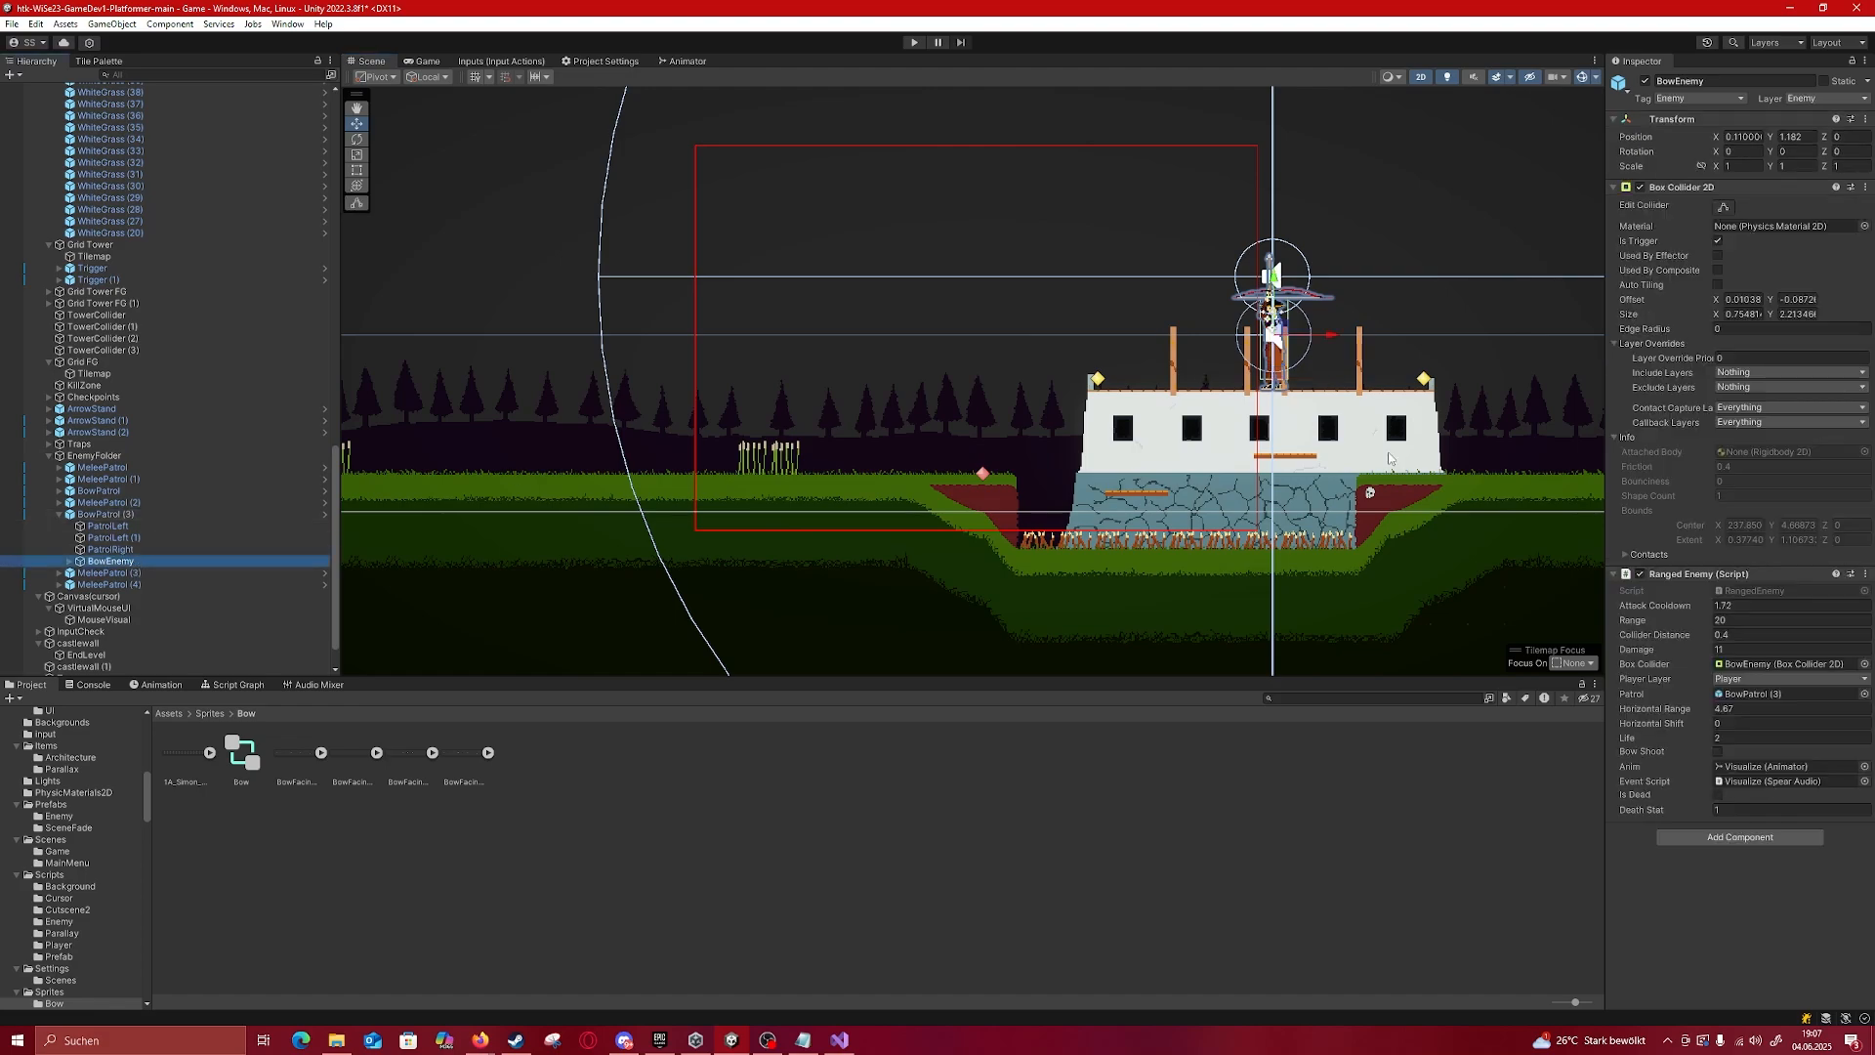
pyautogui.click(1720, 621)
pyautogui.write('25')
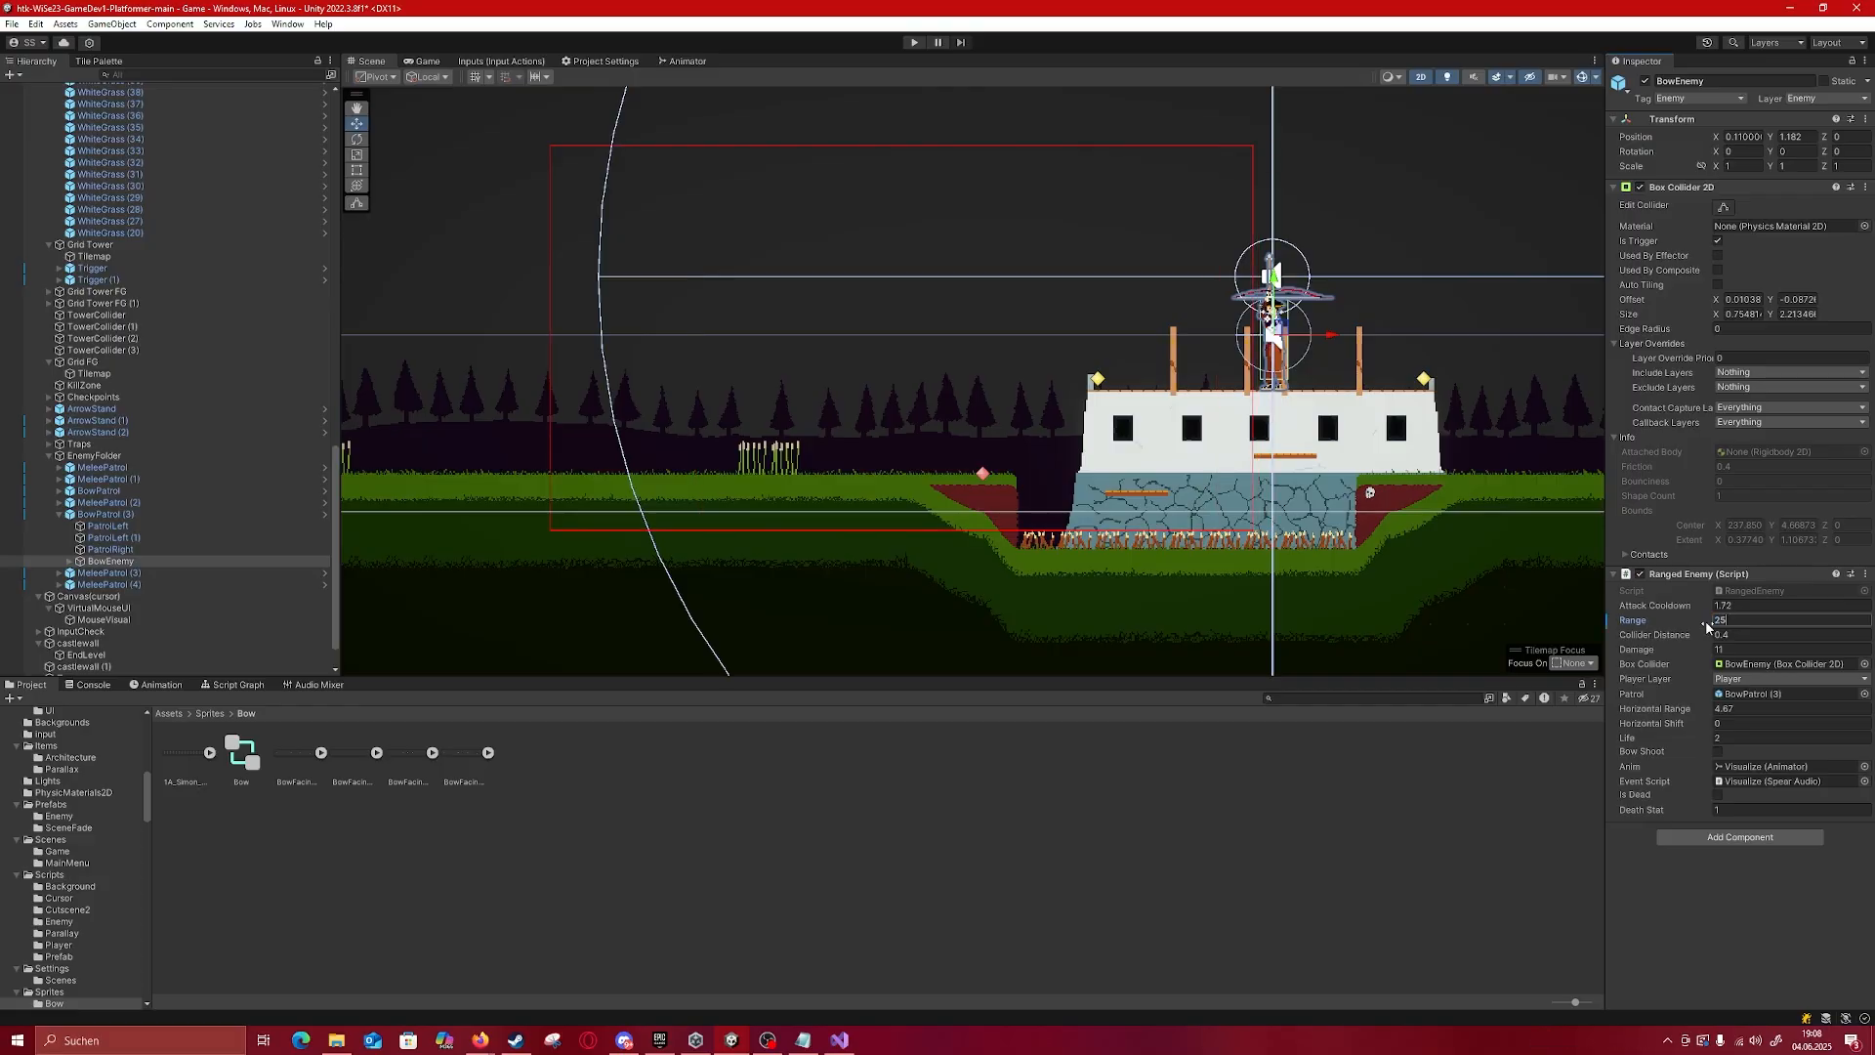
pyautogui.press('BackSpace')
pyautogui.write('0')
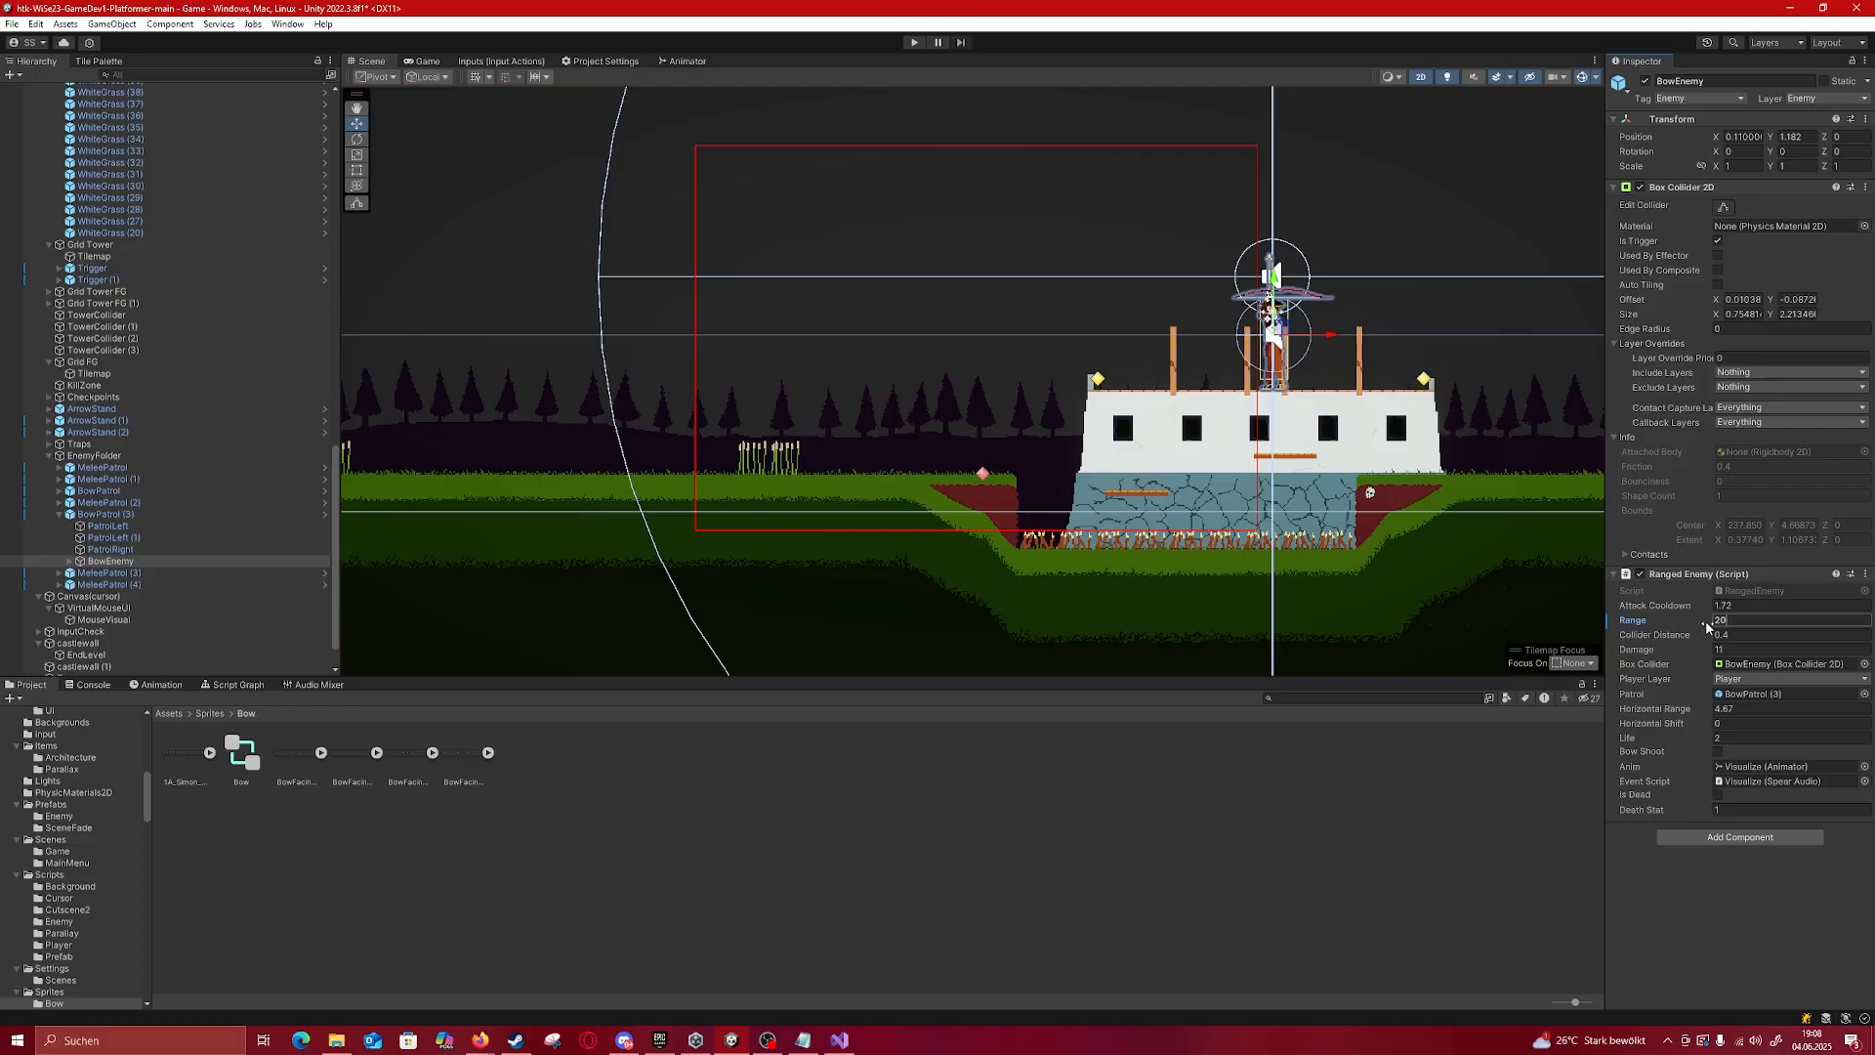
pyautogui.press('BackSpace')
pyautogui.write('9')
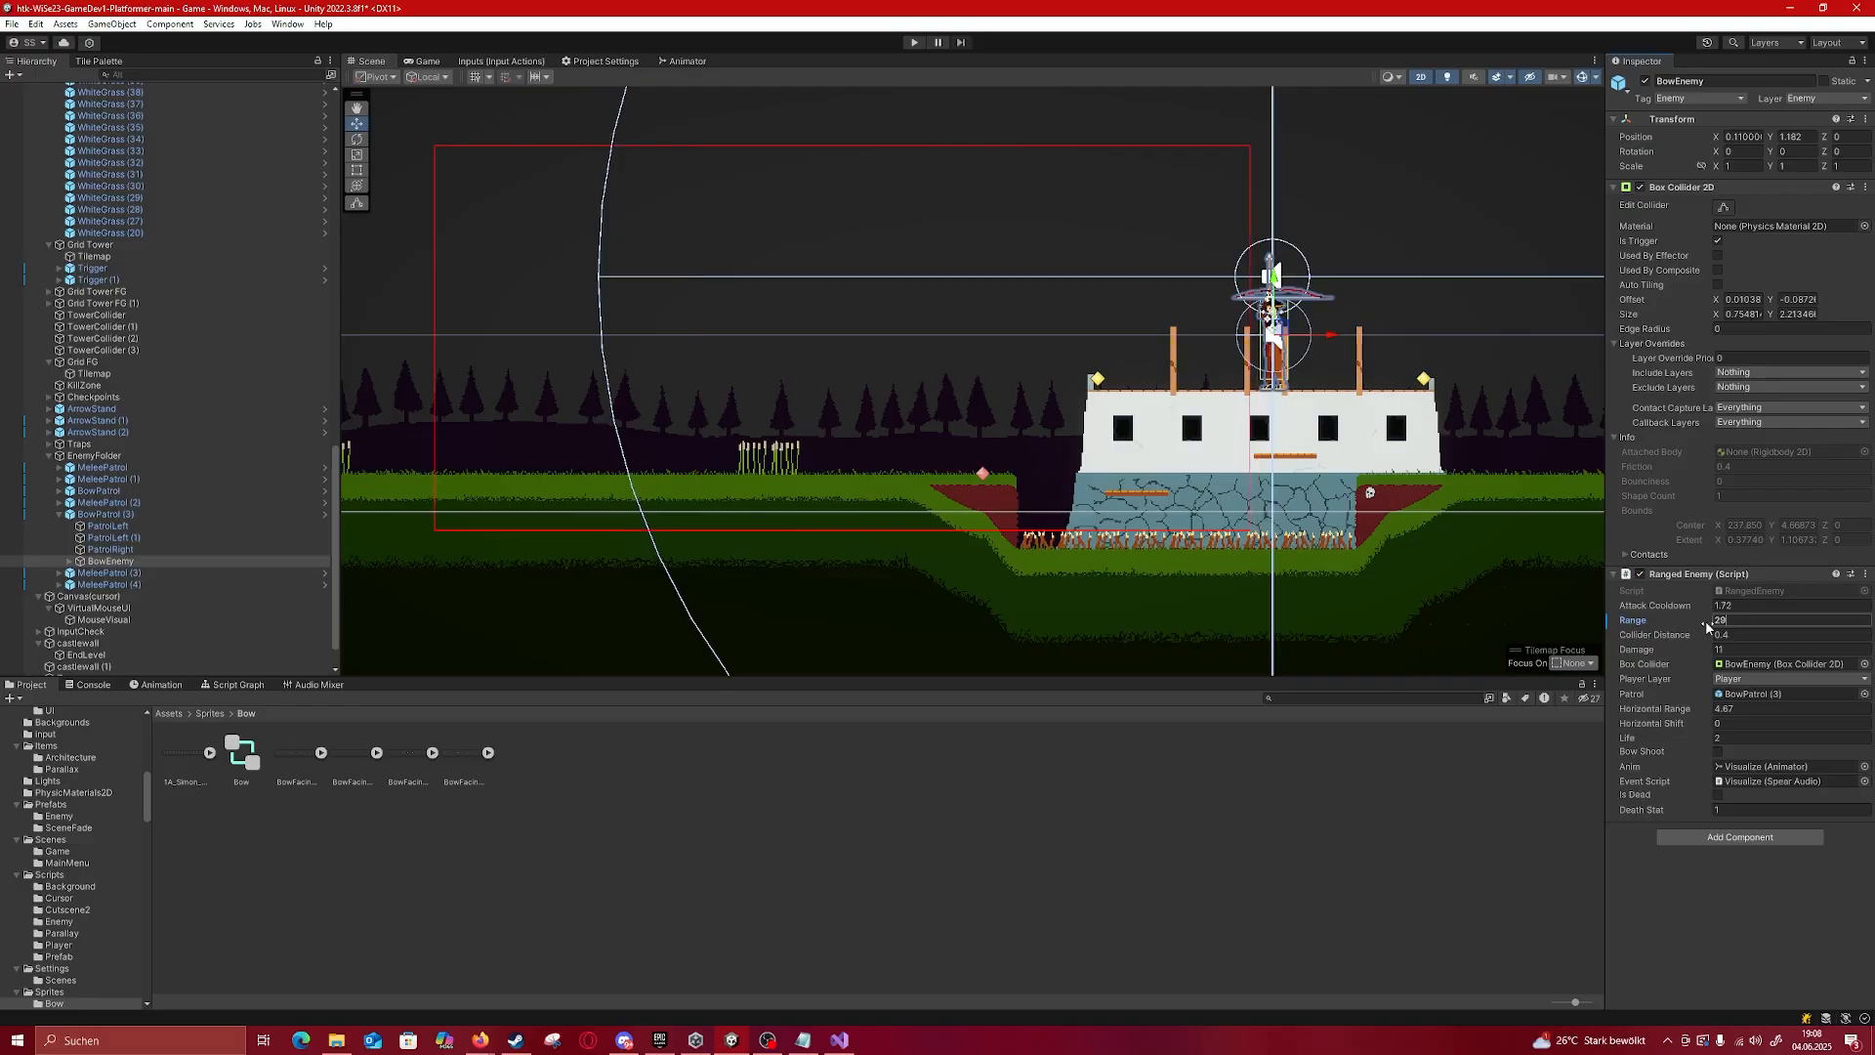
pyautogui.press('BackSpace')
pyautogui.write('5')
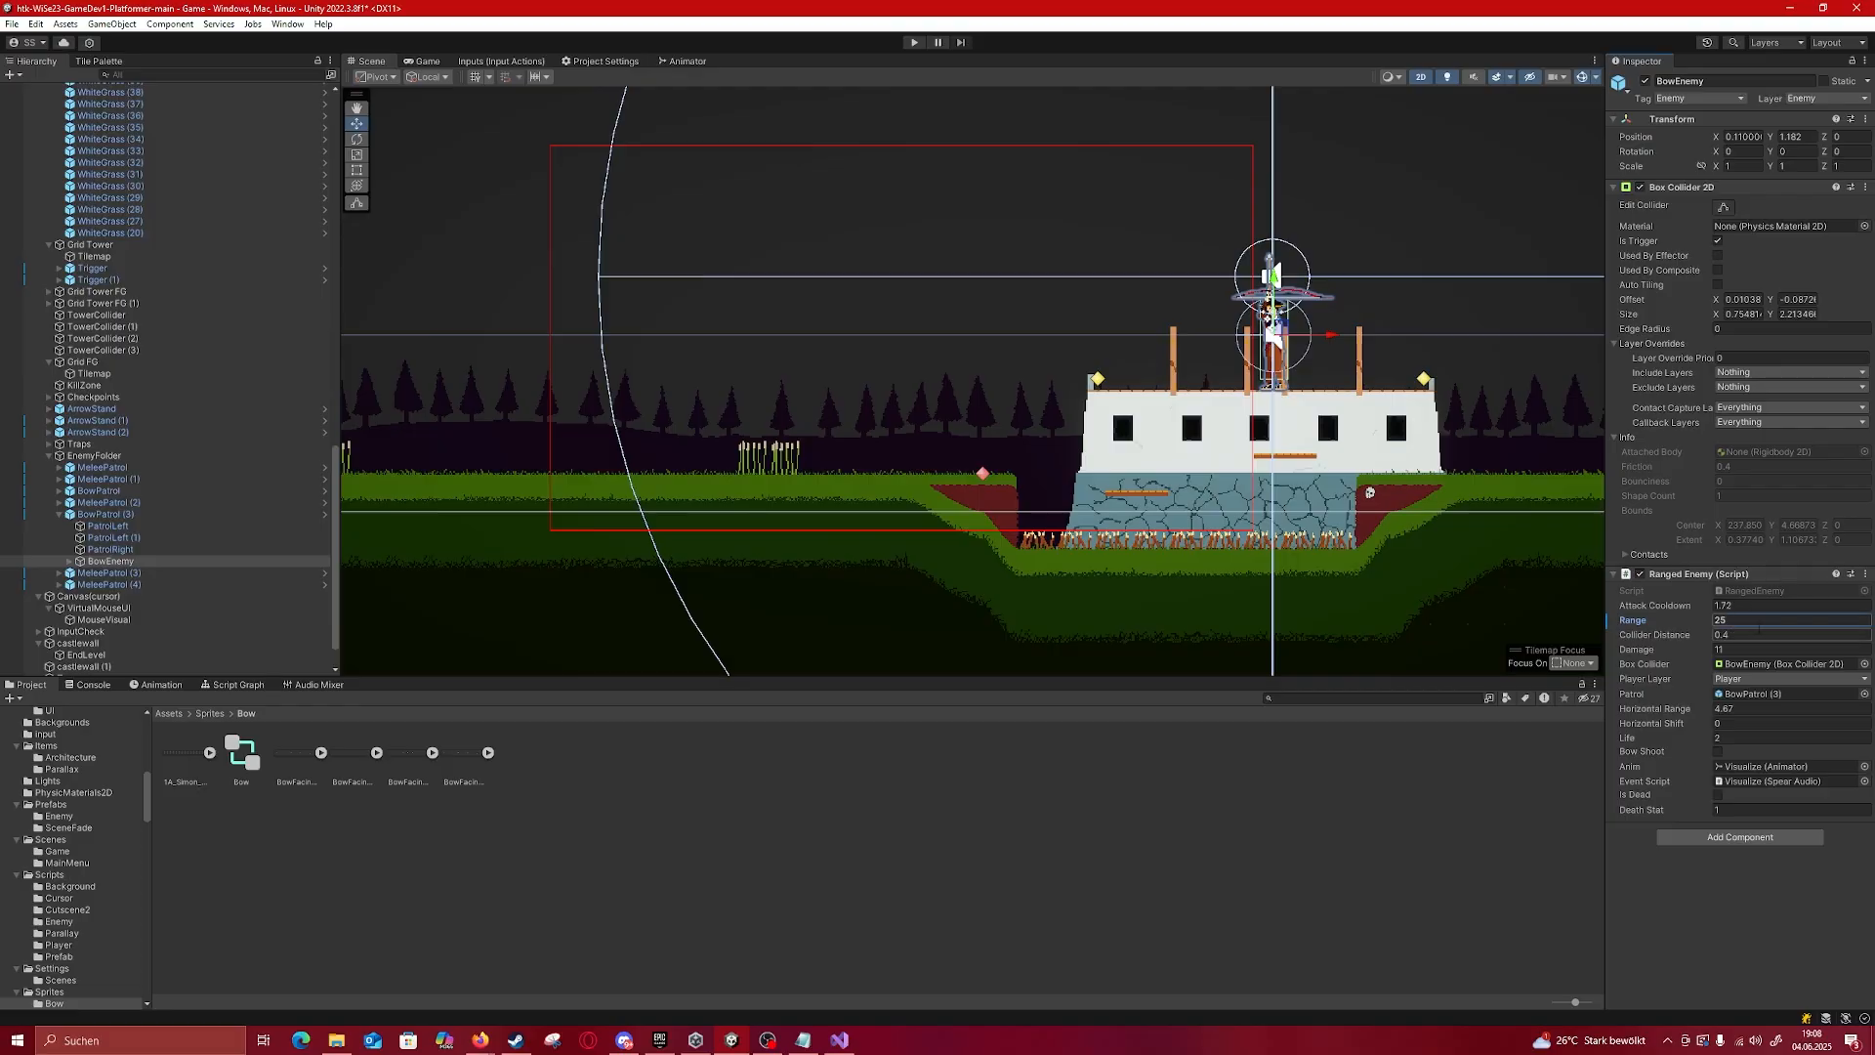
# Step: Select the spear enemy MeleePatrol (2) on the grassland before the tower and expand its child objects
pyautogui.scroll(-2, 1187, 449)
pyautogui.moveTo(1056, 439); pyautogui.dragTo(1303, 418, button='middle')
pyautogui.scroll(-3, 1303, 418)
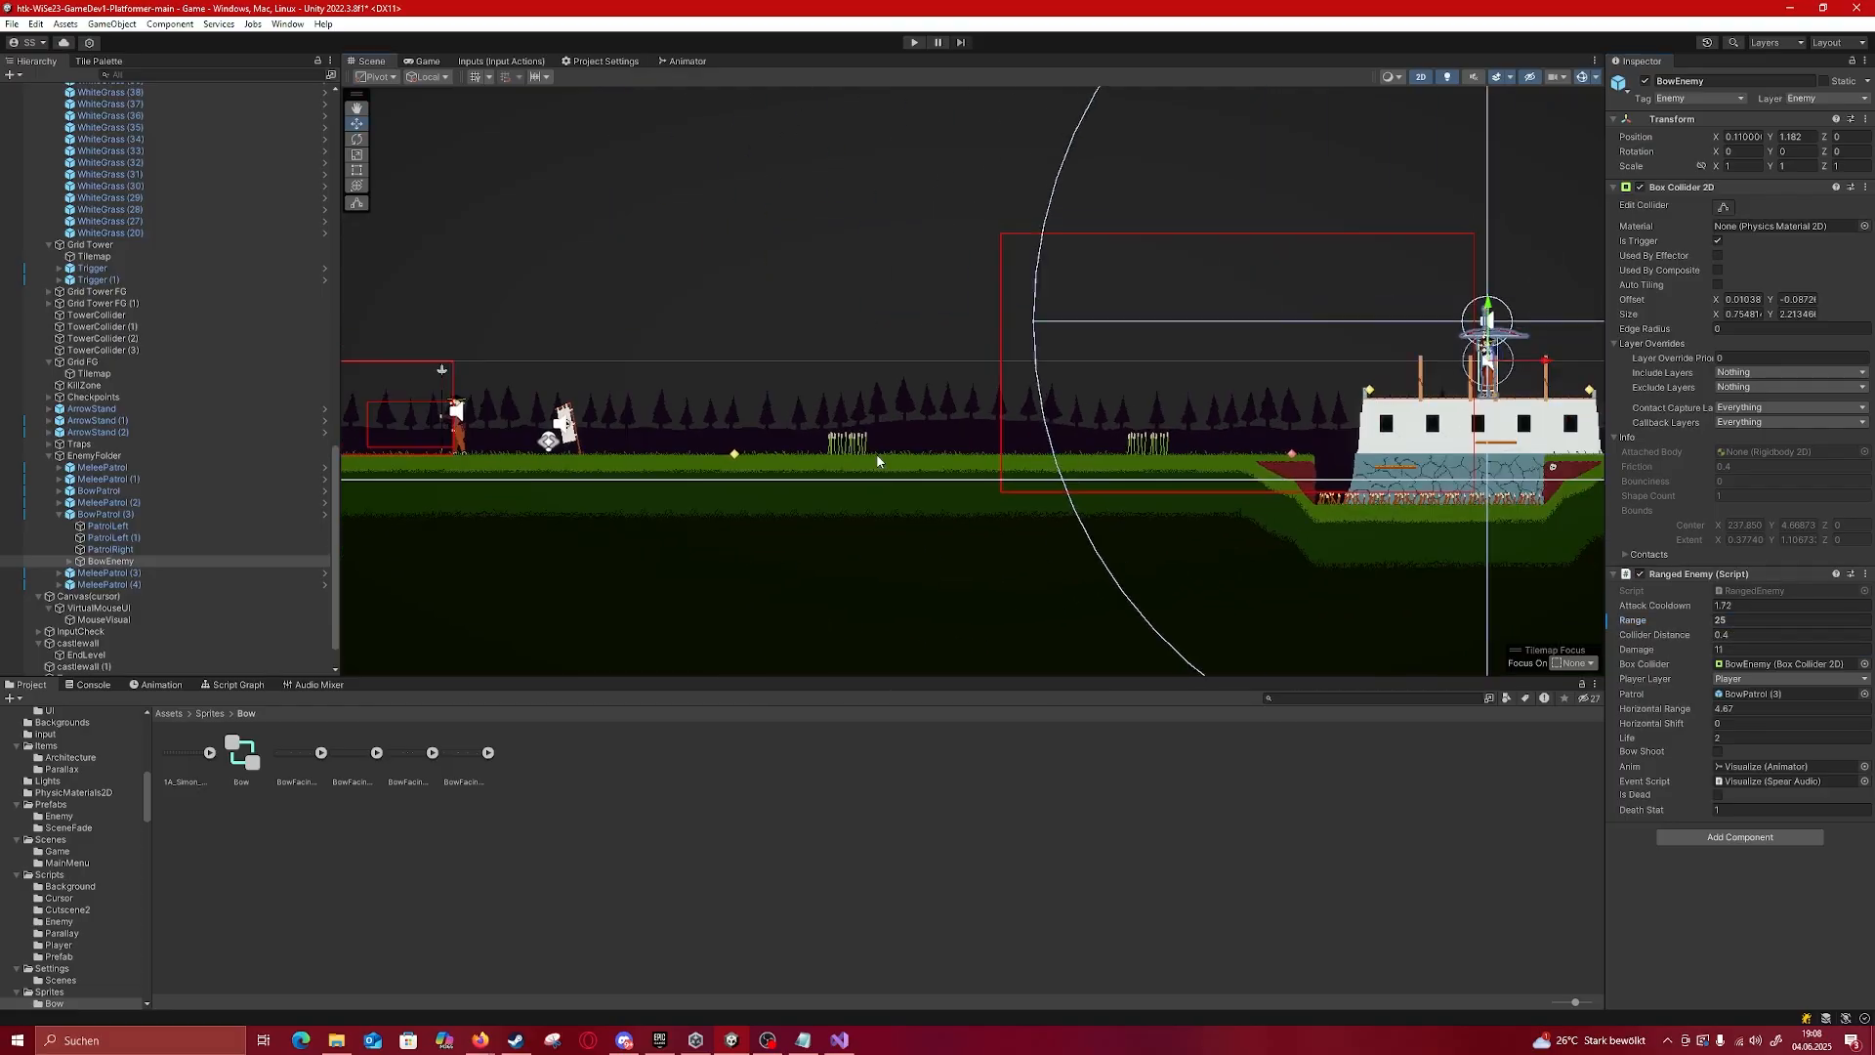
pyautogui.moveTo(644, 347); pyautogui.dragTo(1071, 283, button='middle')
pyautogui.scroll(5, 1103, 317)
pyautogui.scroll(3, 1103, 317)
pyautogui.click(1144, 293)
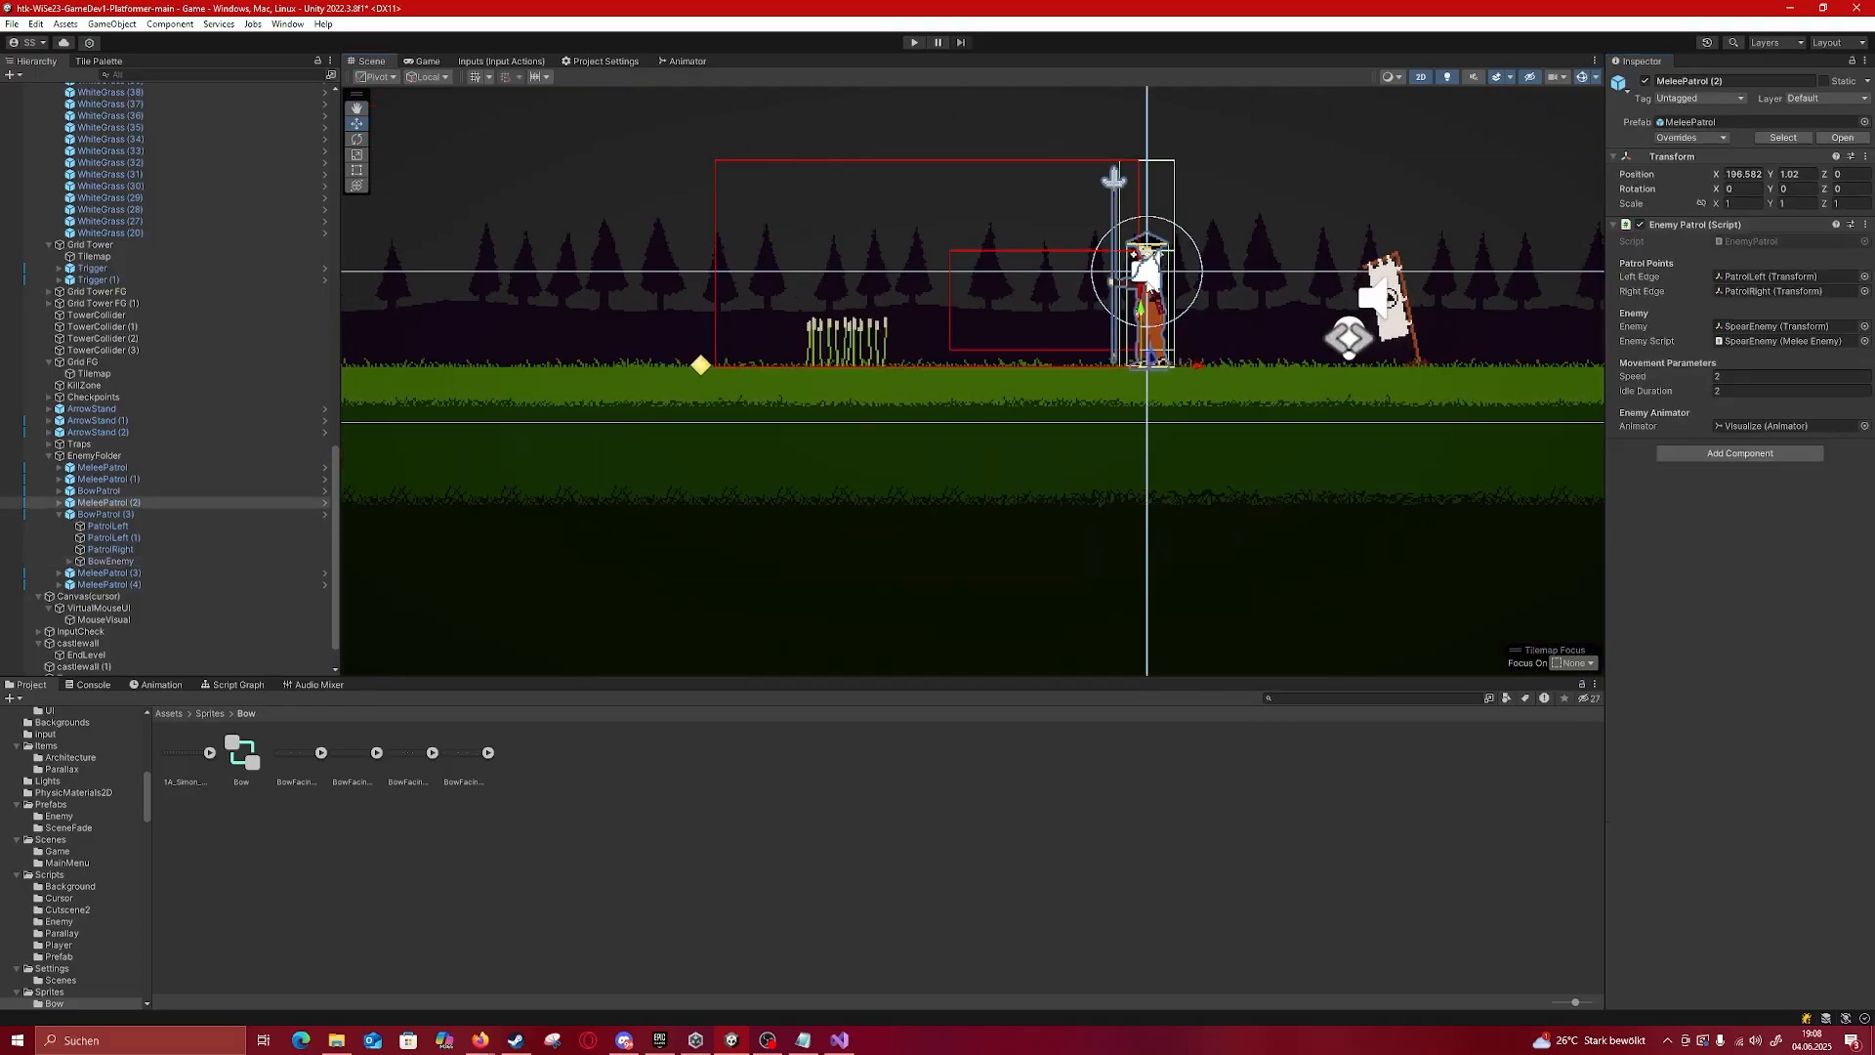
pyautogui.click(64, 503)
pyautogui.click(61, 503)
# Step: Examine the left and right patrol points of MeleePatrol (2) and its red detection areas
pyautogui.moveTo(855, 335); pyautogui.dragTo(677, 402, button='middle')
pyautogui.scroll(-5, 679, 404)
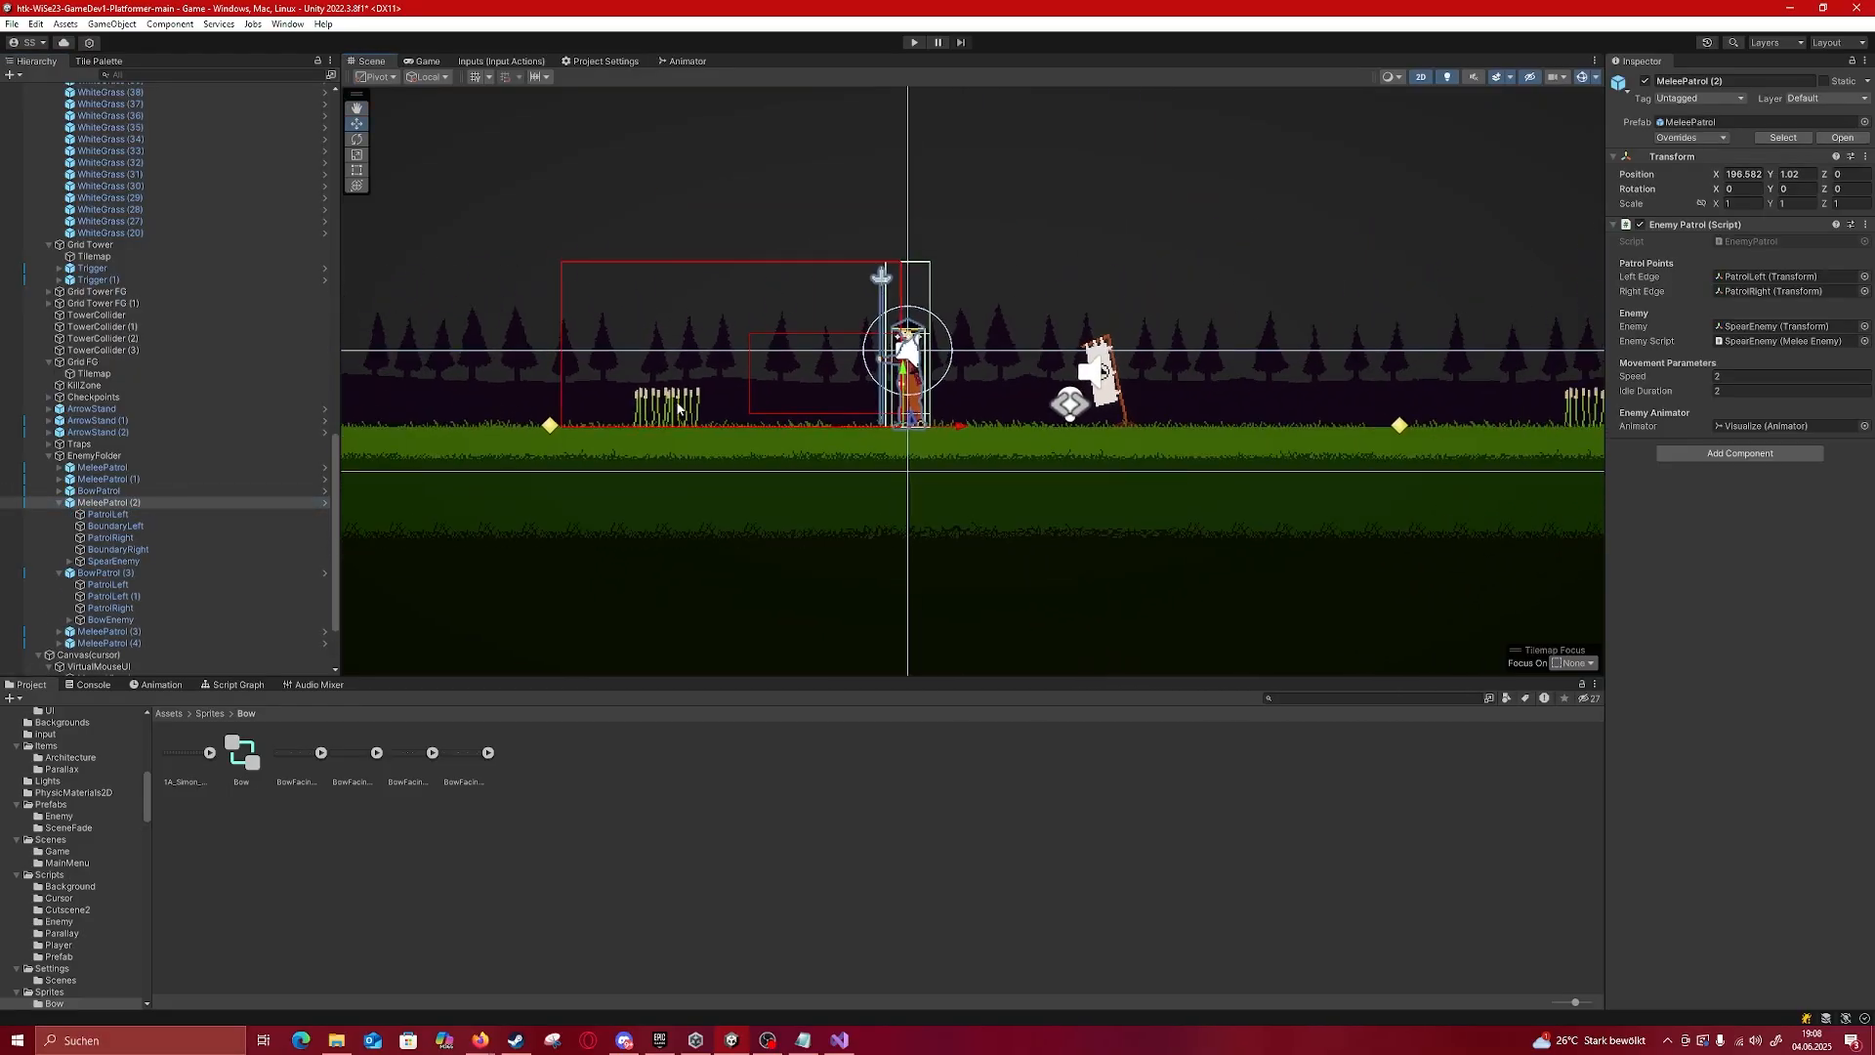
pyautogui.scroll(9, 644, 437)
pyautogui.click(506, 427)
pyautogui.moveTo(1051, 450); pyautogui.dragTo(581, 437, button='middle')
pyautogui.click(1324, 417)
pyautogui.scroll(-3, 945, 522)
pyautogui.moveTo(599, 521); pyautogui.dragTo(1066, 536, button='middle')
pyautogui.scroll(-3, 742, 465)
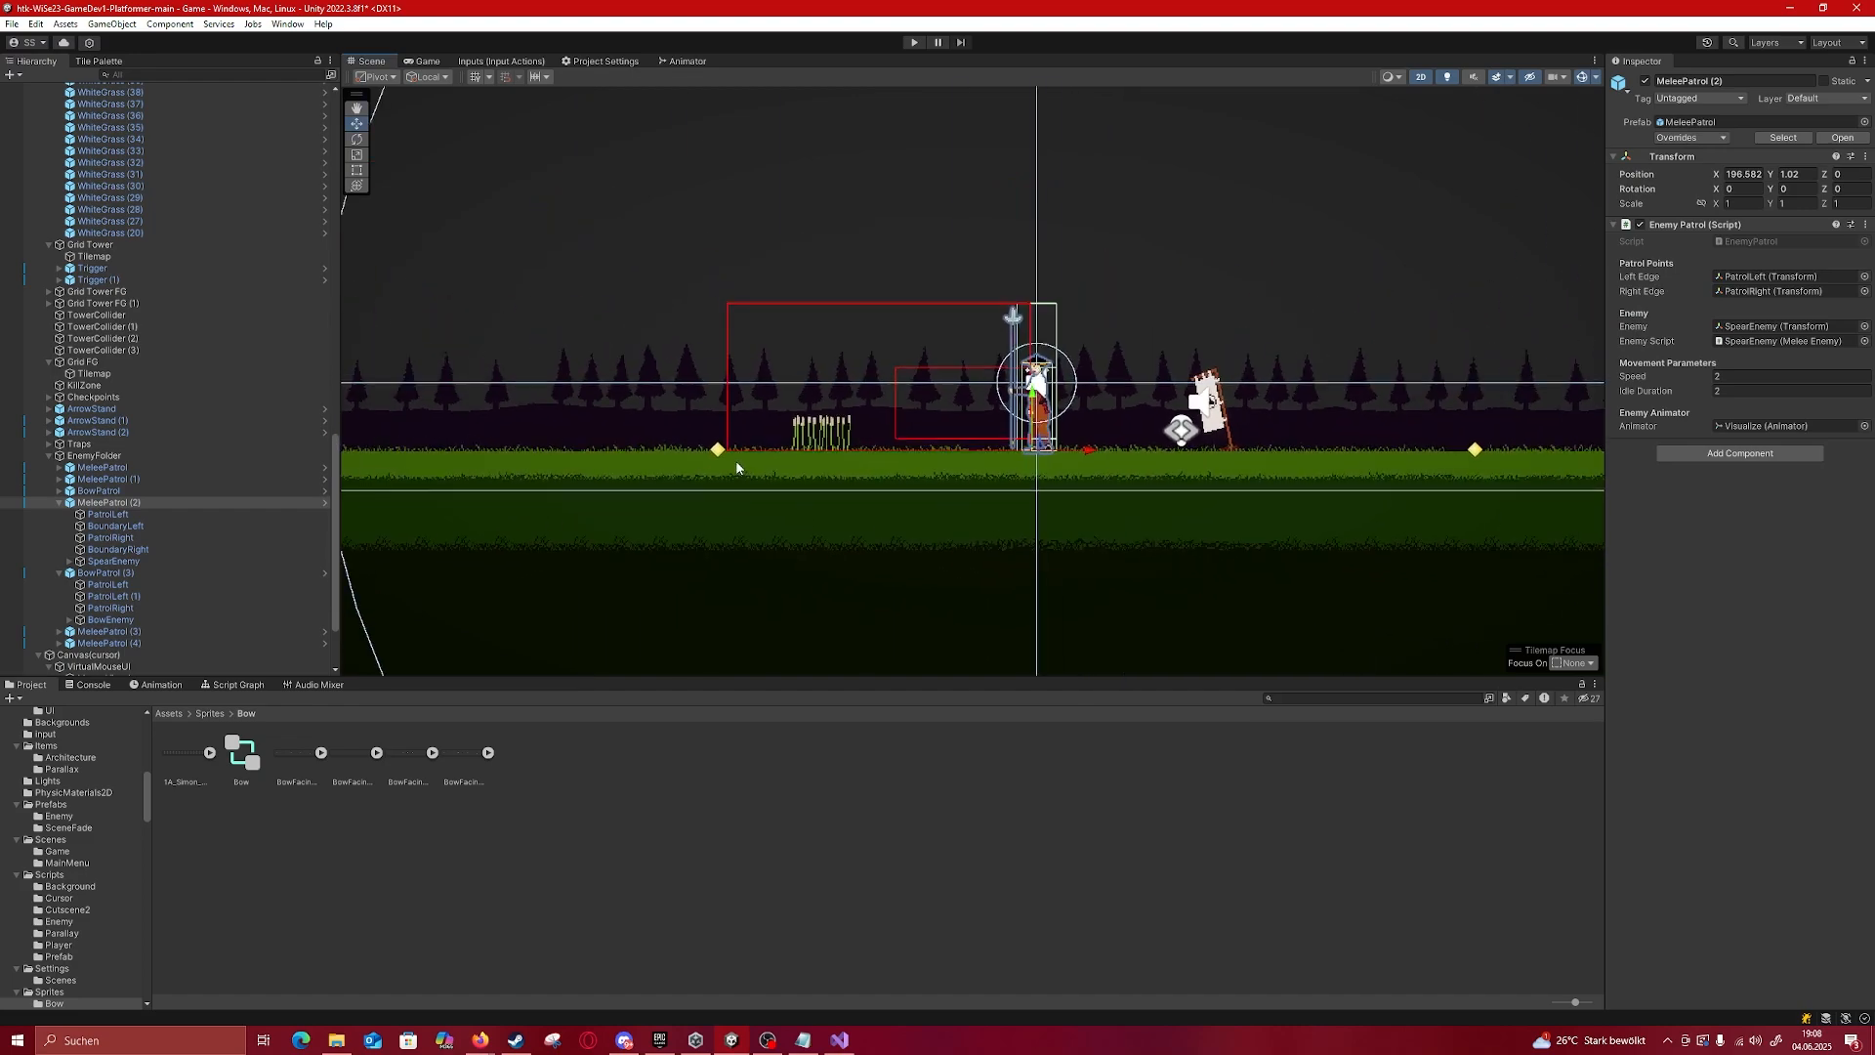
pyautogui.moveTo(742, 464); pyautogui.dragTo(831, 544, button='middle')
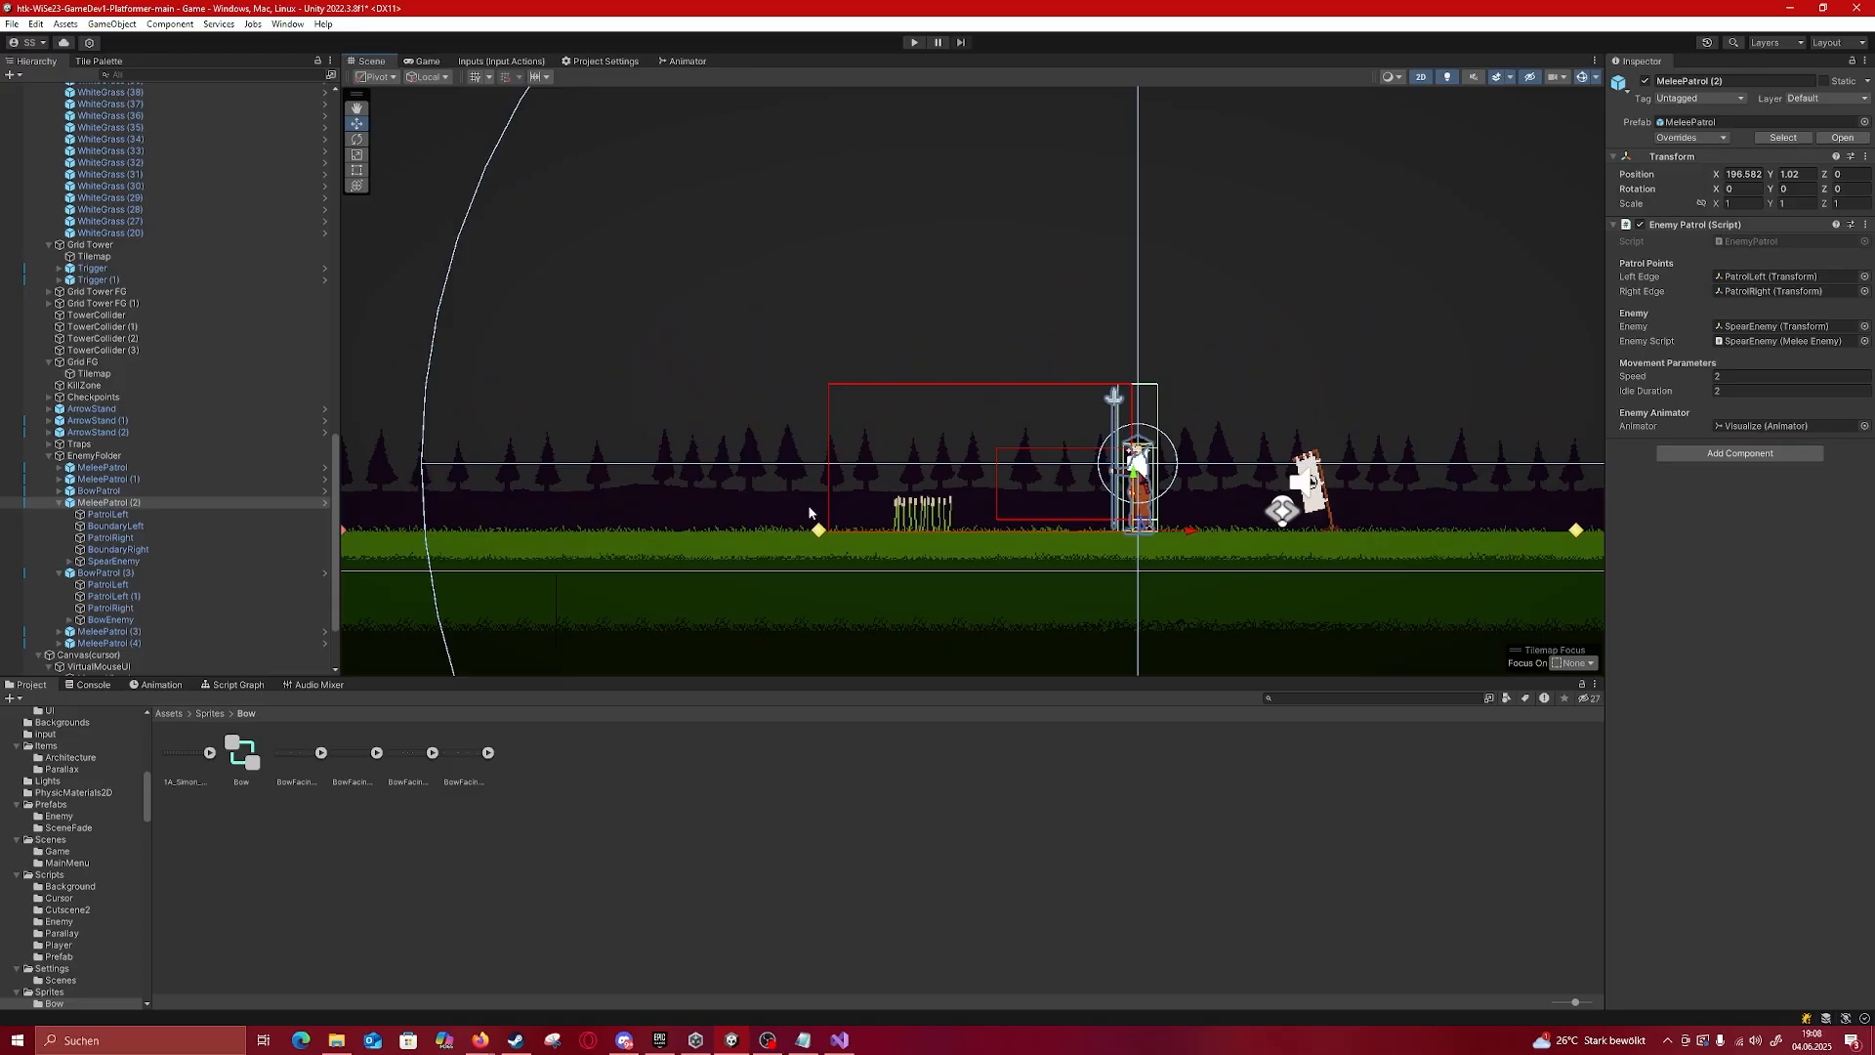
# Step: Examine how far the detection areas of MeleePatrol (2) reach toward the yellow marker at the near edge of its patrol
pyautogui.click(135, 505)
pyautogui.scroll(2, 1021, 496)
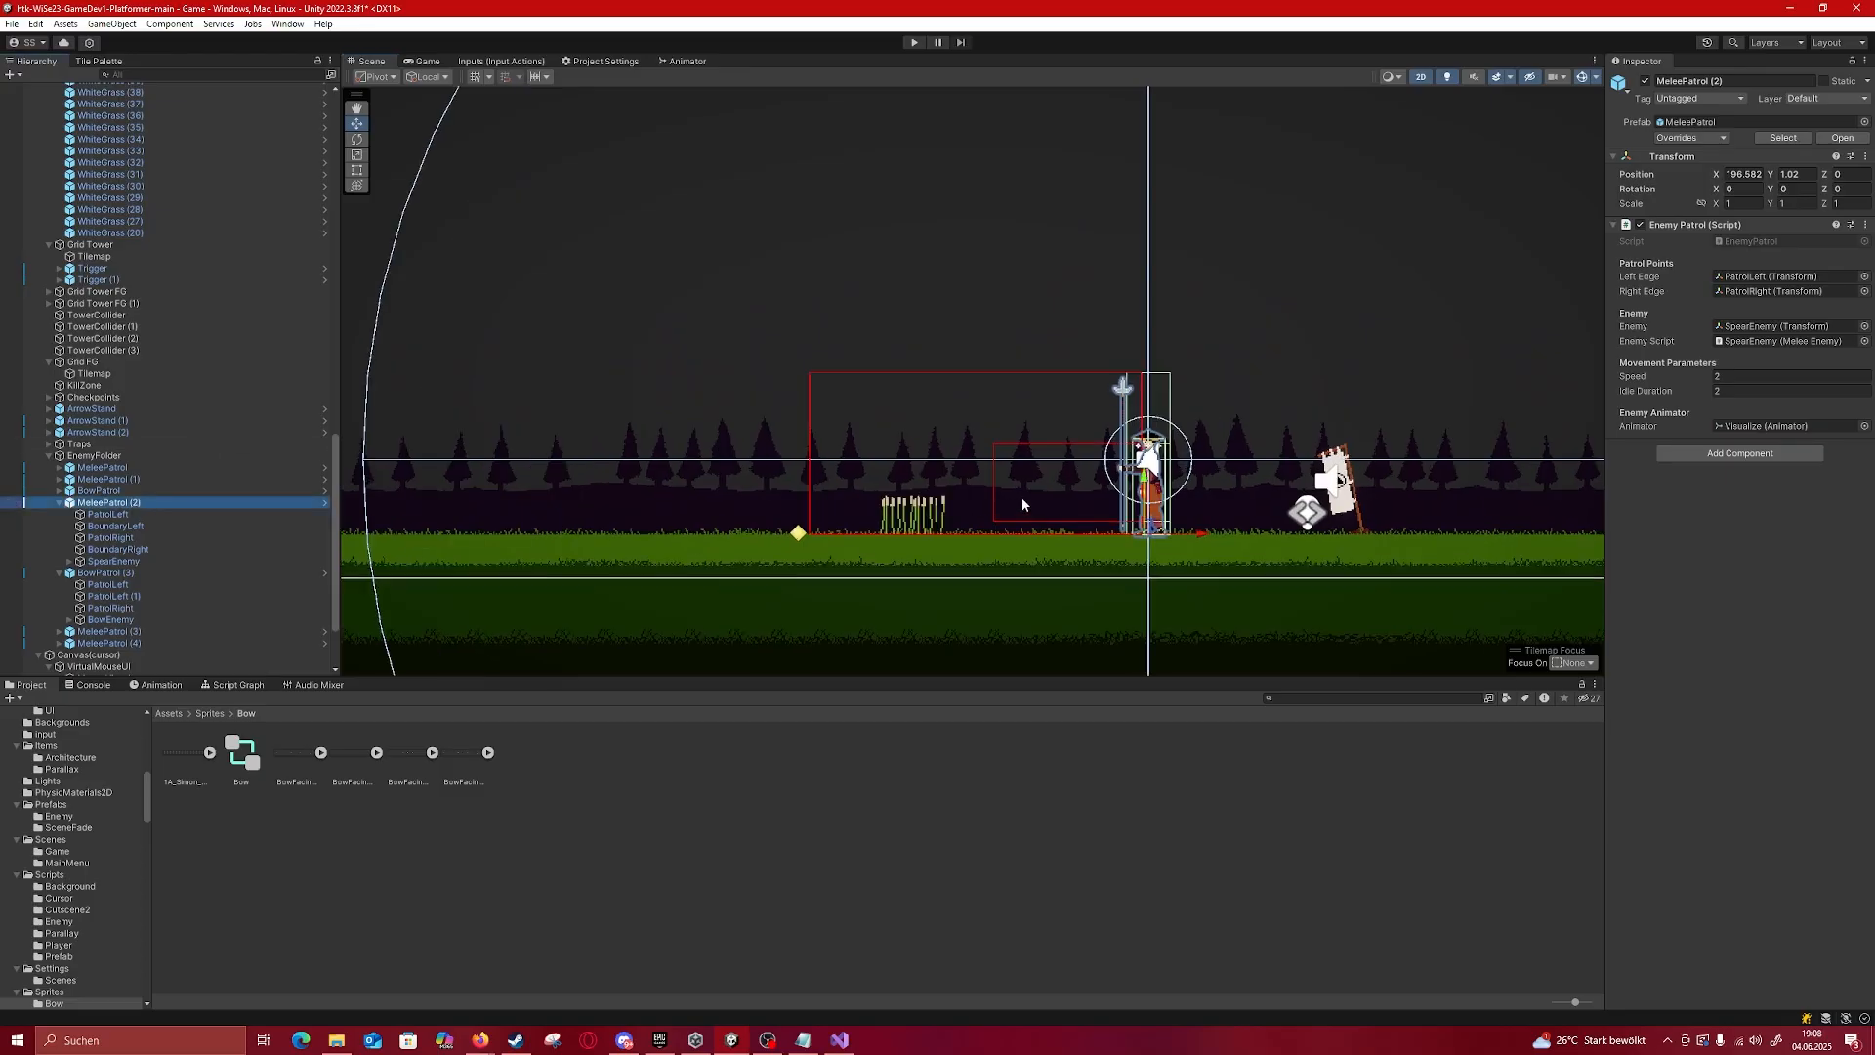
pyautogui.moveTo(1352, 493); pyautogui.dragTo(1148, 440, button='middle')
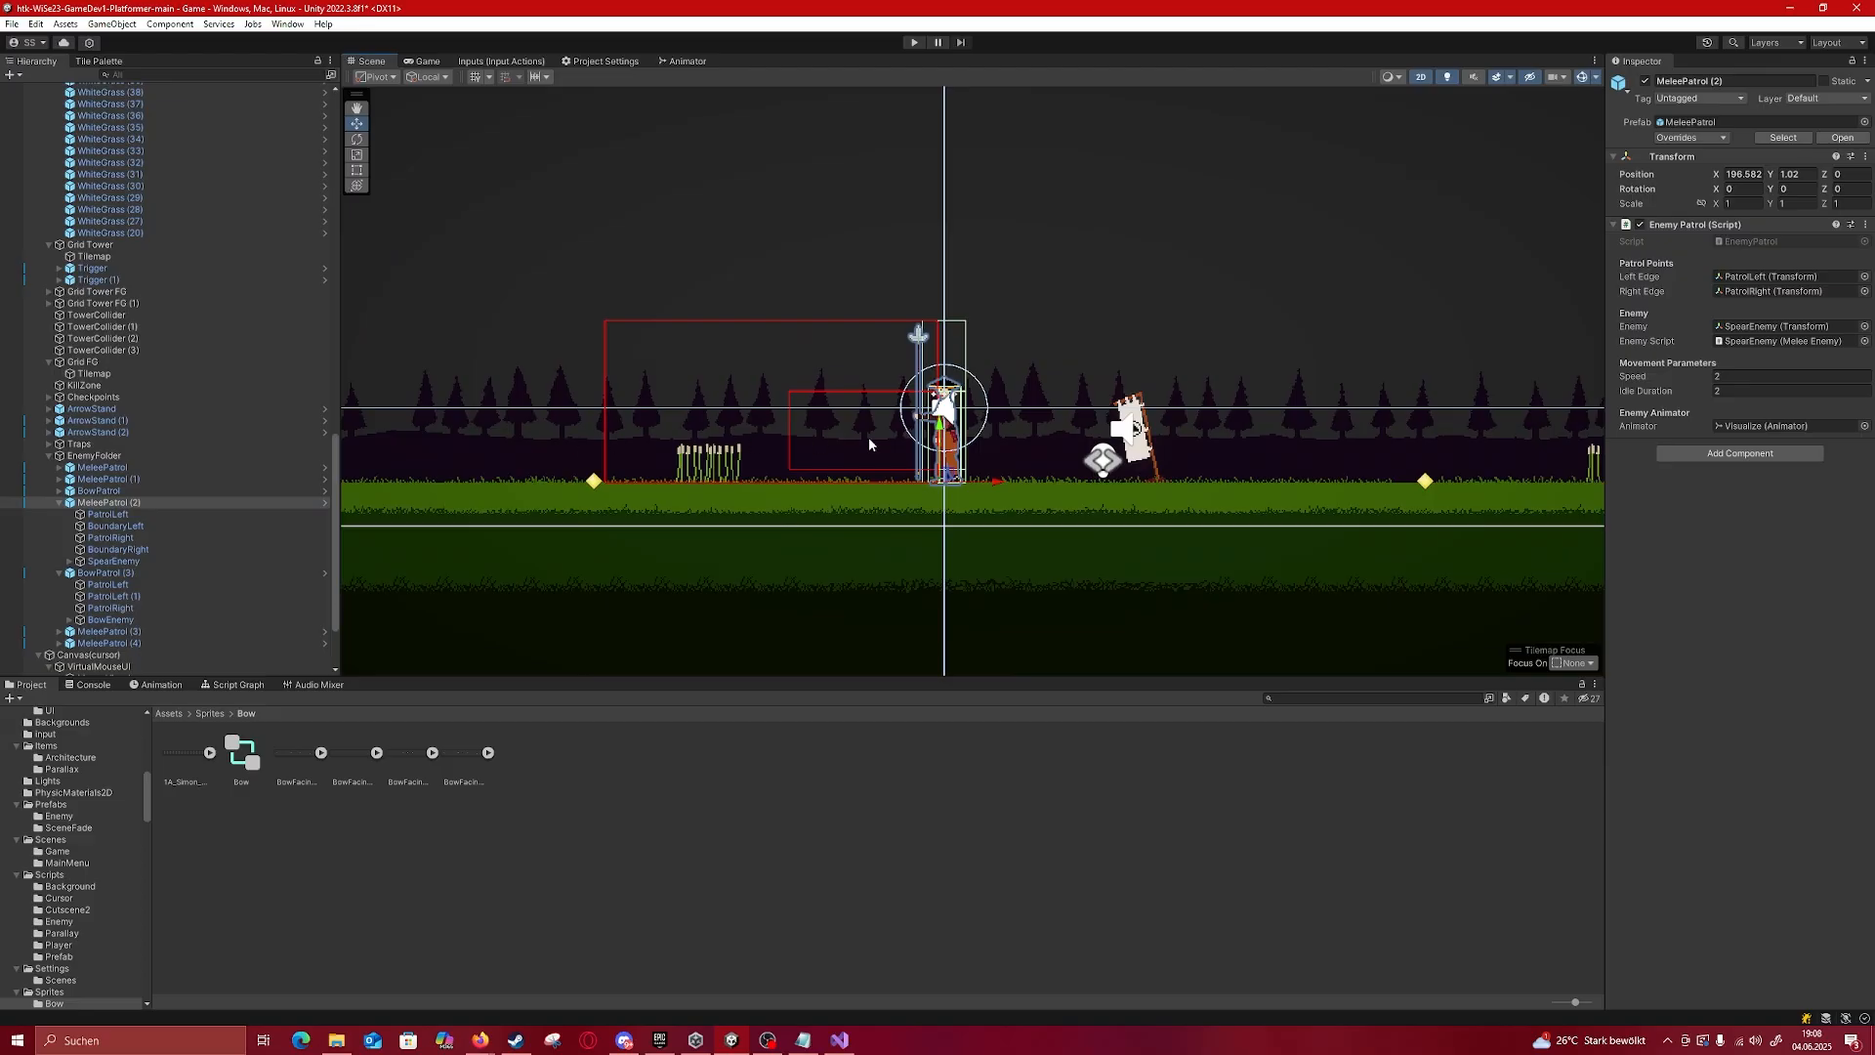
pyautogui.scroll(1, 766, 448)
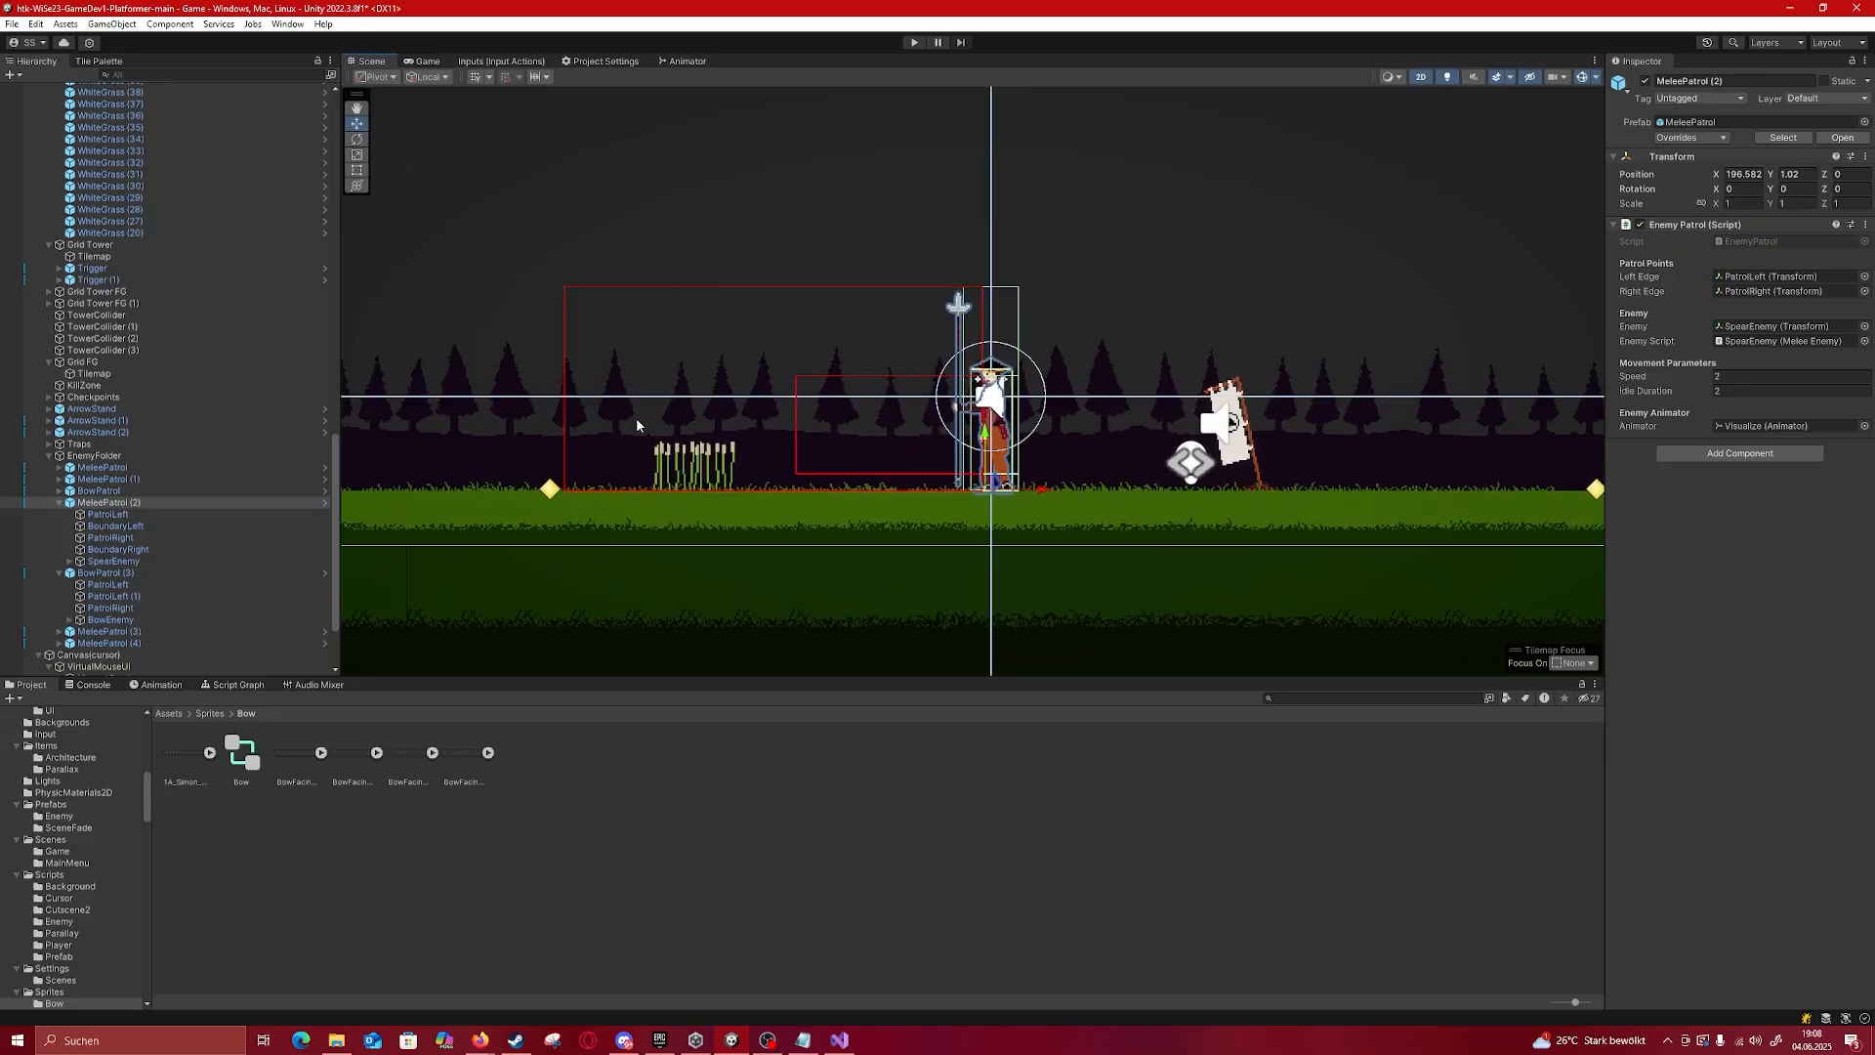
pyautogui.click(564, 406)
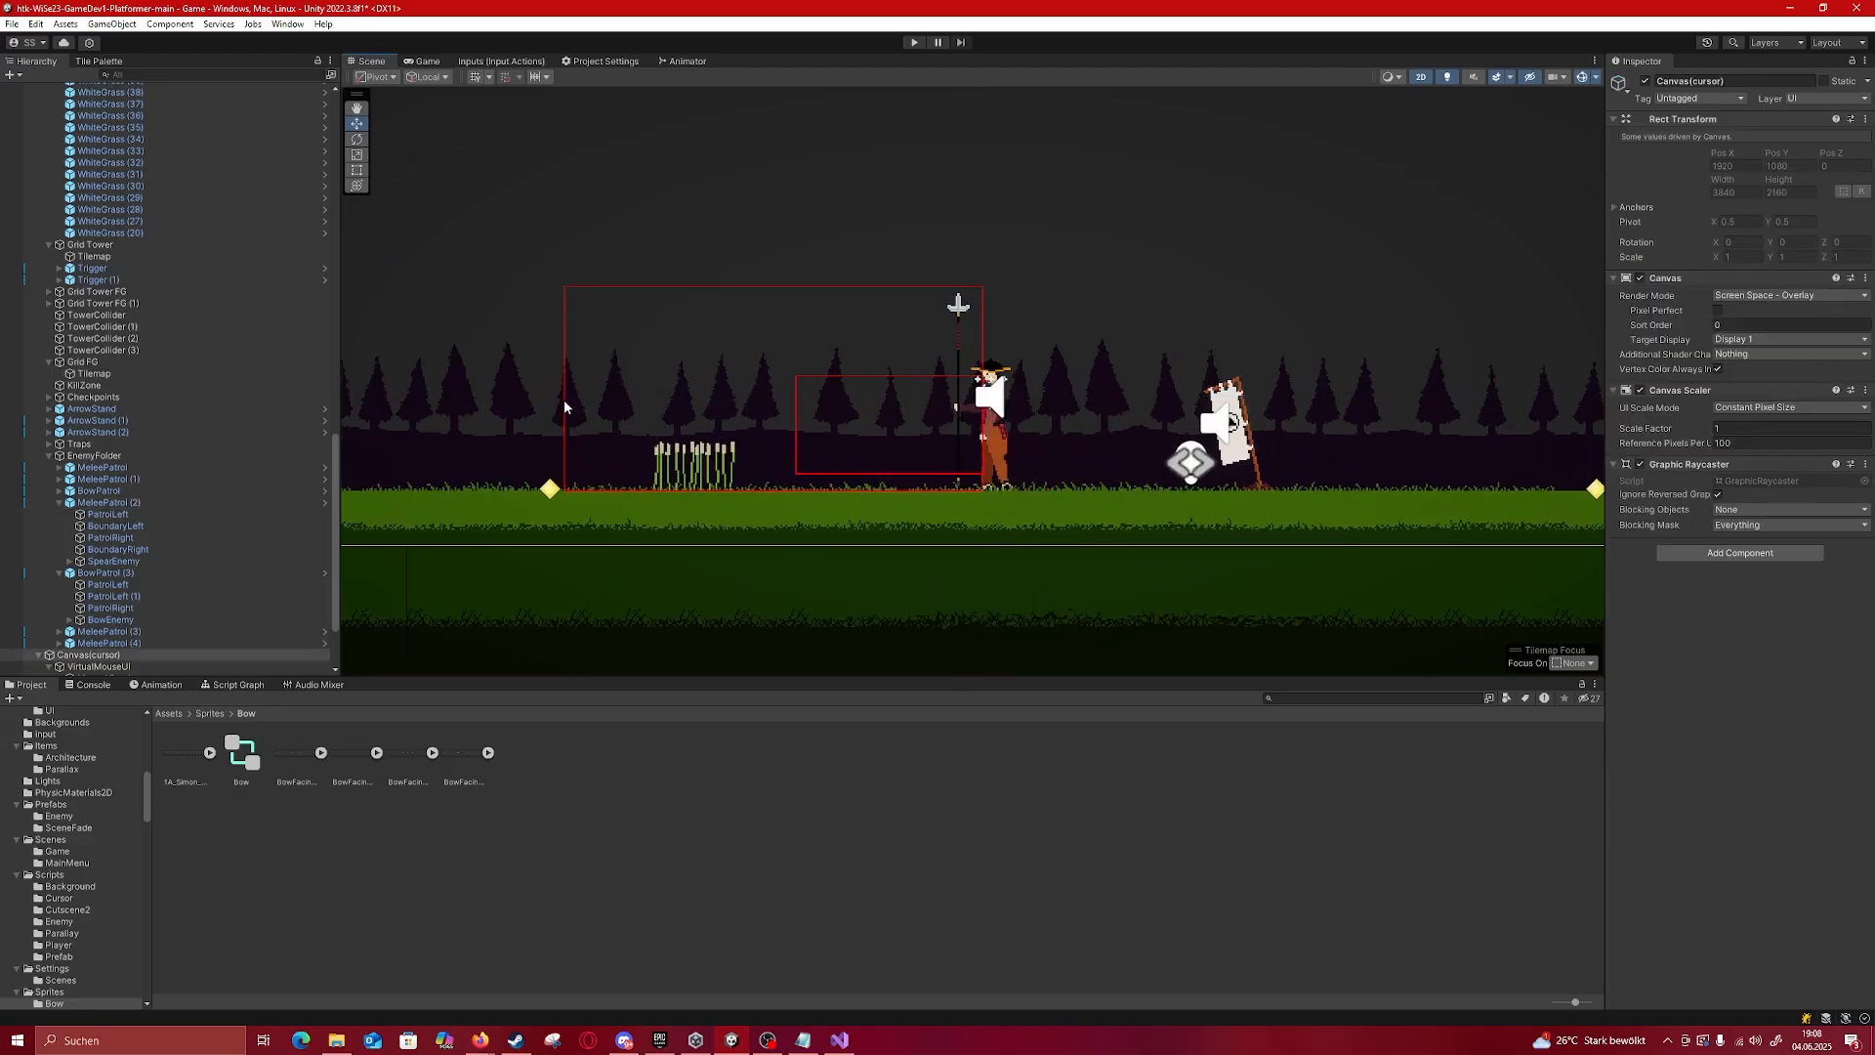
# Step: Set the In Sight Range of SpearEnemy's Melee Enemy script under MeleePatrol (2) to 8, trying 9 along the way
pyautogui.click(149, 620)
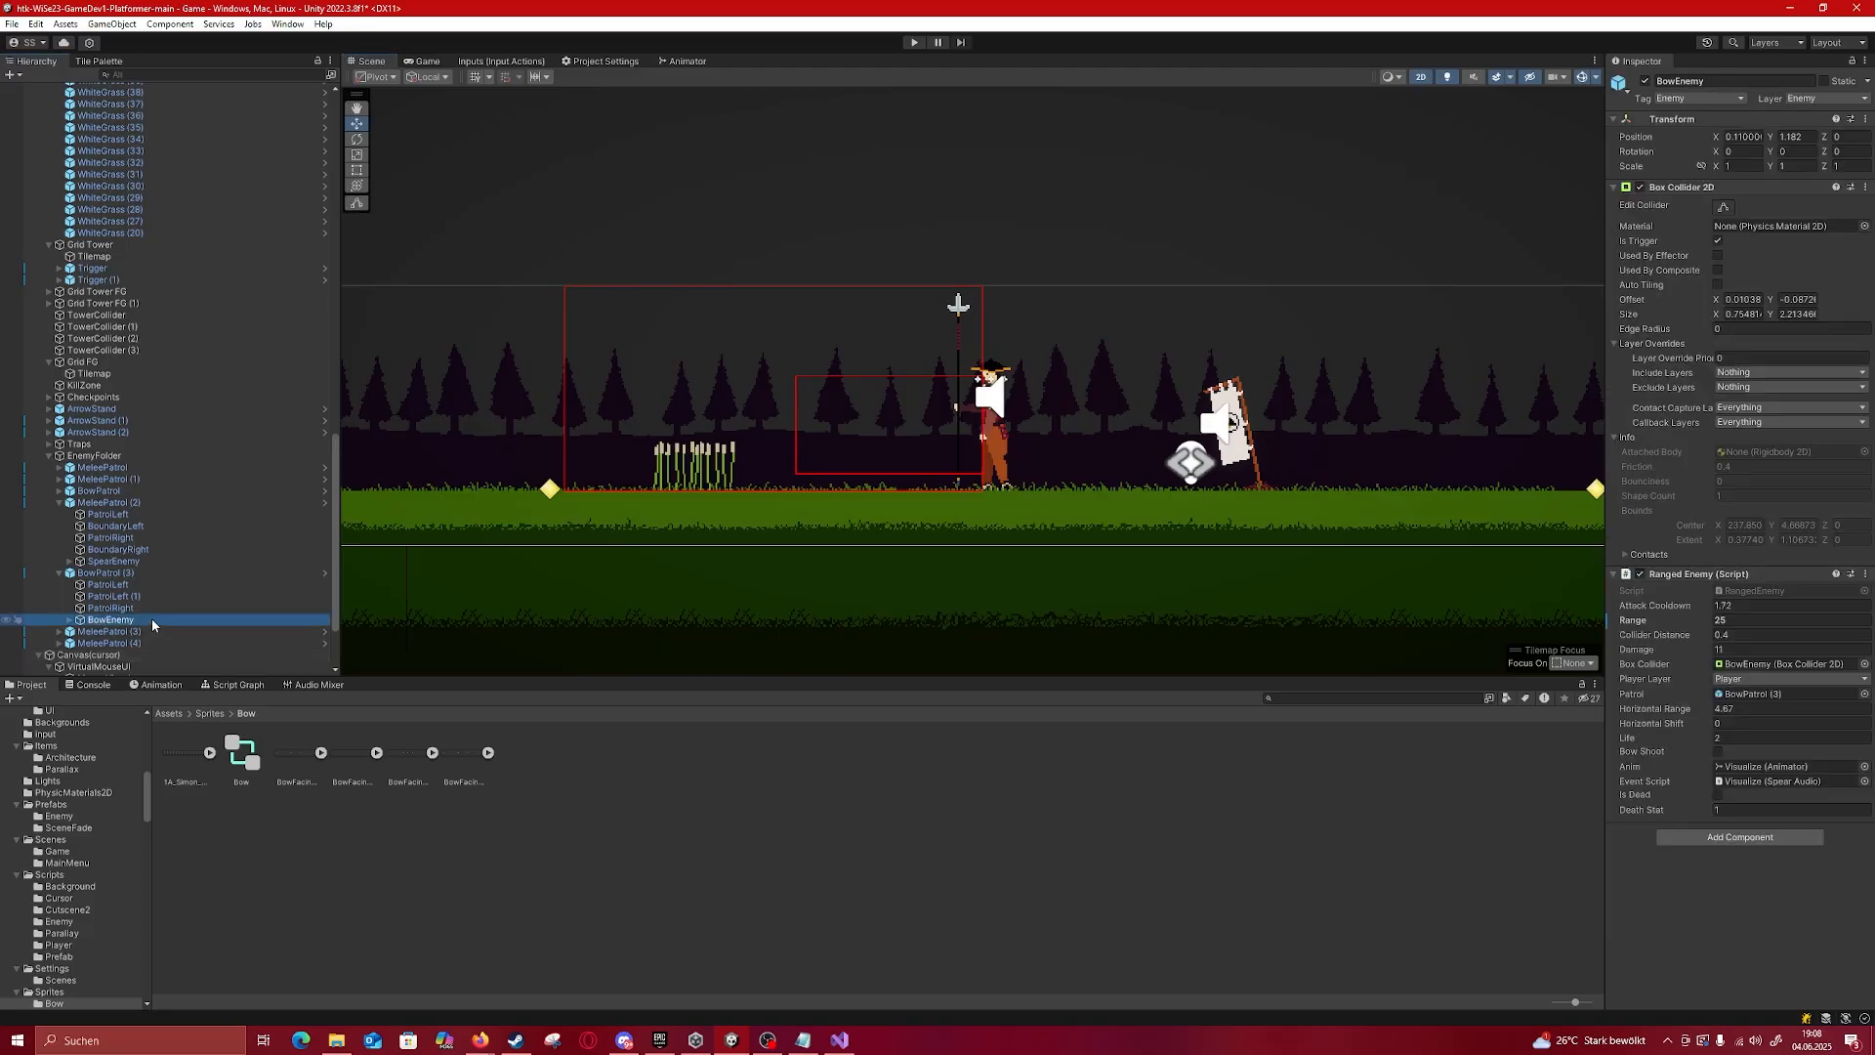
pyautogui.click(137, 560)
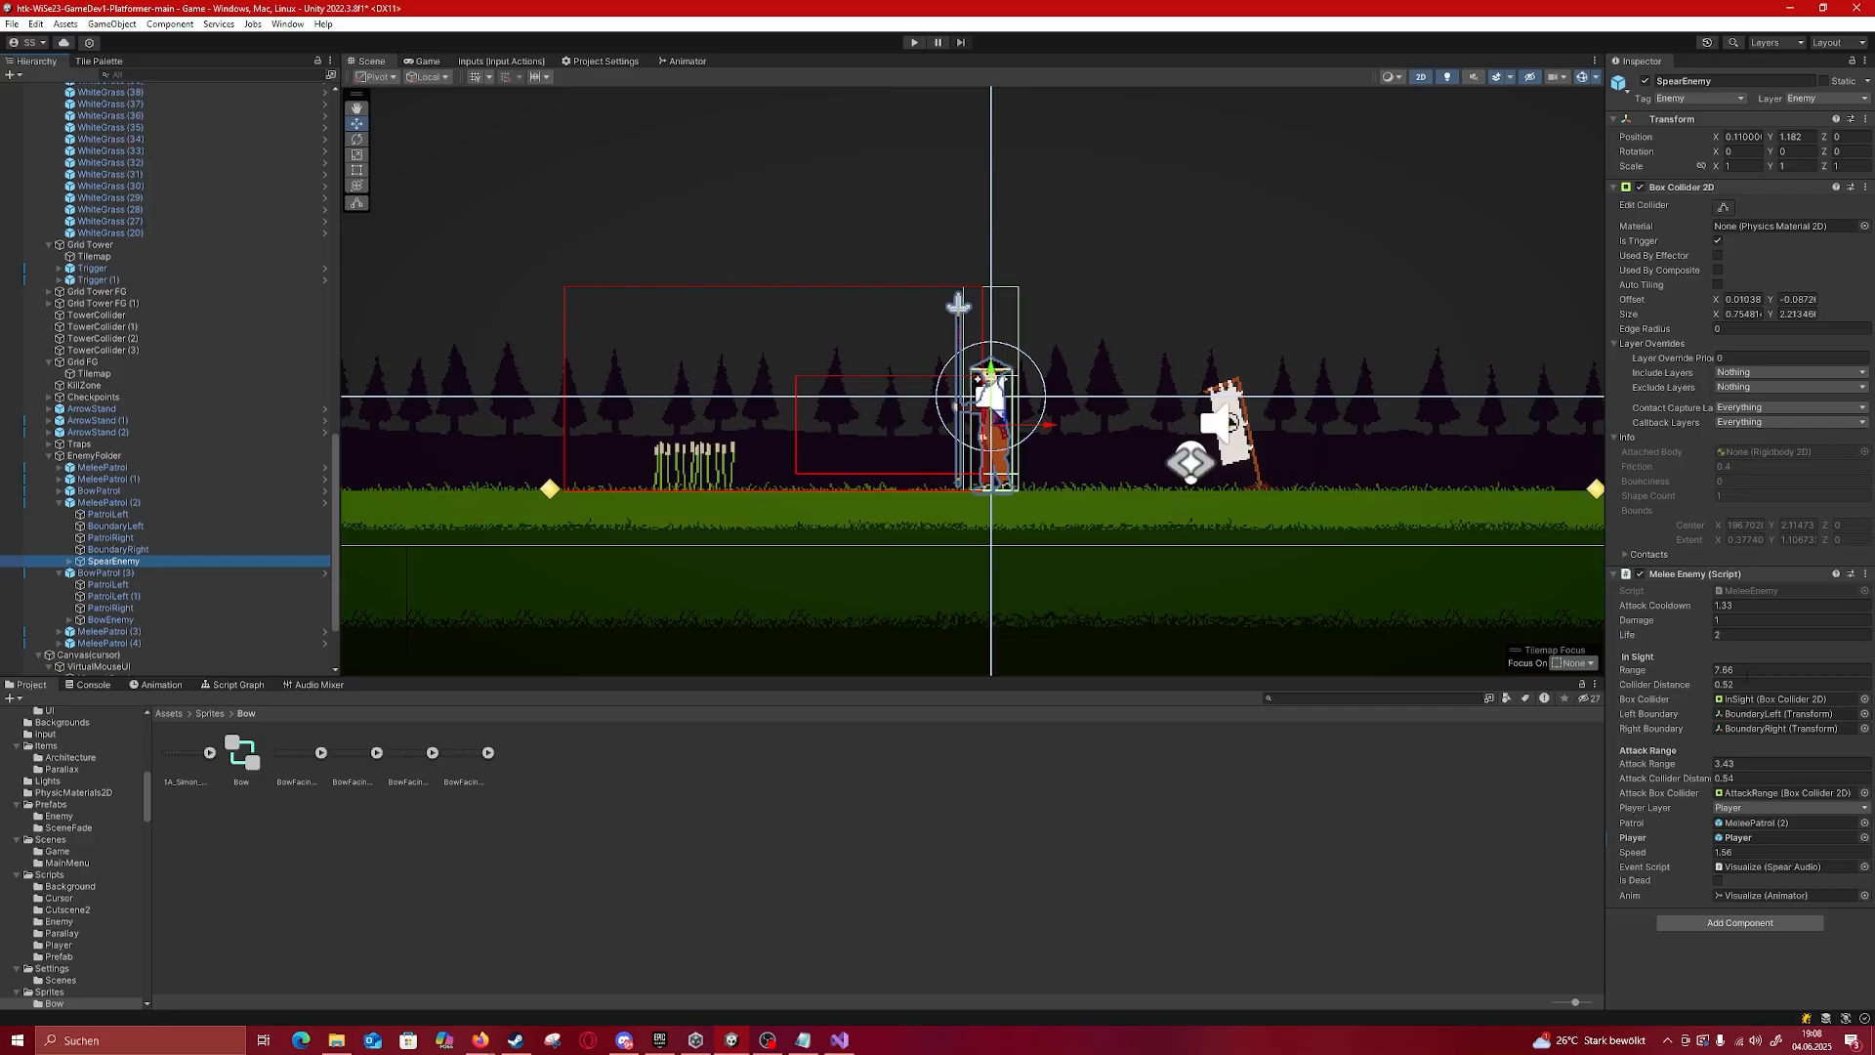
pyautogui.scroll(5, 808, 418)
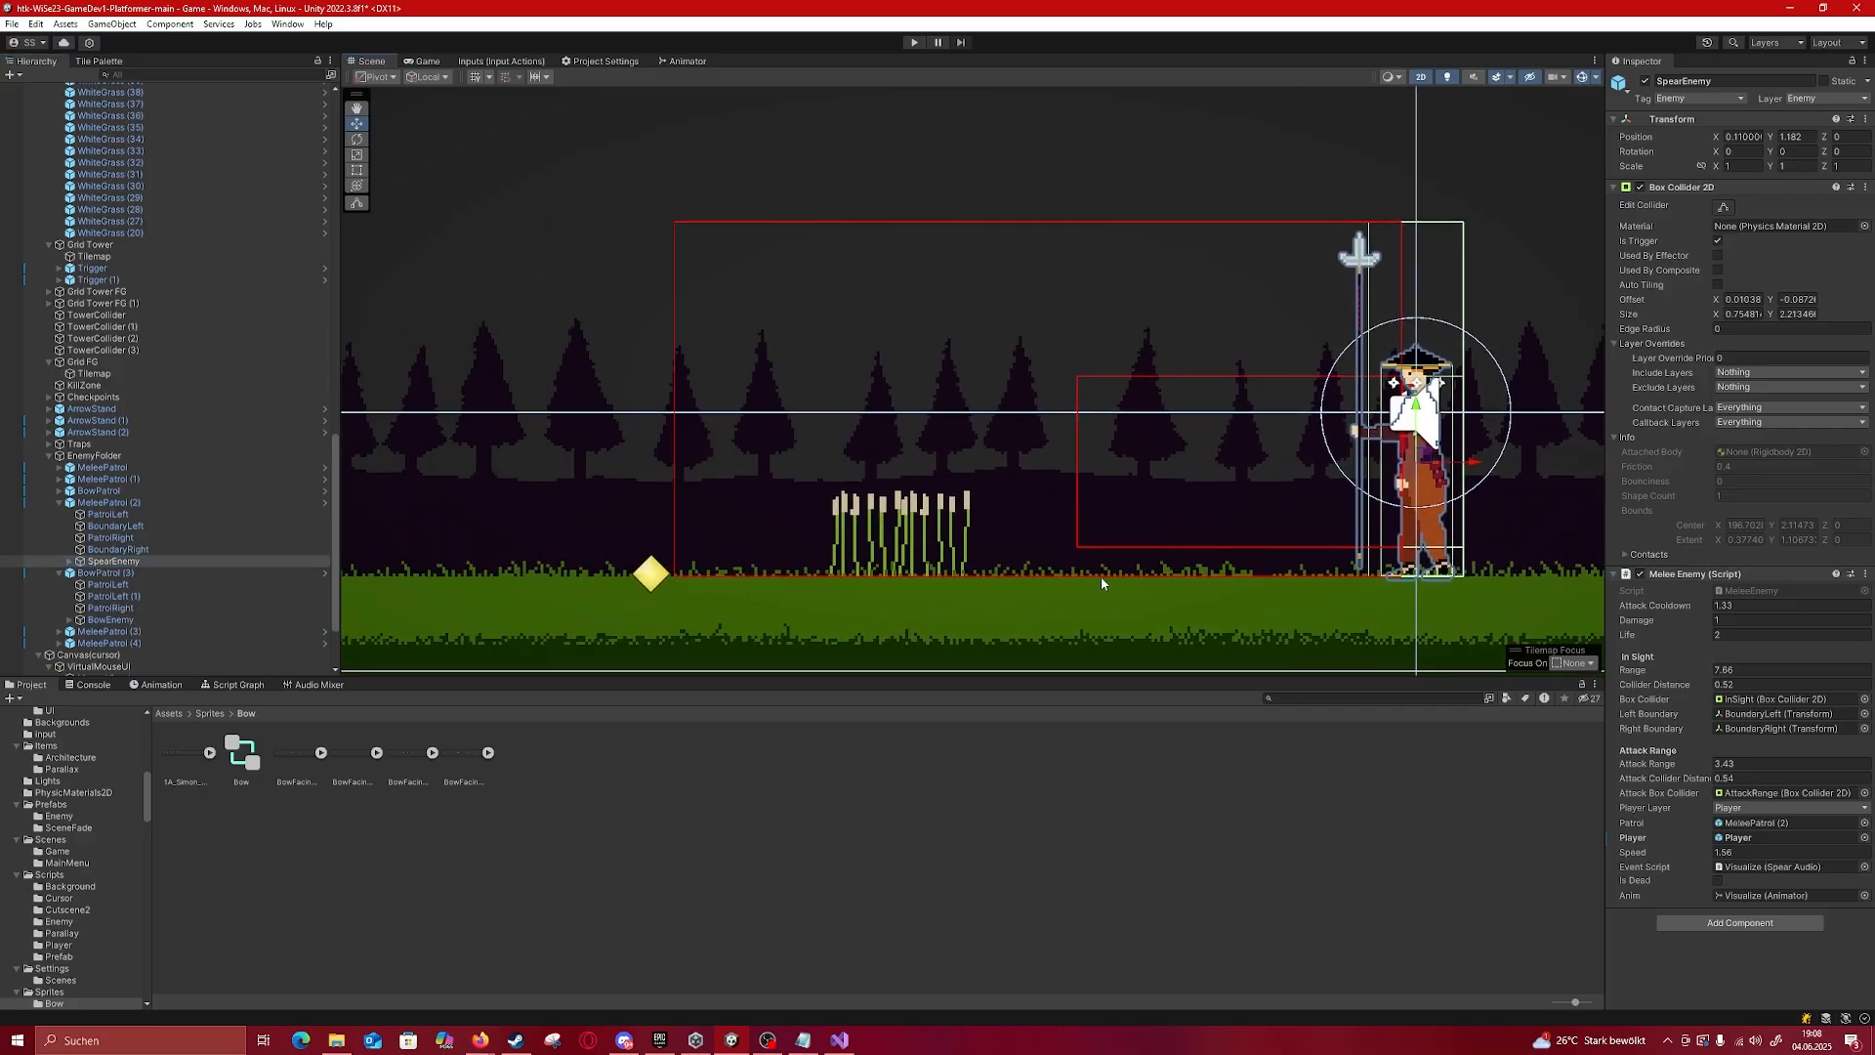
pyautogui.click(1760, 674)
pyautogui.moveTo(1722, 672); pyautogui.dragTo(1686, 677)
pyautogui.write('9')
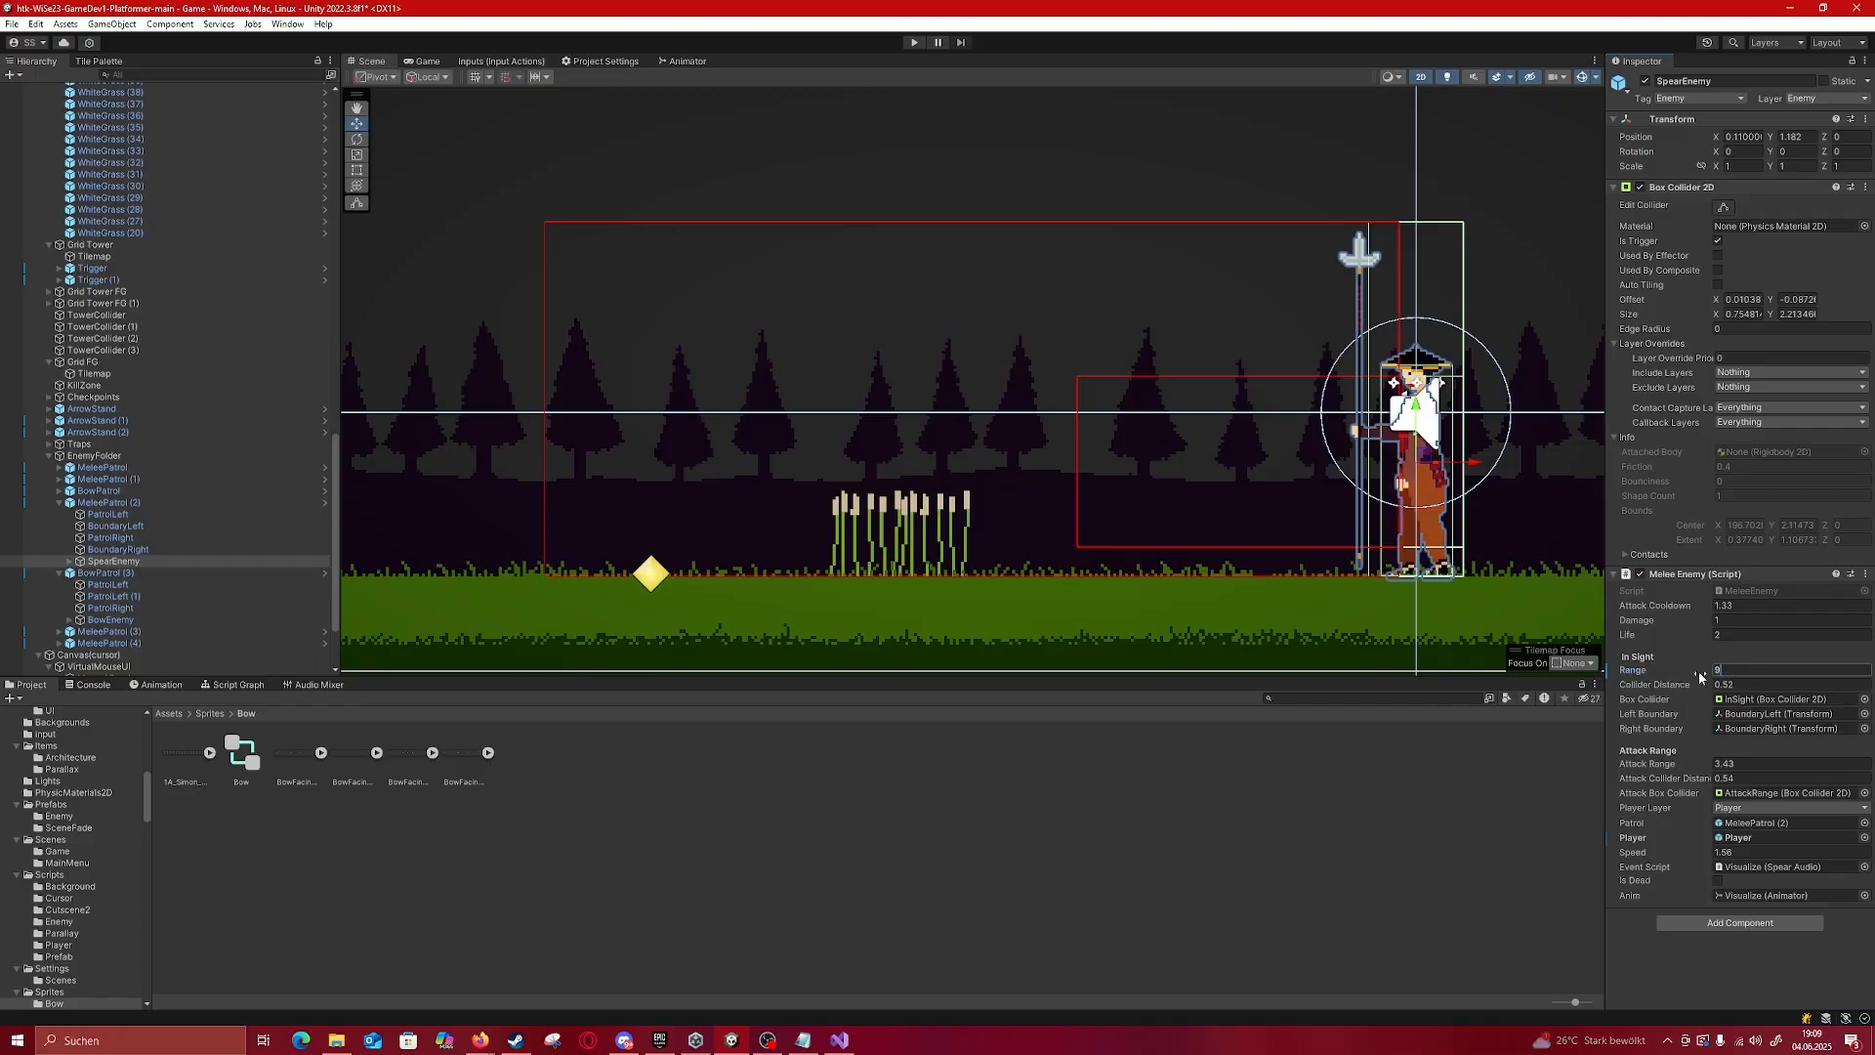
pyautogui.press('BackSpace')
pyautogui.write('8')
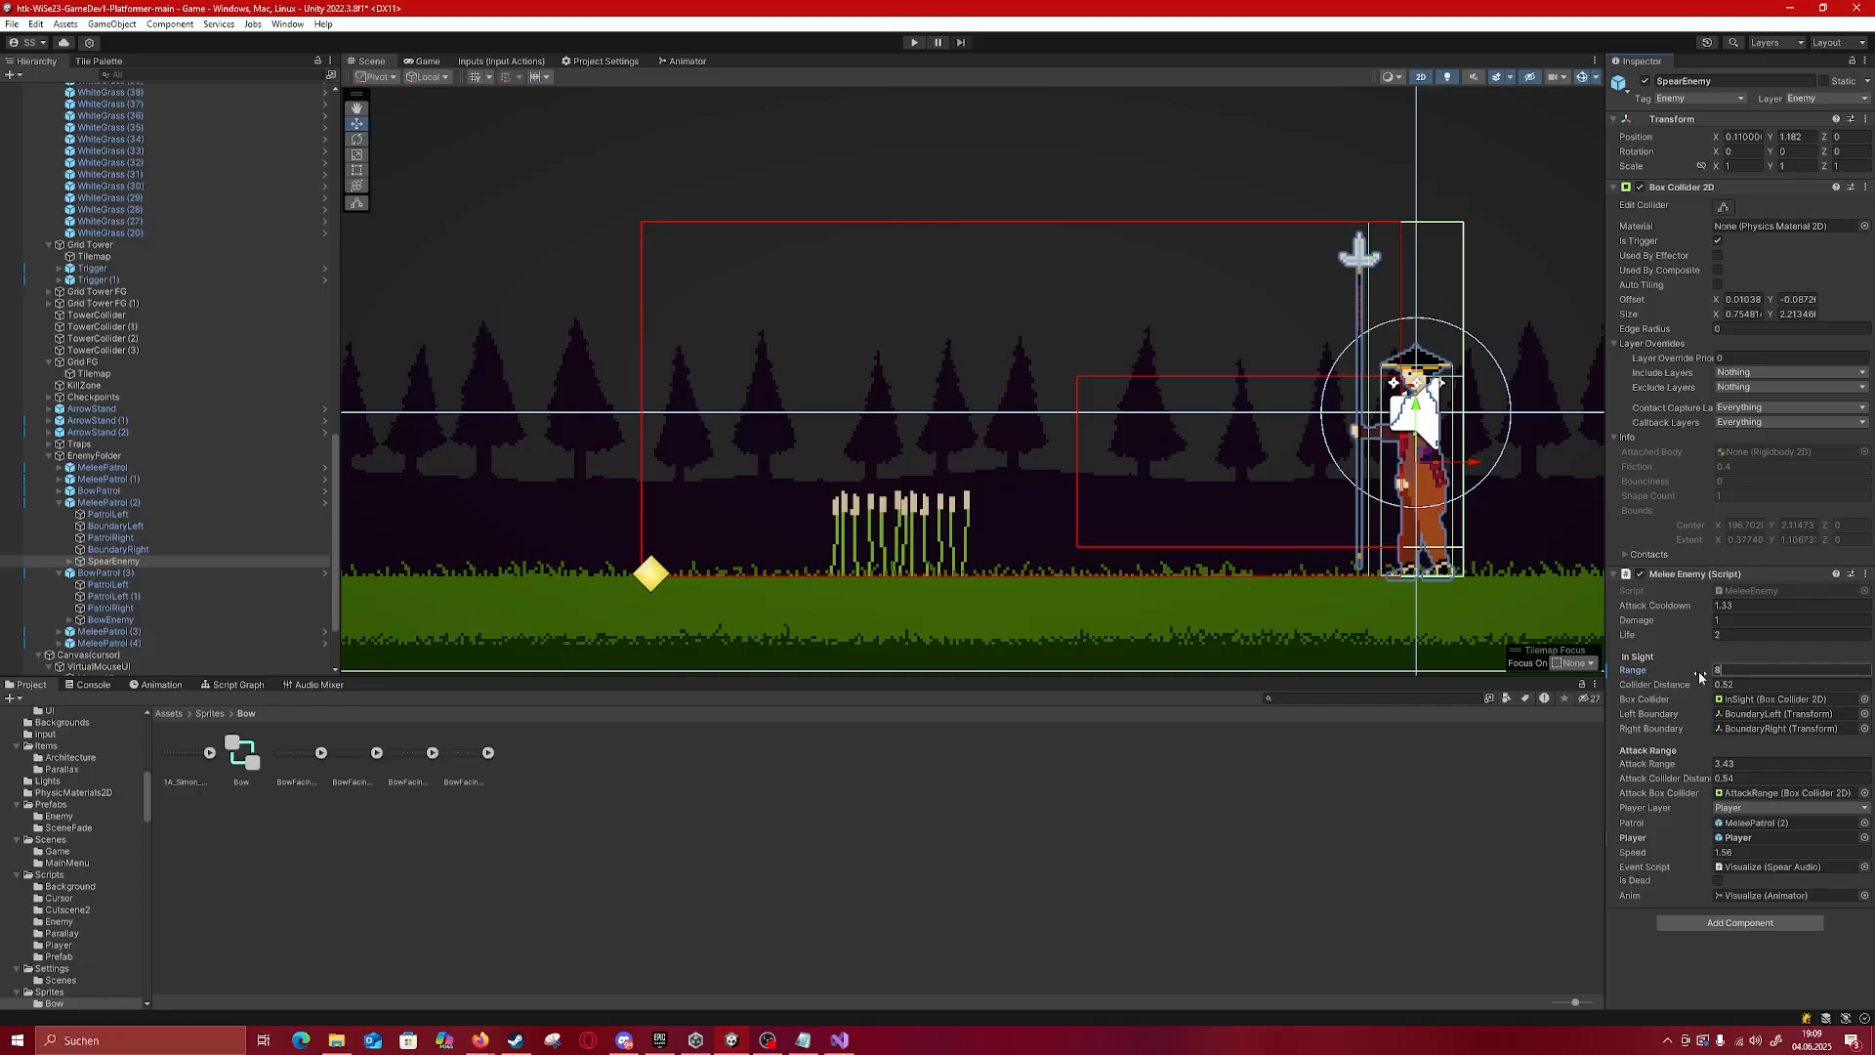
pyautogui.scroll(-1, 804, 596)
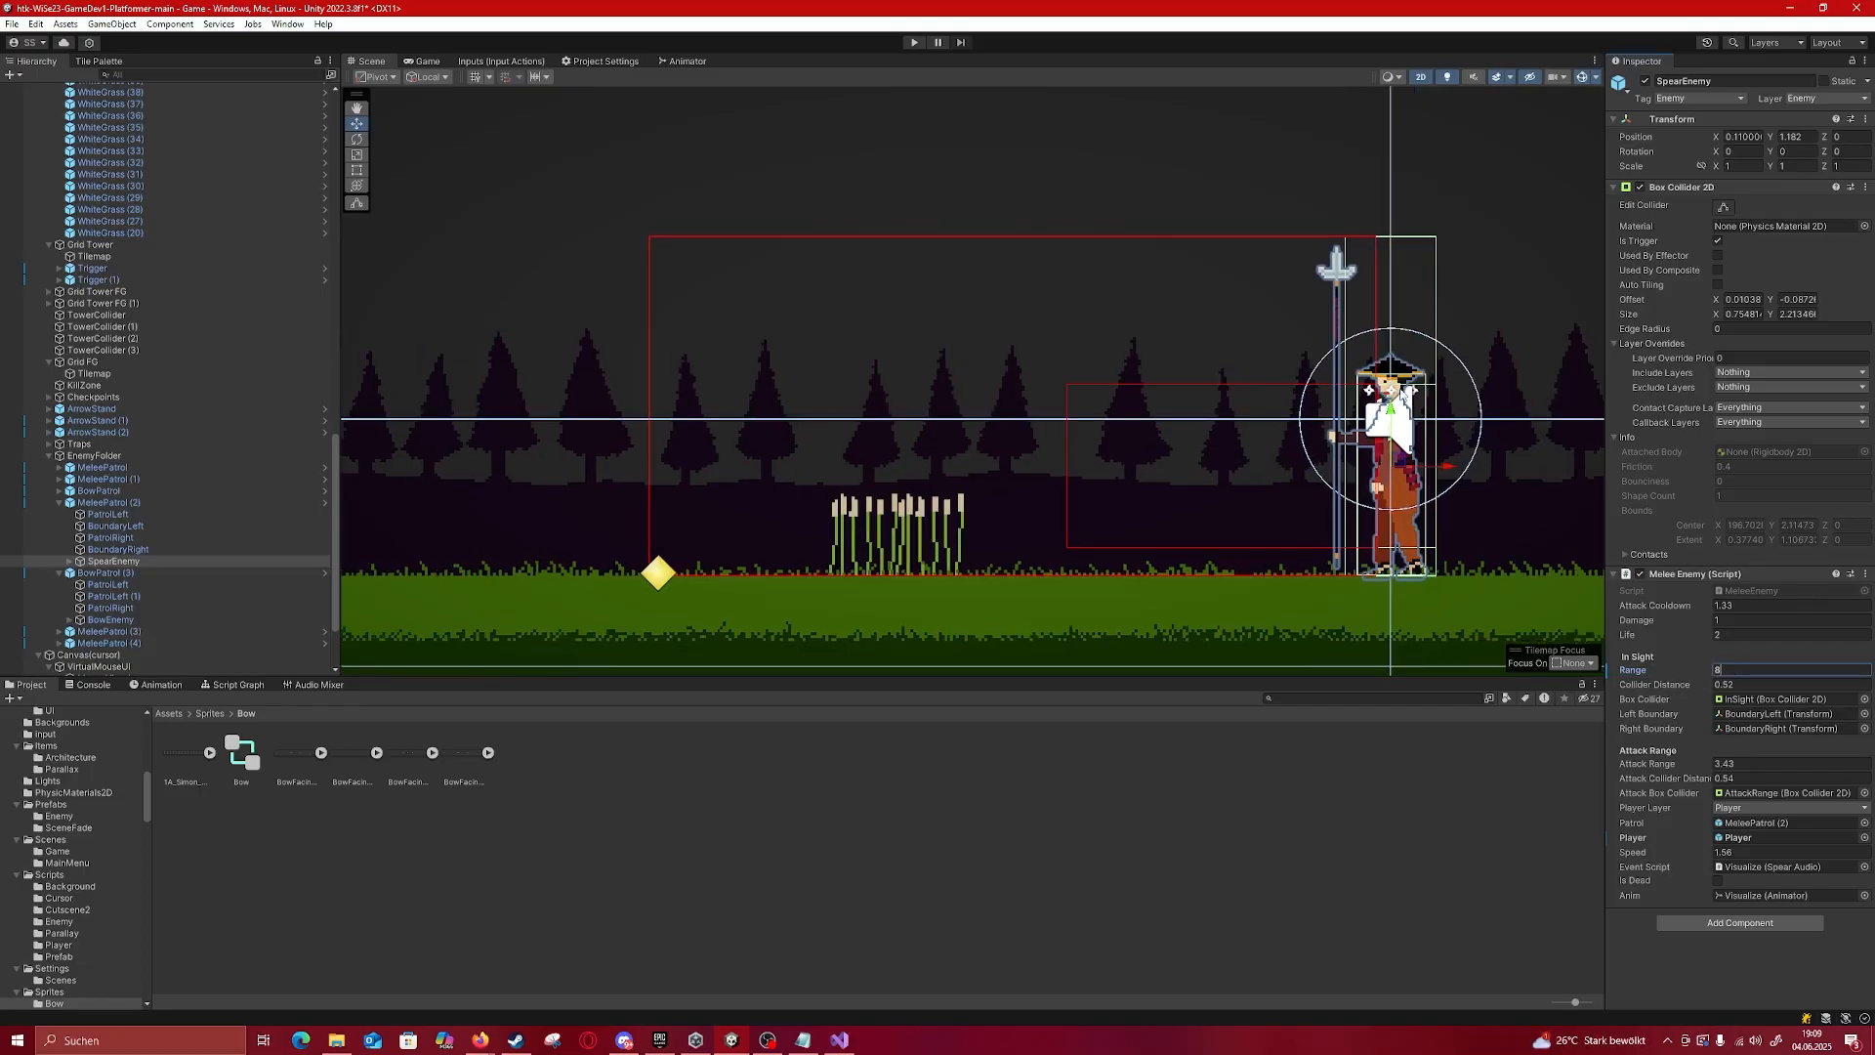
# Step: Examine the spear enemy's enlarged sight area and its attack area against the surrounding grassland and banner
pyautogui.scroll(-3, 719, 410)
pyautogui.moveTo(741, 398); pyautogui.dragTo(1006, 395, button='middle')
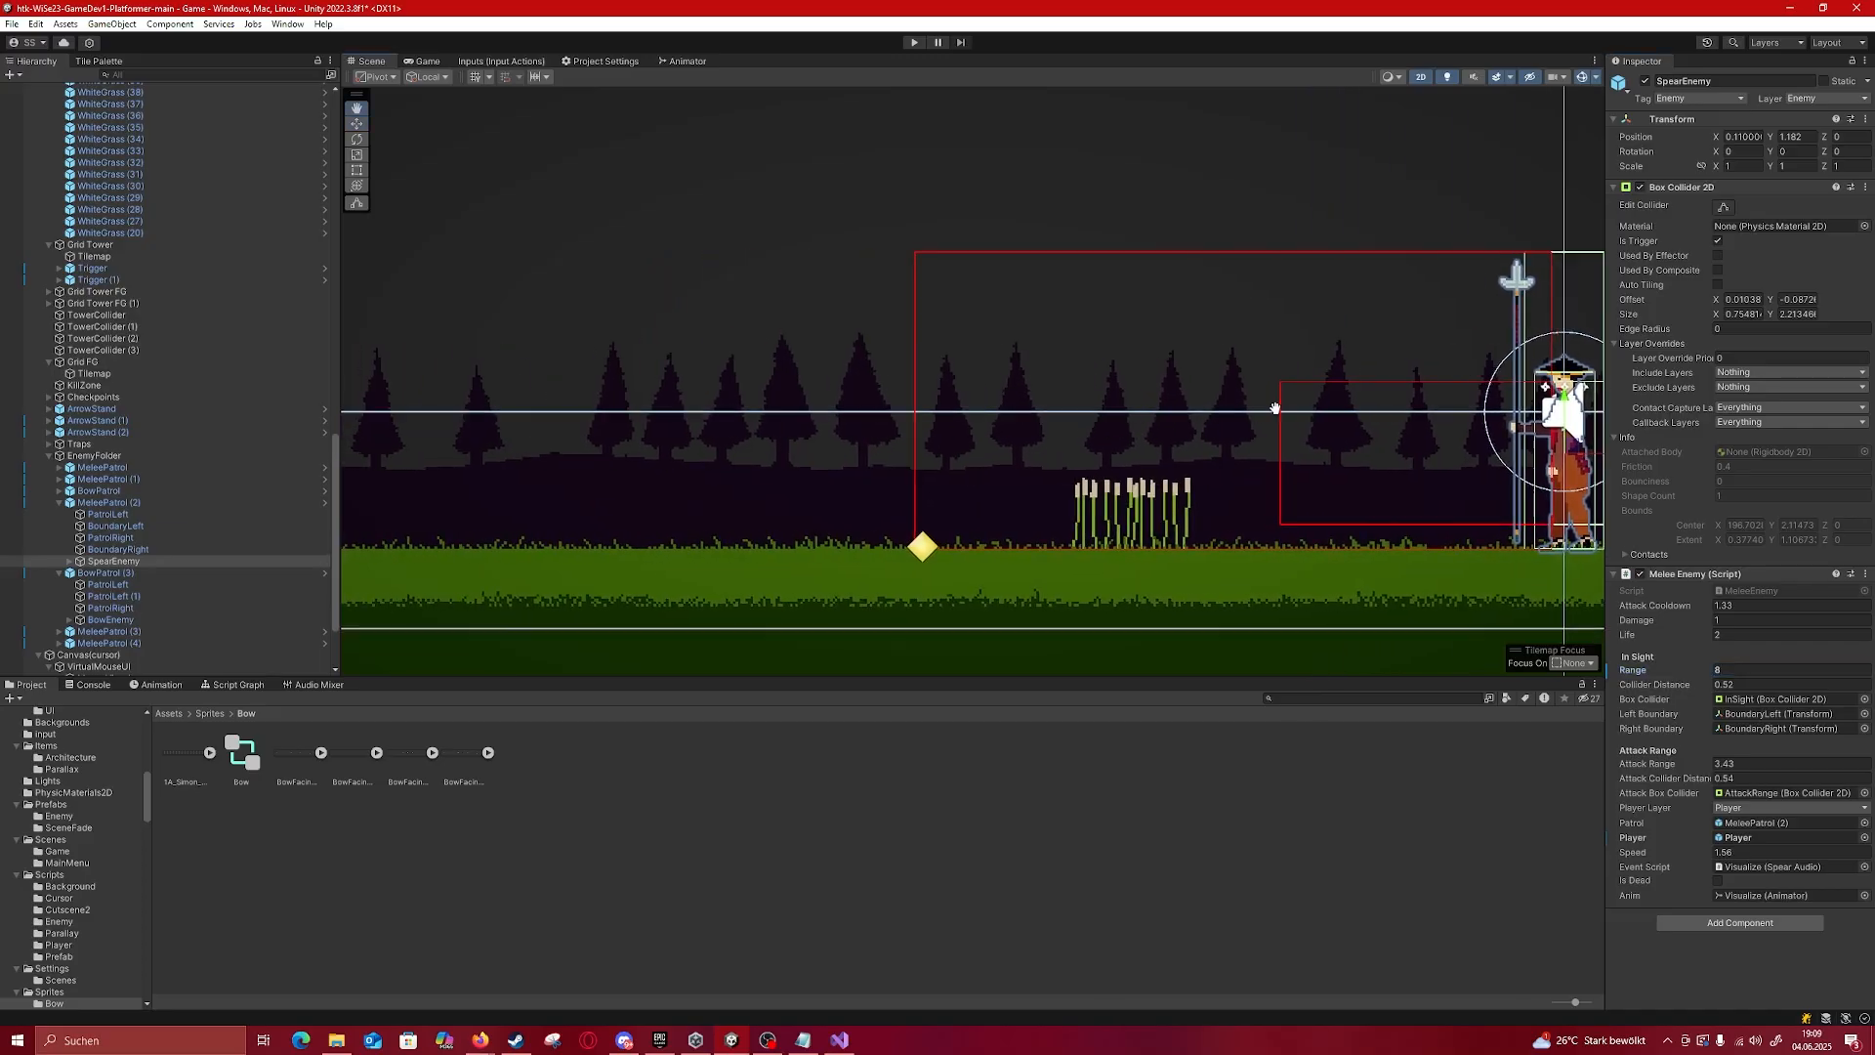
pyautogui.moveTo(1276, 406); pyautogui.dragTo(951, 426, button='middle')
pyautogui.moveTo(795, 462); pyautogui.dragTo(904, 367, button='middle')
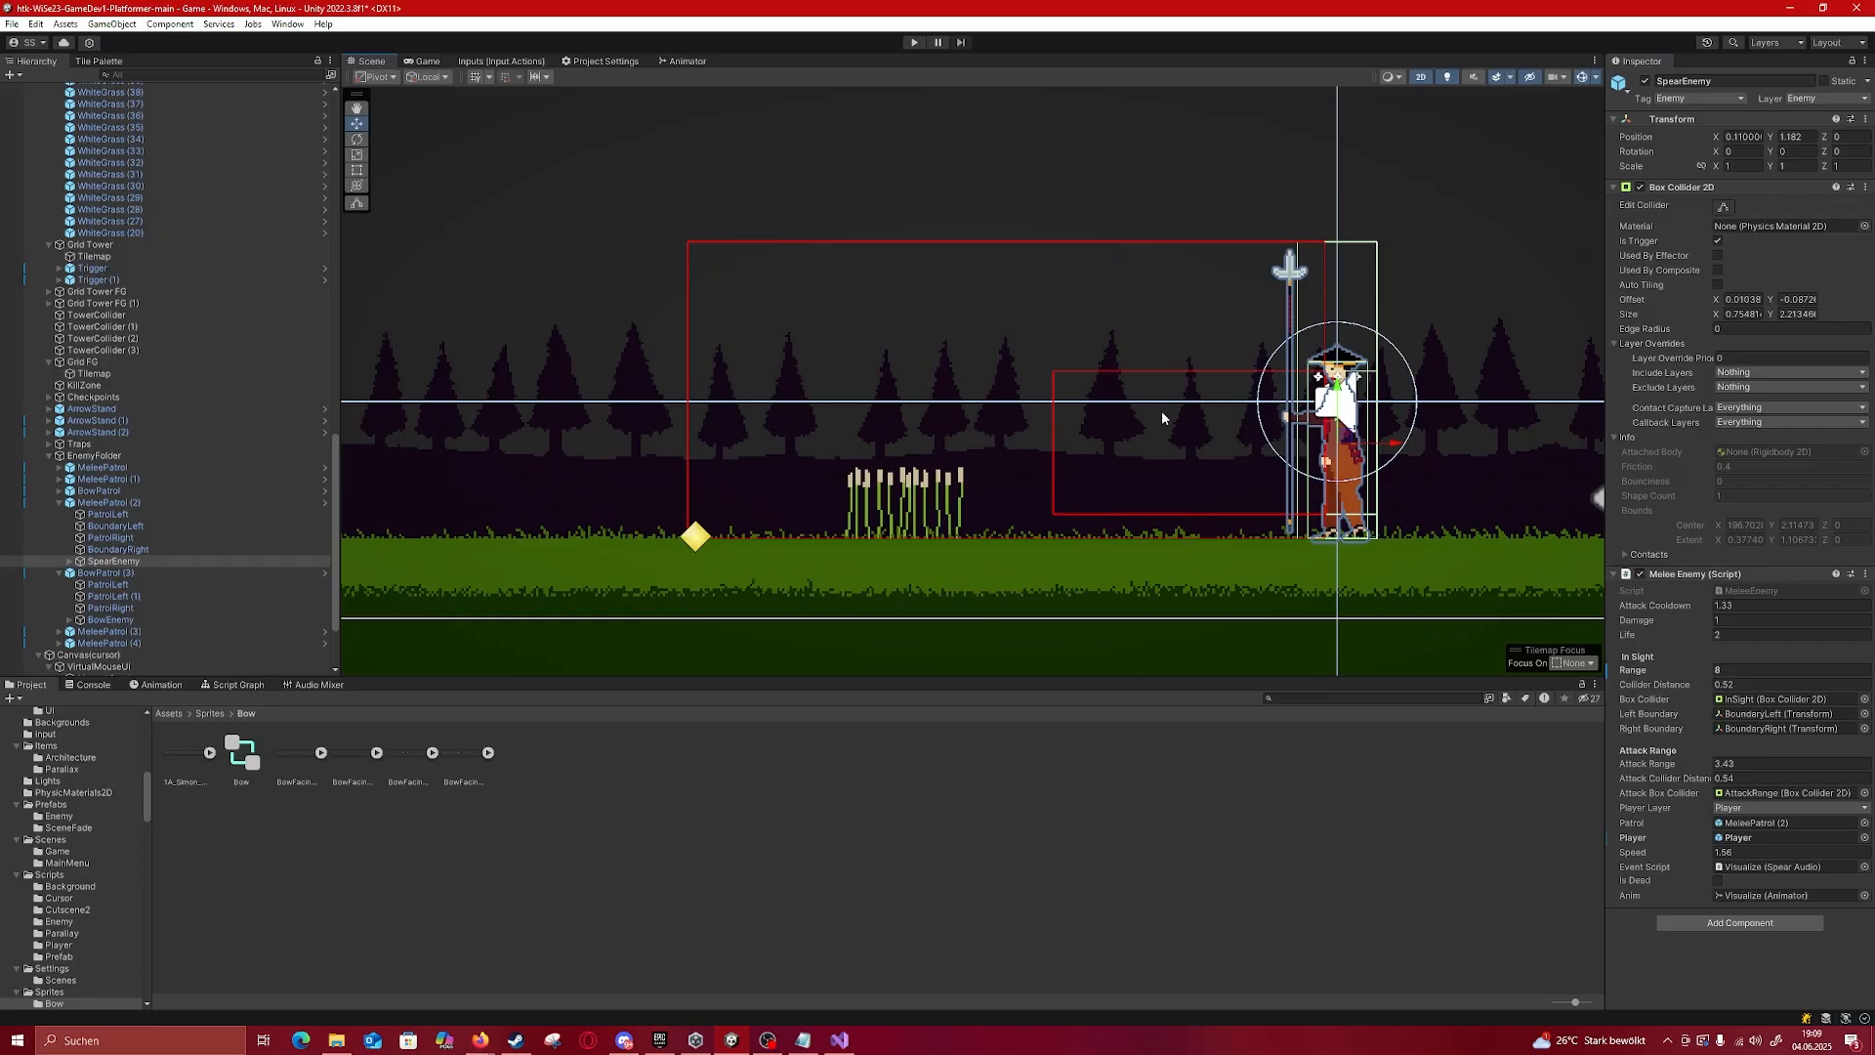
pyautogui.moveTo(629, 422); pyautogui.dragTo(781, 462, button='middle')
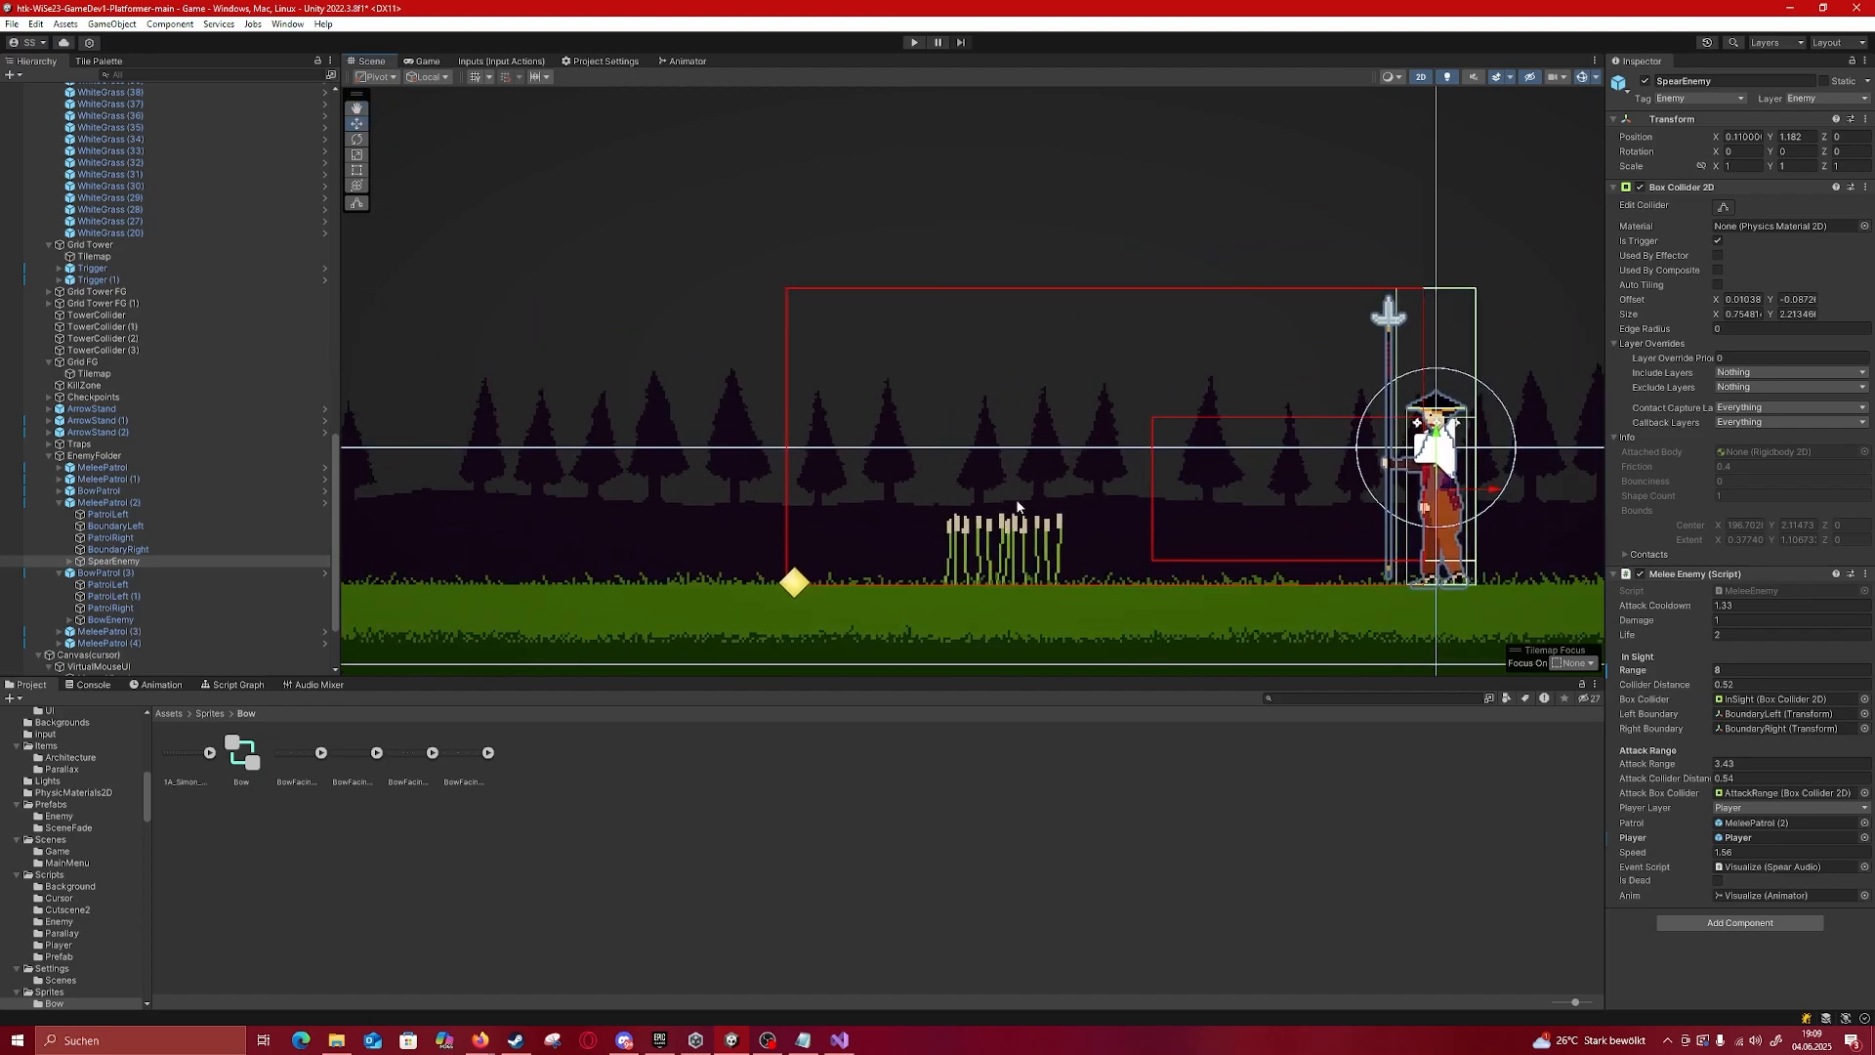
pyautogui.moveTo(1017, 506); pyautogui.dragTo(705, 538, button='middle')
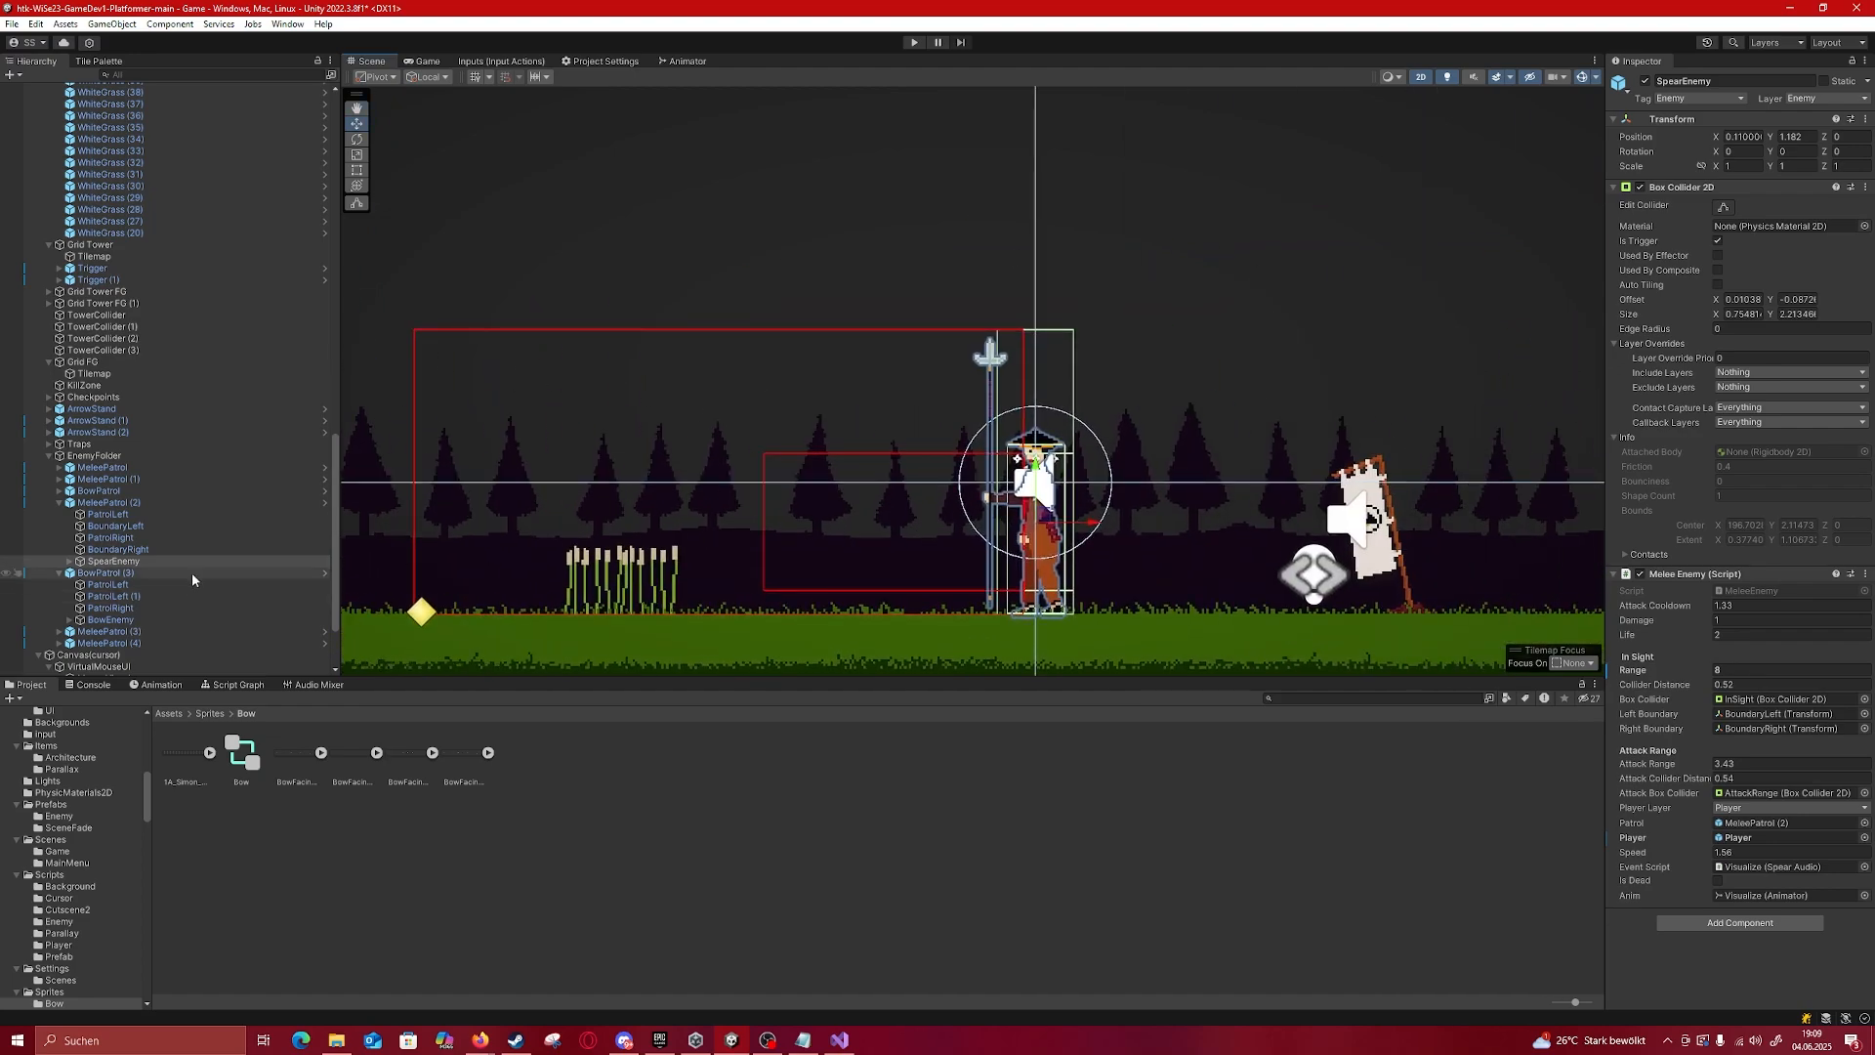
pyautogui.scroll(2, 926, 535)
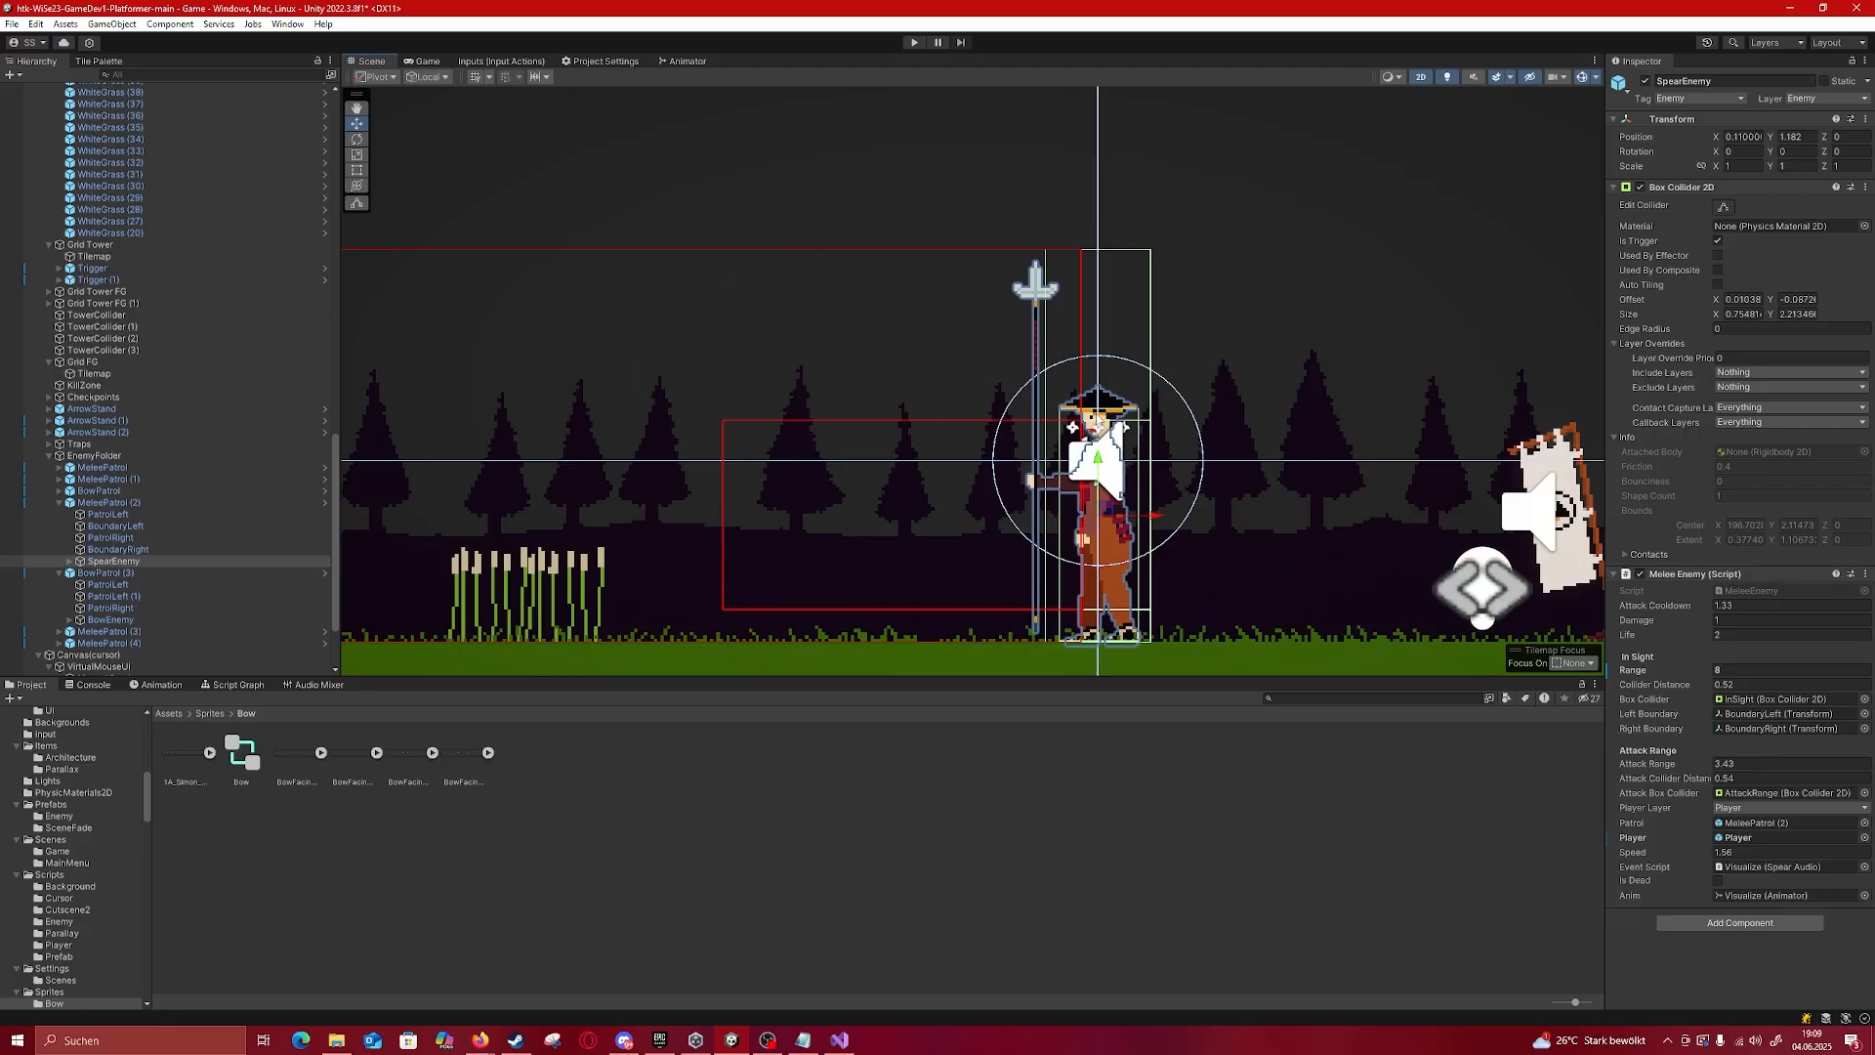
pyautogui.scroll(-4, 864, 530)
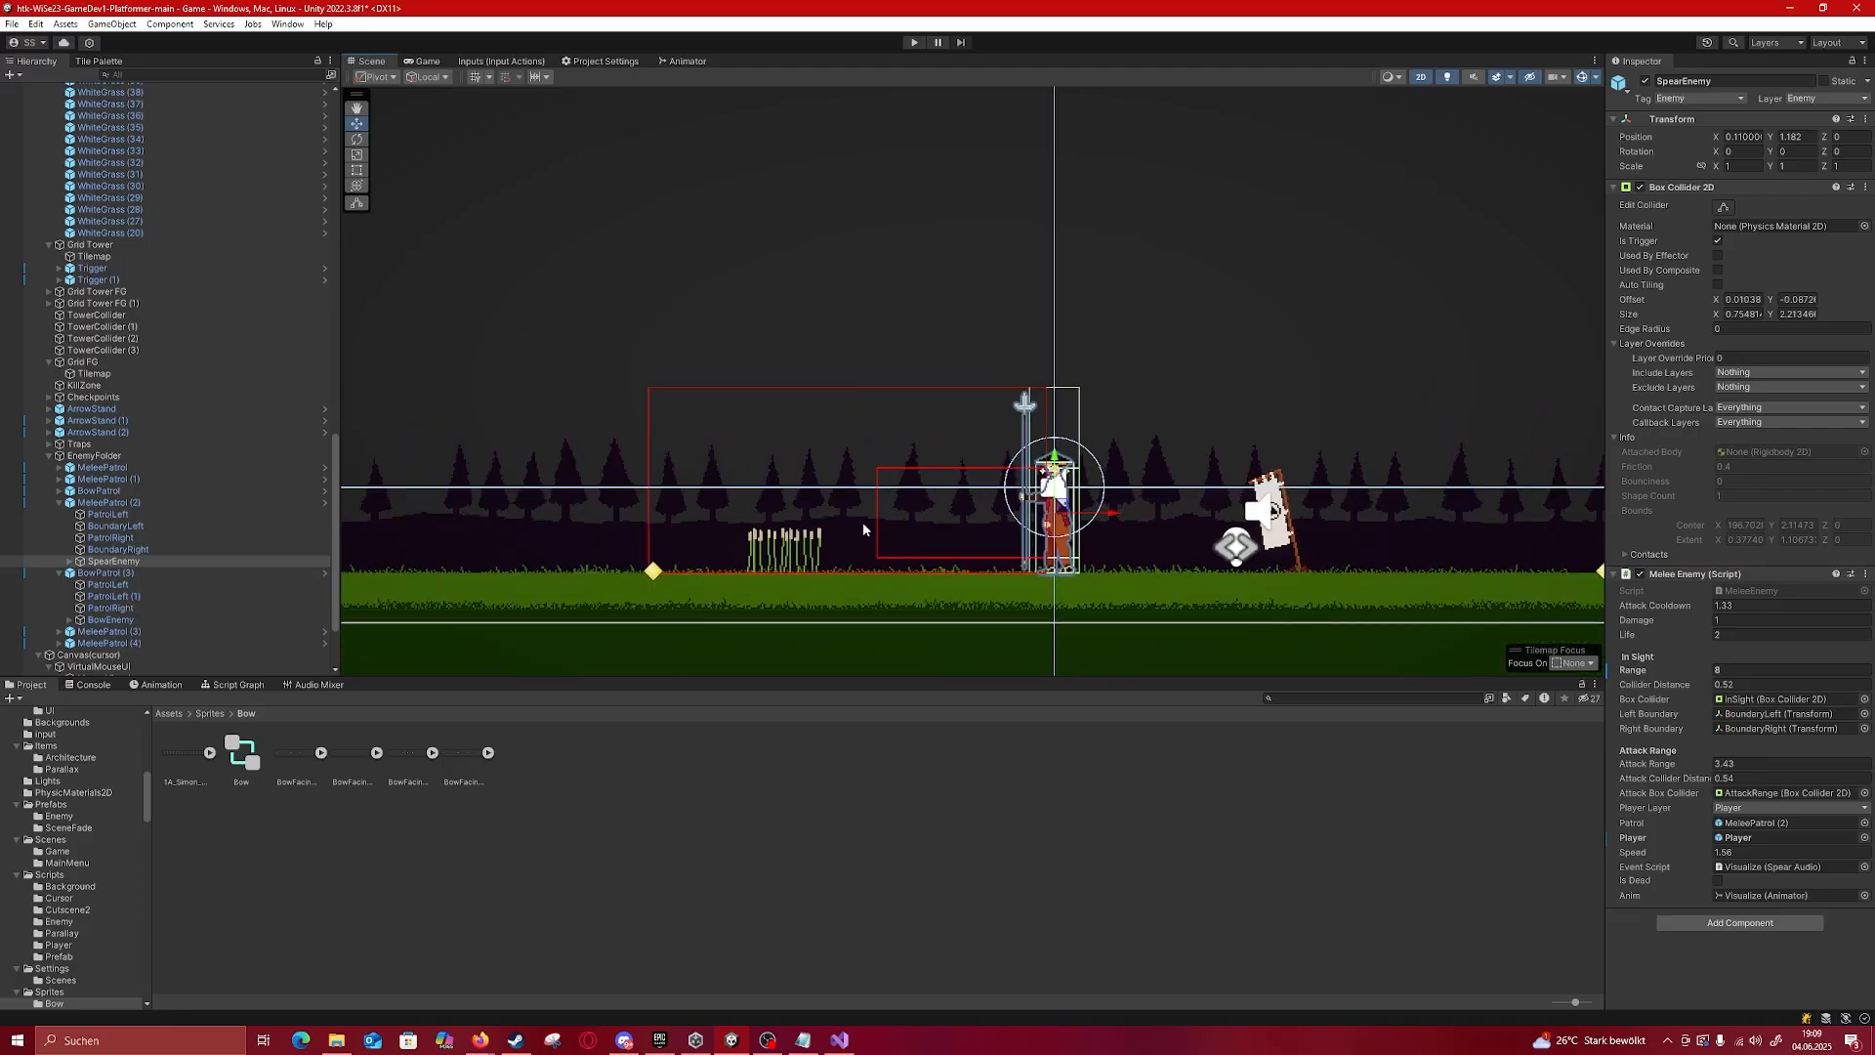
pyautogui.moveTo(800, 517); pyautogui.dragTo(1015, 456, button='middle')
# Step: Start and stop a brief play test, and activate the Canvas object in the scene
pyautogui.click(921, 41)
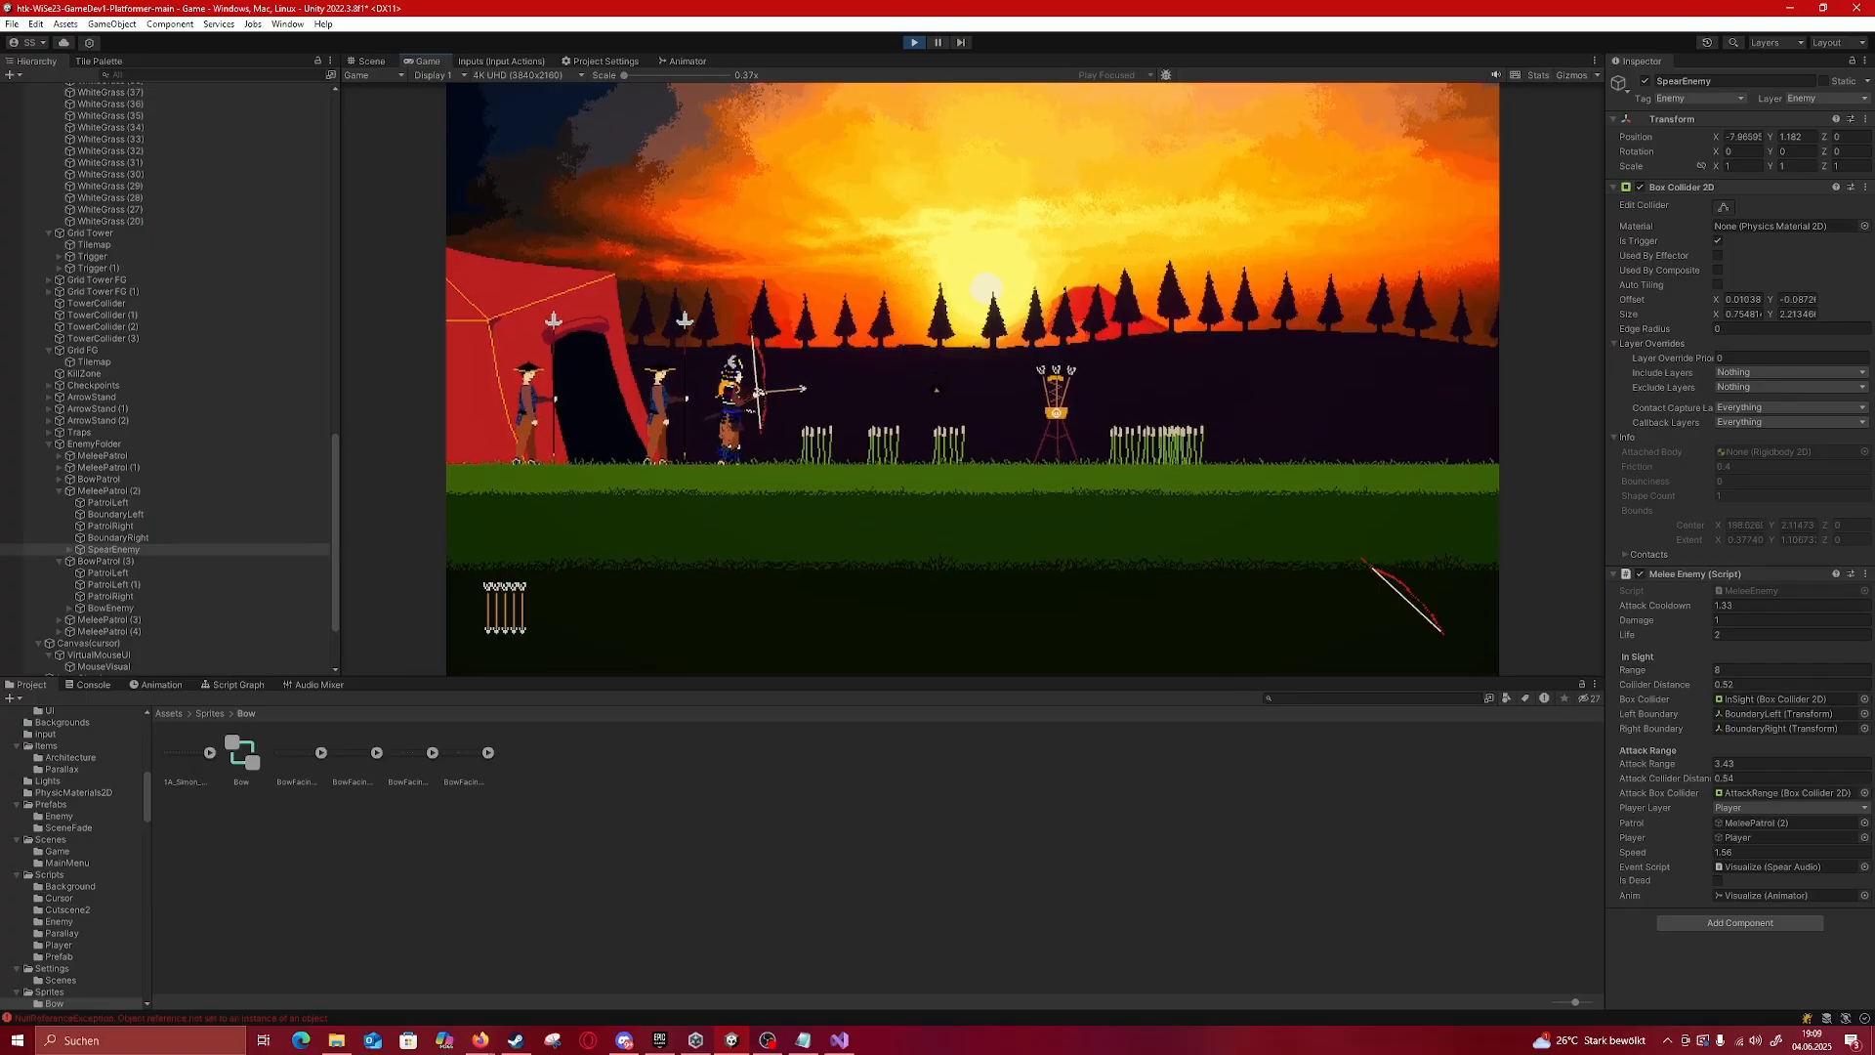
pyautogui.click(912, 43)
pyautogui.scroll(15, 135, 370)
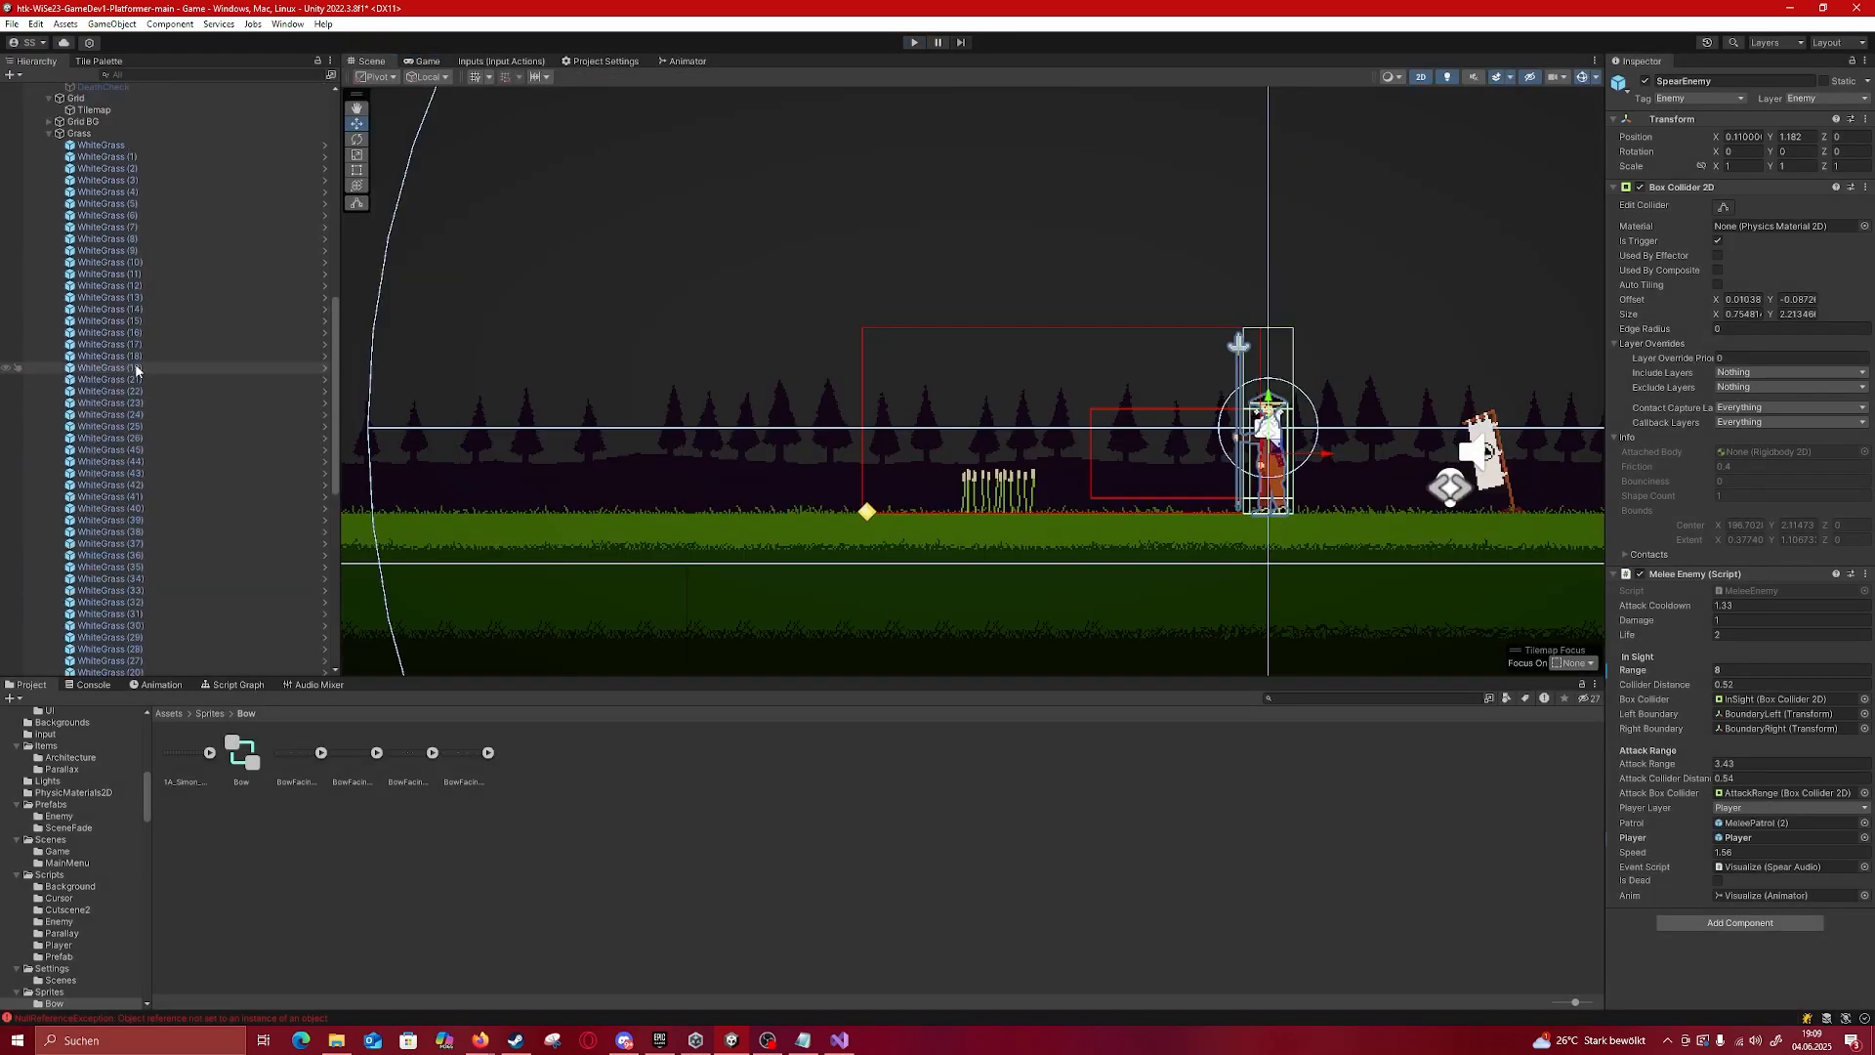
pyautogui.click(150, 260)
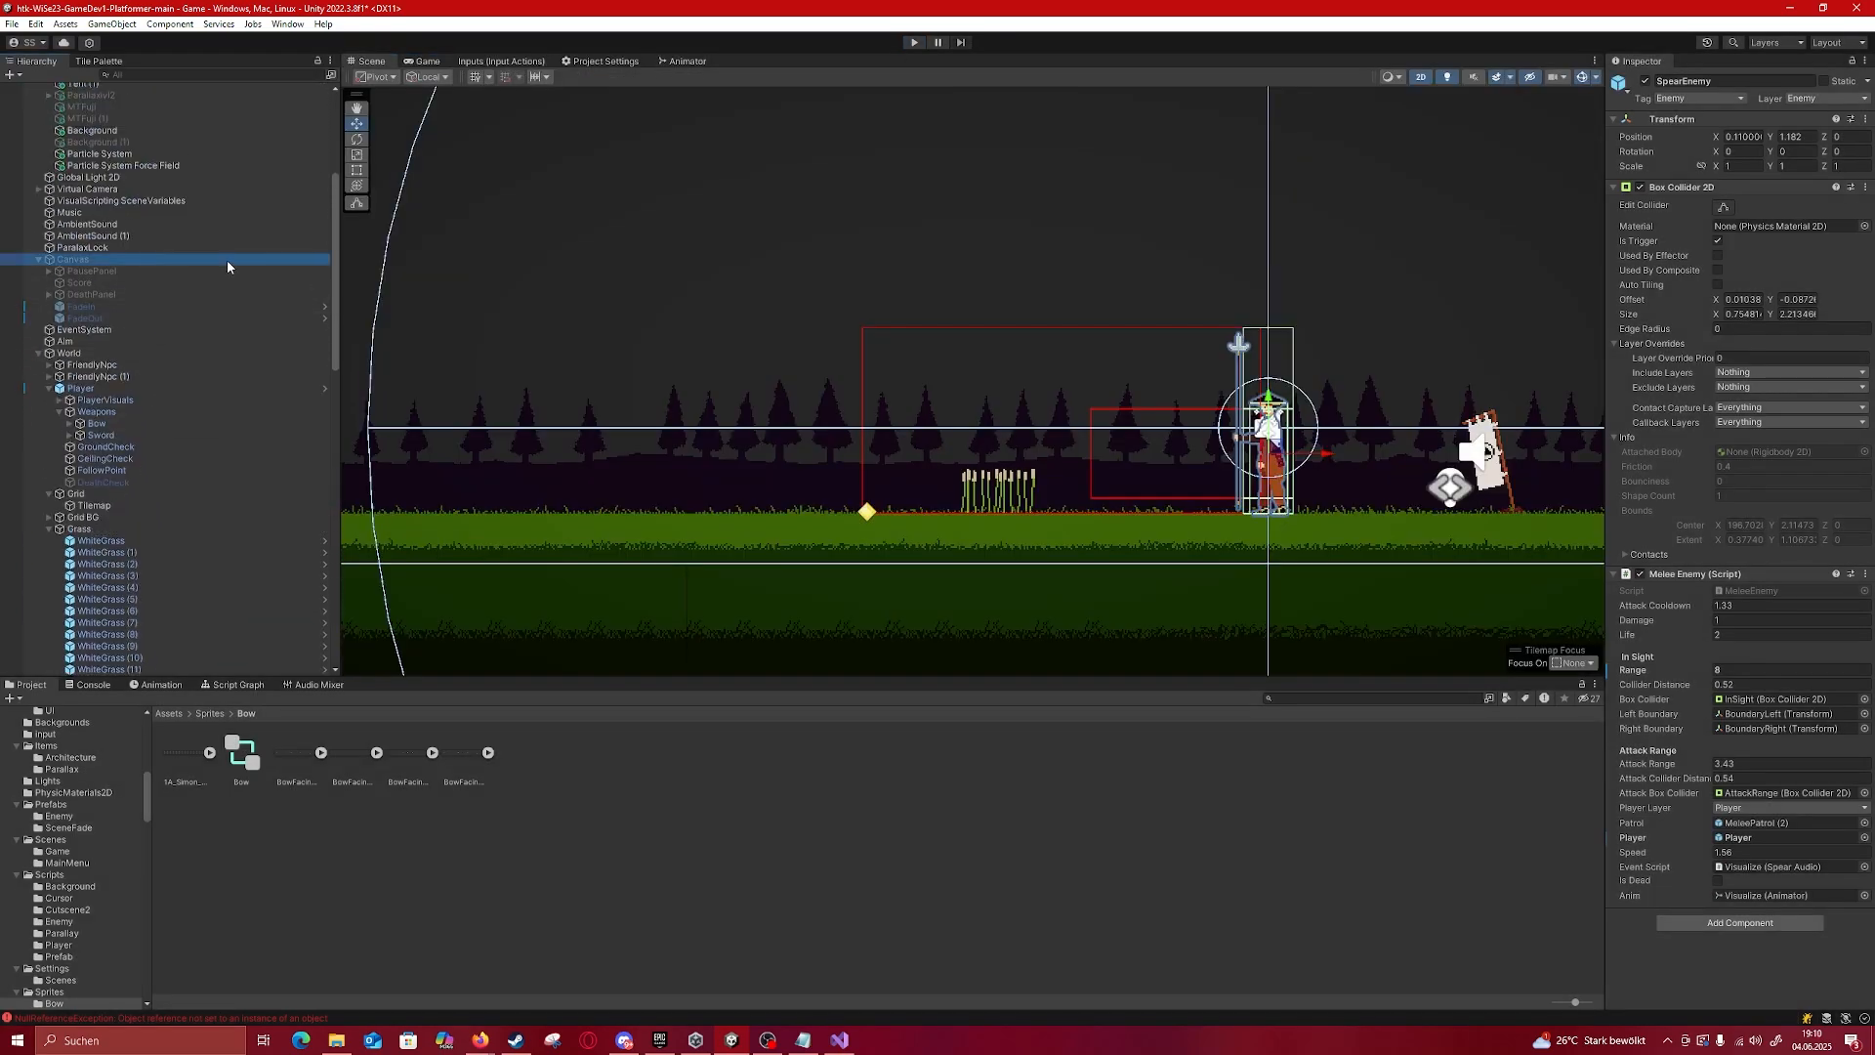
pyautogui.click(1645, 81)
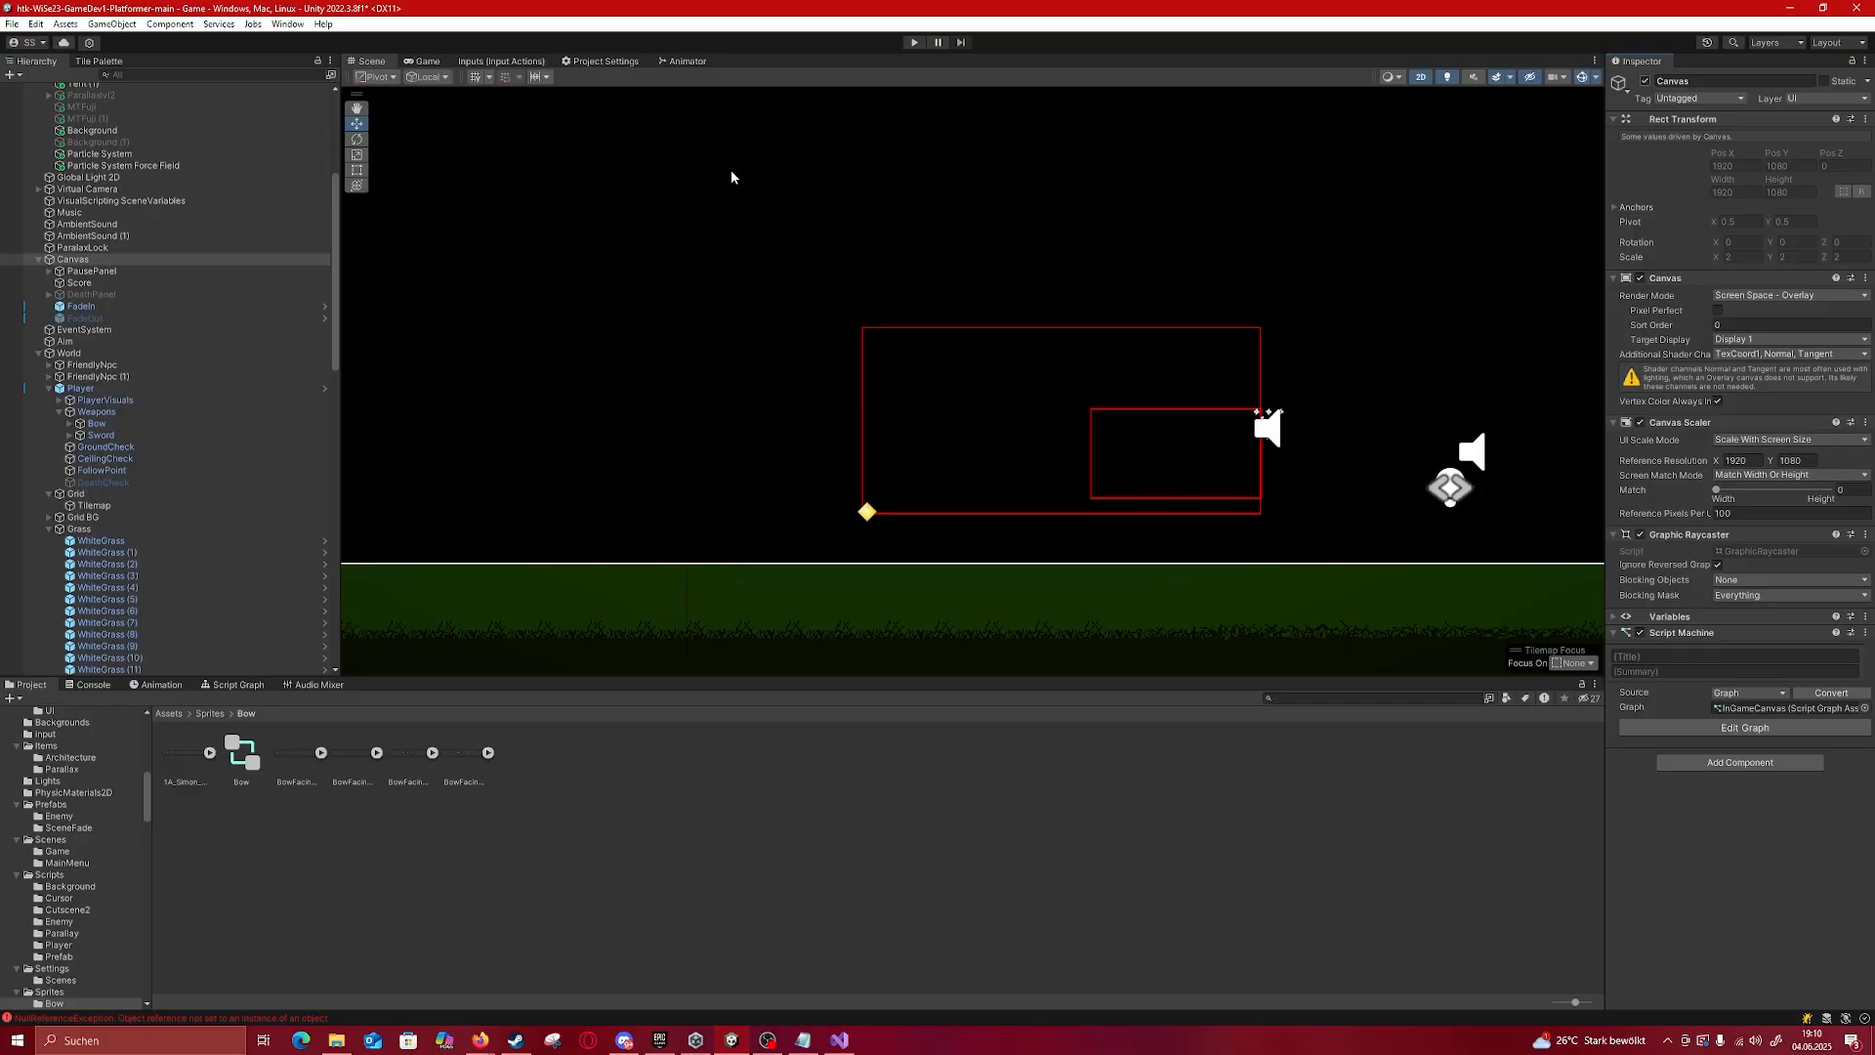
# Step: Play-test the level from the start, running and jumping over the red pillars as far as the first spike pit
pyautogui.click(914, 42)
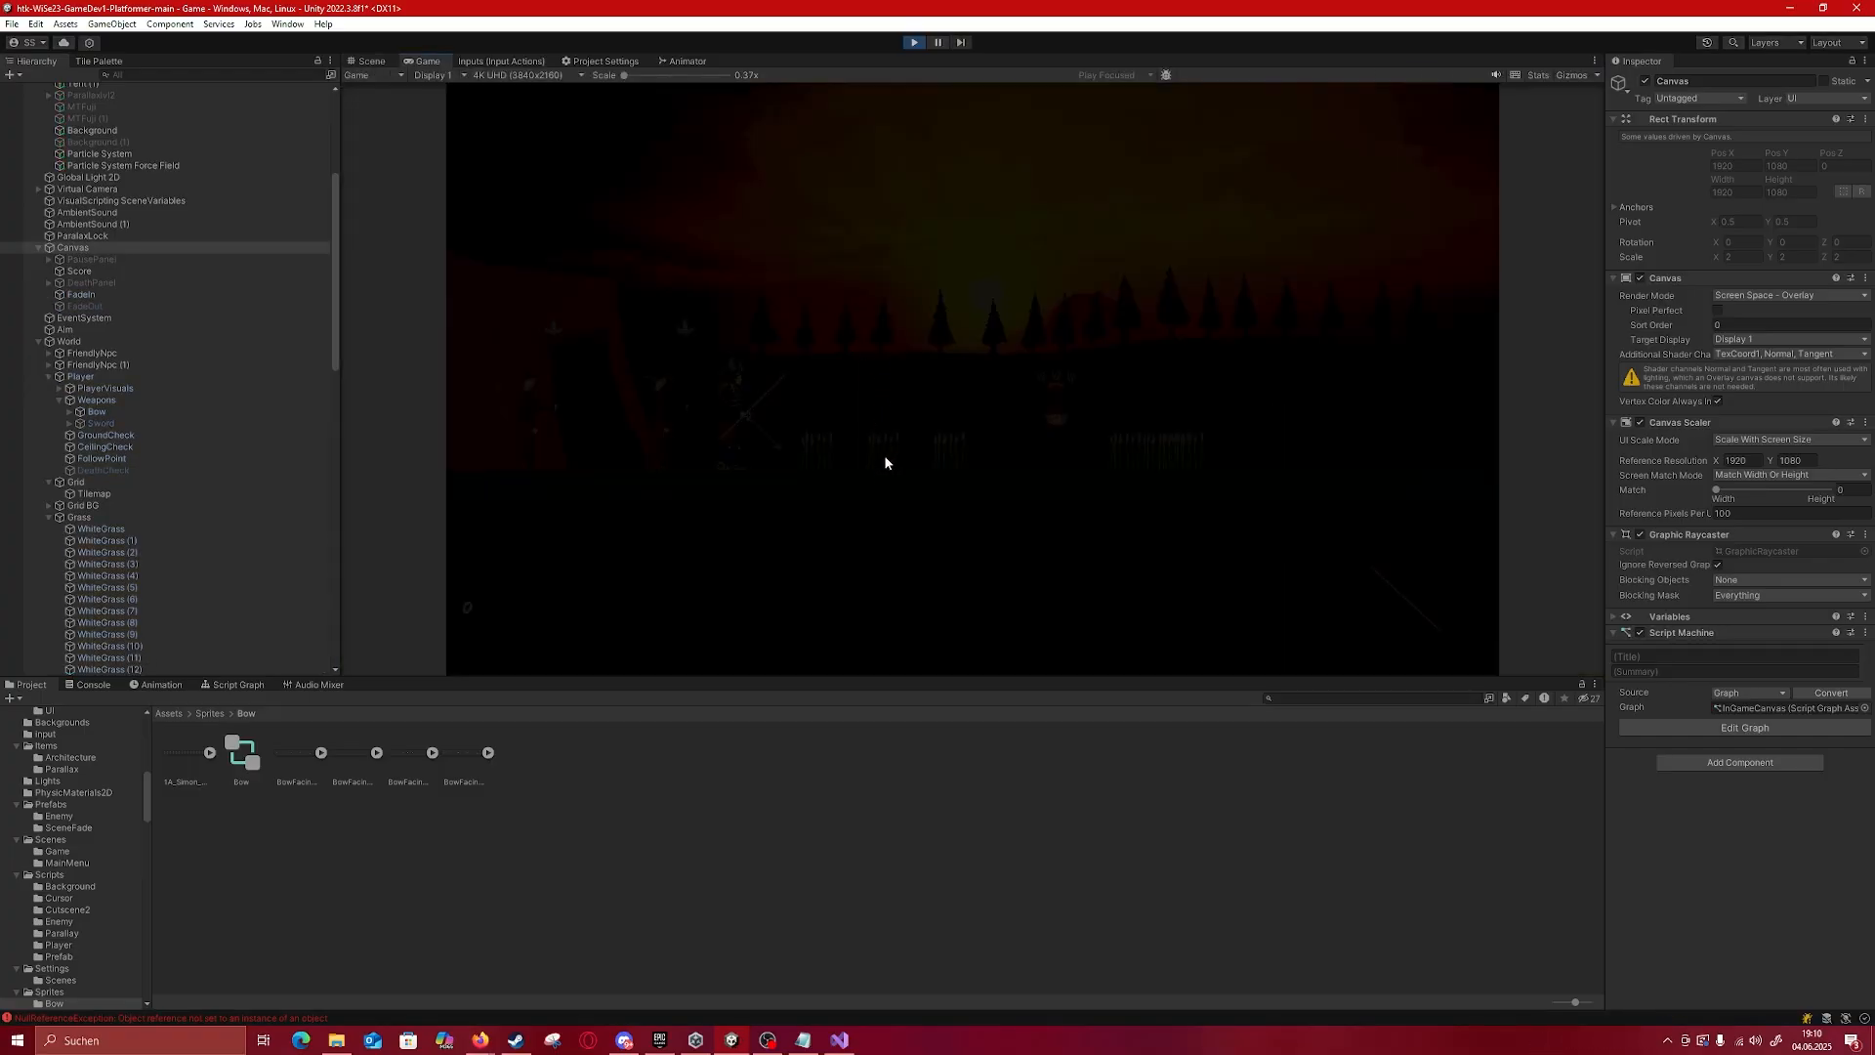
pyautogui.press('d')
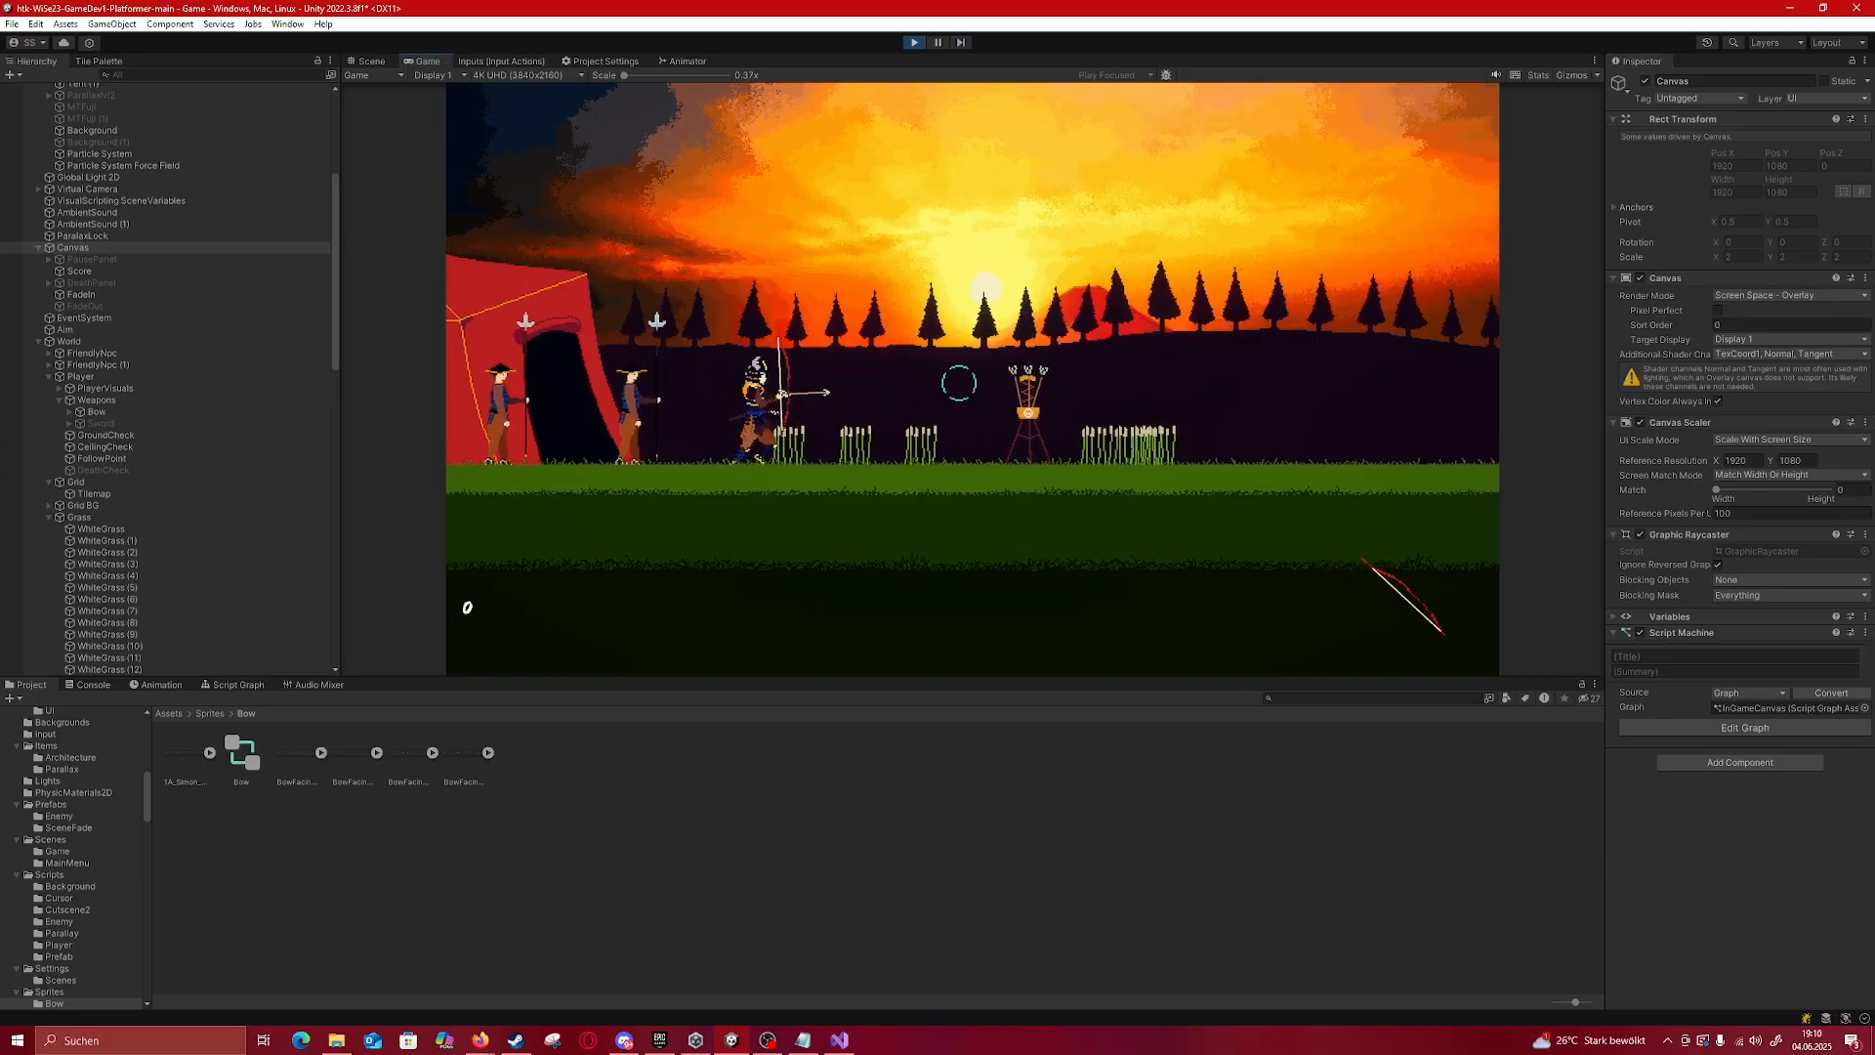
pyautogui.press('space')
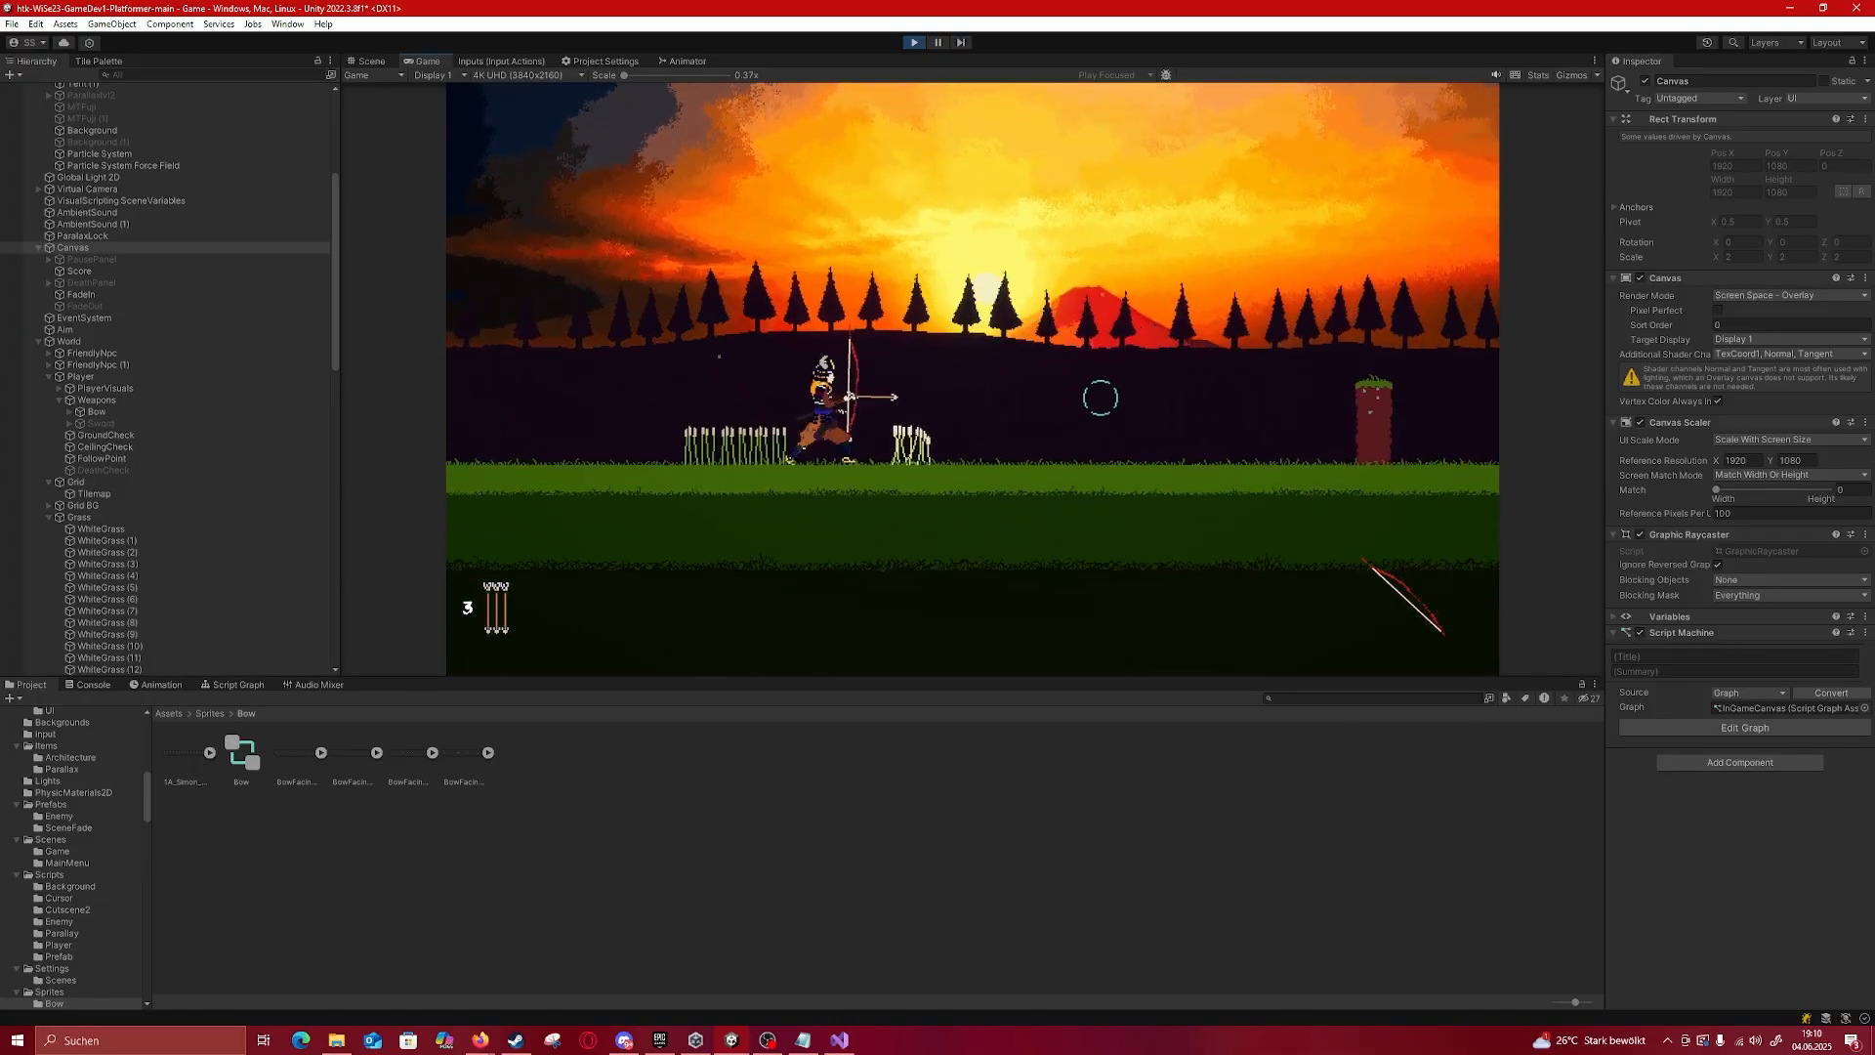
pyautogui.press('space')
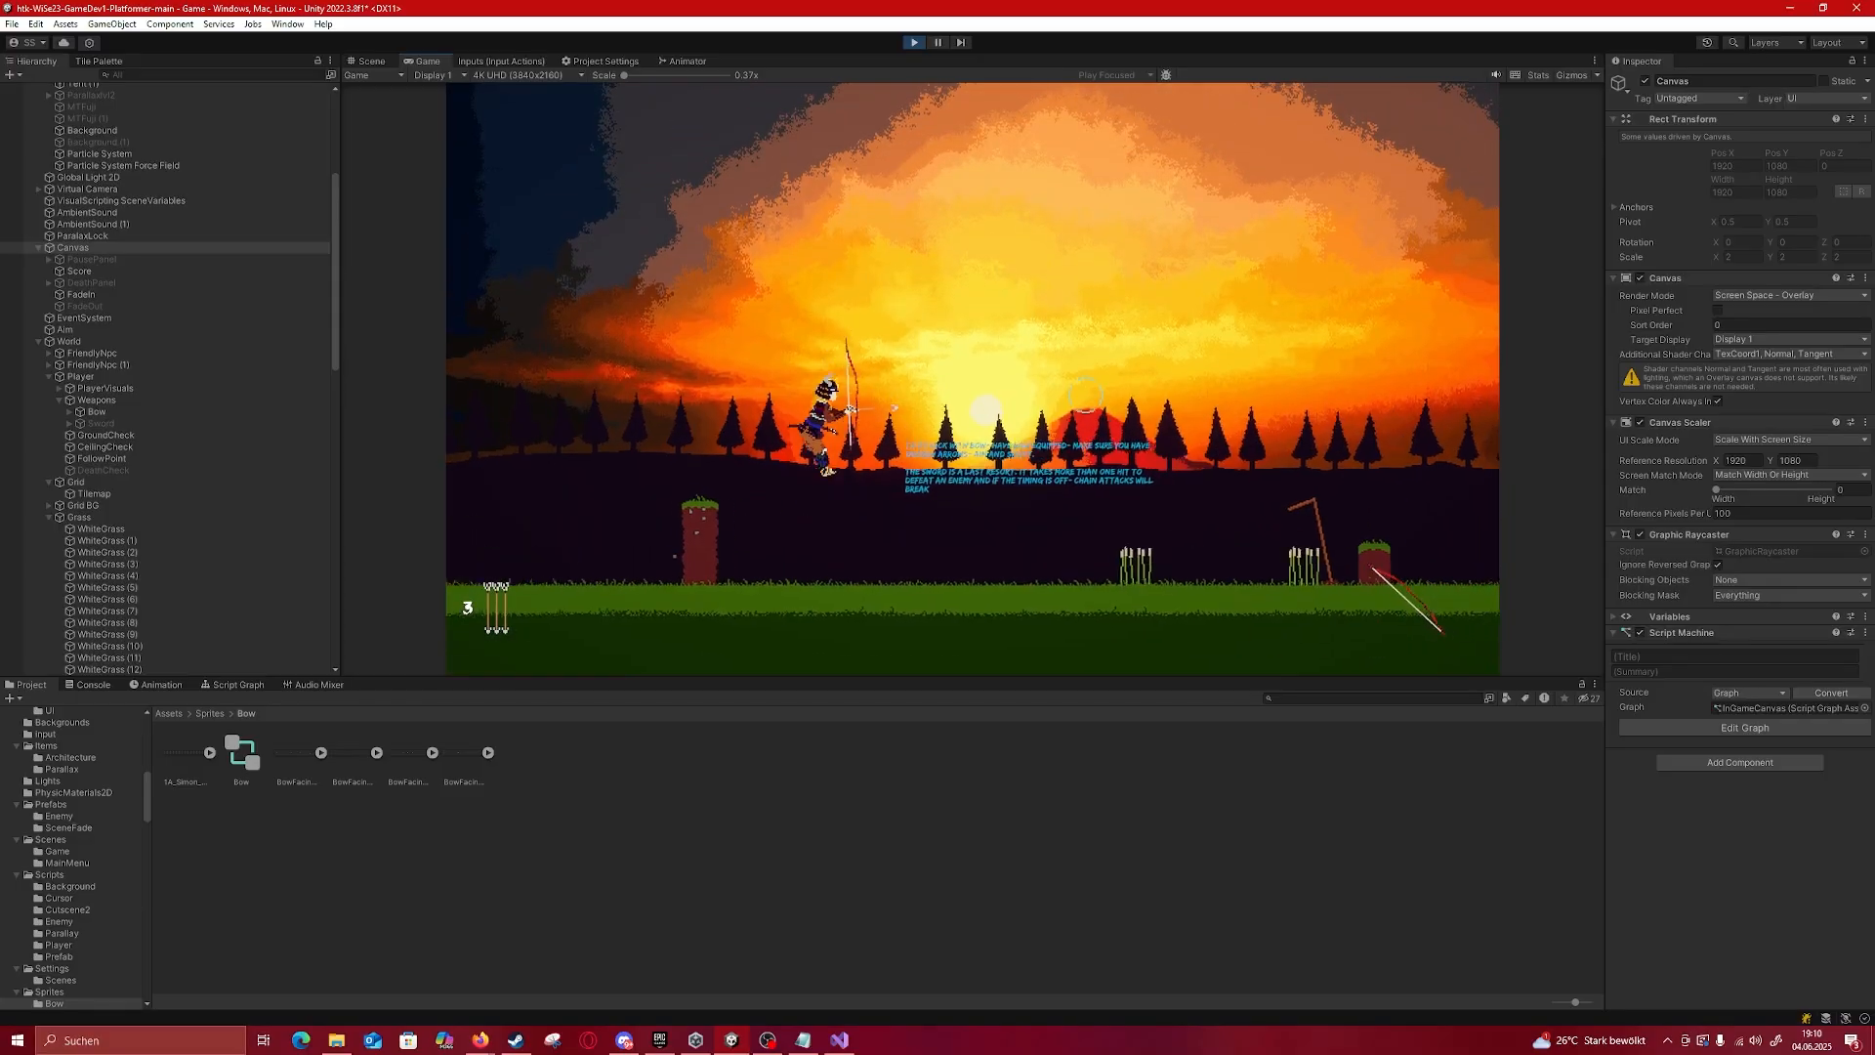
pyautogui.press('space')
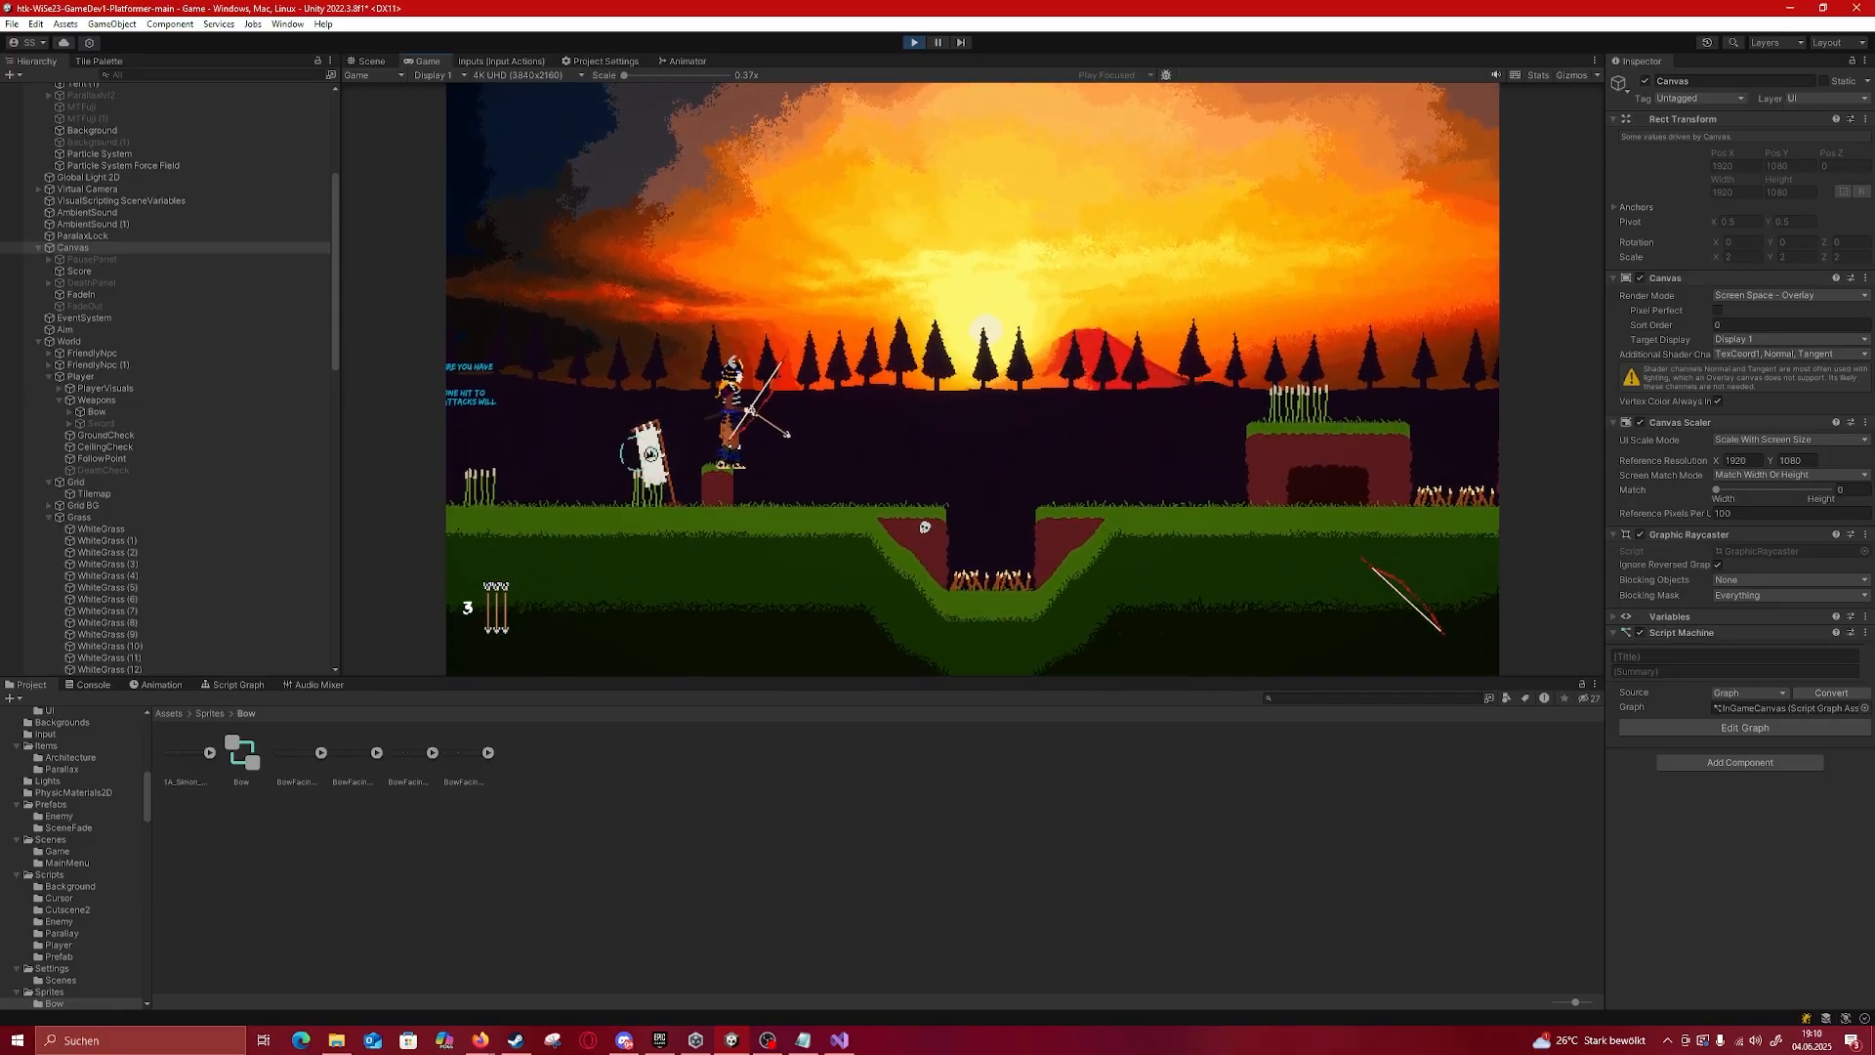
pyautogui.press('space')
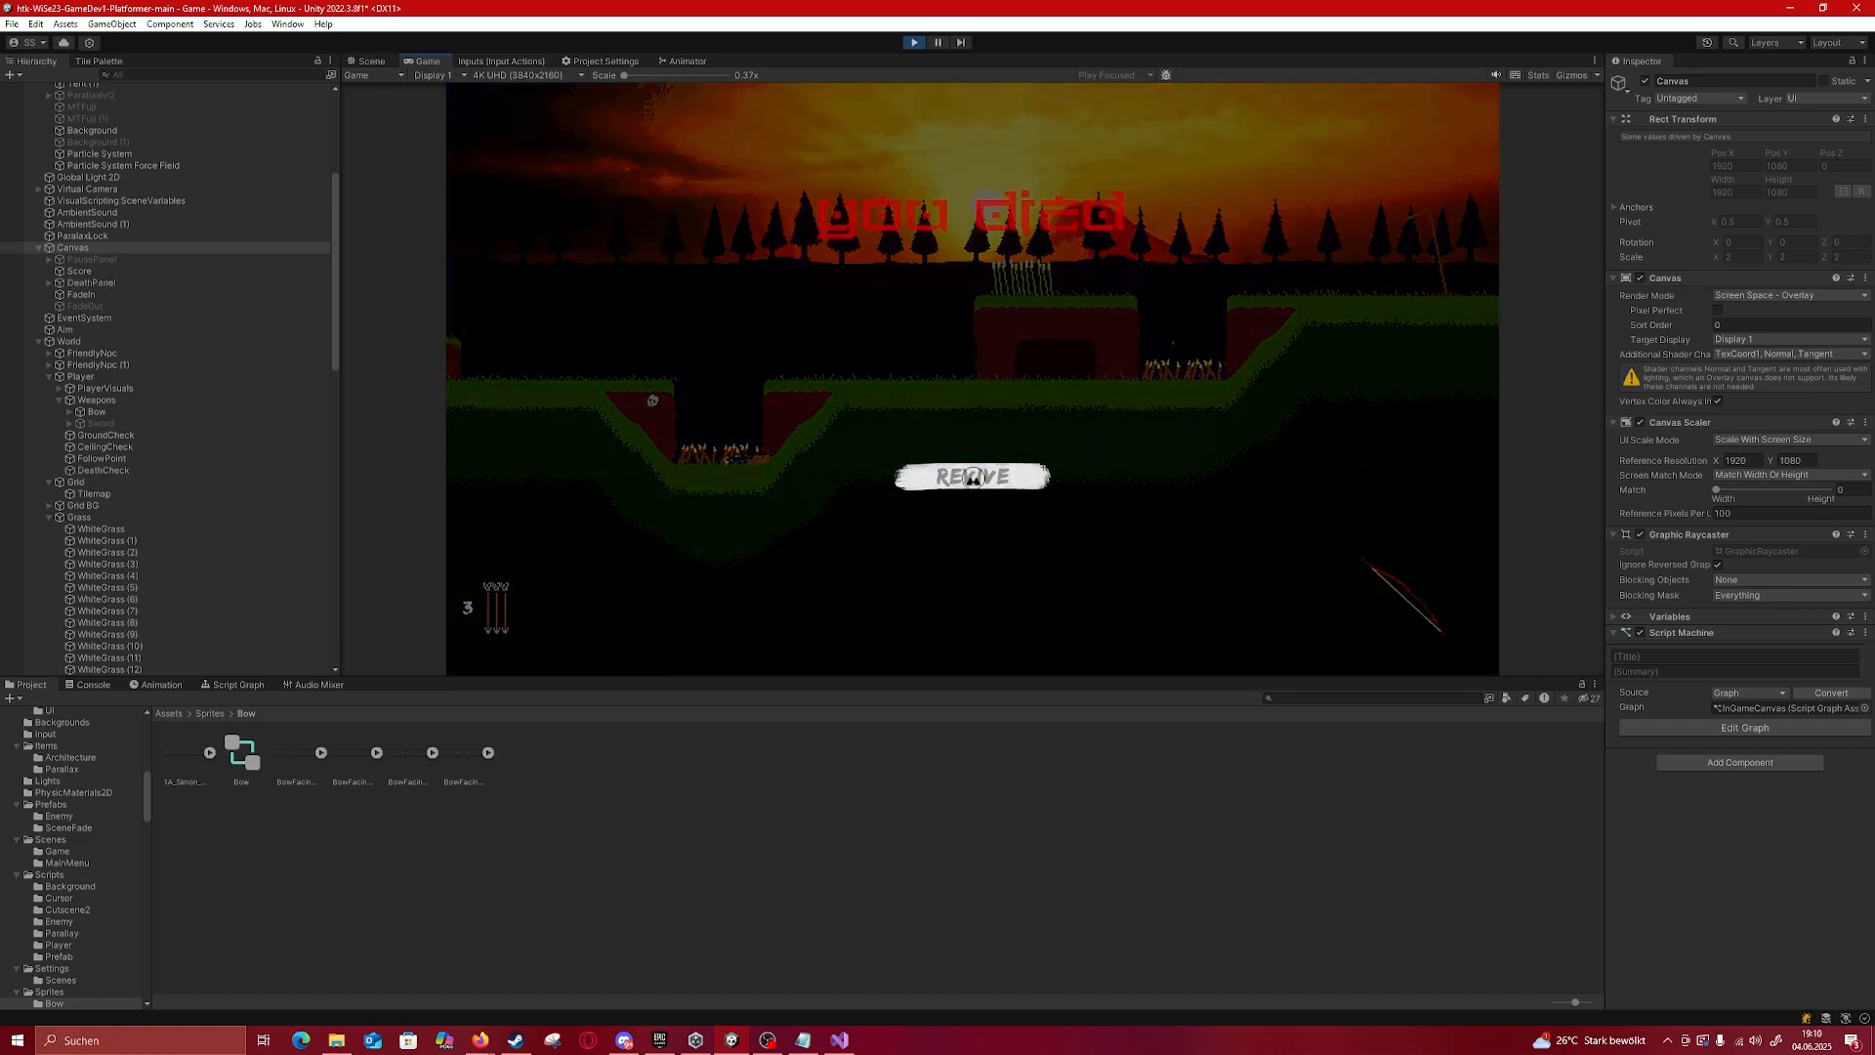
# Step: Revive the player, jump across the spike pits and confront the first enemy beyond the banner
pyautogui.click(976, 473)
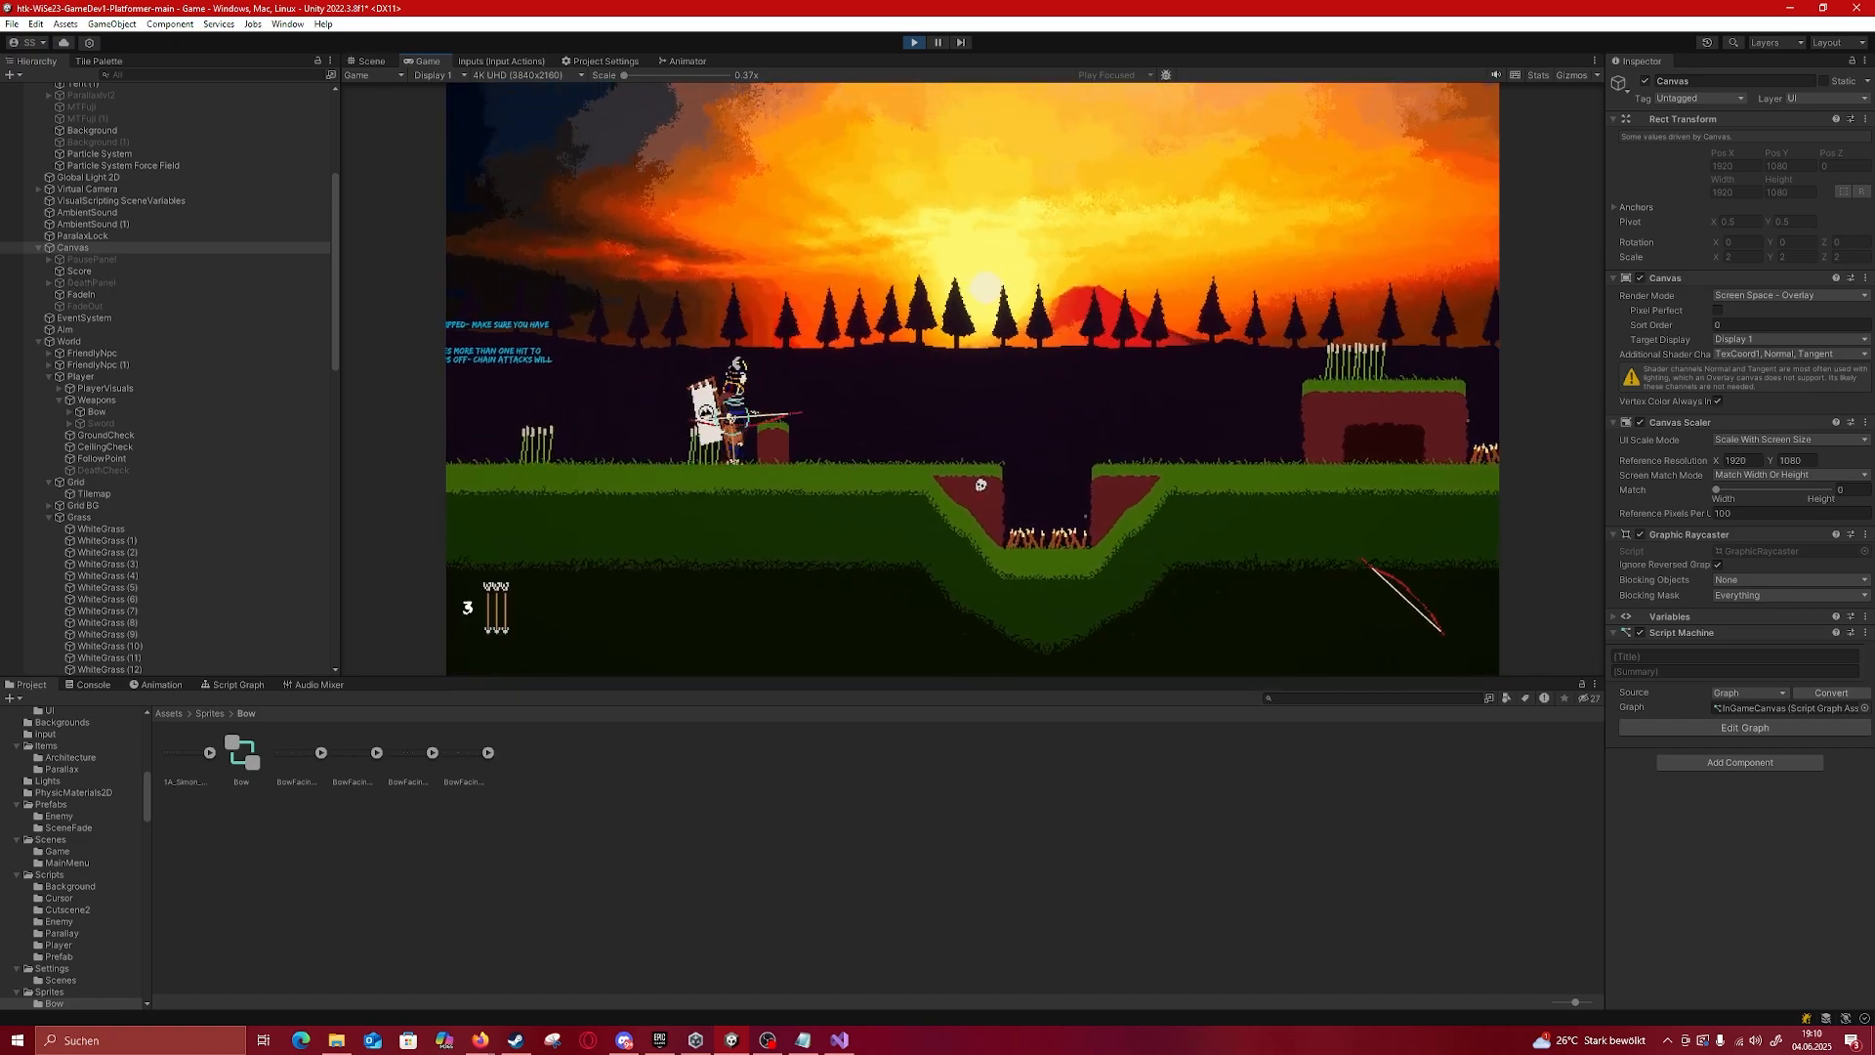
pyautogui.press('d')
pyautogui.press('space')
pyautogui.press('space')
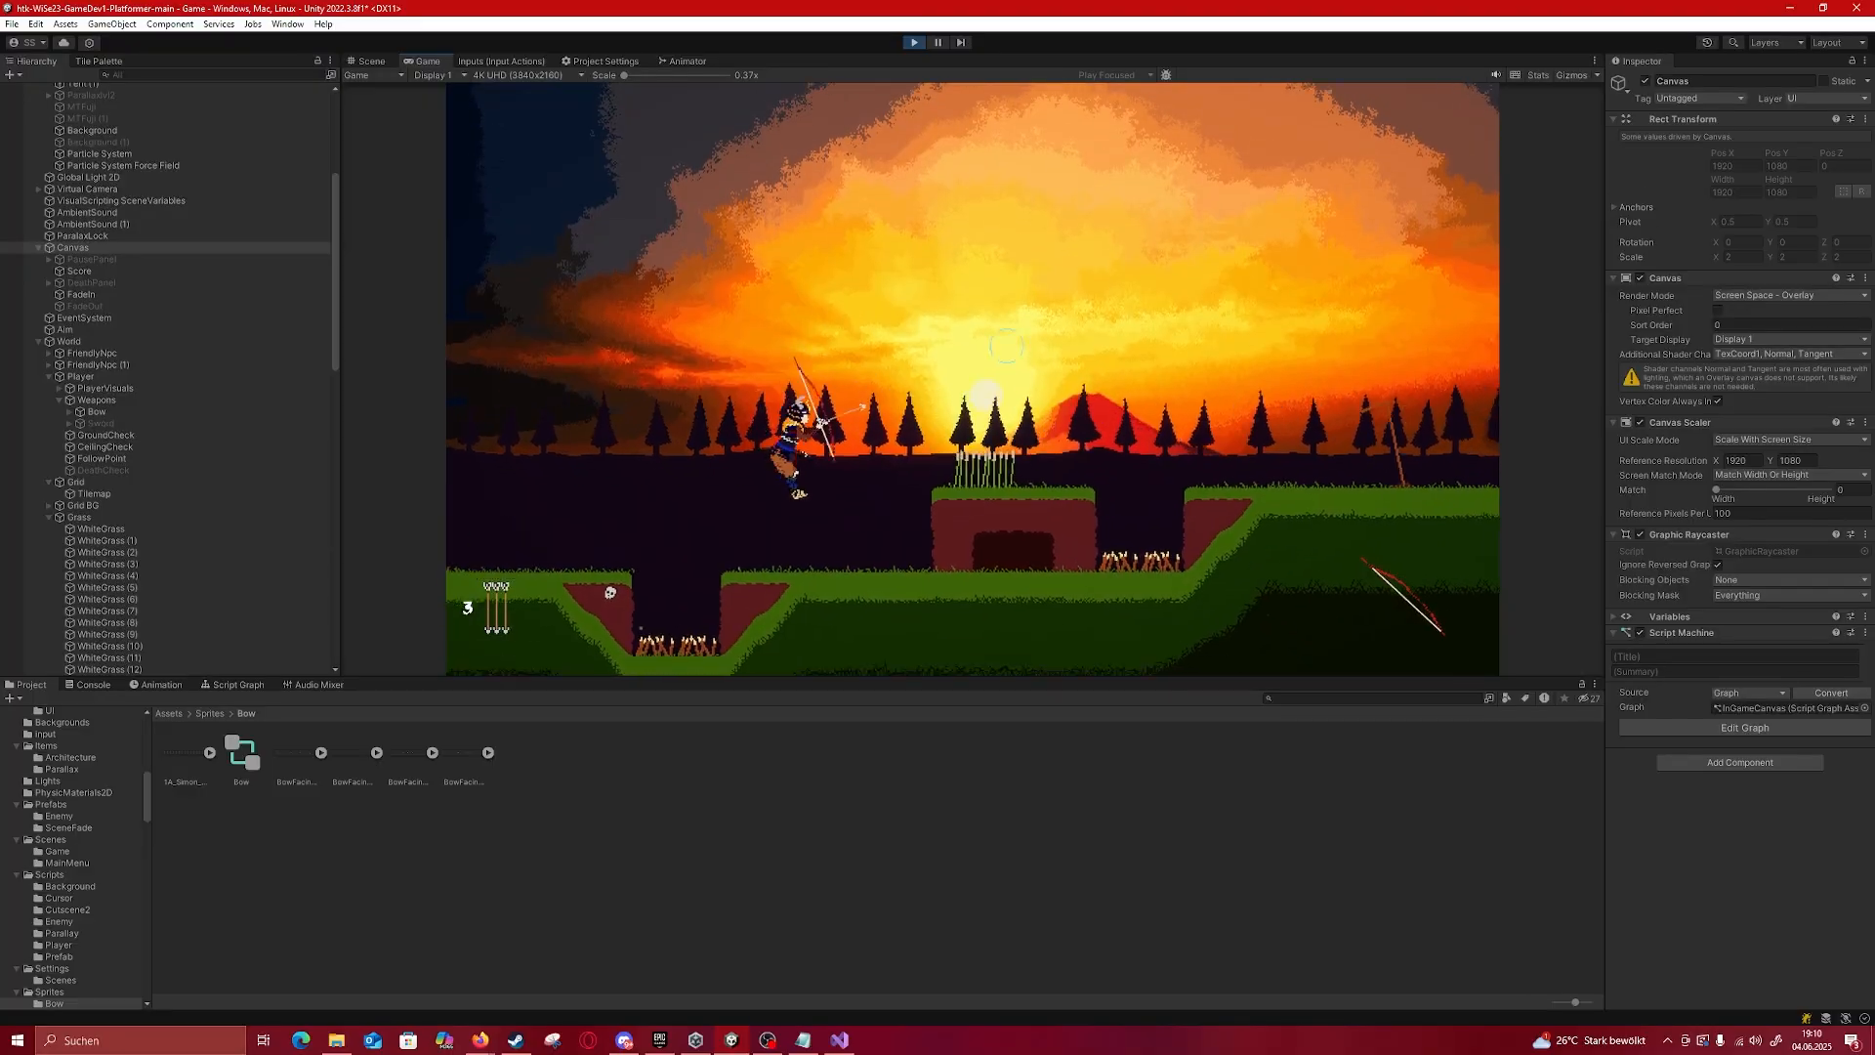
pyautogui.press('space')
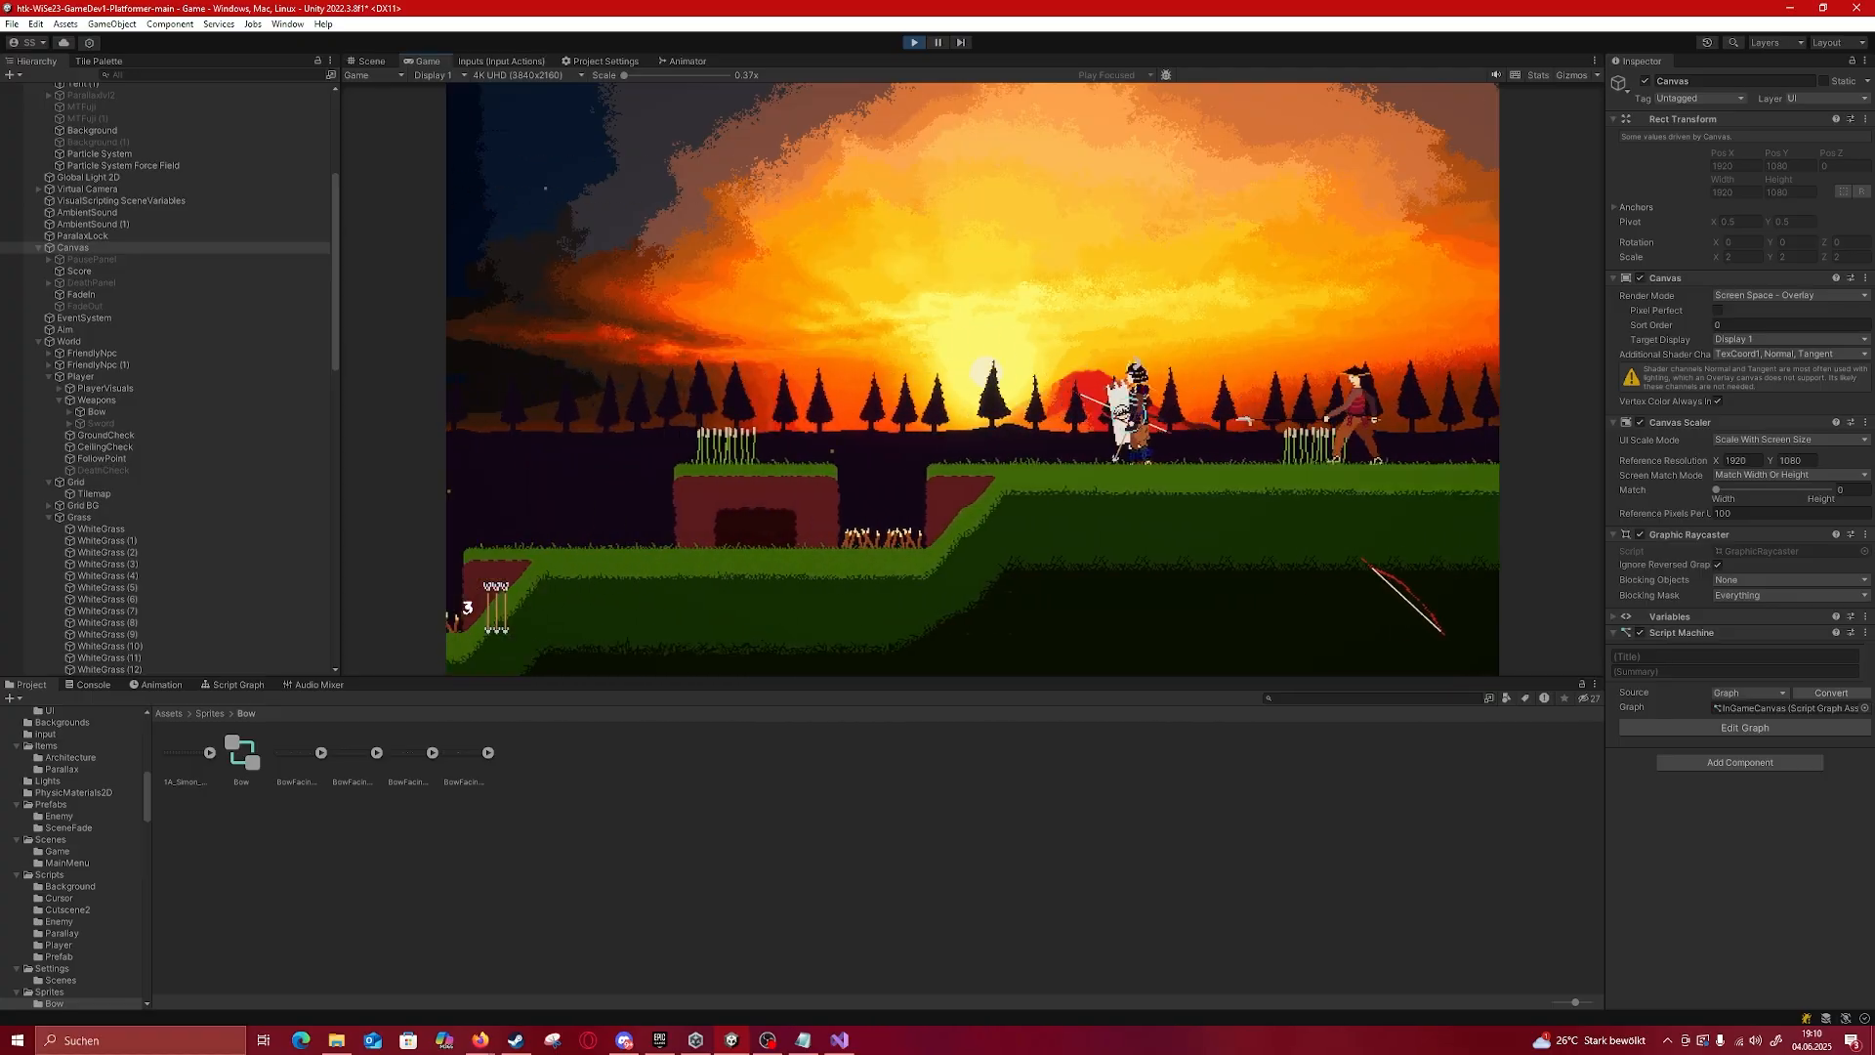
pyautogui.press('a')
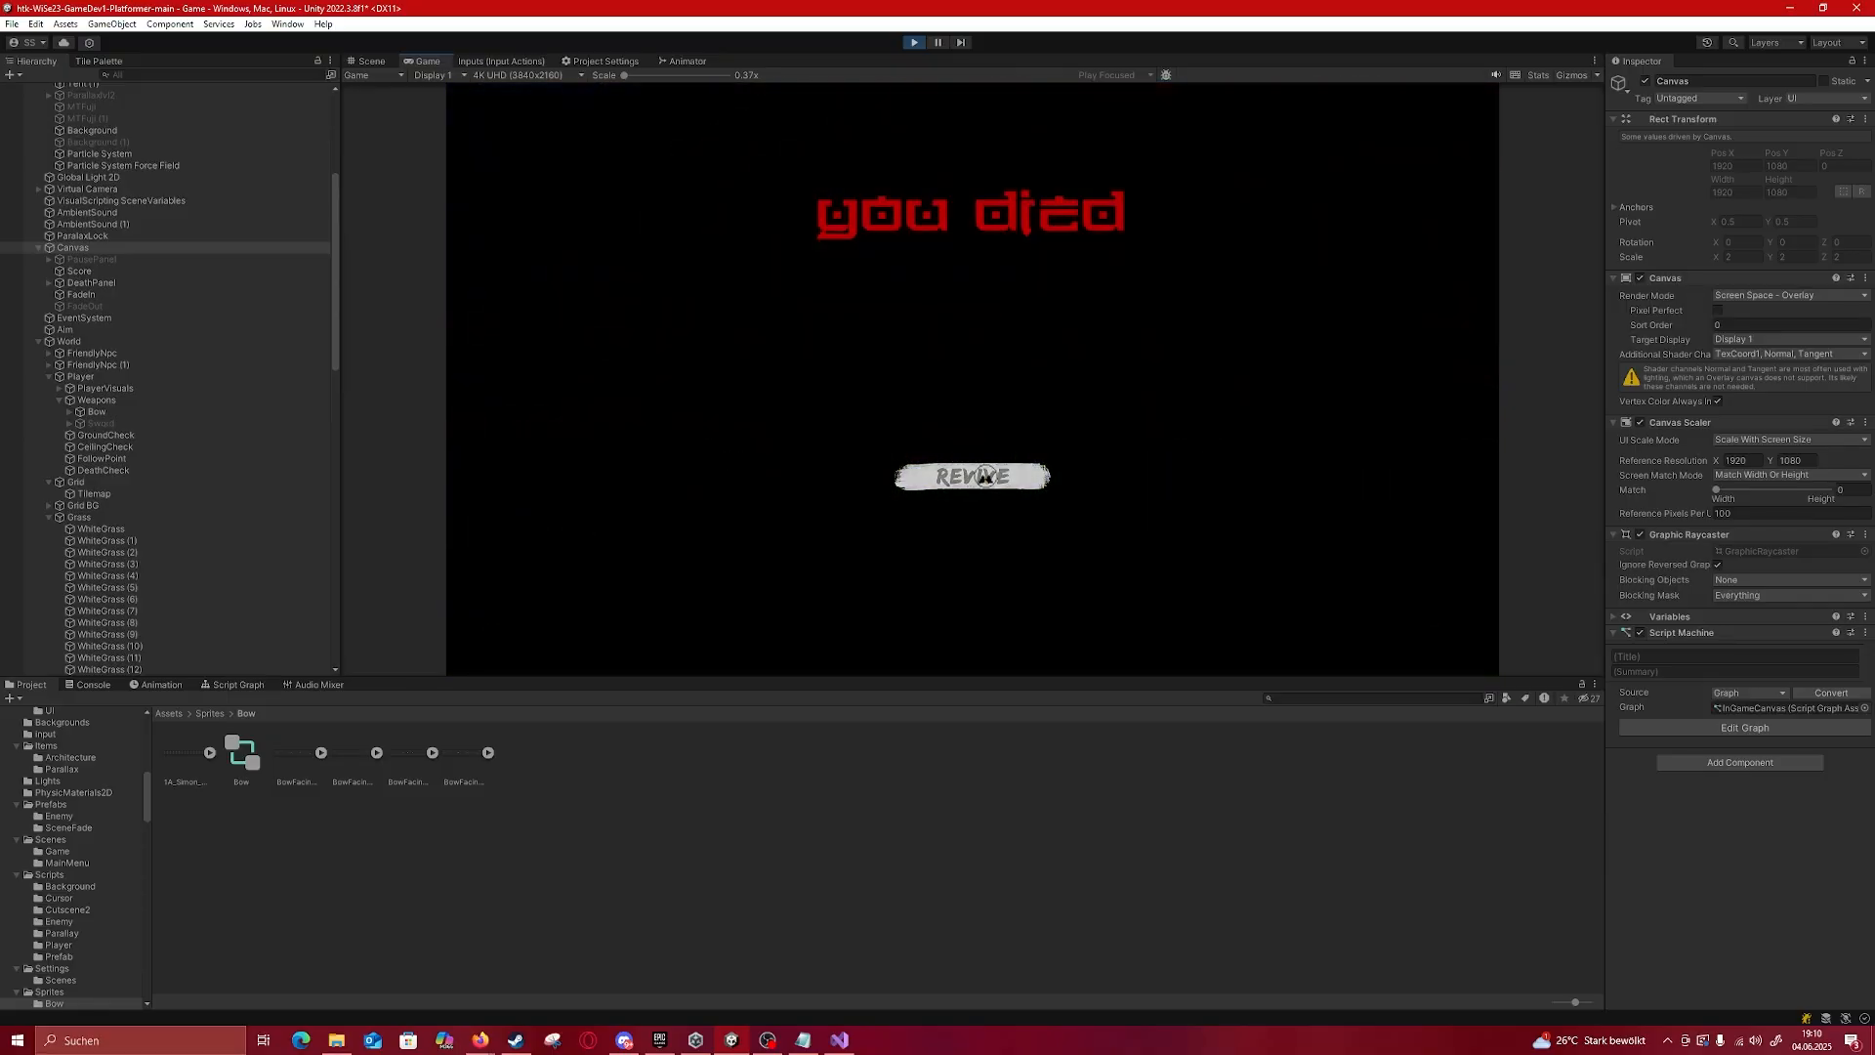
# Step: Revive the player at the banner and evade the pursuing enemy by running and jumping over the grassland
pyautogui.click(986, 475)
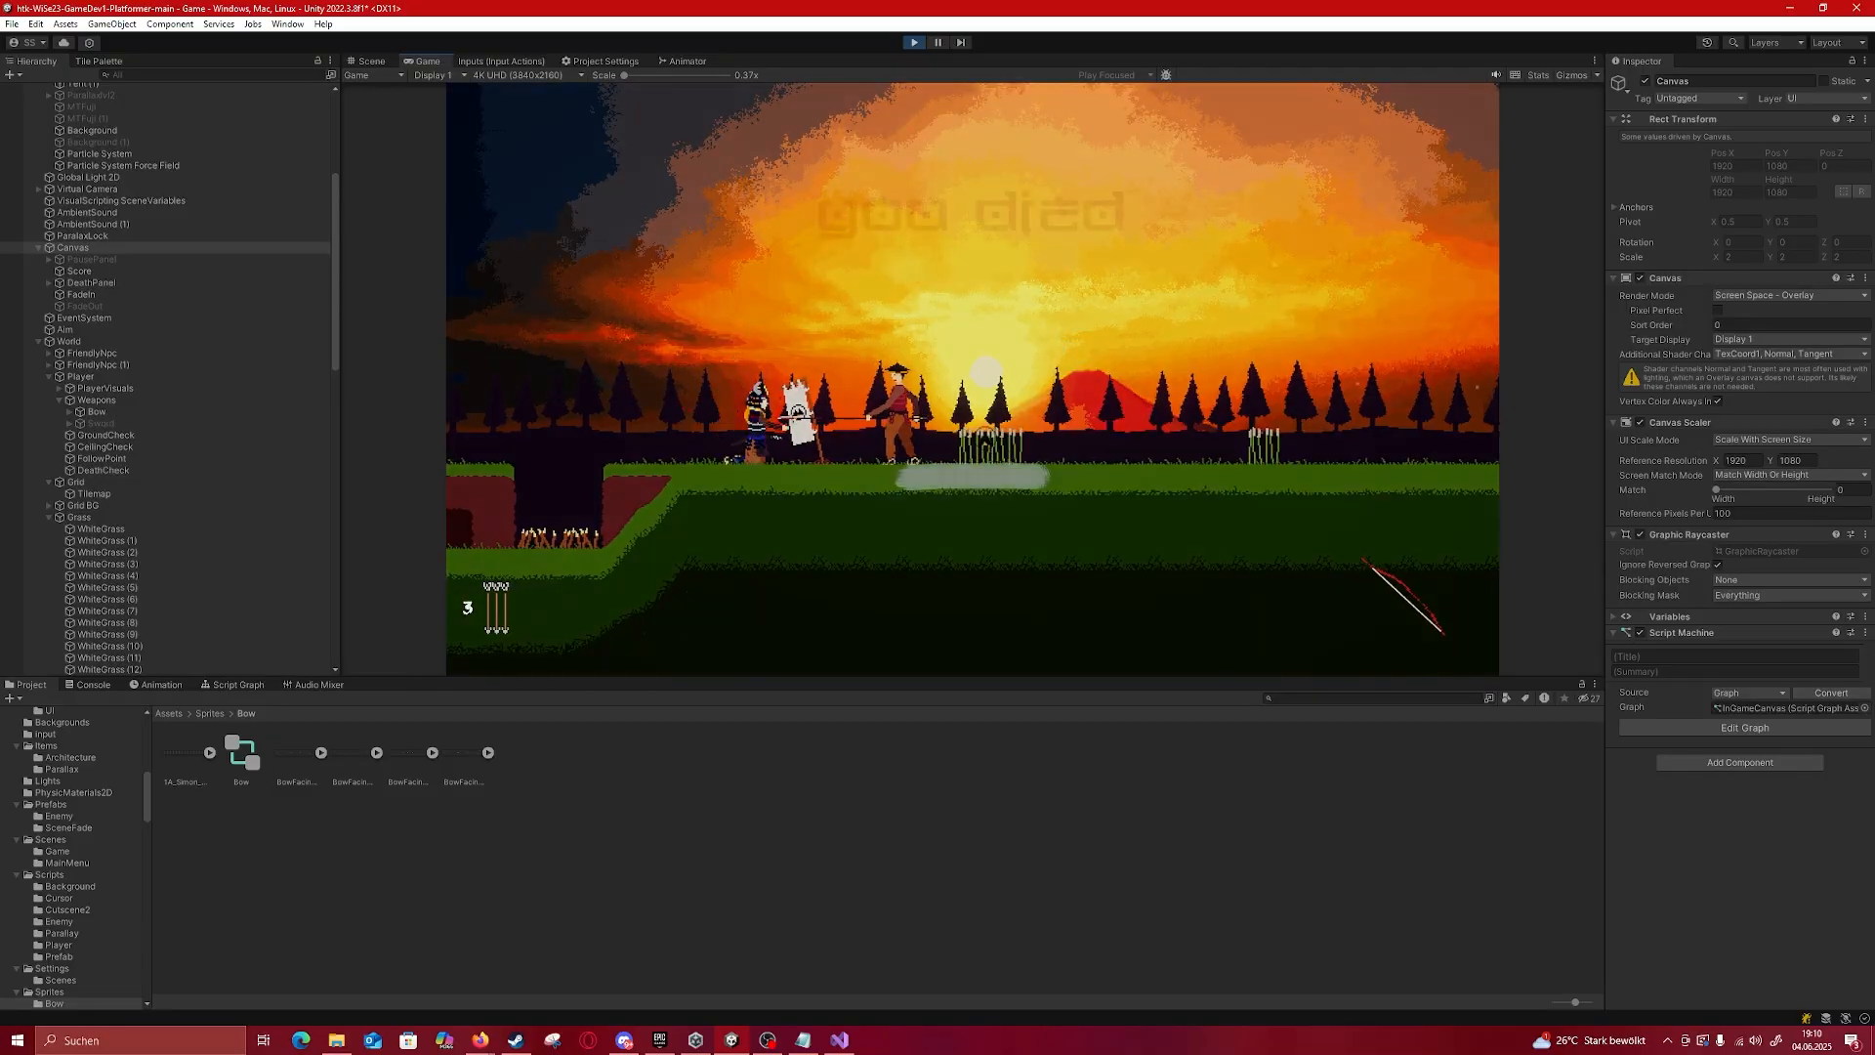
pyautogui.click(966, 473)
pyautogui.press('d')
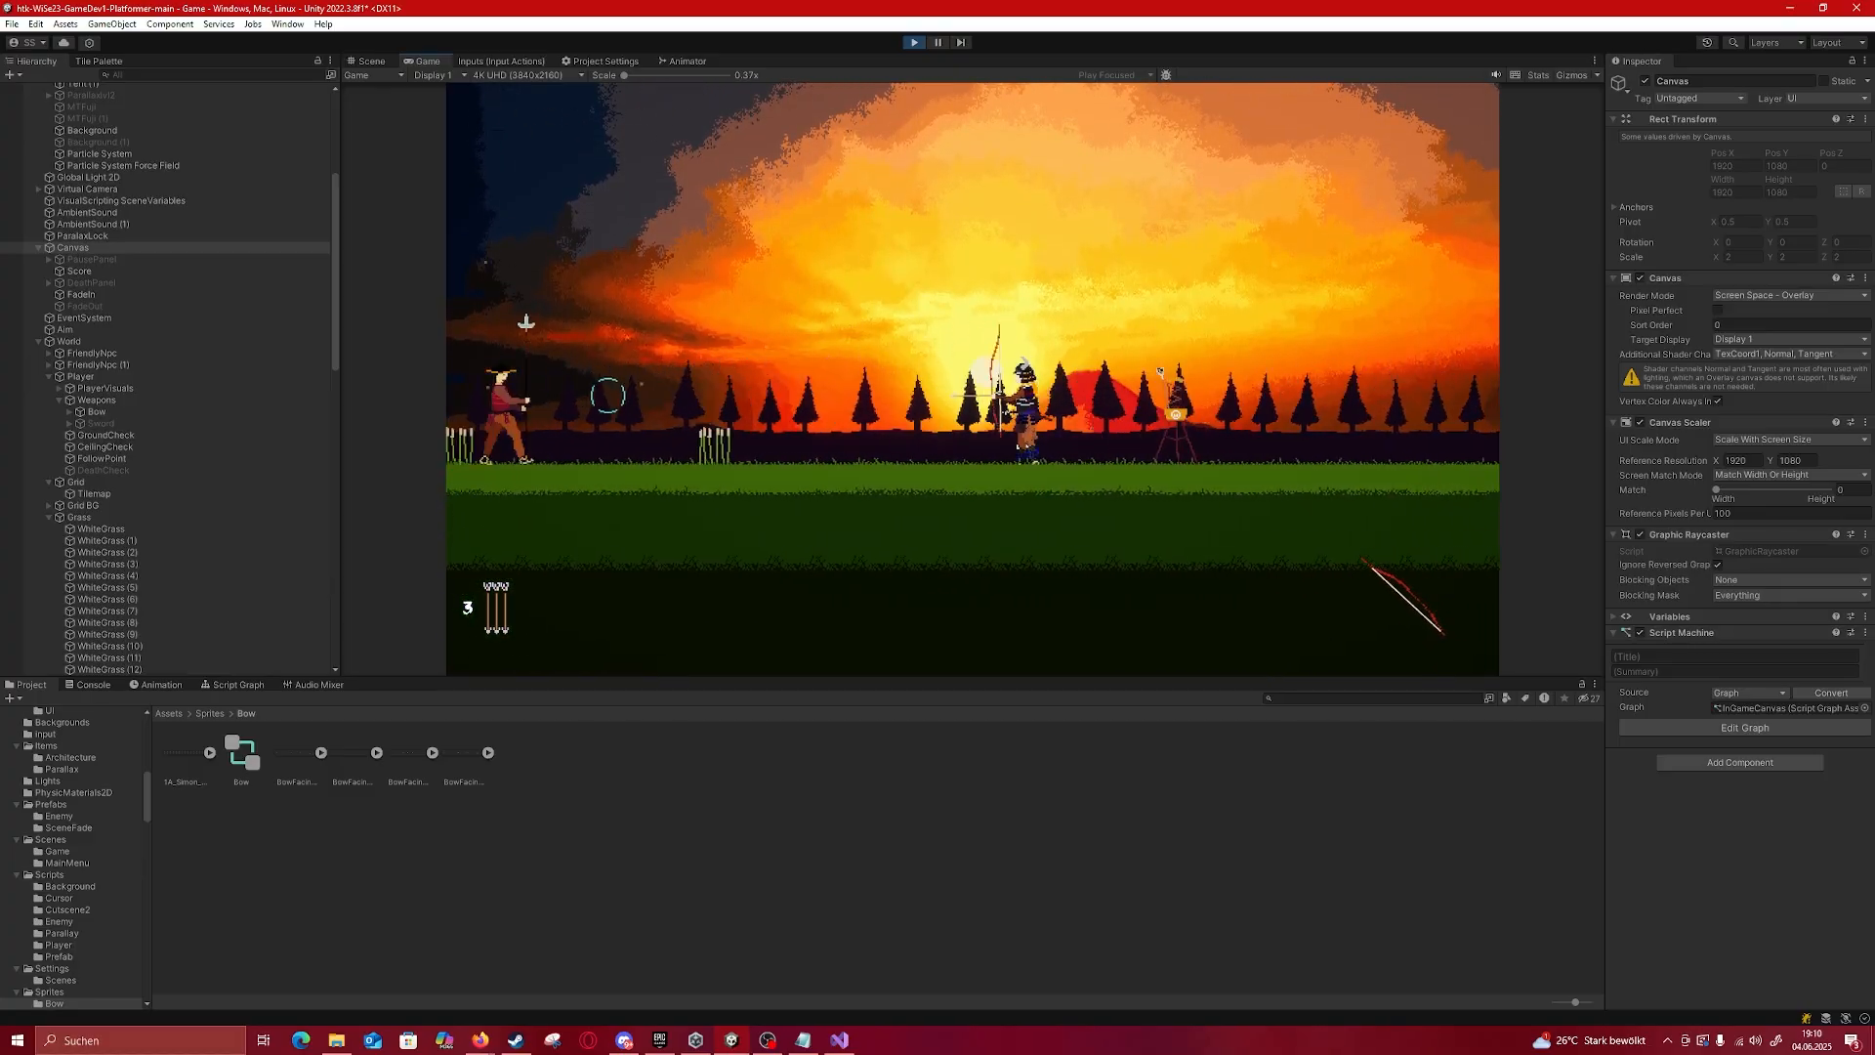
pyautogui.press('a')
pyautogui.press('space')
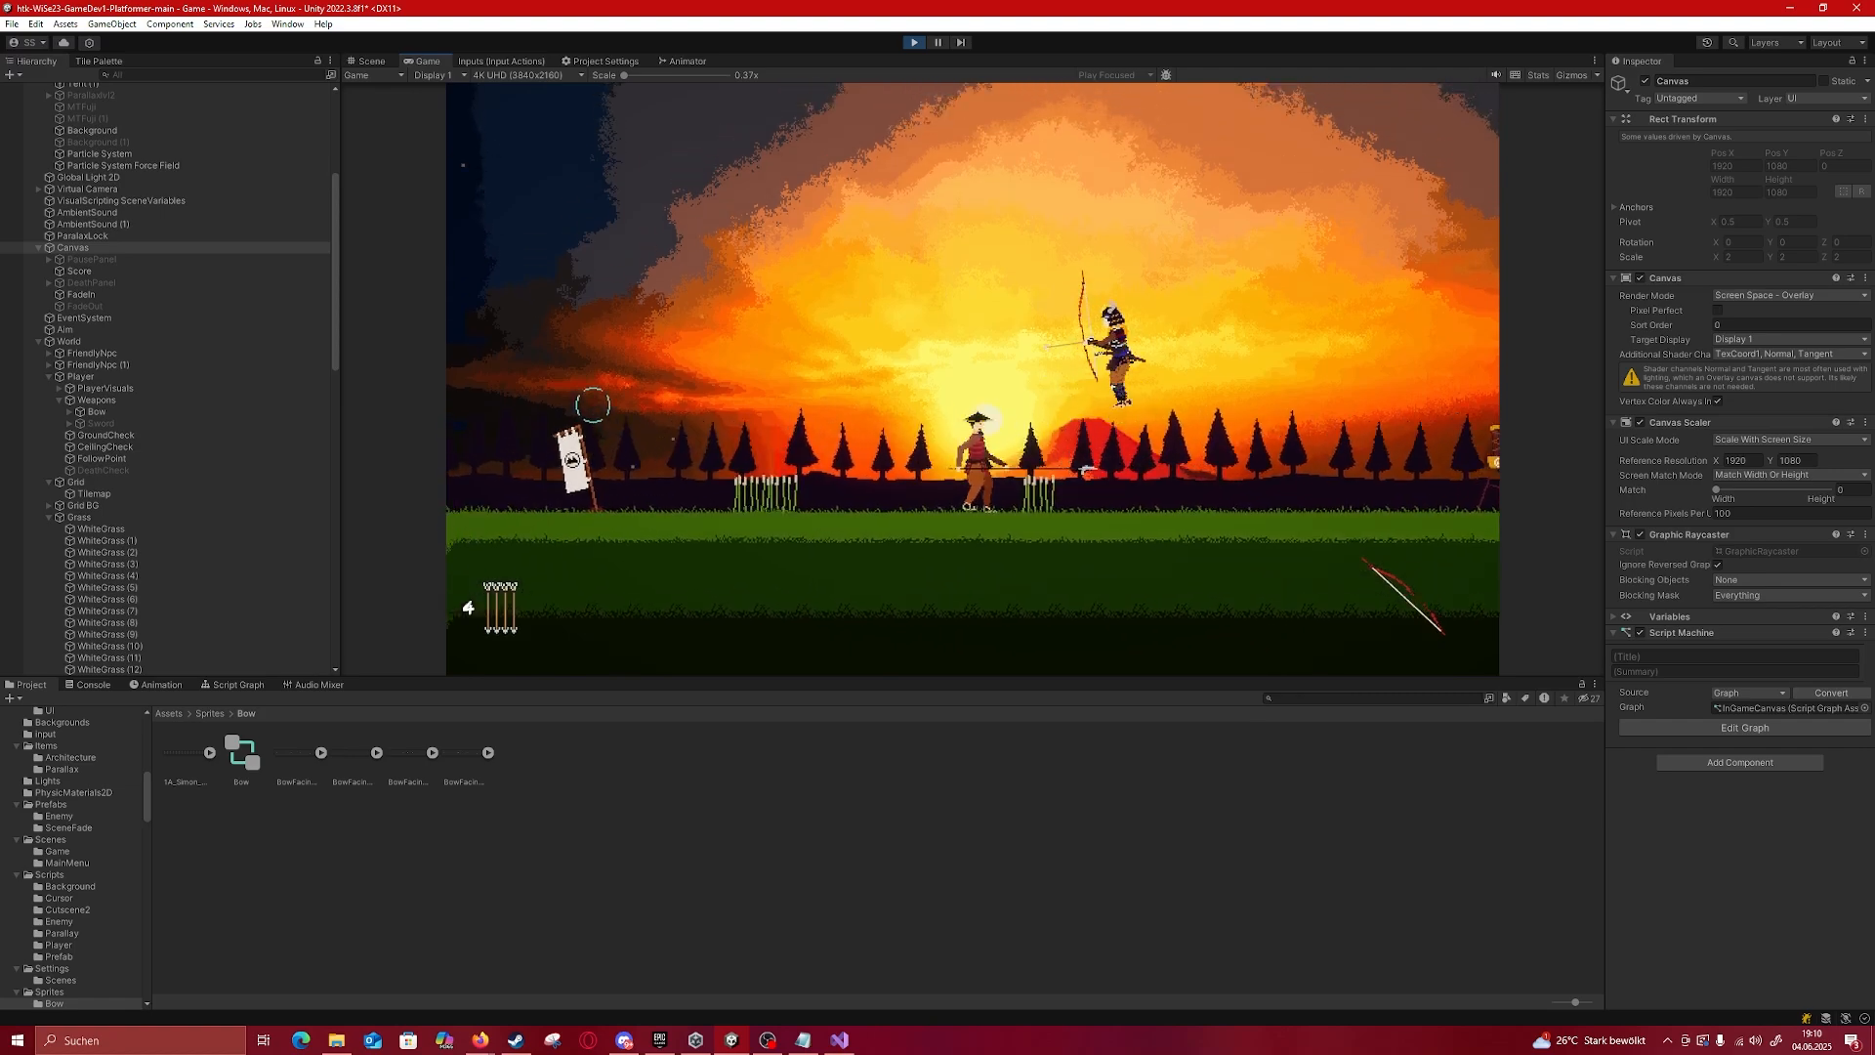
# Step: Run and jump across the grassland past the pursuing enemies until the archer's stone fortress is reached
pyautogui.press('d')
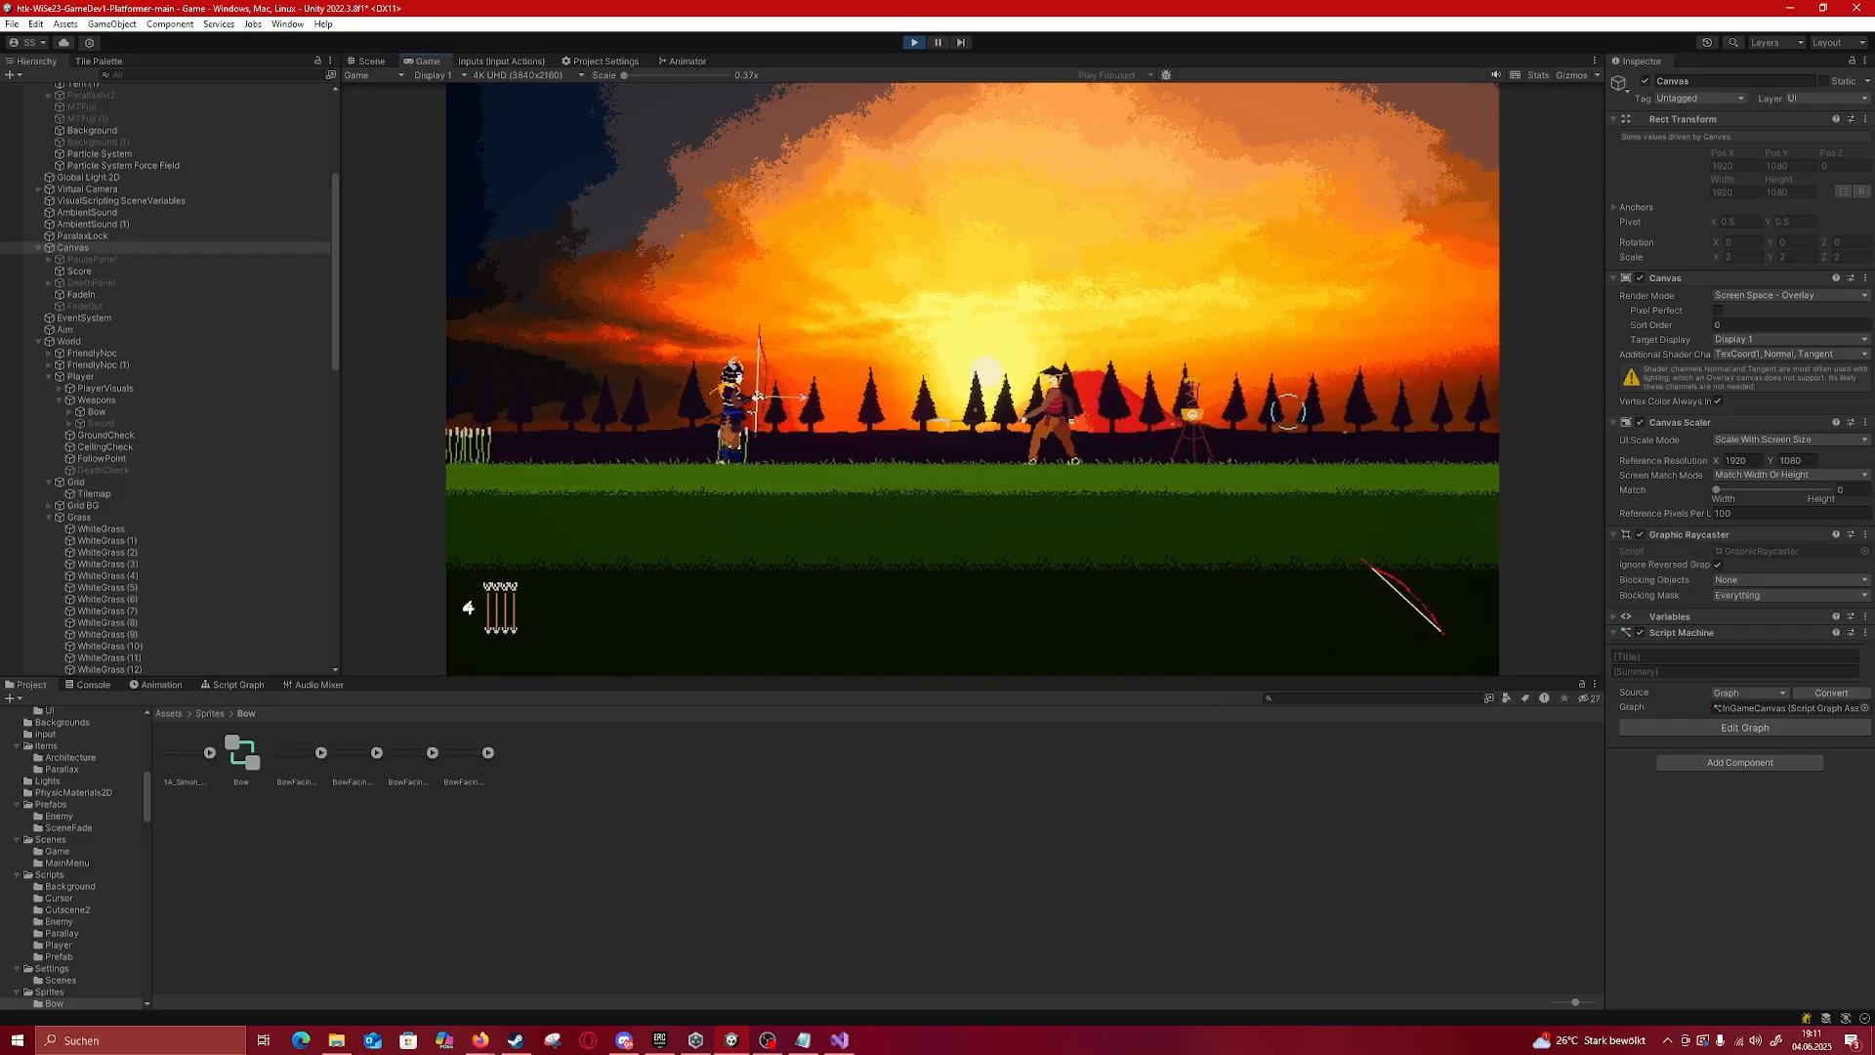
pyautogui.press('d')
pyautogui.press('space')
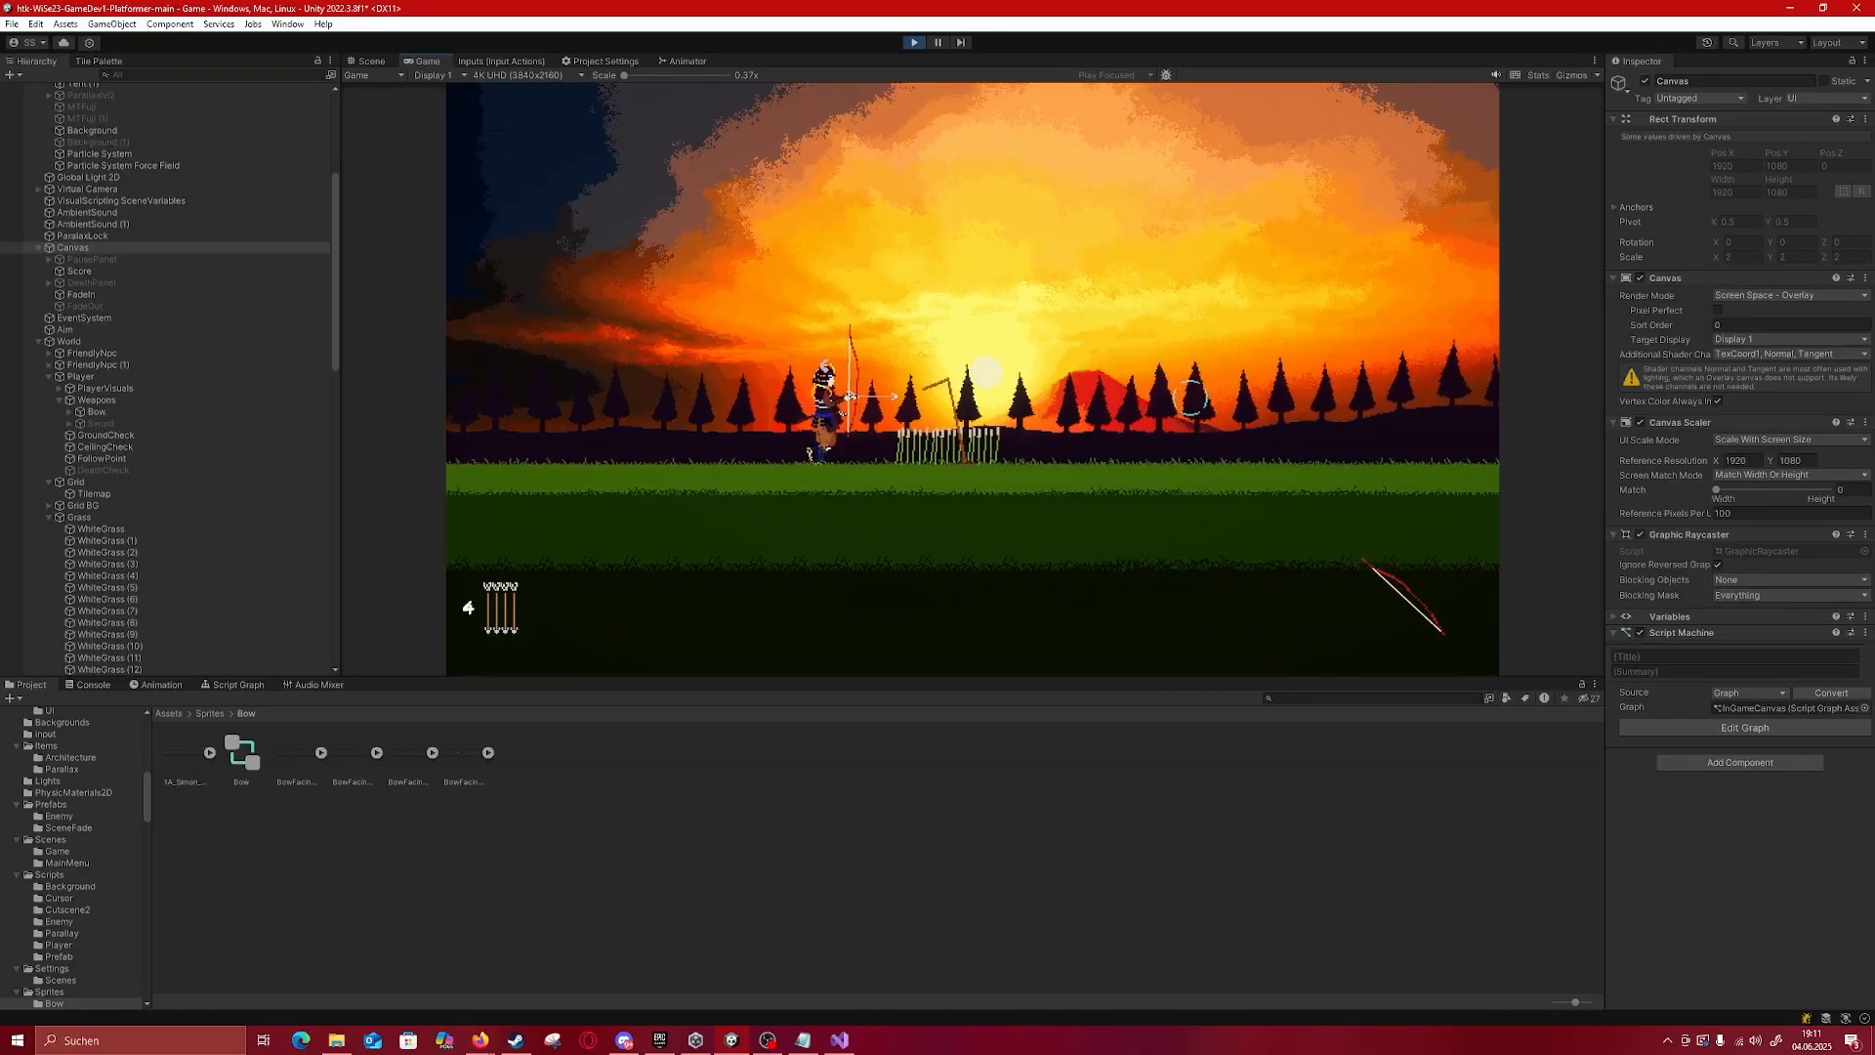
pyautogui.press('space')
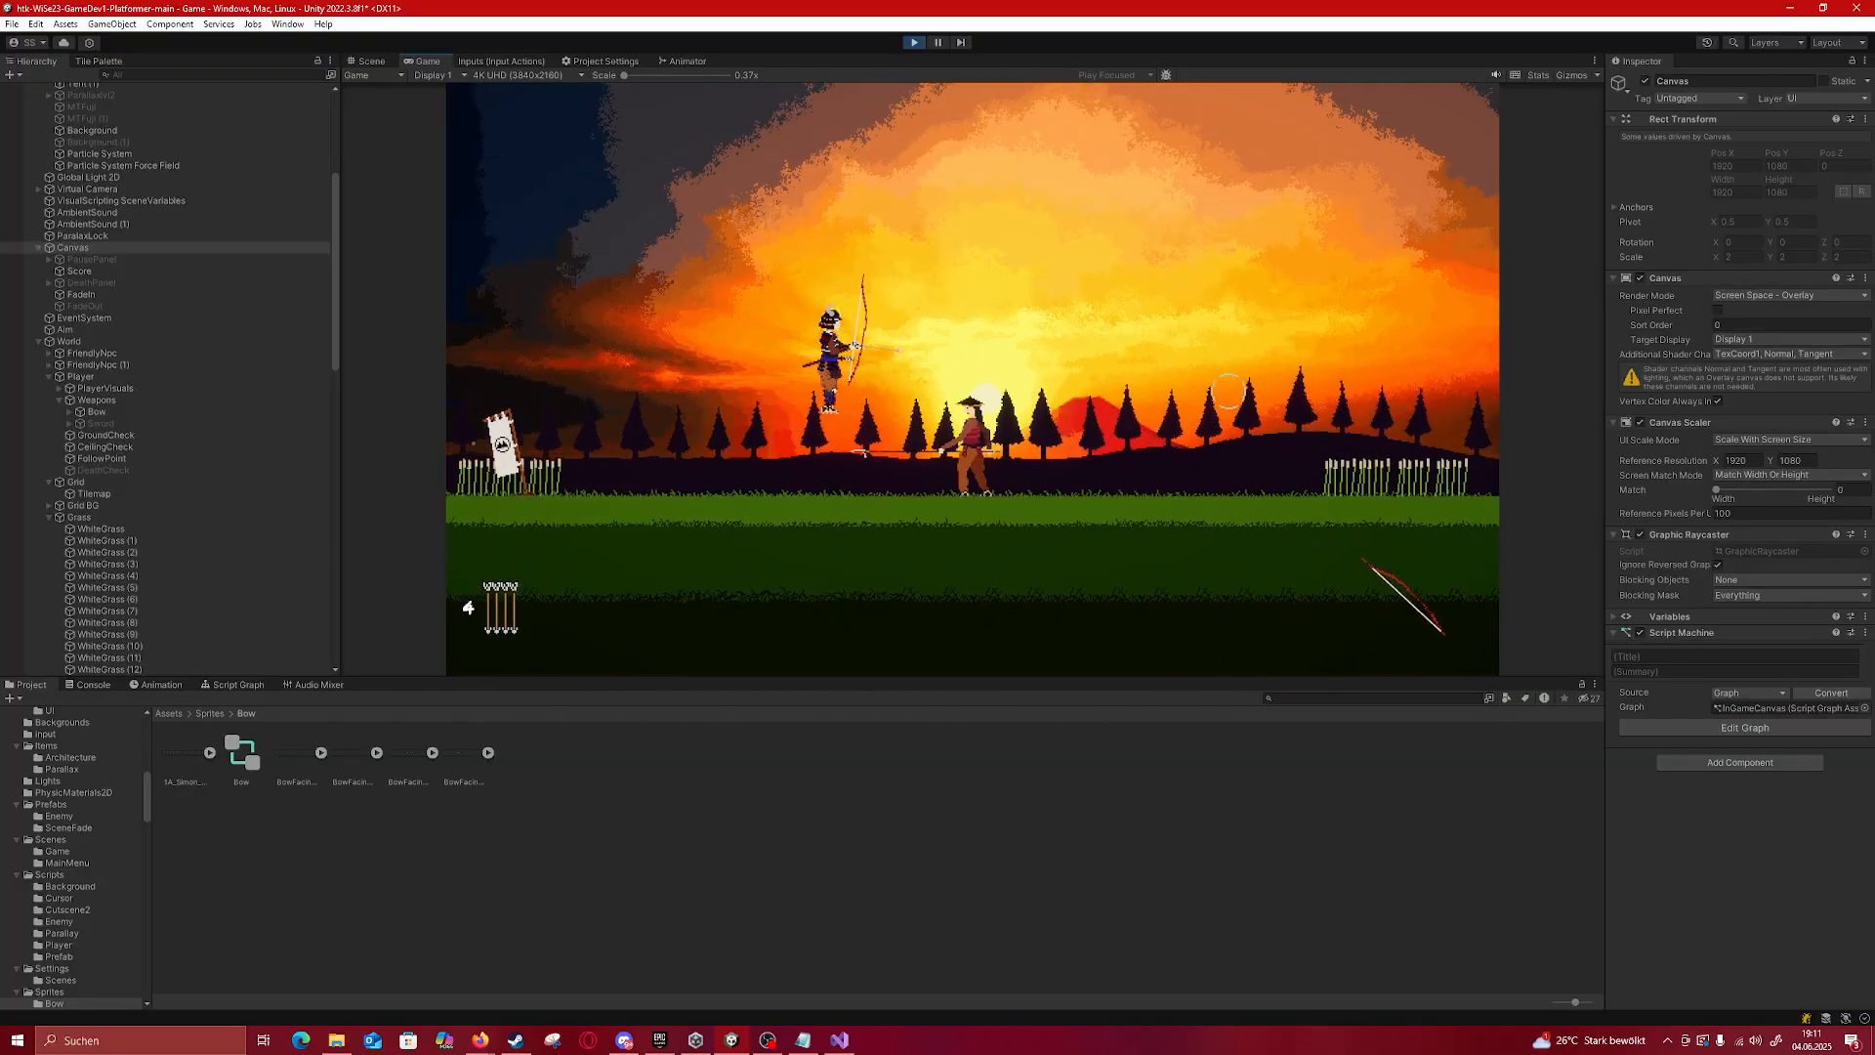
pyautogui.press('d')
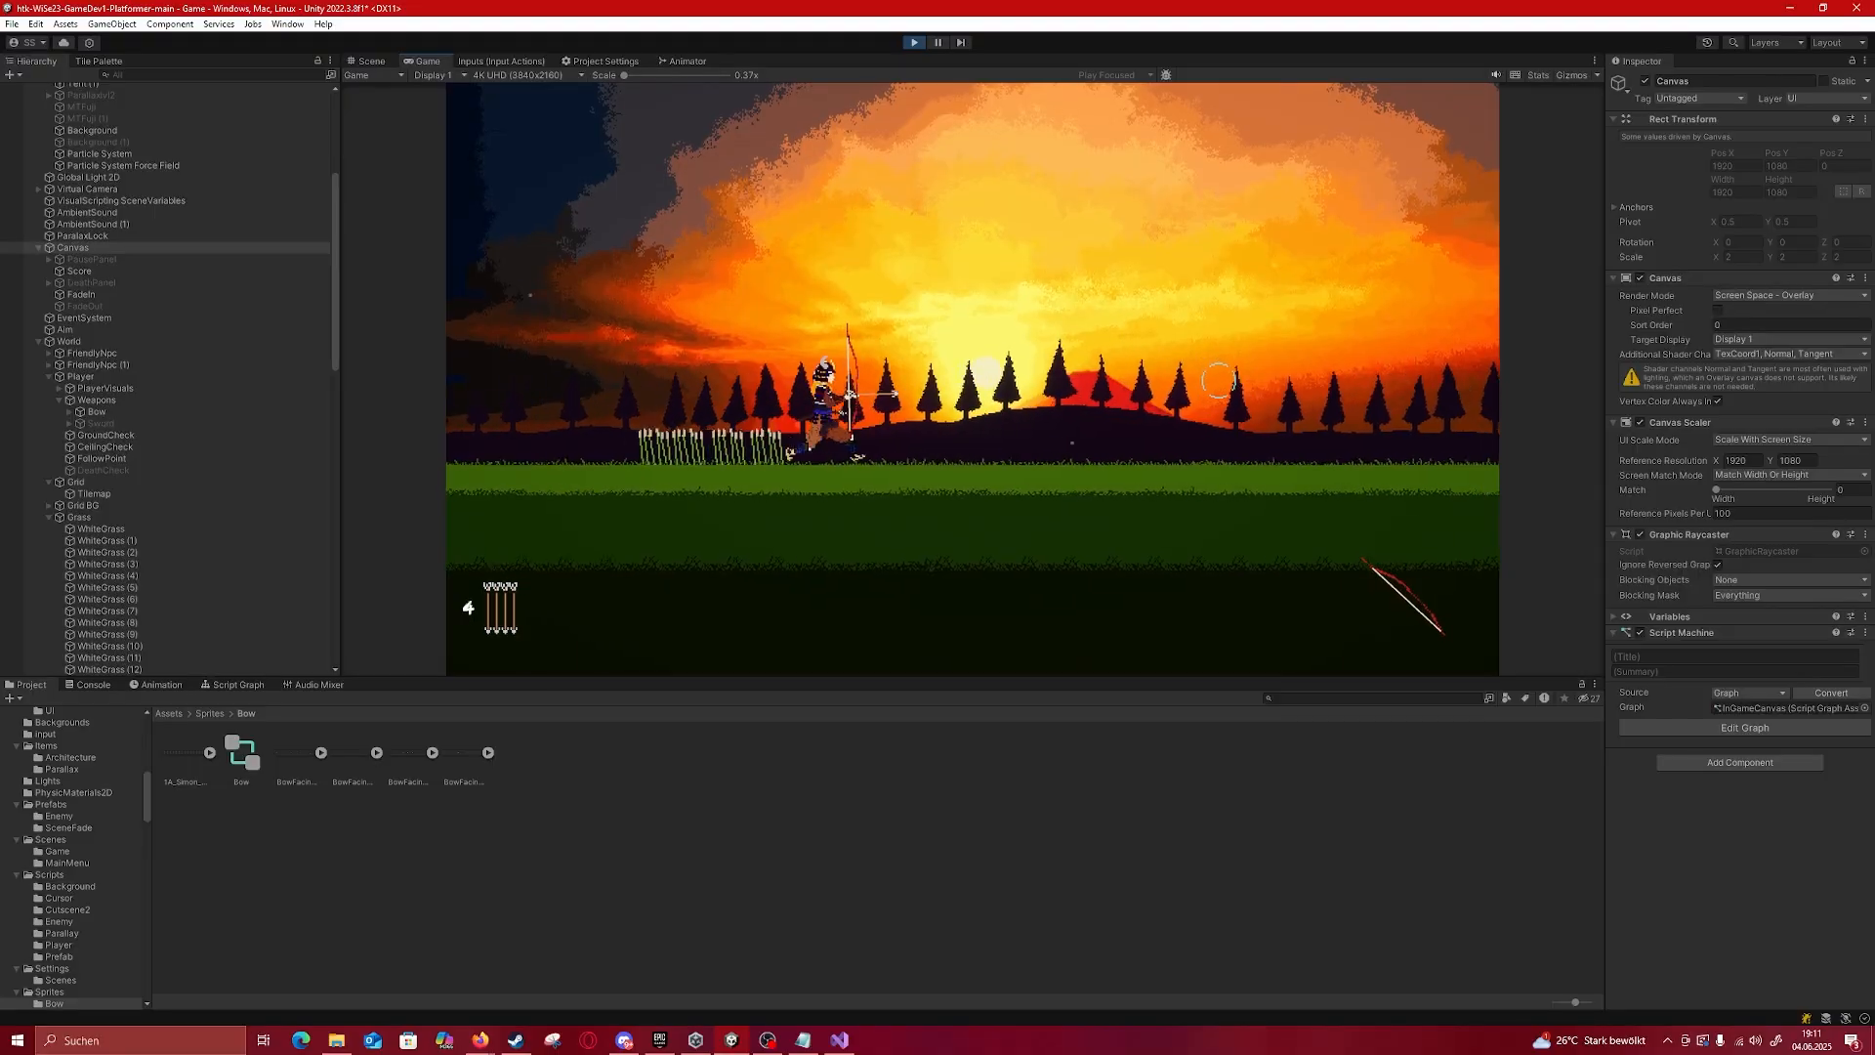
pyautogui.press('space')
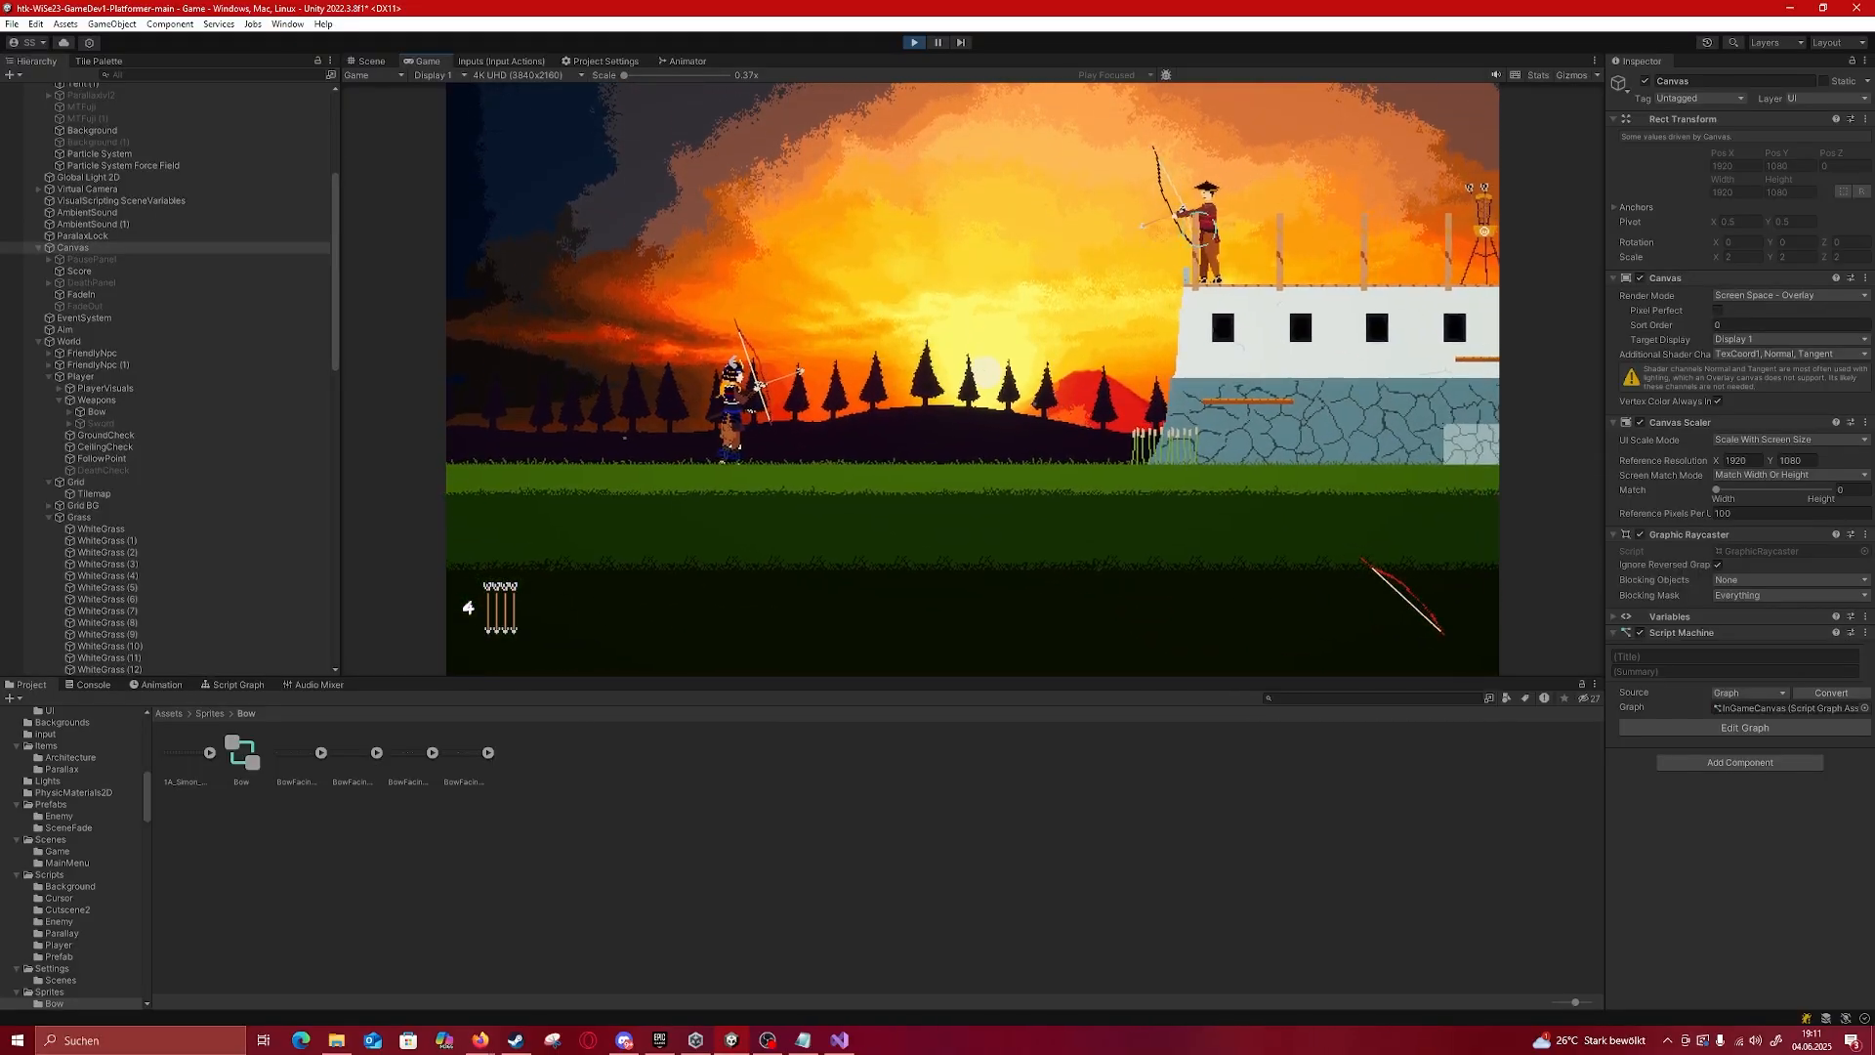
# Step: Approach the fortress and jump past the archer to the grassland on its far side
pyautogui.press('d')
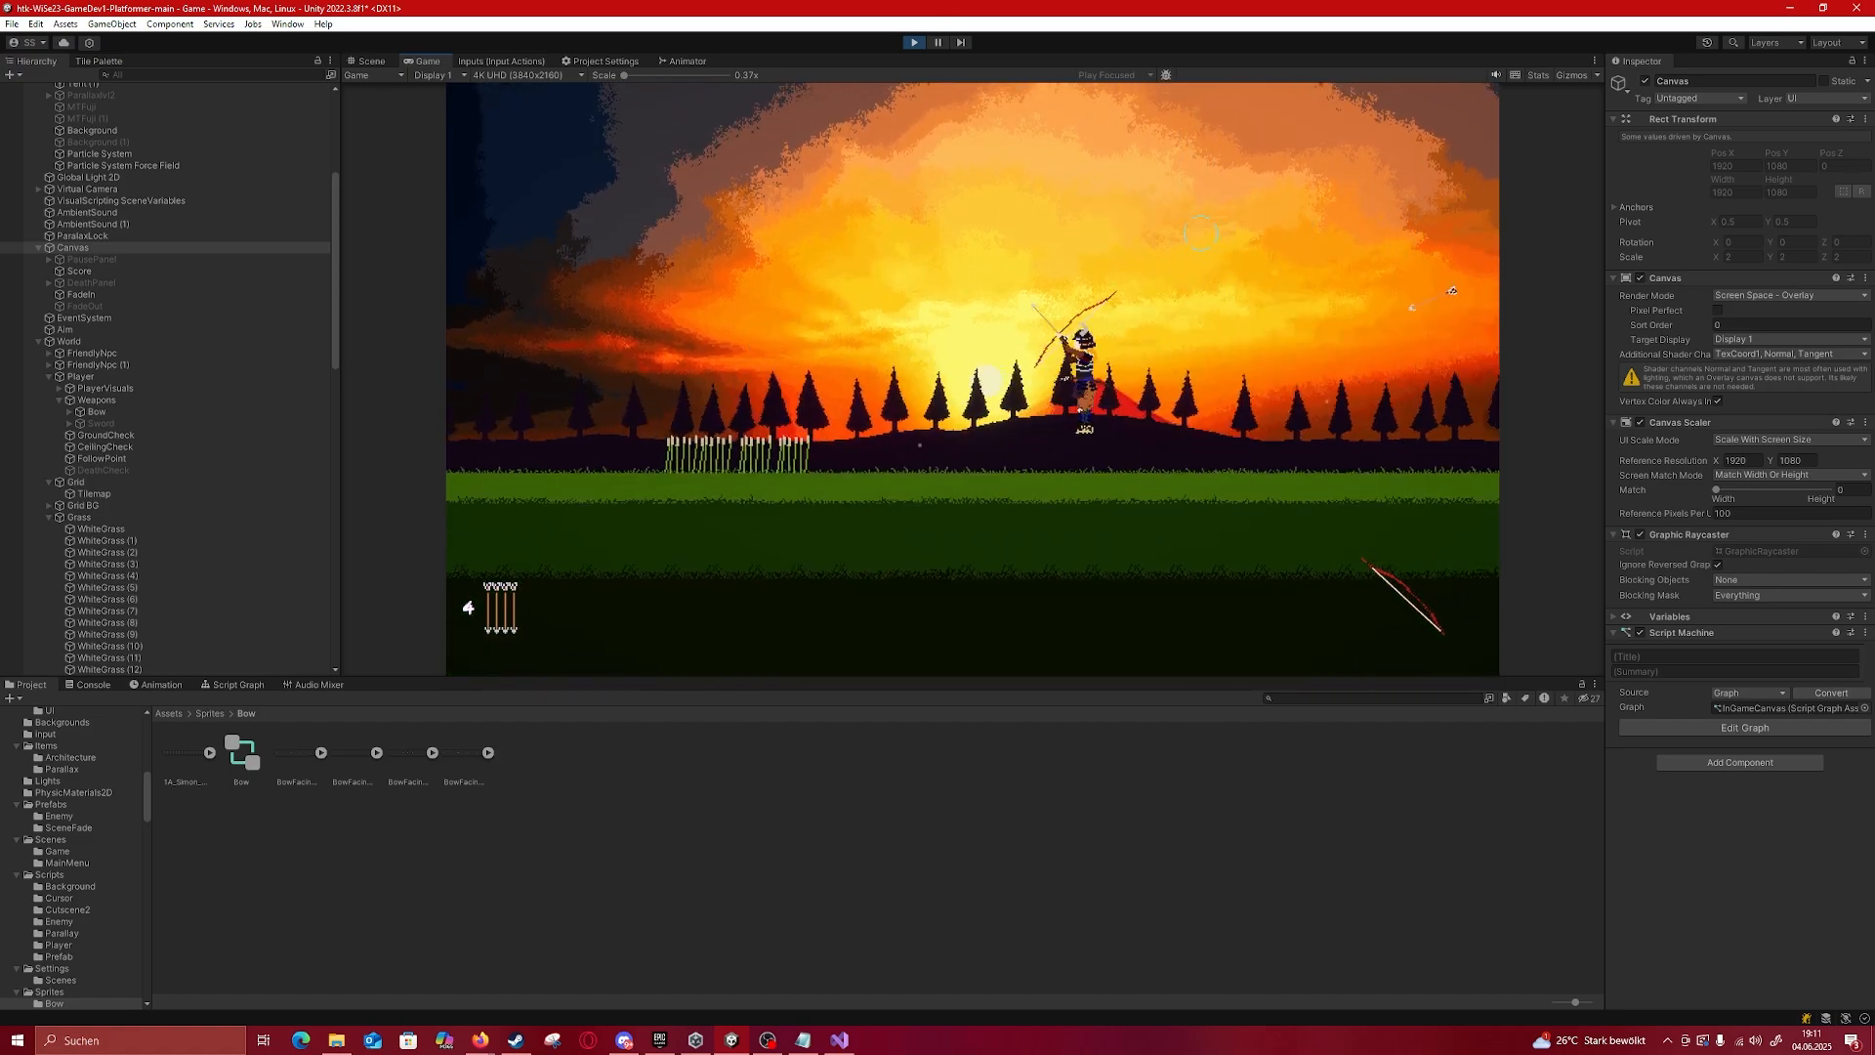
pyautogui.press('d')
pyautogui.press('d')
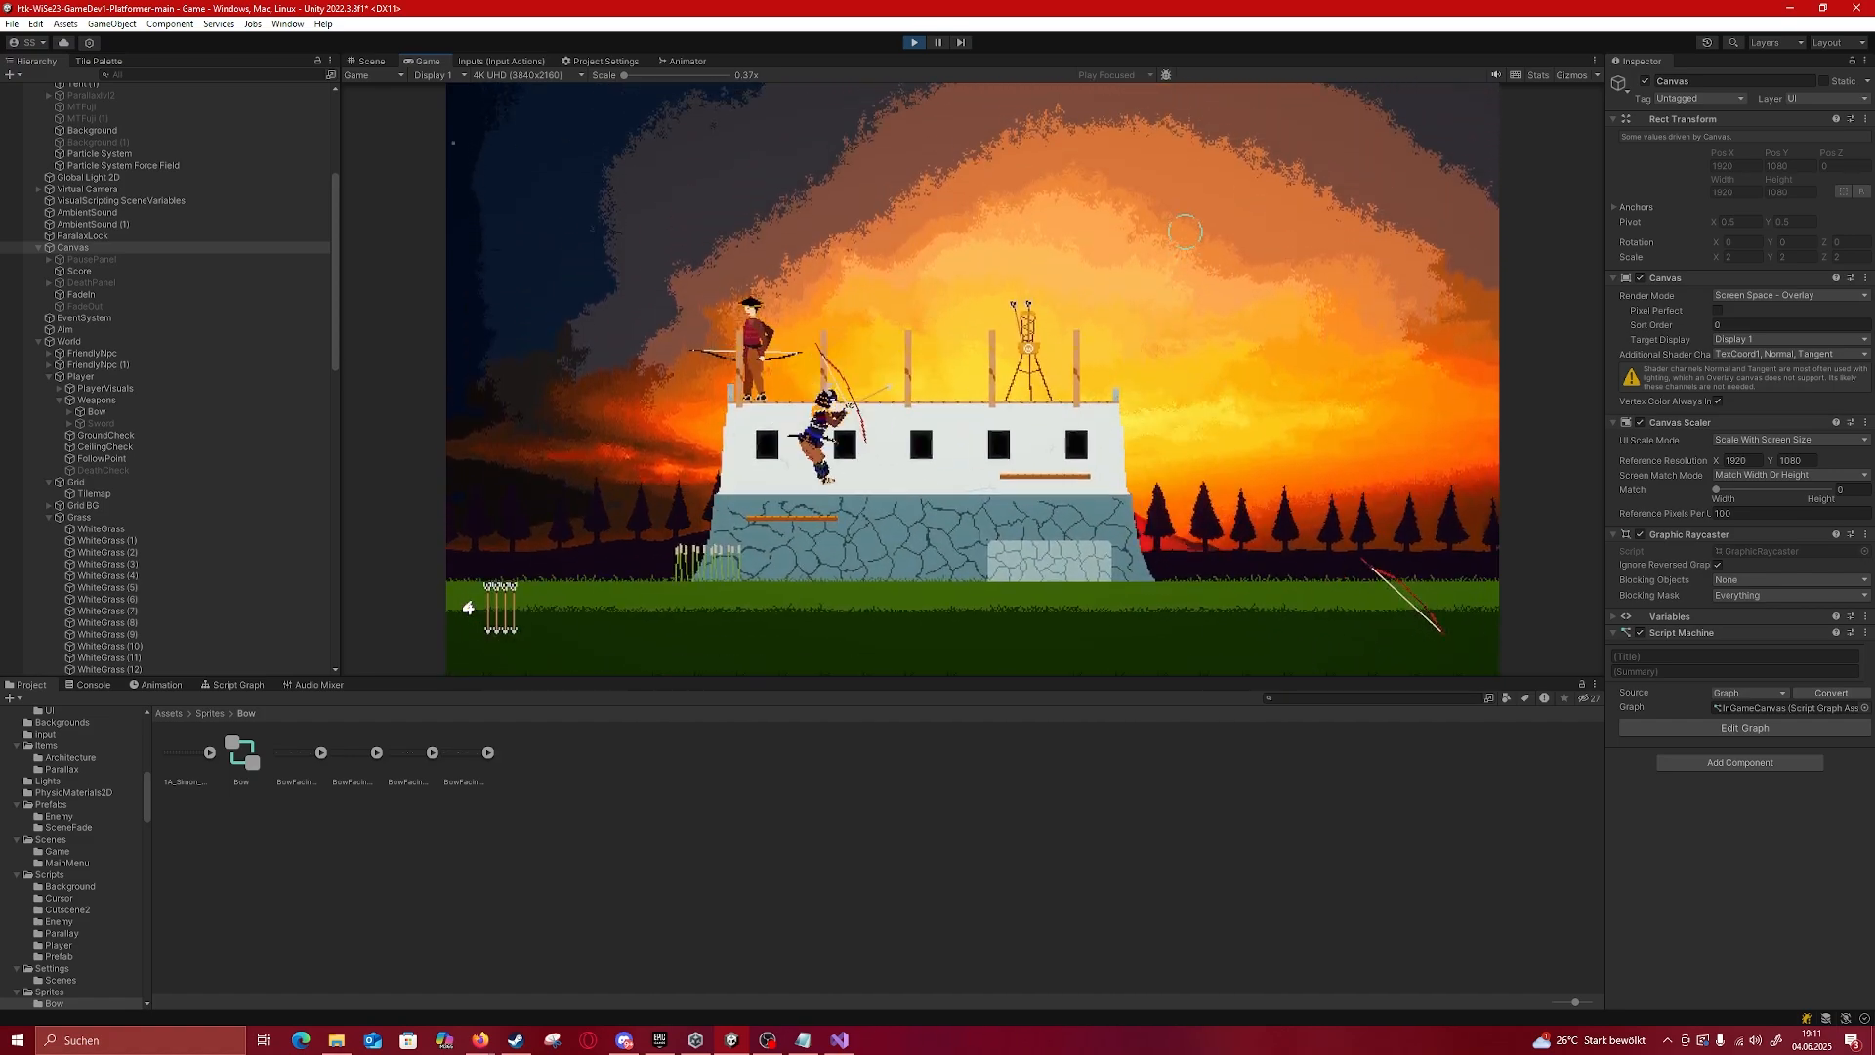
pyautogui.press('space')
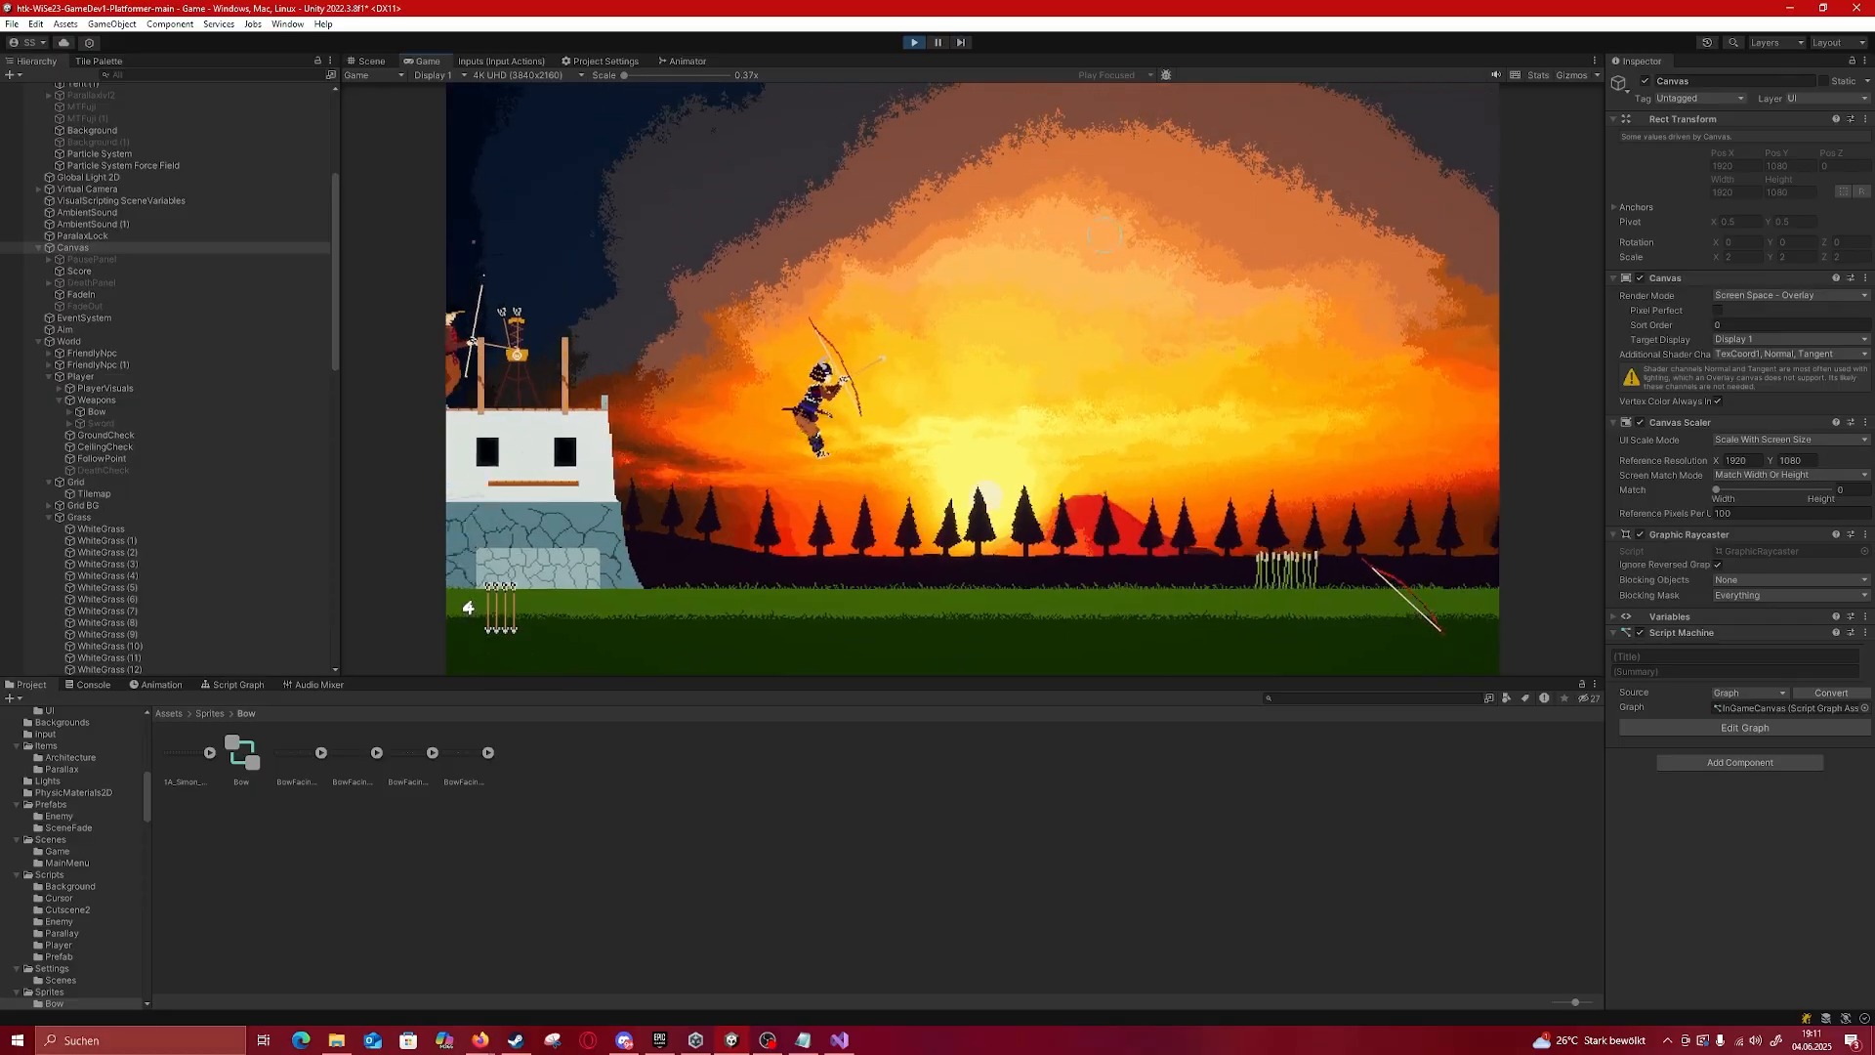
# Step: Dodge back and forth beyond the fortress to test how the archer on its roof reacts
pyautogui.press('a')
pyautogui.press('d')
pyautogui.press('a')
pyautogui.press('d')
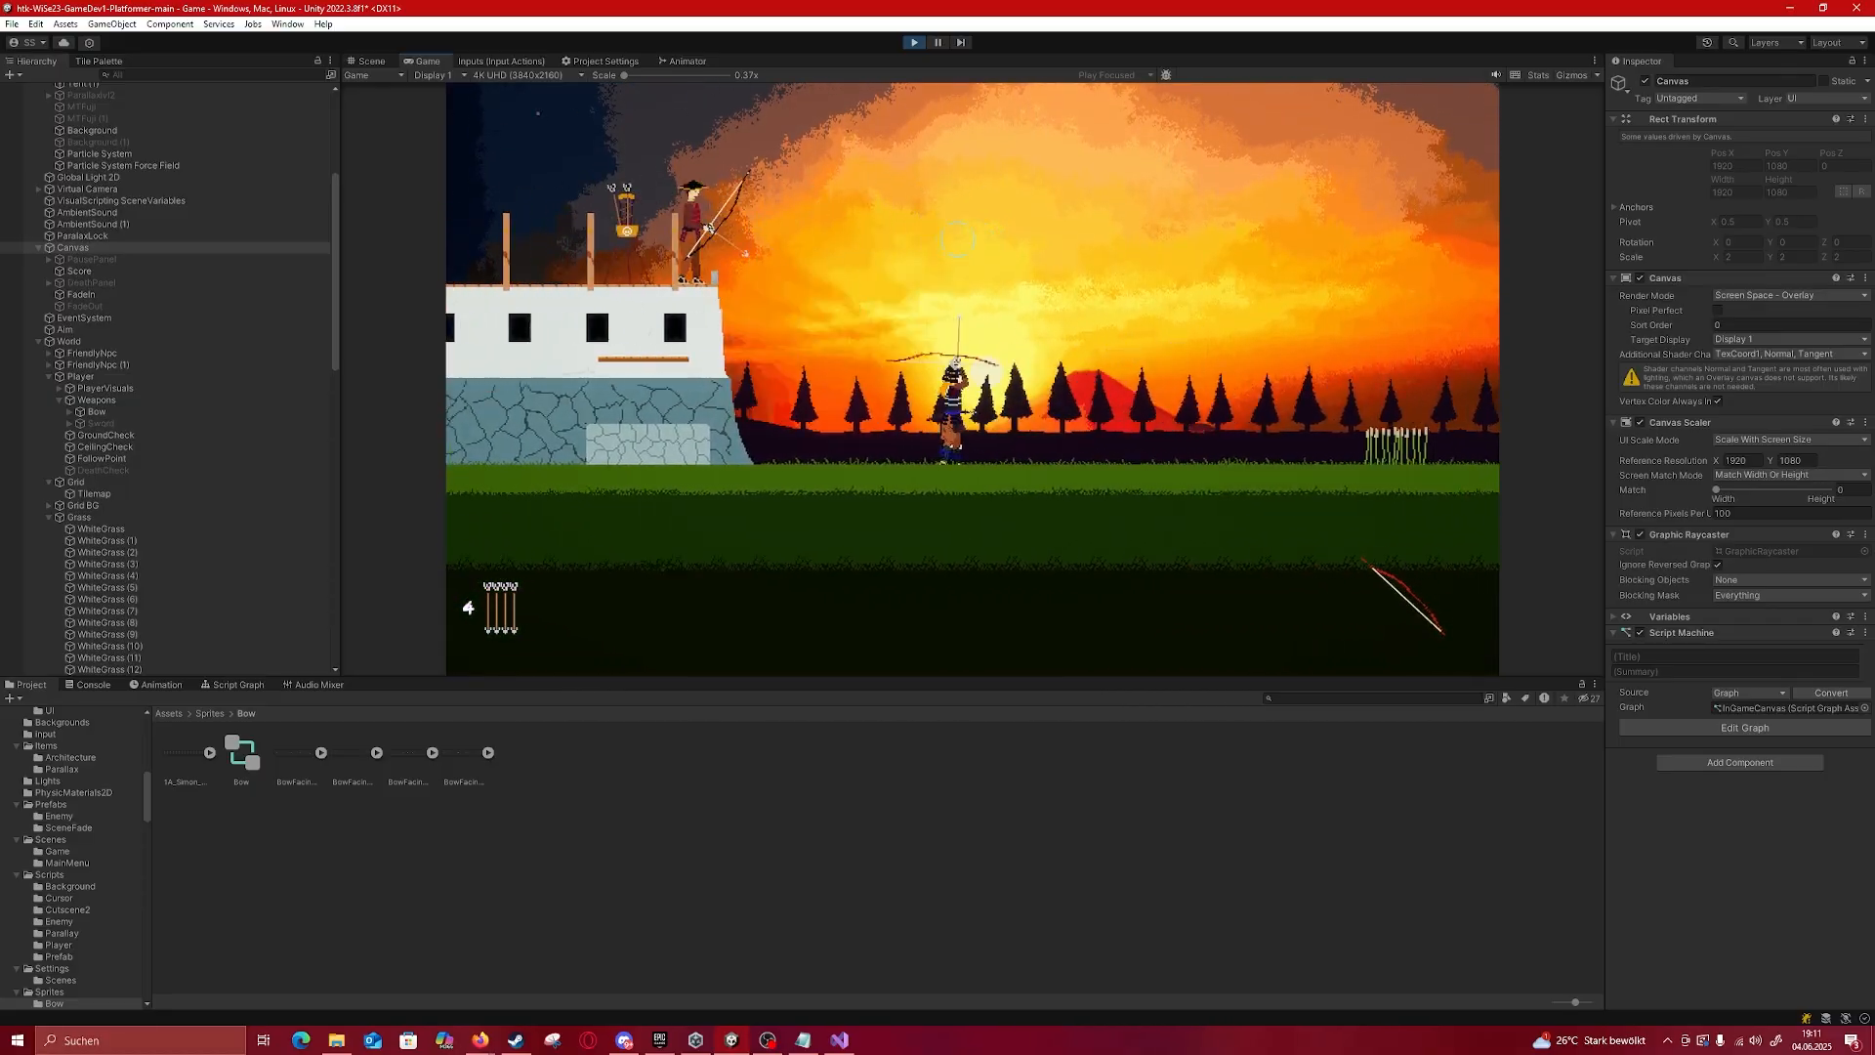
pyautogui.press('a')
pyautogui.press('d')
pyautogui.press('space')
pyautogui.press('a')
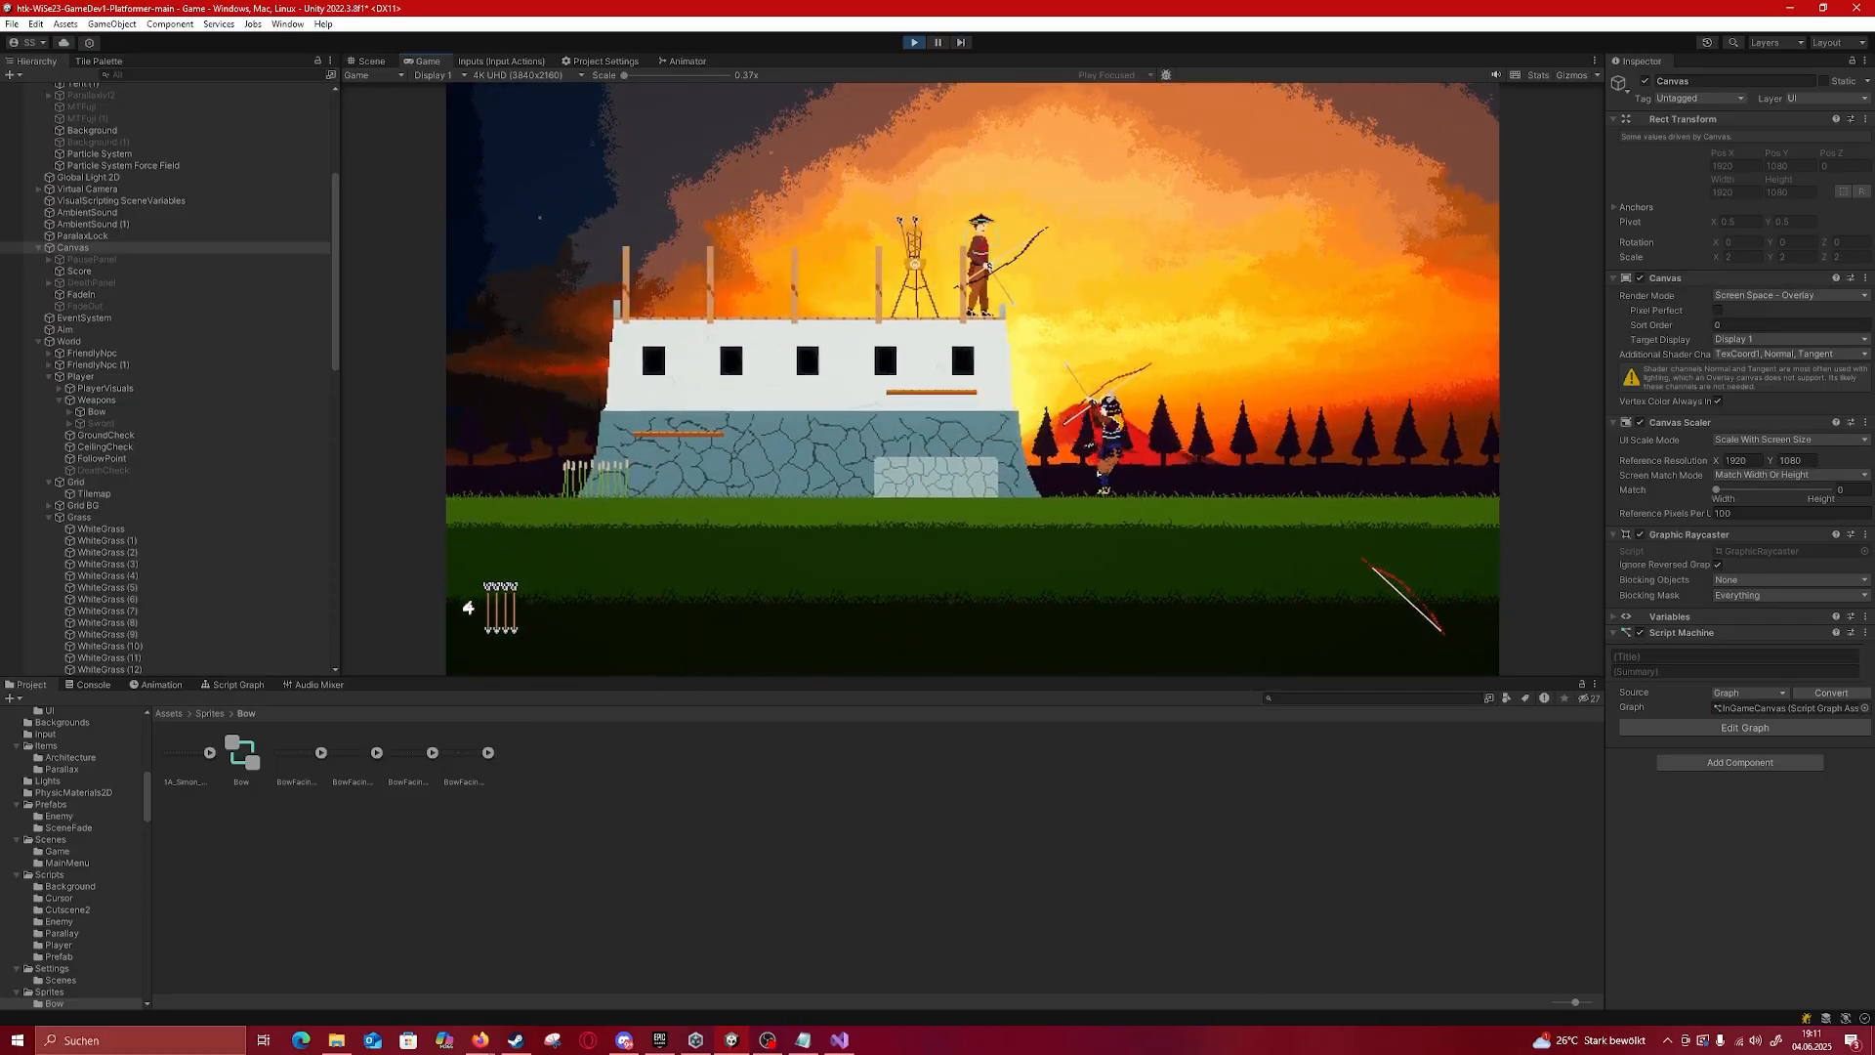
# Step: Jump back to the near side of the fortress, shoot the archer with the bow and climb onto the roof
pyautogui.press('space')
pyautogui.press('space')
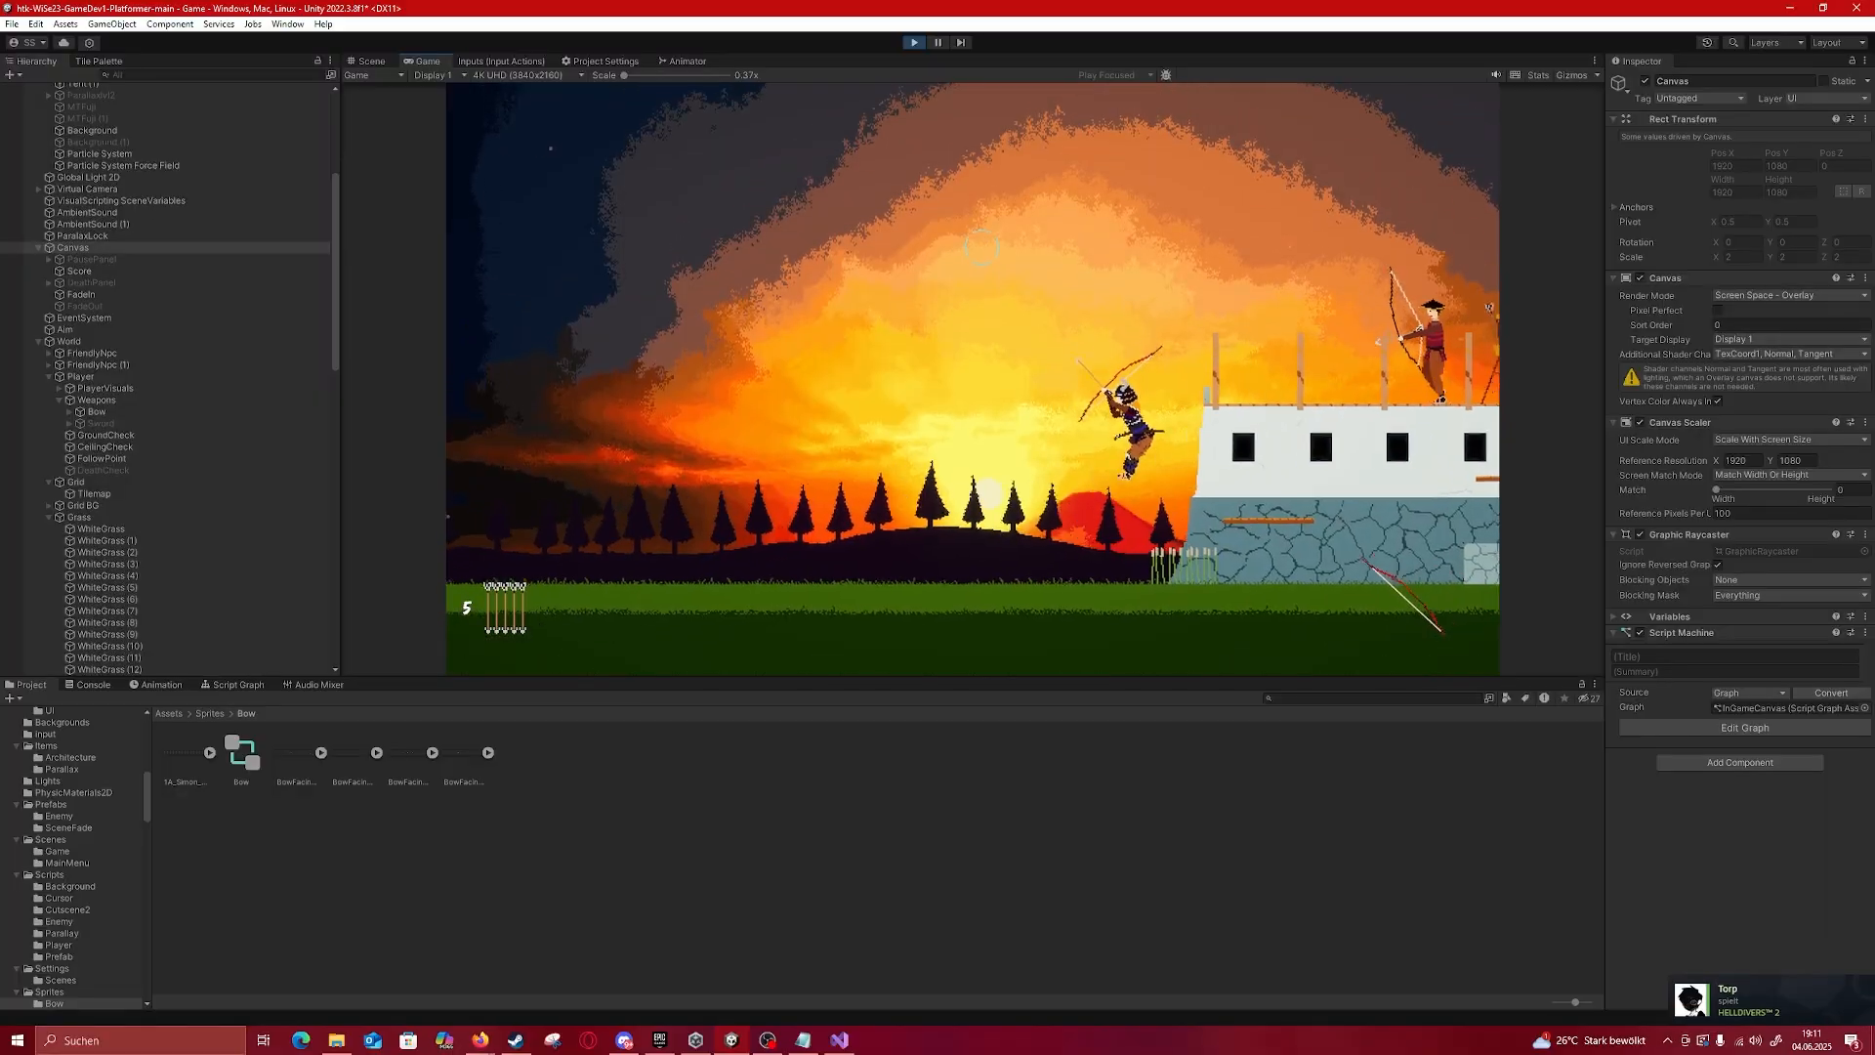
pyautogui.press('space')
pyautogui.press('d')
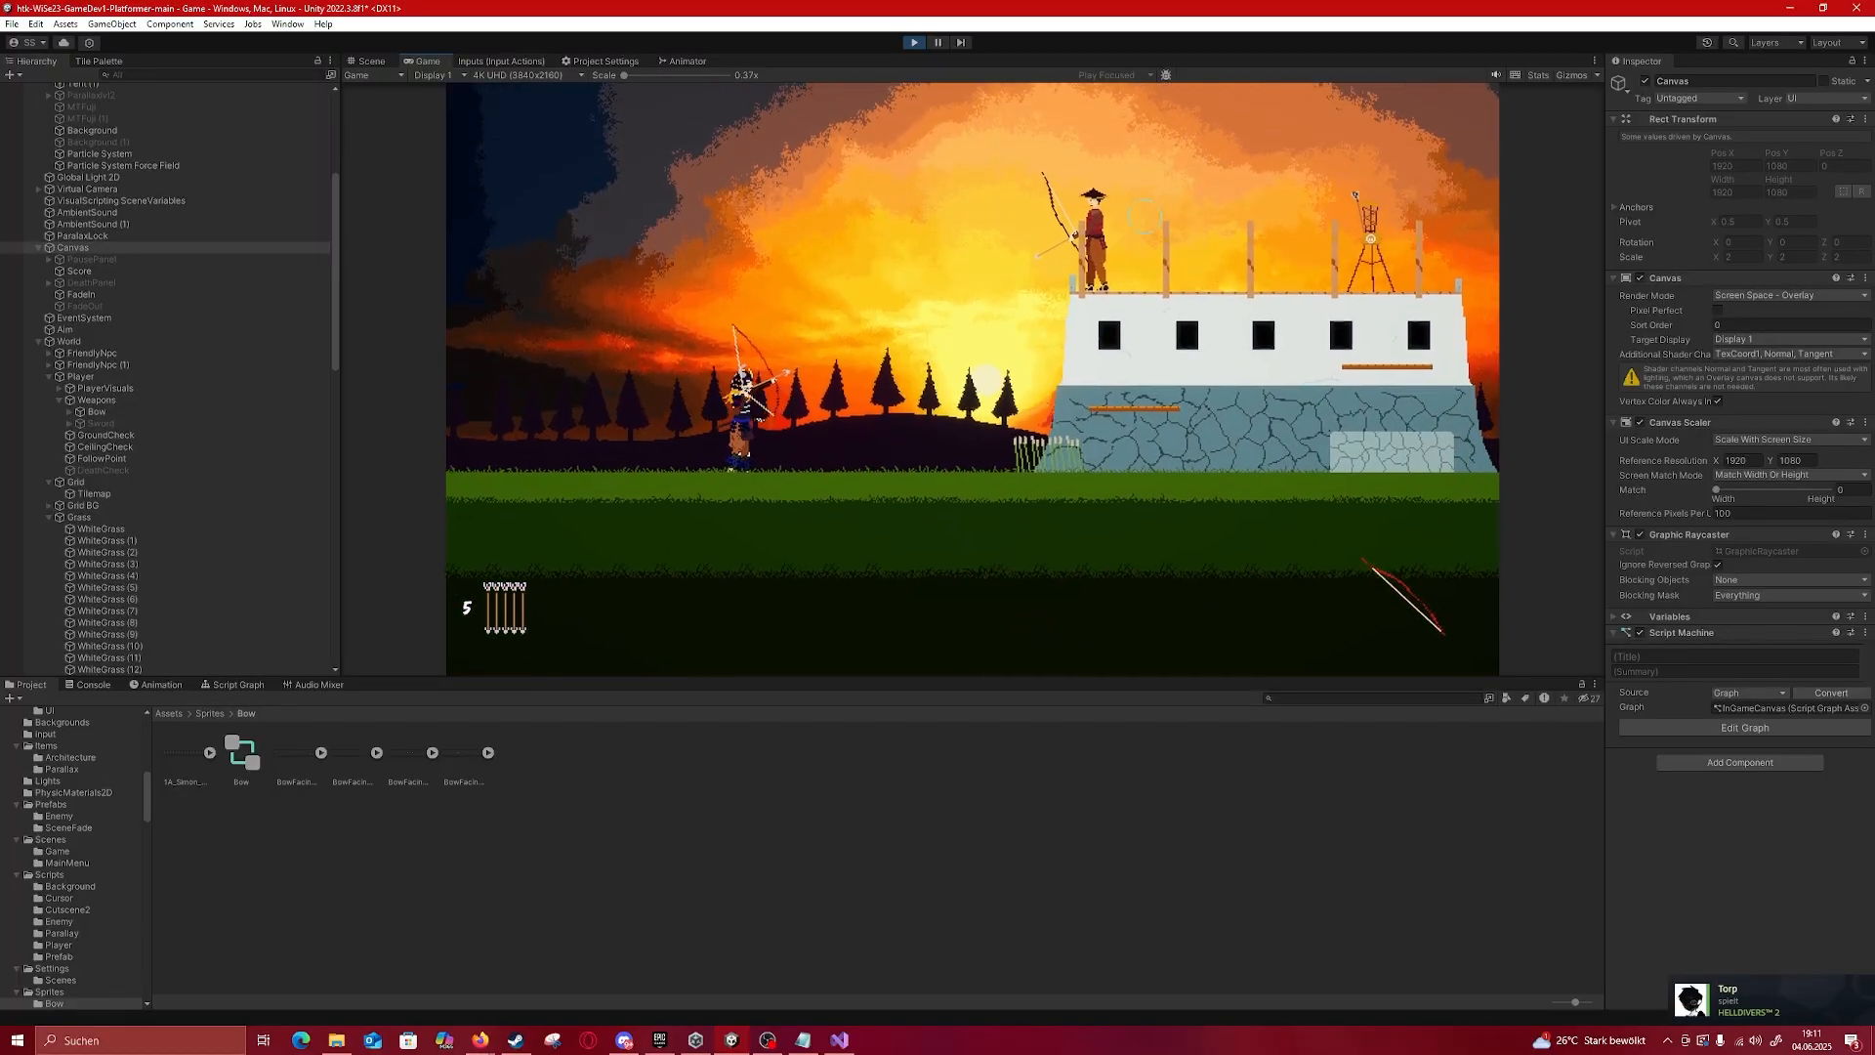
pyautogui.click(1180, 242)
pyautogui.press('a')
pyautogui.press('space')
pyautogui.press('d')
pyautogui.press('space')
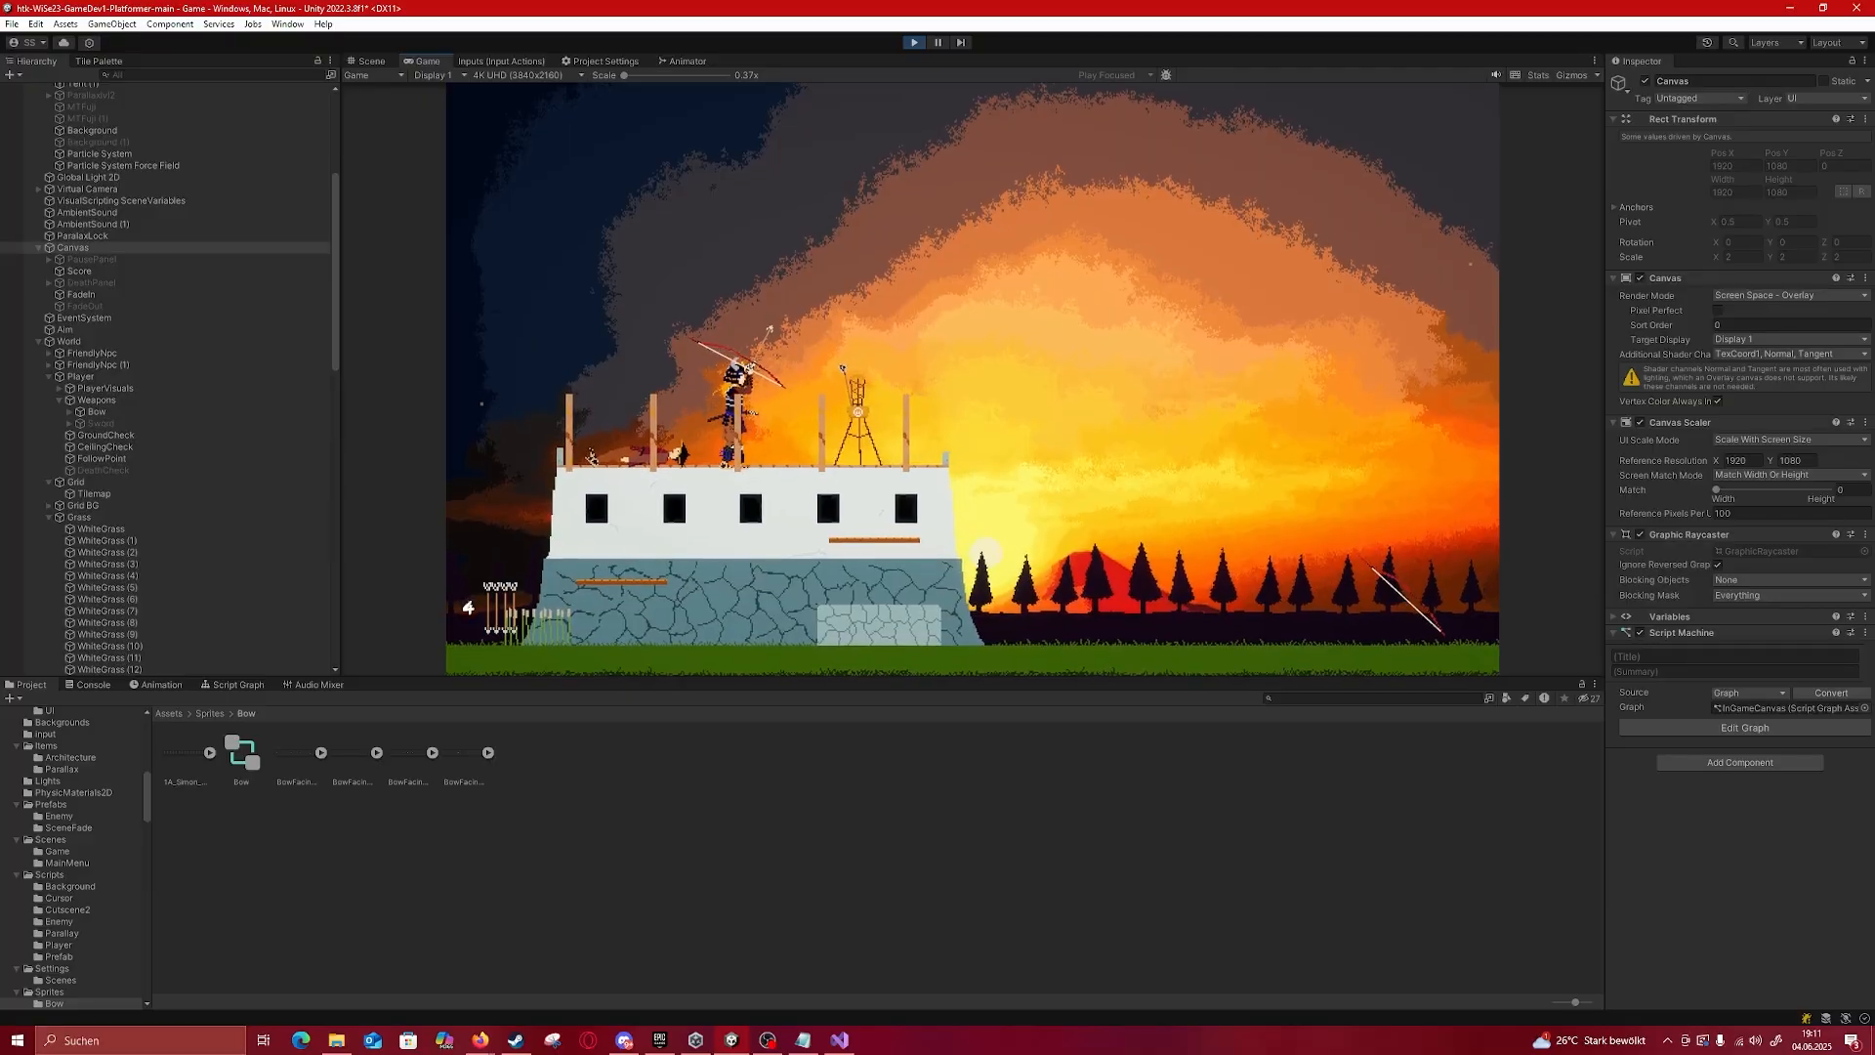
# Step: Stop the play test and survey the layout of the whole level in the Scene view
pyautogui.press('super')
pyautogui.click(915, 46)
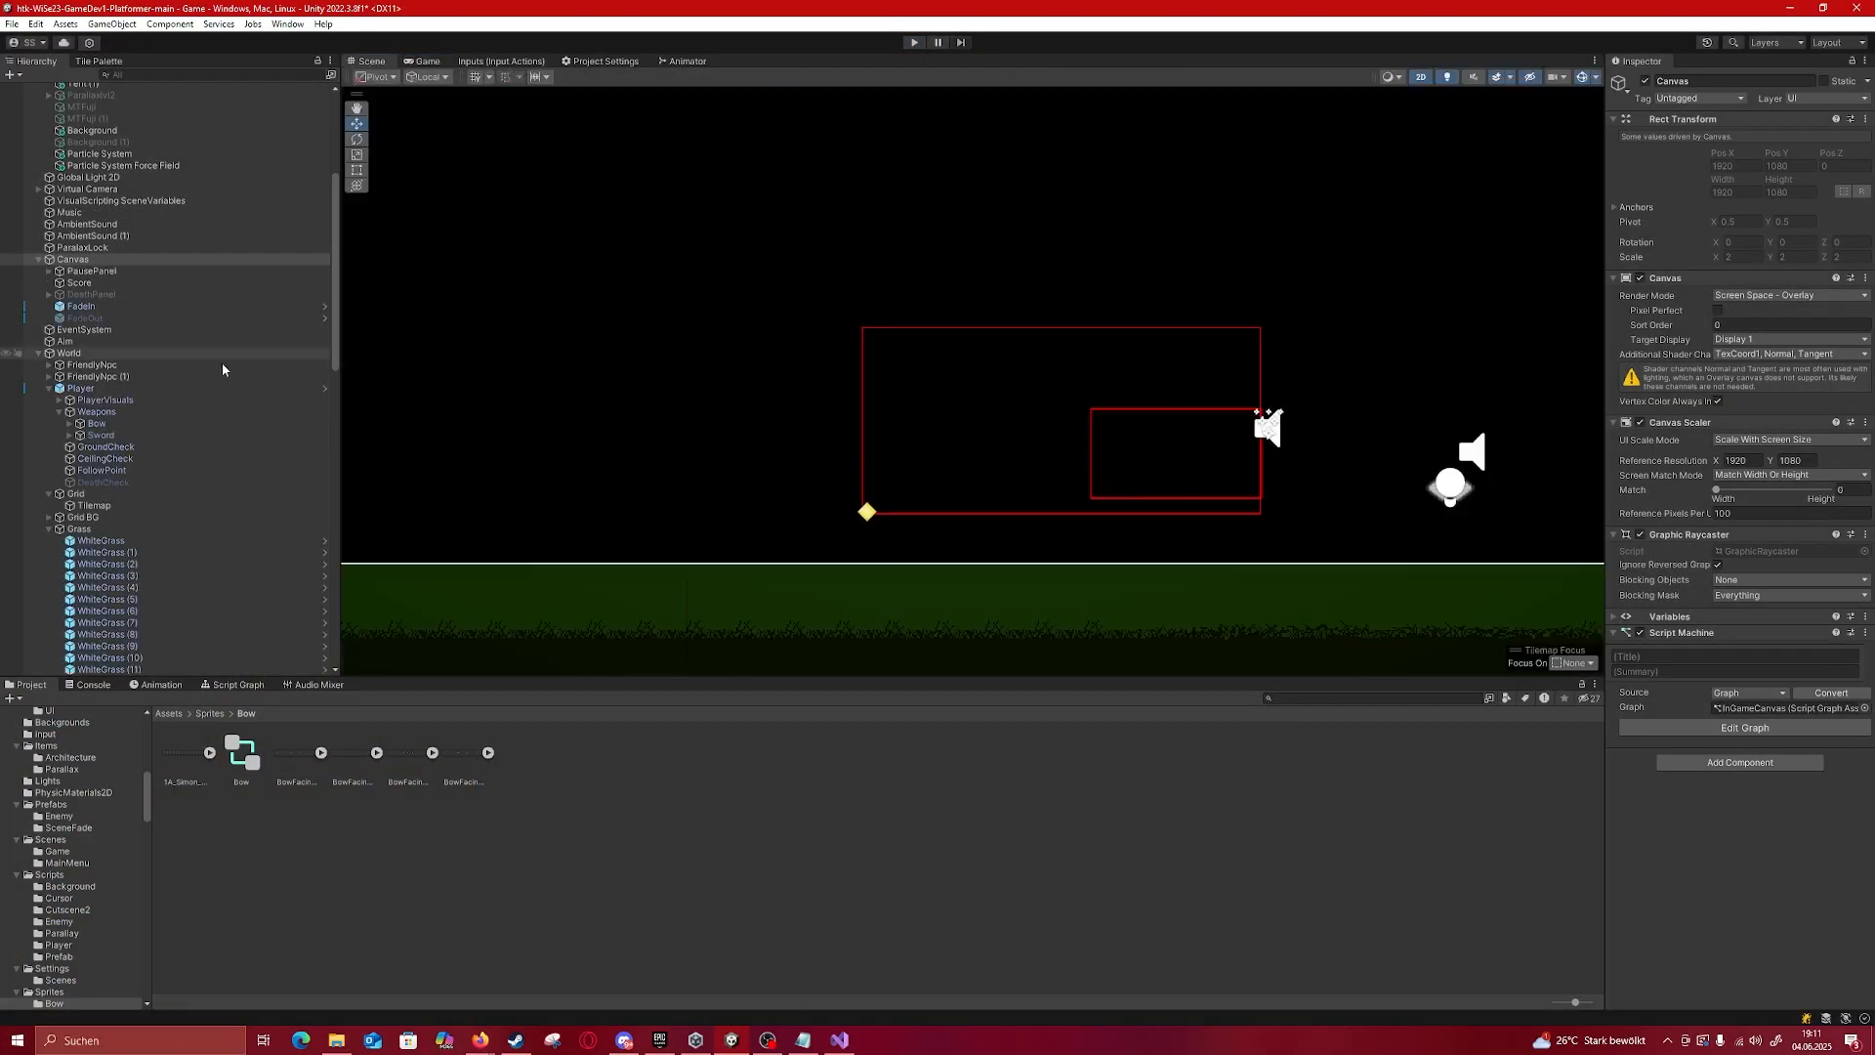
pyautogui.scroll(-4, 747, 486)
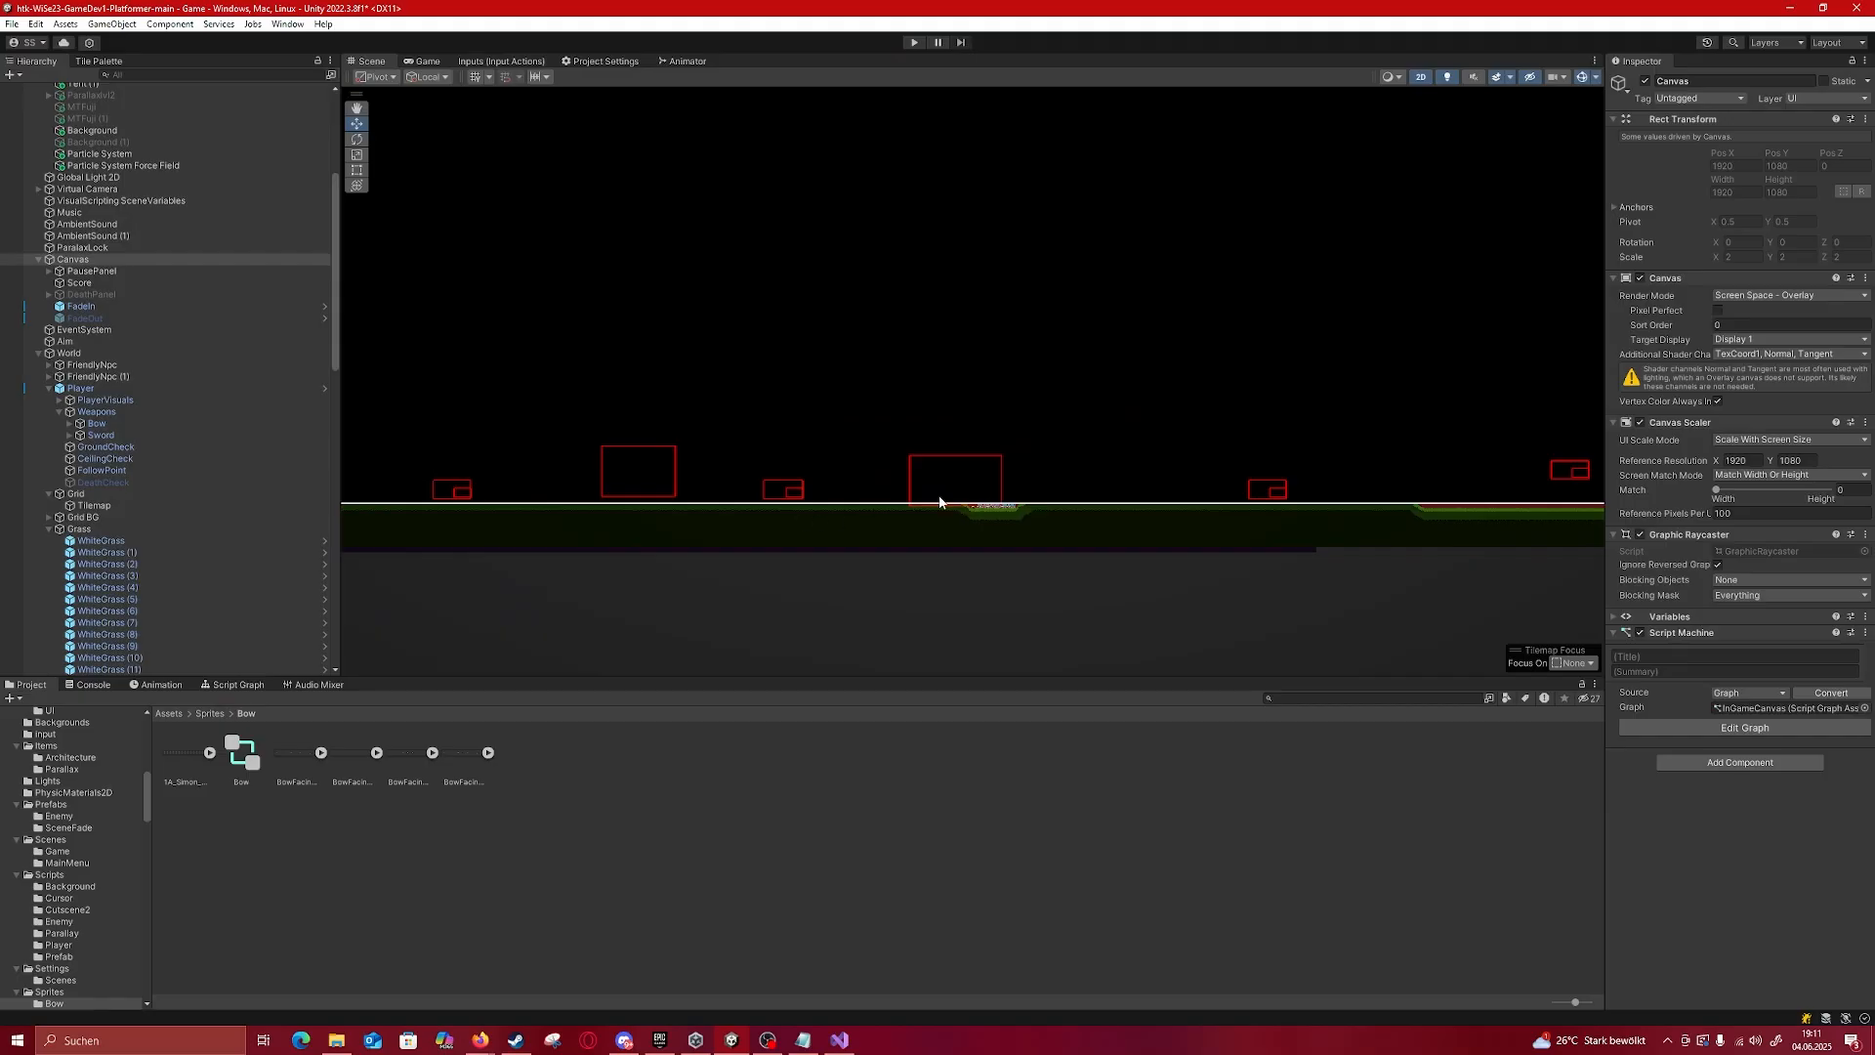
pyautogui.moveTo(476, 519); pyautogui.dragTo(1017, 454, button='middle')
pyautogui.moveTo(525, 491); pyautogui.dragTo(925, 551, button='middle')
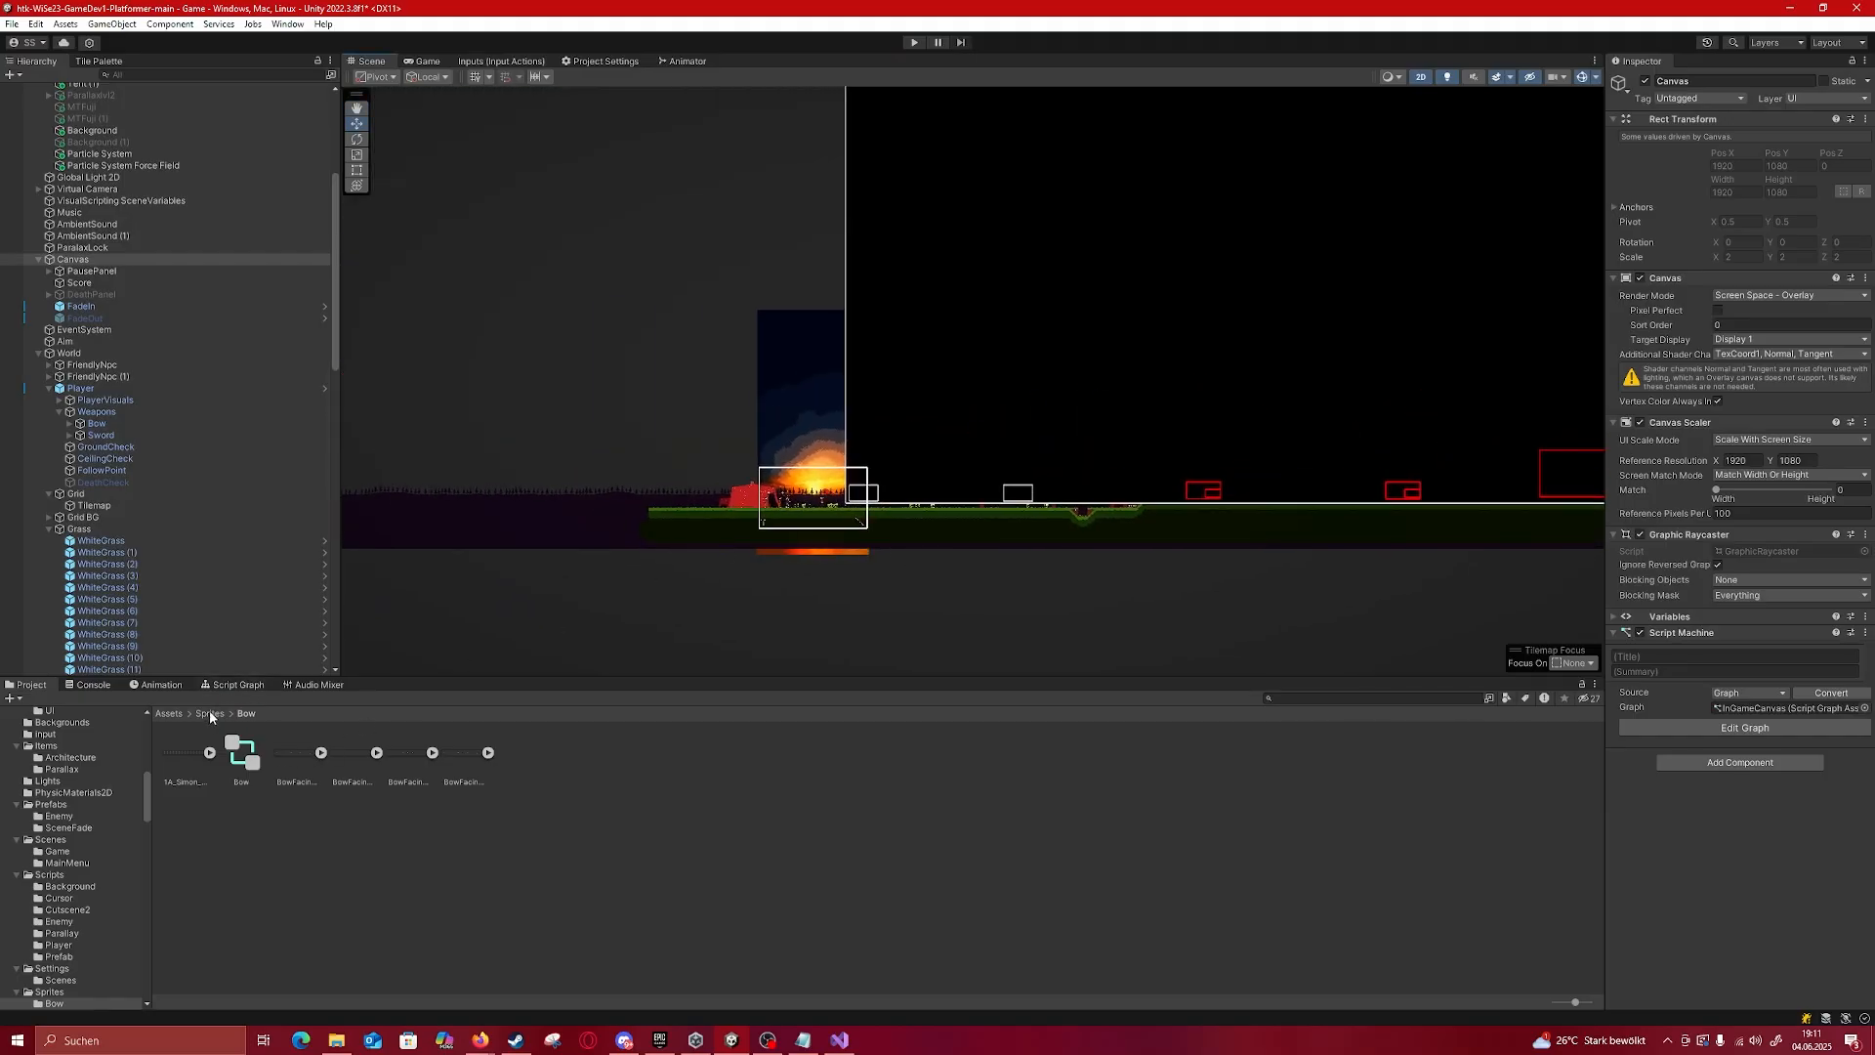
pyautogui.scroll(-10, 674, 552)
pyautogui.moveTo(660, 559); pyautogui.dragTo(534, 574, button='middle')
pyautogui.scroll(-5, 817, 631)
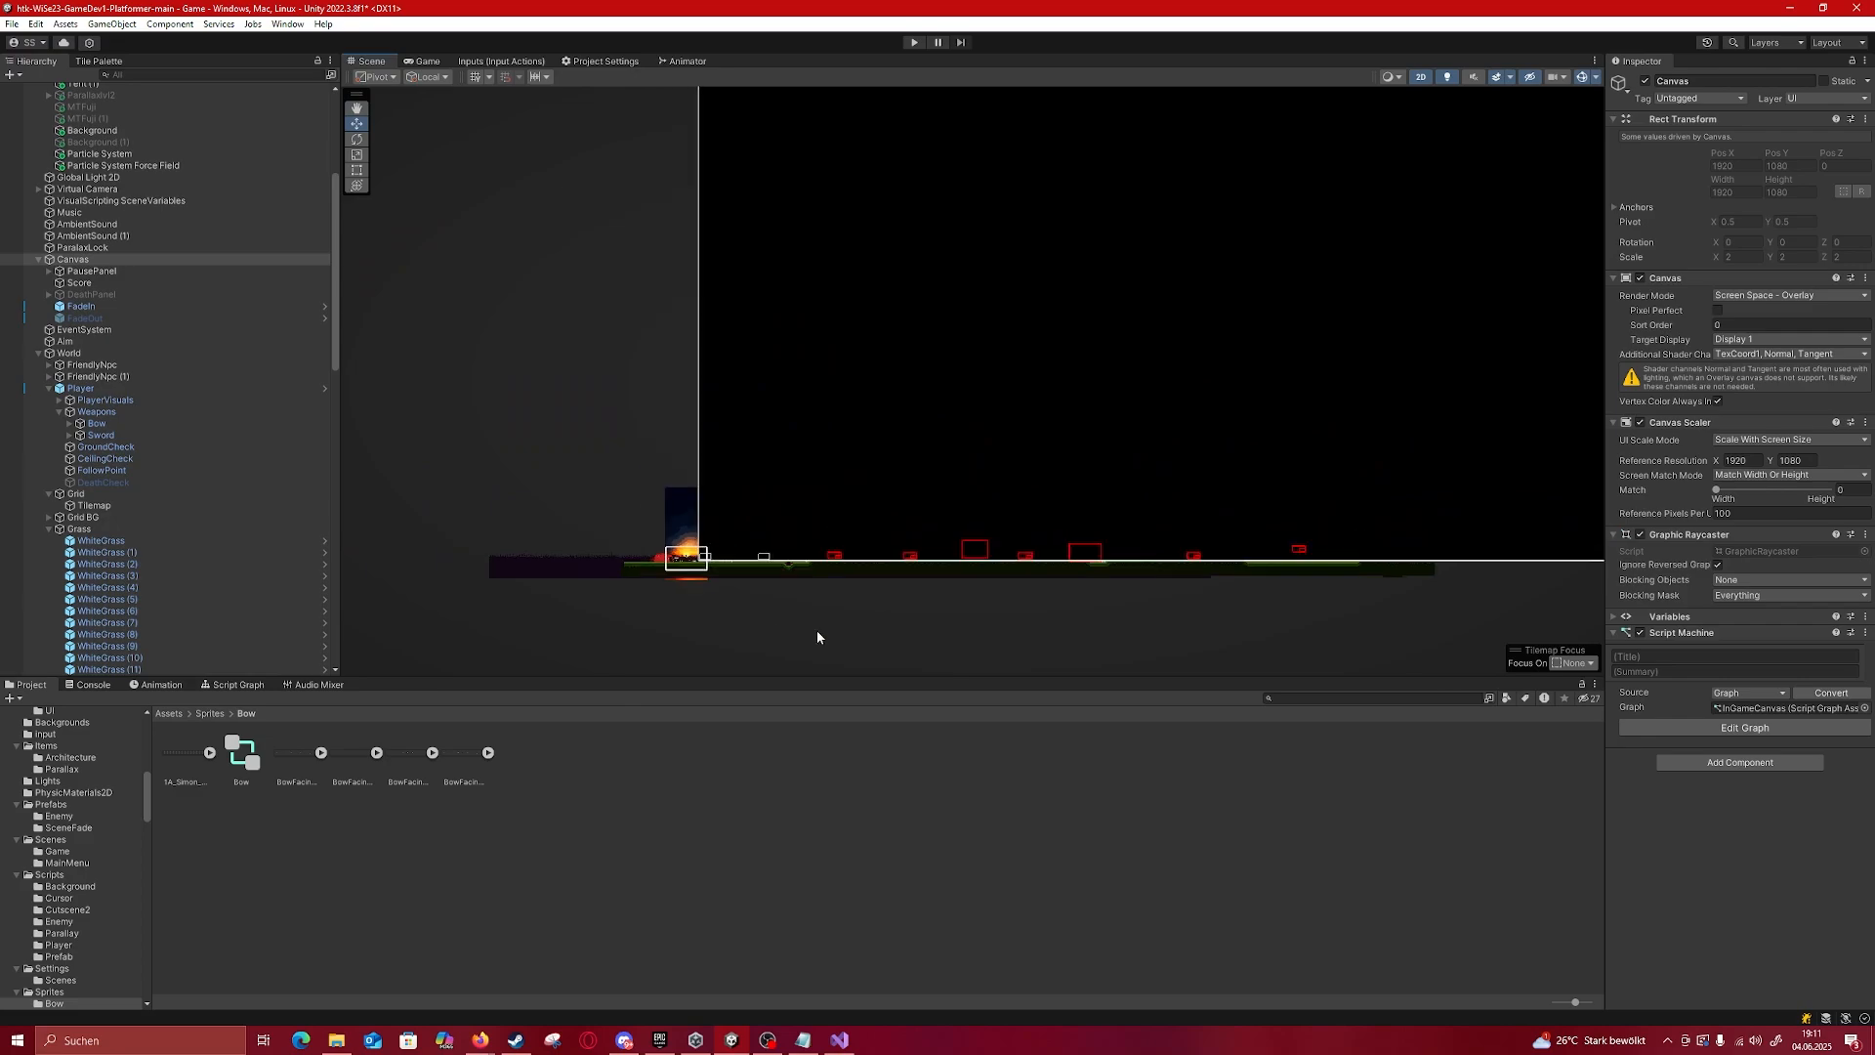
pyautogui.moveTo(1138, 583); pyautogui.dragTo(812, 536, button='middle')
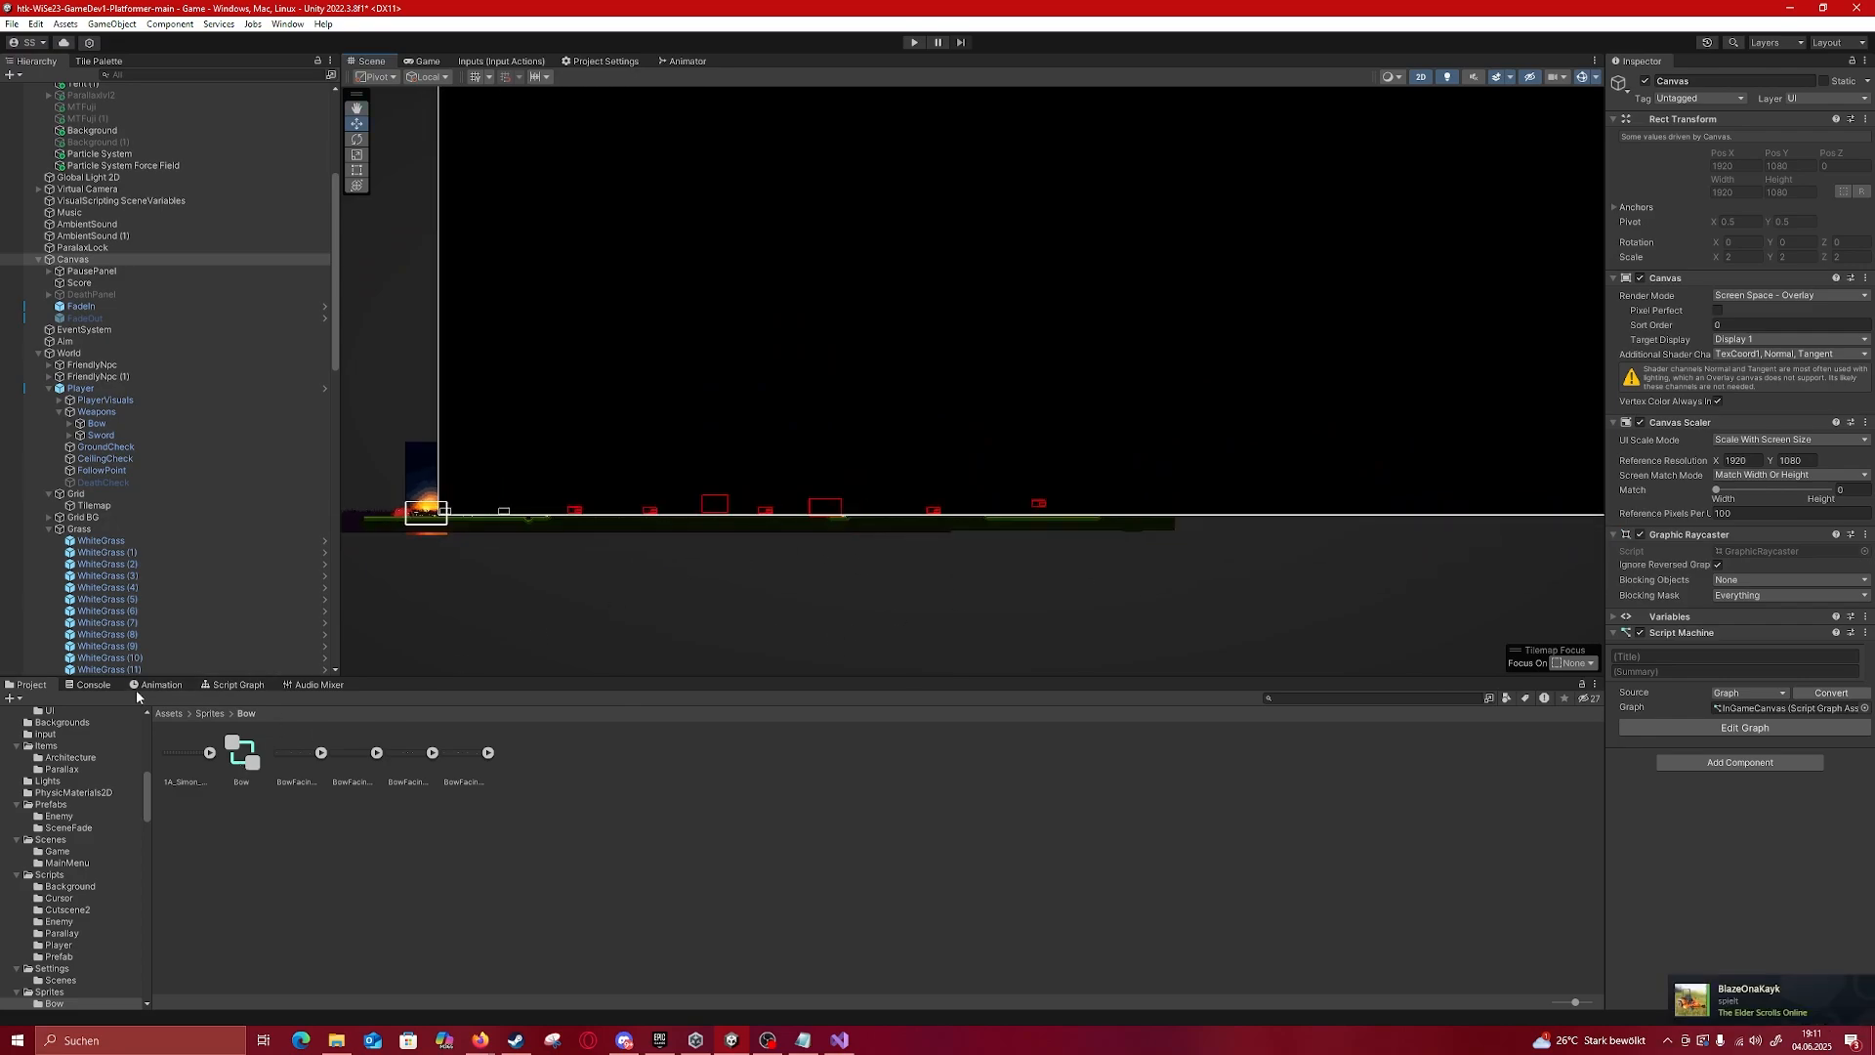
# Step: Open the GameLvl2 scene from the Scenes folder without saving the changes to the Game scene
pyautogui.click(168, 714)
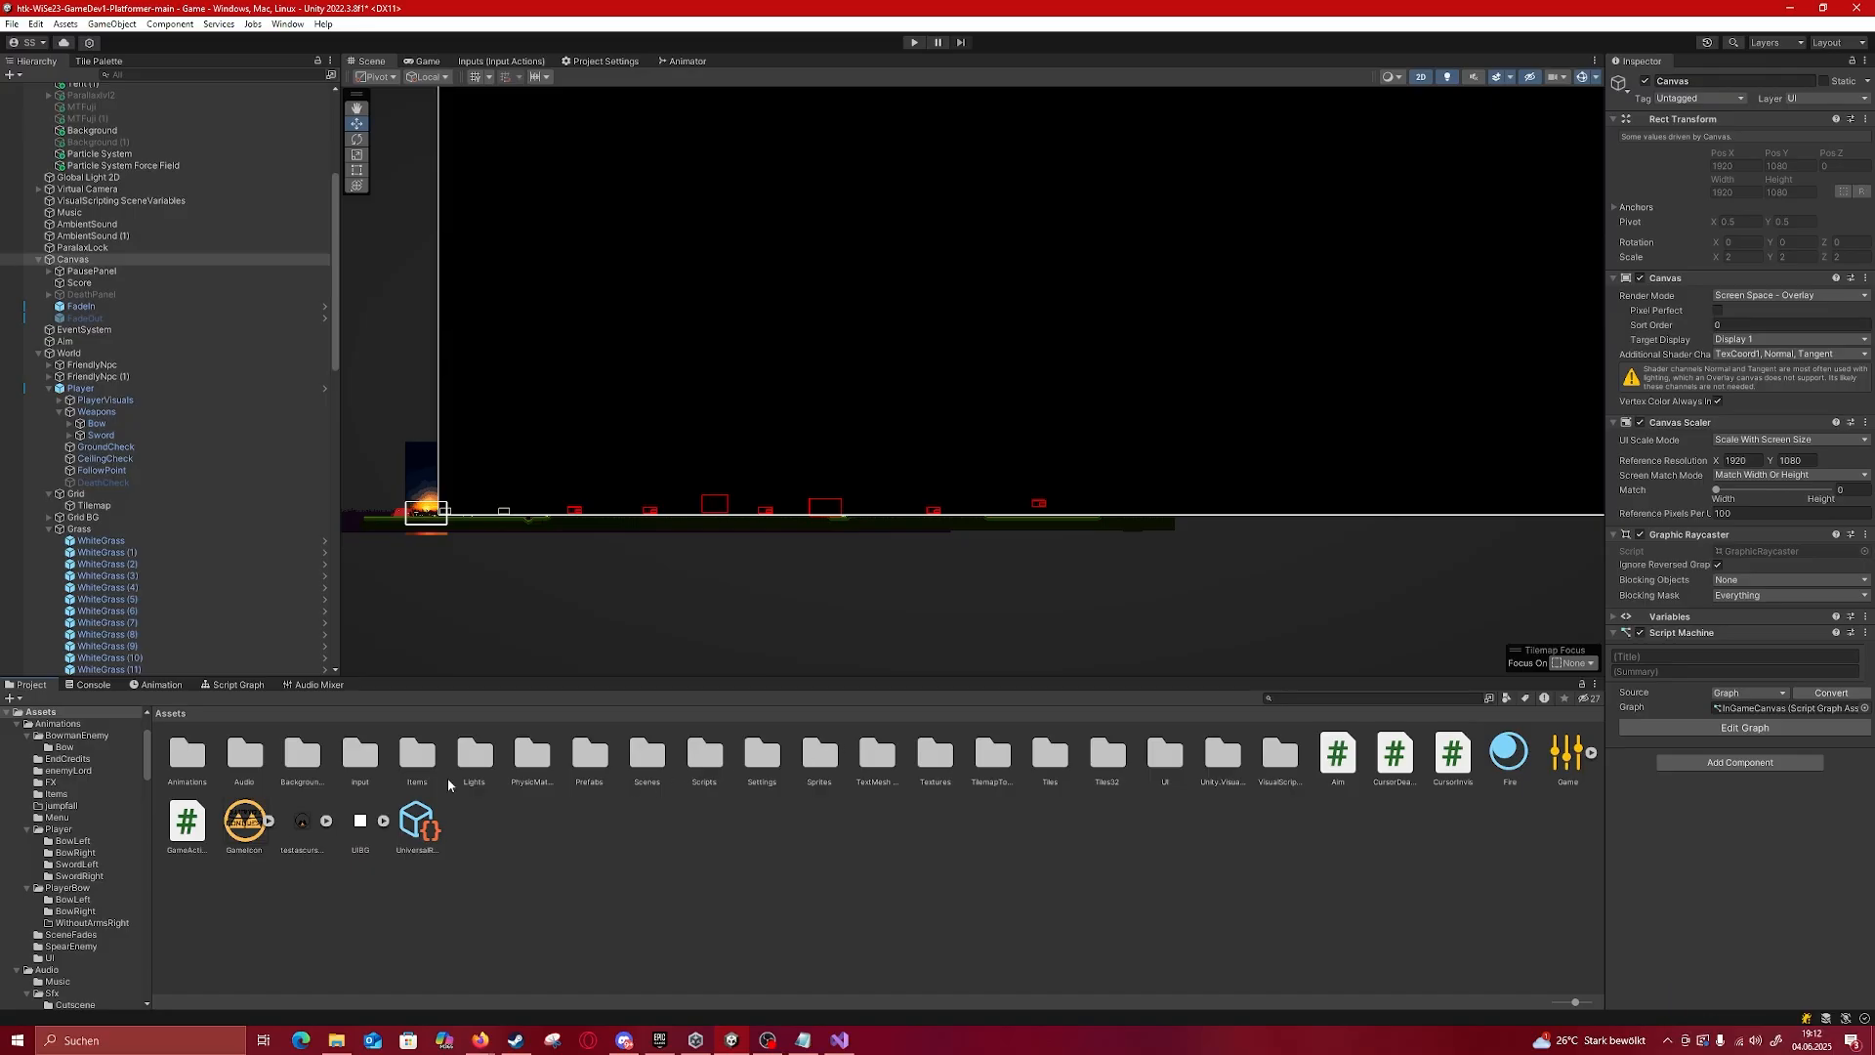
pyautogui.doubleClick(645, 757)
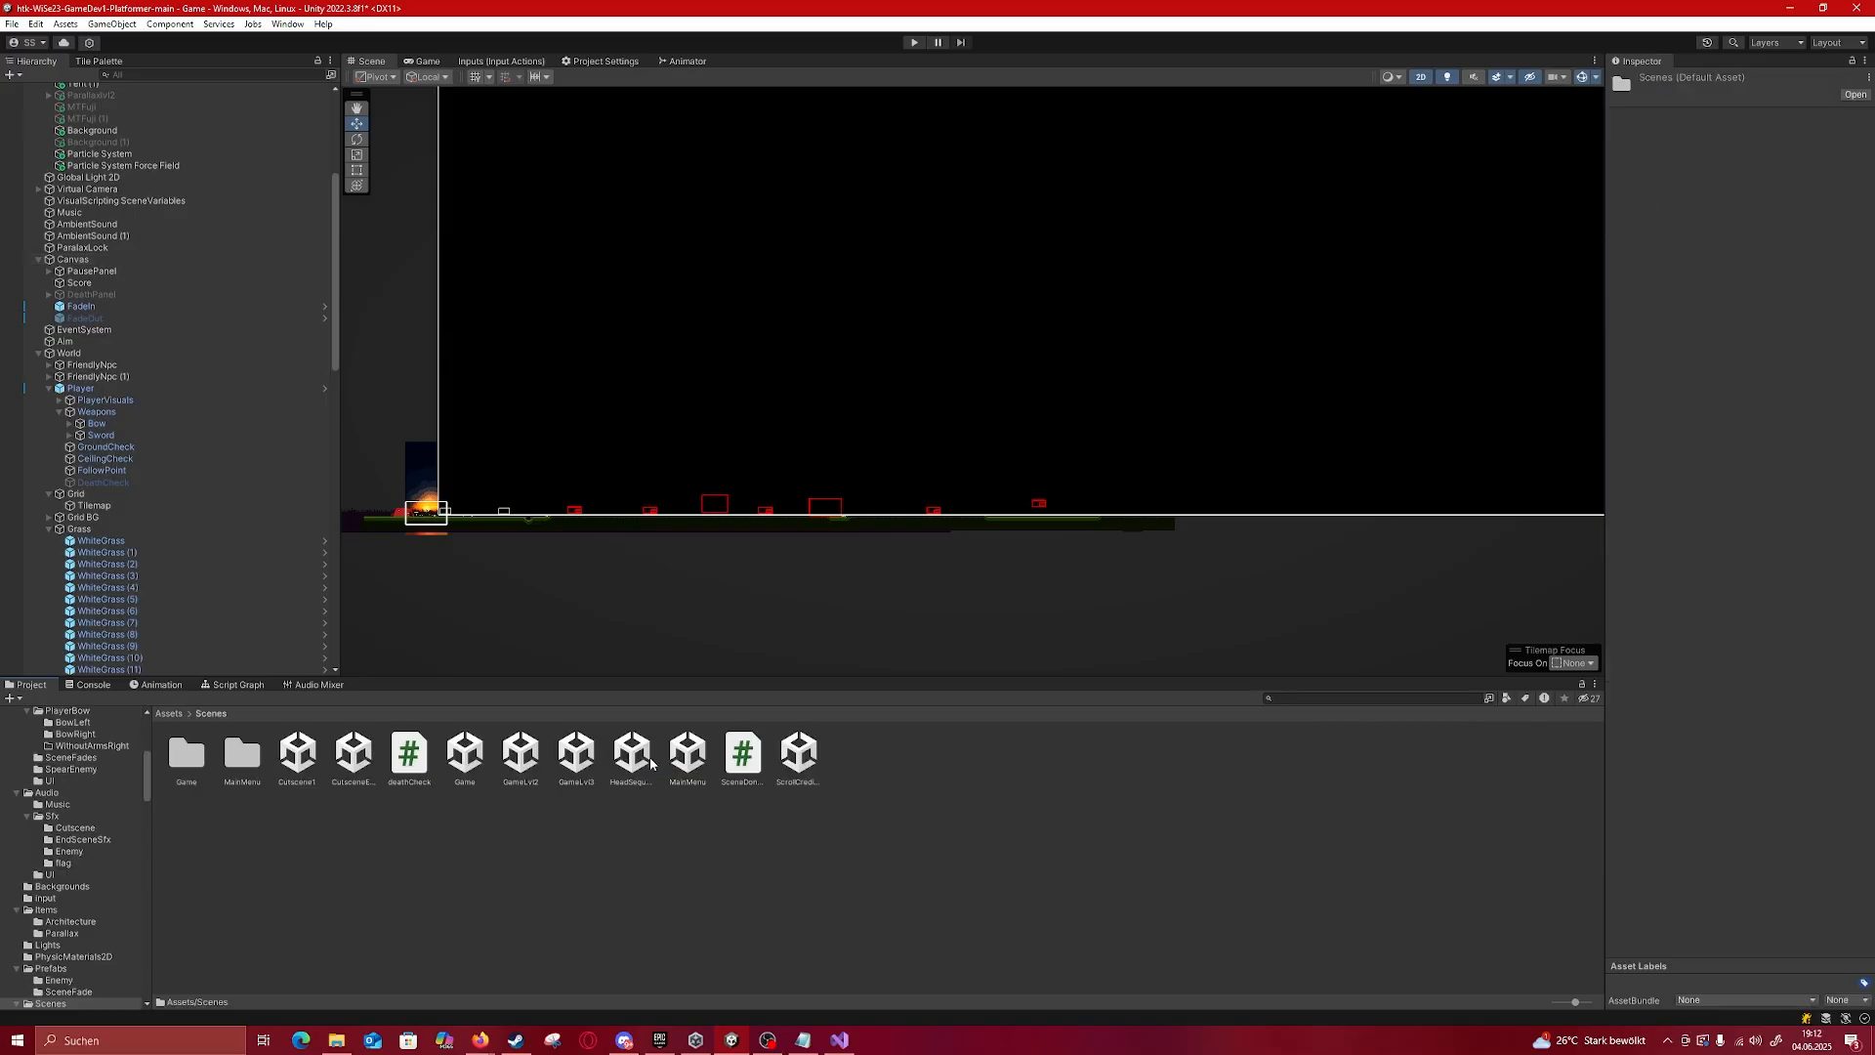
pyautogui.doubleClick(523, 761)
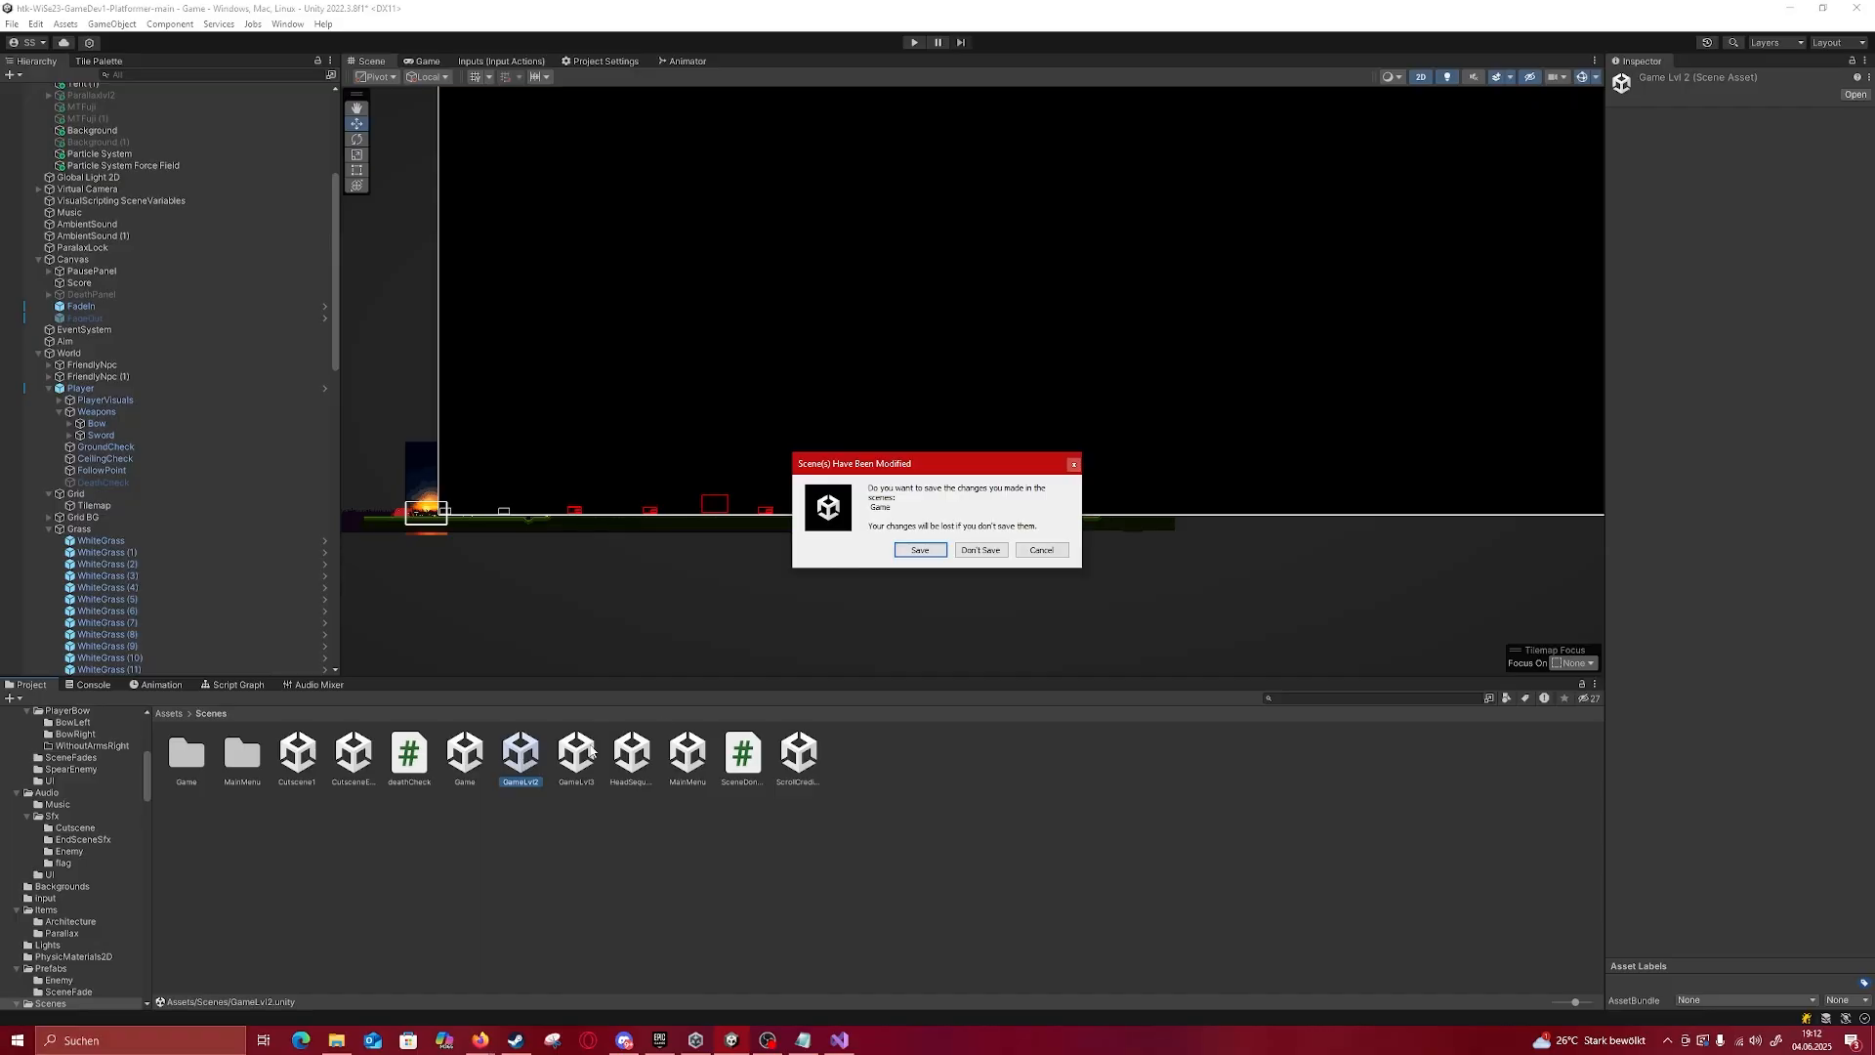
pyautogui.click(985, 550)
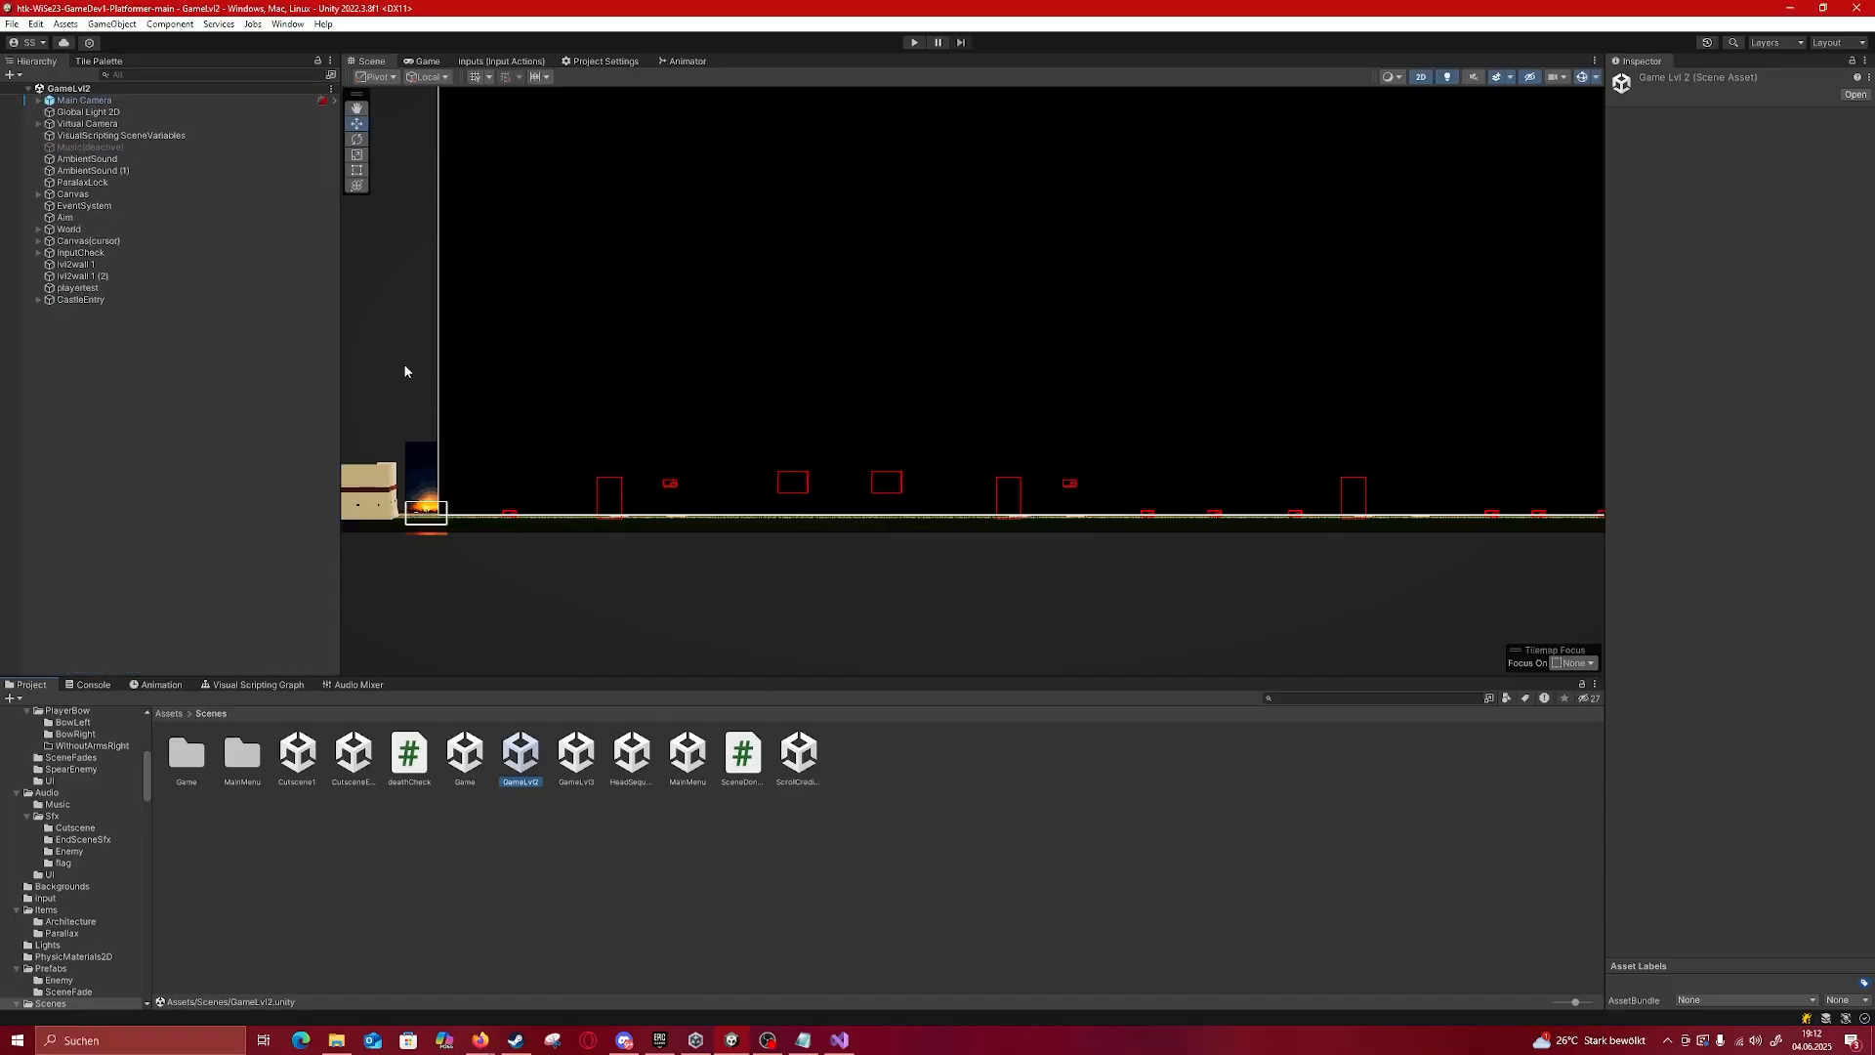
# Step: Deactivate the Canvas object in the GameLvl2 scene
pyautogui.click(182, 195)
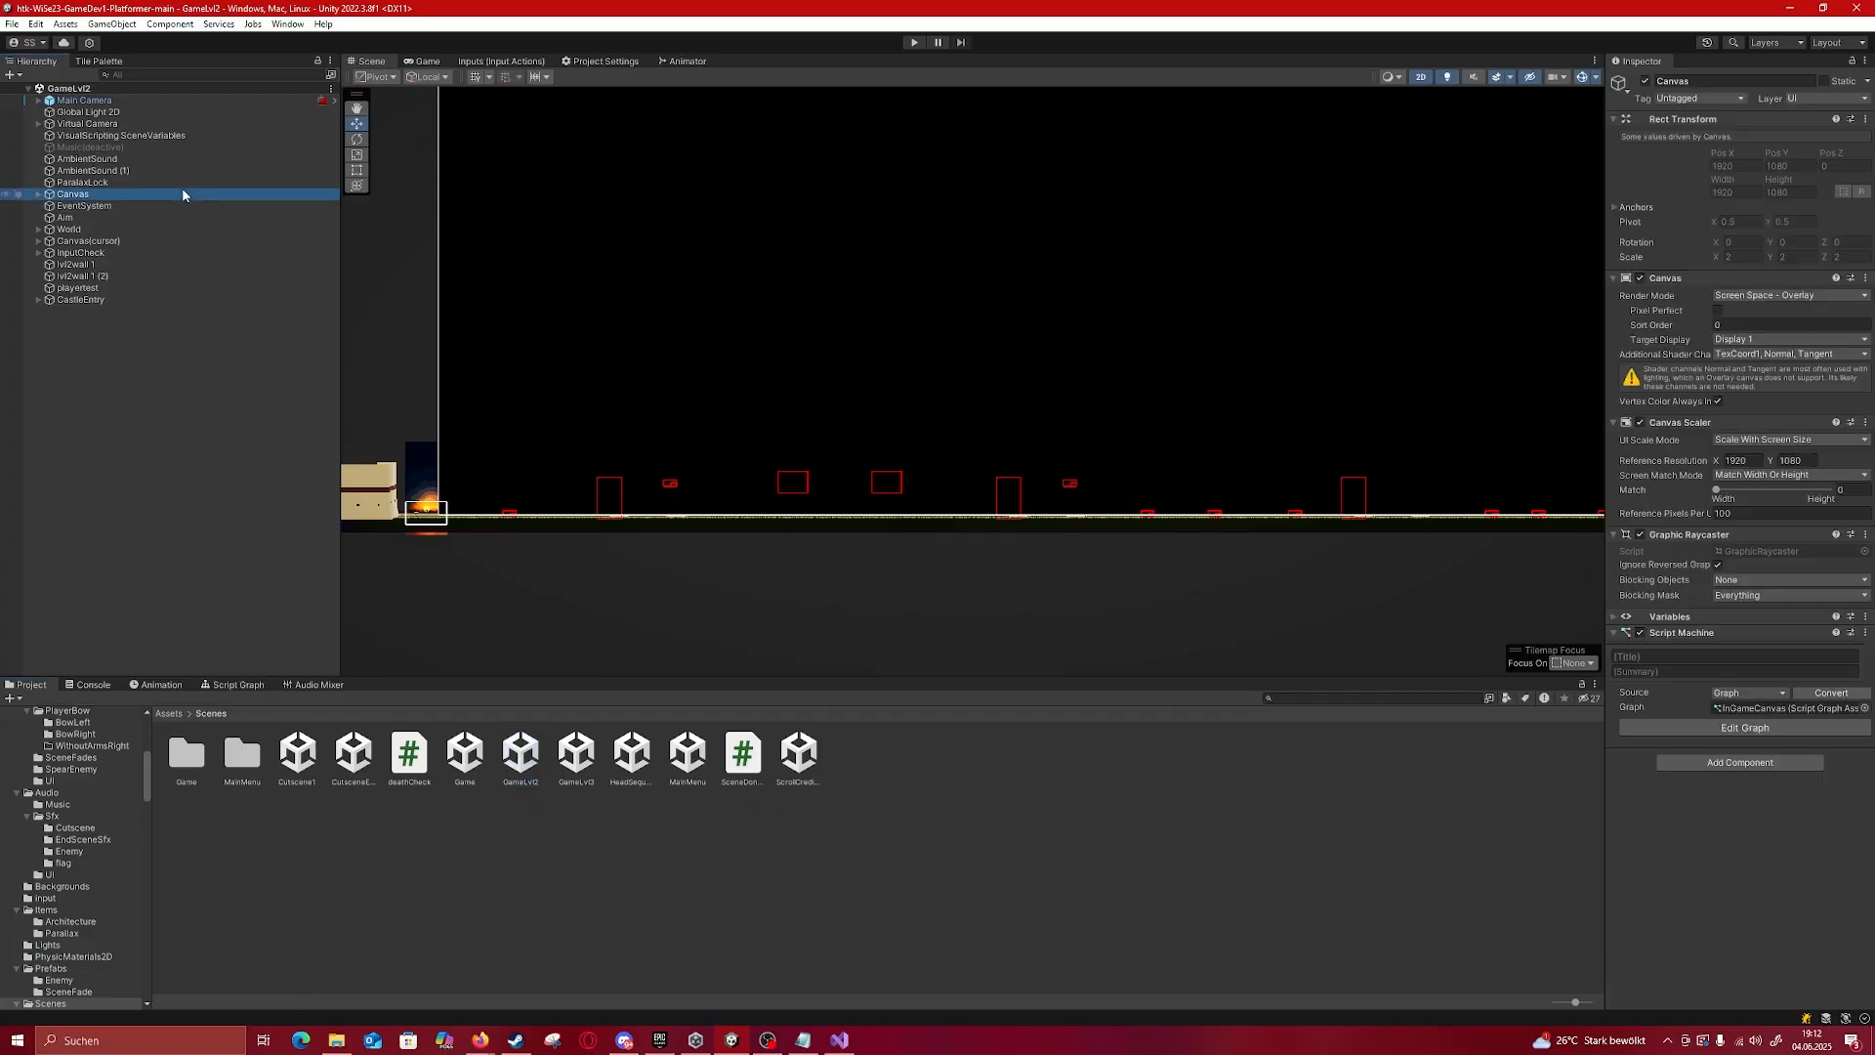
pyautogui.click(1646, 81)
pyautogui.scroll(-5, 1213, 293)
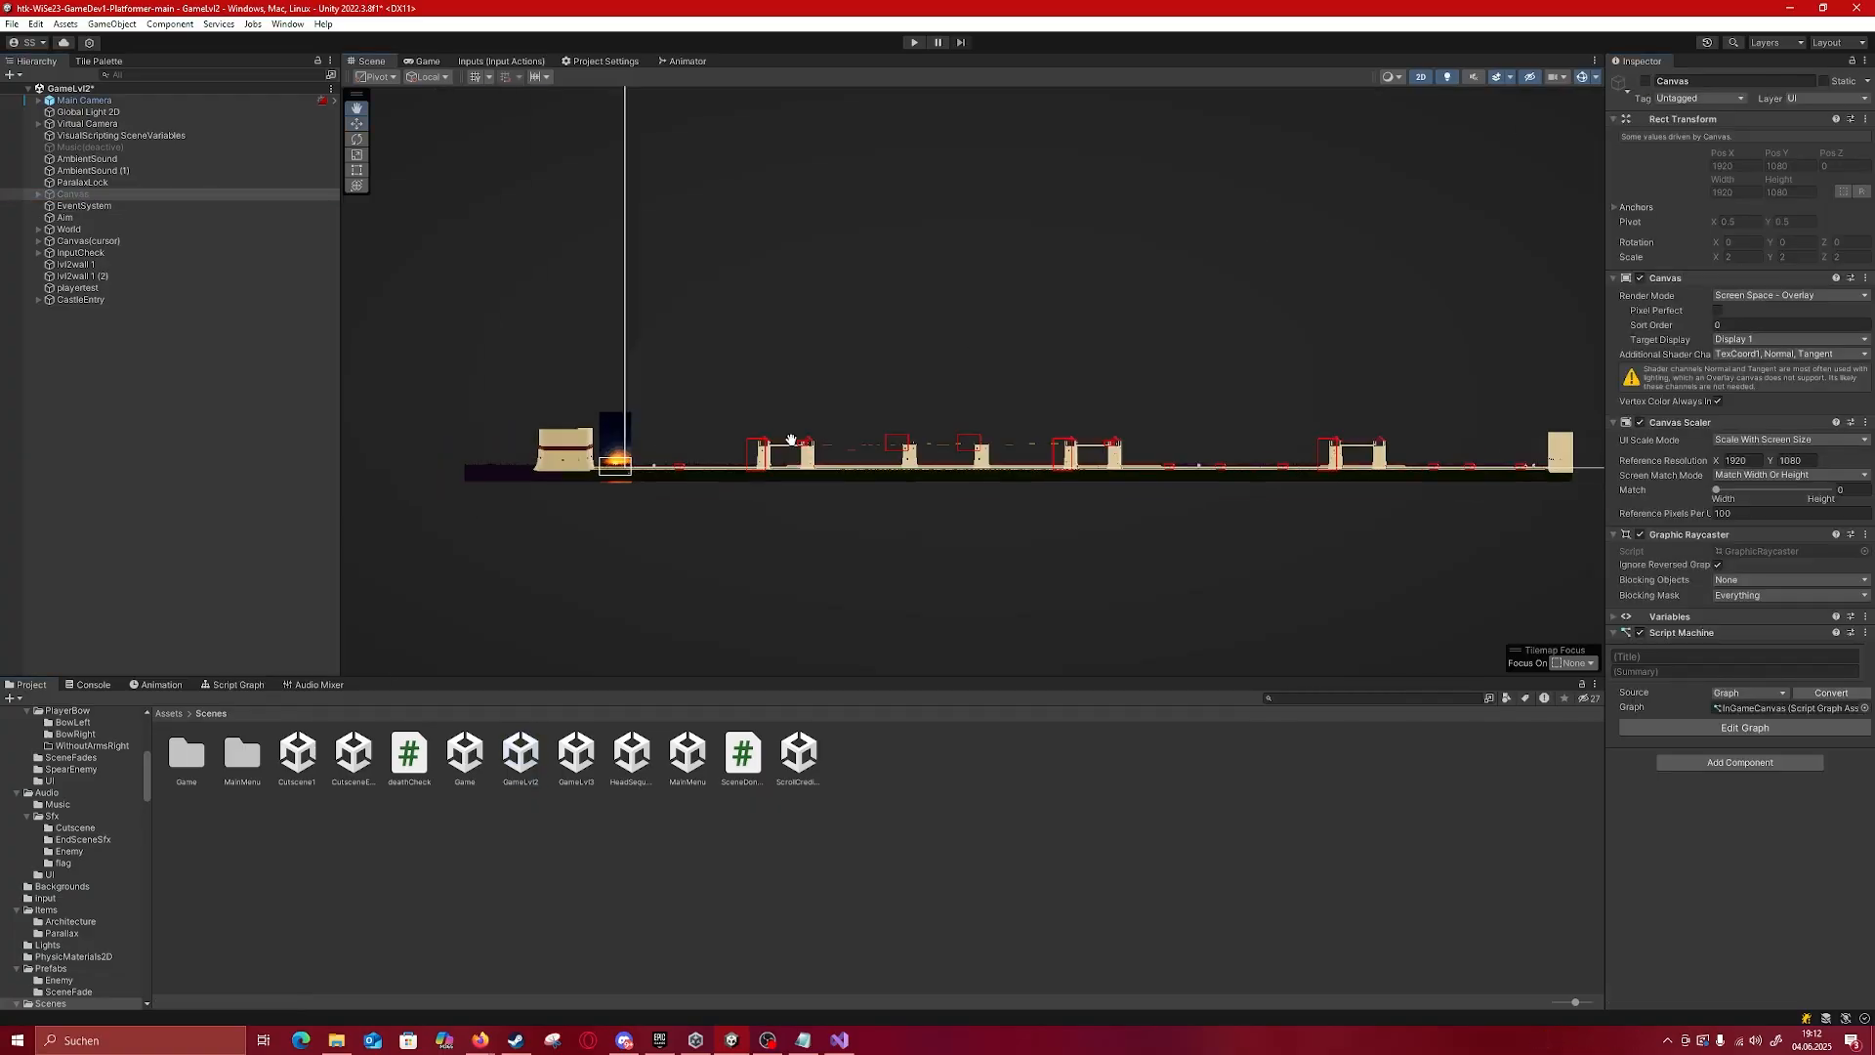
# Step: Examine the start area of the second level, from the castle and player along the path to the cherry tree
pyautogui.moveTo(615, 474); pyautogui.dragTo(1071, 396, button='middle')
pyautogui.scroll(6, 1070, 395)
pyautogui.scroll(6, 1071, 399)
pyautogui.moveTo(1295, 308); pyautogui.dragTo(1043, 273, button='middle')
pyautogui.scroll(2, 771, 390)
pyautogui.scroll(4, 928, 342)
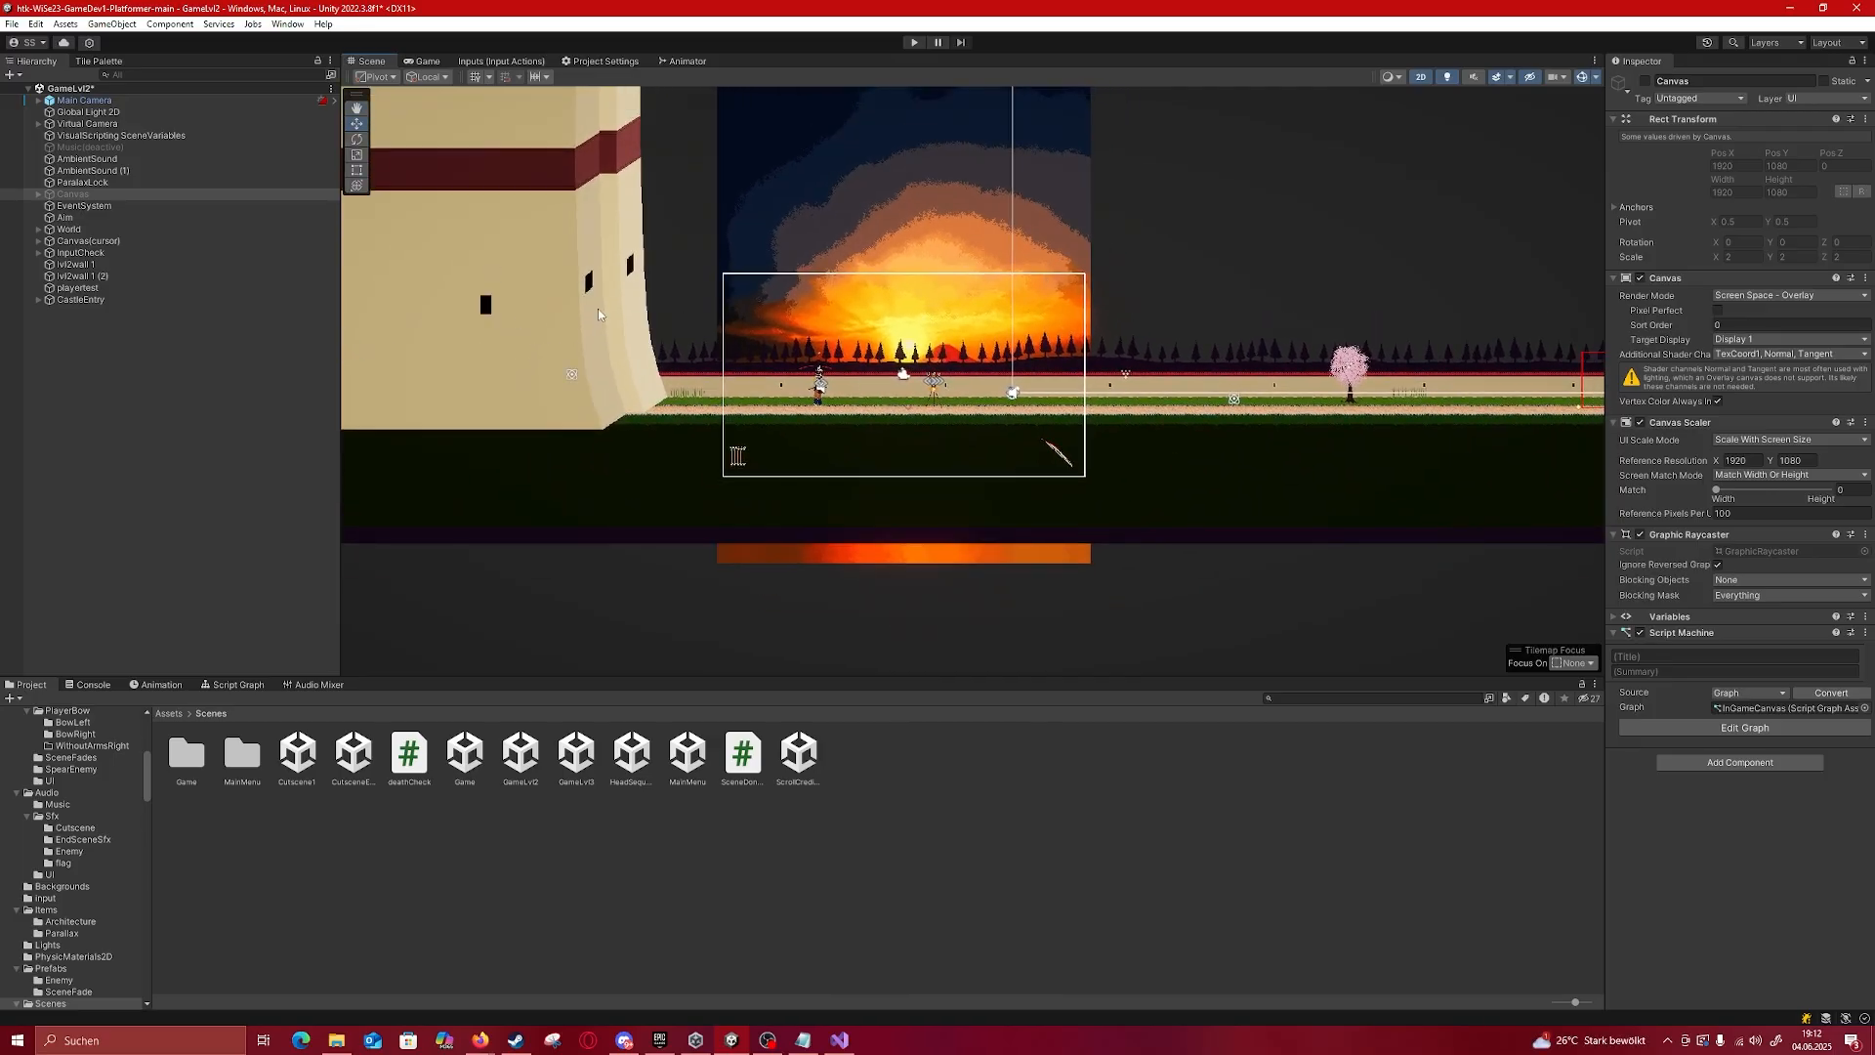
pyautogui.scroll(-5, 598, 314)
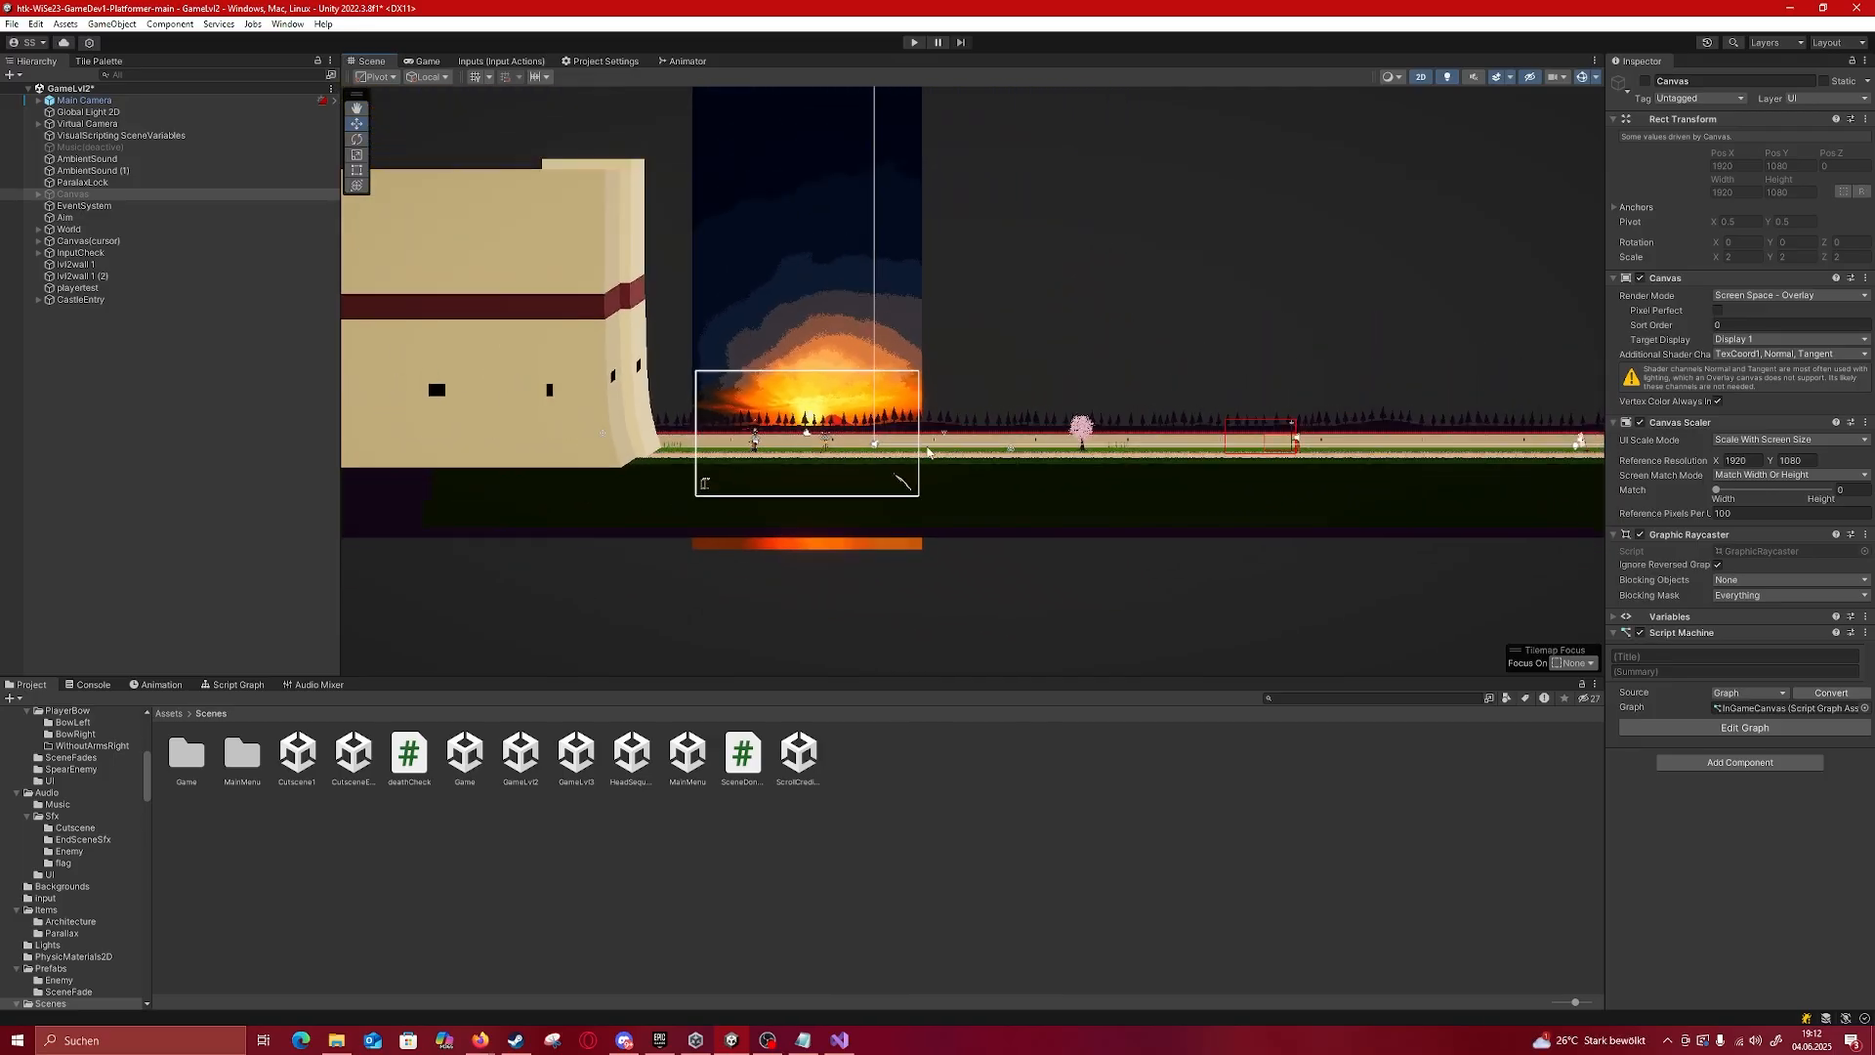
pyautogui.moveTo(928, 451); pyautogui.dragTo(537, 430, button='middle')
pyautogui.scroll(9, 625, 448)
pyautogui.moveTo(404, 437); pyautogui.dragTo(748, 208, button='middle')
pyautogui.scroll(10, 687, 447)
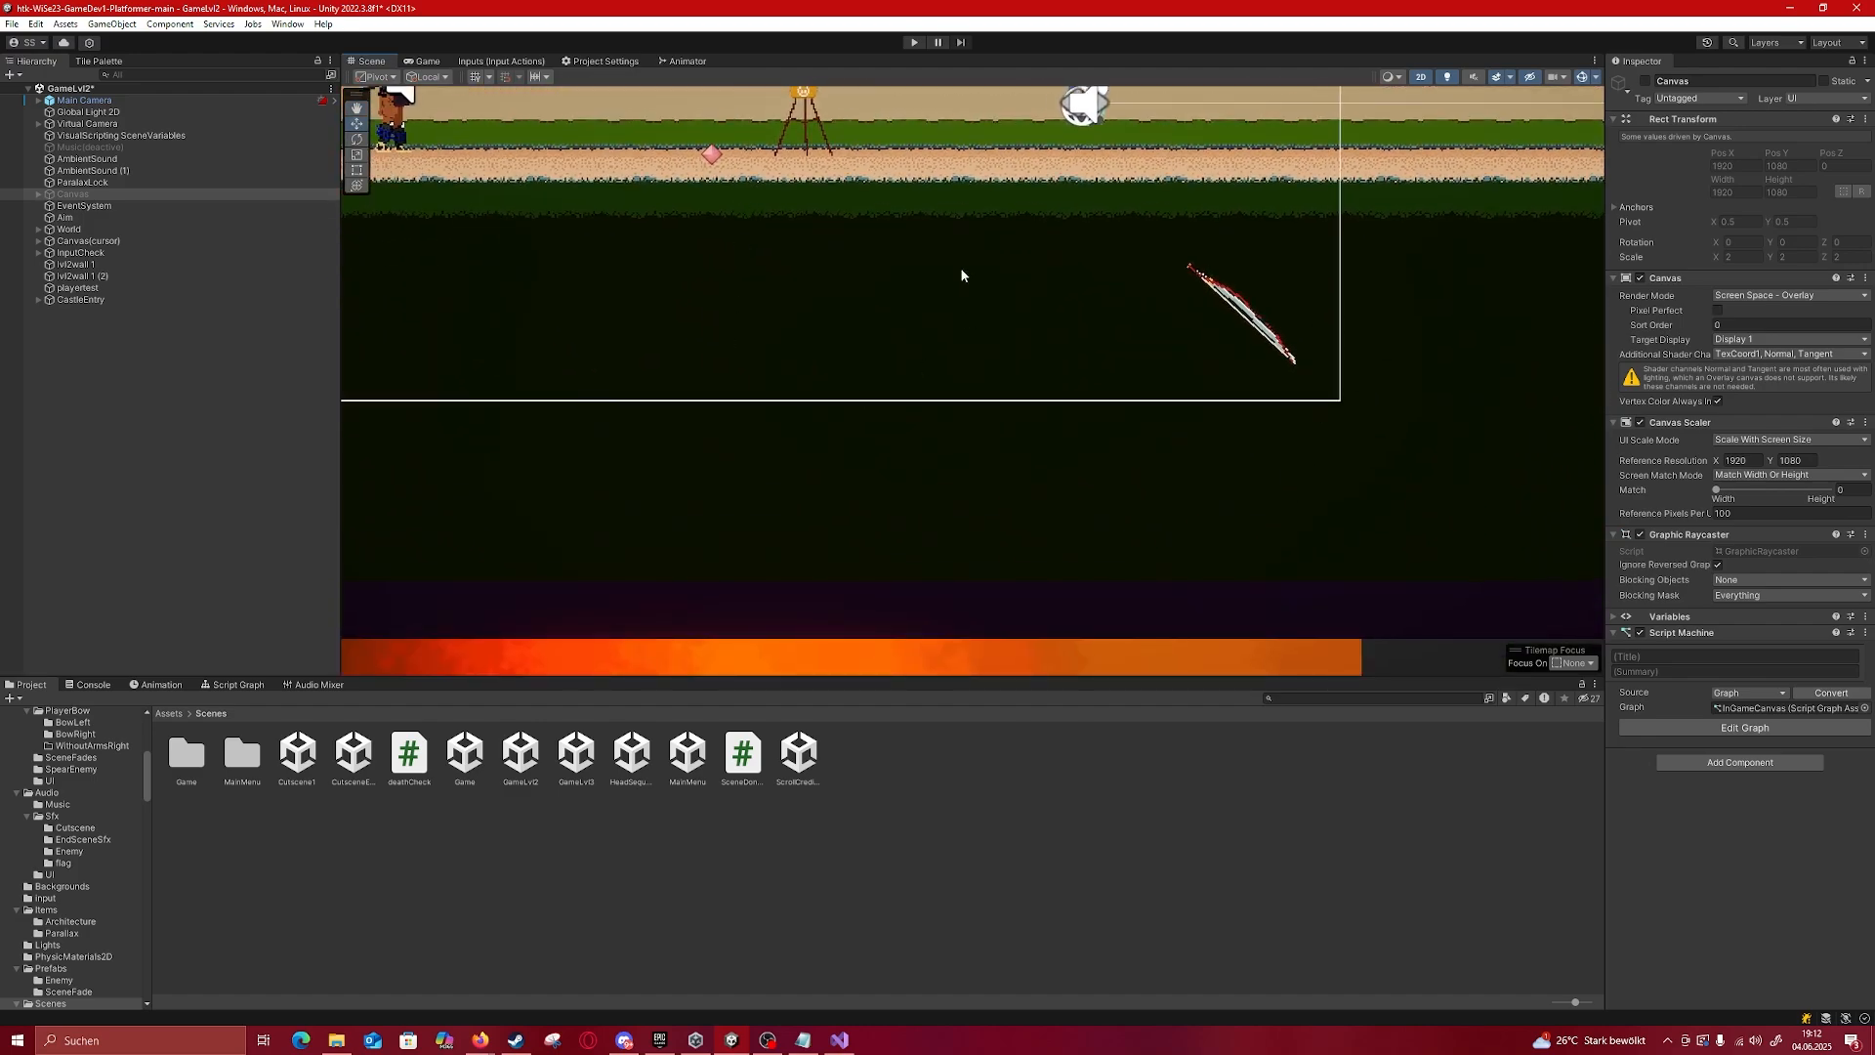
pyautogui.scroll(-4, 703, 341)
pyautogui.moveTo(742, 328); pyautogui.dragTo(711, 458, button='middle')
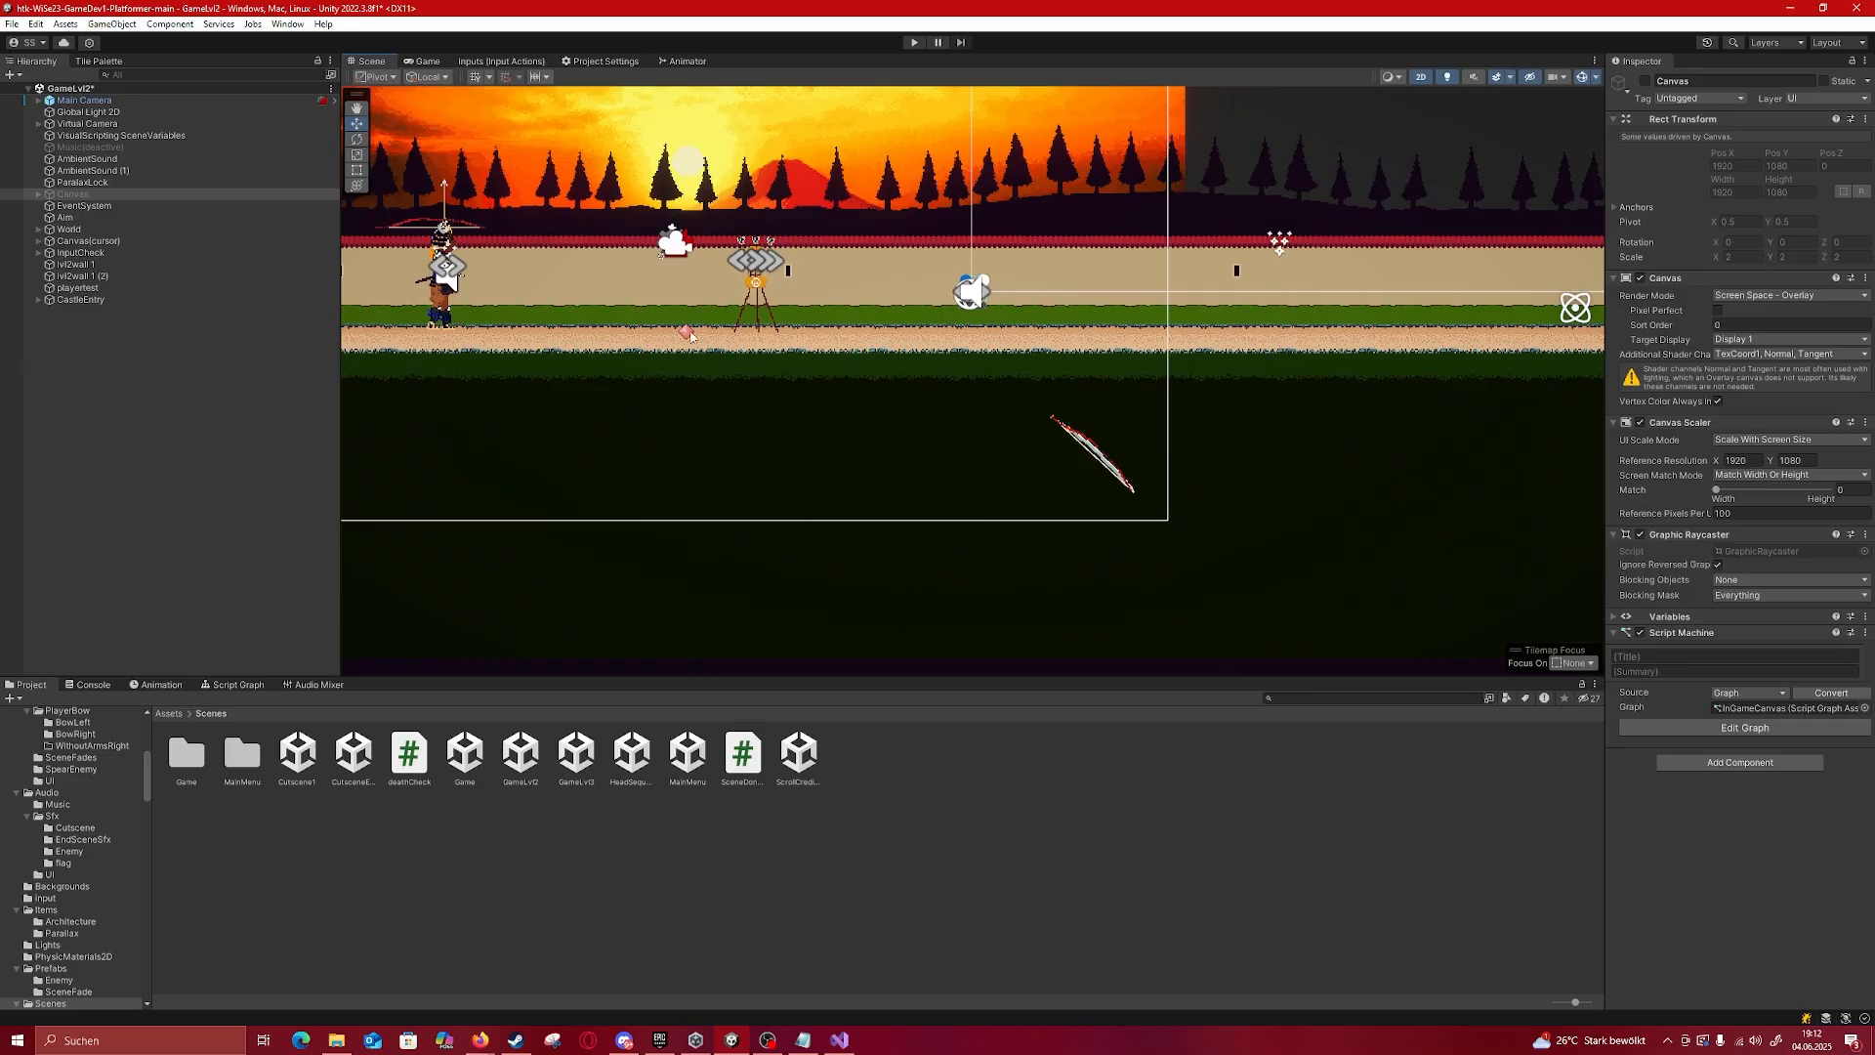
pyautogui.scroll(-3, 713, 402)
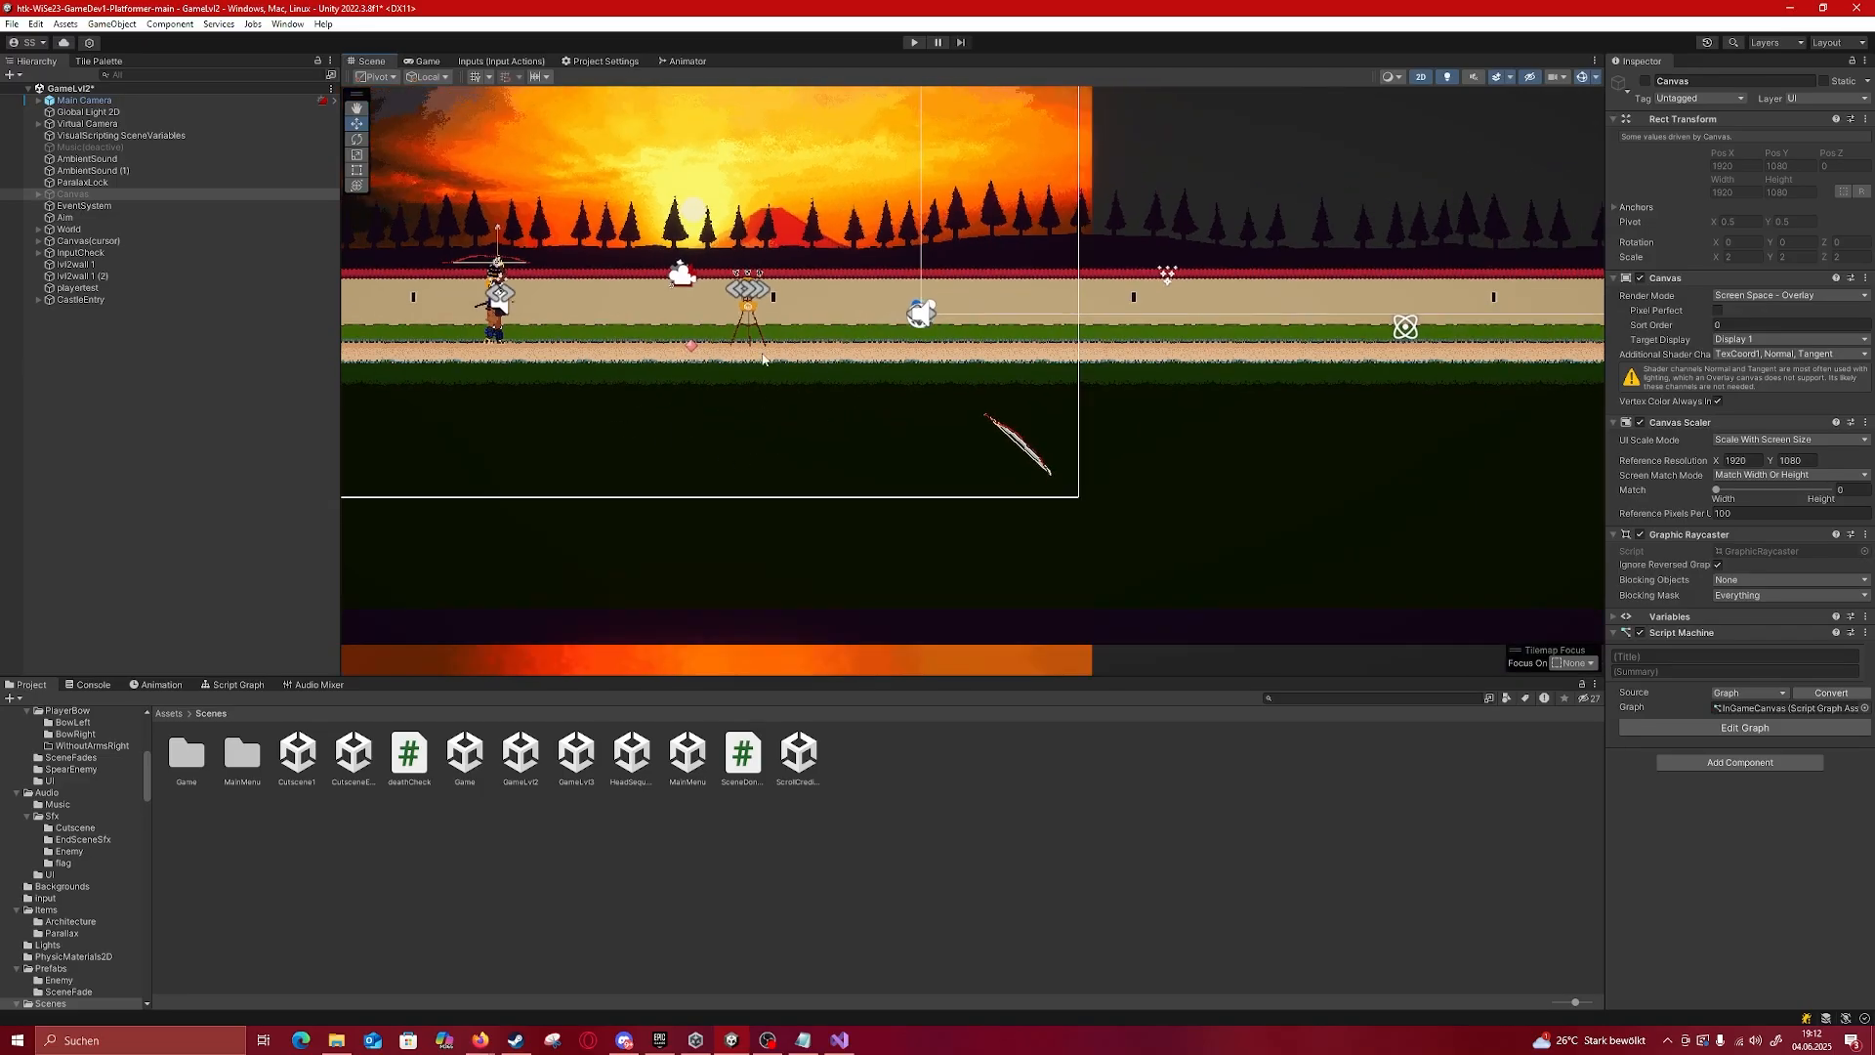
pyautogui.moveTo(1070, 357); pyautogui.dragTo(738, 374, button='middle')
pyautogui.scroll(-6, 921, 410)
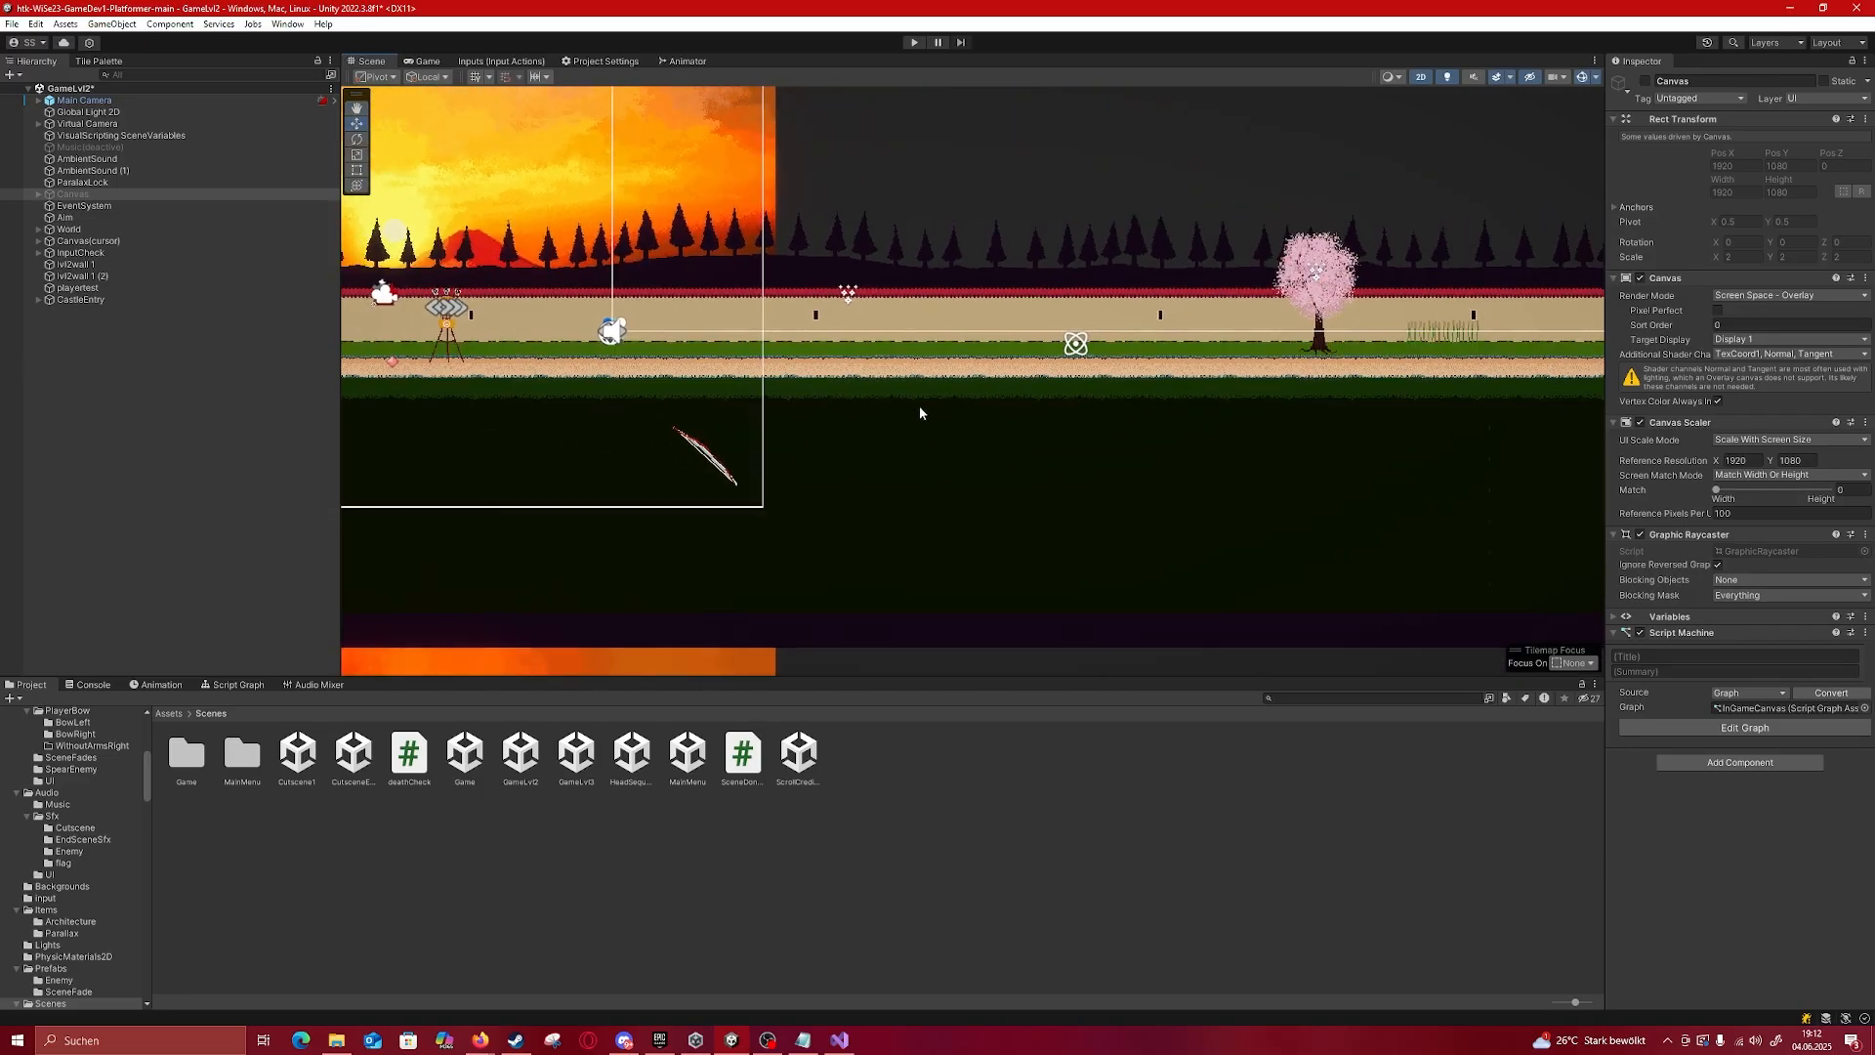
# Step: Preview the falling petals of the first cherry tree through the Particle System inside SakuraSystem
pyautogui.moveTo(1100, 384); pyautogui.dragTo(584, 393, button='middle')
pyautogui.scroll(-2, 1084, 381)
pyautogui.moveTo(726, 378); pyautogui.dragTo(933, 381, button='middle')
pyautogui.scroll(6, 1006, 309)
pyautogui.click(954, 327)
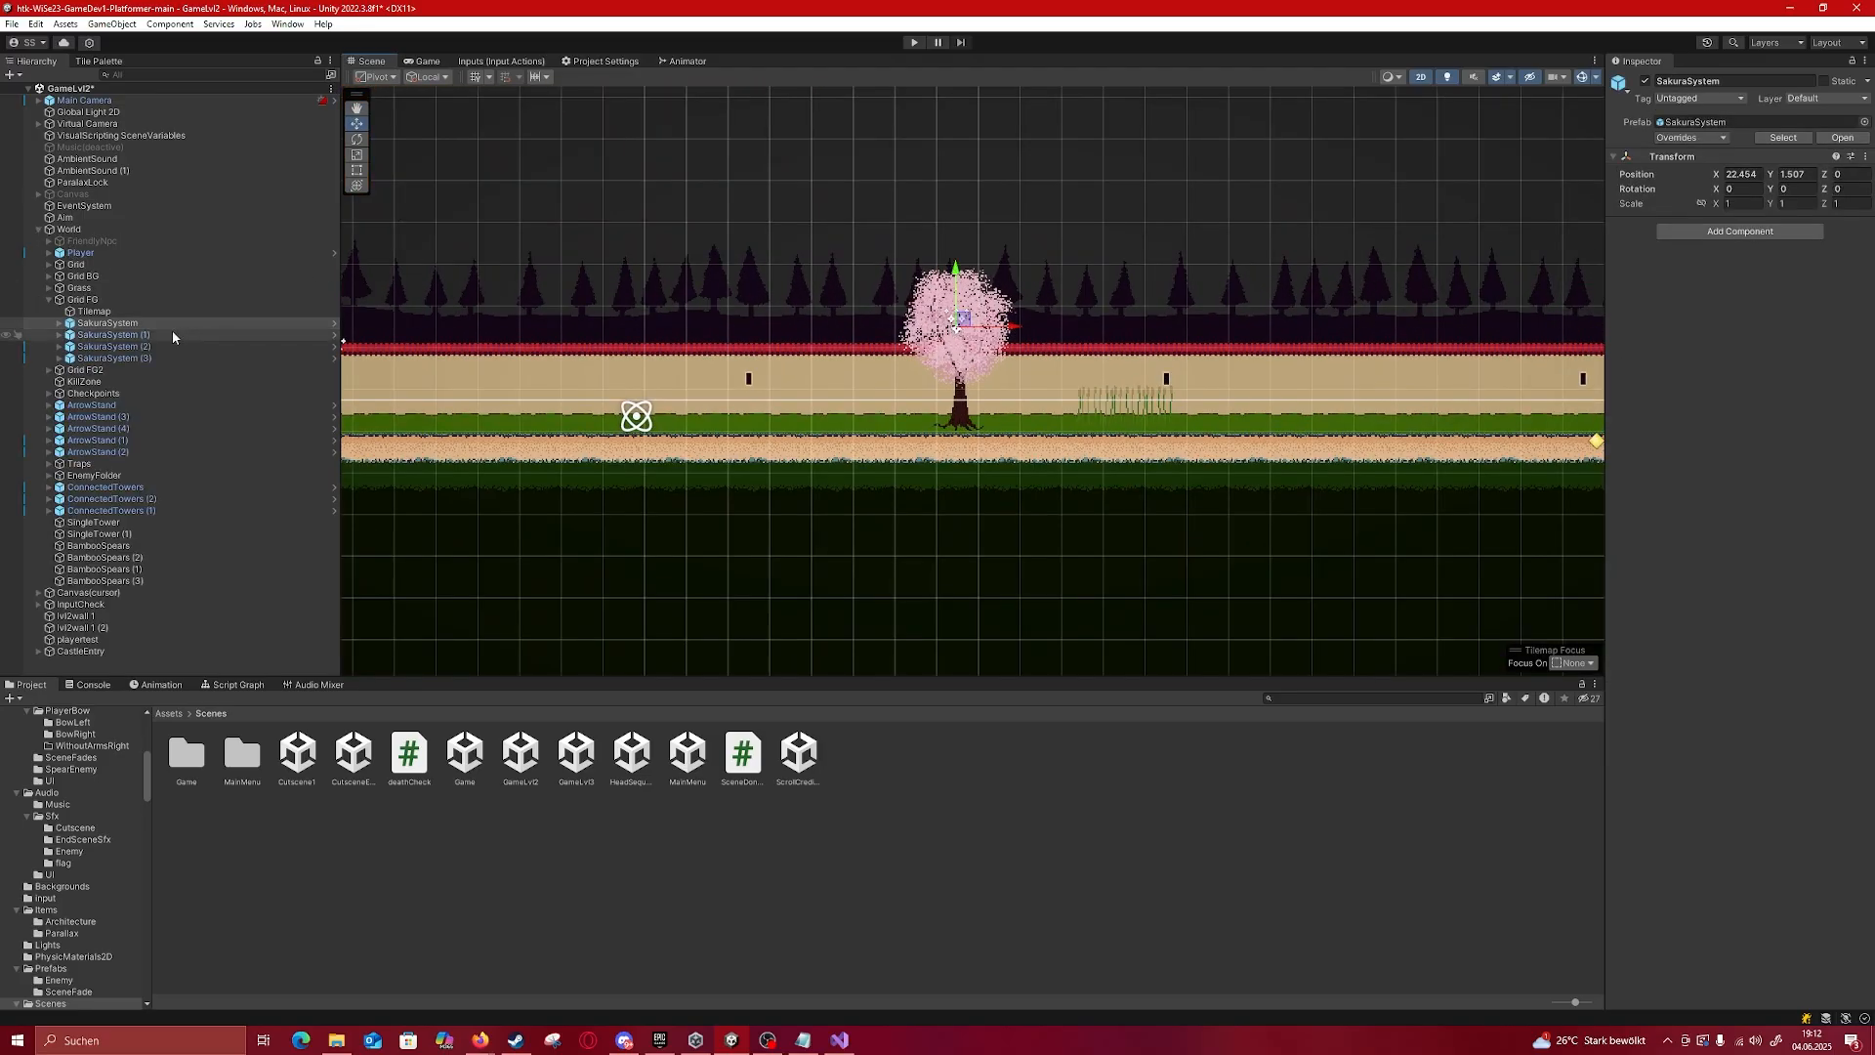
pyautogui.click(59, 323)
pyautogui.click(119, 335)
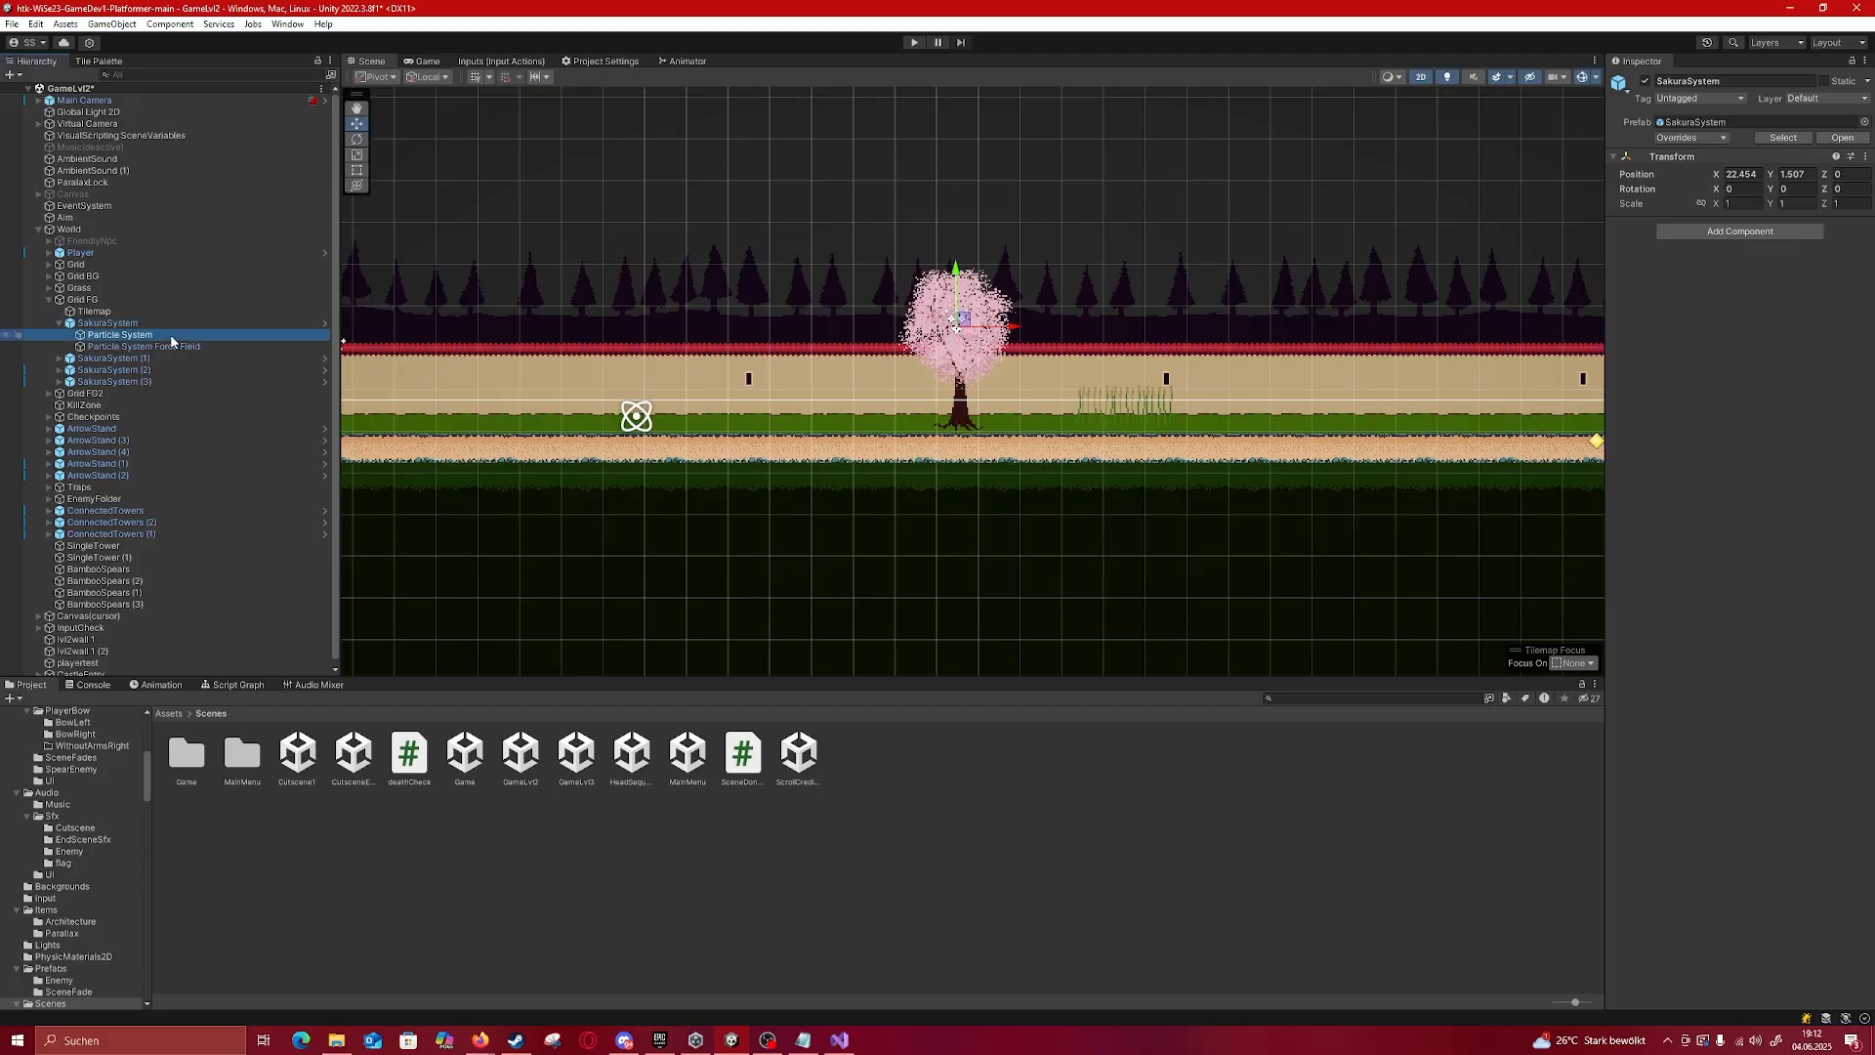
pyautogui.scroll(3, 879, 342)
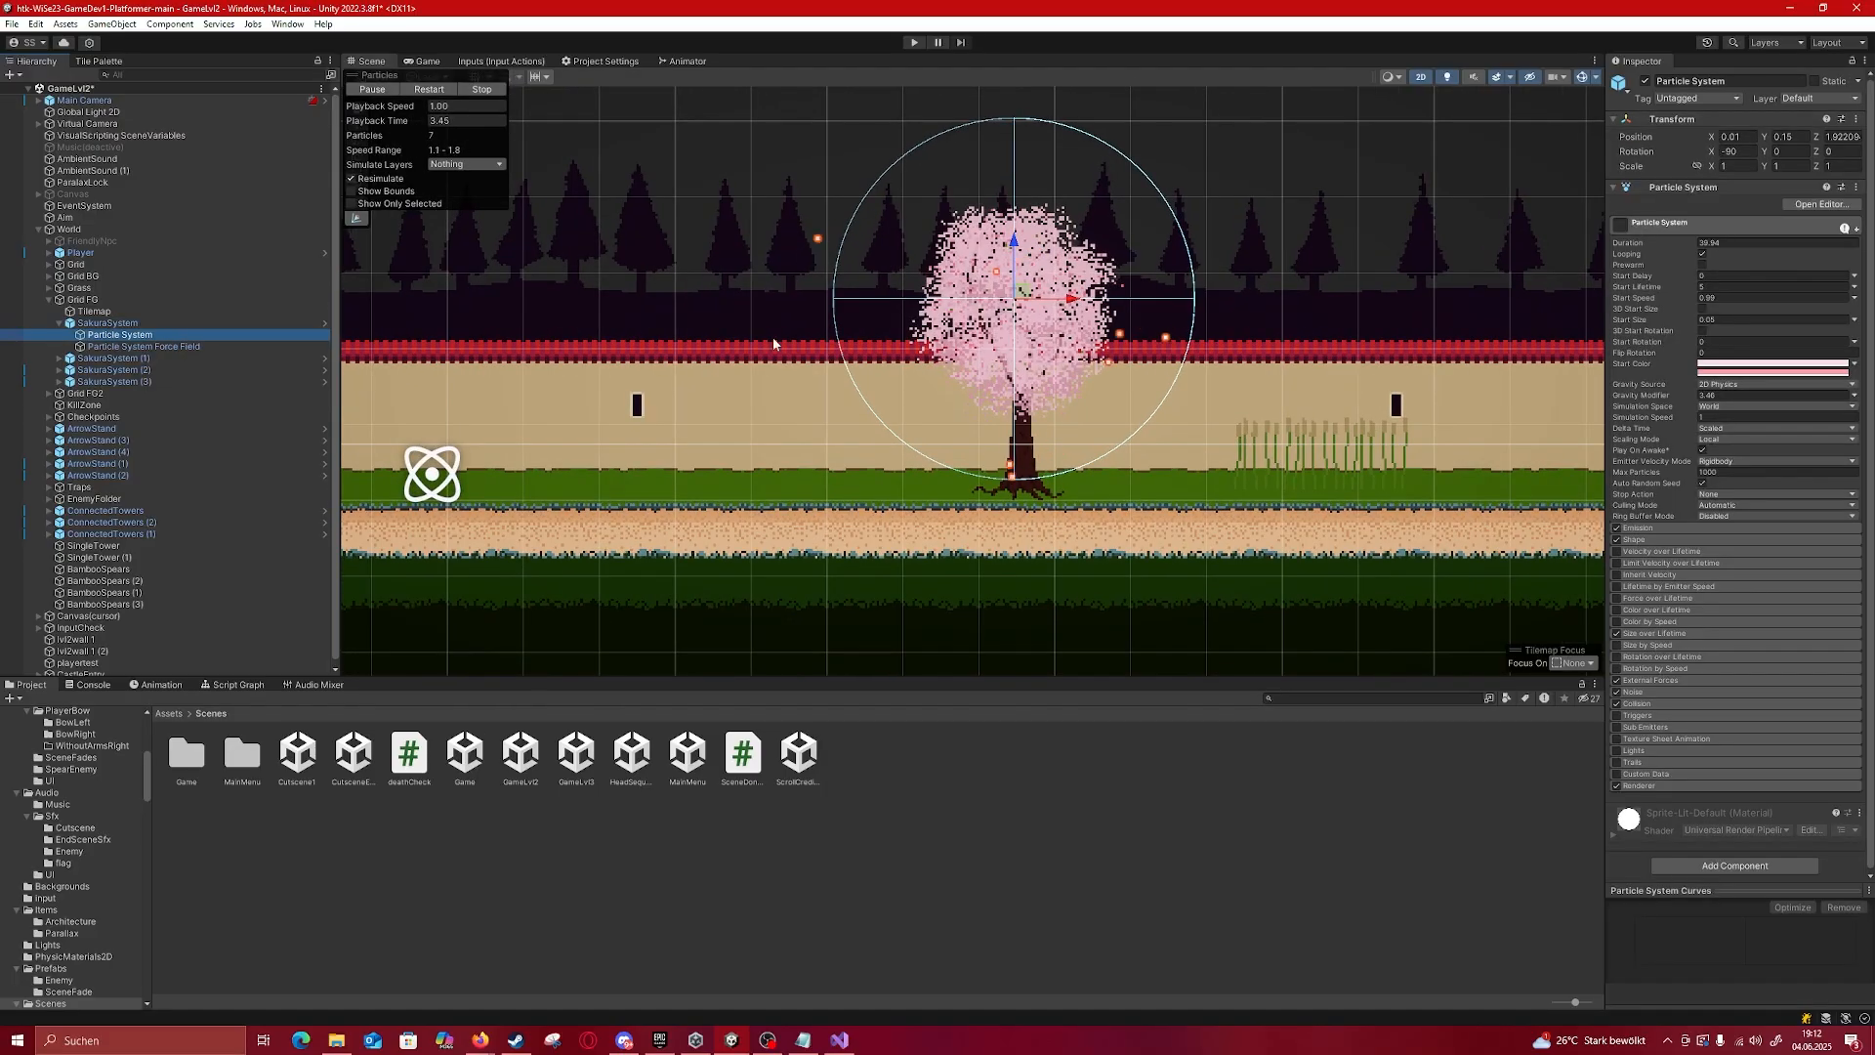
pyautogui.click(789, 525)
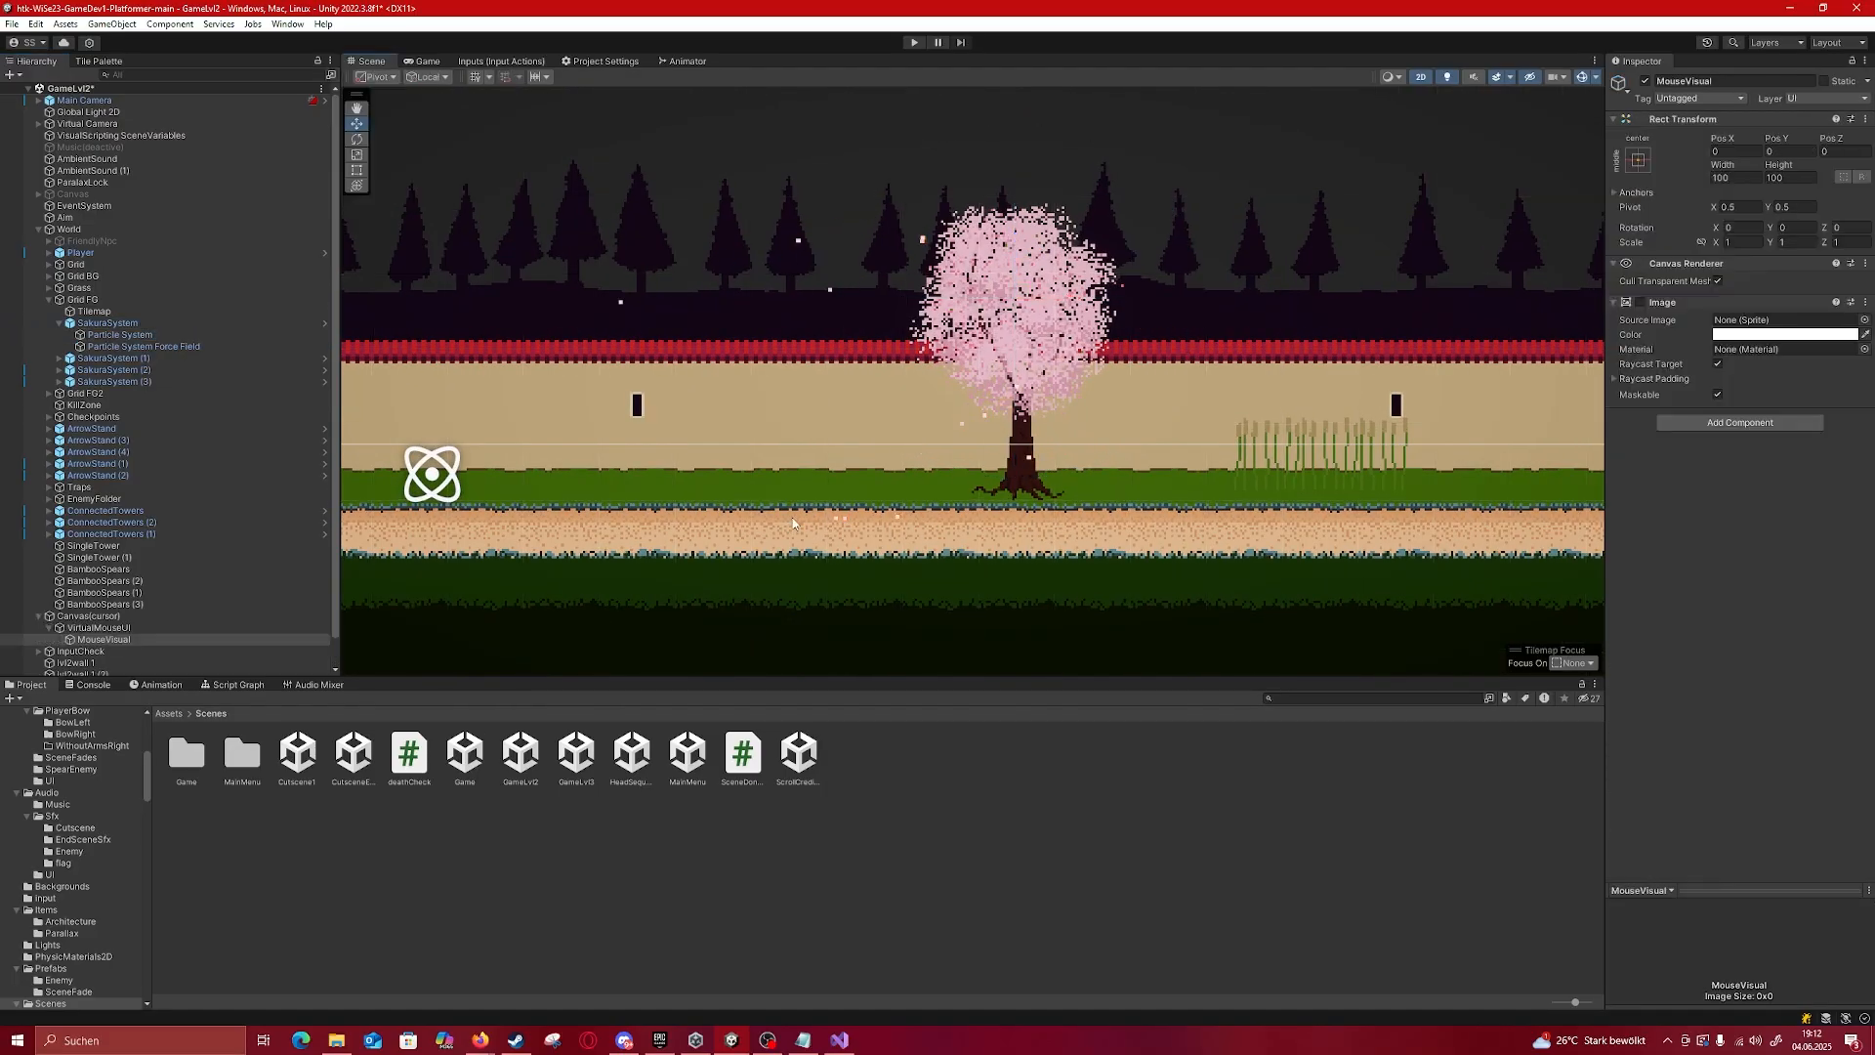
pyautogui.scroll(-5, 793, 517)
pyautogui.scroll(-5, 1112, 402)
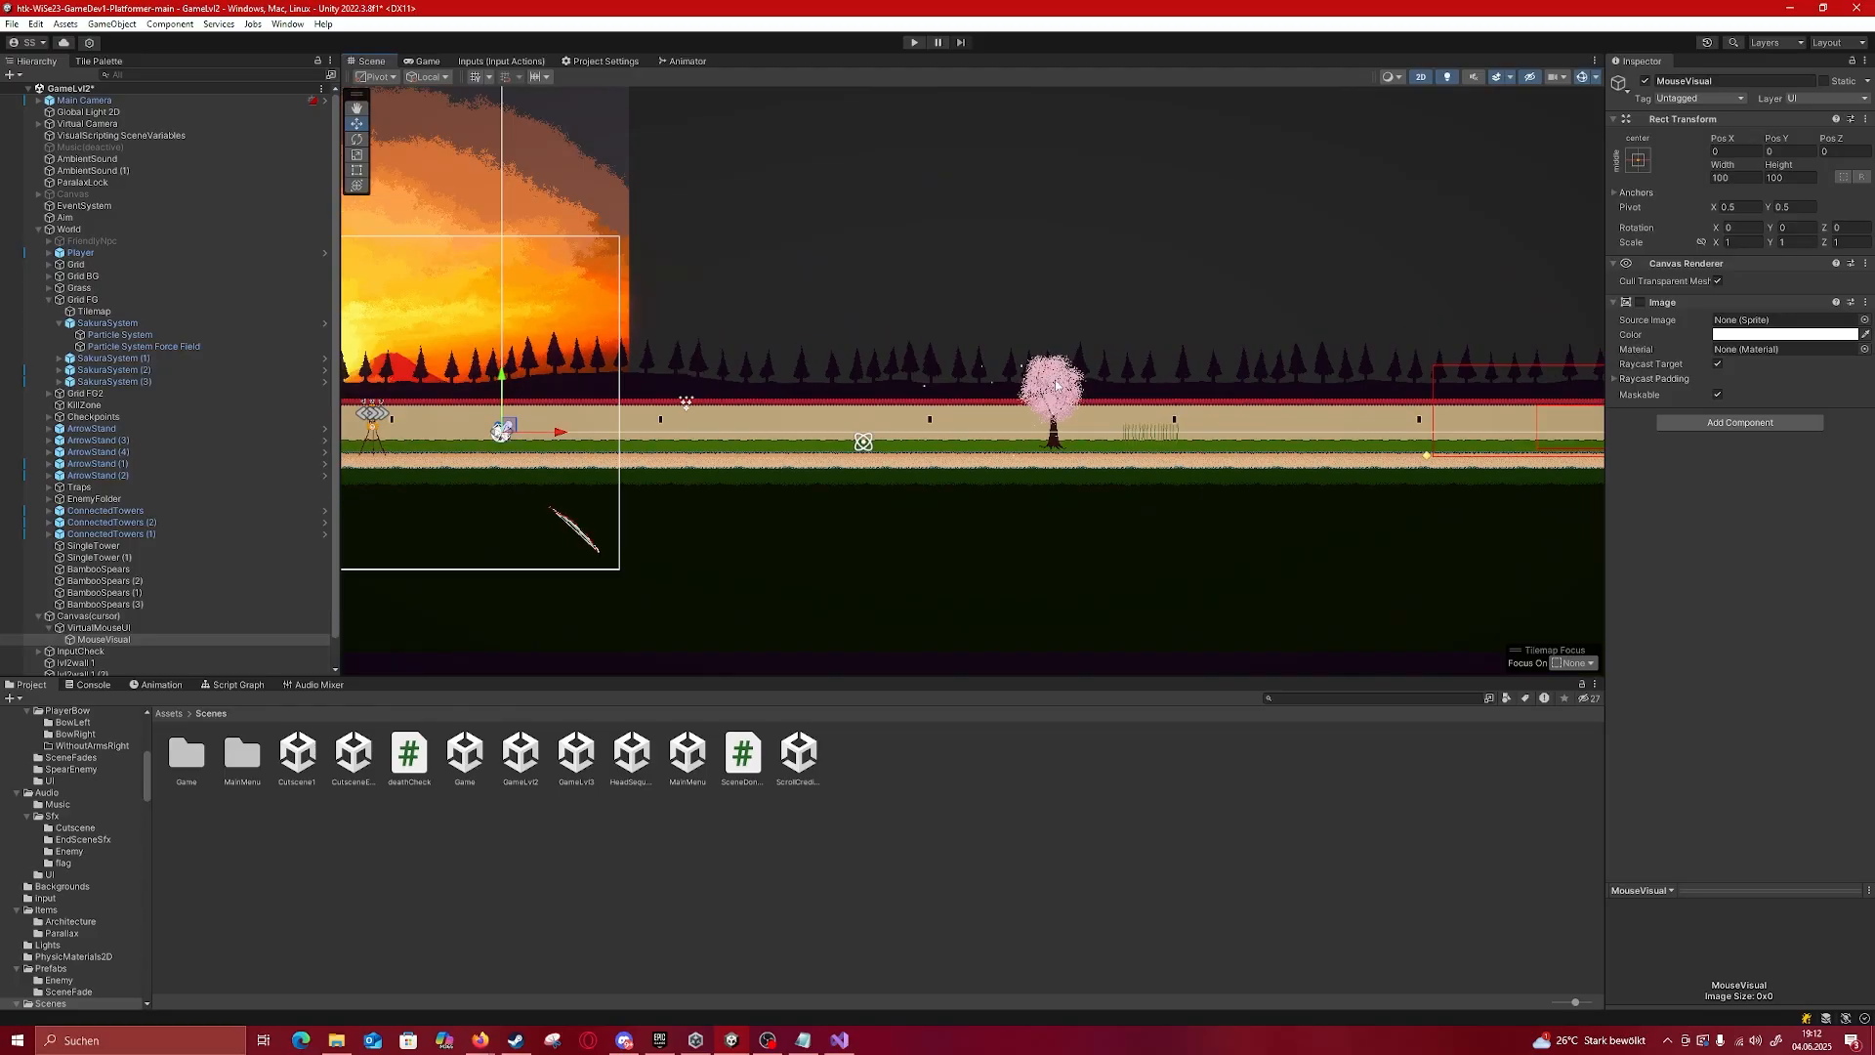
# Step: Examine the second level from the path beyond the first cherry tree to the first pair of connected towers
pyautogui.moveTo(1281, 366); pyautogui.dragTo(759, 343, button='middle')
pyautogui.scroll(7, 1100, 415)
pyautogui.scroll(-8, 1099, 414)
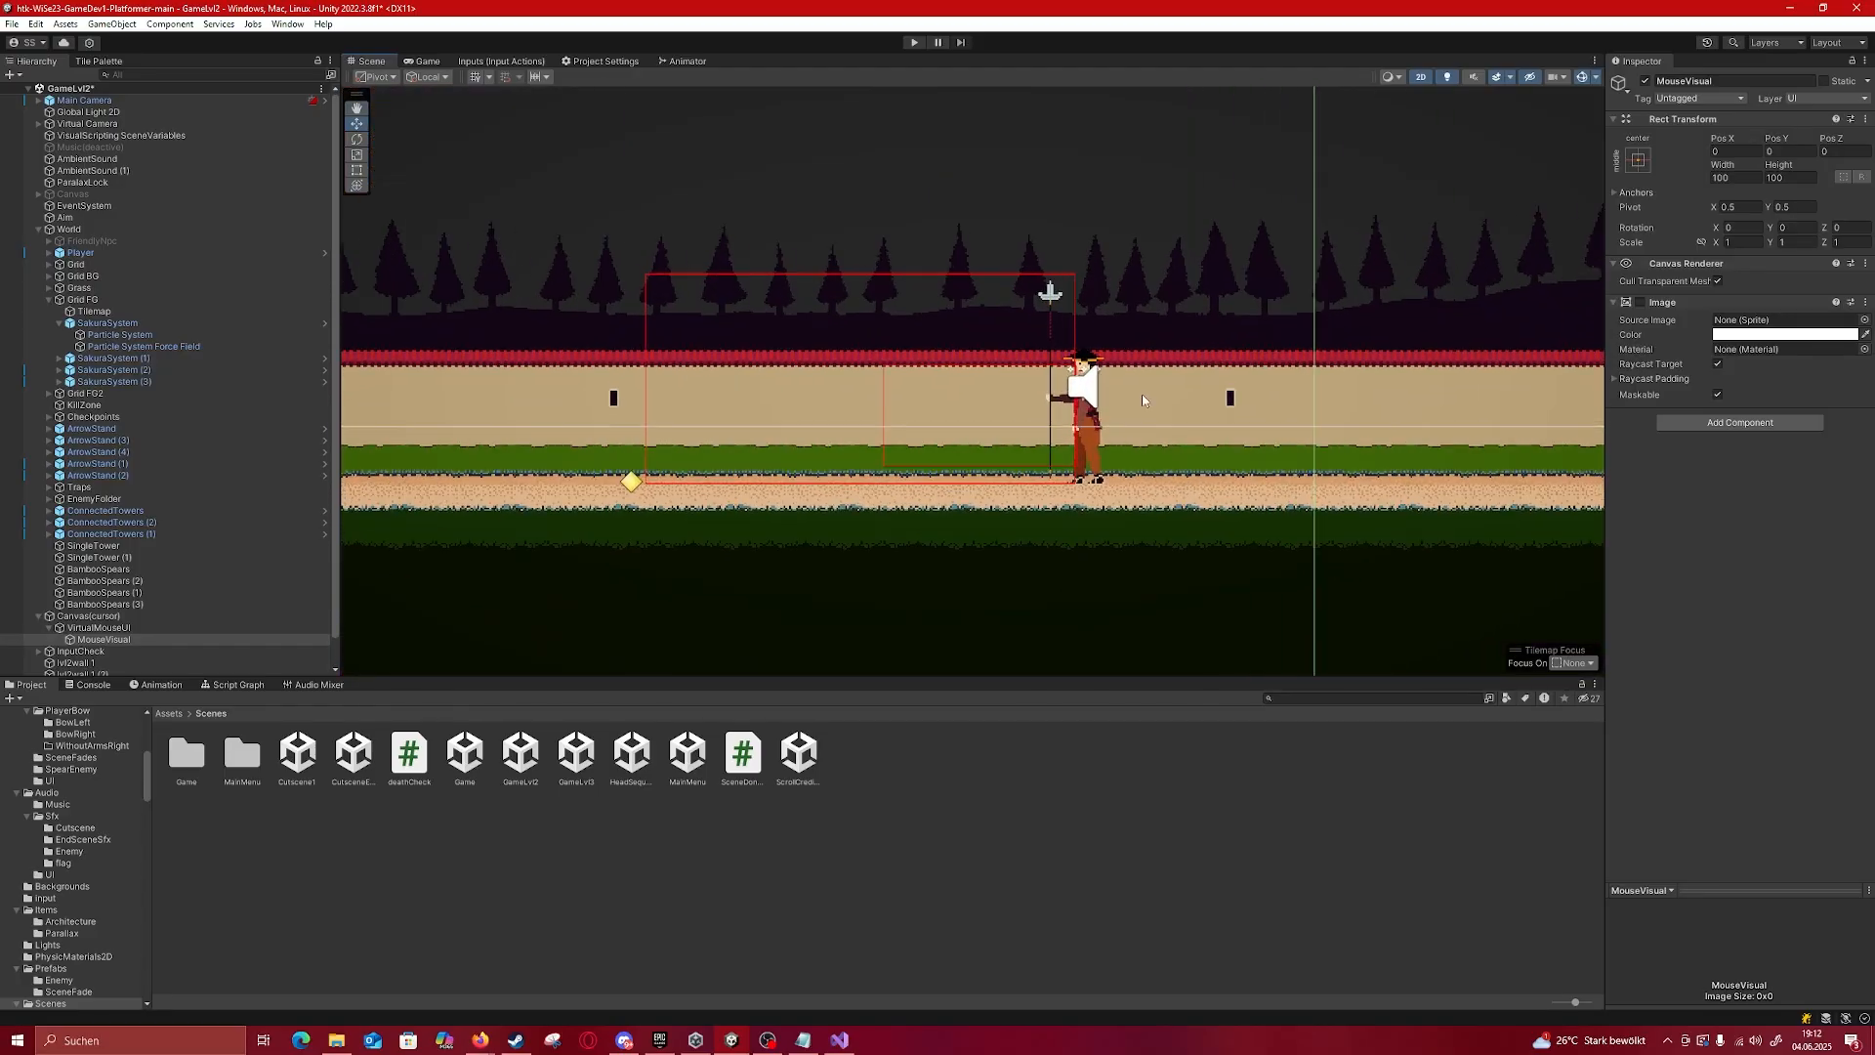
pyautogui.scroll(10, 1246, 468)
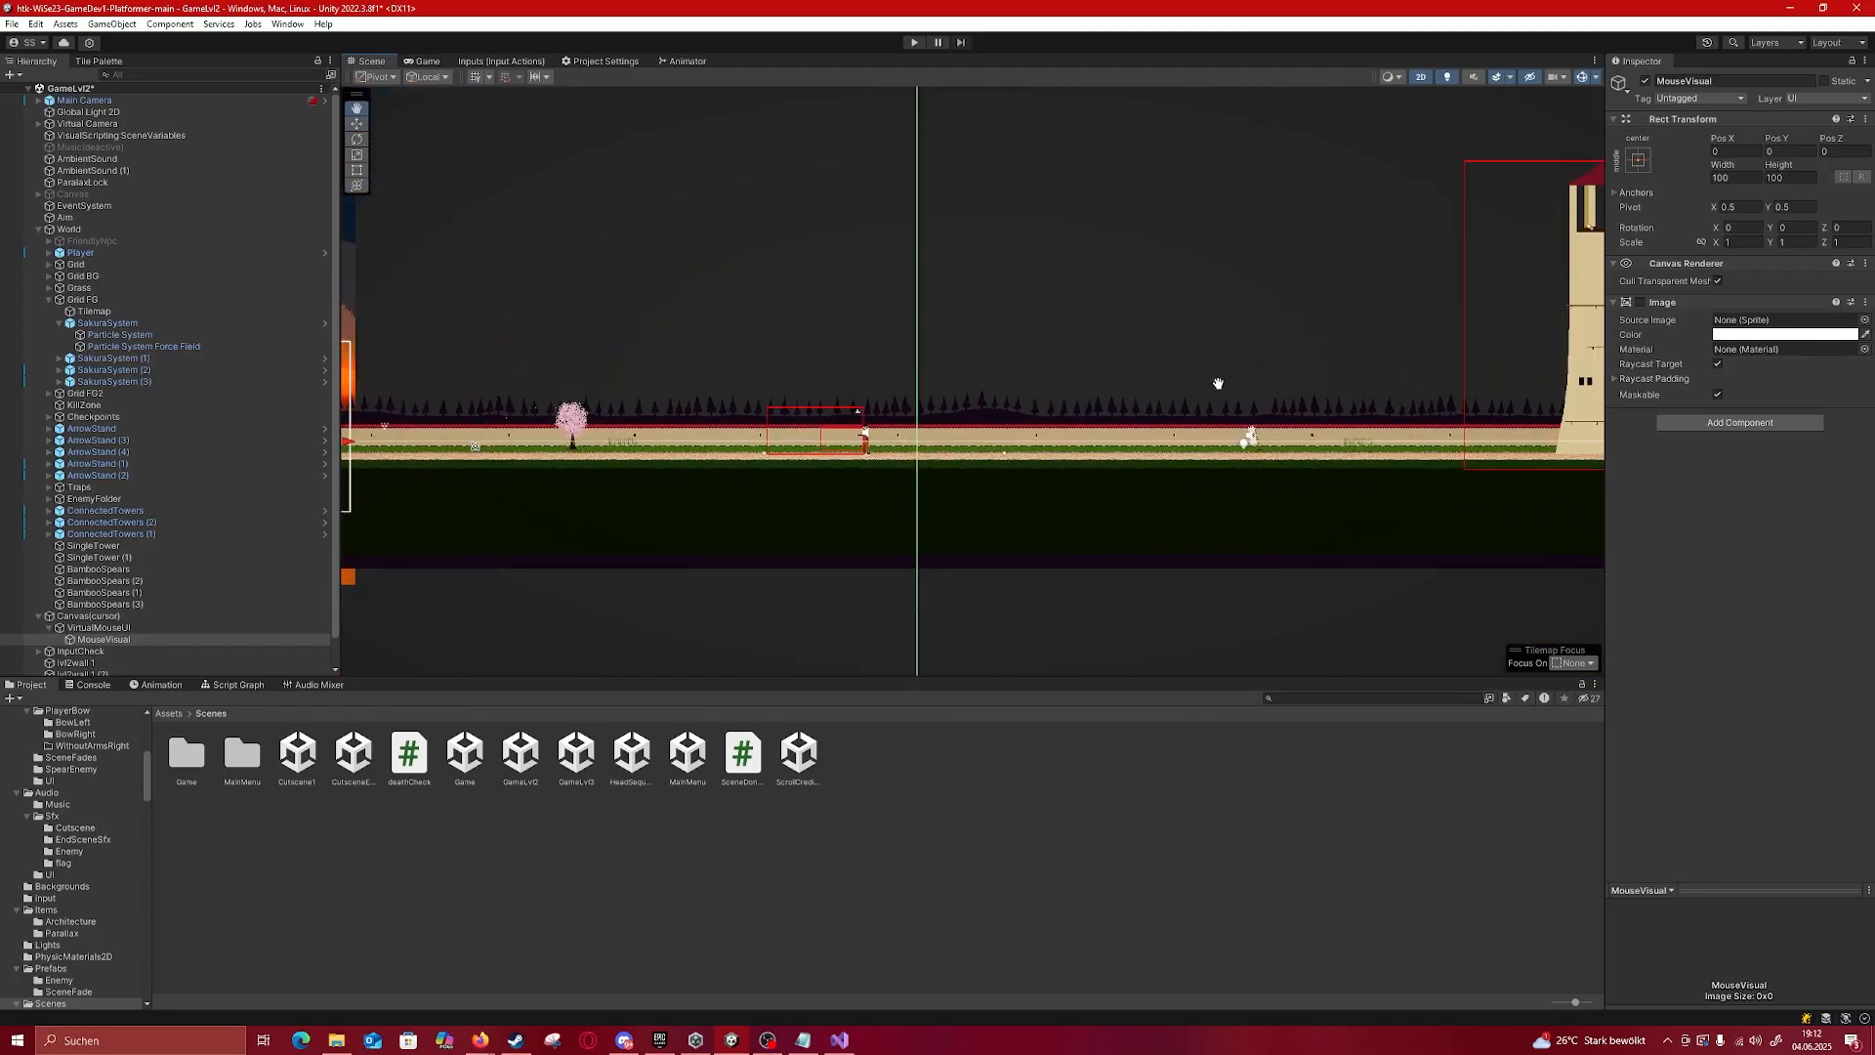
pyautogui.moveTo(1227, 329); pyautogui.dragTo(931, 446, button='middle')
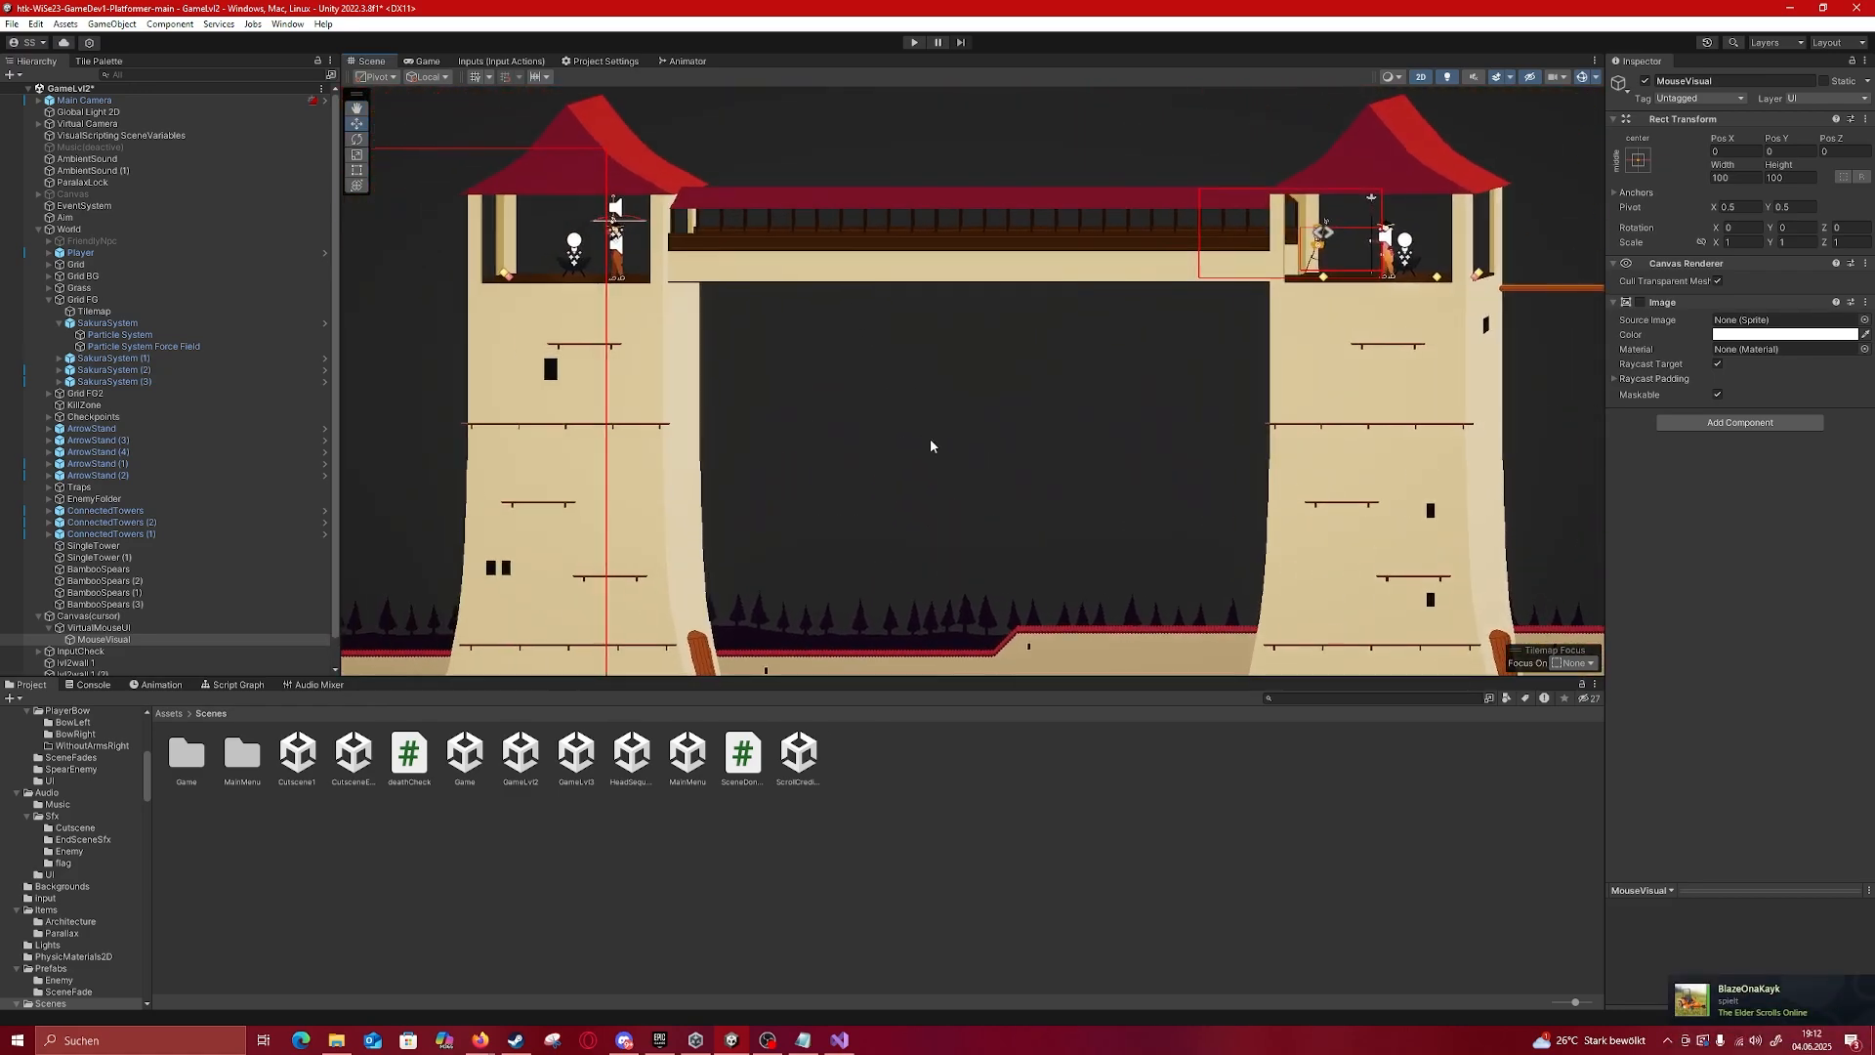
pyautogui.moveTo(1234, 384); pyautogui.dragTo(1130, 103, button='middle')
pyautogui.scroll(10, 916, 424)
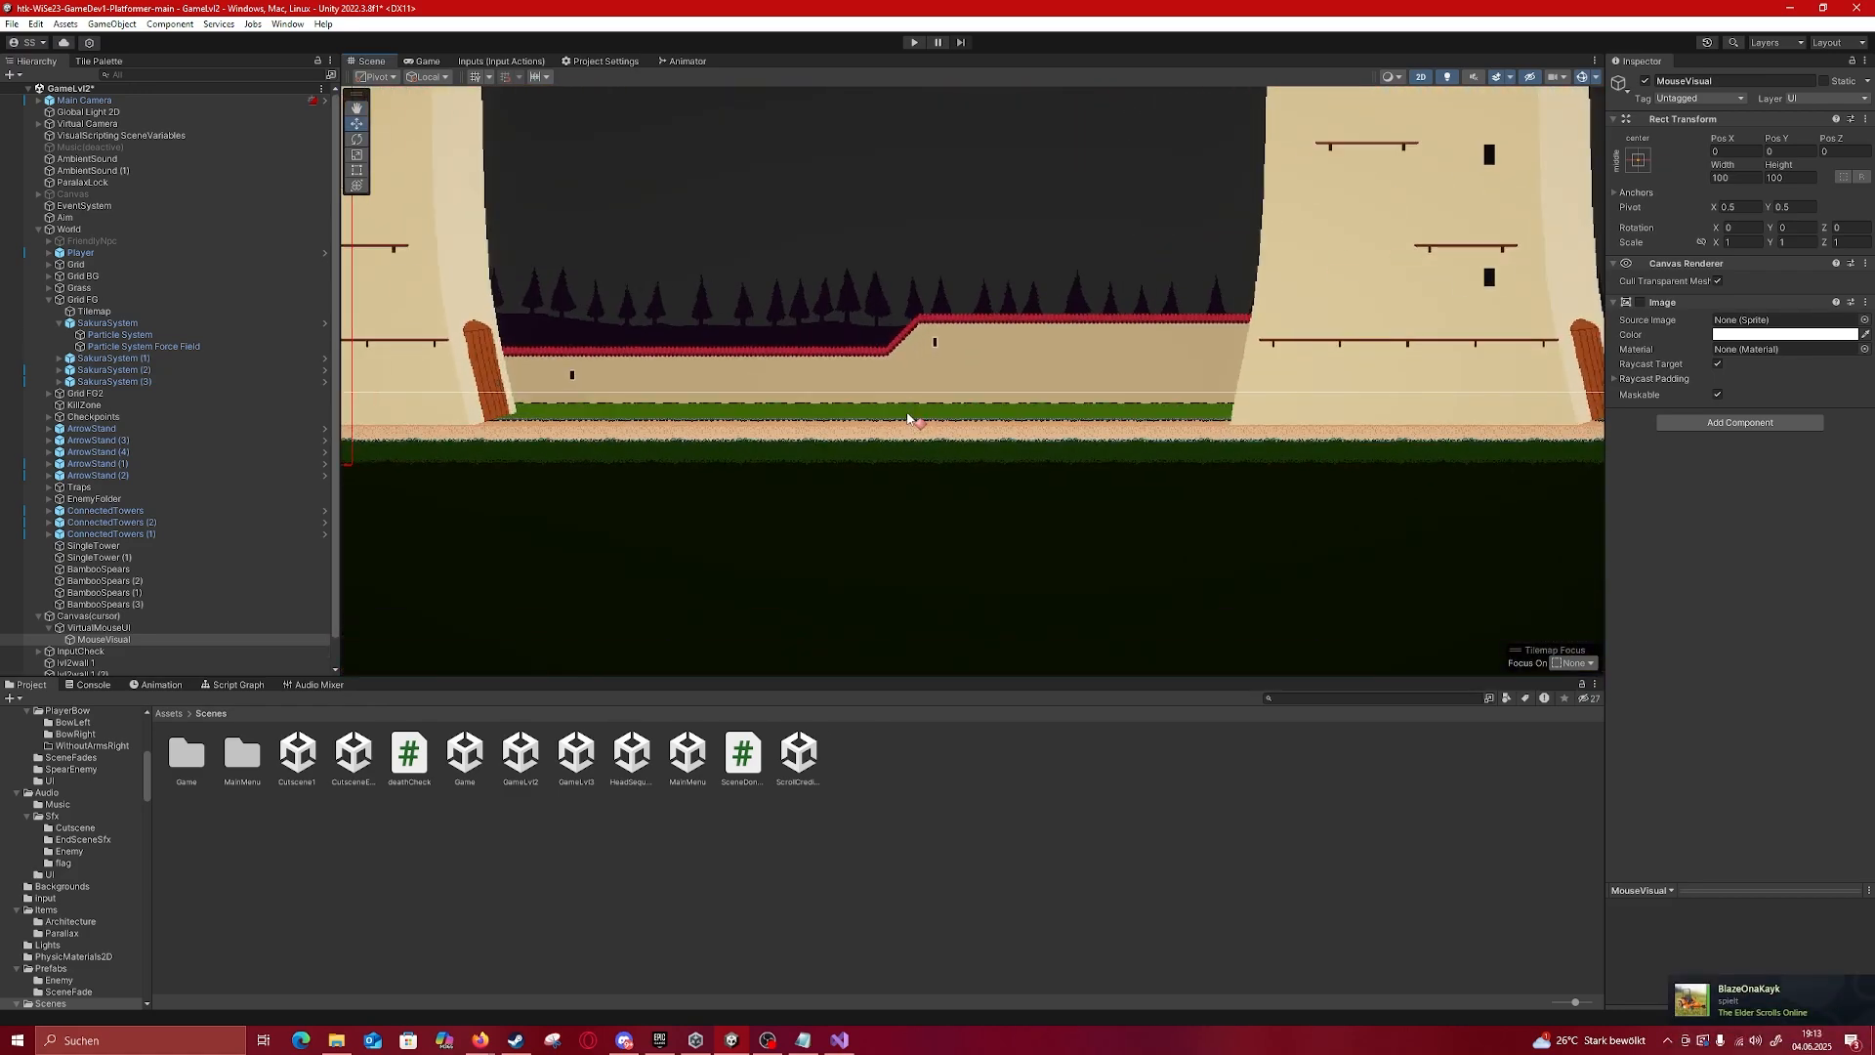
pyautogui.scroll(-9, 920, 427)
pyautogui.moveTo(920, 428); pyautogui.dragTo(989, 350, button='middle')
pyautogui.scroll(7, 990, 349)
pyautogui.scroll(-8, 989, 349)
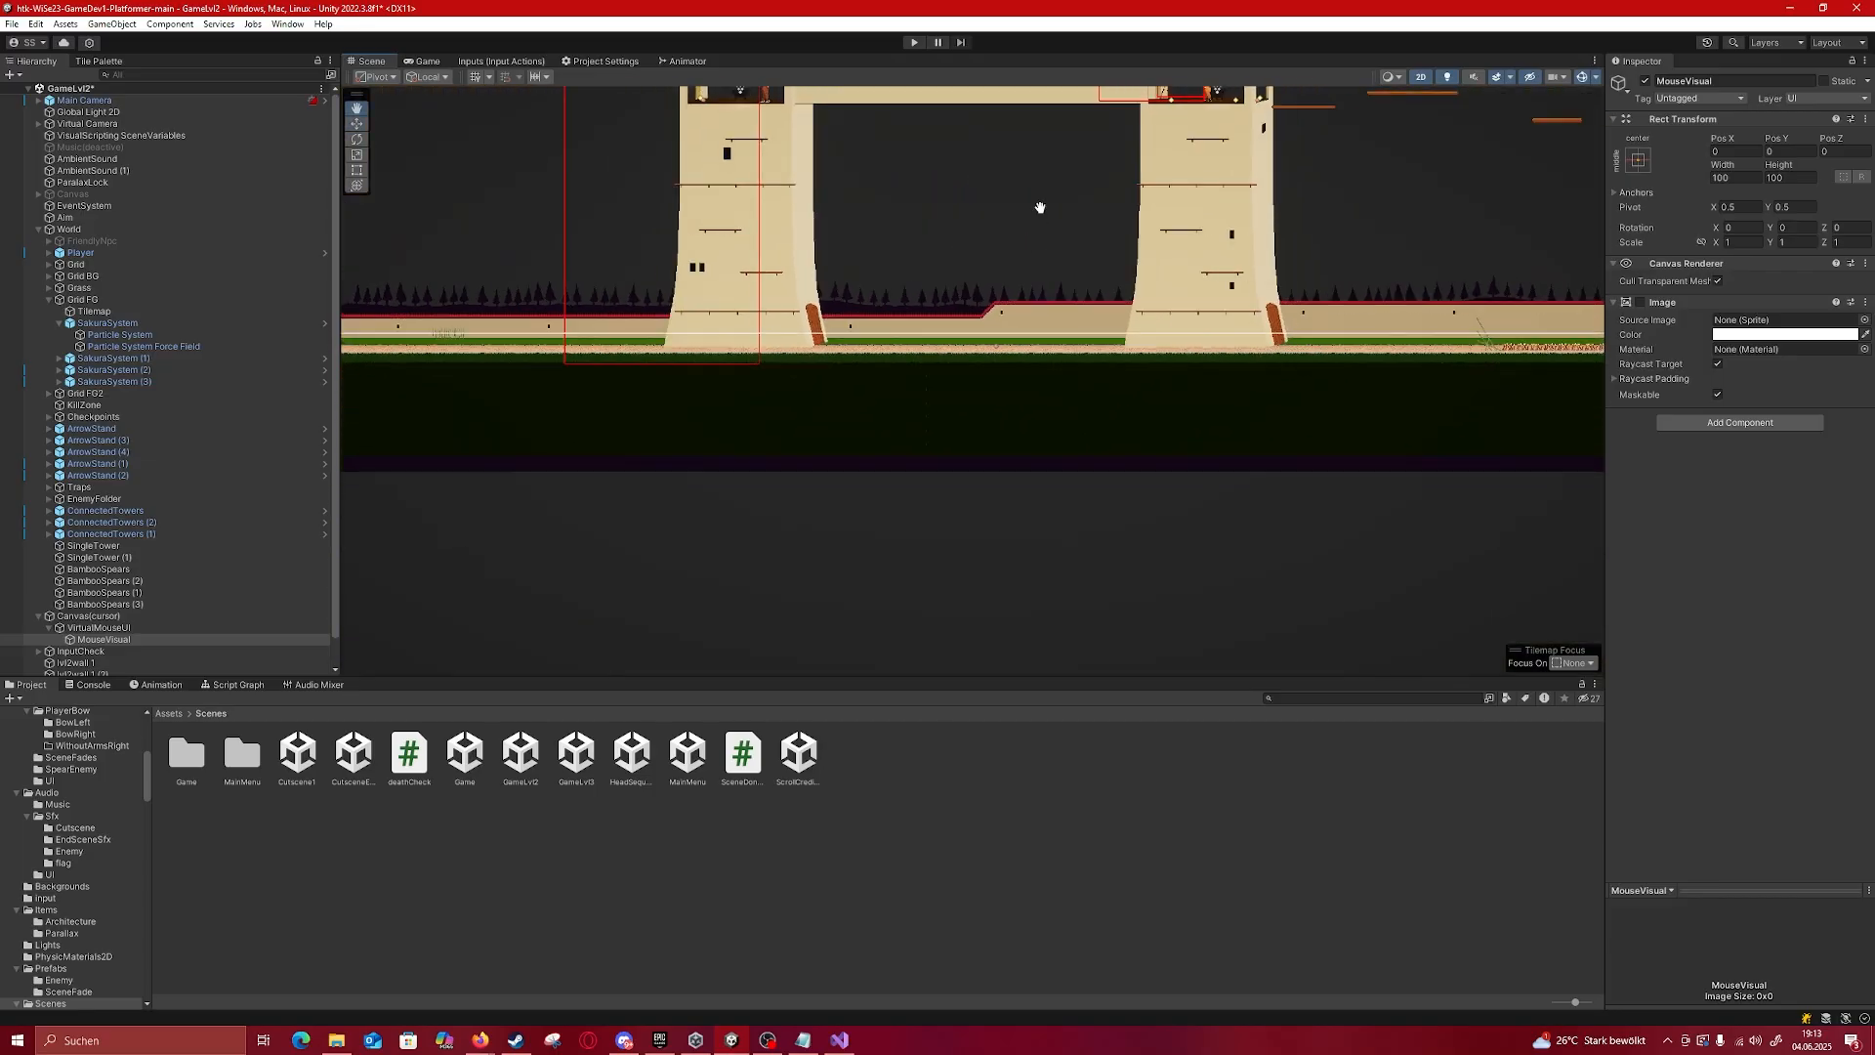
# Step: Examine the bamboo spear traps past the connected towers and the enemy in the second tower's top room
pyautogui.moveTo(1038, 201); pyautogui.dragTo(741, 355, button='middle')
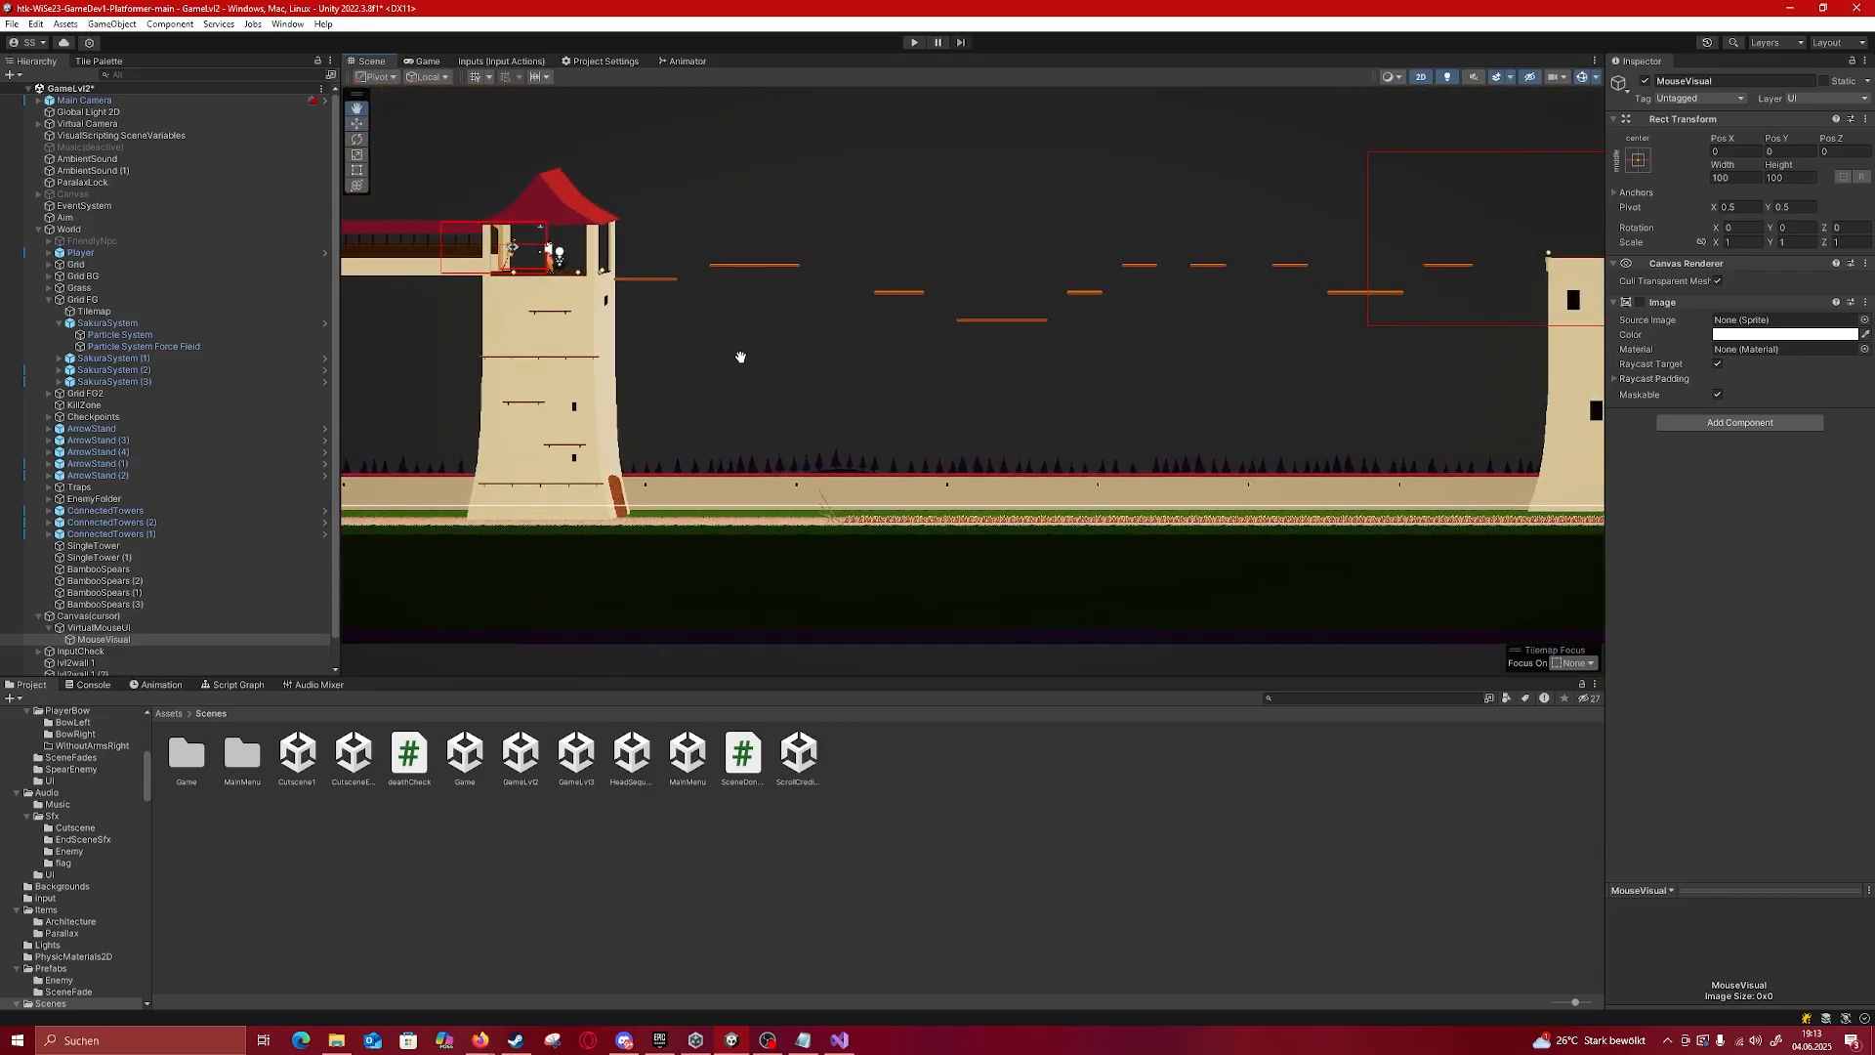
pyautogui.scroll(3, 812, 543)
pyautogui.scroll(3, 811, 543)
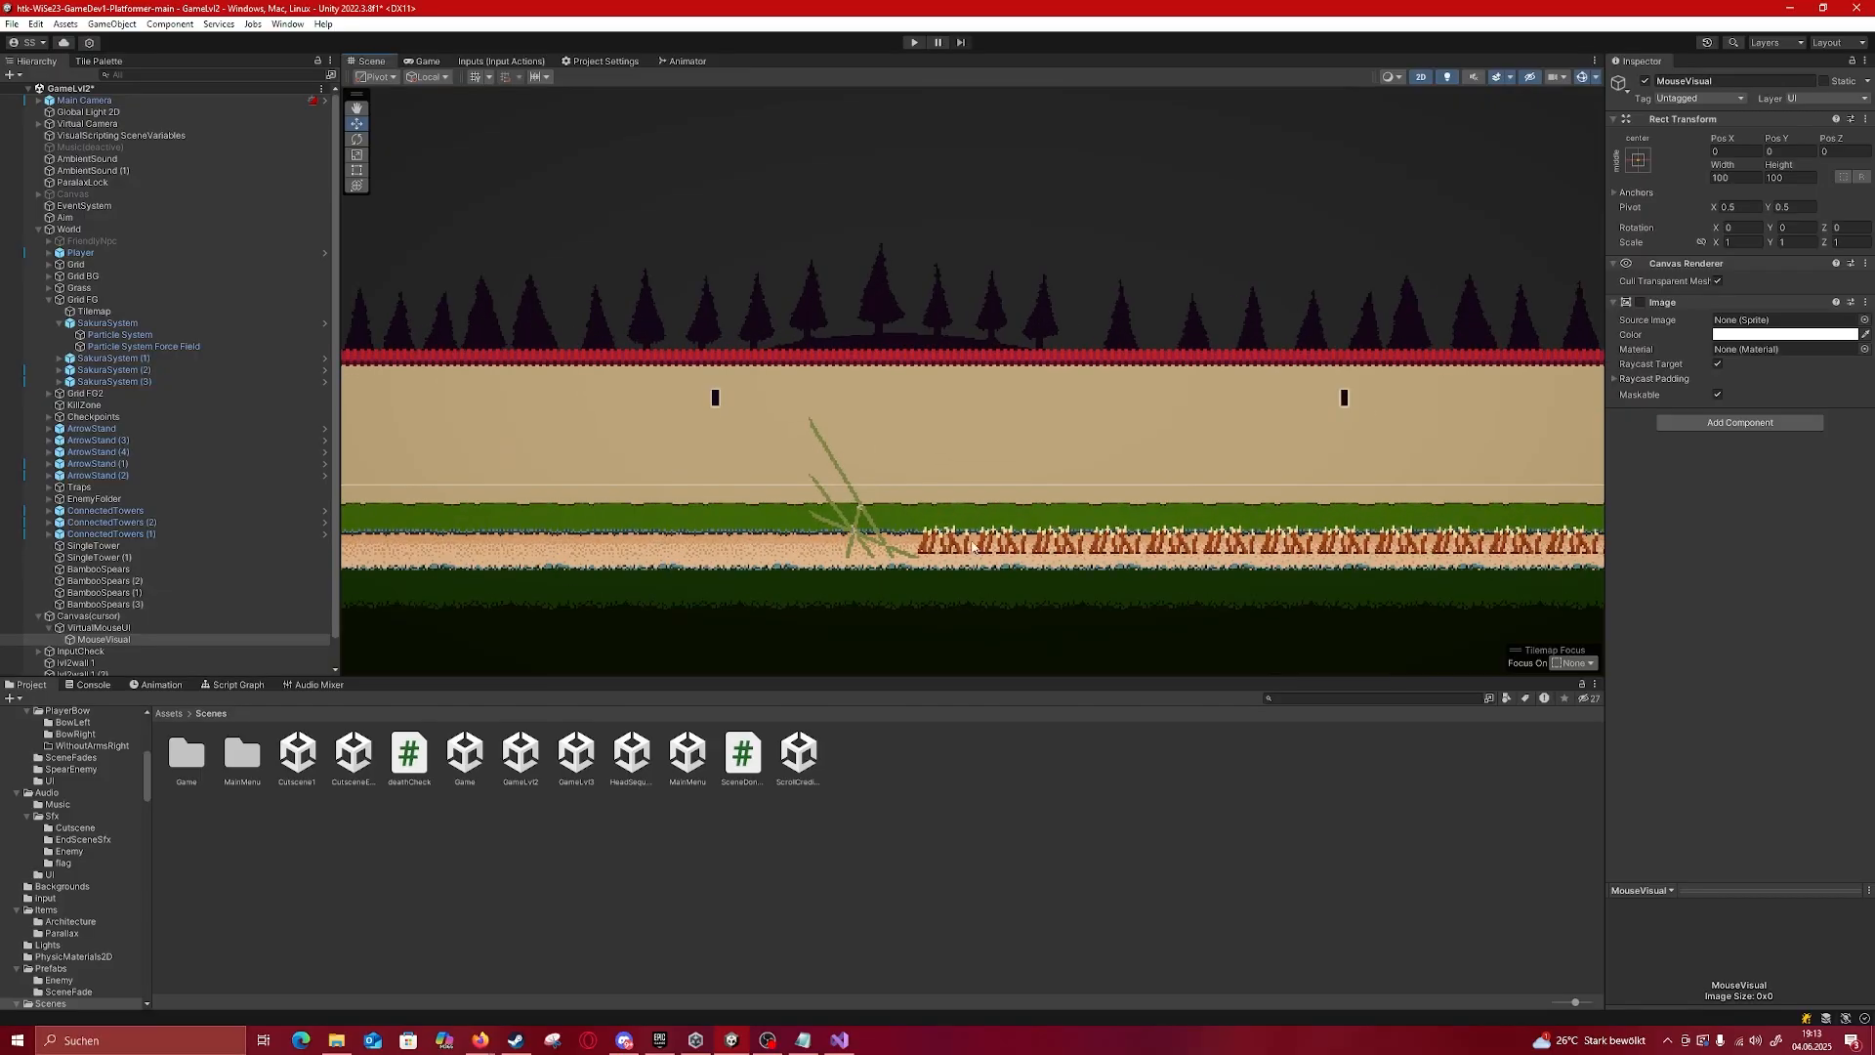
pyautogui.scroll(-4, 1094, 546)
pyautogui.moveTo(1276, 517); pyautogui.dragTo(1411, 472, button='middle')
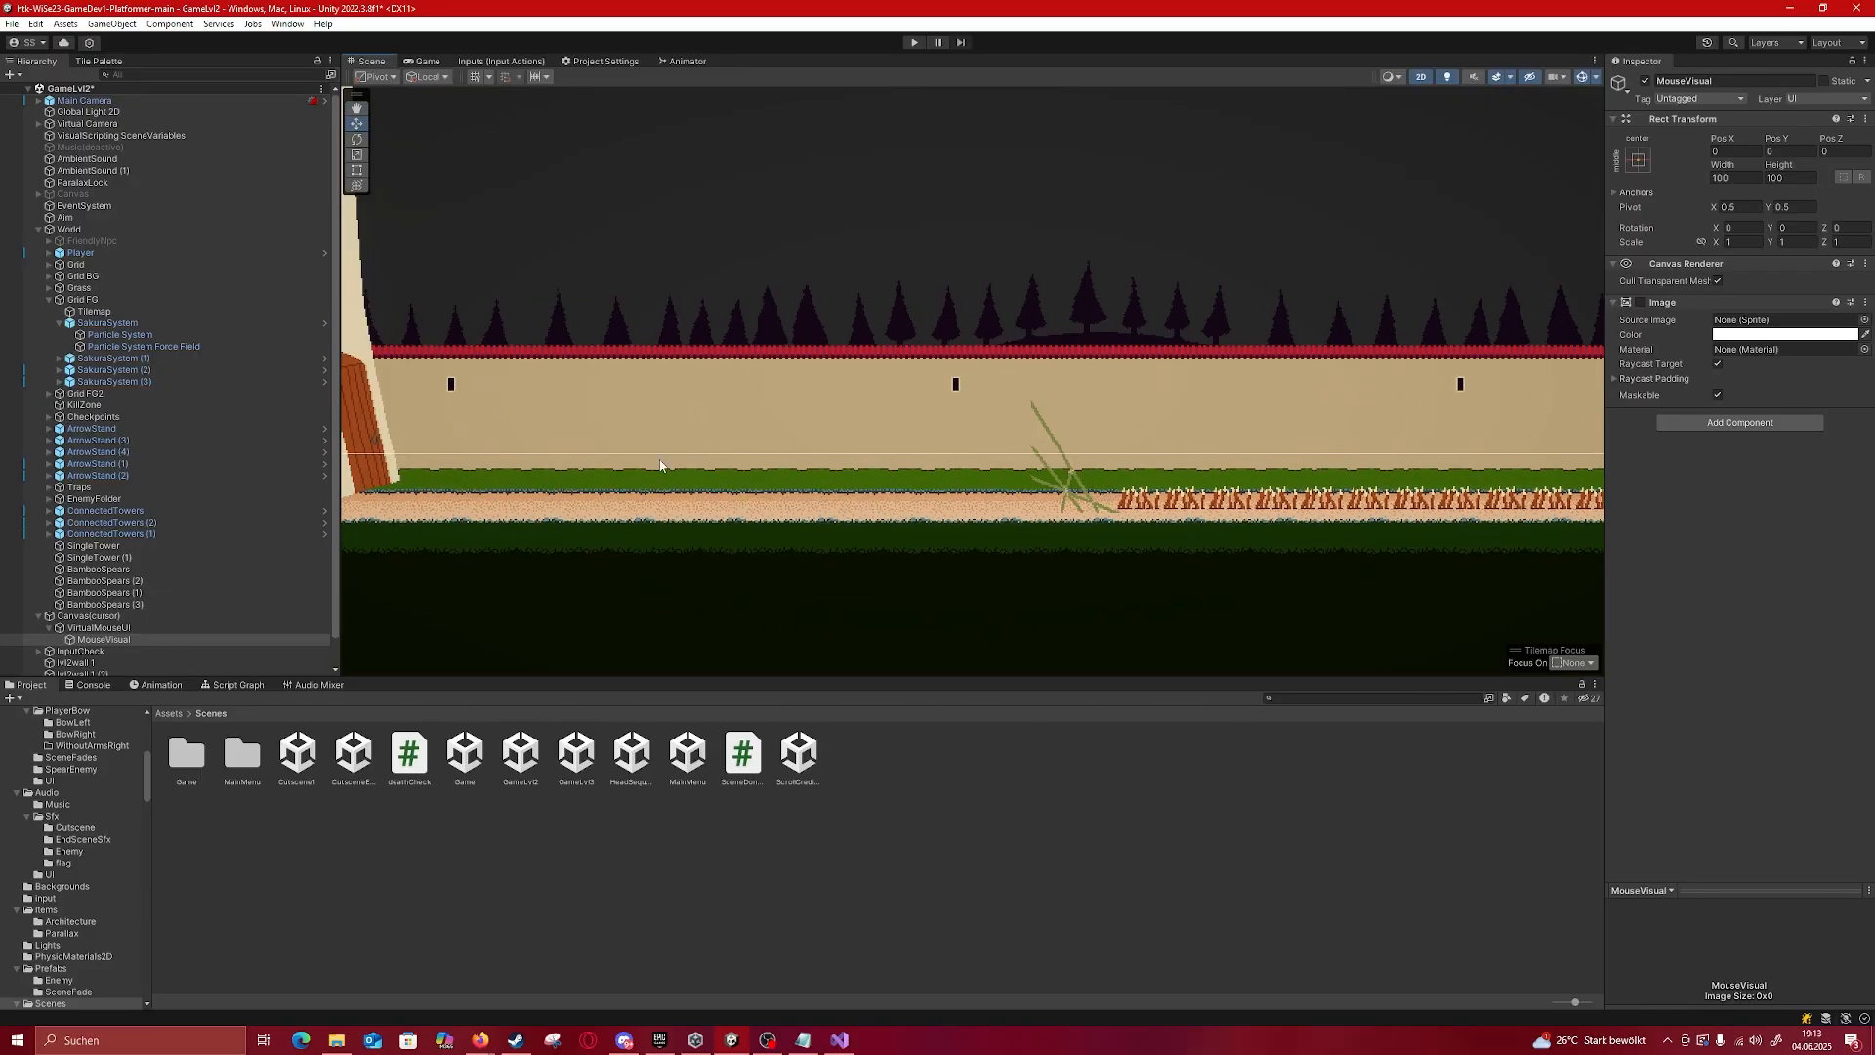
pyautogui.moveTo(849, 460); pyautogui.dragTo(1298, 455, button='middle')
pyautogui.moveTo(769, 446); pyautogui.dragTo(1245, 532, button='middle')
pyautogui.scroll(-8, 1101, 493)
pyautogui.moveTo(1029, 227); pyautogui.dragTo(990, 466, button='middle')
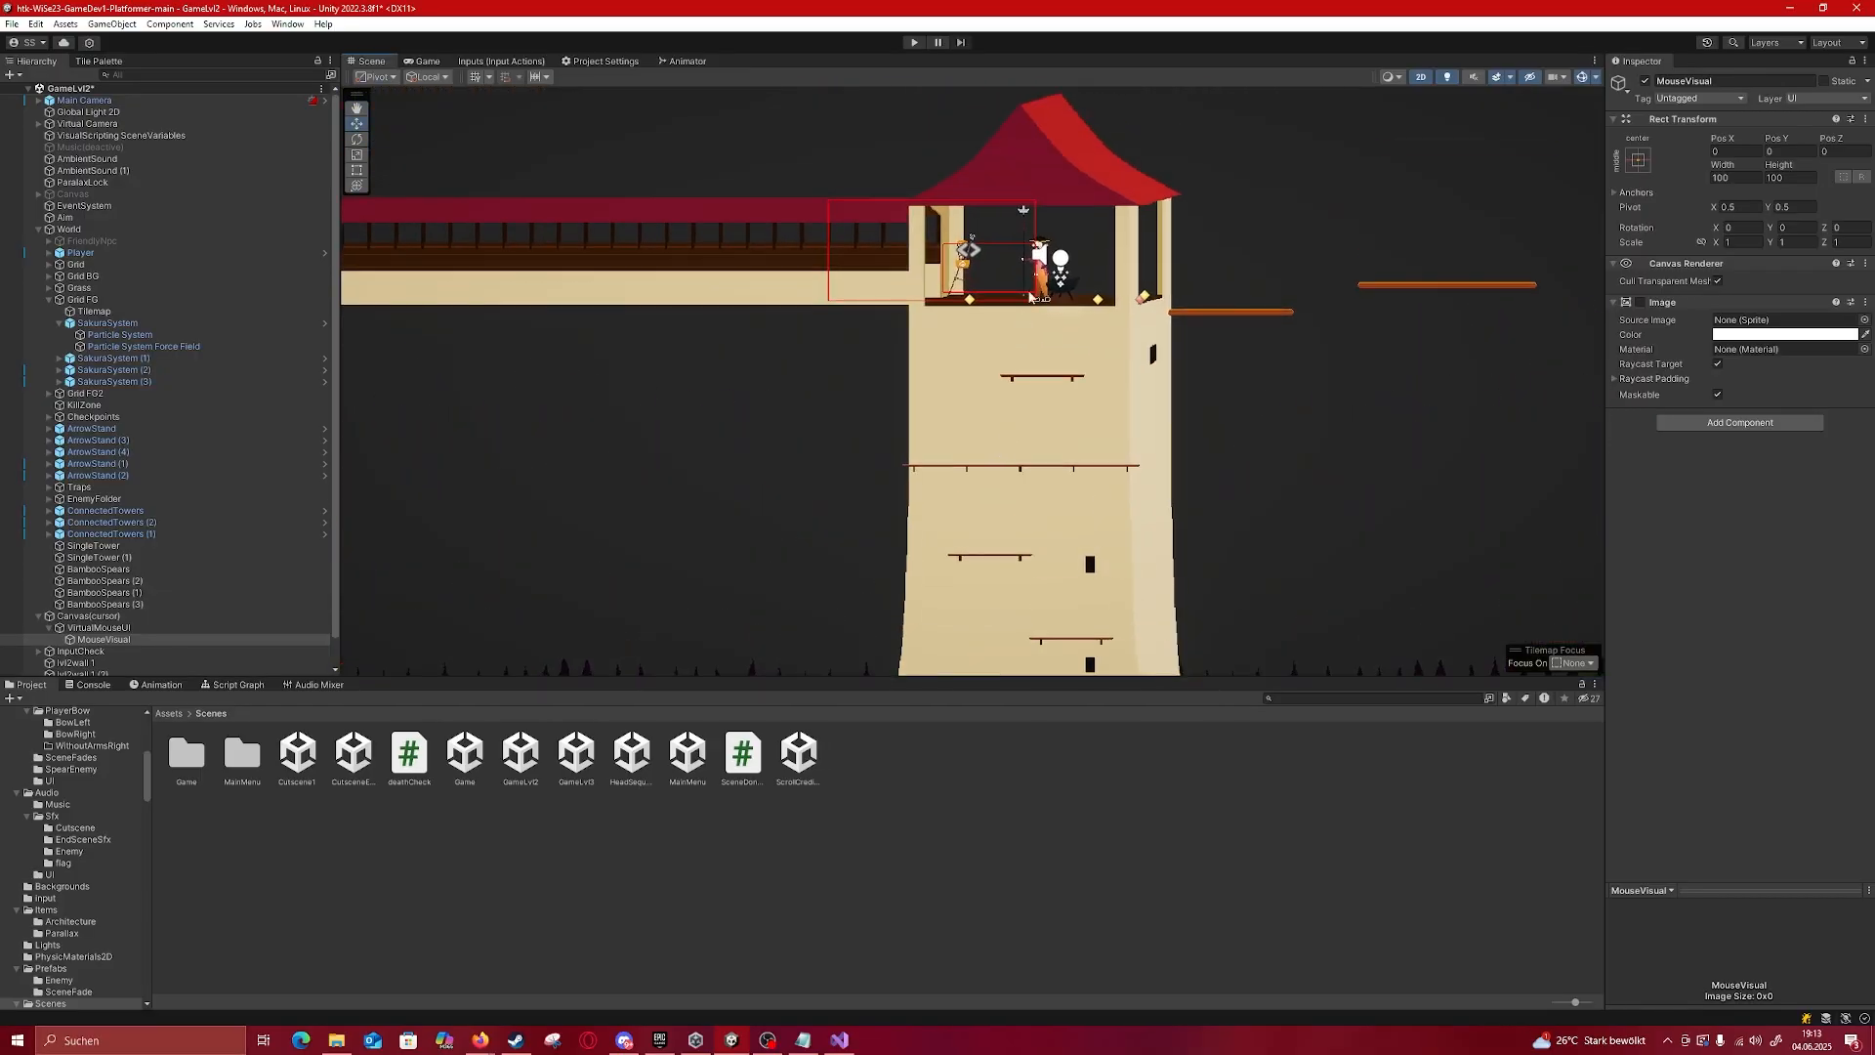
pyautogui.moveTo(1218, 292); pyautogui.dragTo(1180, 298, button='middle')
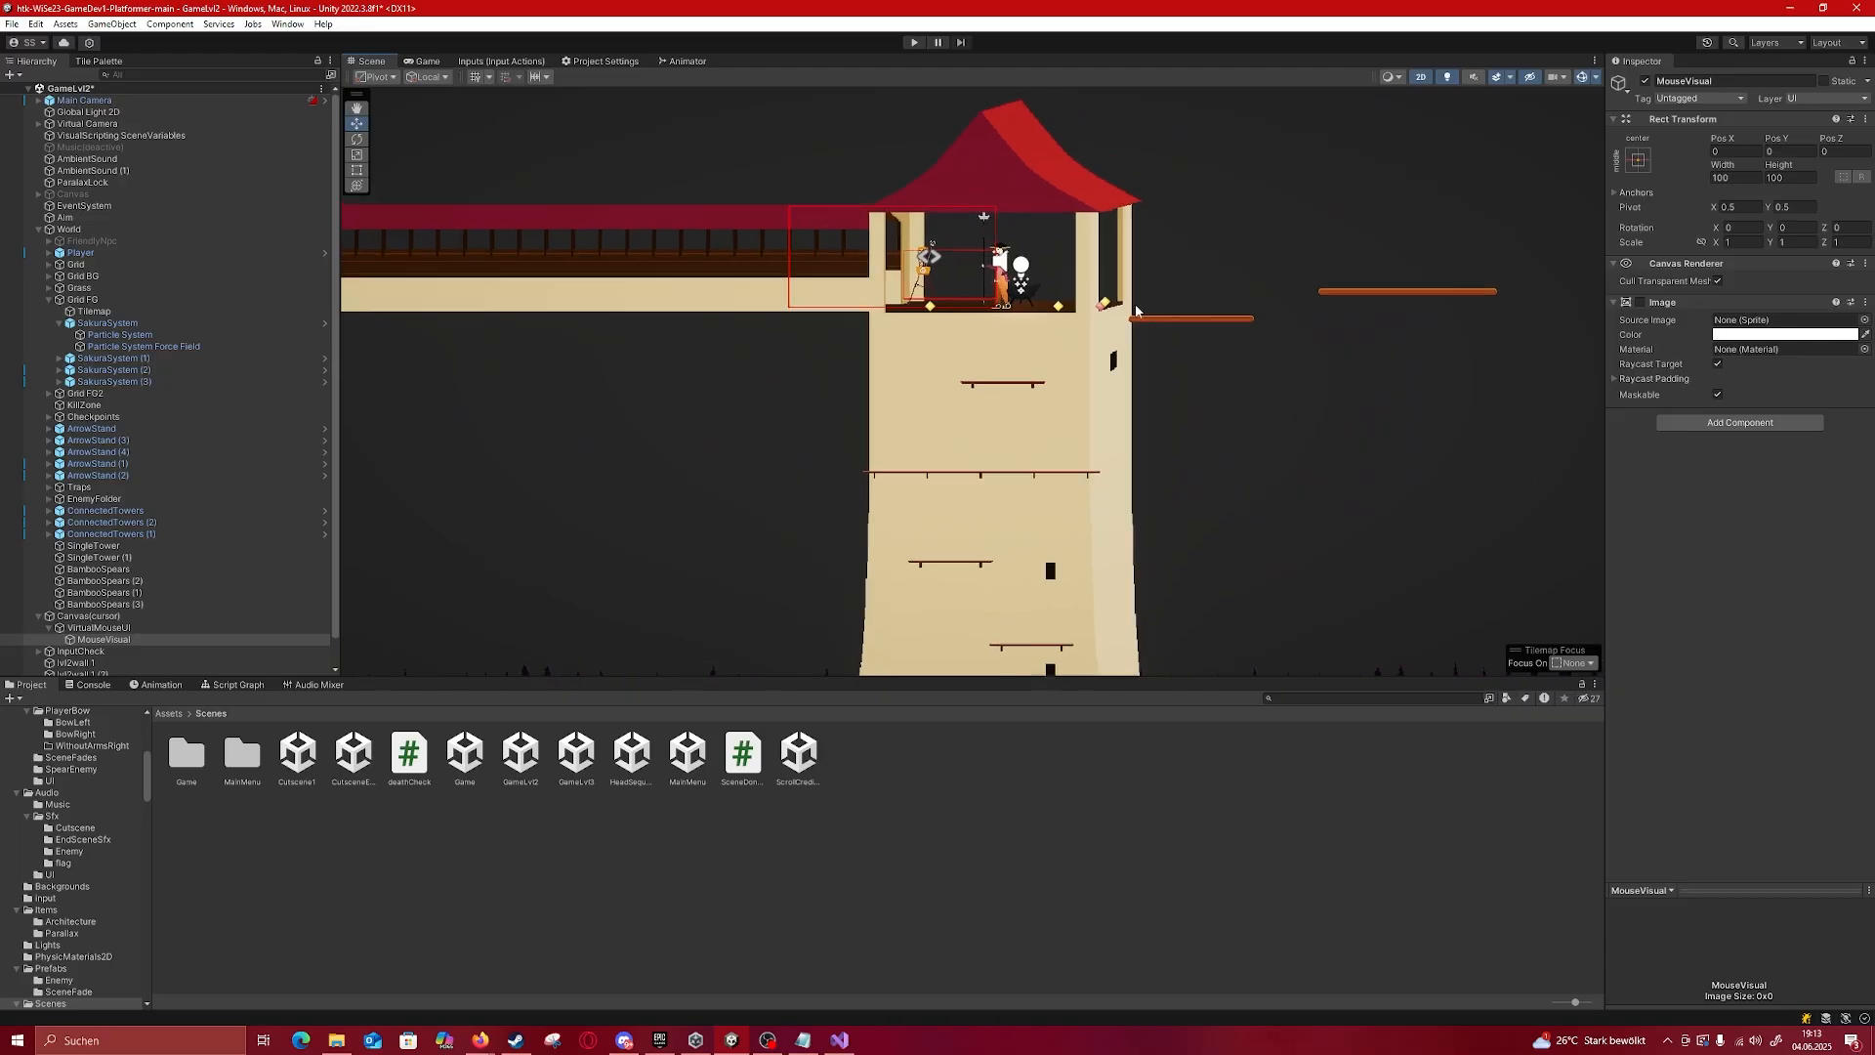
# Step: Examine the floating platforms and the single towers between the first and second pairs of connected towers
pyautogui.scroll(10, 988, 280)
pyautogui.moveTo(1314, 283); pyautogui.dragTo(890, 297, button='middle')
pyautogui.scroll(-5, 1048, 311)
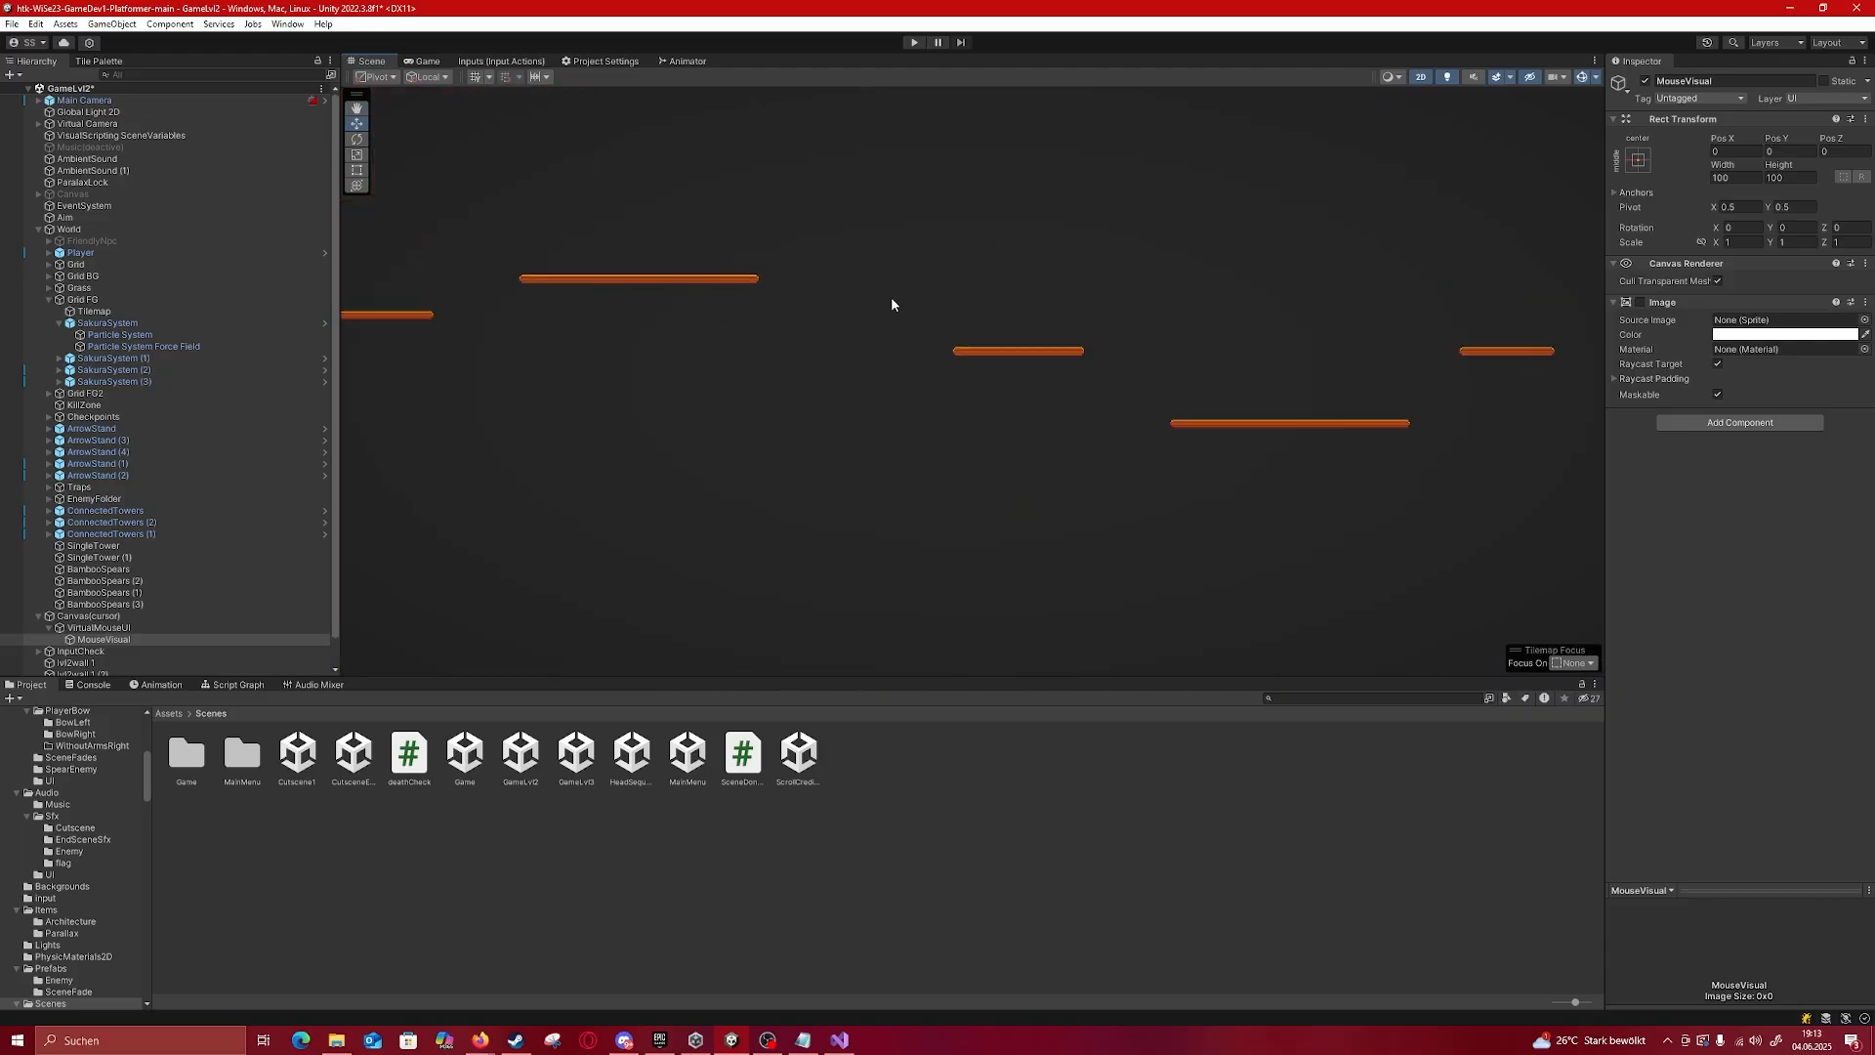
pyautogui.scroll(-12, 1122, 322)
pyautogui.moveTo(1430, 305); pyautogui.dragTo(782, 293, button='middle')
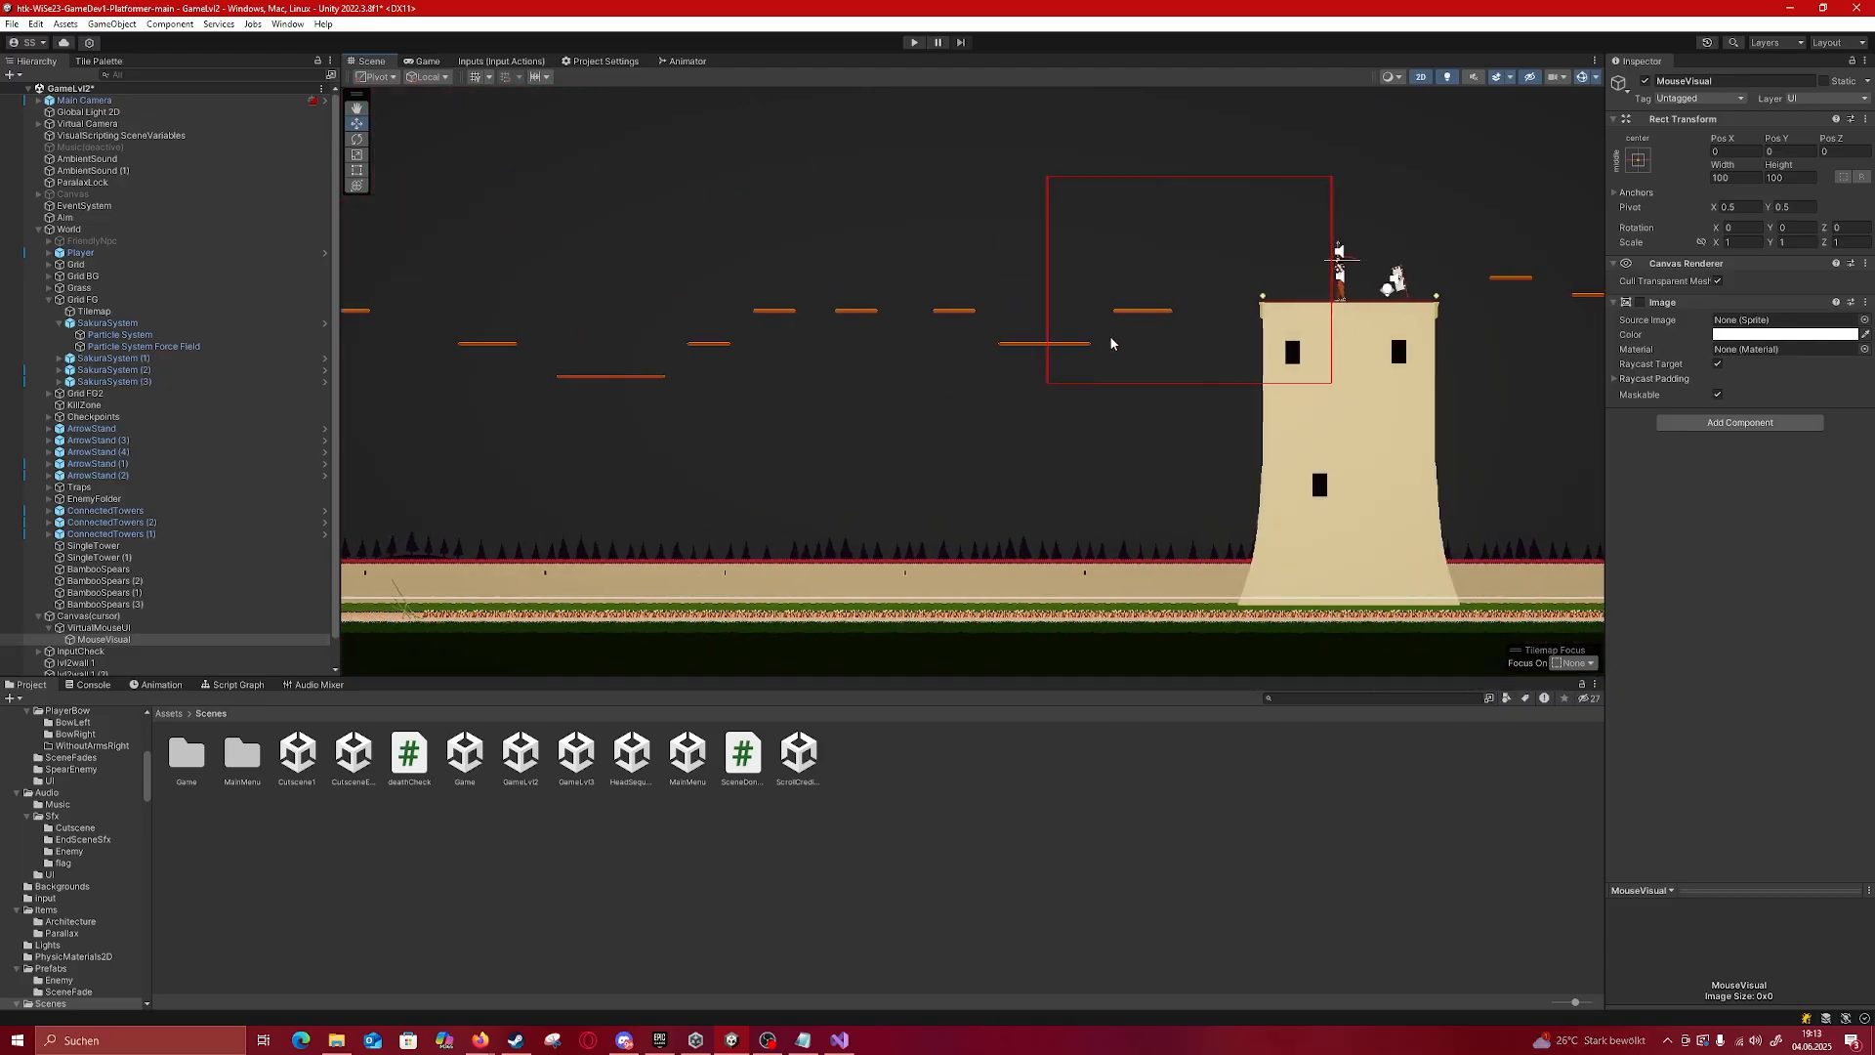
pyautogui.scroll(-3, 1111, 344)
pyautogui.moveTo(1111, 344); pyautogui.dragTo(830, 342, button='middle')
pyautogui.moveTo(1503, 311); pyautogui.dragTo(849, 300, button='middle')
pyautogui.moveTo(1292, 274); pyautogui.dragTo(849, 279, button='middle')
pyautogui.moveTo(1367, 286); pyautogui.dragTo(878, 279, button='middle')
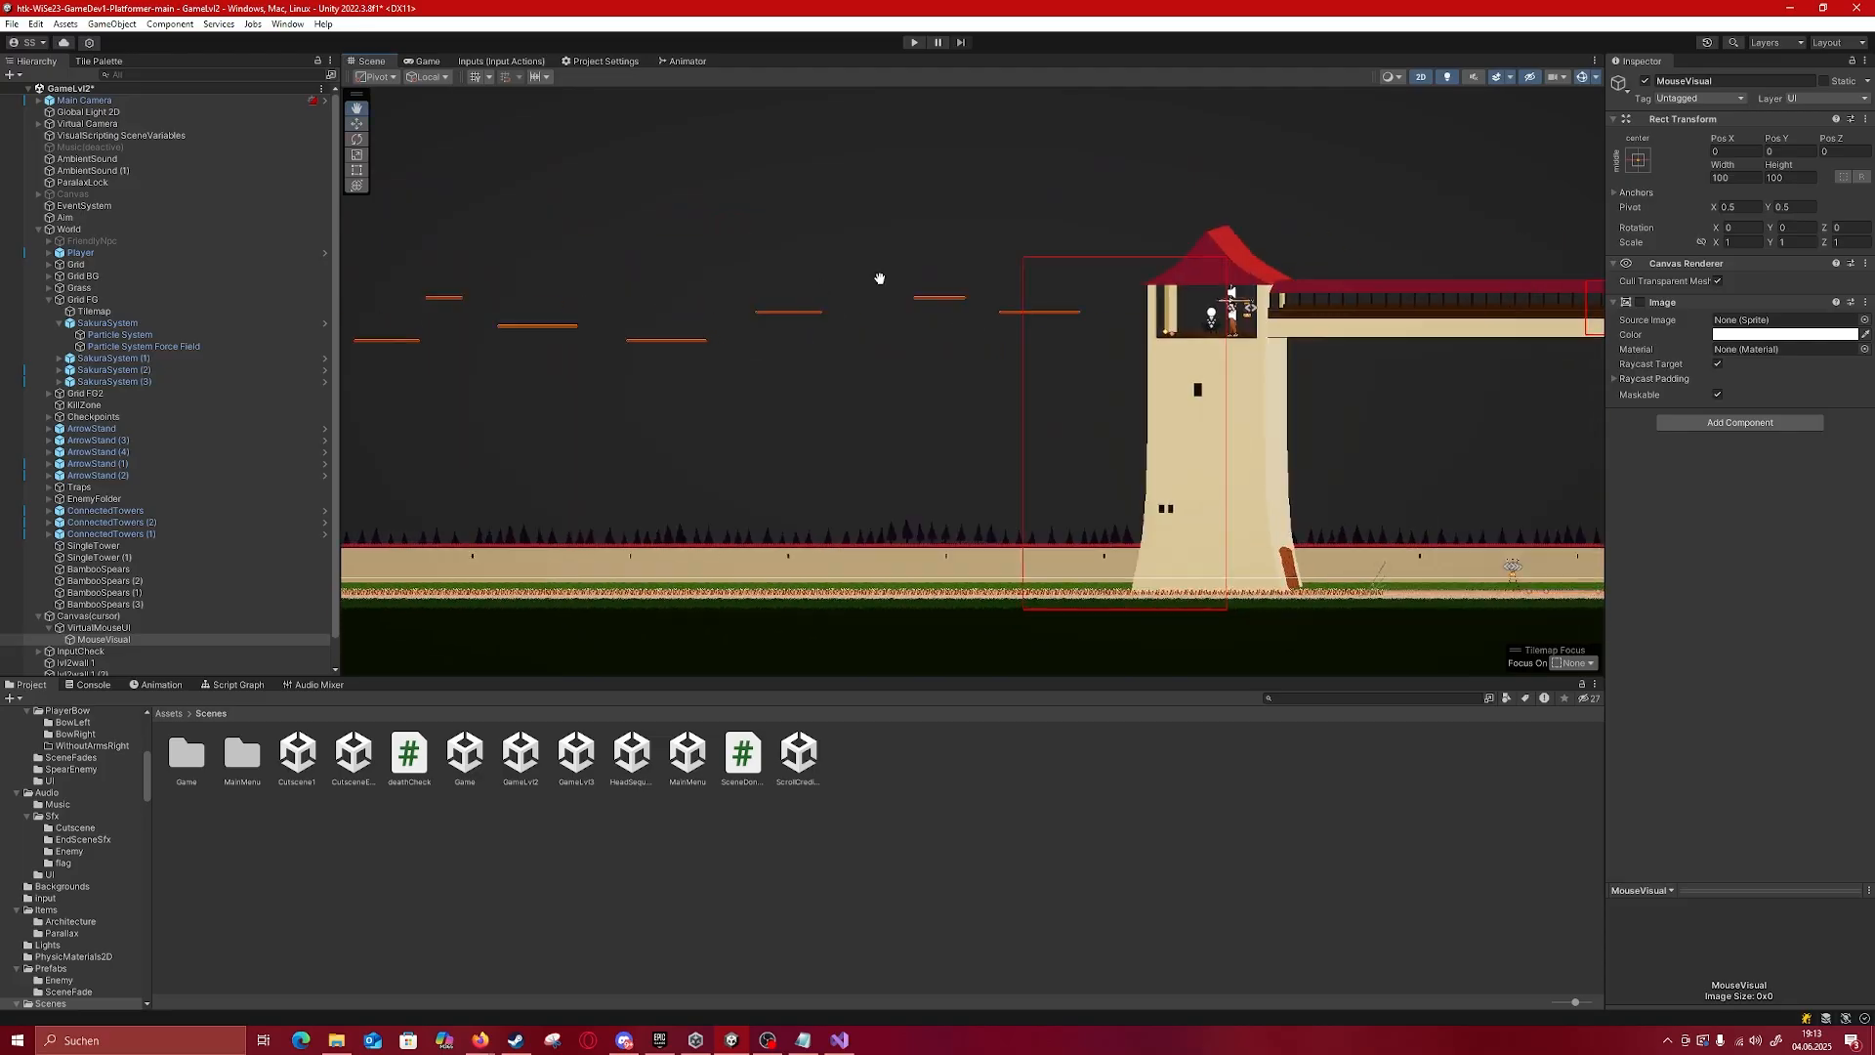
# Step: Examine the remaining towers, patrolling enemies and cherry trees up to the large castle at the end of the second level
pyautogui.moveTo(1528, 277); pyautogui.dragTo(720, 235, button='middle')
pyautogui.scroll(5, 1045, 498)
pyautogui.moveTo(1308, 481); pyautogui.dragTo(460, 377, button='middle')
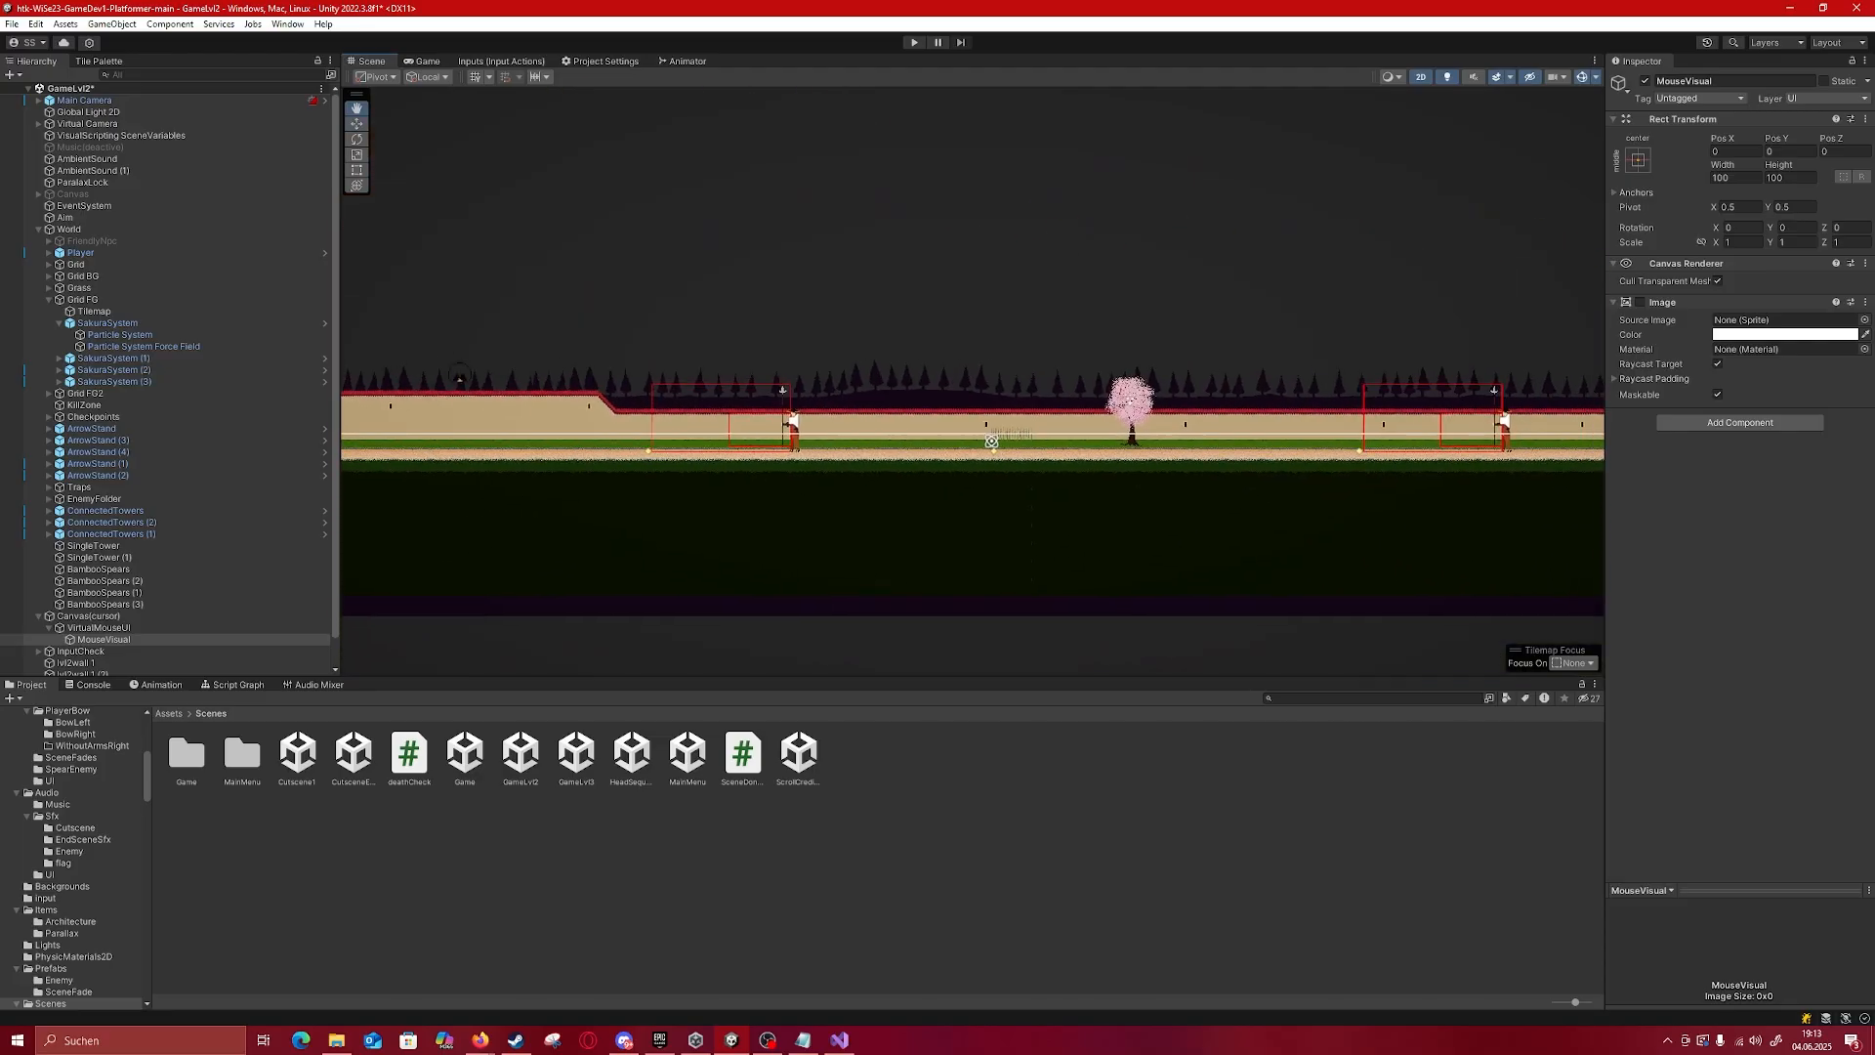
pyautogui.moveTo(1314, 364); pyautogui.dragTo(674, 394, button='middle')
pyautogui.moveTo(1386, 373); pyautogui.dragTo(684, 378, button='middle')
pyautogui.moveTo(1562, 387); pyautogui.dragTo(849, 416, button='middle')
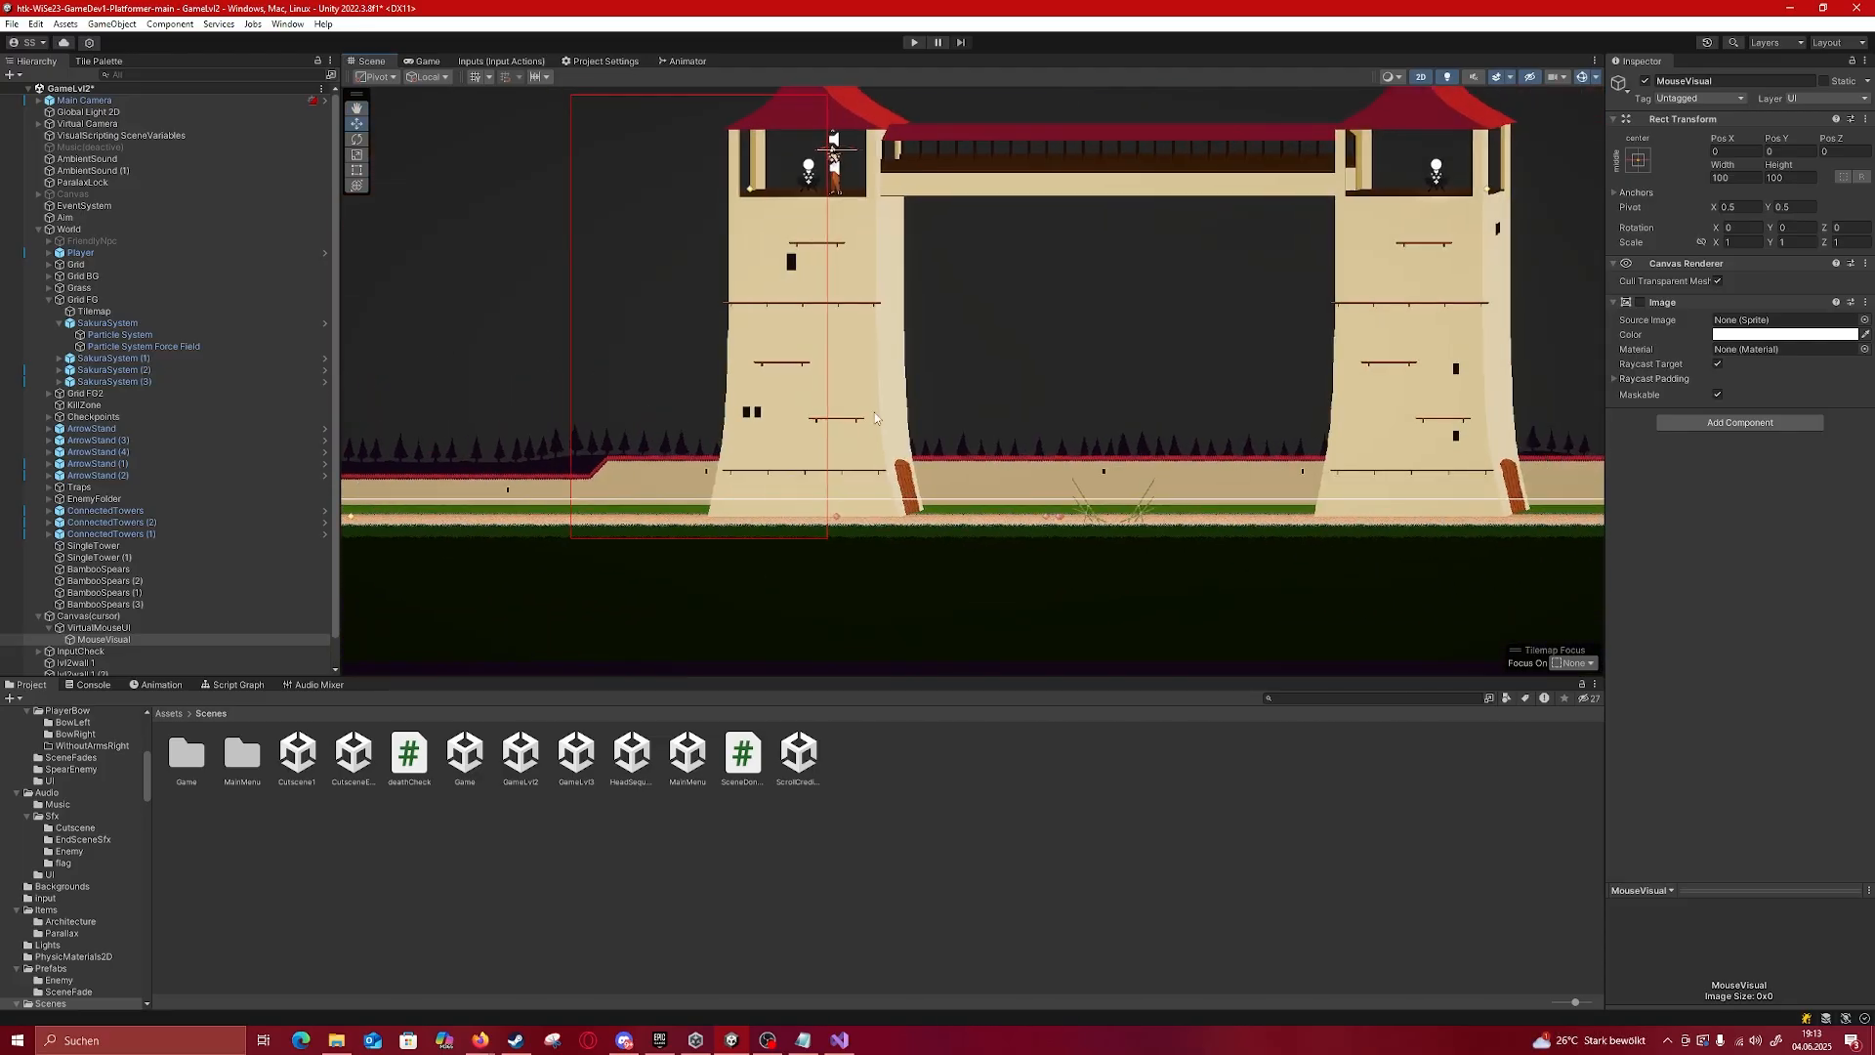
pyautogui.scroll(-5, 875, 418)
pyautogui.moveTo(1465, 415); pyautogui.dragTo(810, 396, button='middle')
pyautogui.moveTo(1337, 428); pyautogui.dragTo(693, 418, button='middle')
pyautogui.moveTo(1494, 381); pyautogui.dragTo(956, 352, button='middle')
pyautogui.scroll(6, 1242, 333)
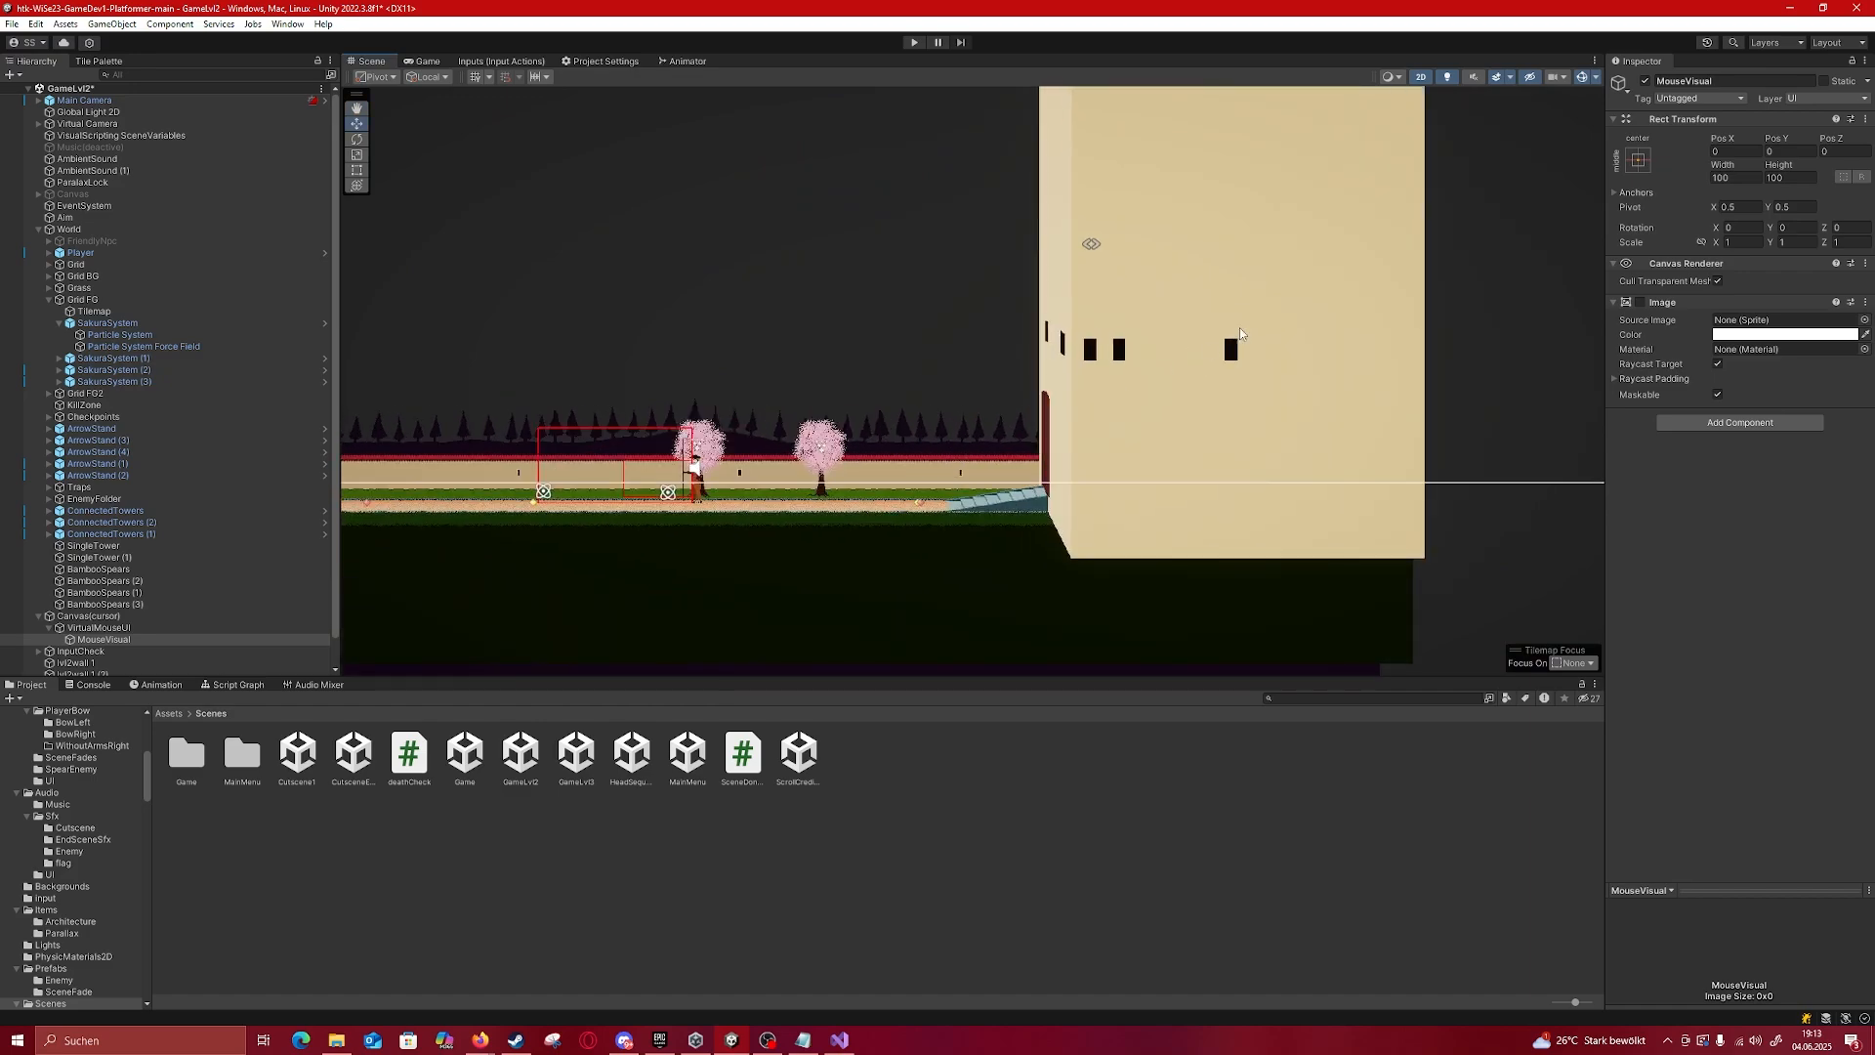
pyautogui.scroll(4, 1074, 439)
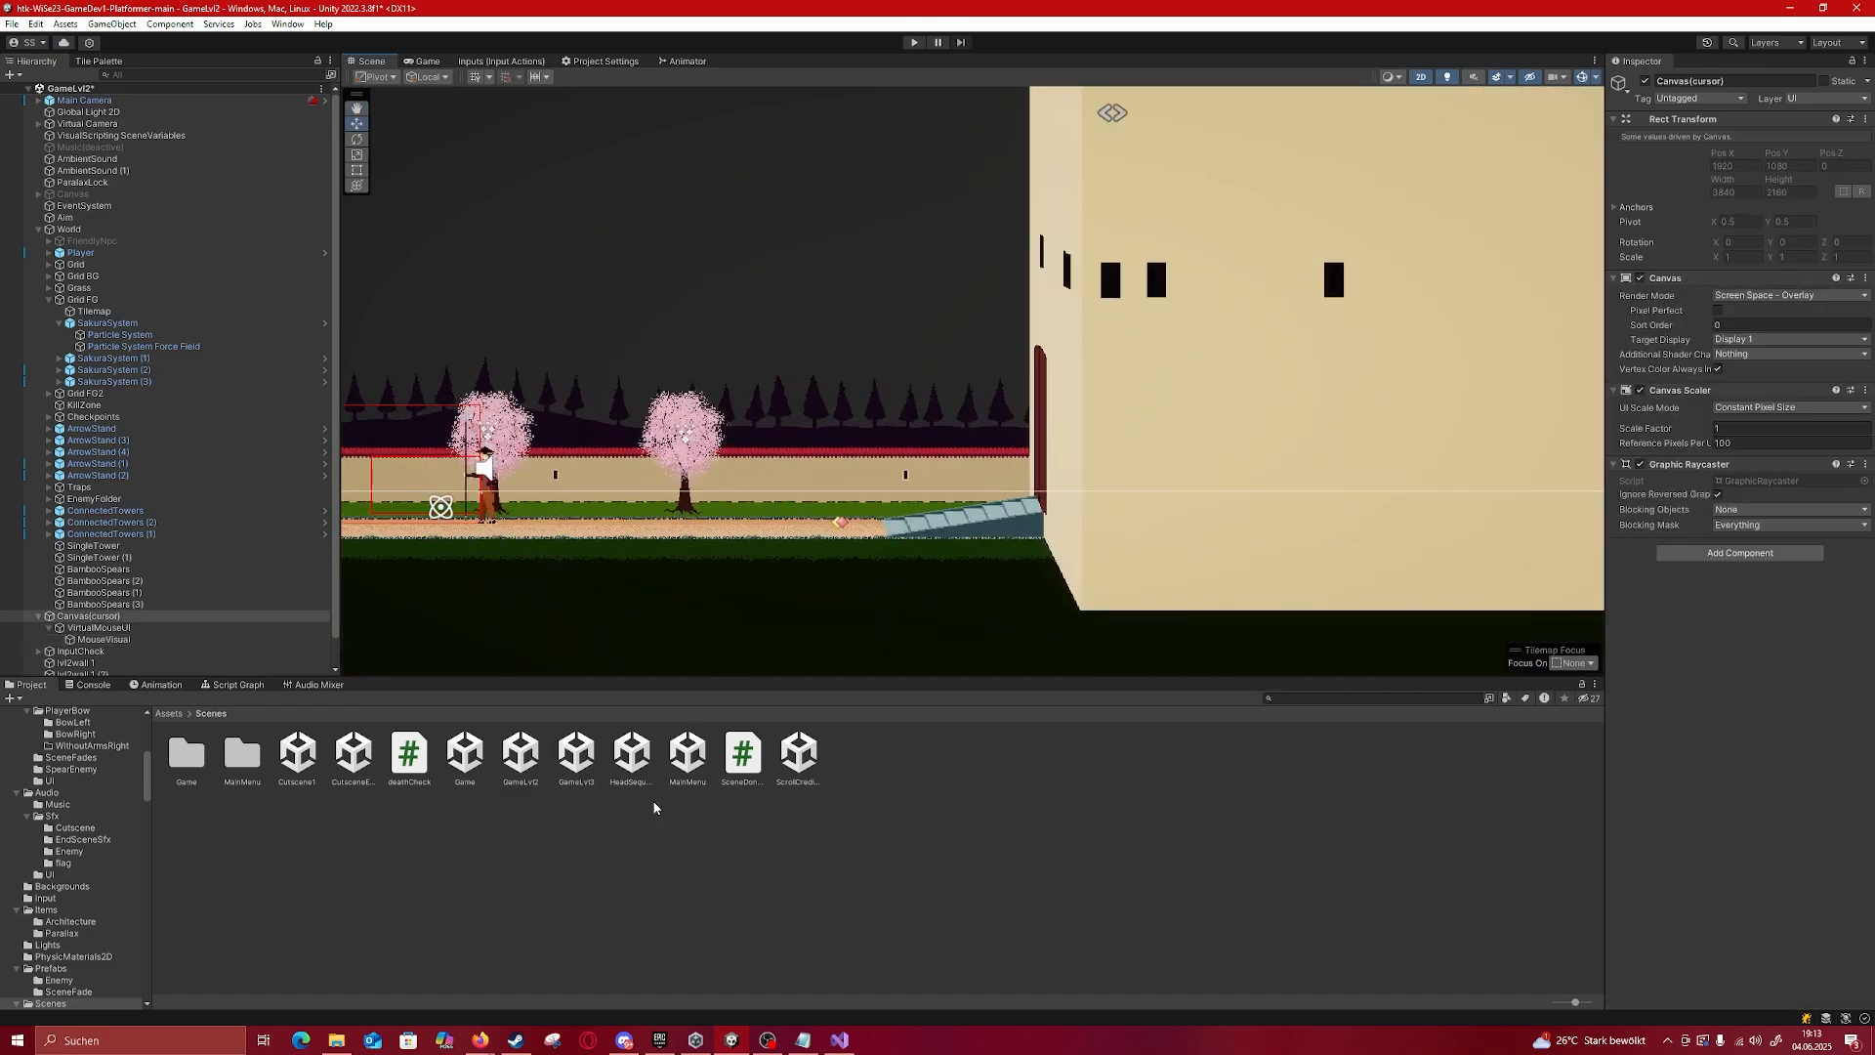
# Step: Open the GameLvl3 scene from the Scenes folder without saving the changes to the GameLvl2 scene
pyautogui.click(611, 866)
pyautogui.doubleClick(578, 754)
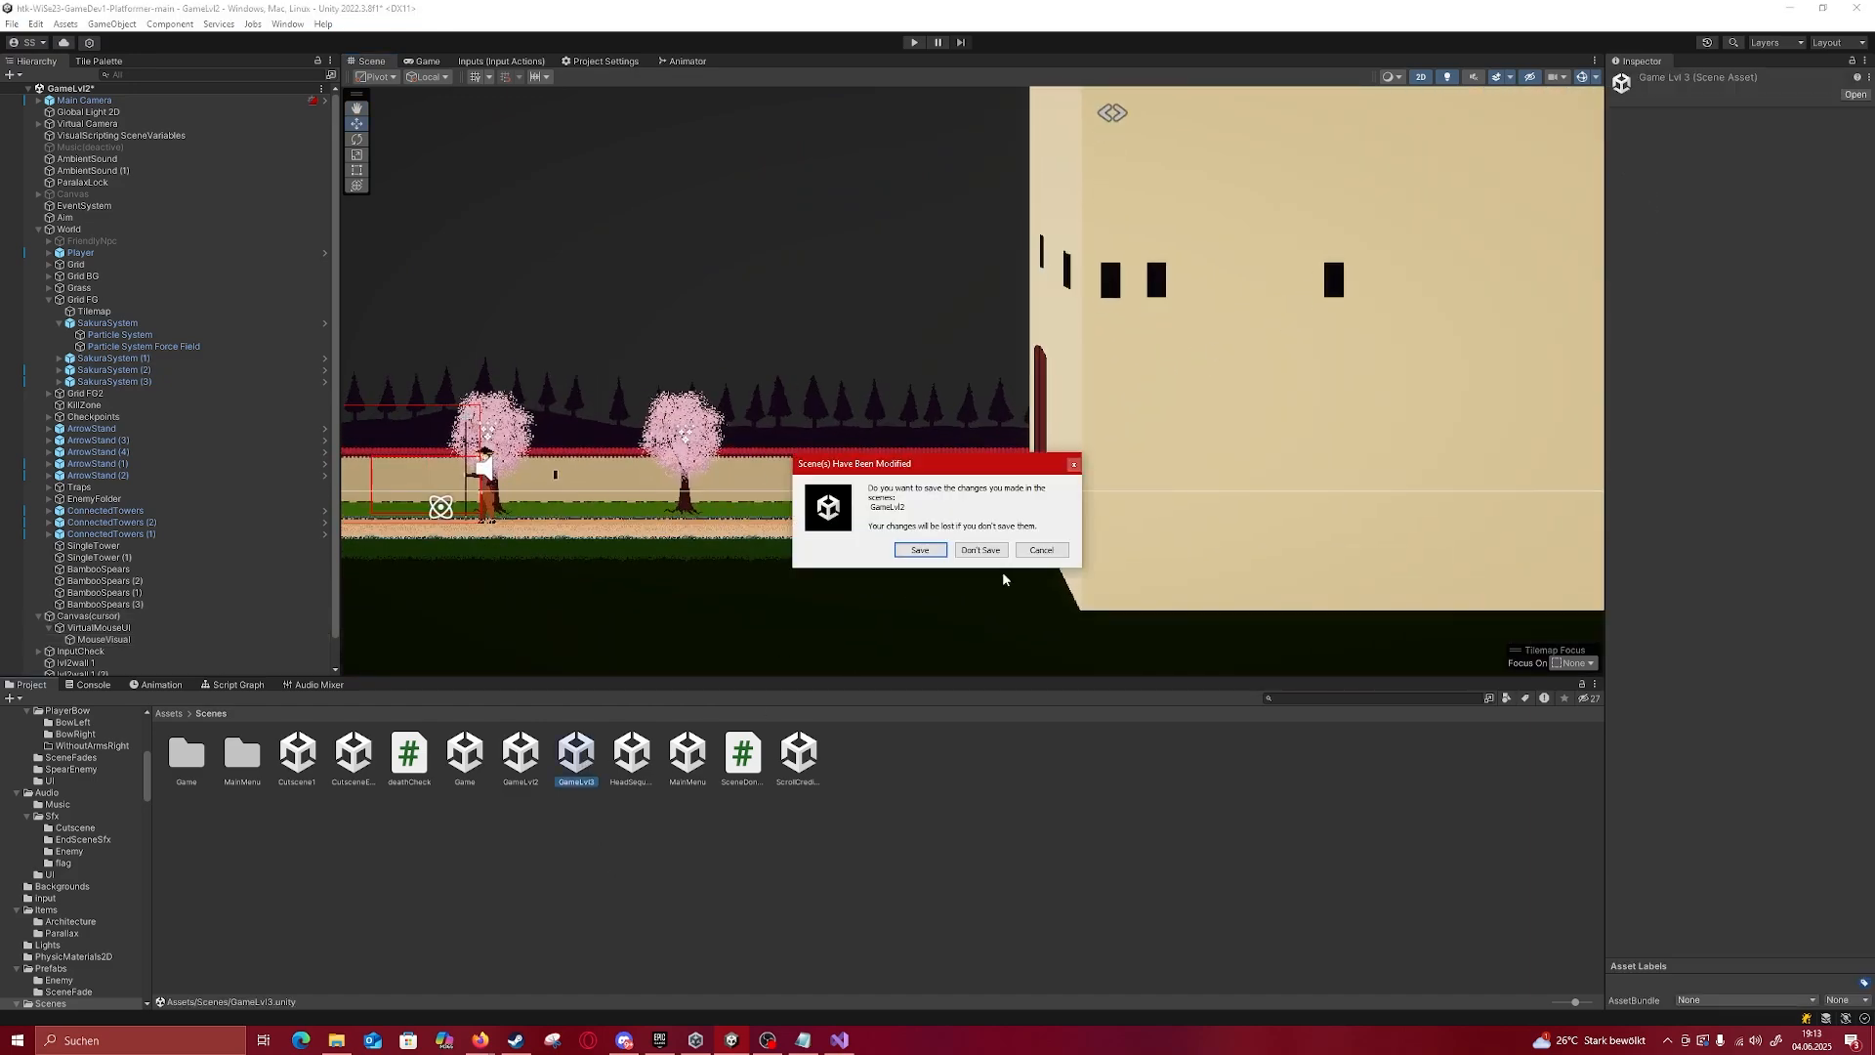
pyautogui.click(987, 553)
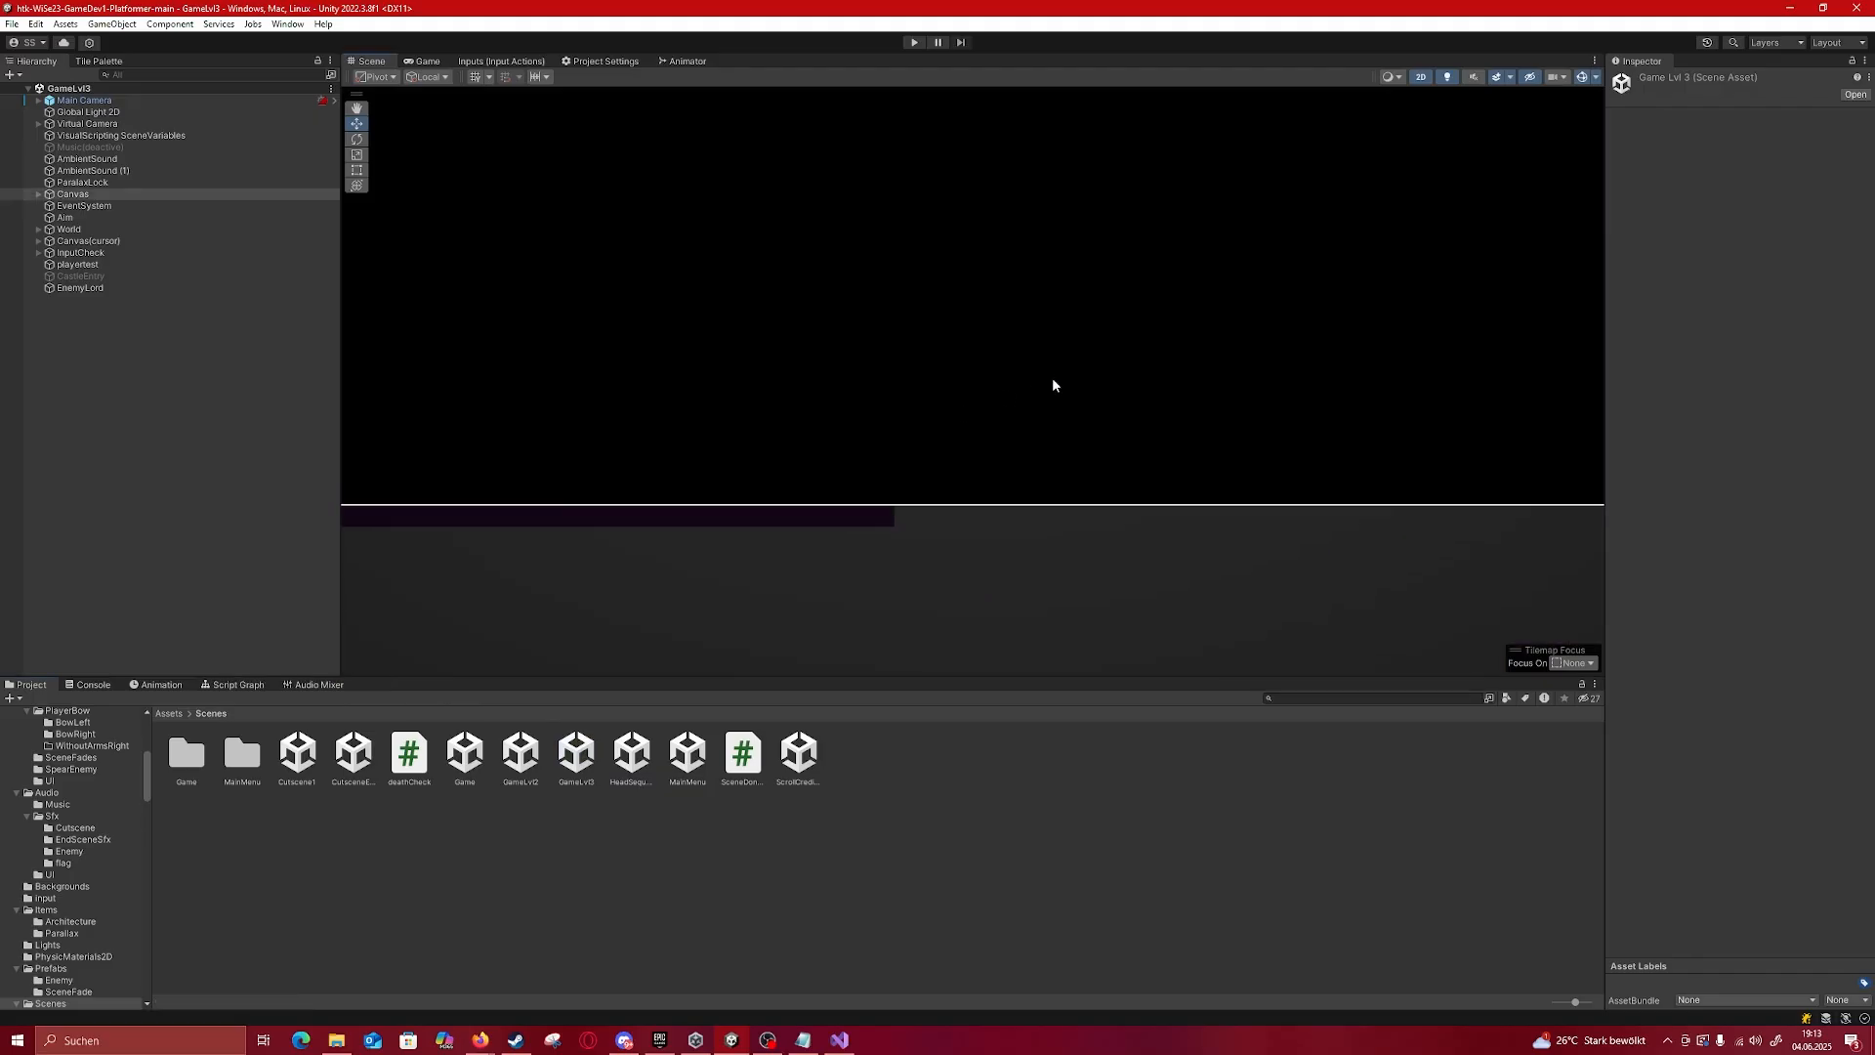
# Step: Deactivate the Canvas object in the GameLvl3 scene
pyautogui.click(78, 195)
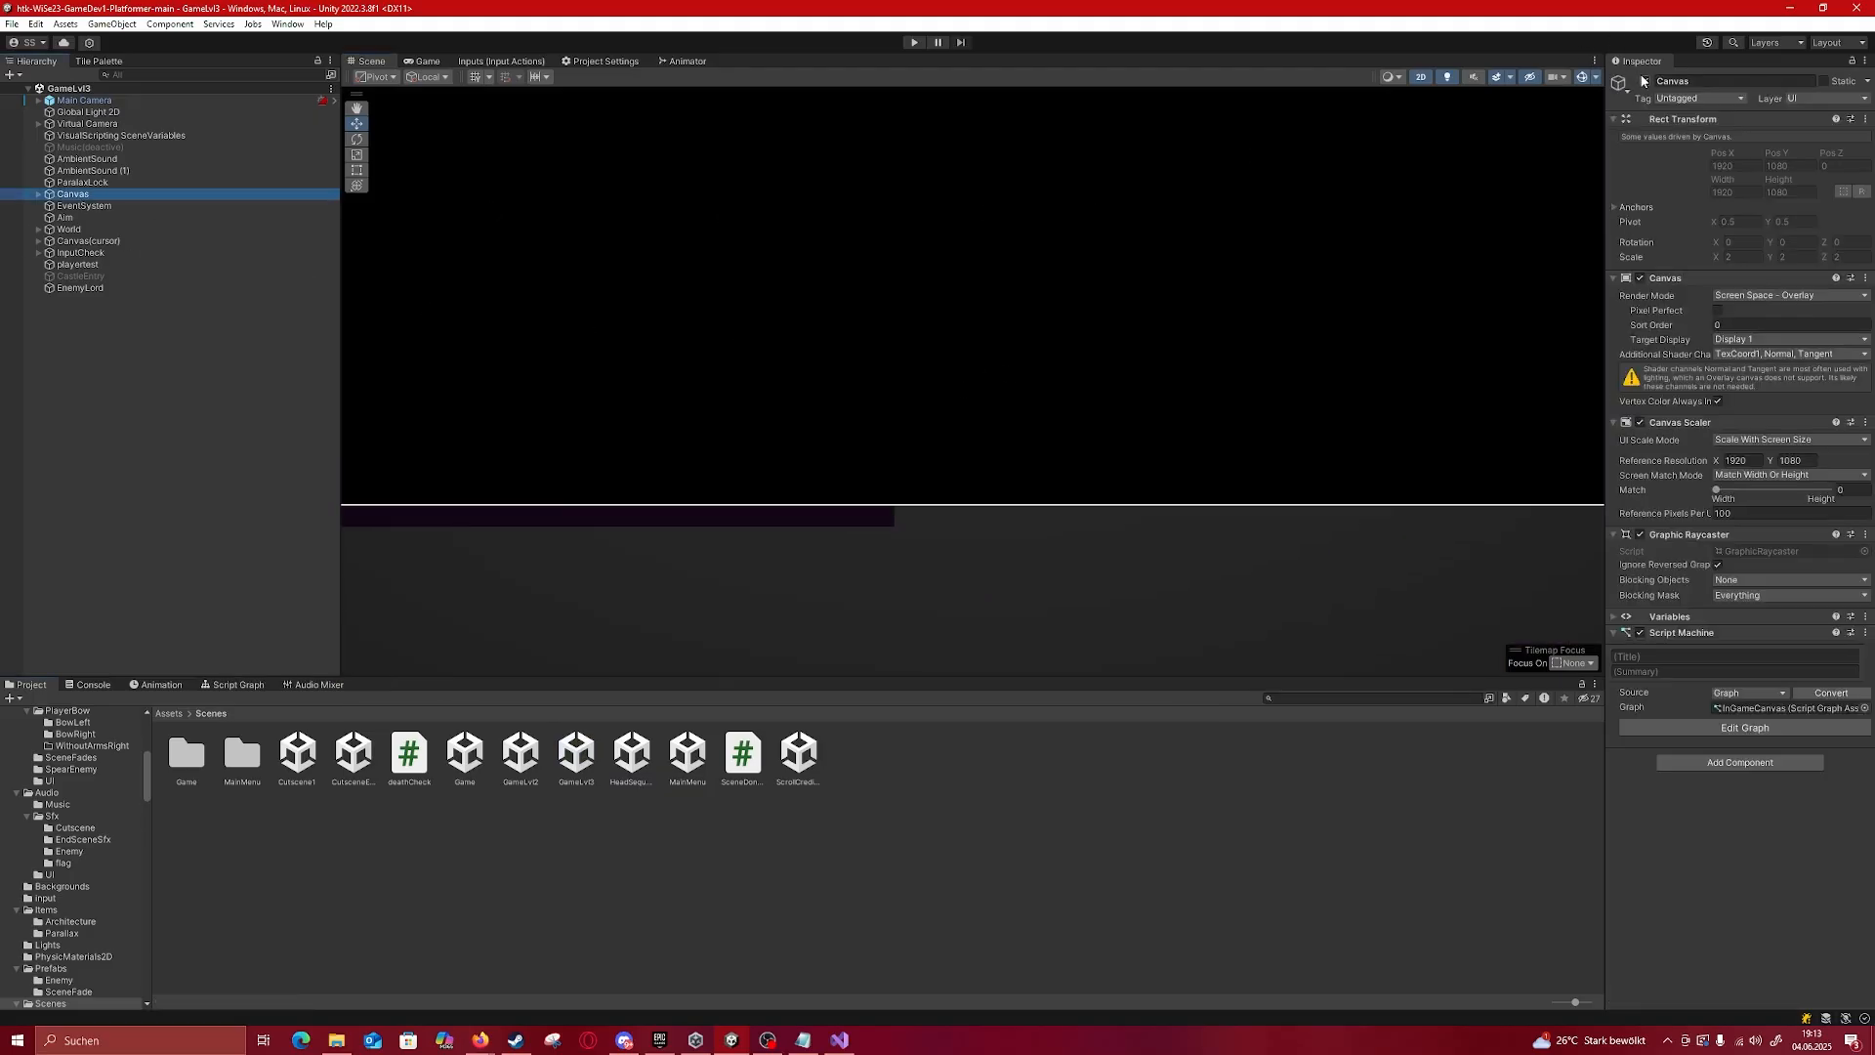
pyautogui.click(1644, 81)
pyautogui.scroll(3, 793, 400)
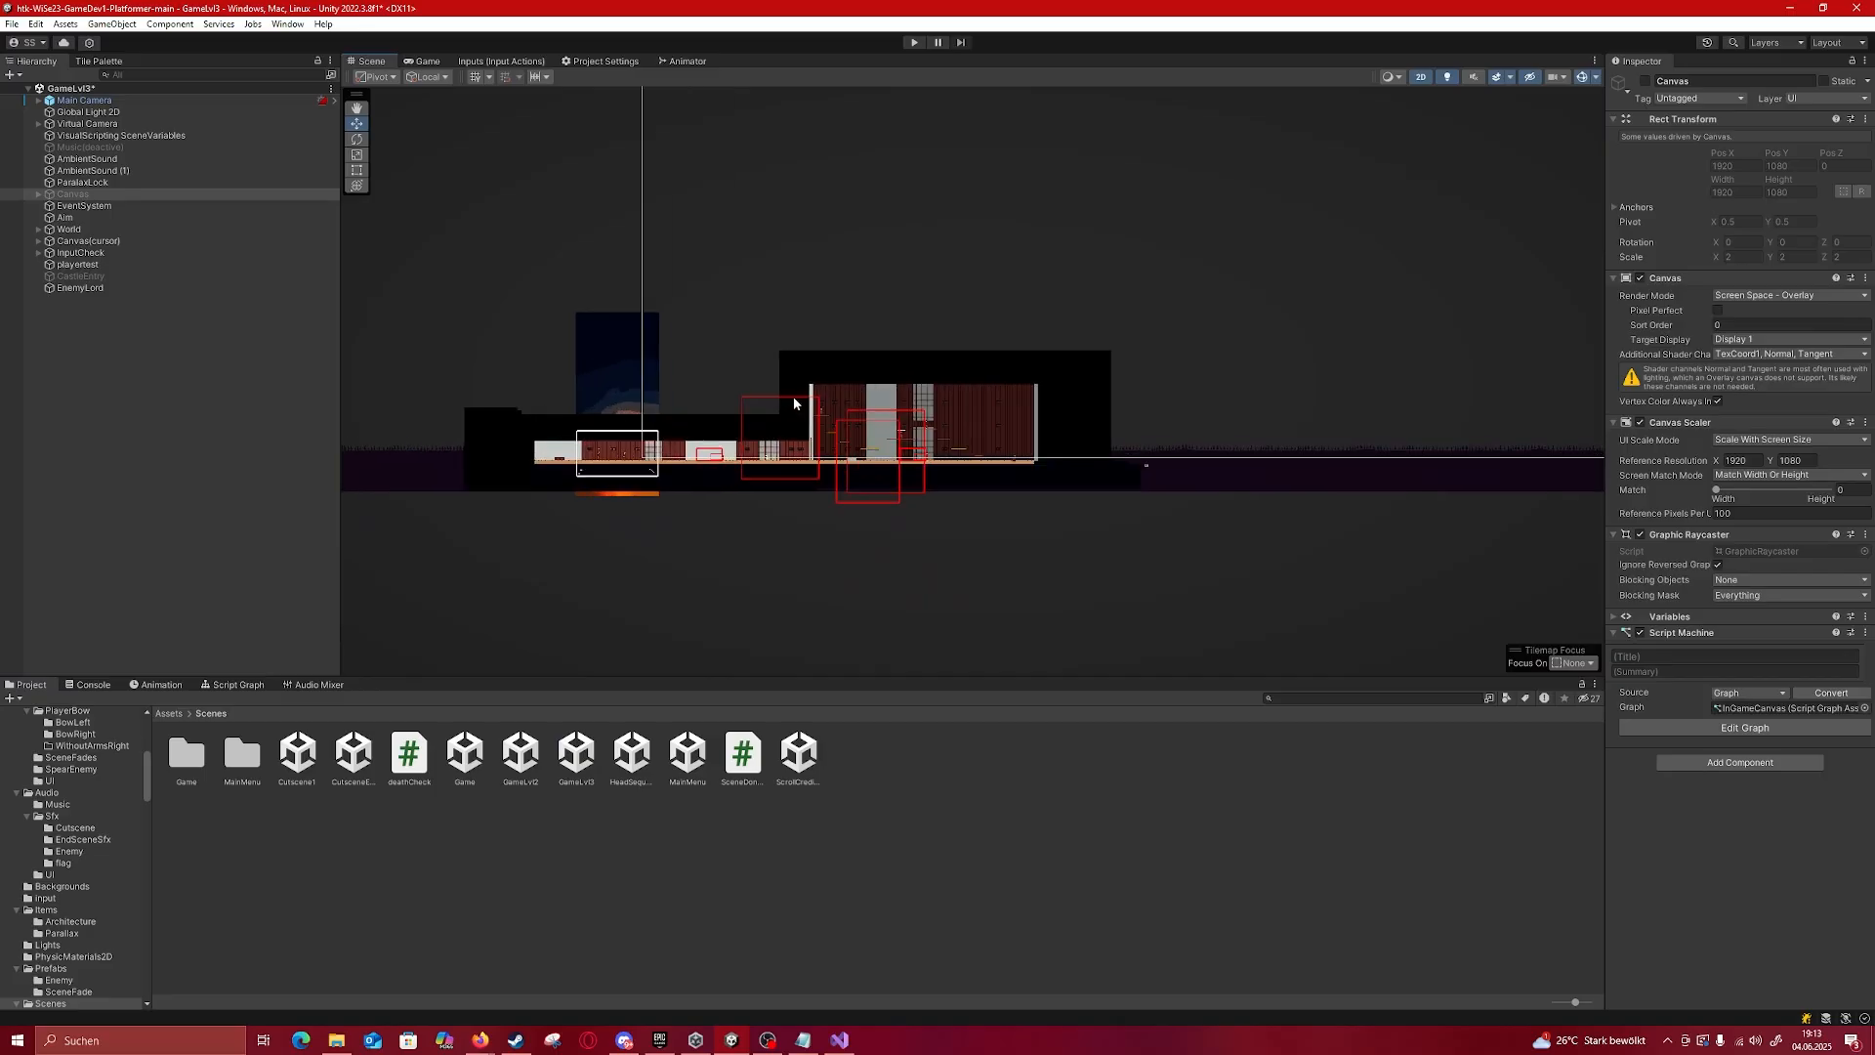
# Step: Examine the third level's starting corridor, including the player, the wall windows, the arrow stand and the large lattice window
pyautogui.scroll(10, 793, 402)
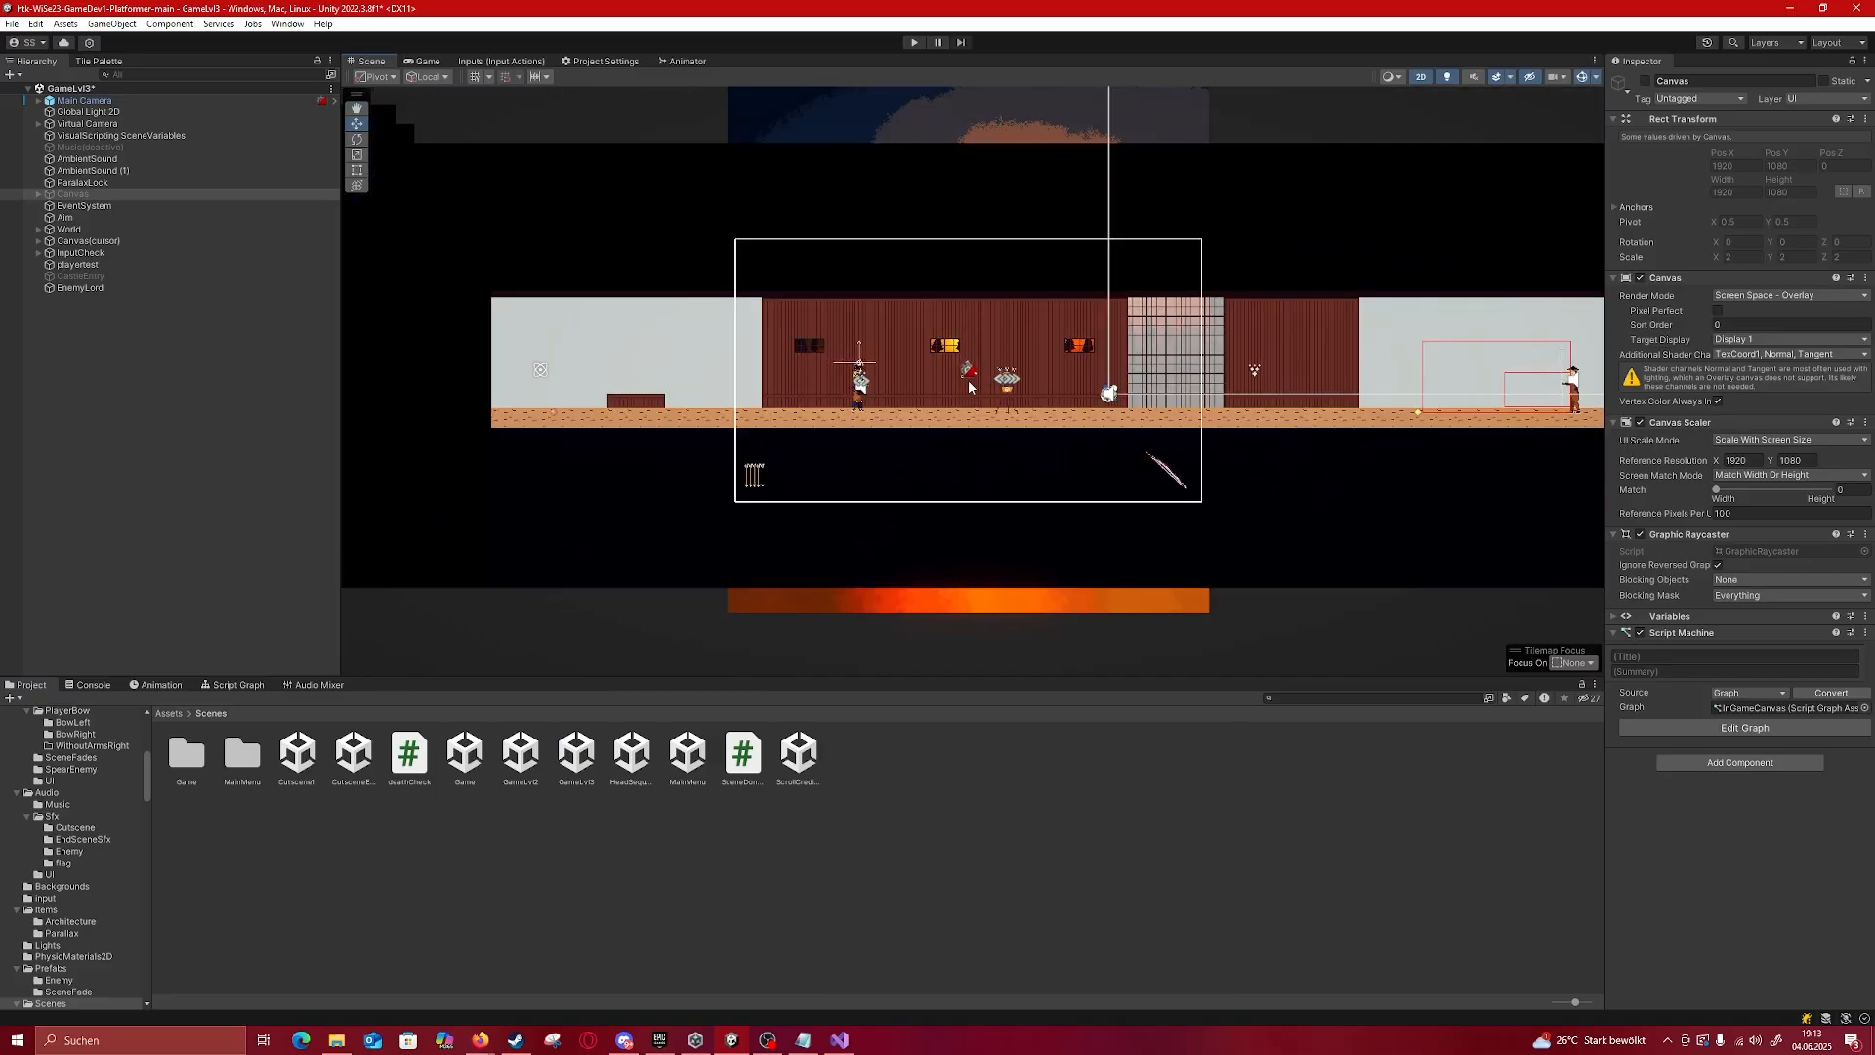
pyautogui.scroll(5, 878, 364)
pyautogui.click(865, 296)
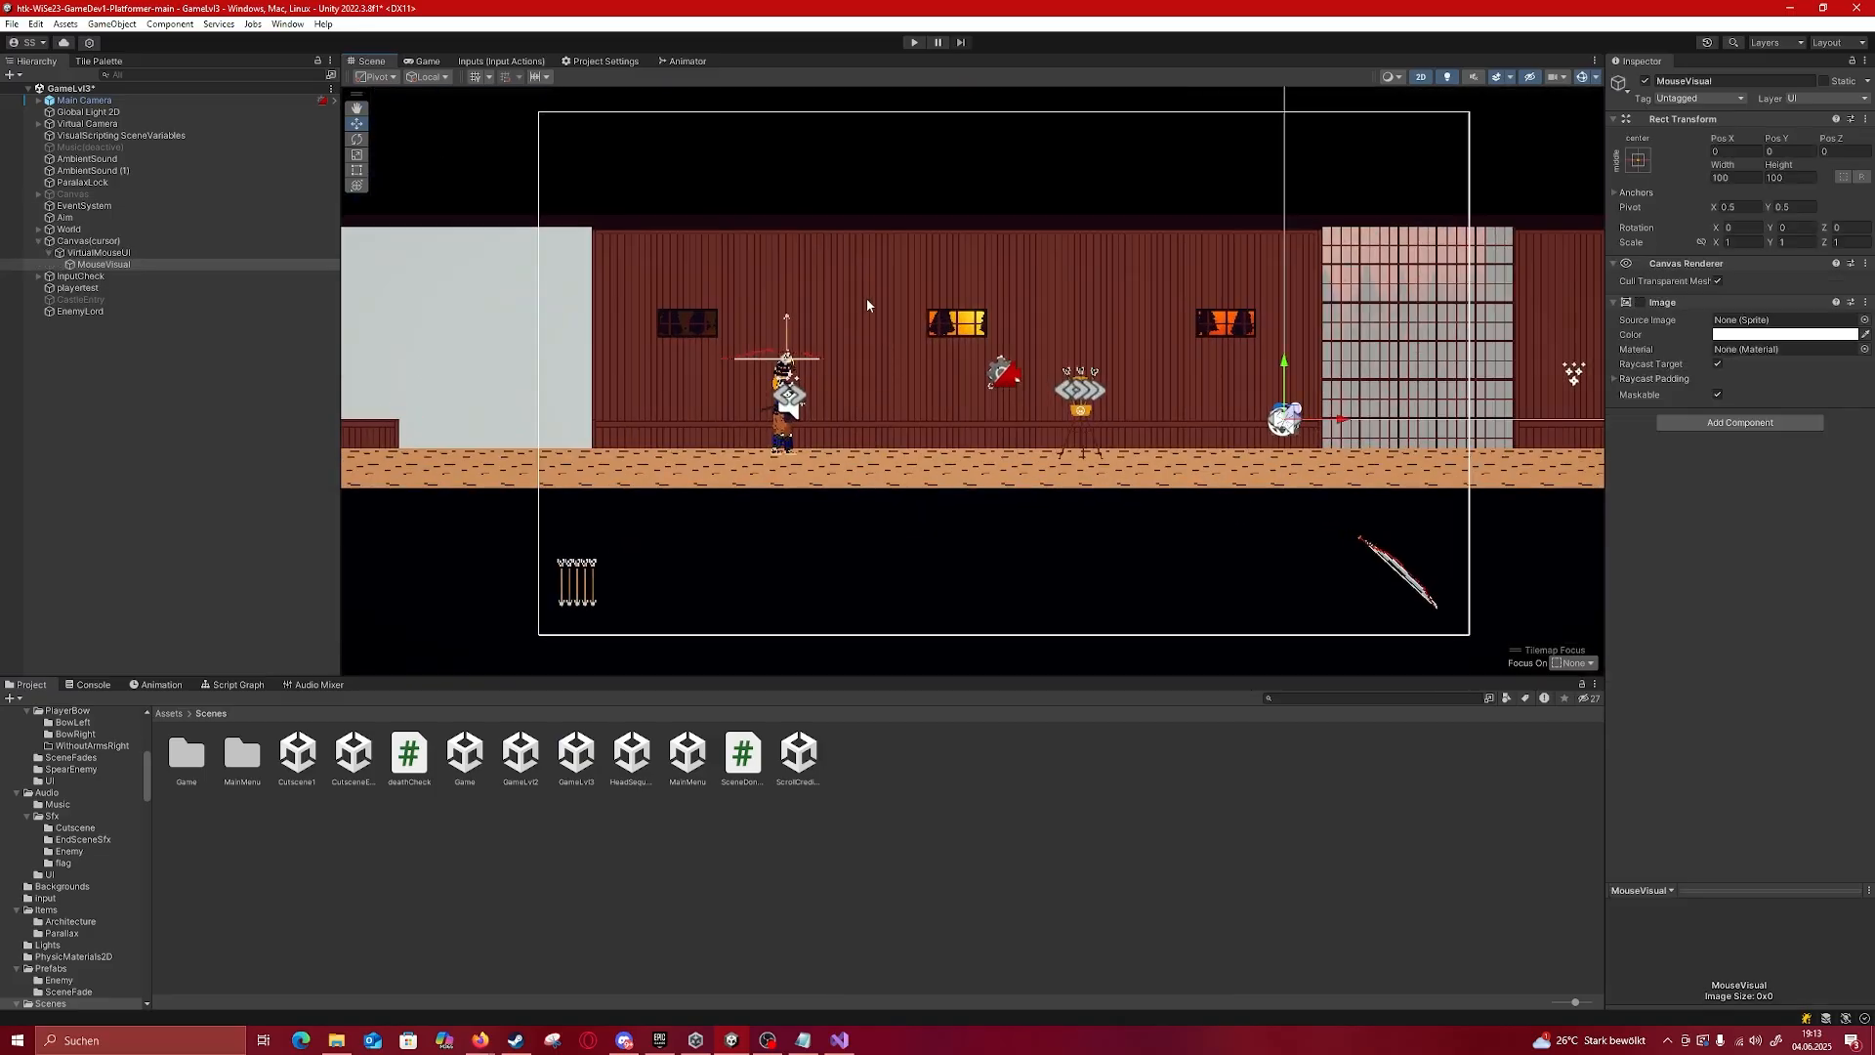
pyautogui.scroll(-2, 961, 410)
pyautogui.moveTo(929, 411); pyautogui.dragTo(1238, 391, button='middle')
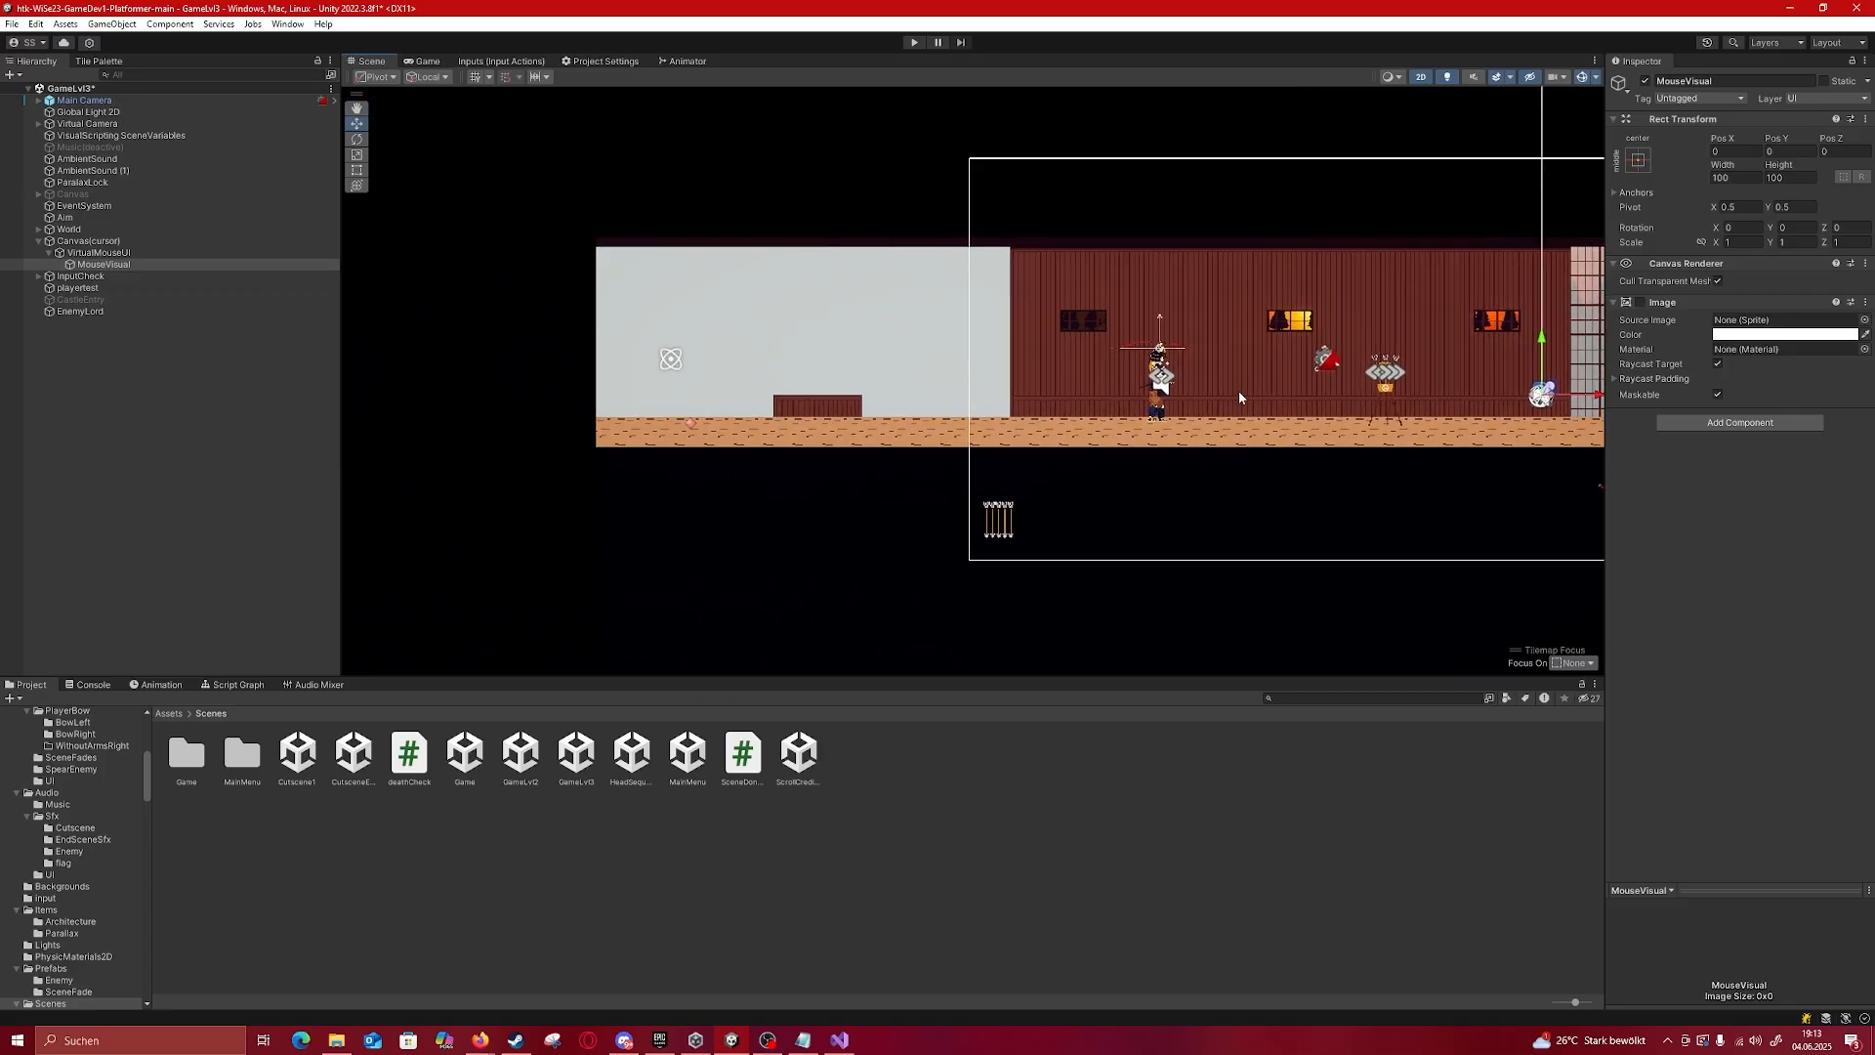
pyautogui.scroll(3, 1316, 371)
pyautogui.moveTo(1356, 371); pyautogui.dragTo(547, 388, button='middle')
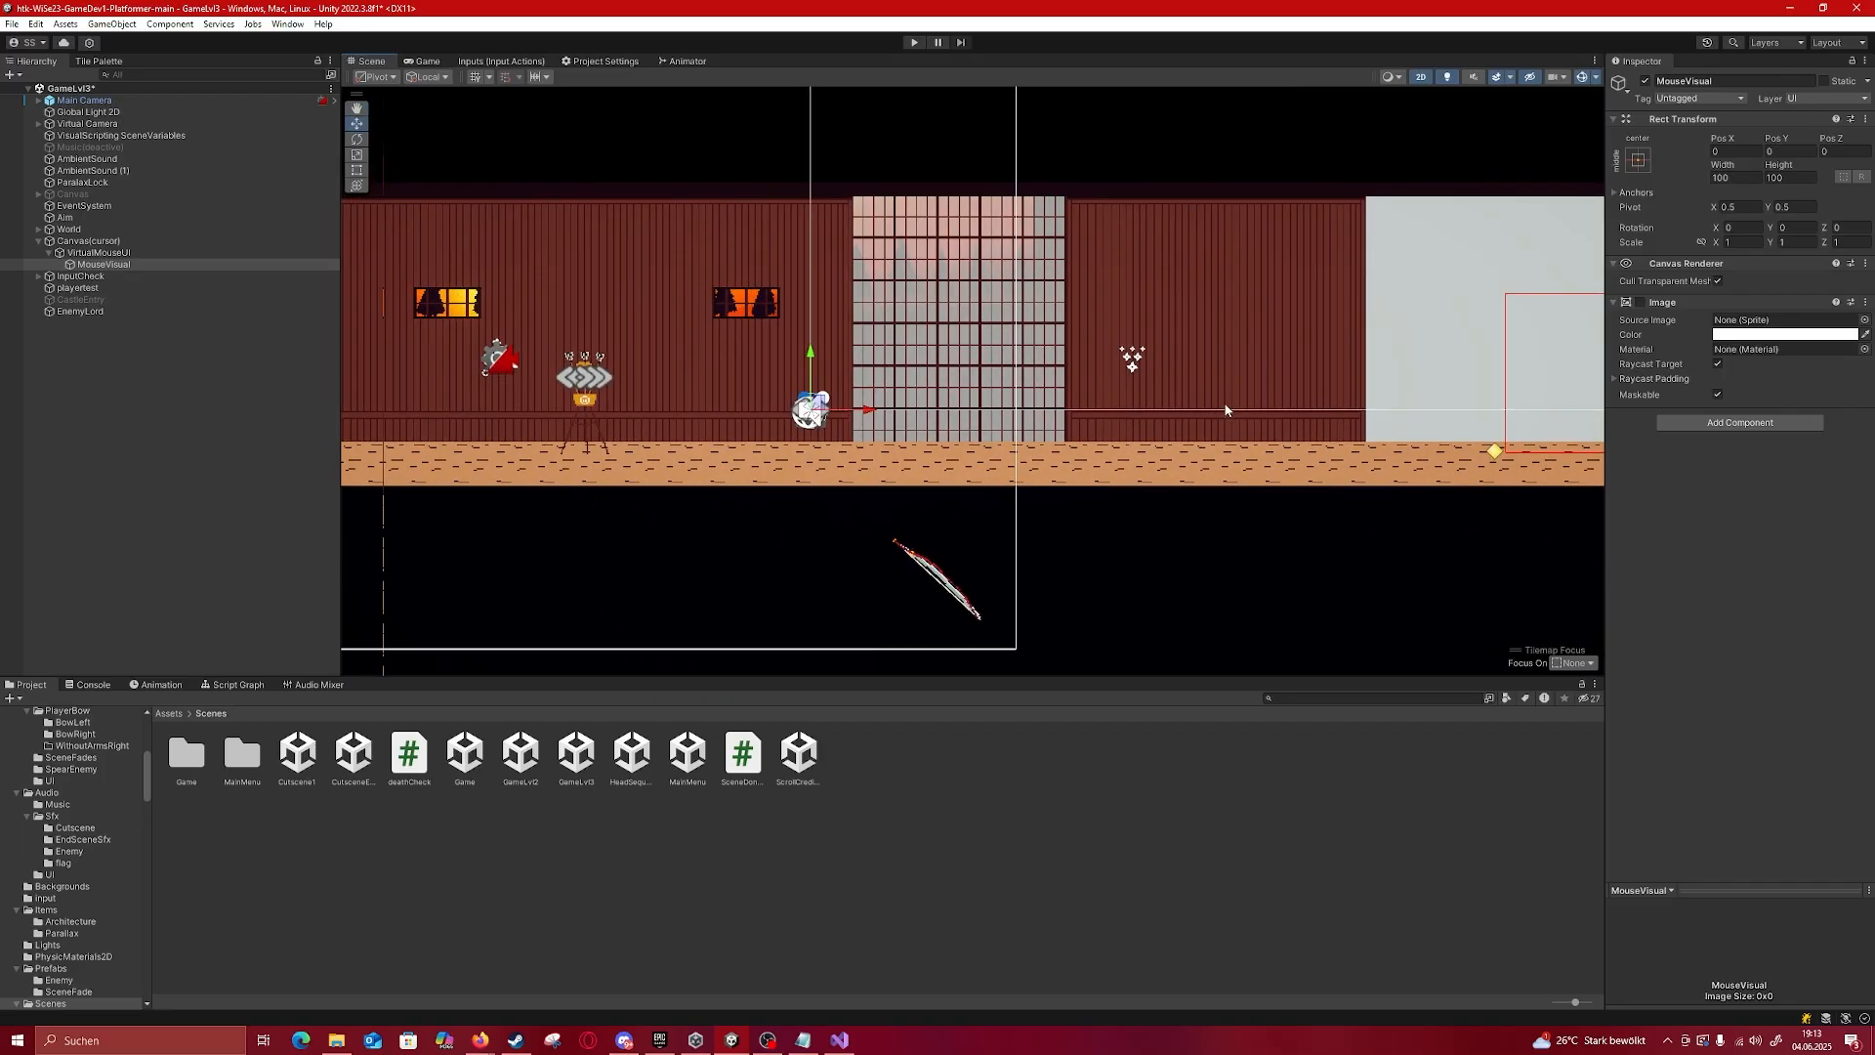
pyautogui.scroll(4, 970, 399)
pyautogui.moveTo(908, 202); pyautogui.dragTo(719, 272, button='middle')
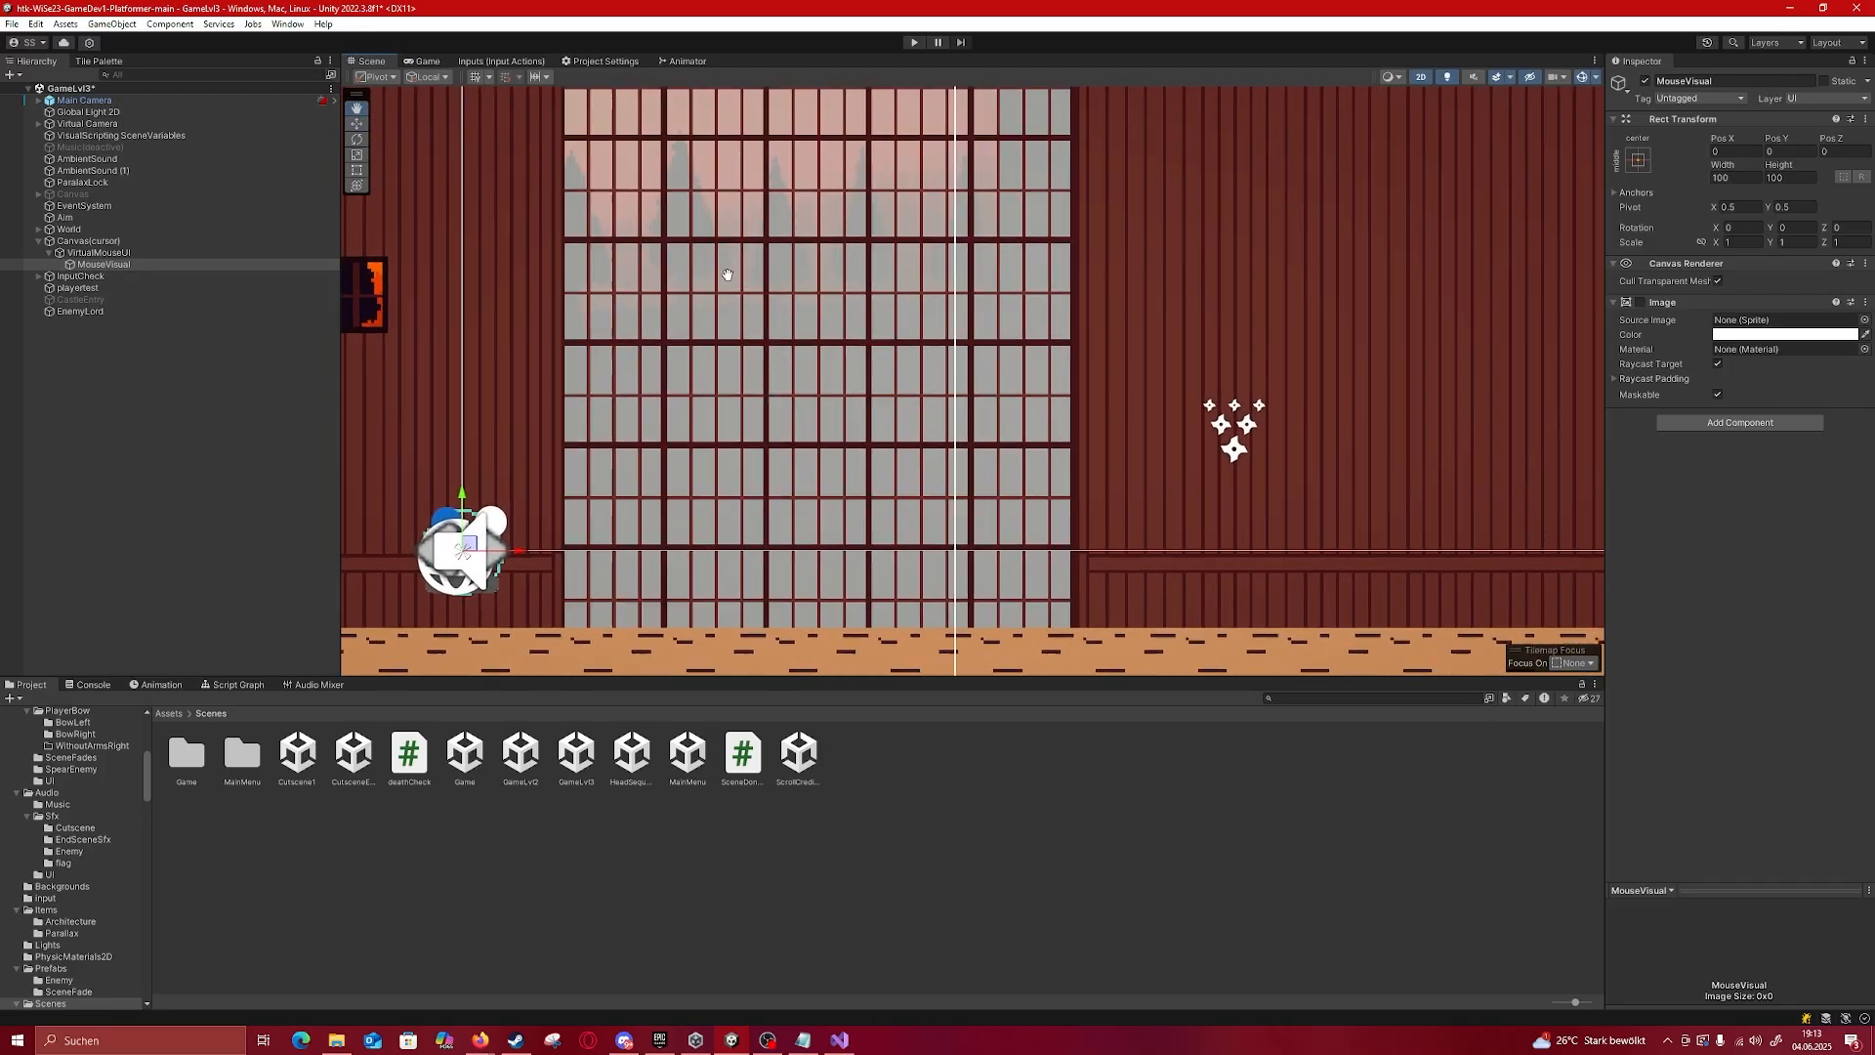
pyautogui.scroll(-1, 558, 489)
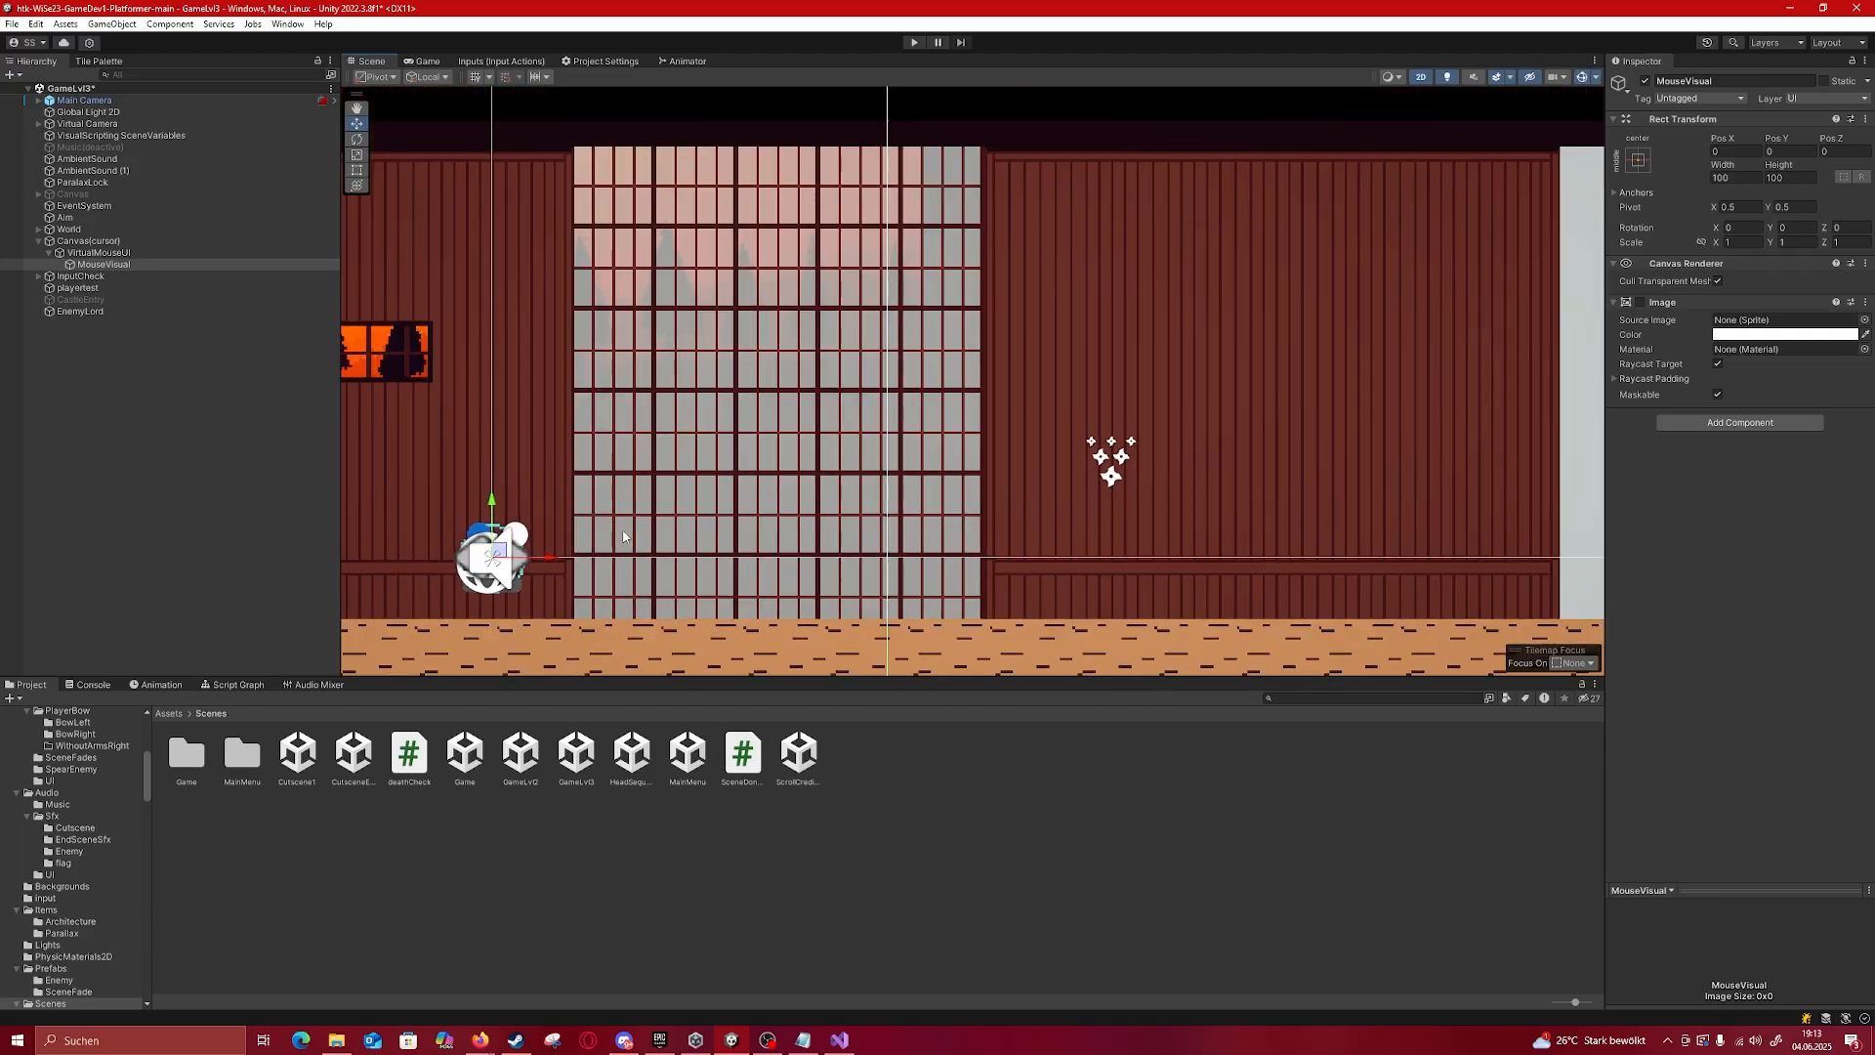
pyautogui.moveTo(410, 378); pyautogui.dragTo(1010, 357, button='middle')
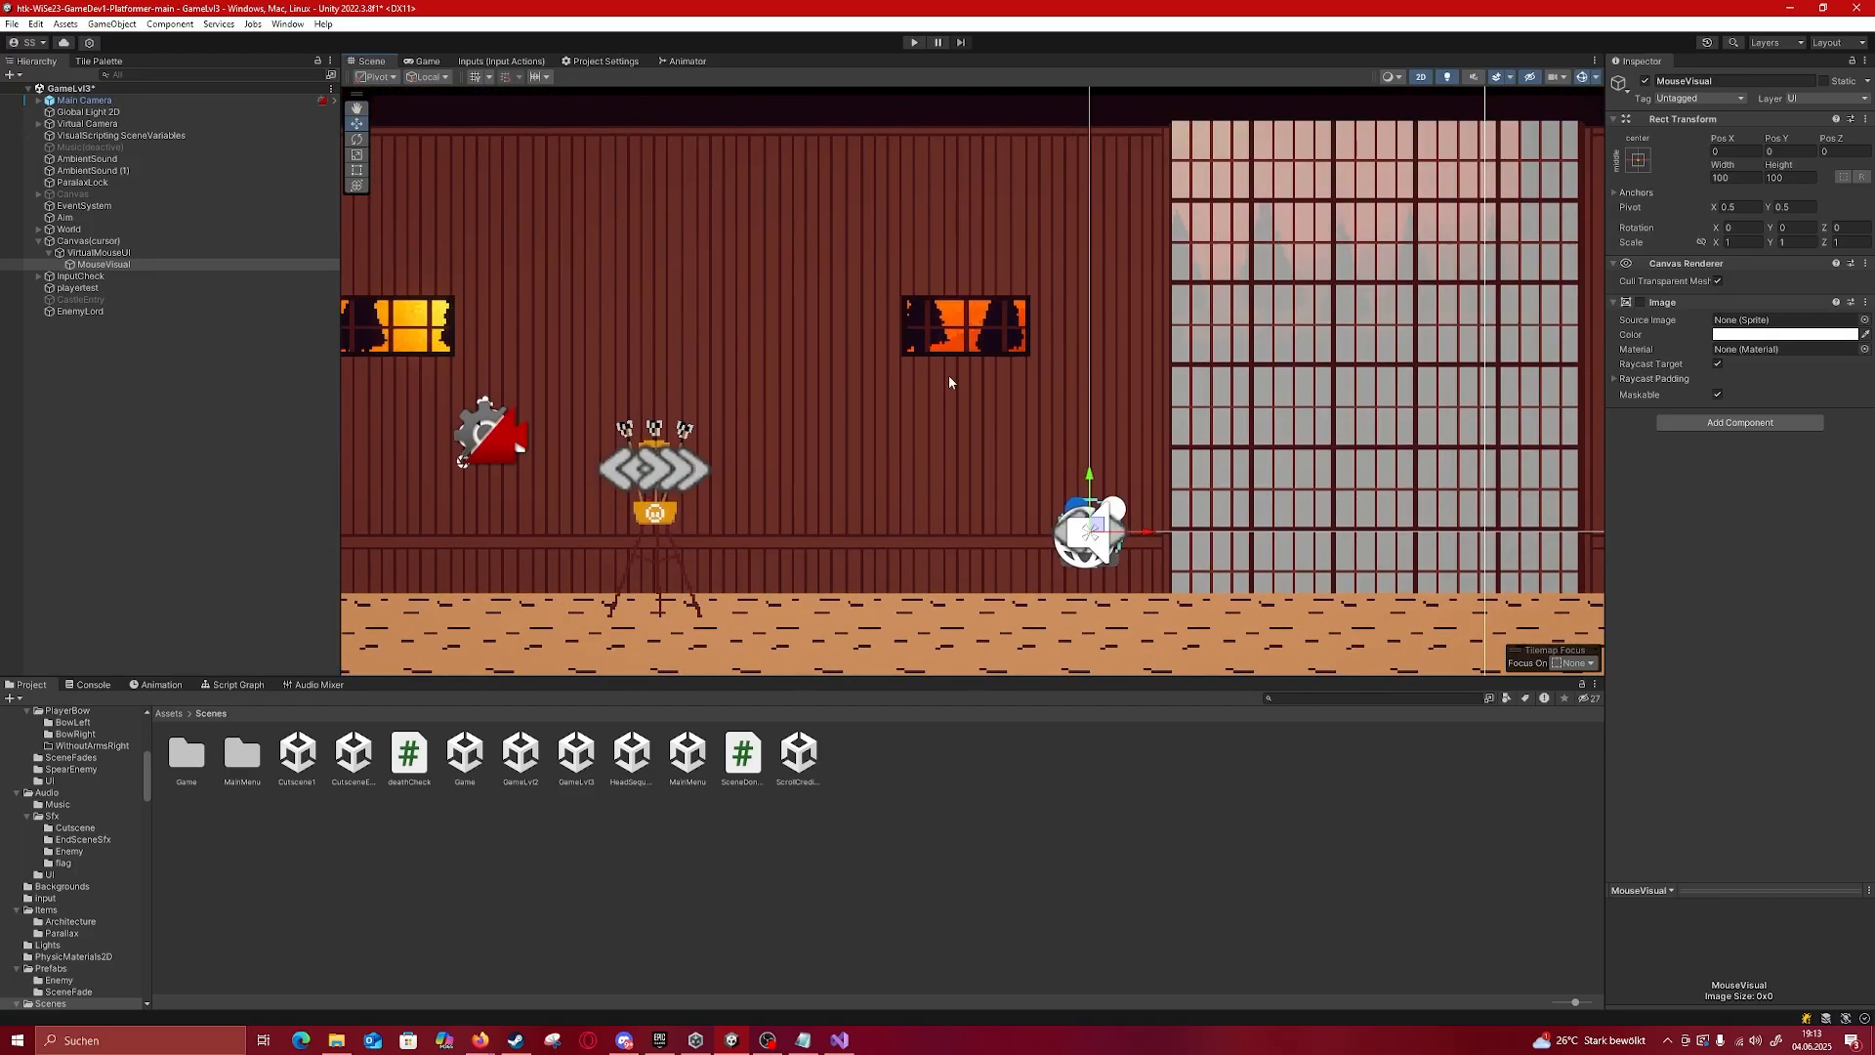
pyautogui.scroll(2, 951, 374)
pyautogui.scroll(-8, 1065, 391)
pyautogui.moveTo(1287, 327); pyautogui.dragTo(925, 369, button='middle')
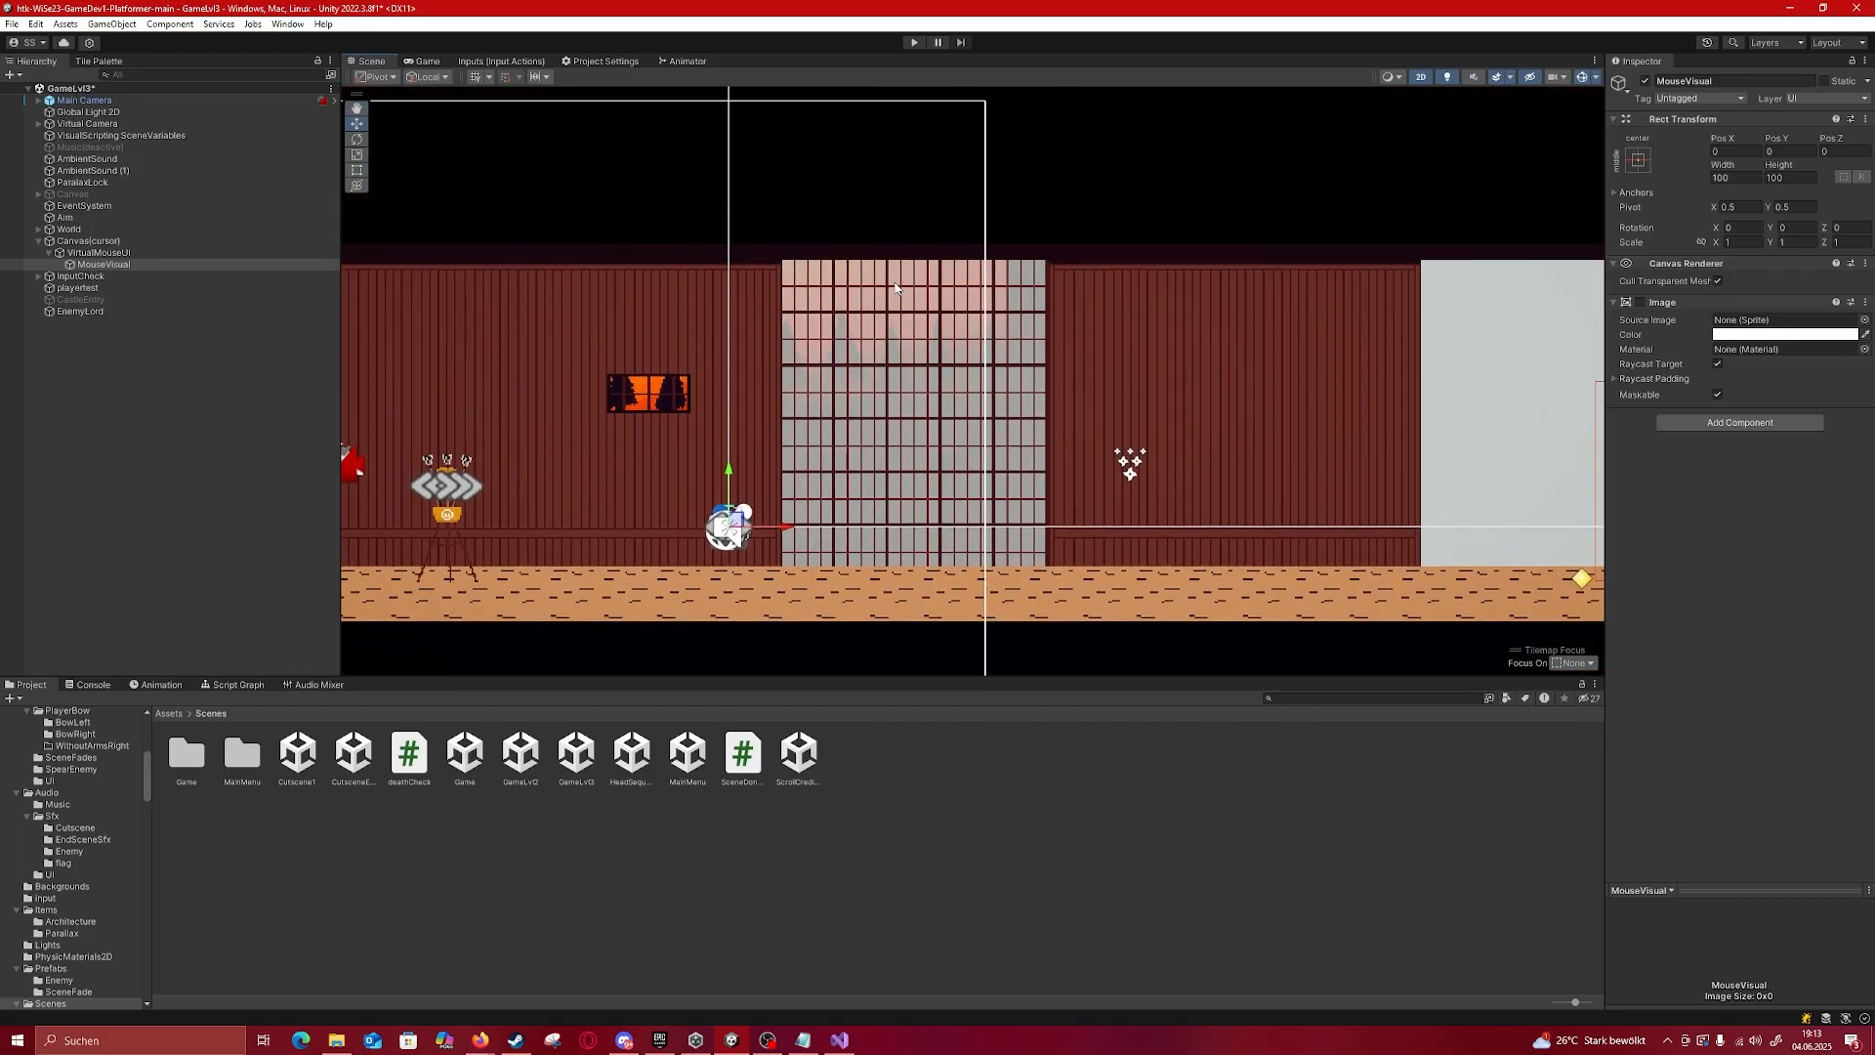
# Step: Select the Background sprite behind the large lattice window and view its full extent around the starting corridor
pyautogui.click(886, 295)
pyautogui.click(661, 387)
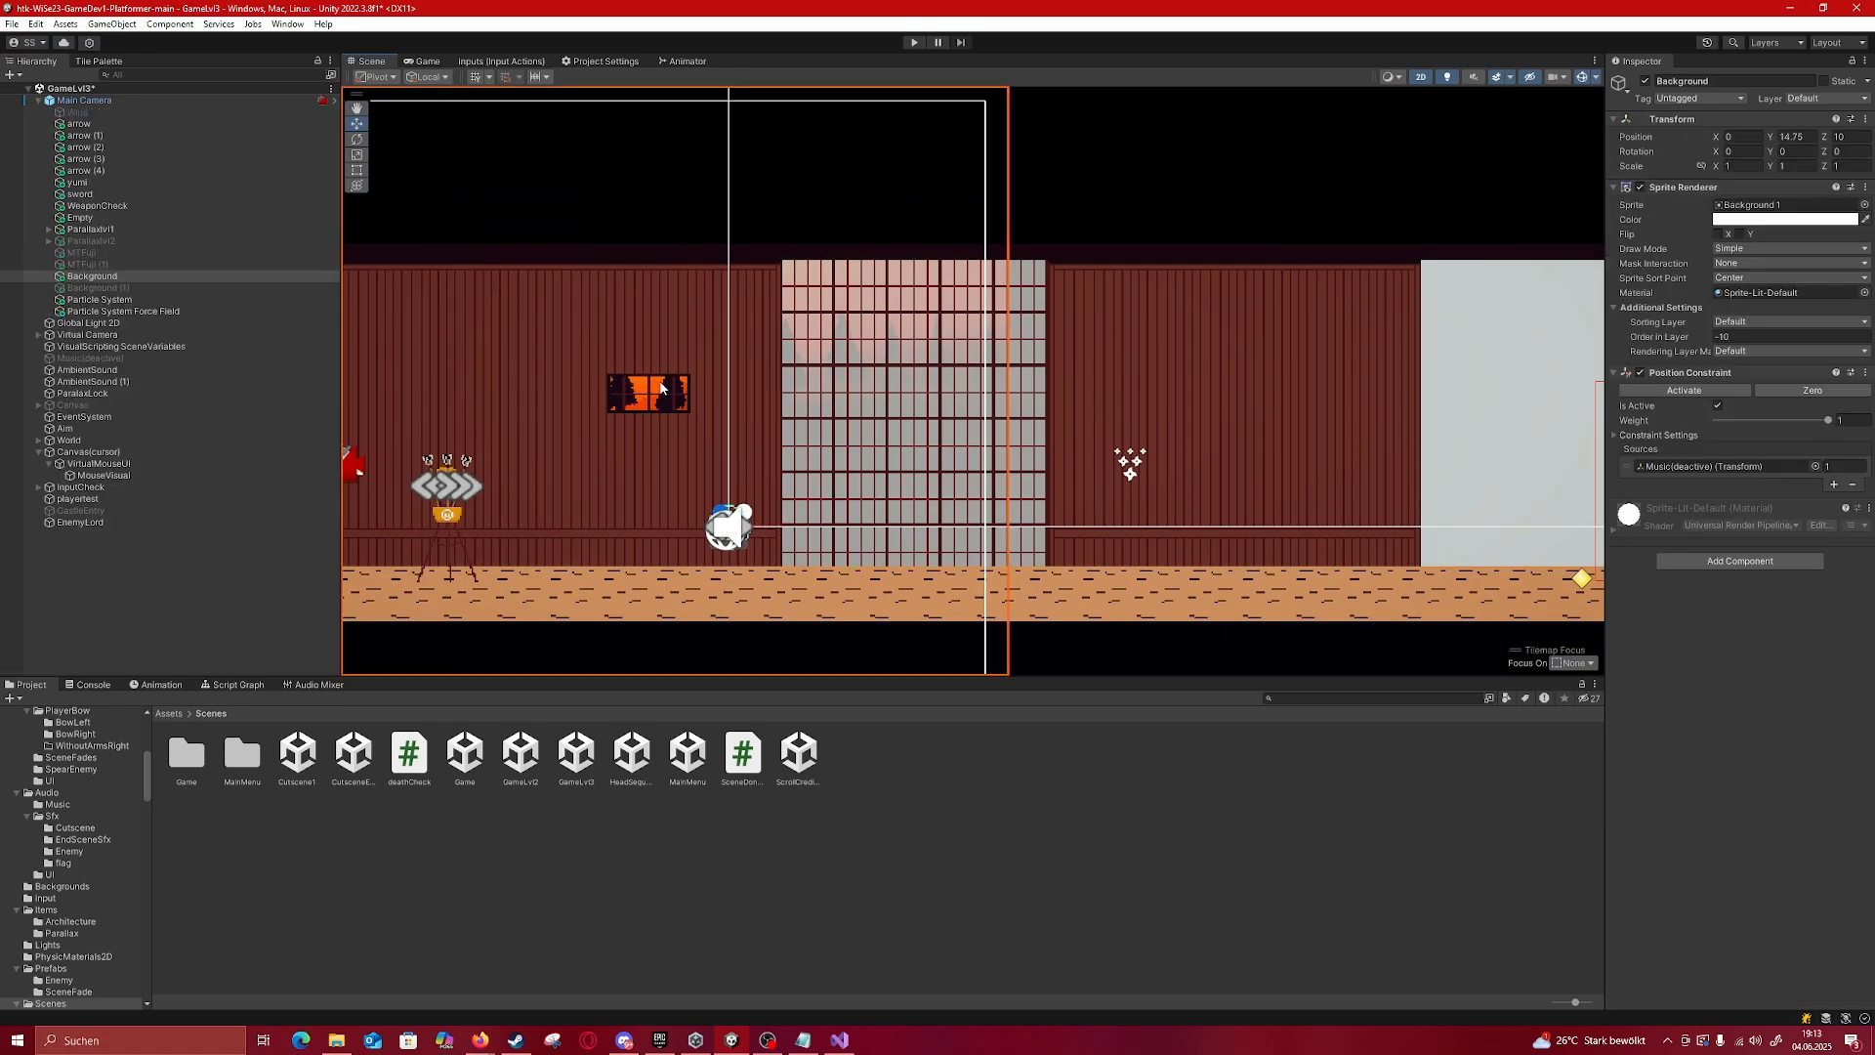
pyautogui.scroll(-10, 849, 484)
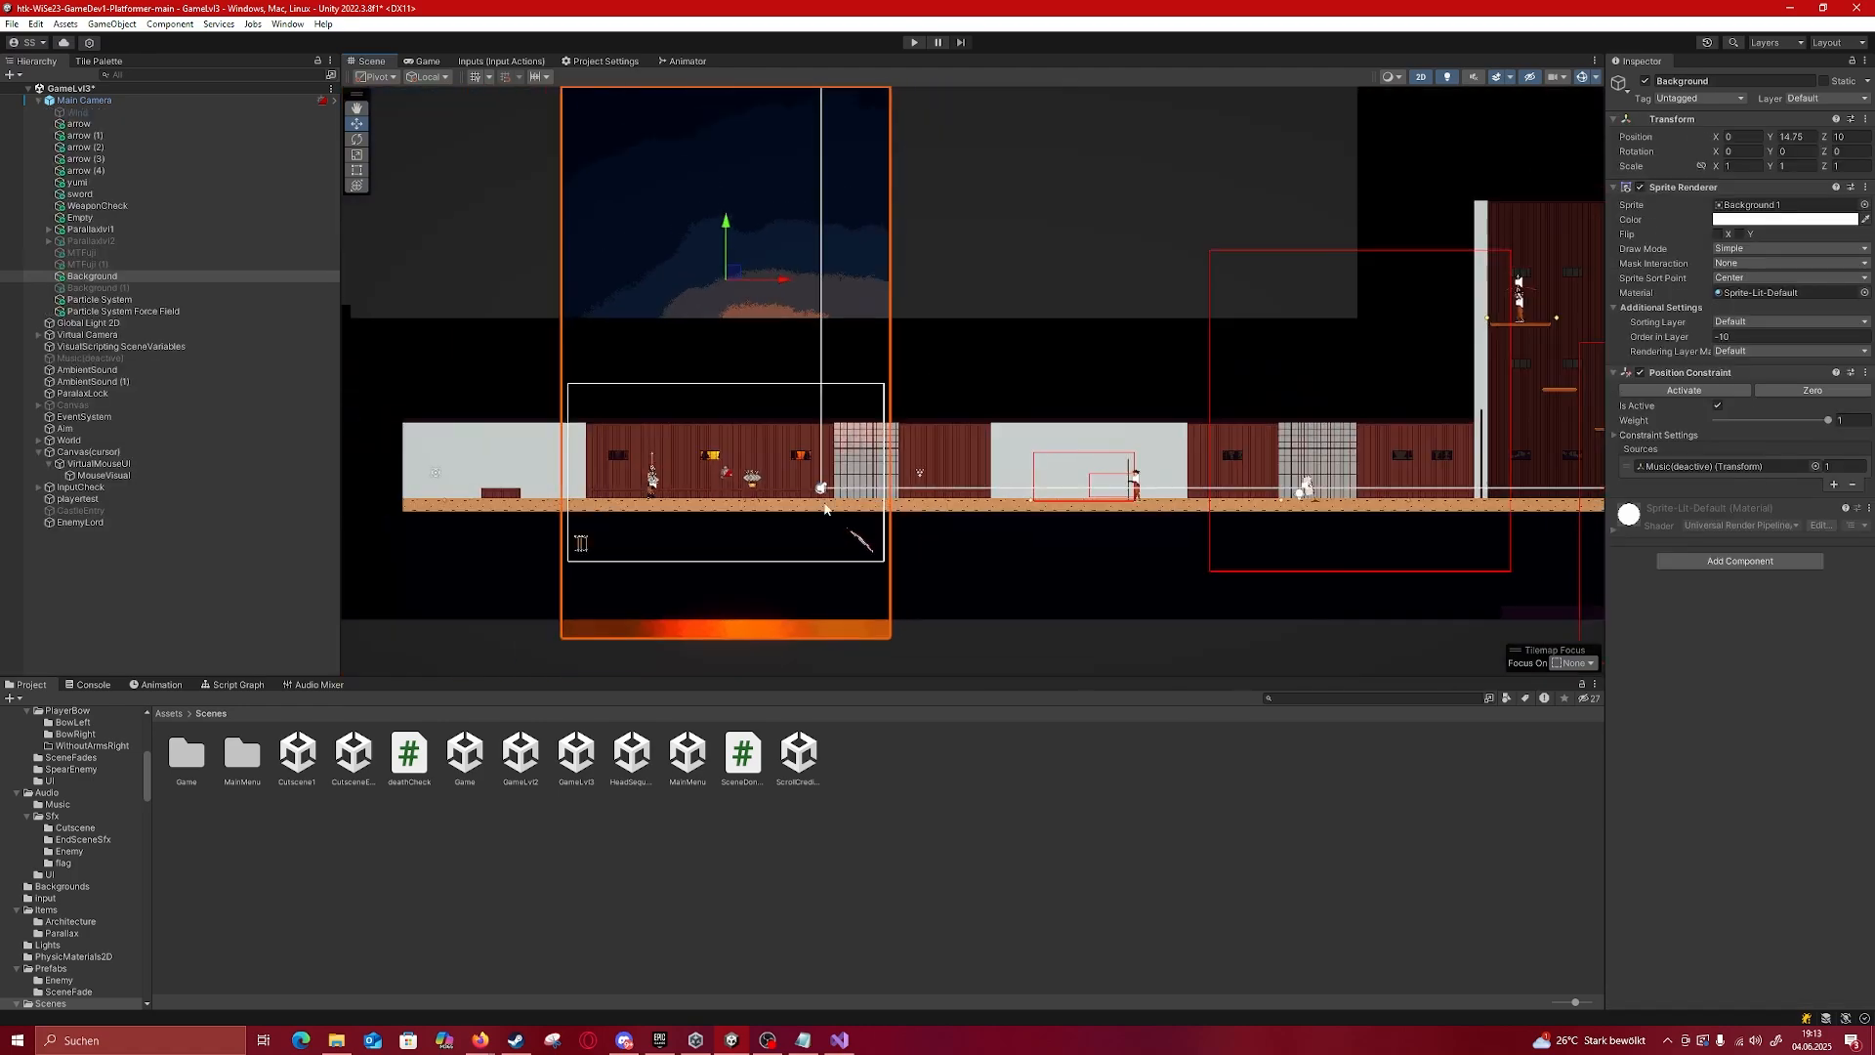
pyautogui.moveTo(740, 241); pyautogui.dragTo(756, 478, button='middle')
# Step: Examine the third level from the corridor enemies to the tall hall with its floating platforms and archers
pyautogui.moveTo(1117, 466); pyautogui.dragTo(807, 131, button='middle')
pyautogui.scroll(12, 1021, 322)
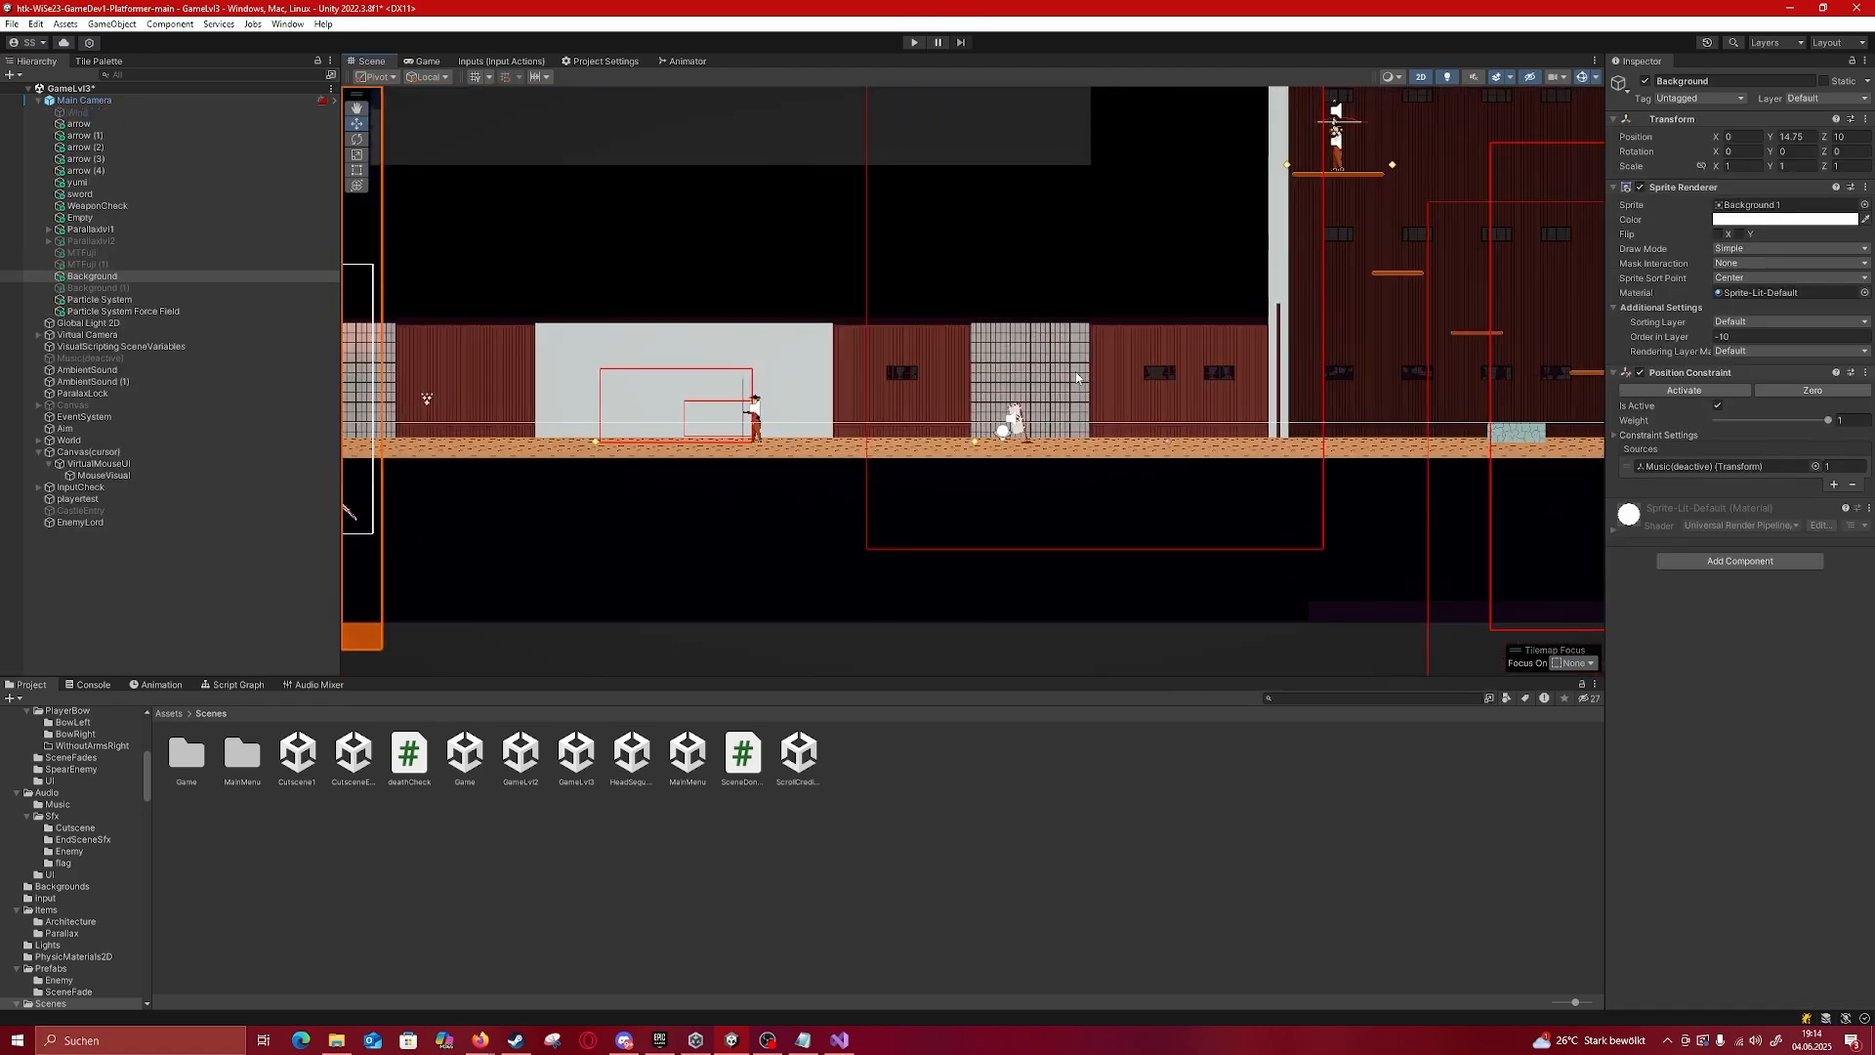
pyautogui.moveTo(1198, 320); pyautogui.dragTo(666, 374, button='middle')
pyautogui.moveTo(1003, 228); pyautogui.dragTo(1100, 107, button='middle')
pyautogui.scroll(2, 730, 354)
pyautogui.scroll(-4, 722, 354)
pyautogui.moveTo(549, 345); pyautogui.dragTo(499, 411, button='middle')
pyautogui.scroll(-3, 1030, 356)
pyautogui.moveTo(1081, 351); pyautogui.dragTo(509, 448, button='middle')
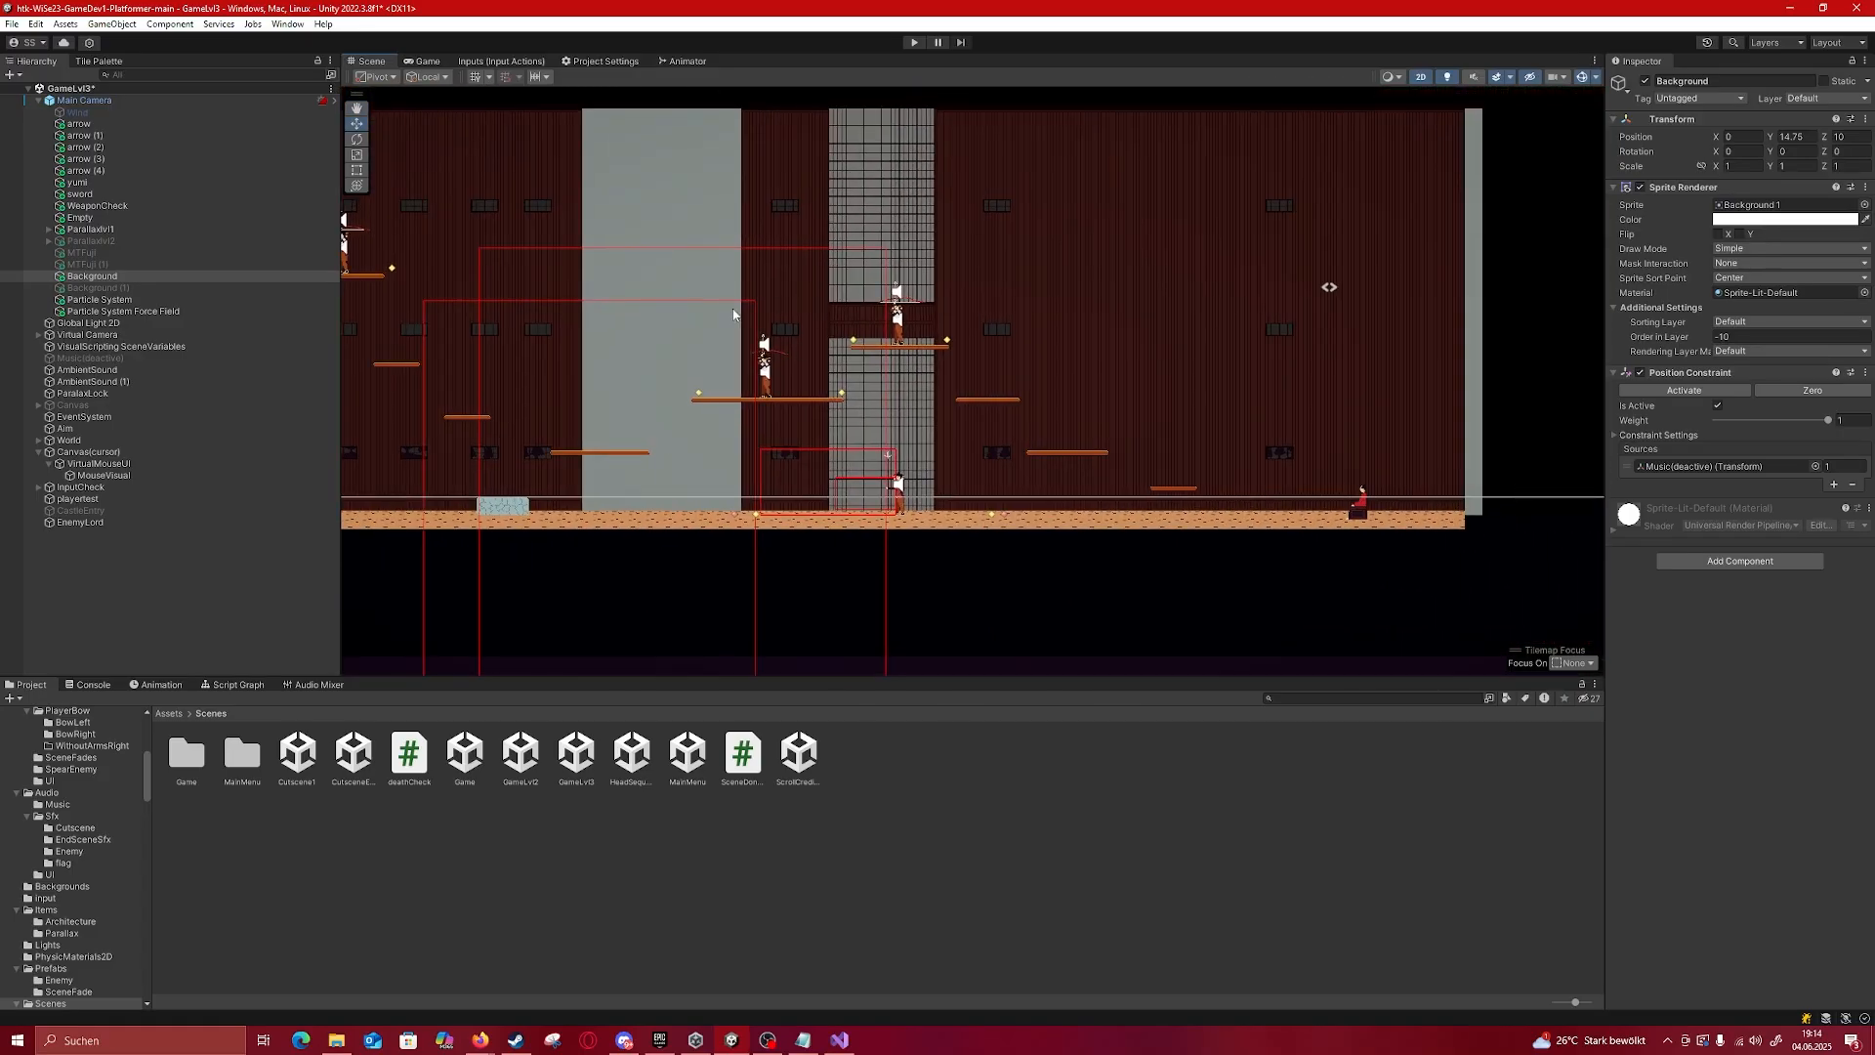
pyautogui.moveTo(638, 337); pyautogui.dragTo(942, 277, button='middle')
pyautogui.moveTo(894, 220); pyautogui.dragTo(827, 306, button='middle')
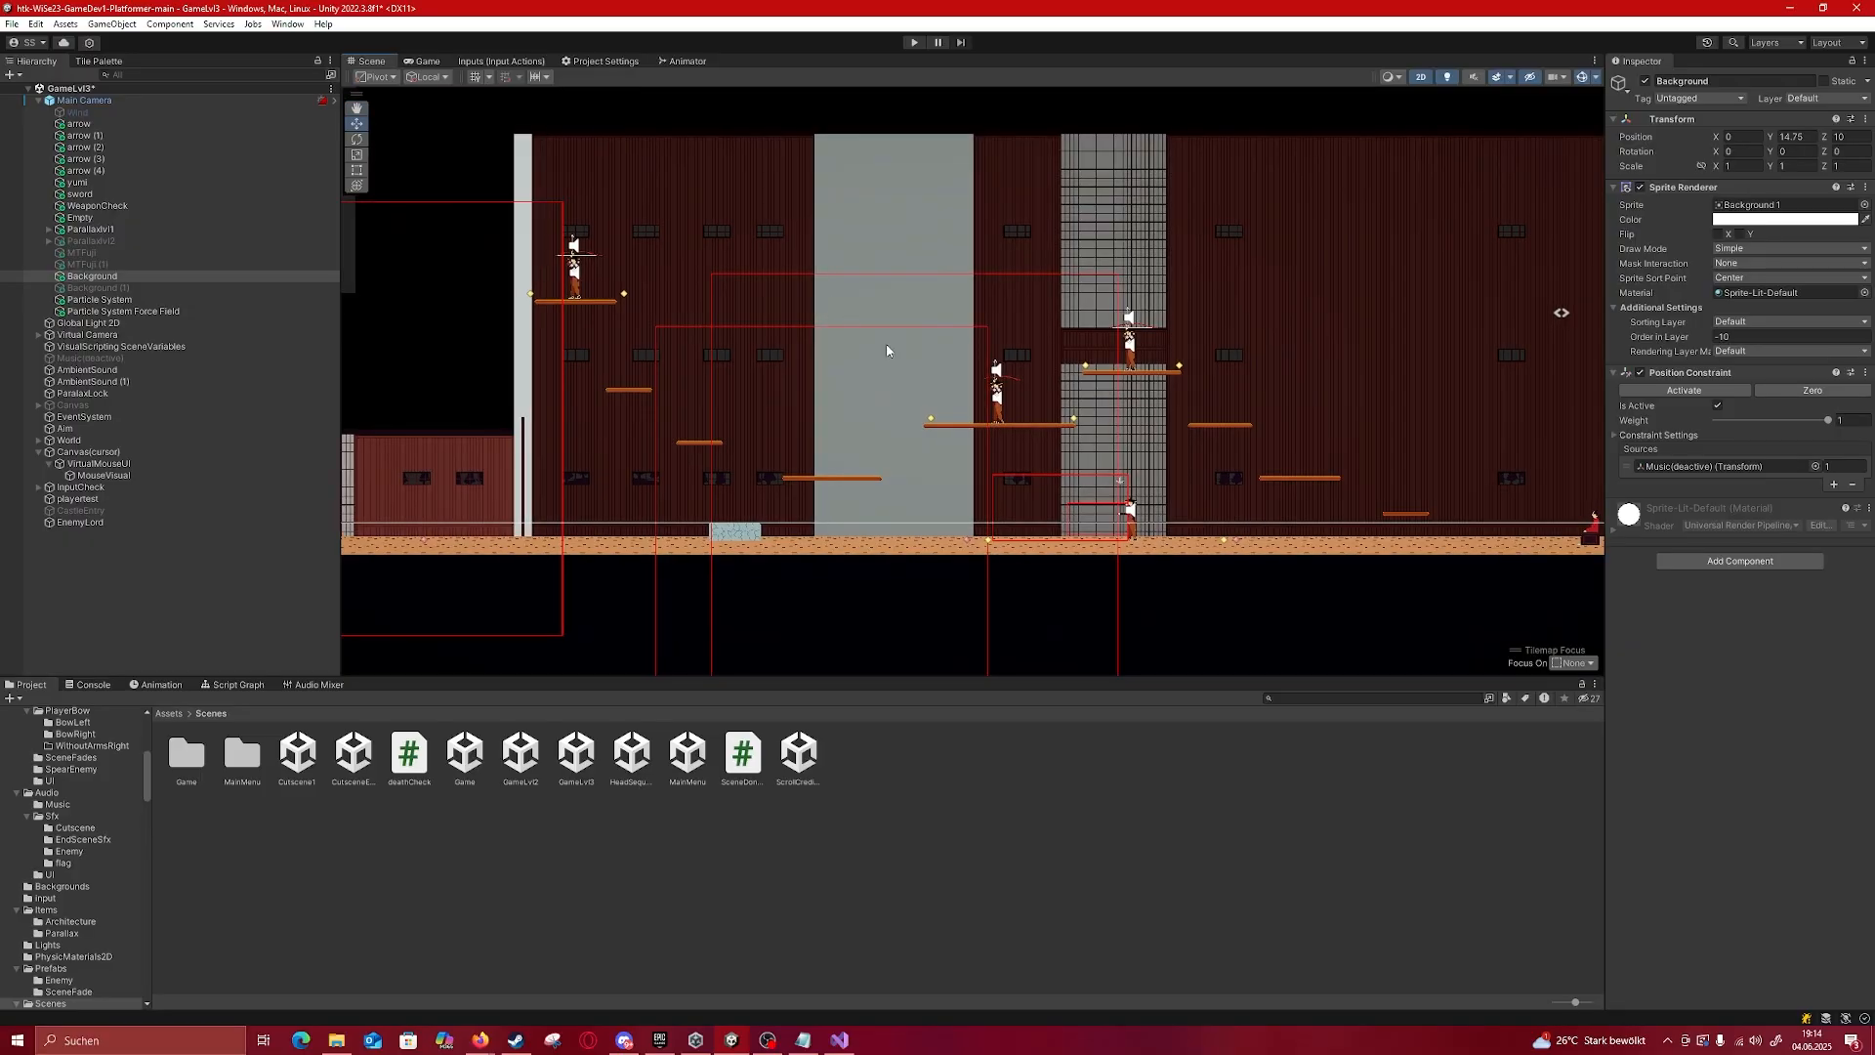
# Step: Inspect the BowPatrol archers on the floating platforms and the MeleePatrol (1) enemy on the hall floor
pyautogui.click(996, 383)
pyautogui.click(599, 282)
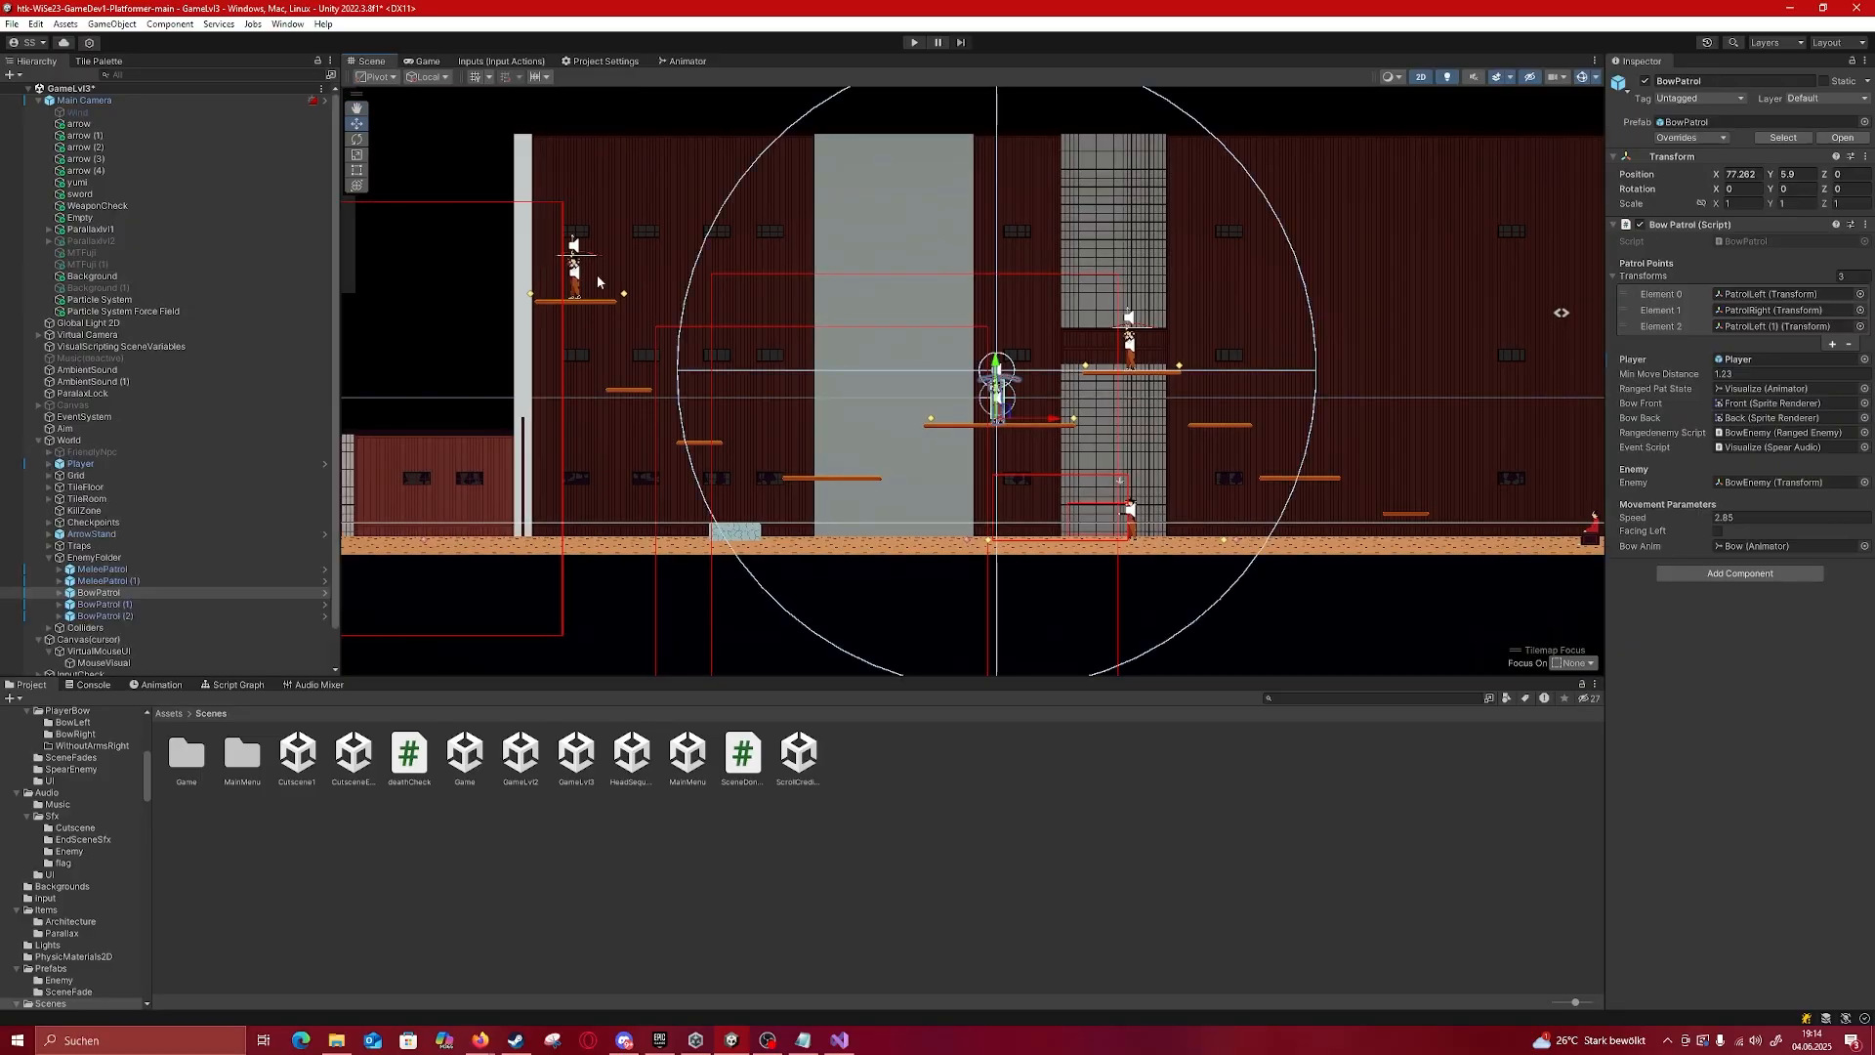
pyautogui.moveTo(574, 249); pyautogui.dragTo(347, 194, button='middle')
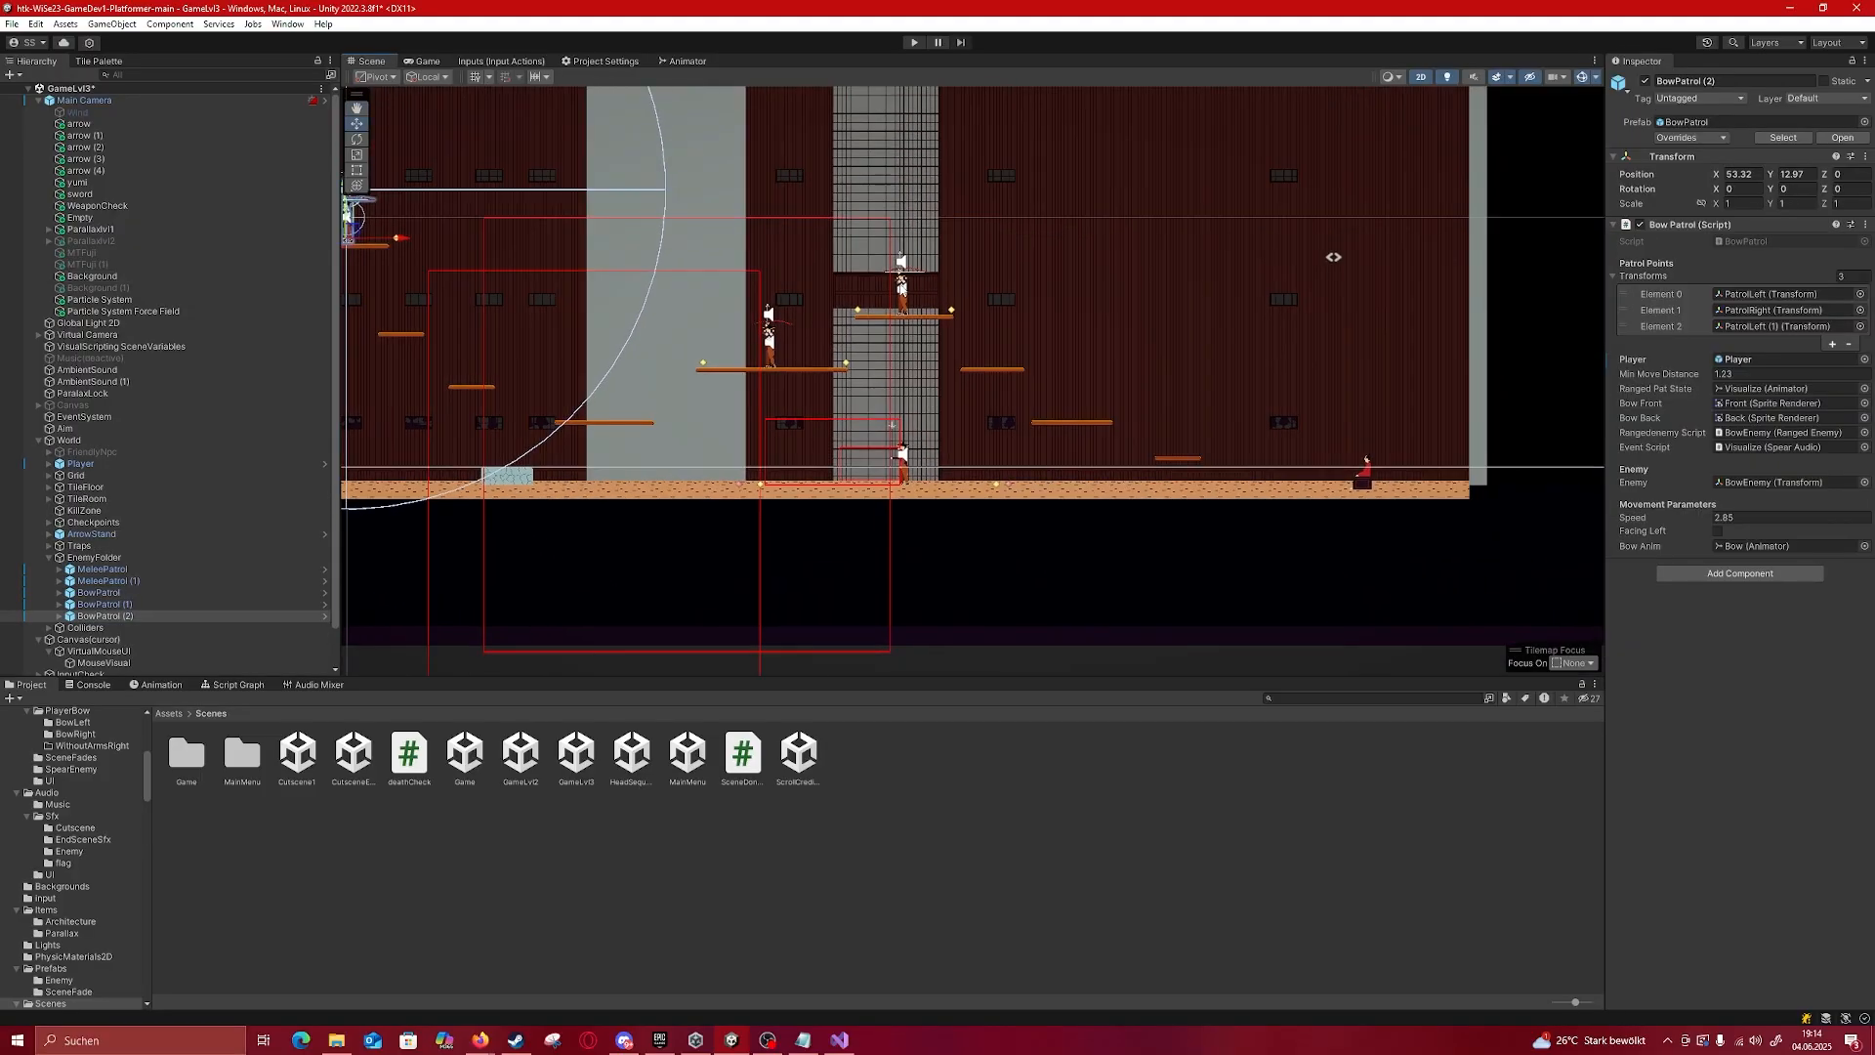
pyautogui.click(904, 290)
pyautogui.click(901, 452)
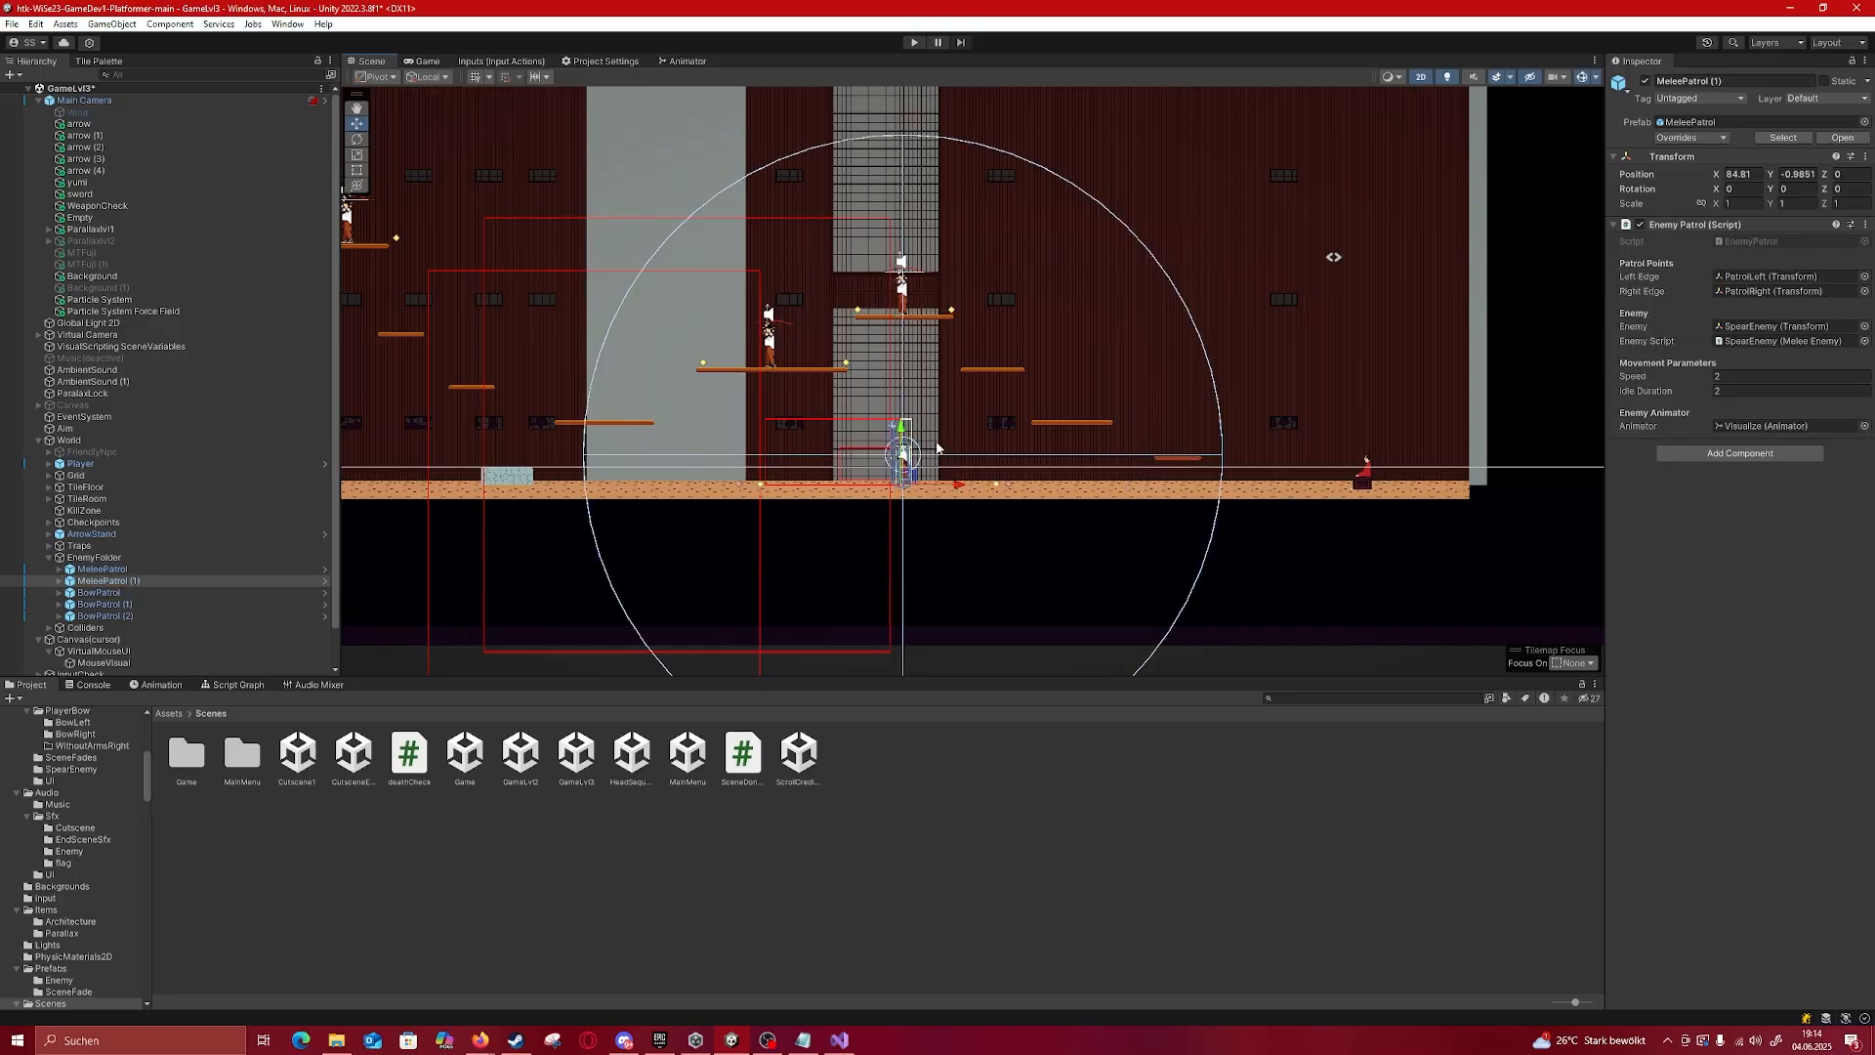
pyautogui.scroll(-2, 1167, 380)
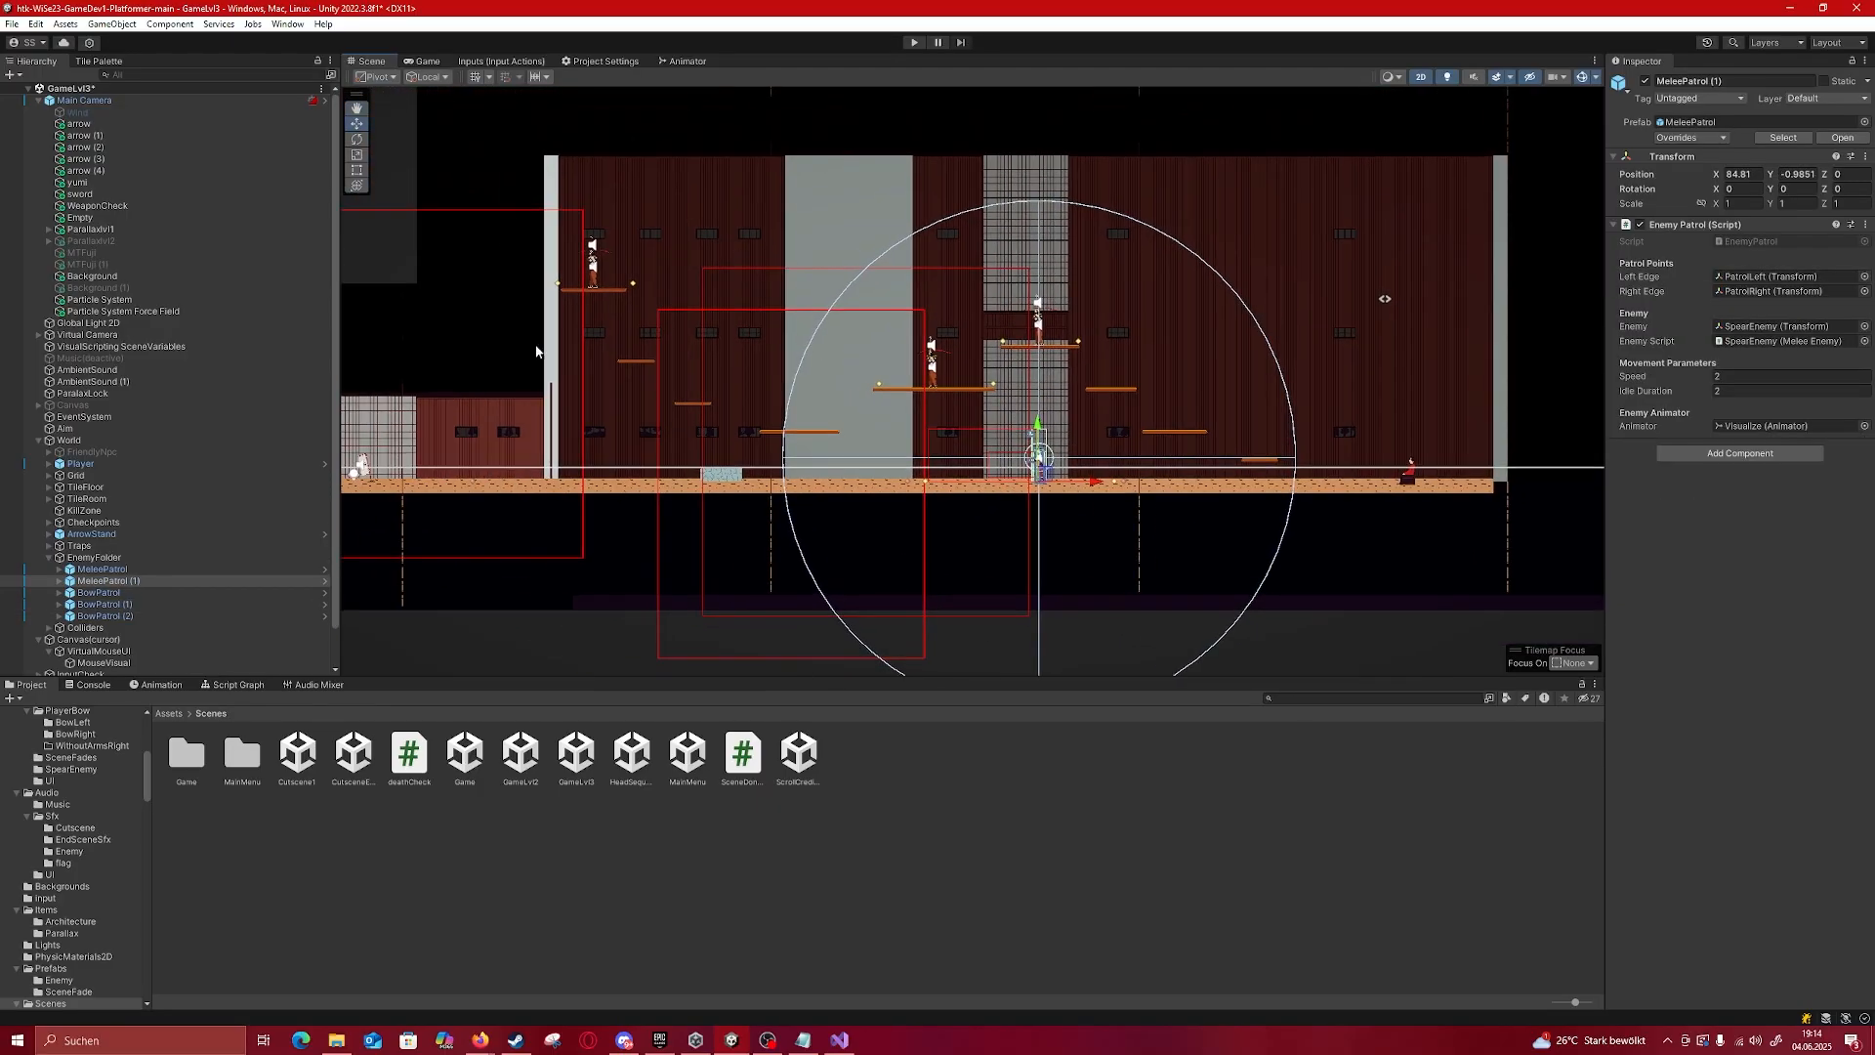
# Step: Inspect the EnemyLord and the NextLVL trigger at the far end of the hall, along with the surrounding platforms
pyautogui.moveTo(1077, 384); pyautogui.dragTo(443, 358, button='middle')
pyautogui.scroll(7, 781, 435)
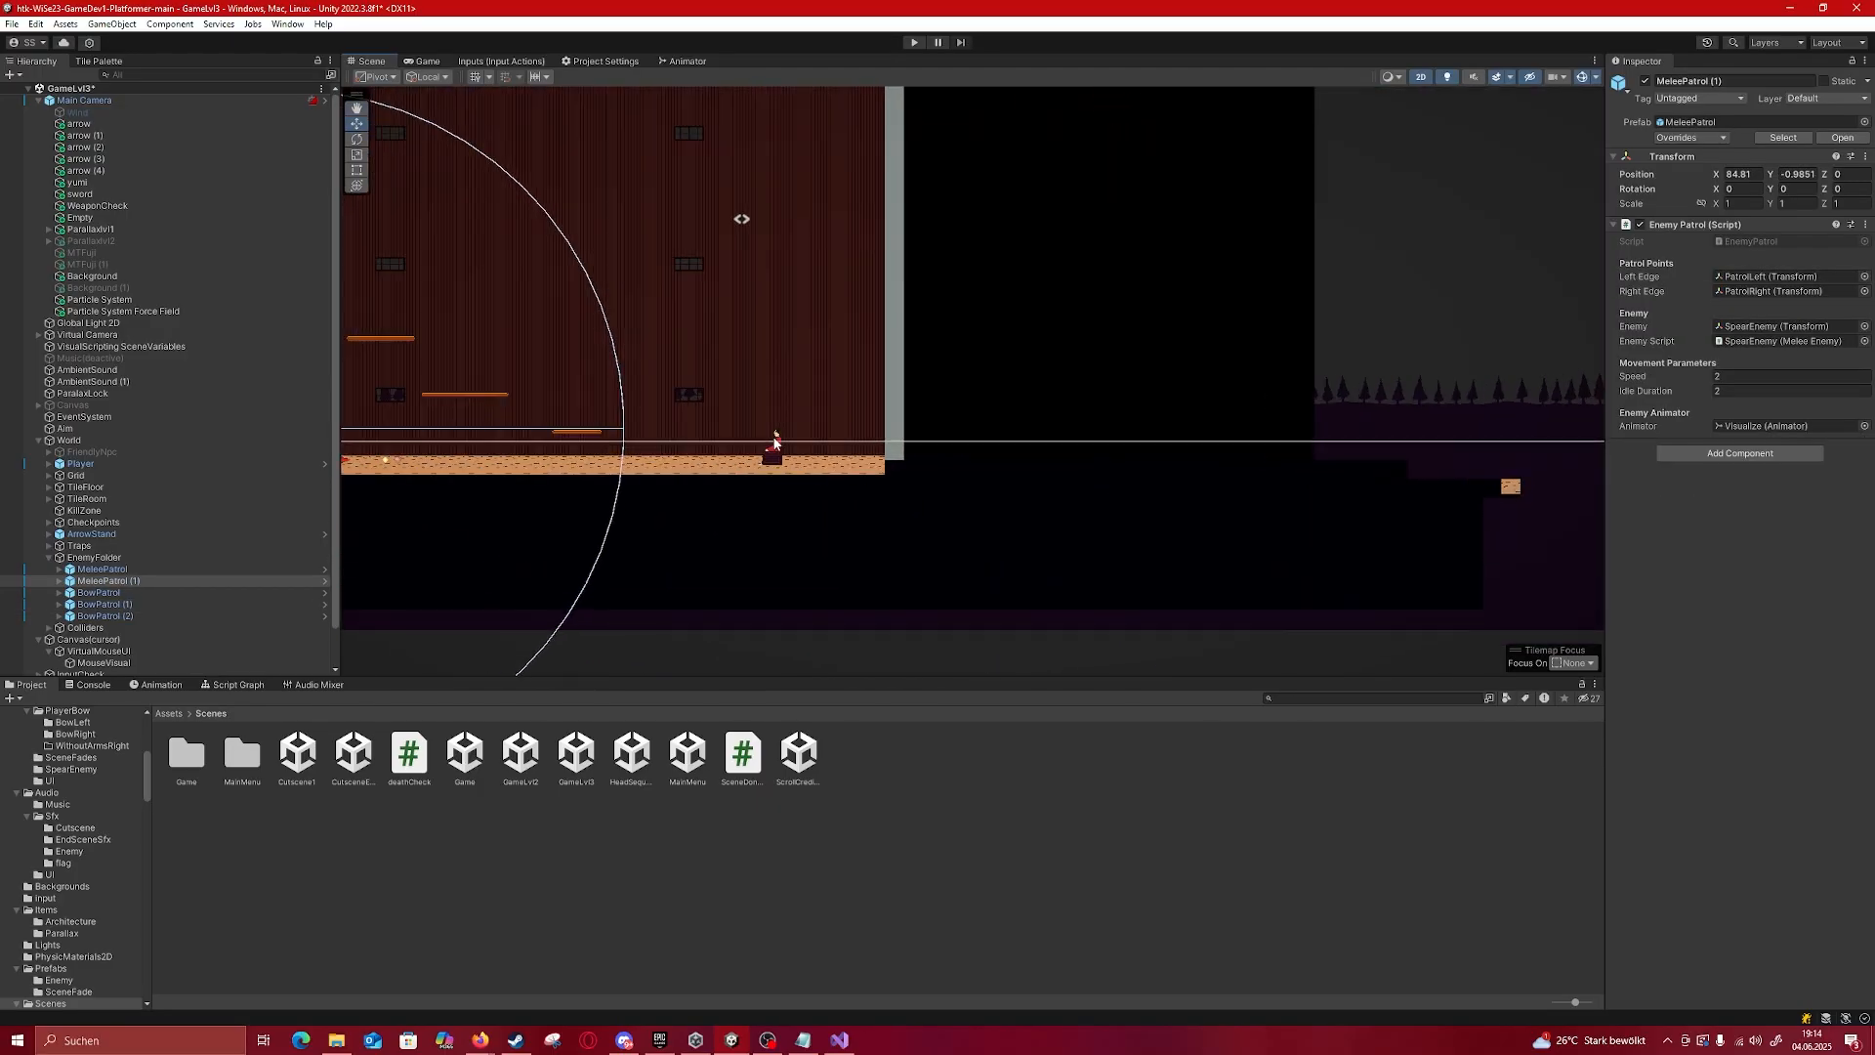
pyautogui.click(792, 455)
pyautogui.scroll(-5, 916, 507)
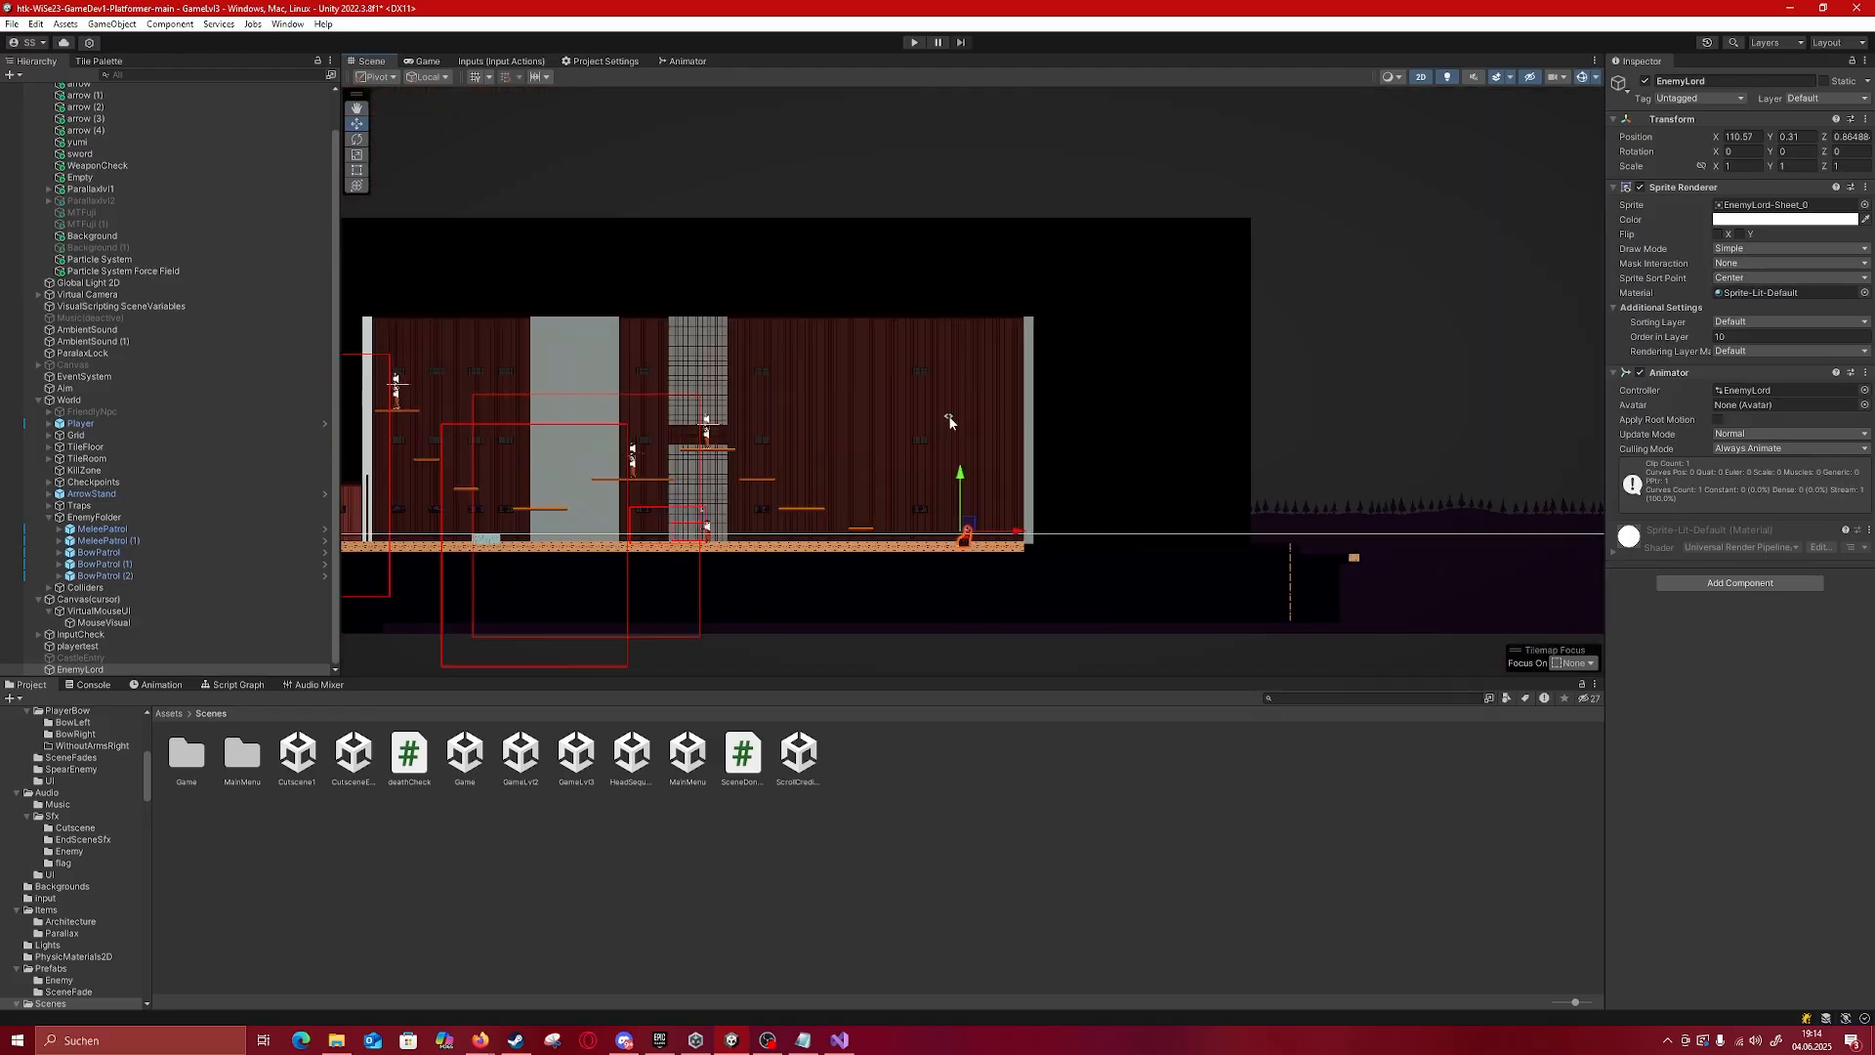
pyautogui.click(947, 414)
pyautogui.scroll(6, 955, 461)
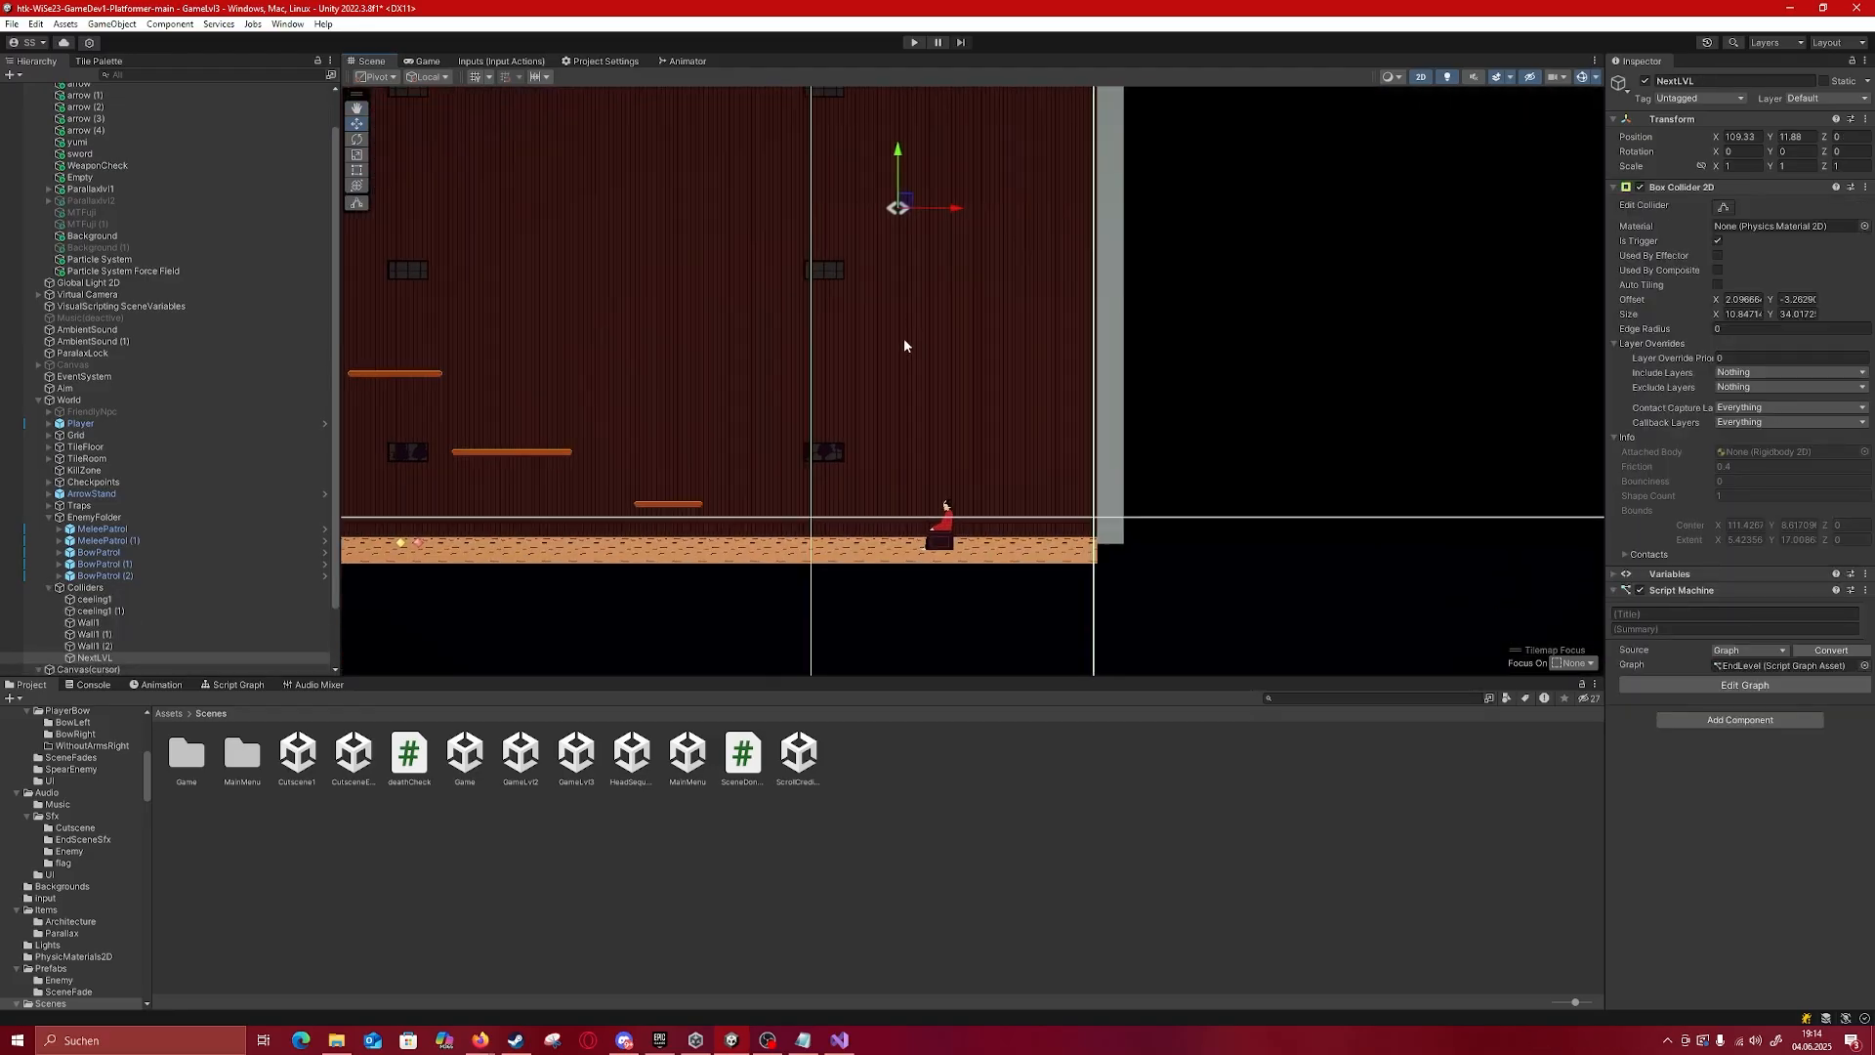
pyautogui.moveTo(904, 342); pyautogui.dragTo(1354, 291, button='middle')
pyautogui.scroll(-5, 884, 420)
pyautogui.moveTo(652, 350); pyautogui.dragTo(1000, 412, button='middle')
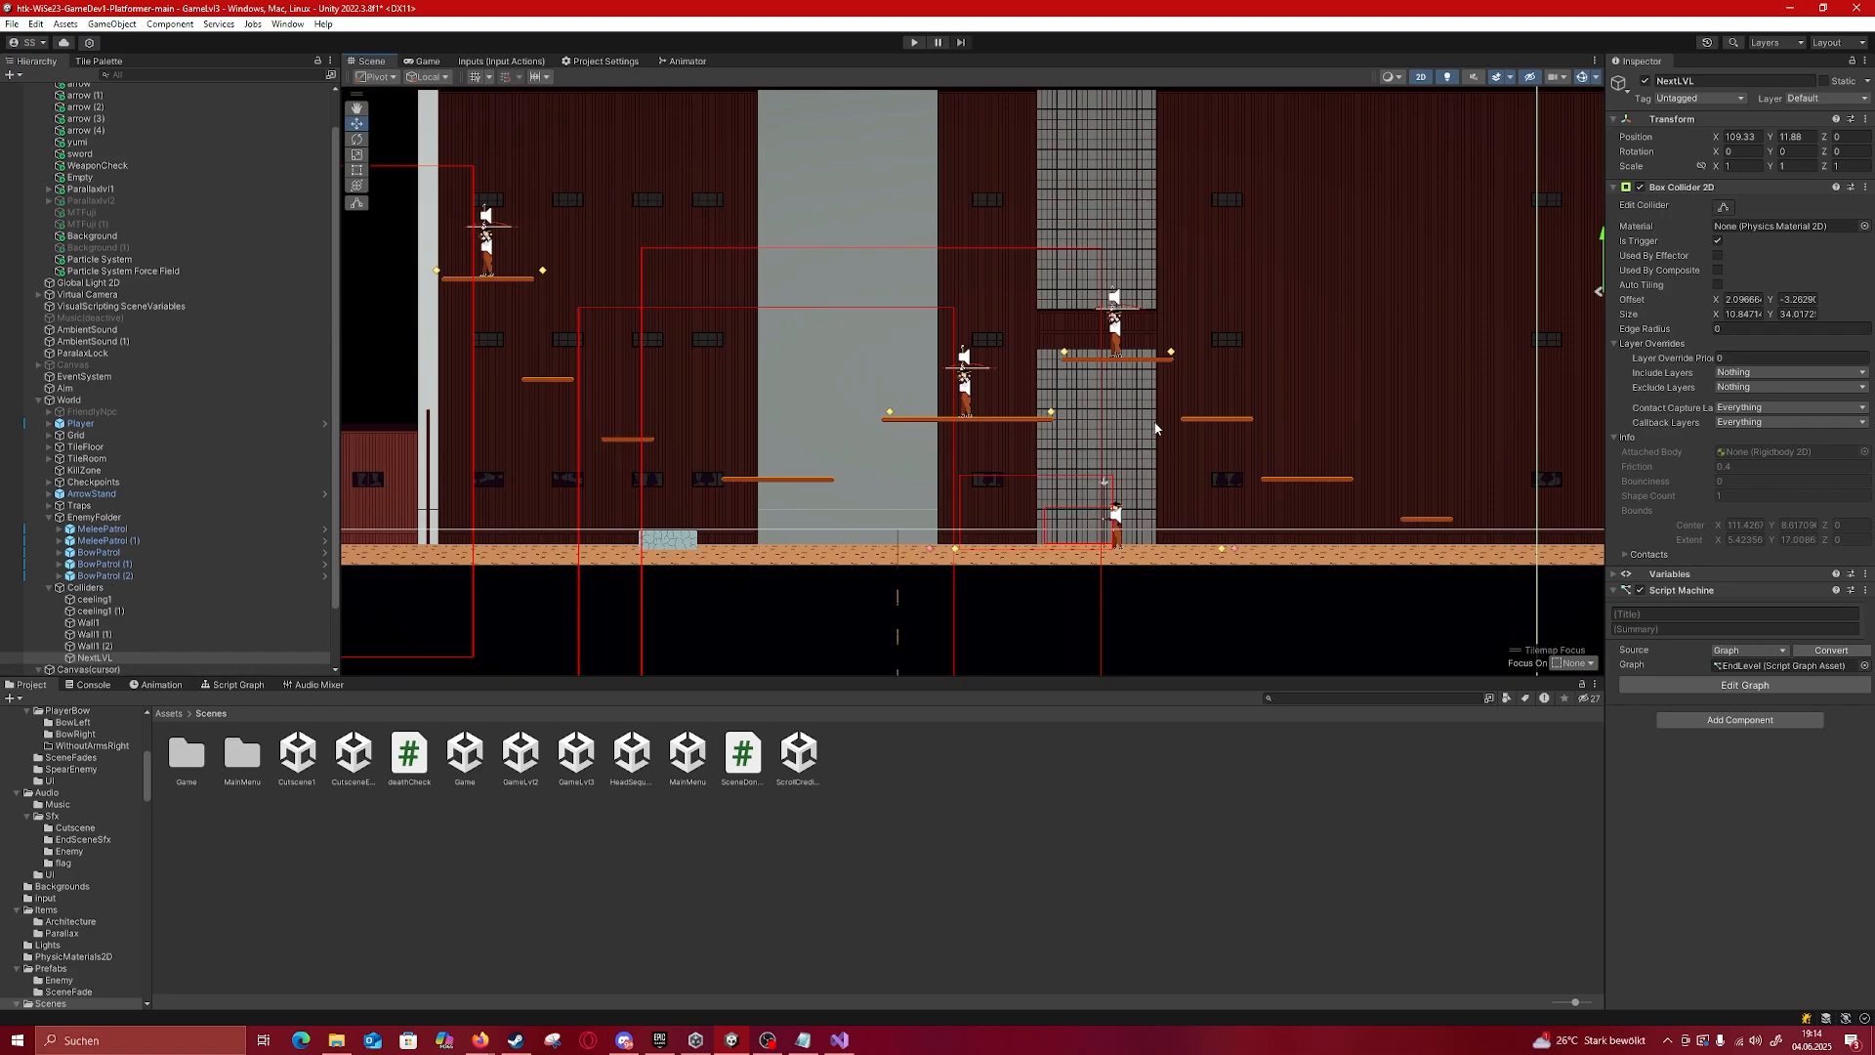
pyautogui.moveTo(1137, 403); pyautogui.dragTo(559, 414, button='middle')
pyautogui.click(1064, 556)
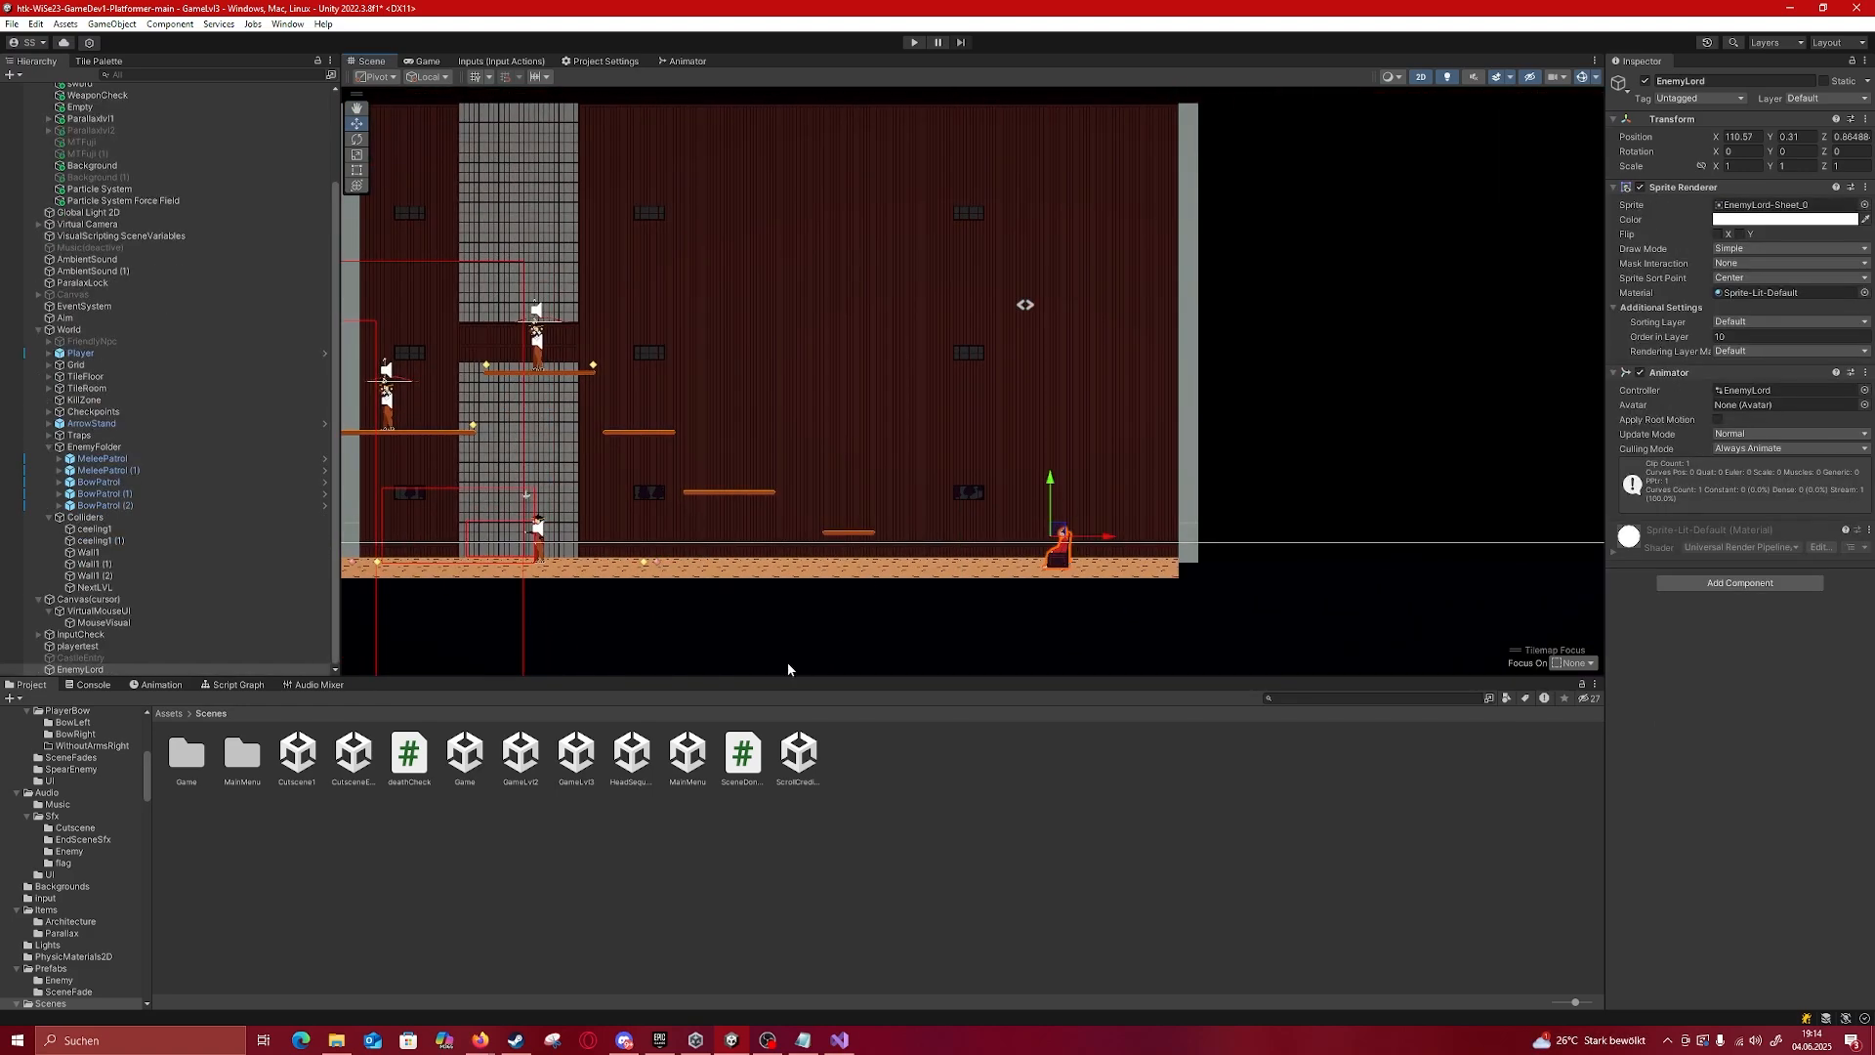
# Step: Open the CutsceneEnd scene and discard the unsaved changes to GameLvl3
pyautogui.click(744, 855)
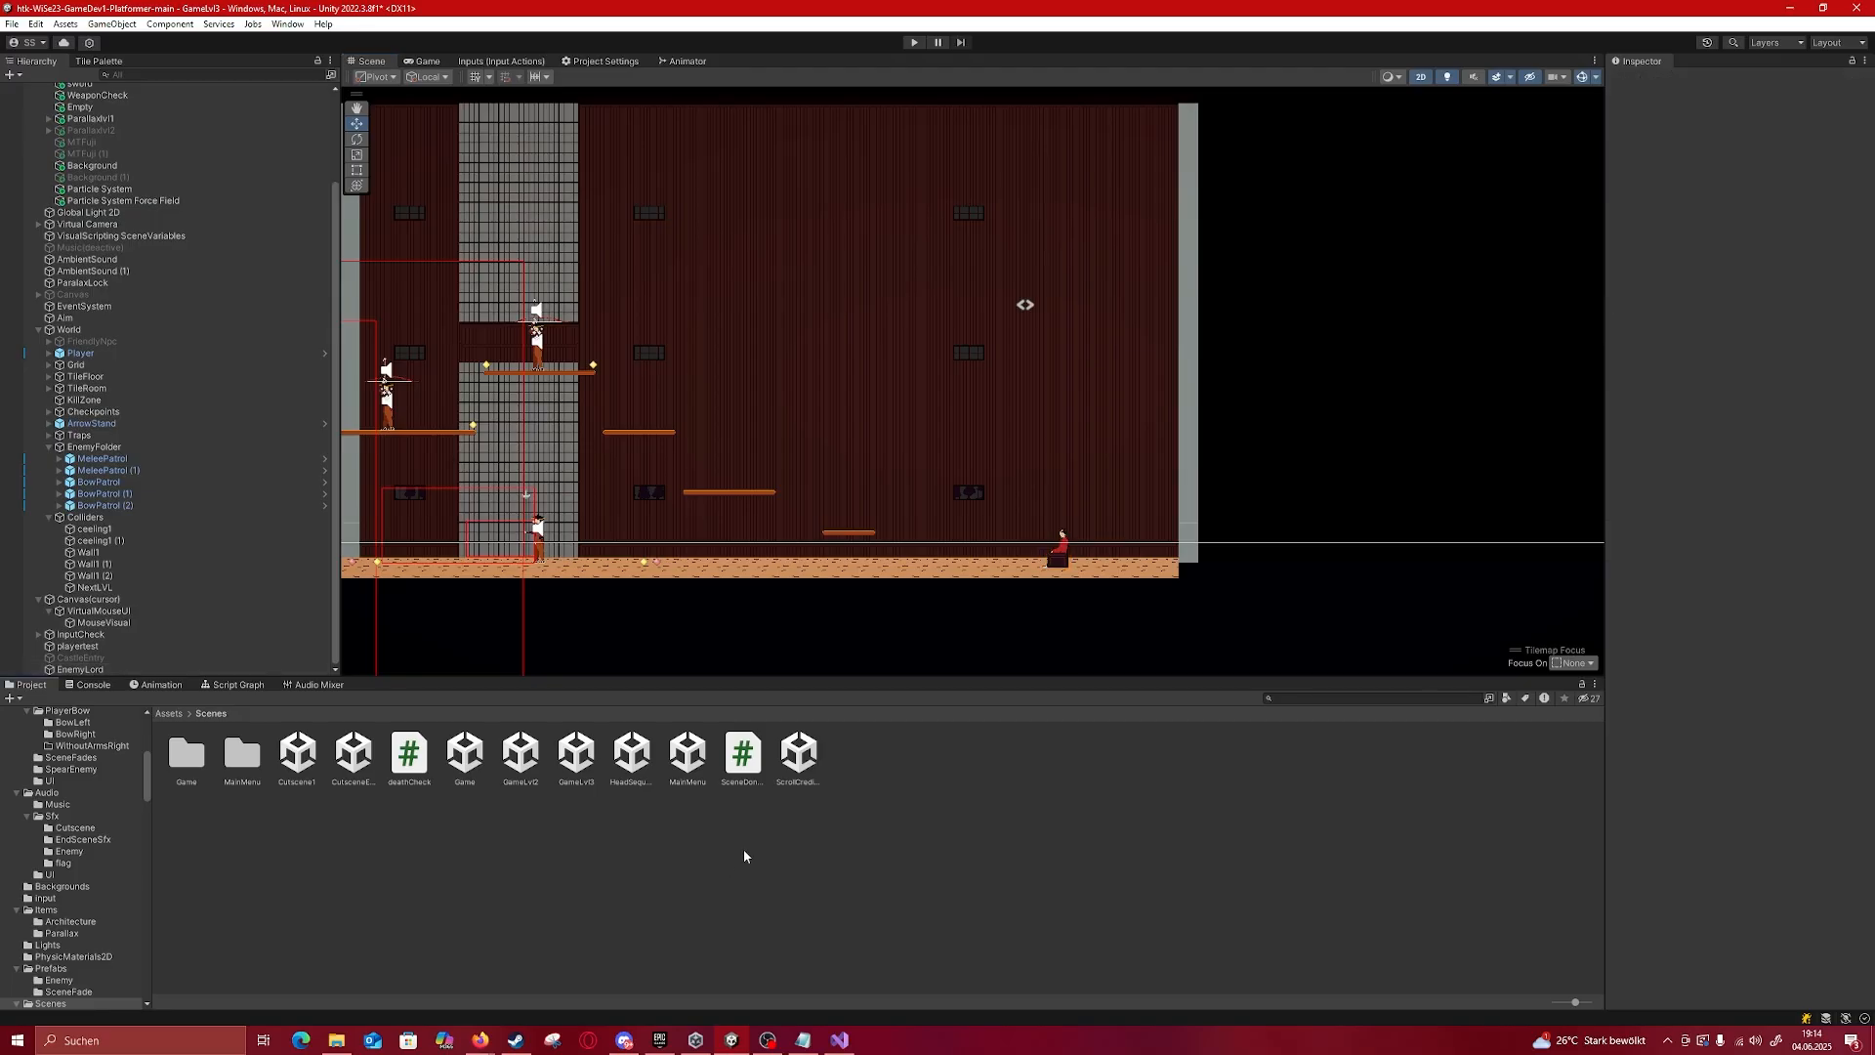
pyautogui.click(363, 769)
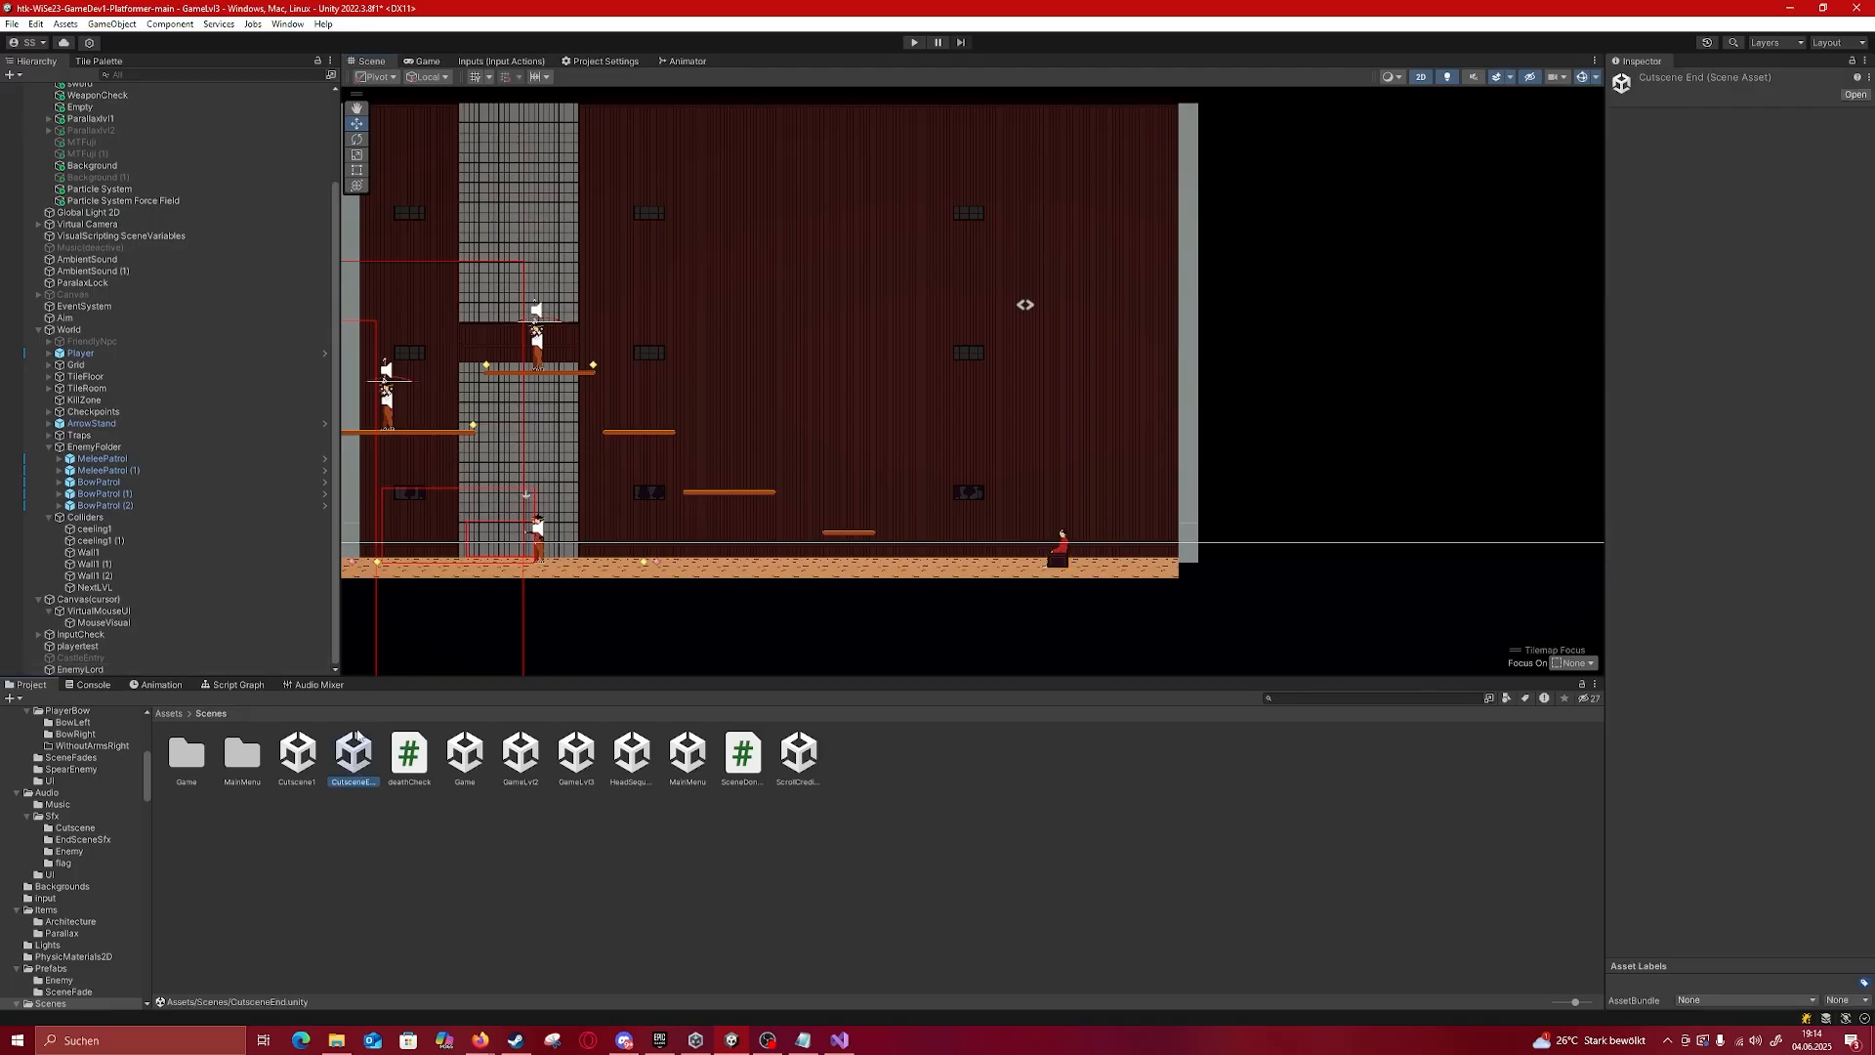
pyautogui.doubleClick(369, 787)
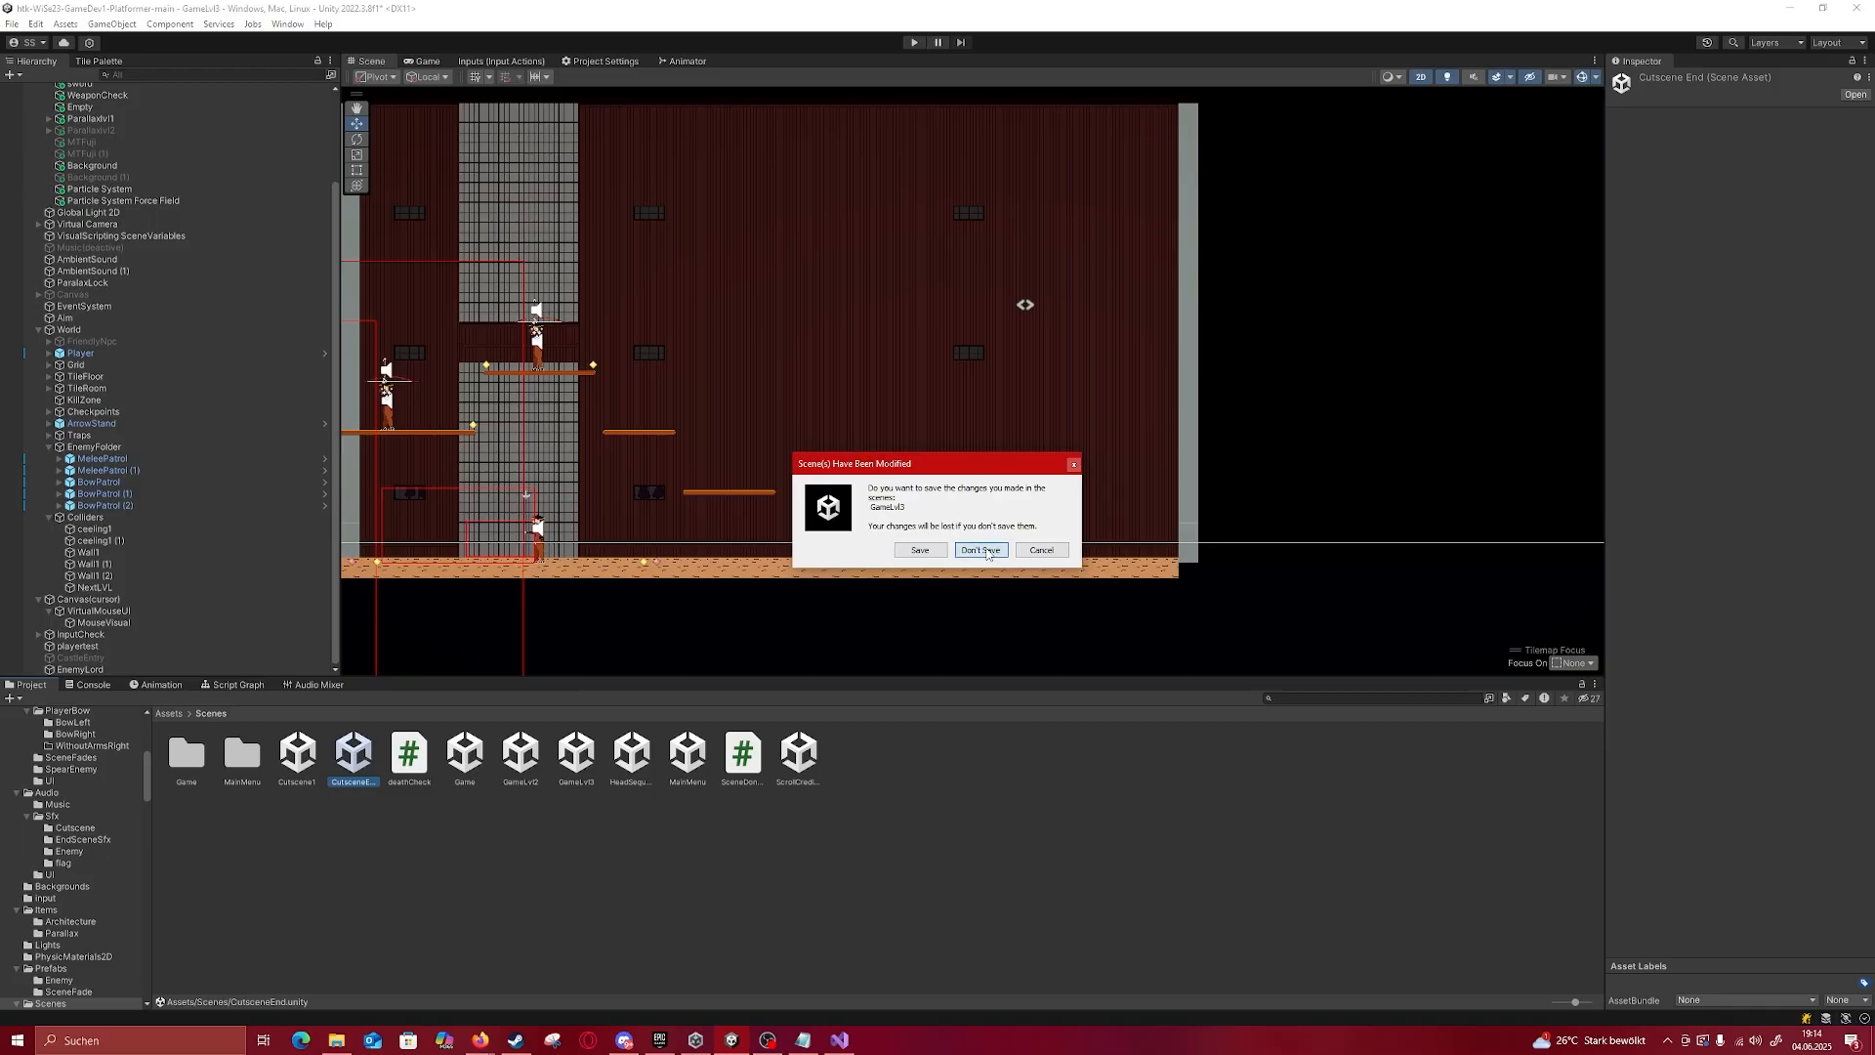
pyautogui.click(982, 551)
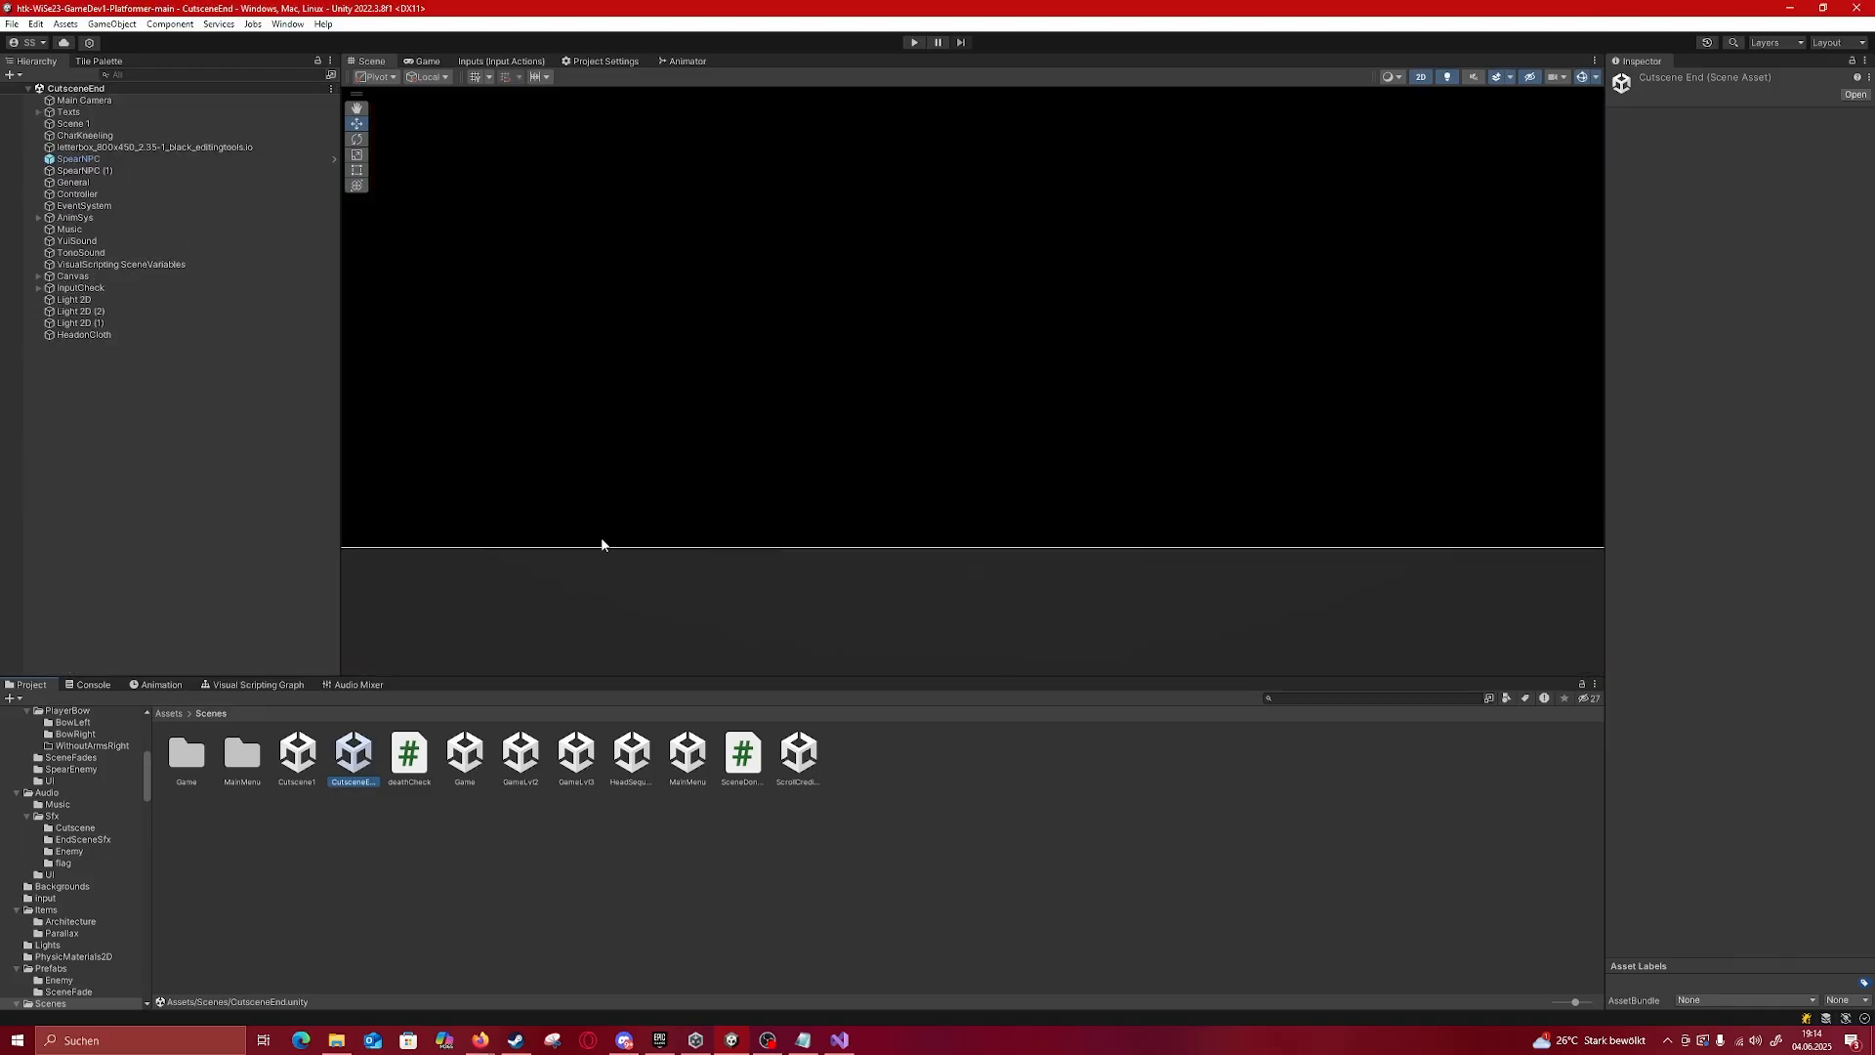
# Step: Select the Texts canvas and examine the end cutscene's artwork with the two samurai portraits
pyautogui.click(600, 544)
pyautogui.moveTo(523, 527); pyautogui.dragTo(1004, 477, button='middle')
pyautogui.scroll(4, 830, 475)
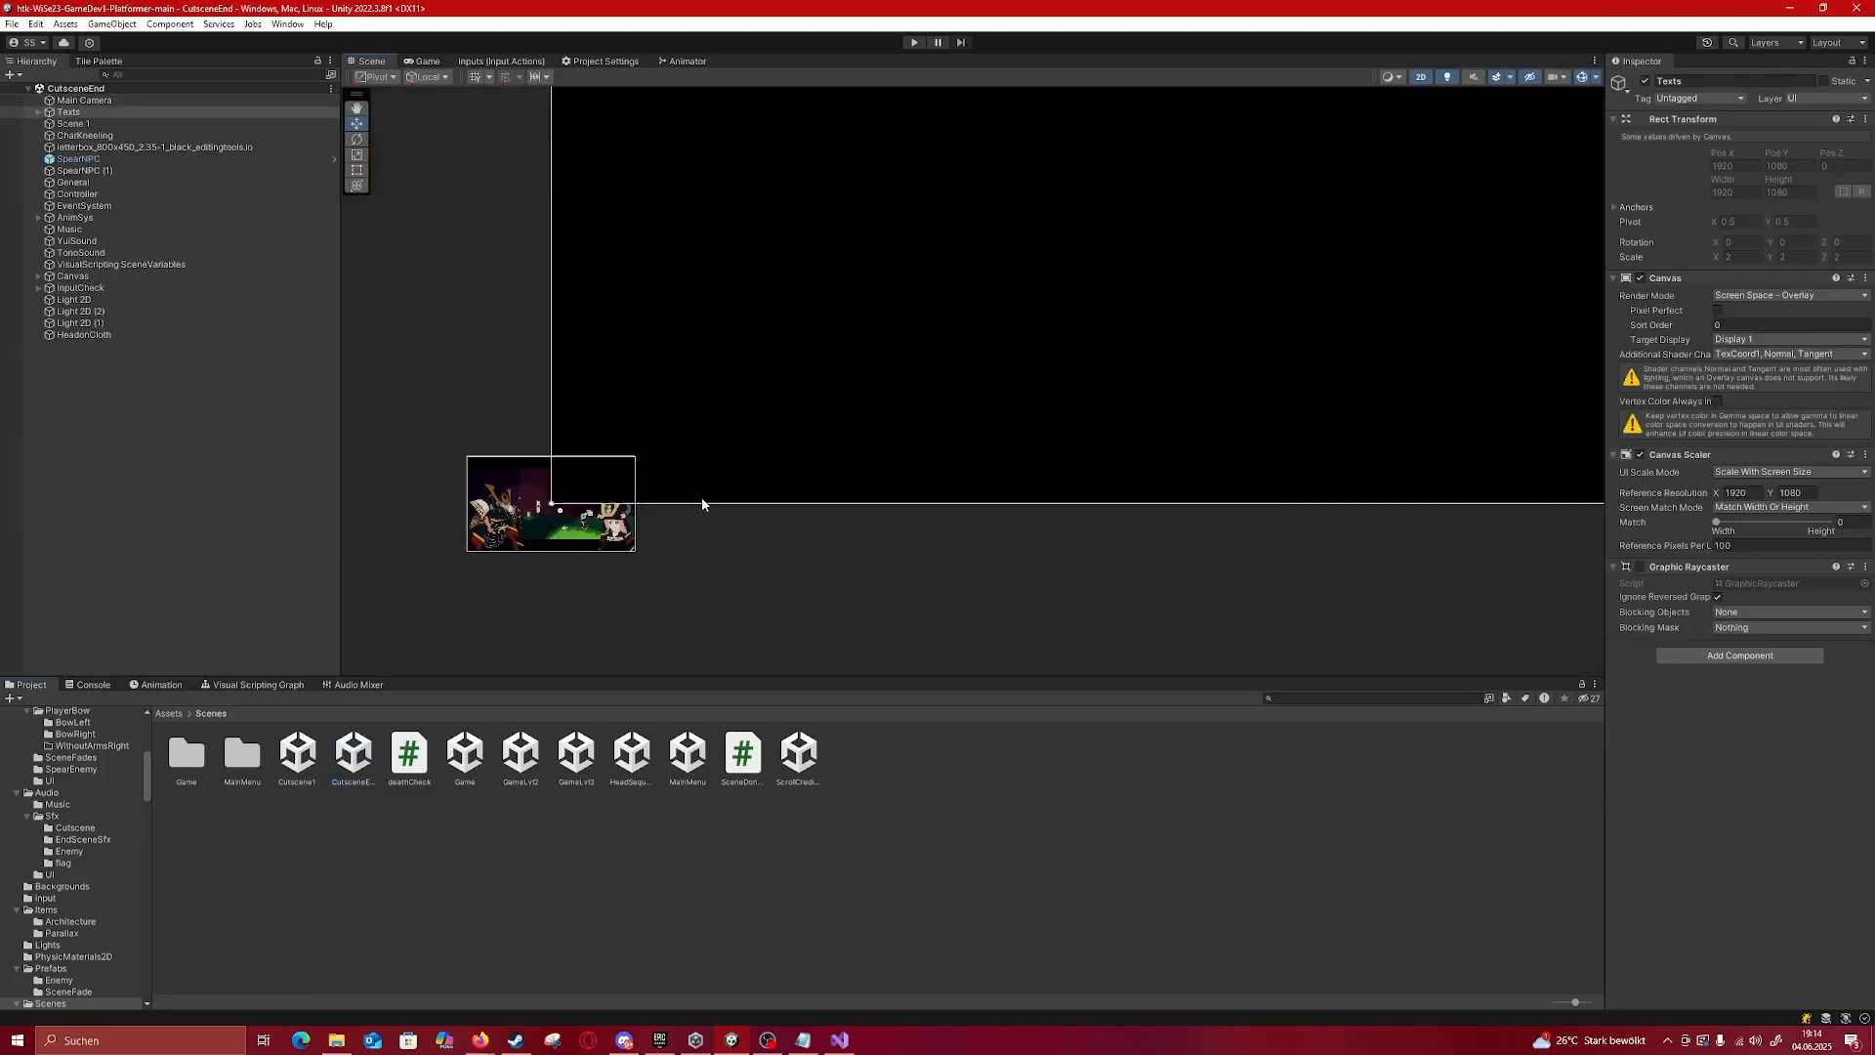
pyautogui.scroll(2, 547, 508)
pyautogui.moveTo(546, 508); pyautogui.dragTo(859, 530, button='middle')
pyautogui.scroll(6, 859, 530)
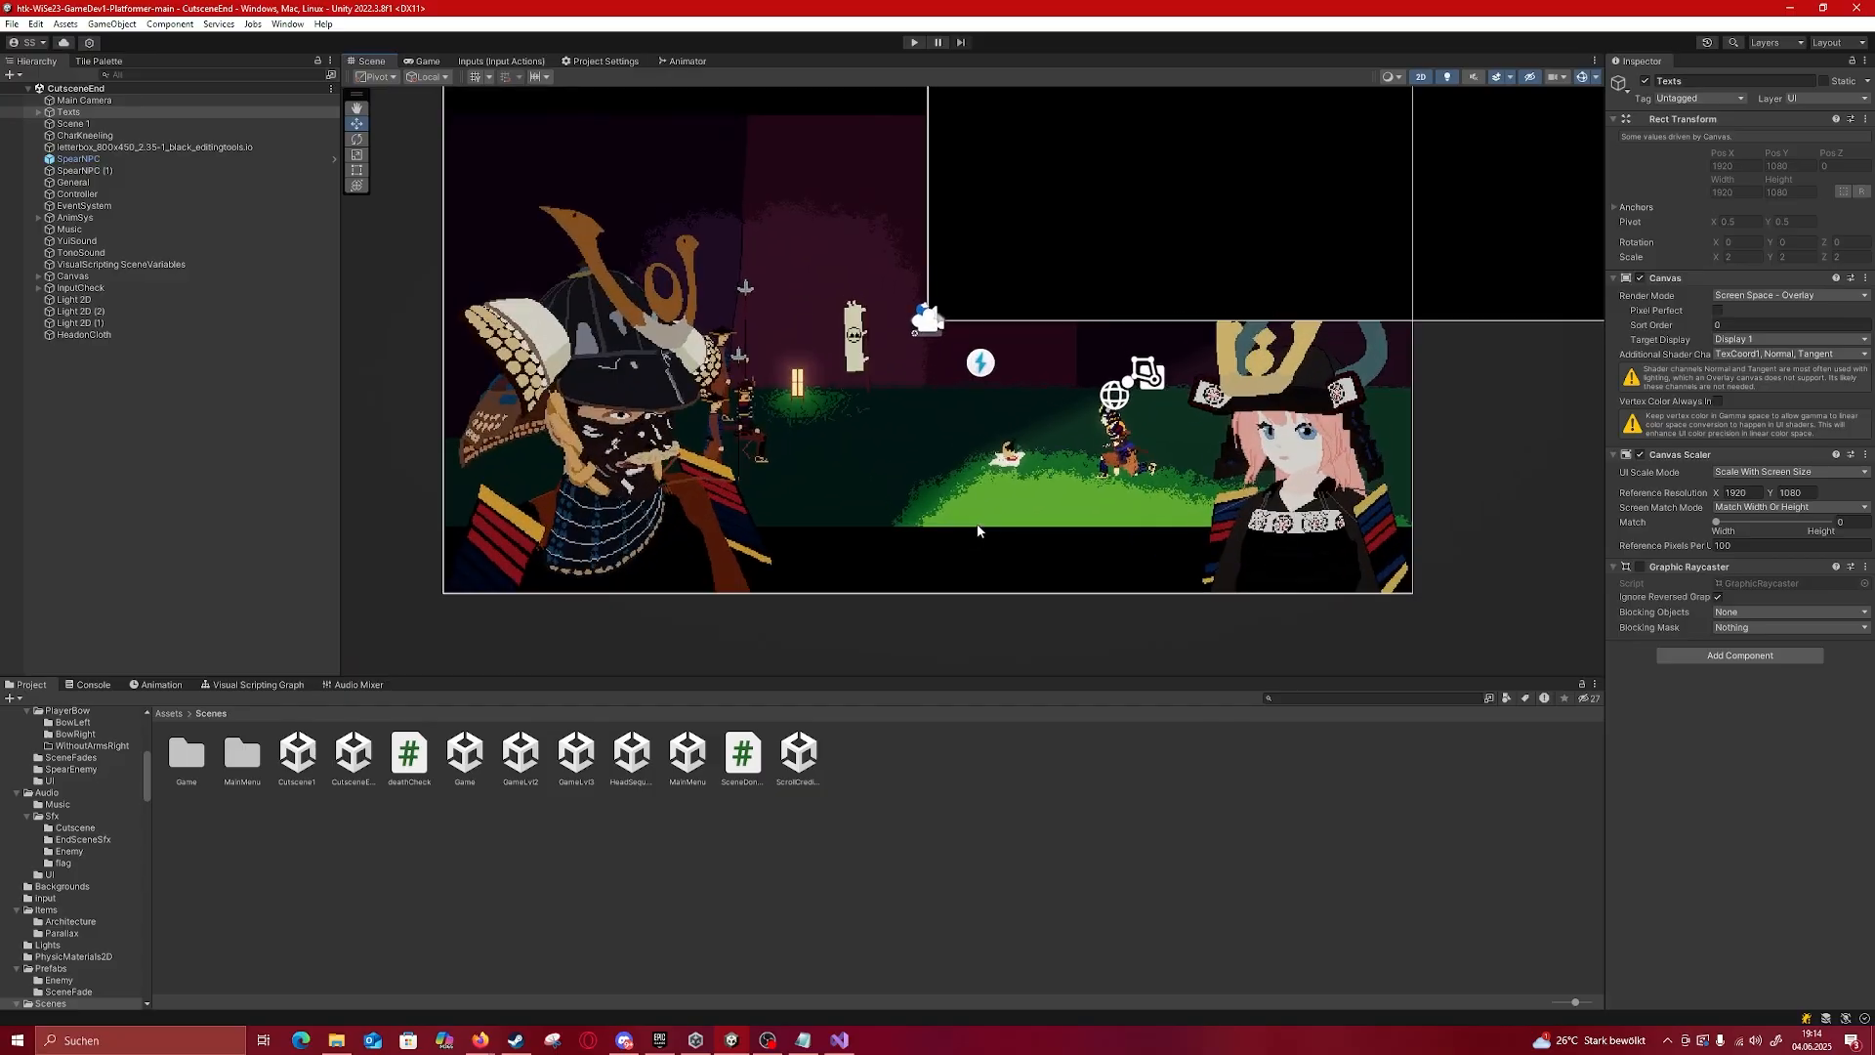
# Step: Select the ScrollCredits scene asset and examine the overall framing of the end cutscene
pyautogui.click(800, 766)
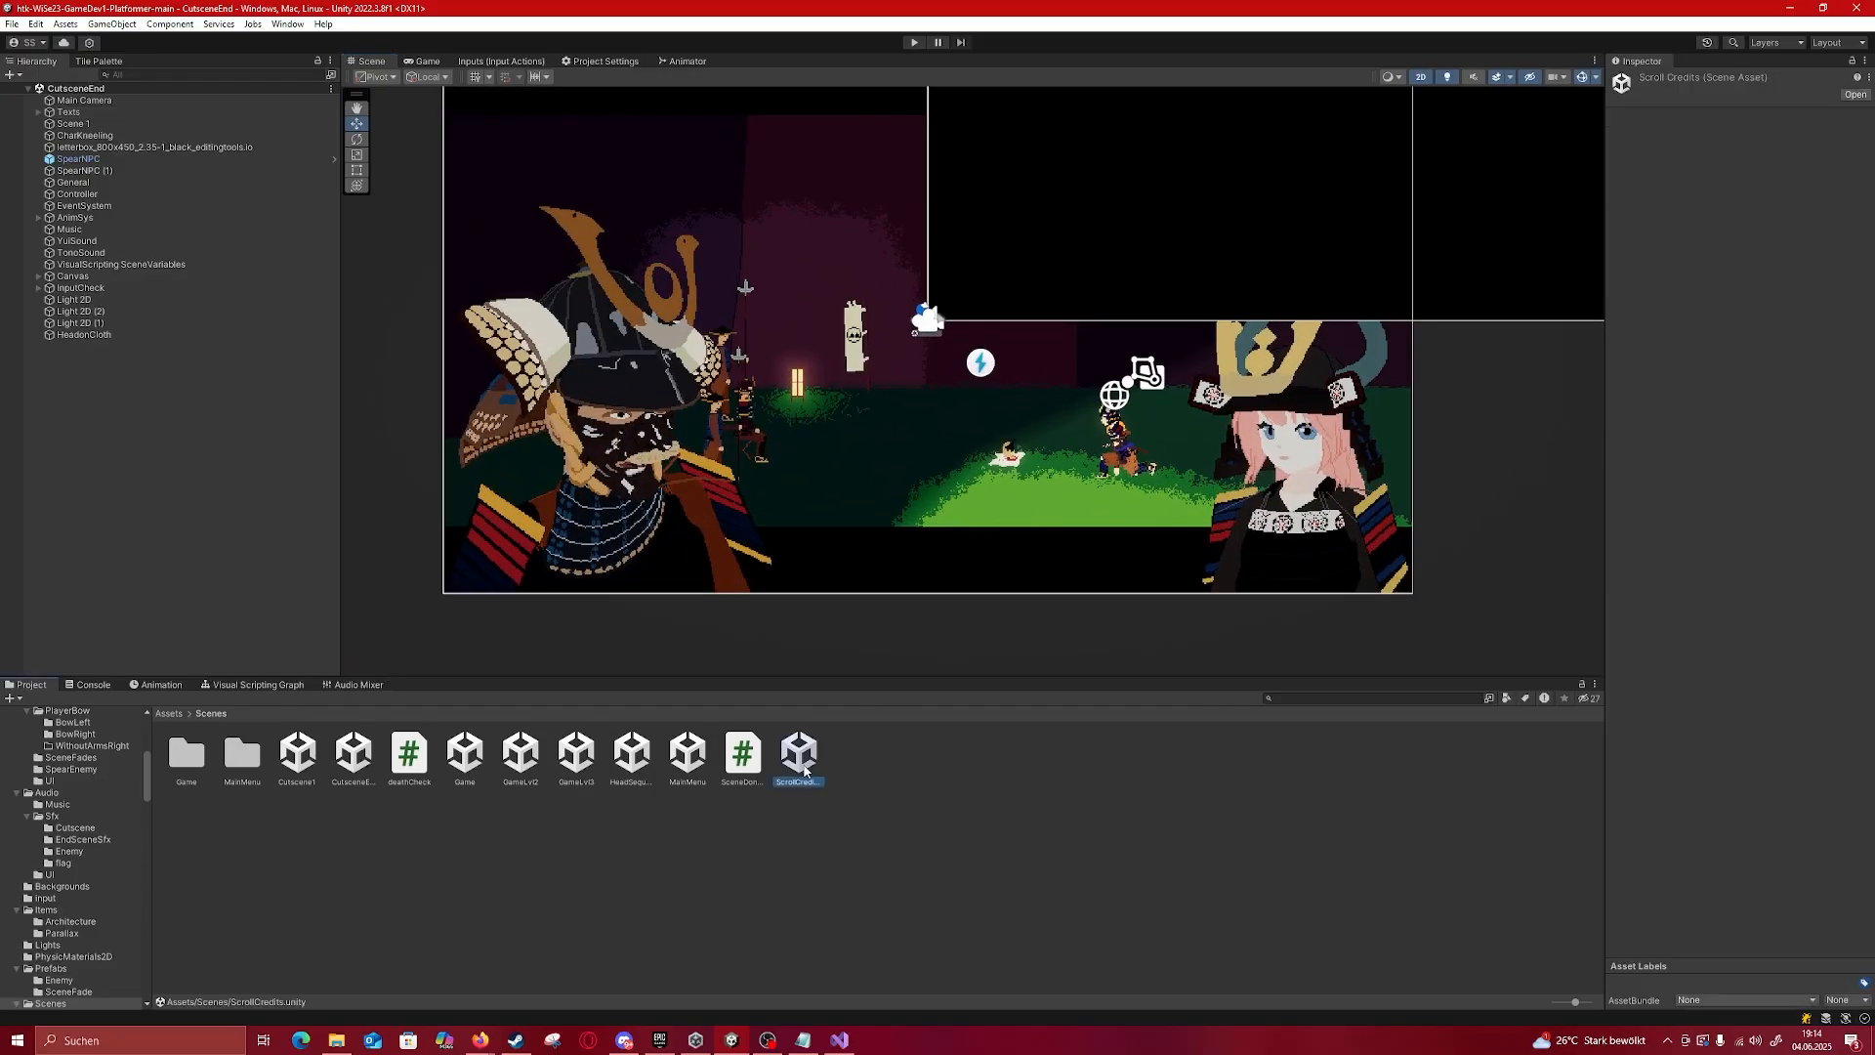
pyautogui.scroll(-1, 738, 652)
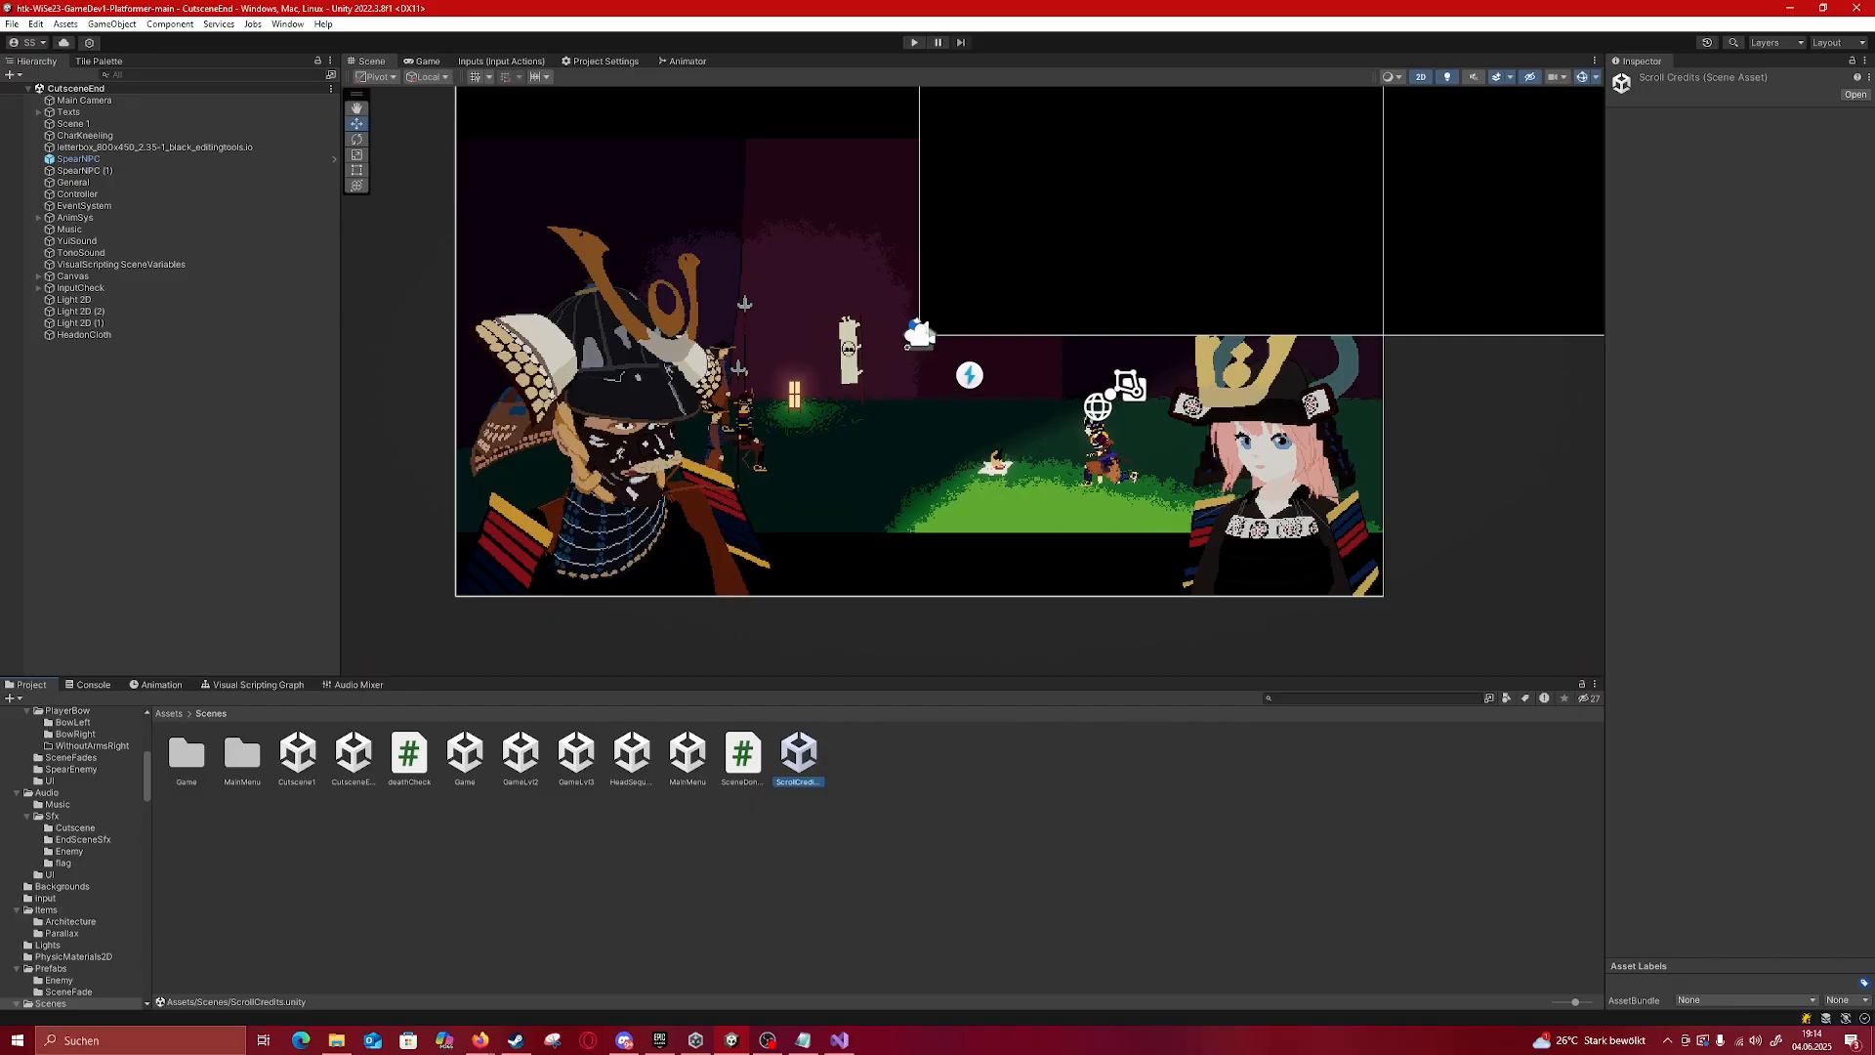
pyautogui.scroll(-3, 374, 491)
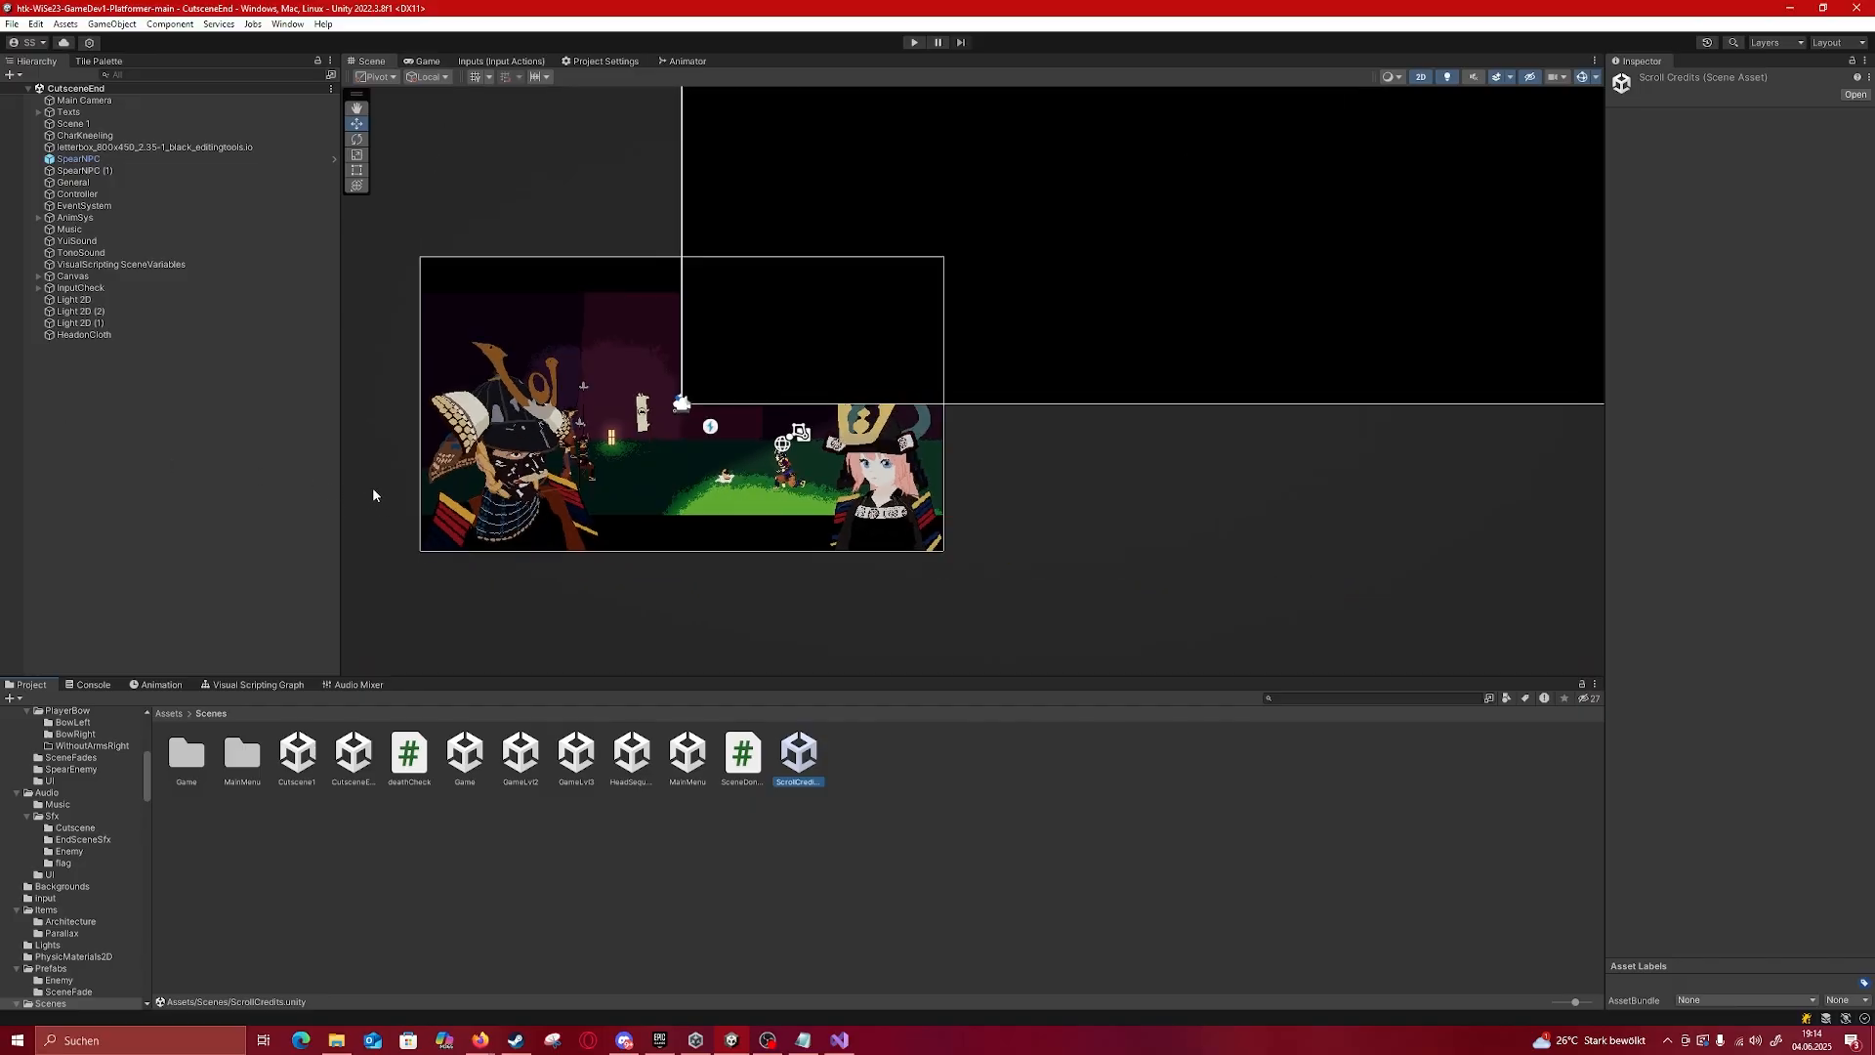
pyautogui.moveTo(372, 488); pyautogui.dragTo(732, 532, button='middle')
pyautogui.scroll(-2, 697, 596)
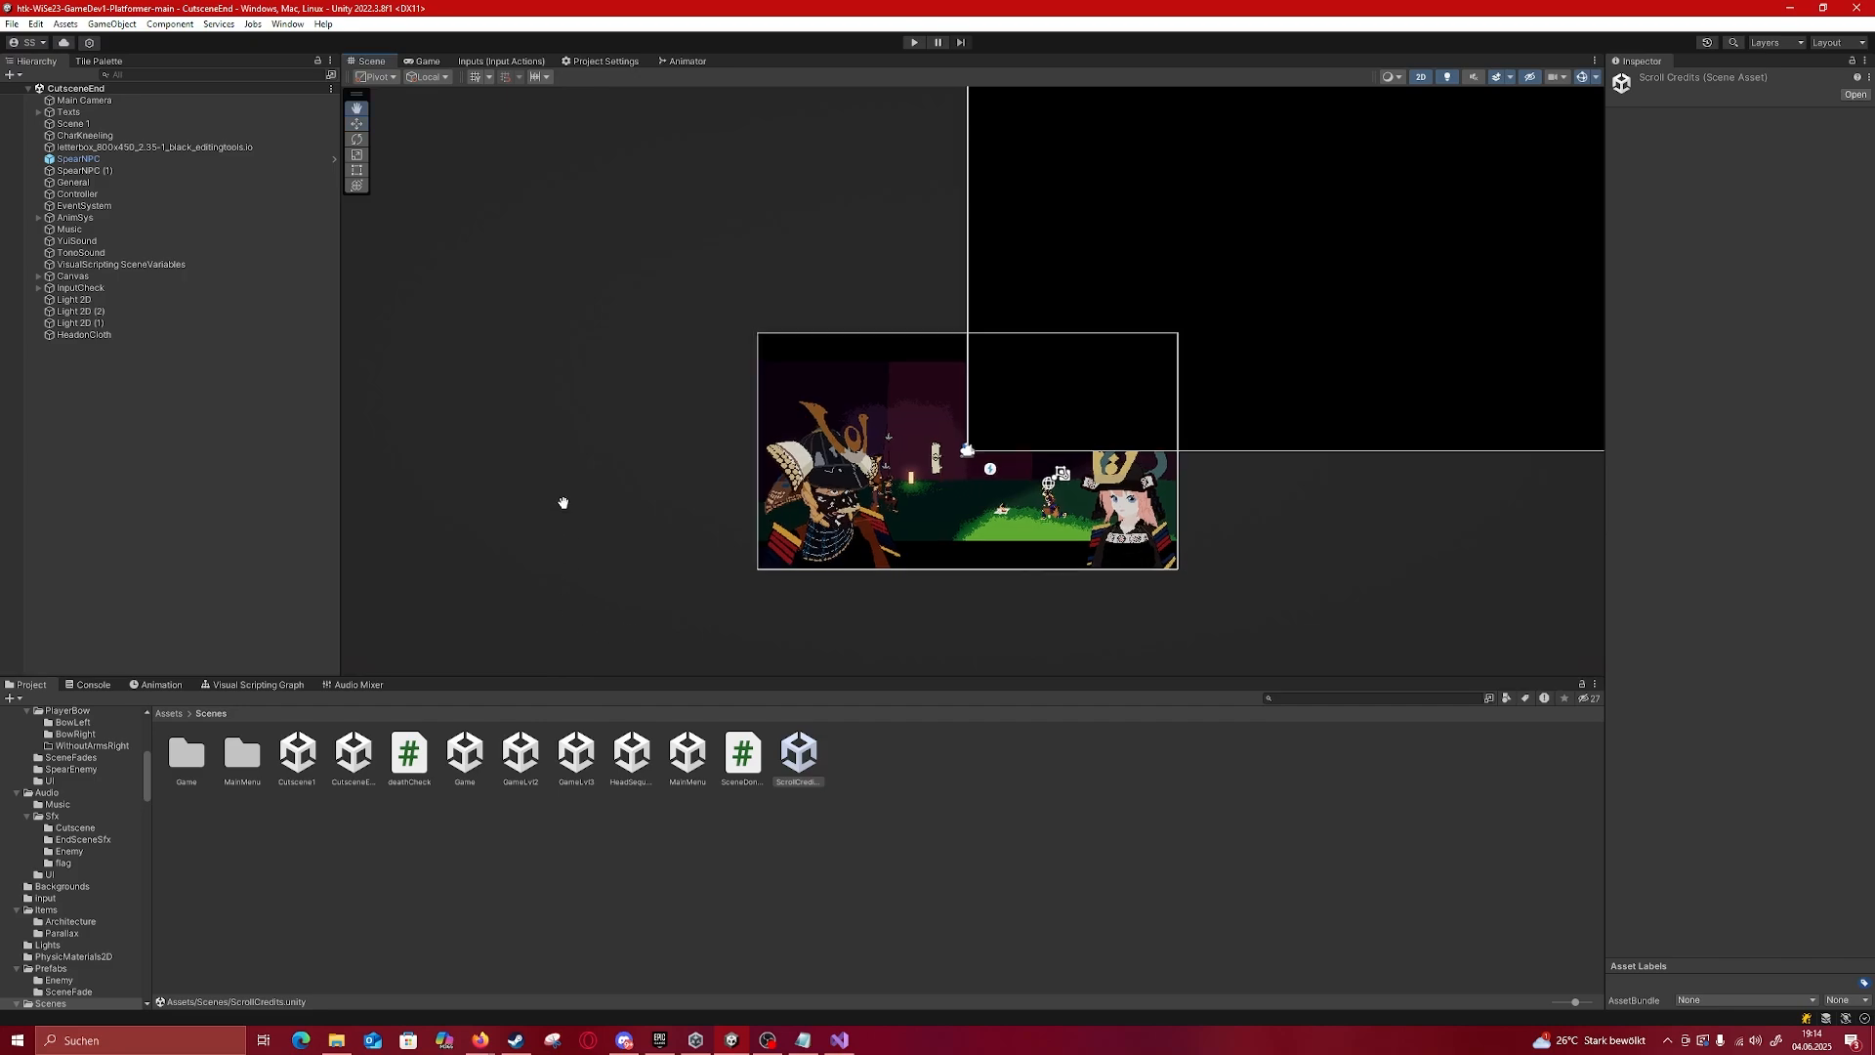
pyautogui.moveTo(561, 502); pyautogui.dragTo(478, 511, button='middle')
pyautogui.scroll(2, 720, 485)
pyautogui.scroll(4, 724, 486)
pyautogui.moveTo(723, 486); pyautogui.dragTo(635, 480, button='middle')
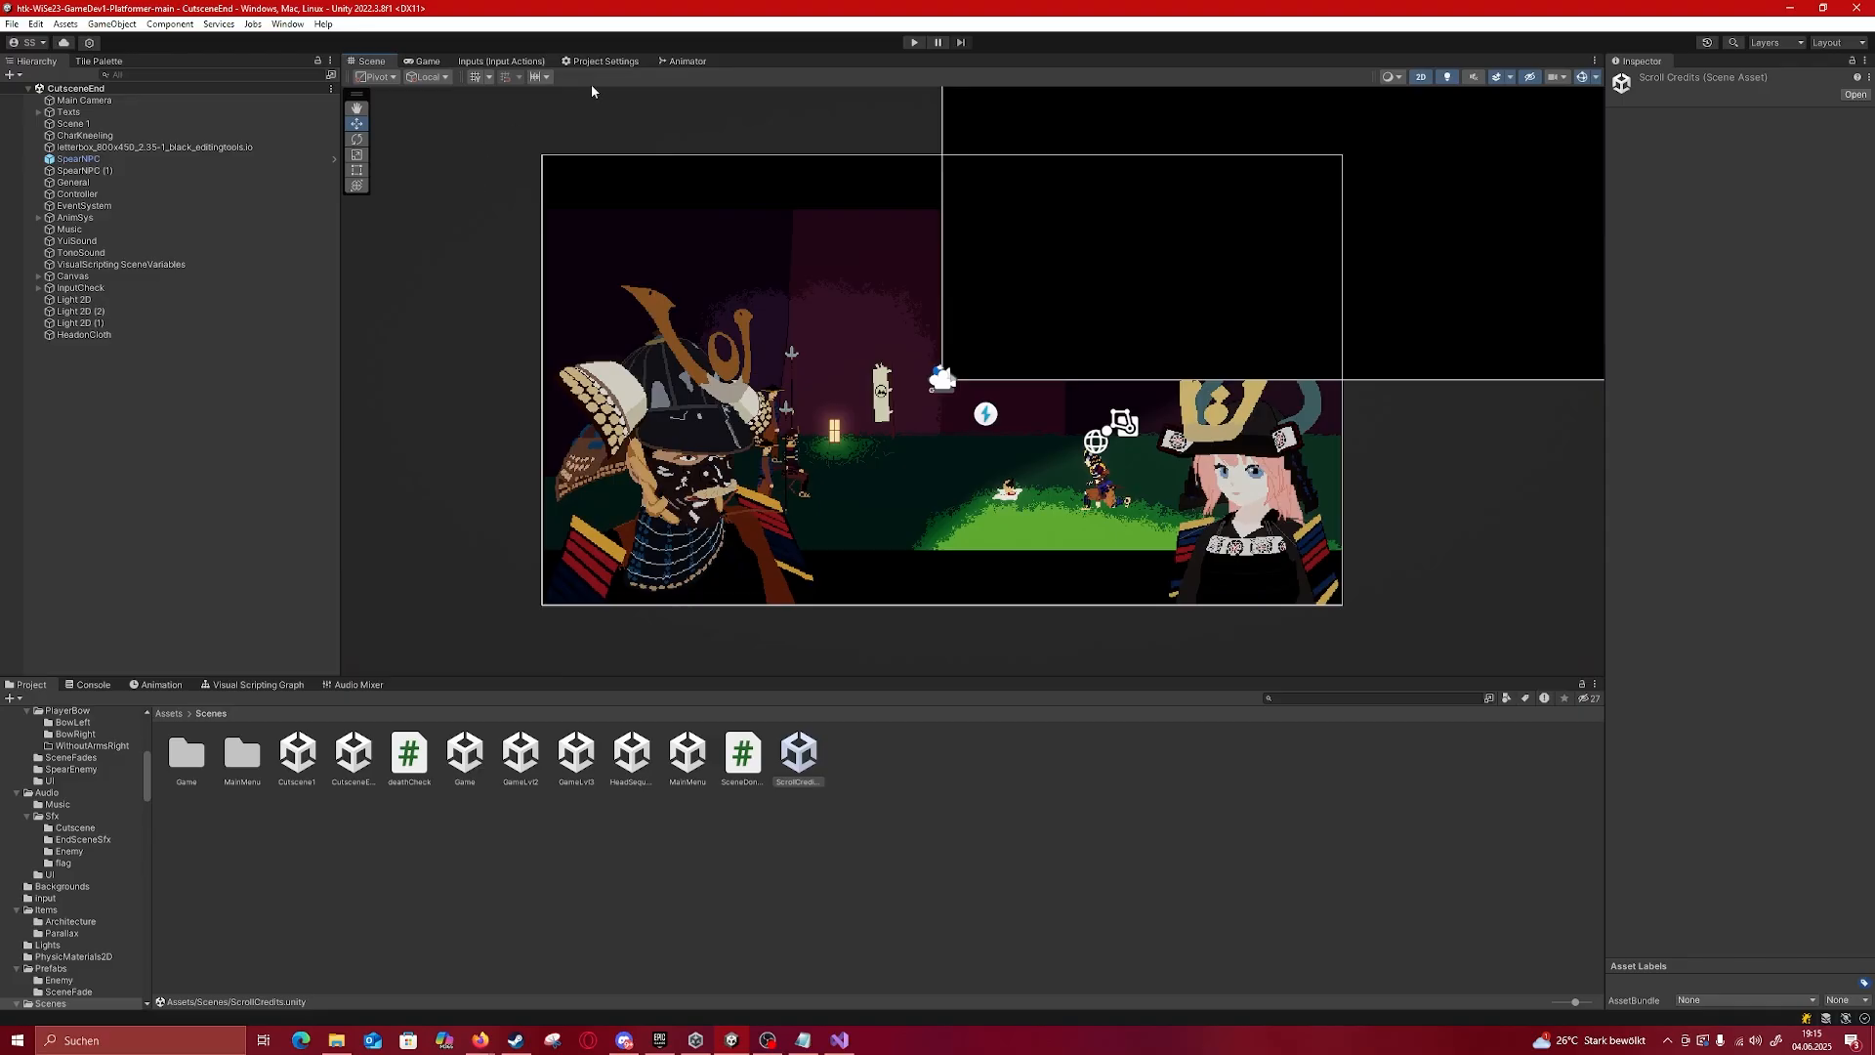
# Step: Check the end cutscene in the Game view and inspect its Fade overlay in the Scene view
pyautogui.scroll(-1, 551, 272)
pyautogui.moveTo(430, 244); pyautogui.dragTo(611, 250, button='middle')
pyautogui.click(427, 63)
pyautogui.click(363, 61)
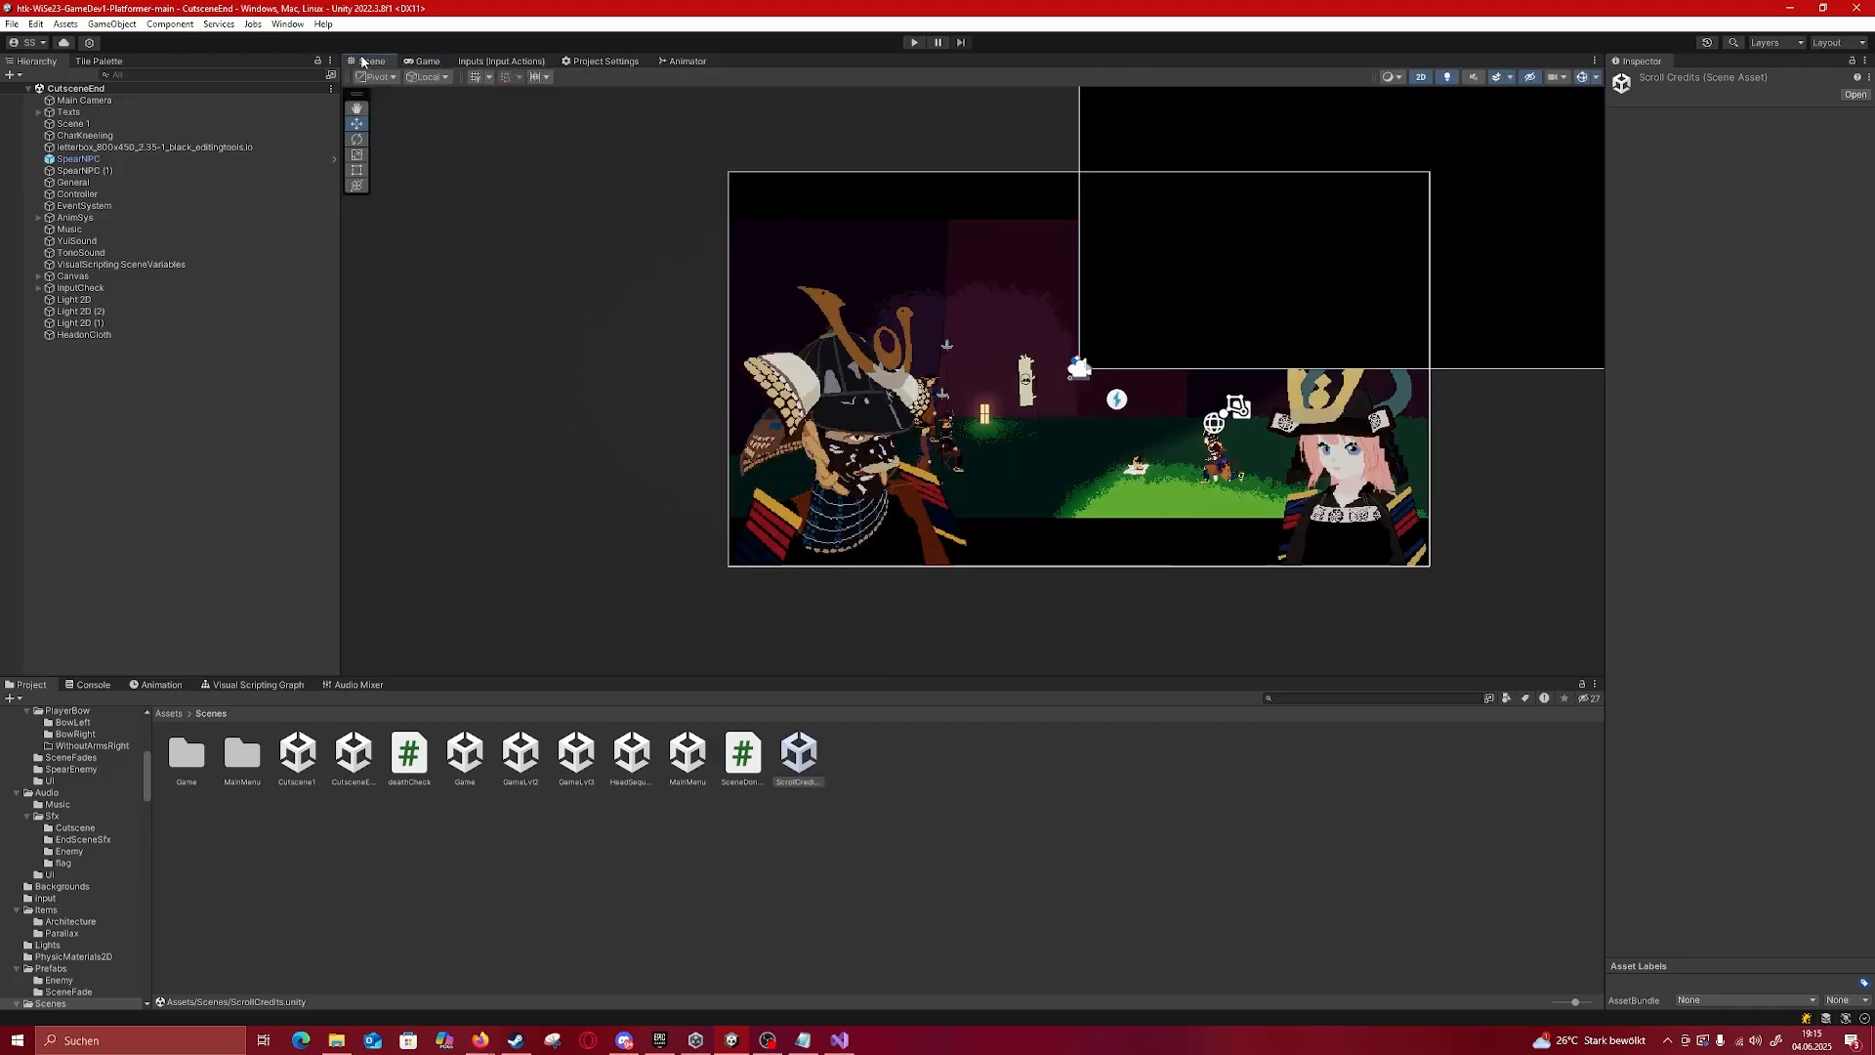
pyautogui.scroll(-5, 605, 284)
pyautogui.moveTo(818, 364); pyautogui.dragTo(685, 373, button='middle')
pyautogui.click(683, 371)
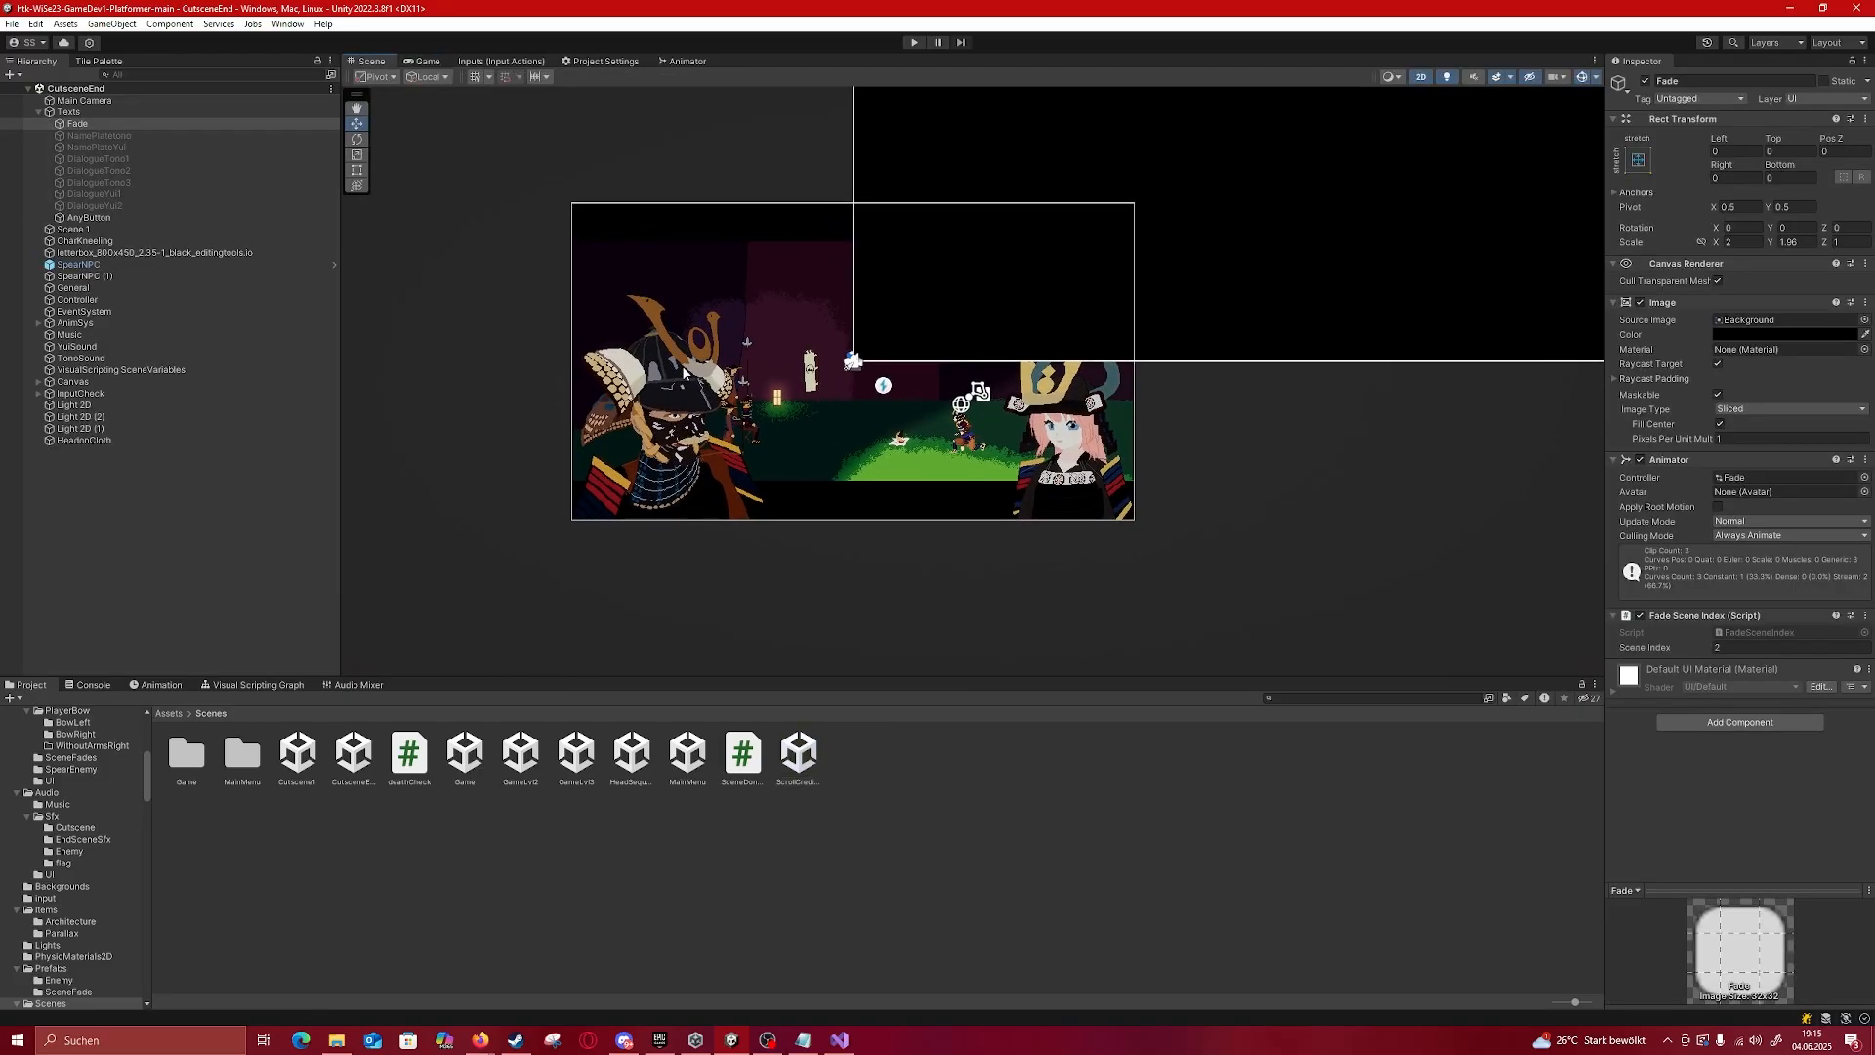
pyautogui.click(515, 336)
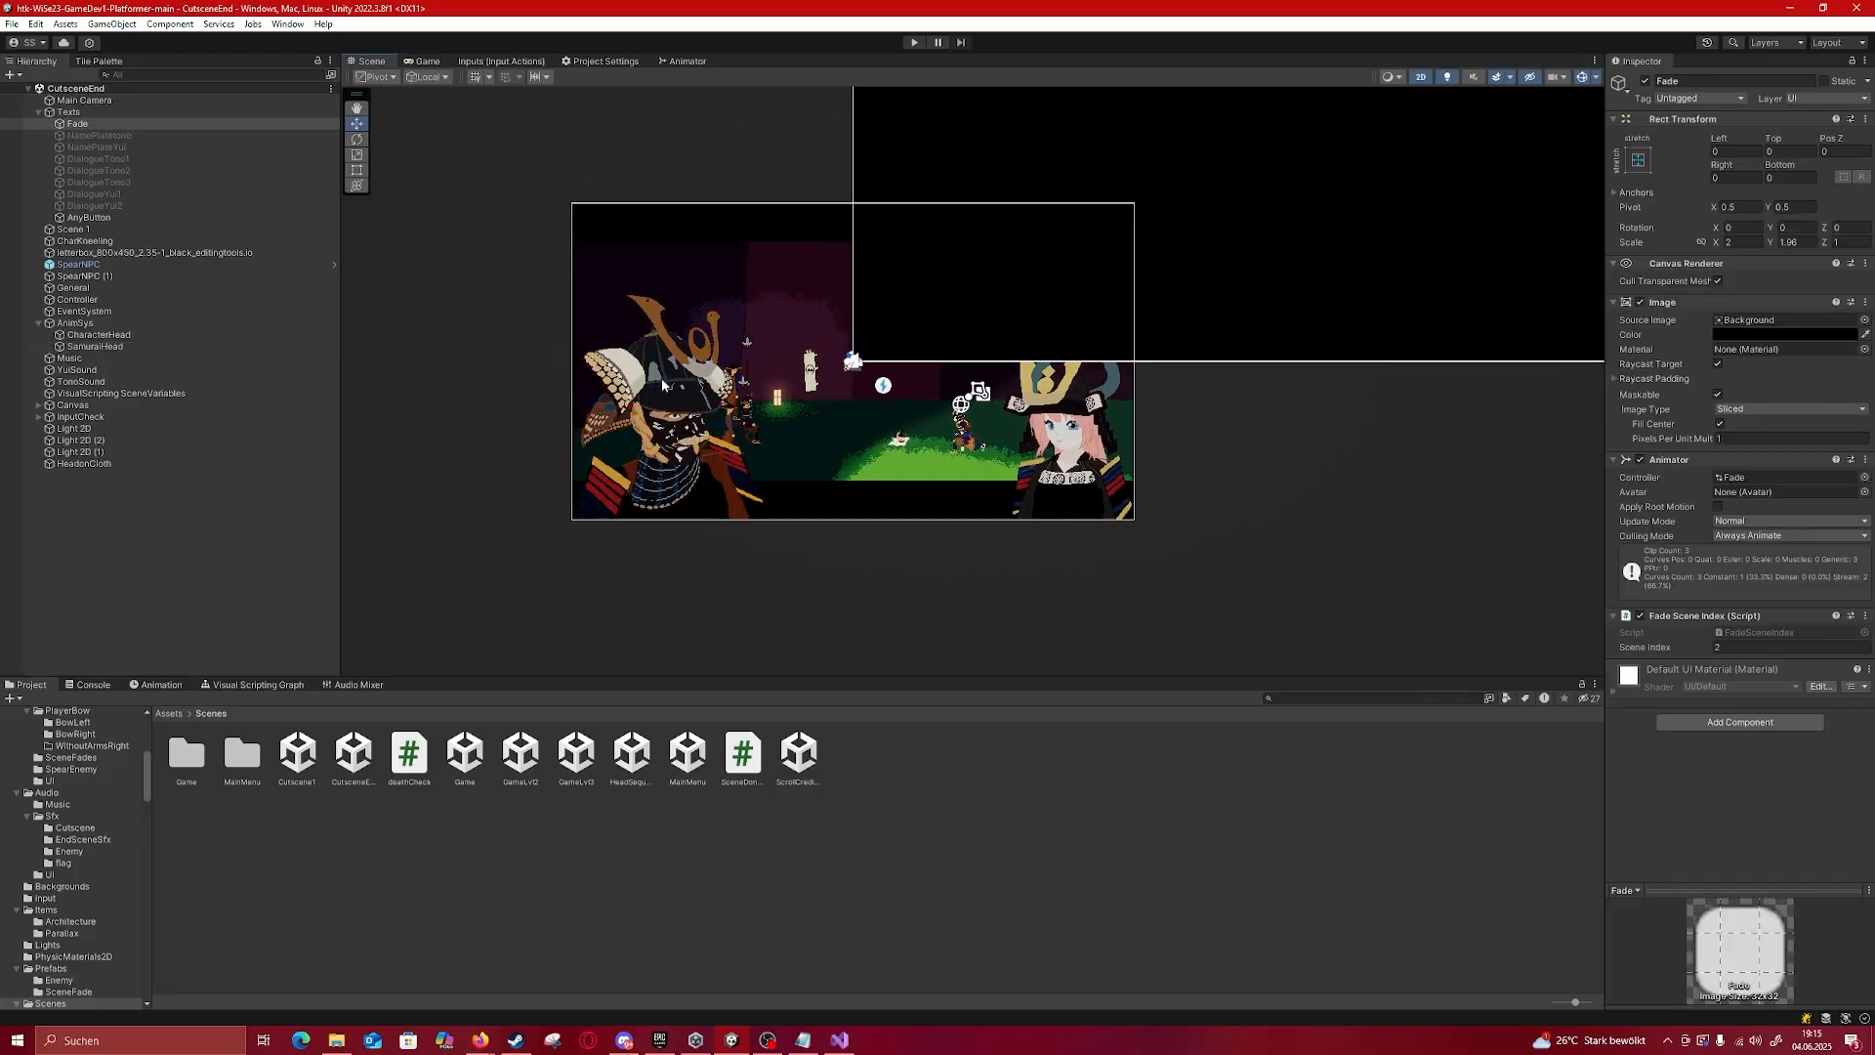
# Step: Examine the end cutscene's large samurai portraits and the small characters on the lit grass up close
pyautogui.scroll(6, 706, 399)
pyautogui.moveTo(721, 358); pyautogui.dragTo(648, 317, button='middle')
pyautogui.scroll(3, 646, 316)
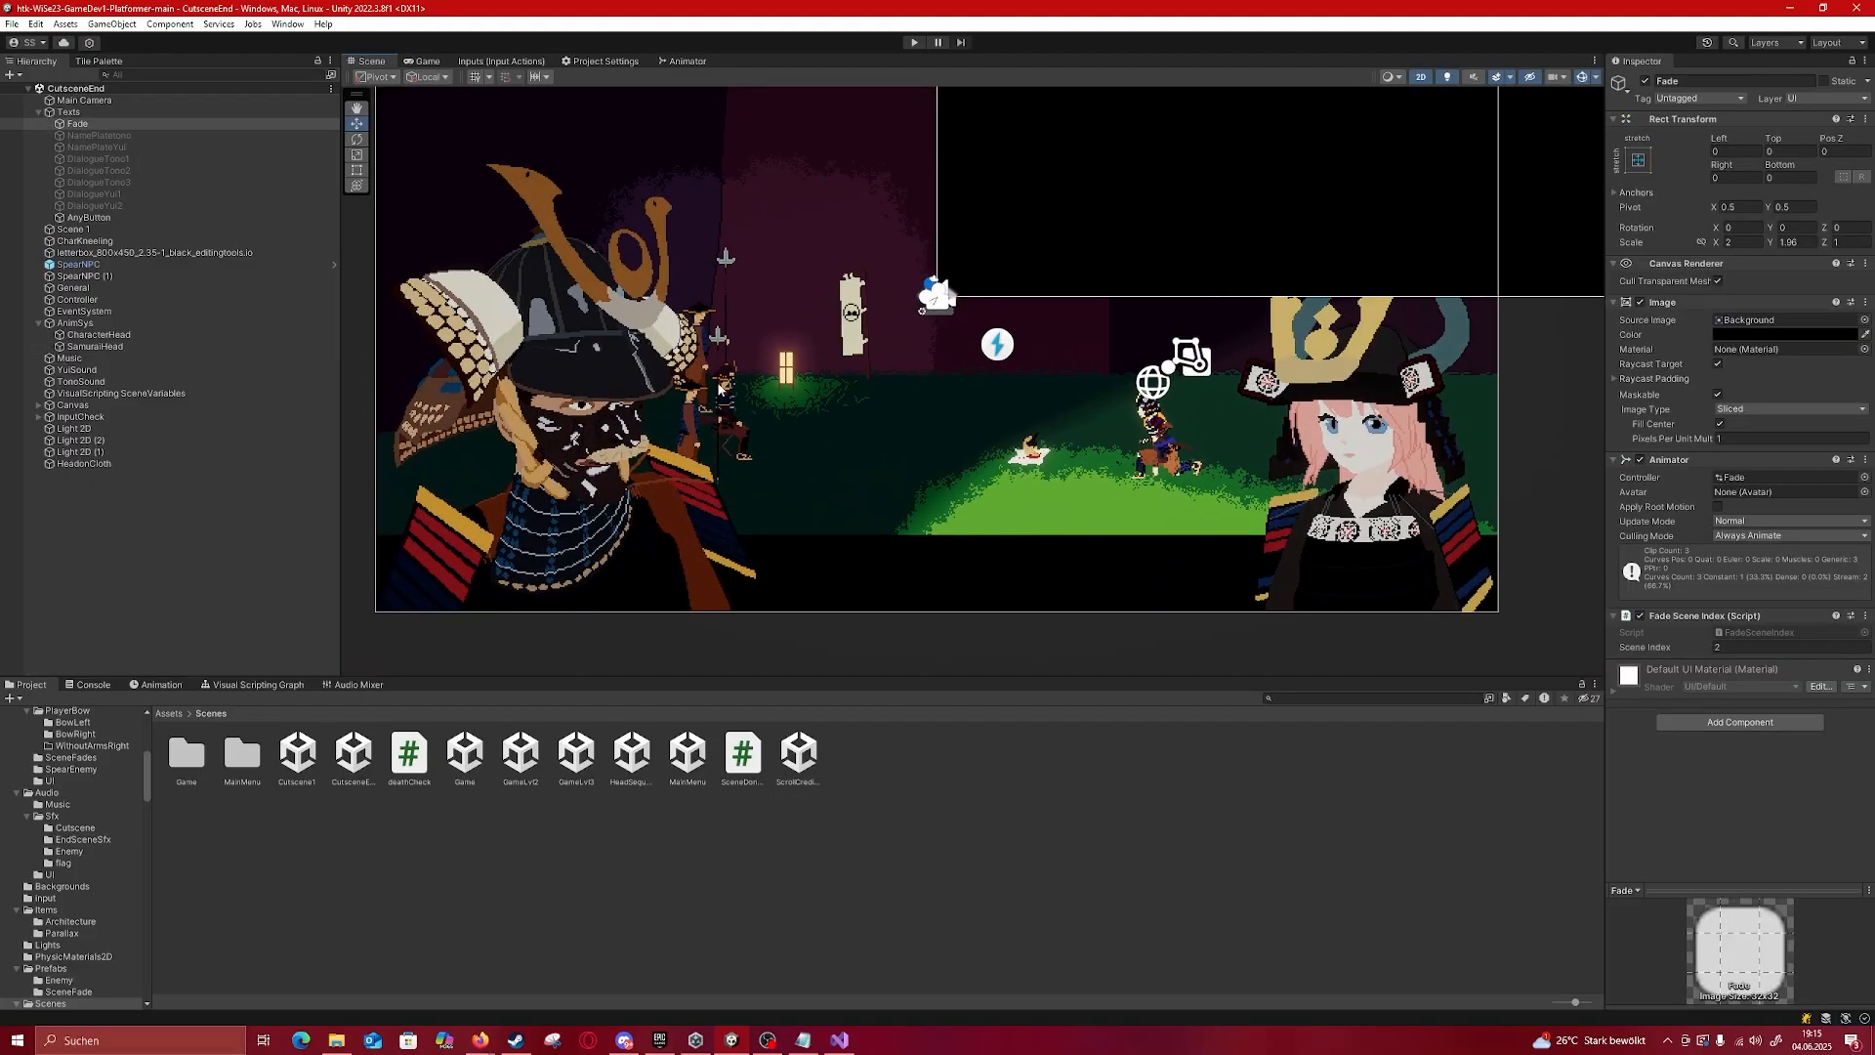
pyautogui.scroll(-1, 602, 344)
pyautogui.moveTo(583, 307); pyautogui.dragTo(628, 394, button='middle')
pyautogui.scroll(-1, 523, 353)
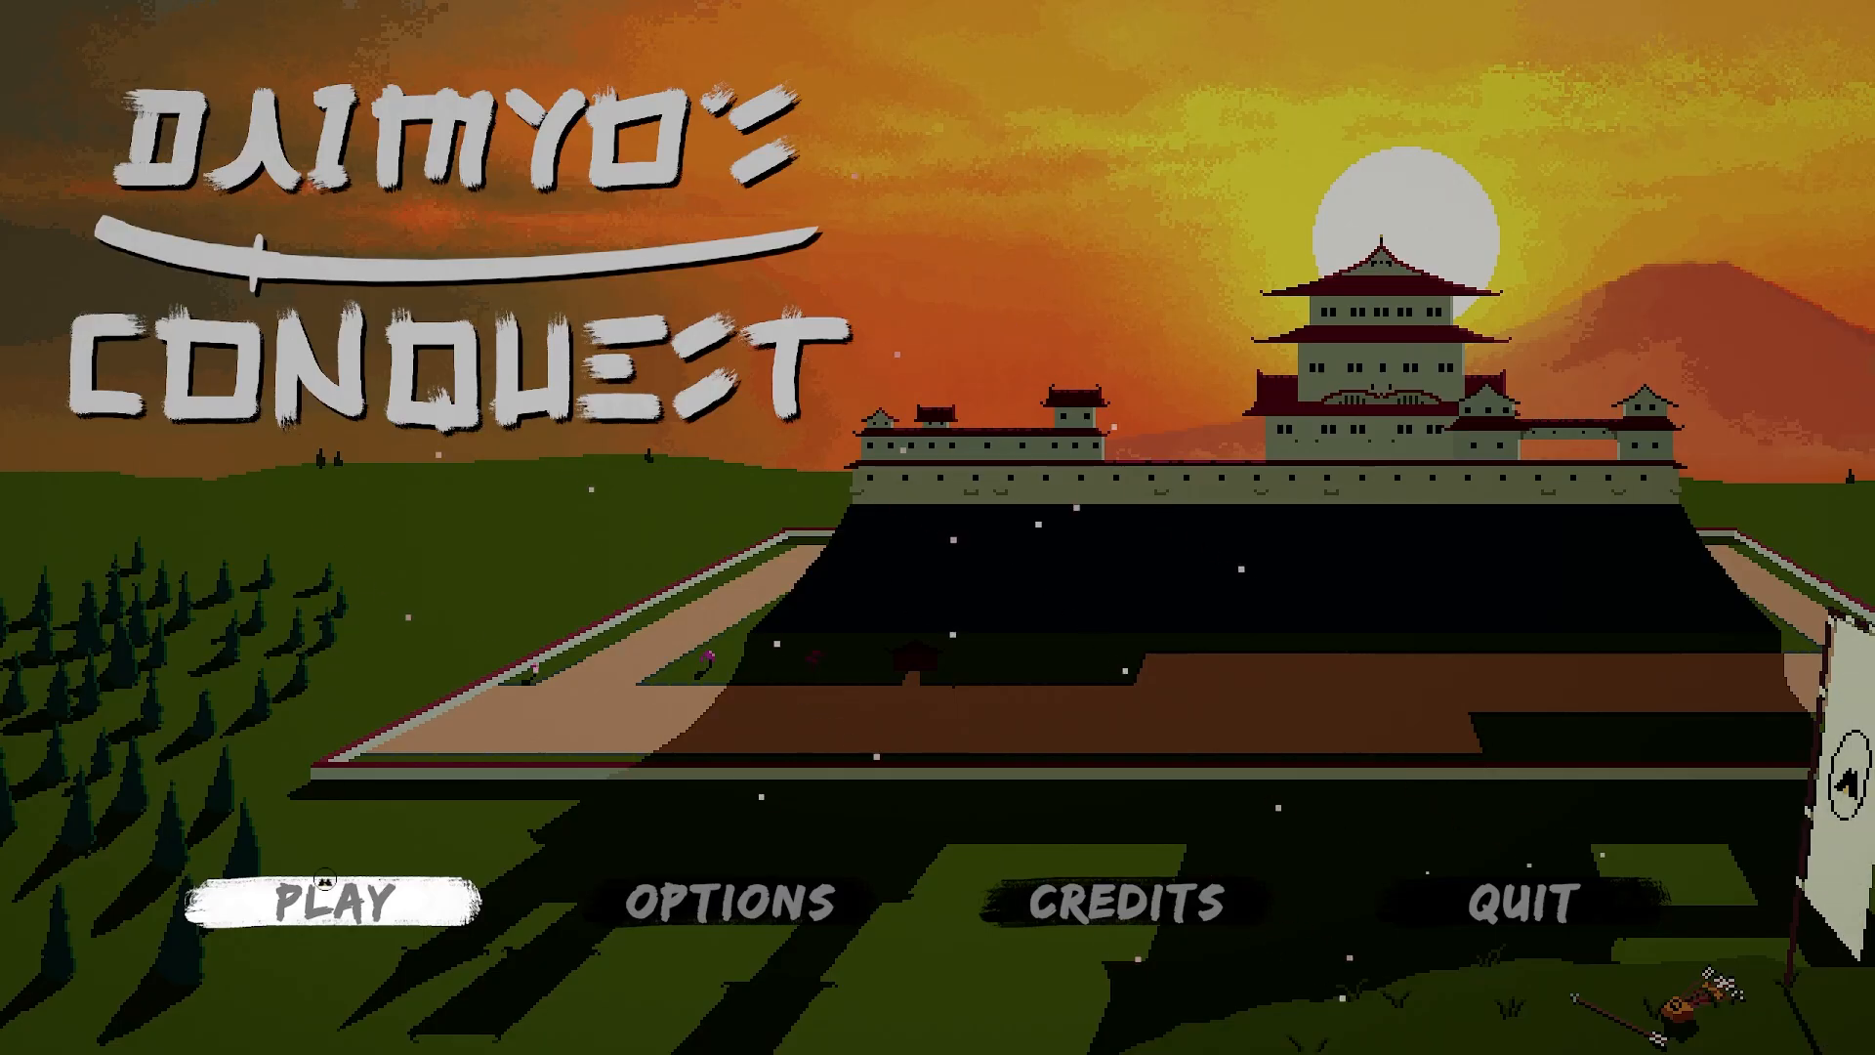
# Step: Start playing Daimyo's Conquest from its main menu and advance through all the intro cutscene dialogue
pyautogui.click(322, 898)
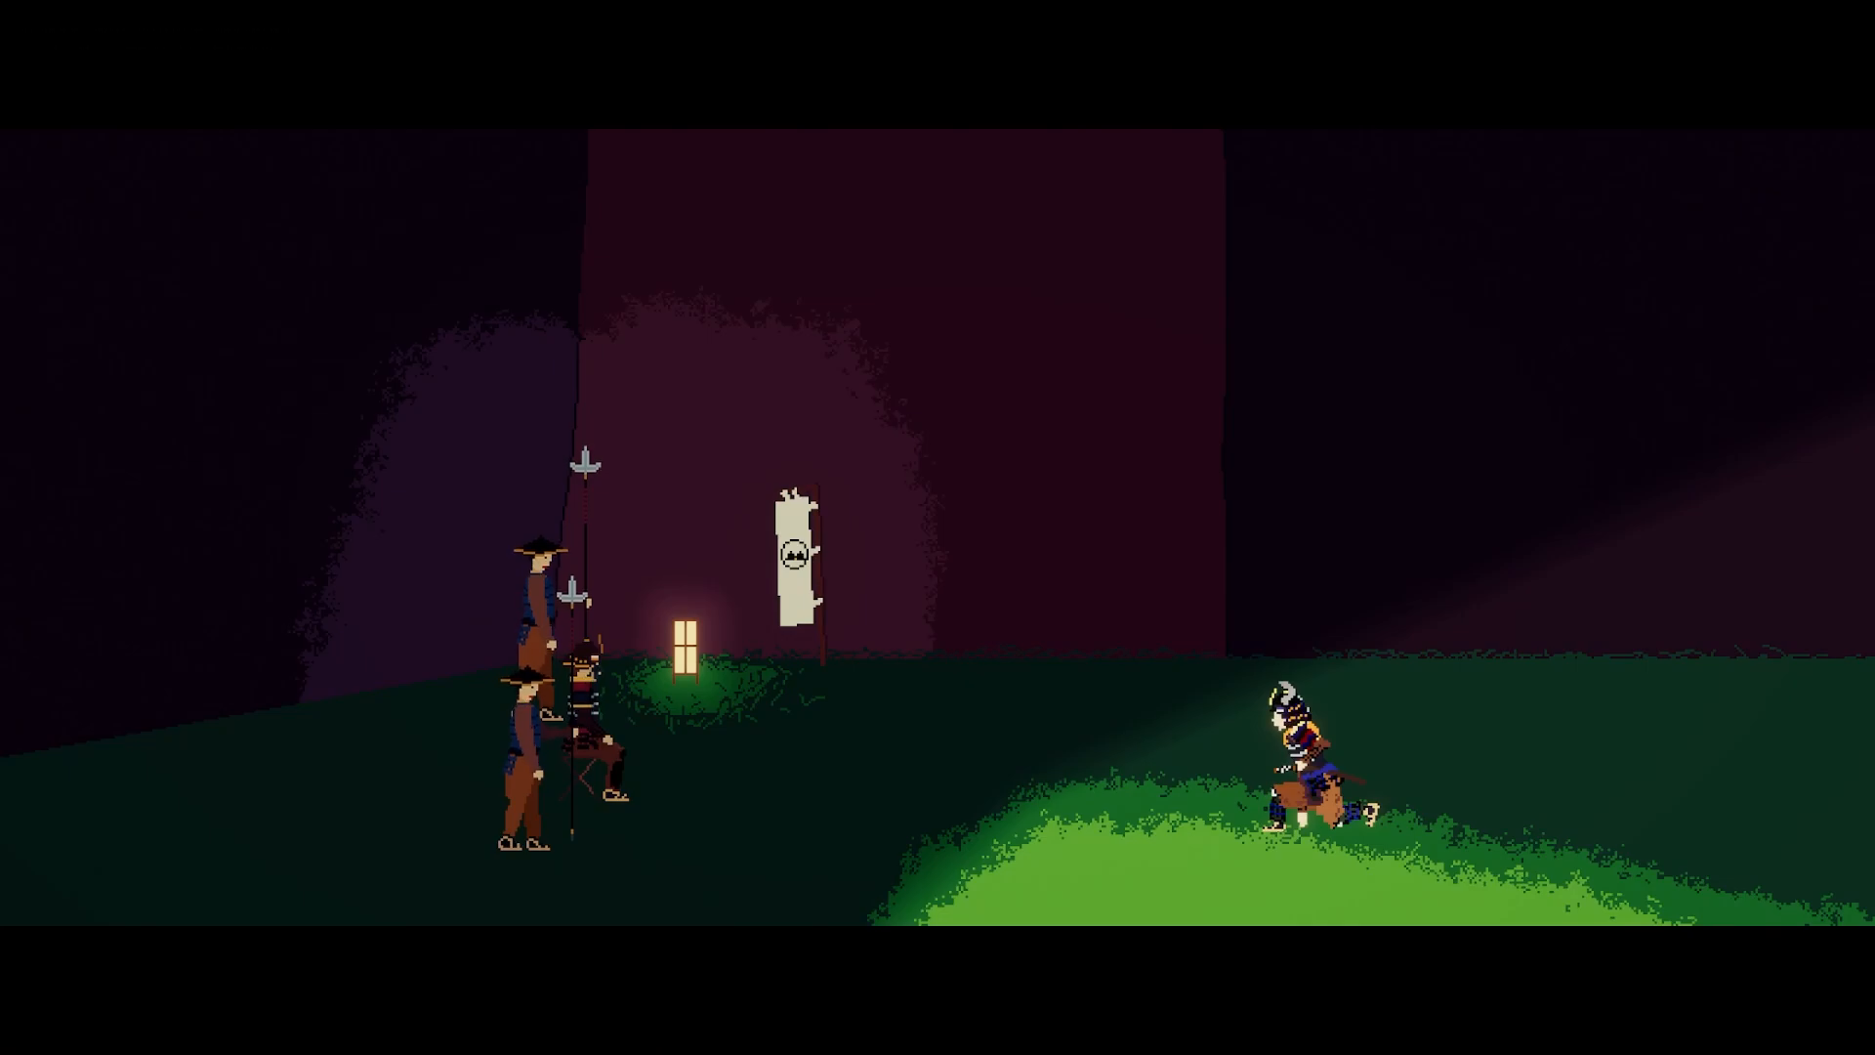
pyautogui.press('space')
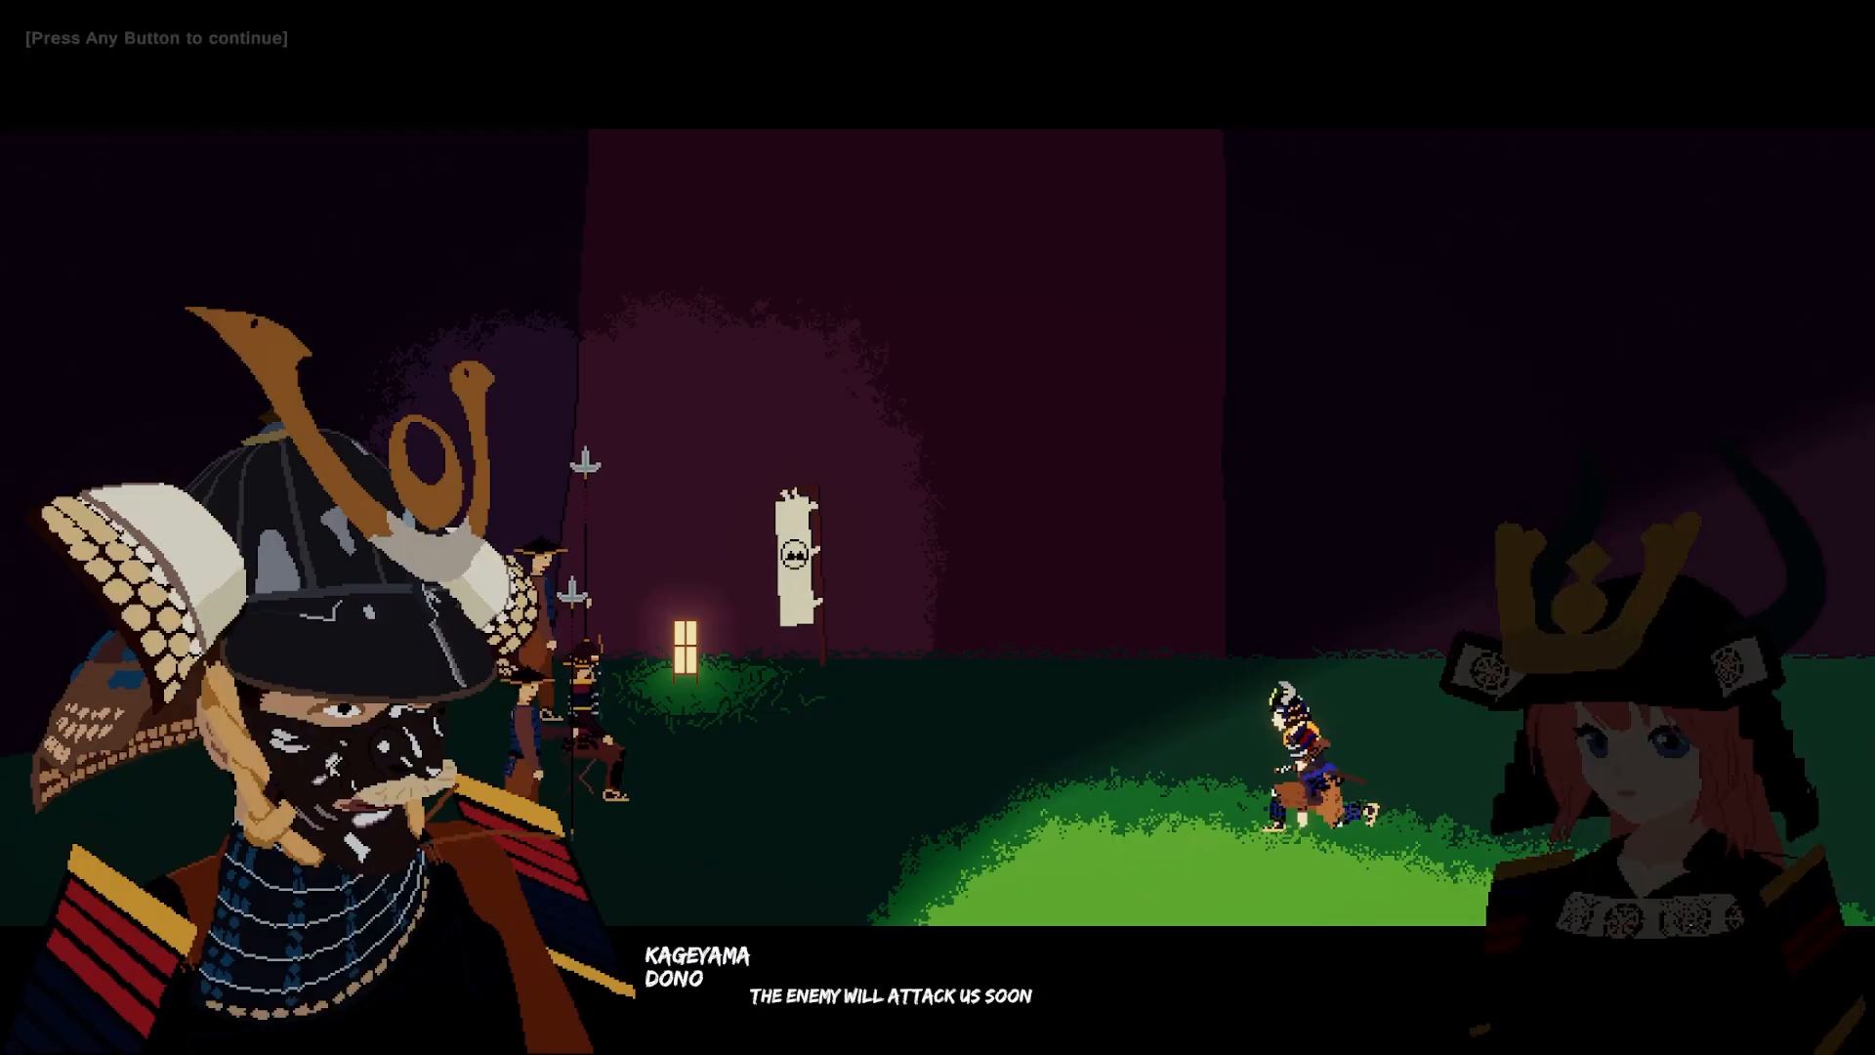
pyautogui.press('space')
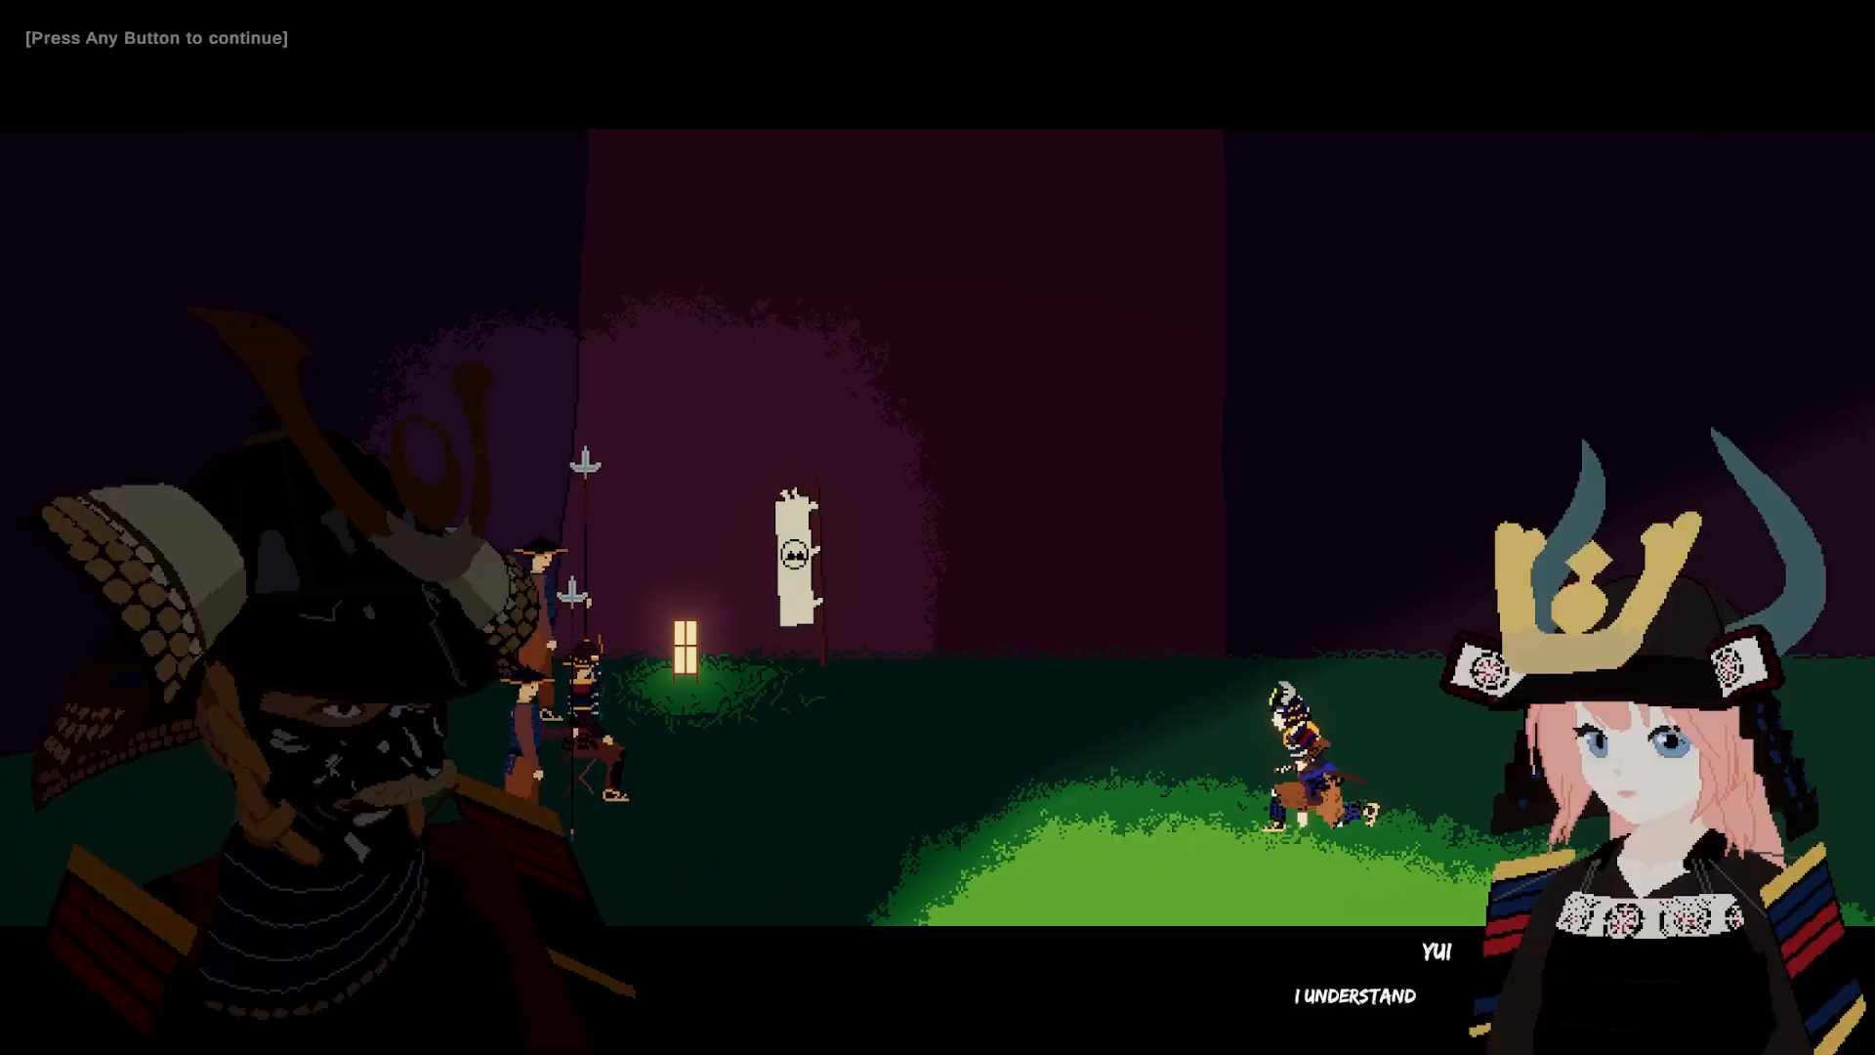
pyautogui.press('space')
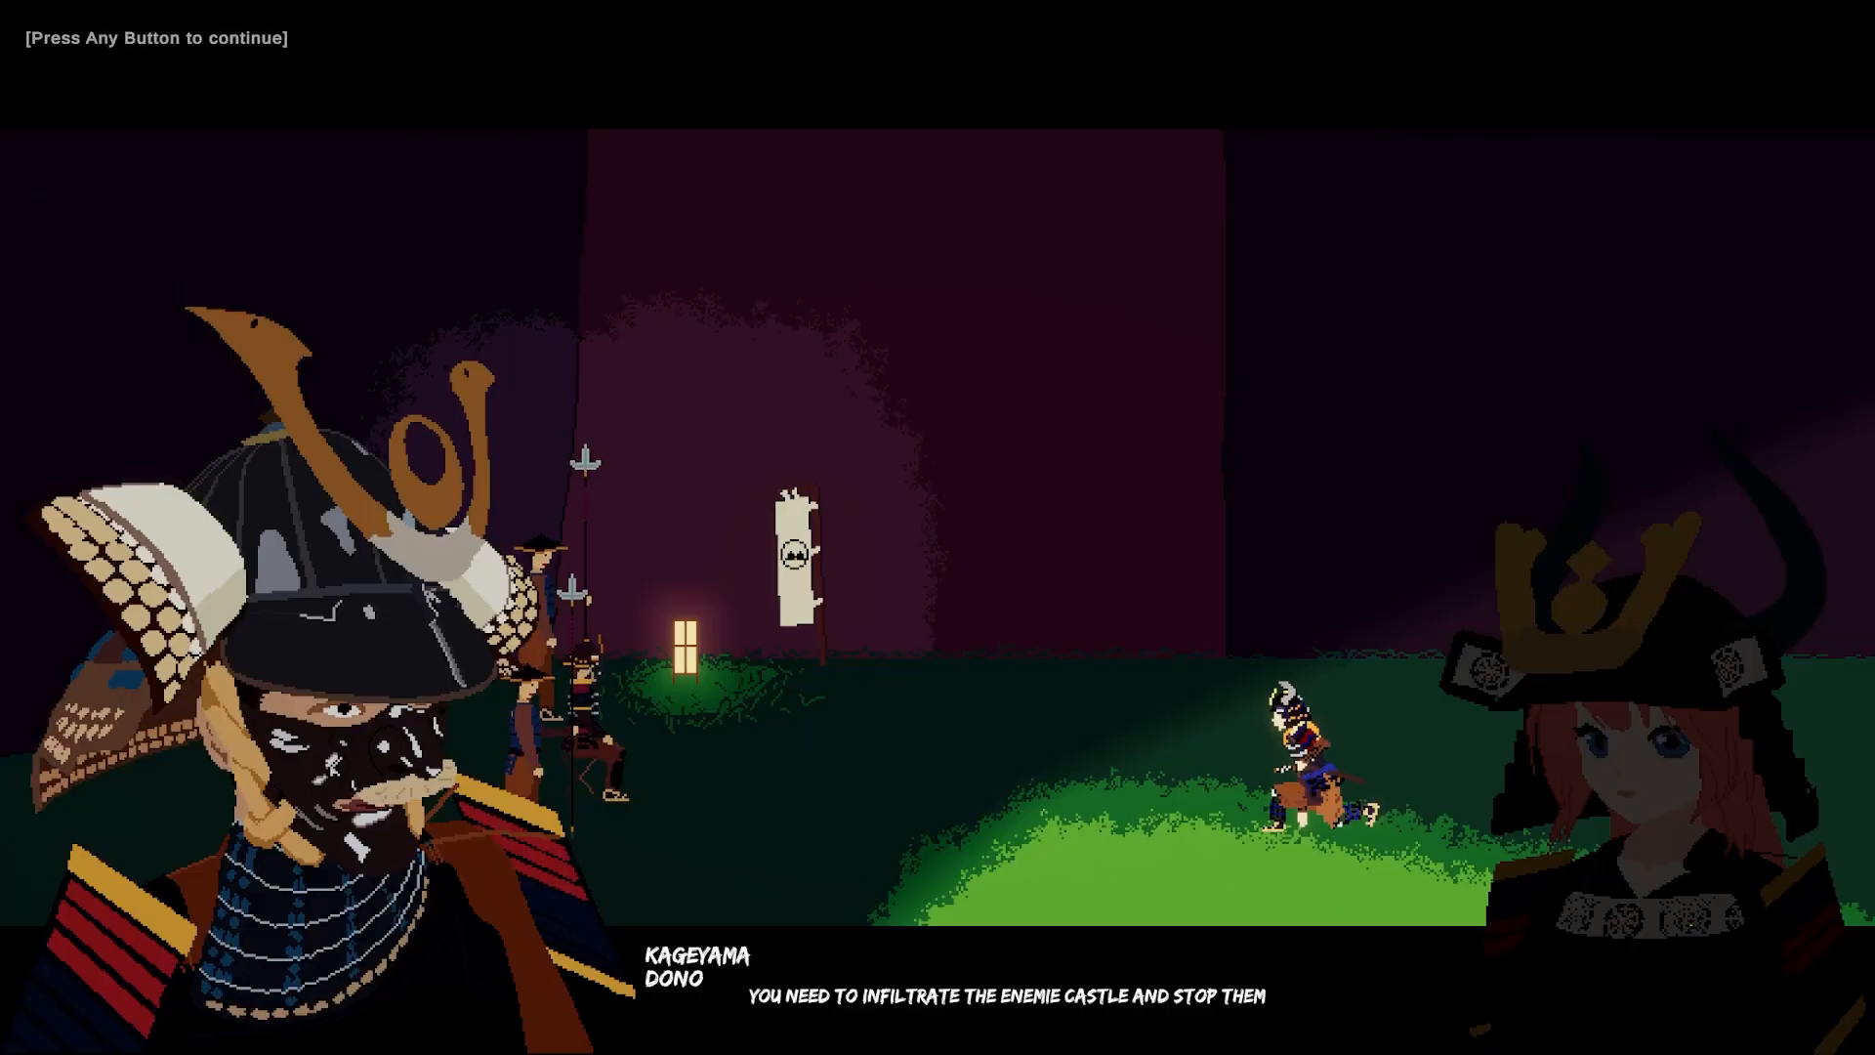
pyautogui.press('space')
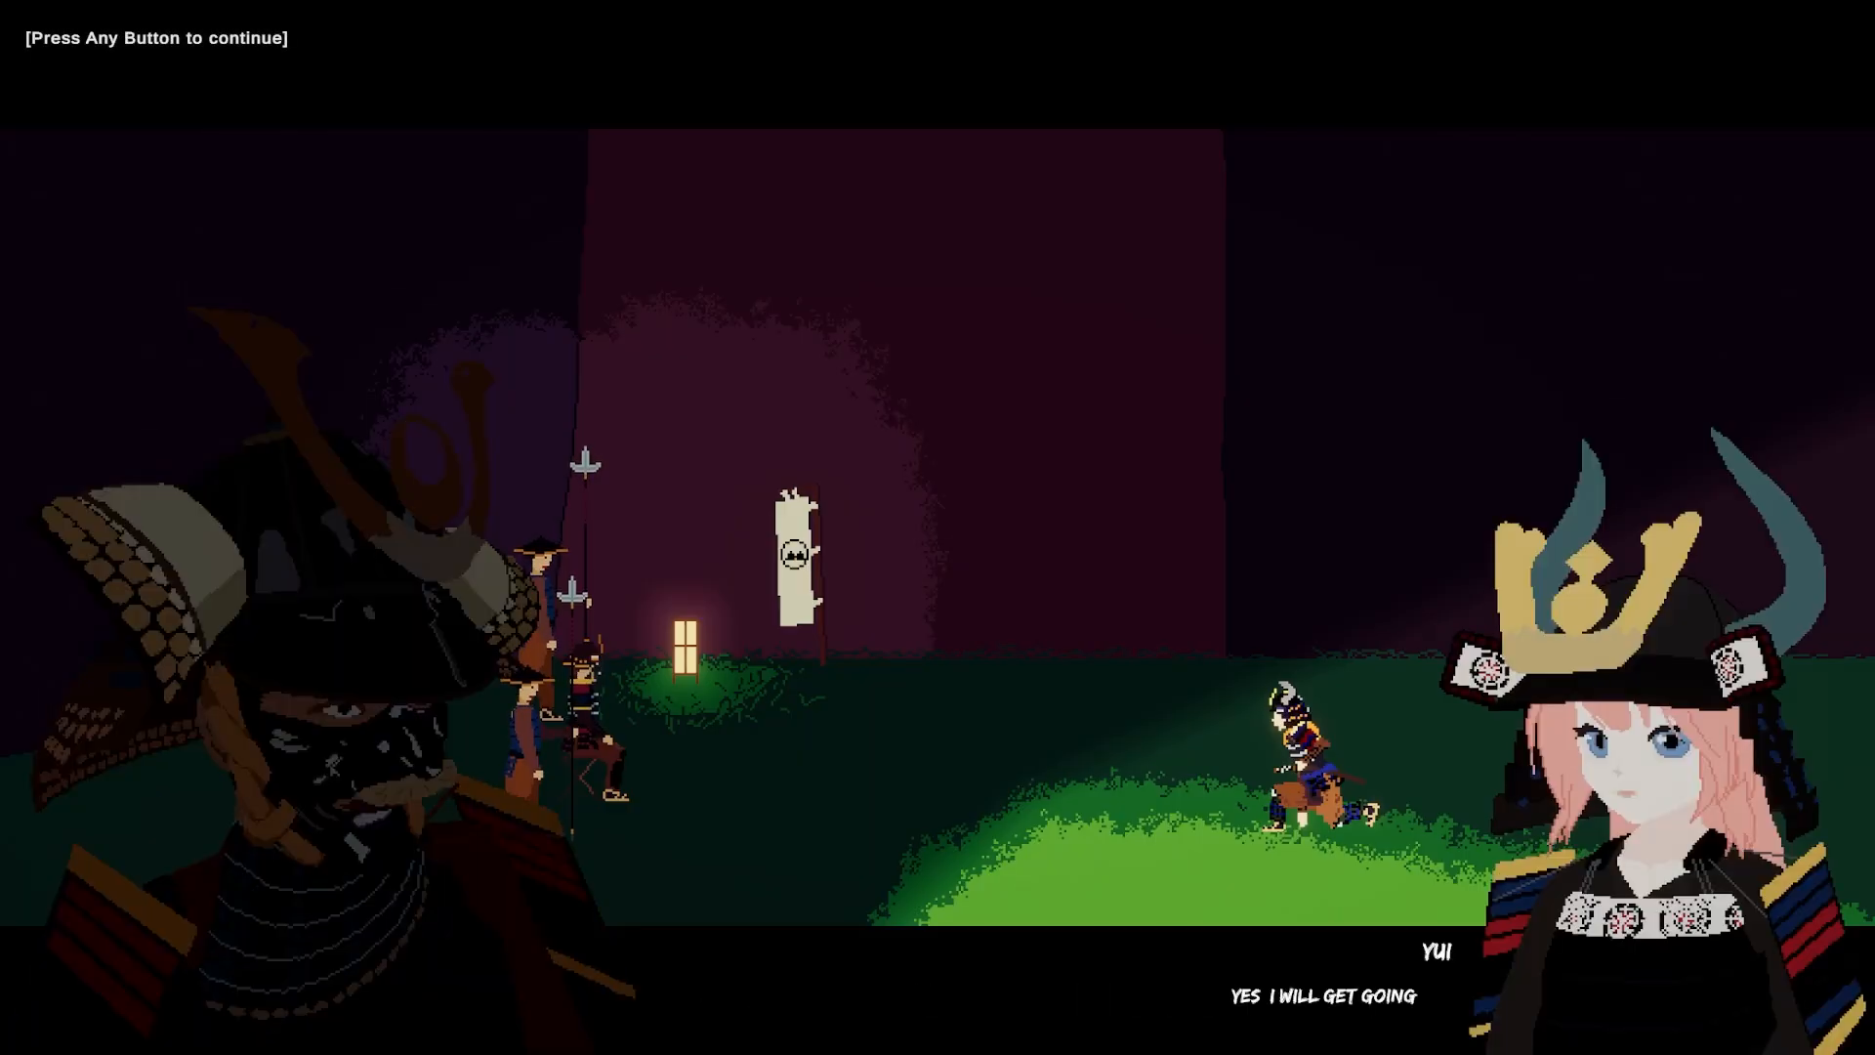
pyautogui.press('space')
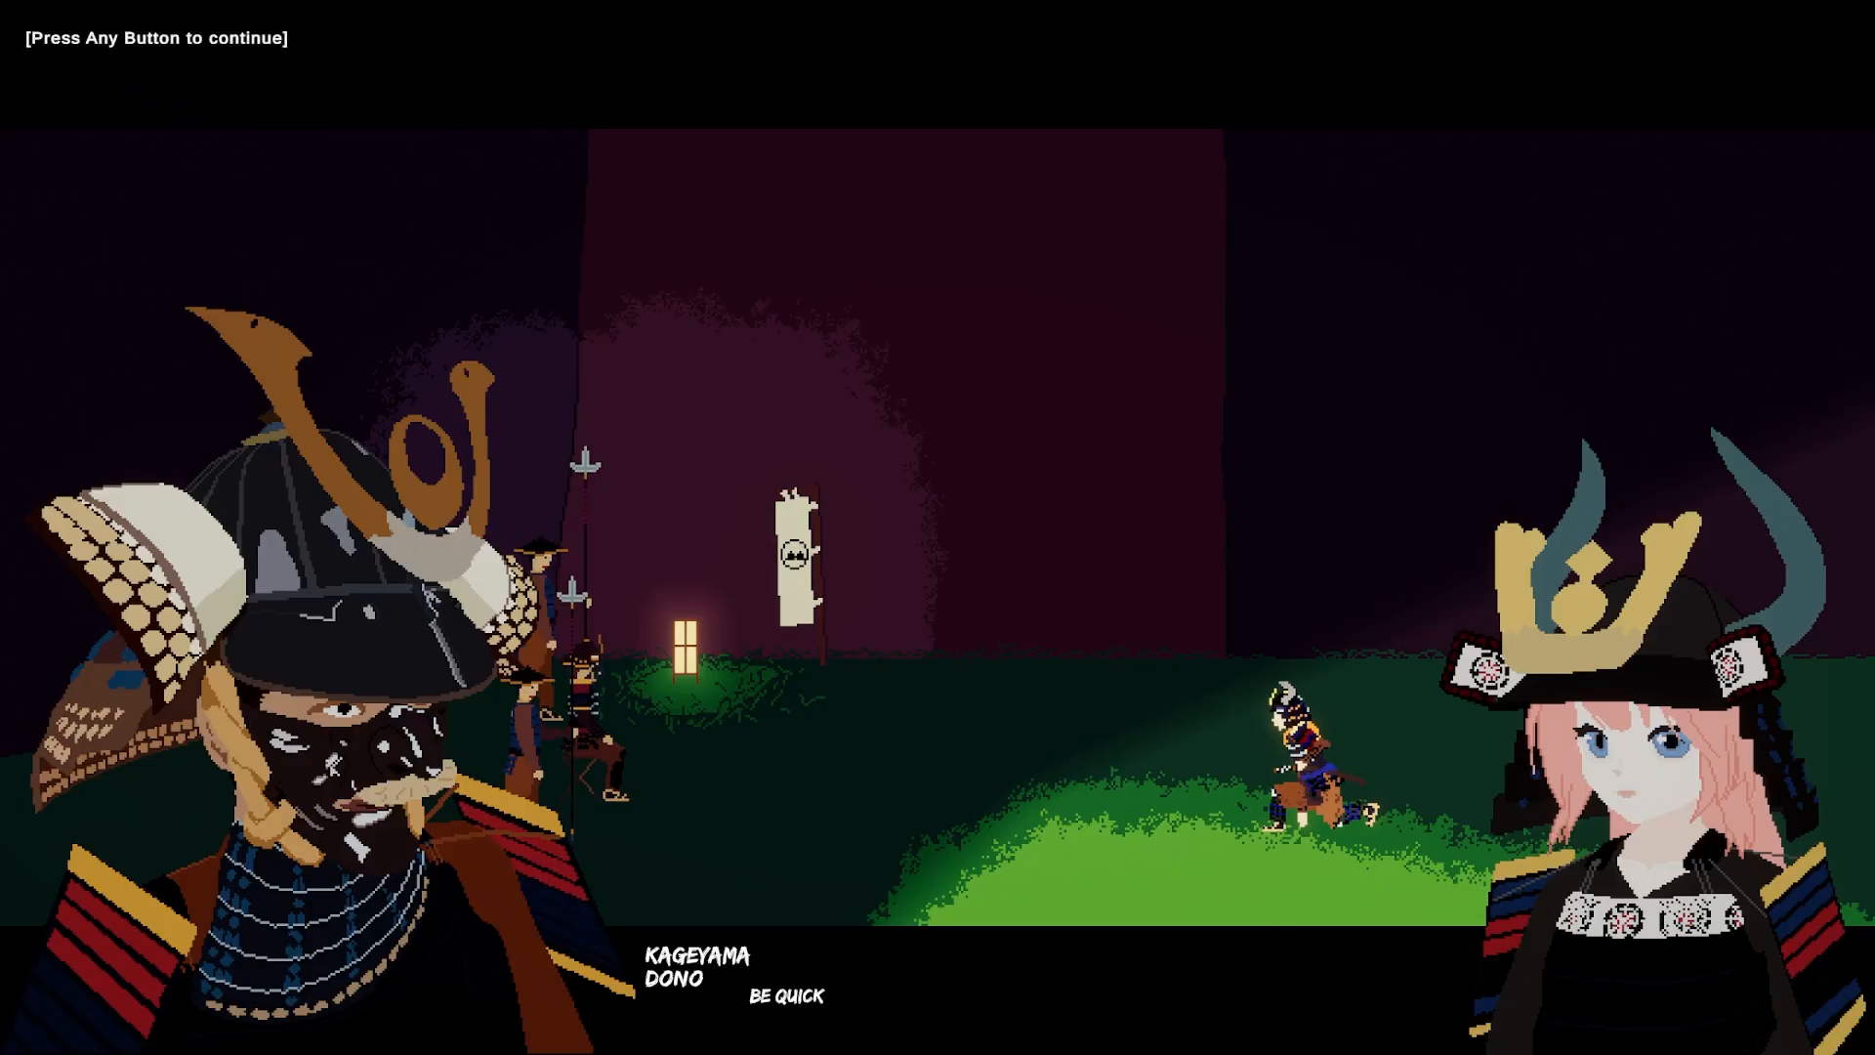
pyautogui.press('space')
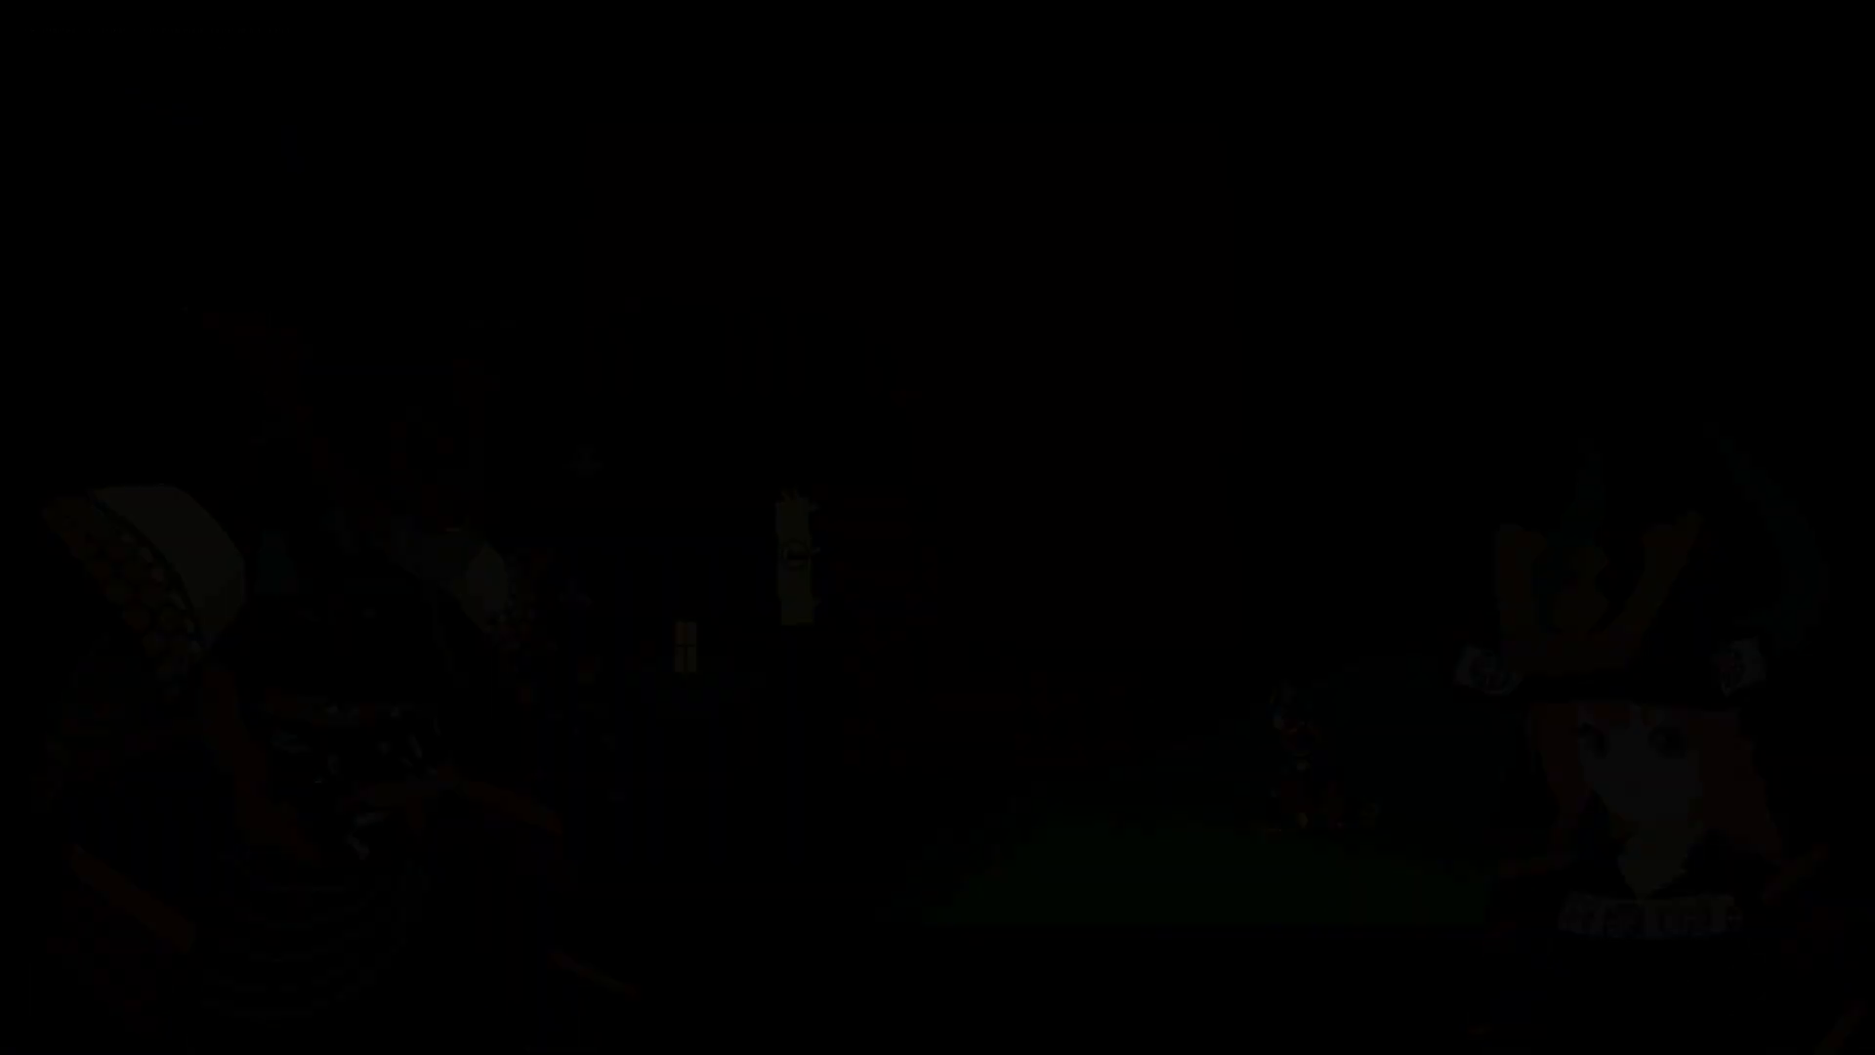
# Step: Run the samurai past the arrow stand to collect arrows and continue beyond the control hints toward the brick pillar
pyautogui.press('d')
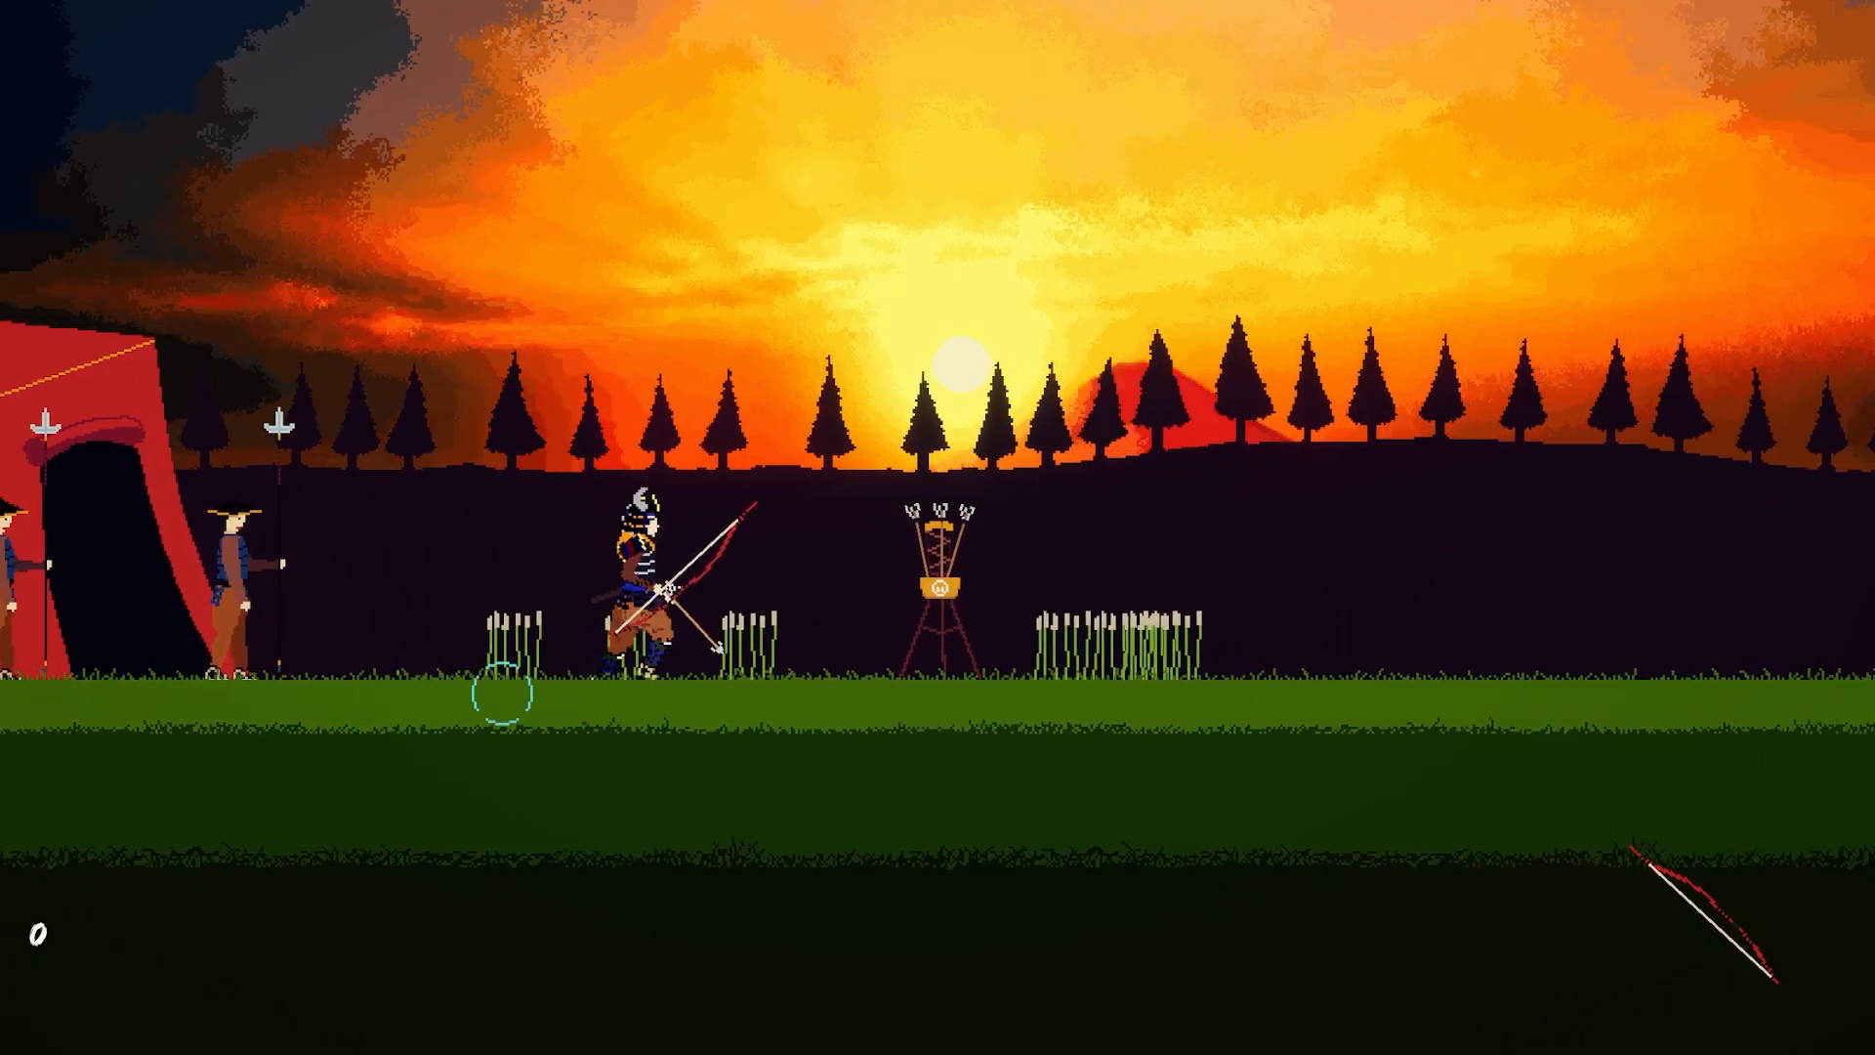
pyautogui.press('d')
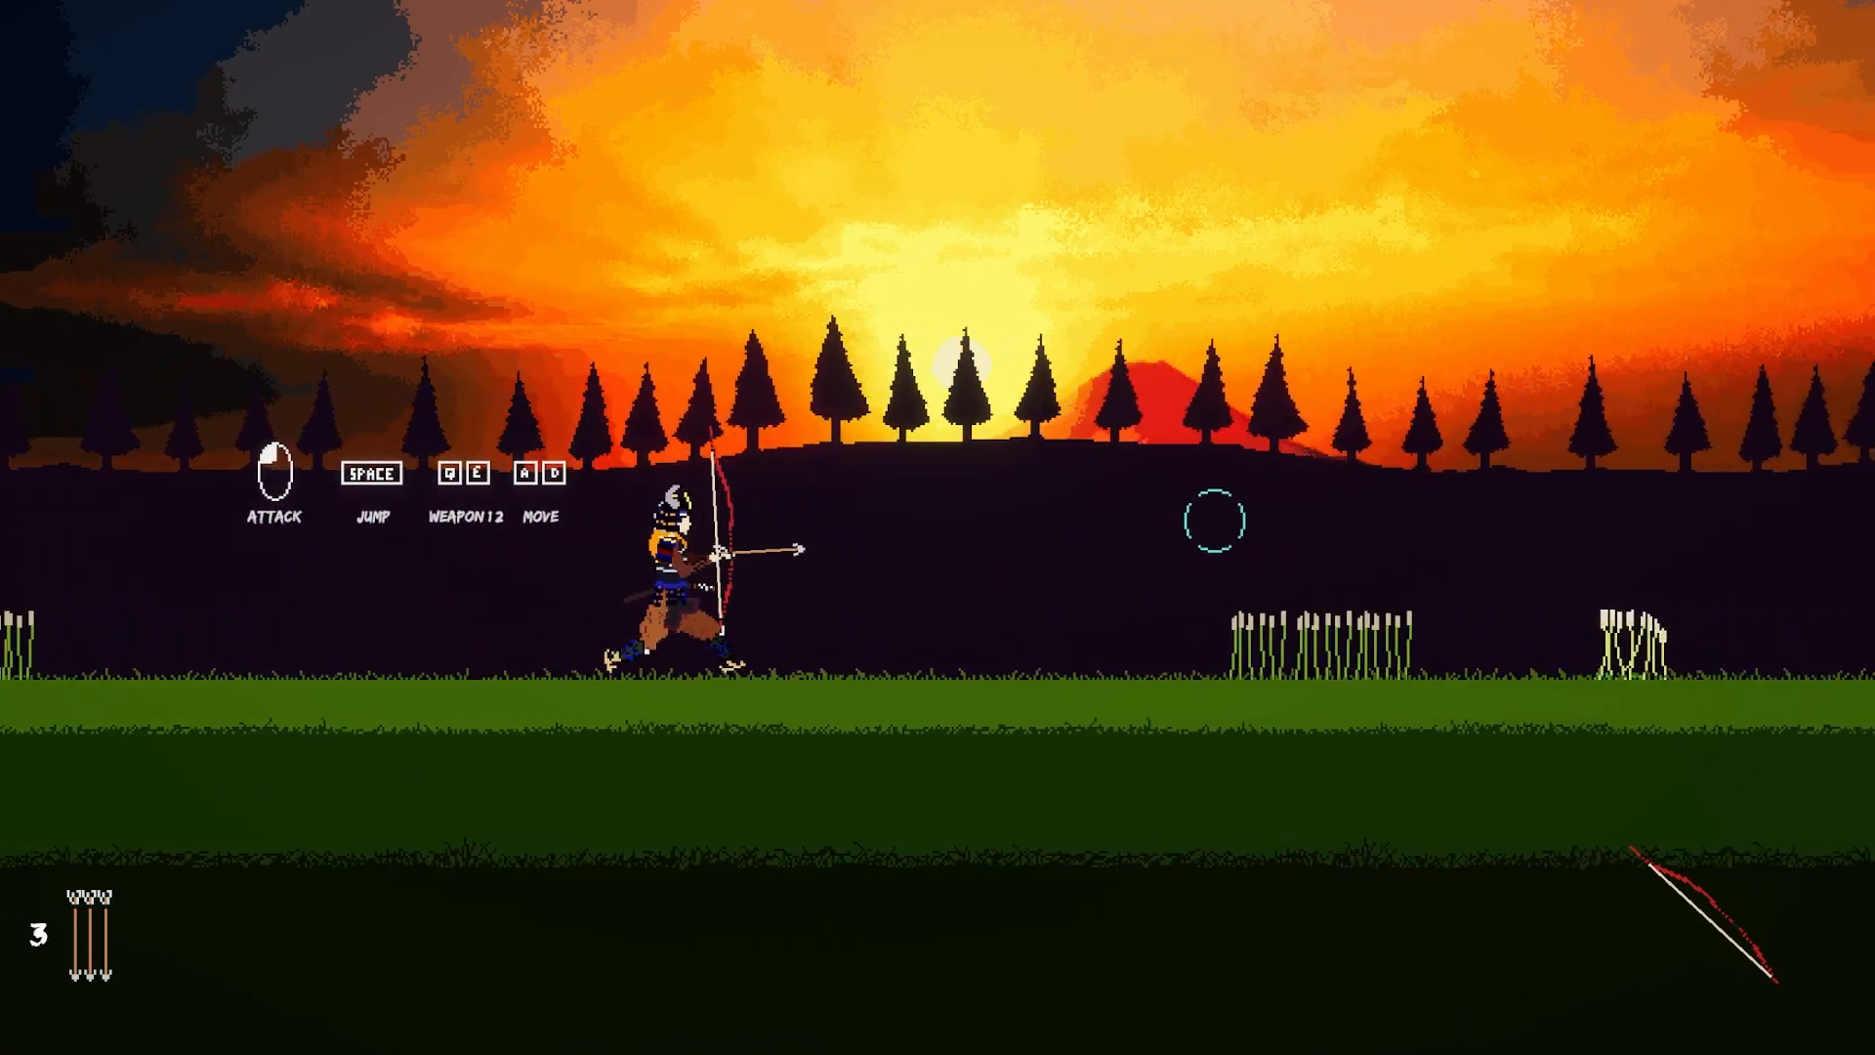
pyautogui.press('d')
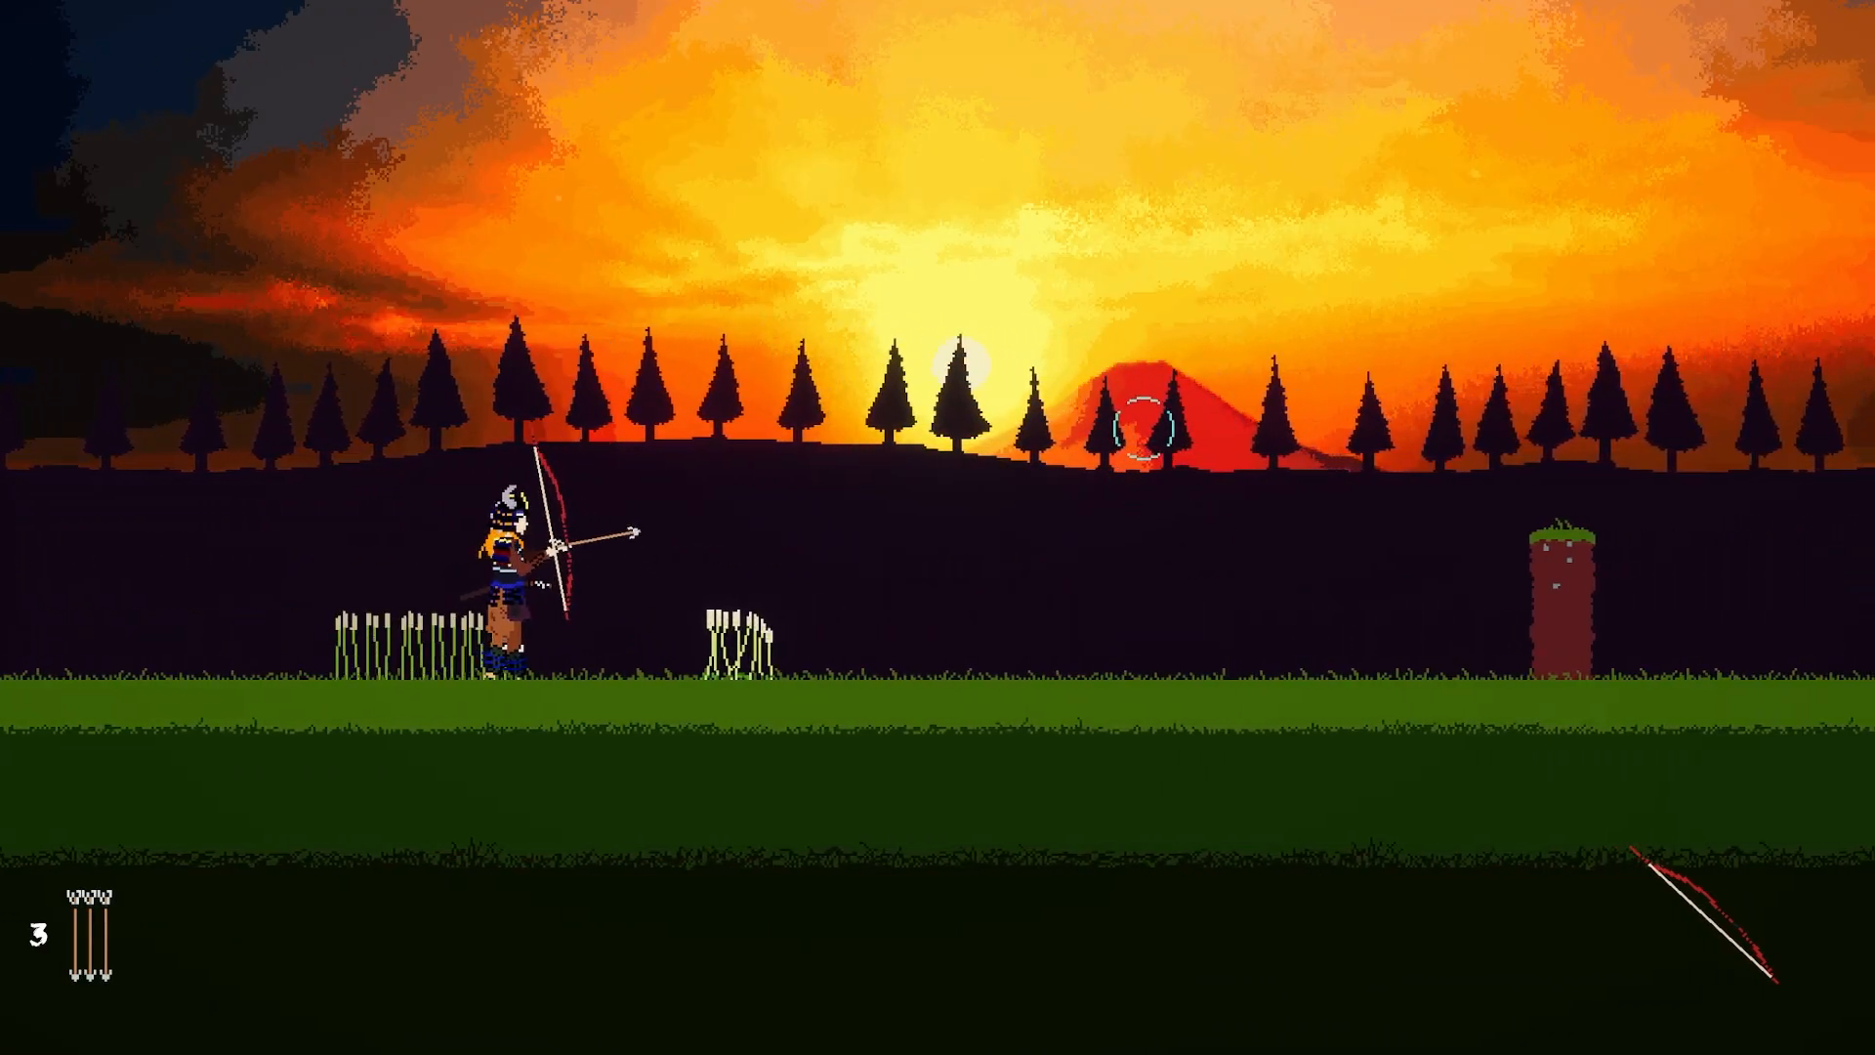
# Step: Run the samurai back toward the control hints, return to the brick pillar, and jump over it
pyautogui.press('a')
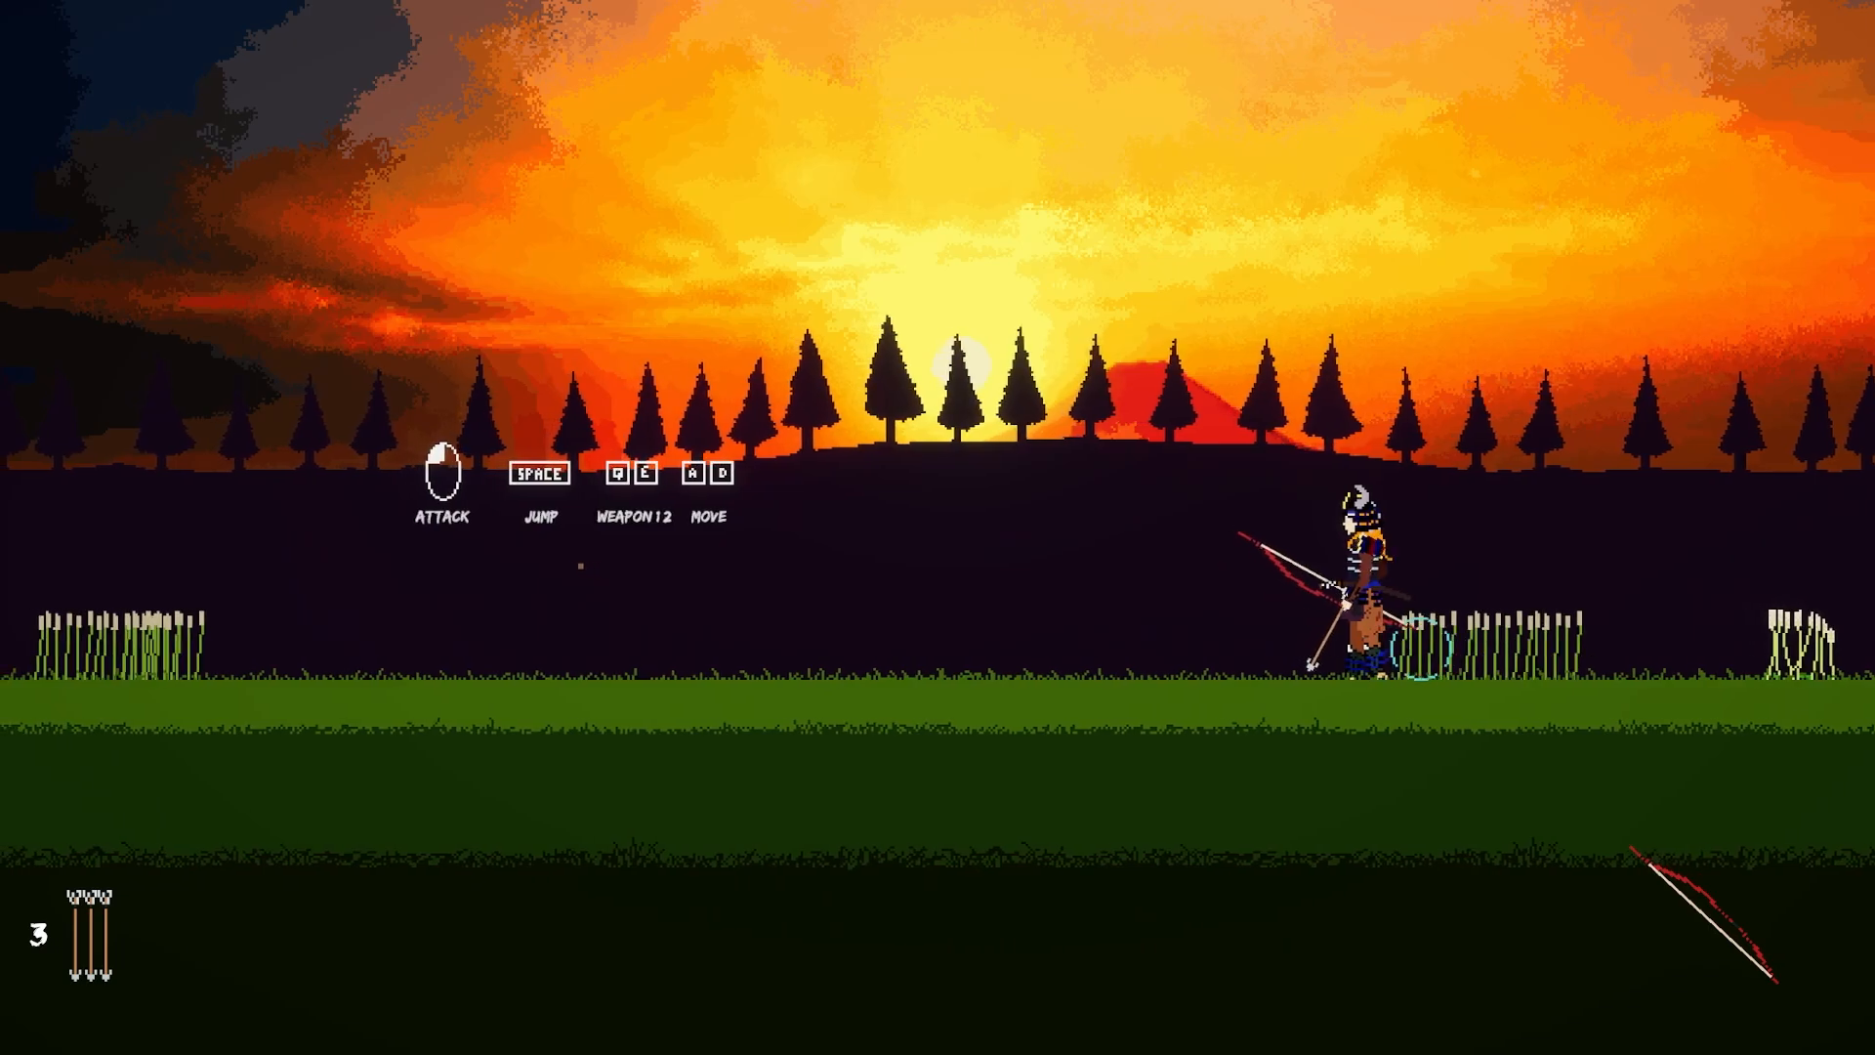
pyautogui.press('d')
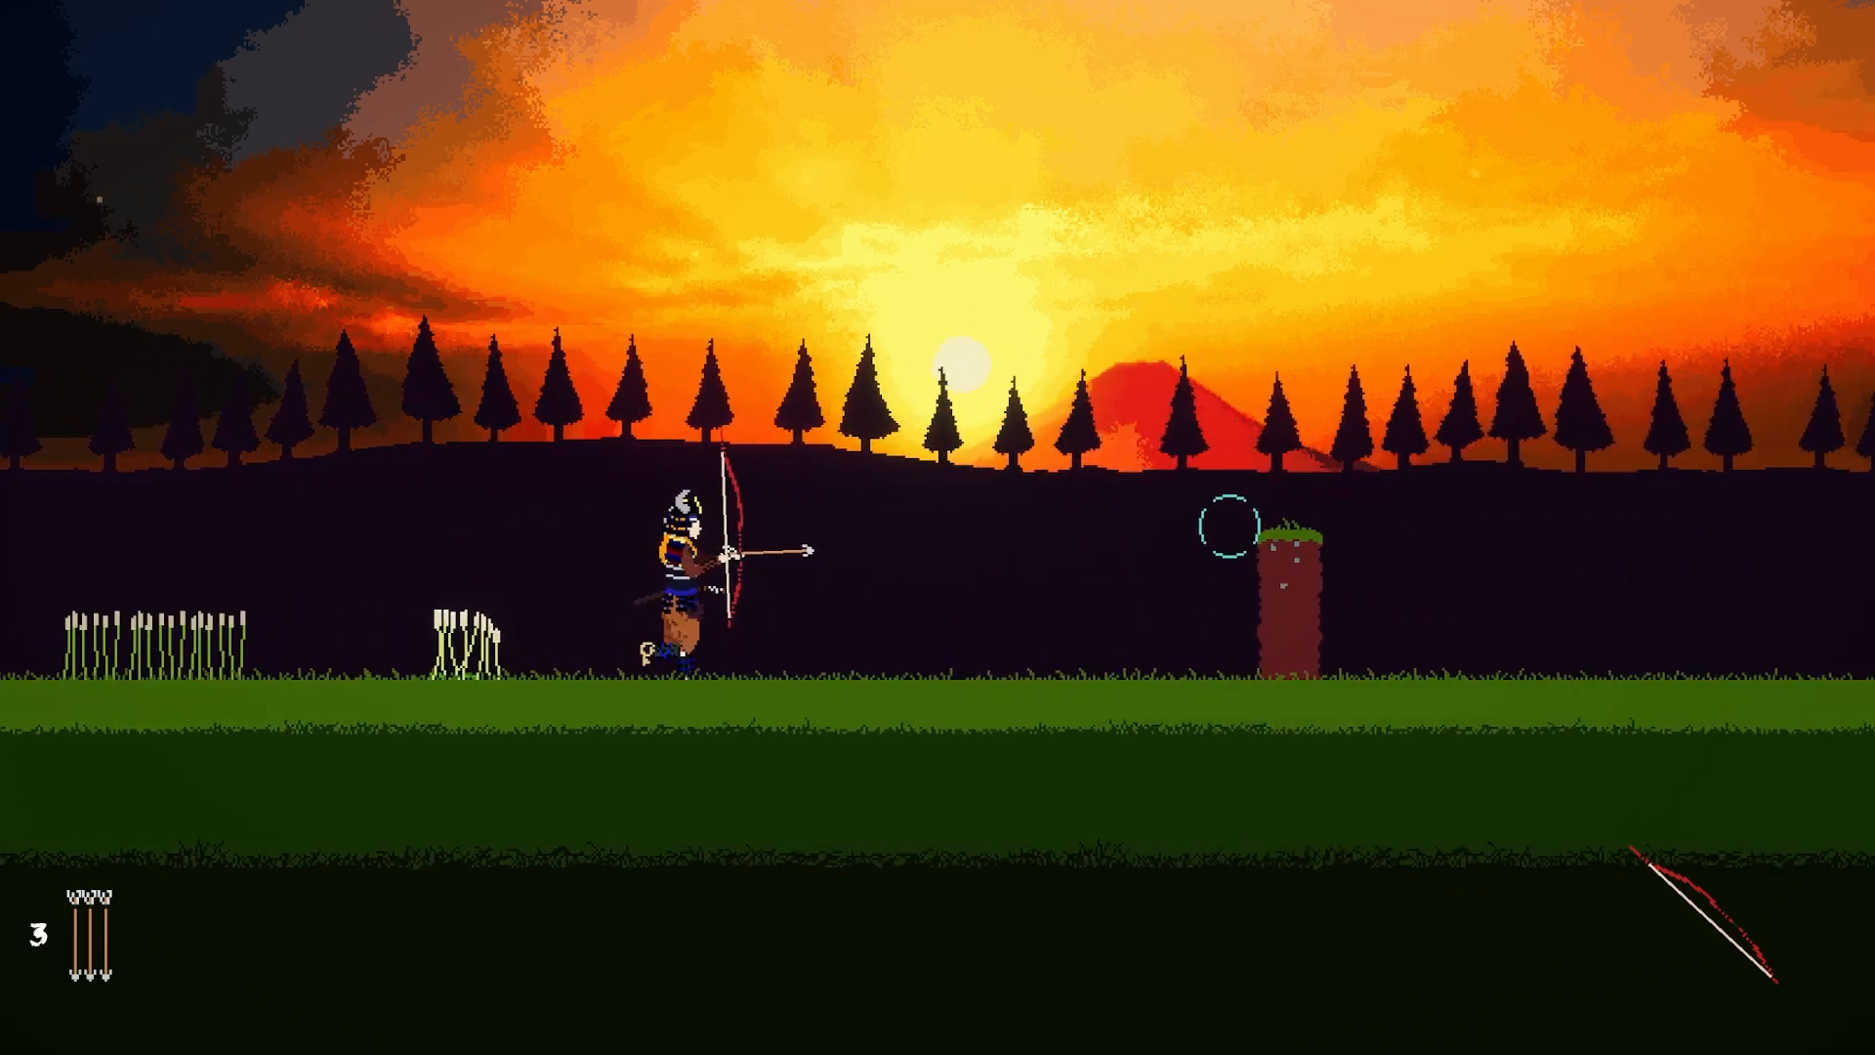
pyautogui.press('space')
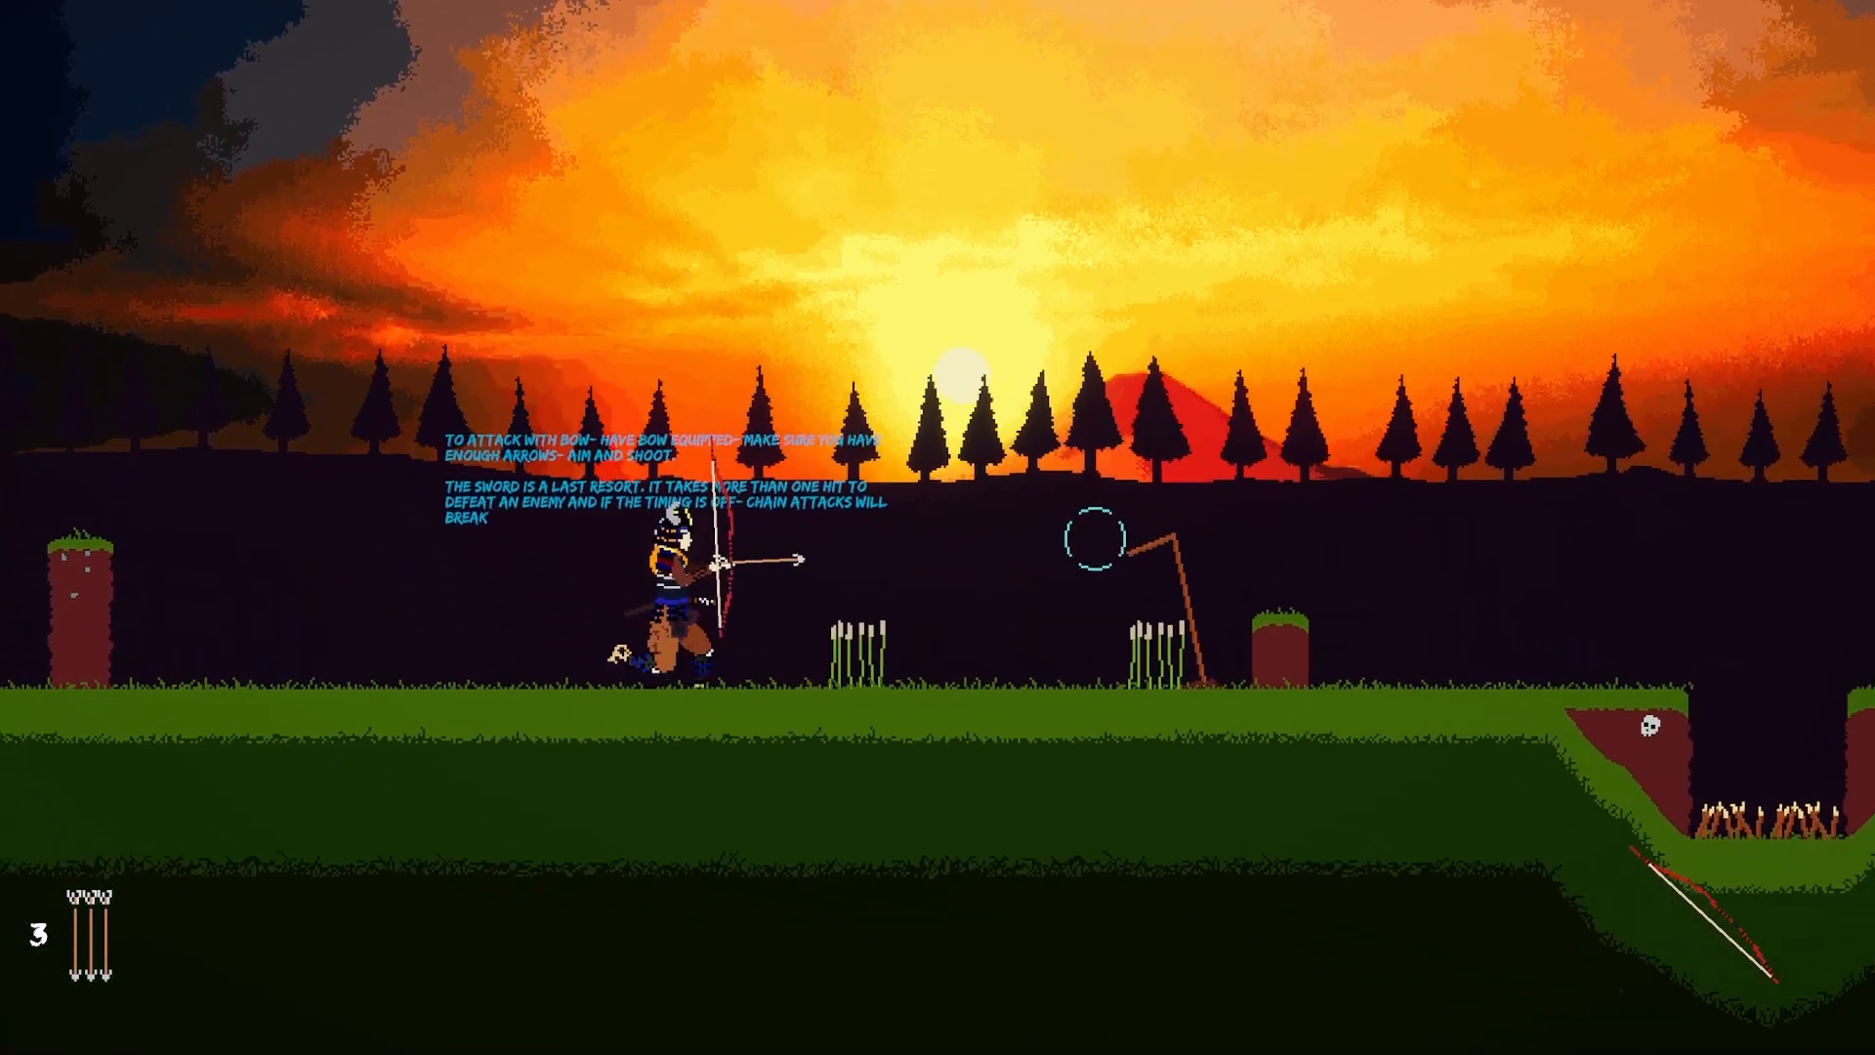
# Step: Run past the combat hints and jump over the short pillar, both spike pits and the raised brick block
pyautogui.press('d')
pyautogui.press('d')
pyautogui.press('space')
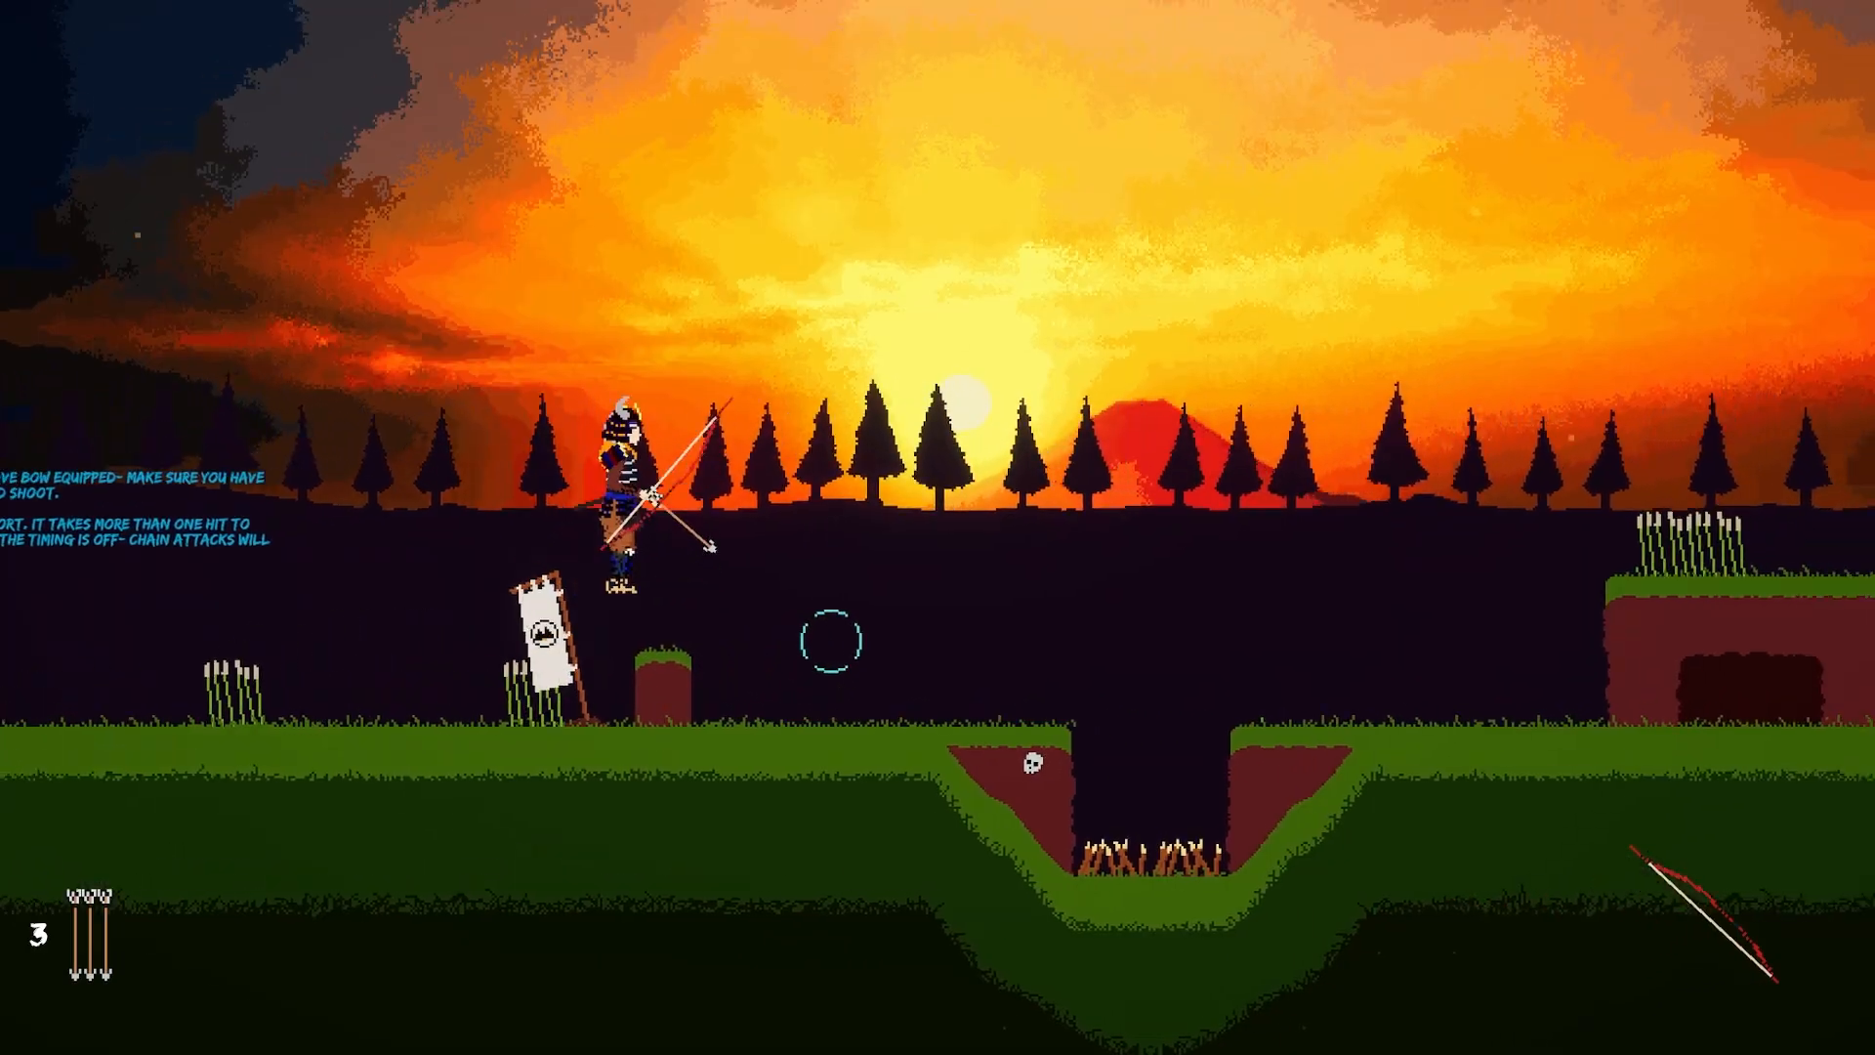
pyautogui.press('d')
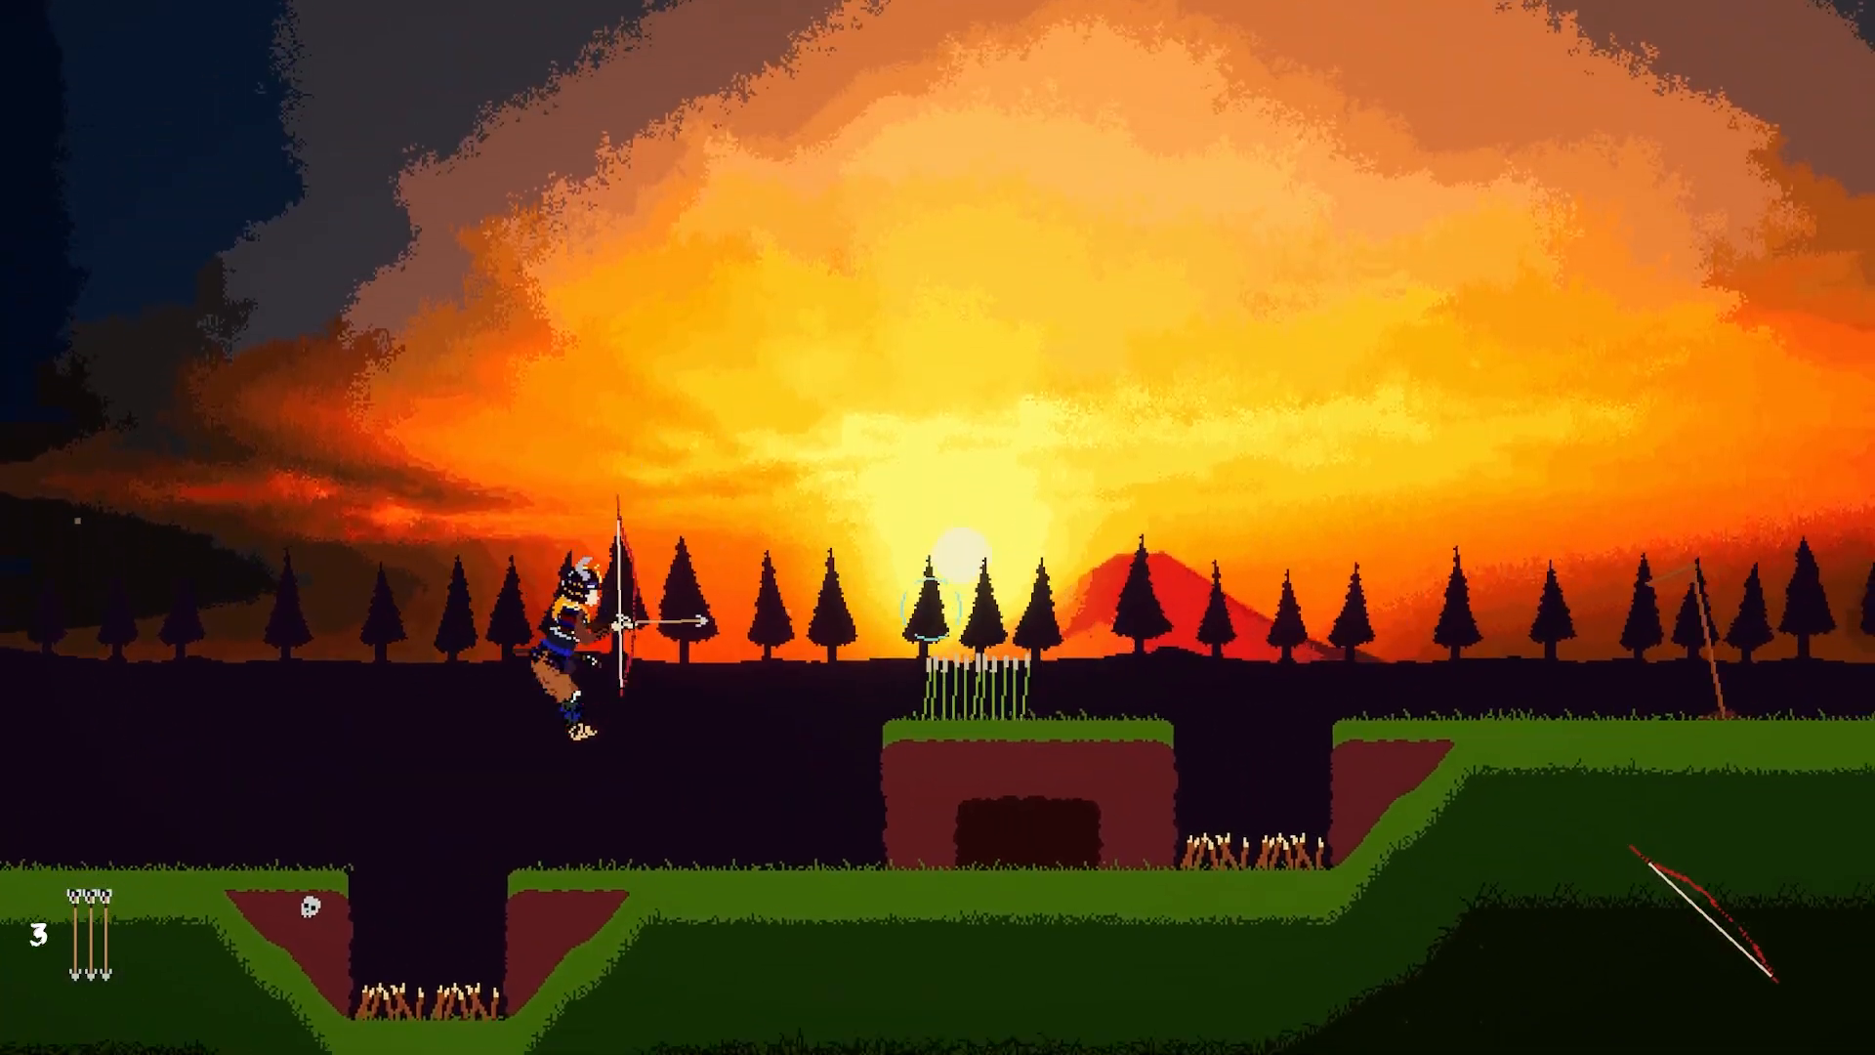
pyautogui.press('space')
pyautogui.press('d')
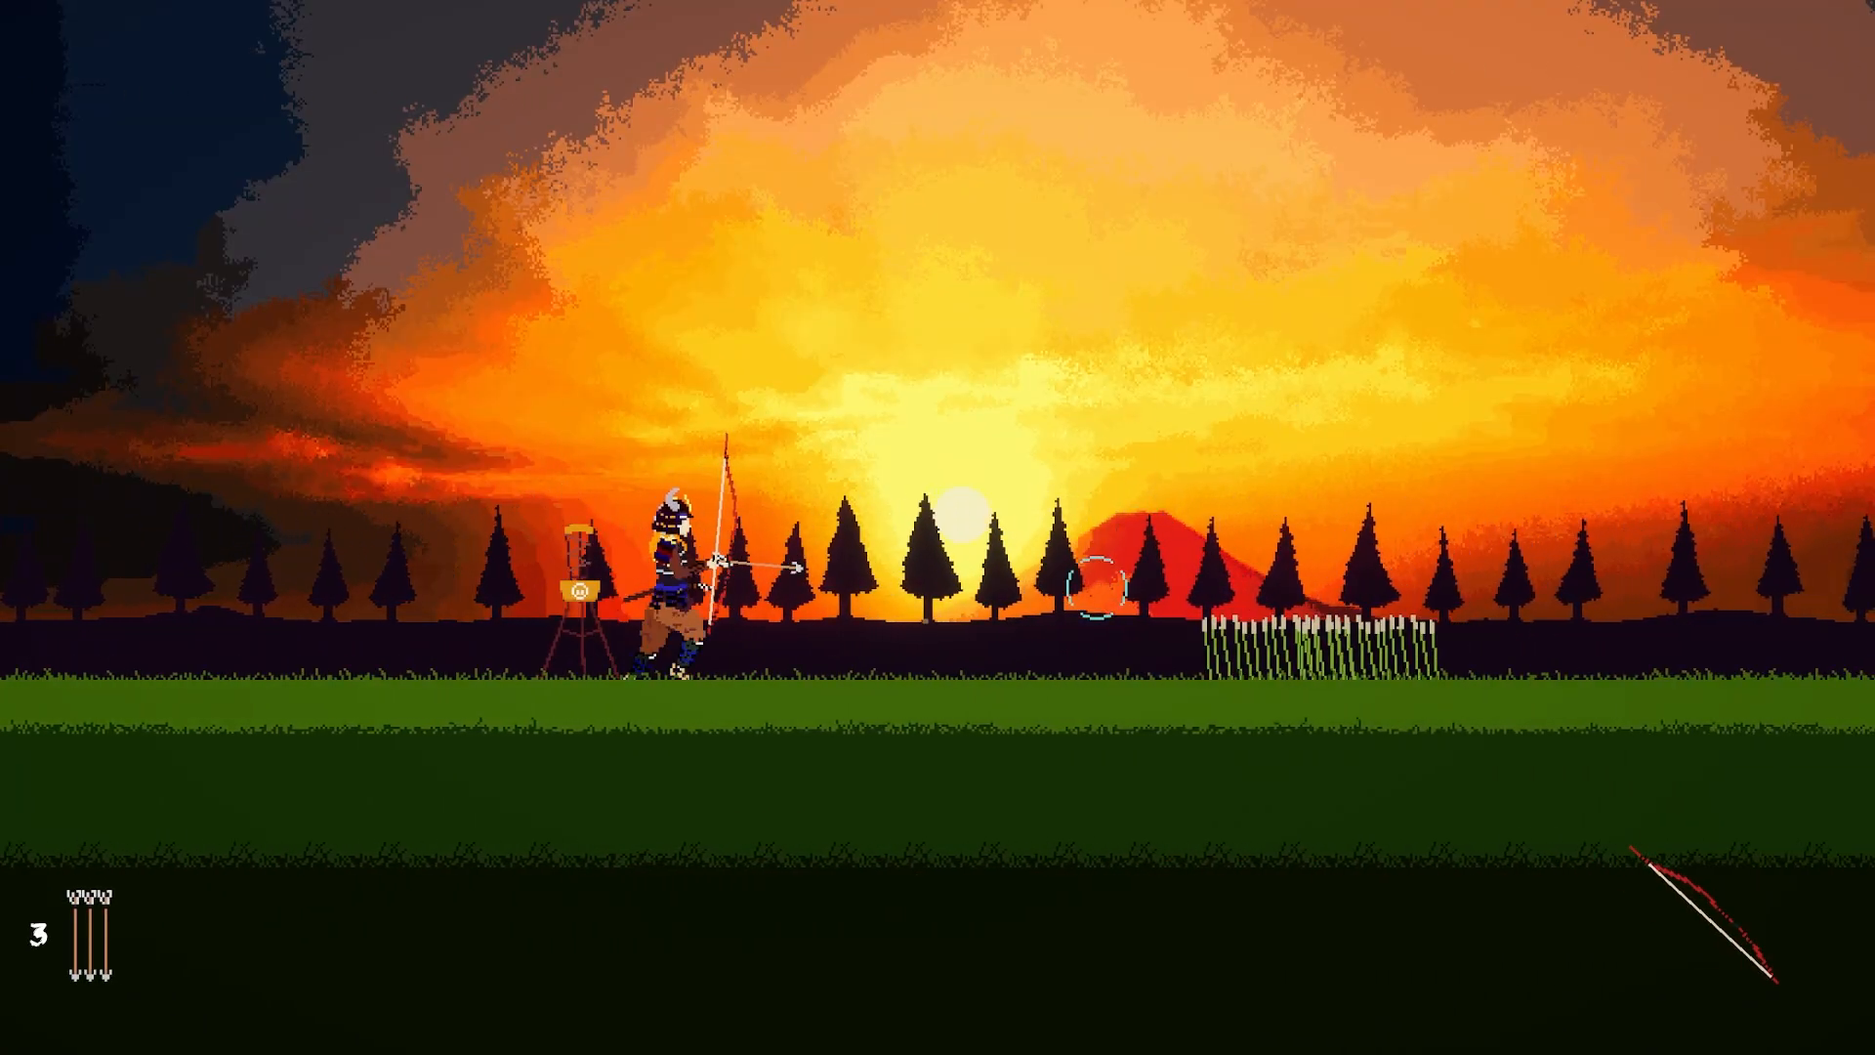
# Step: Run past the brazier, leap over the spearman on the grass, and continue to the first white fort
pyautogui.press('d')
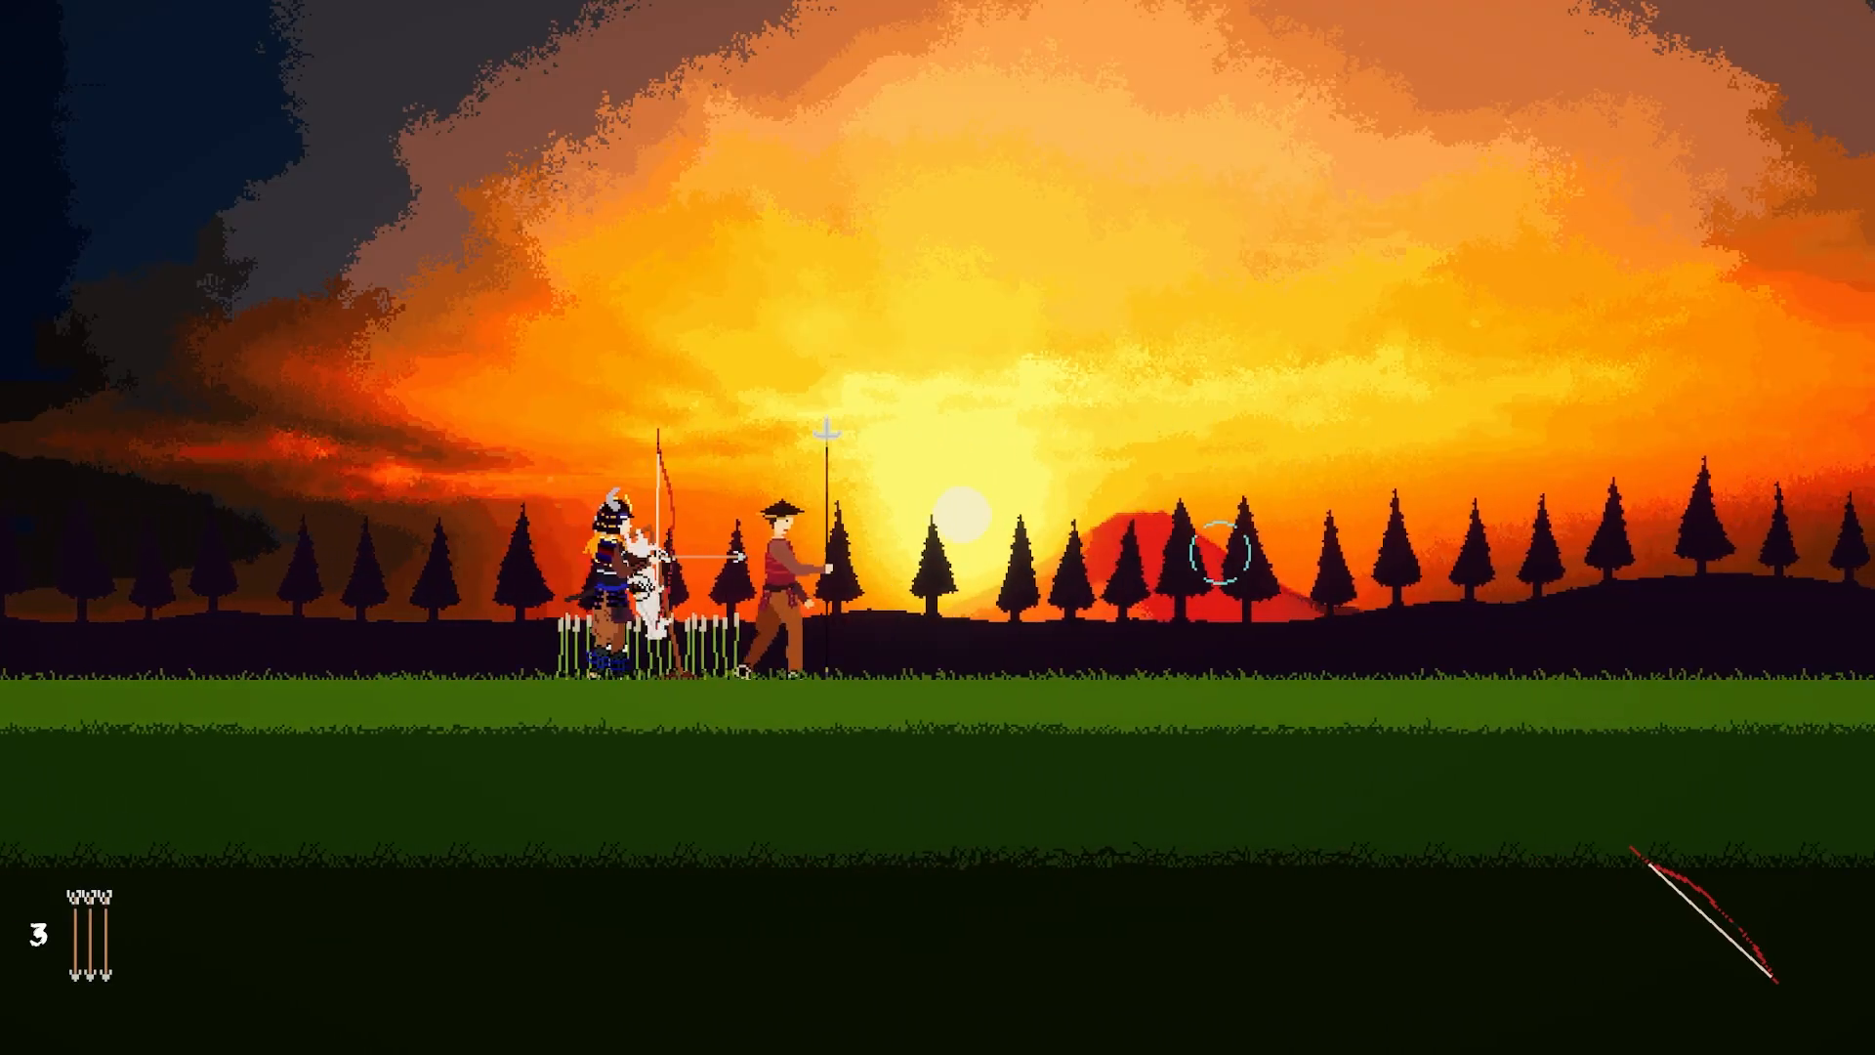
pyautogui.press('d')
pyautogui.press('space')
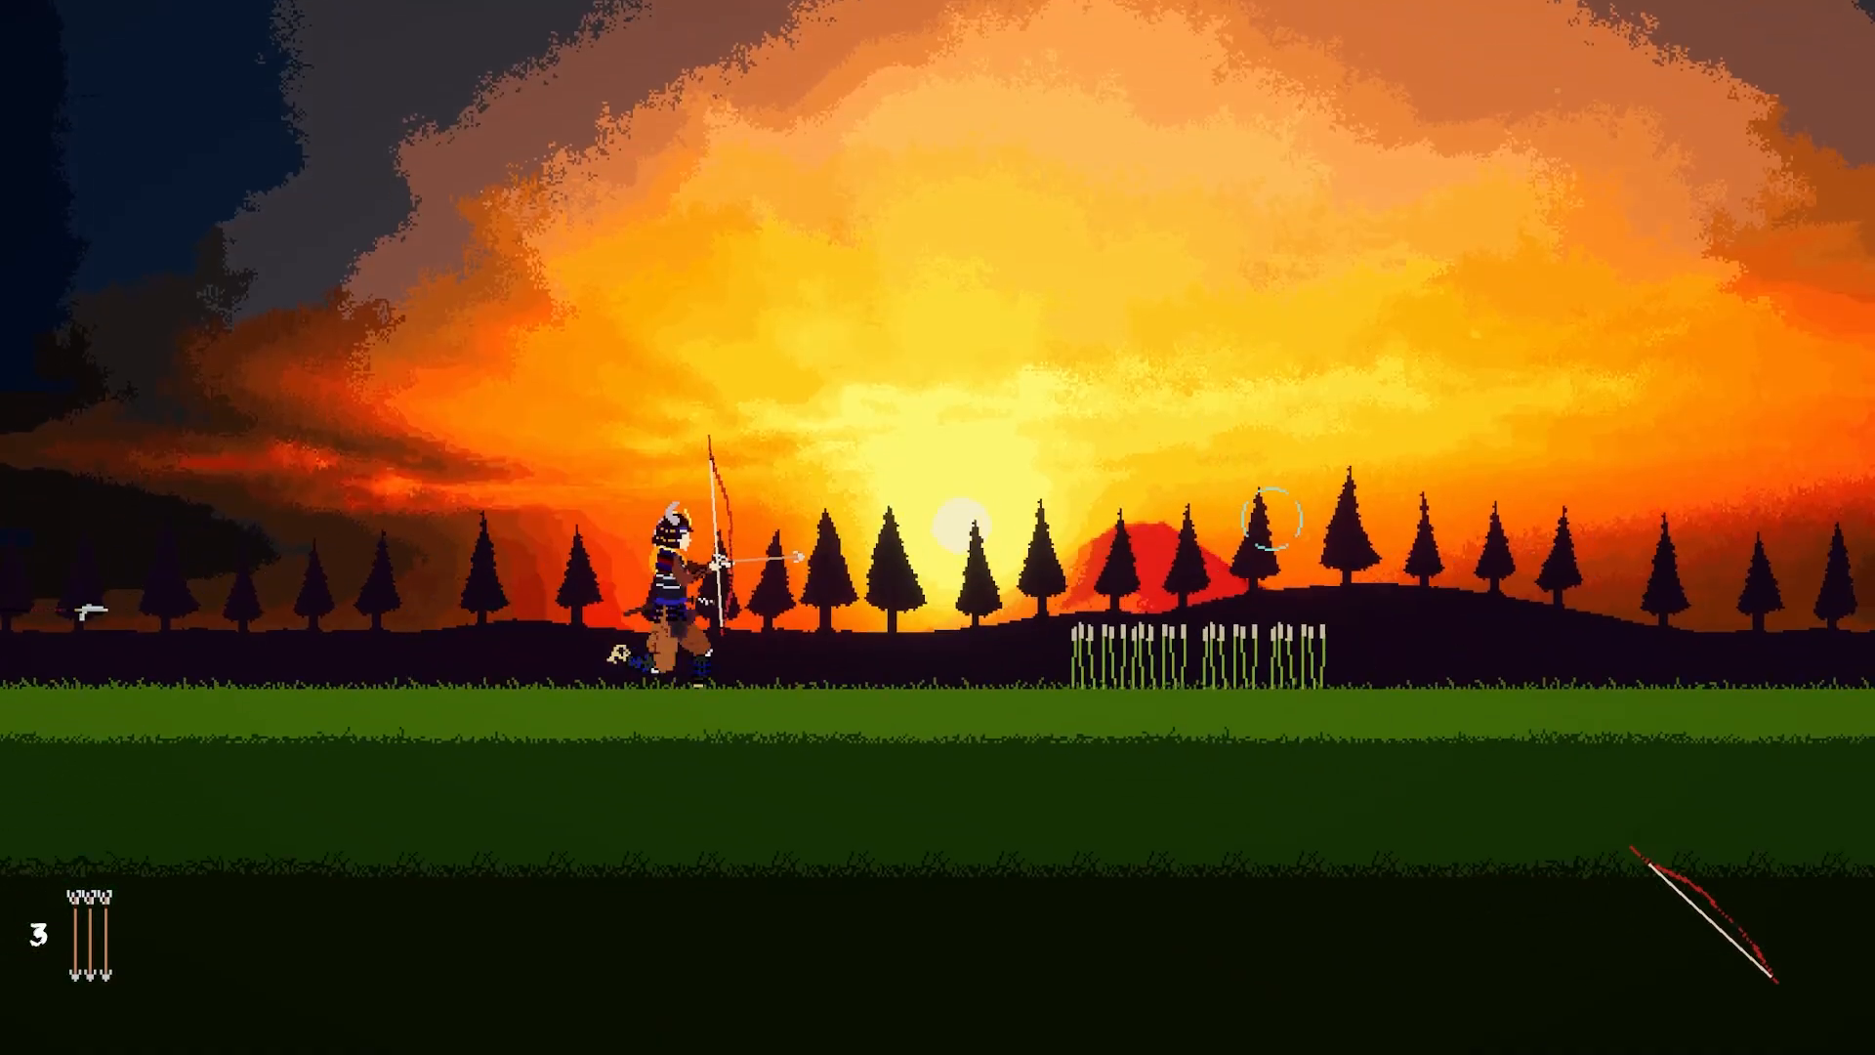
pyautogui.press('d')
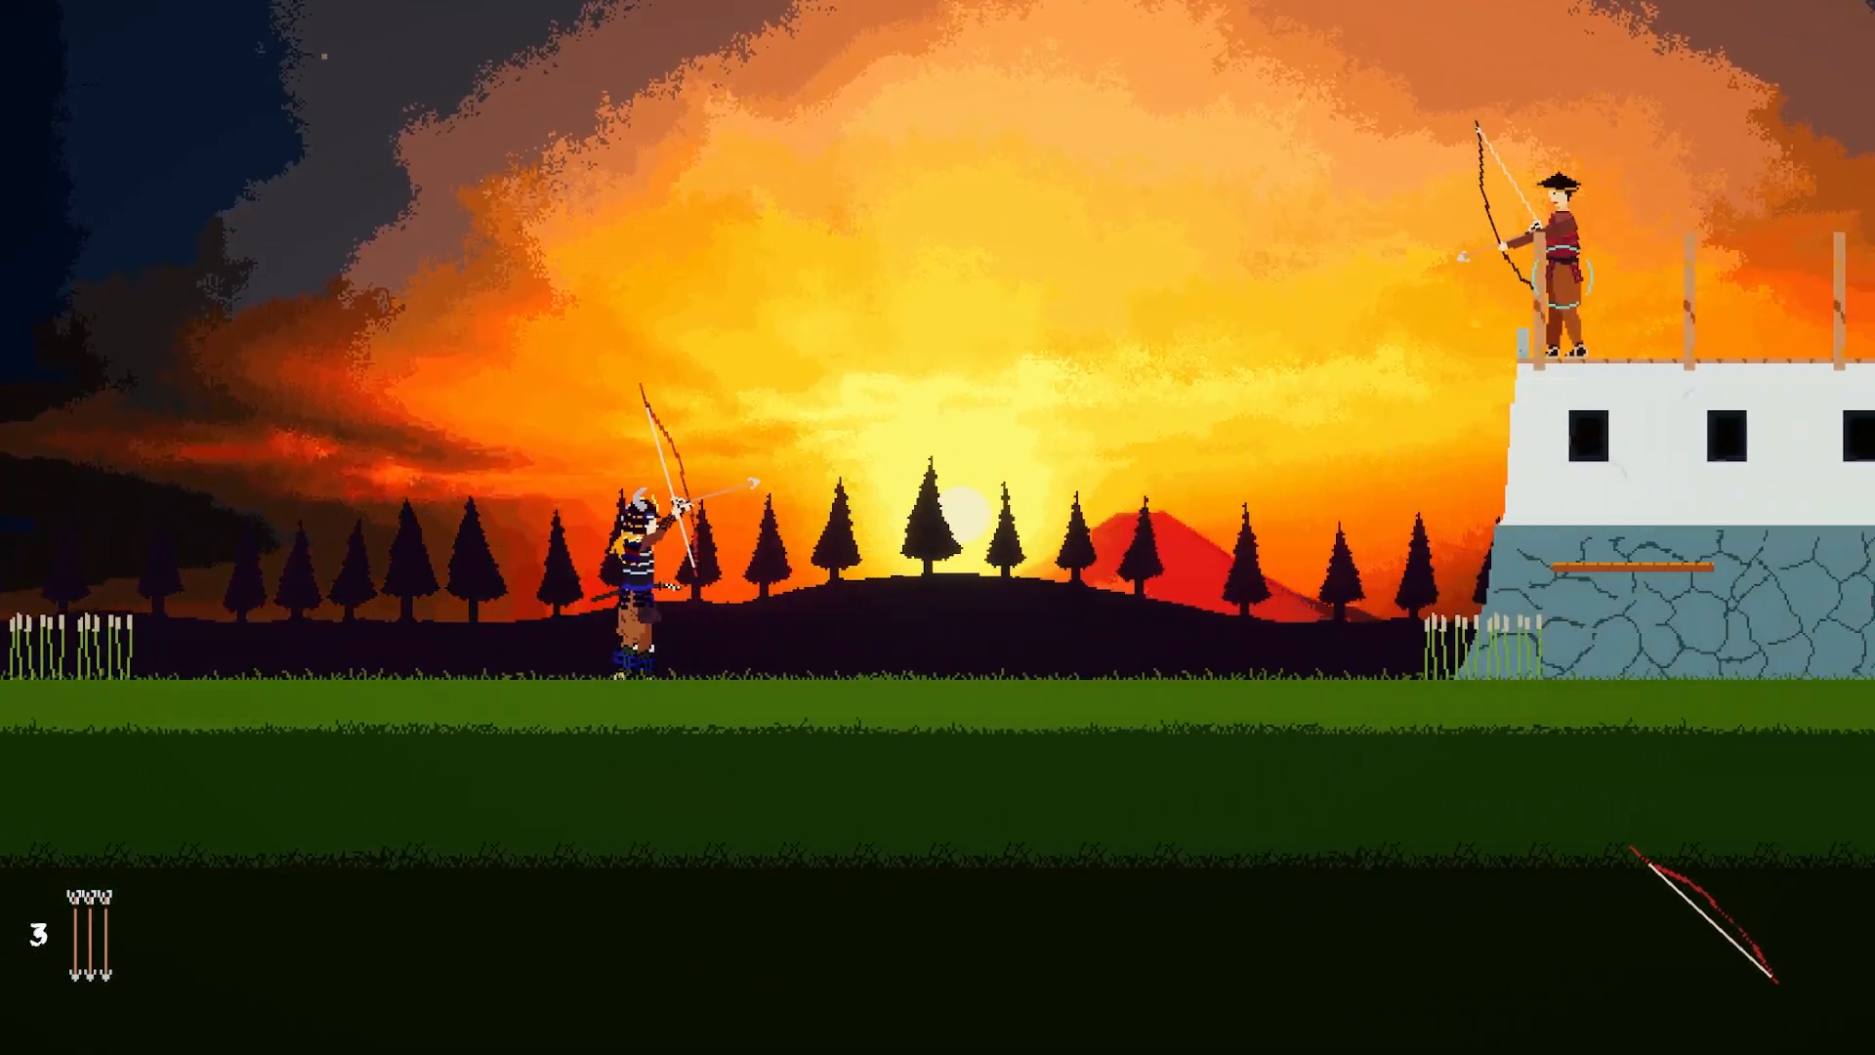
# Step: Shoot the archer on the first fort's roof with the bow and cross over the fort toward the spearman
pyautogui.press('space')
pyautogui.click(1499, 264)
pyautogui.press('d')
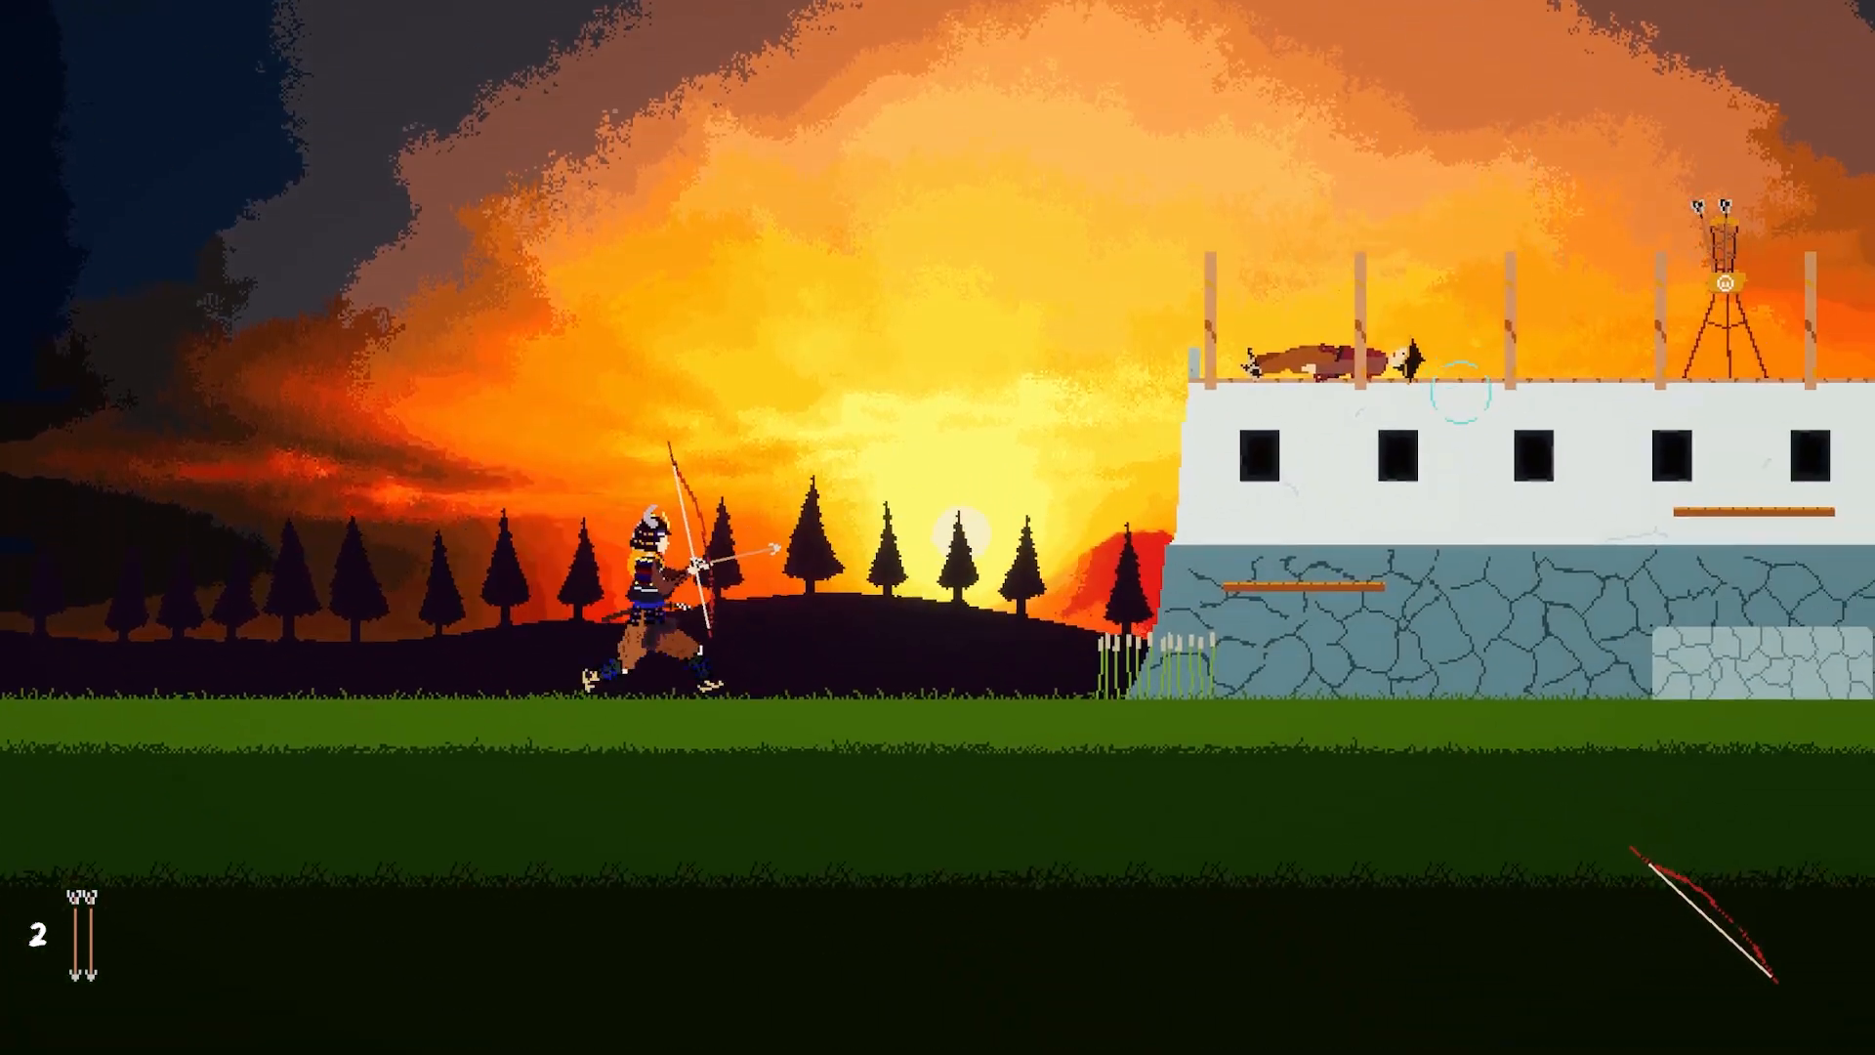
pyautogui.press('d')
pyautogui.press('space')
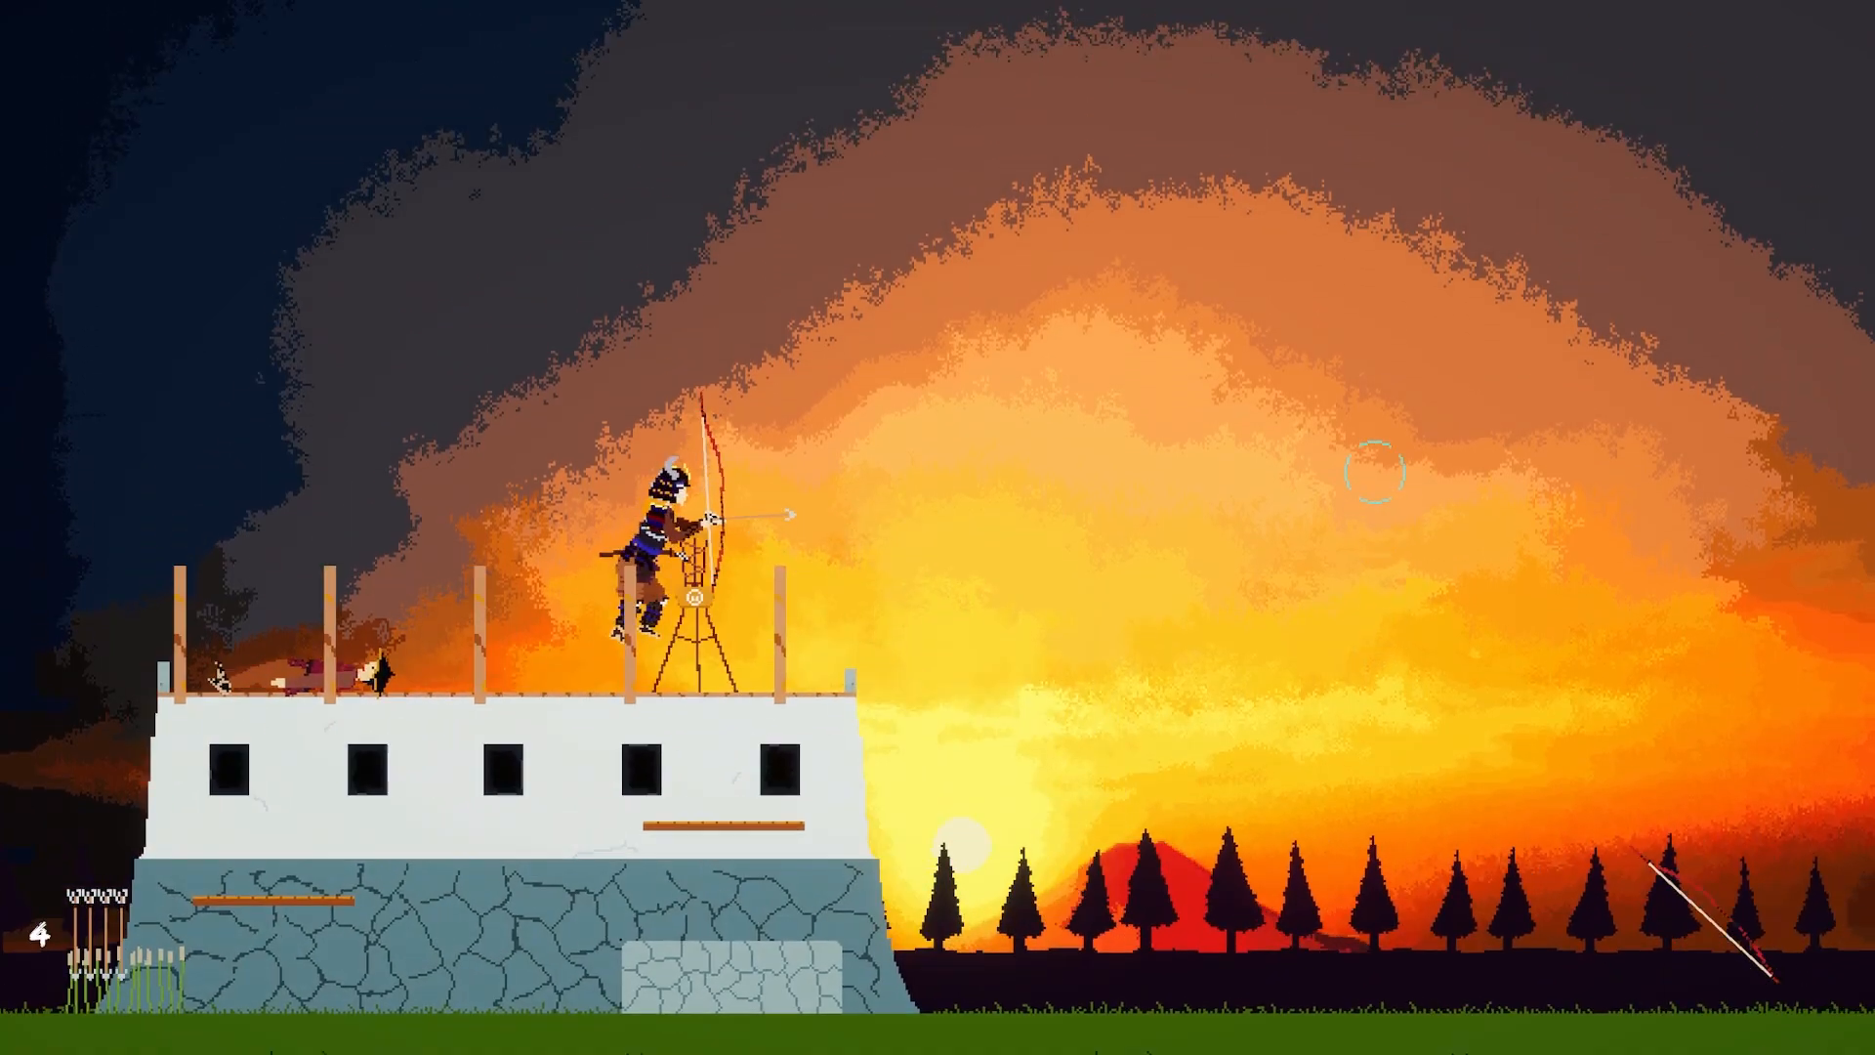
pyautogui.press('d')
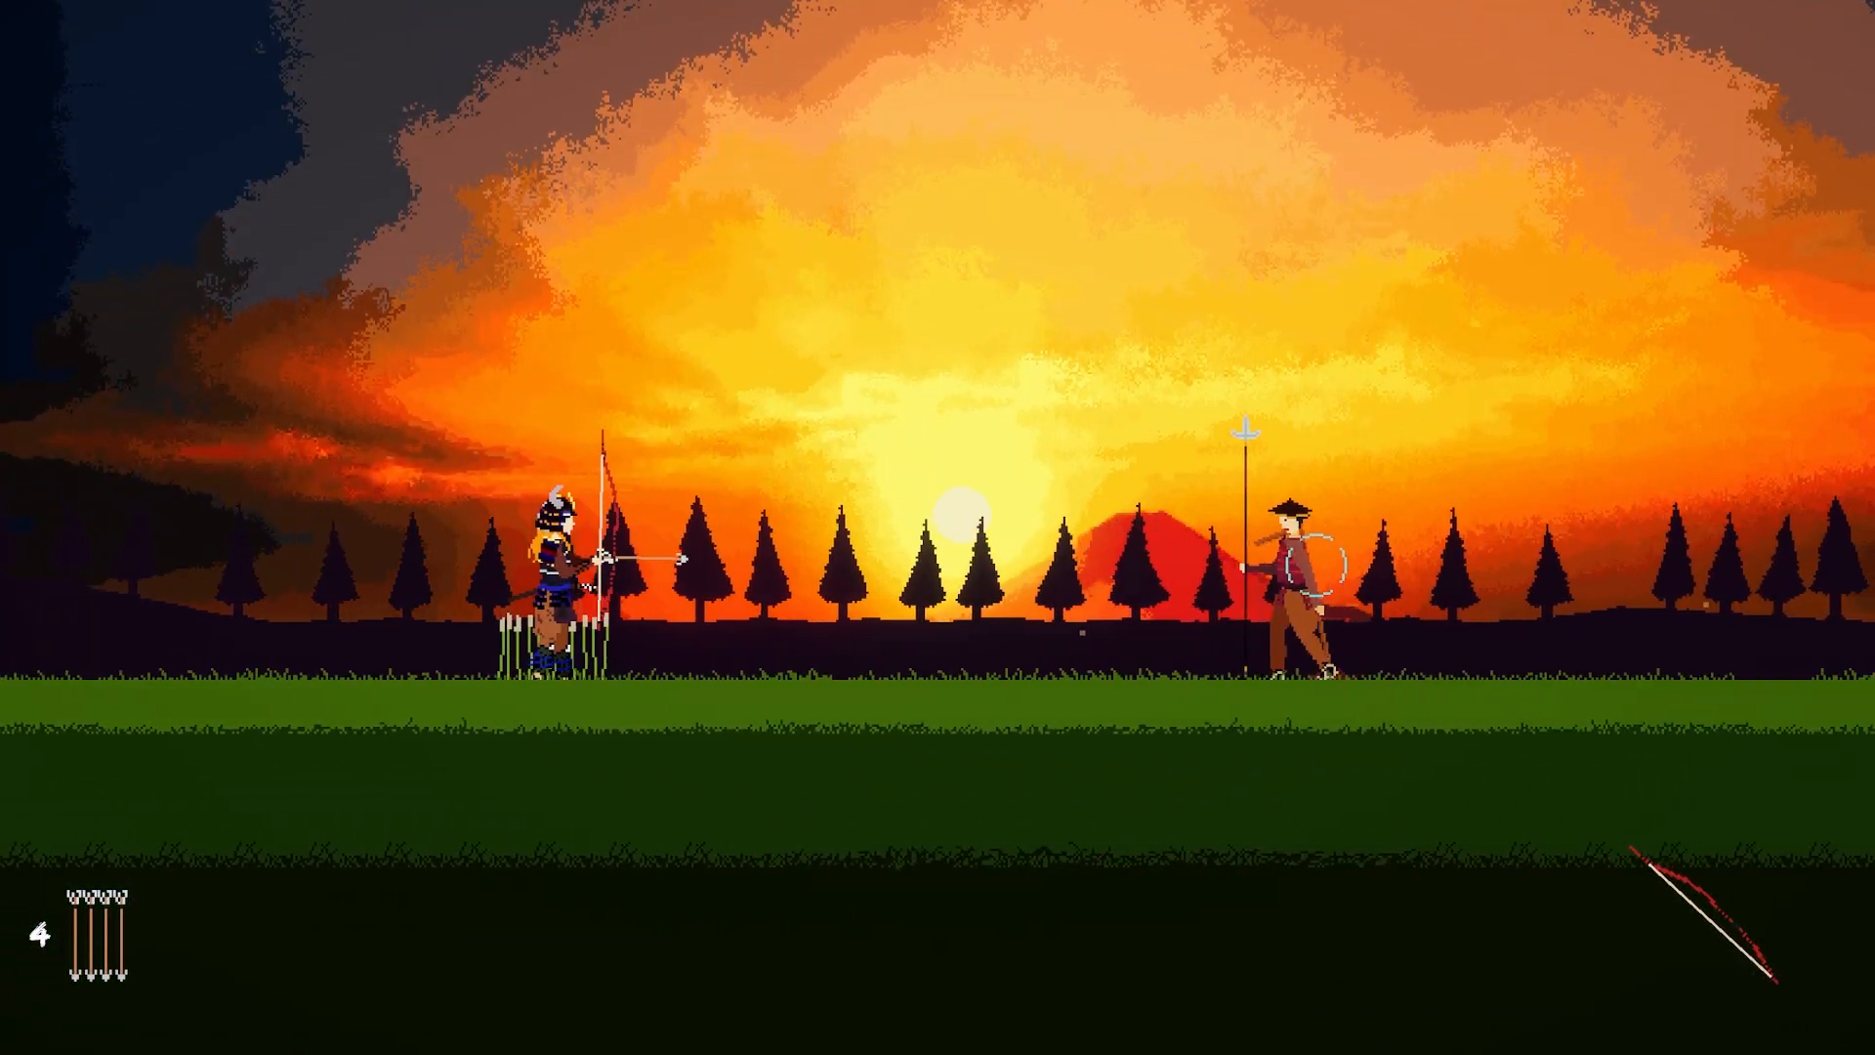
# Step: Shoot the spearman on the grass with the bow and run on past his body
pyautogui.click(1317, 564)
pyautogui.press('d')
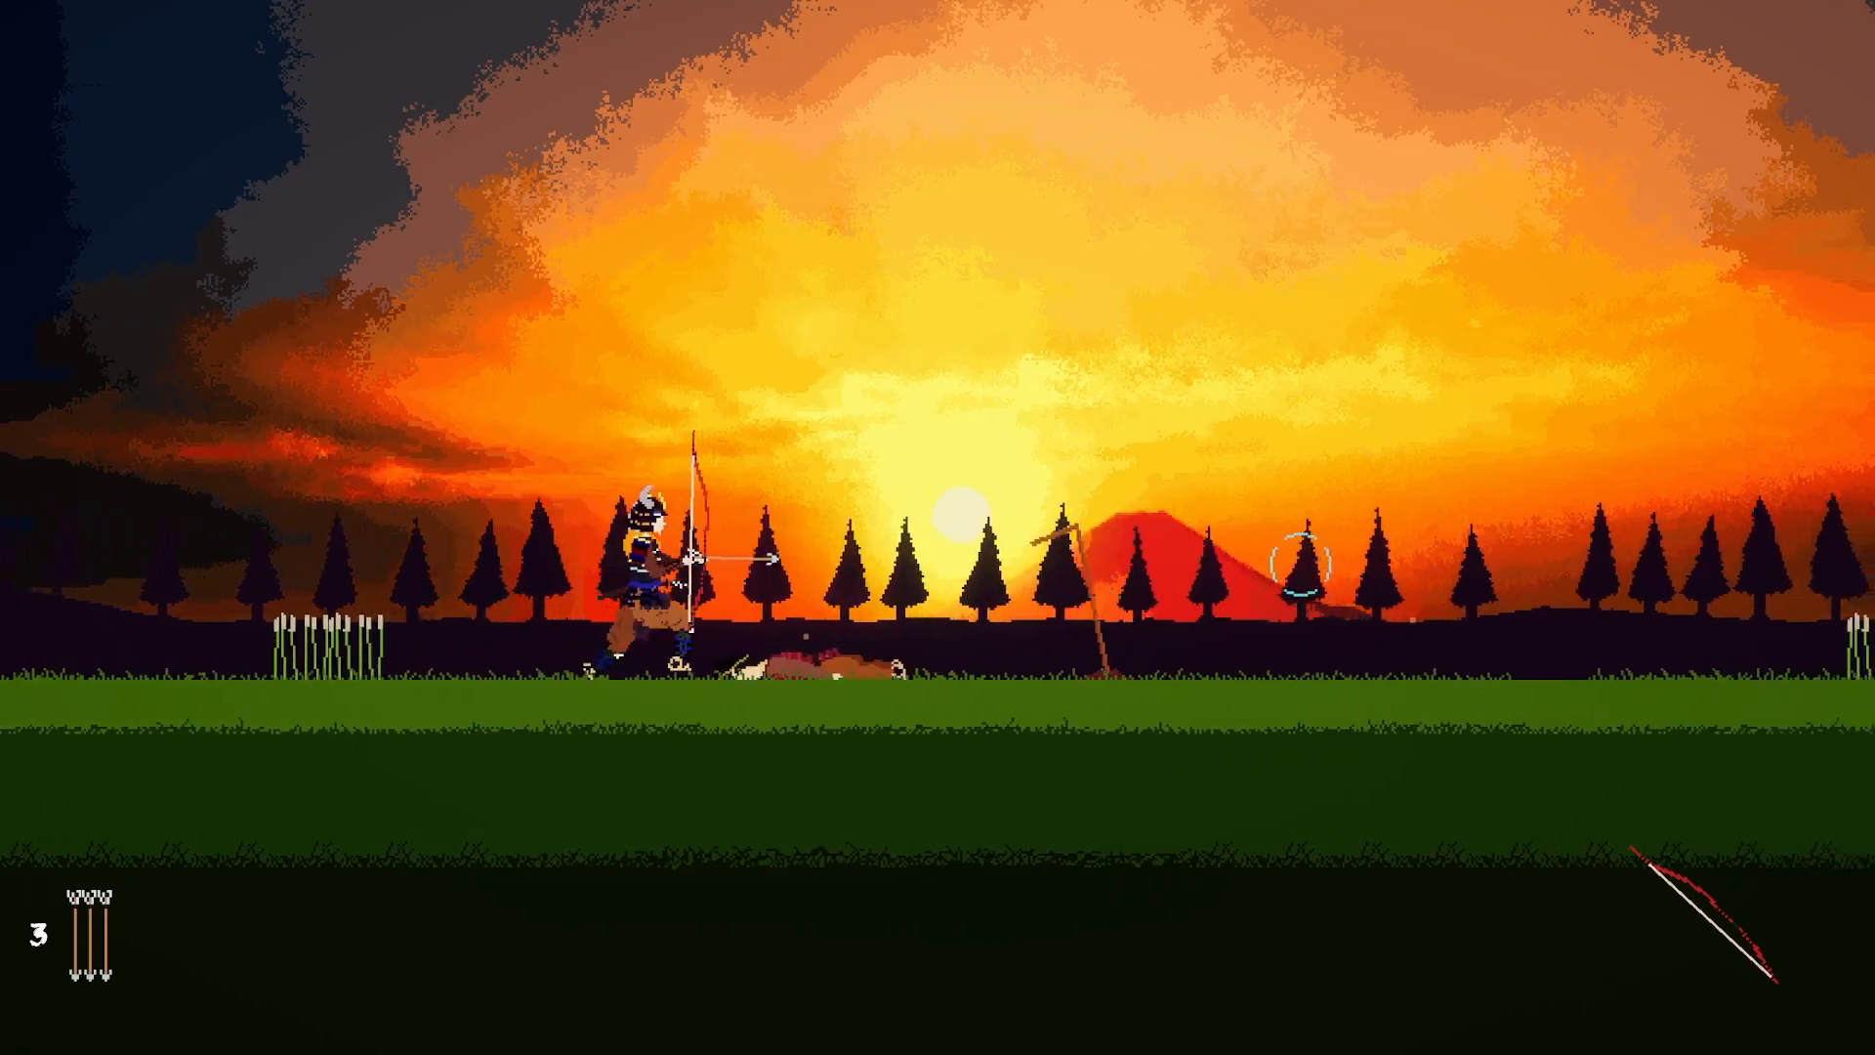
pyautogui.click(1299, 565)
pyautogui.press('d')
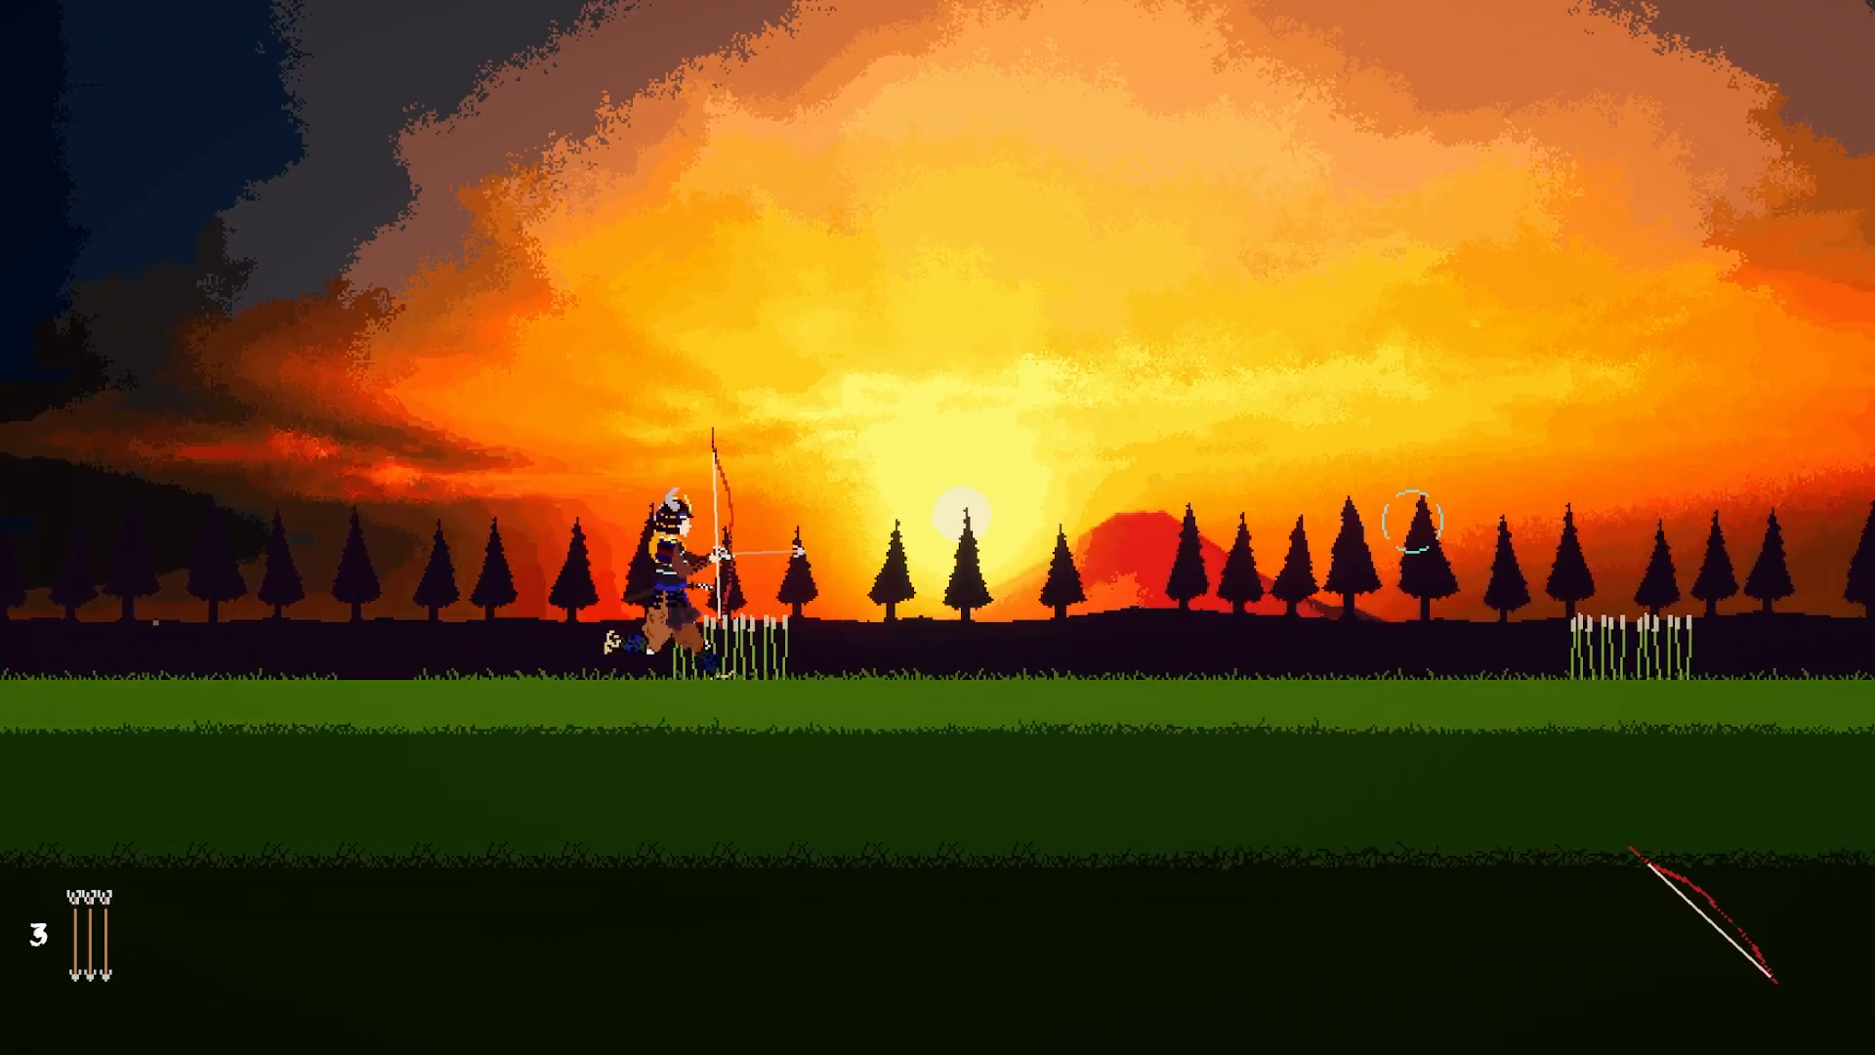
# Step: Shoot the archer on the second fort from a distance and jump across the fort above its spike trench
pyautogui.click(1562, 432)
pyautogui.press('space')
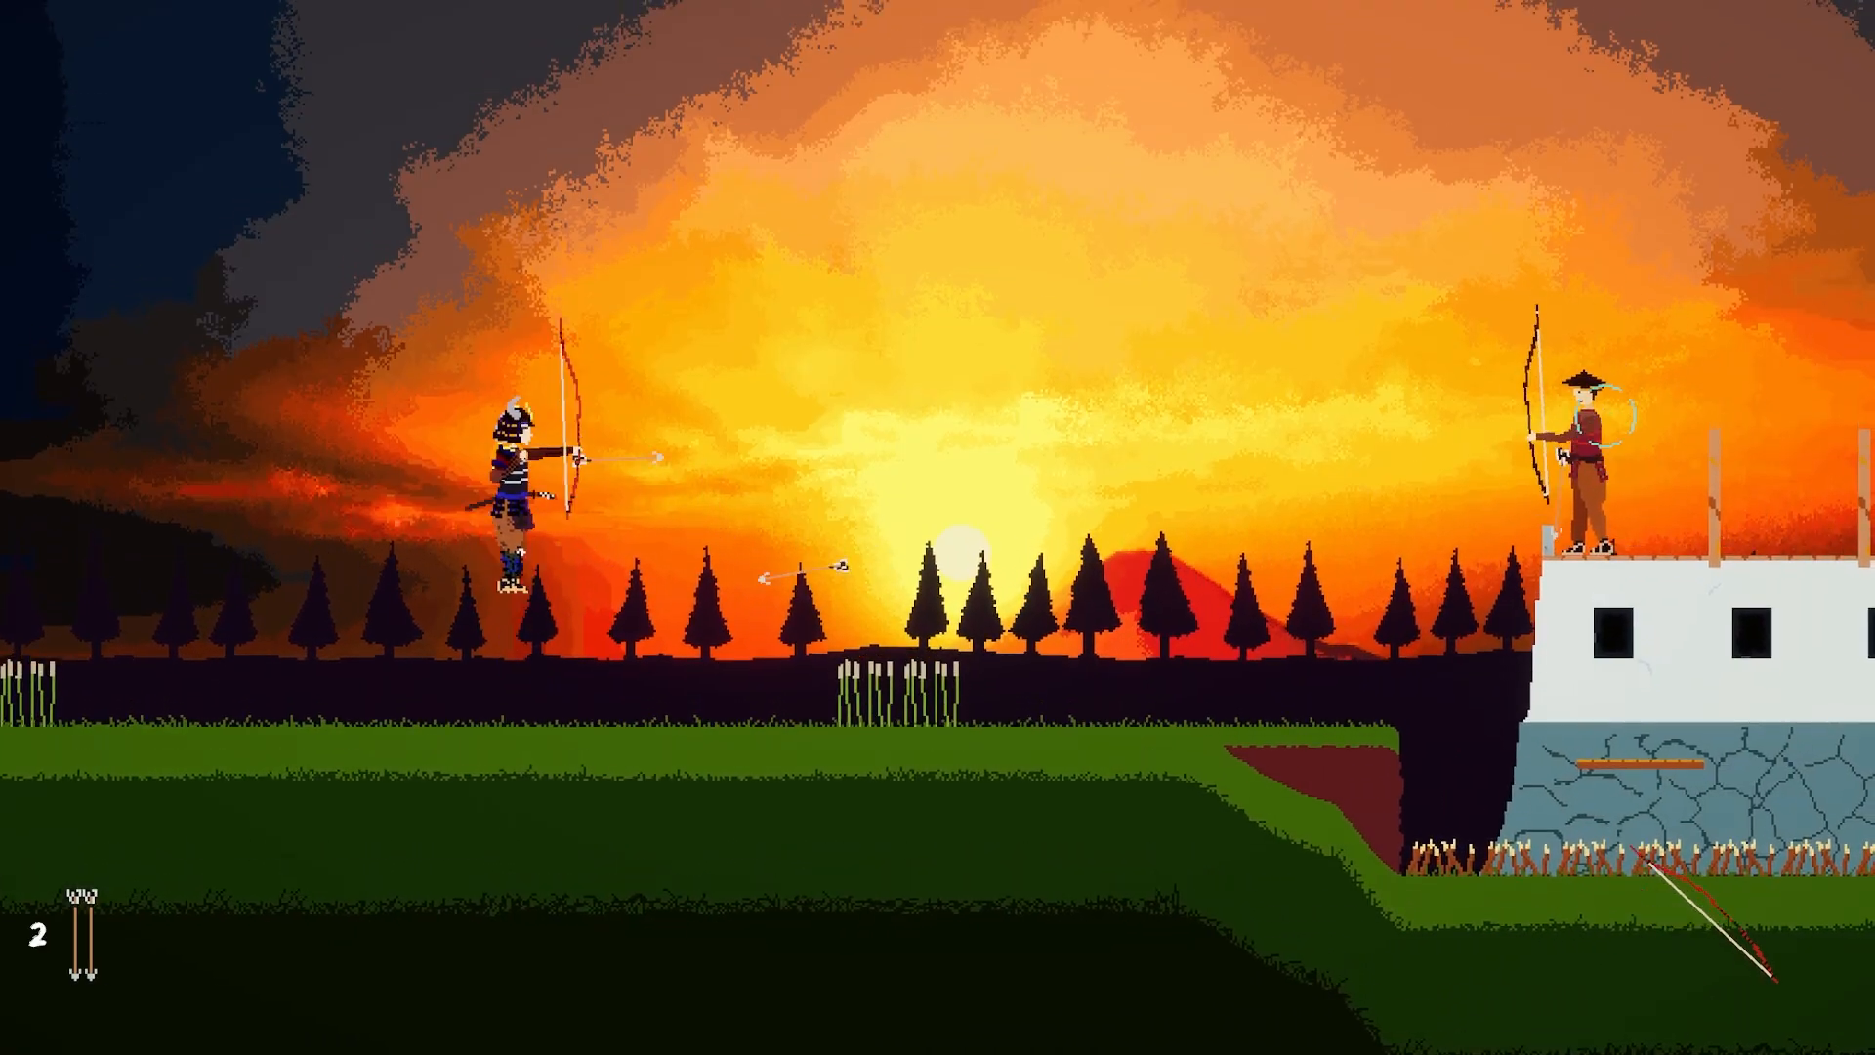
pyautogui.press('d')
pyautogui.press('d')
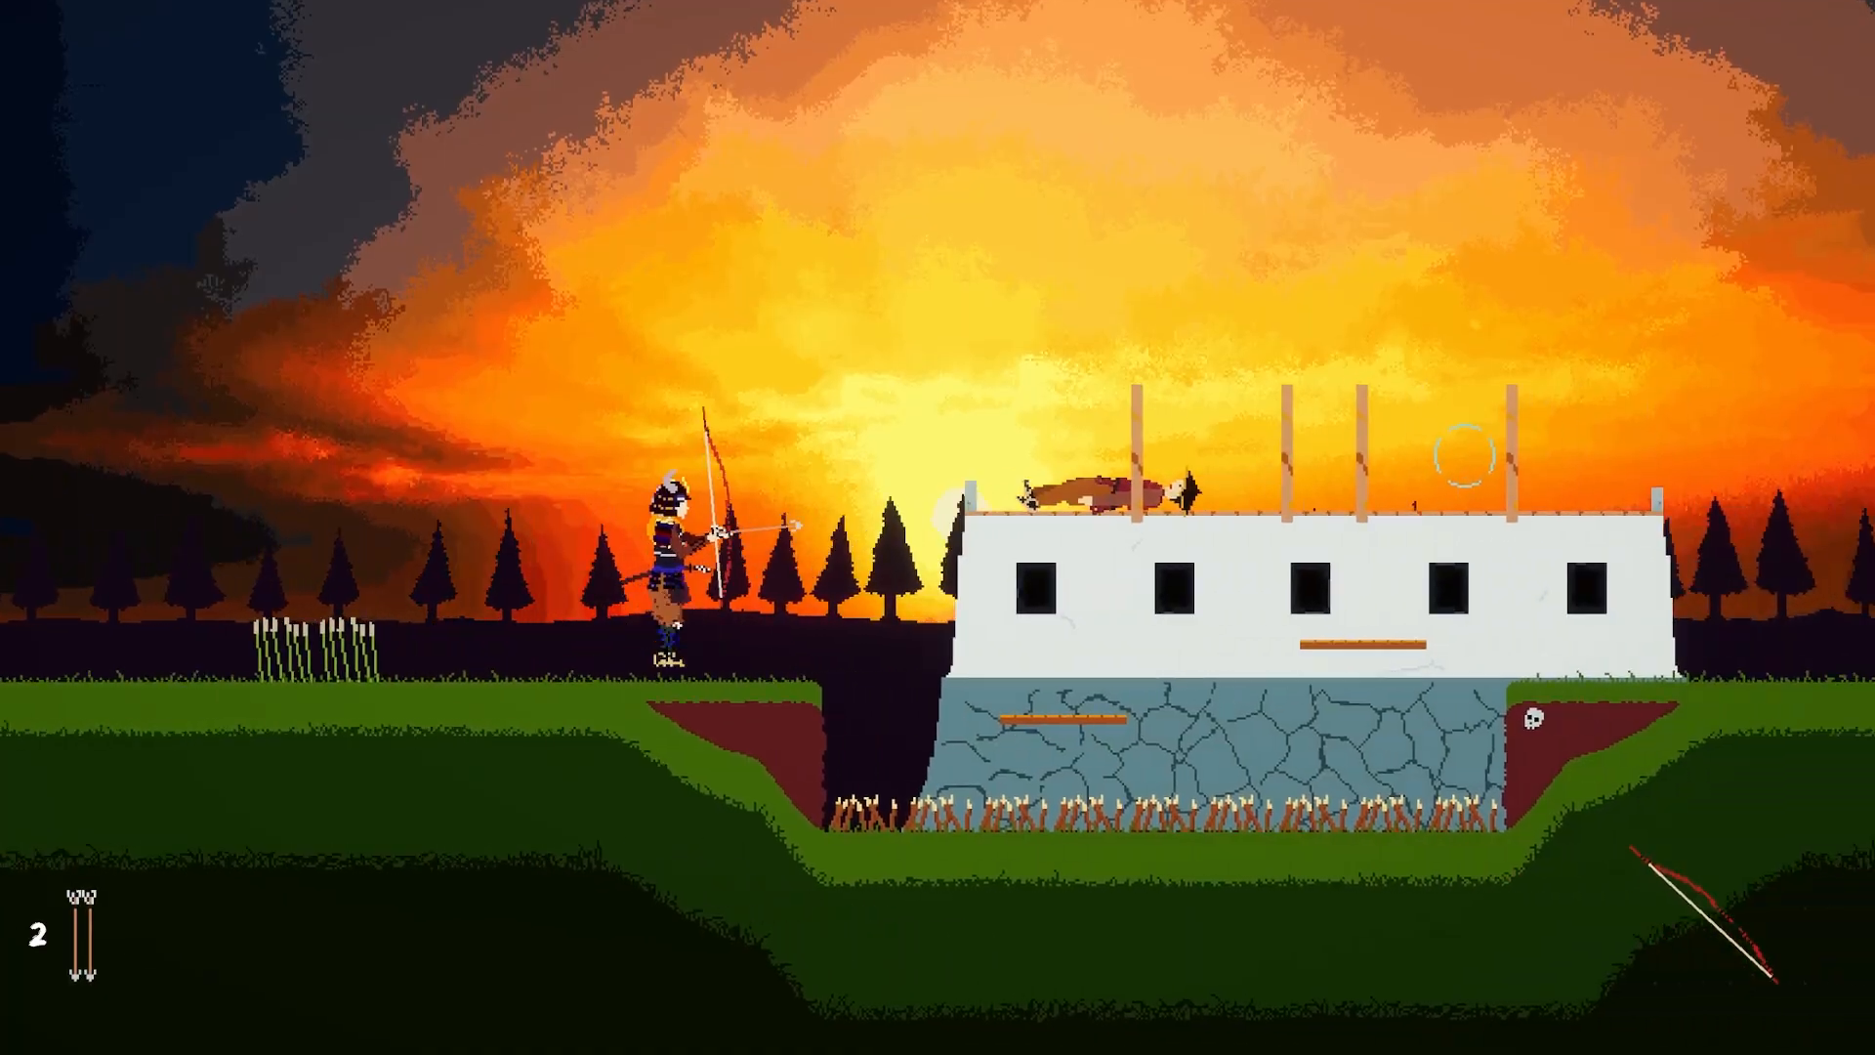
pyautogui.press('space')
pyautogui.press('d')
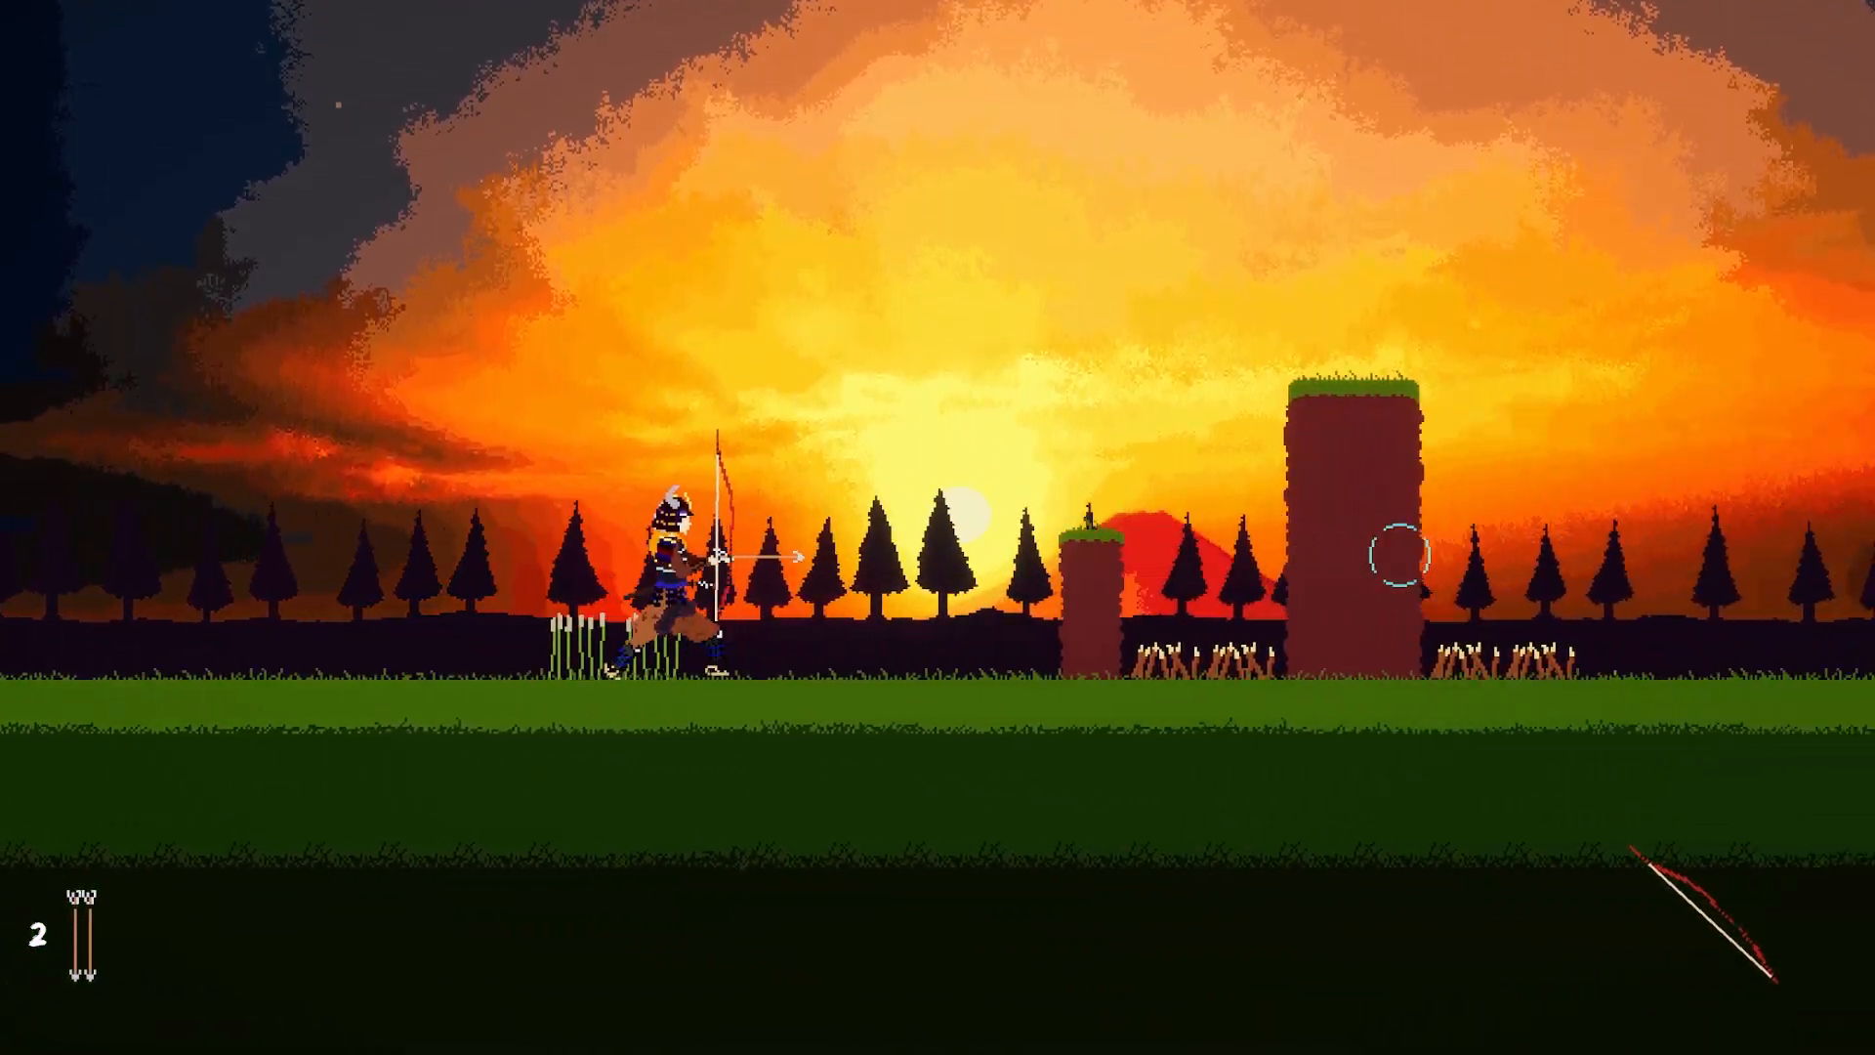
# Step: Jump across the short and tall brick pillars to clear the spikes on both sides of the tall one
pyautogui.press('d')
pyautogui.press('space')
pyautogui.press('space')
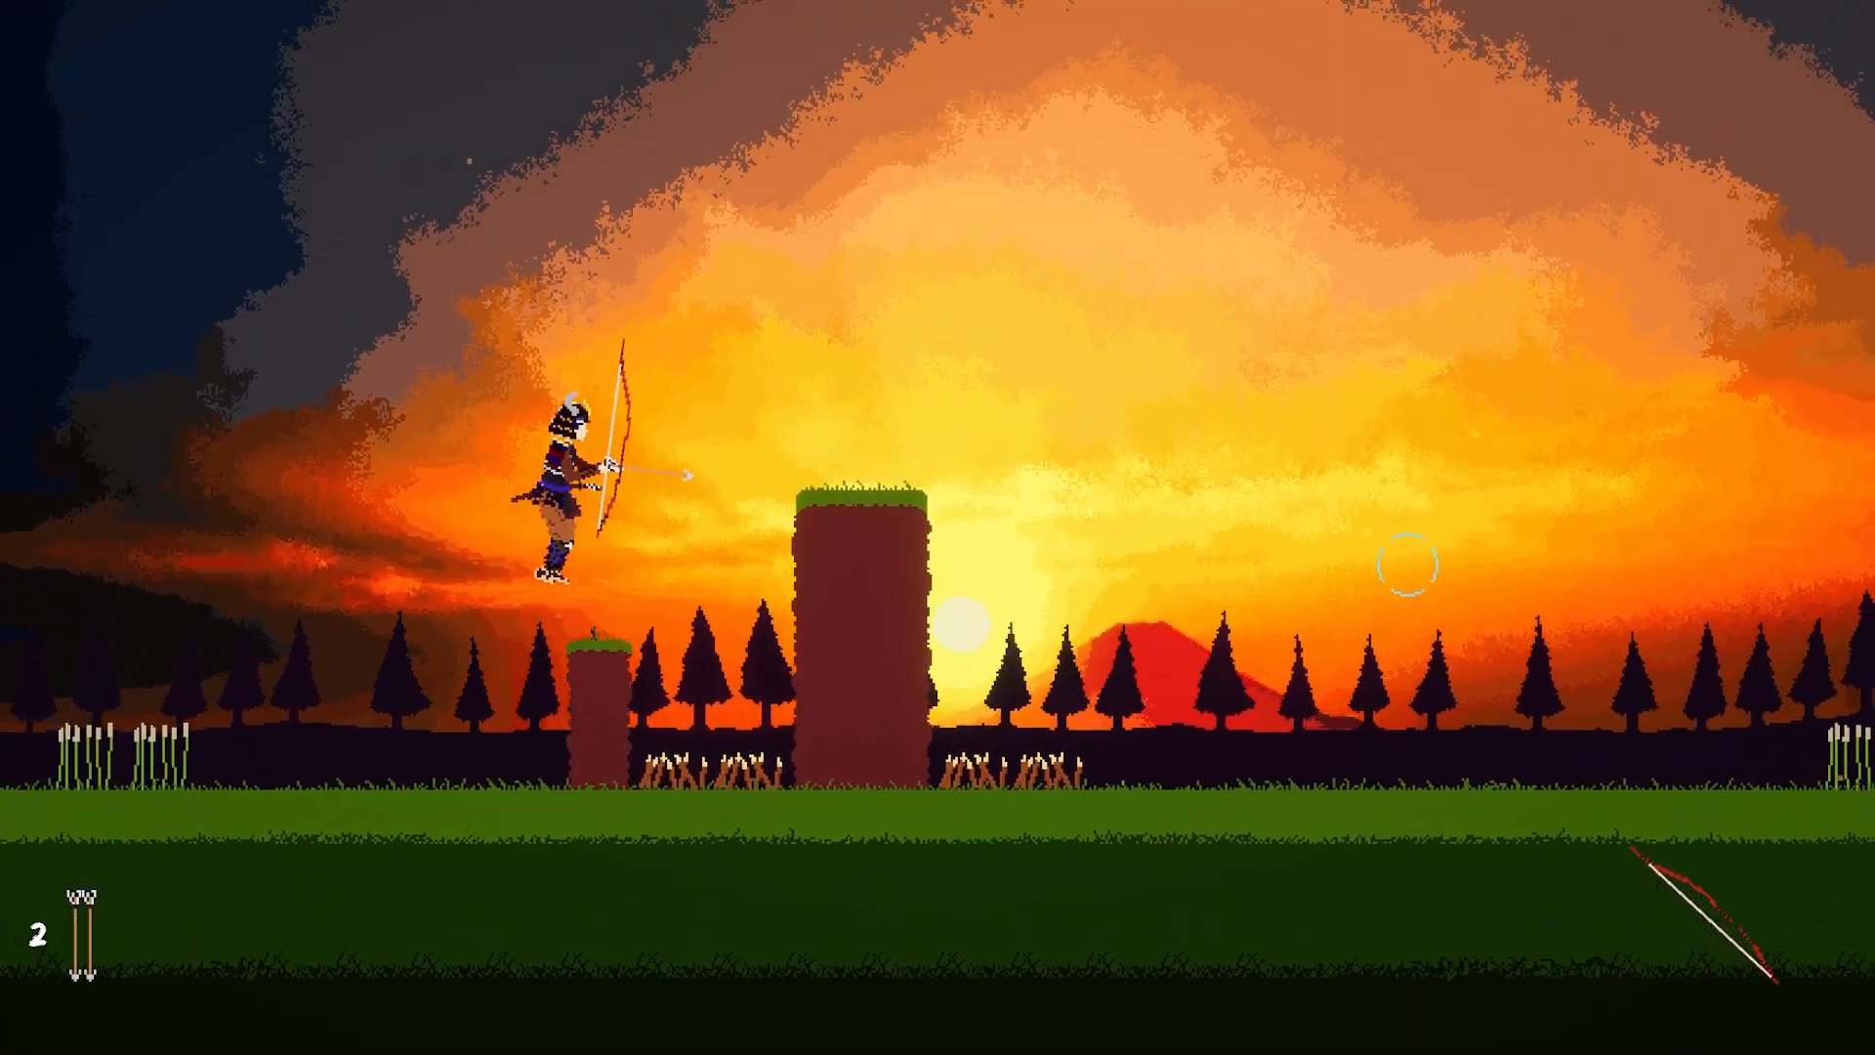
pyautogui.press('d')
pyautogui.press('space')
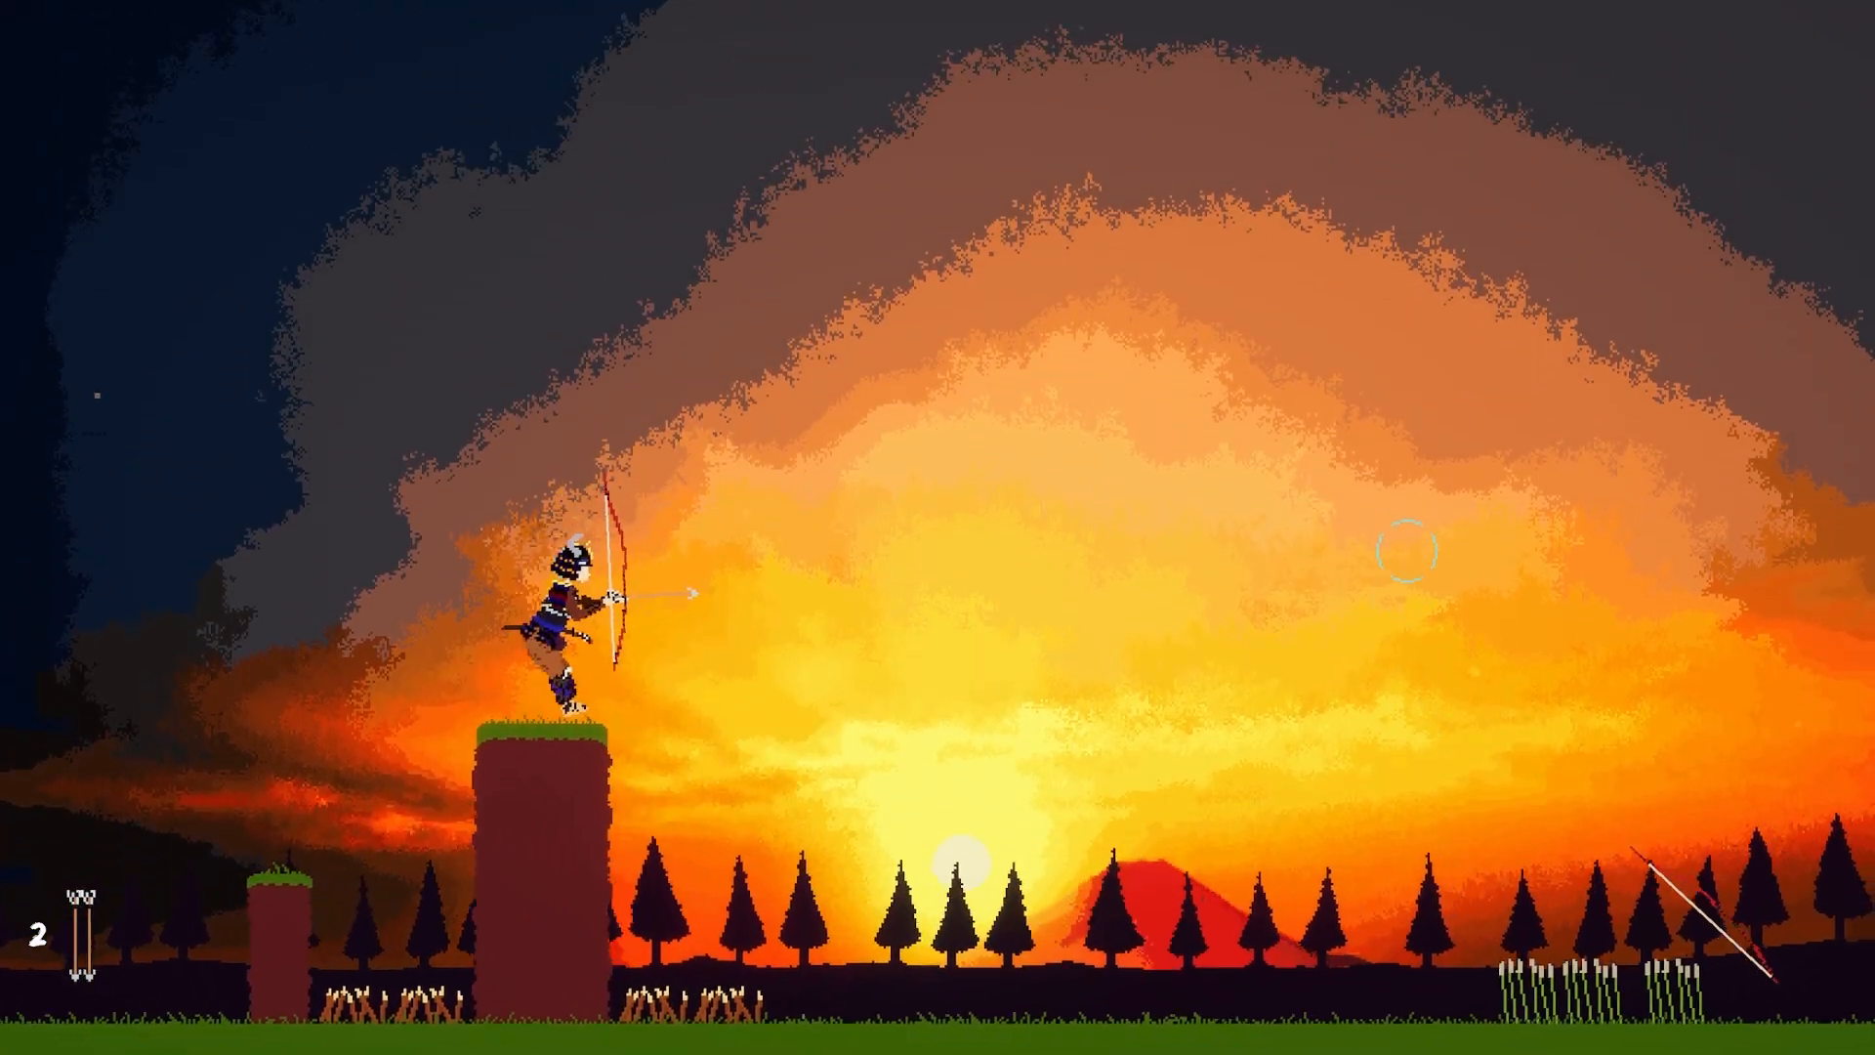
pyautogui.press('d')
pyautogui.press('space')
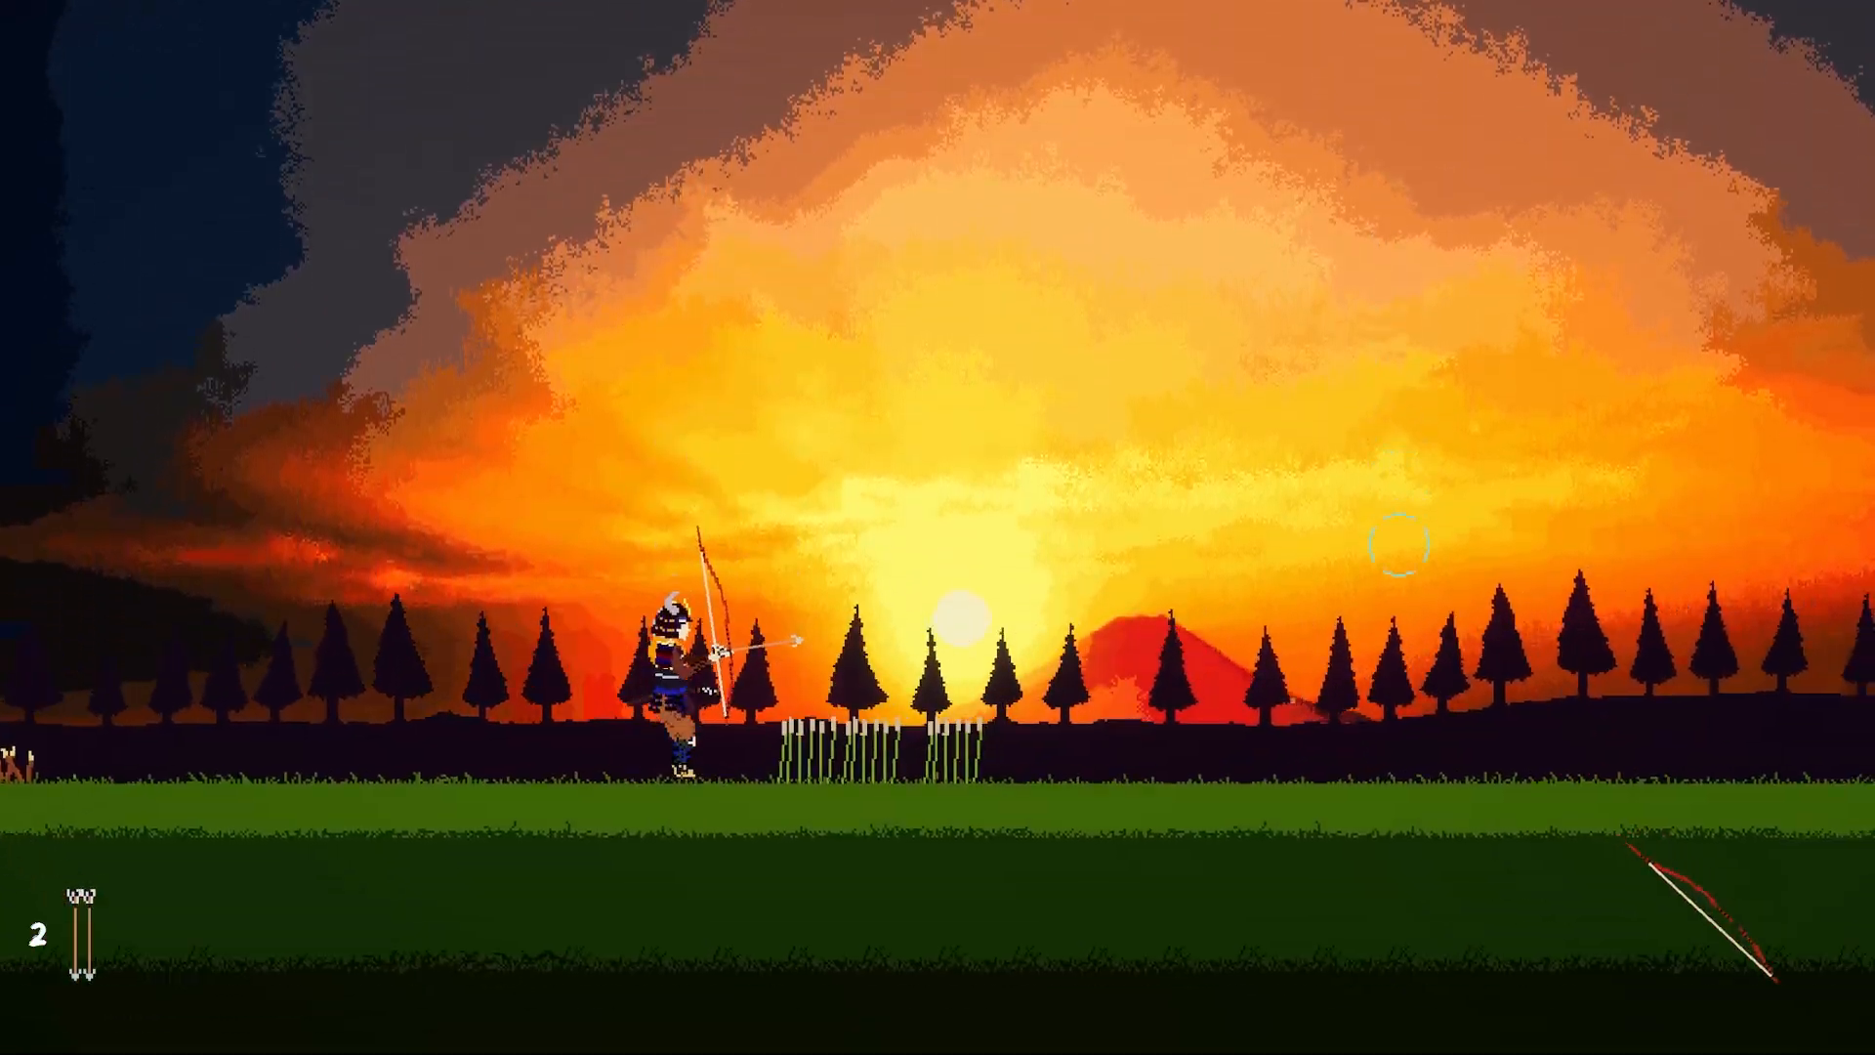
# Step: Pass the spearman and the banner, and cross the first floating stone platforms above the long spike trench
pyautogui.press('d')
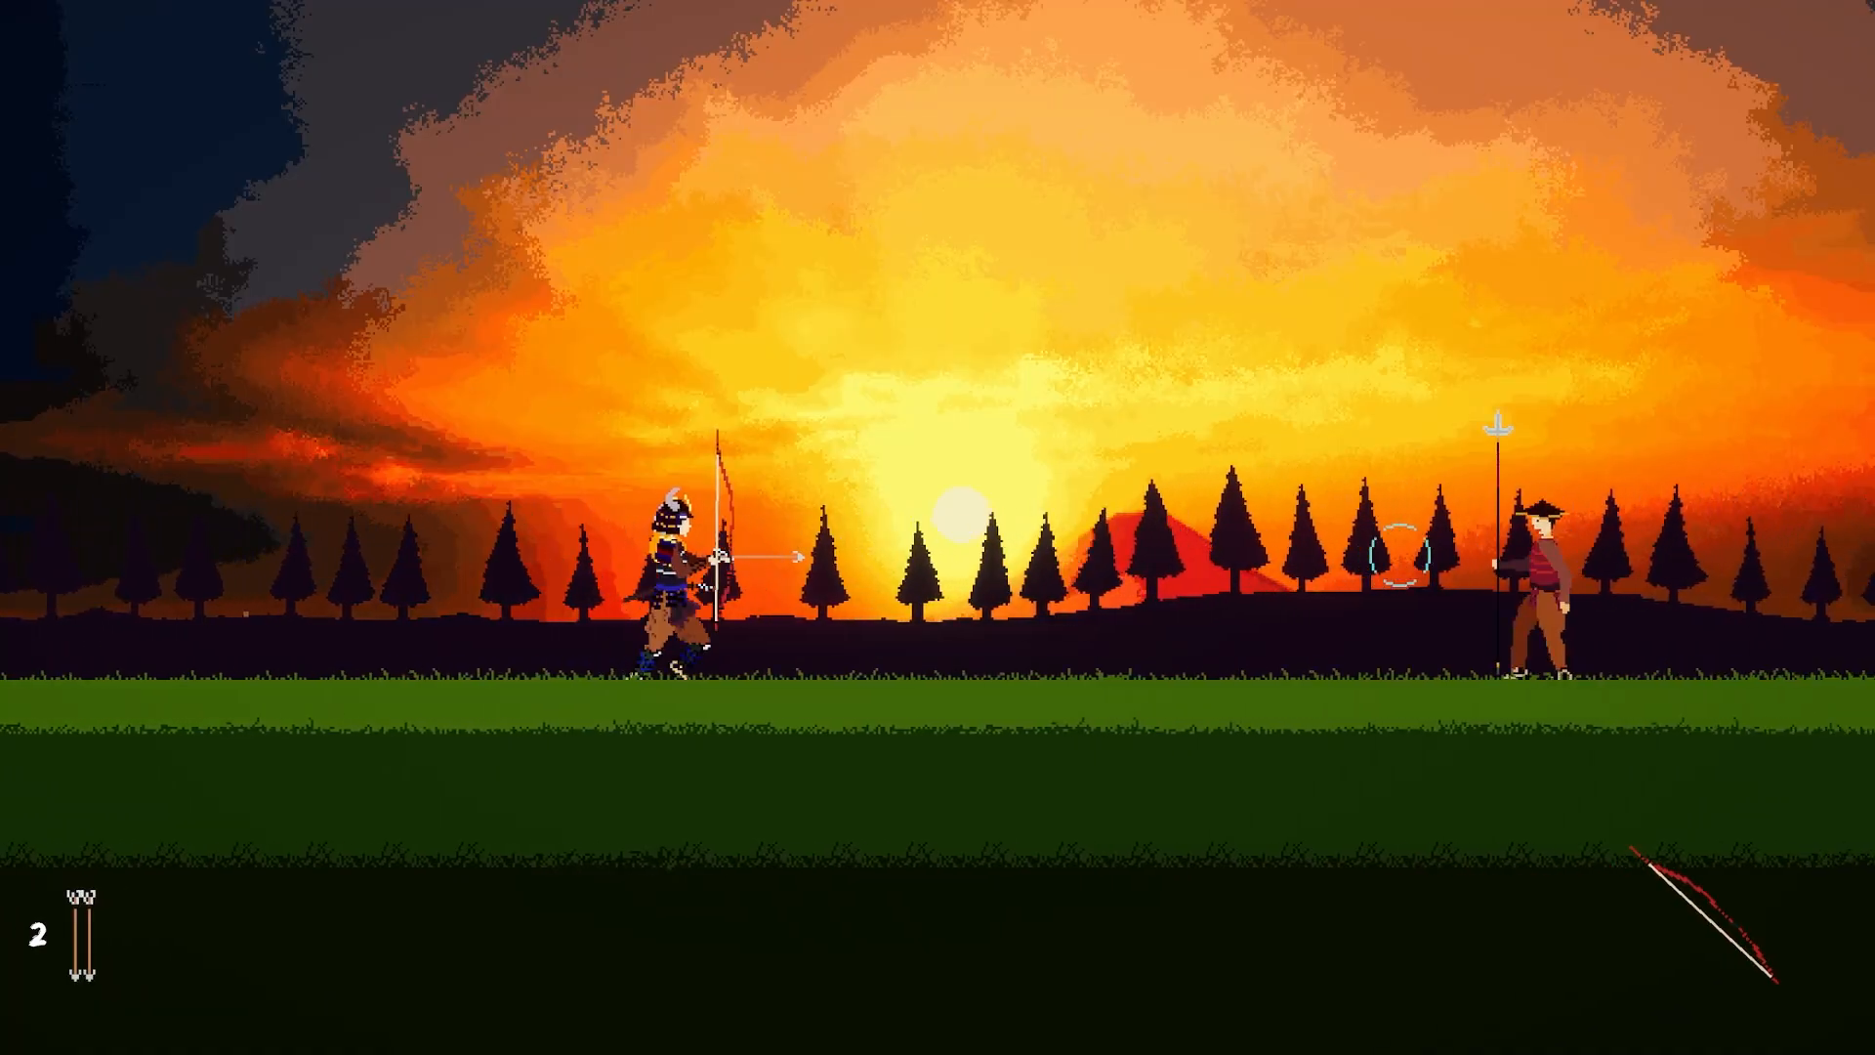
pyautogui.press('d')
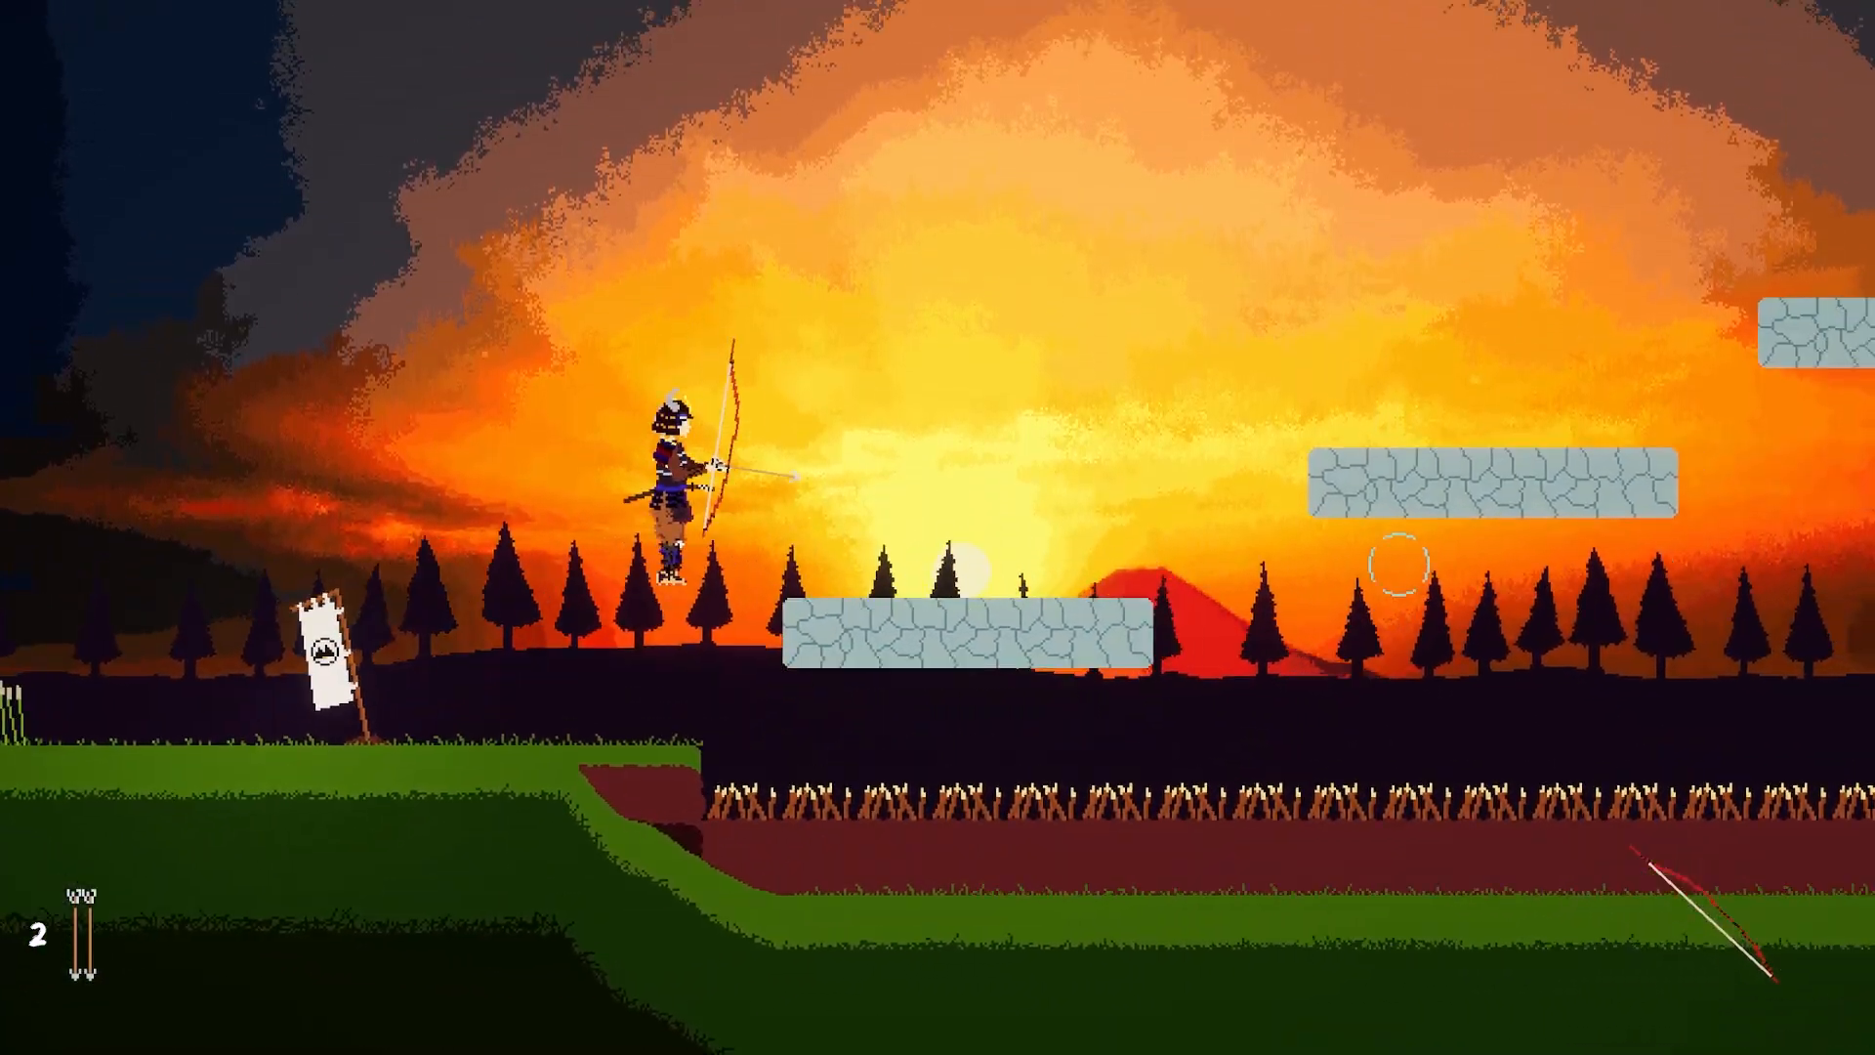
pyautogui.press('d')
pyautogui.press('space')
pyautogui.press('space')
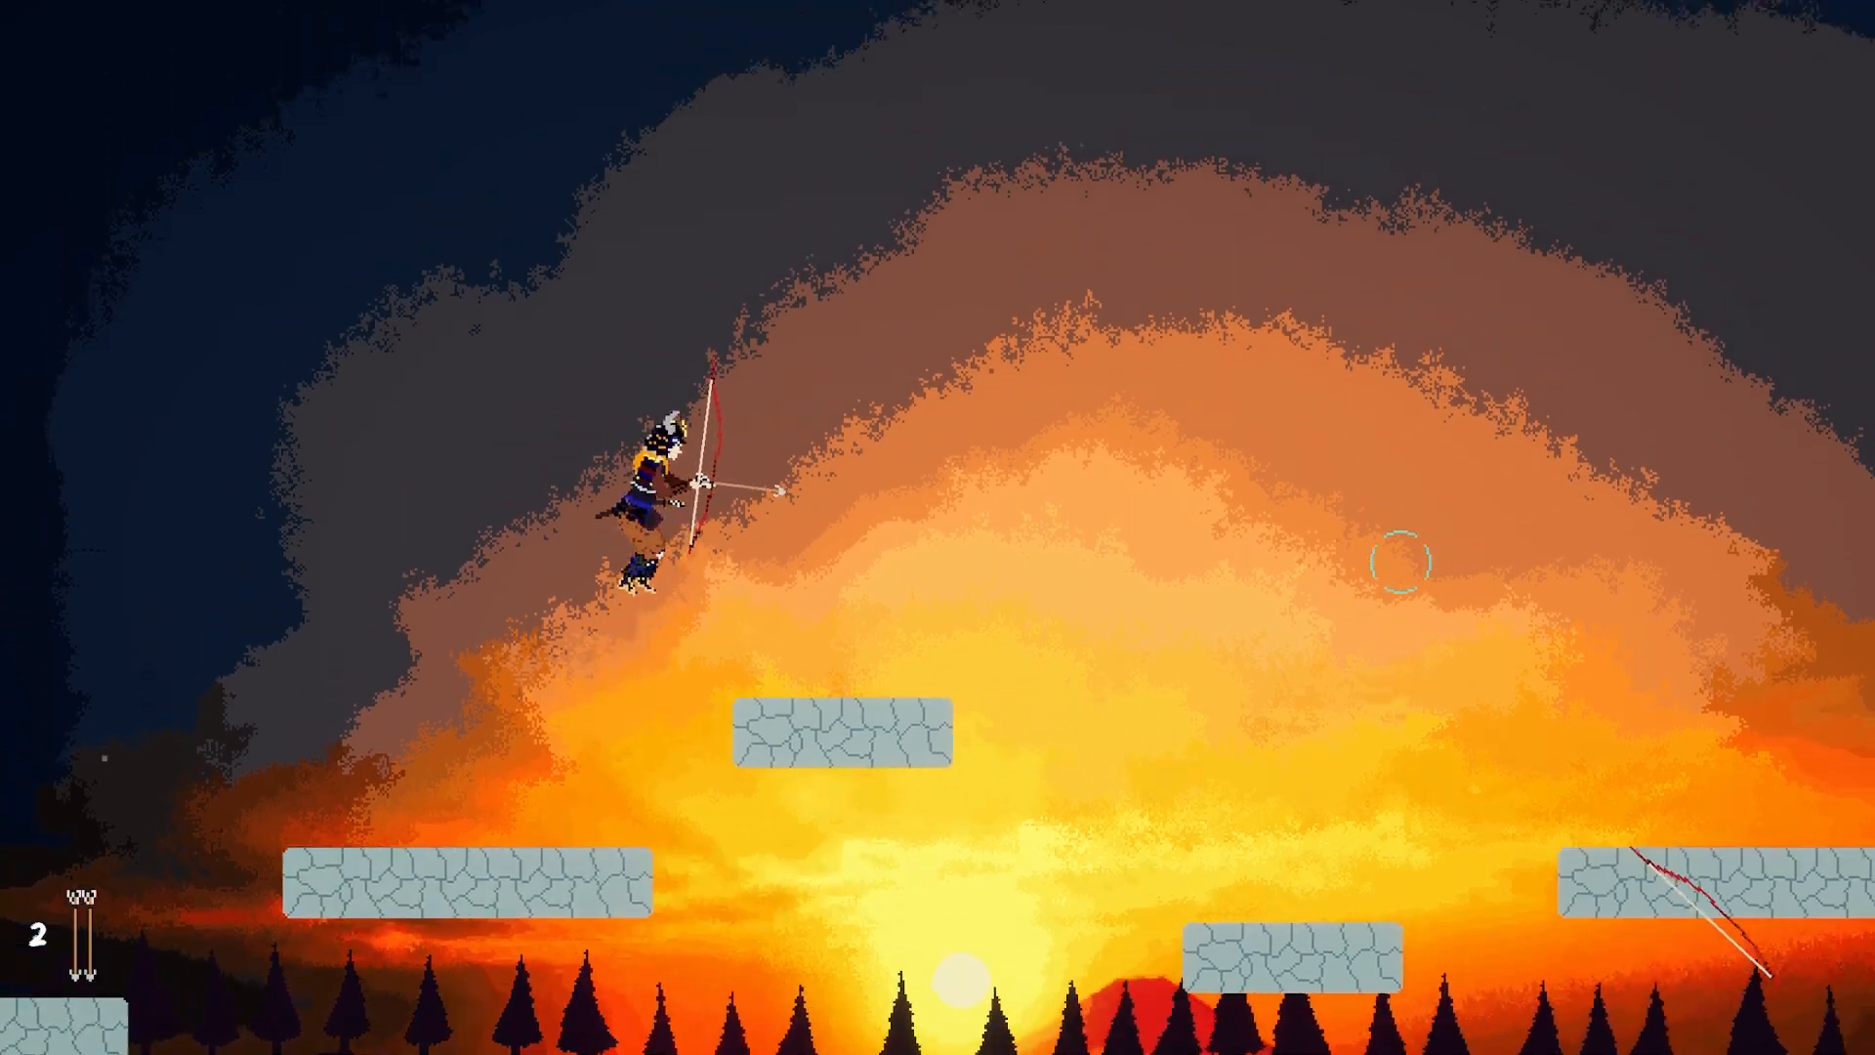
pyautogui.press('d')
pyautogui.press('space')
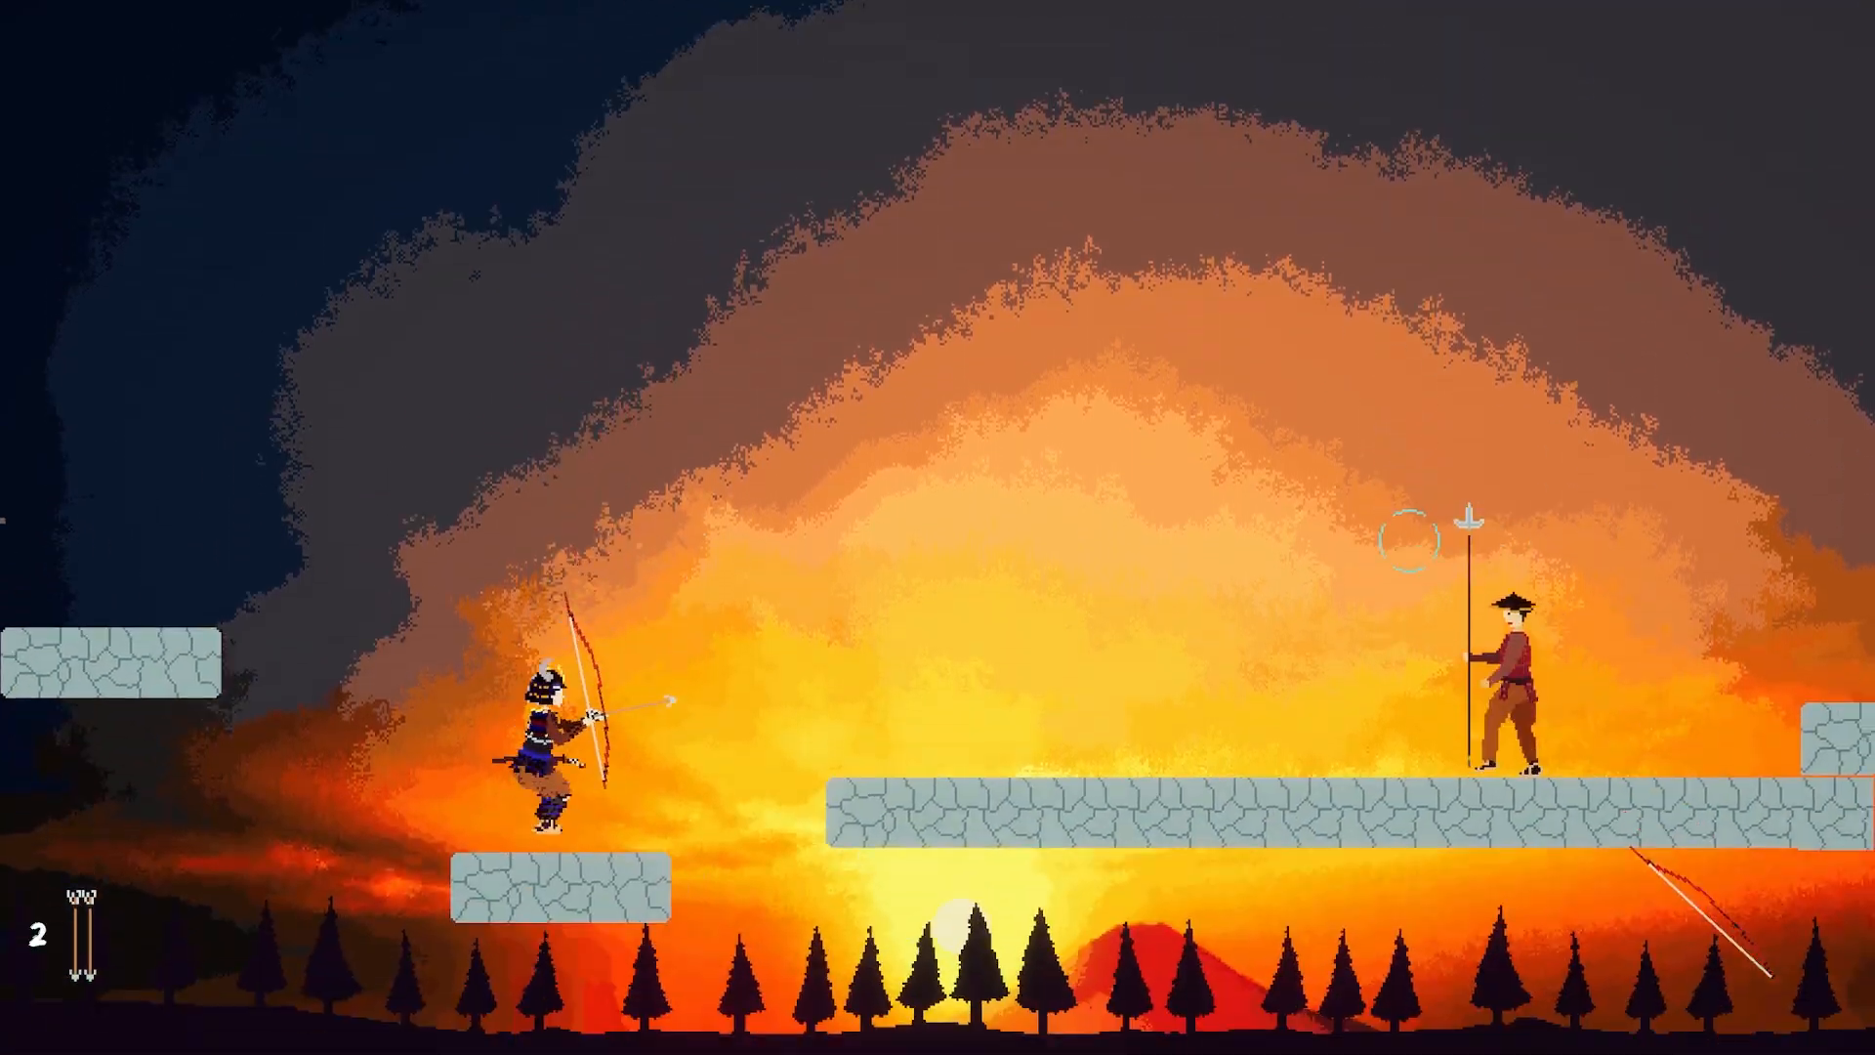
# Step: Jump onto the long stone platform and leap over the spearman guarding it to the small raised block
pyautogui.press('d')
pyautogui.press('space')
pyautogui.press('space')
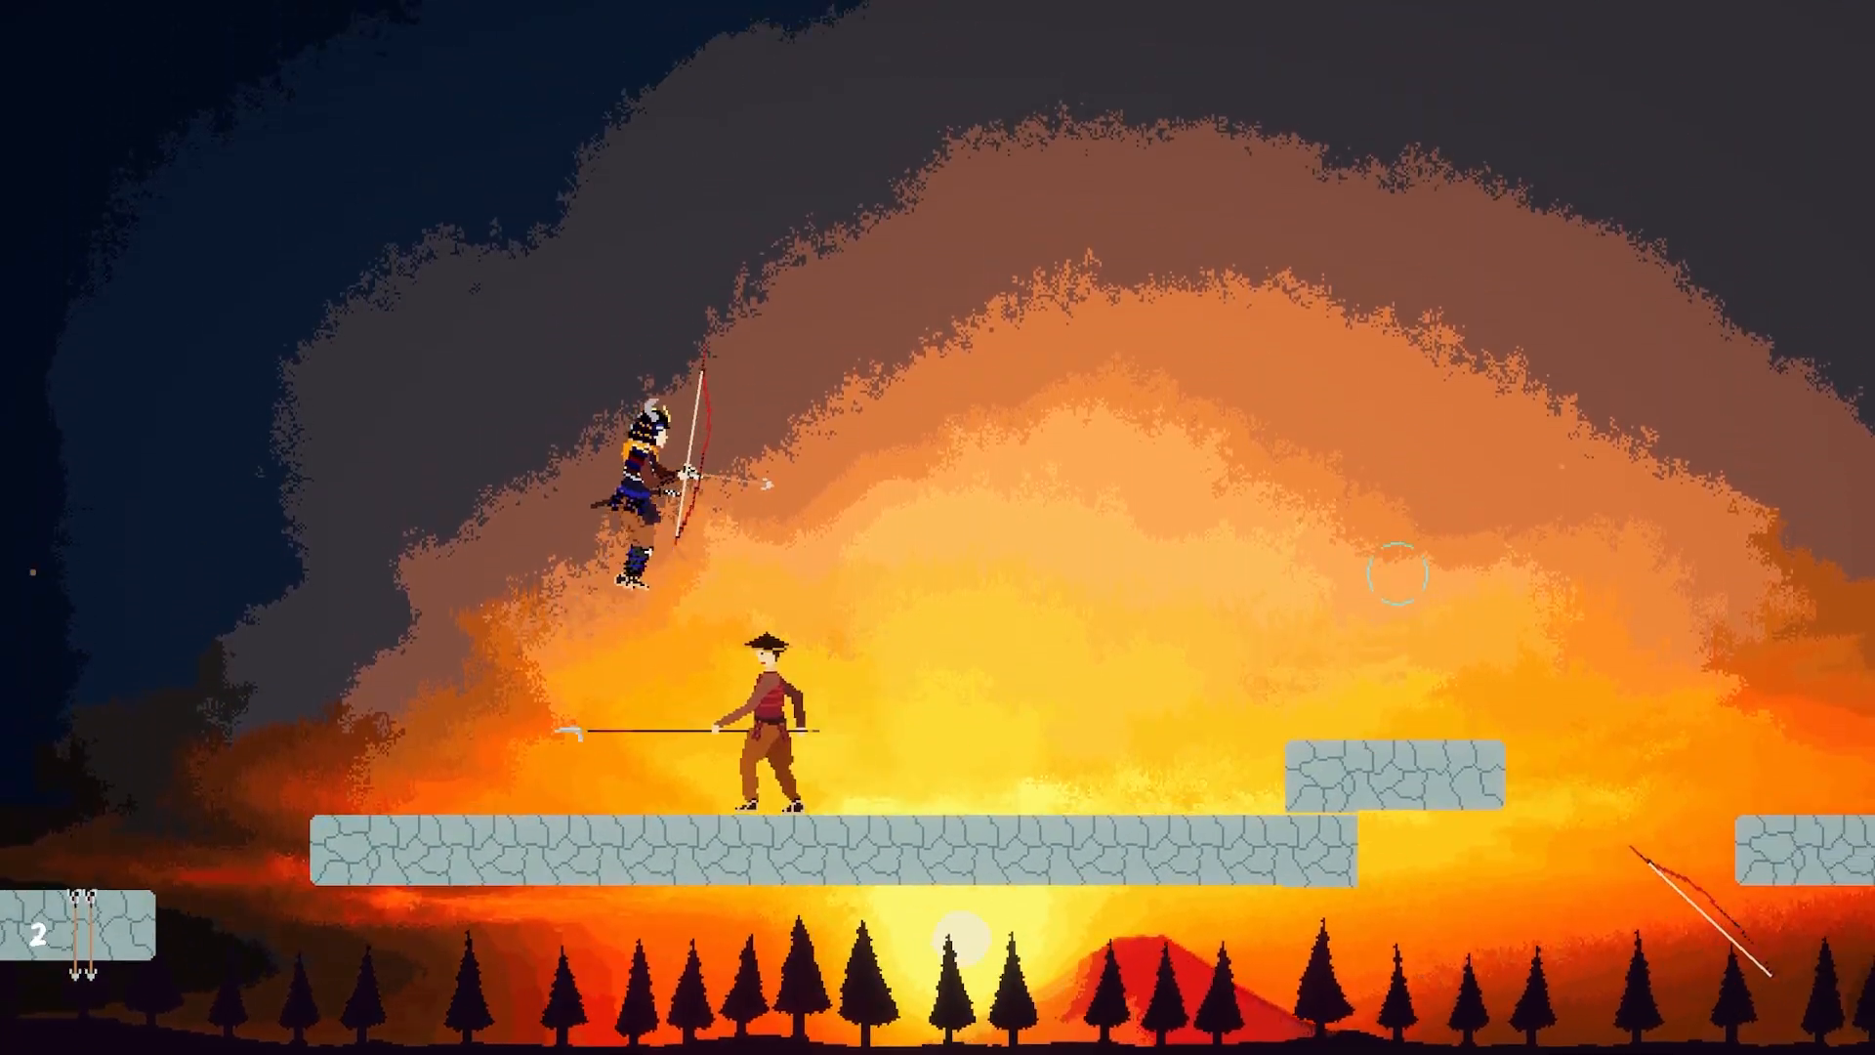
pyautogui.press('d')
pyautogui.press('space')
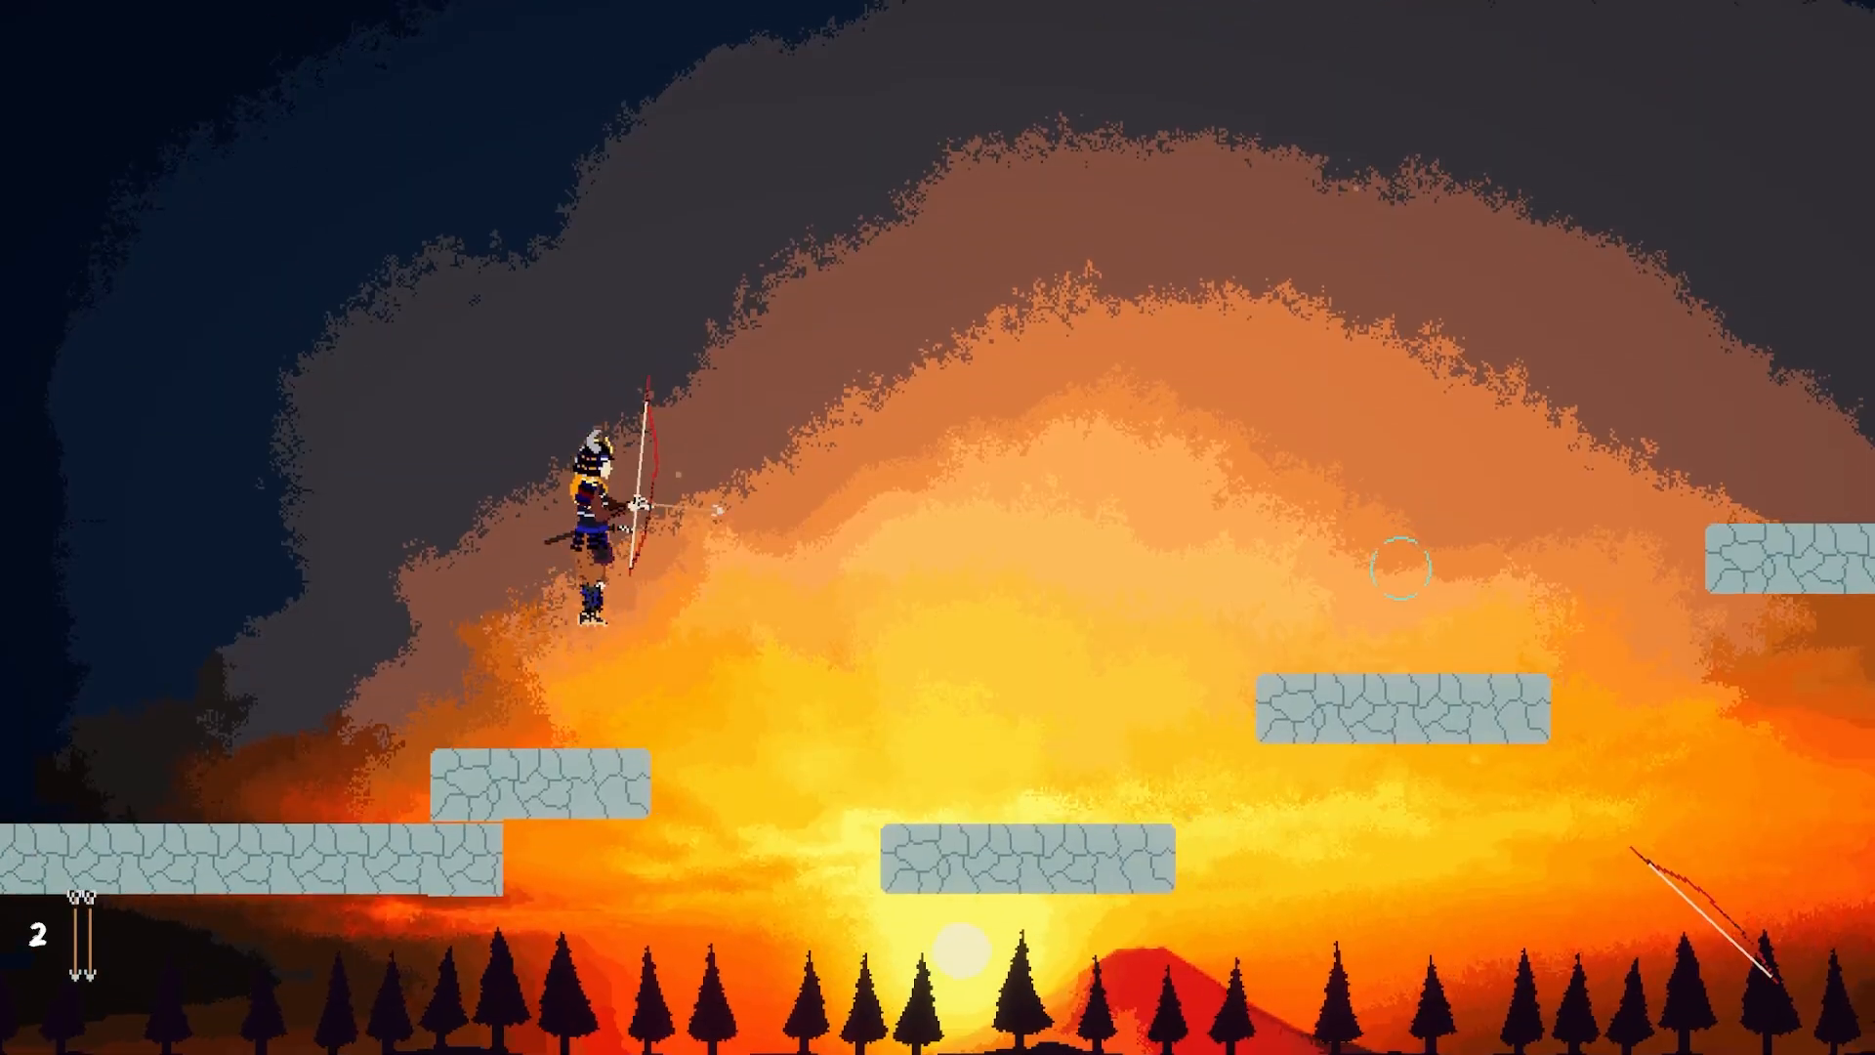
# Step: Climb the remaining floating stone platforms, land on the grass beyond the trench, and run to the castle wall
pyautogui.press('space')
pyautogui.press('d')
pyautogui.press('space')
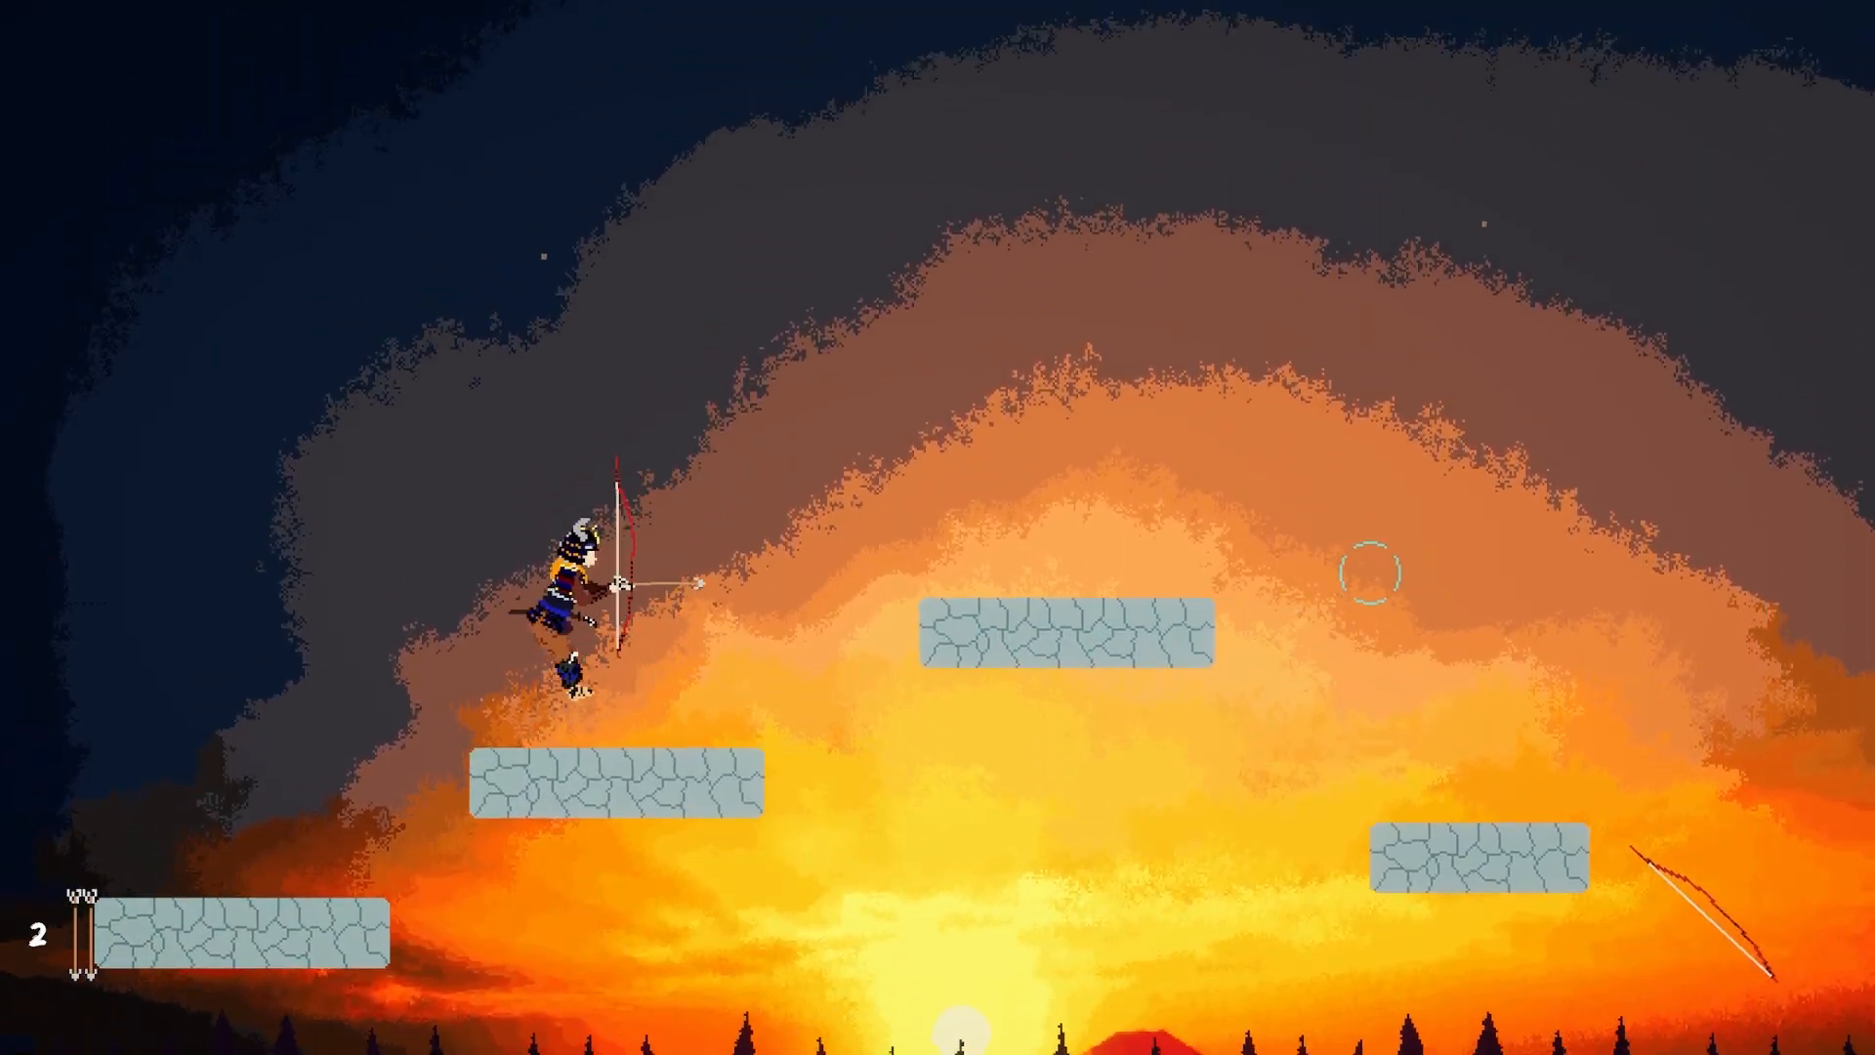
pyautogui.press('space')
pyautogui.press('d')
pyautogui.press('space')
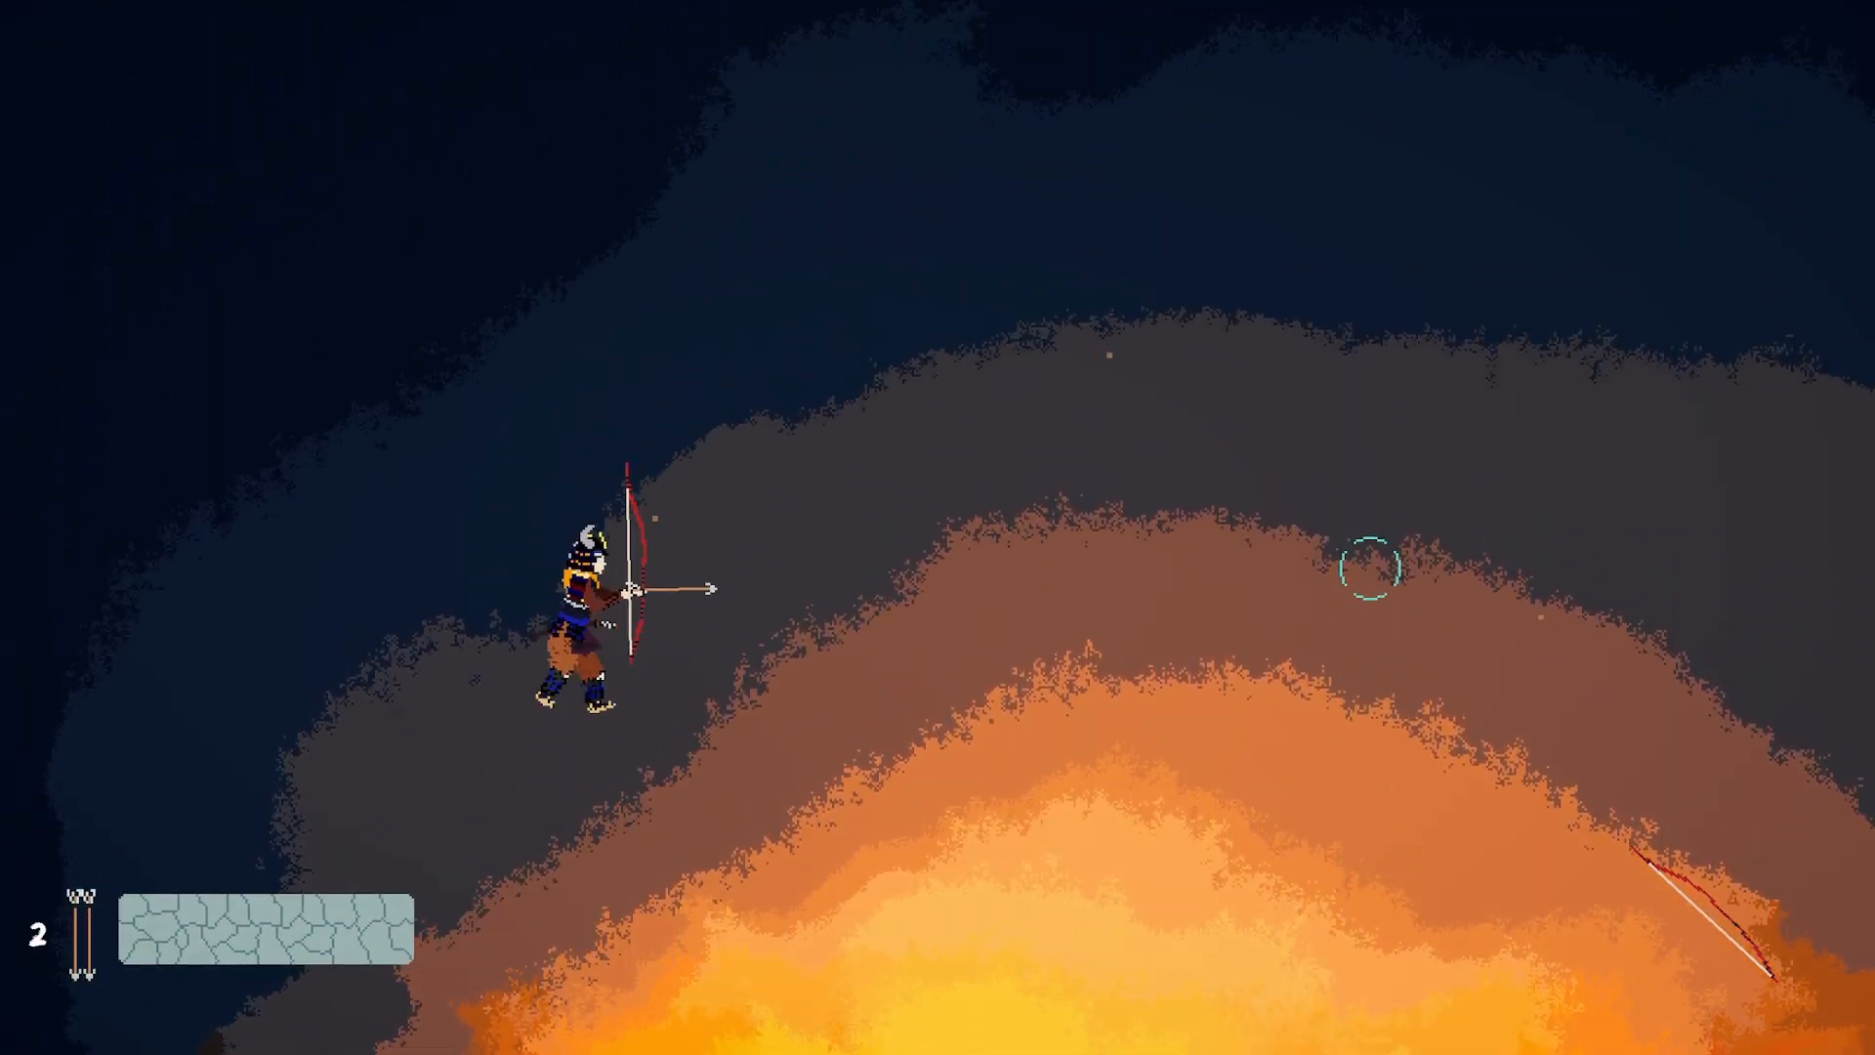
pyautogui.press('d')
pyautogui.press('space')
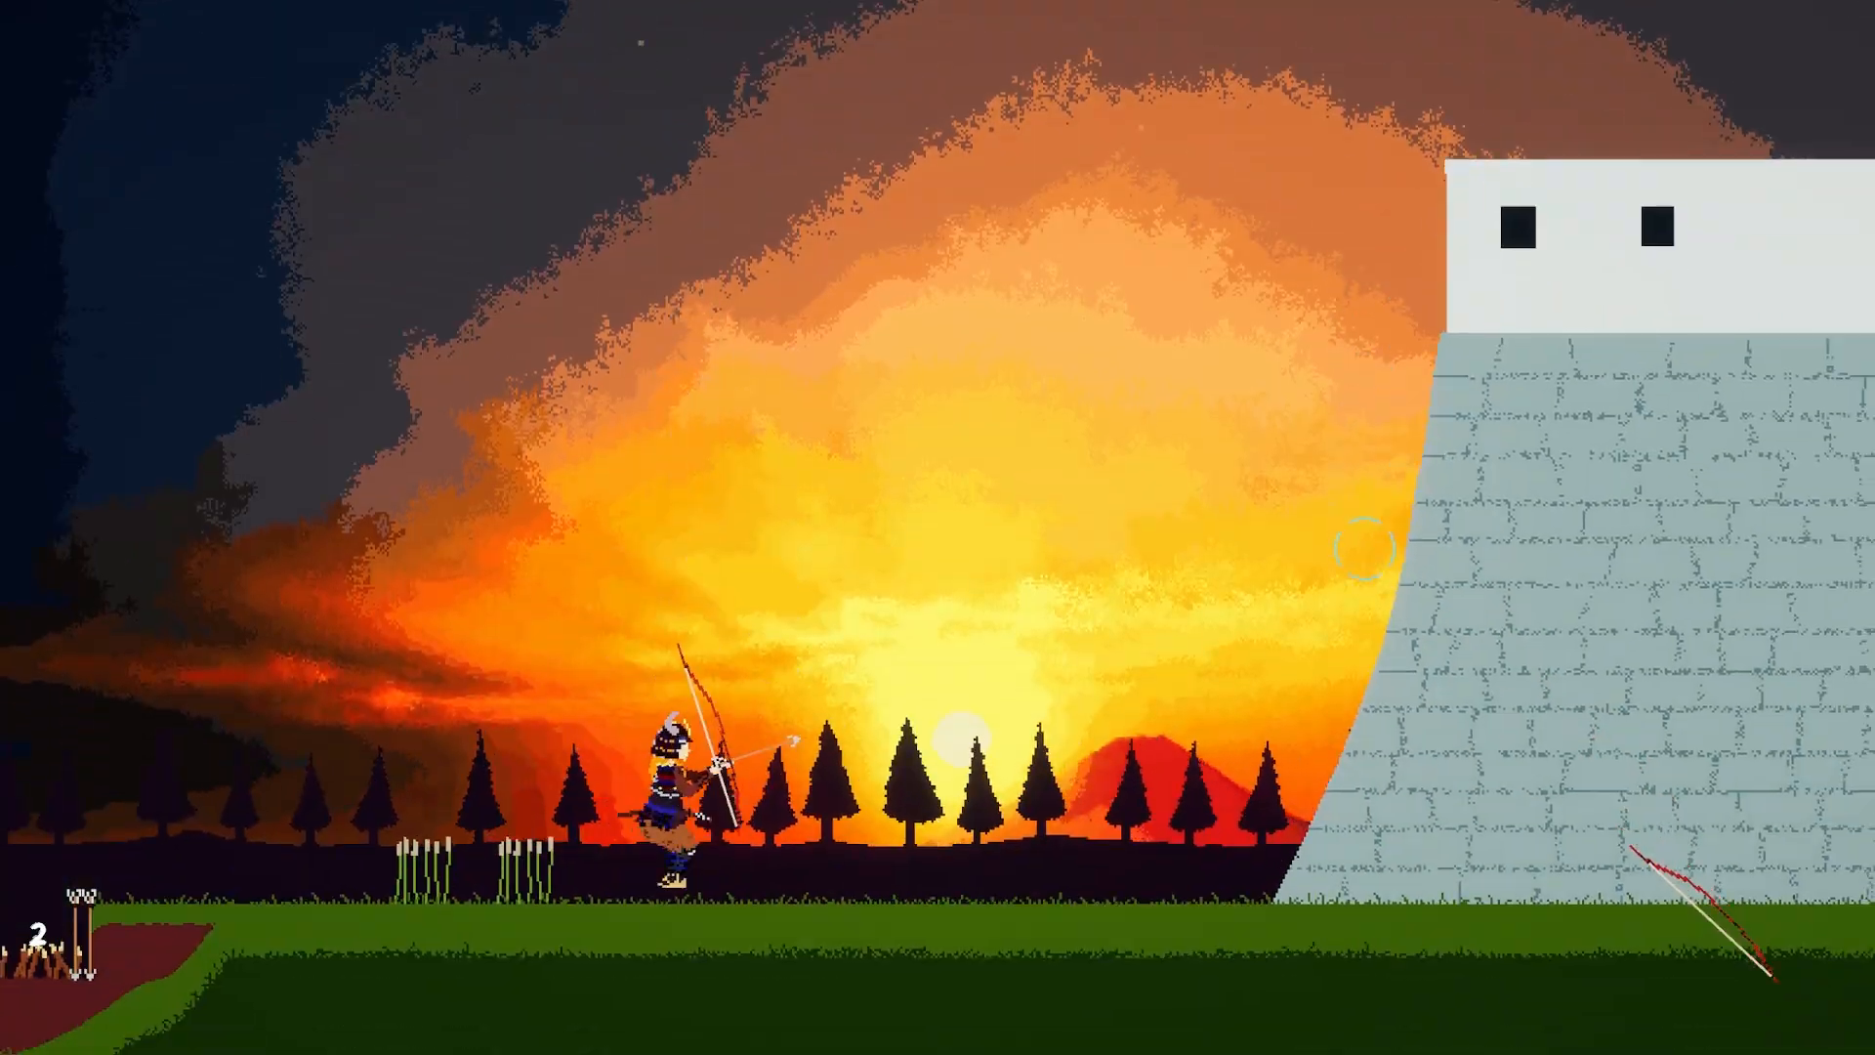
pyautogui.press('d')
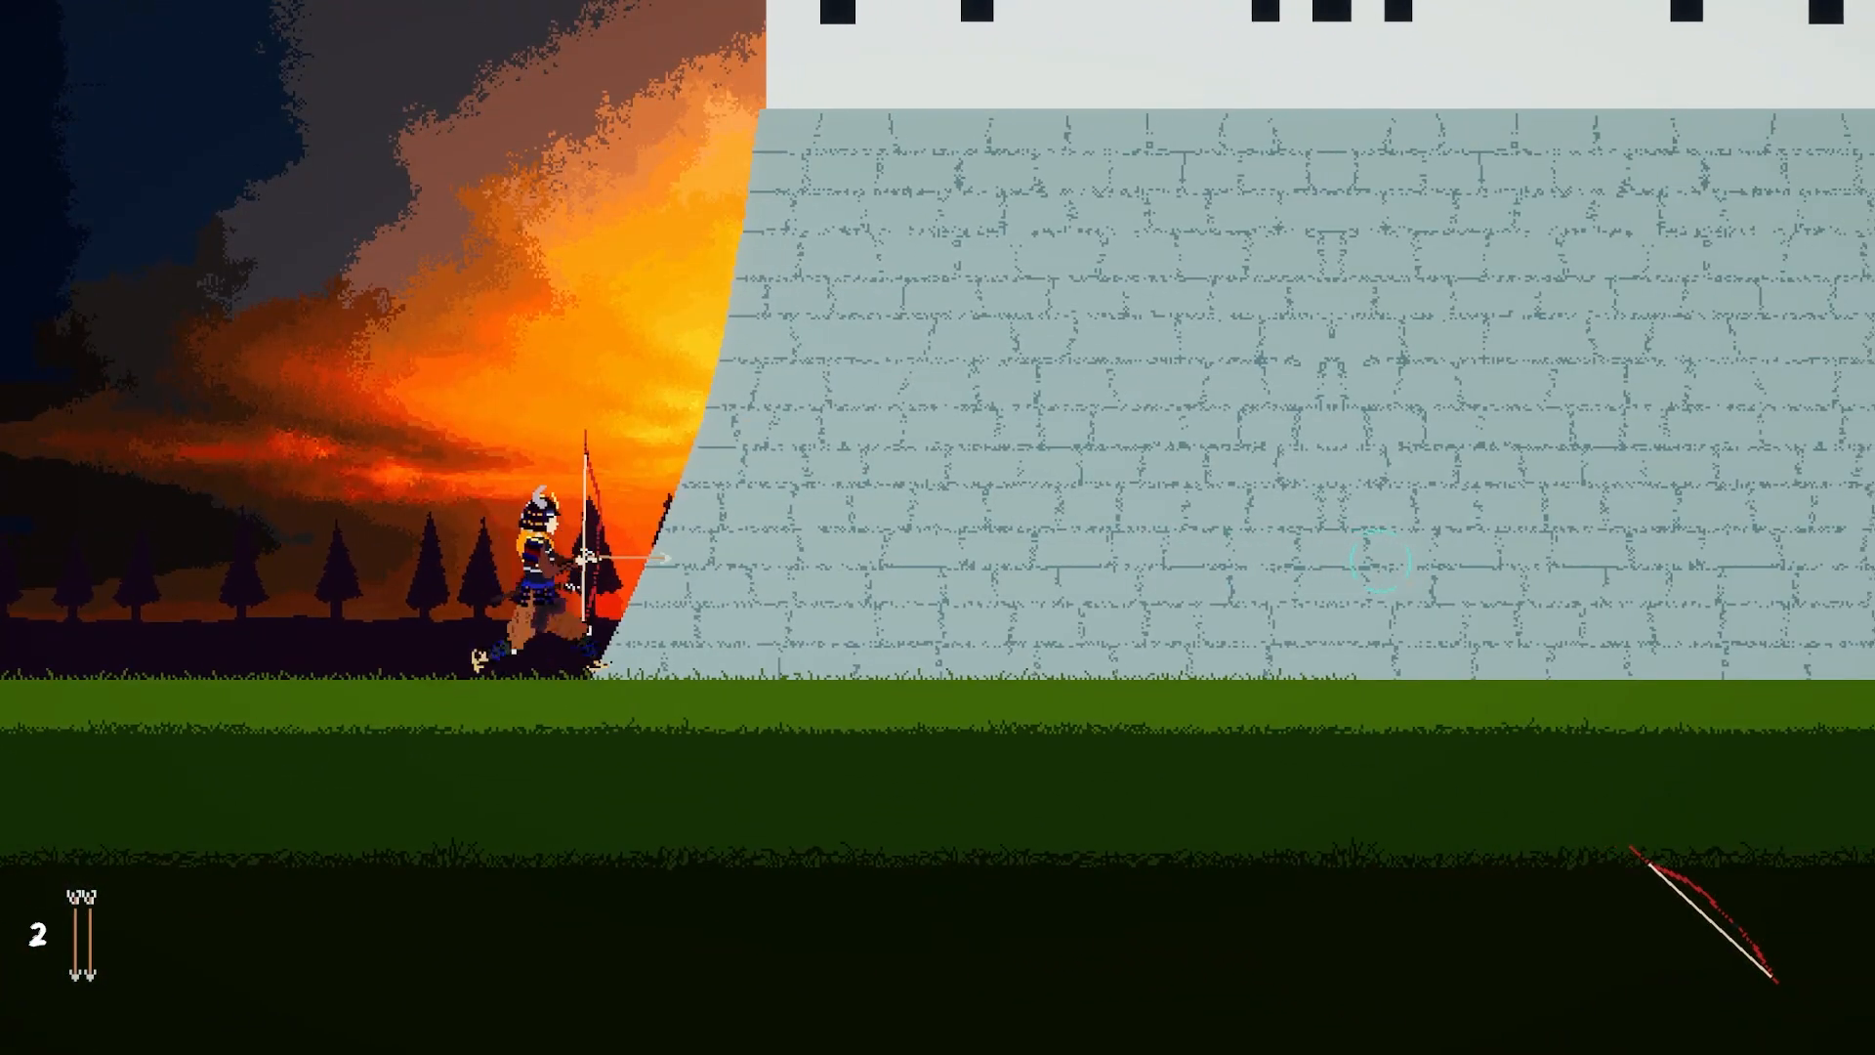
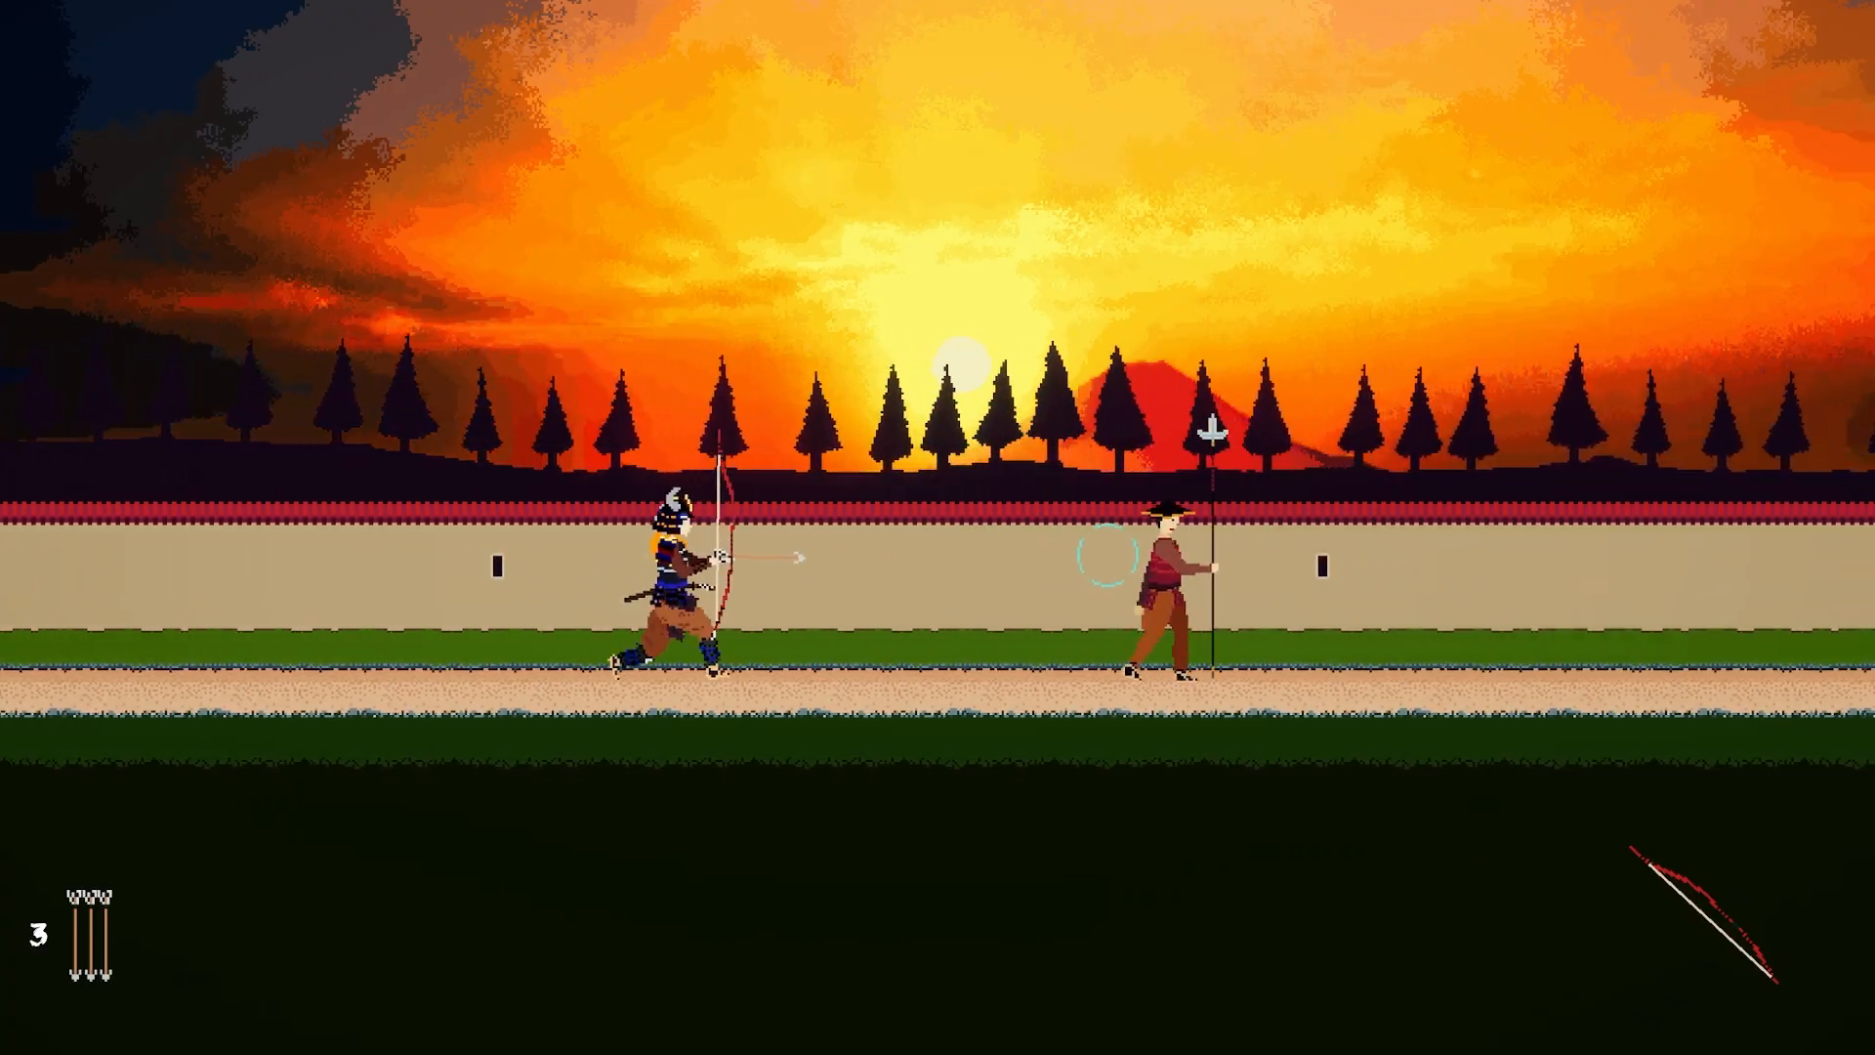
# Step: Get past the courtyard spearman and start climbing the beige tower from its lowest wooden ledge
pyautogui.press('space')
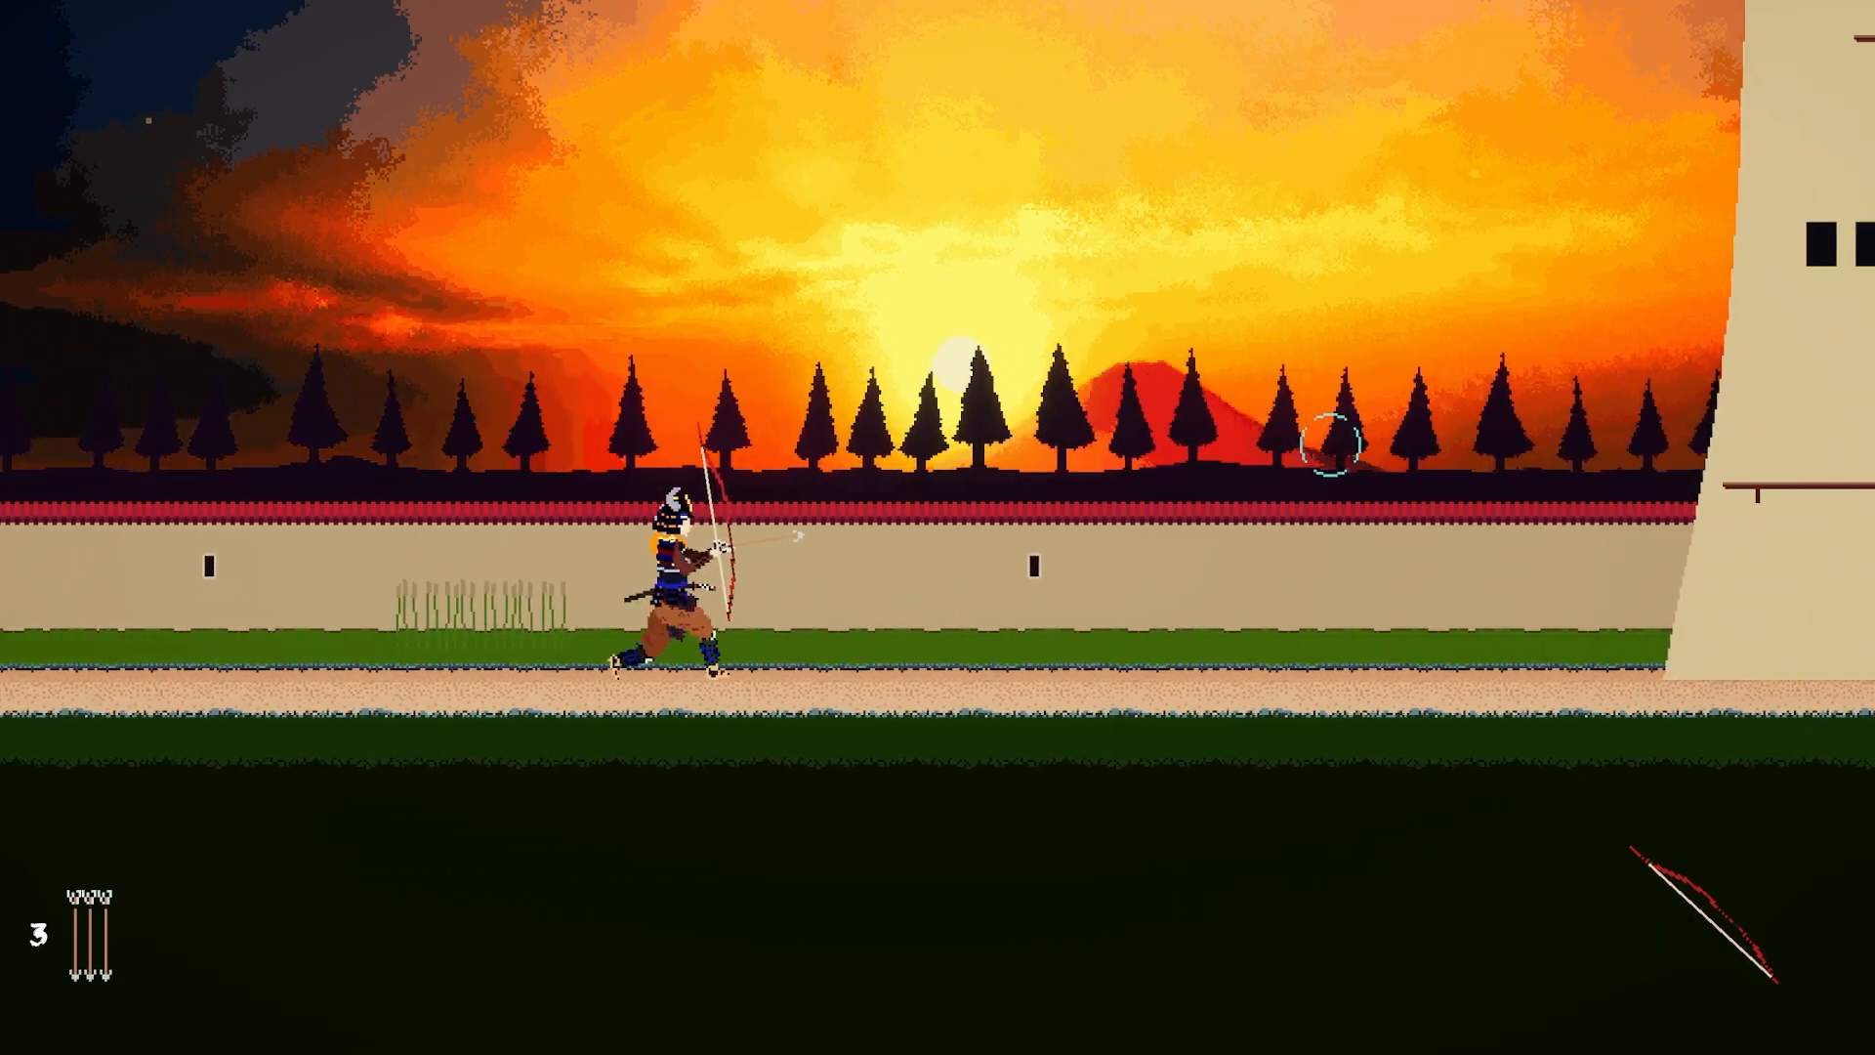
pyautogui.press('d')
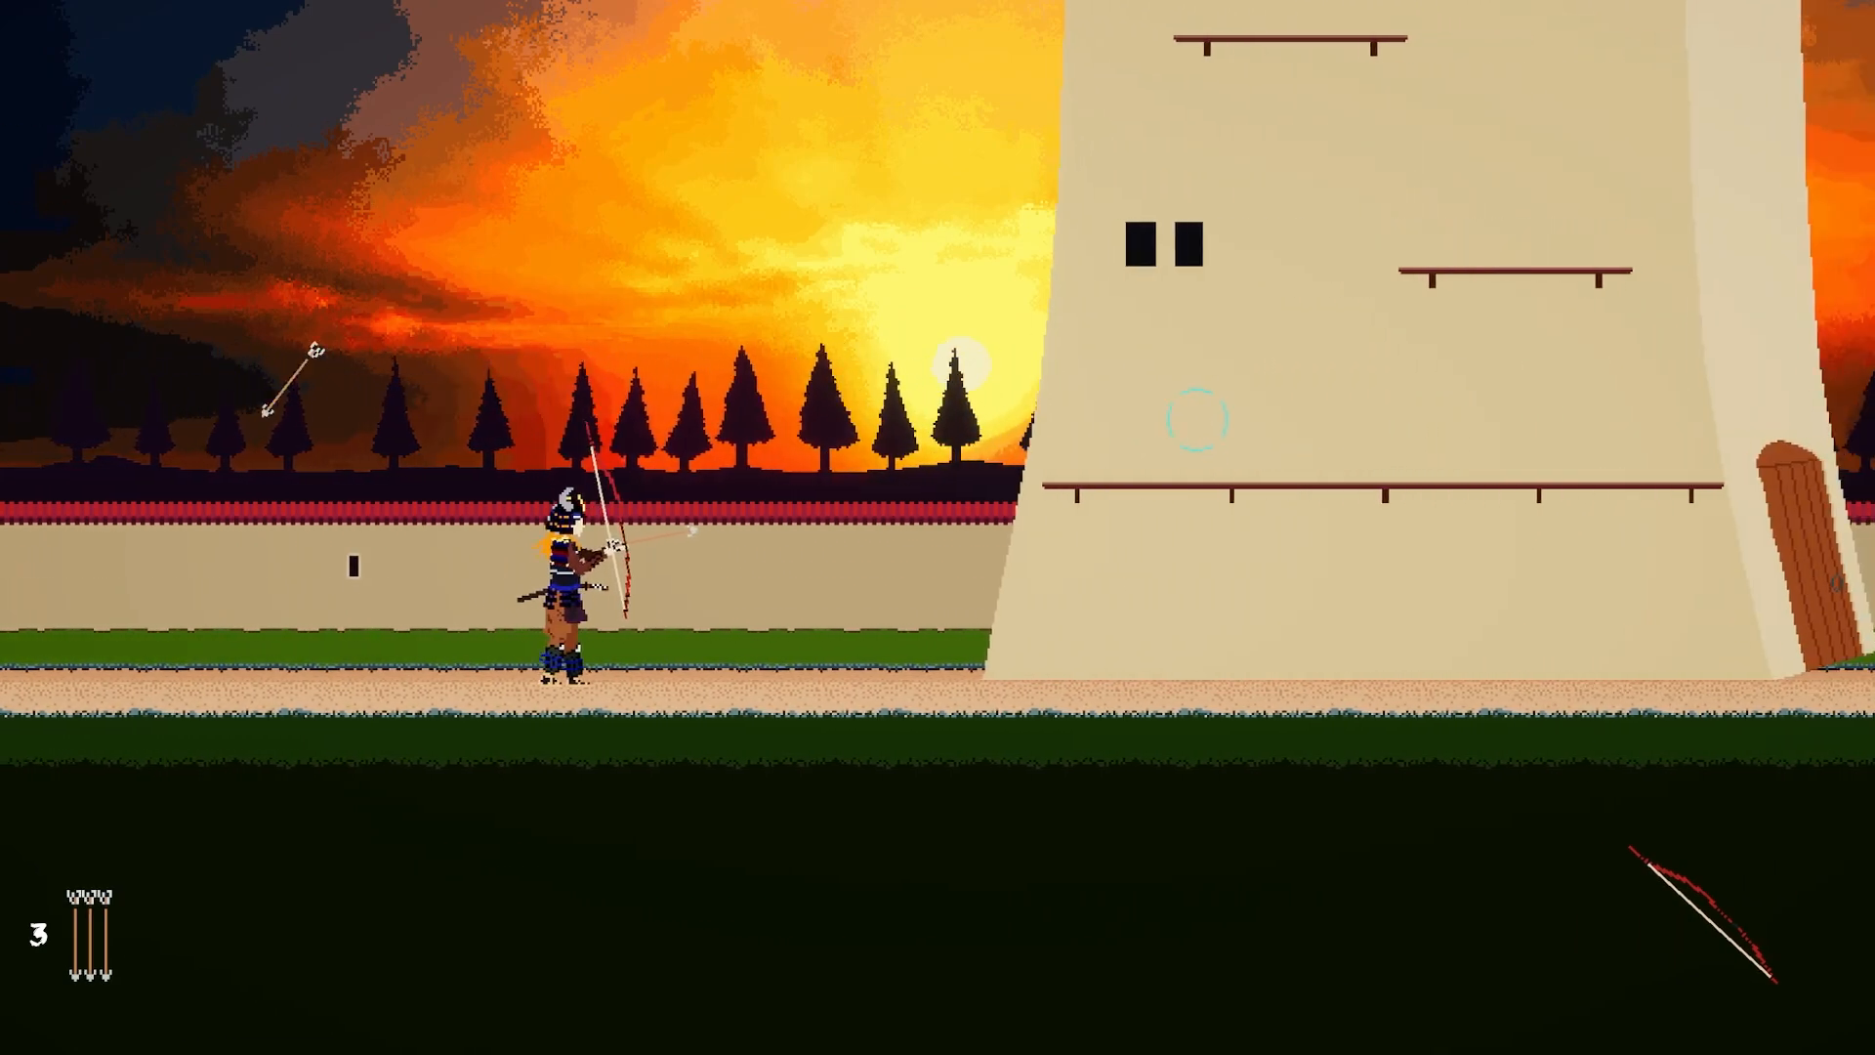
pyautogui.press('d')
pyautogui.press('space')
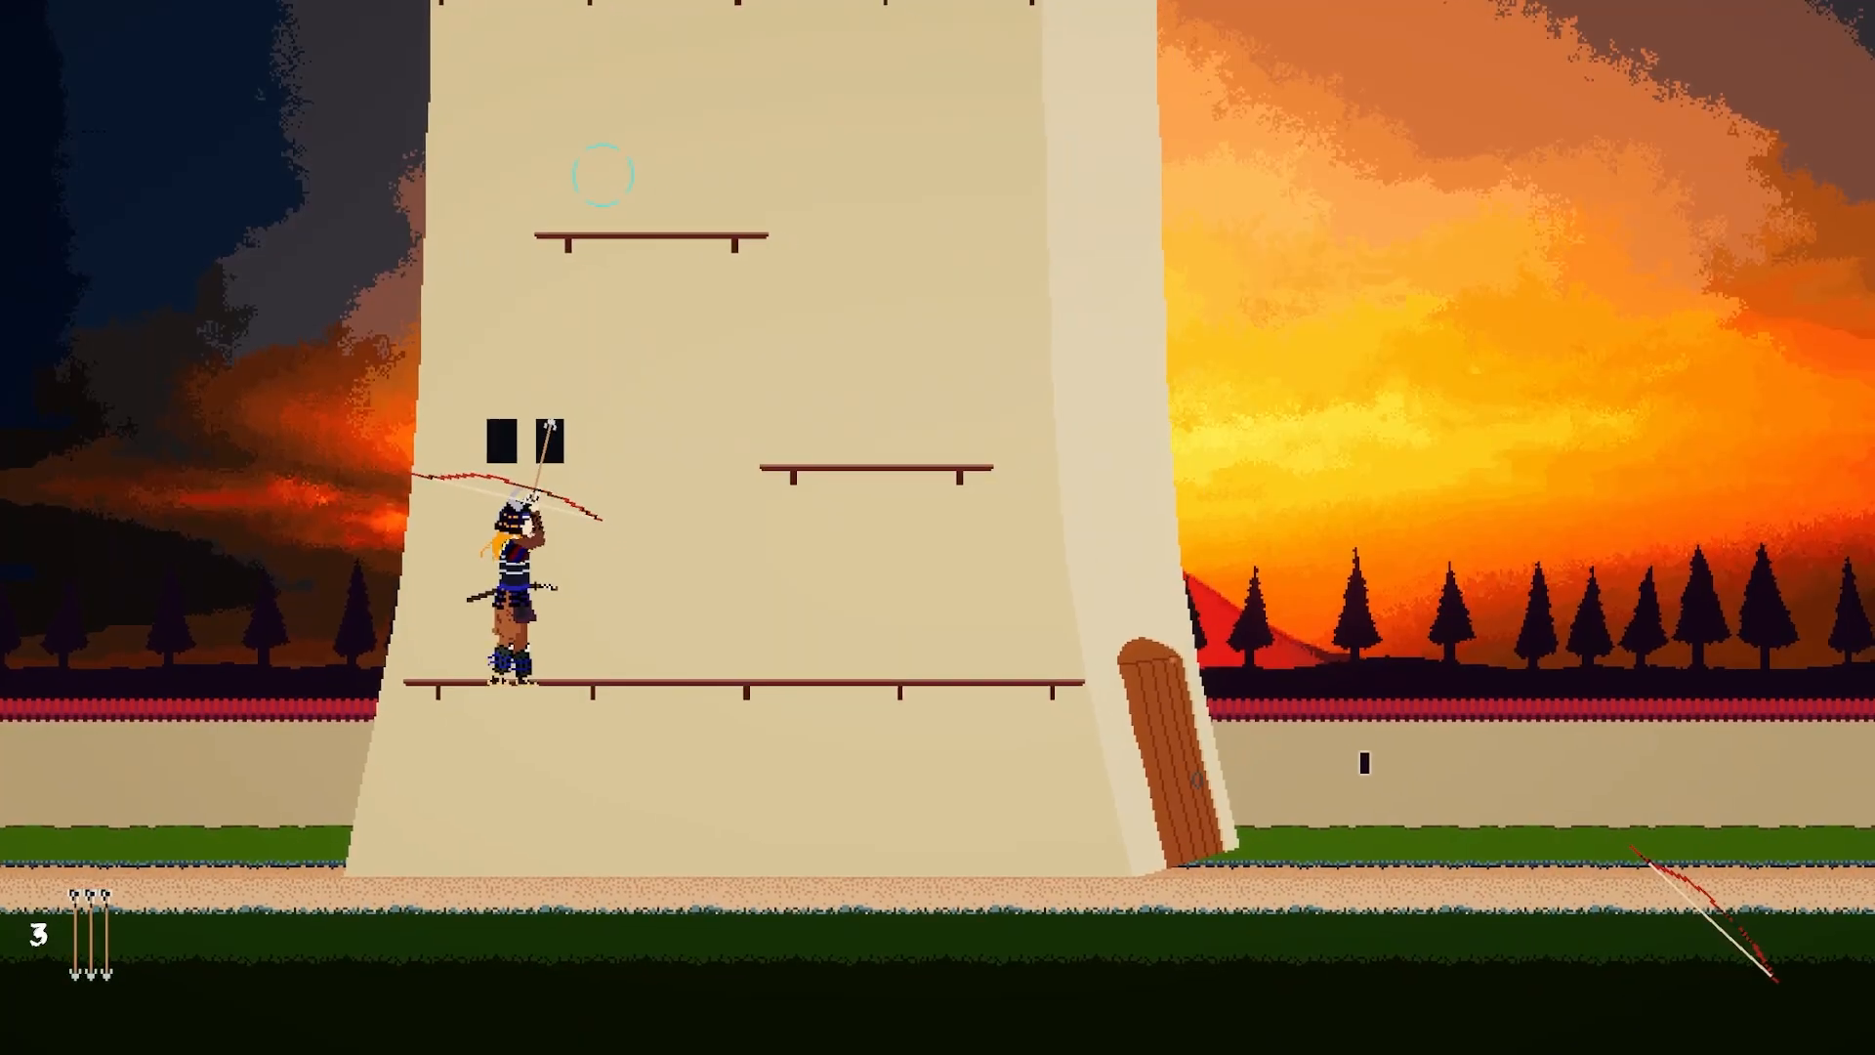
pyautogui.press('space')
pyautogui.press('d')
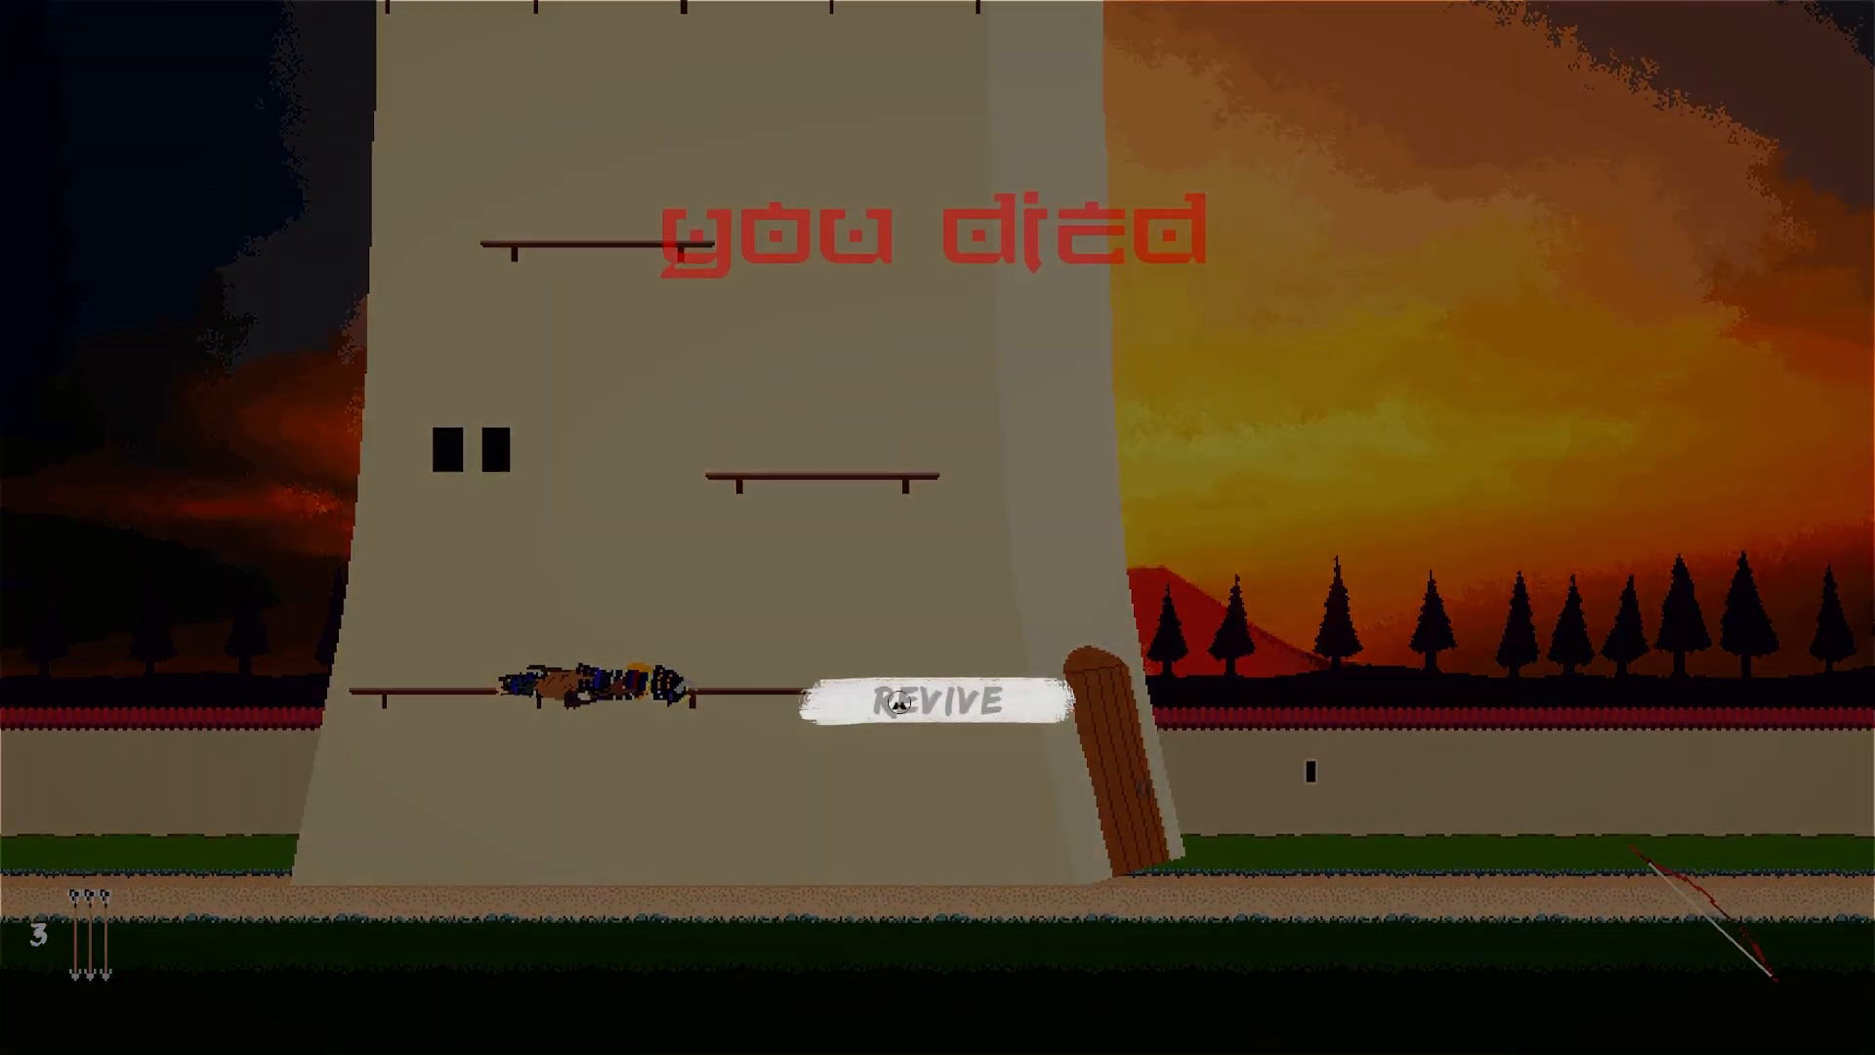
# Step: Revive at the courtyard banner, run back to the beige tower, and try to climb it from its lowest wooden ledge
pyautogui.click(932, 699)
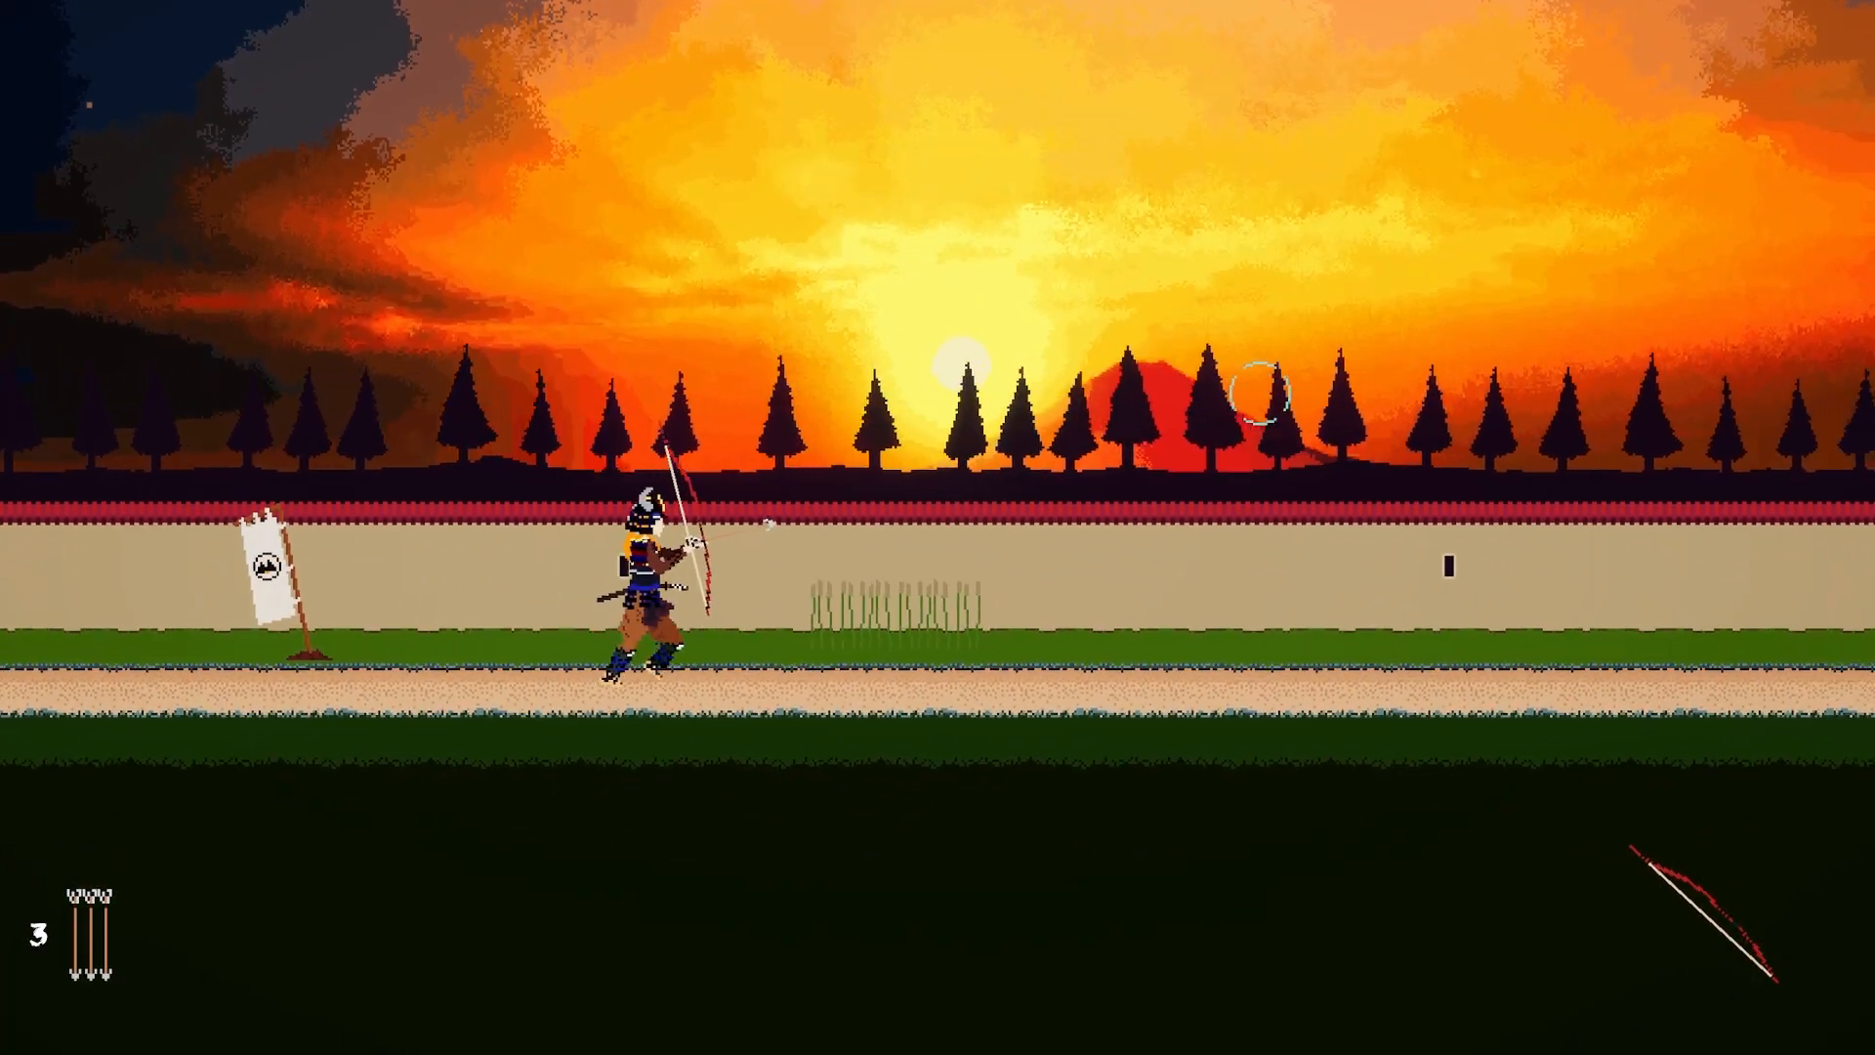
pyautogui.press('d')
pyautogui.press('d')
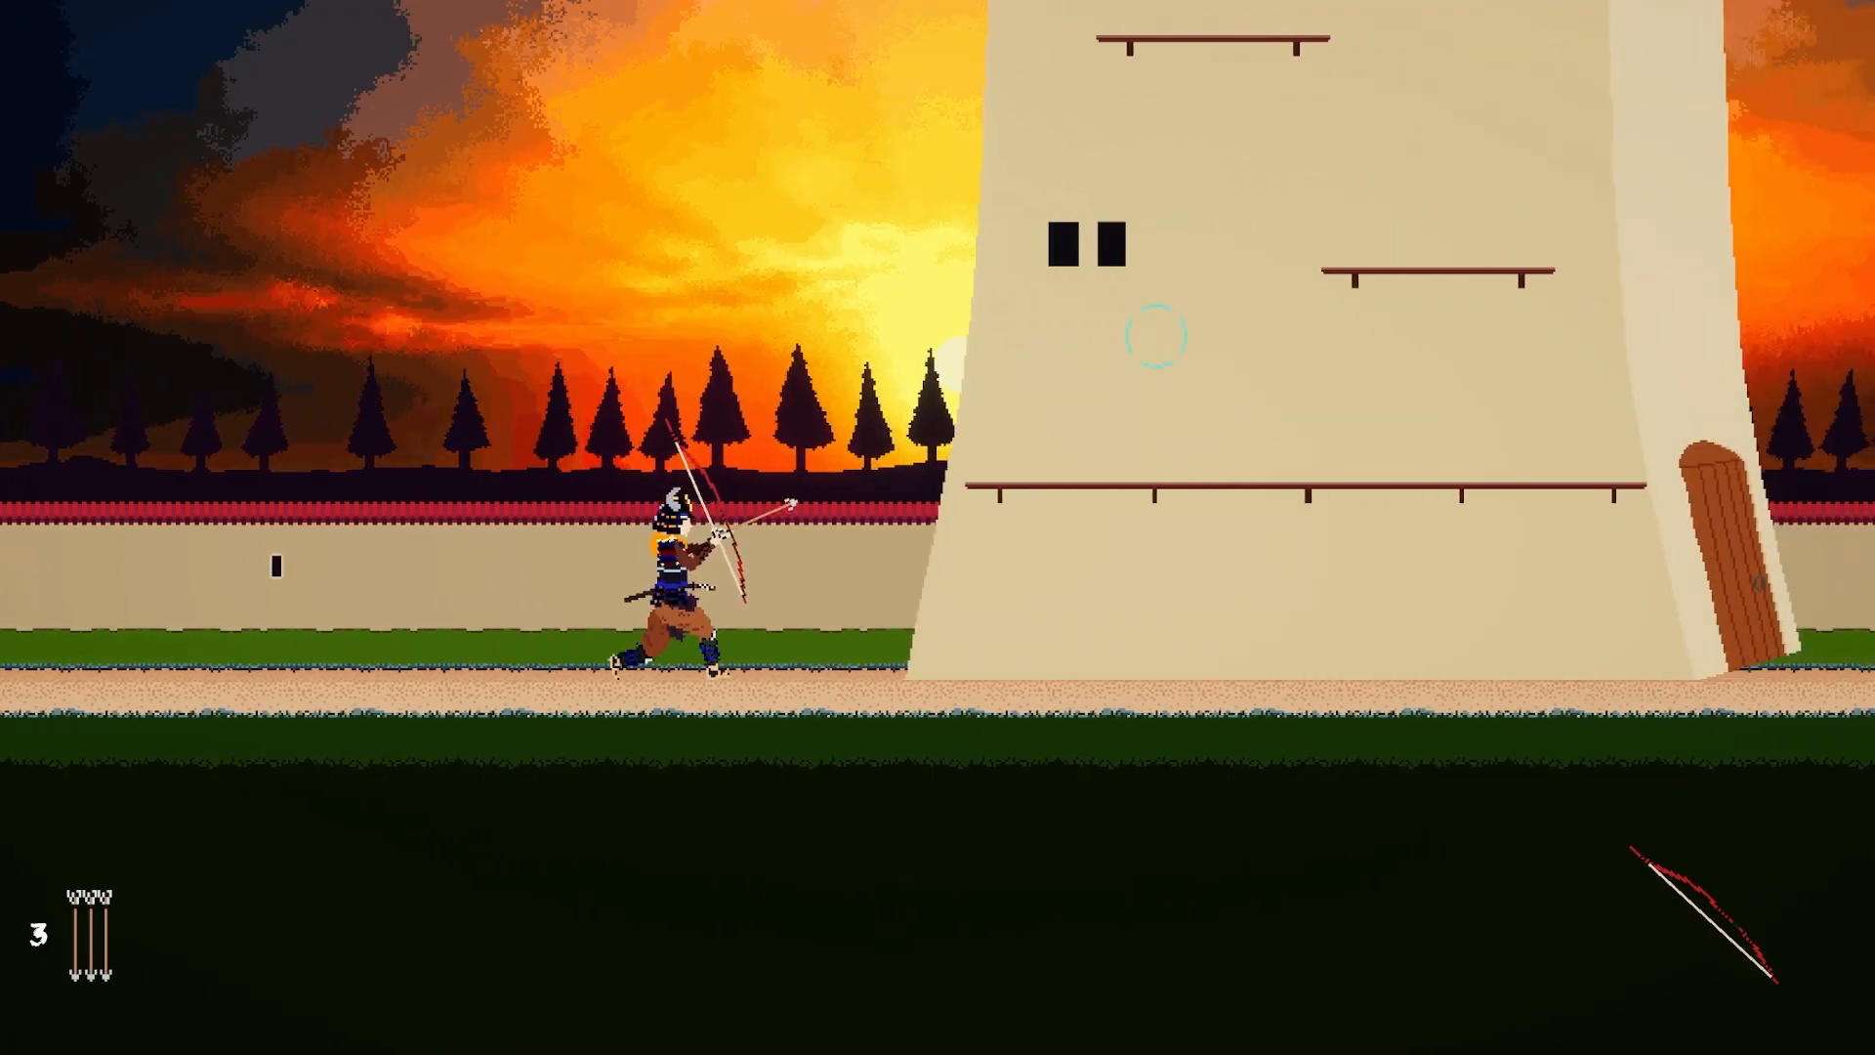
pyautogui.press('space')
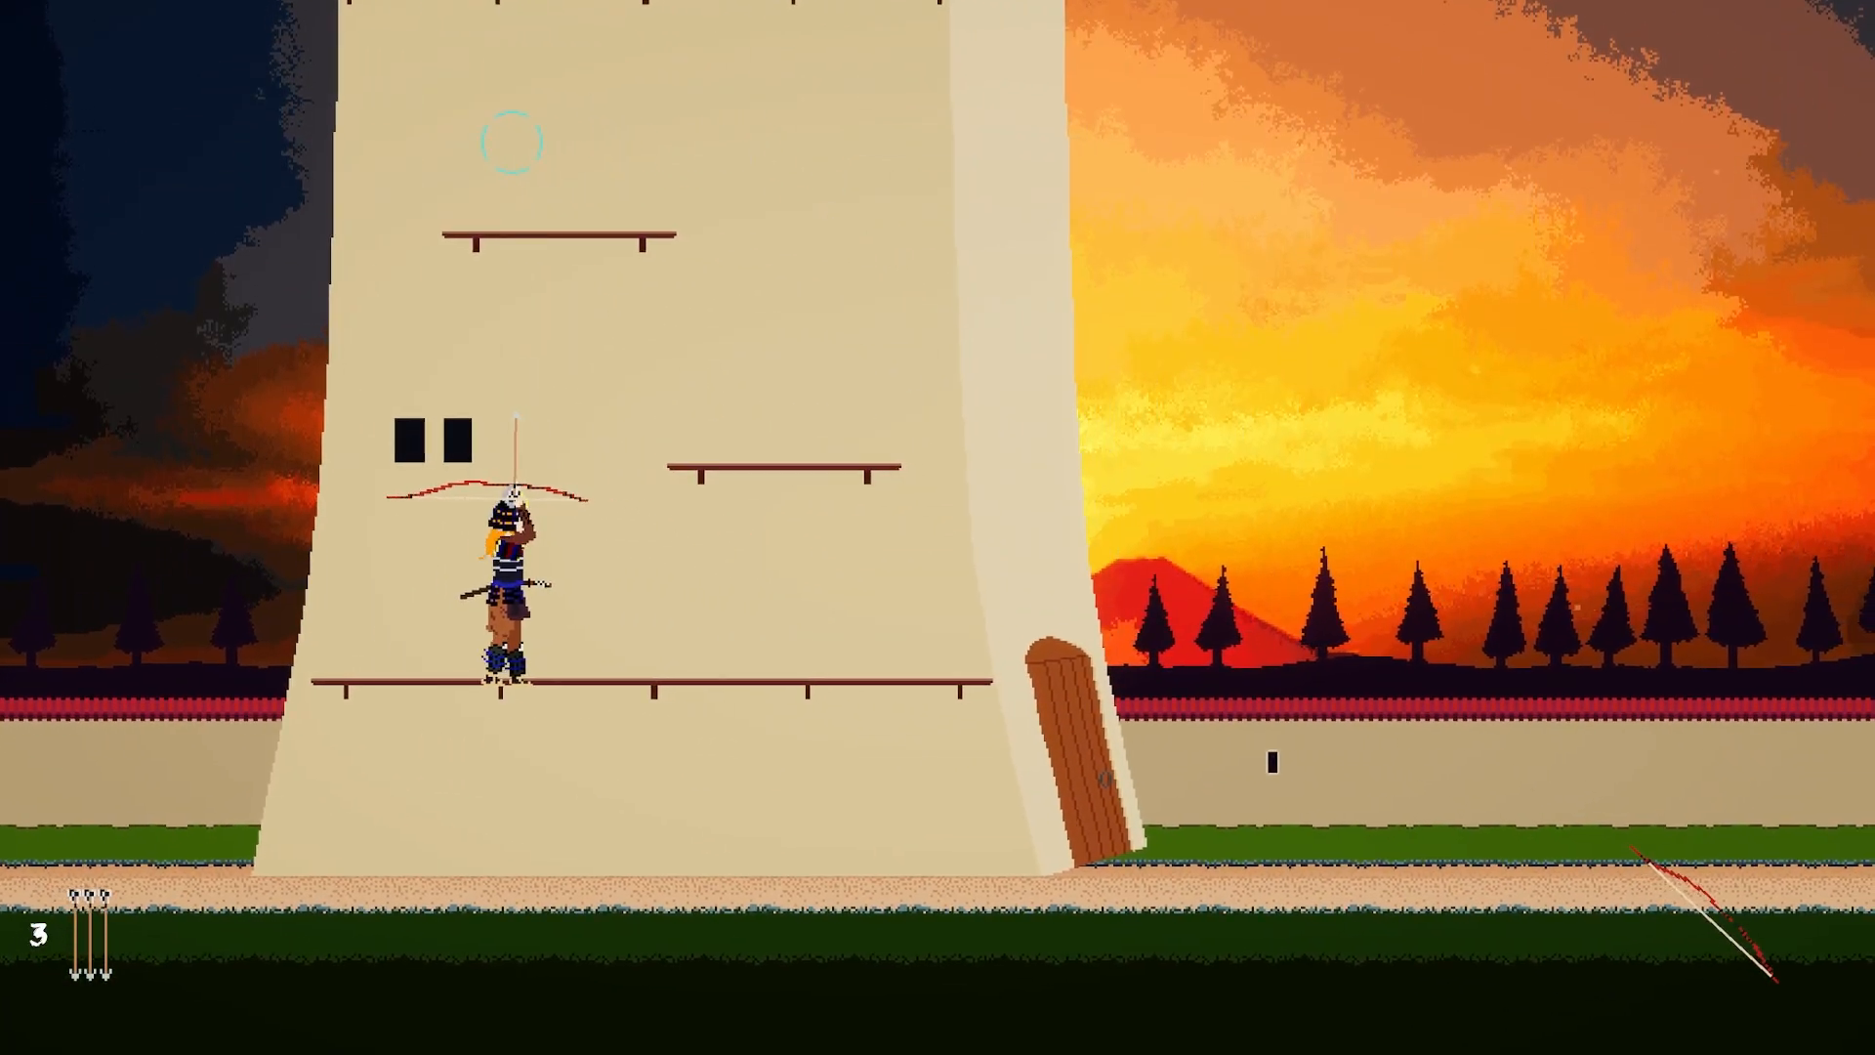
pyautogui.press('a')
pyautogui.press('d')
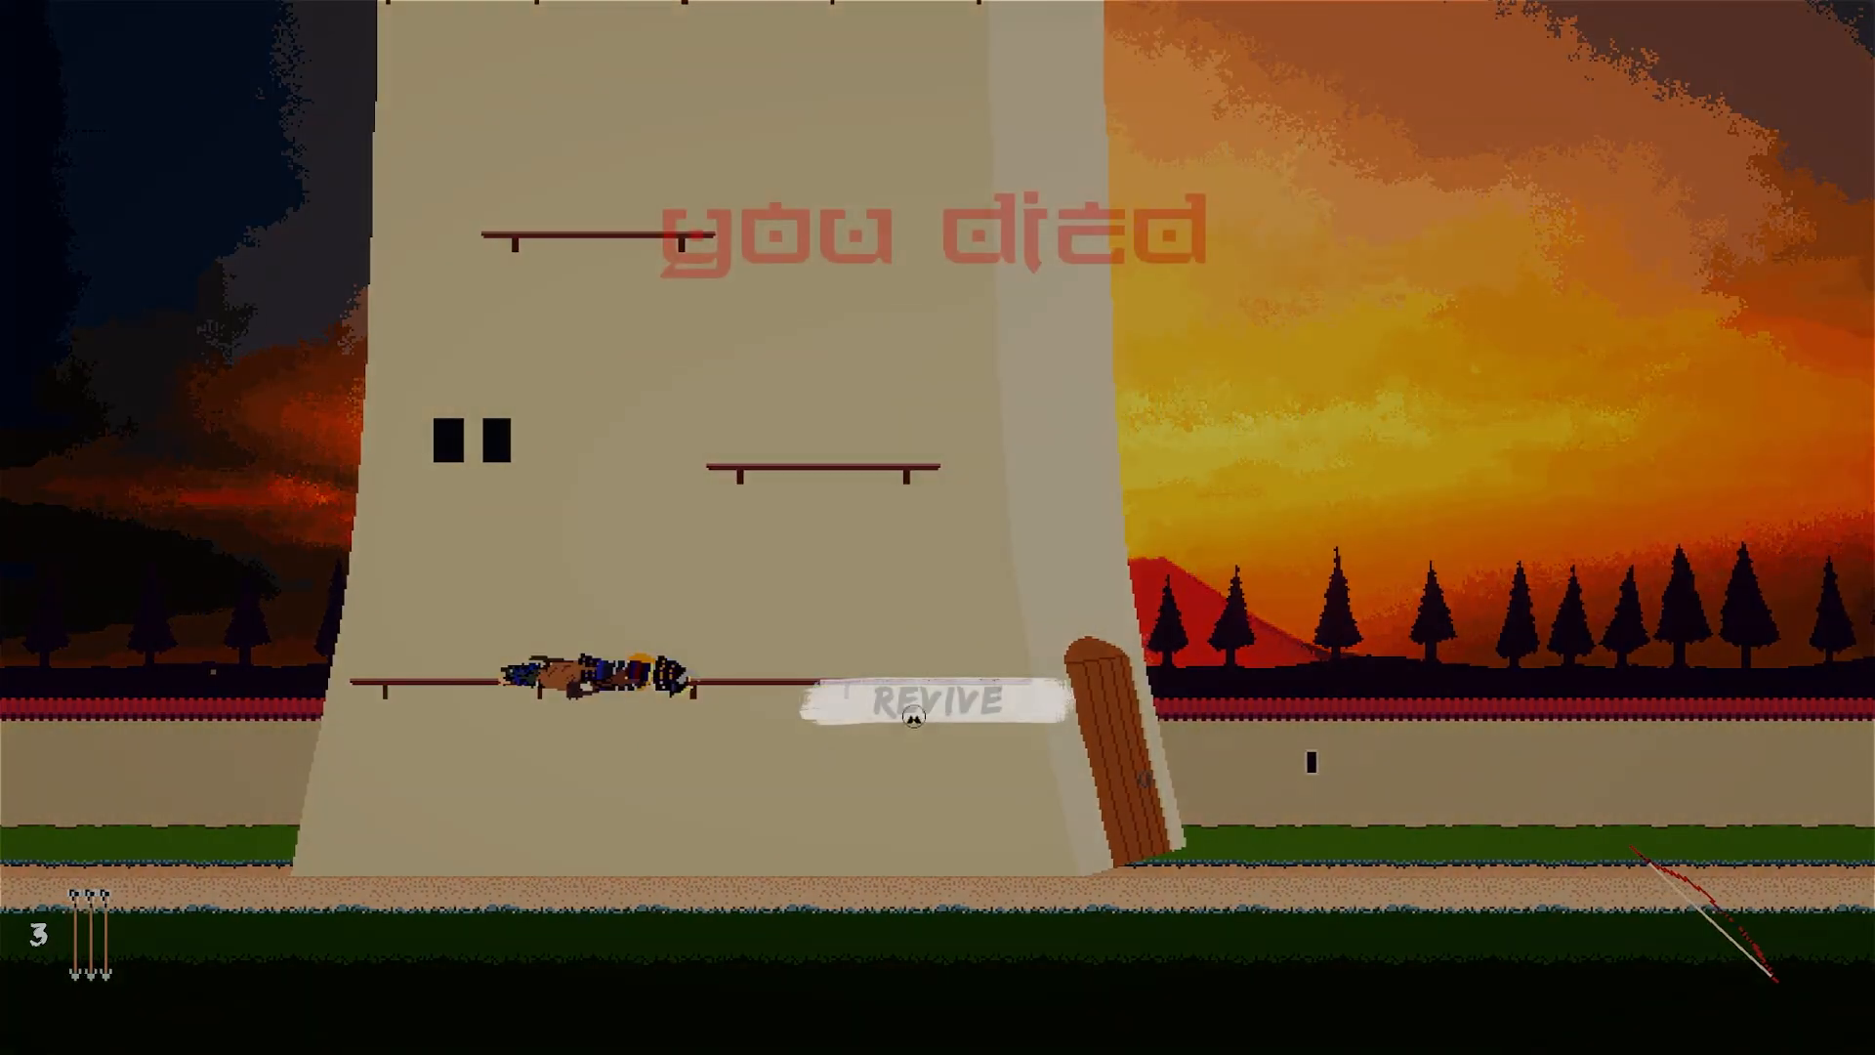
# Step: Revive at the banner again, return to the tower's lowest wooden ledge, and shoot an arrow upward from it
pyautogui.click(915, 717)
pyautogui.press('d')
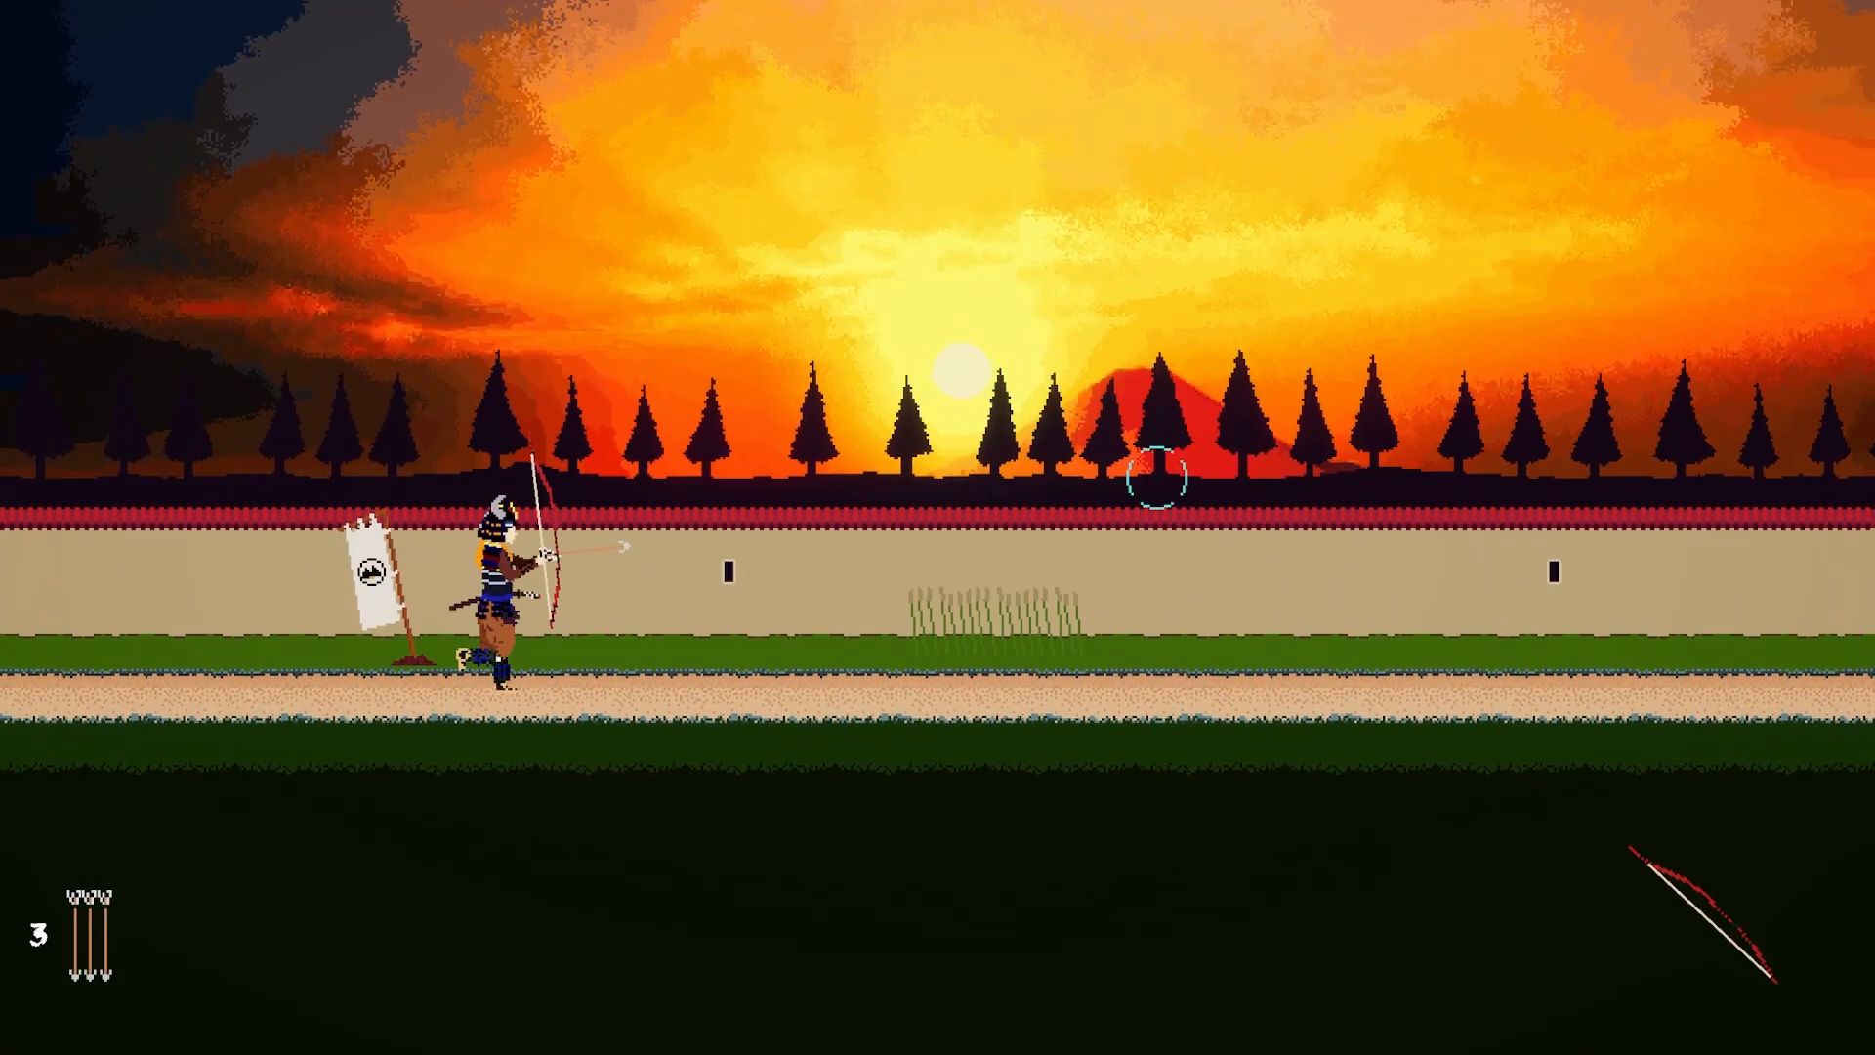
pyautogui.press('d')
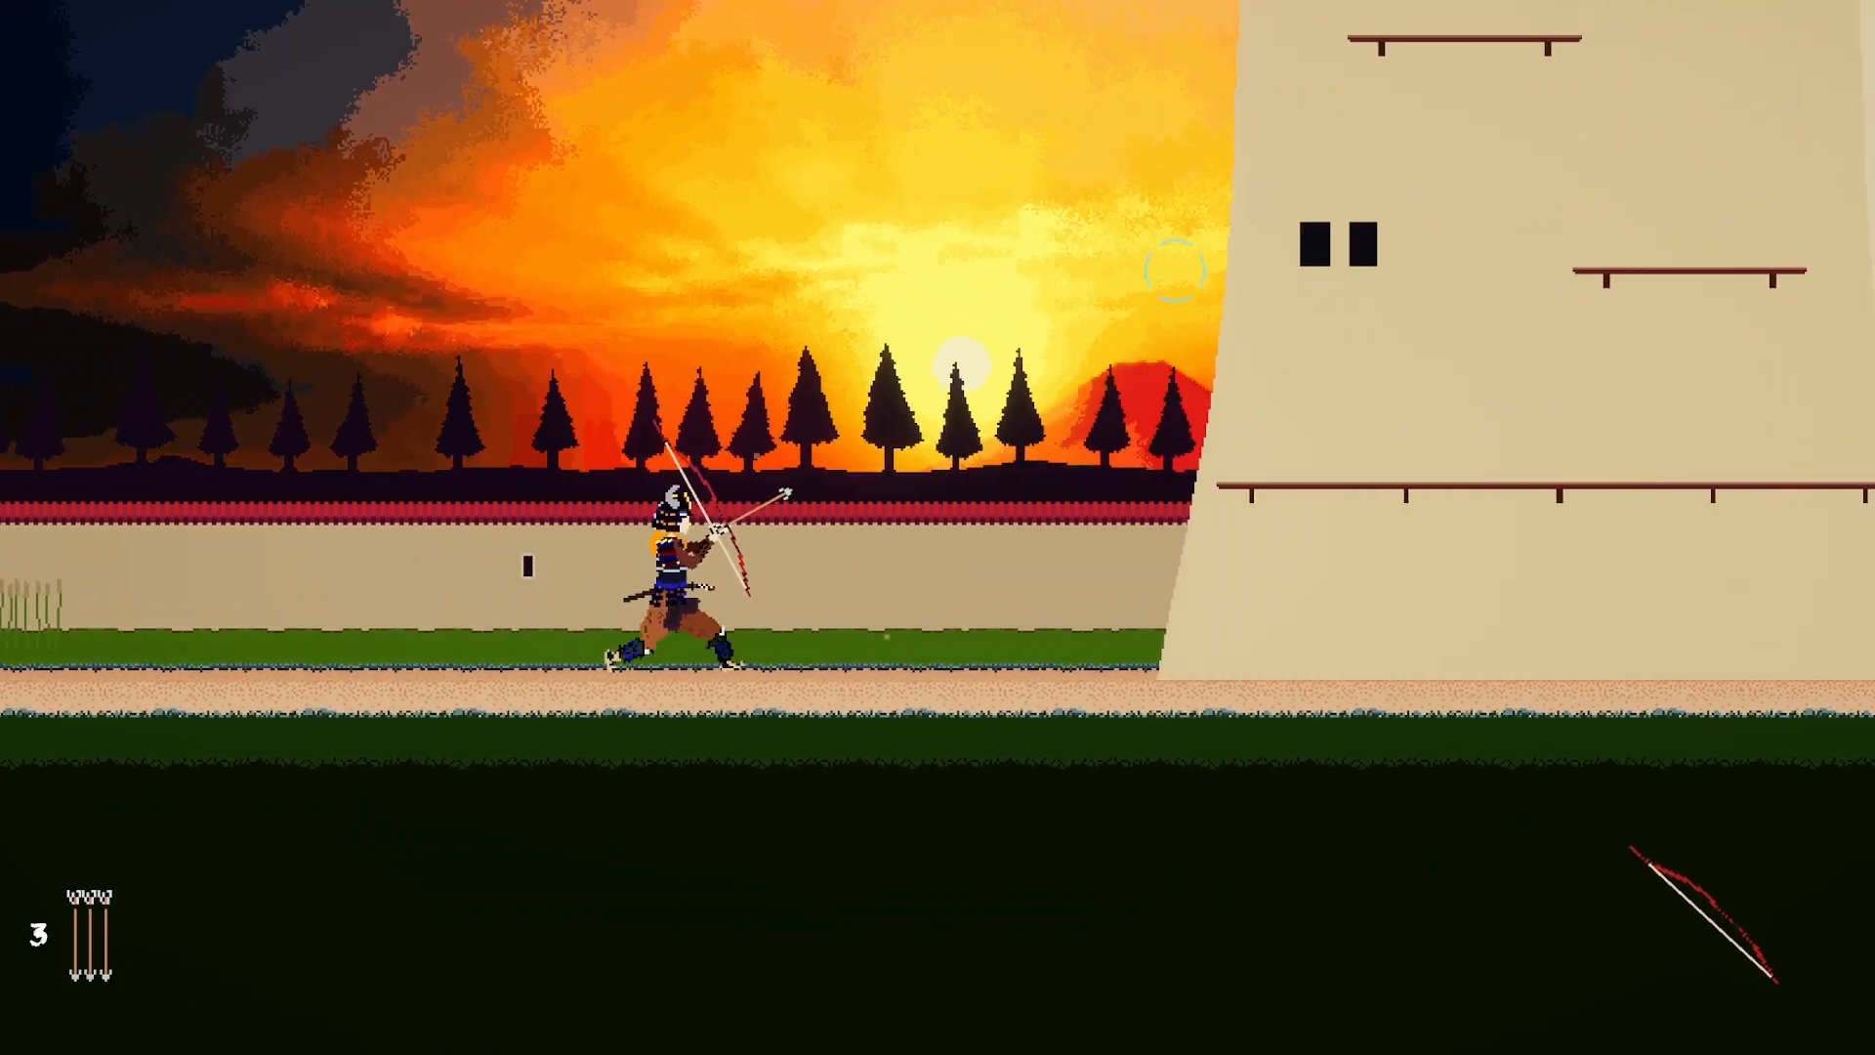
pyautogui.press('d')
pyautogui.press('space')
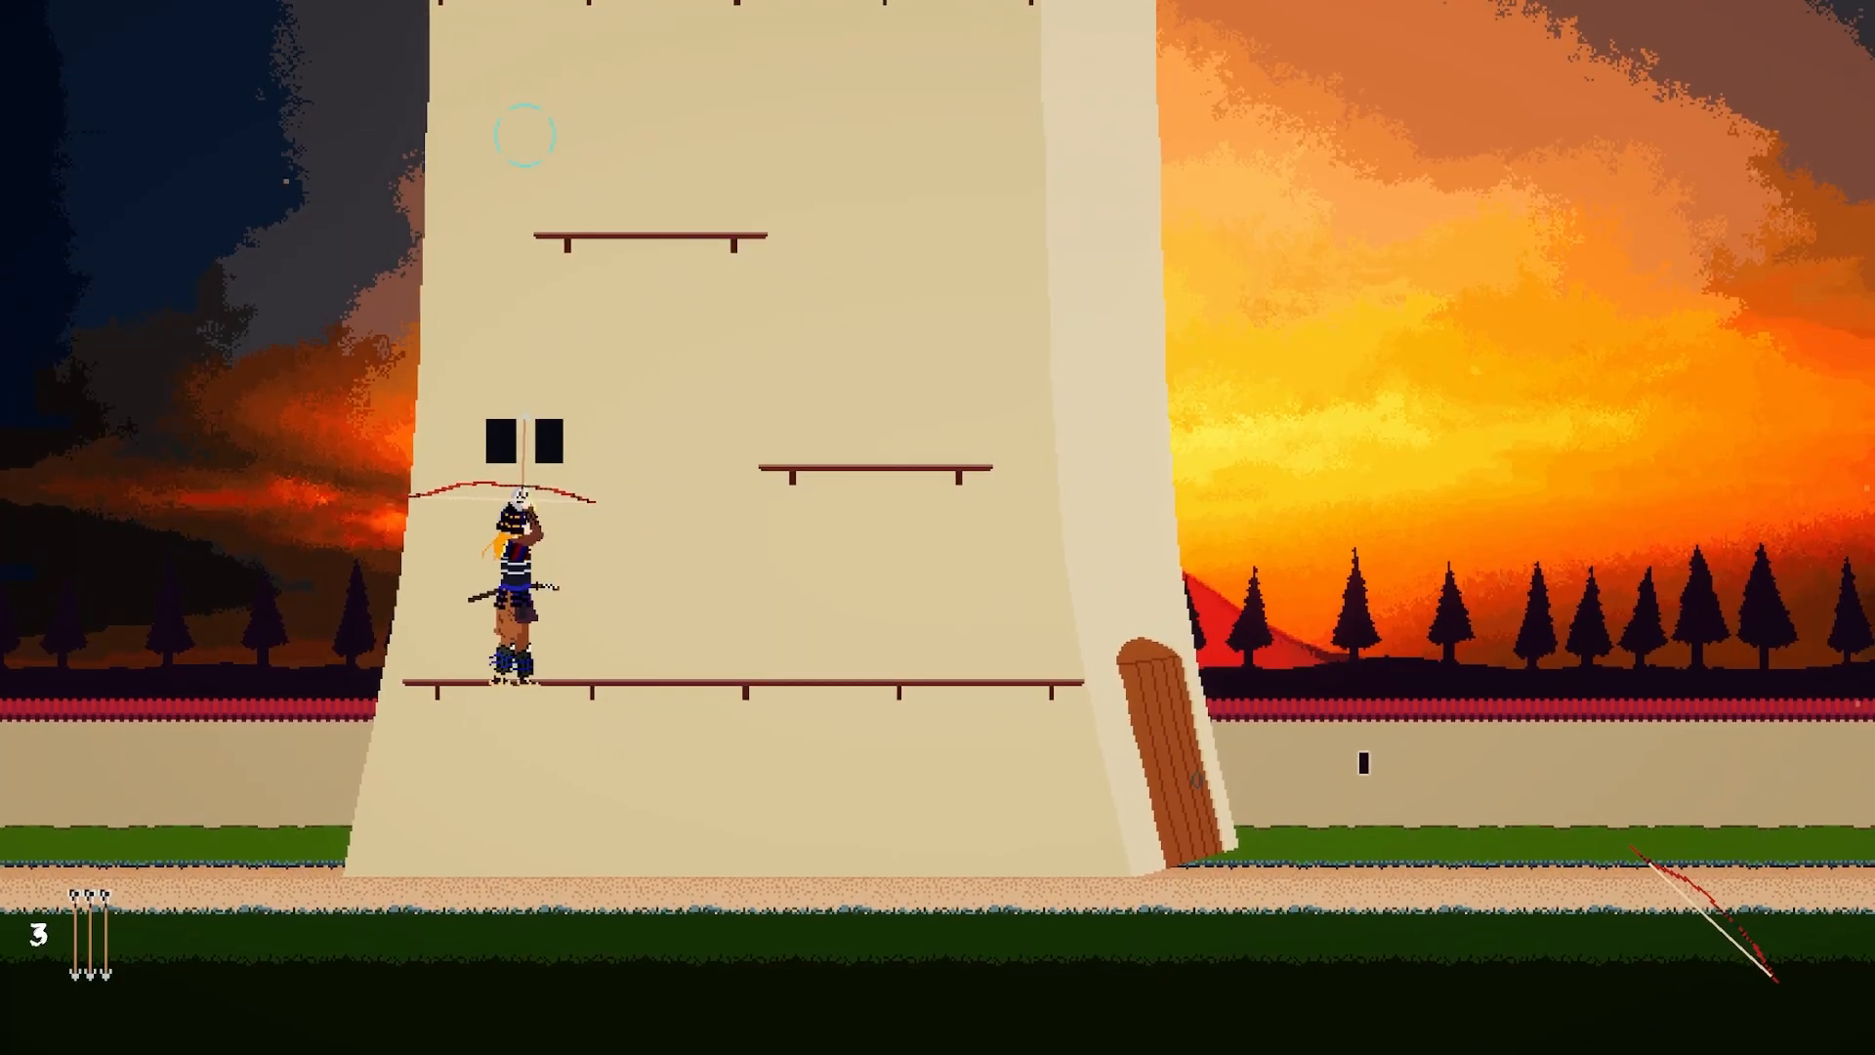
pyautogui.press('d')
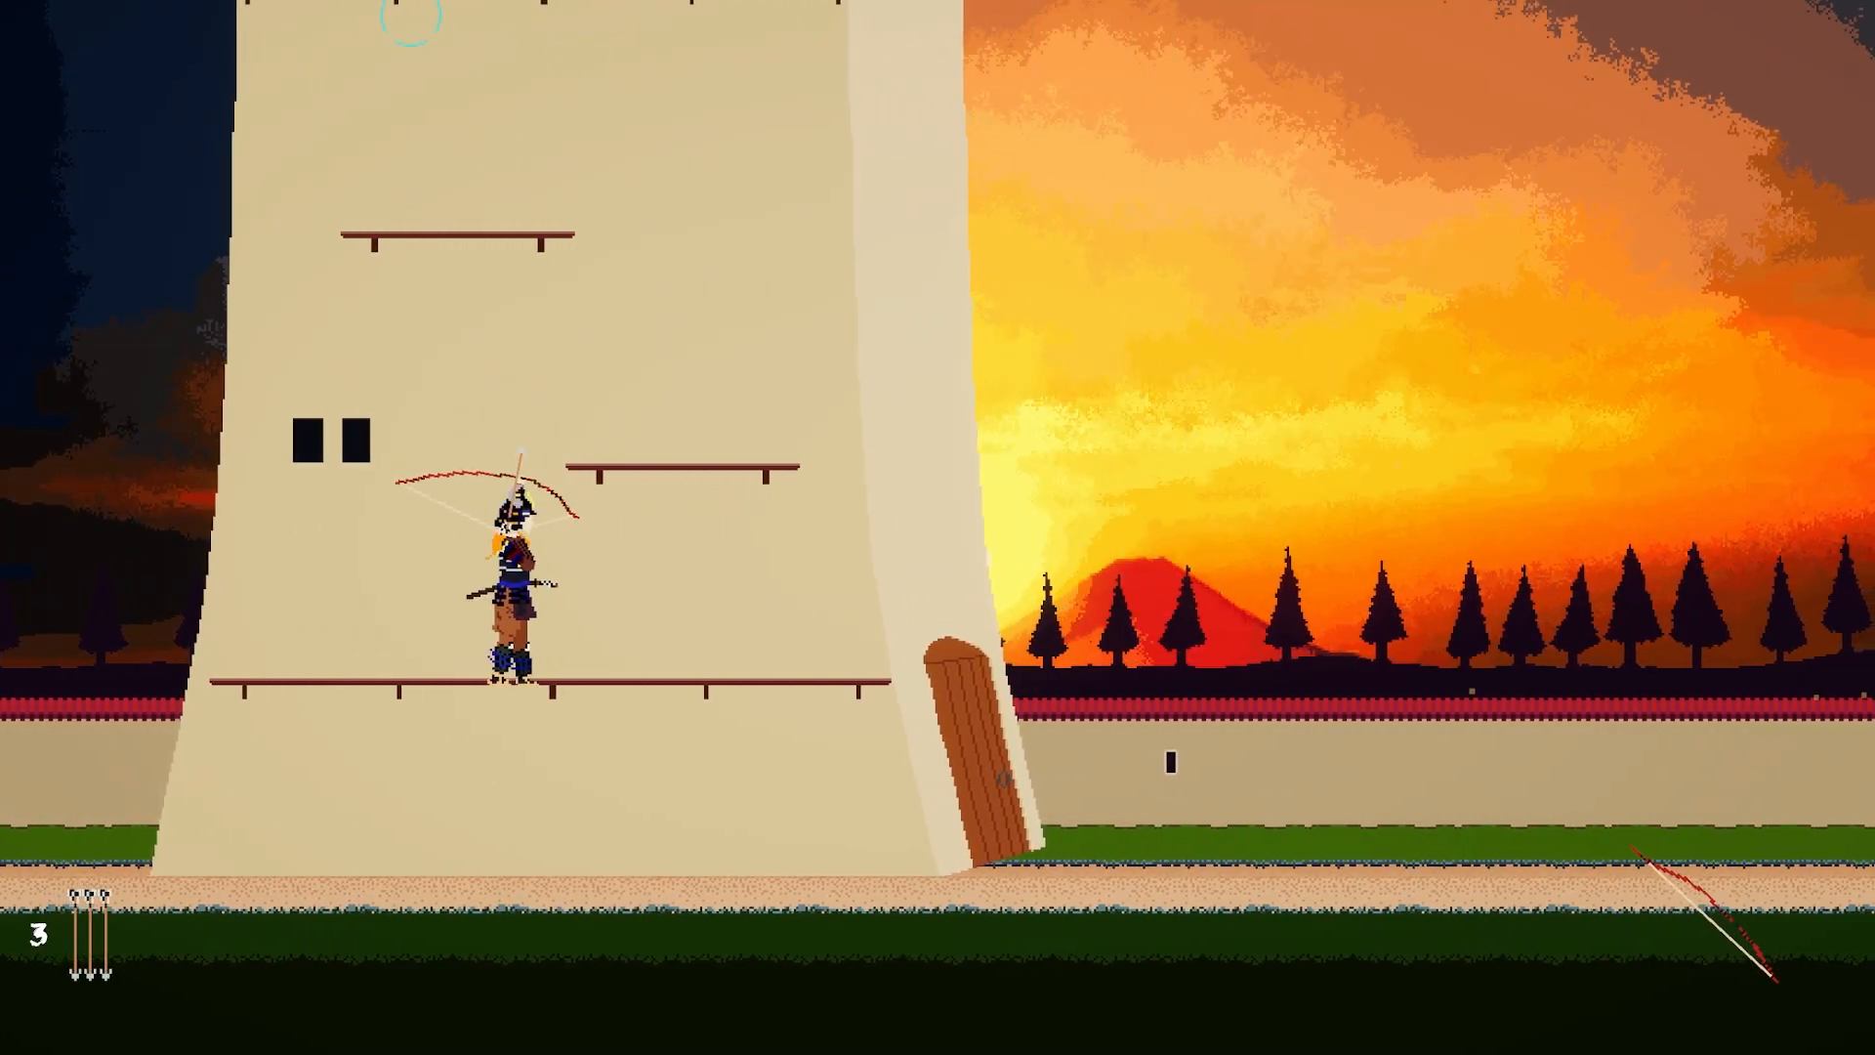
pyautogui.press('a')
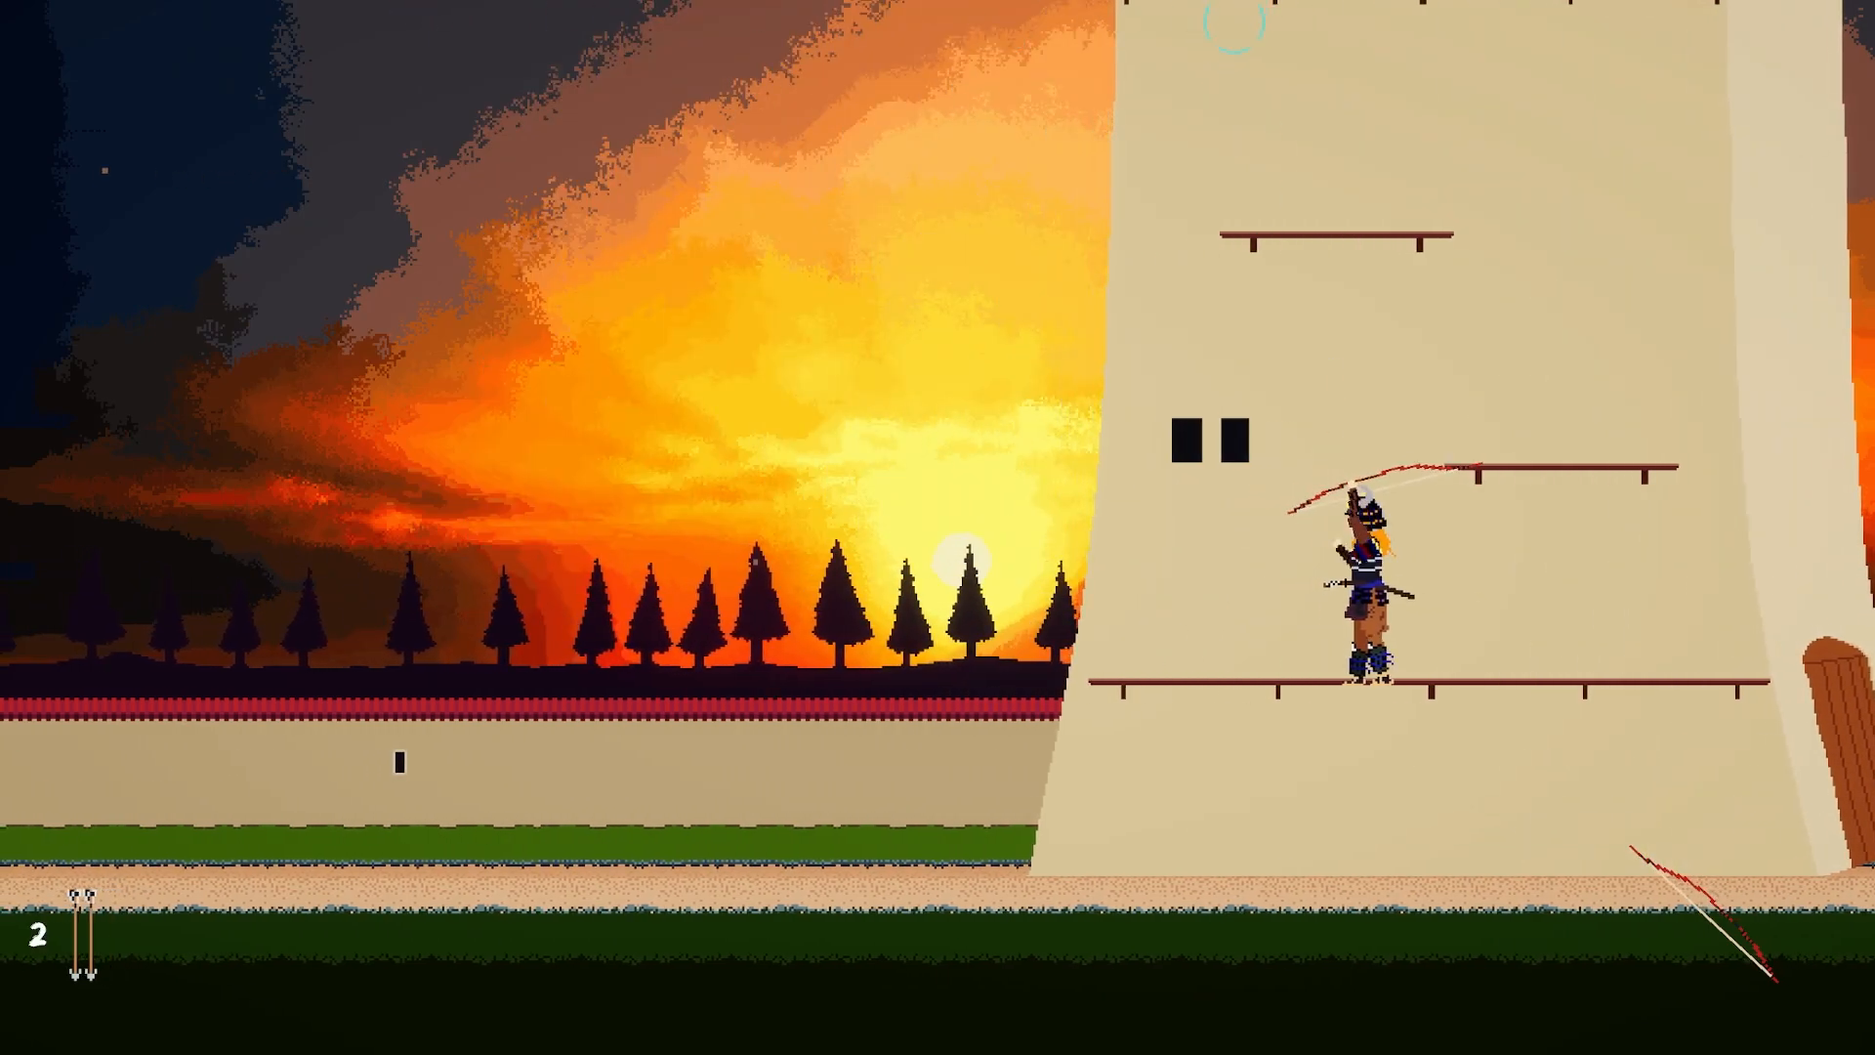
# Step: Climb the tower's wooden ledges to the covered walkway, shooting the guard beside the fire bowl in the top room on the way
pyautogui.press('d')
pyautogui.press('space')
pyautogui.press('space')
pyautogui.press('a')
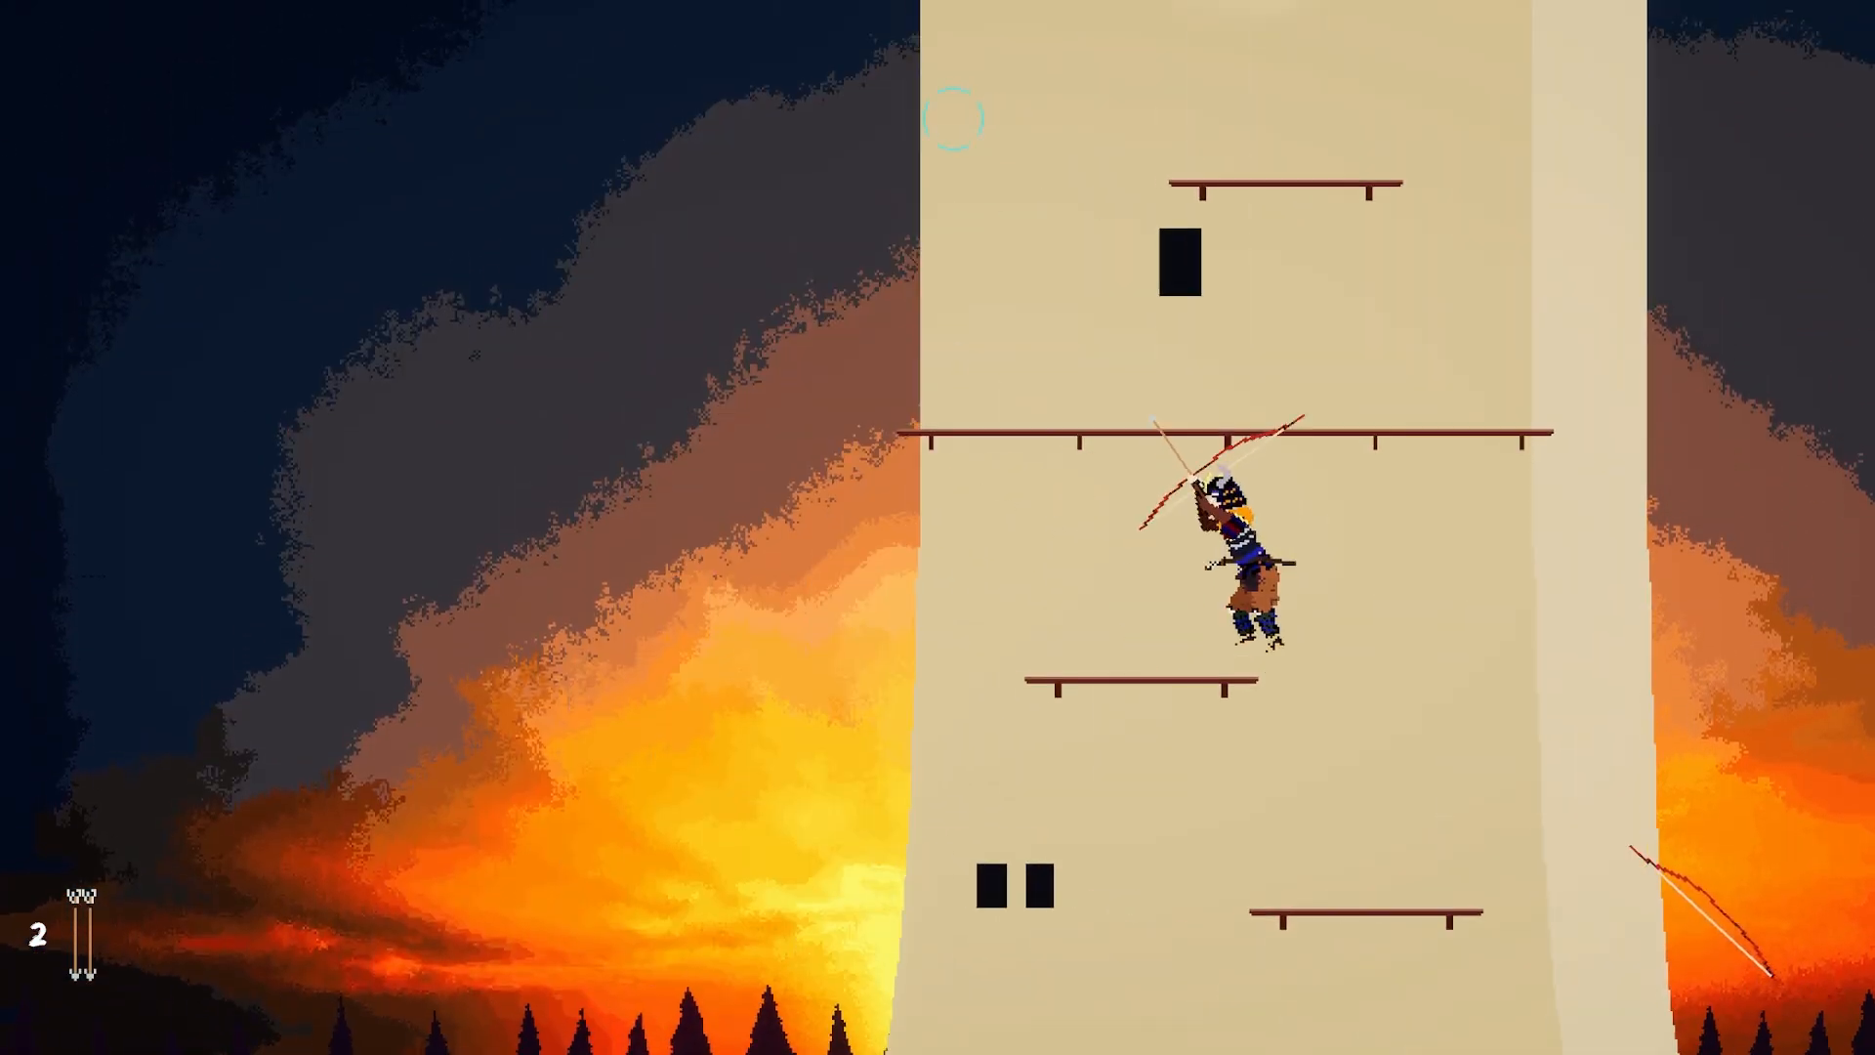
pyautogui.press('space')
pyautogui.click(1127, 121)
pyautogui.press('space')
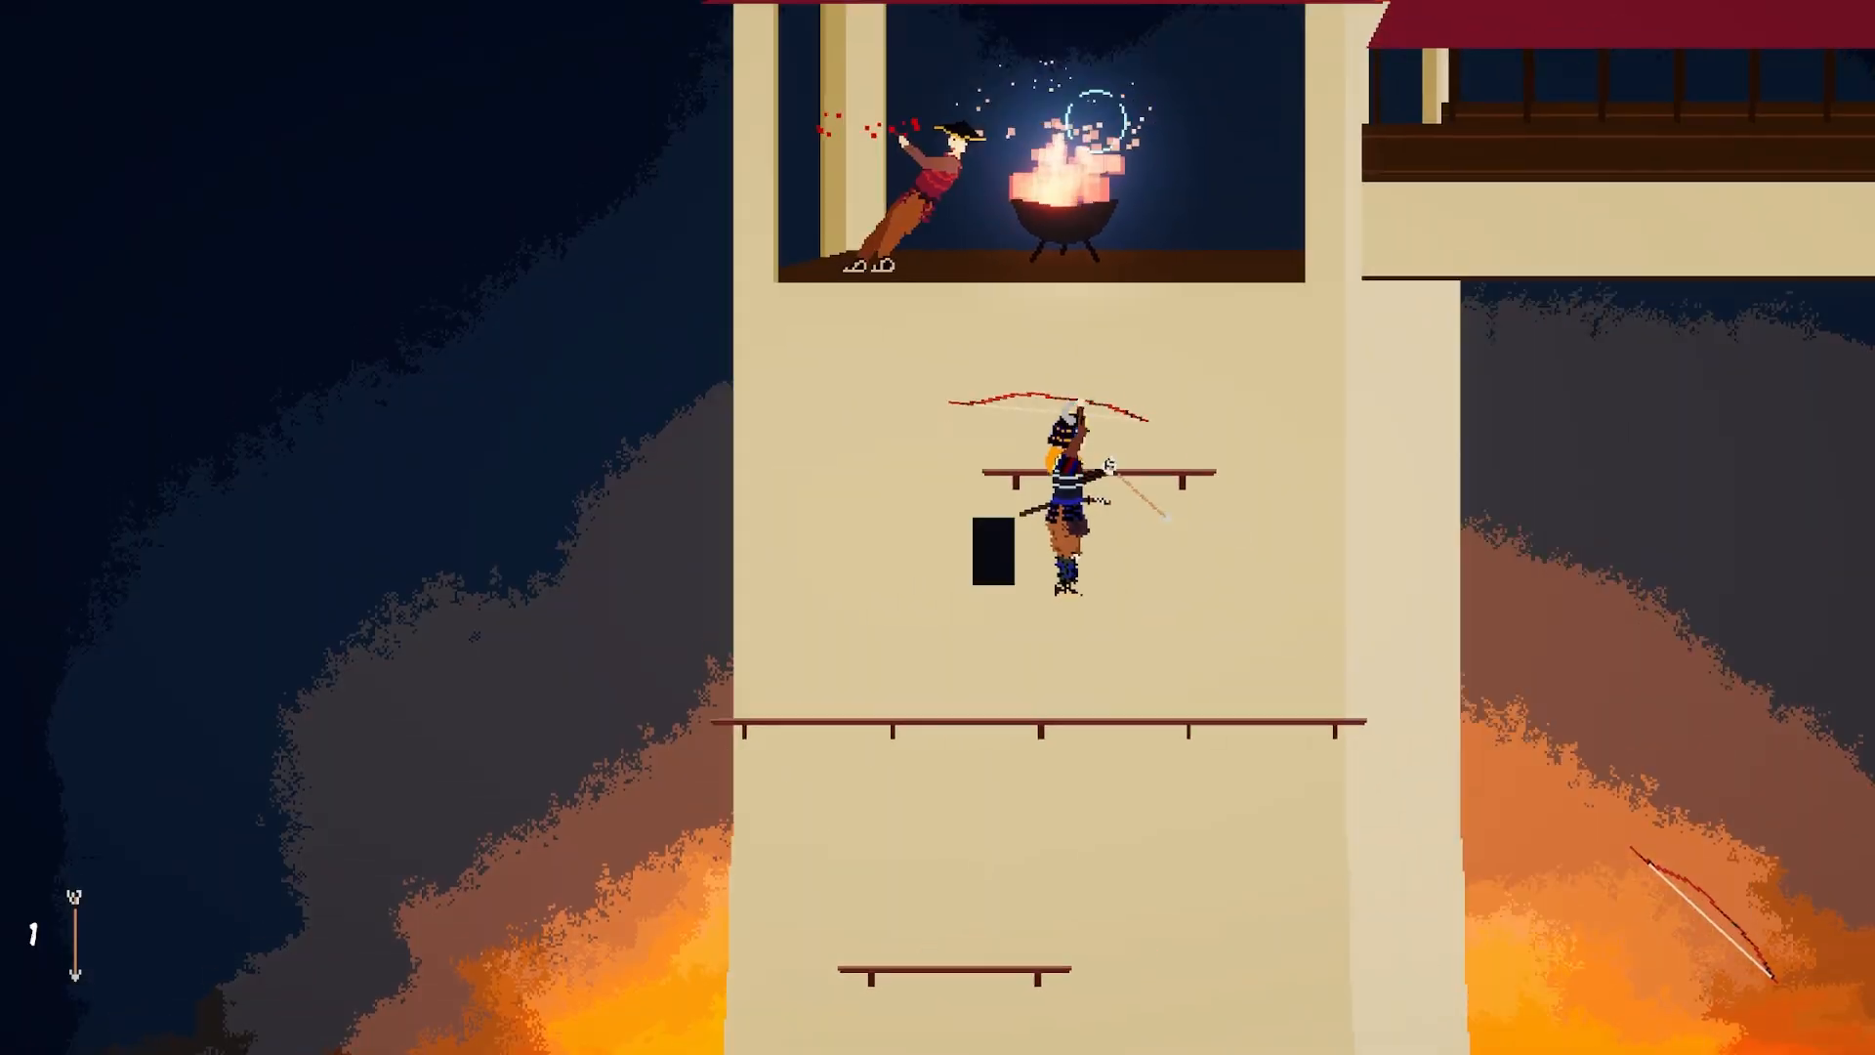
pyautogui.press('space')
pyautogui.press('d')
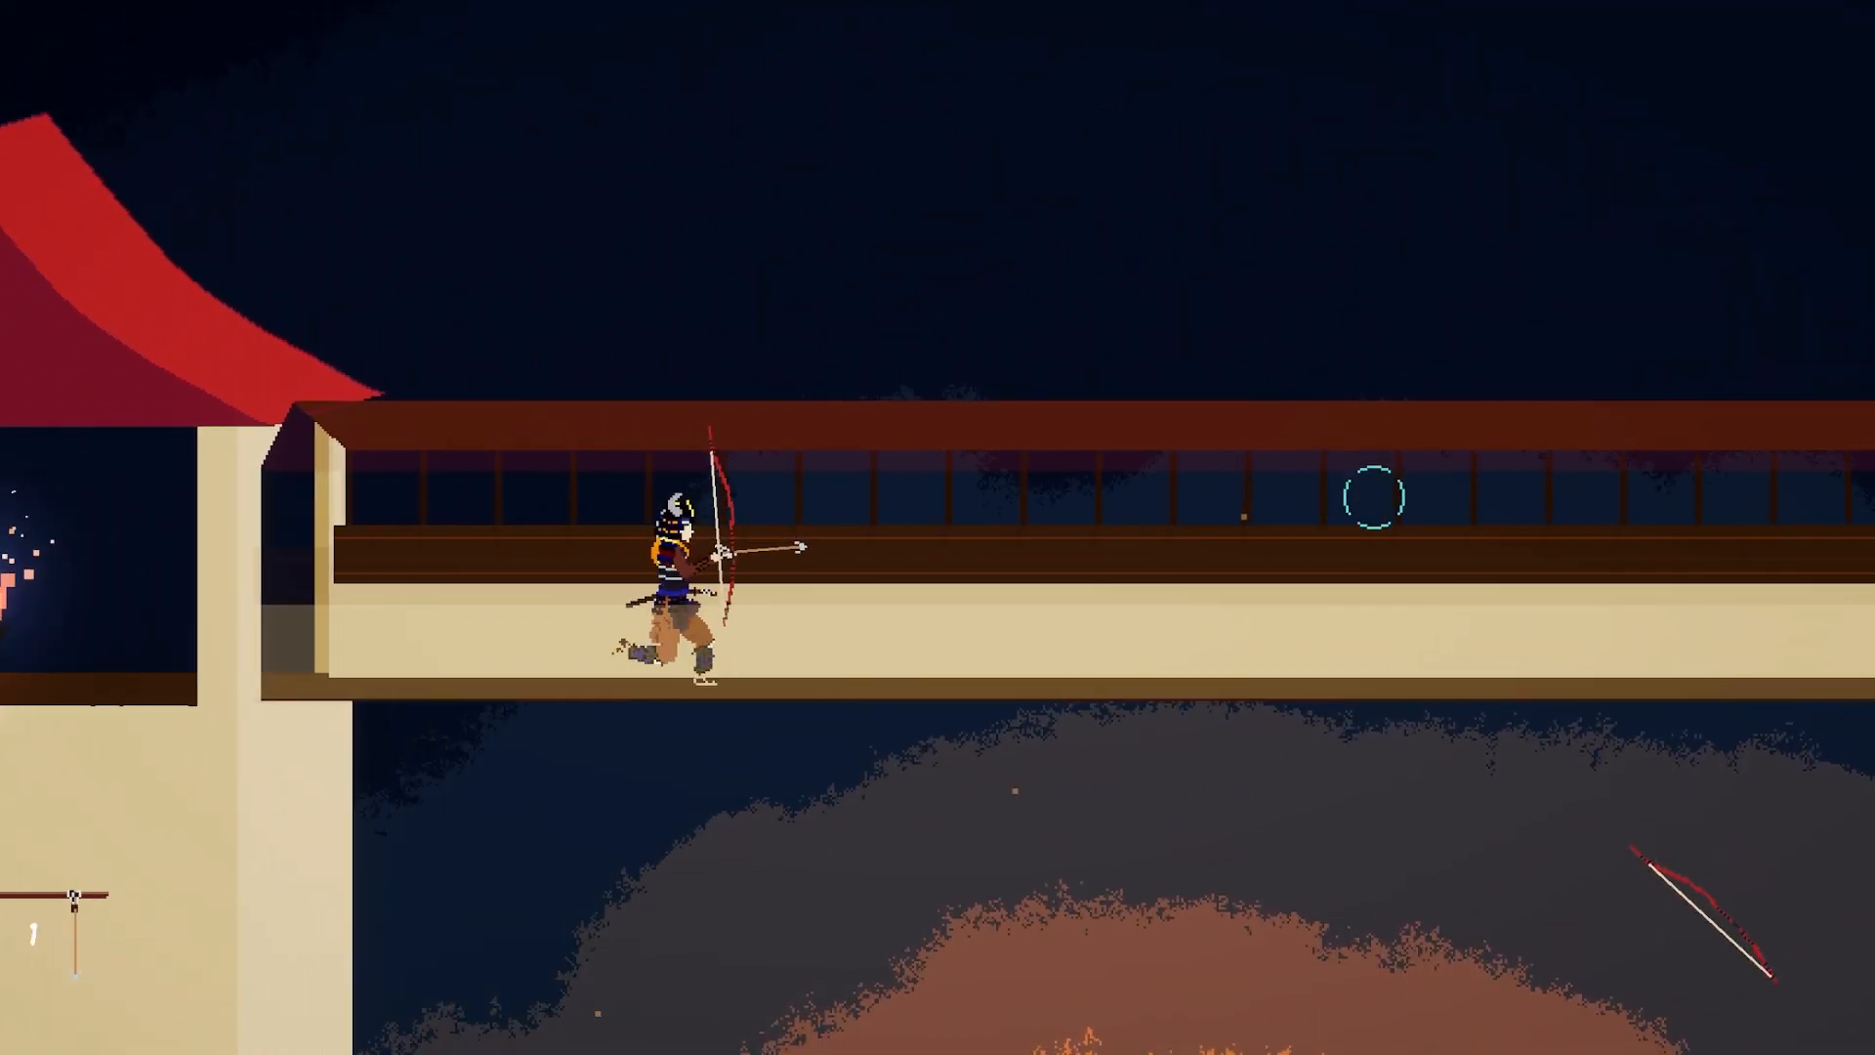
# Step: Cross the covered walkway with the sword to the second tower, try to strike the spearman there, and retreat onto the walkway
pyautogui.press('d')
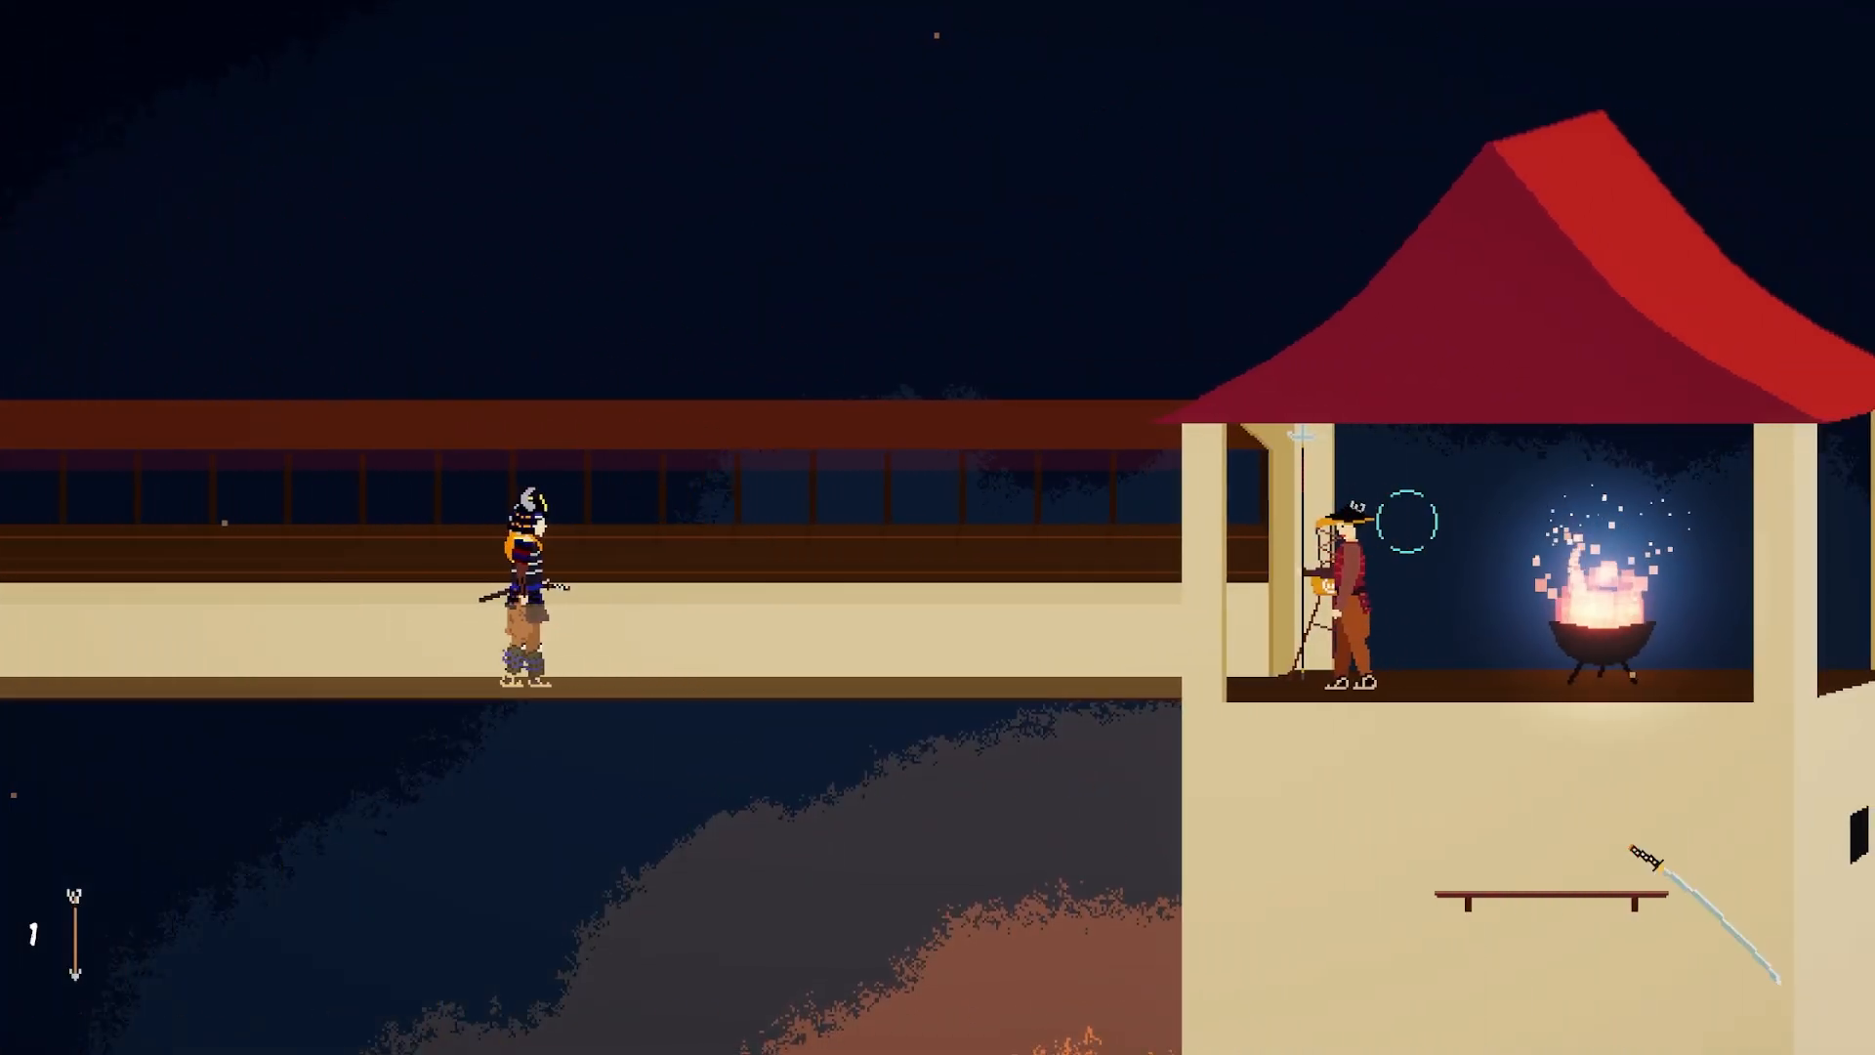
pyautogui.press('d')
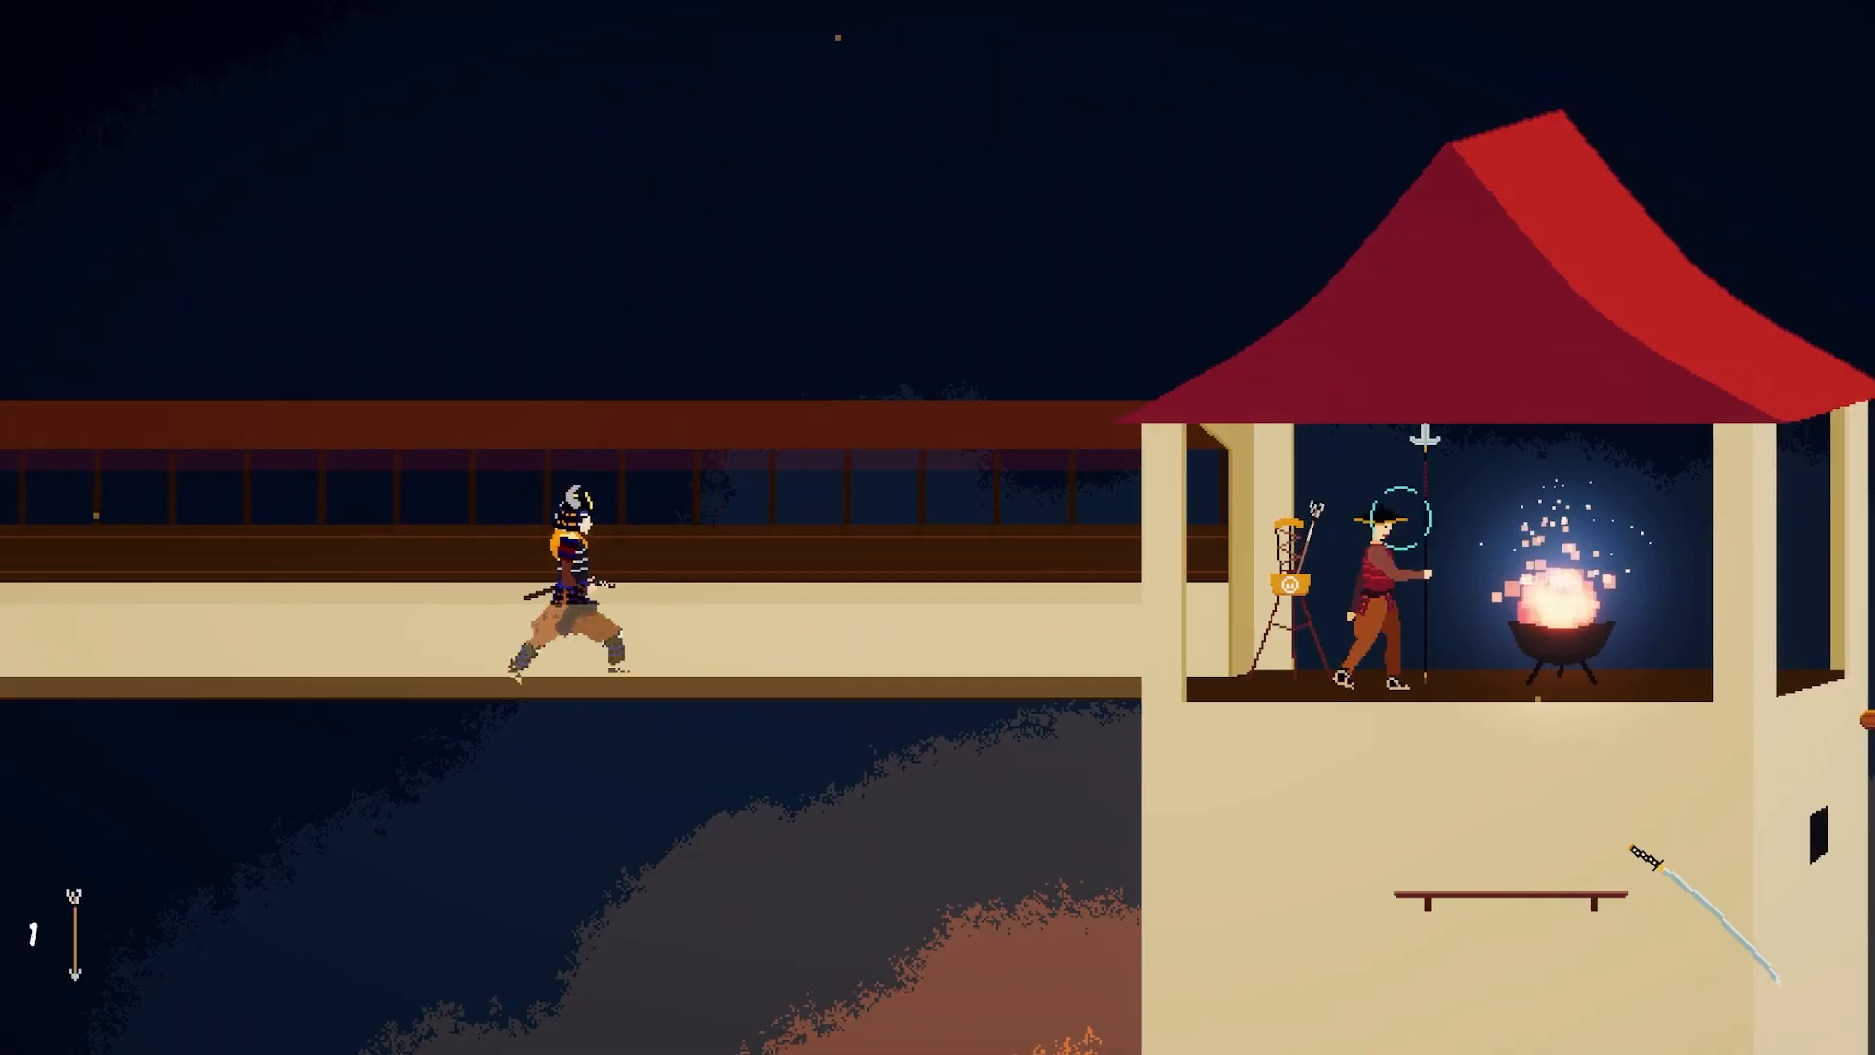
pyautogui.press('d')
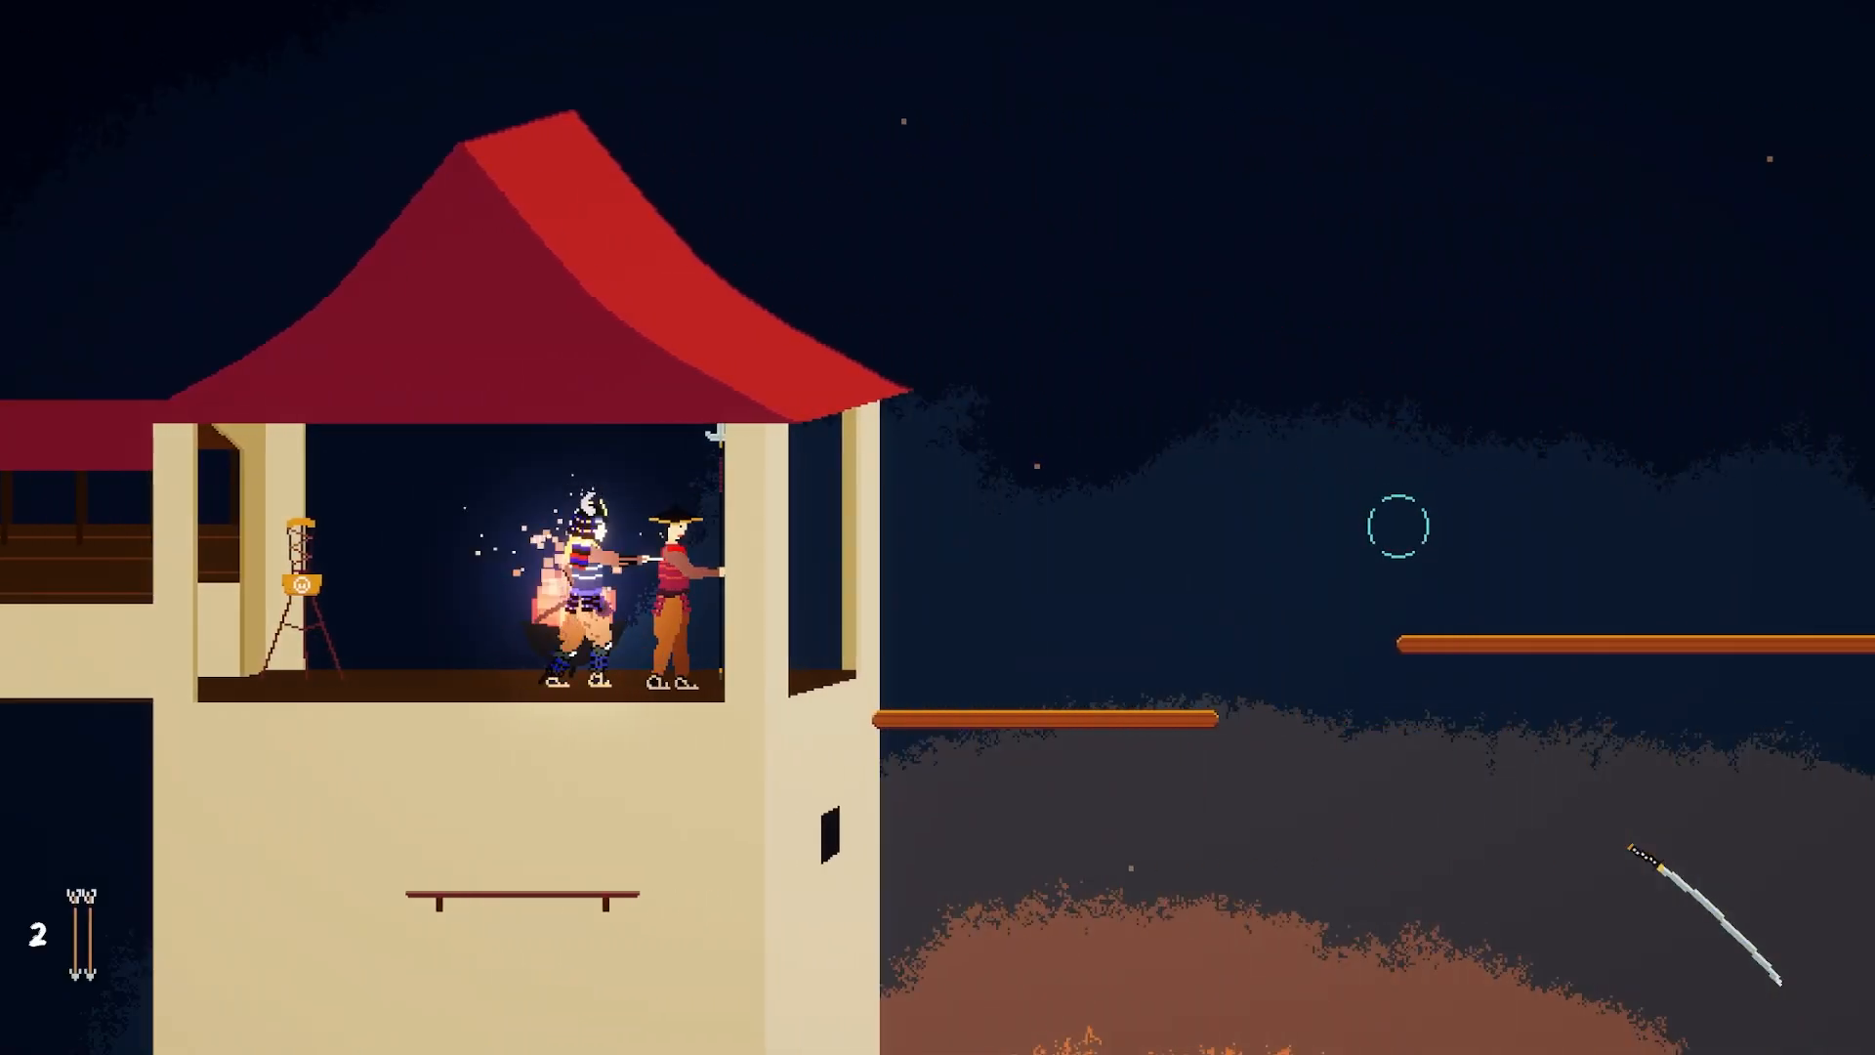
pyautogui.press('a')
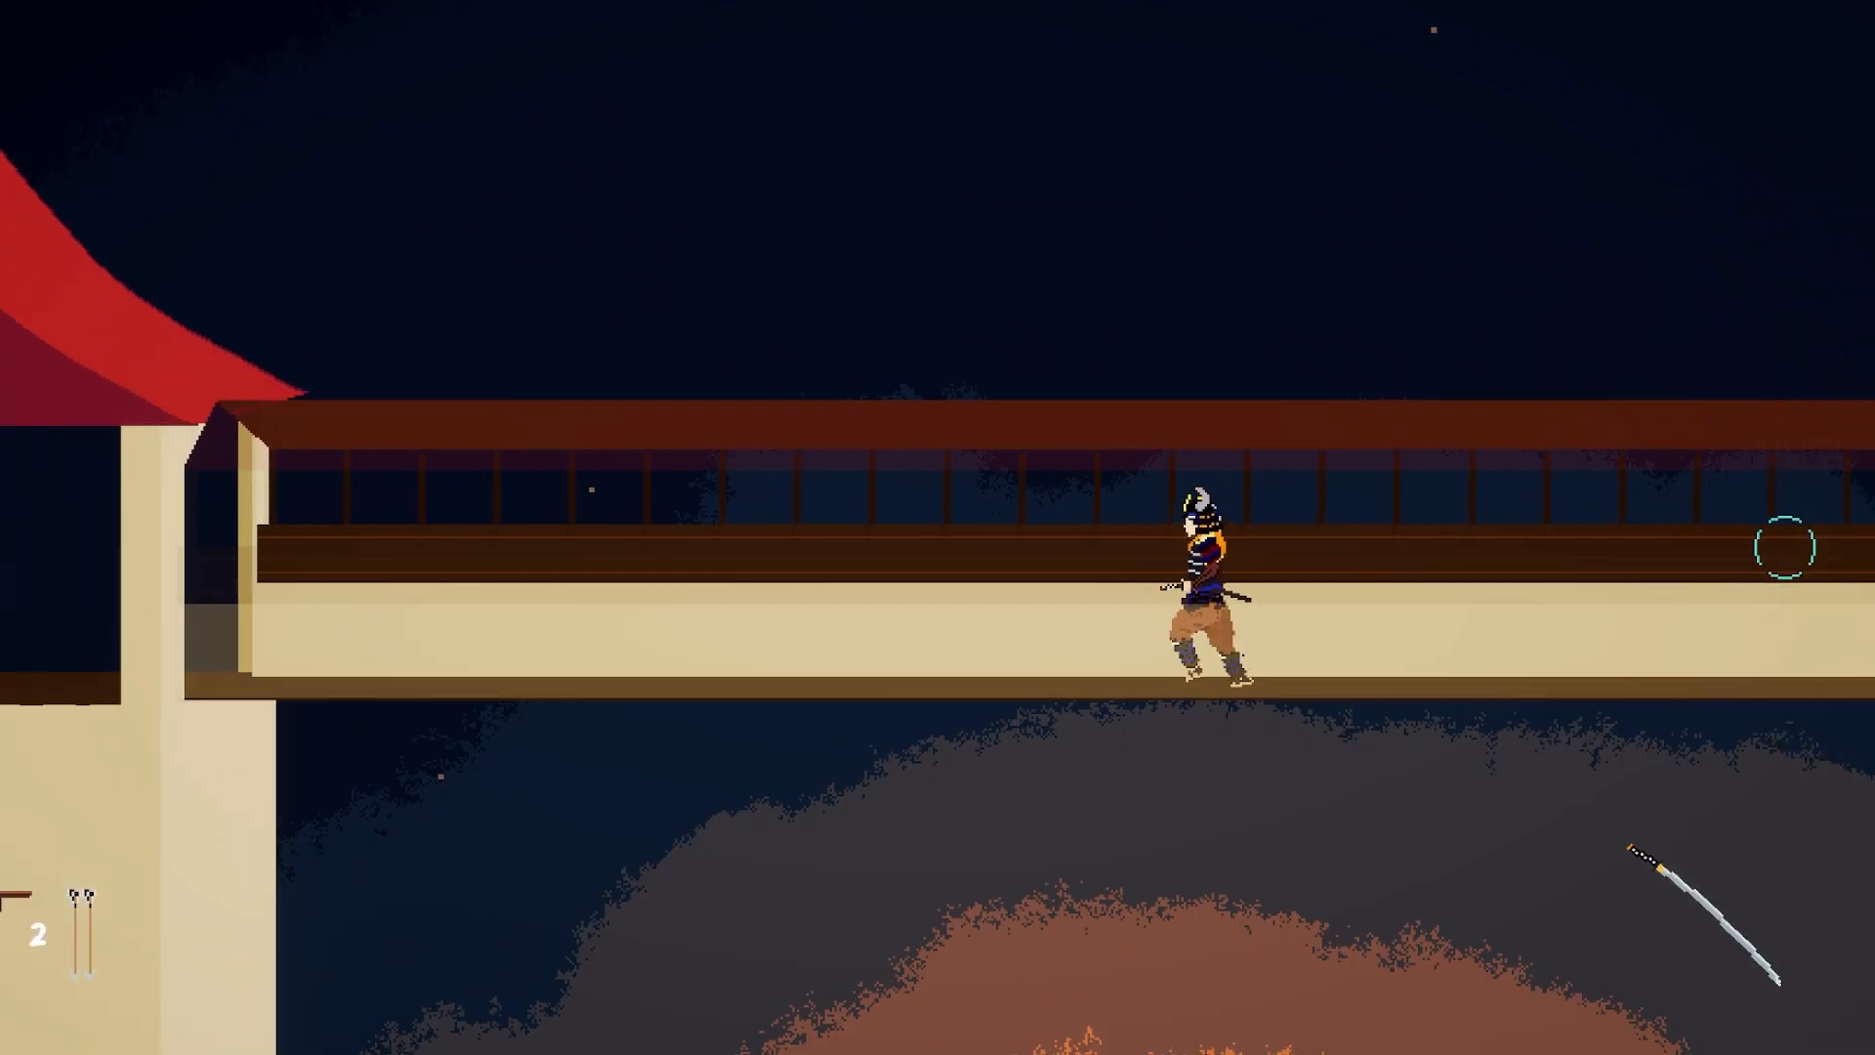
# Step: Return along the walkway to the second tower and kill the spearman from behind with the sword
pyautogui.press('d')
pyautogui.press('d')
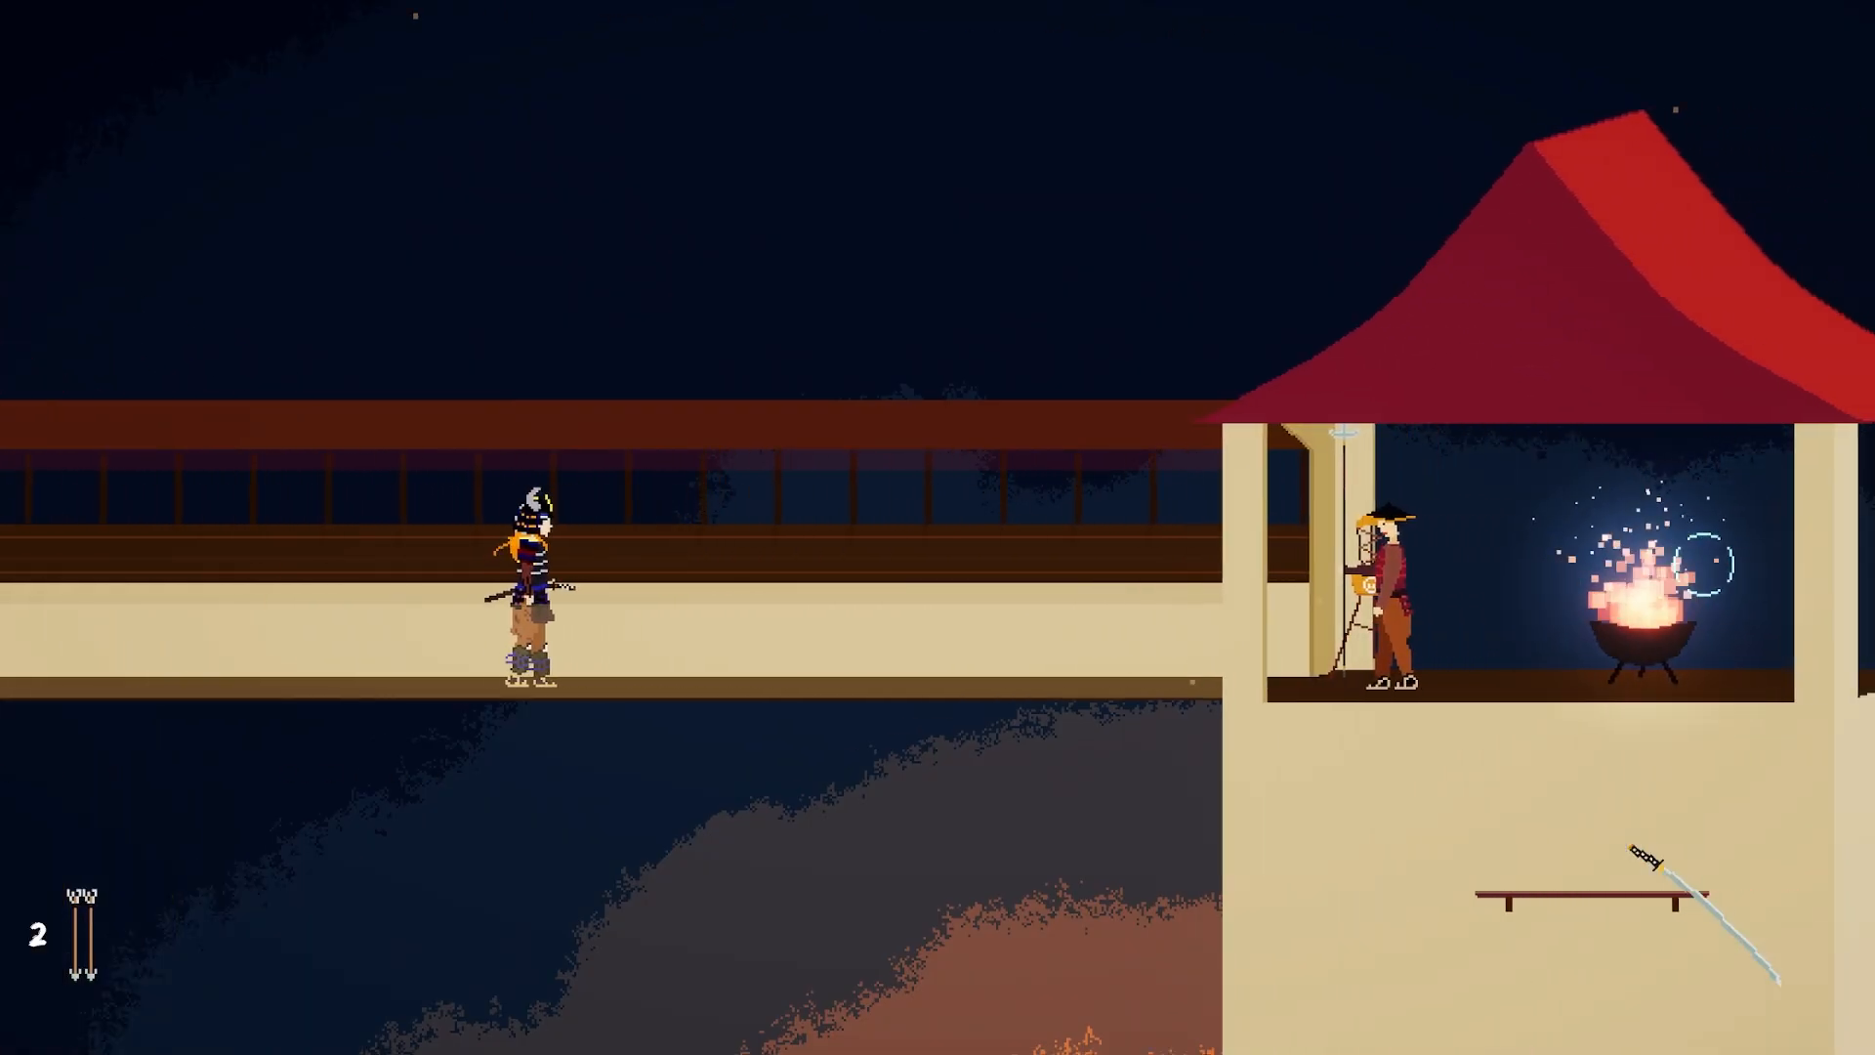
pyautogui.press('d')
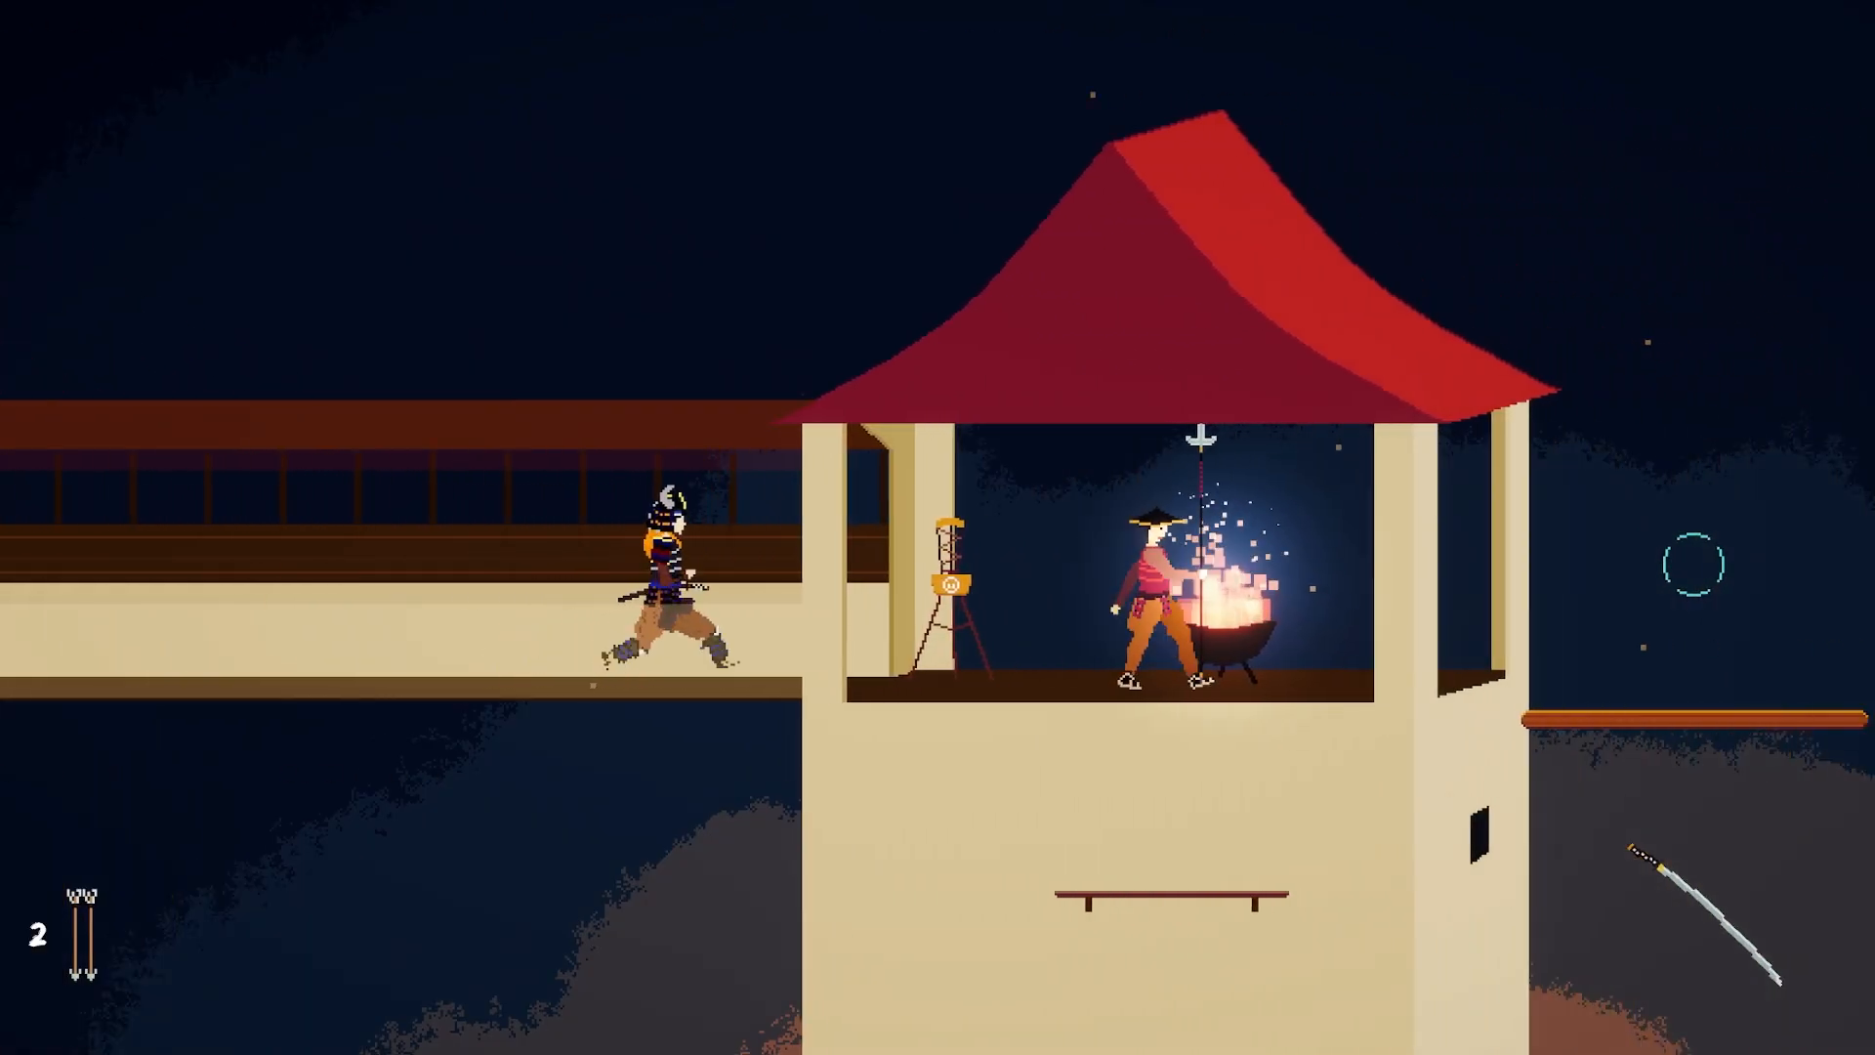
pyautogui.click(1697, 564)
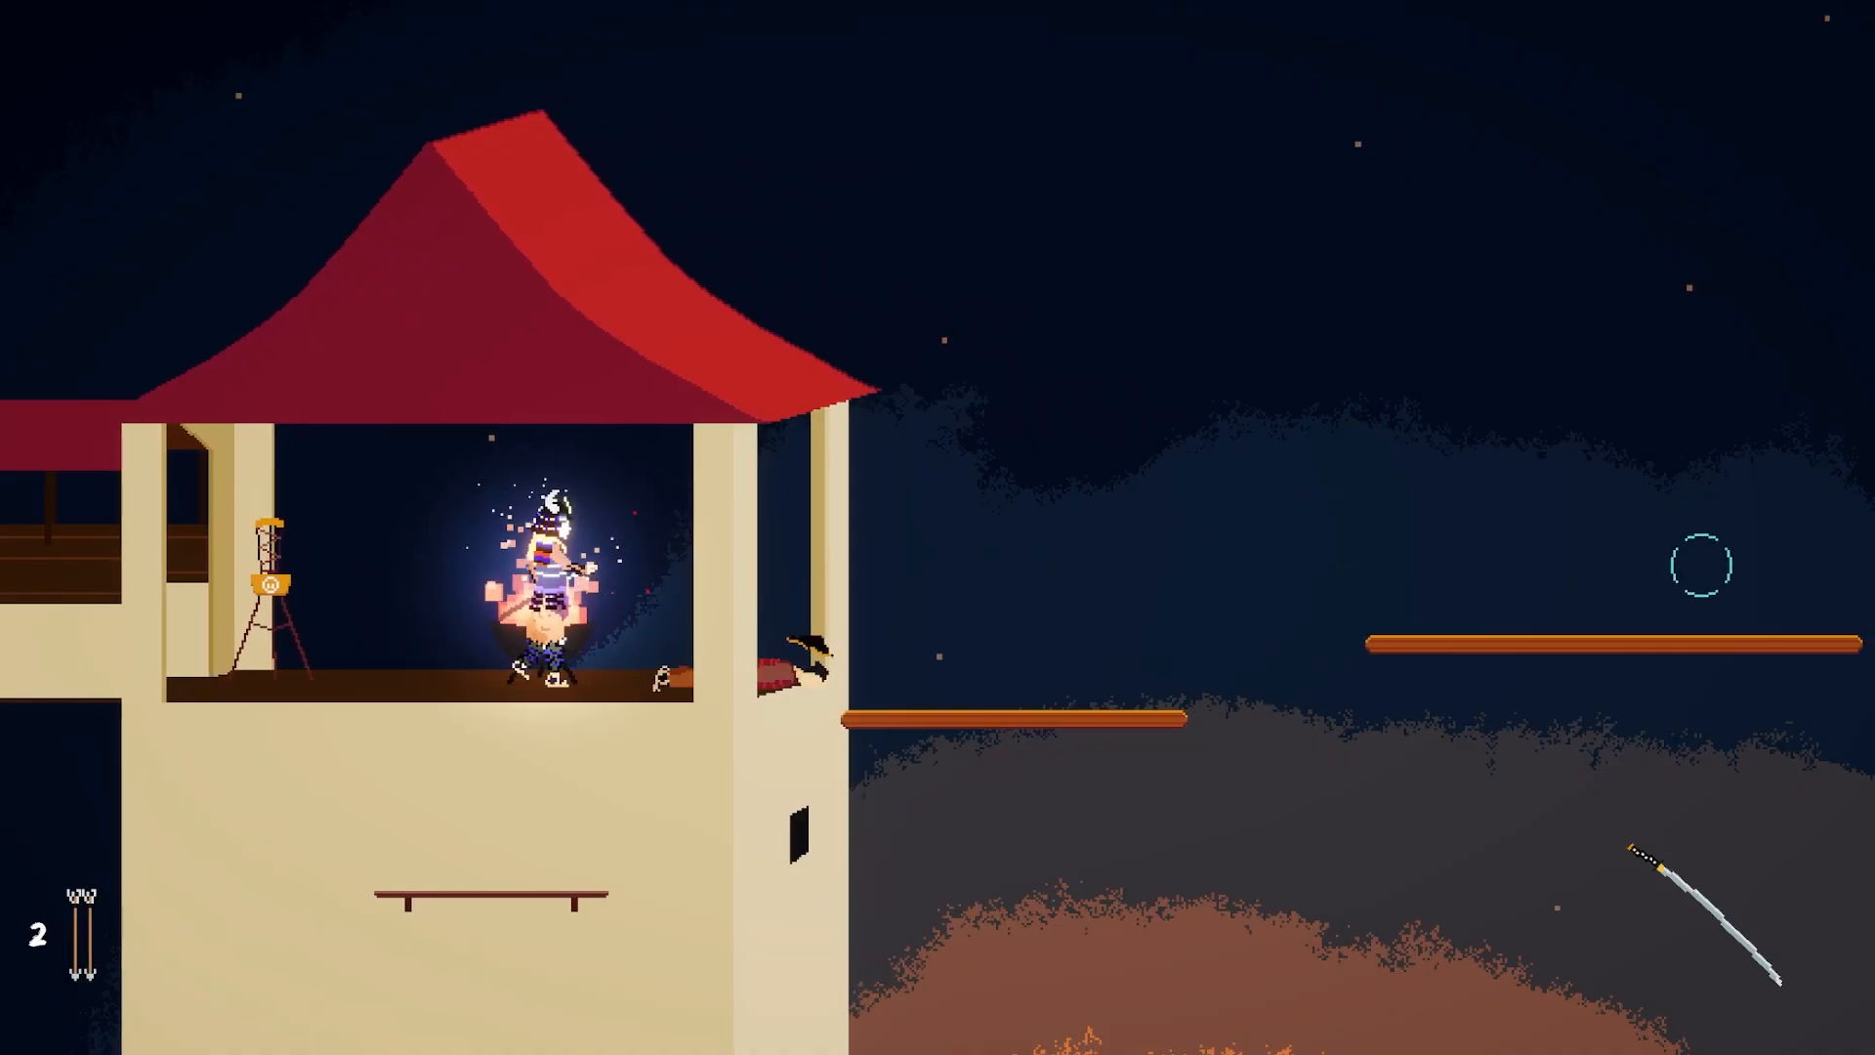
# Step: Switch to the bow, leave the second tower, and cross the floating planks towards the archer's flat rooftop
pyautogui.press('d')
pyautogui.press('2')
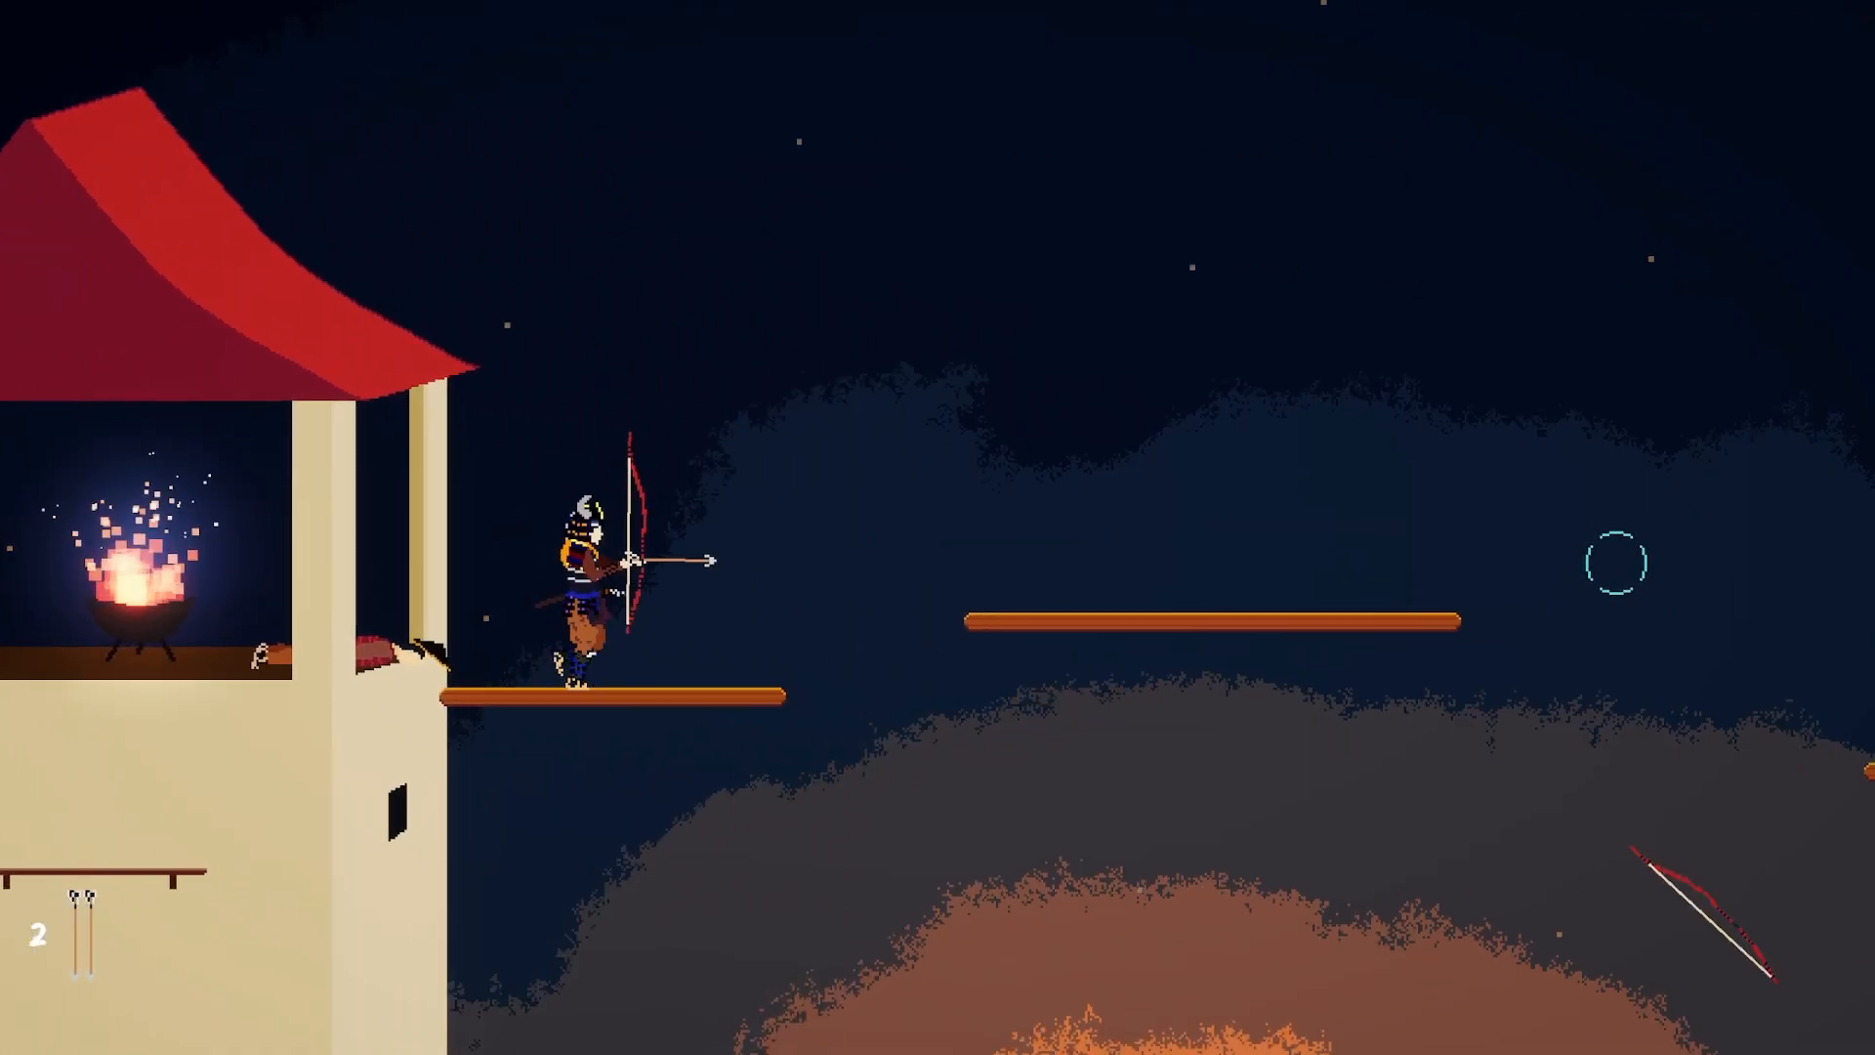
pyautogui.press('space')
pyautogui.press('space')
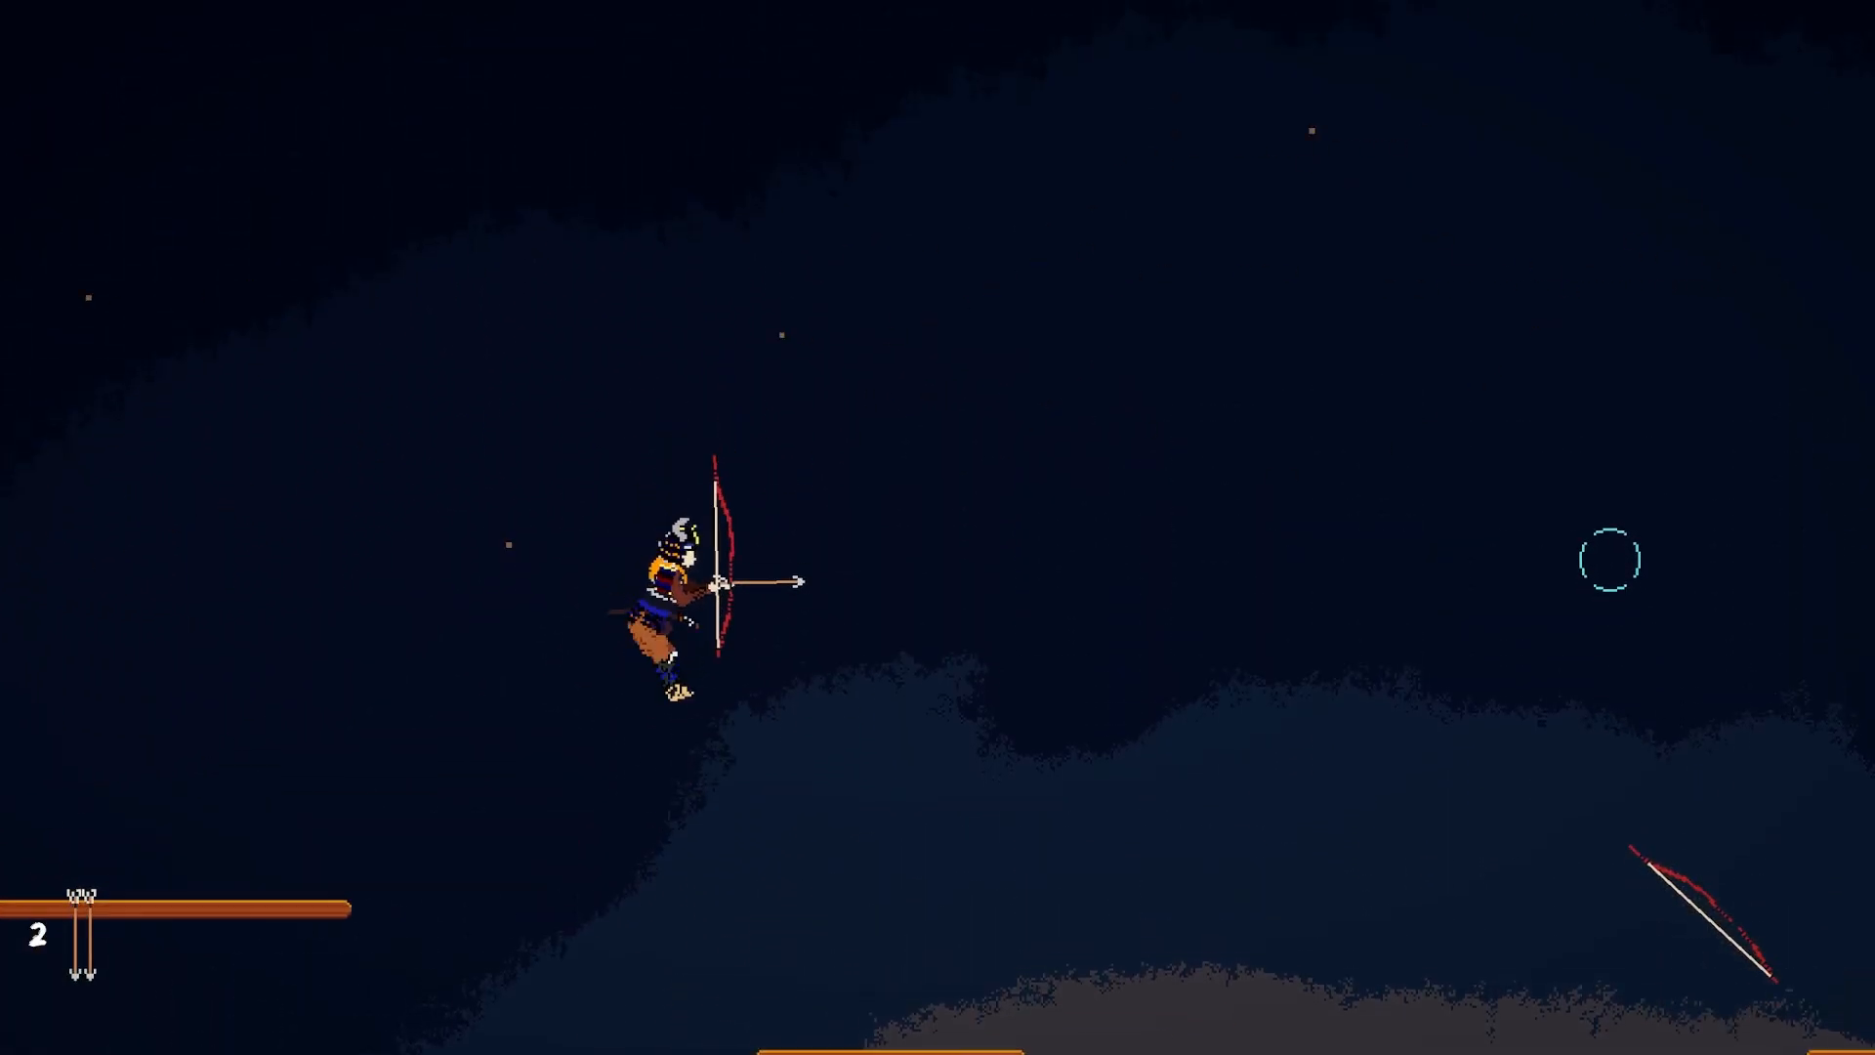
pyautogui.press('space')
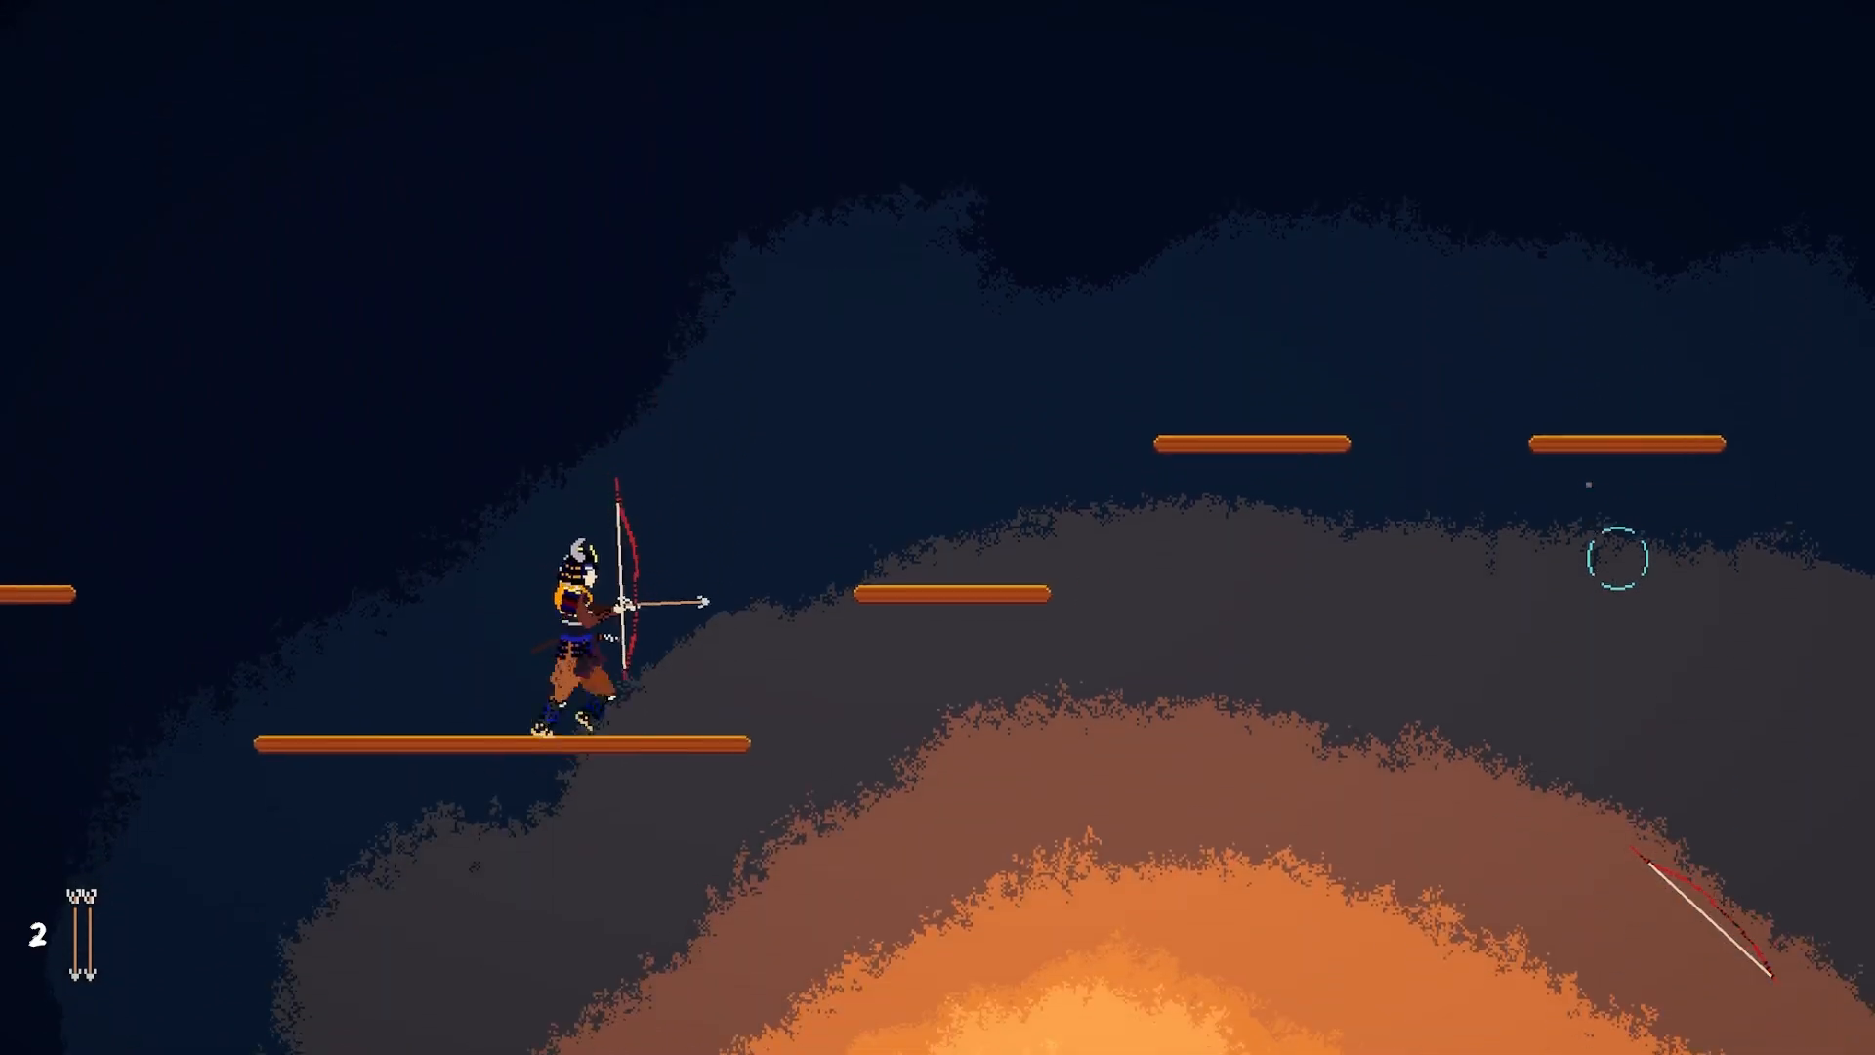
pyautogui.press('space')
pyautogui.press('space')
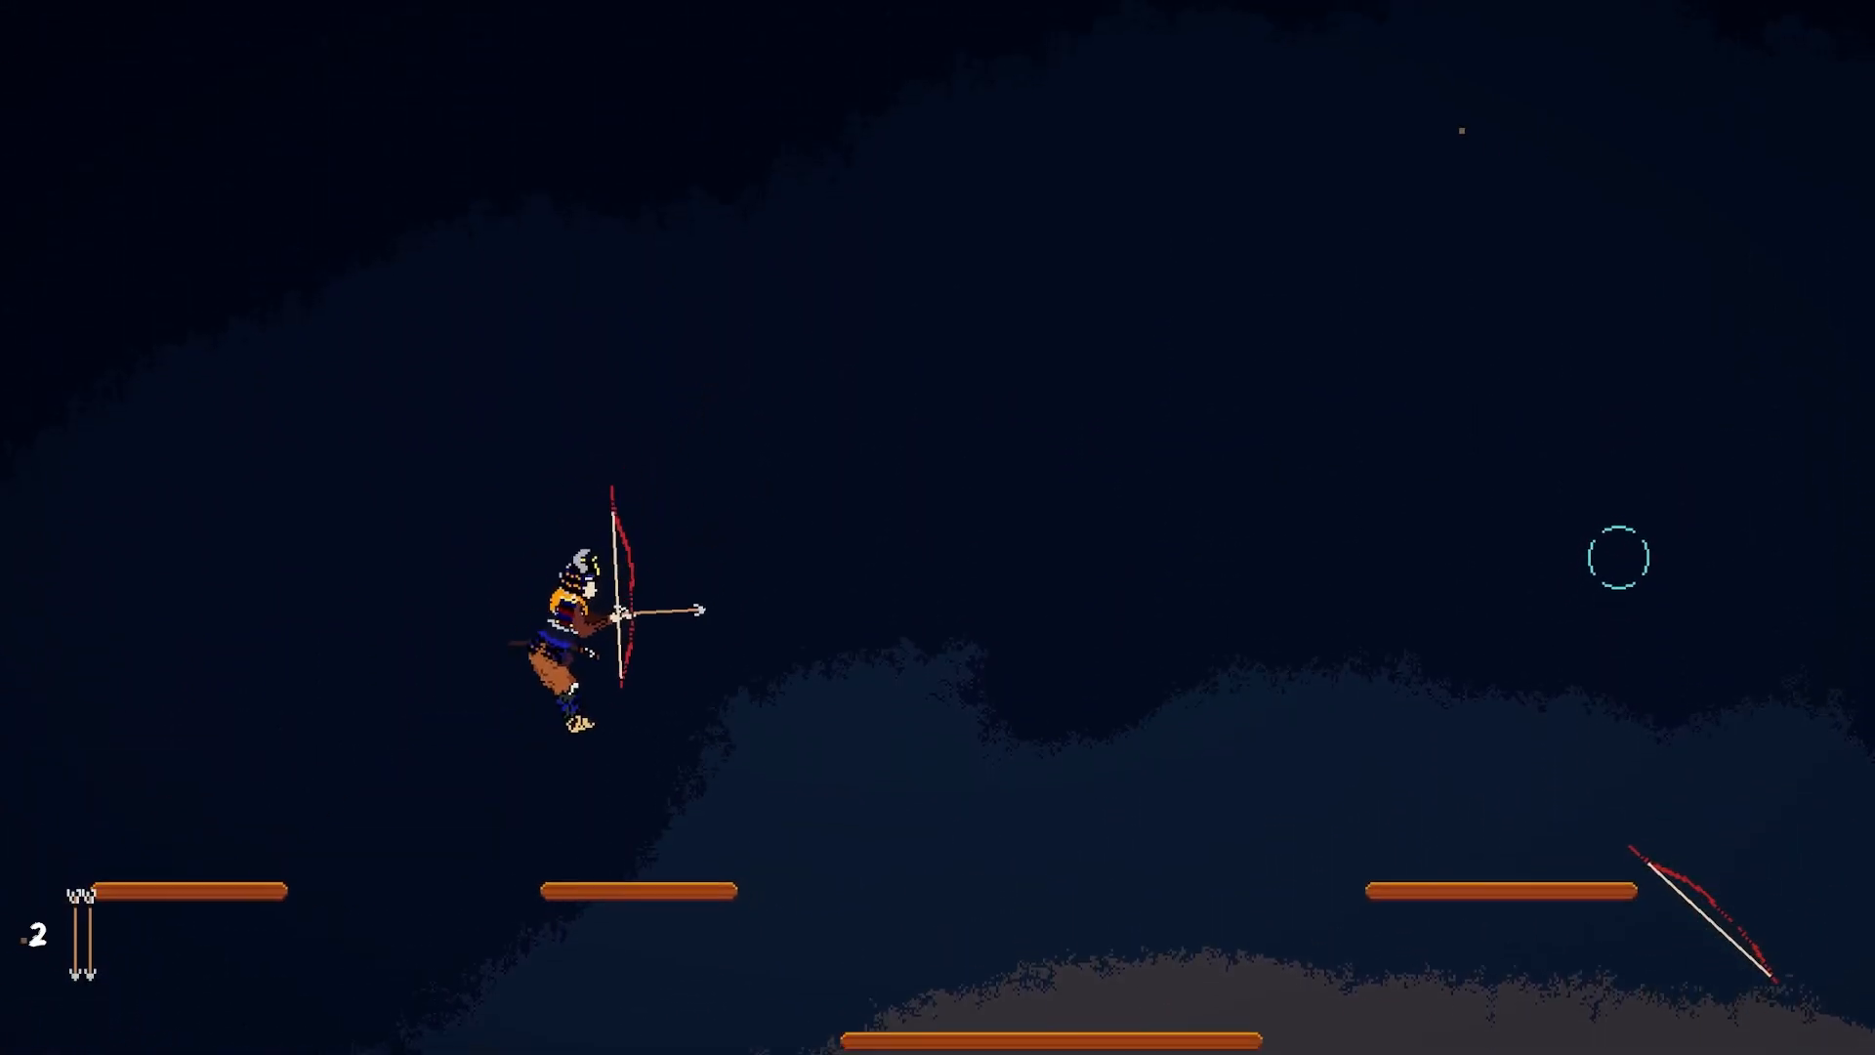
pyautogui.press('space')
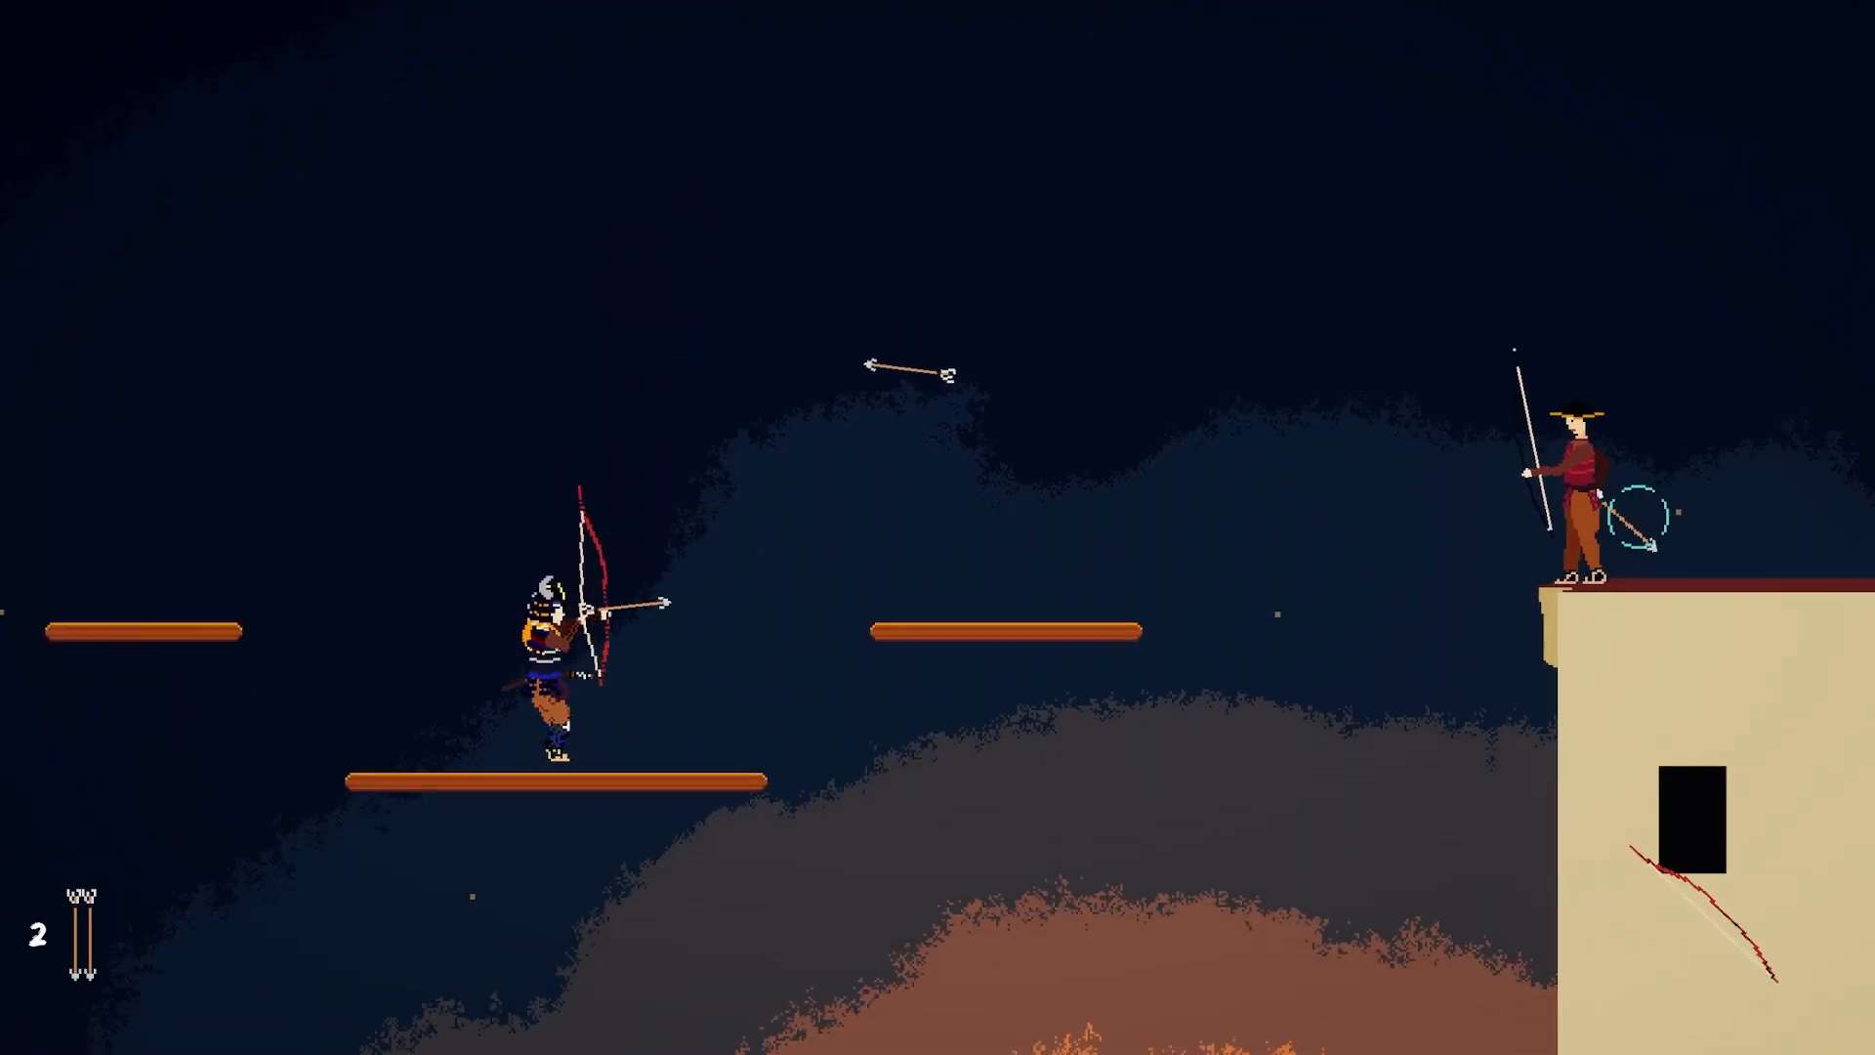
# Step: Shoot the archer standing on the flat rooftop and jump over the last plank onto that roof
pyautogui.press('space')
pyautogui.click(1636, 531)
pyautogui.press('space')
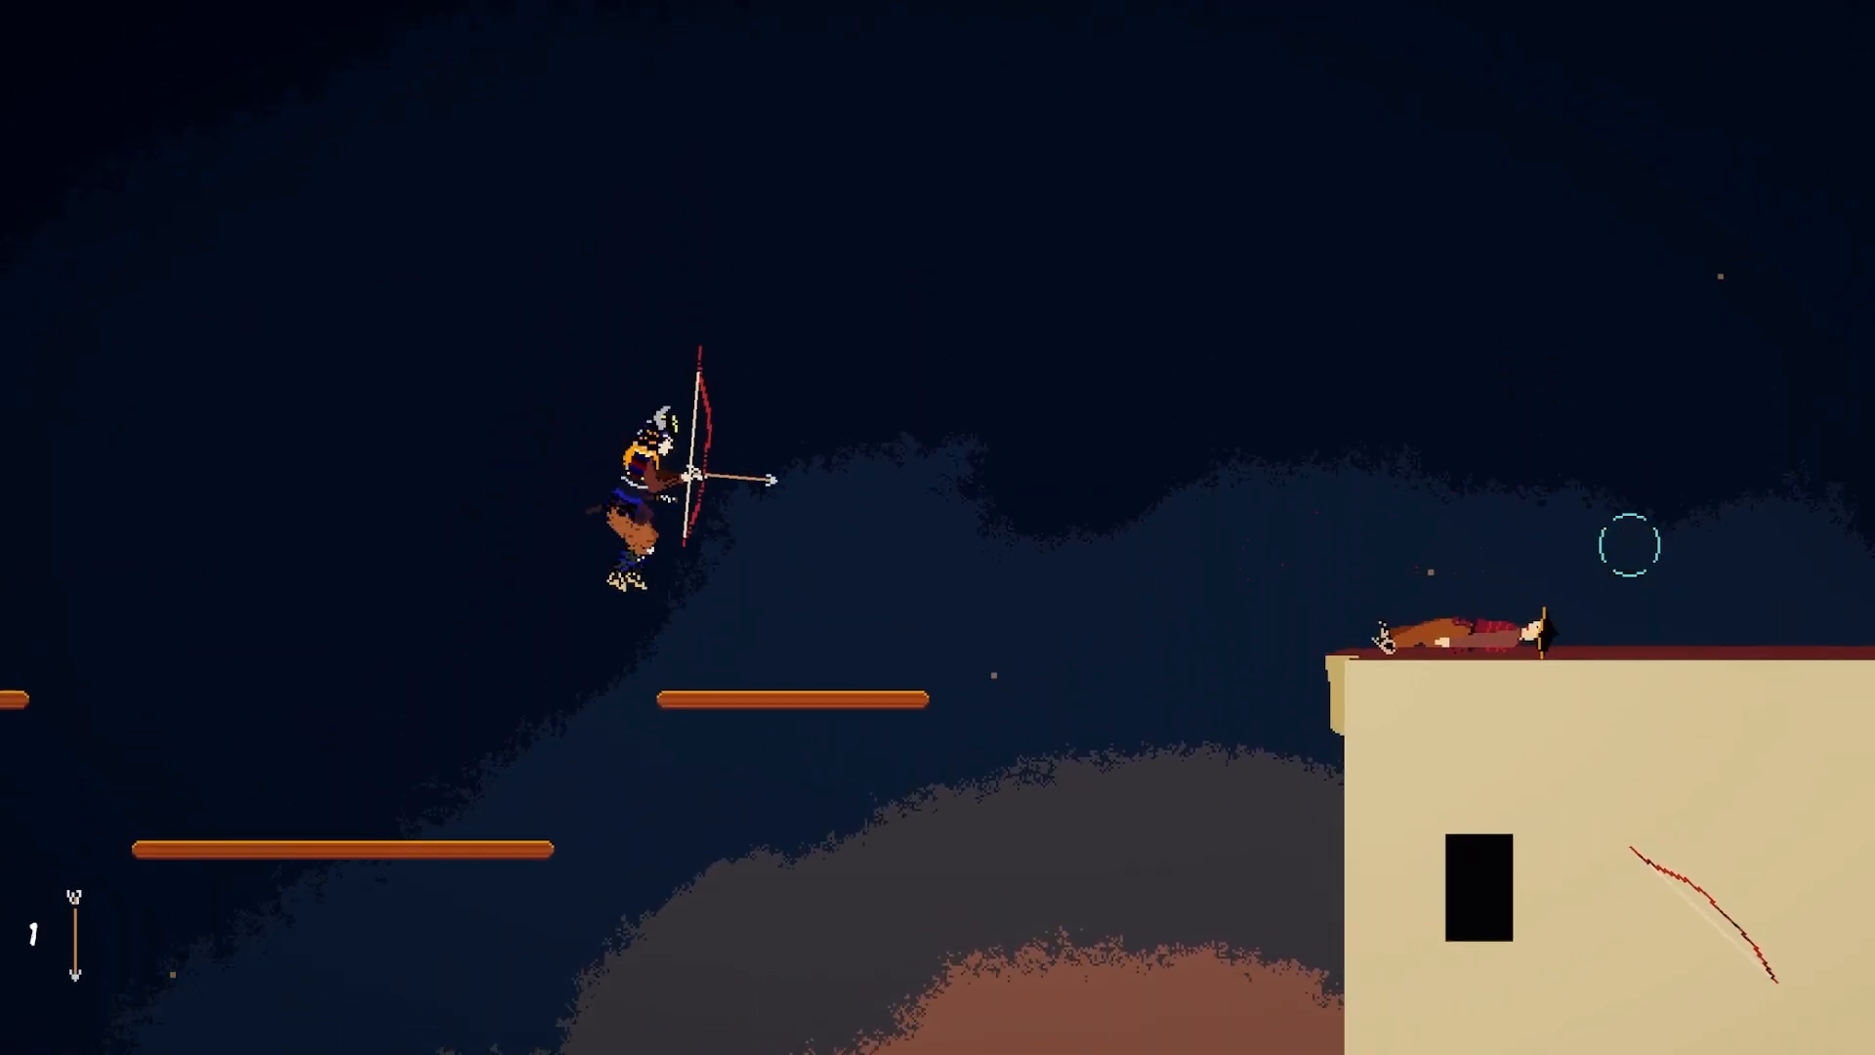
pyautogui.press('space')
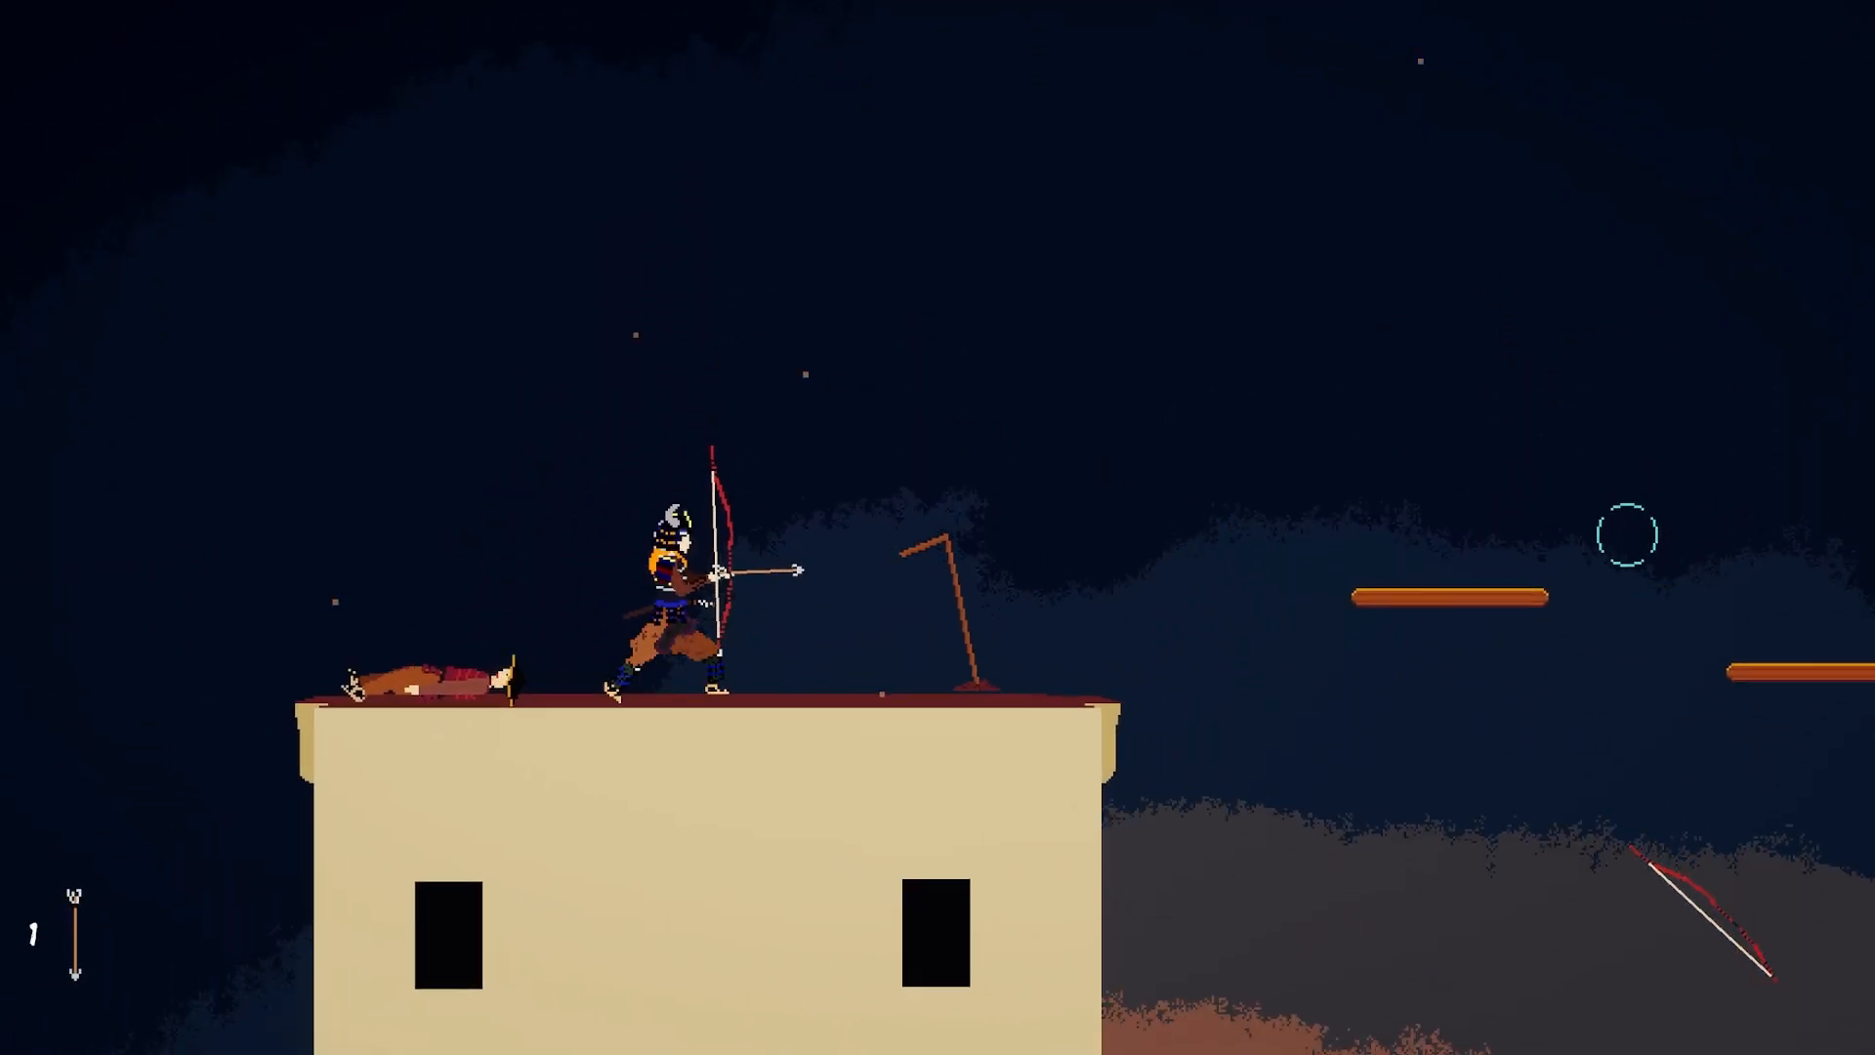
# Step: Cross the floating planks beyond the roof to the next flat rooftop and shoot the archer at its edge
pyautogui.press('space')
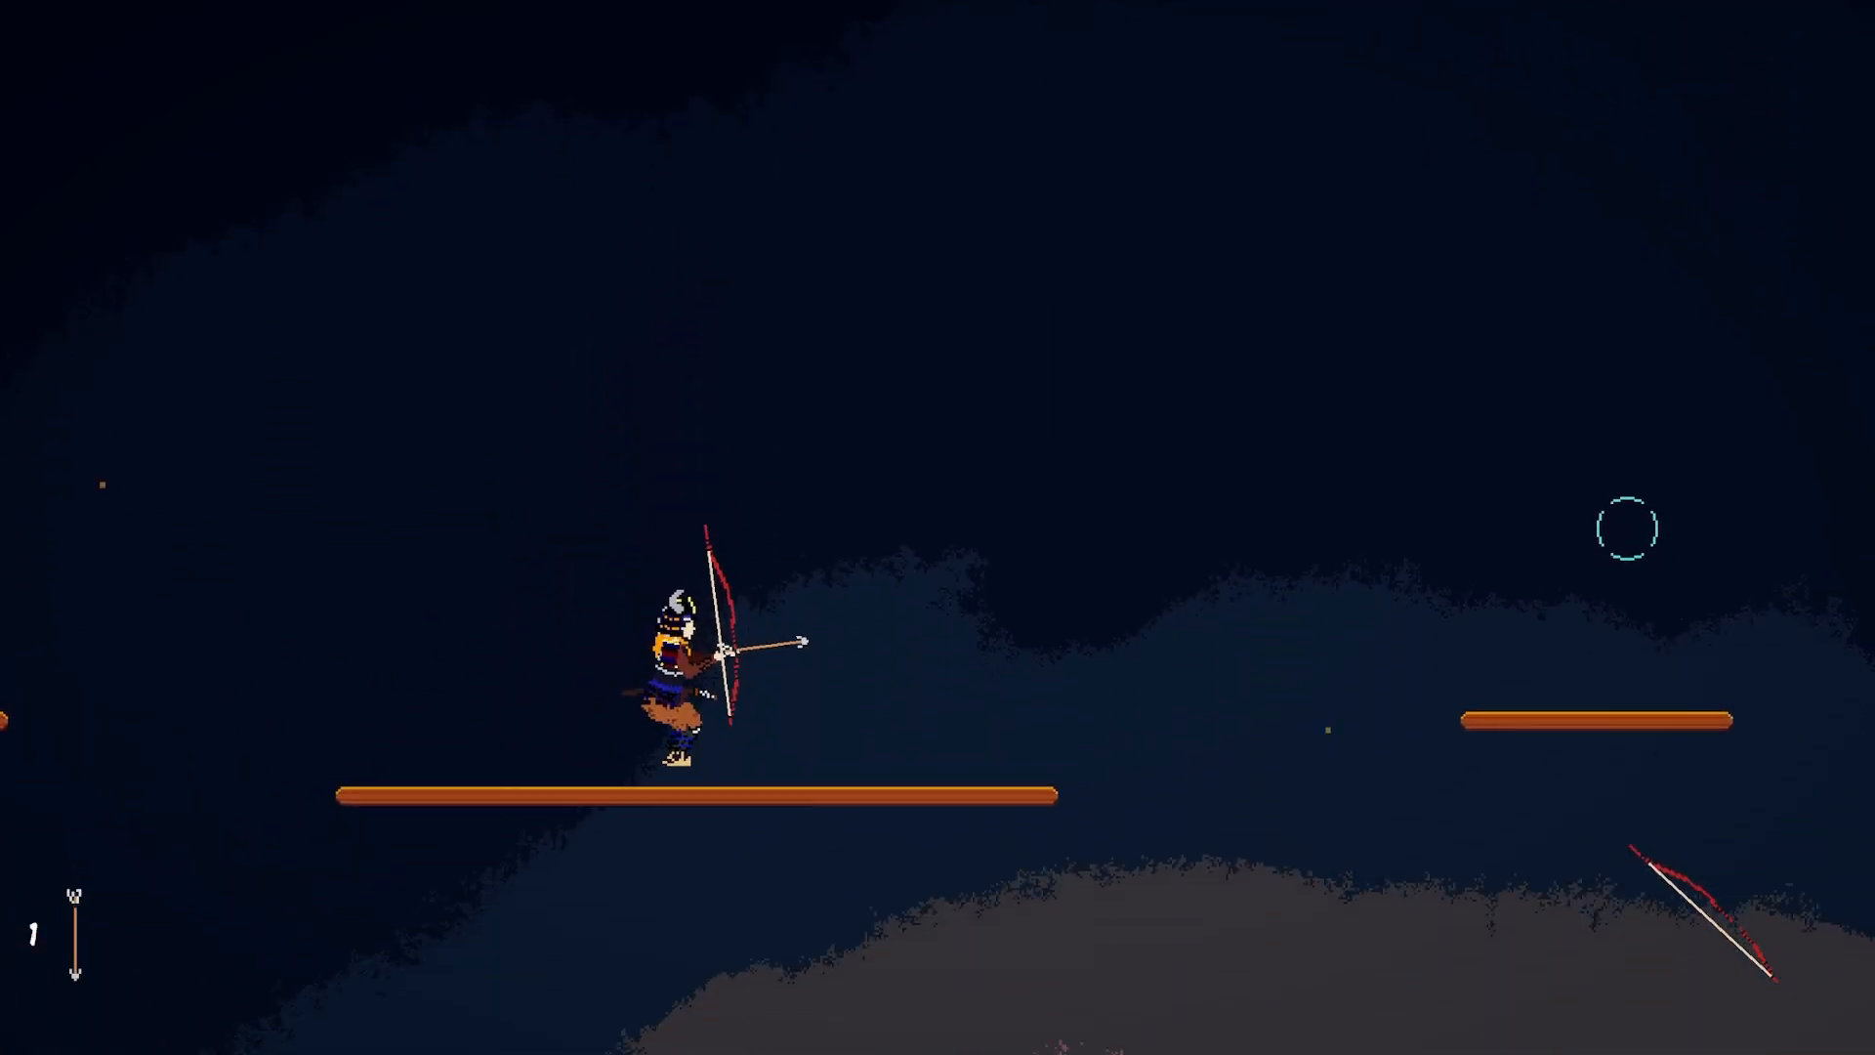
pyautogui.press('space')
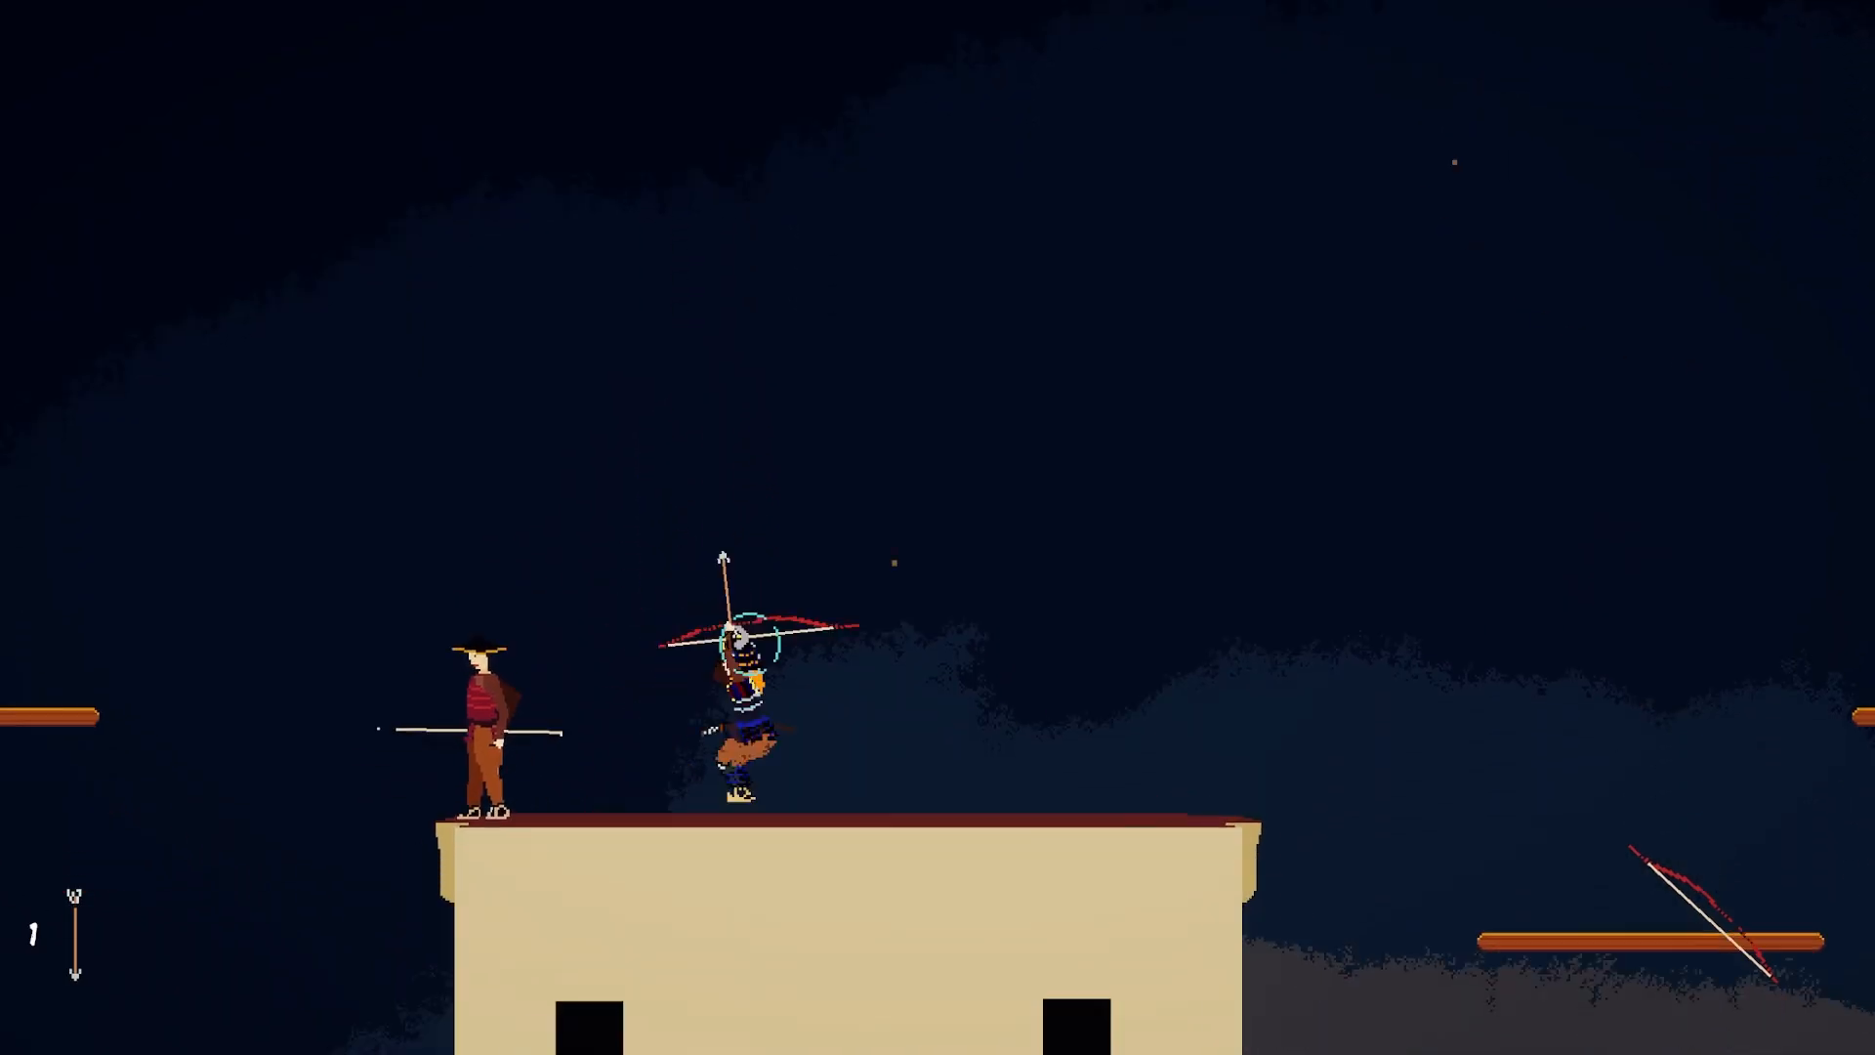
pyautogui.click(904, 623)
pyautogui.press('d')
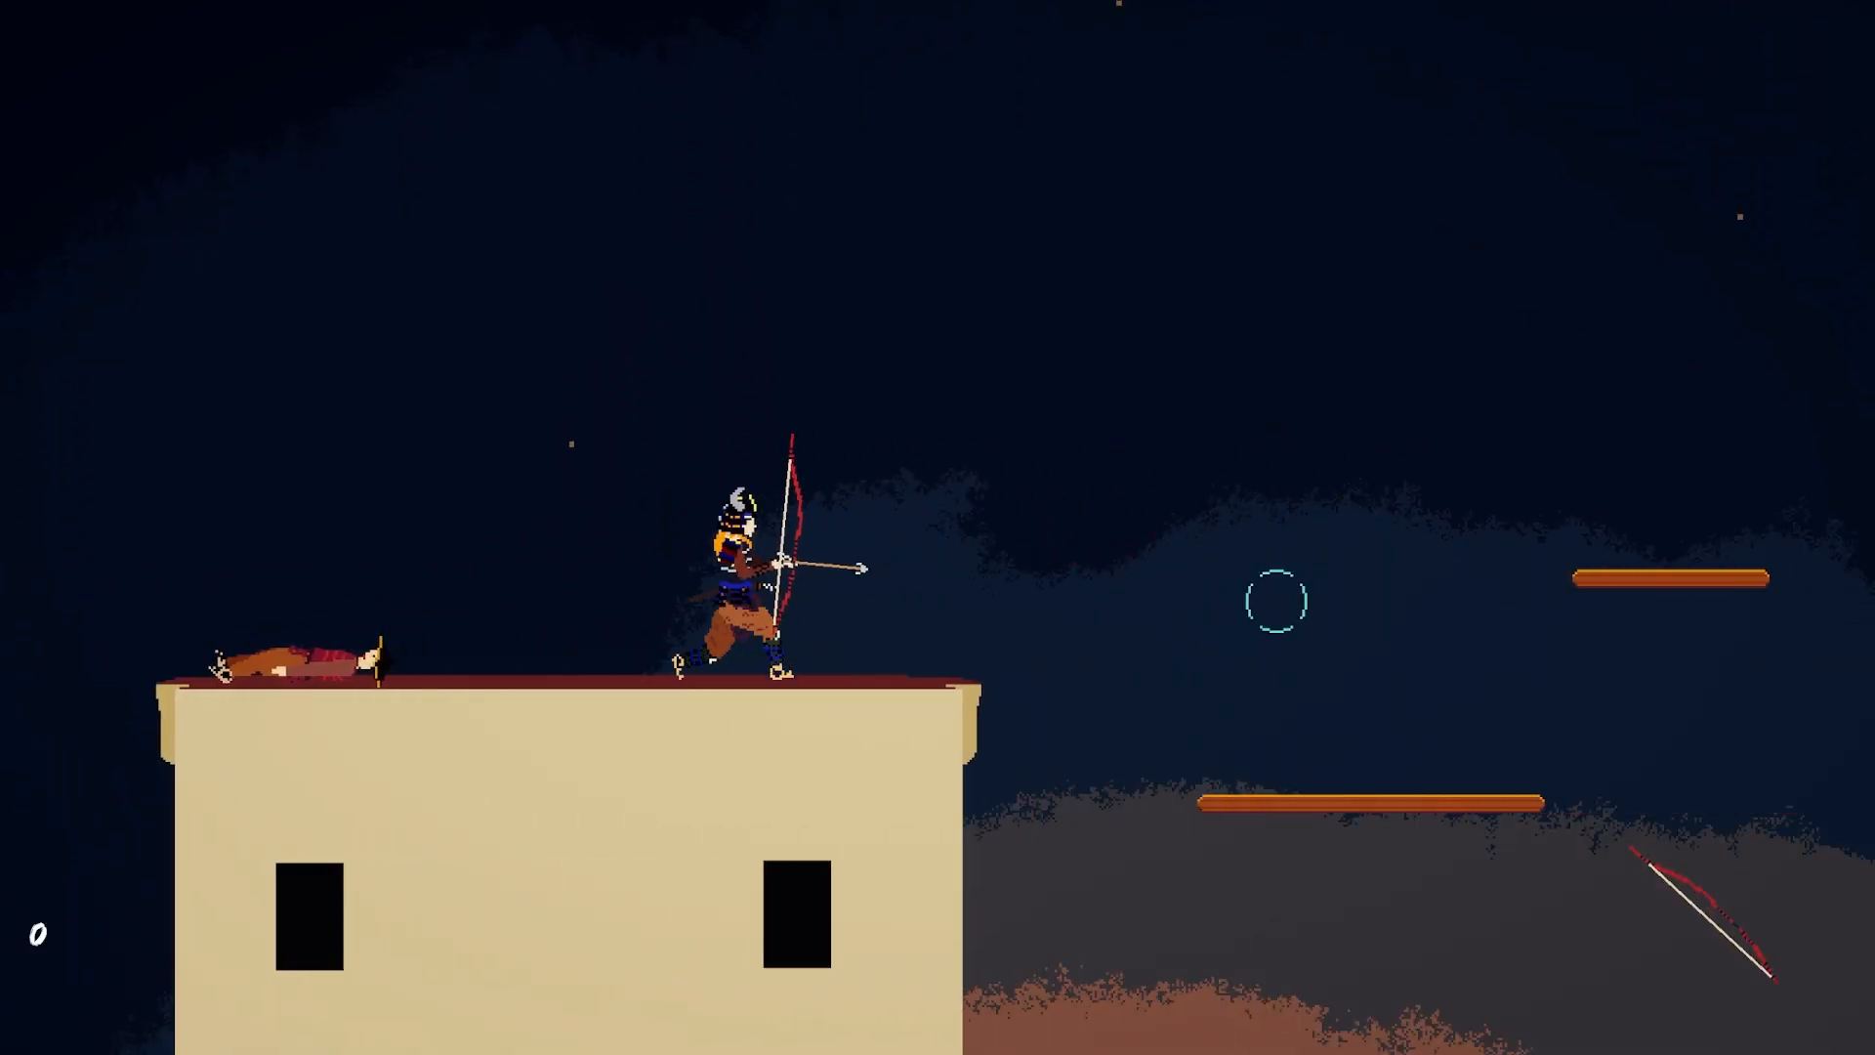
# Step: Leave the second rooftop with the sword equipped and cross the floating planks towards the red-roofed archer tower
pyautogui.press('space')
pyautogui.press('d')
pyautogui.press('space')
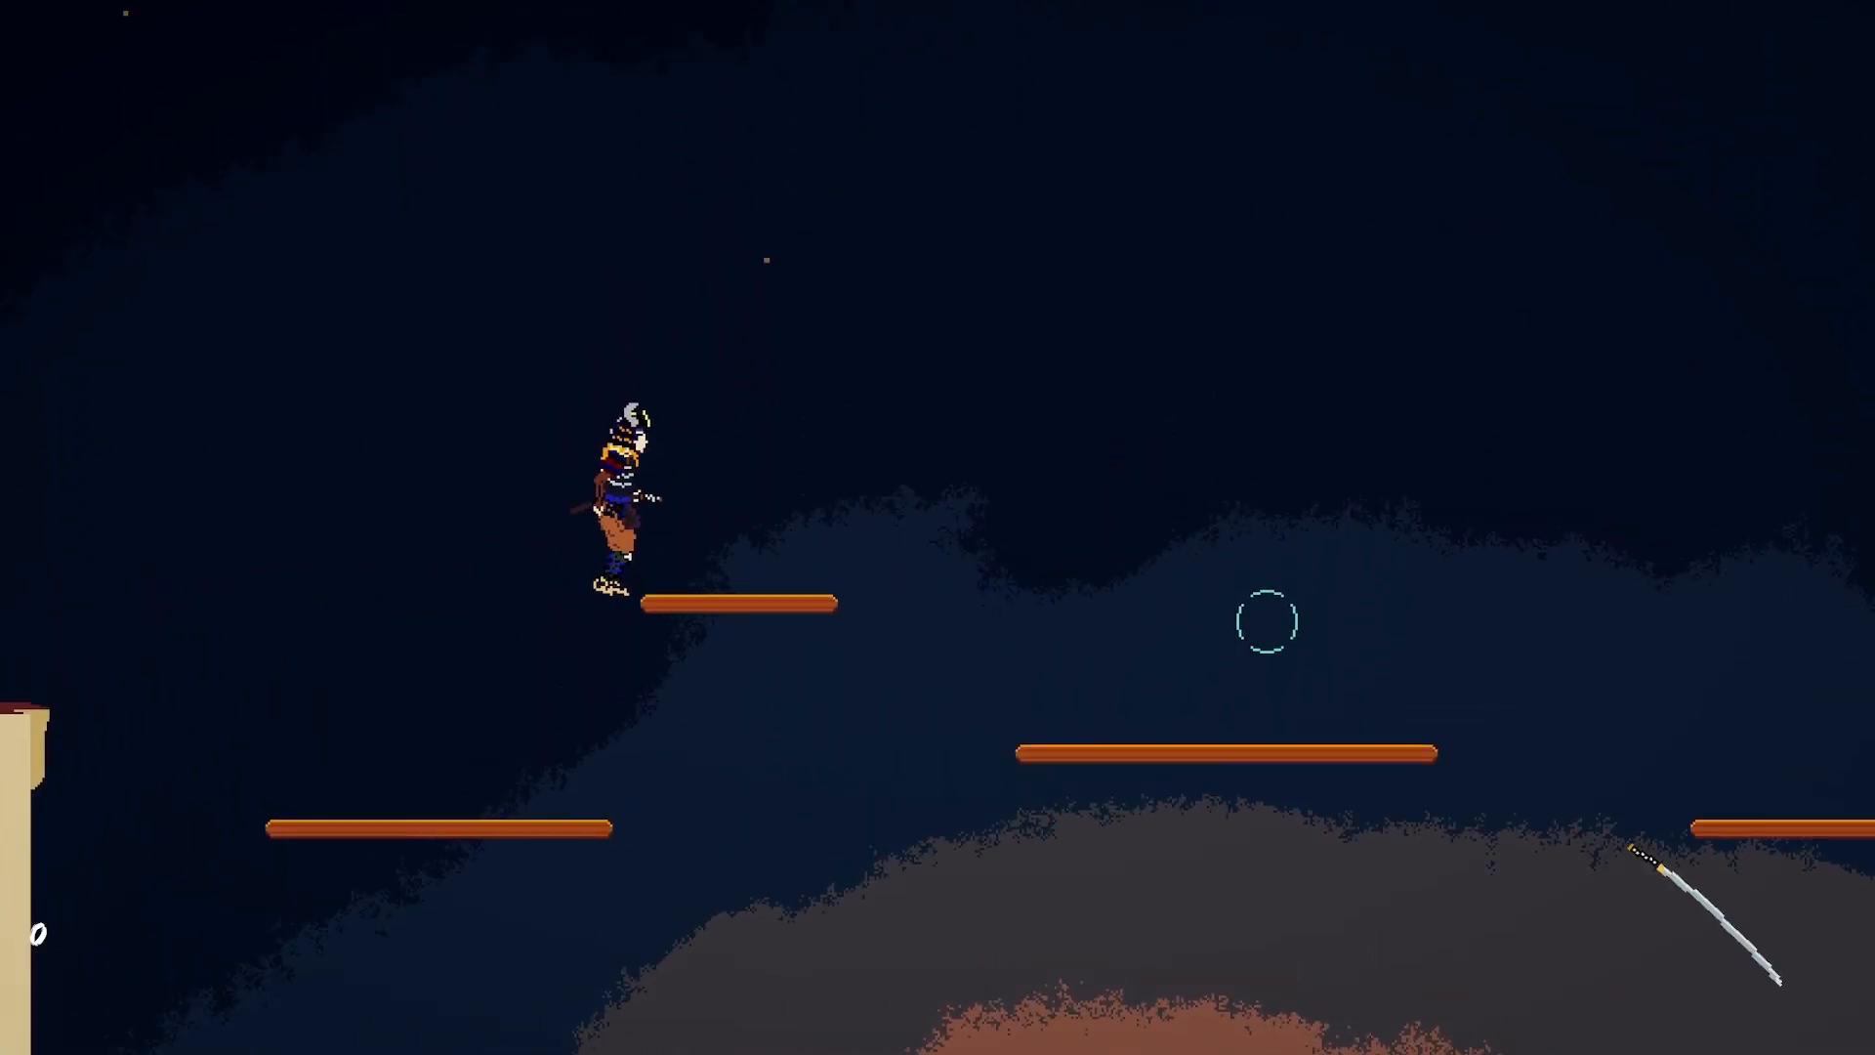
pyautogui.press('d')
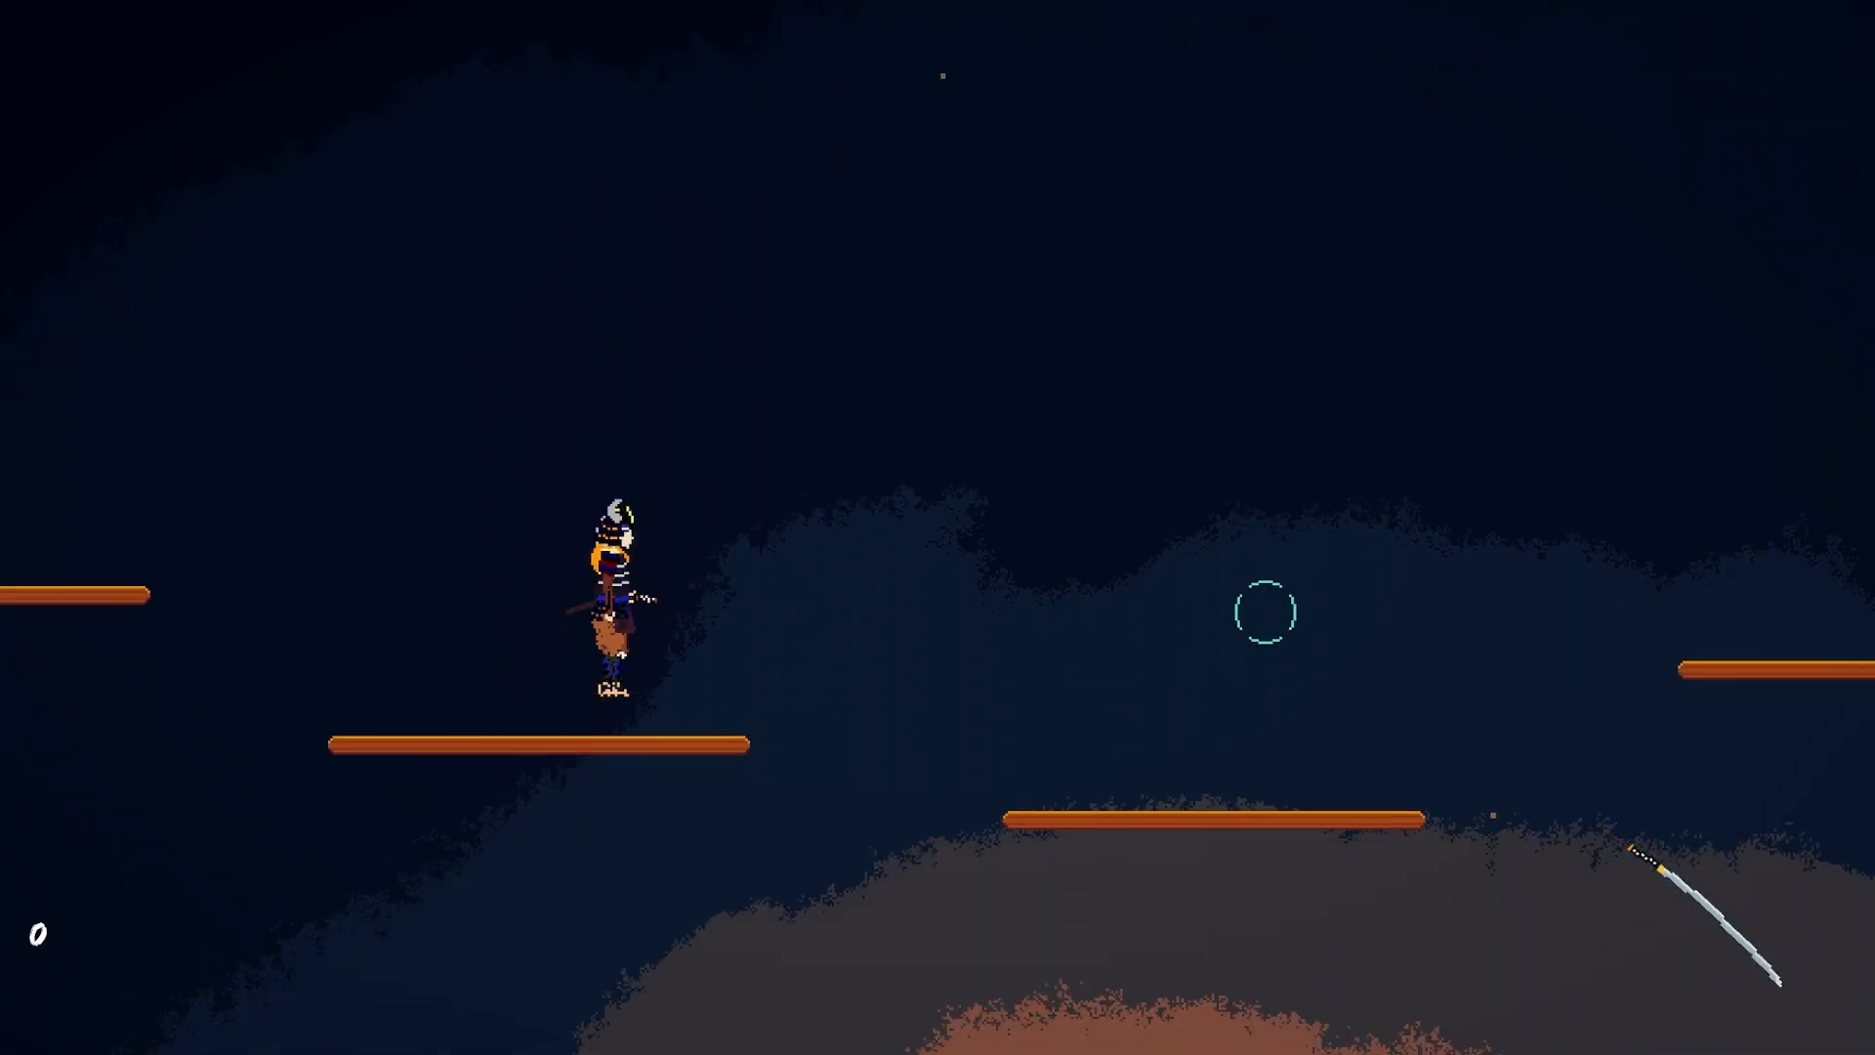
pyautogui.press('space')
pyautogui.press('d')
pyautogui.press('space')
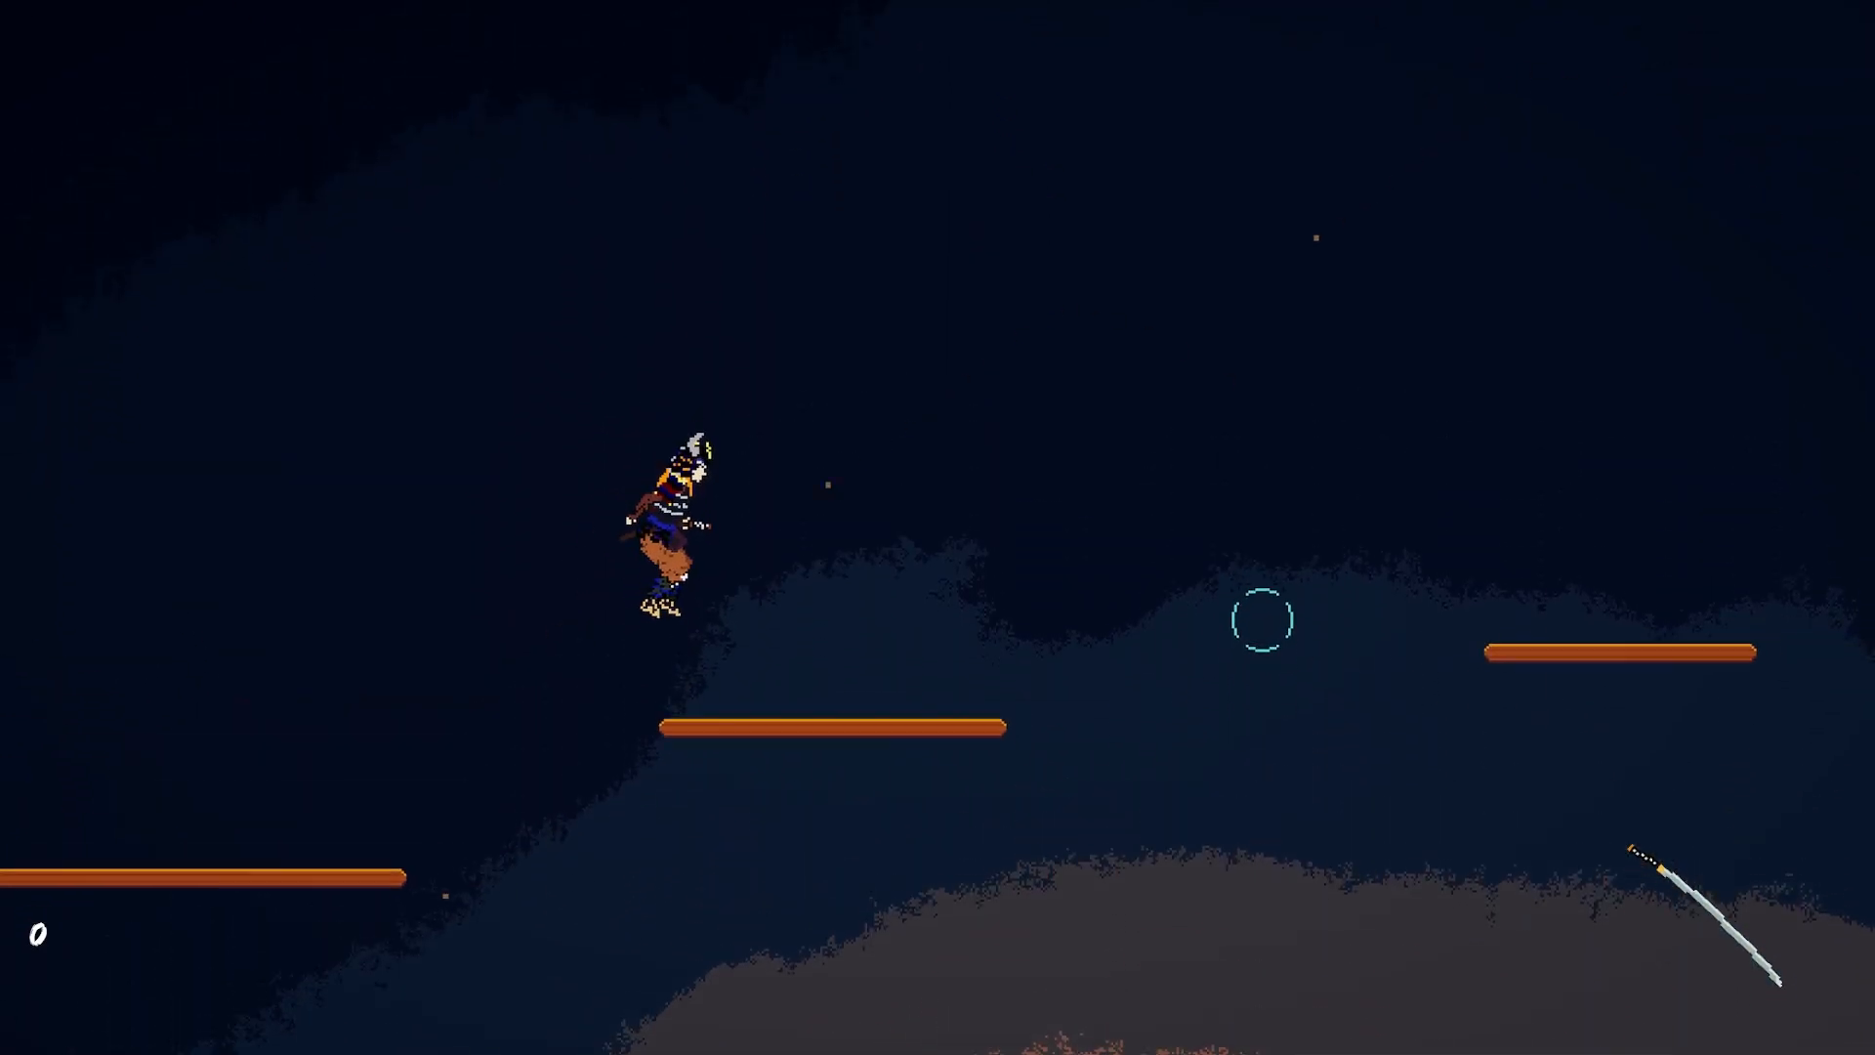
pyautogui.press('d')
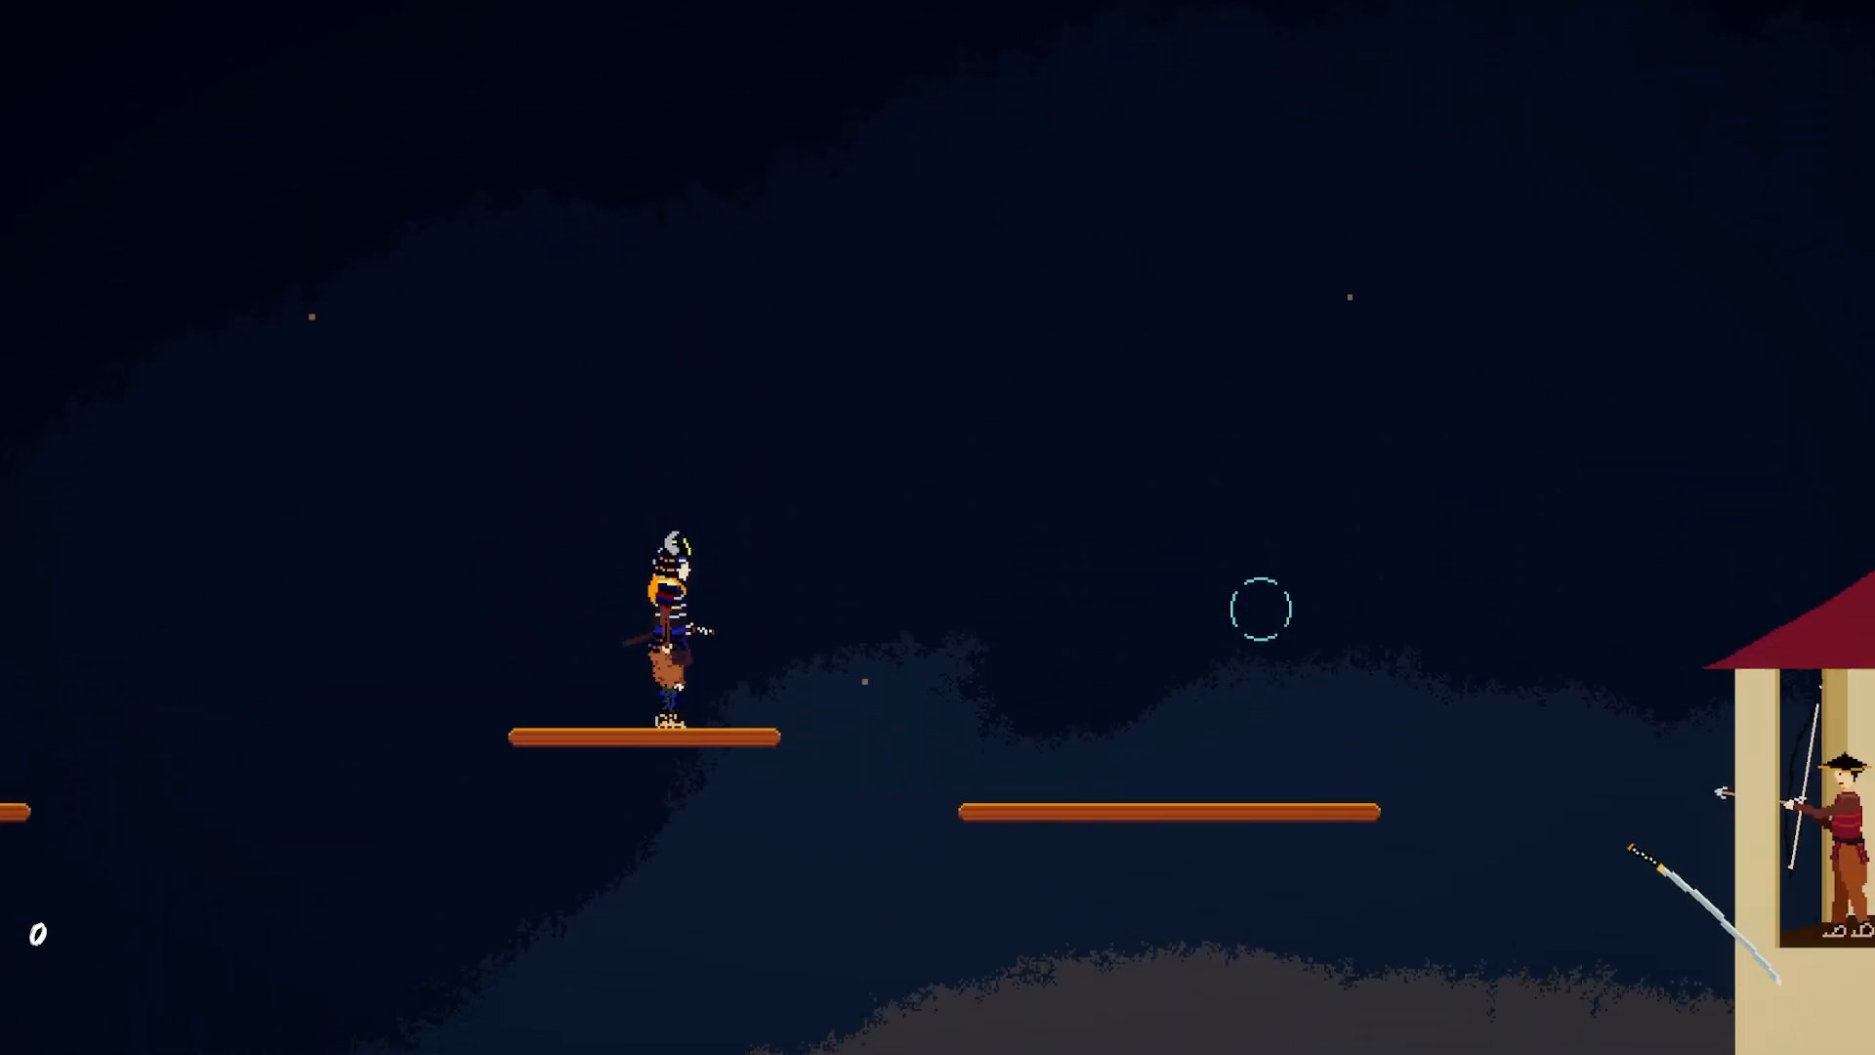
# Step: Jump past the last plank into the red-roofed tower and strike the archer beside the fire bowl with the sword
pyautogui.press('space')
pyautogui.press('d')
pyautogui.press('space')
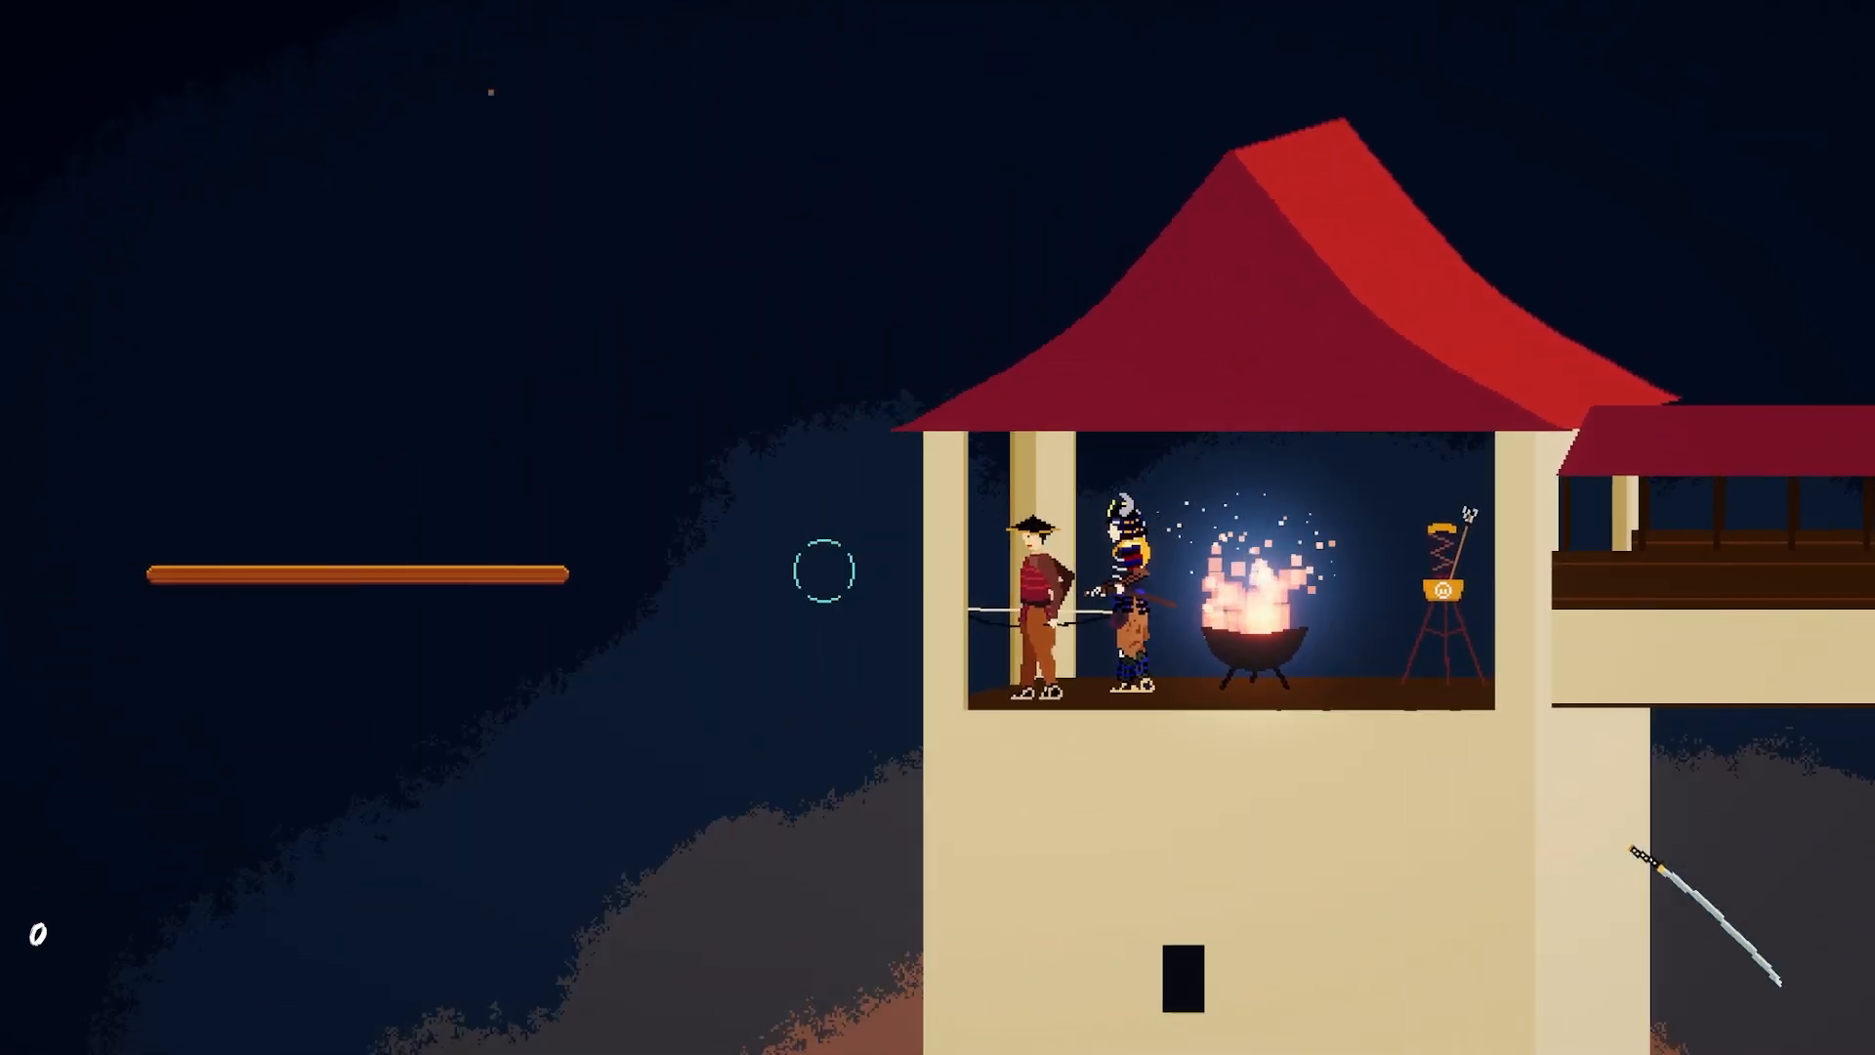
pyautogui.press('a')
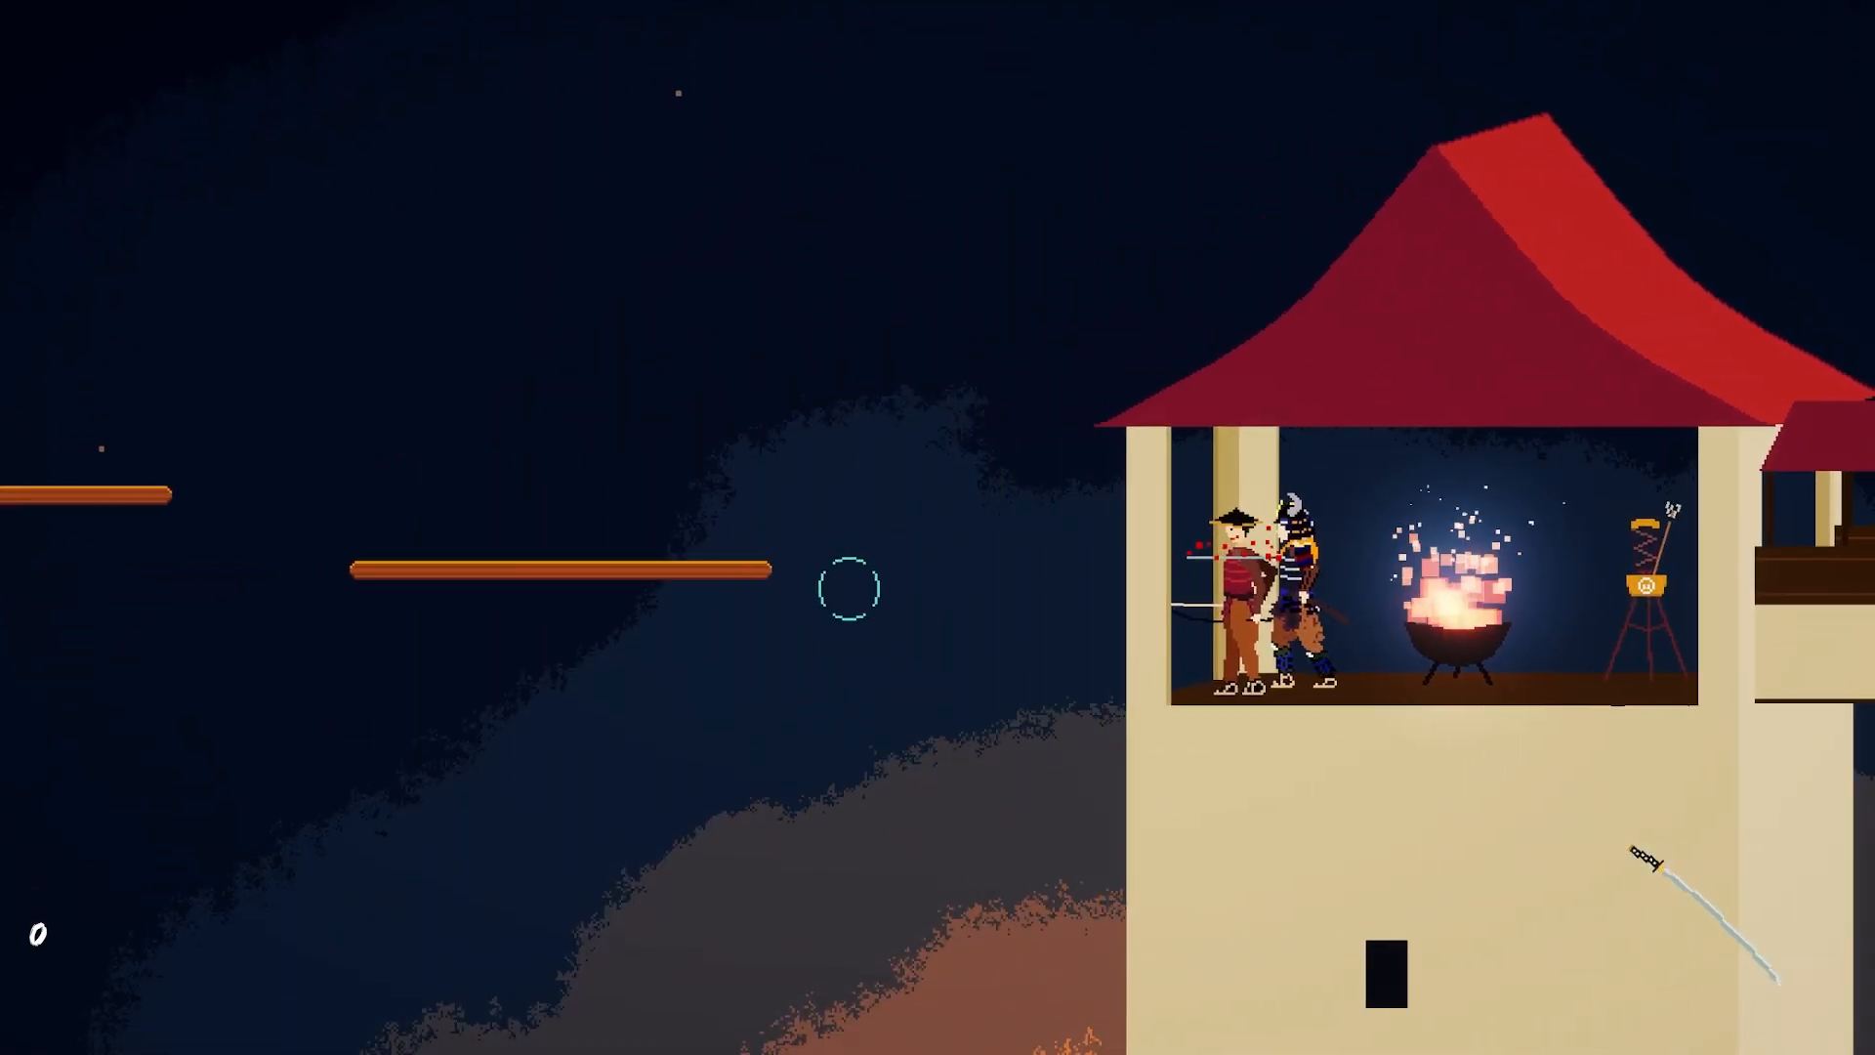
# Step: Cut down the archer beside the fire bowl with the sword and run out onto the walkway towards the next tower
pyautogui.click(848, 589)
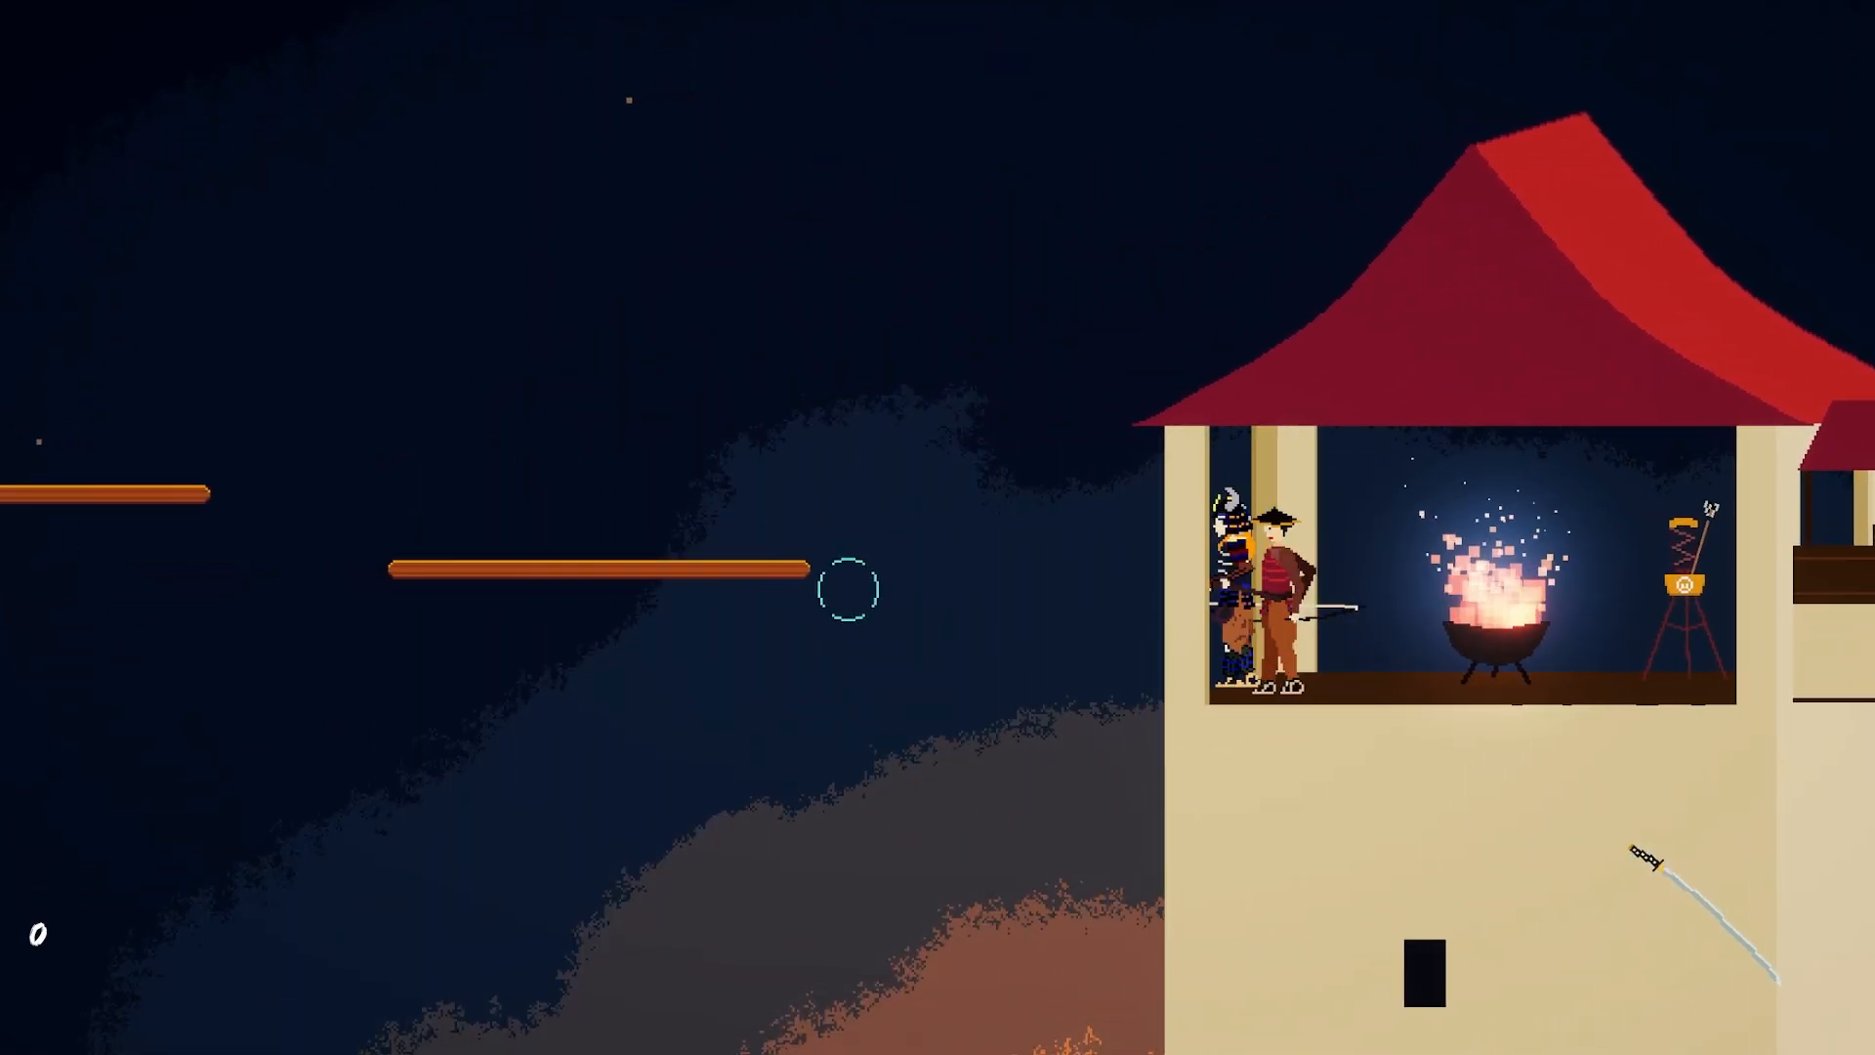
pyautogui.press('d')
pyautogui.press('a')
pyautogui.click(745, 599)
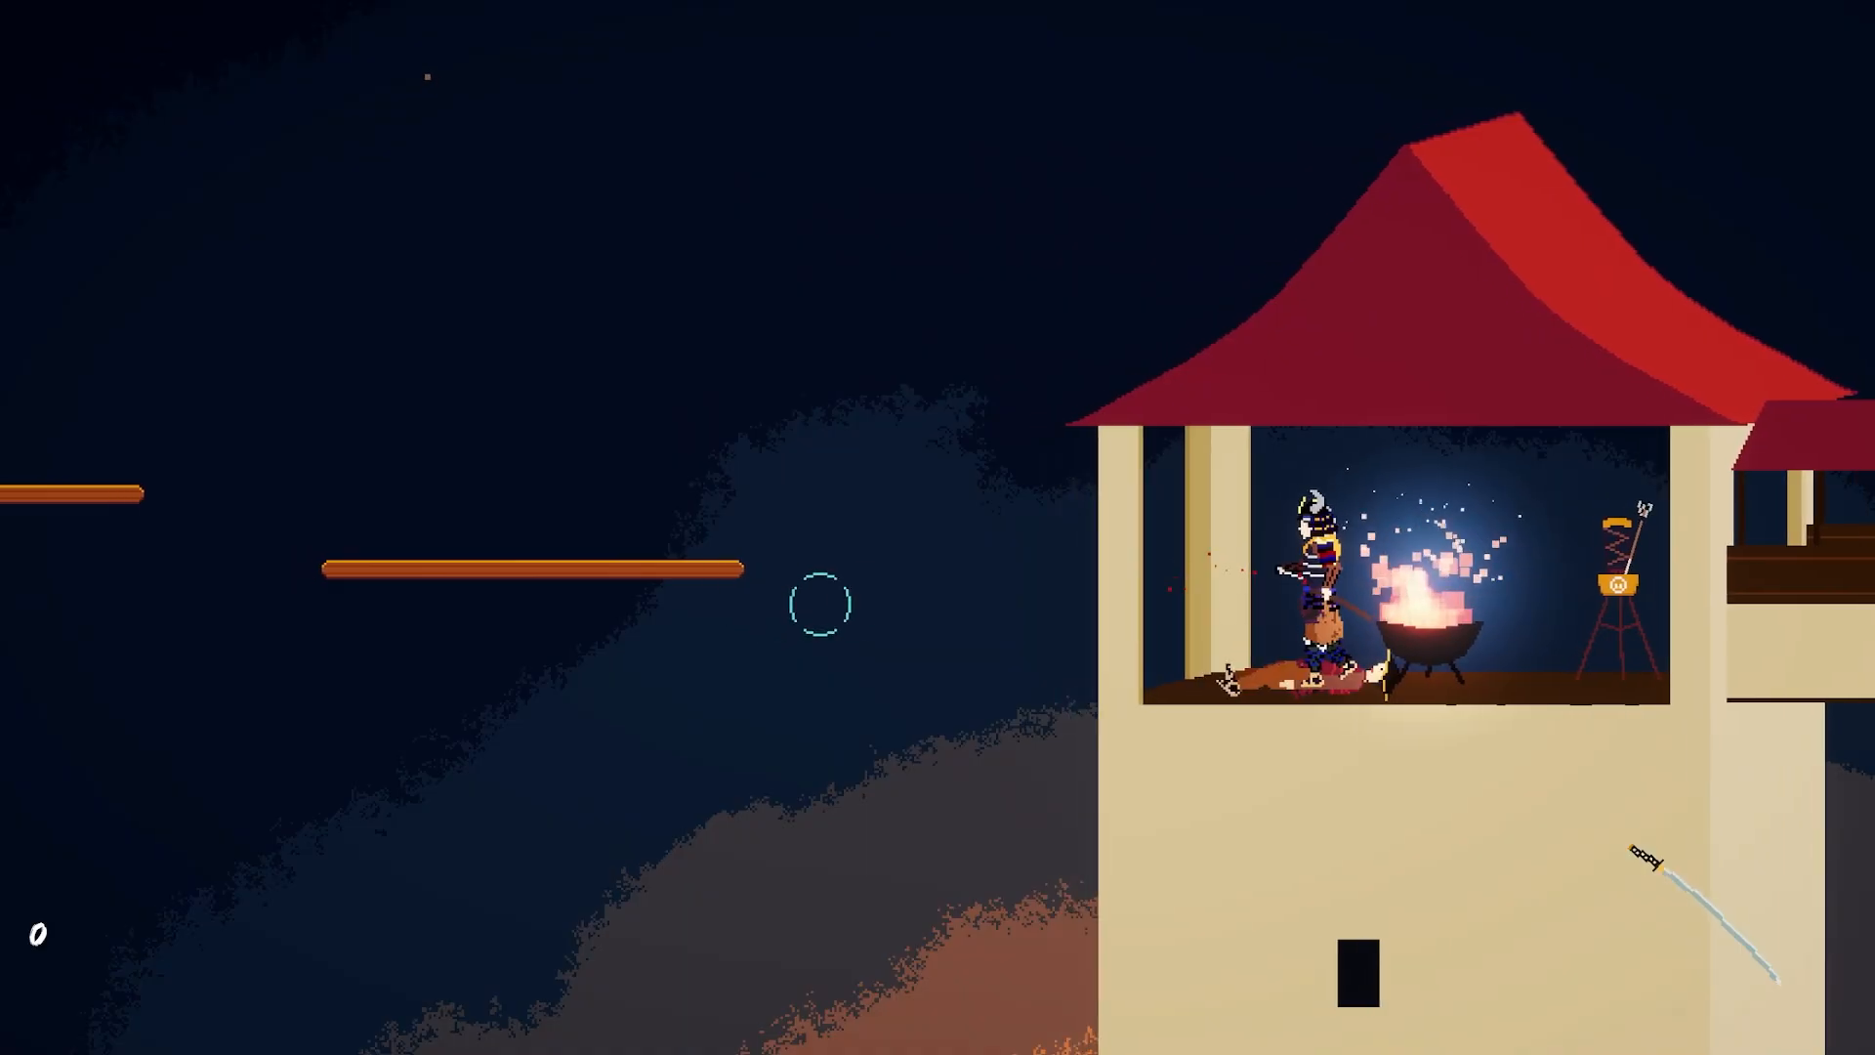
pyautogui.press('d')
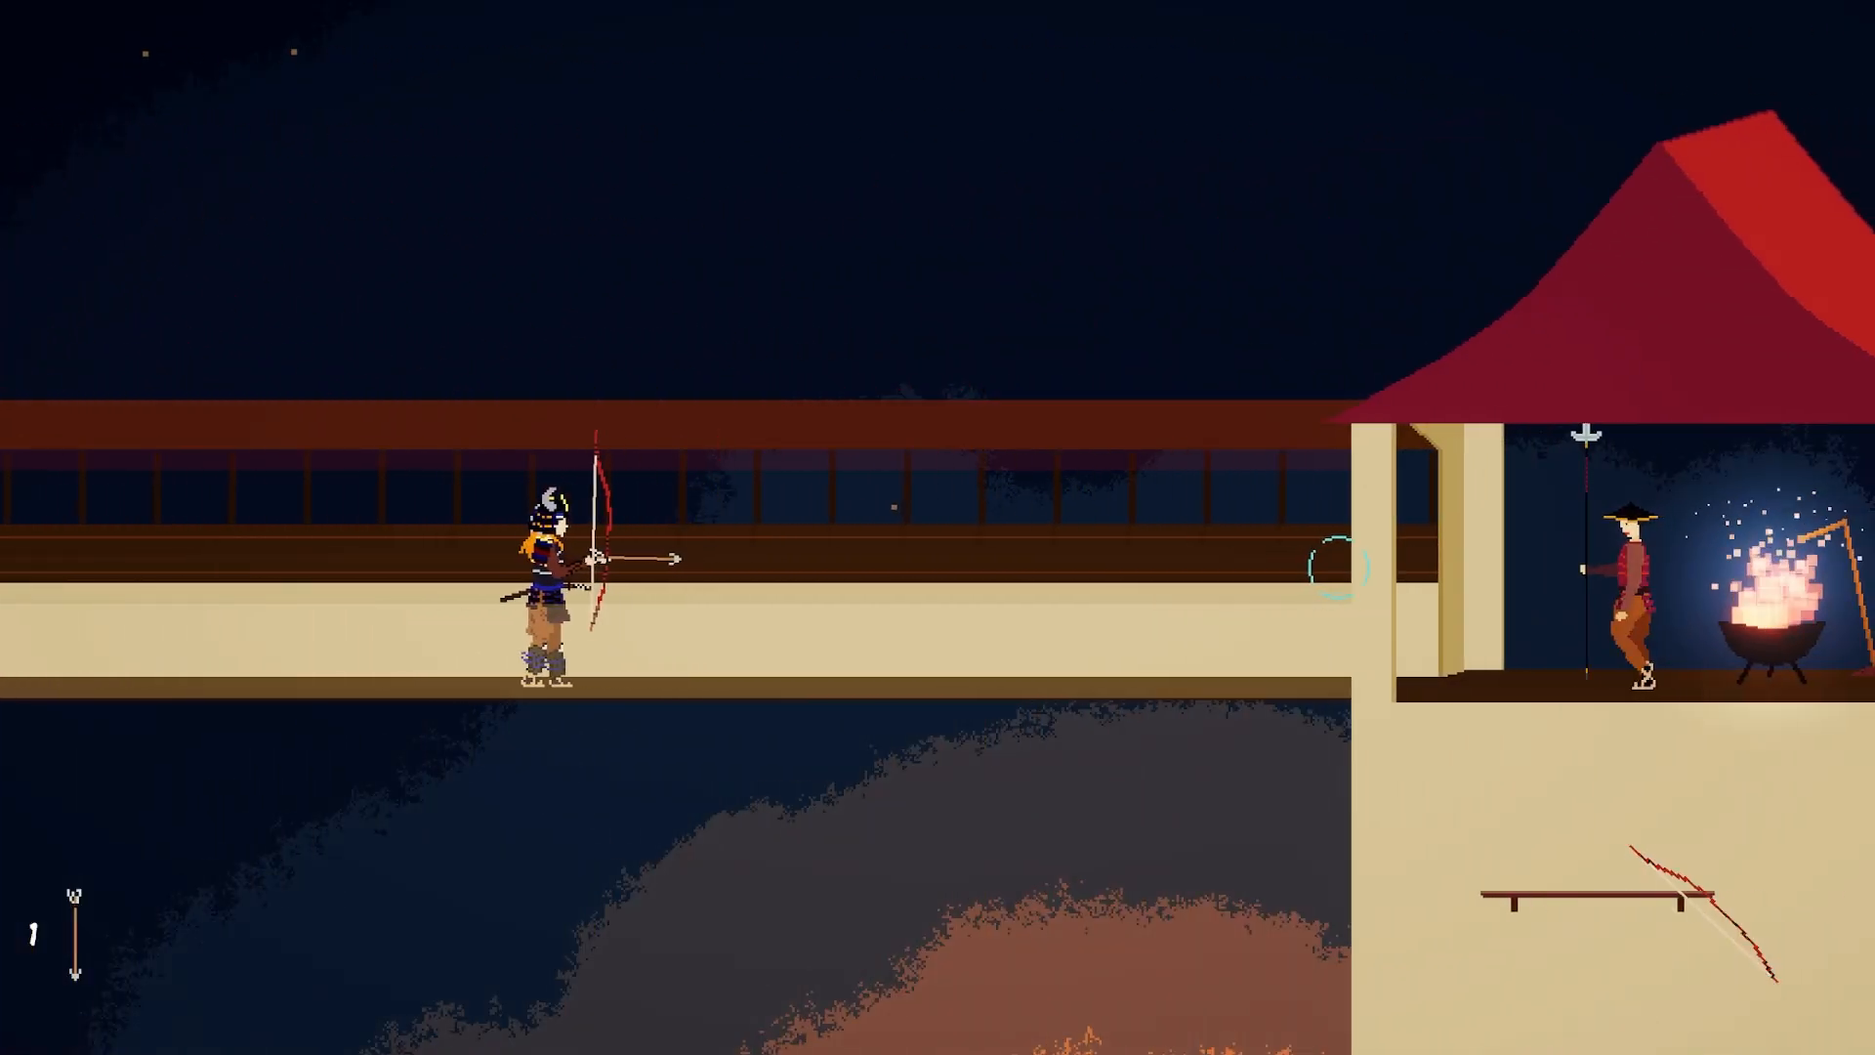
# Step: Equip the sword again and cut down the spearman beside the fire bowl in the tower at the walkway's end
pyautogui.press('1')
pyautogui.press('d')
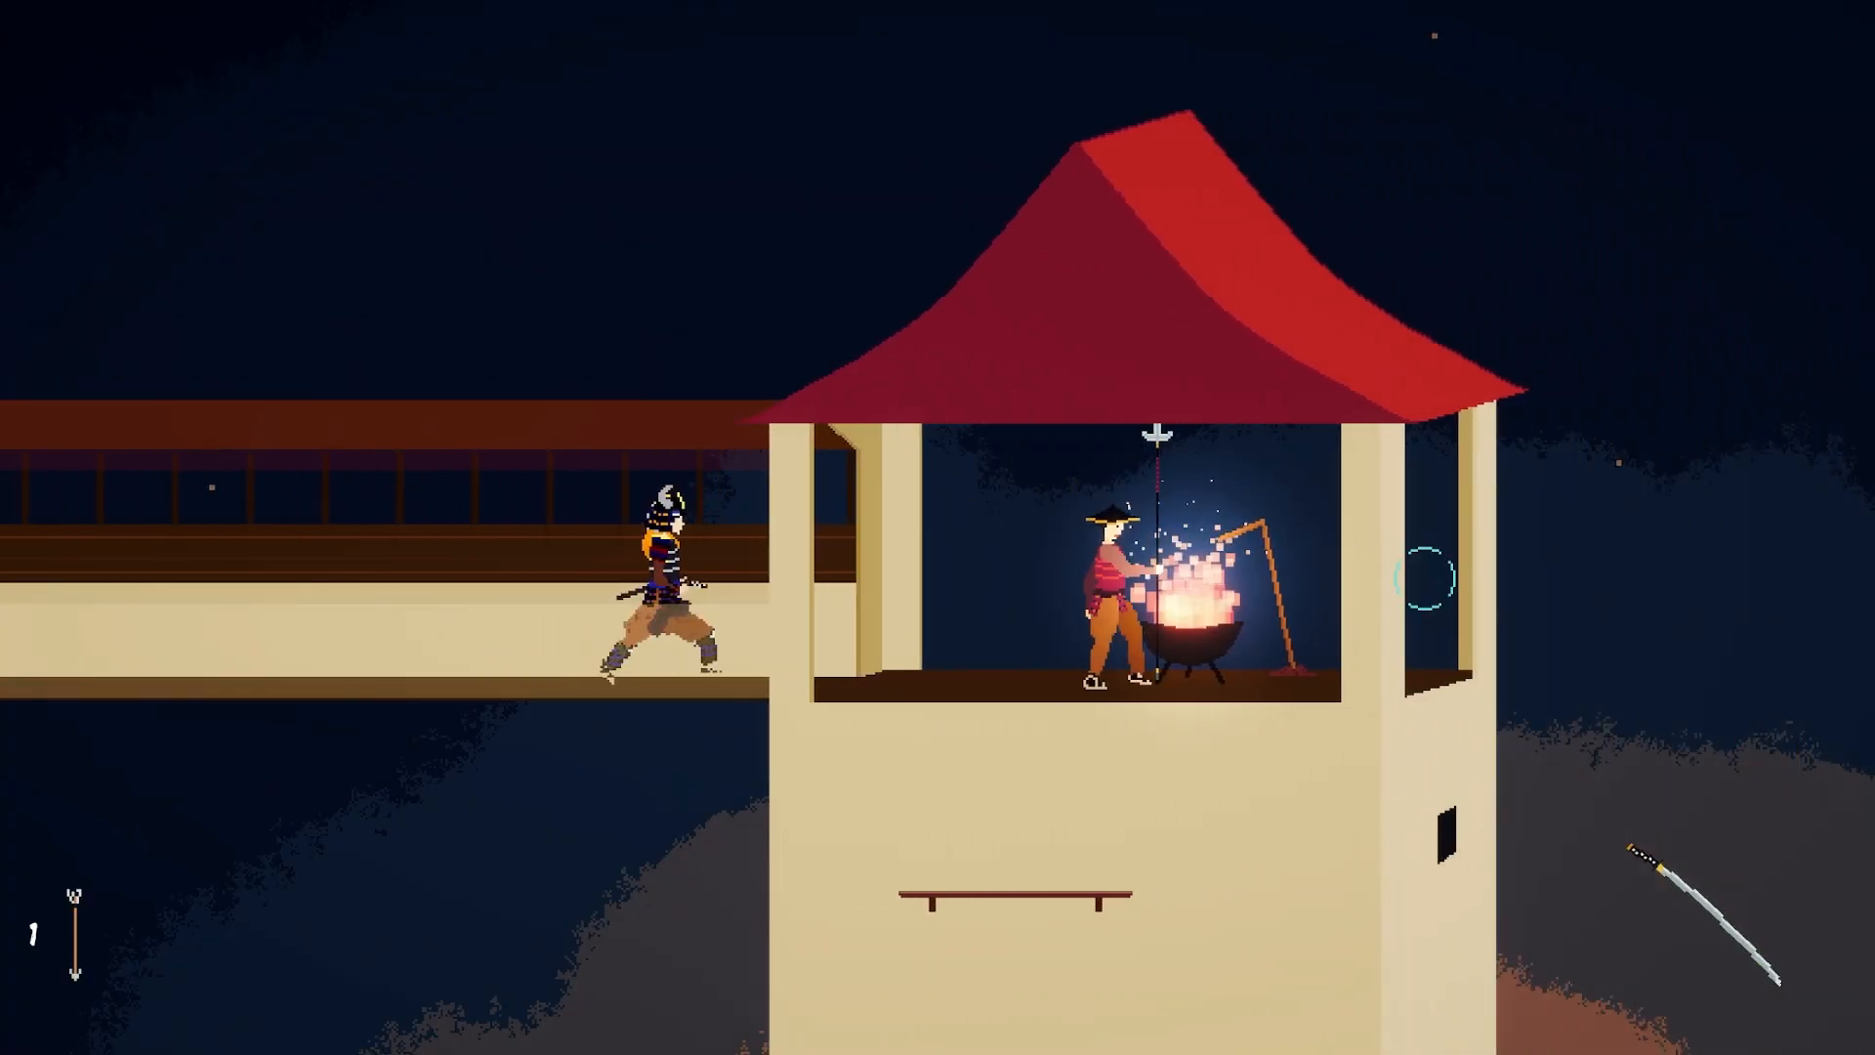
pyautogui.click(1434, 578)
pyautogui.click(1435, 578)
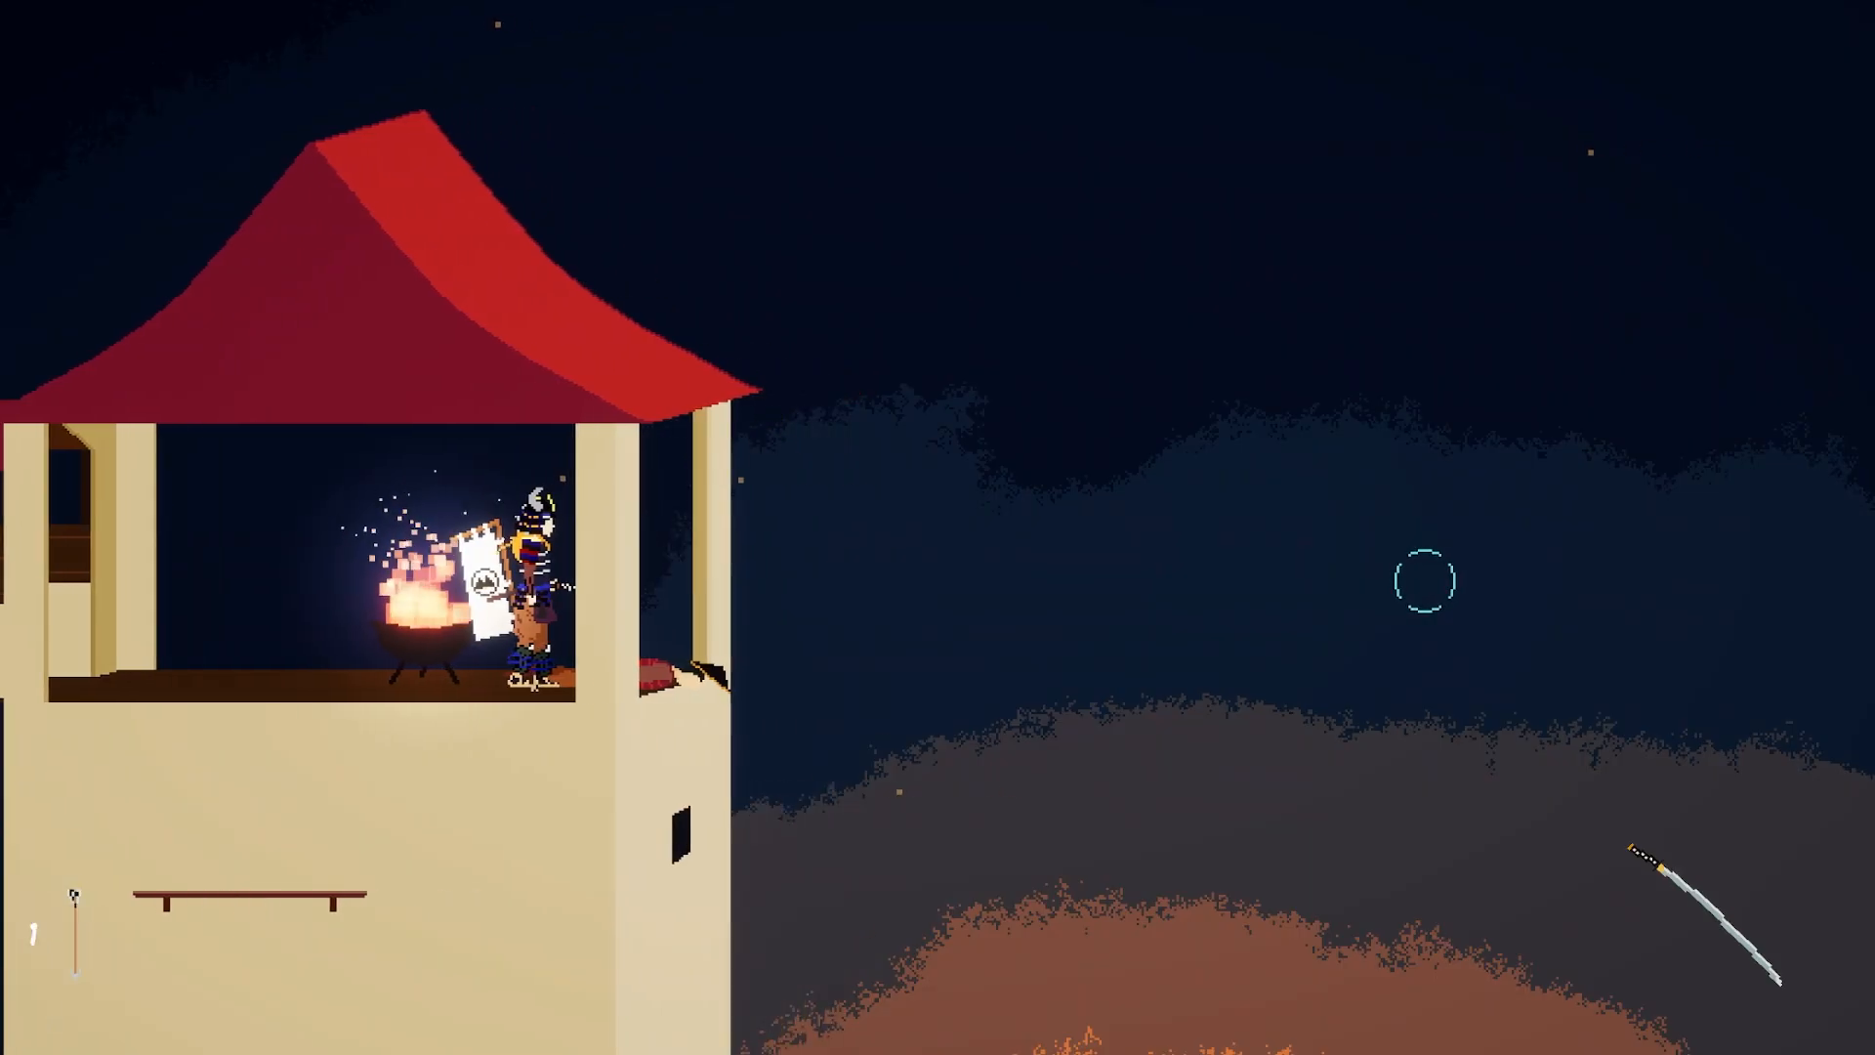
# Step: Switch to the bow and descend the ledges on the tower's wall to the ground path
pyautogui.press('q')
pyautogui.press('d')
pyautogui.press('a')
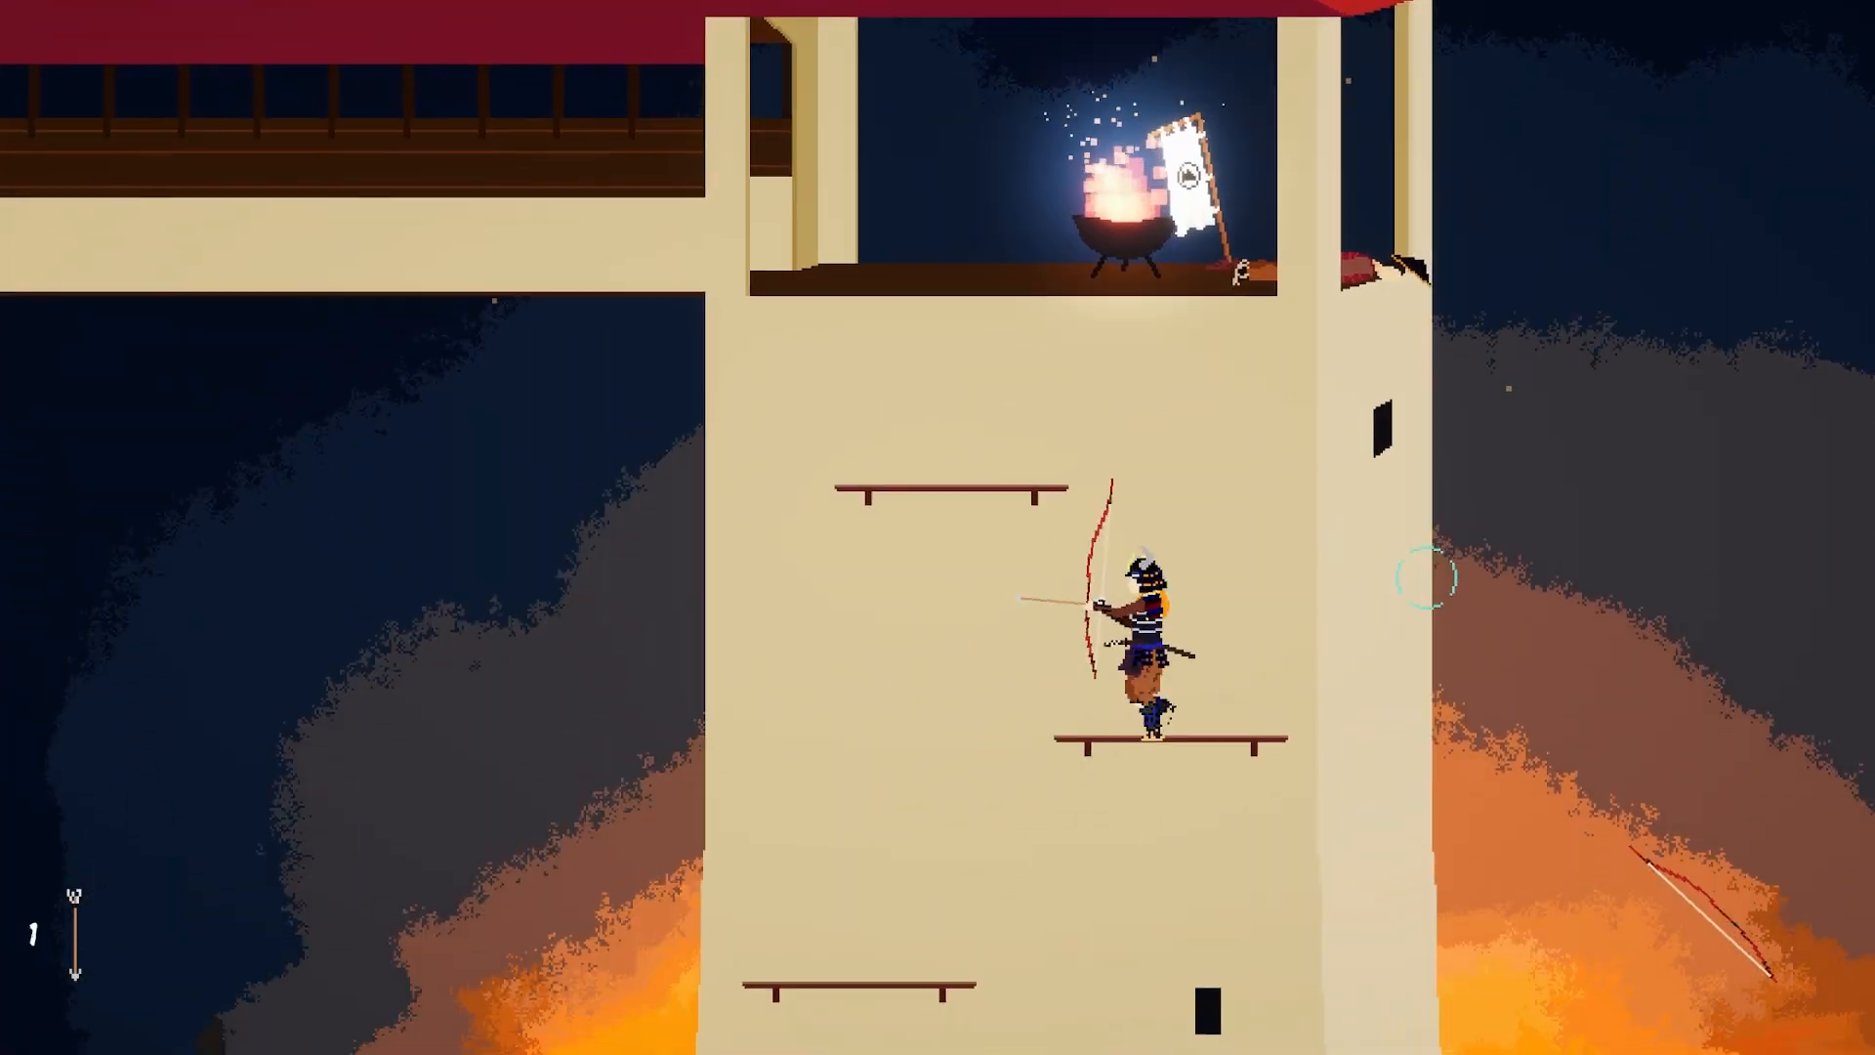
pyautogui.press('d')
pyautogui.press('a')
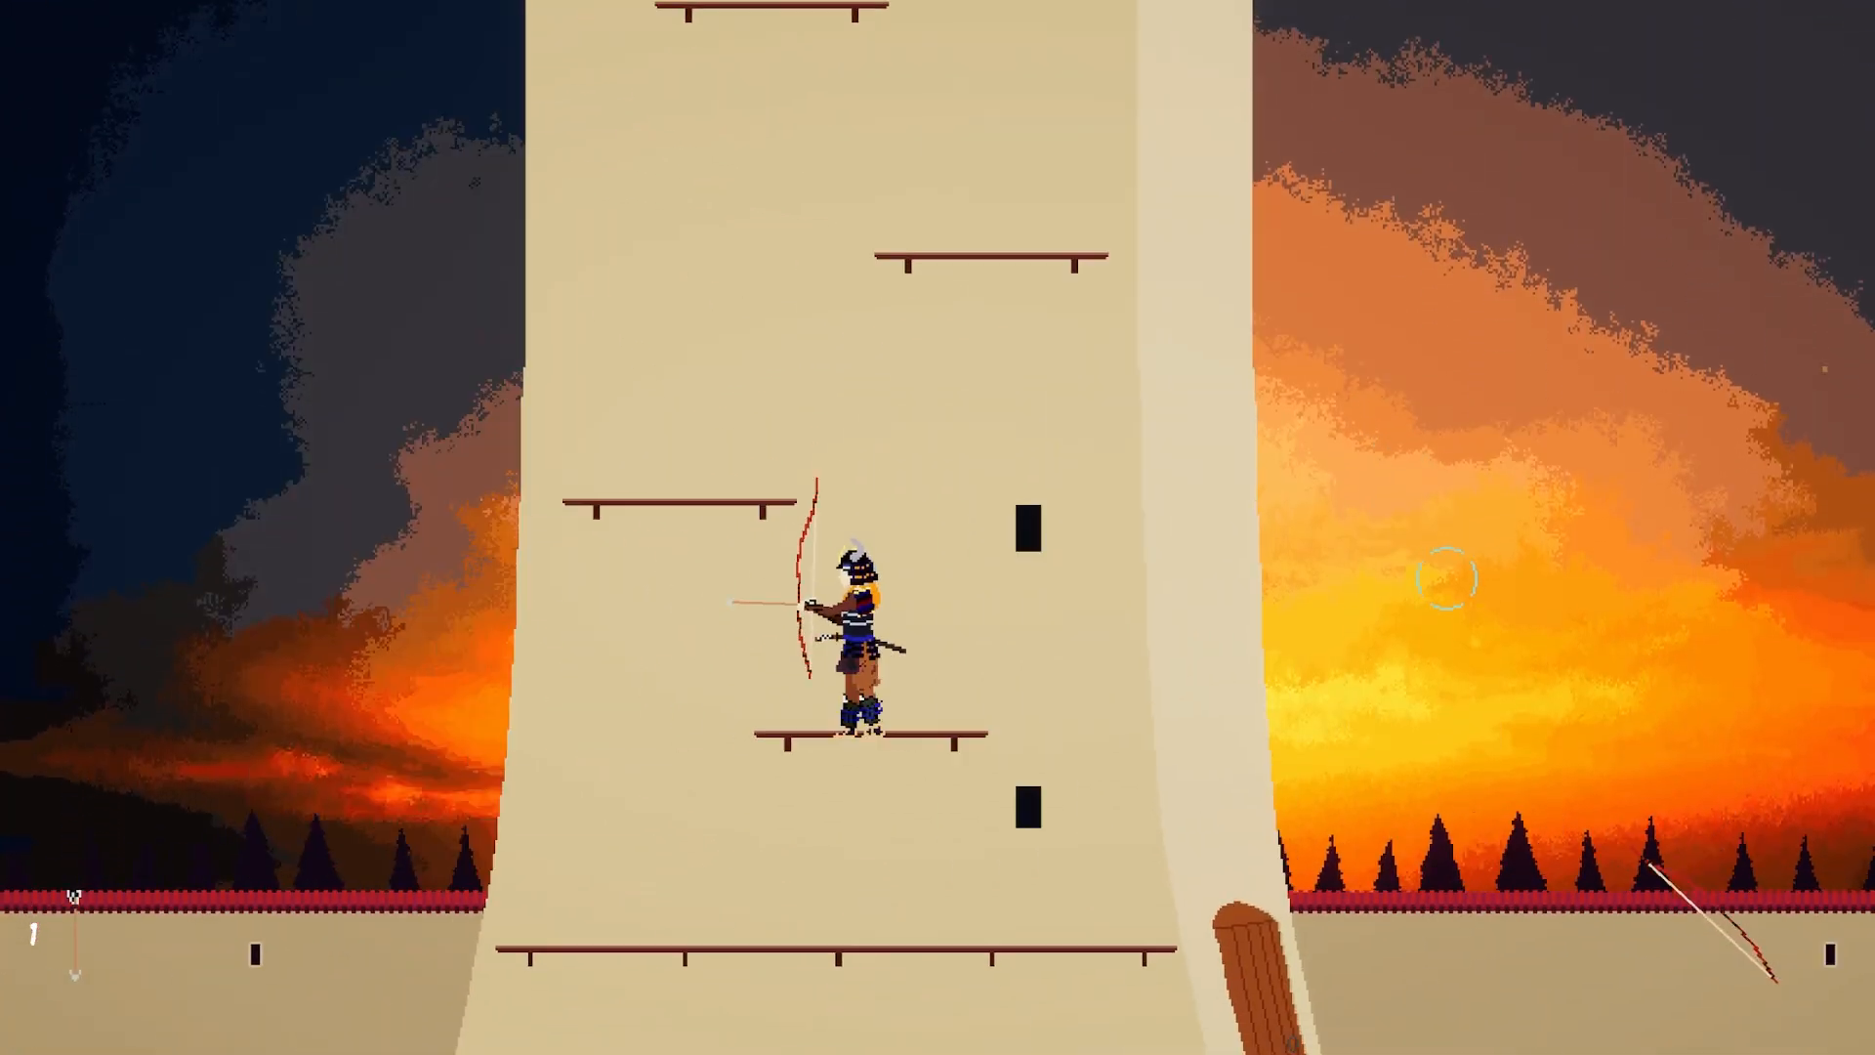
pyautogui.press('d')
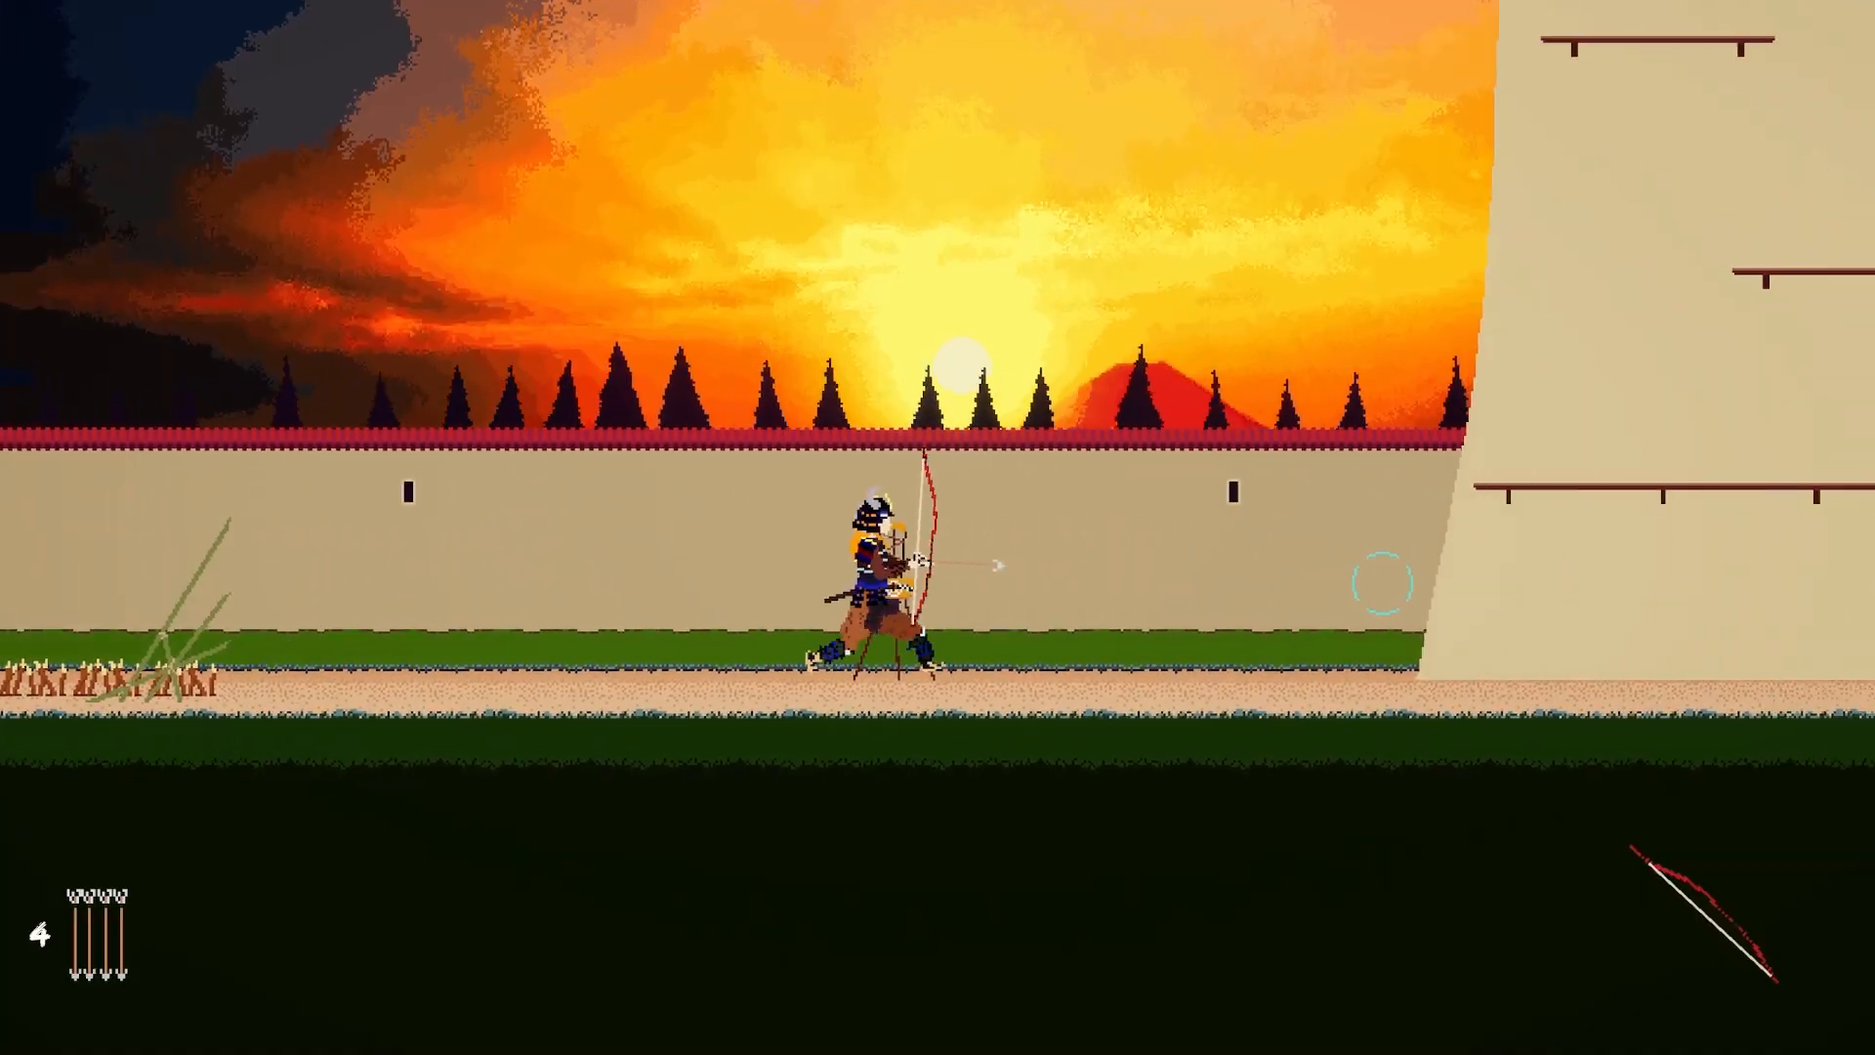
# Step: Run along the walled path with the bow, past the patrolling spearmen, to the foot of the next tower
pyautogui.press('q')
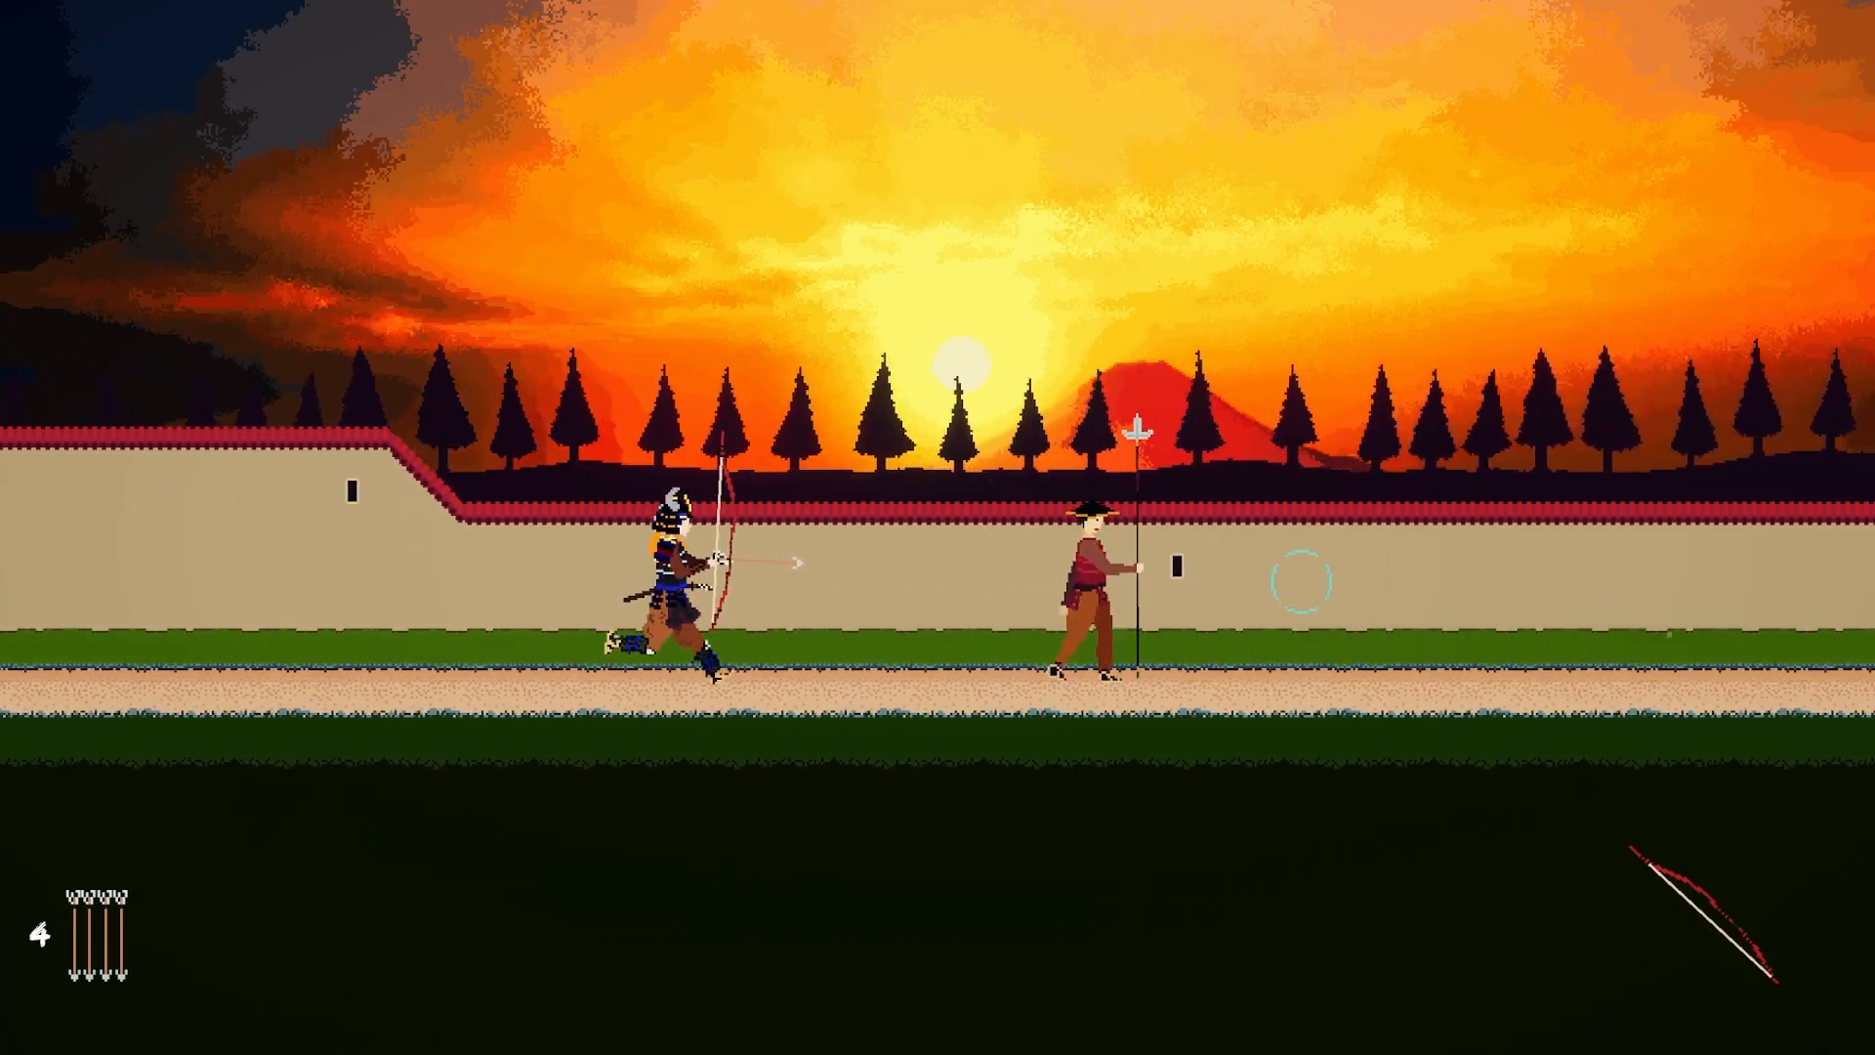
pyautogui.press('d')
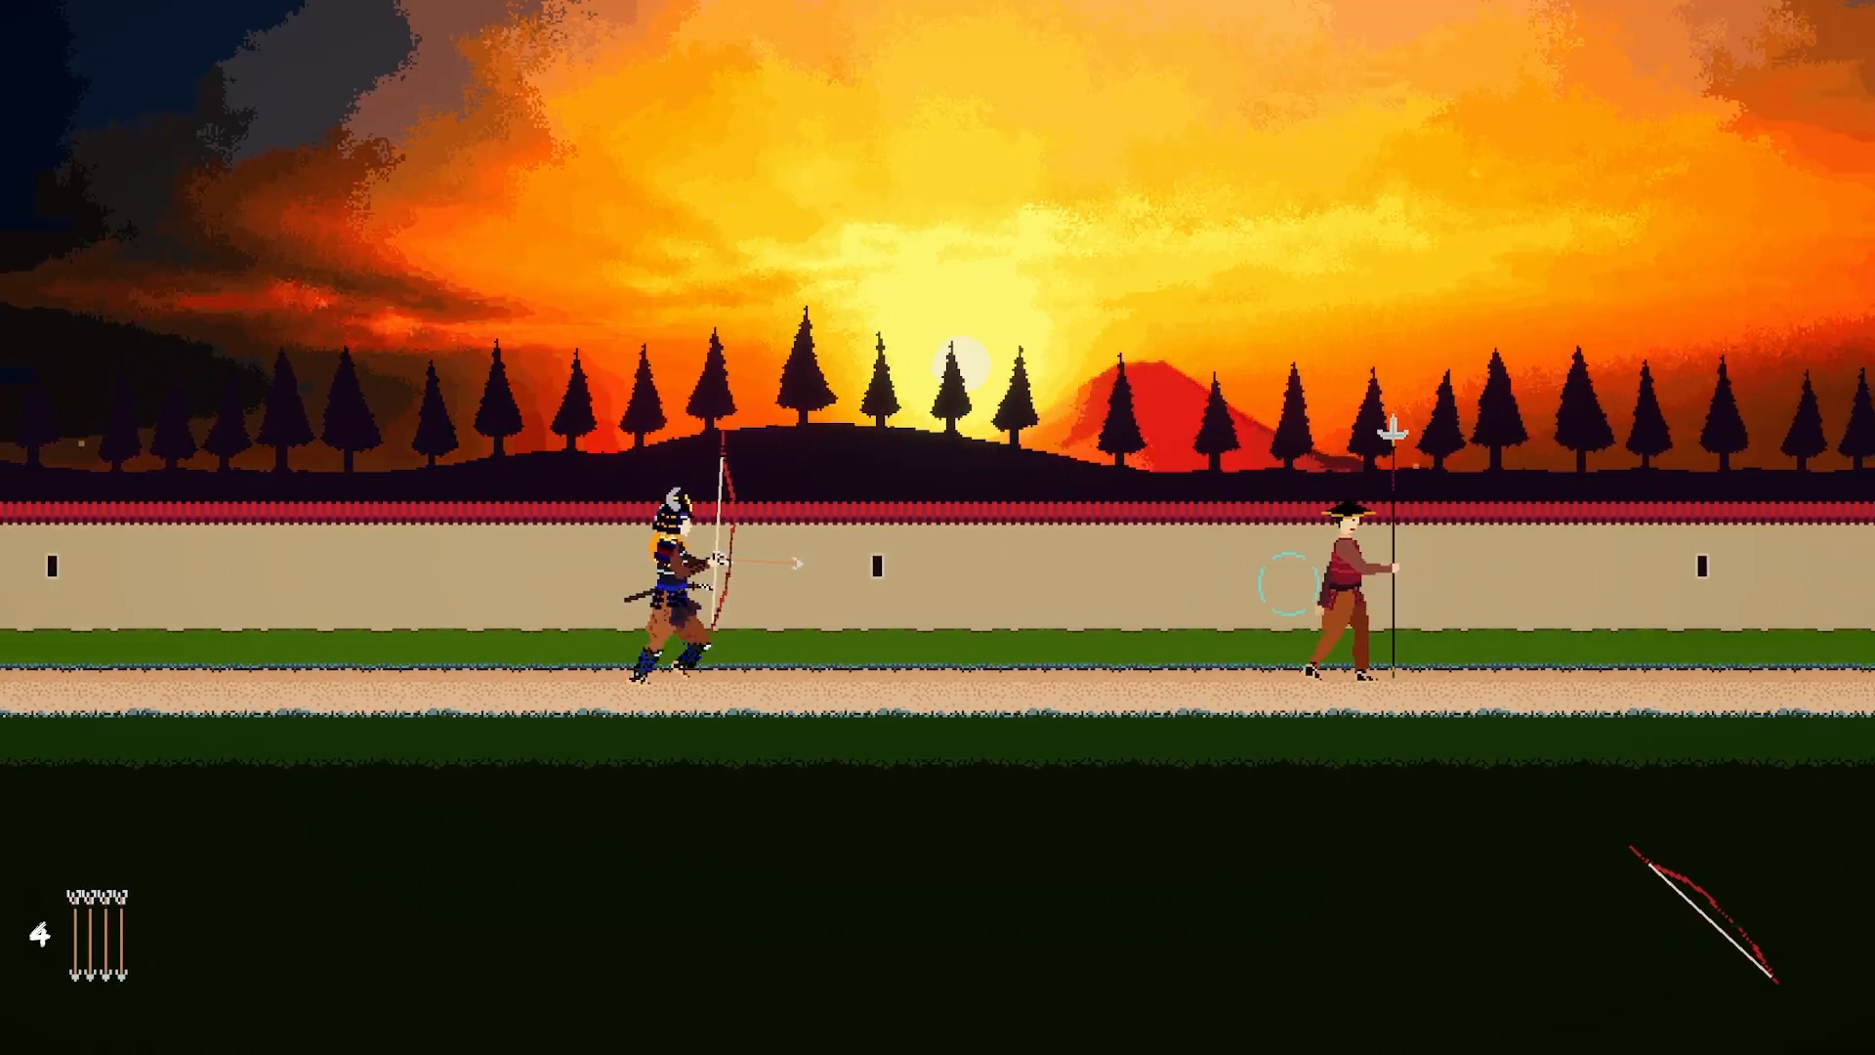
pyautogui.press('space')
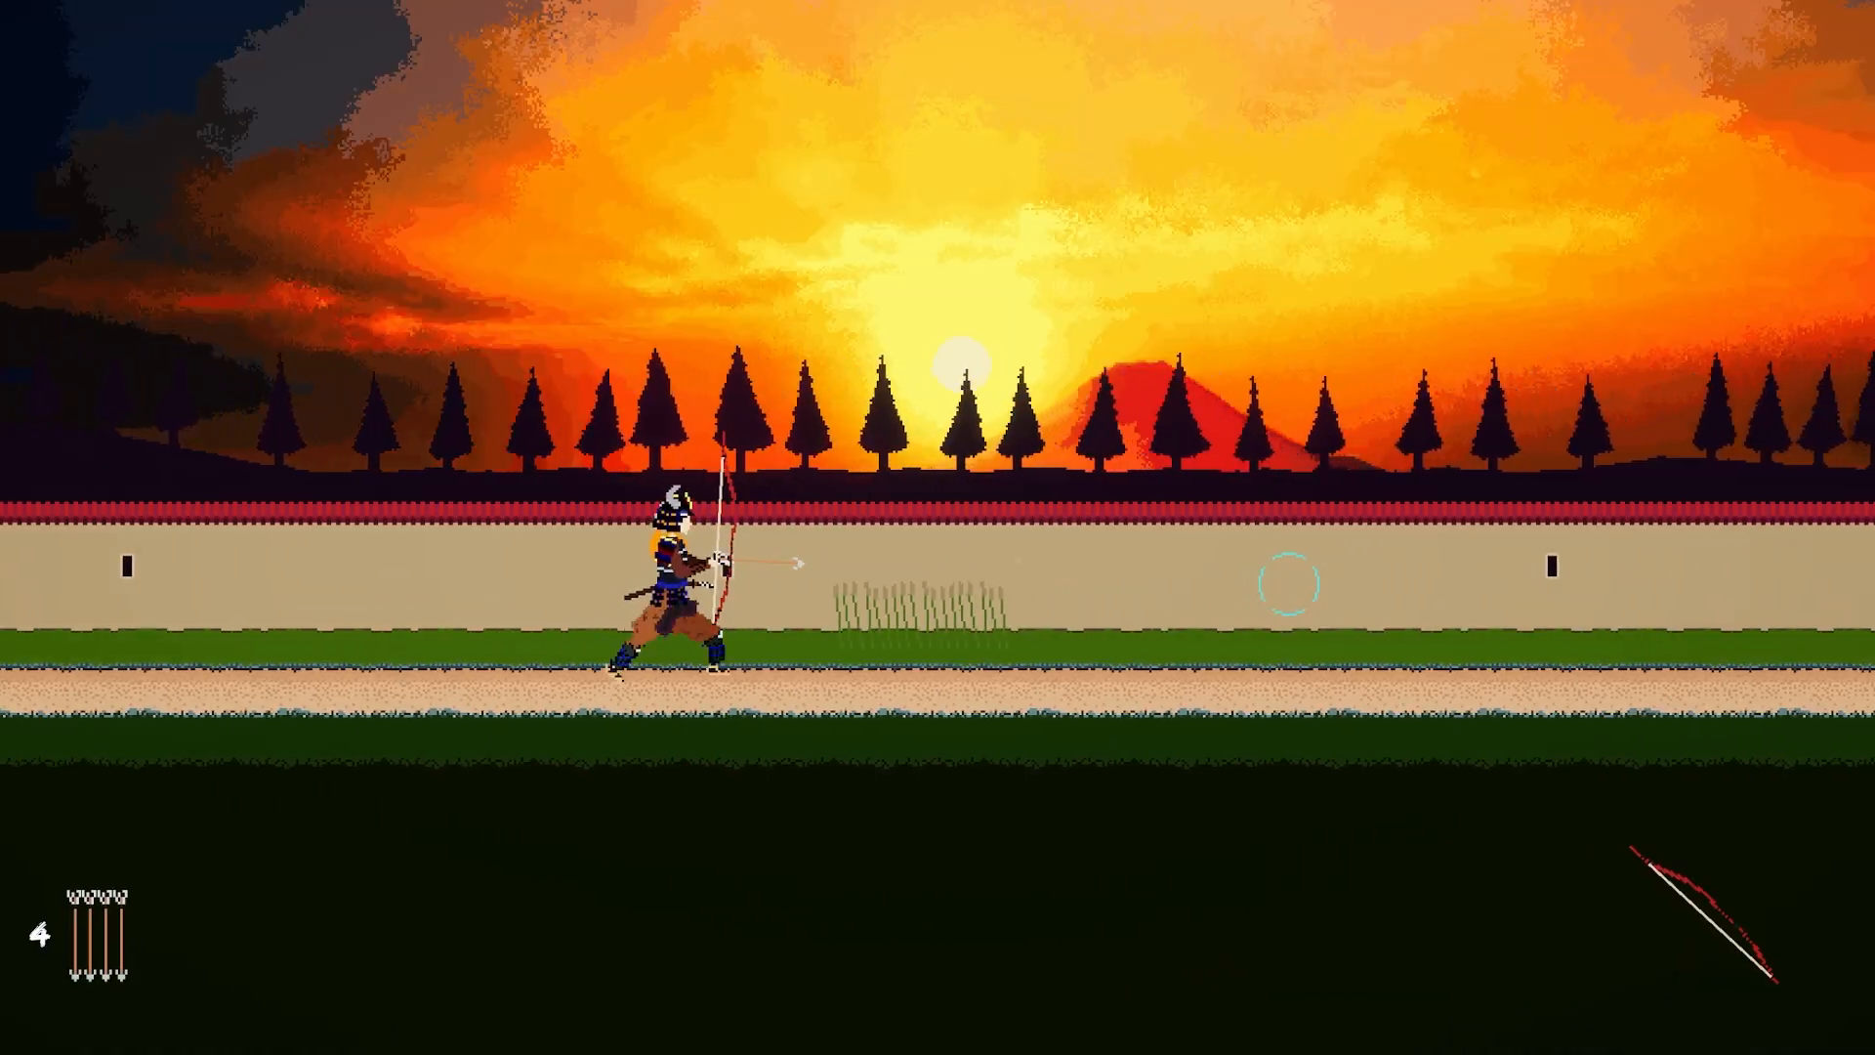
pyautogui.press('space')
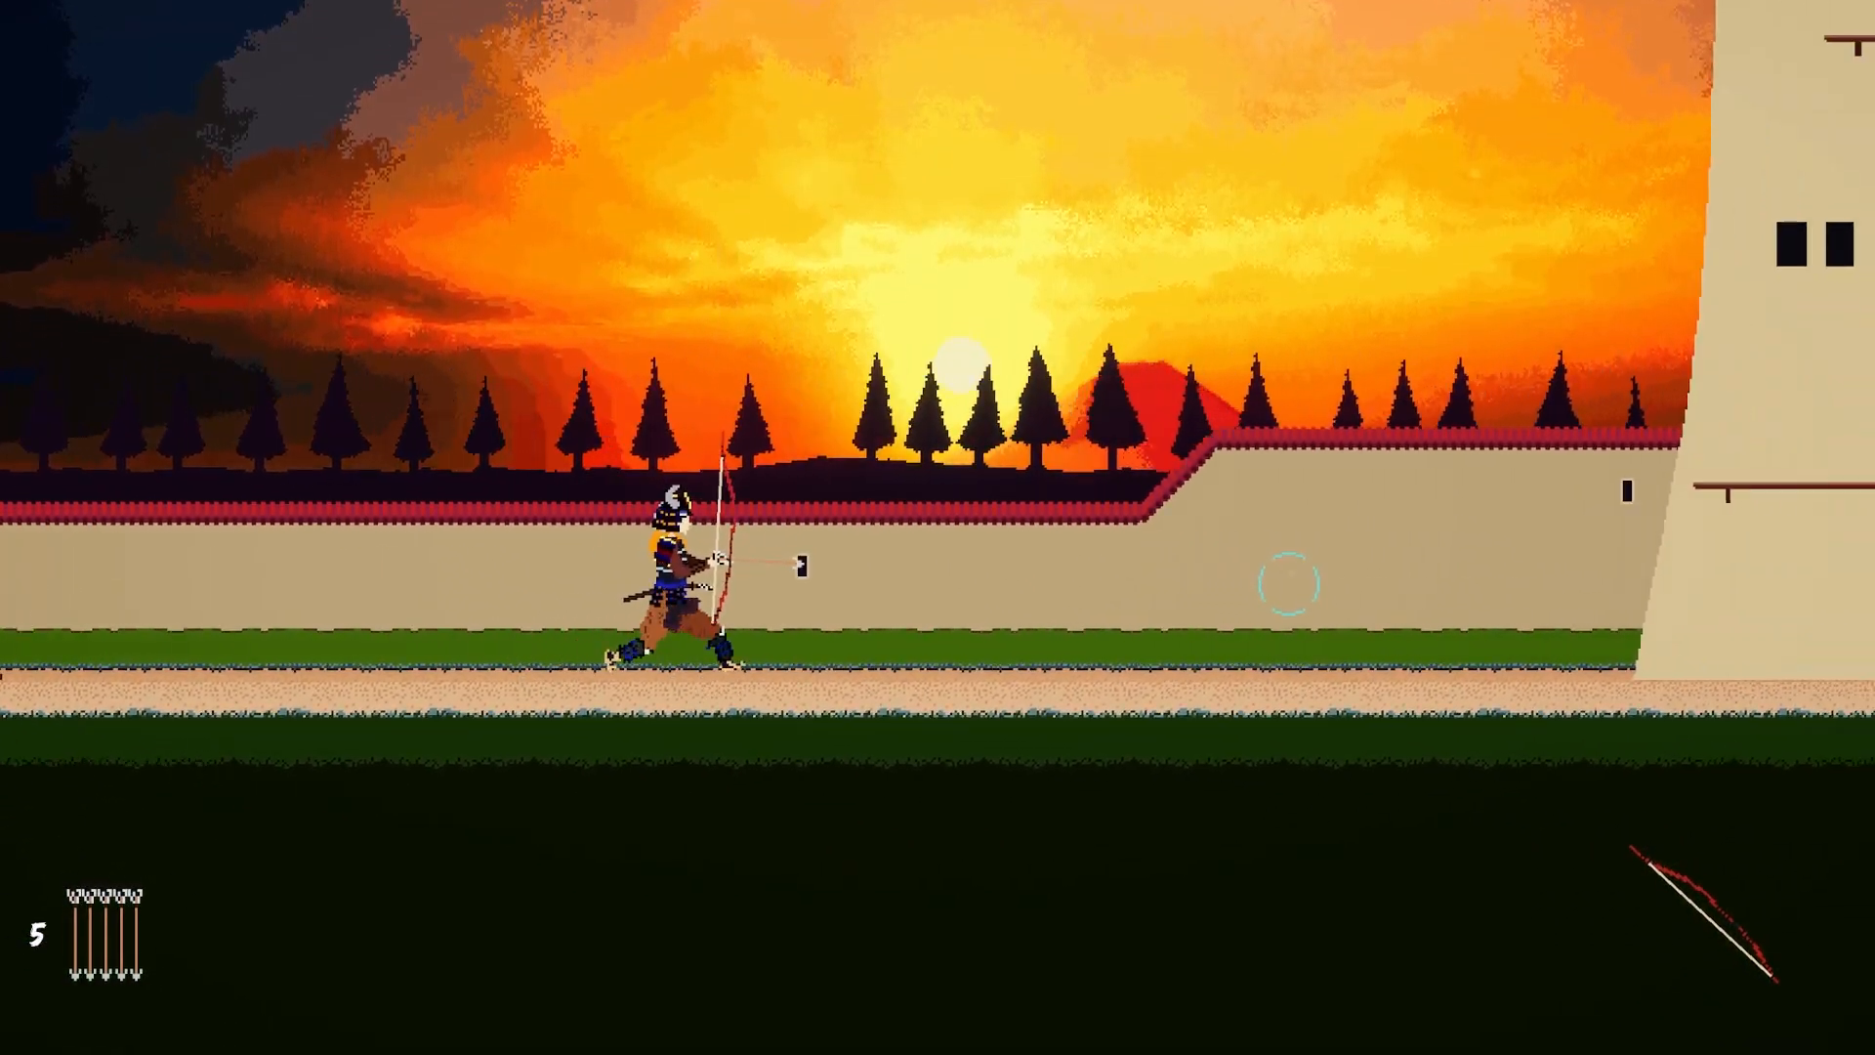
# Step: Climb the tower by jumping from ledge to ledge up to just below the archer's fire-lit room
pyautogui.press('space')
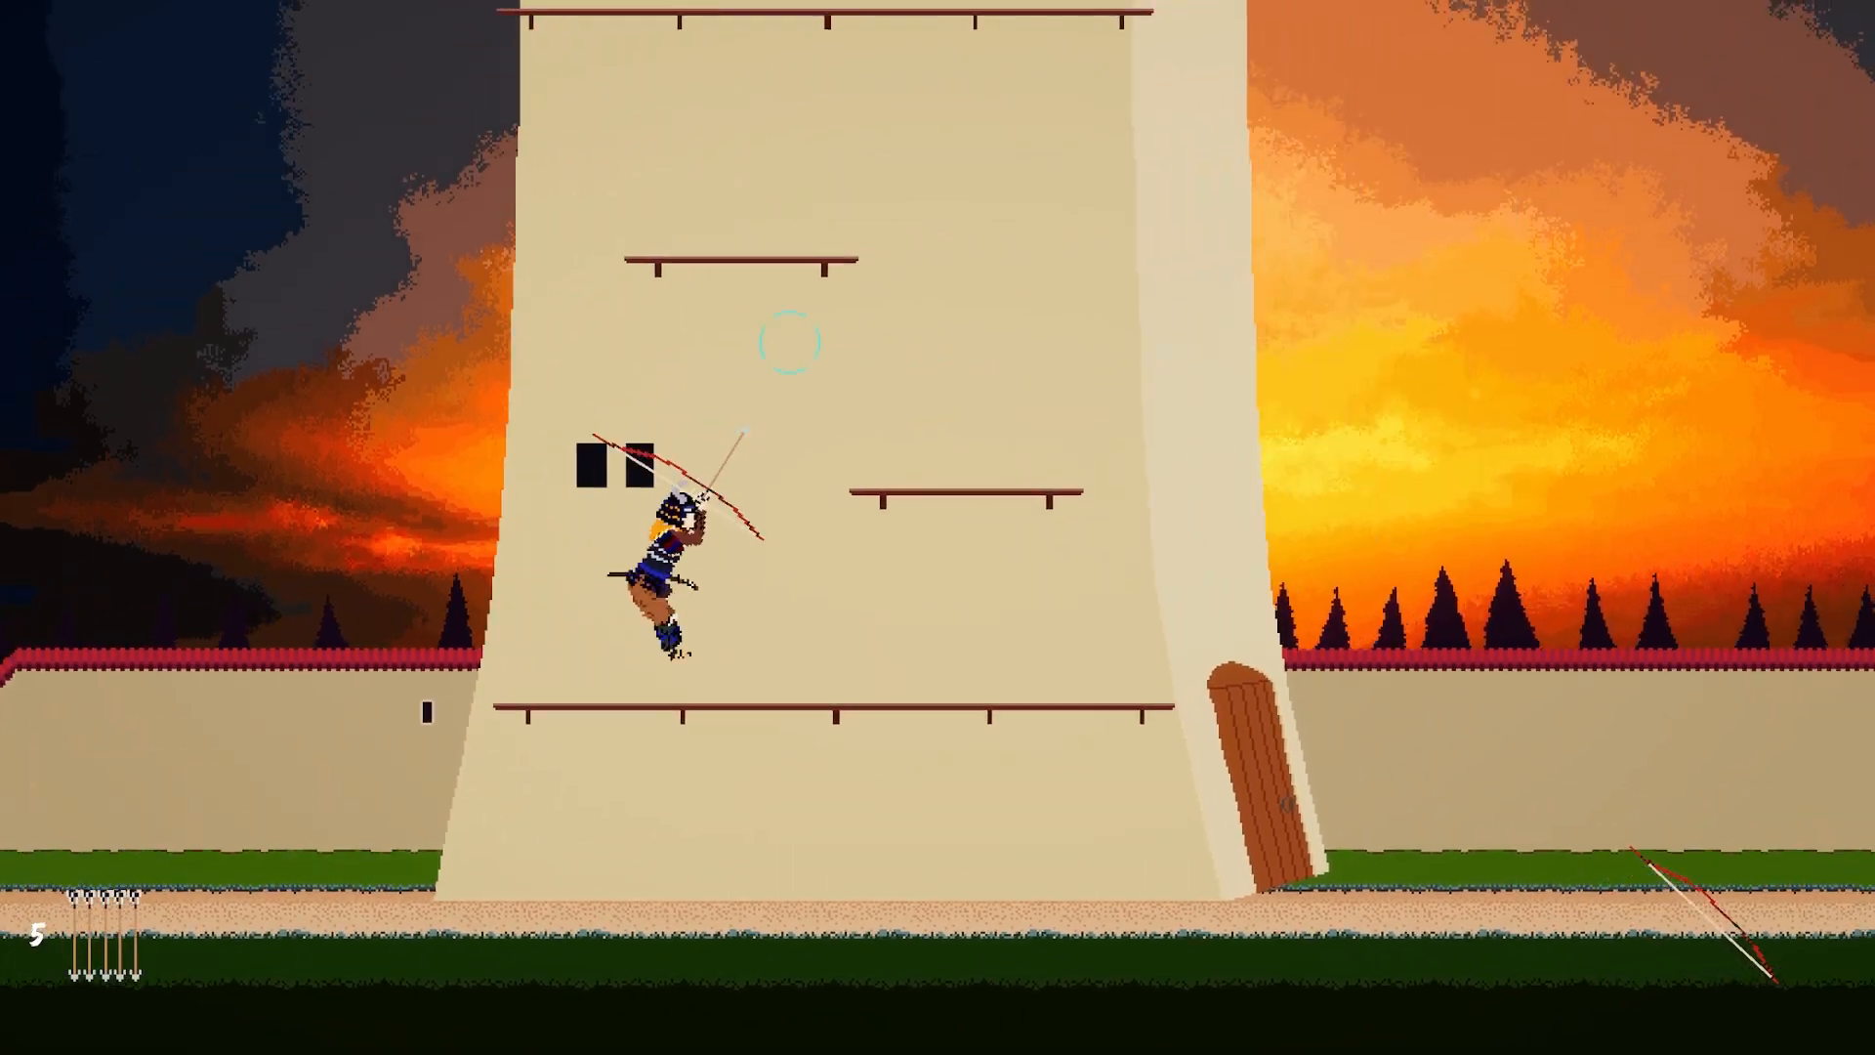
pyautogui.press('space')
pyautogui.press('space')
pyautogui.press('a')
pyautogui.press('d')
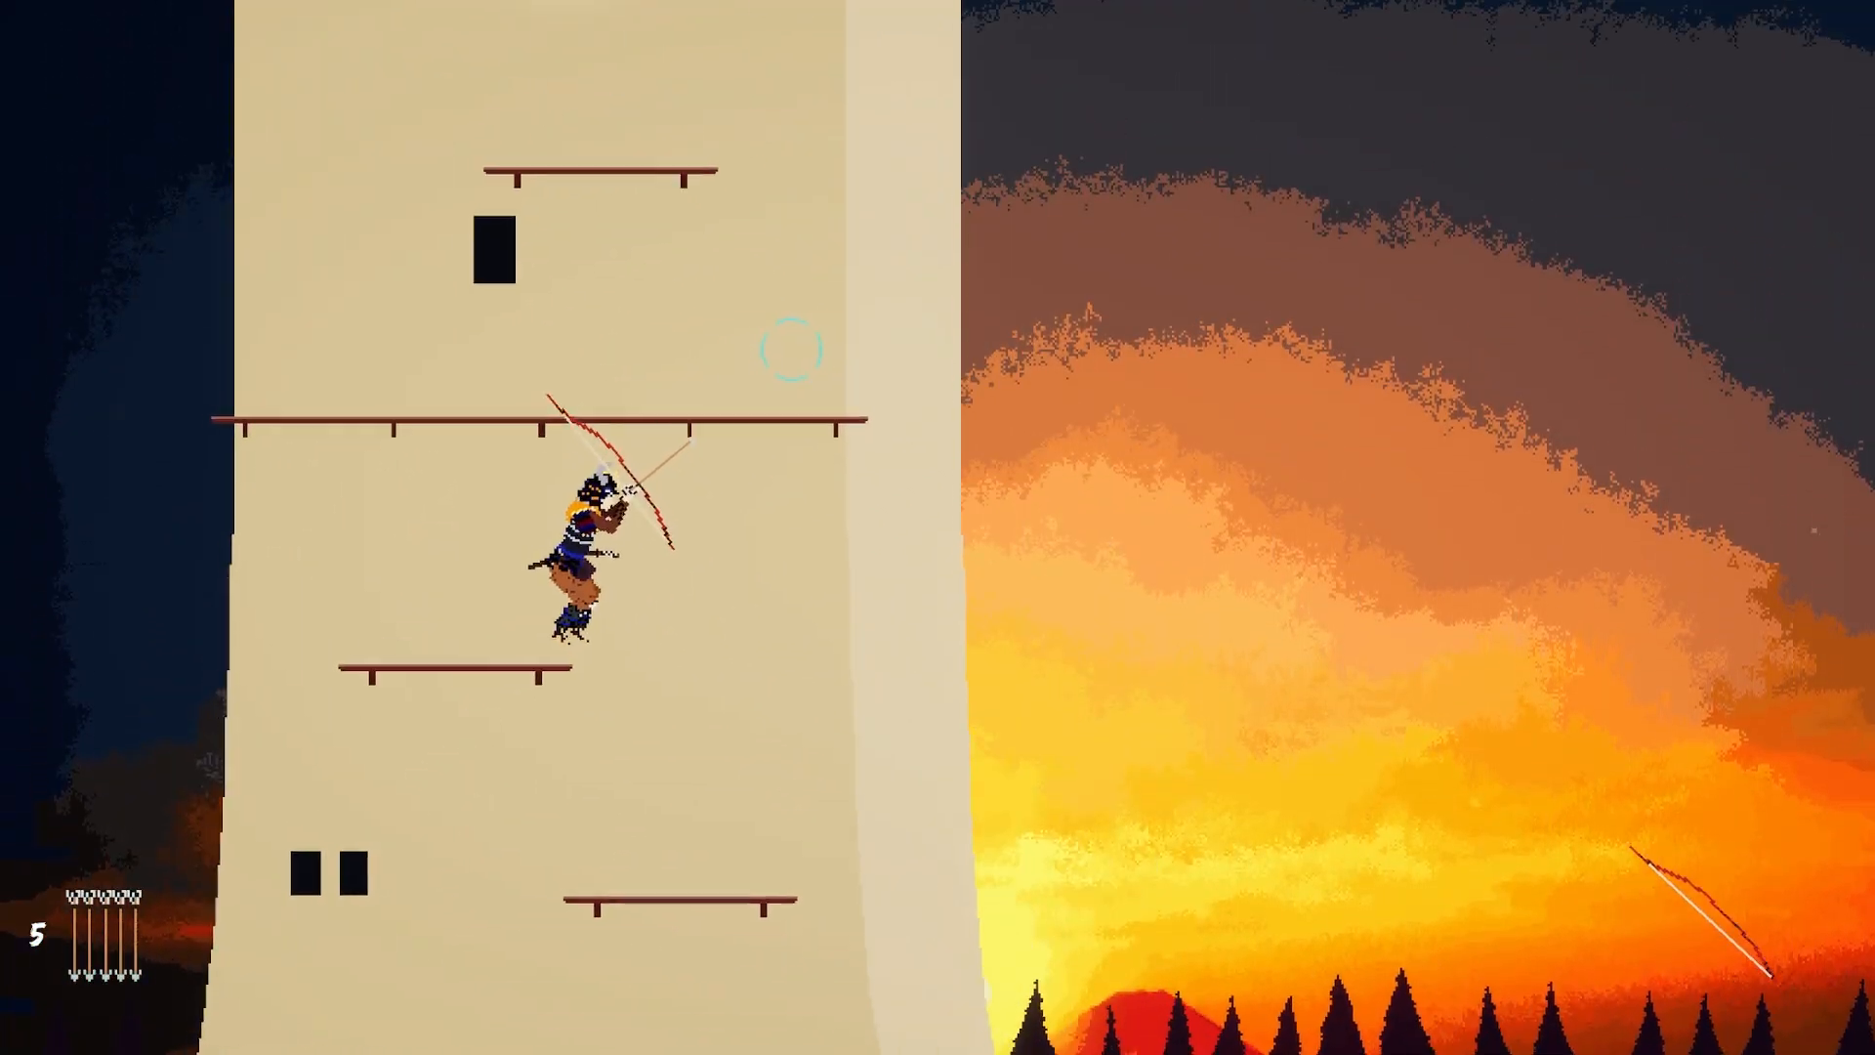
pyautogui.press('a')
pyautogui.press('d')
pyautogui.press('a')
pyautogui.press('space')
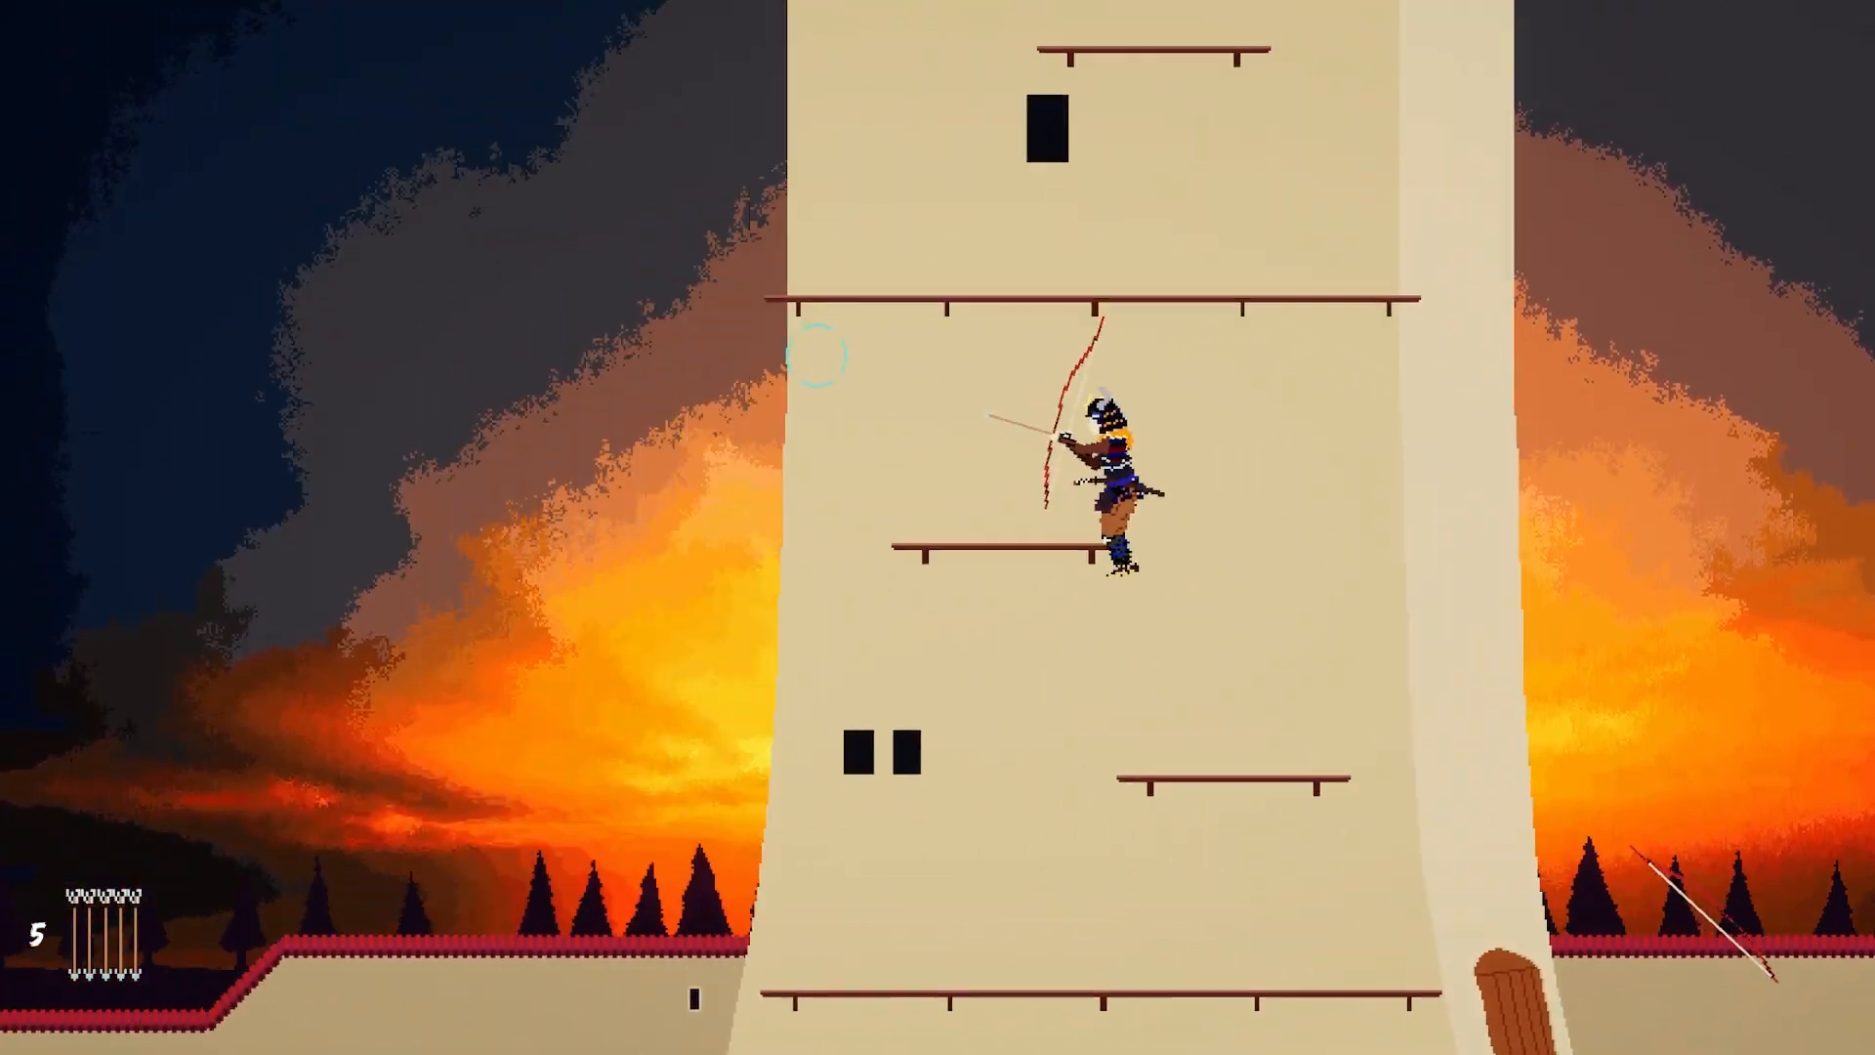
pyautogui.press('space')
pyautogui.press('d')
pyautogui.press('space')
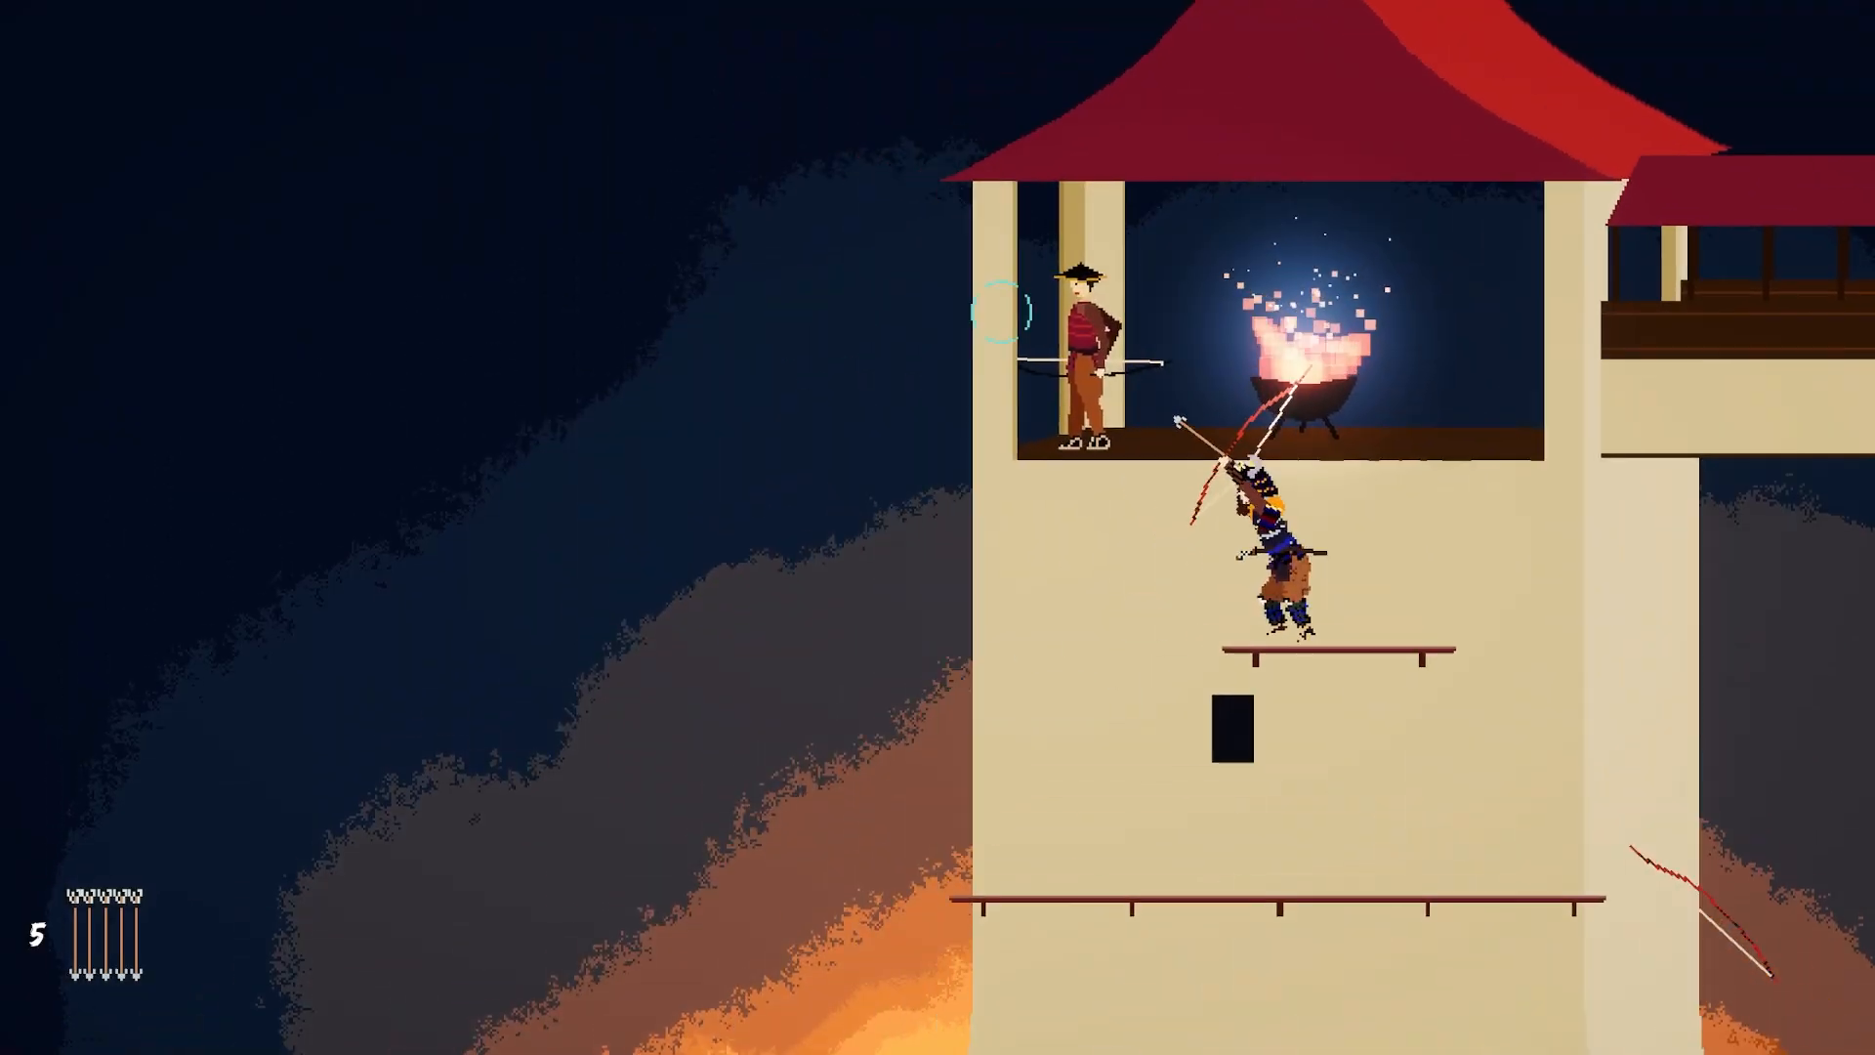
# Step: Shoot the archer in the red-roofed tower, jump up inside and run across the walkway past the far tower's edge
pyautogui.click(1027, 314)
pyautogui.press('space')
pyautogui.press('d')
pyautogui.press('d')
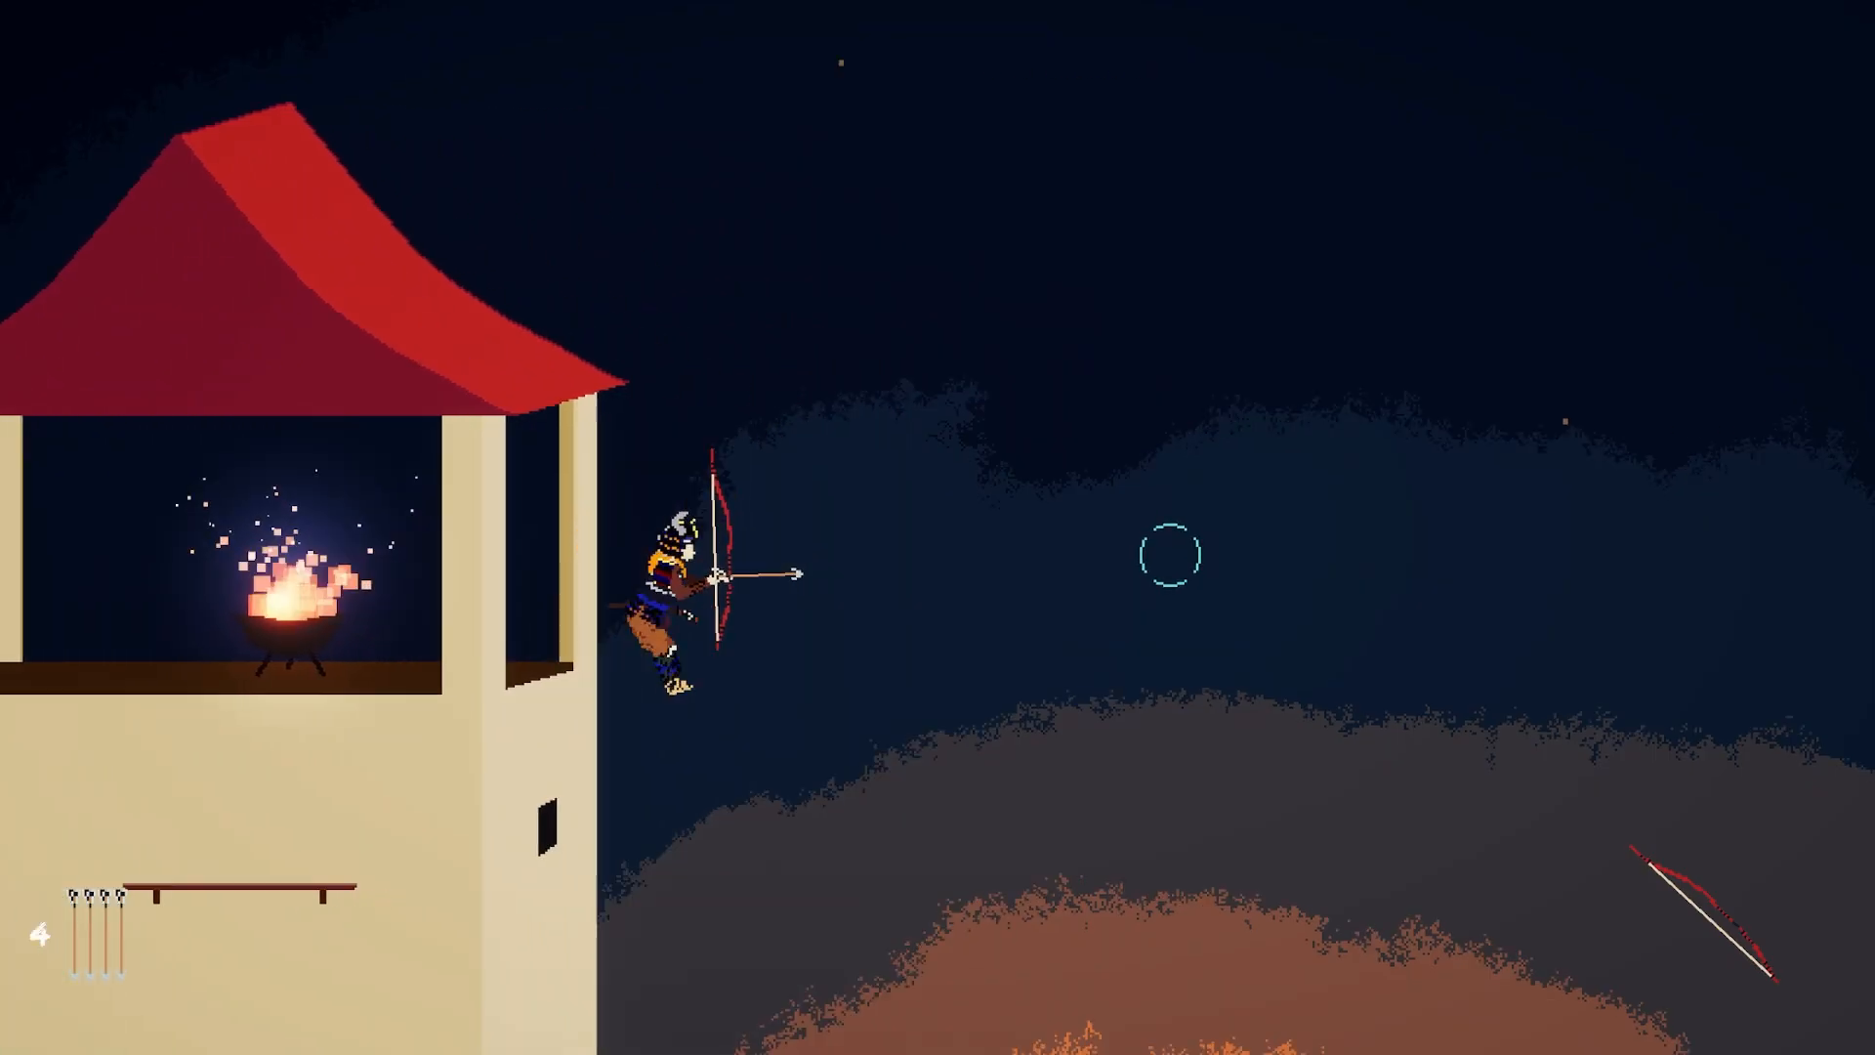
# Step: Drop down the far tower's wall ledges and return to the ground path
pyautogui.press('a')
pyautogui.press('d')
pyautogui.press('a')
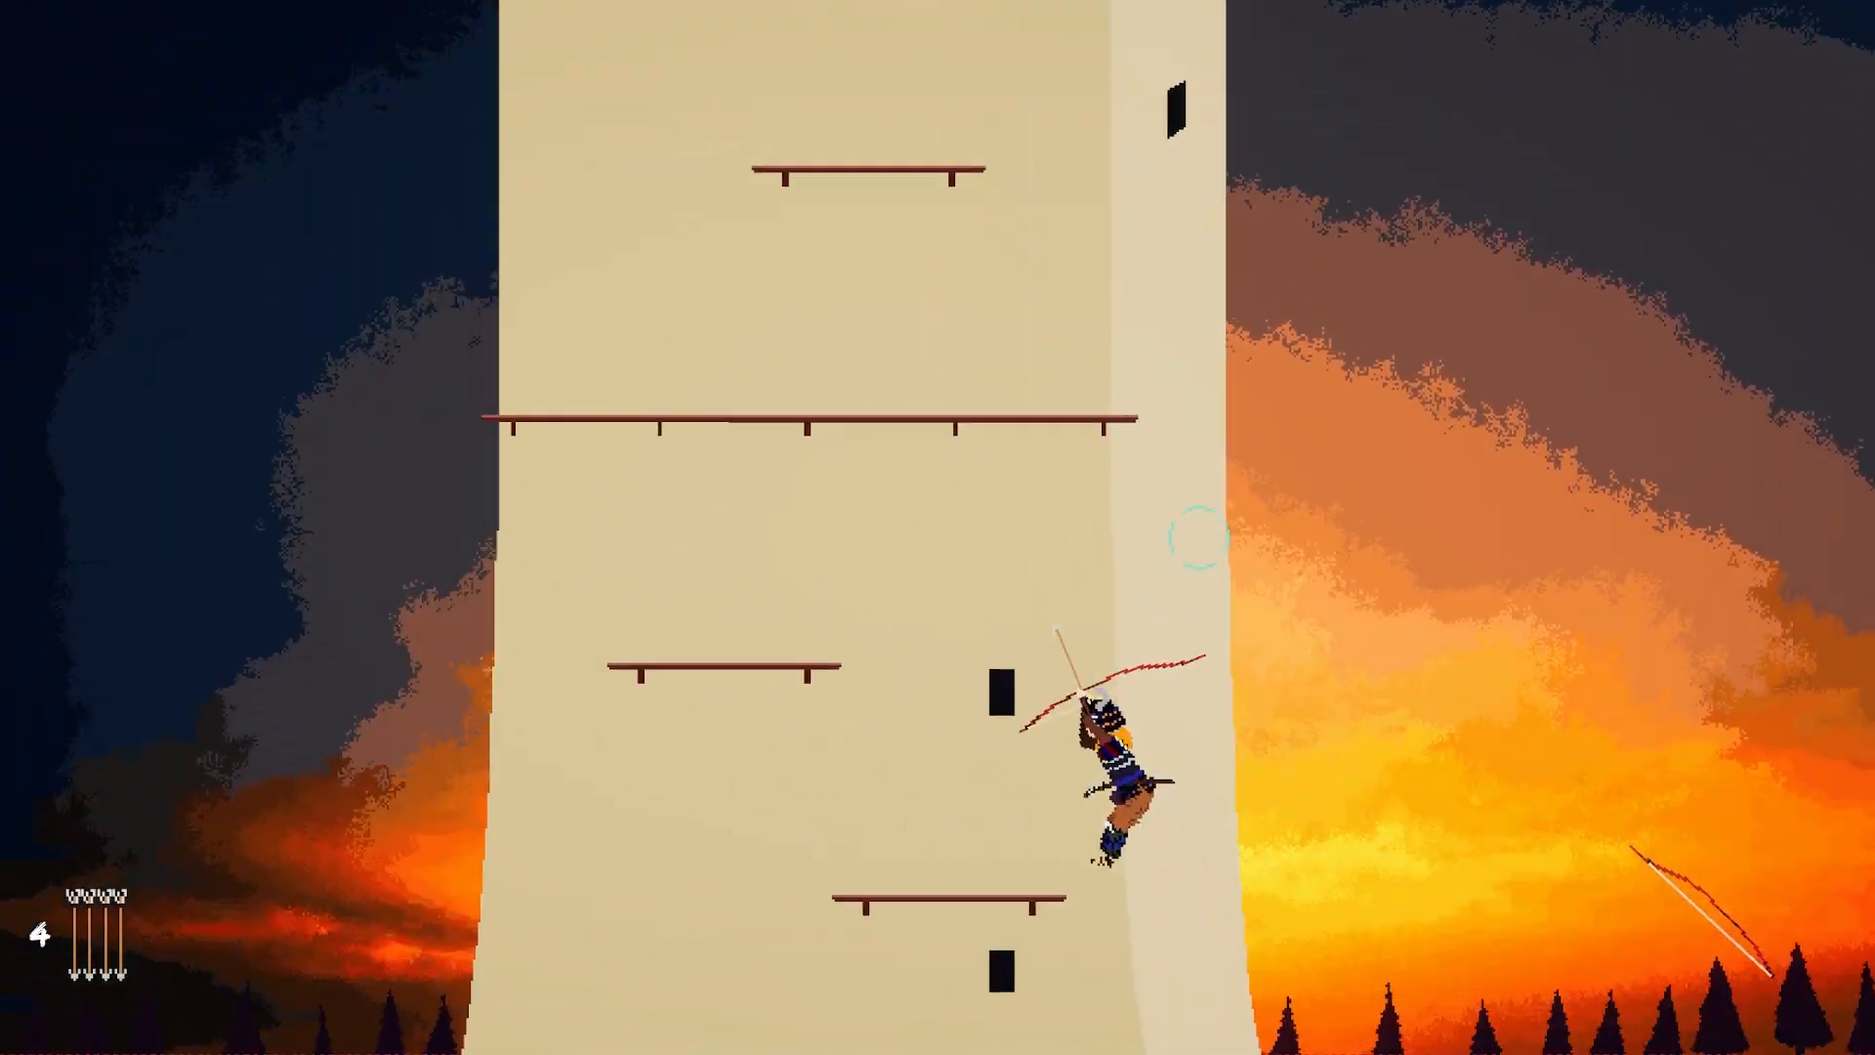
pyautogui.press('d')
pyautogui.press('d')
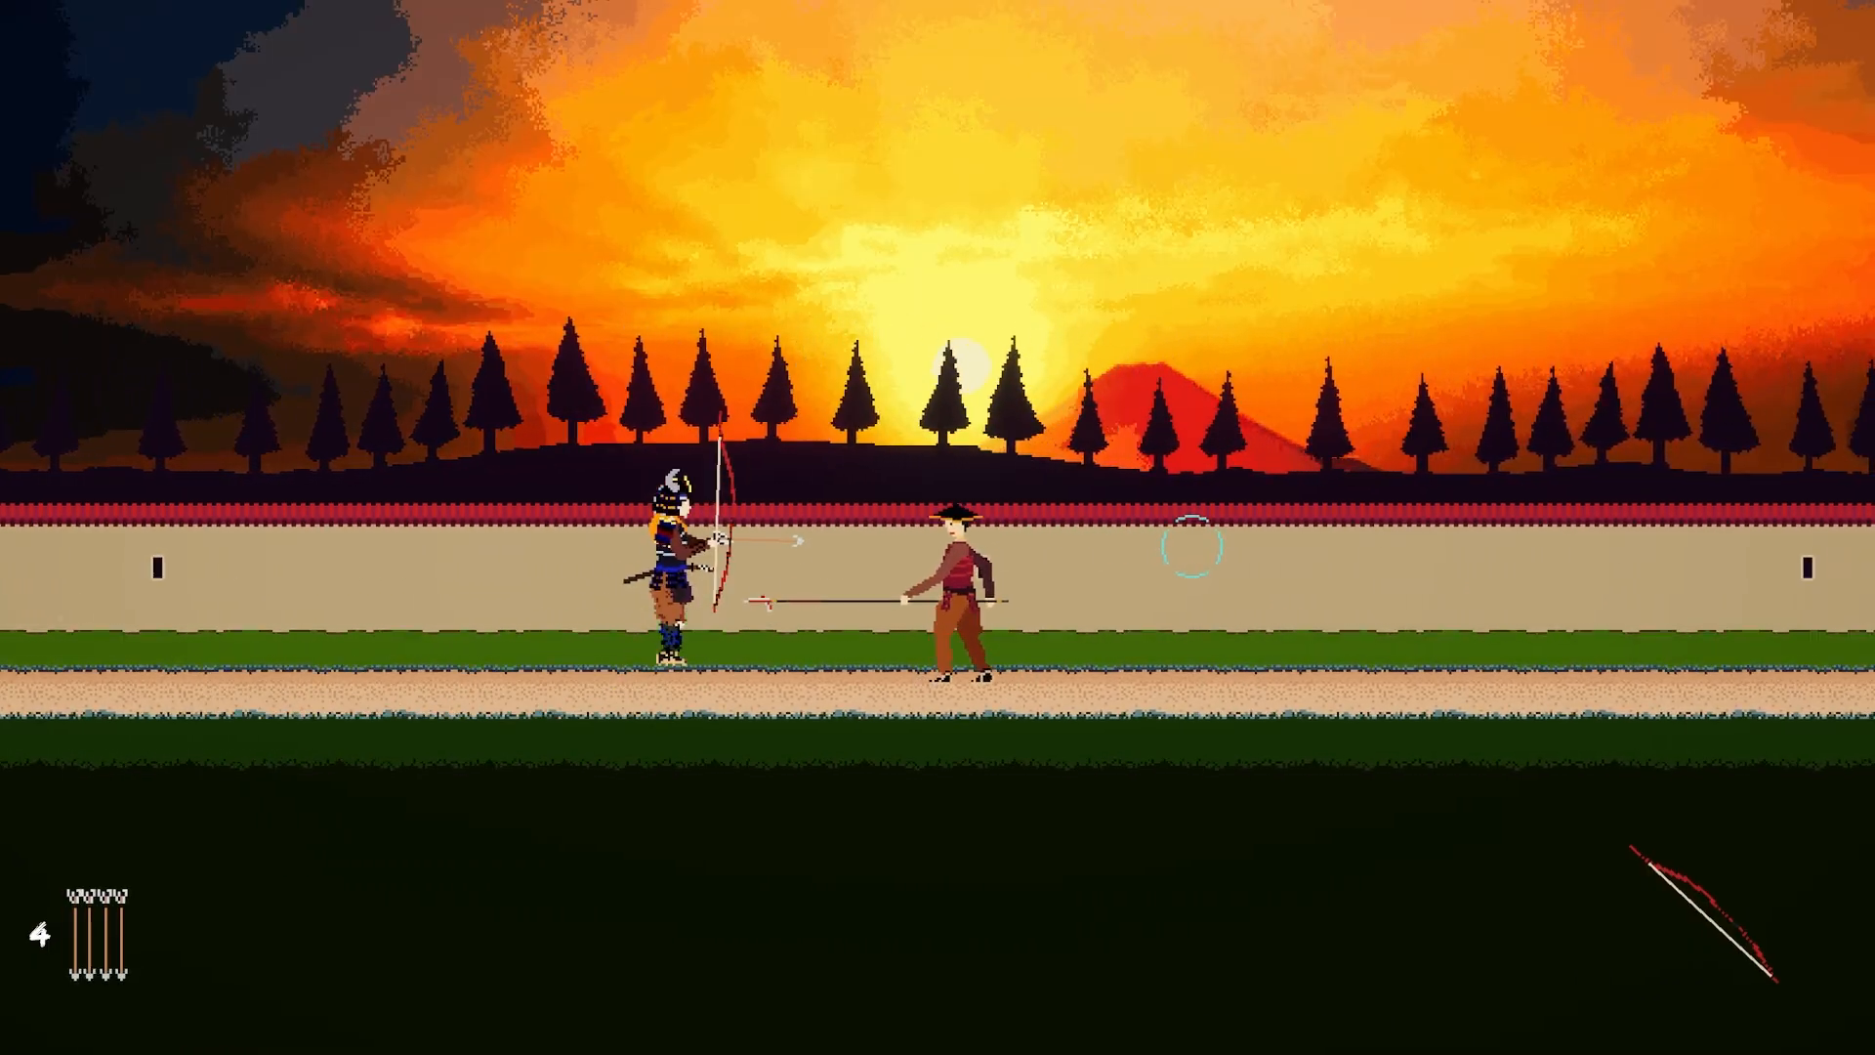
# Step: Advance along the ground path past the spearmen and the cherry tree to the castle's stone ramp
pyautogui.press('d')
pyautogui.press('space')
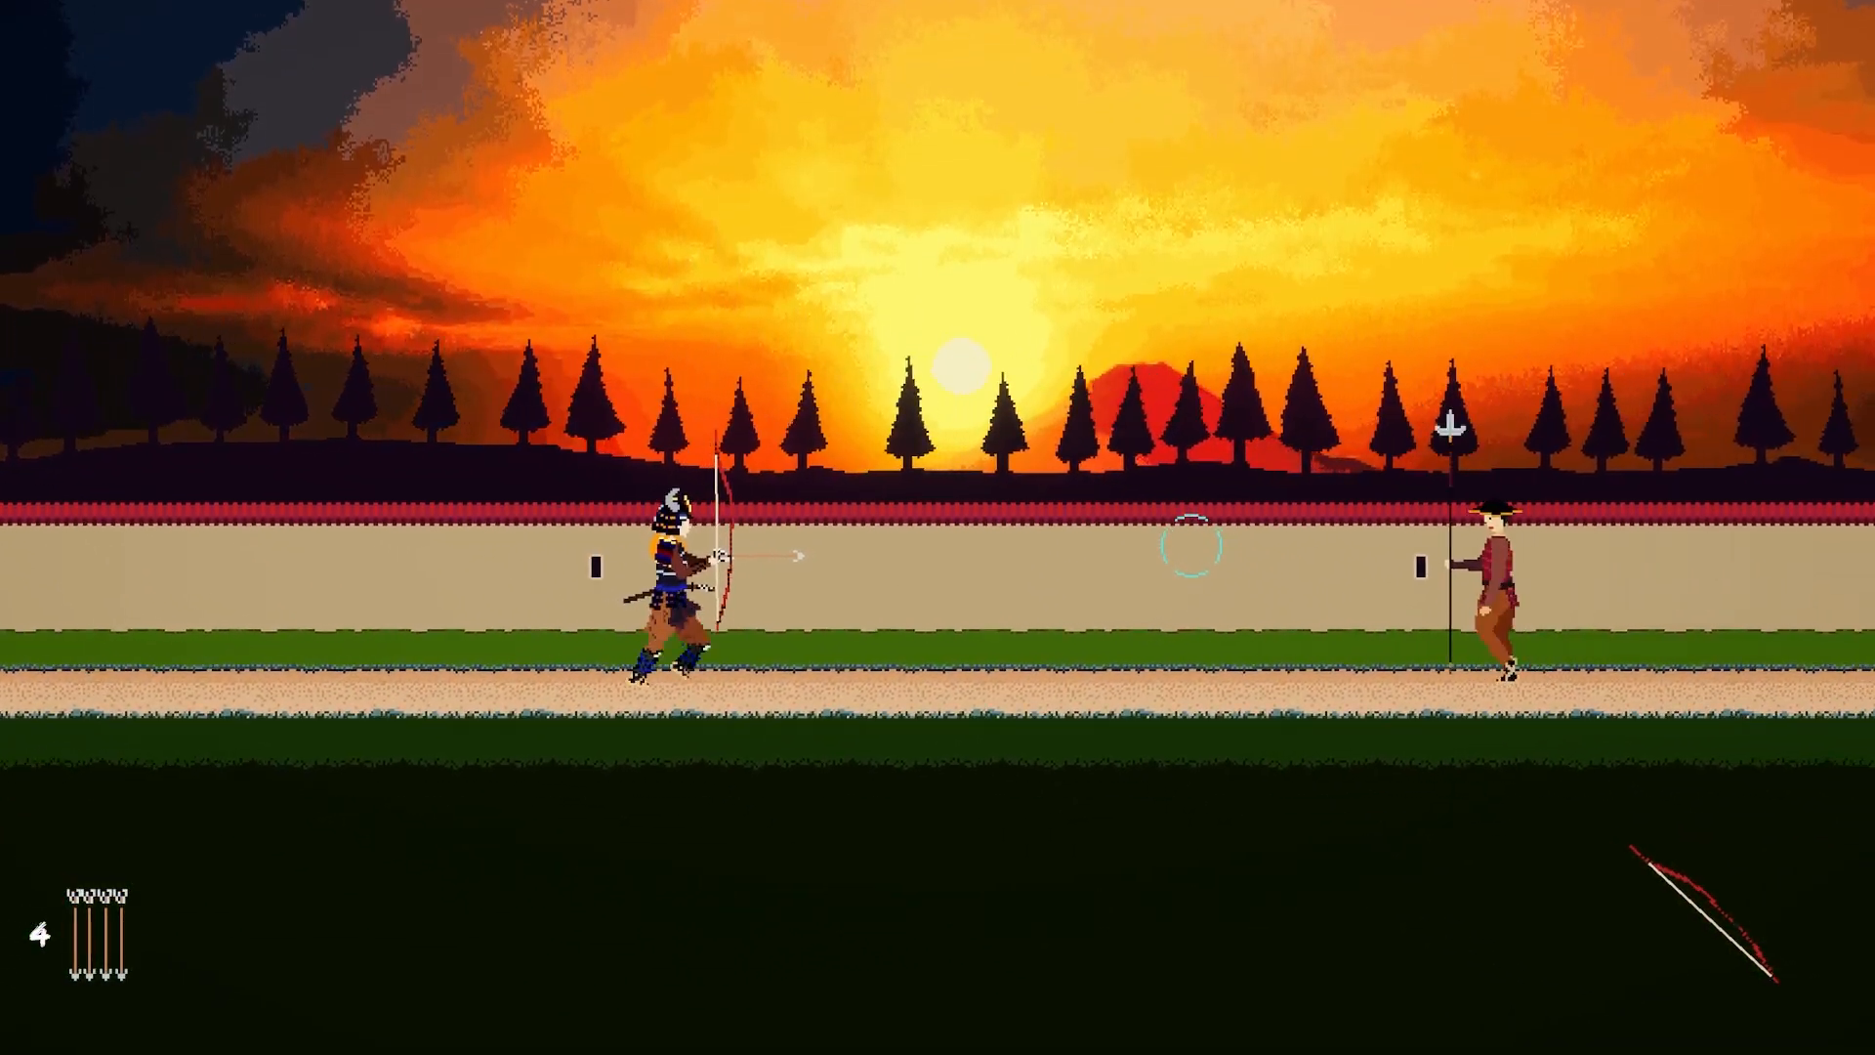
pyautogui.press('d')
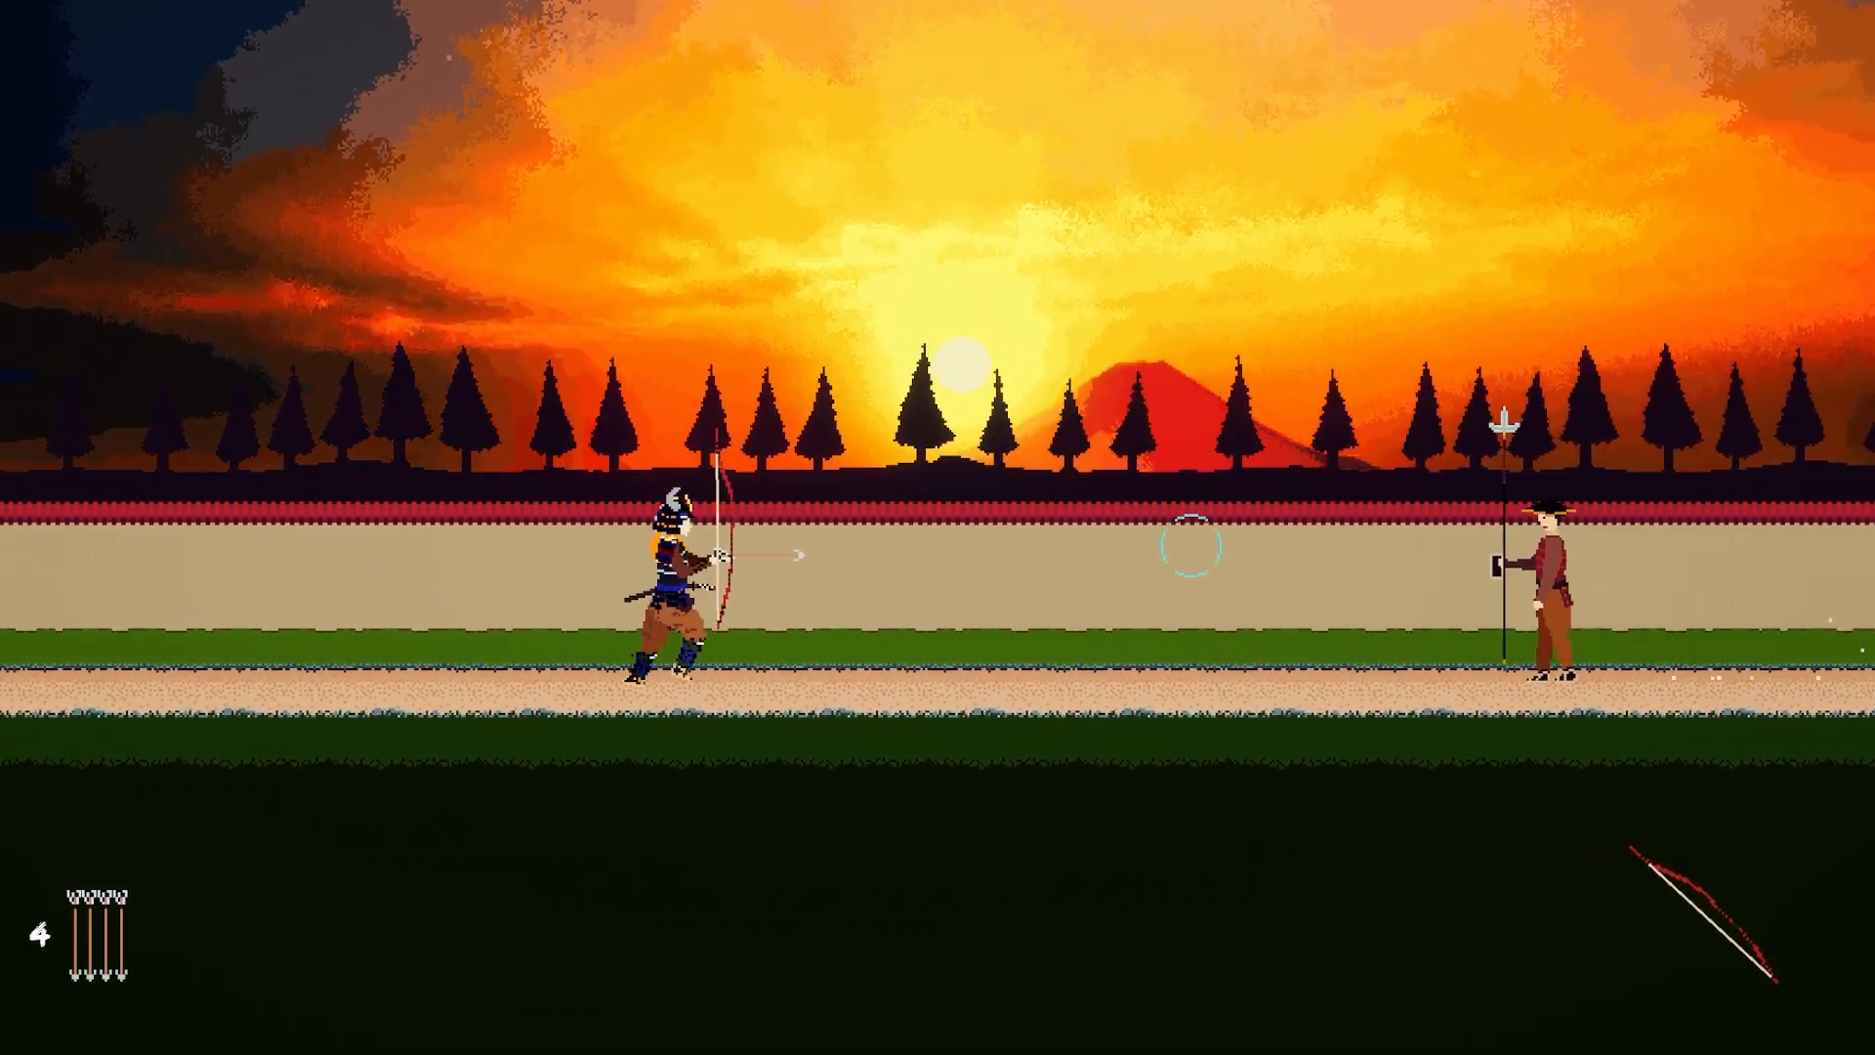
pyautogui.press('d')
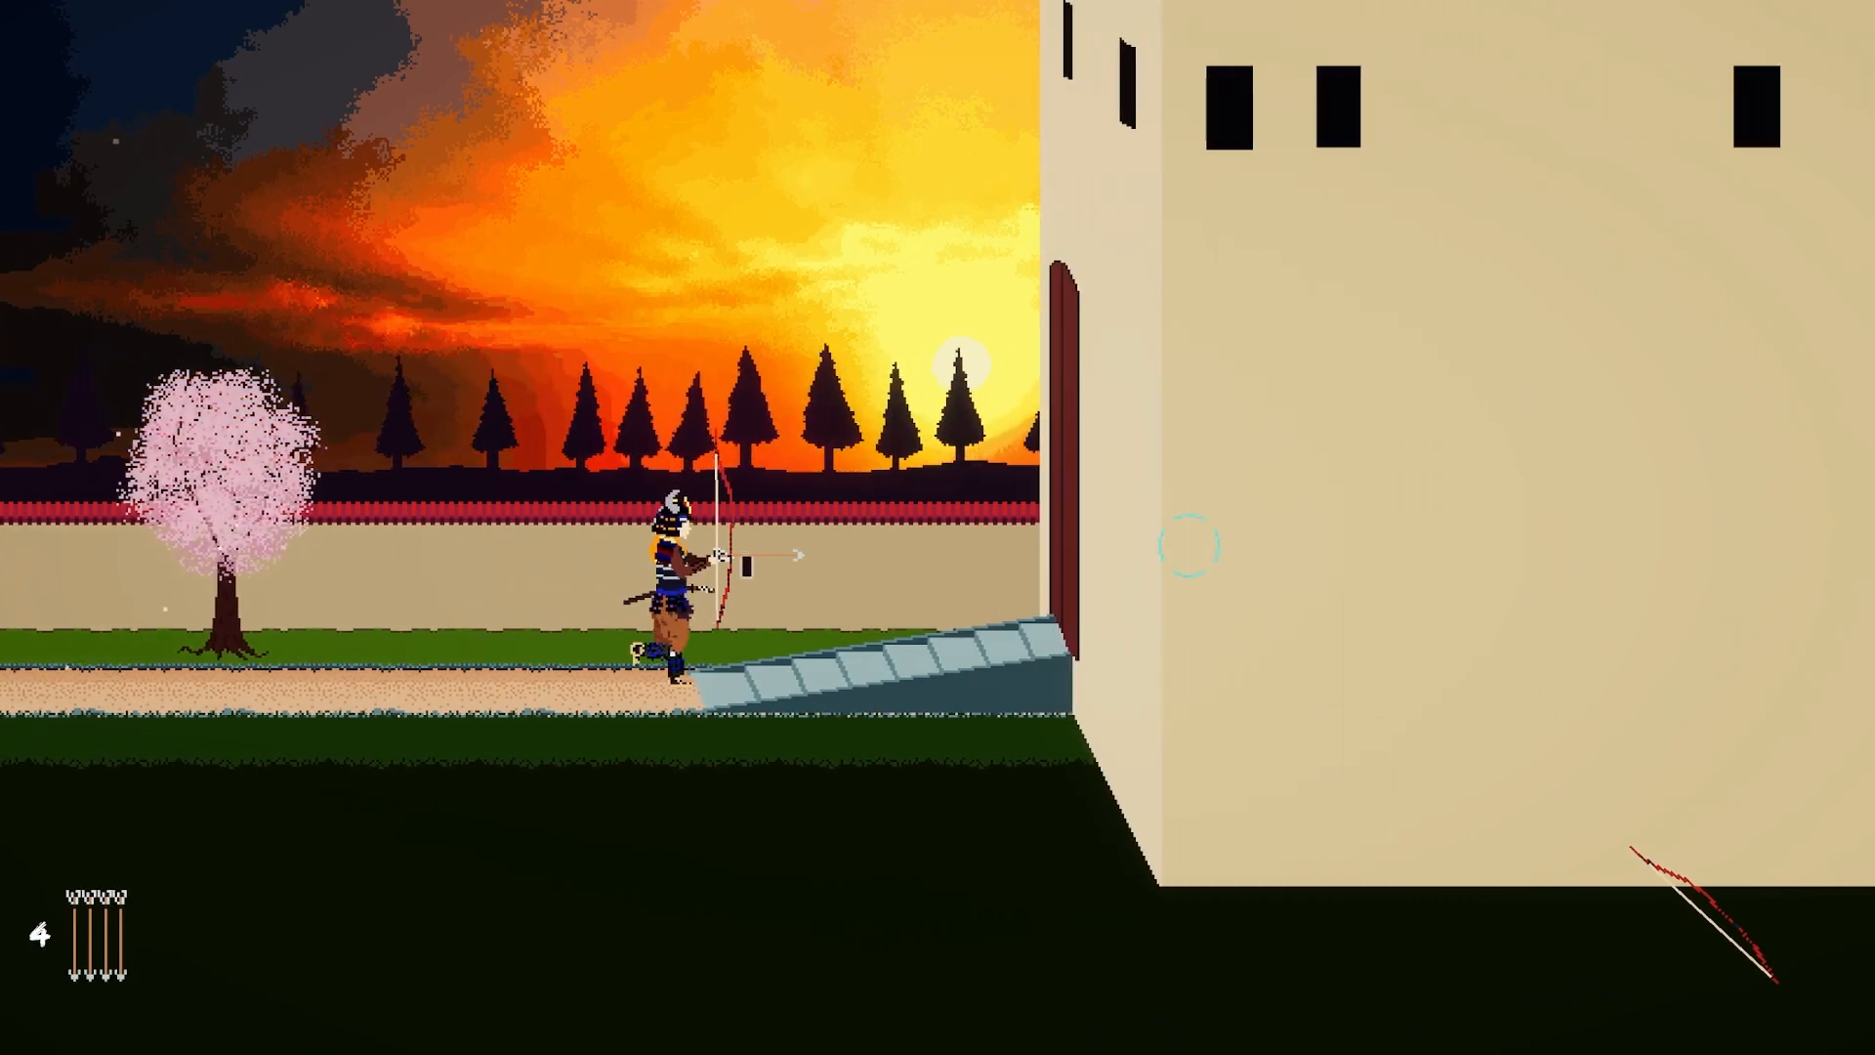
# Step: Walk up the stone ramp and enter the castle through its red gate
pyautogui.press('d')
pyautogui.press('a')
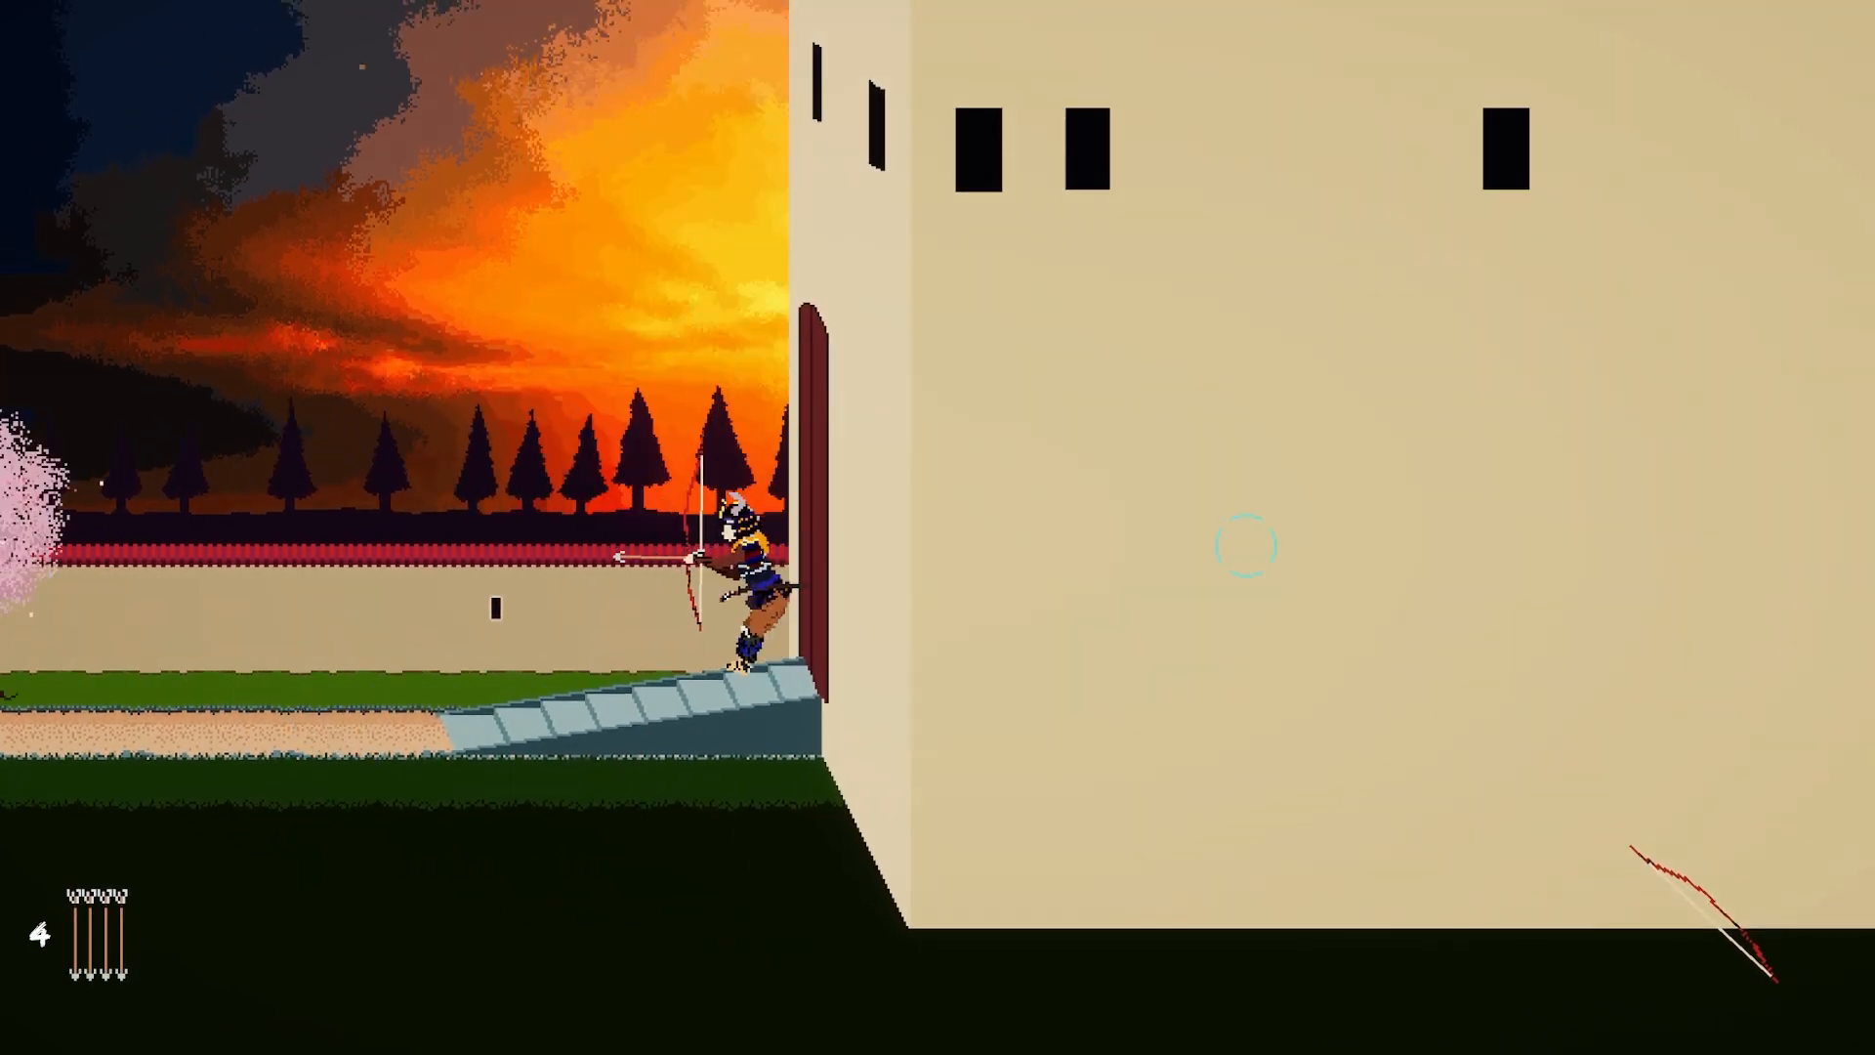
pyautogui.press('d')
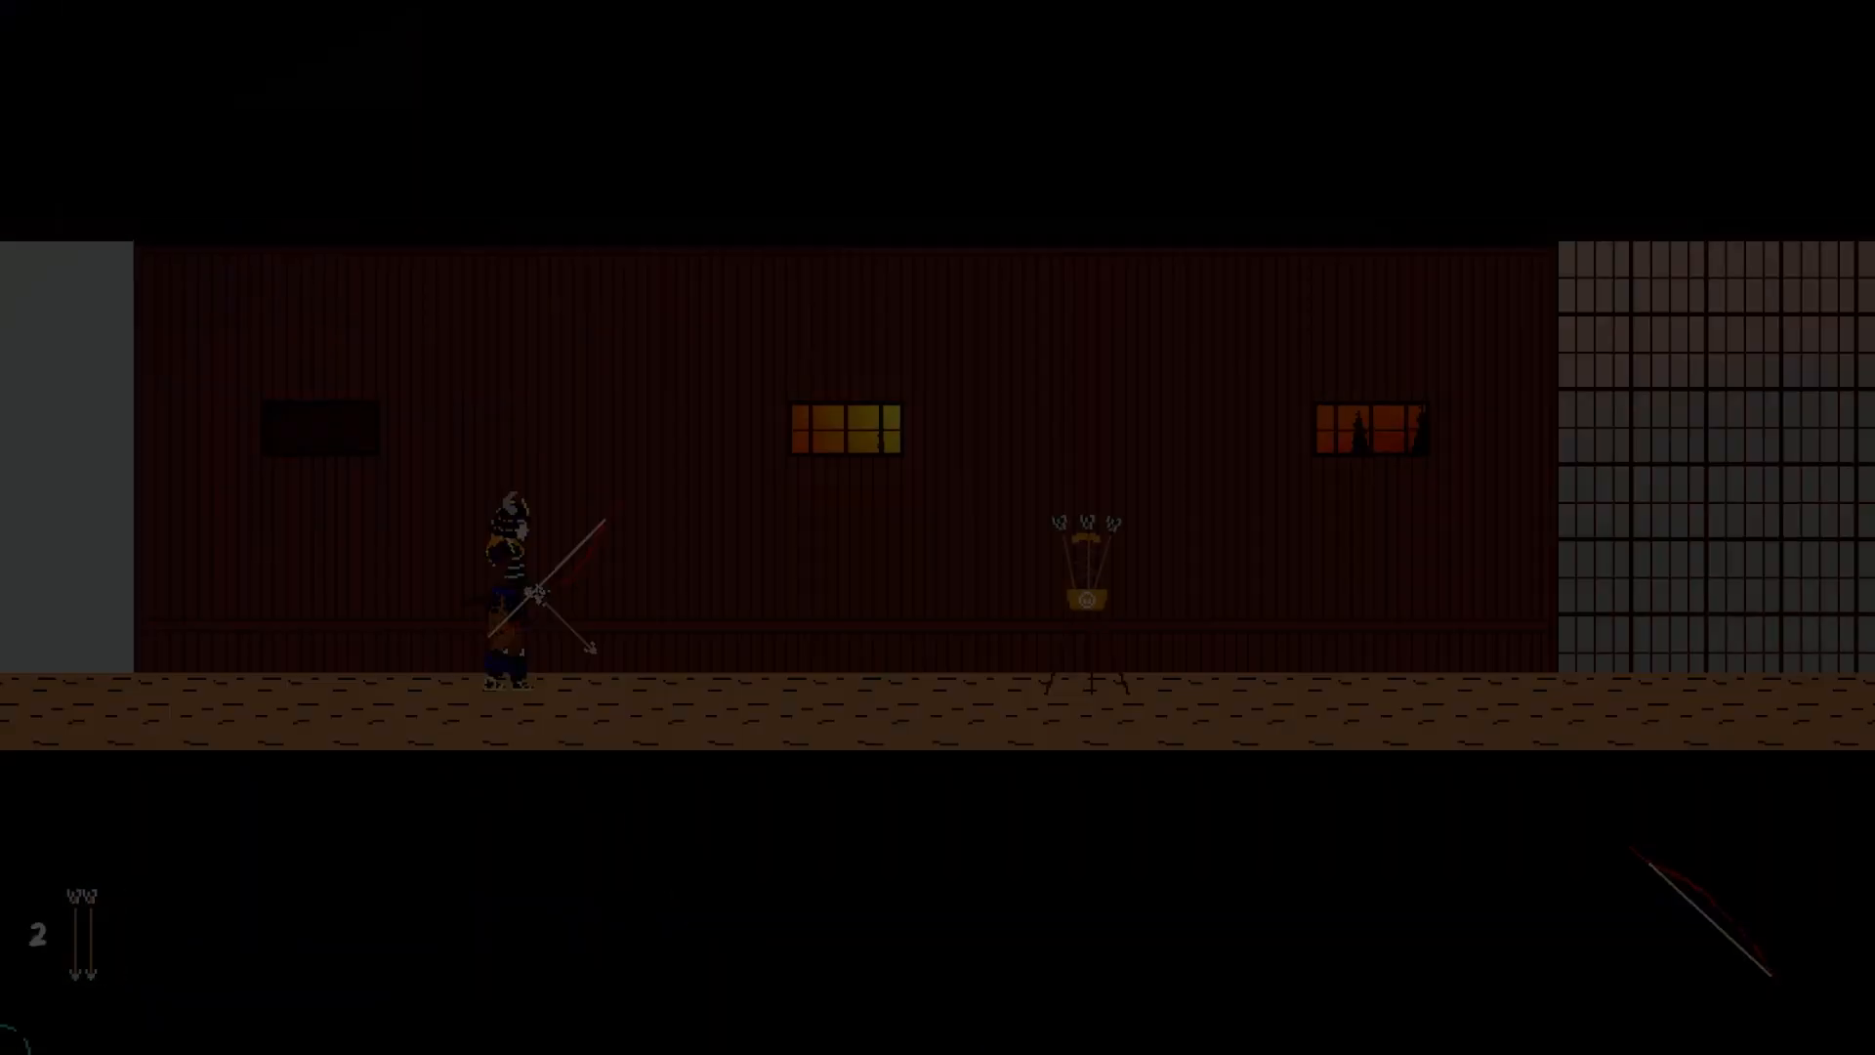
# Step: Collect the arrows from the stand in the castle hallway and cut down the spearman with the sword
pyautogui.press('d')
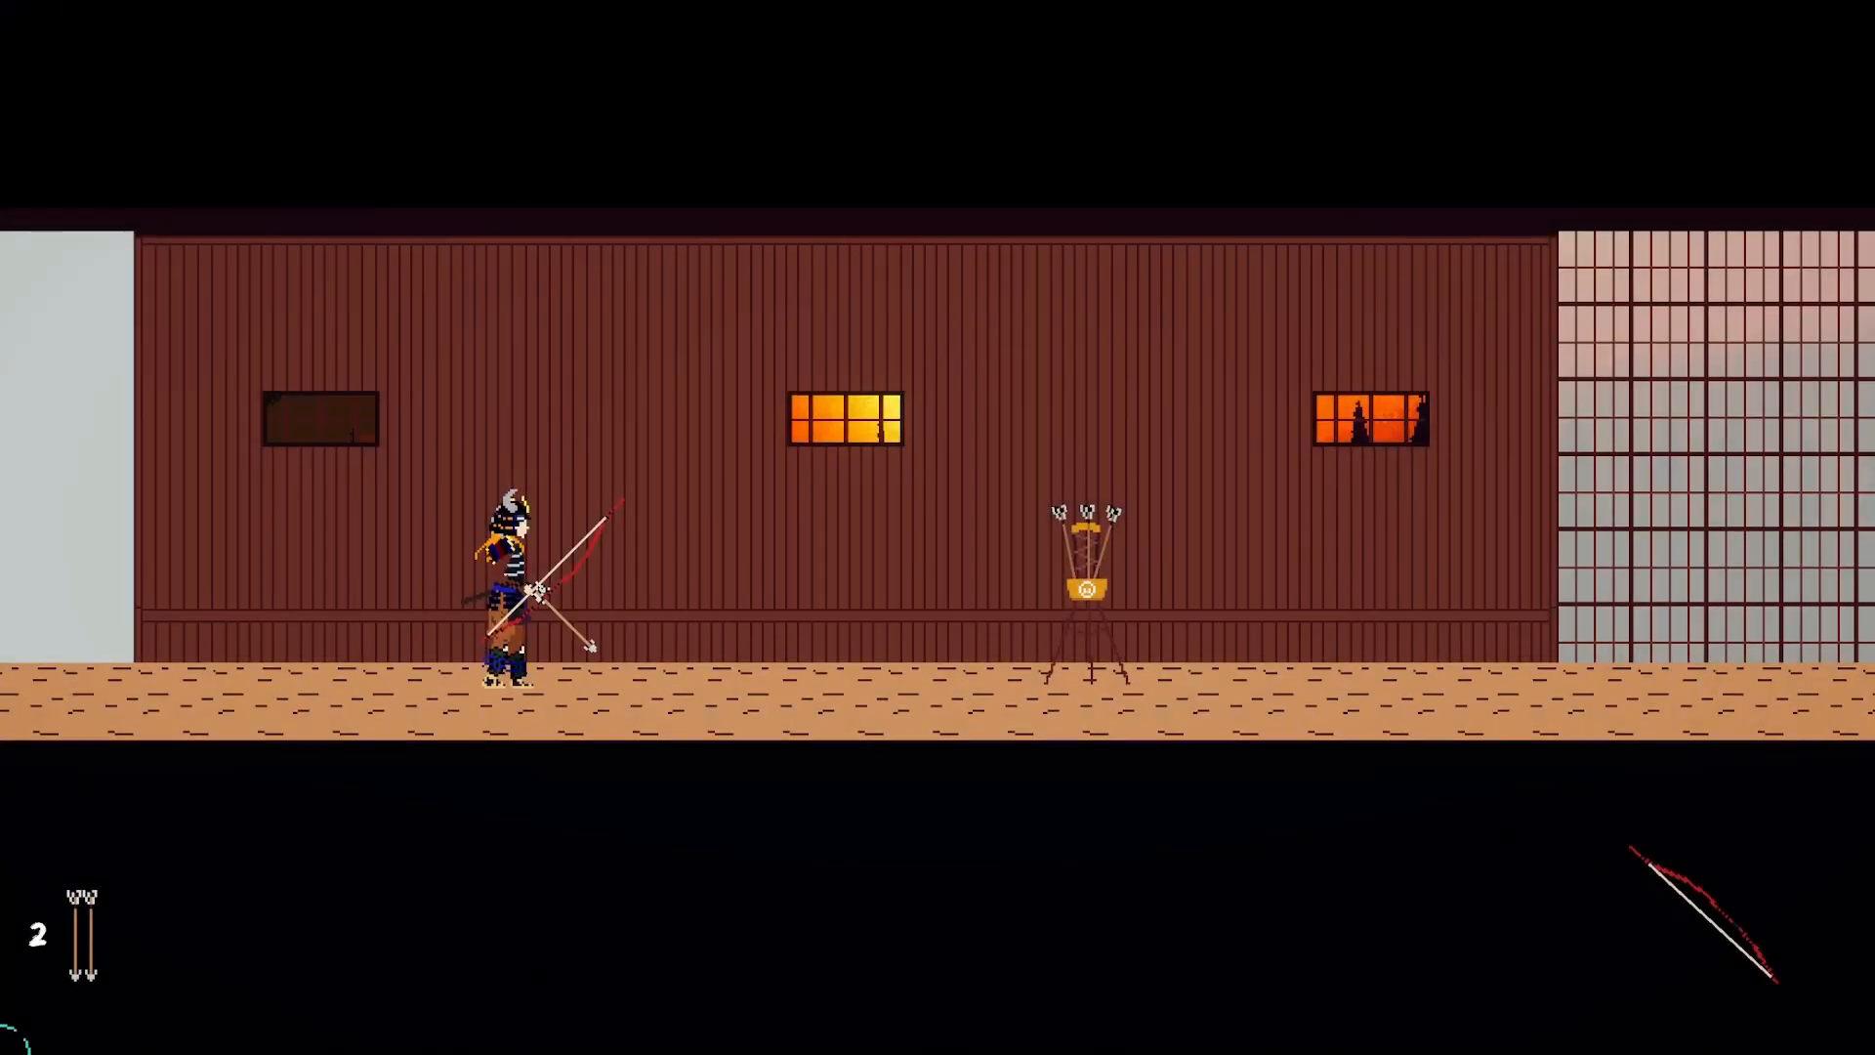
pyautogui.press('q')
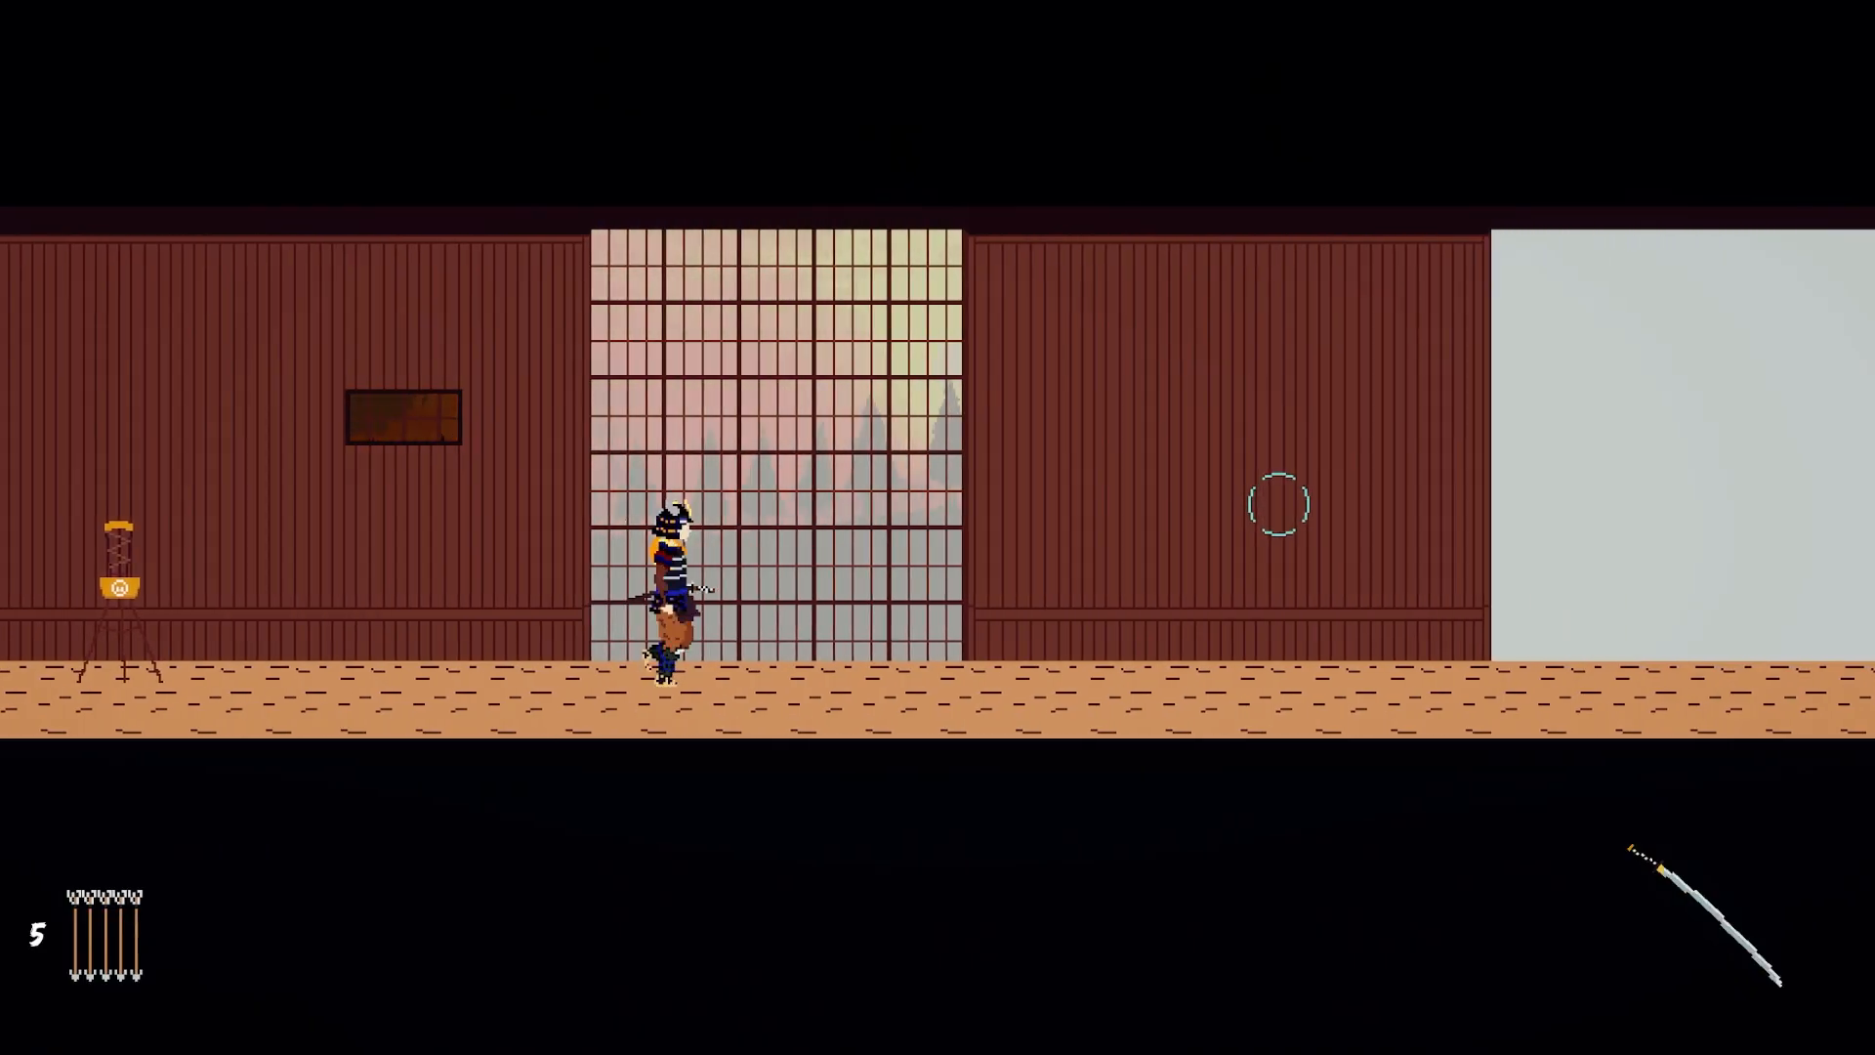
pyautogui.press('a')
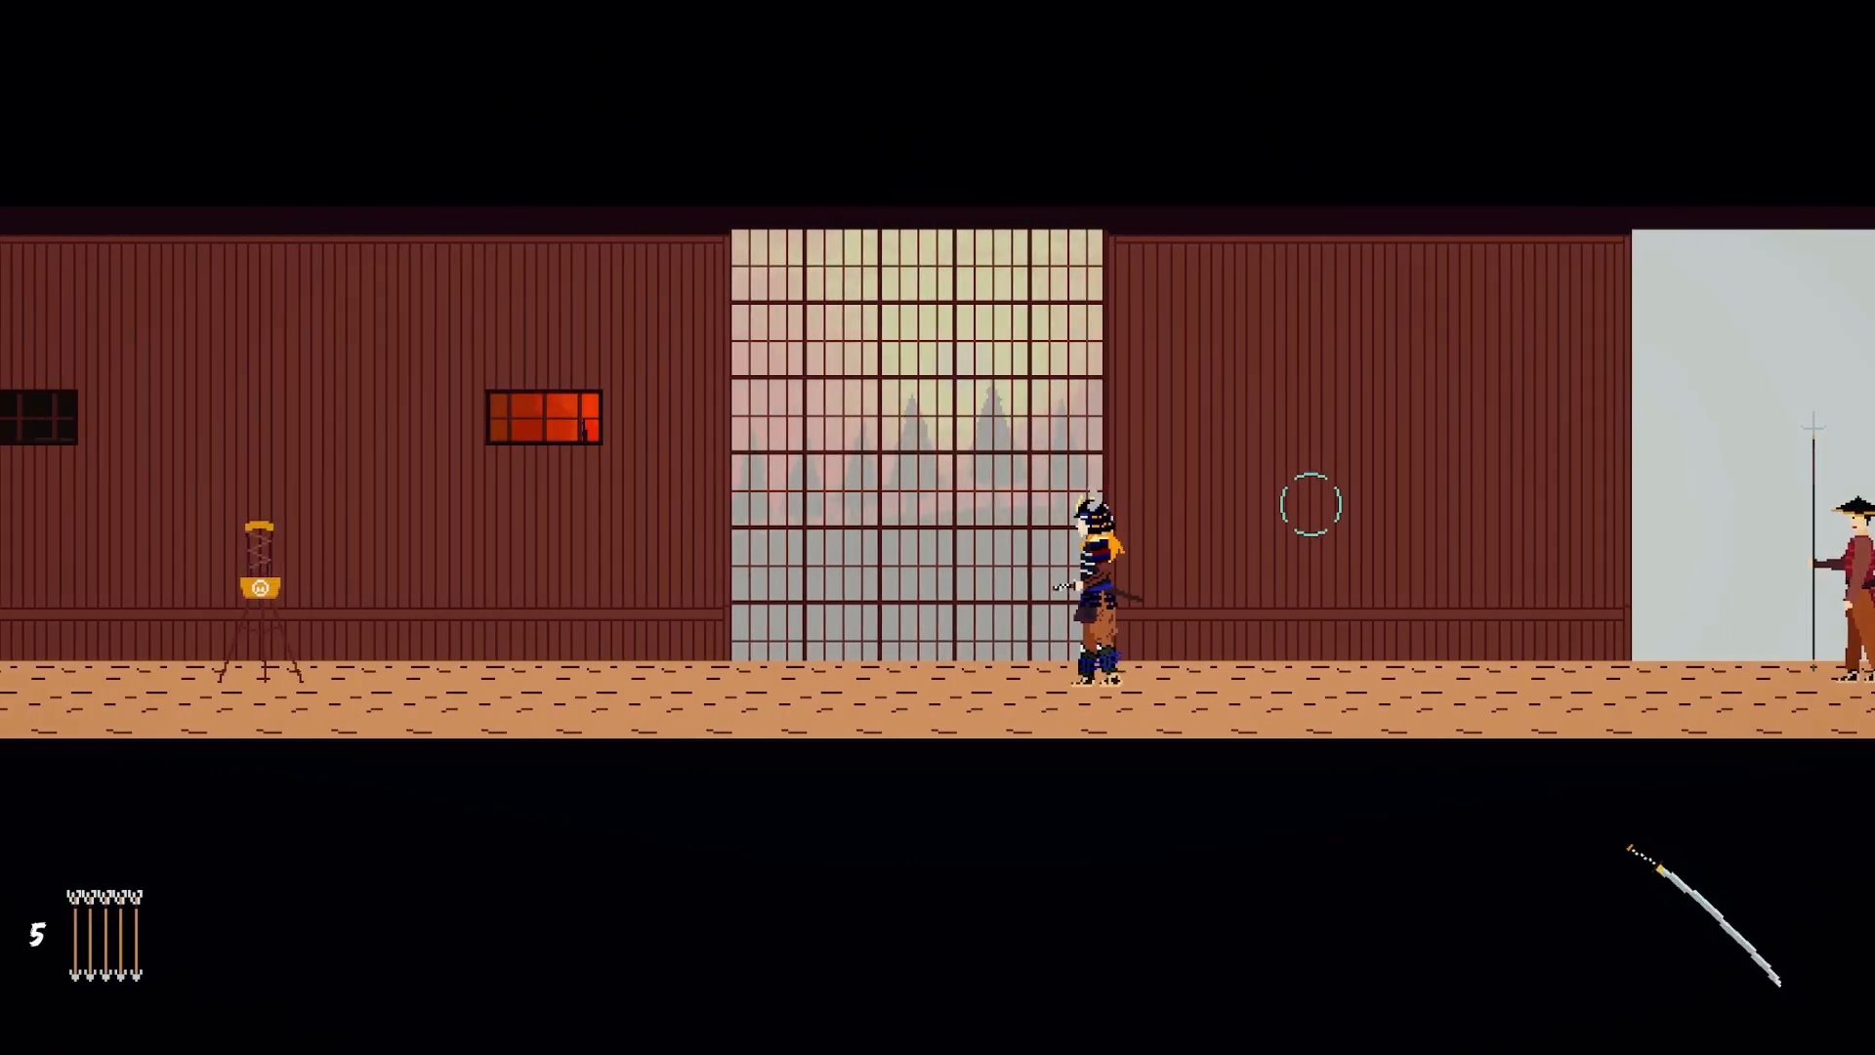
pyautogui.press('d')
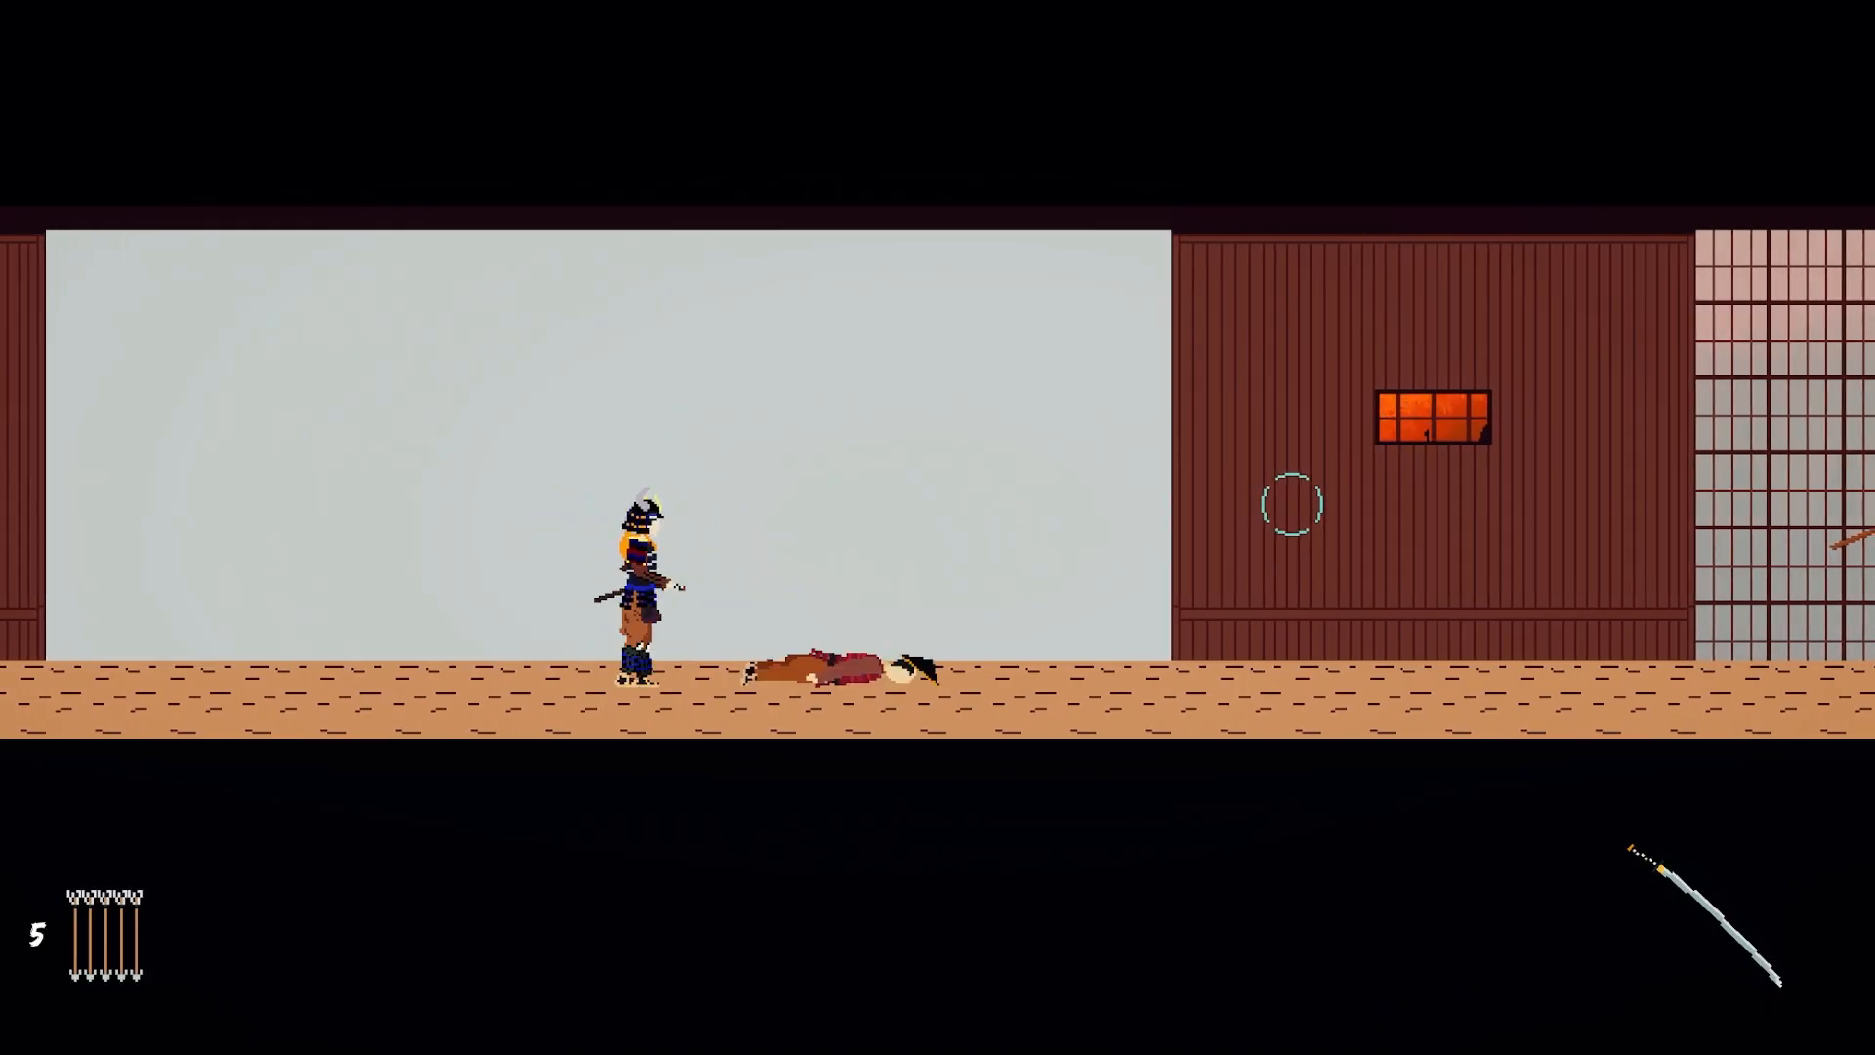
pyautogui.press('d')
# Step: Enter the tall hall with the bow, shoot the archer on the high plank and jump on past the stone block
pyautogui.press('q')
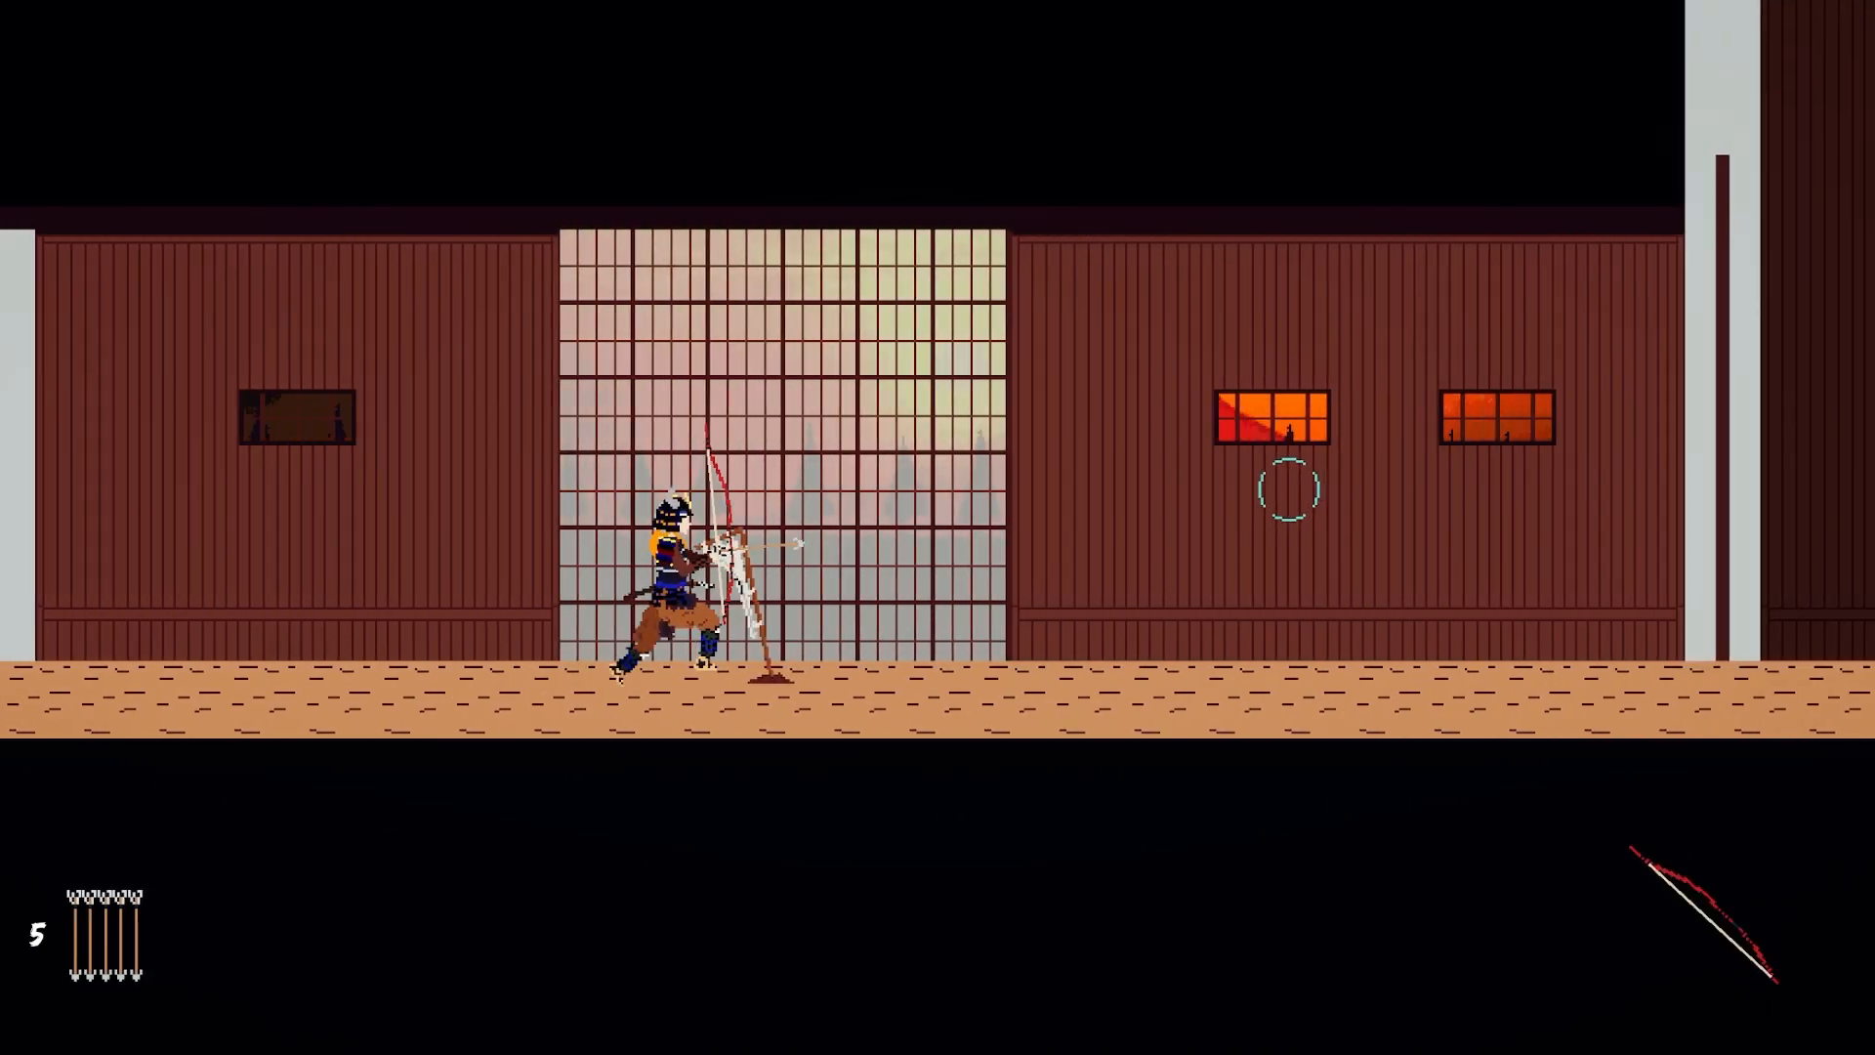
pyautogui.press('d')
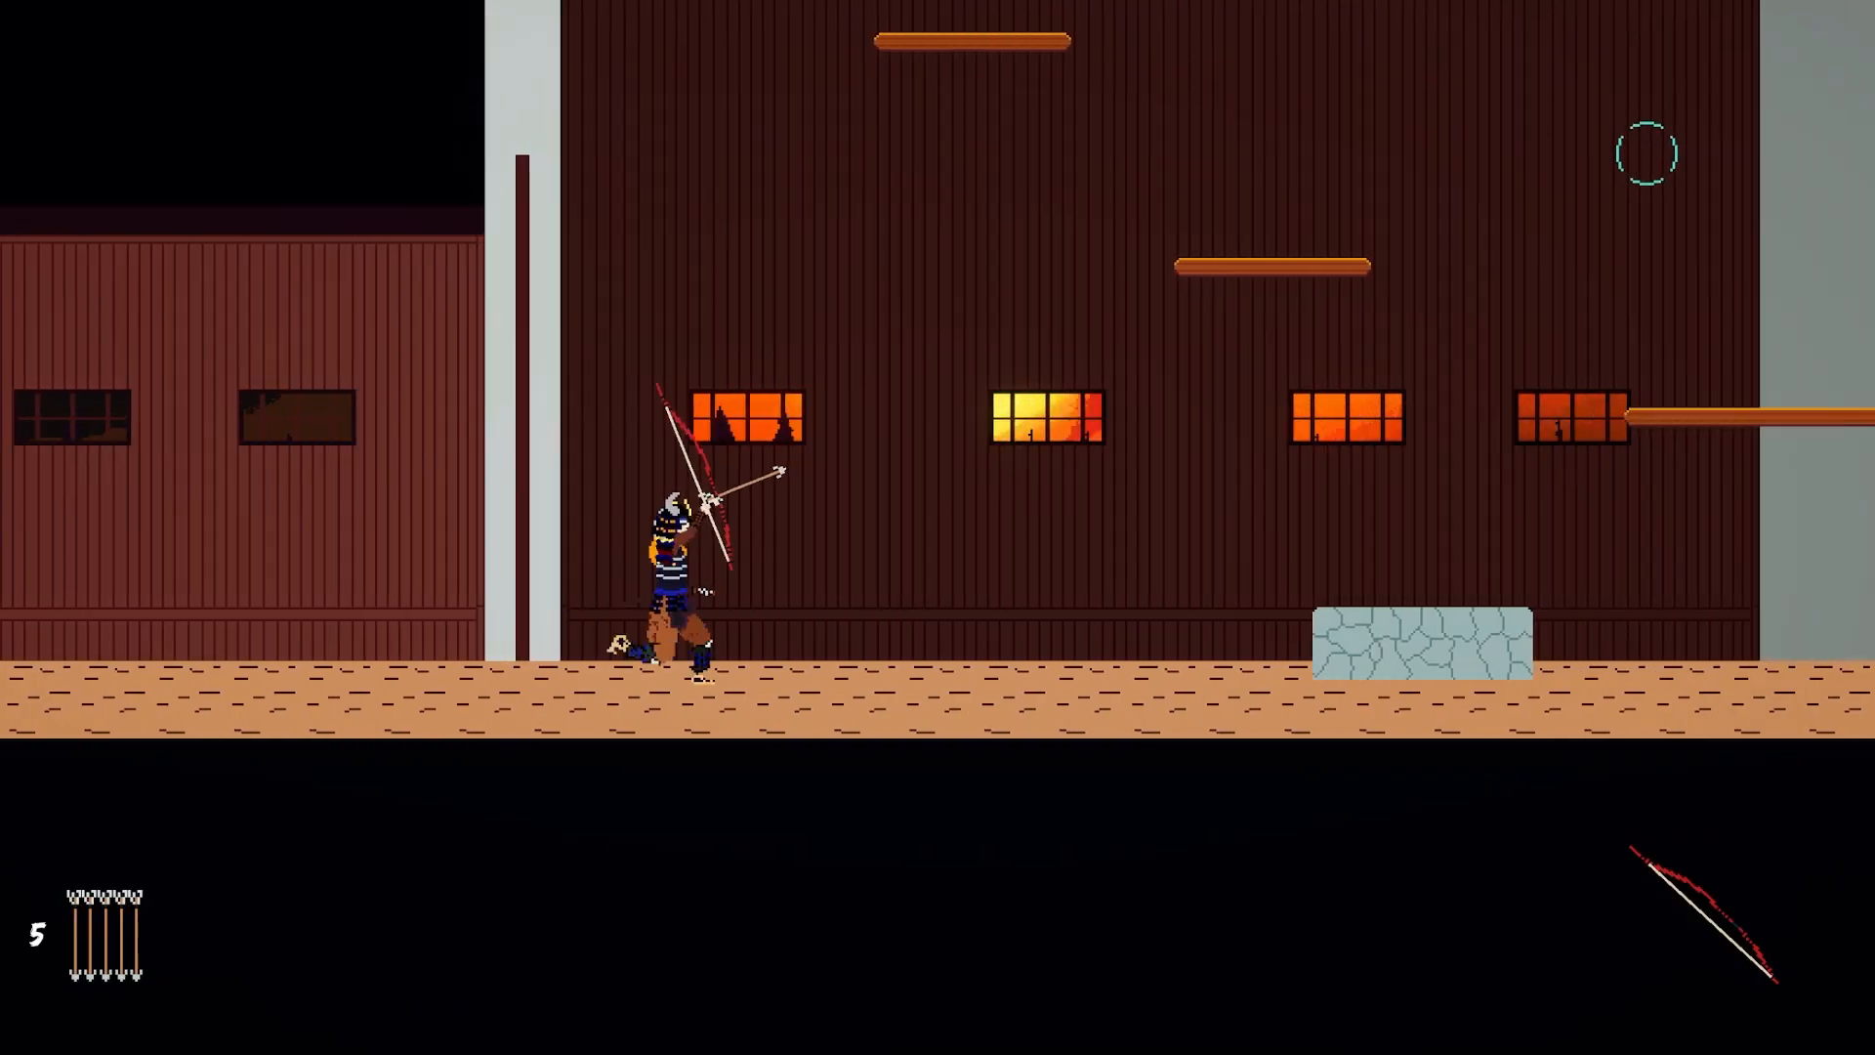
pyautogui.click(1651, 78)
pyautogui.press('space')
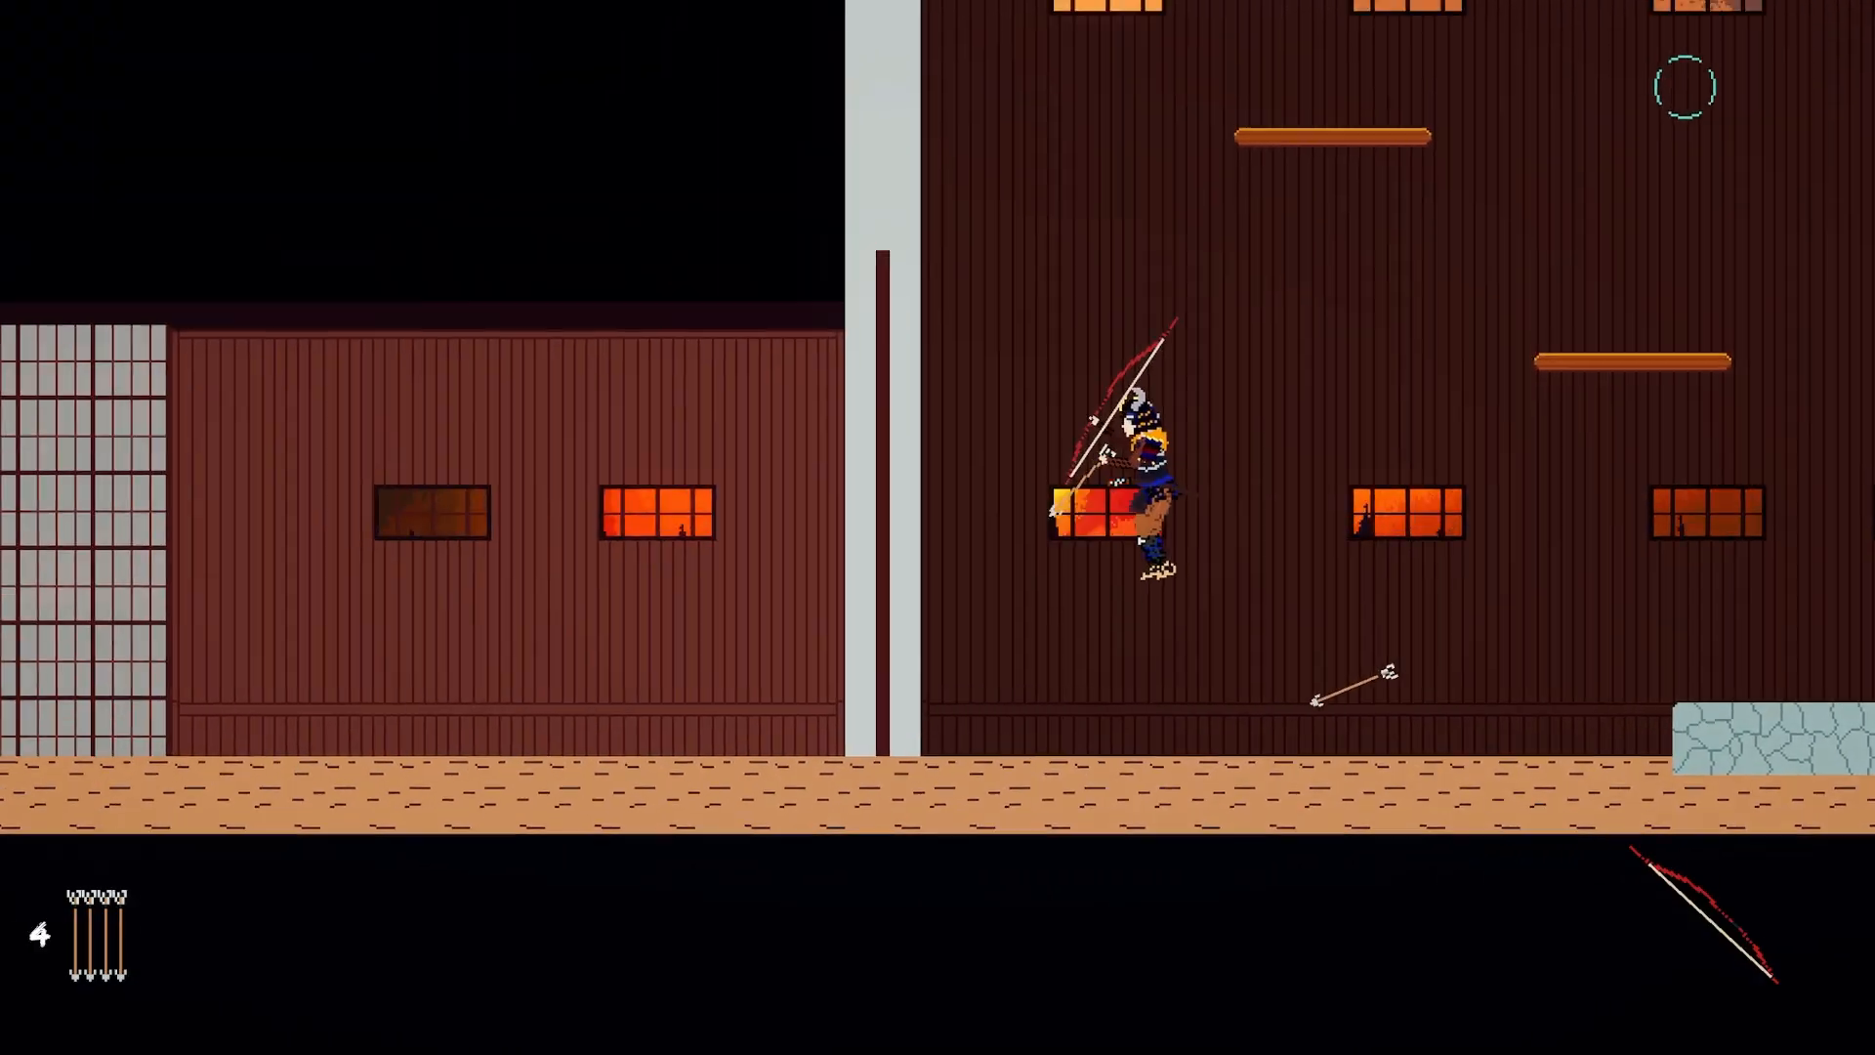
pyautogui.press('d')
pyautogui.press('a')
pyautogui.press('space')
pyautogui.press('d')
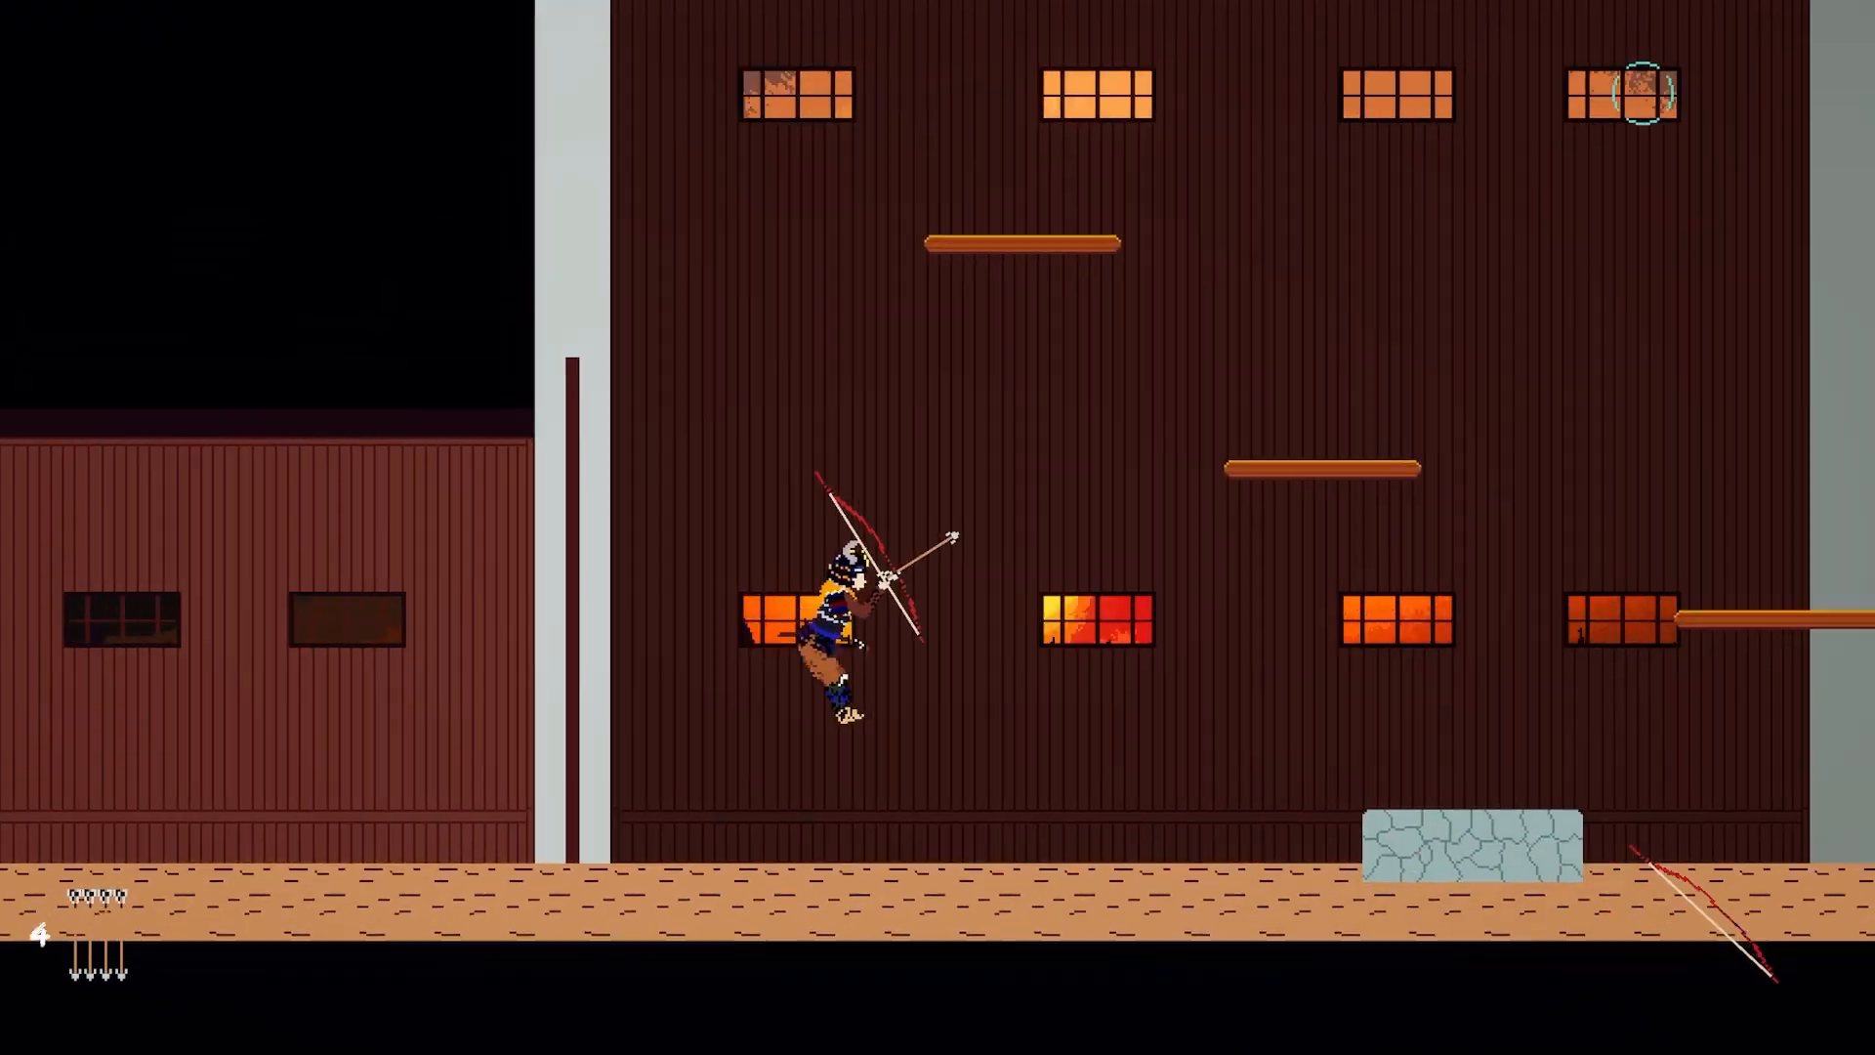
pyautogui.press('space')
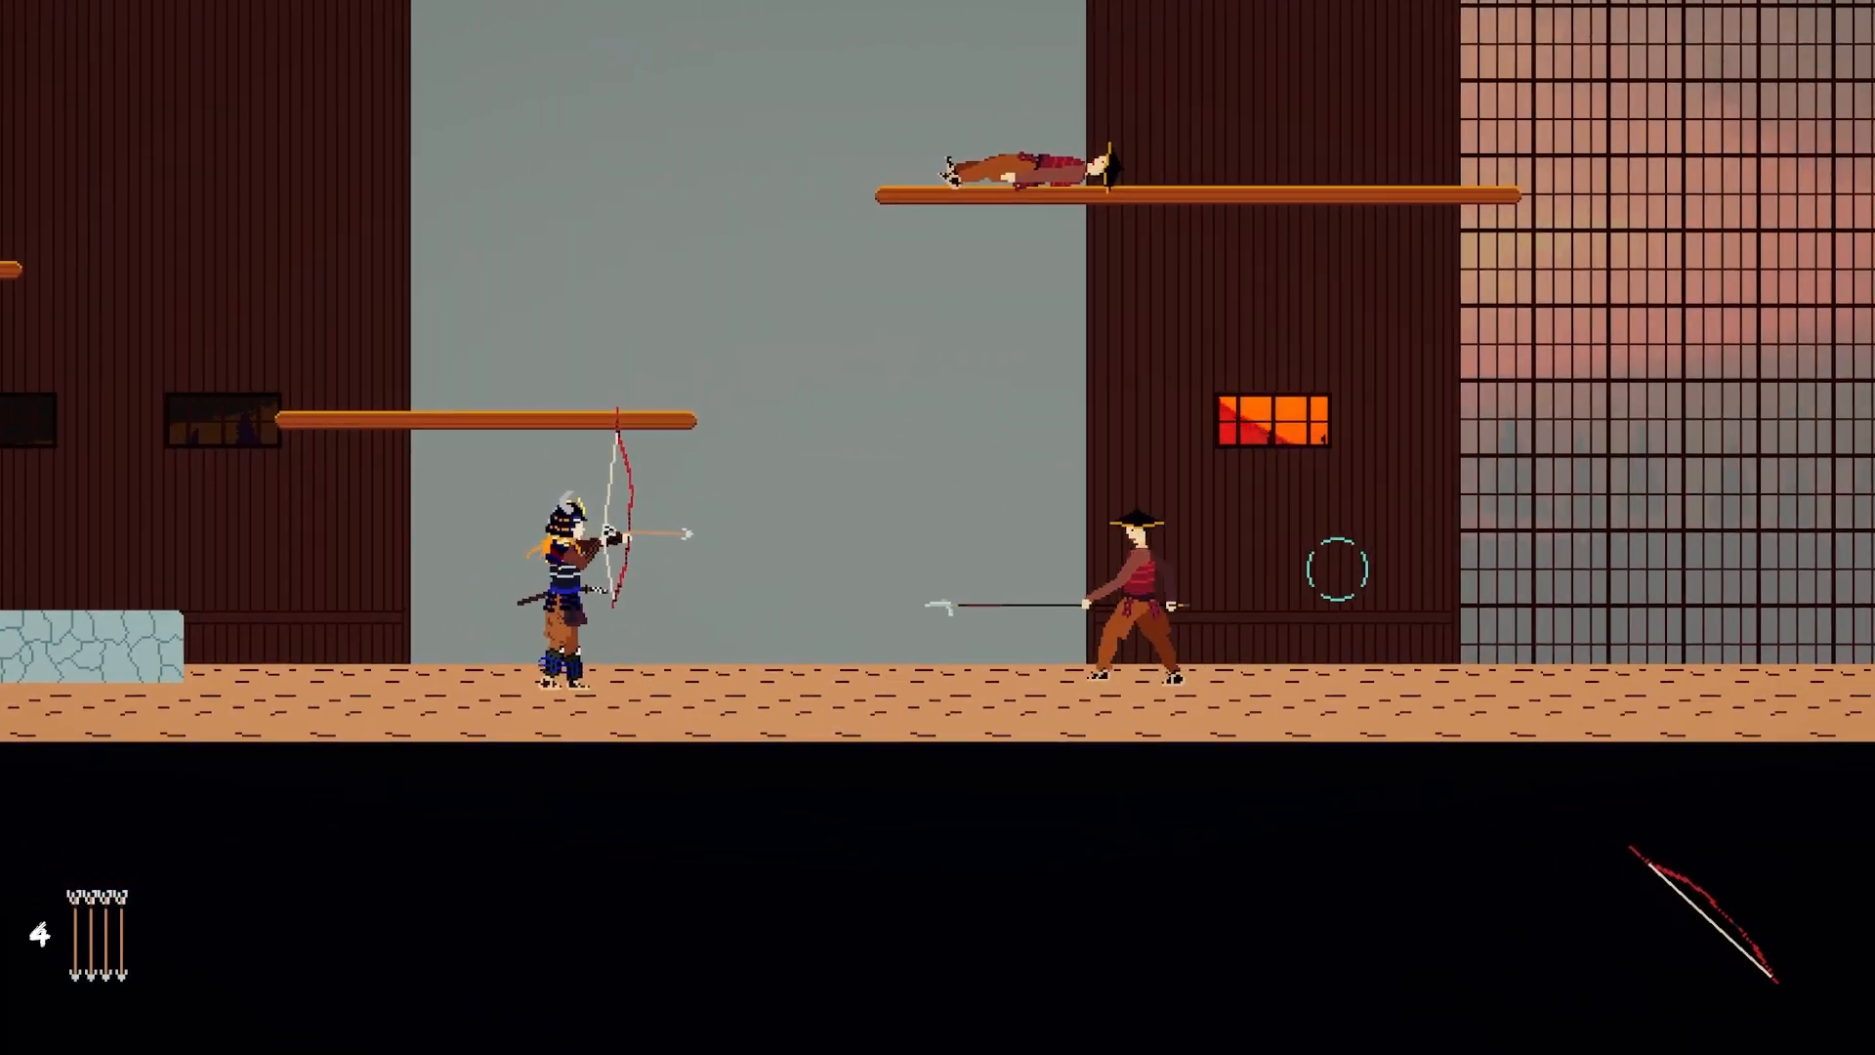
# Step: Shoot the spearman below the high planks and run on to the seated man in the red robe
pyautogui.click(1337, 569)
pyautogui.press('d')
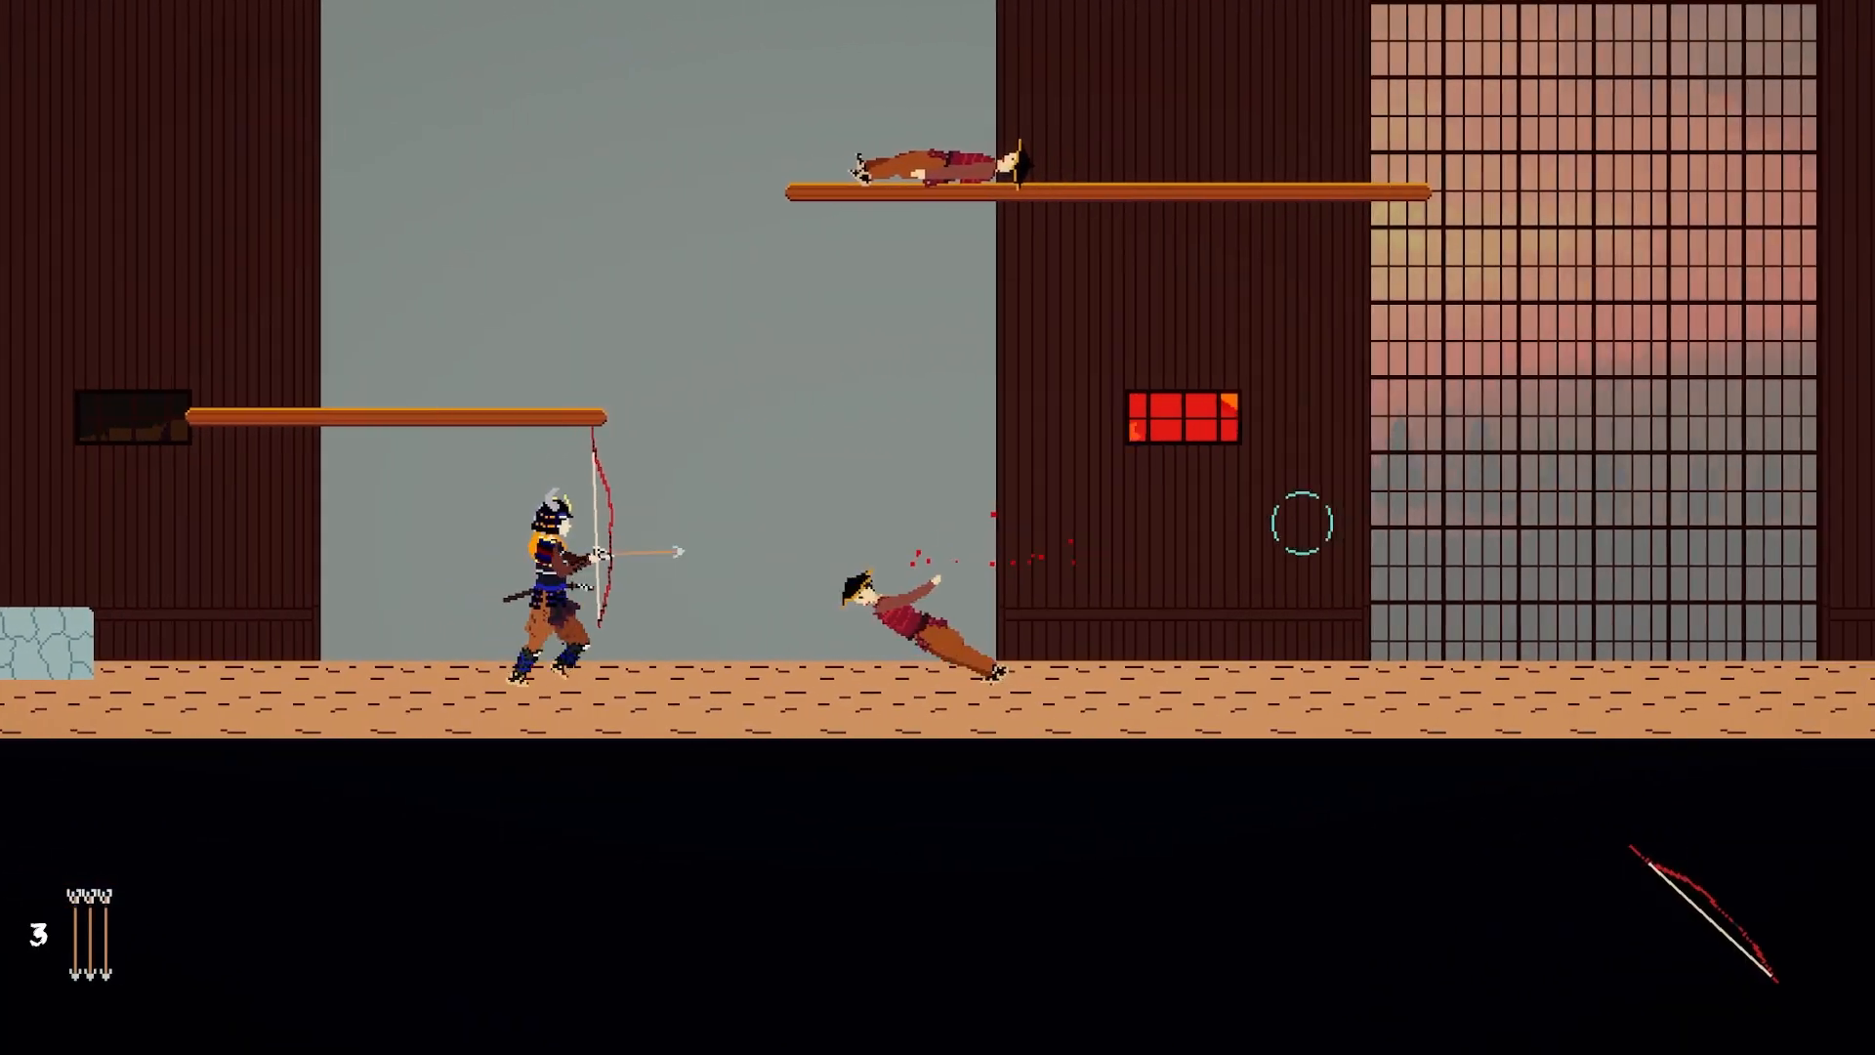
pyautogui.press('d')
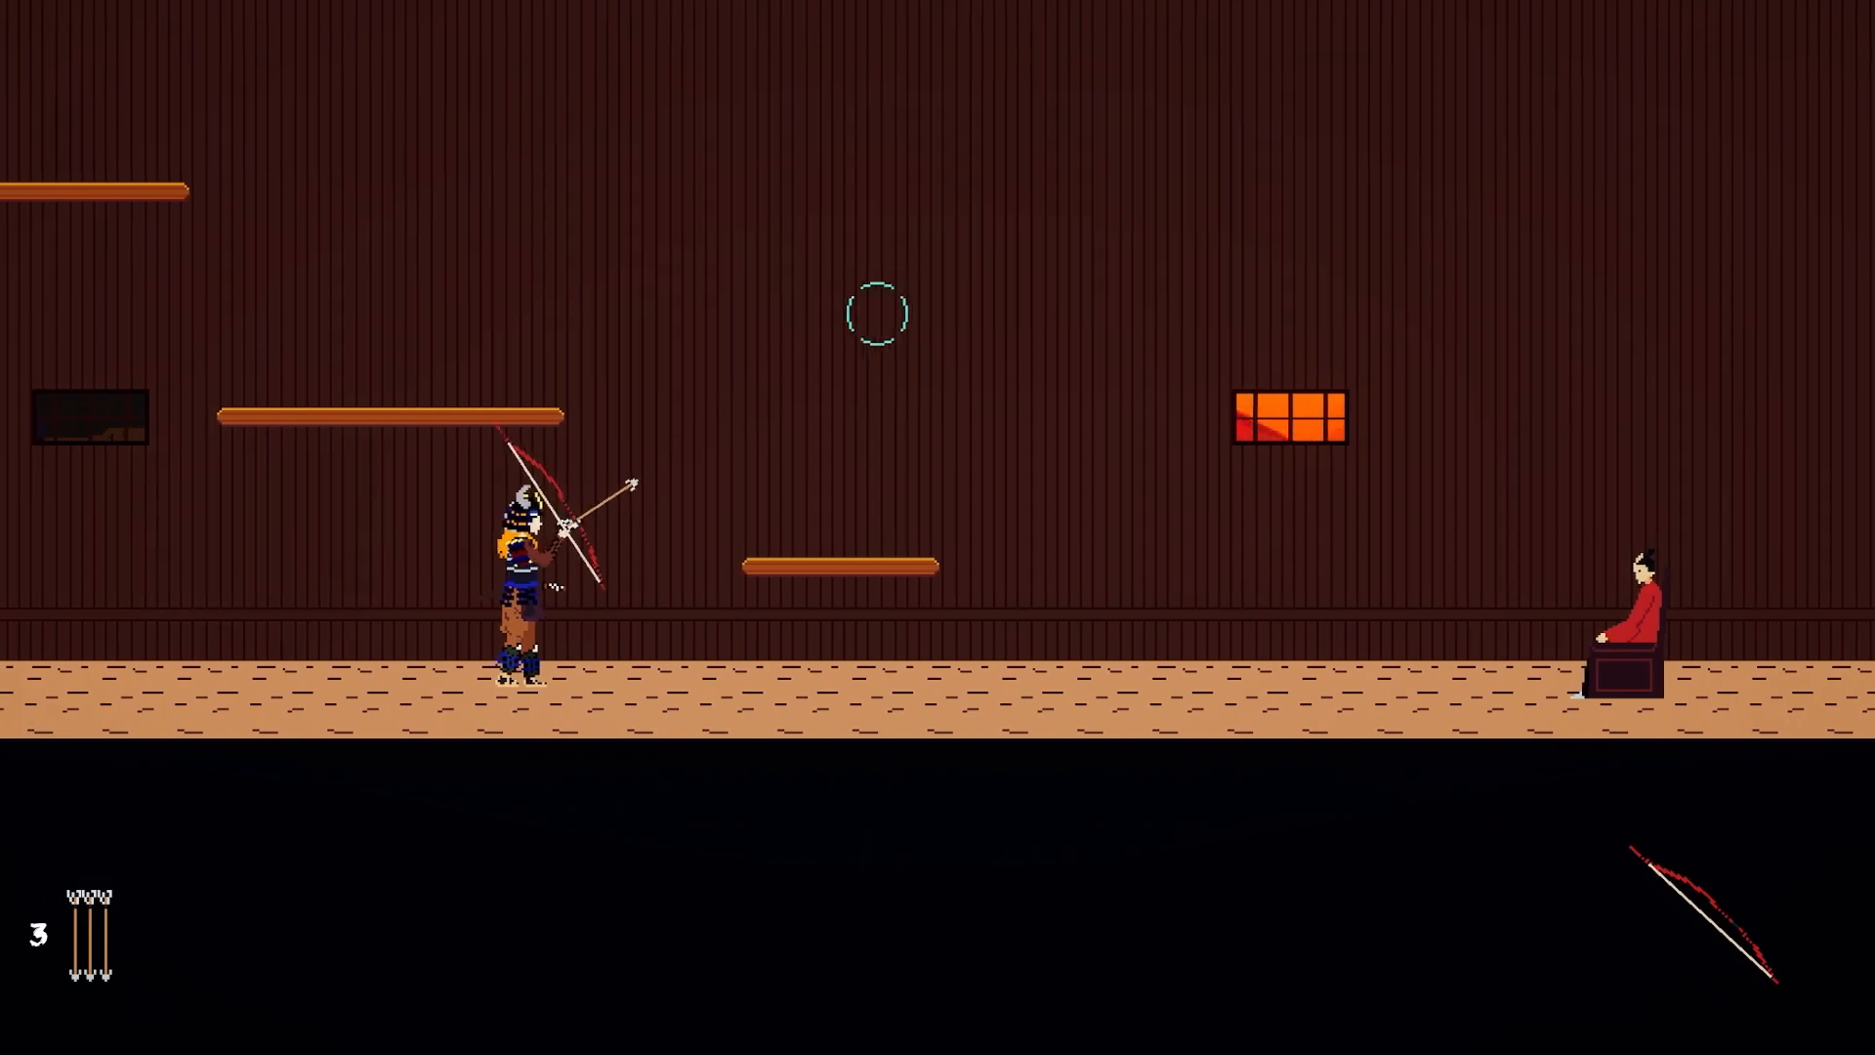
# Step: Jump onto the low plank near the seated man and shoot at the archer on the high plank by the lattice window
pyautogui.press('d')
pyautogui.press('space')
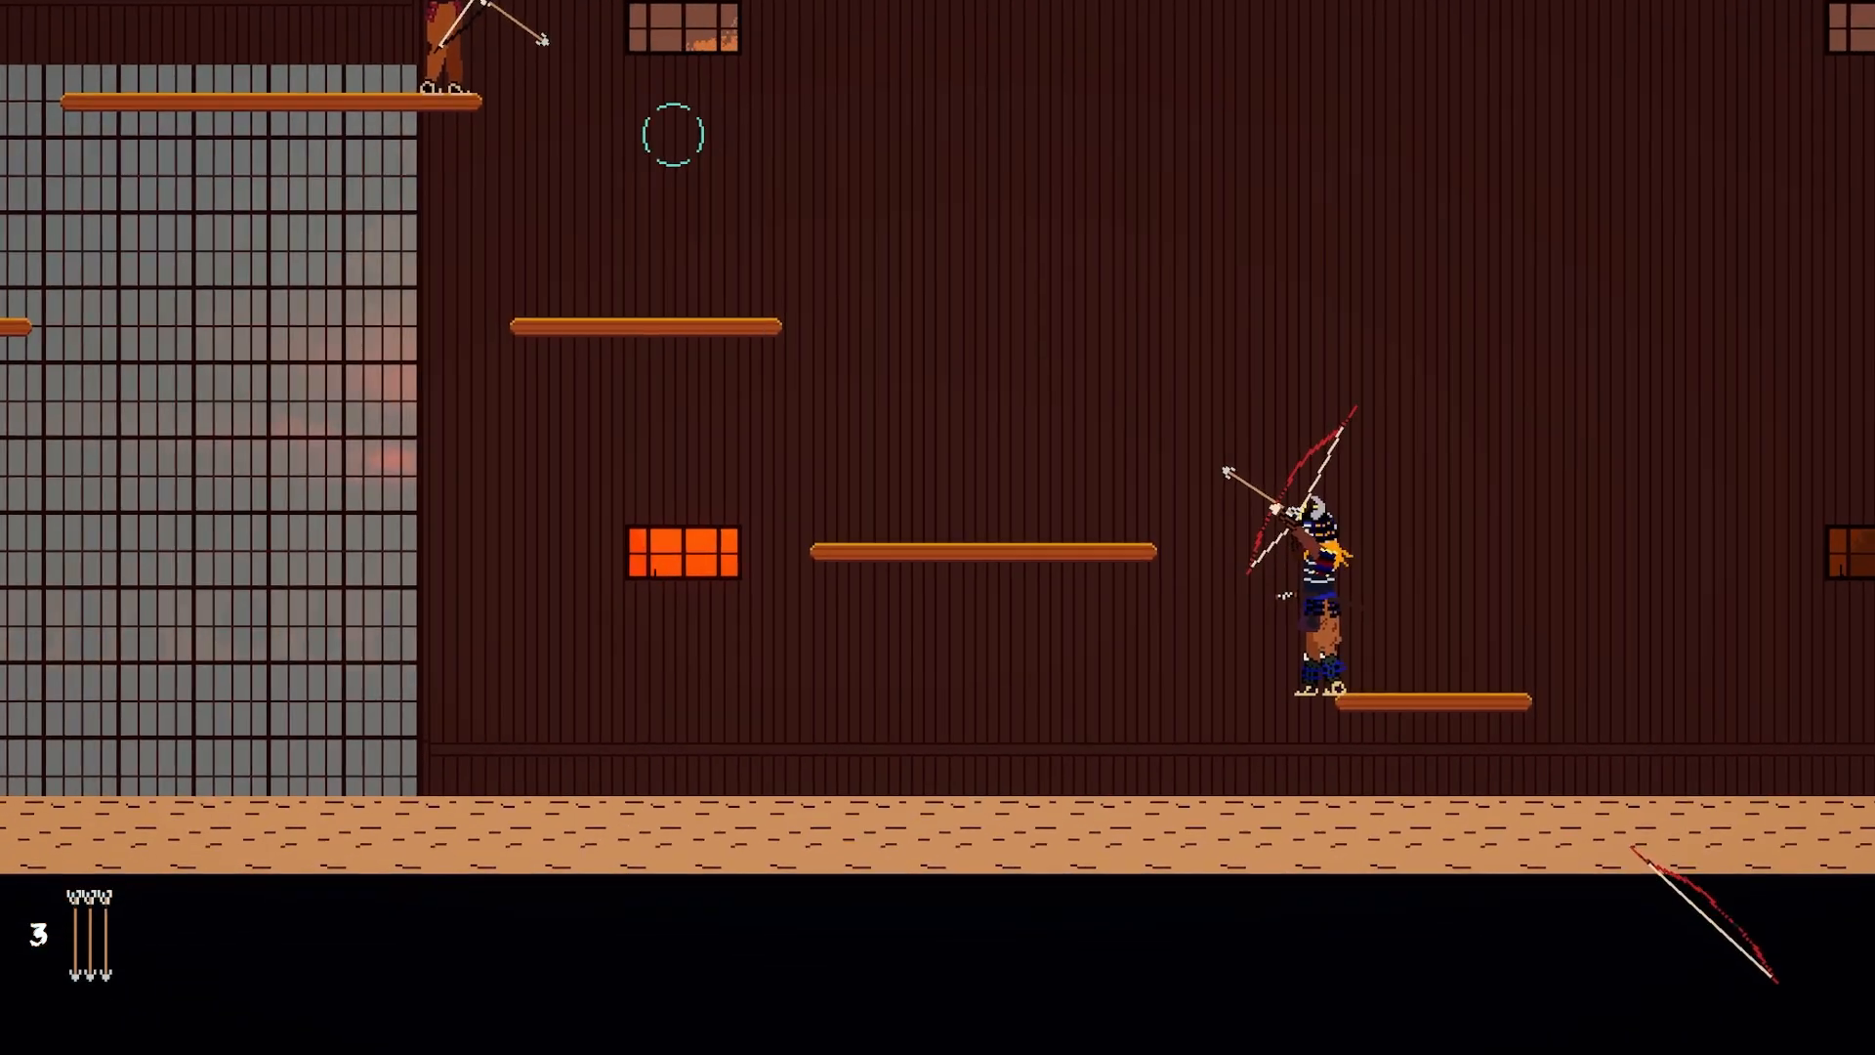
pyautogui.click(607, 42)
pyautogui.press('a')
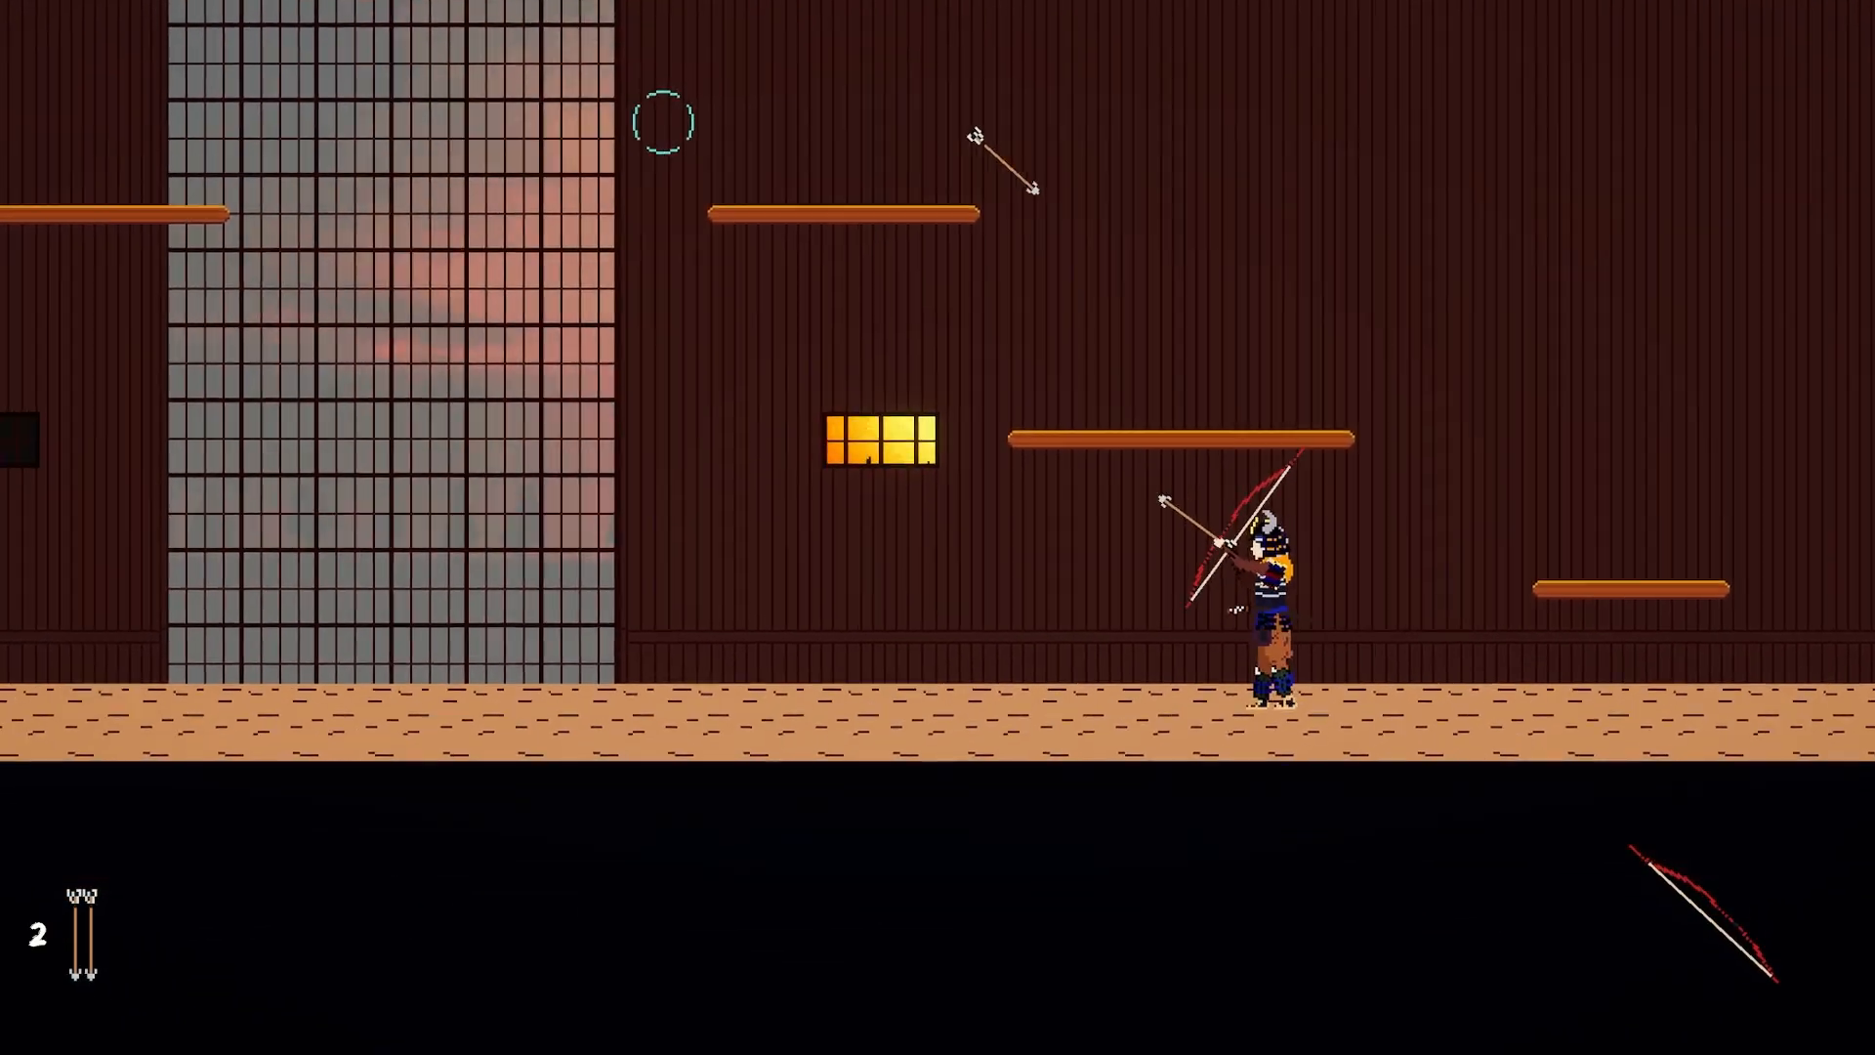
# Step: Climb the hanging planks from the hall floor and cross to the long plank where the fallen archer lies
pyautogui.press('d')
pyautogui.press('space')
pyautogui.press('a')
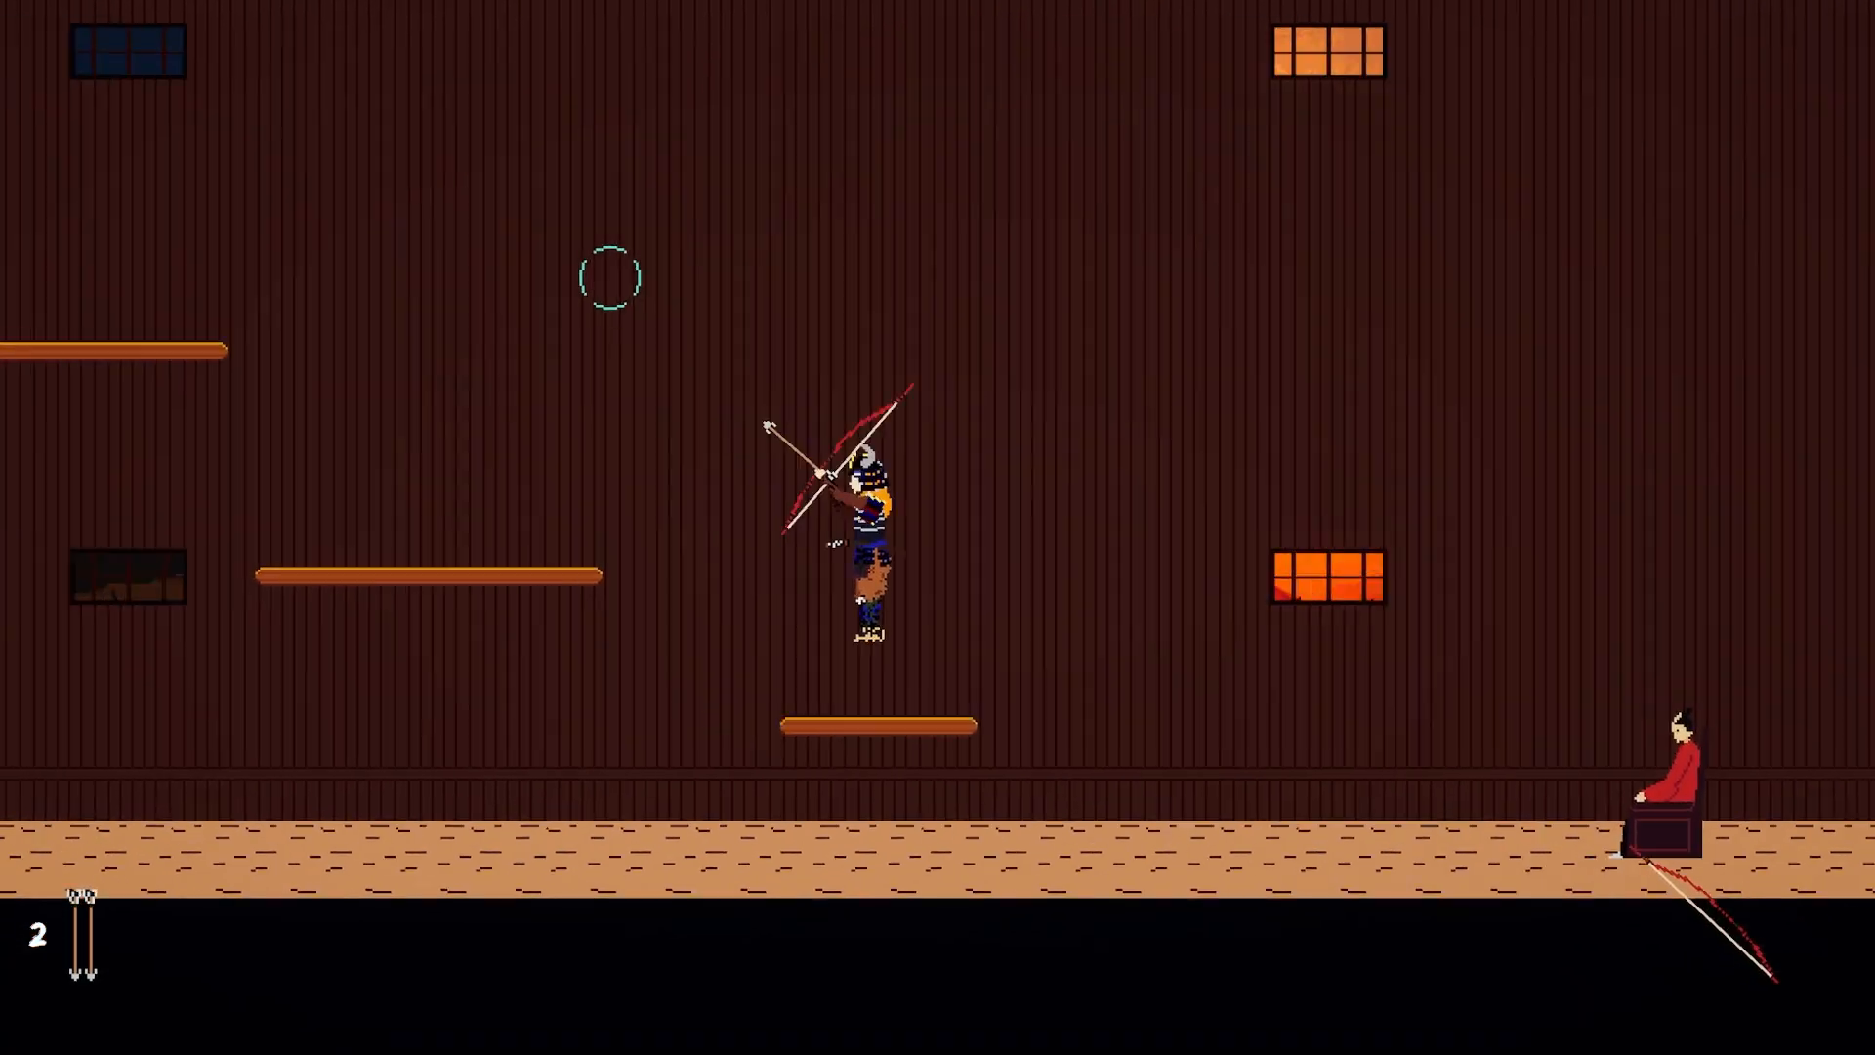
pyautogui.press('space')
pyautogui.press('a')
pyautogui.press('space')
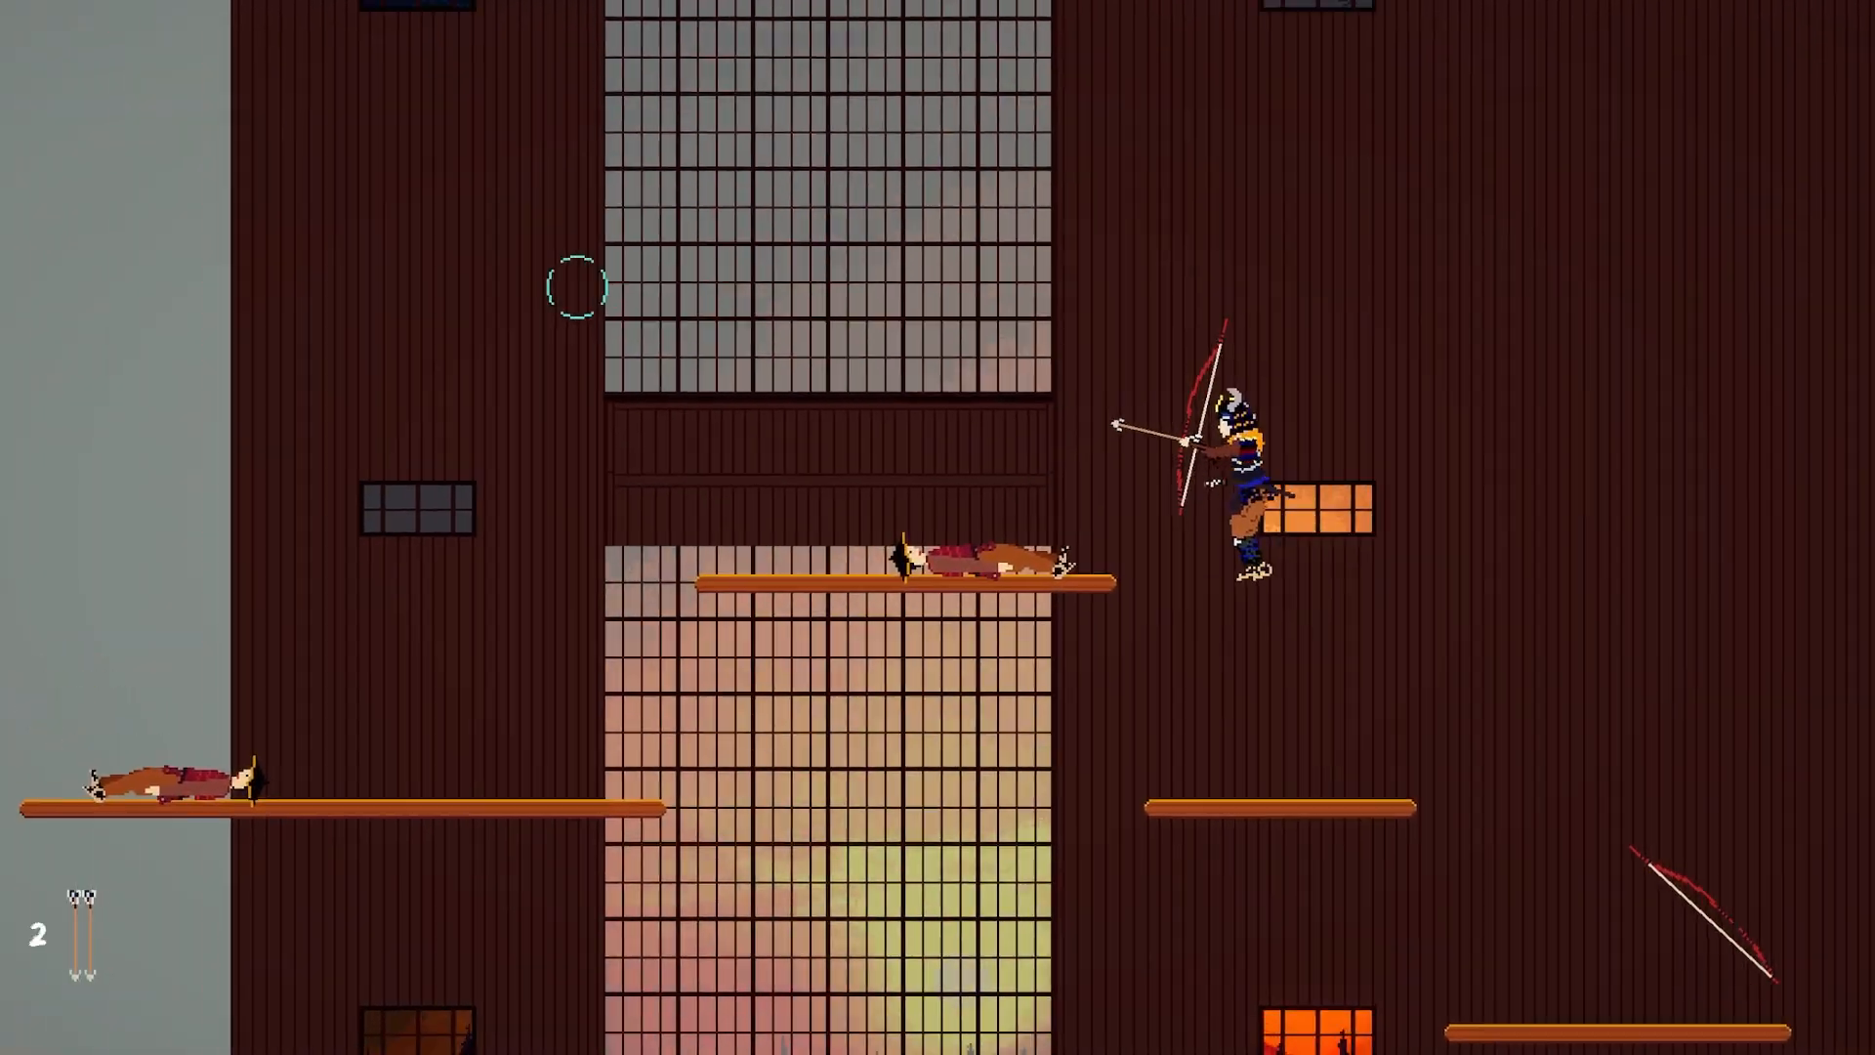
pyautogui.press('a')
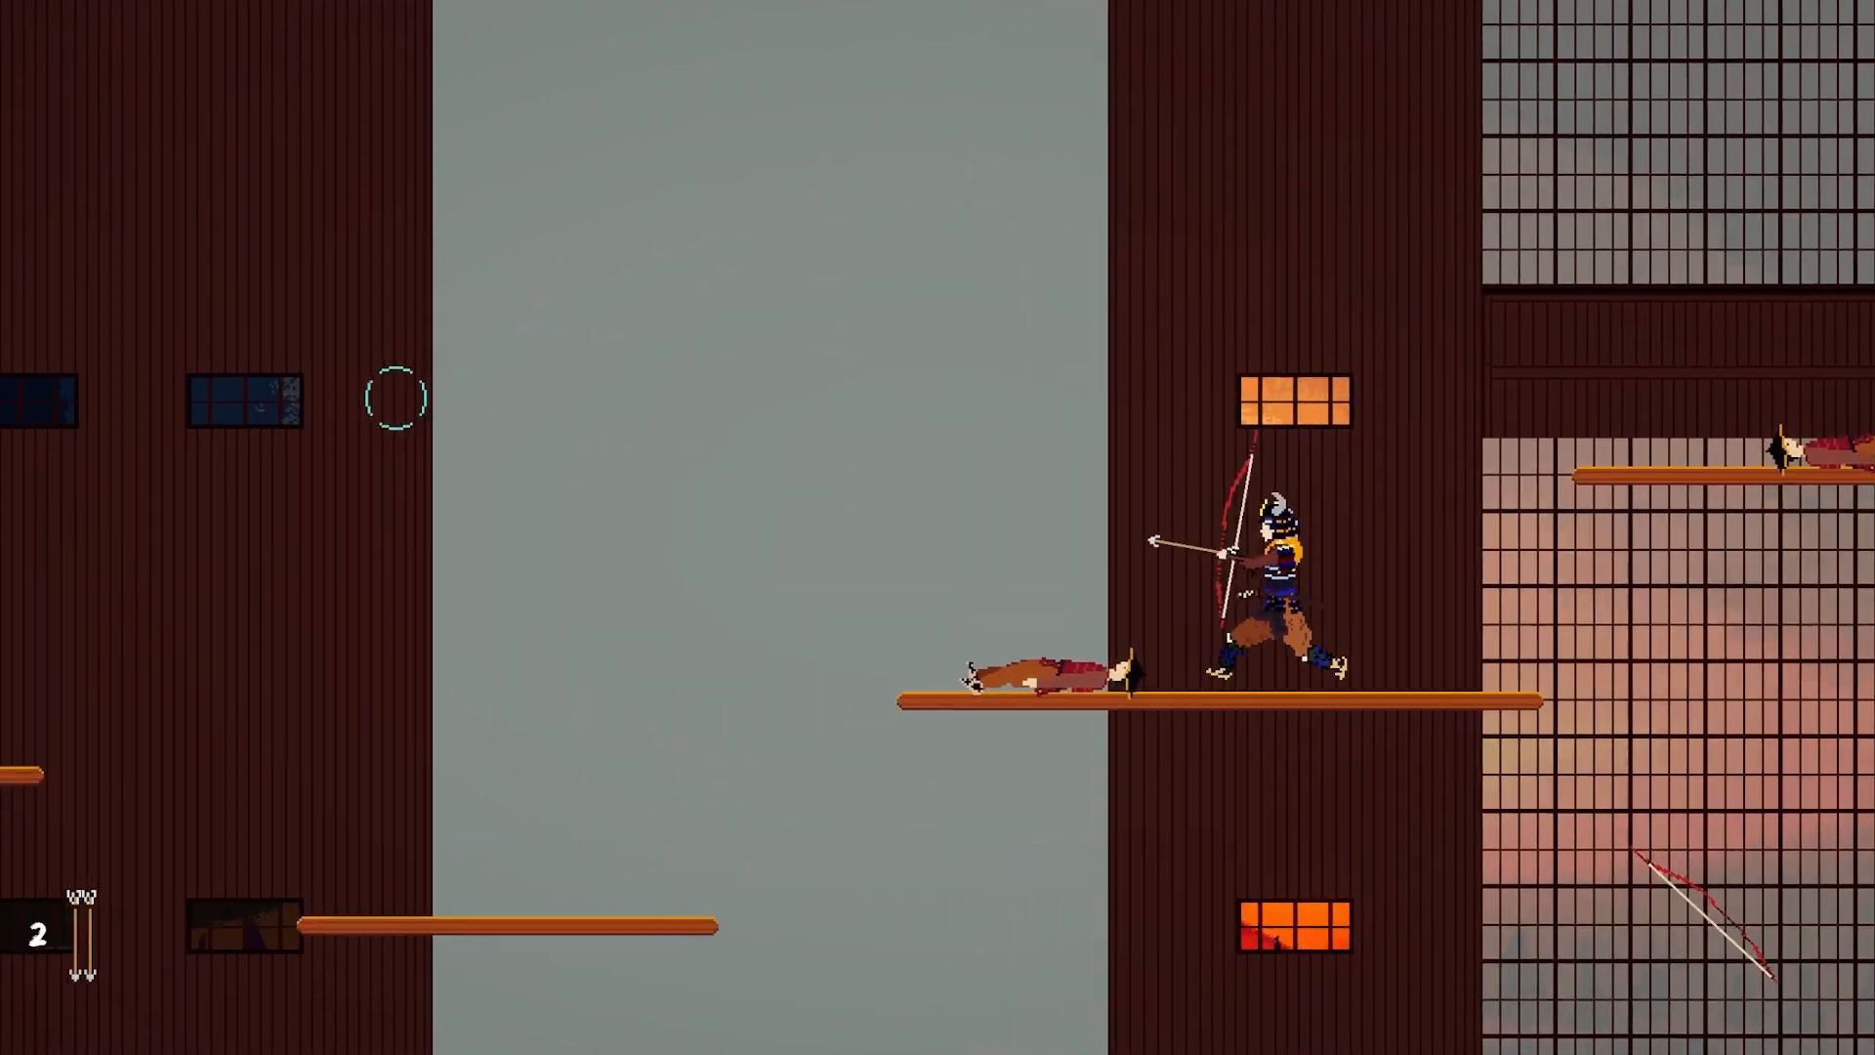
# Step: Shoot the distant archer across the grey opening and leap from the long plank towards the far wall
pyautogui.press('space')
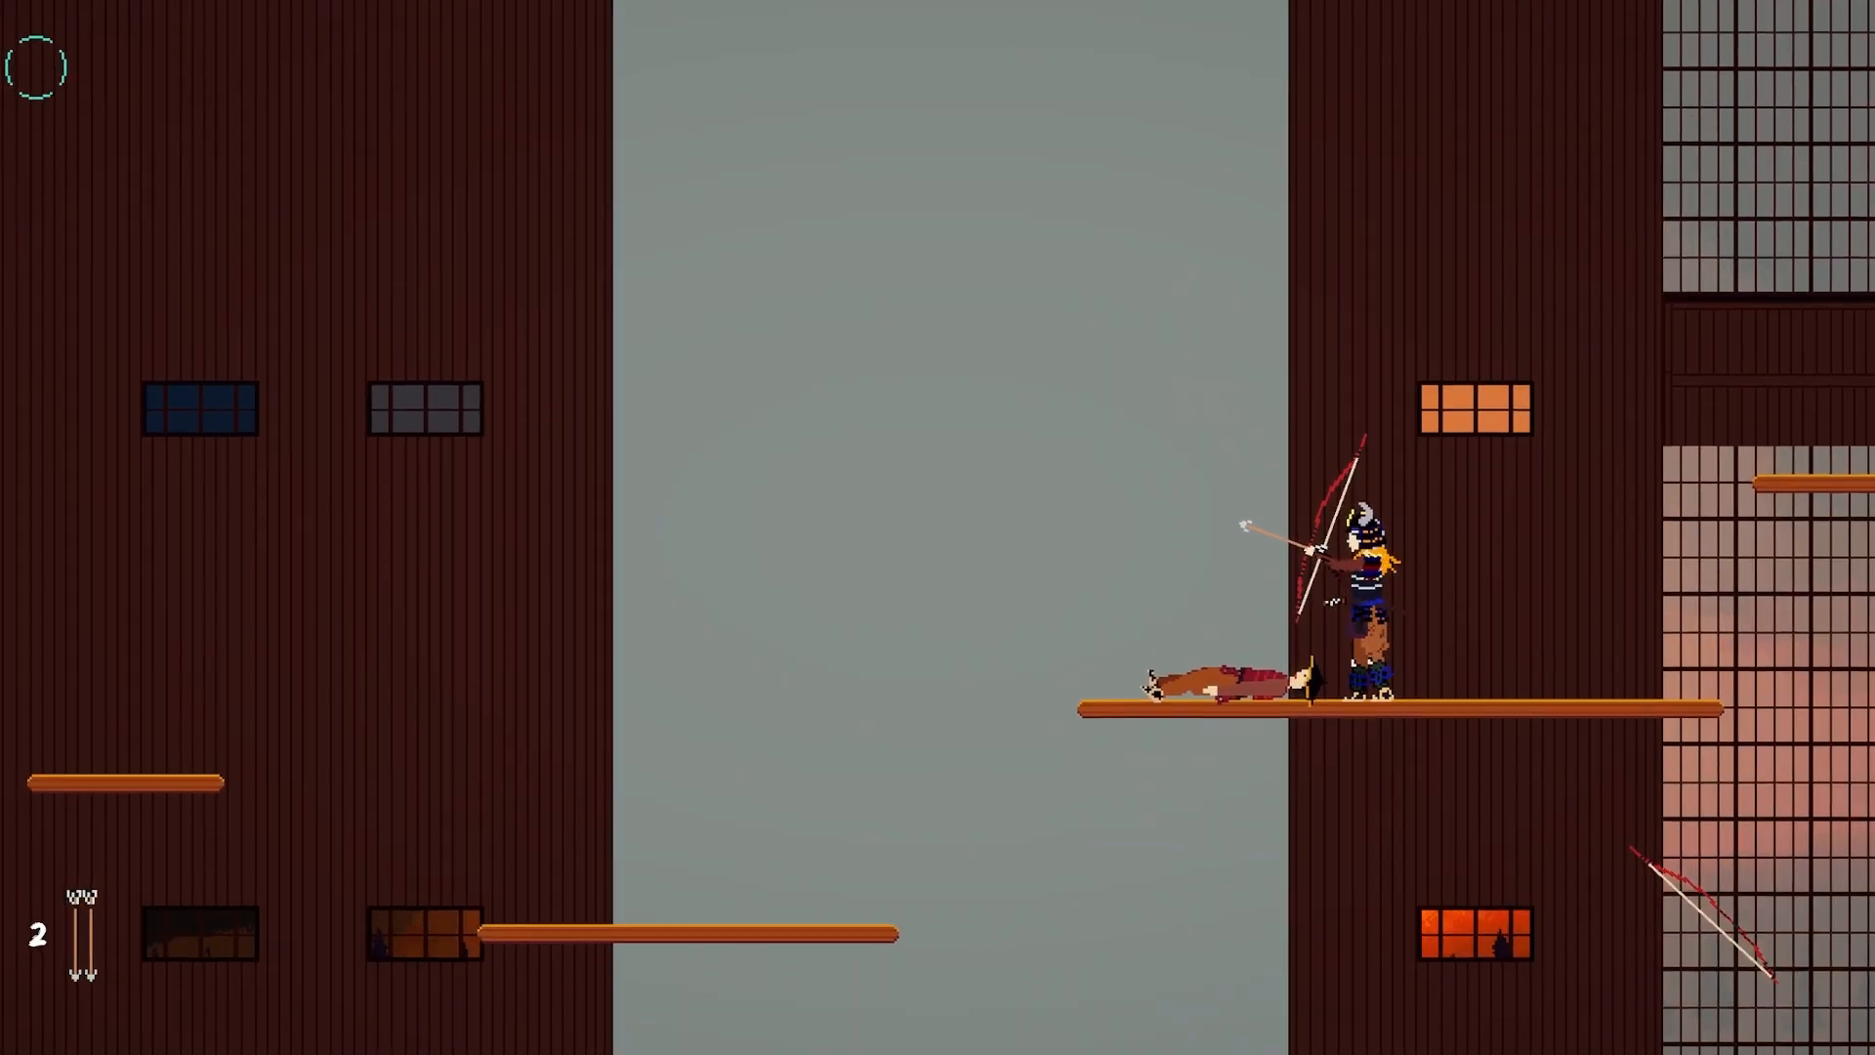
pyautogui.click(35, 30)
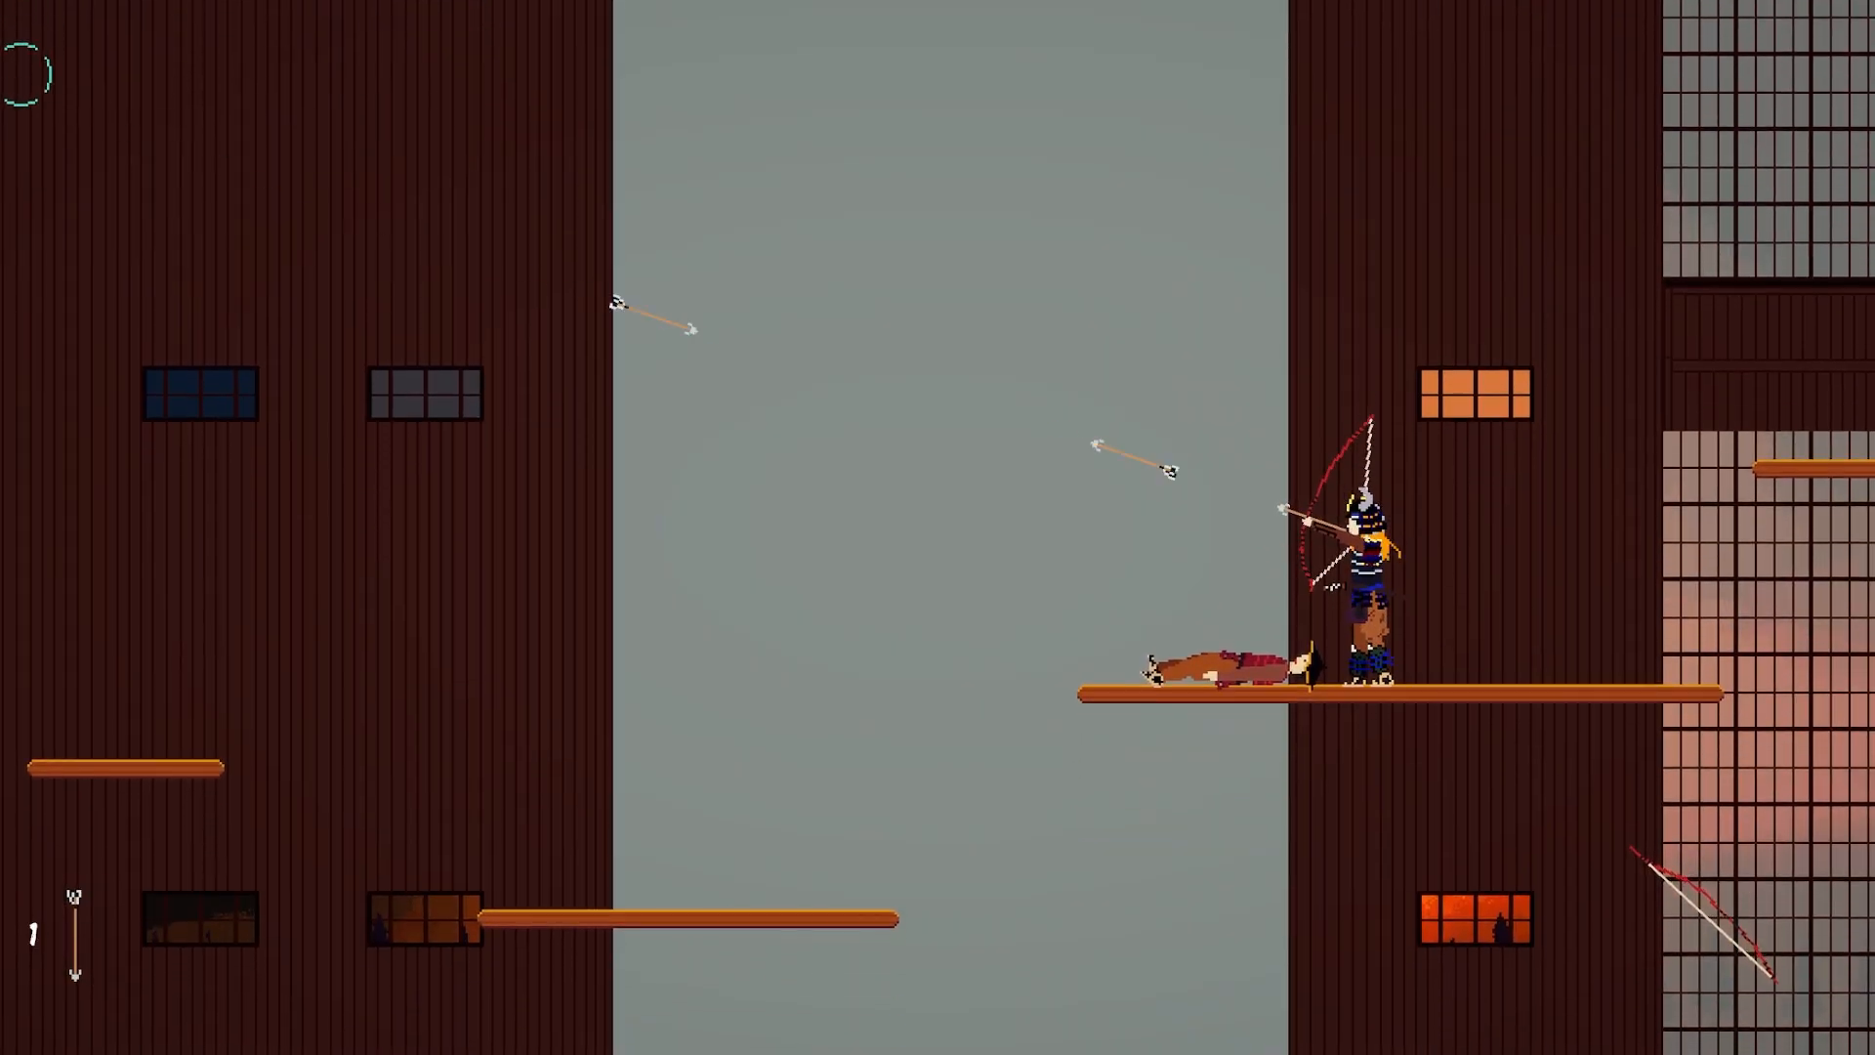
pyautogui.press('space')
pyautogui.press('a')
pyautogui.press('space')
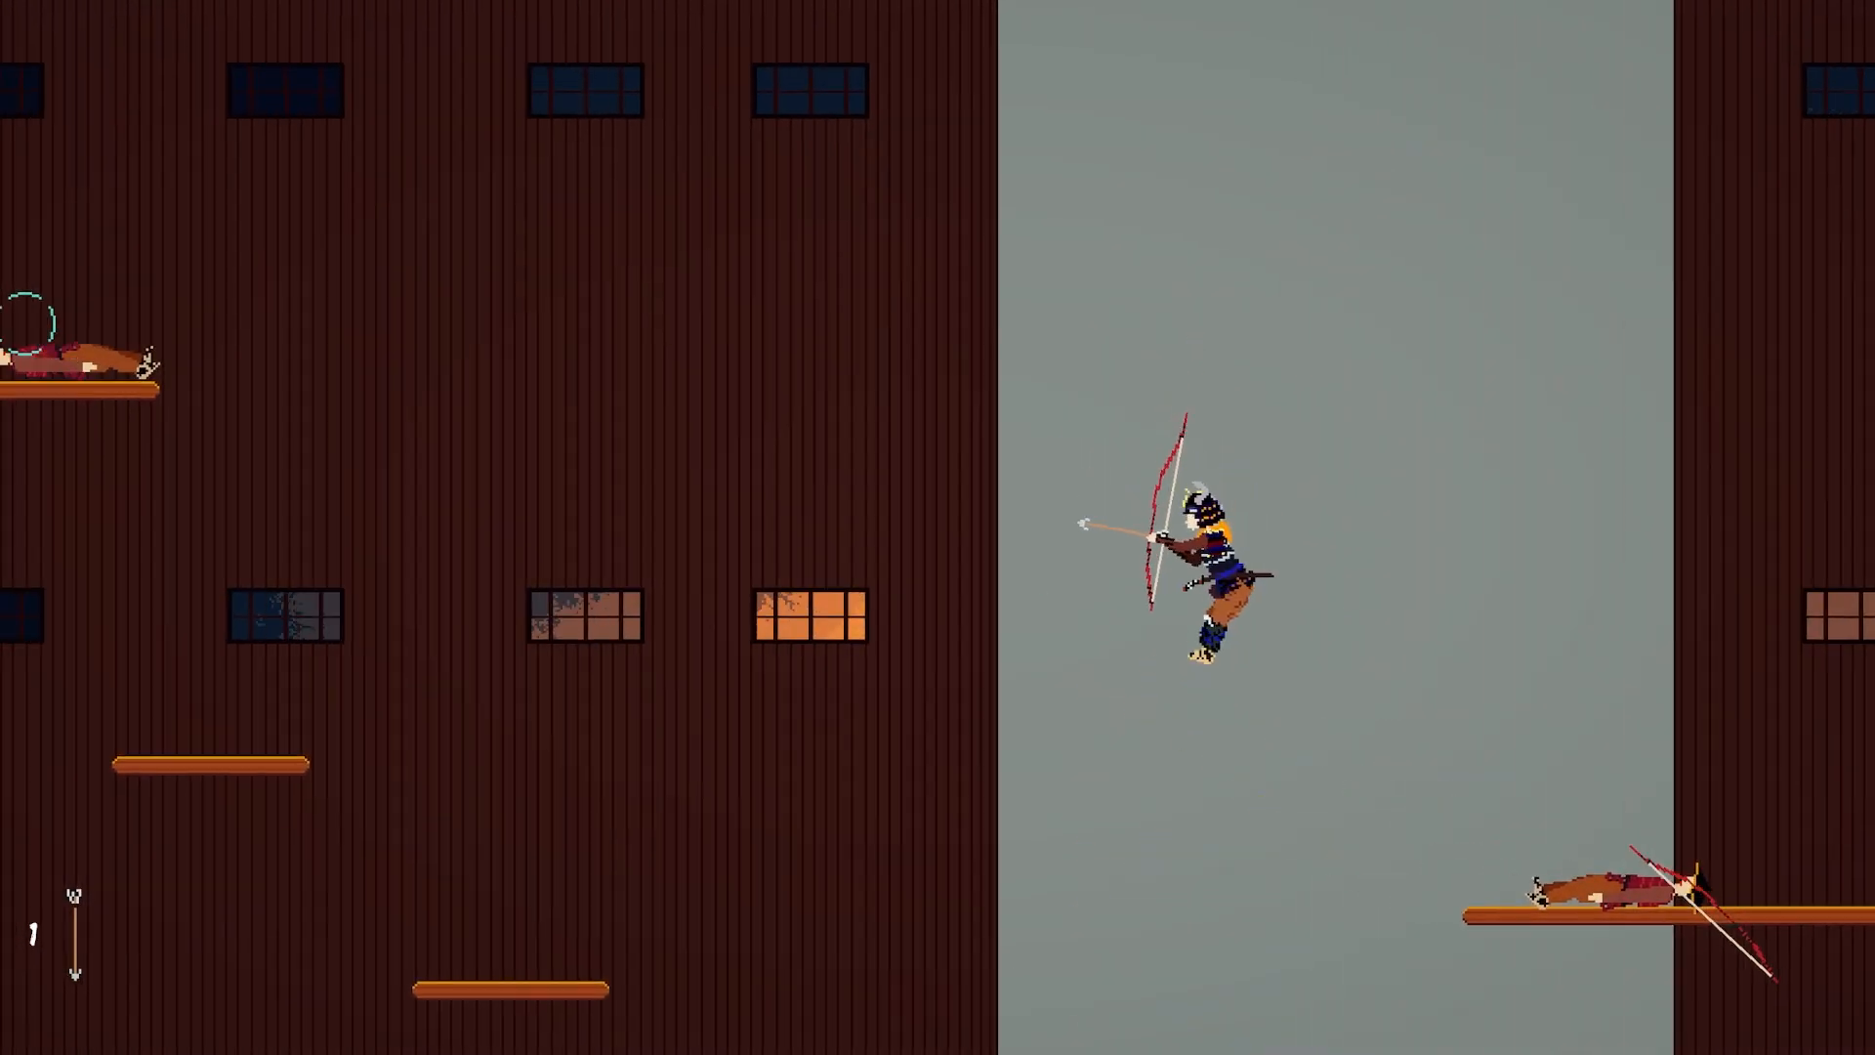
# Step: Head back along the hall floor to the seated man in the red robe and start the end cutscene's dialogue
pyautogui.press('d')
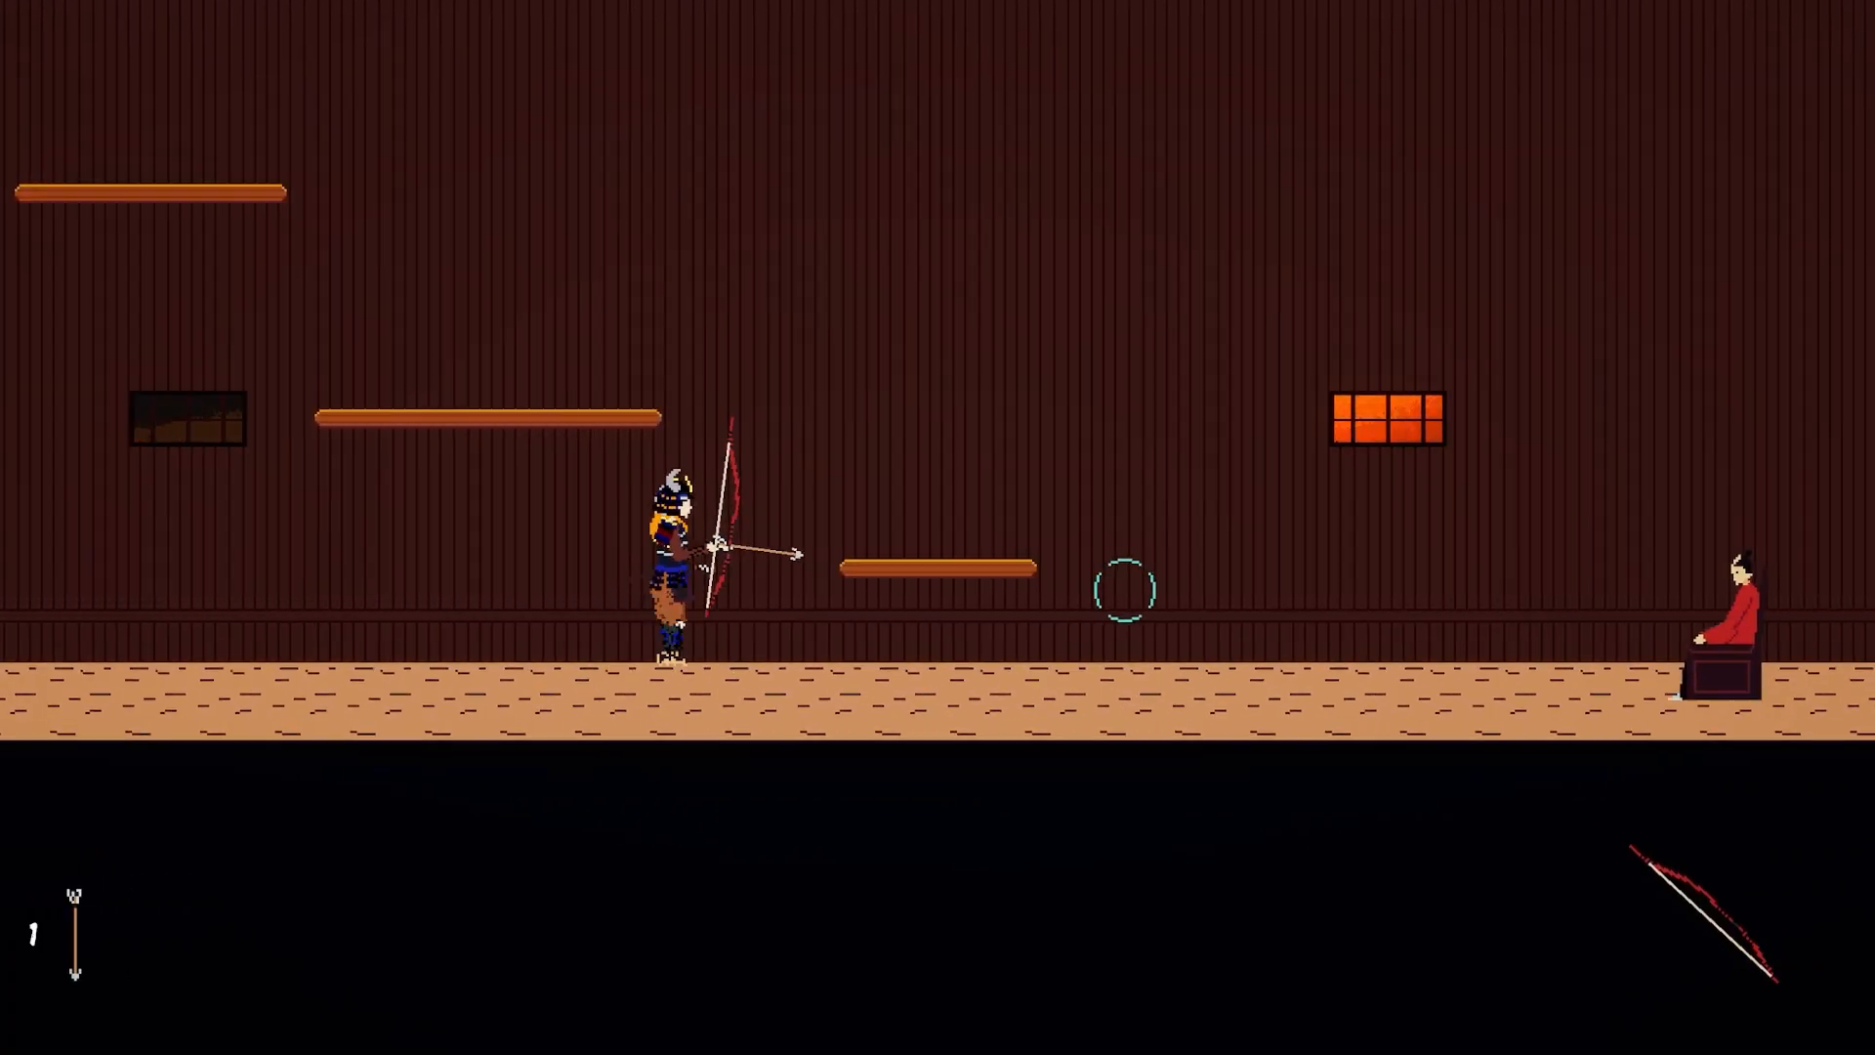
pyautogui.press('space')
pyautogui.press('d')
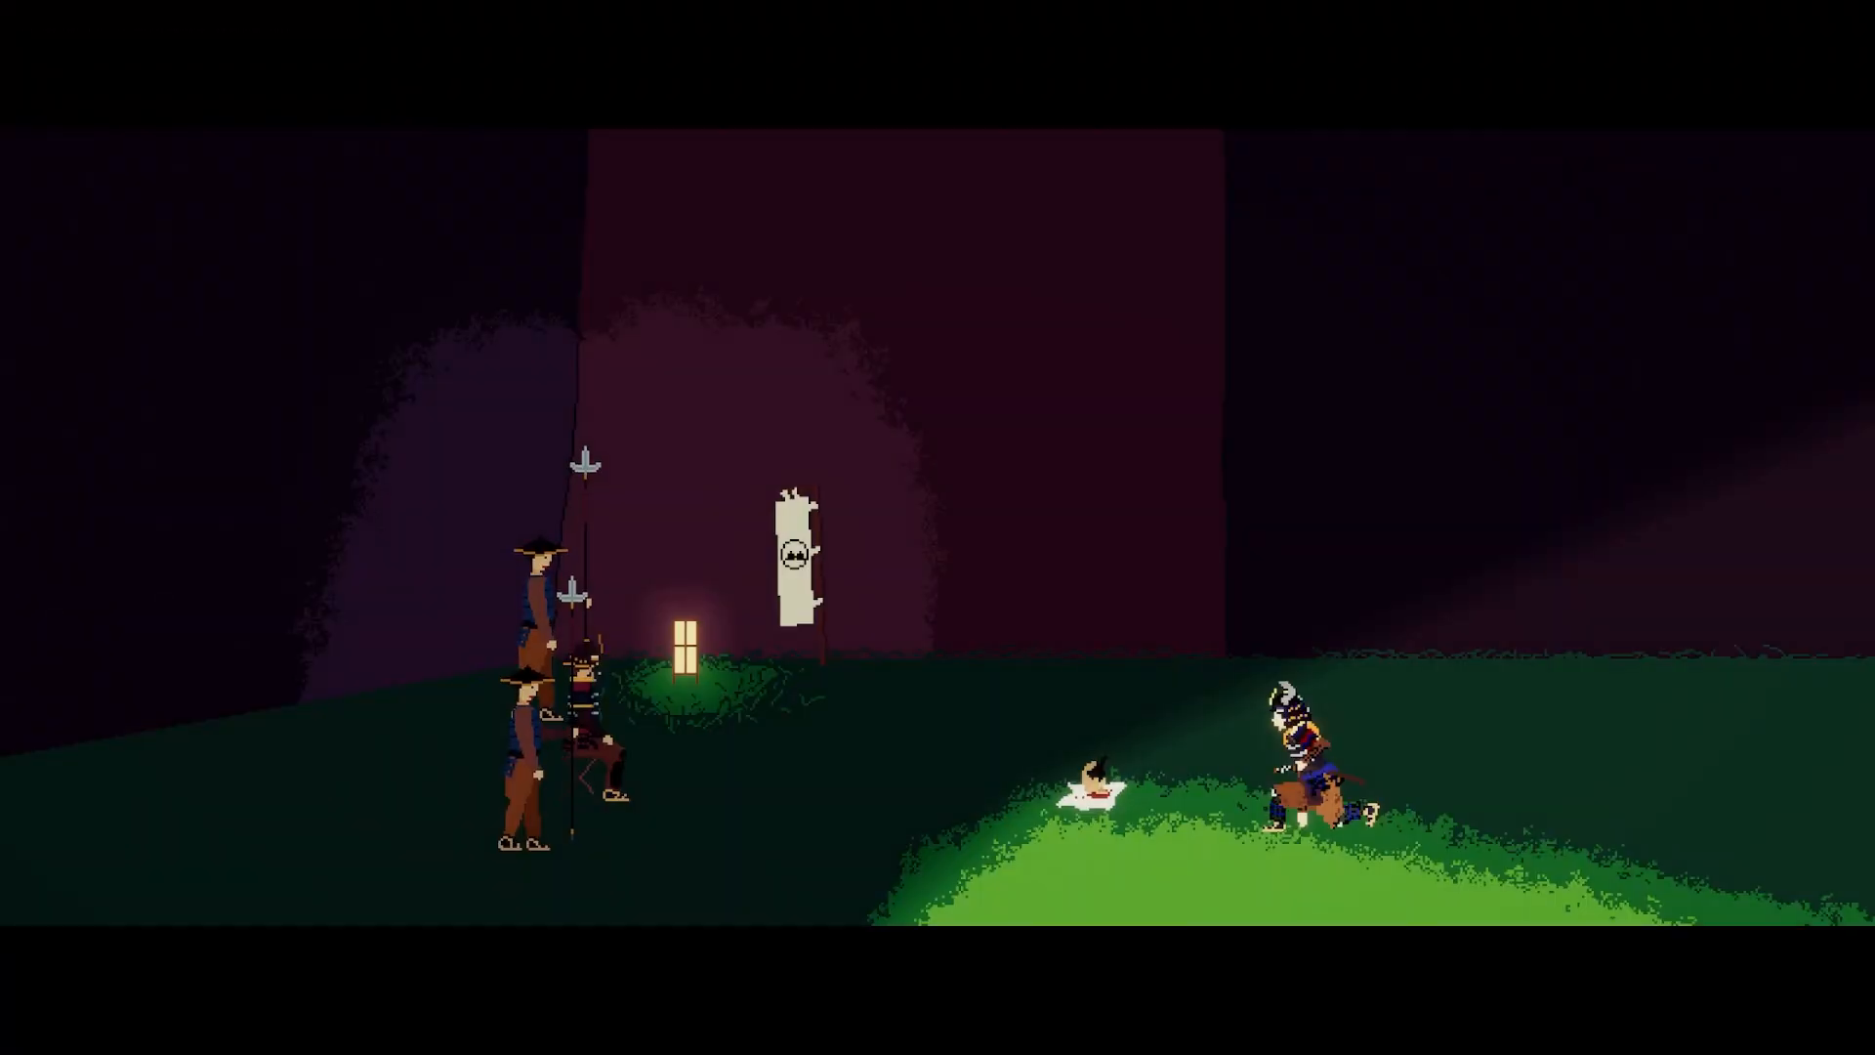
pyautogui.press('Return')
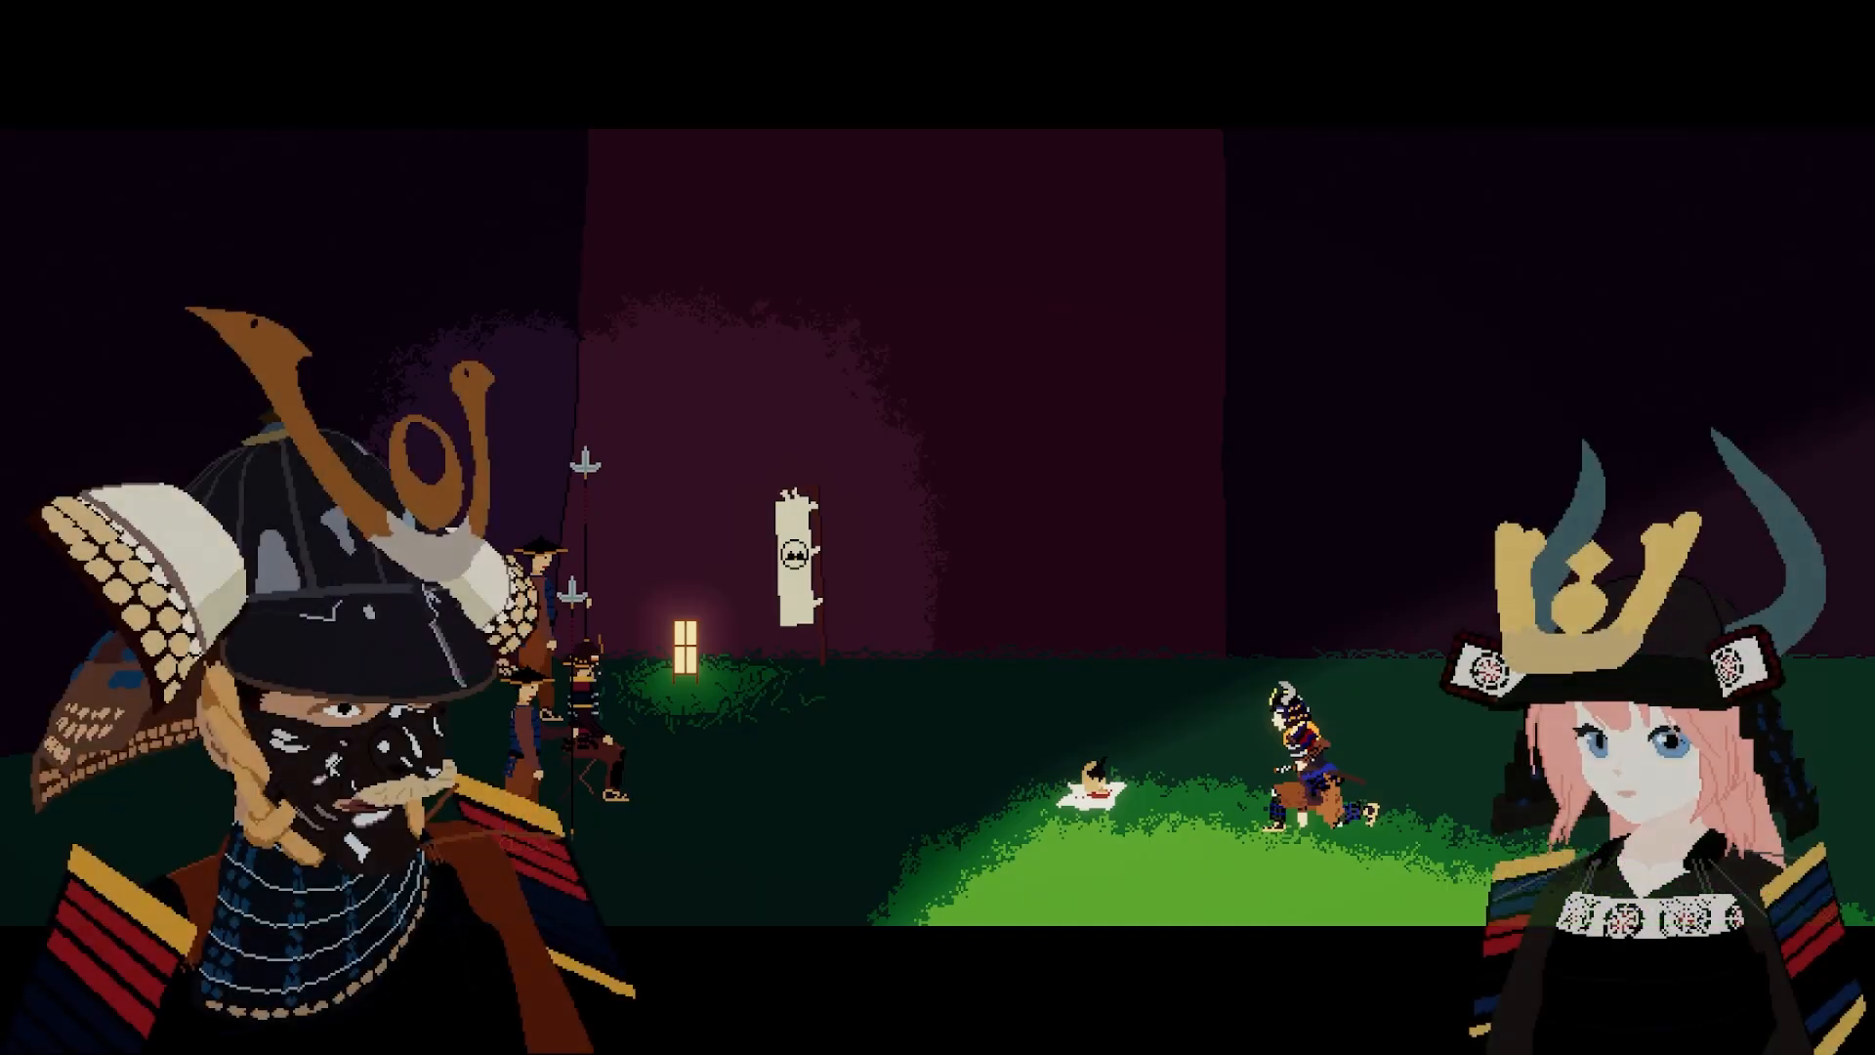